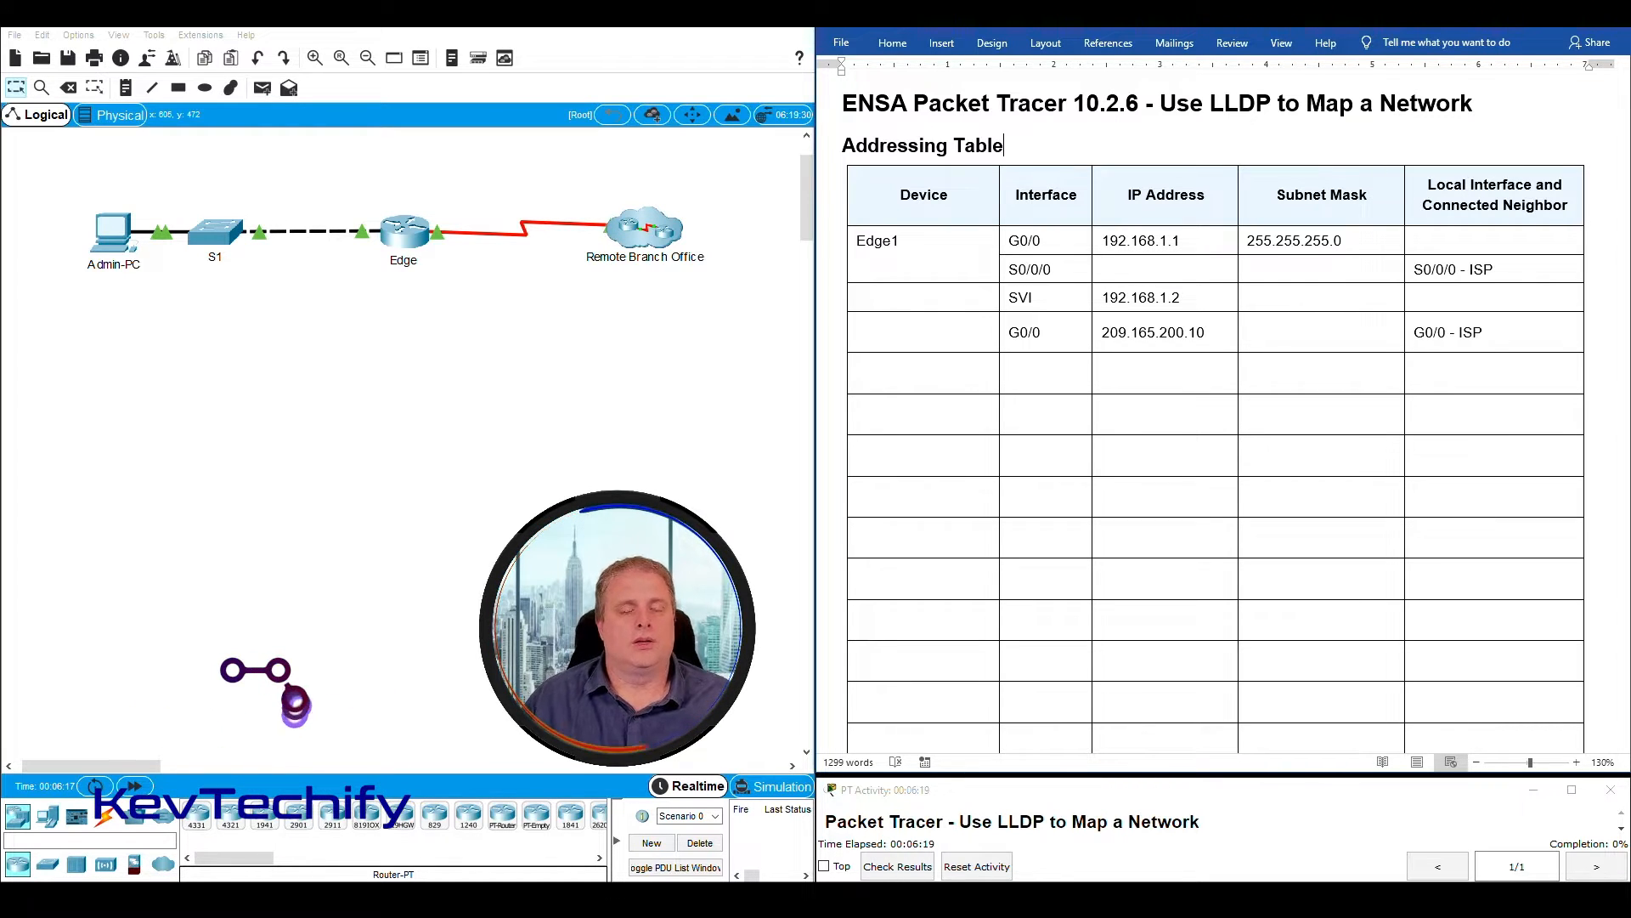
- Examine the network topology from Admin-PC through S1 and the Edge router to the Remote Branch Office cluster
left_click_drag(72, 176, 162, 312)
left_click_drag(101, 229, 402, 304)
left_click_drag(439, 177, 526, 260)
left_click_drag(595, 172, 701, 299)
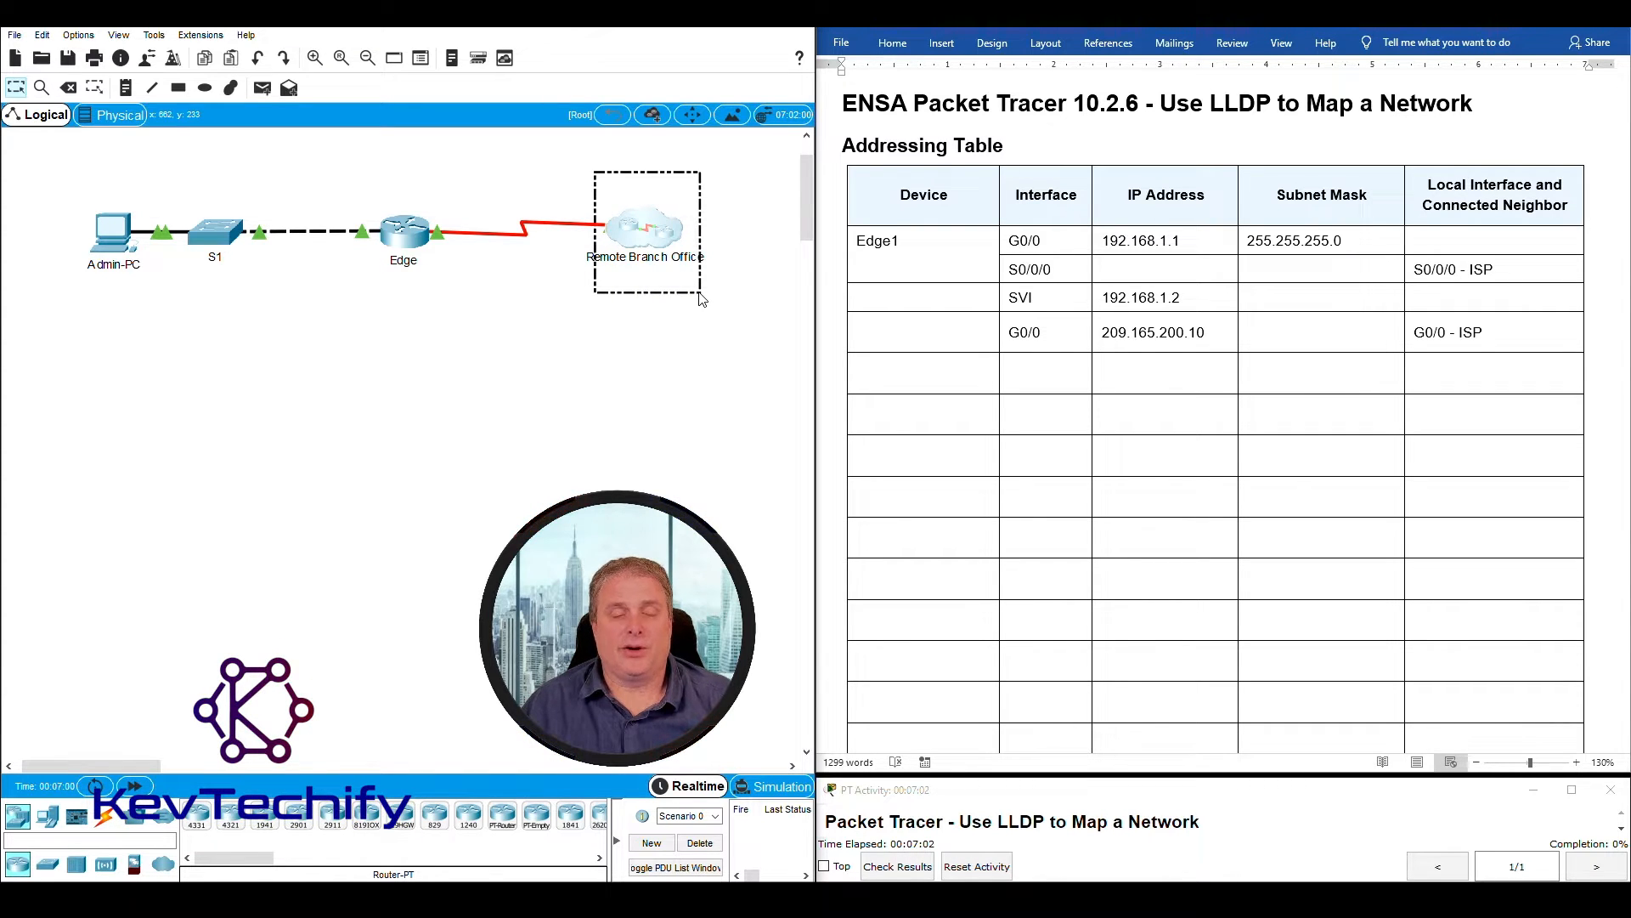
left_click_drag(617, 208, 648, 232)
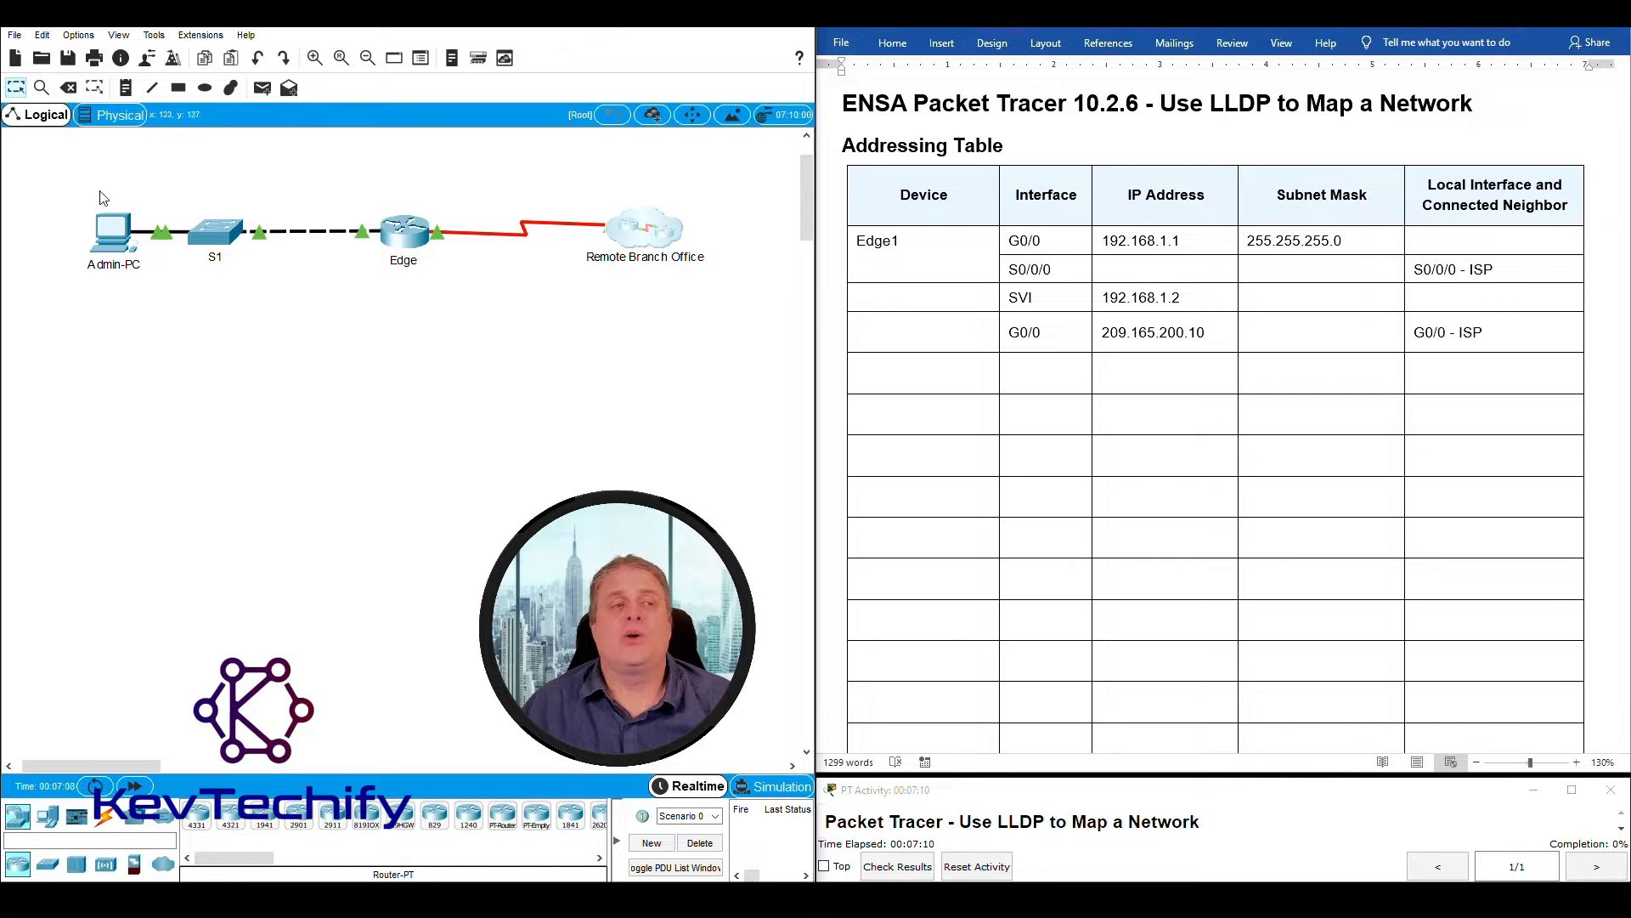
left_click_drag(51, 181, 153, 302)
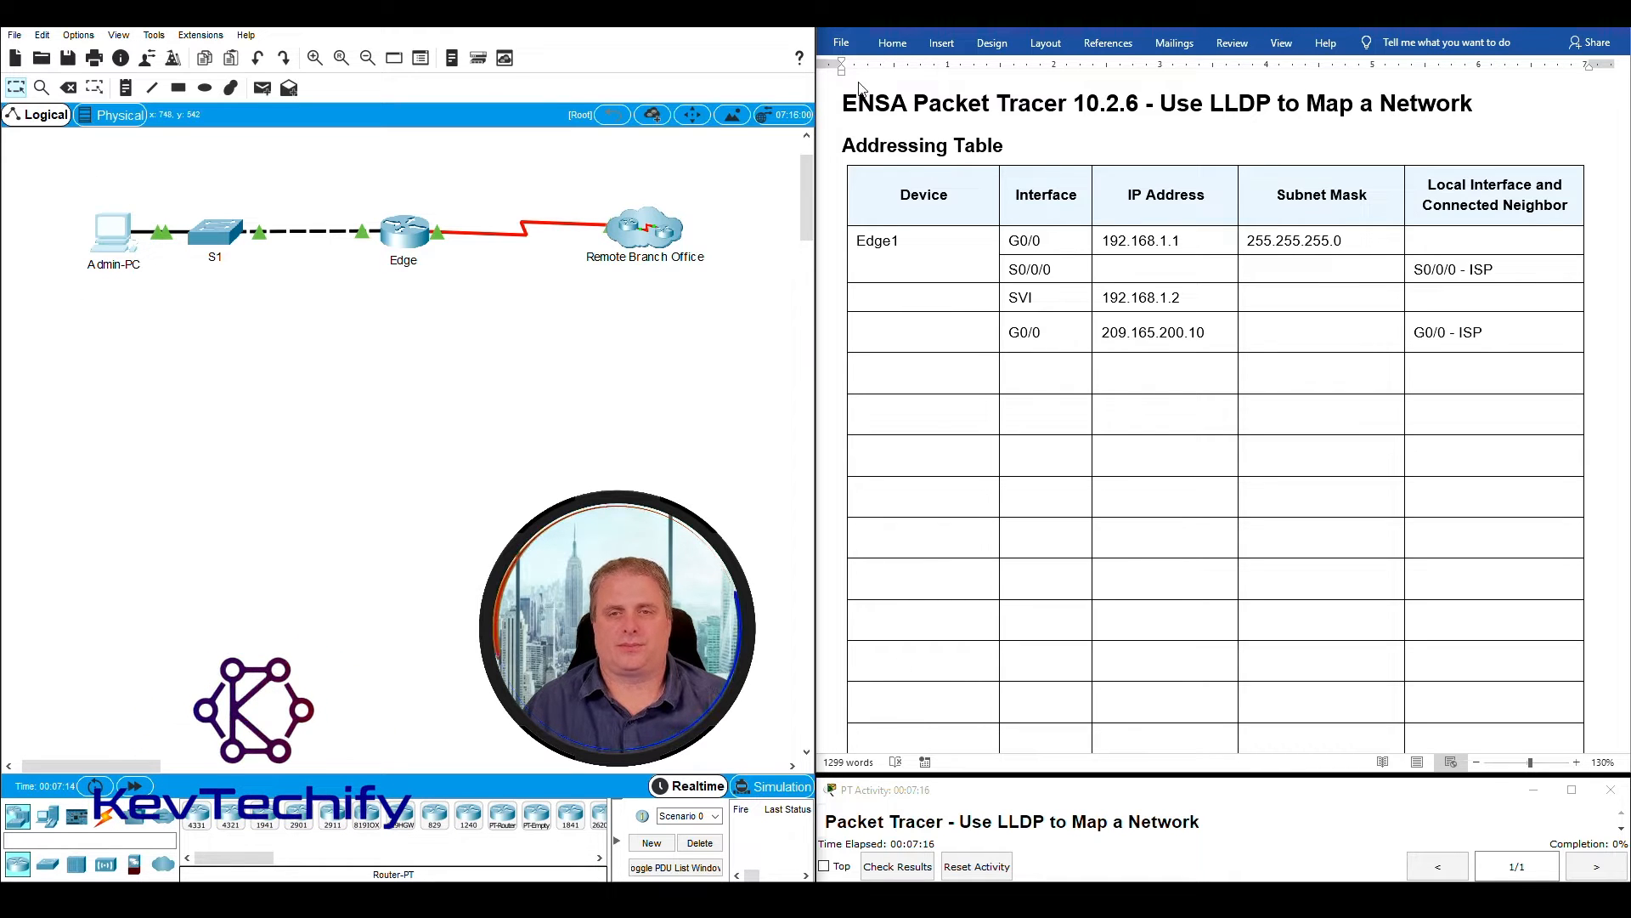
- Review the Addressing Table in the lab document, including its prefilled rows and the blank rows to complete
left_click(845, 149)
left_click_drag(943, 147, 1057, 149)
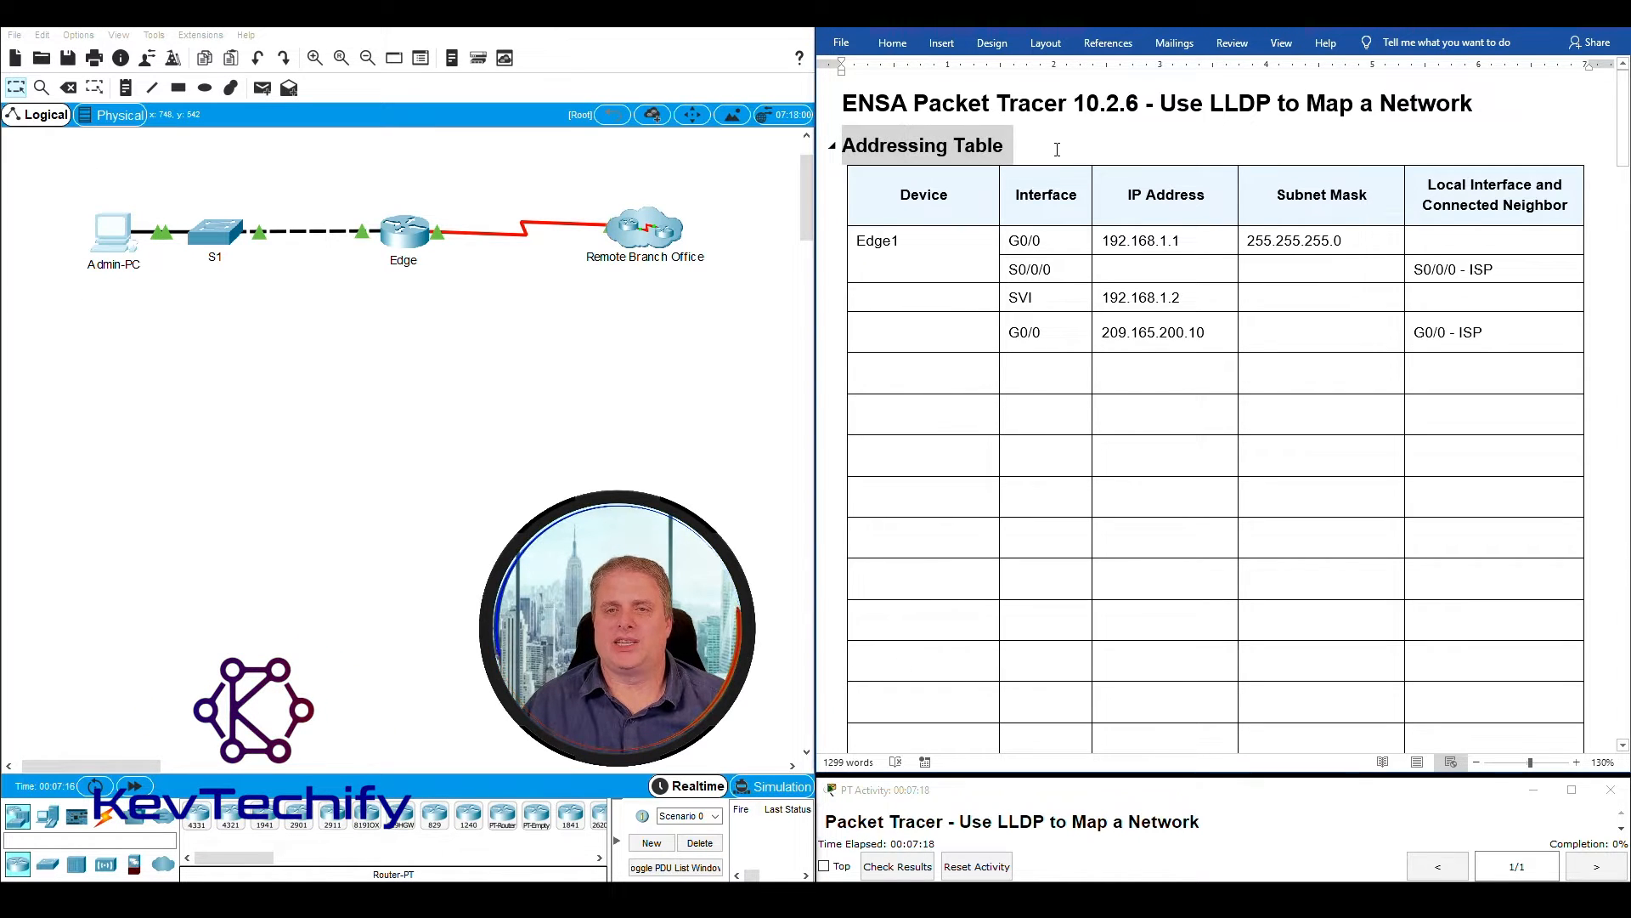
left_click(860, 269)
left_click_drag(860, 242, 1432, 461)
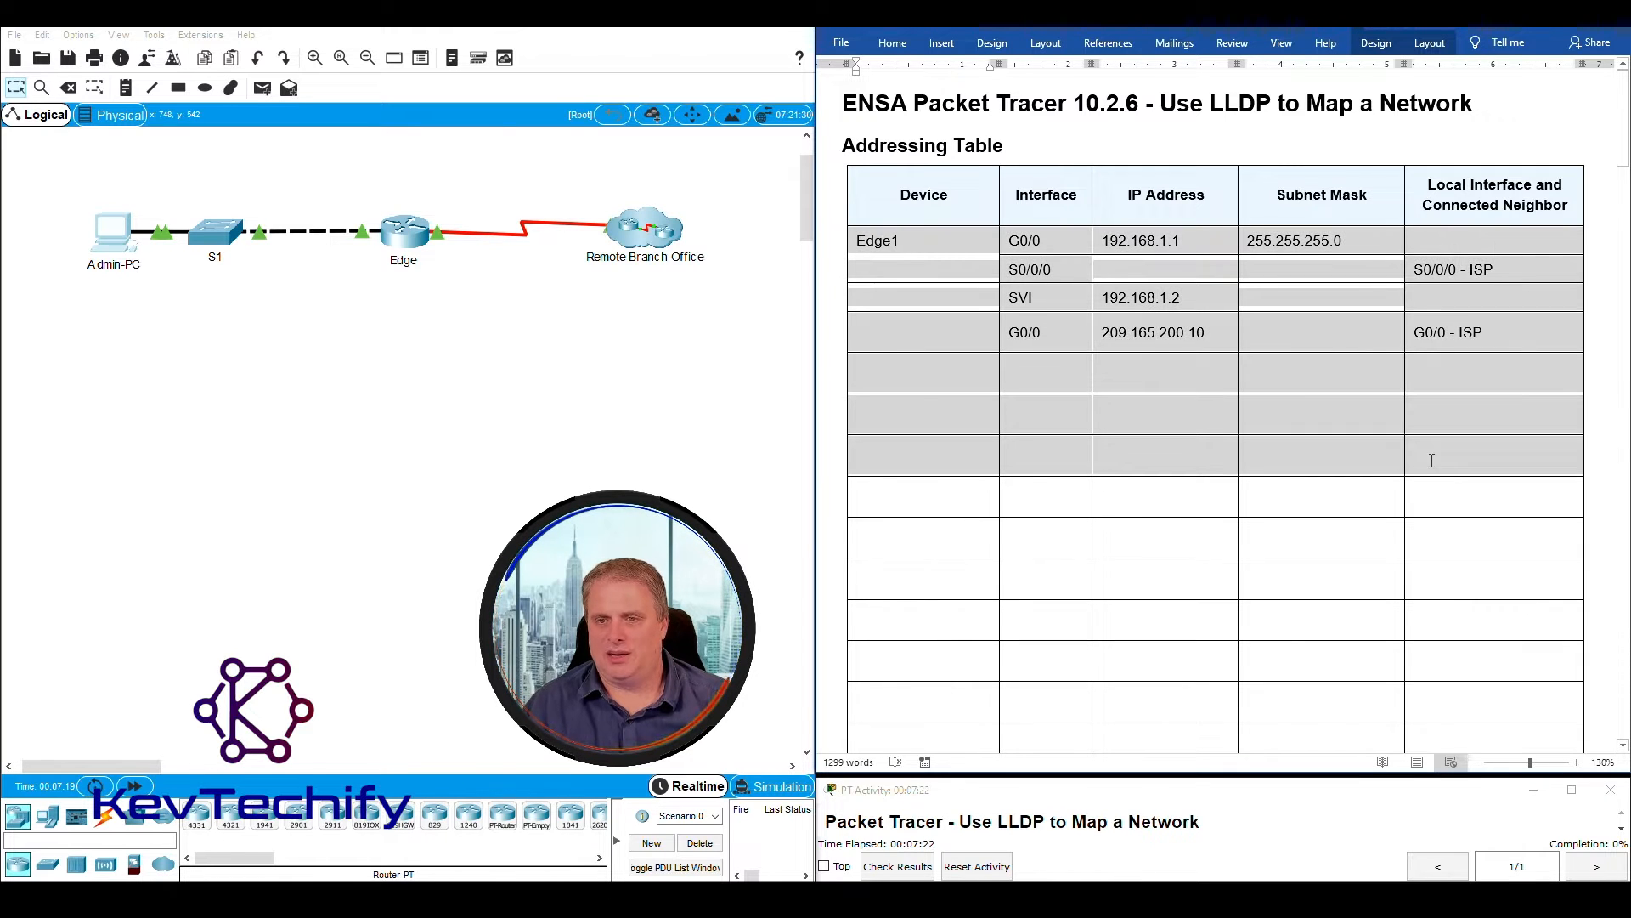
left_click(1097, 500)
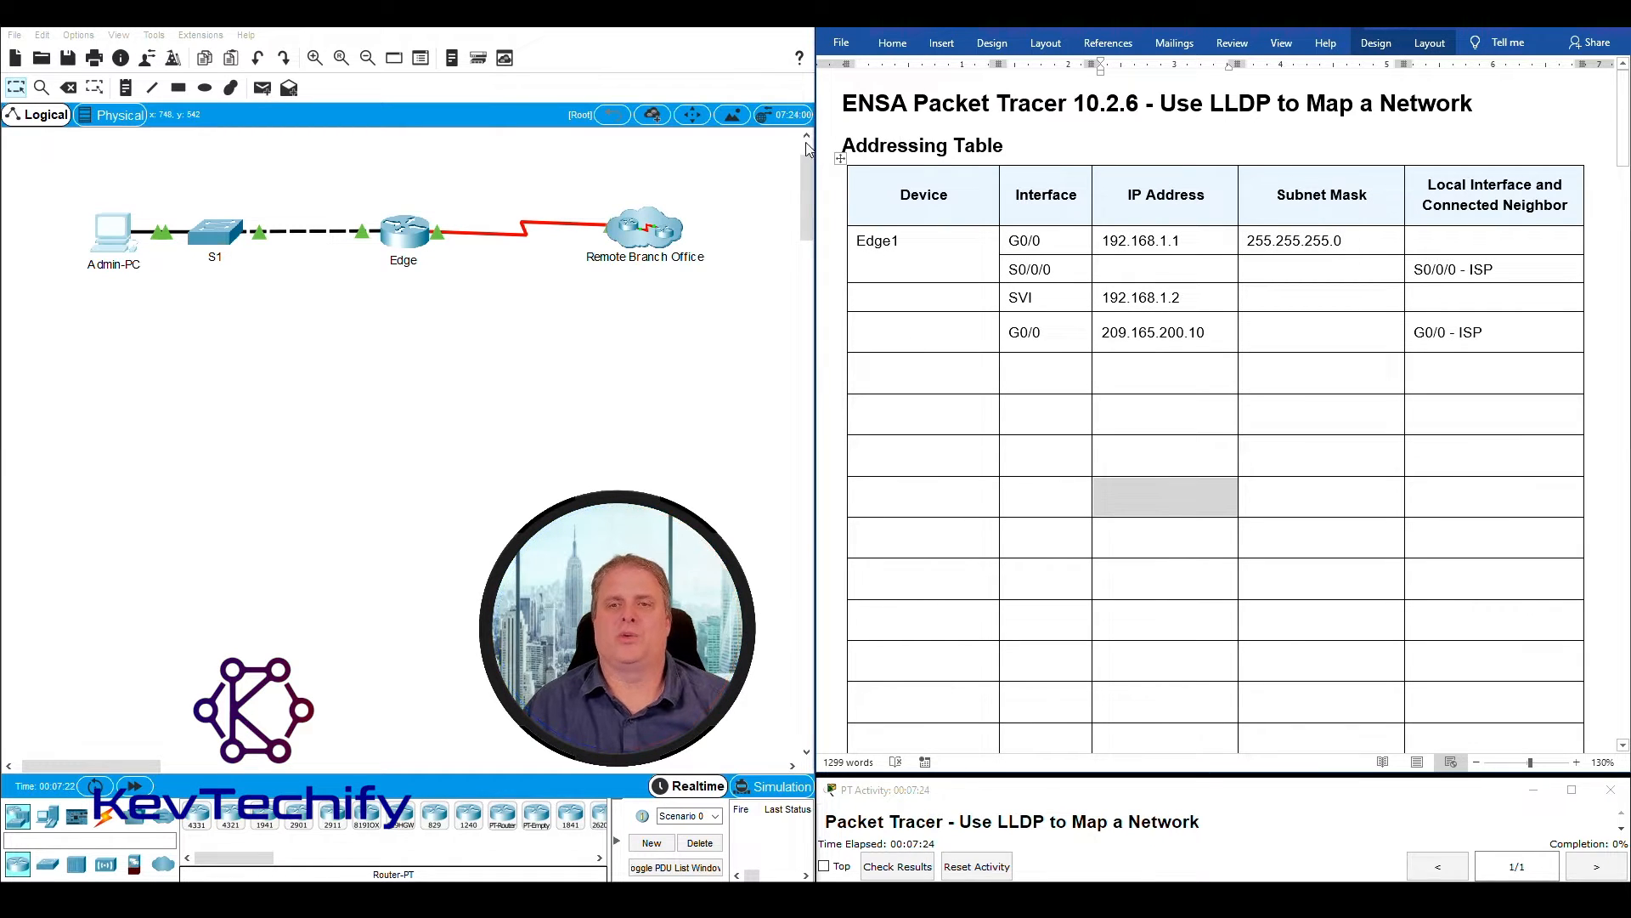
scroll(1021, 386, "down", 5)
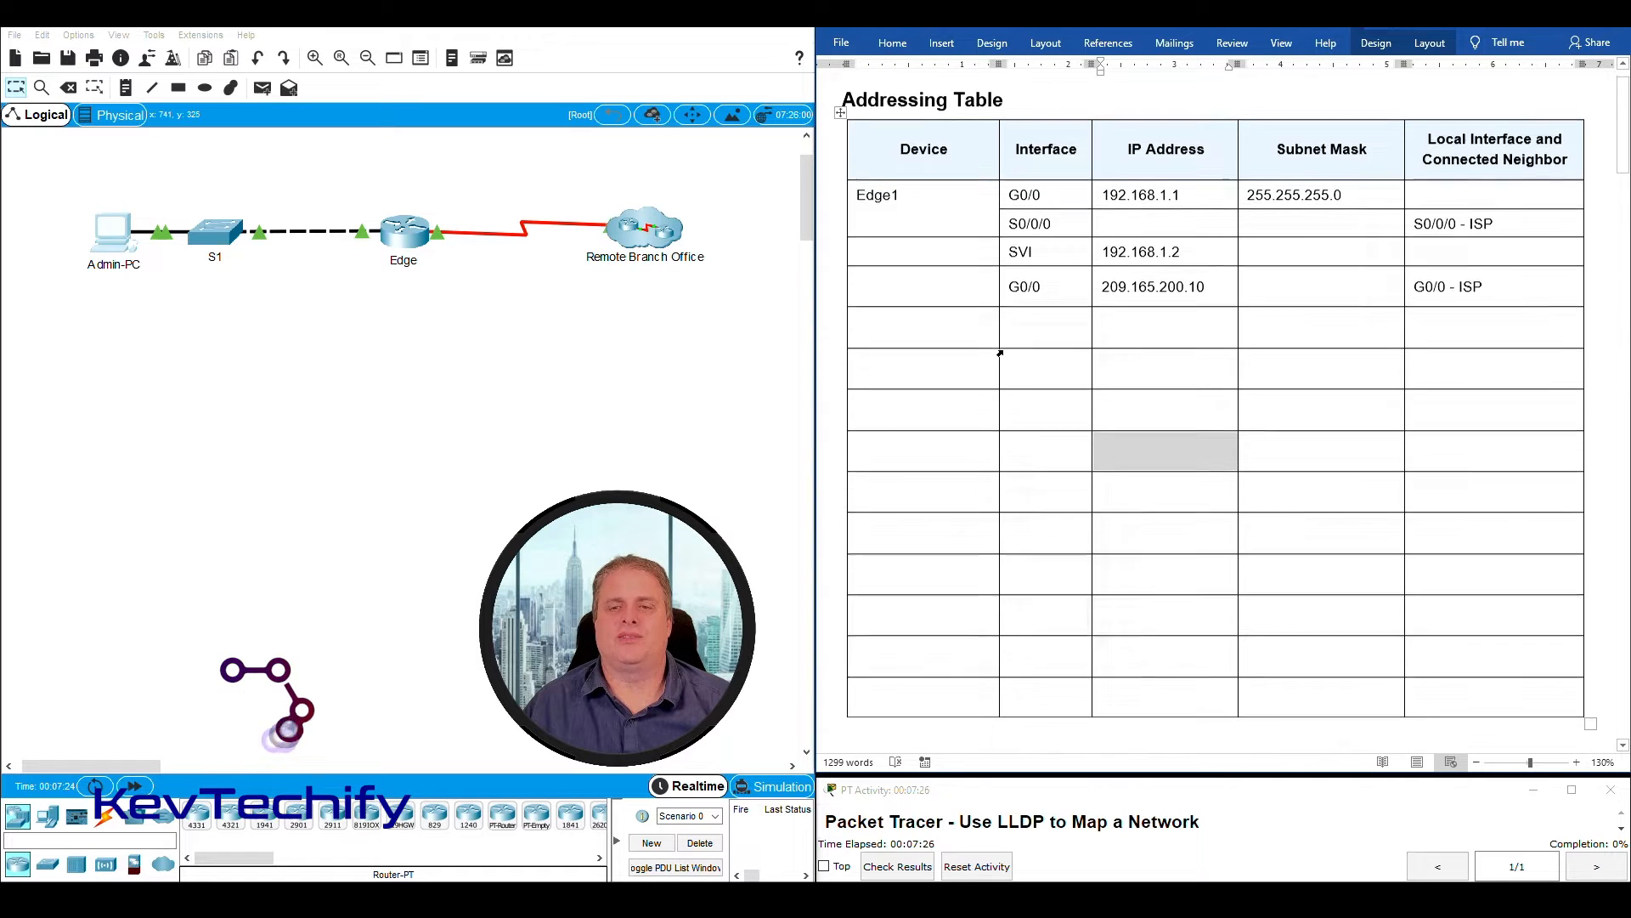
scroll(1000, 353, "down", 9)
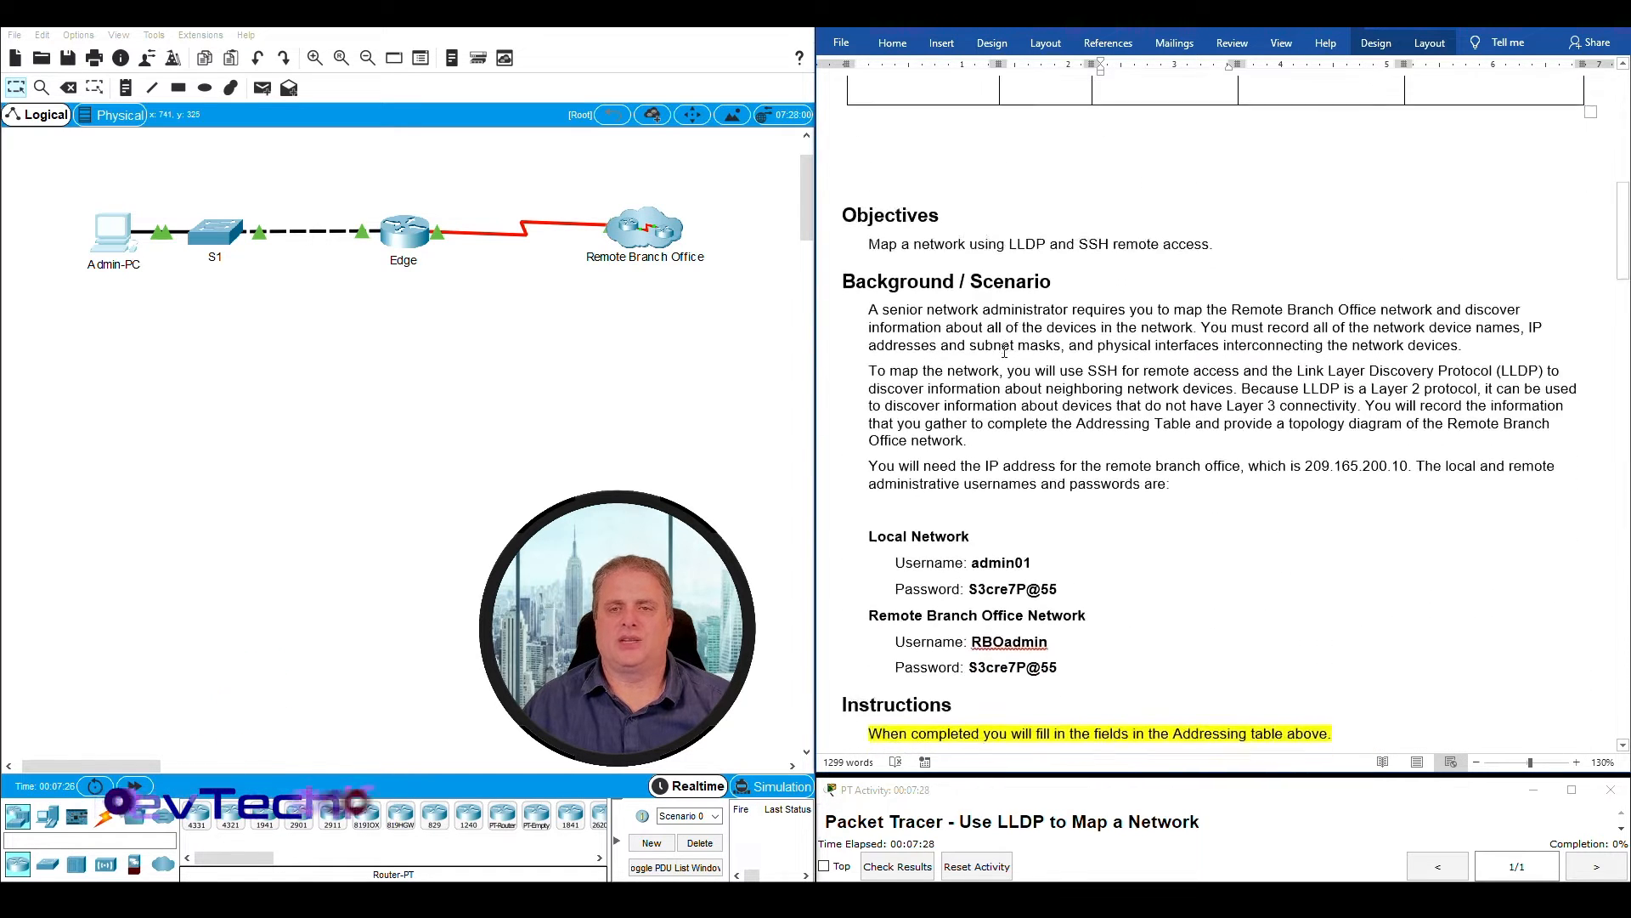
- Read the Objectives and the first Background / Scenario paragraph, relating the mapping task to the Remote Branch Office cluster
left_click_drag(1010, 189, 1049, 185)
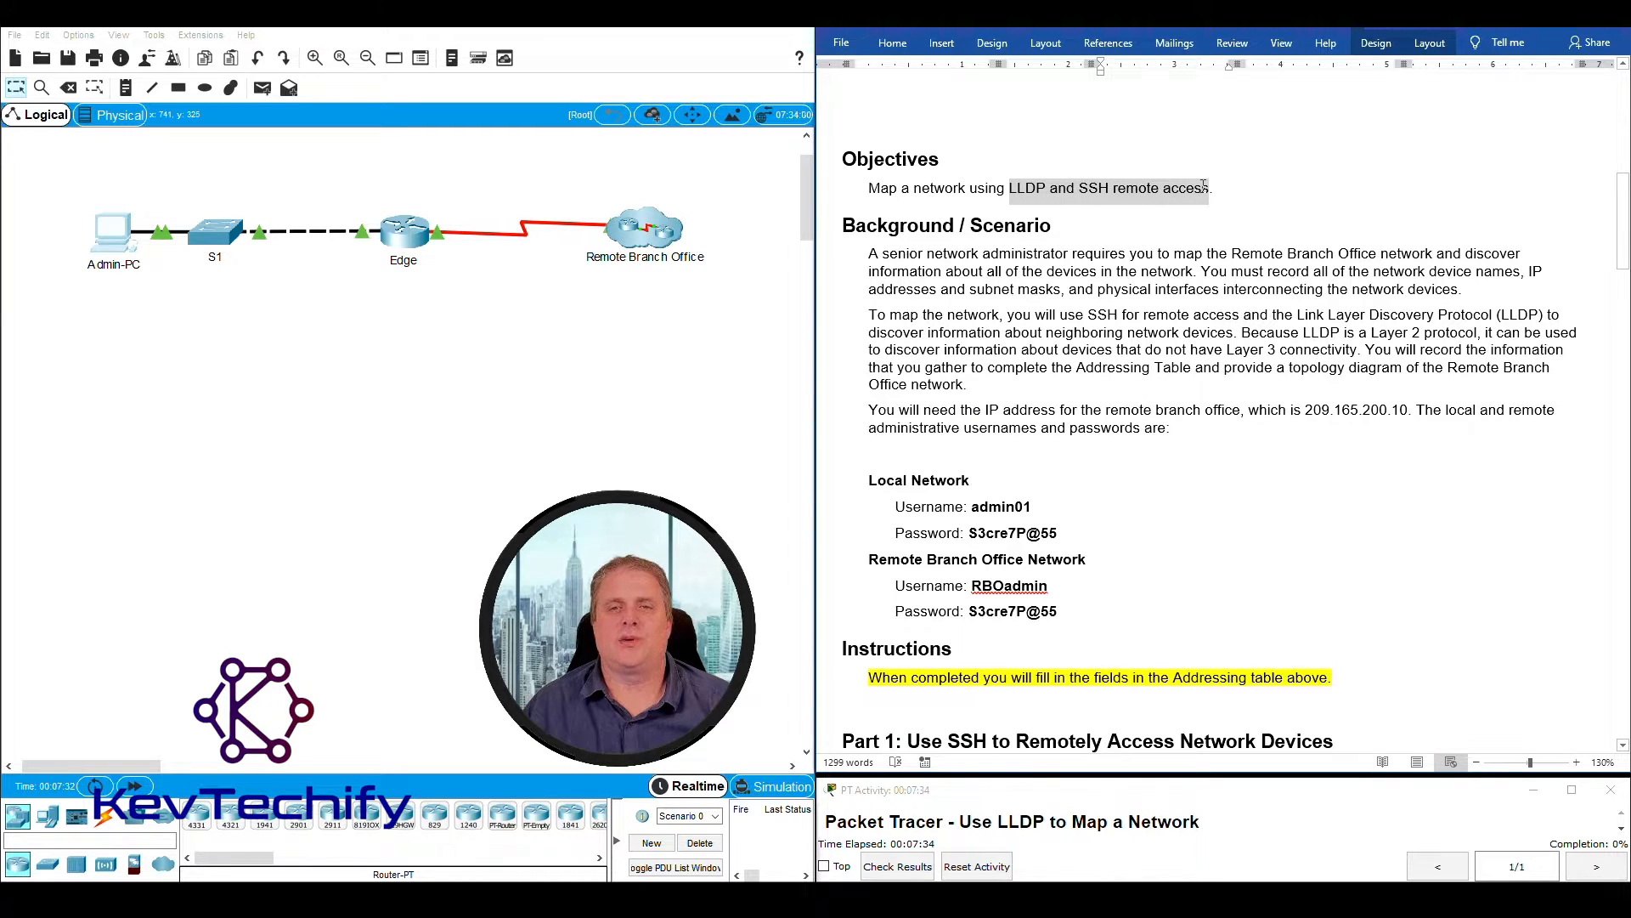
left_click_drag(1205, 192, 1209, 190)
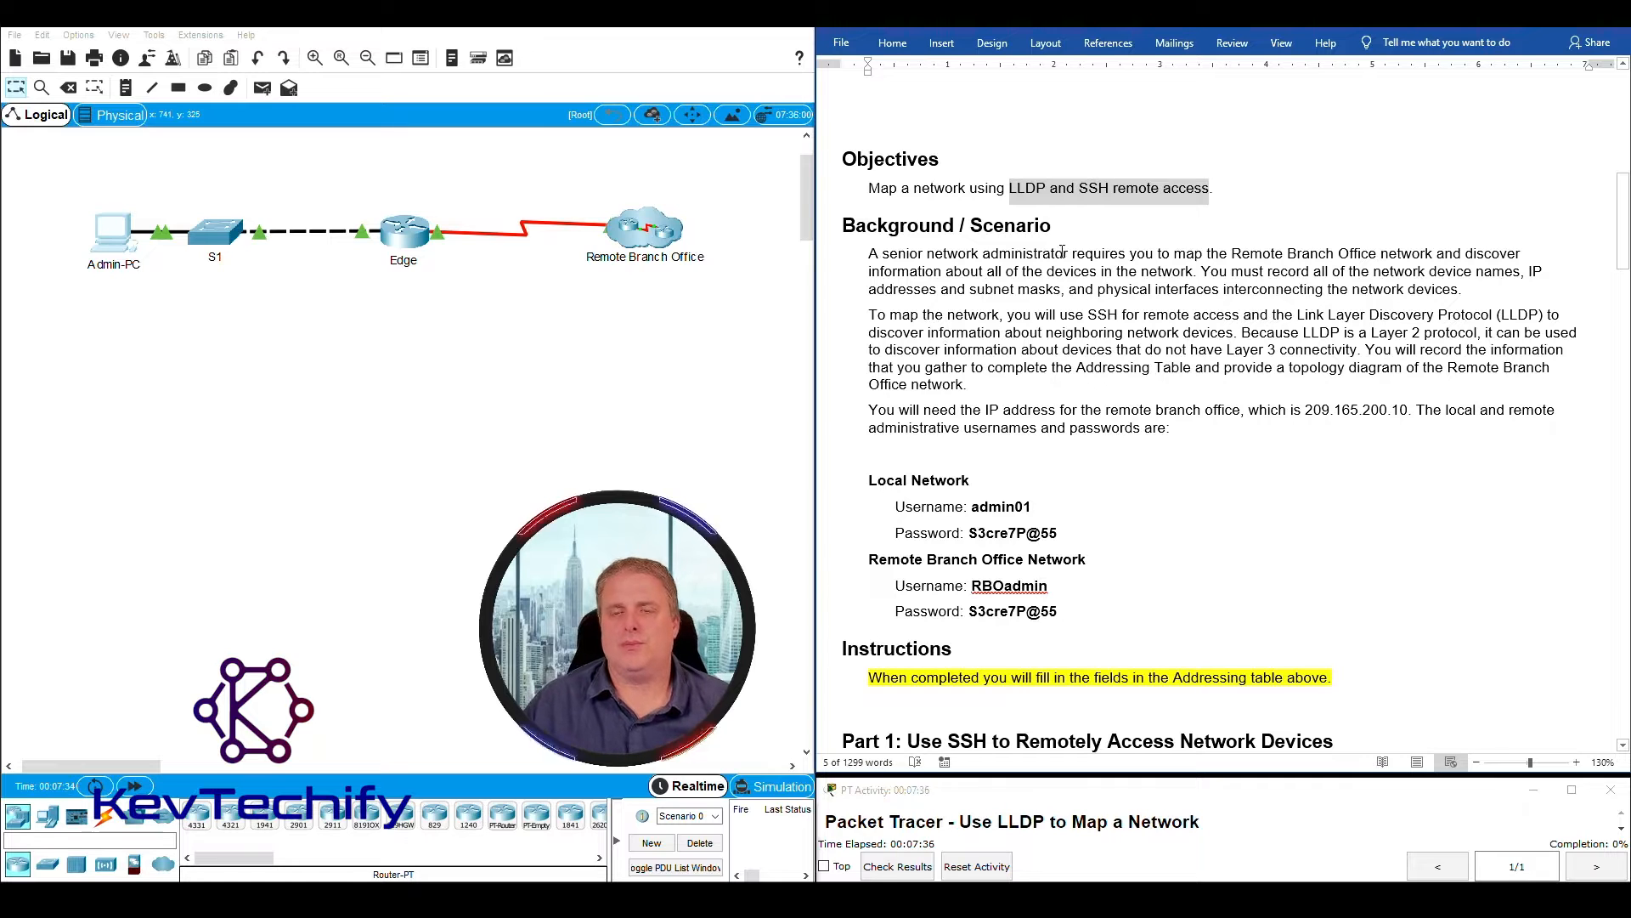
left_click_drag(1175, 252, 1407, 246)
left_click_drag(589, 175, 675, 266)
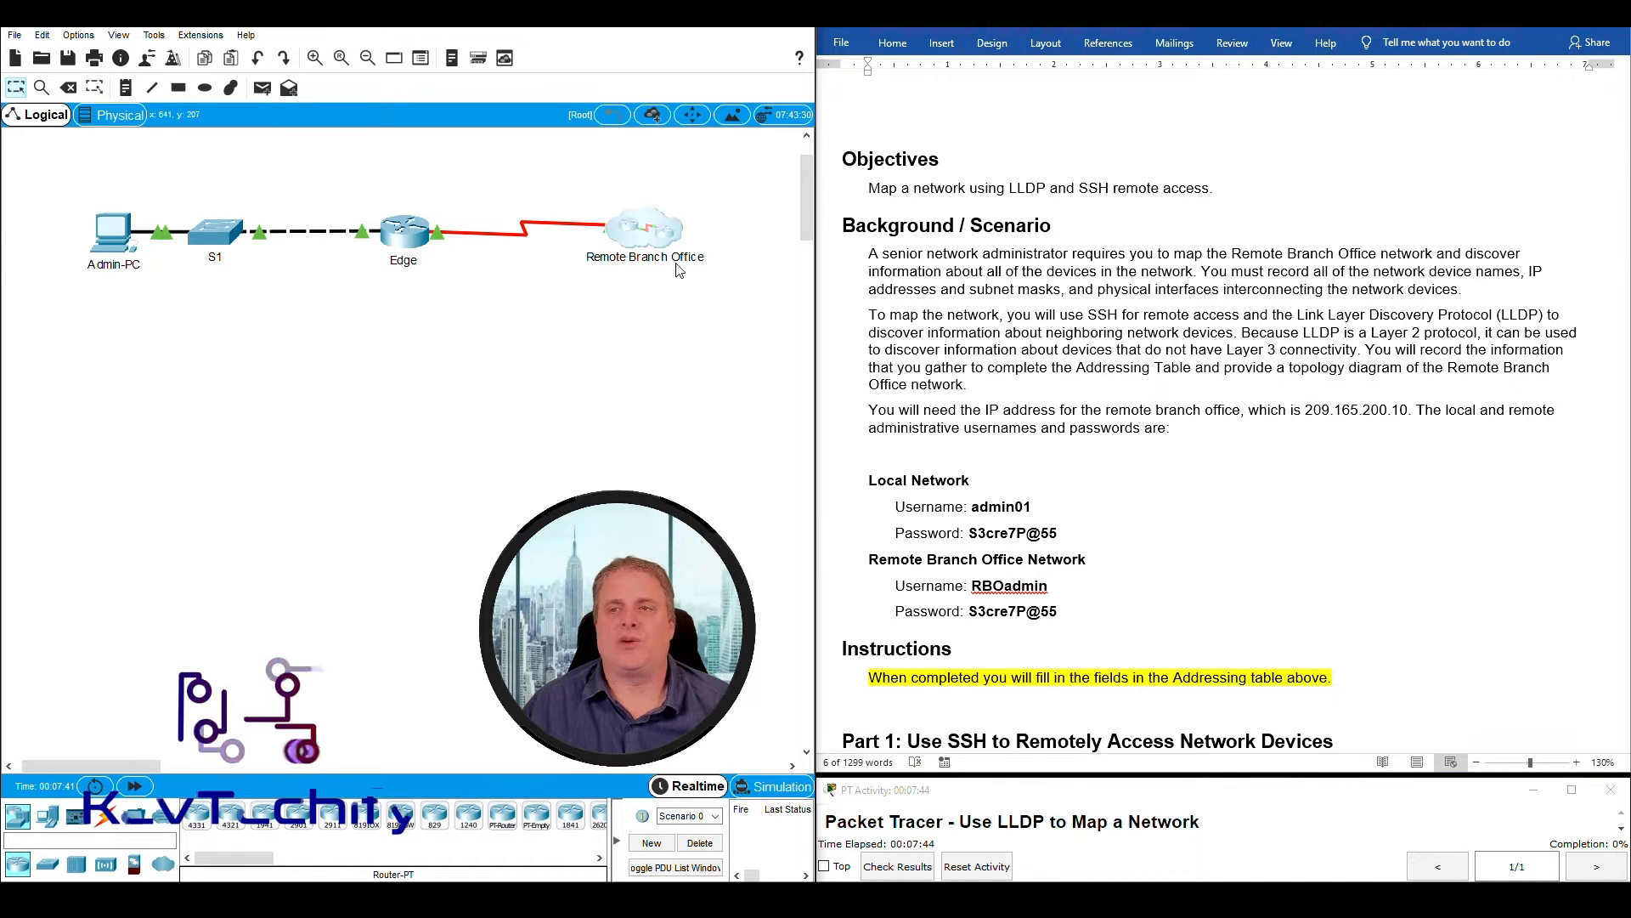
left_click(1460, 253)
left_click(1467, 253)
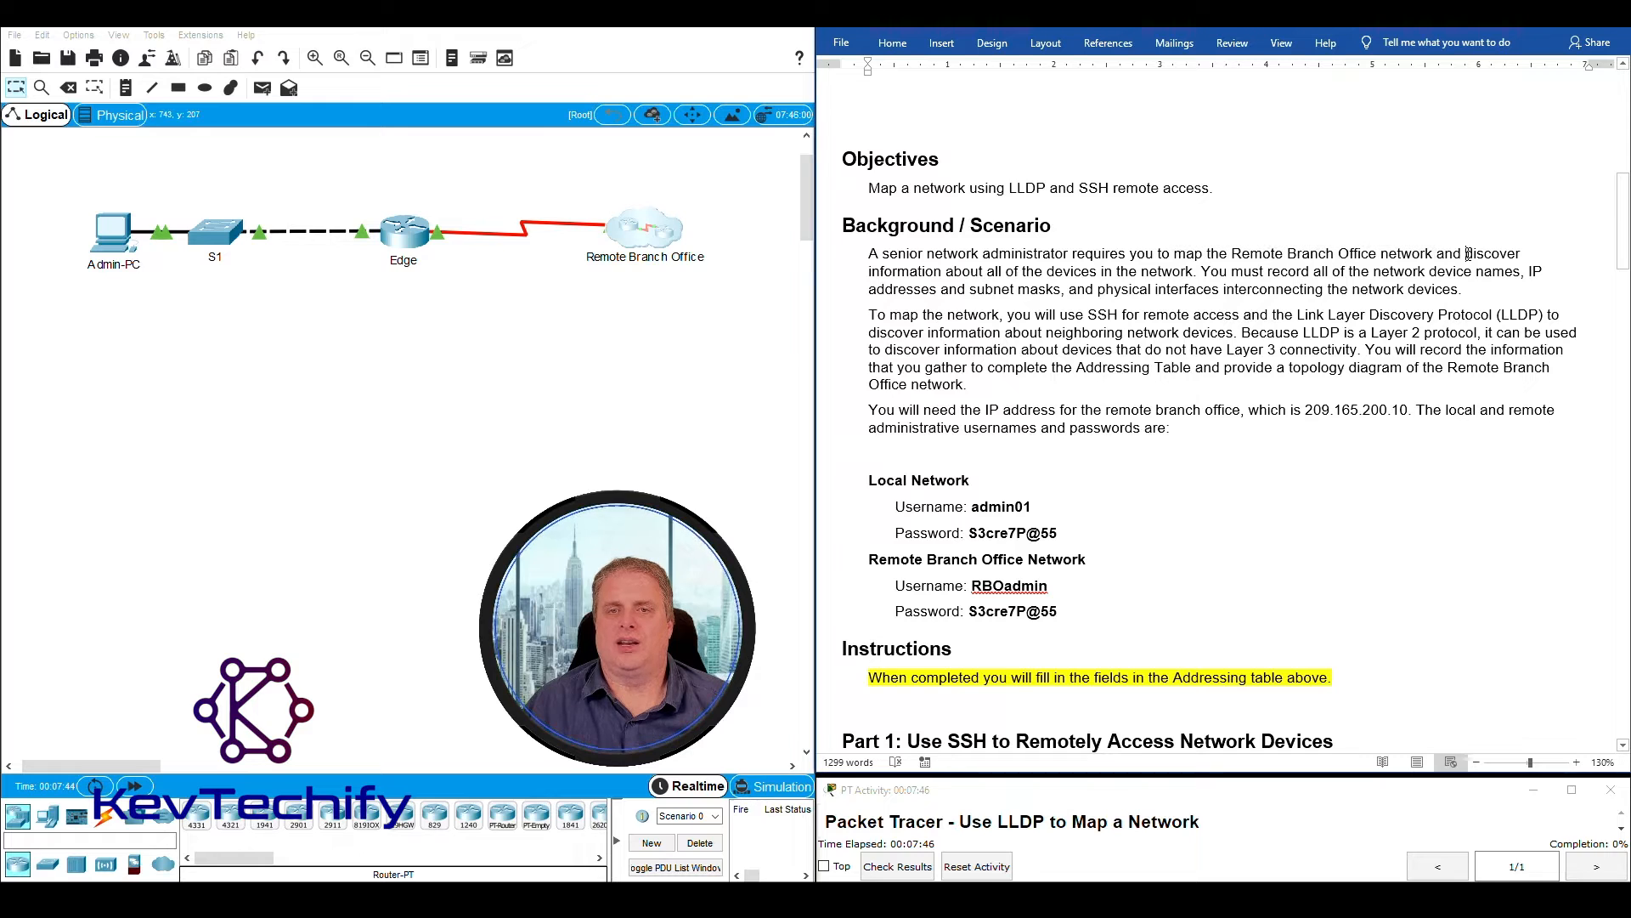
left_click_drag(1263, 262, 1166, 270)
left_click_drag(1317, 274, 1459, 290)
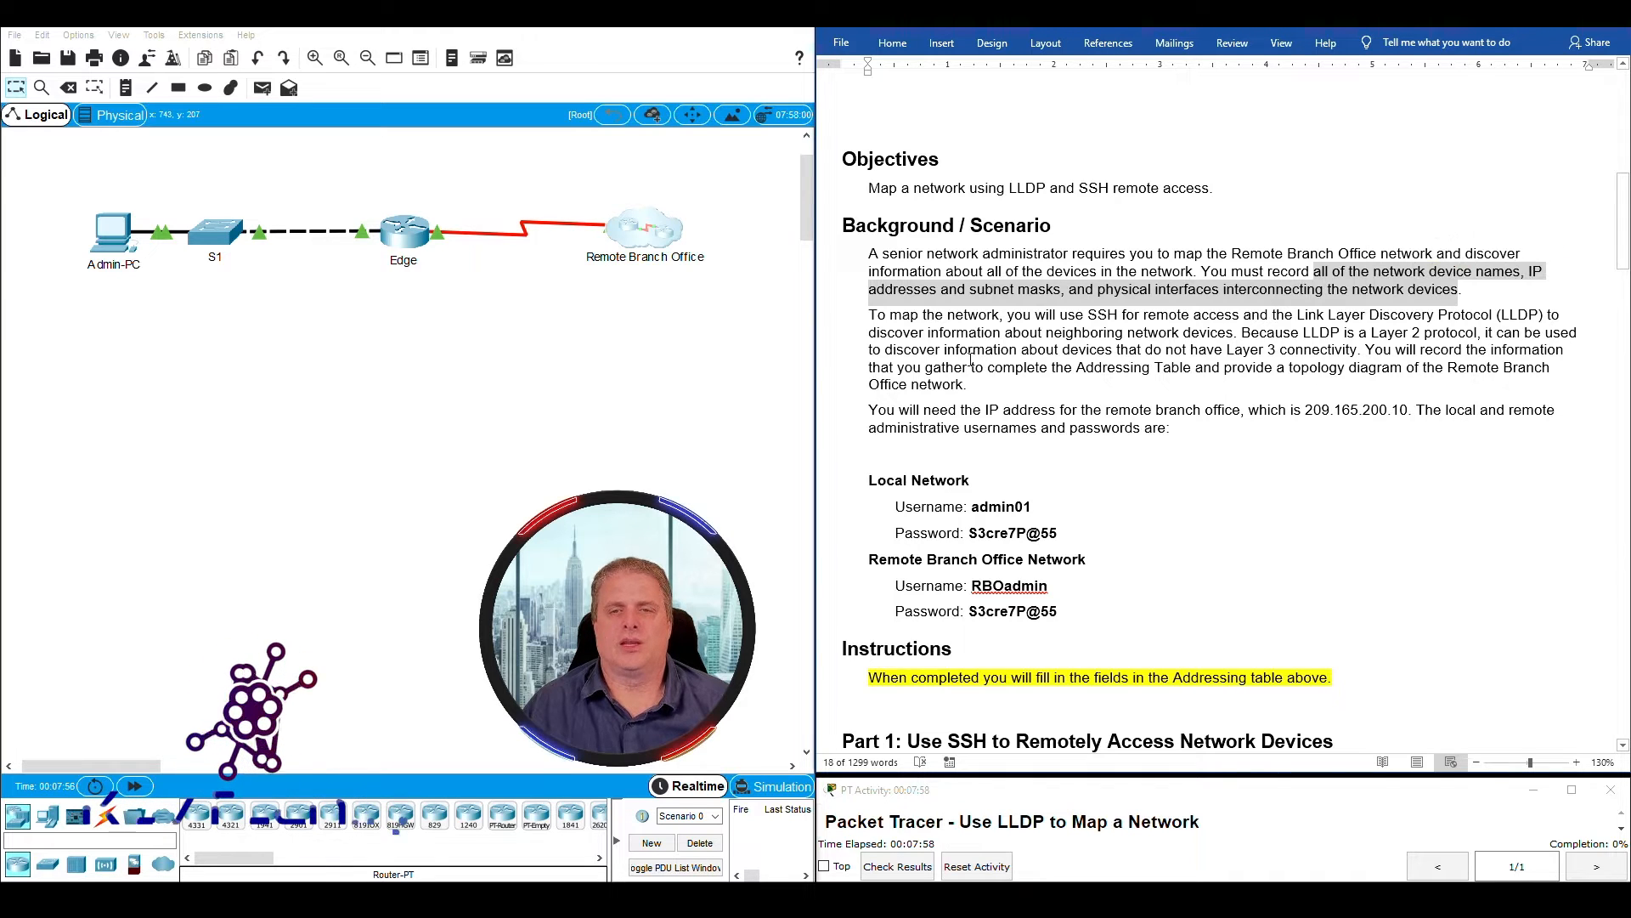
- Read the scenario paragraph on using SSH and LLDP, tracing the remote access path through S1 and Edge in the topology
left_click(890, 314)
left_click_drag(890, 315, 1229, 317)
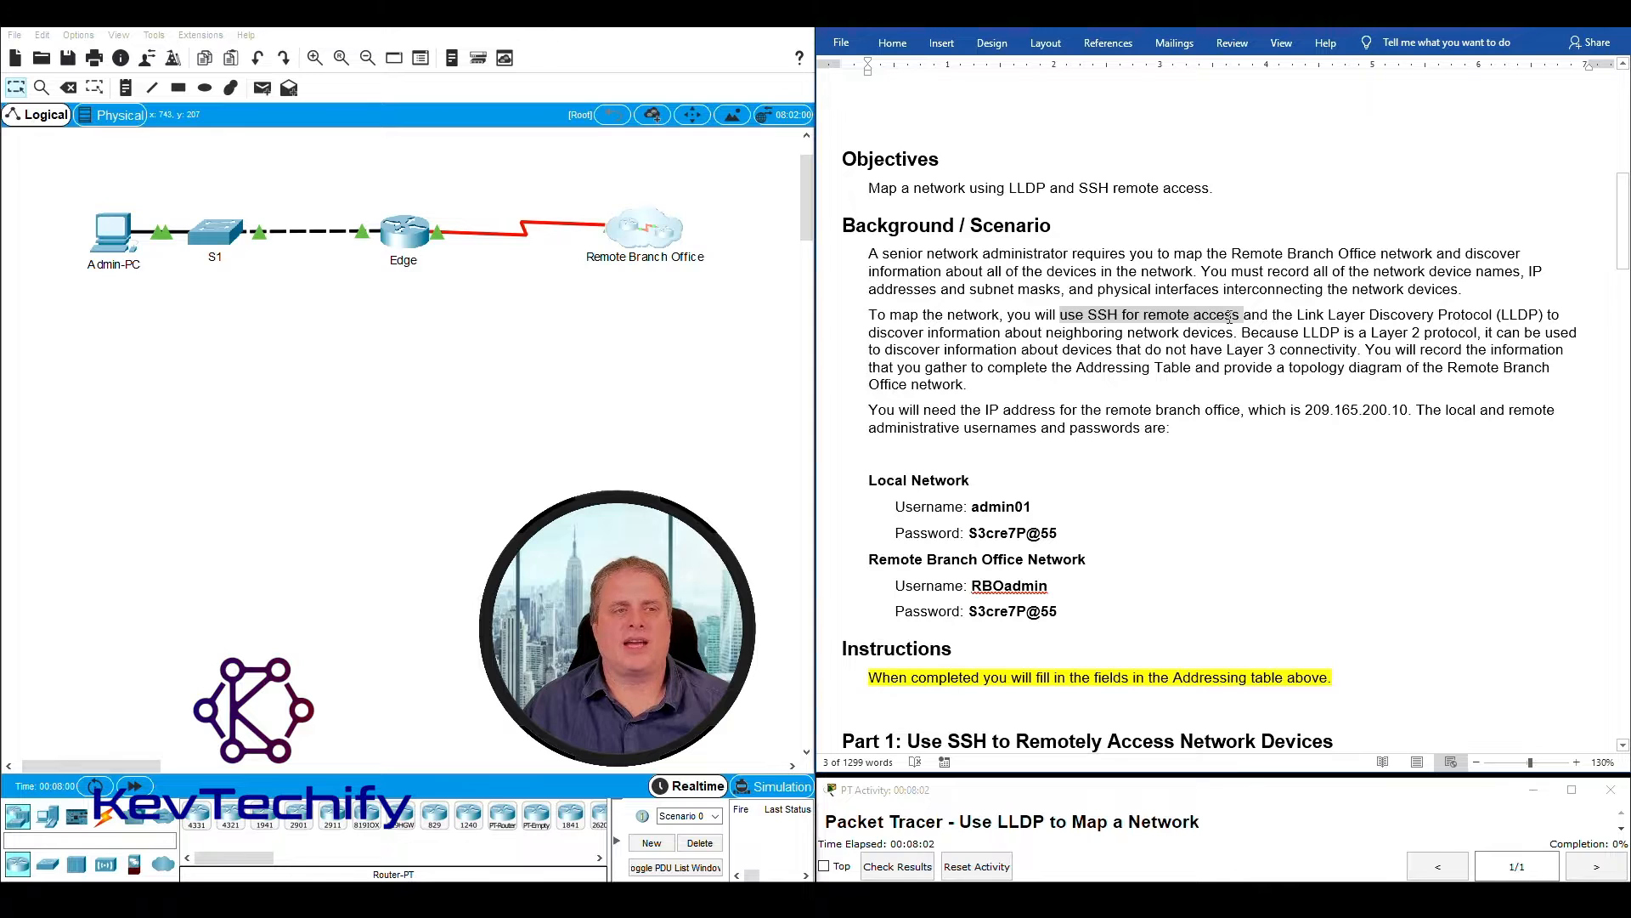
left_click_drag(74, 186, 157, 297)
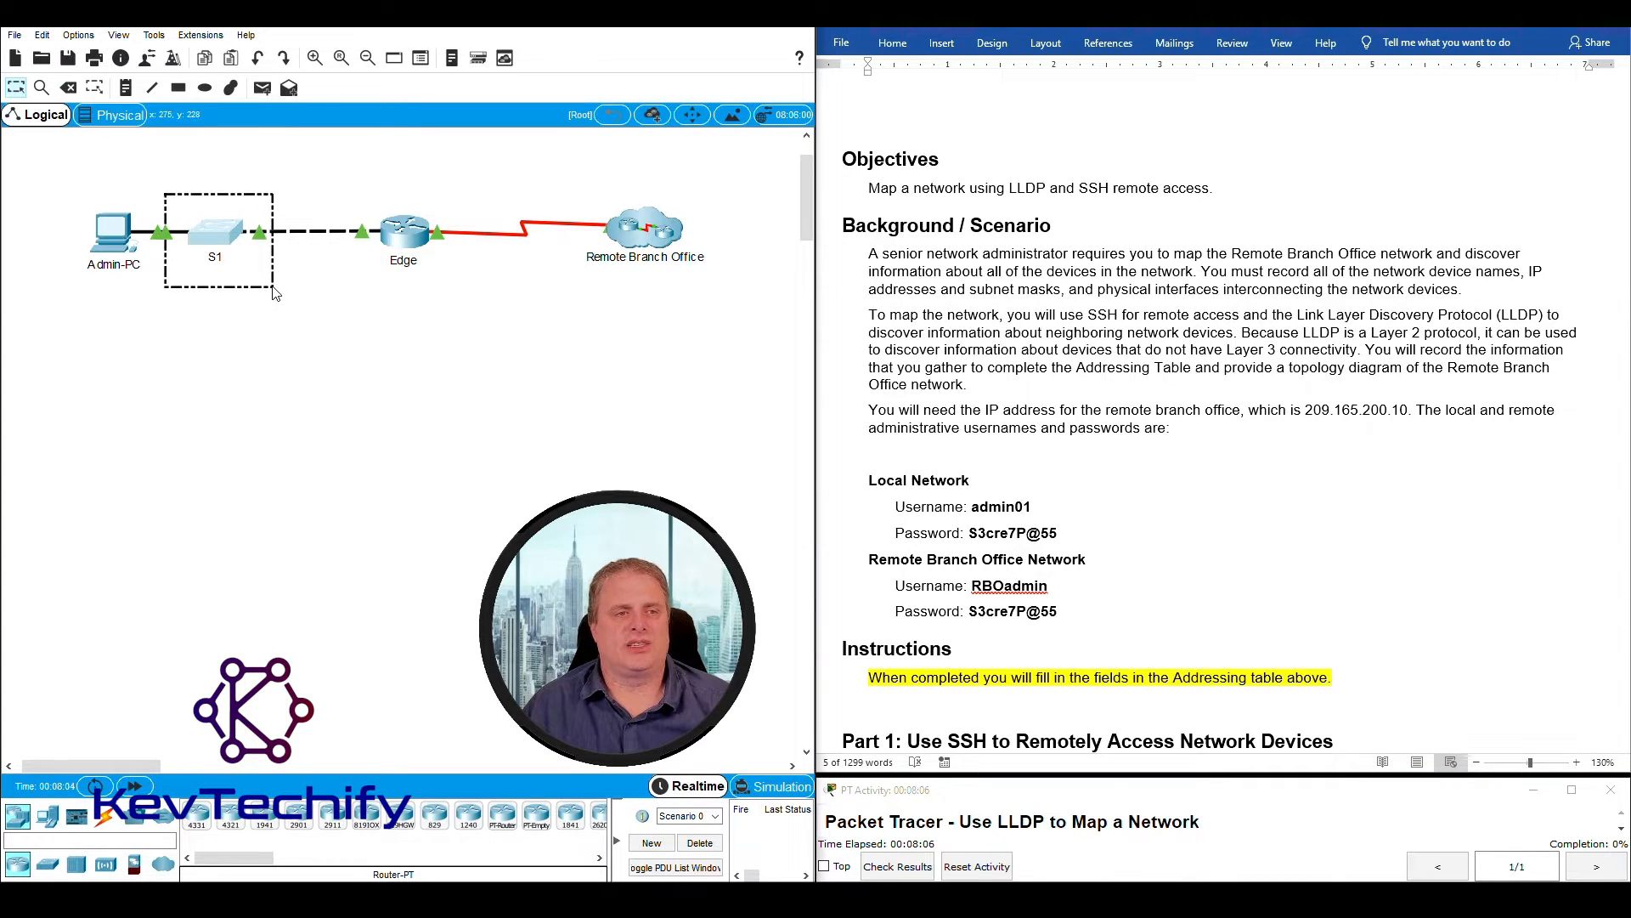
left_click_drag(341, 195, 435, 290)
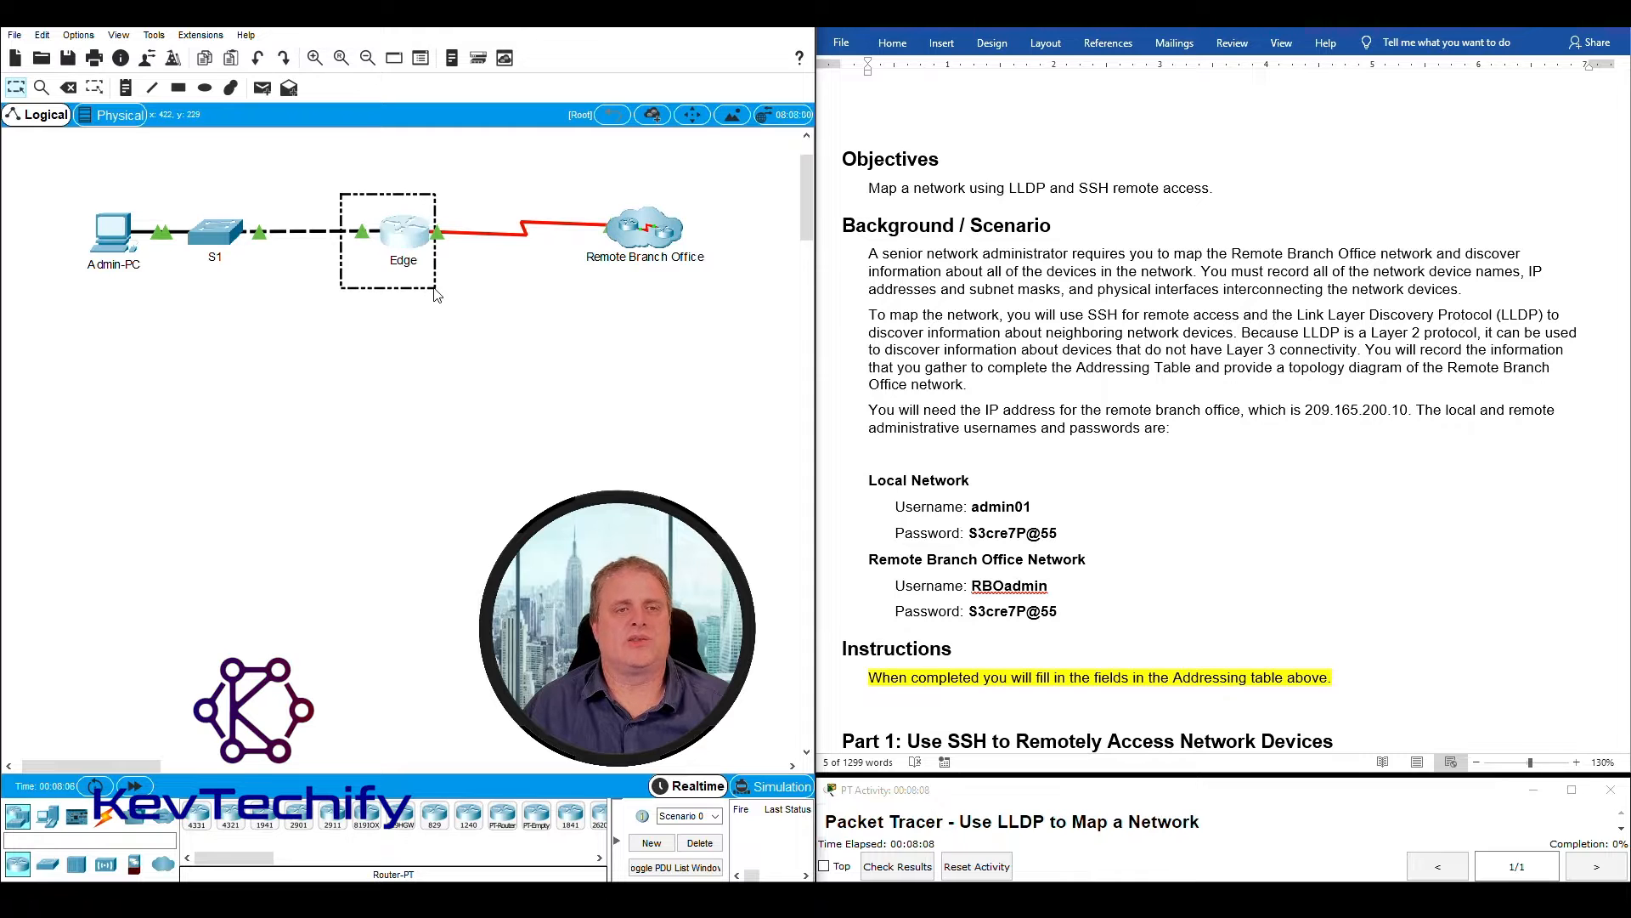
left_click_drag(351, 180, 422, 274)
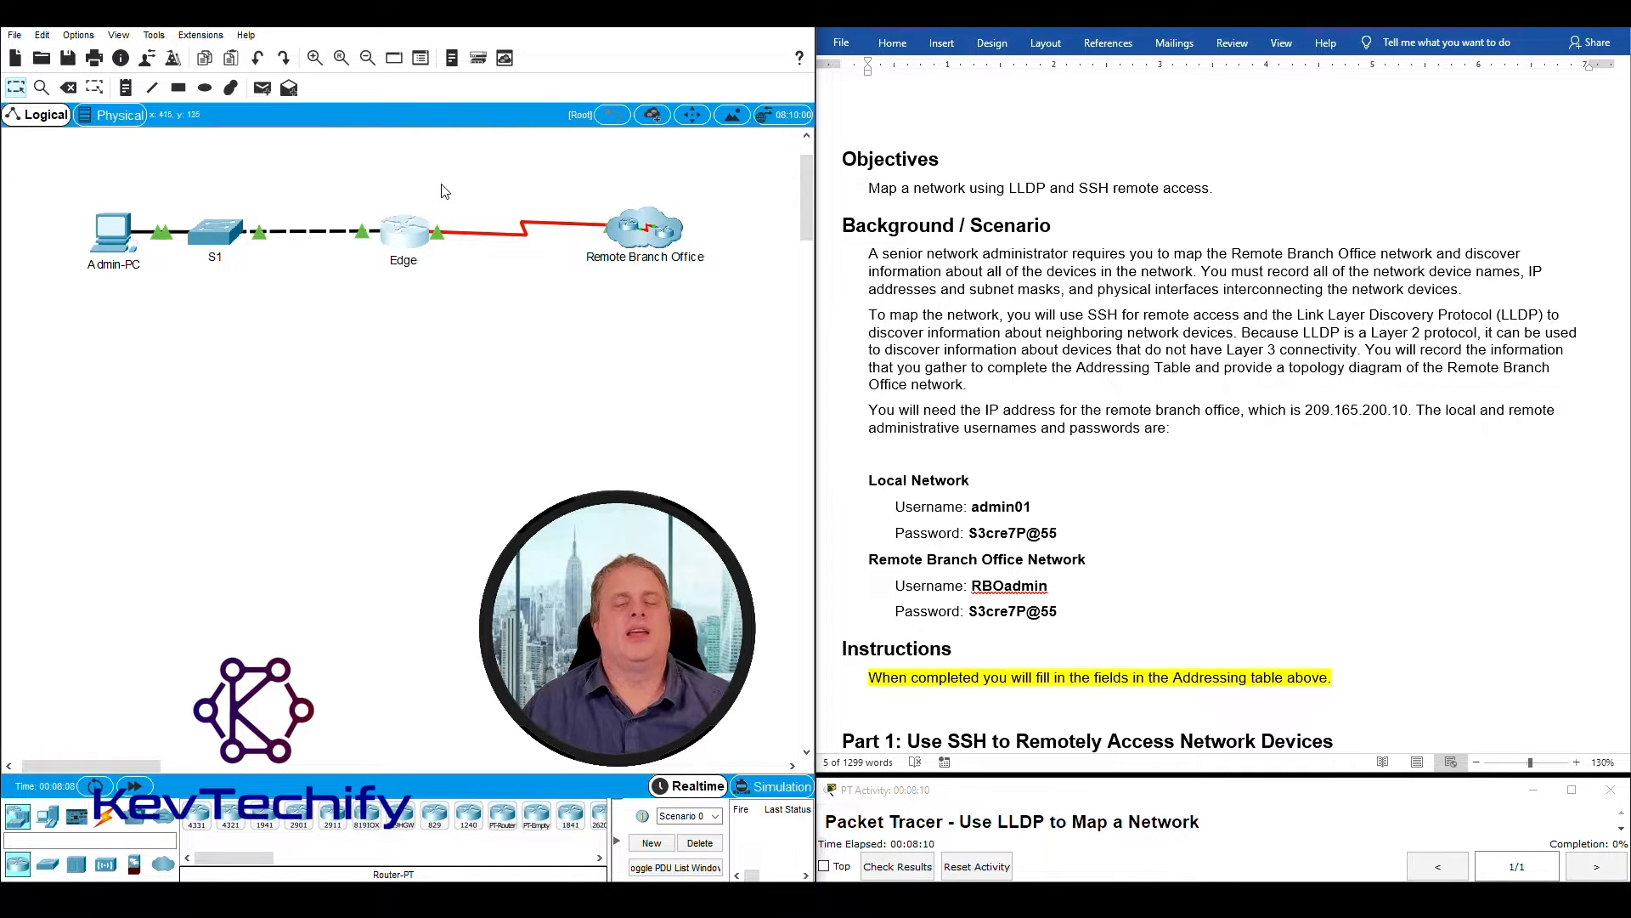
left_click_drag(586, 192, 548, 172)
left_click_drag(1061, 314, 1236, 341)
left_click_drag(1371, 333, 1313, 348)
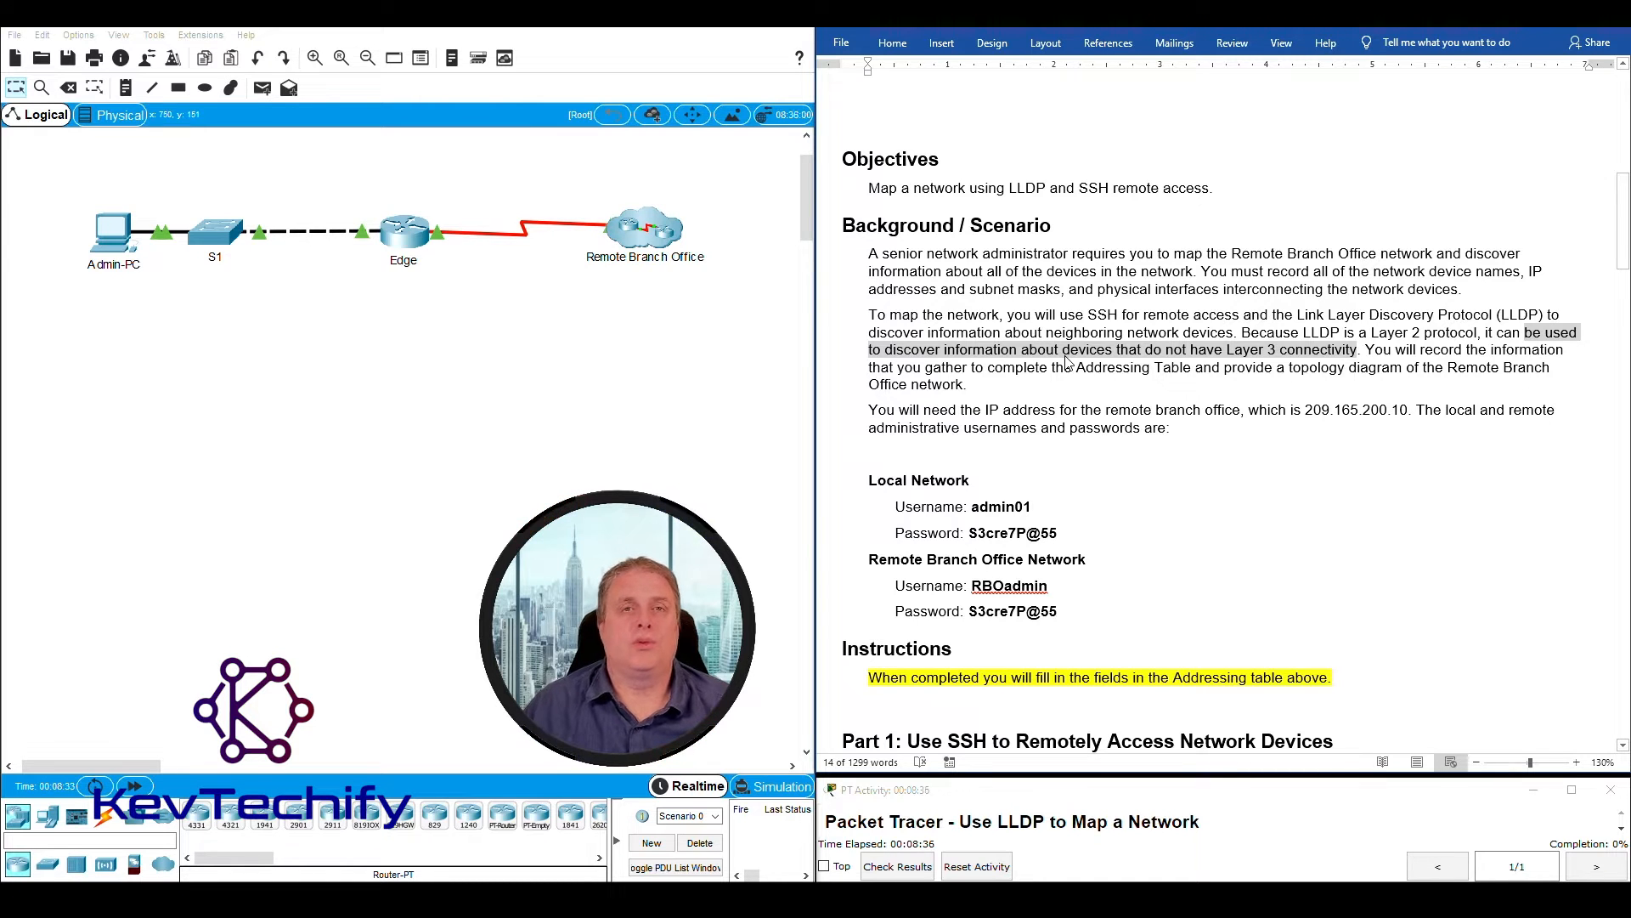
left_click(1411, 349)
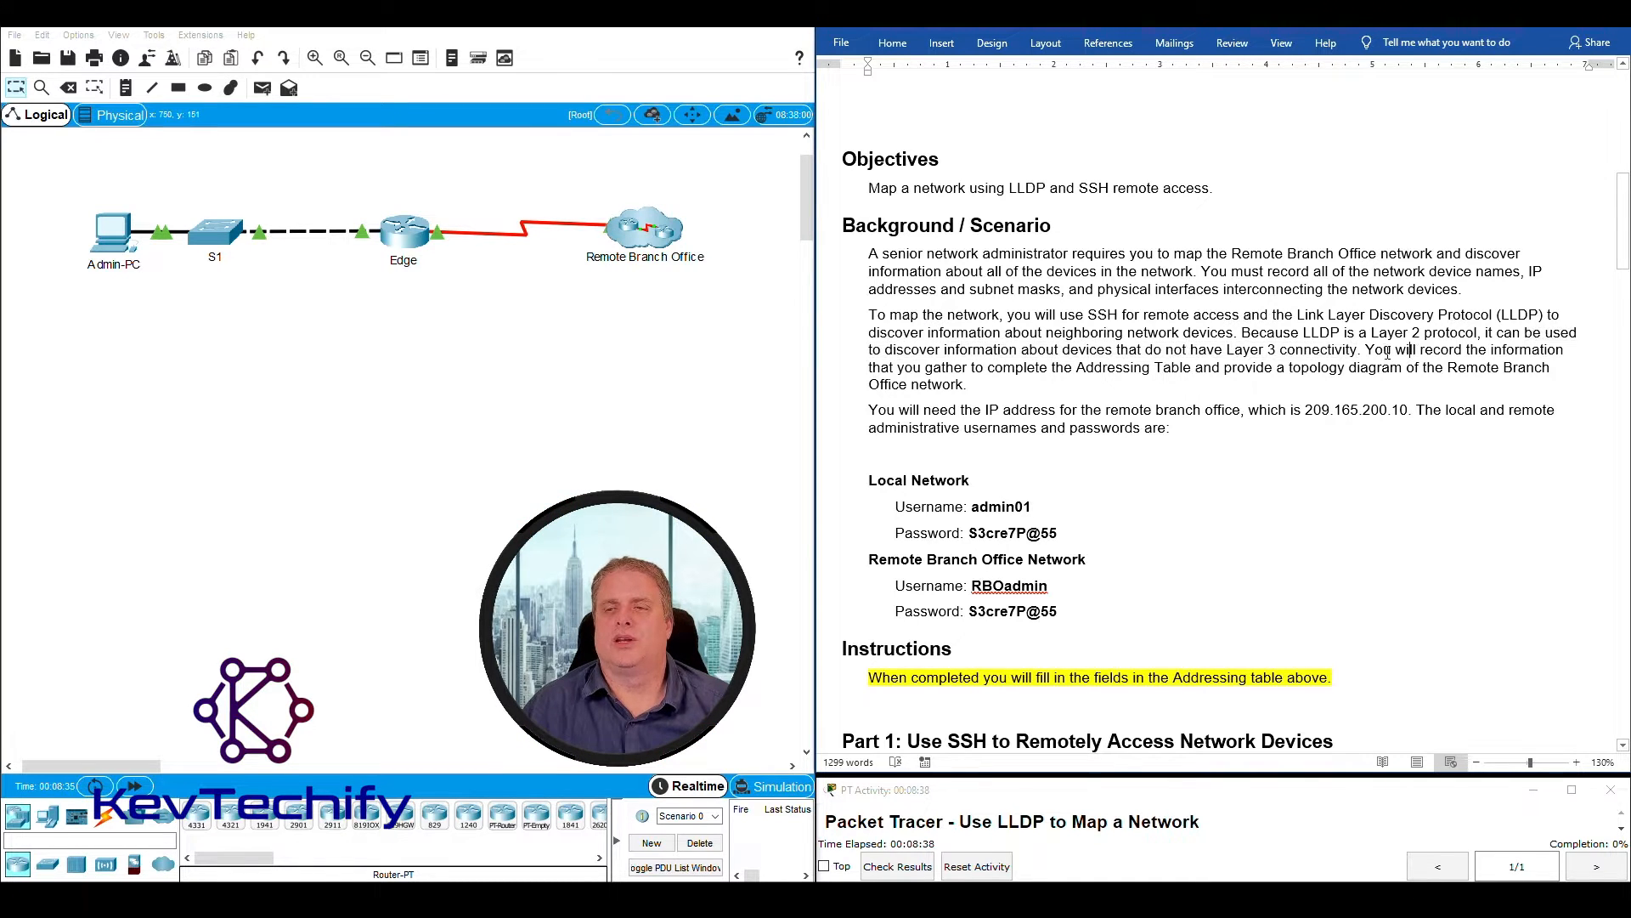
left_click_drag(1366, 349, 966, 363)
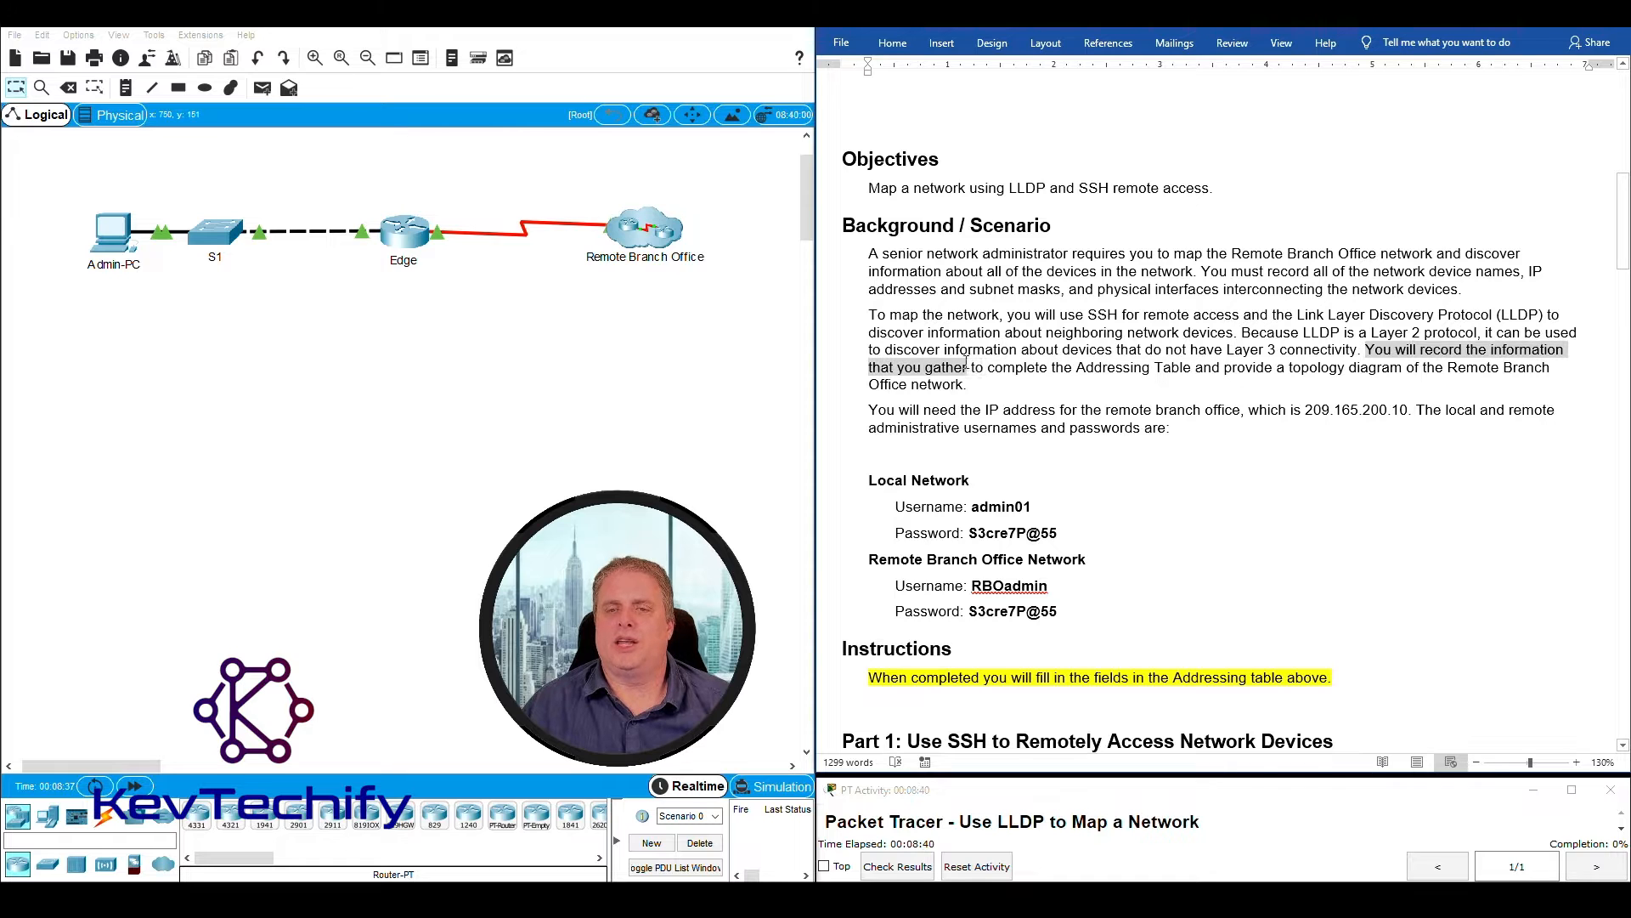
left_click_drag(1108, 374, 969, 387)
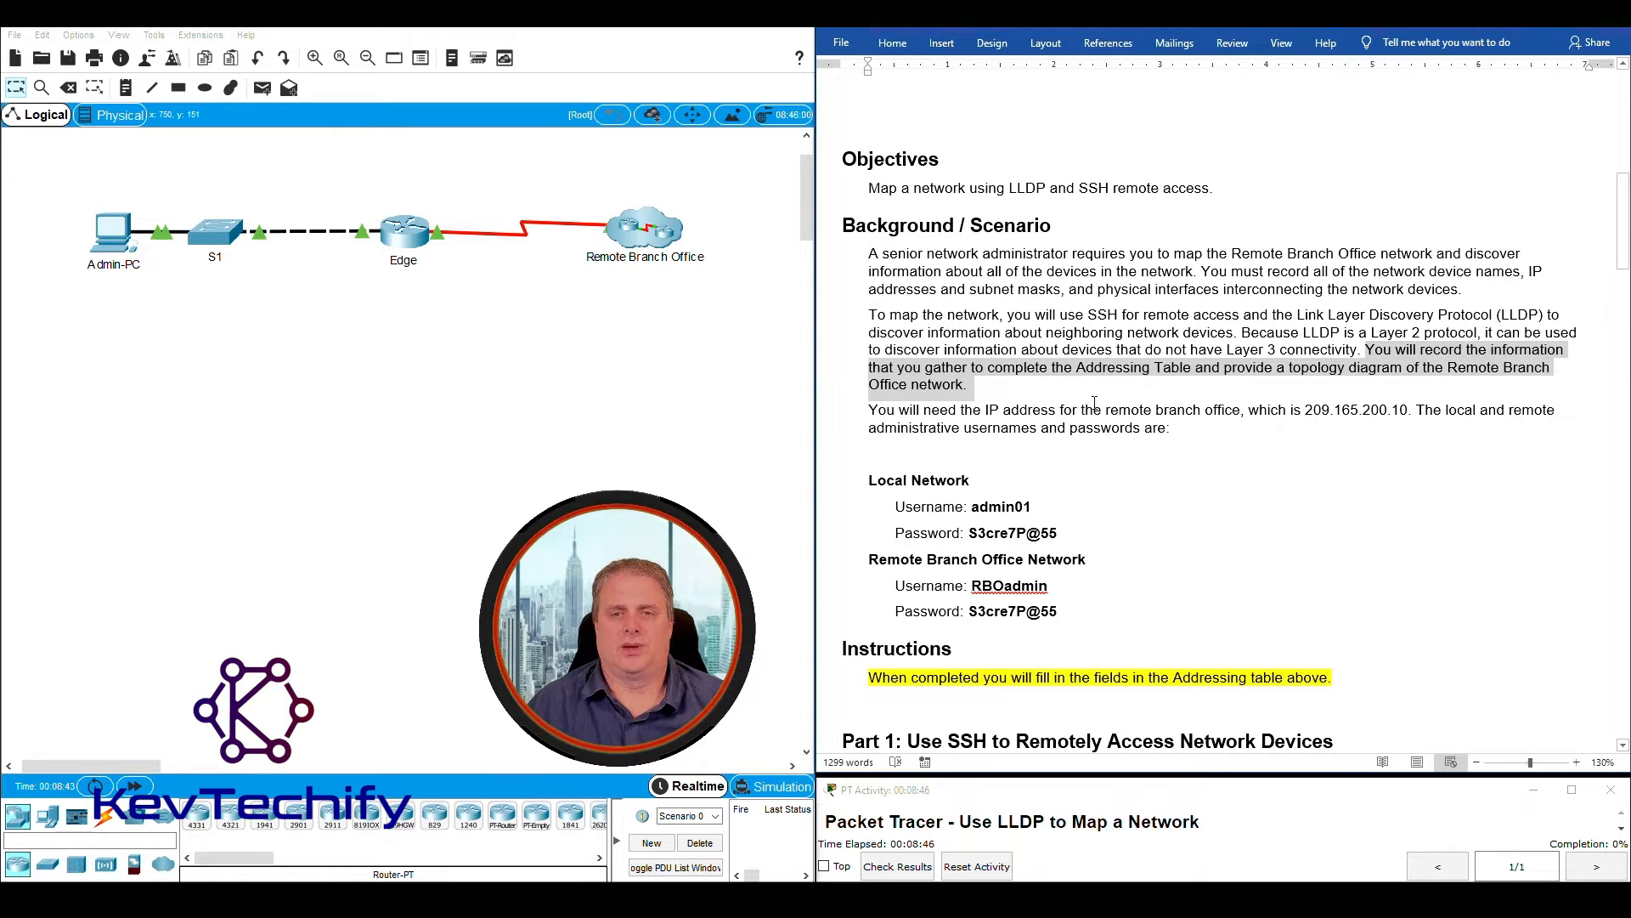
- Review the remote branch office IP address, the listed login details and the topology diagram requirement in the scenario
left_click(949, 410)
left_click_drag(870, 410, 1257, 440)
scroll(1260, 439, "down", 4)
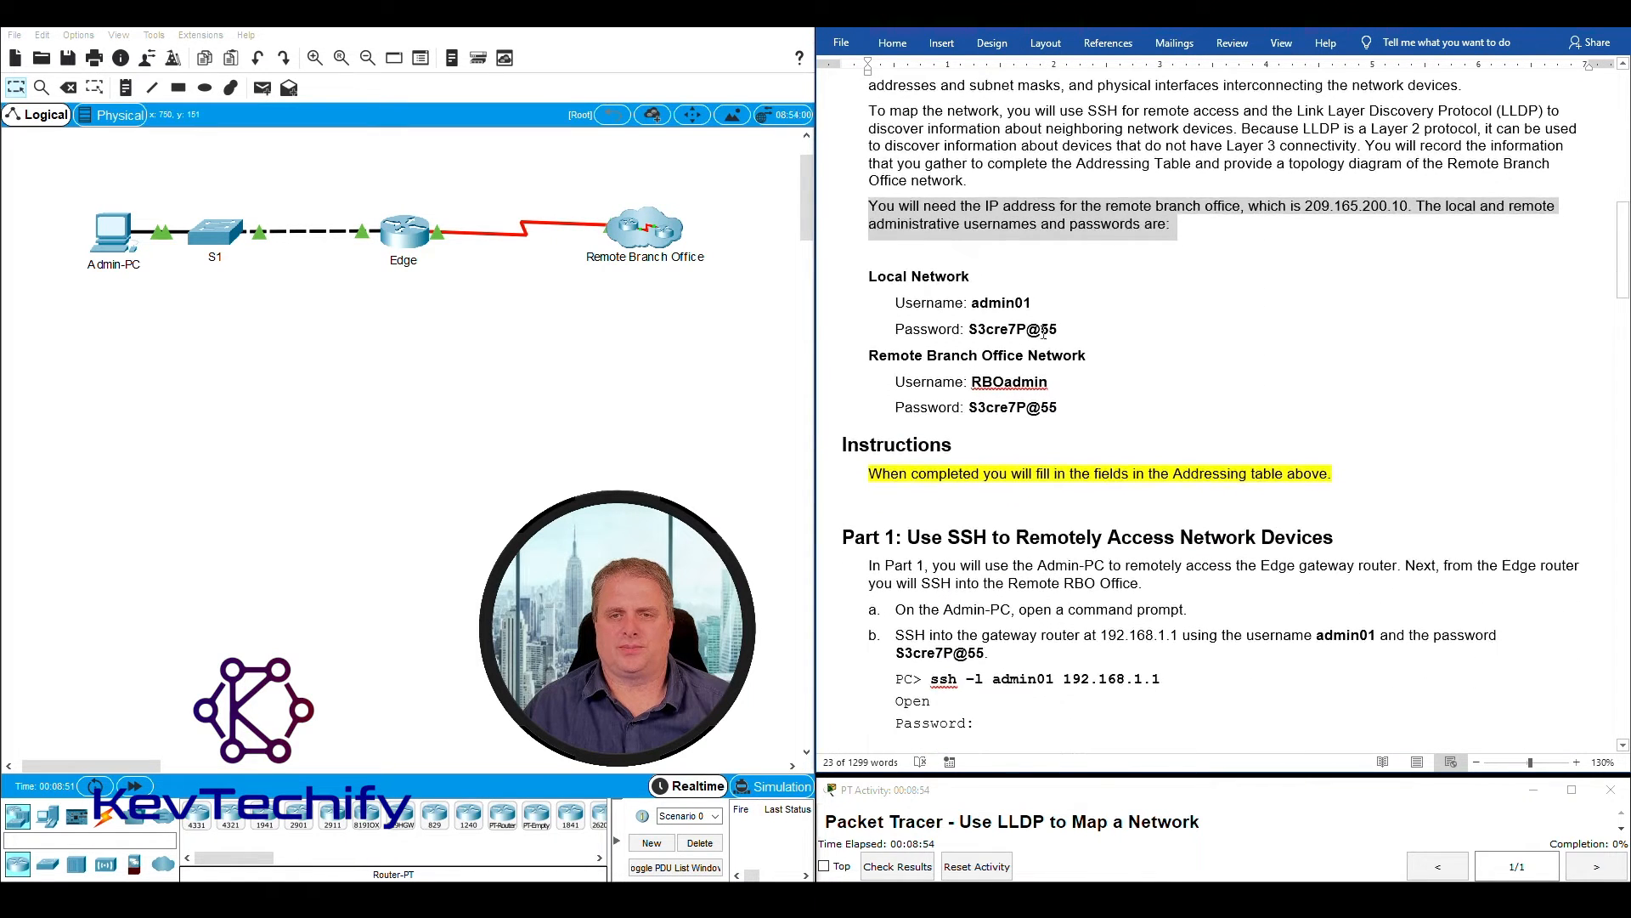
left_click_drag(847, 276, 1102, 423)
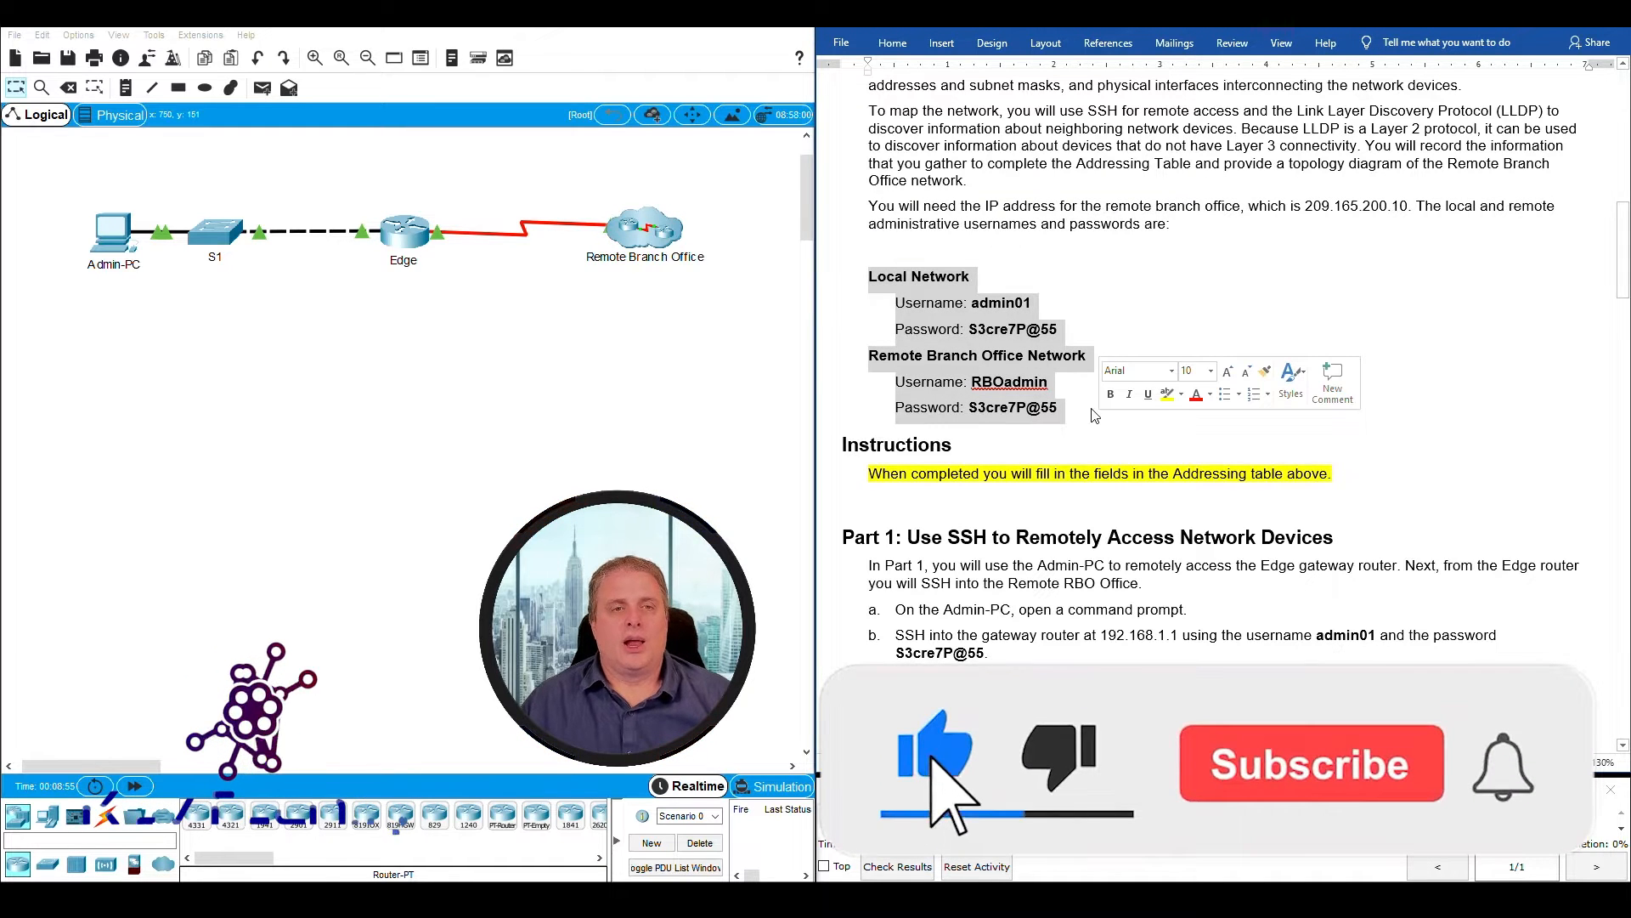
left_click(1224, 163)
left_click_drag(1290, 163, 966, 181)
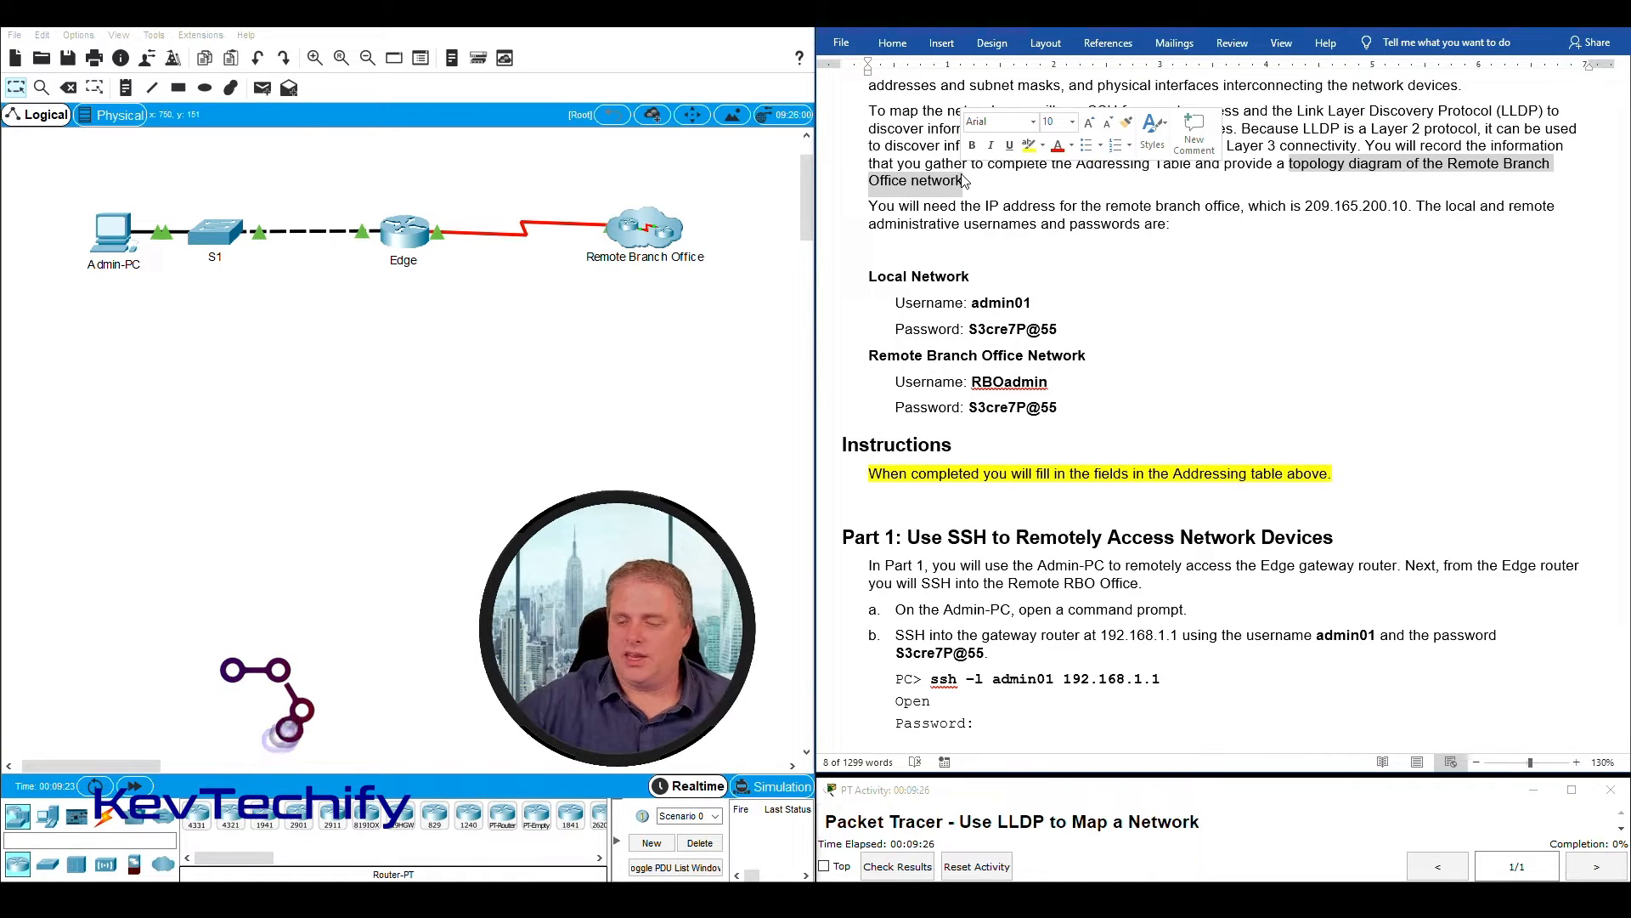
left_click(1008, 258)
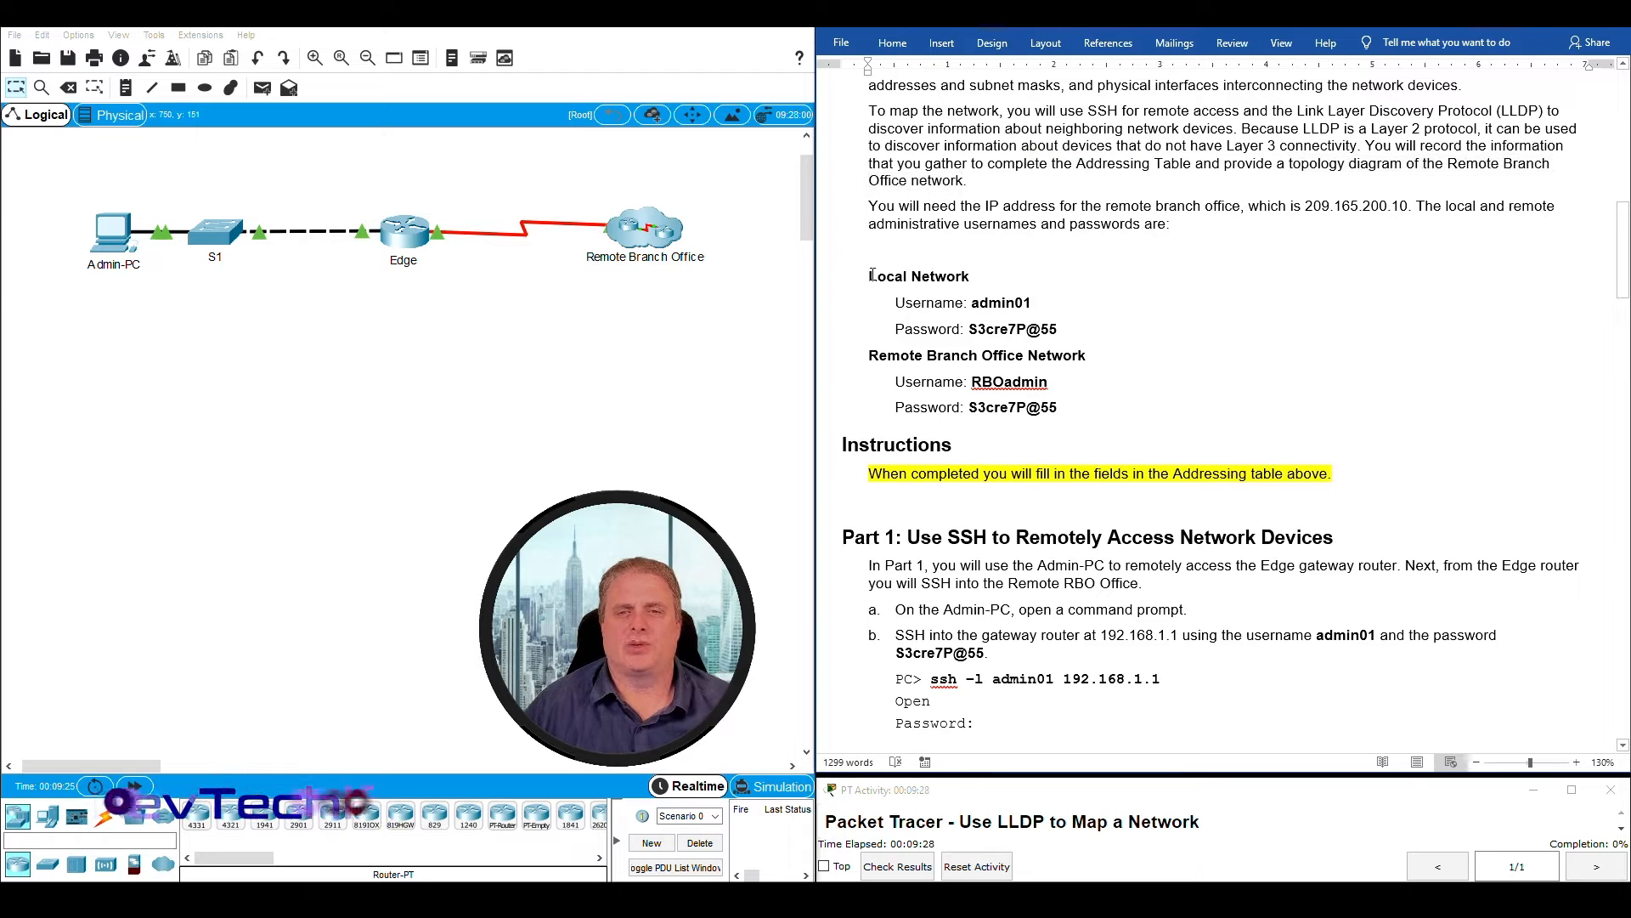
- Compare the Local Network and Remote Branch Office Network credentials and match each set to its part of the topology
left_click_drag(869, 277, 1002, 278)
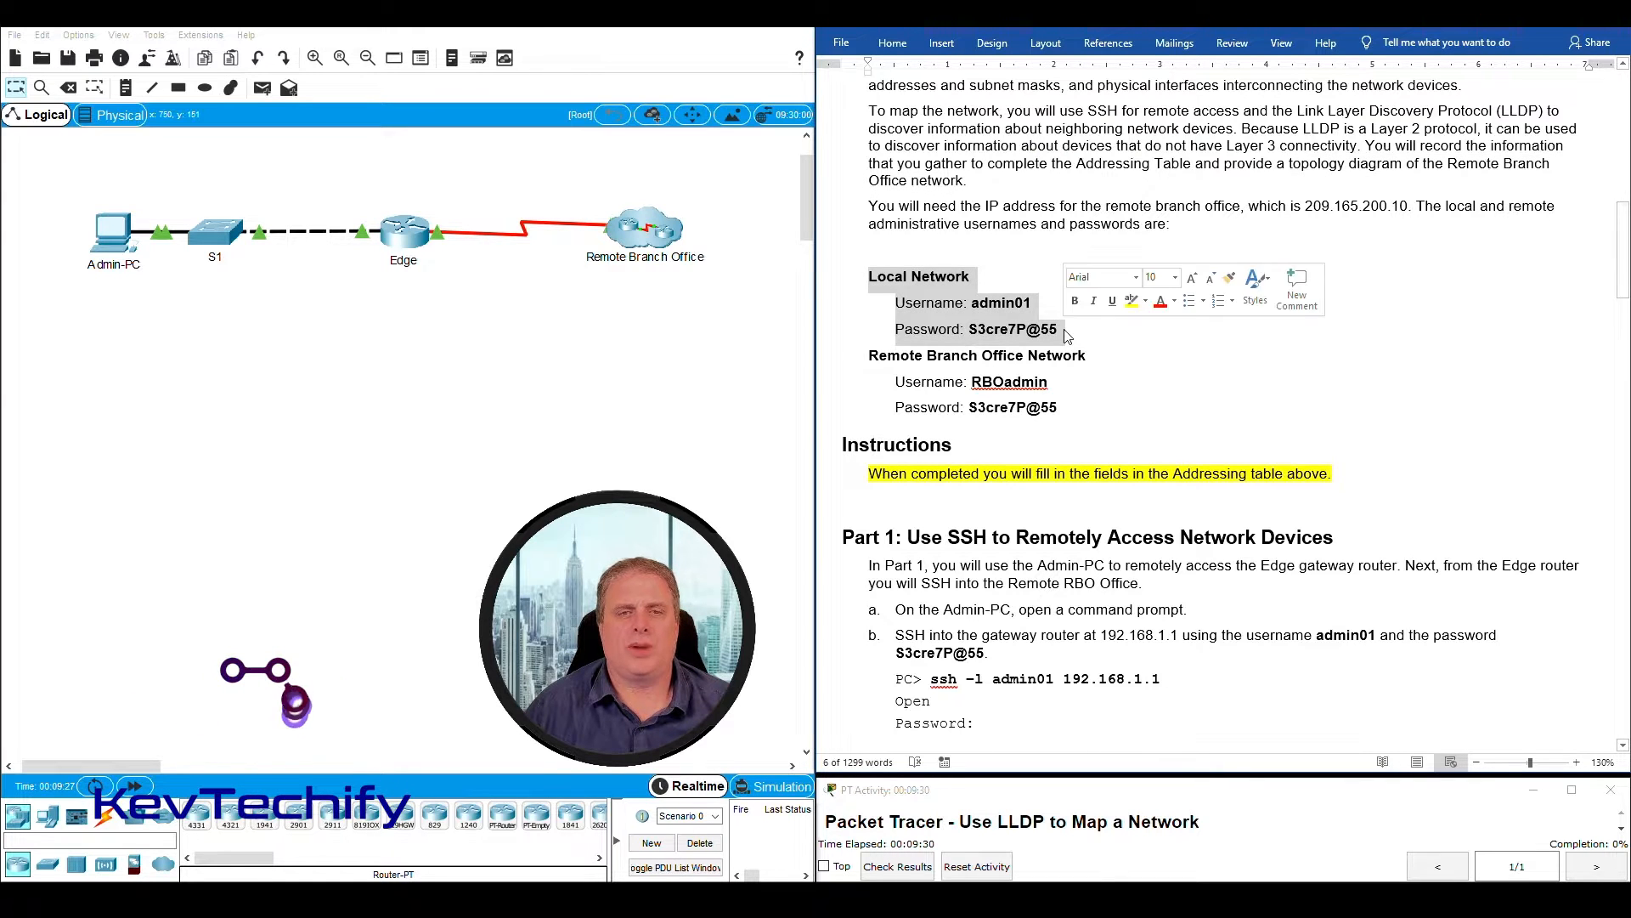
left_click_drag(90, 173, 400, 303)
left_click_drag(869, 272, 1074, 409)
left_click_drag(561, 176, 720, 307)
left_click_drag(561, 176, 723, 283)
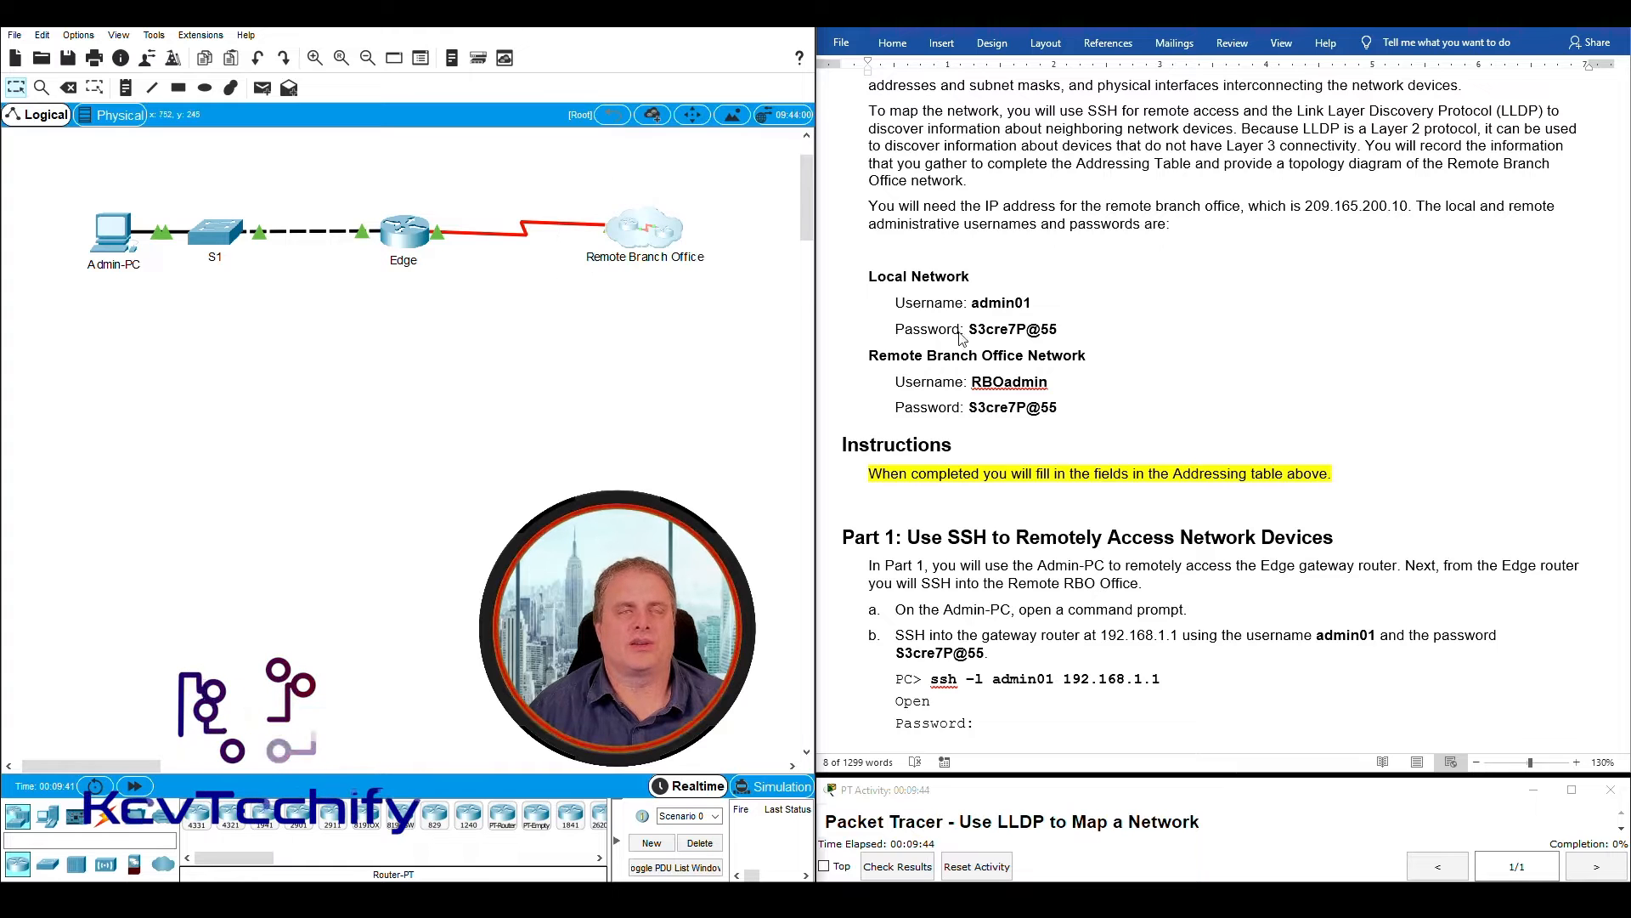
left_click(970, 329)
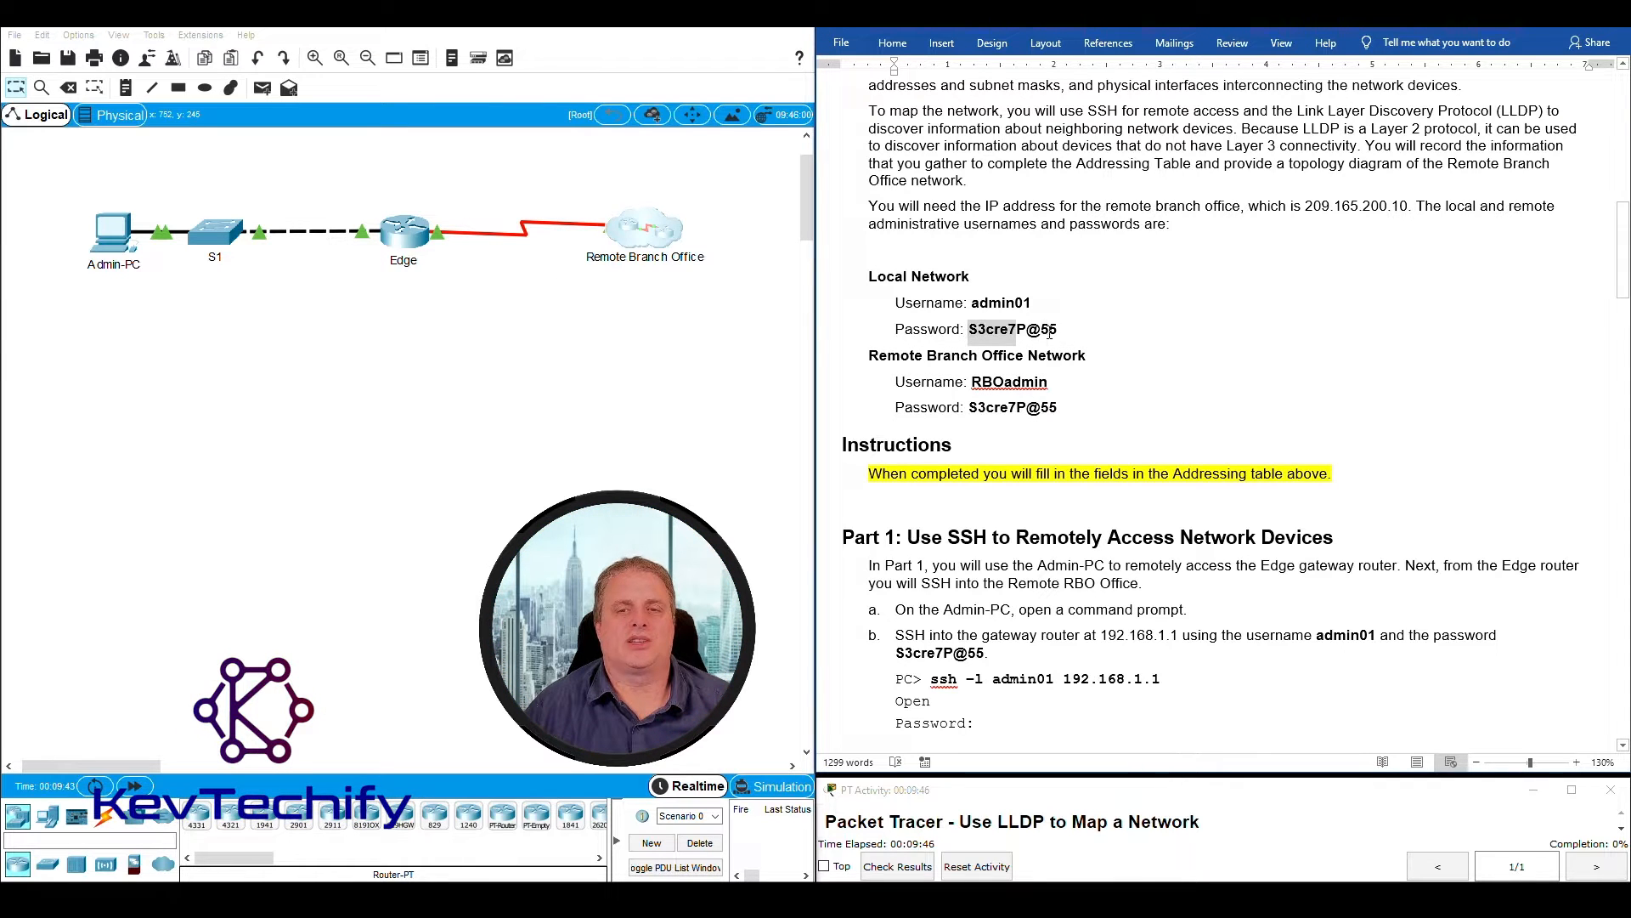
left_click_drag(967, 407, 1073, 409)
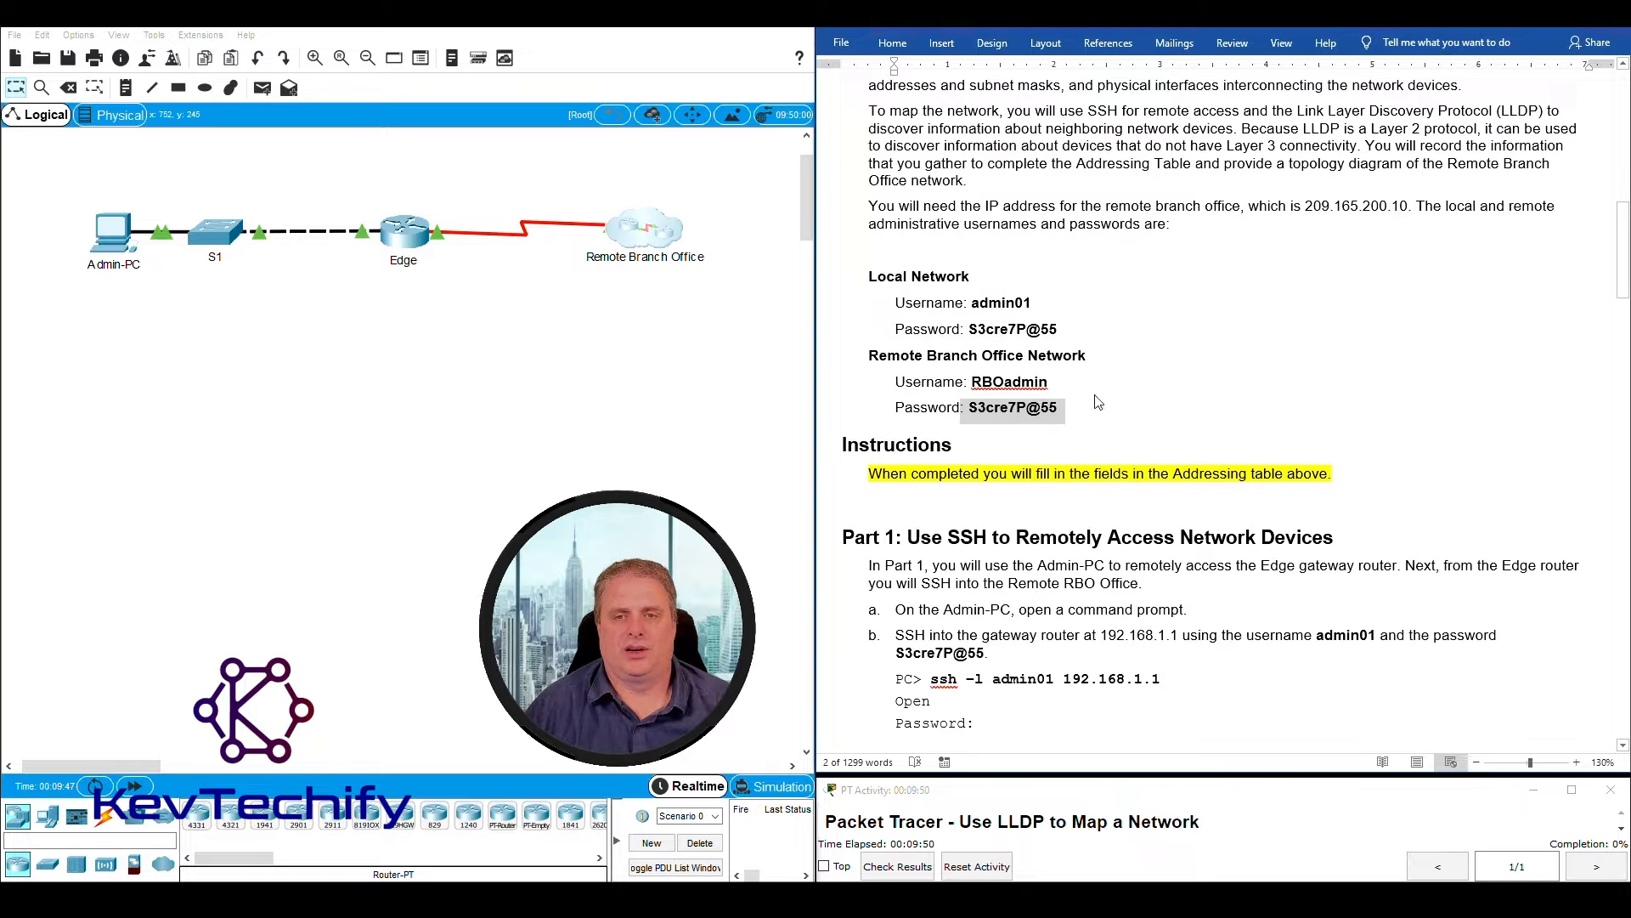
left_click(1205, 340)
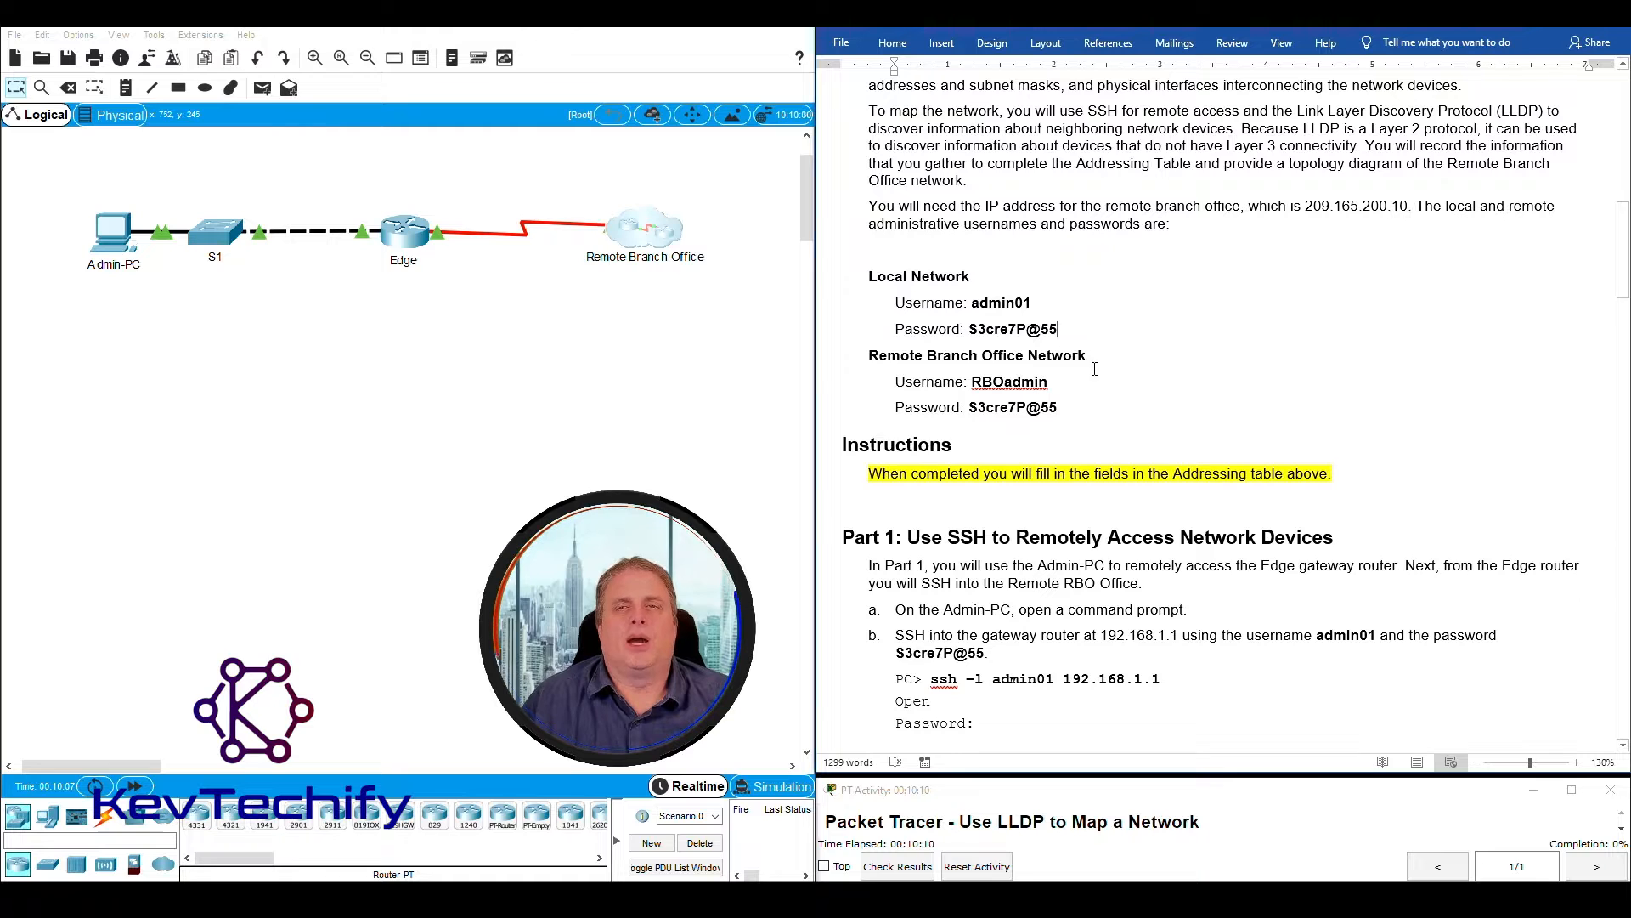
- Split the lab document window into two independently scrollable panes
left_click(1281, 43)
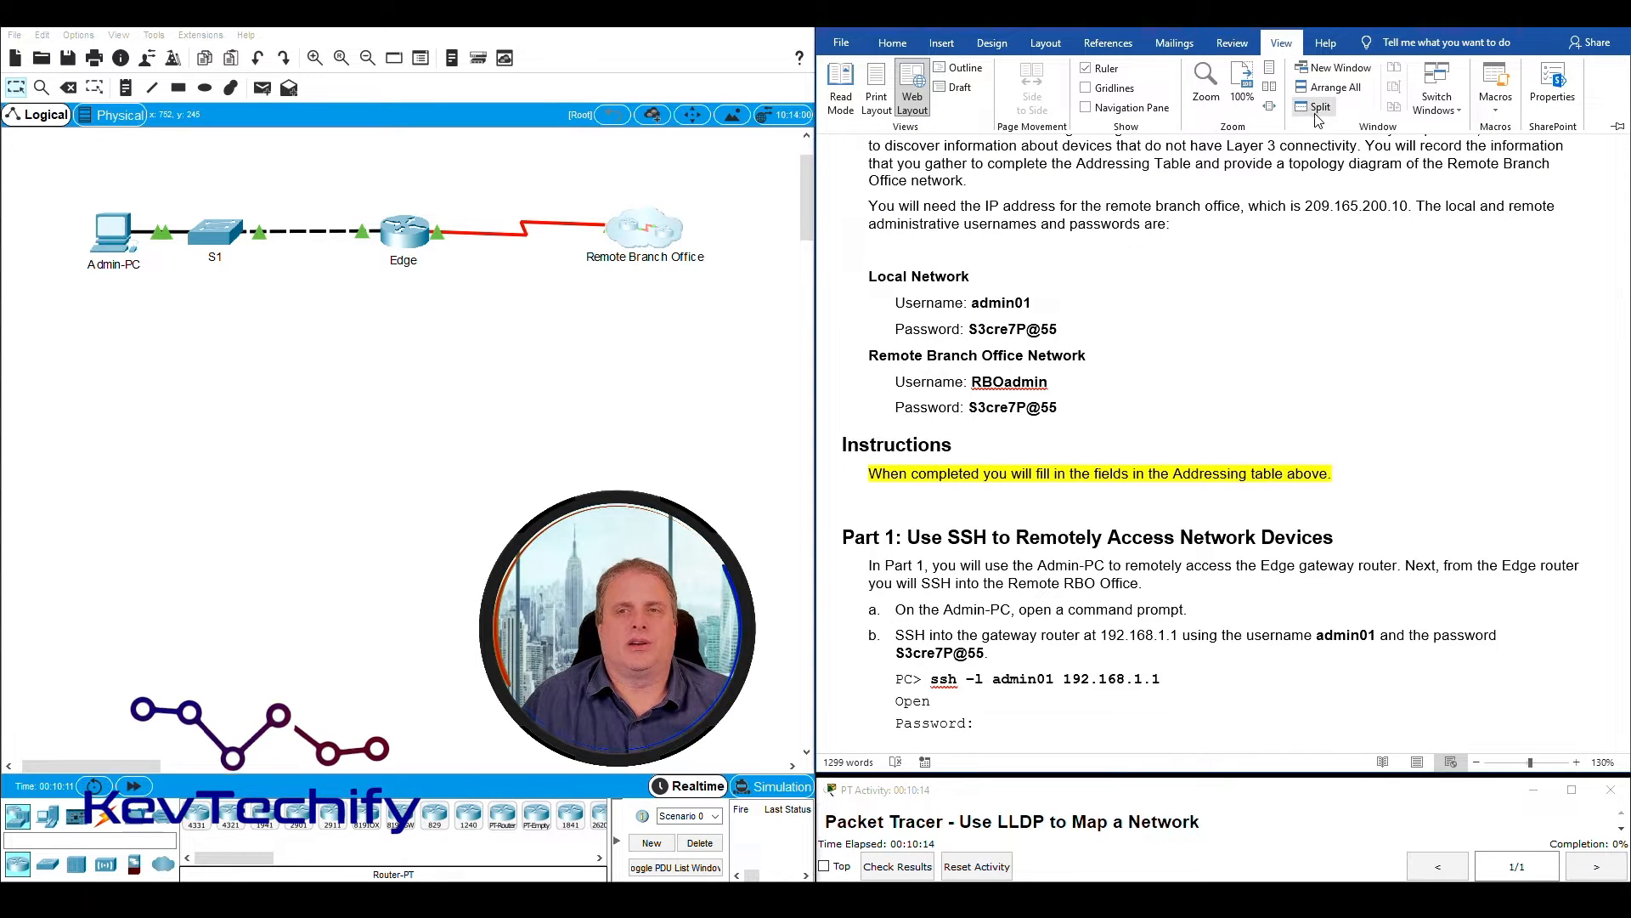
left_click(1318, 108)
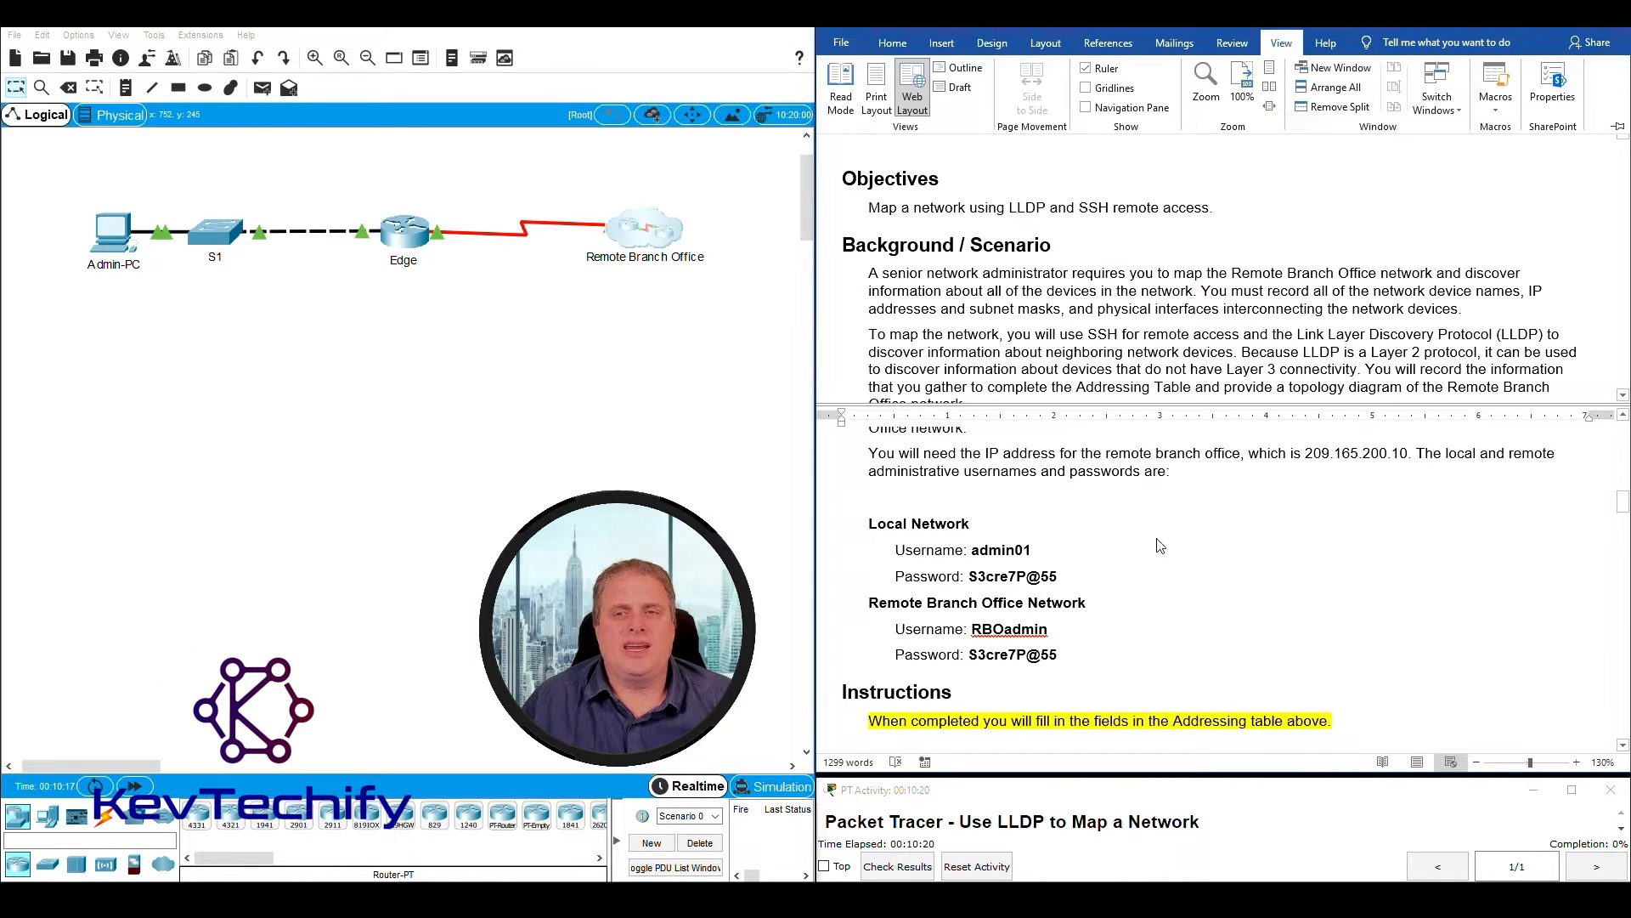
scroll(1129, 273, "down", 1)
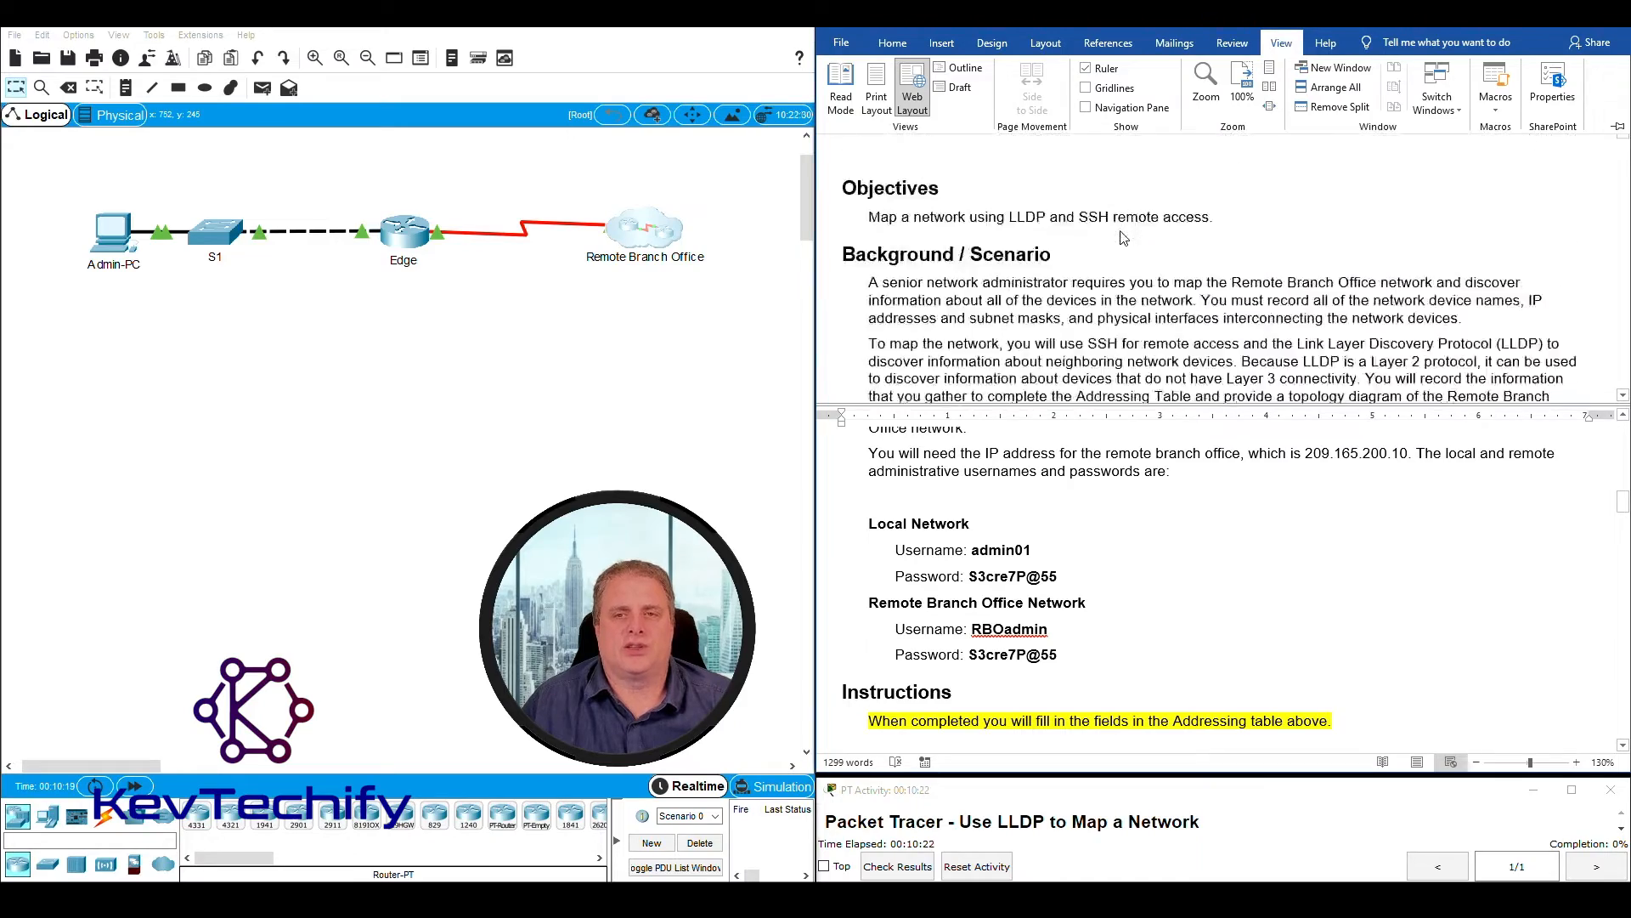
scroll(1121, 238, "up", 2)
scroll(1184, 560, "up", 8)
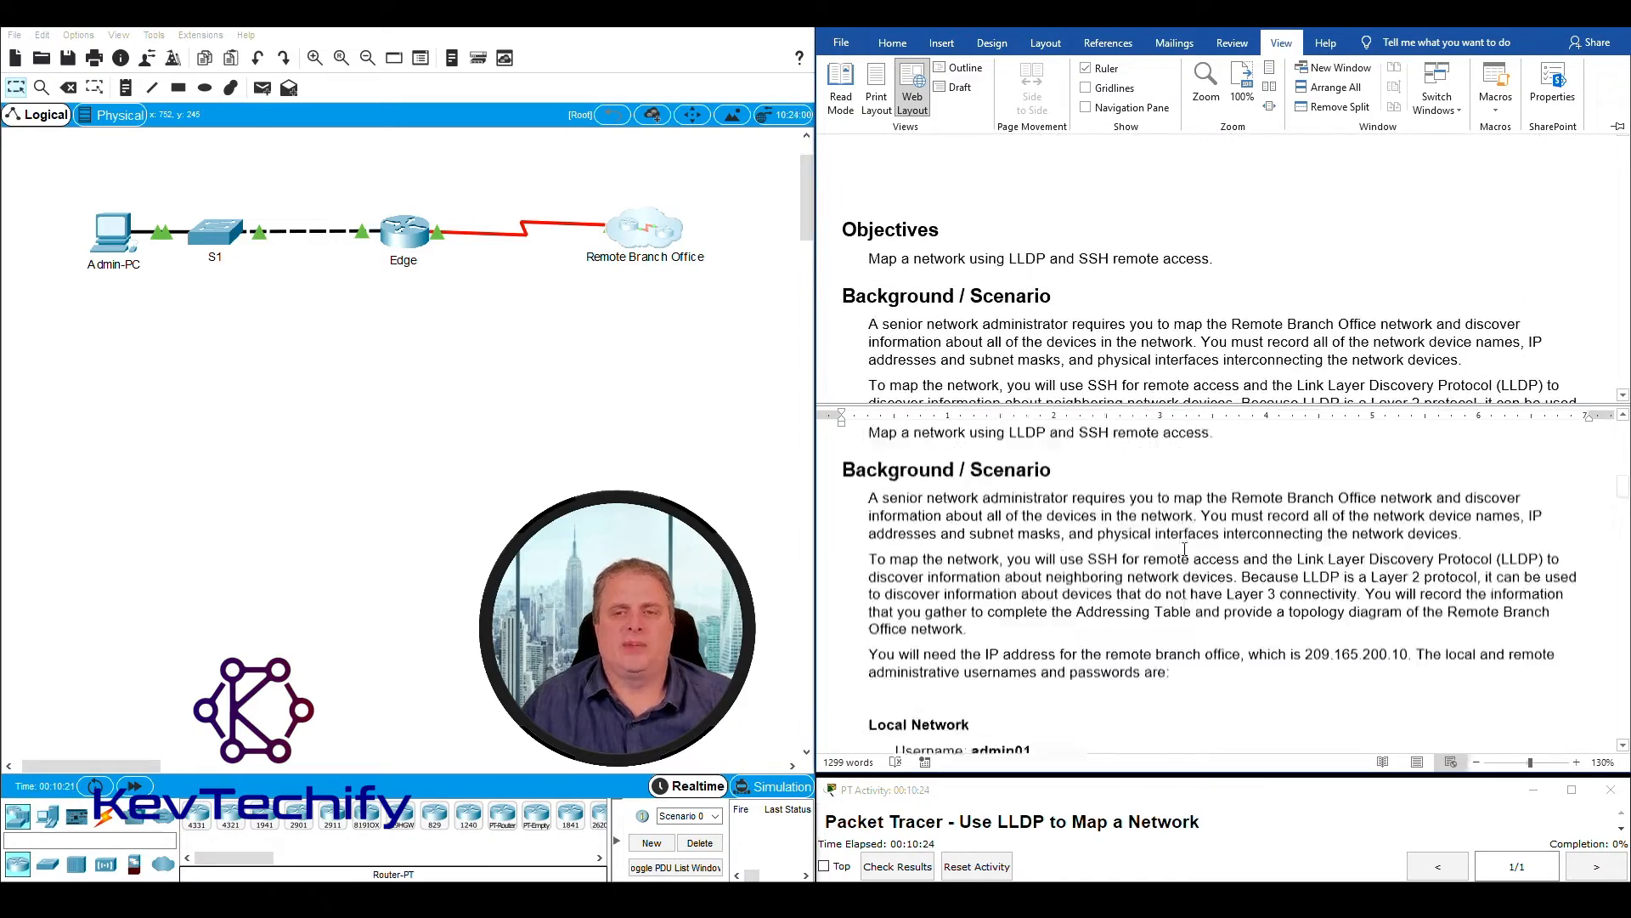
scroll(1185, 549, "down", 2)
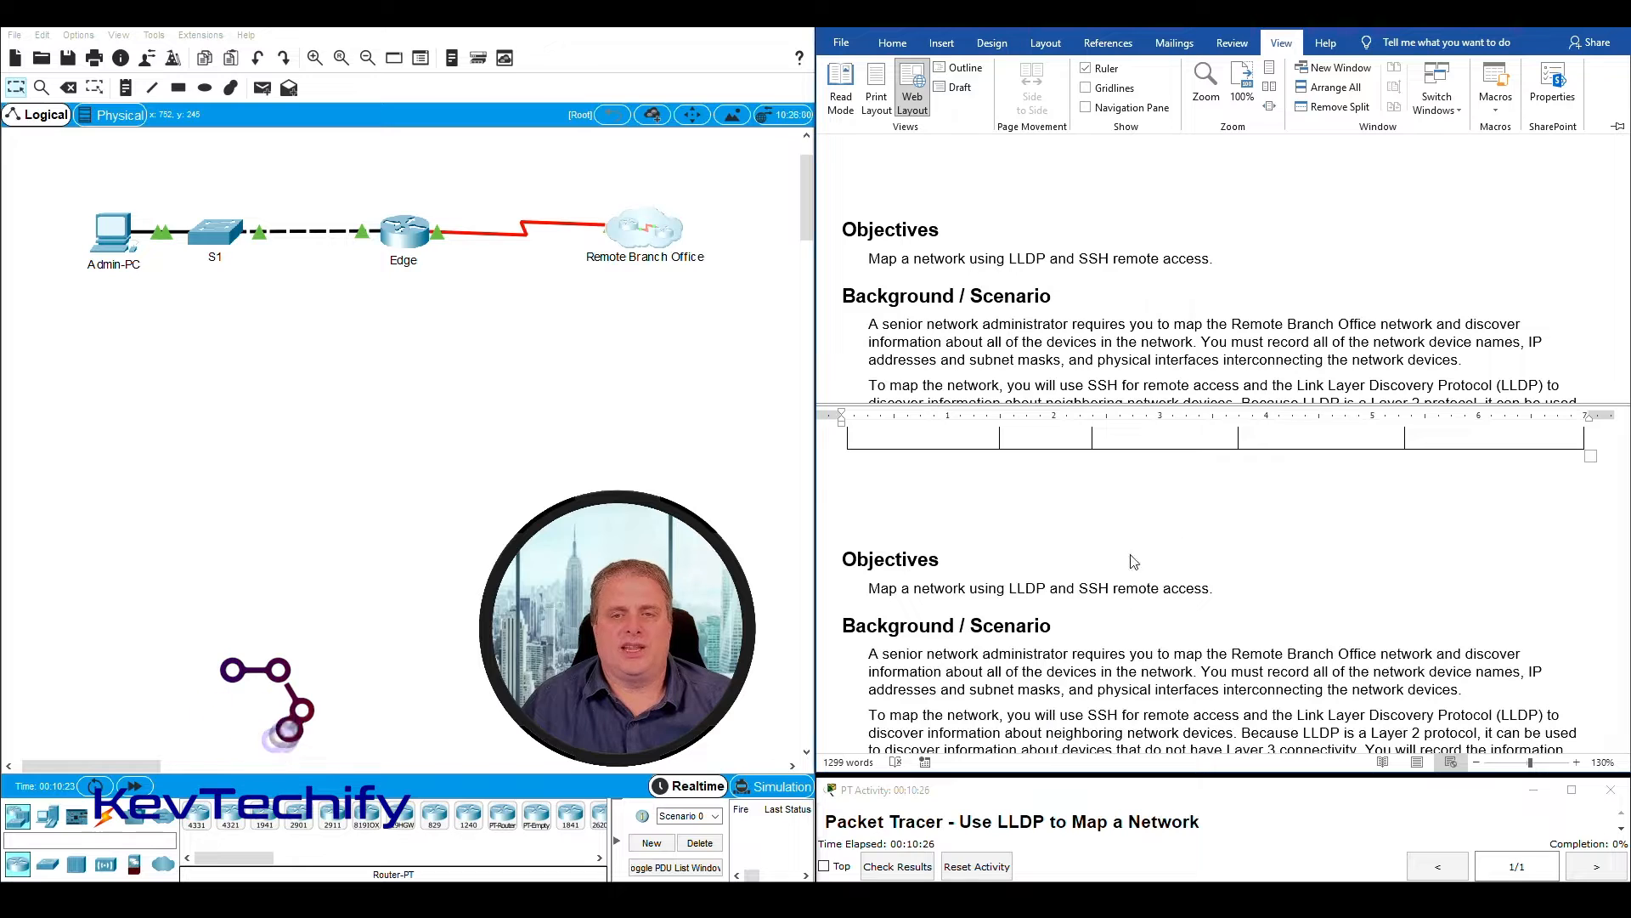
- Arrange the split document so the upper pane shows the Addressing Table and the enlarged lower pane shows the Part 1 instructions
scroll(1213, 304, "up", 5)
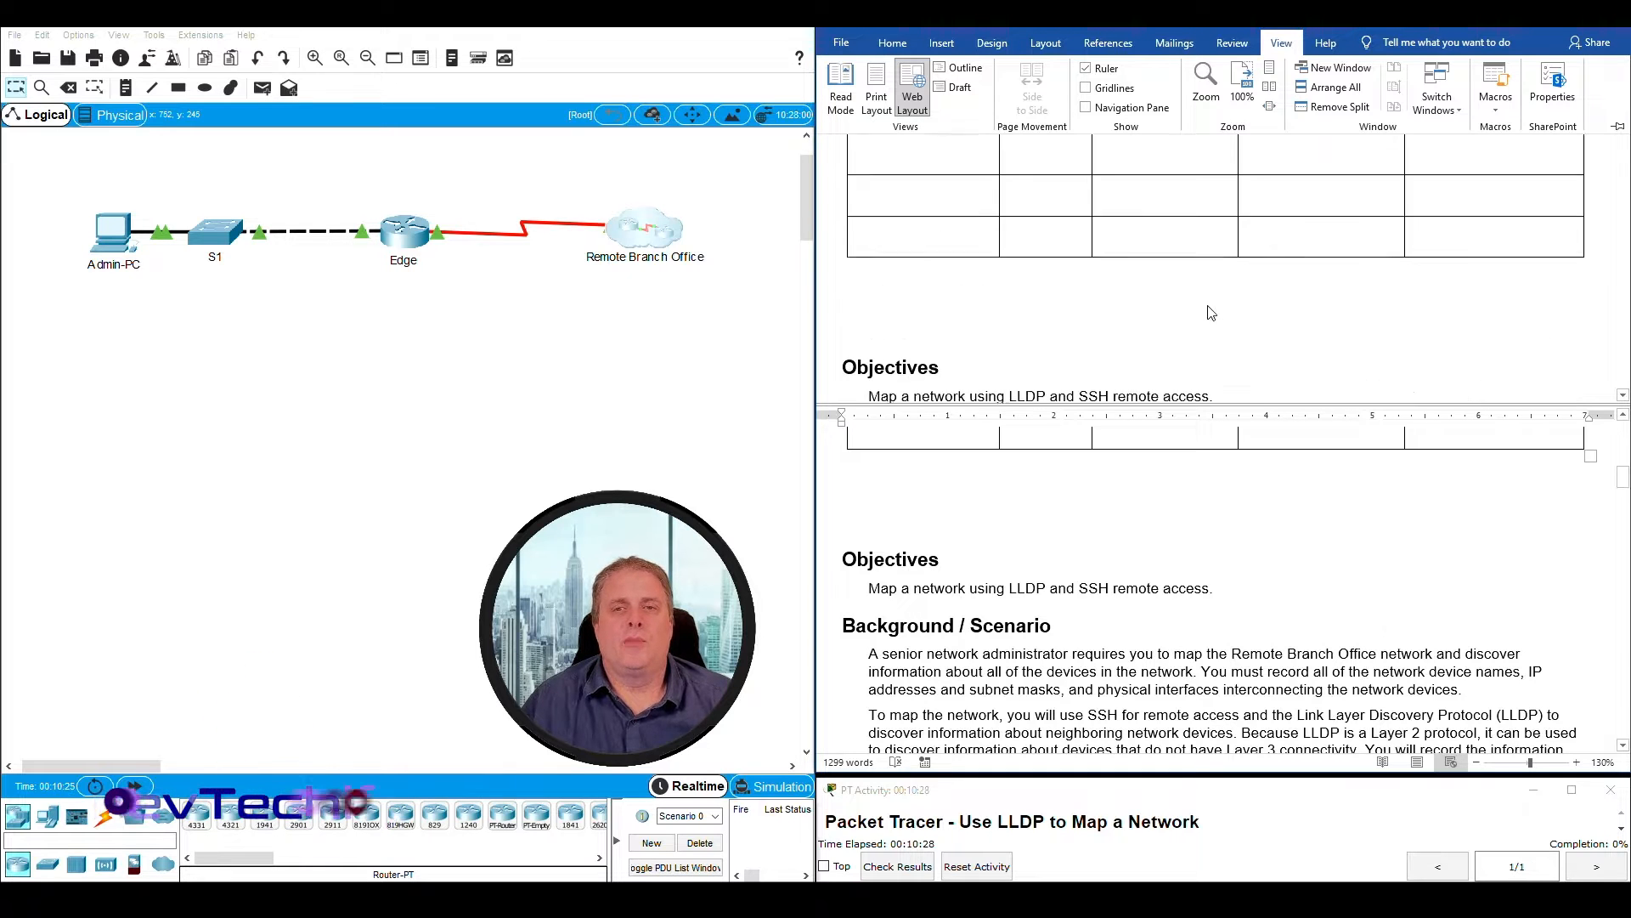
scroll(1214, 304, "up", 3)
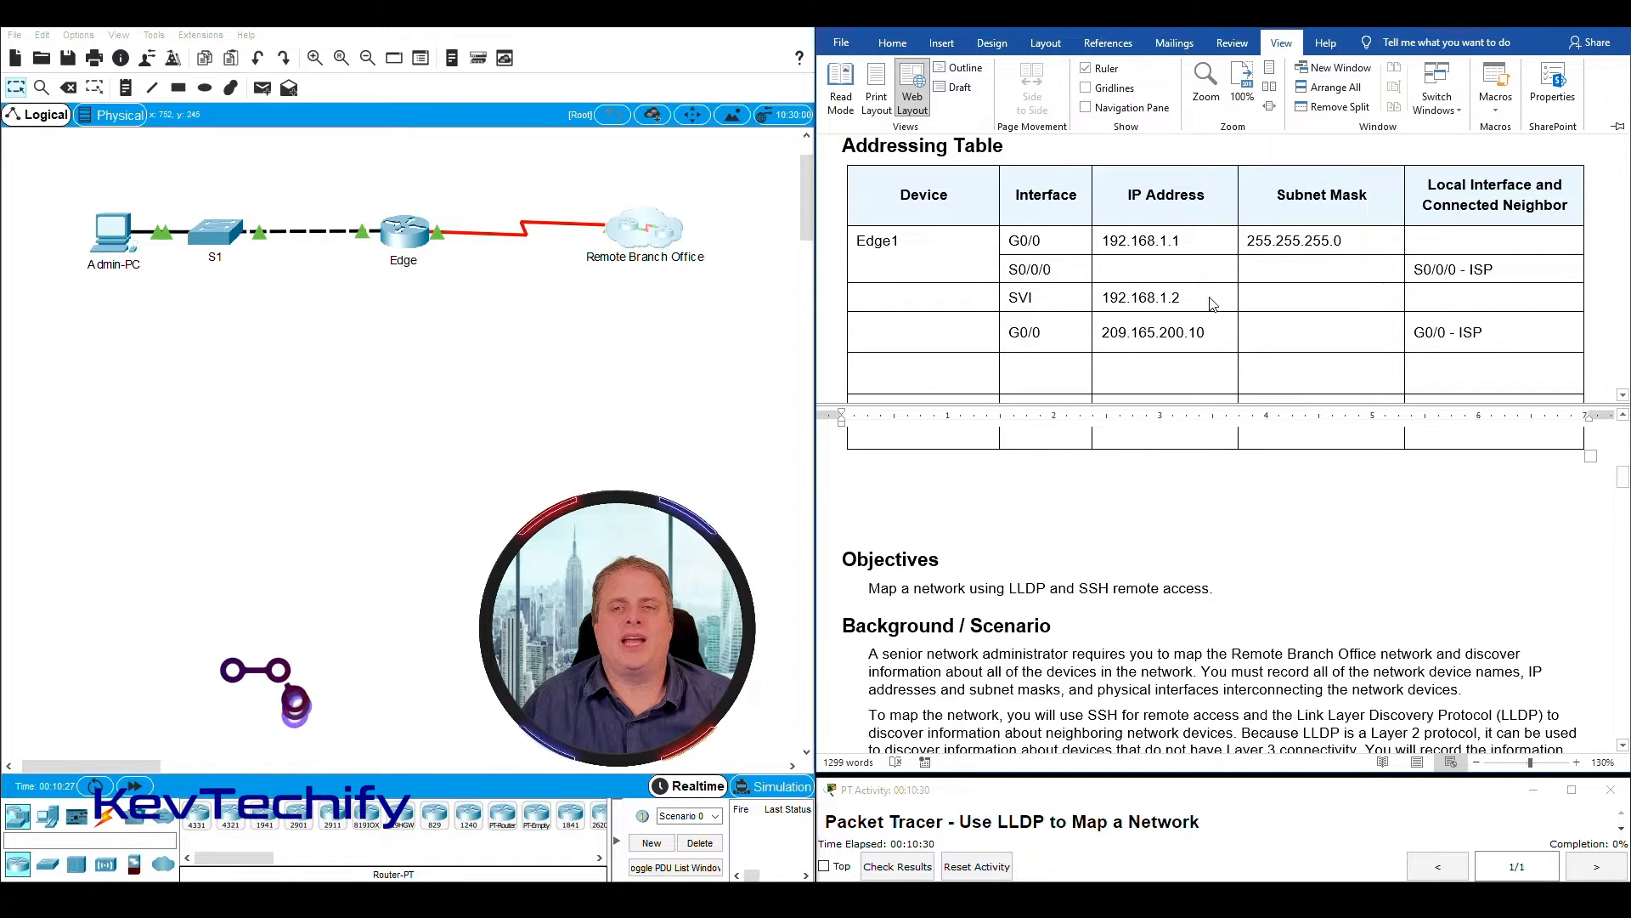
scroll(1213, 304, "down", 1)
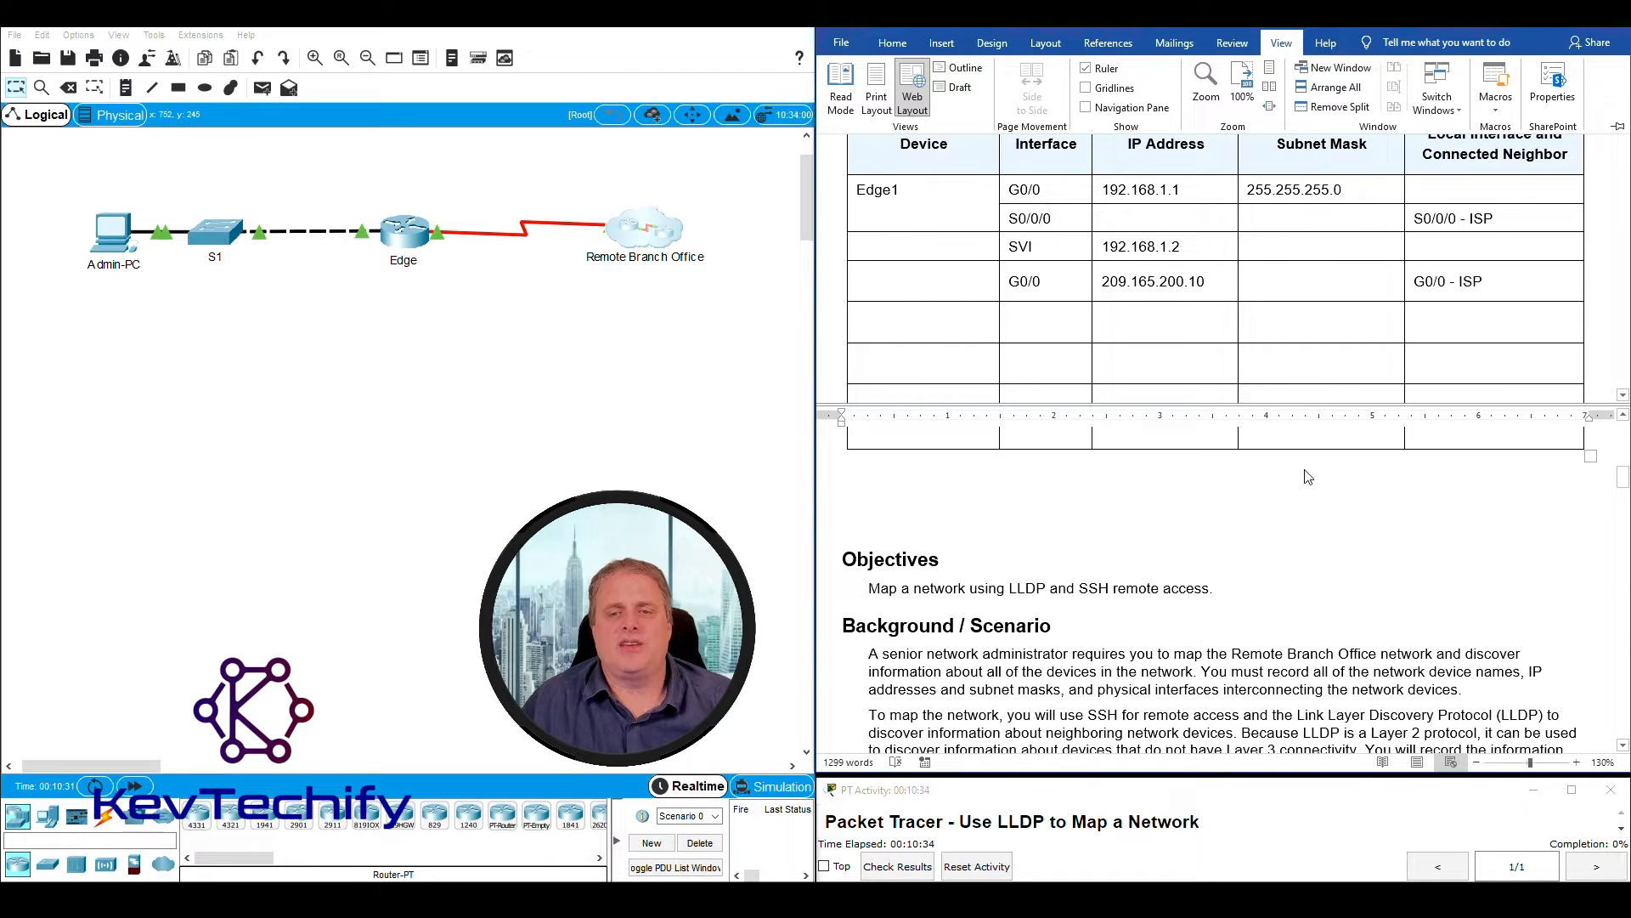
scroll(1312, 474, "down", 6)
scroll(1111, 585, "down", 1)
scroll(1114, 581, "up", 2)
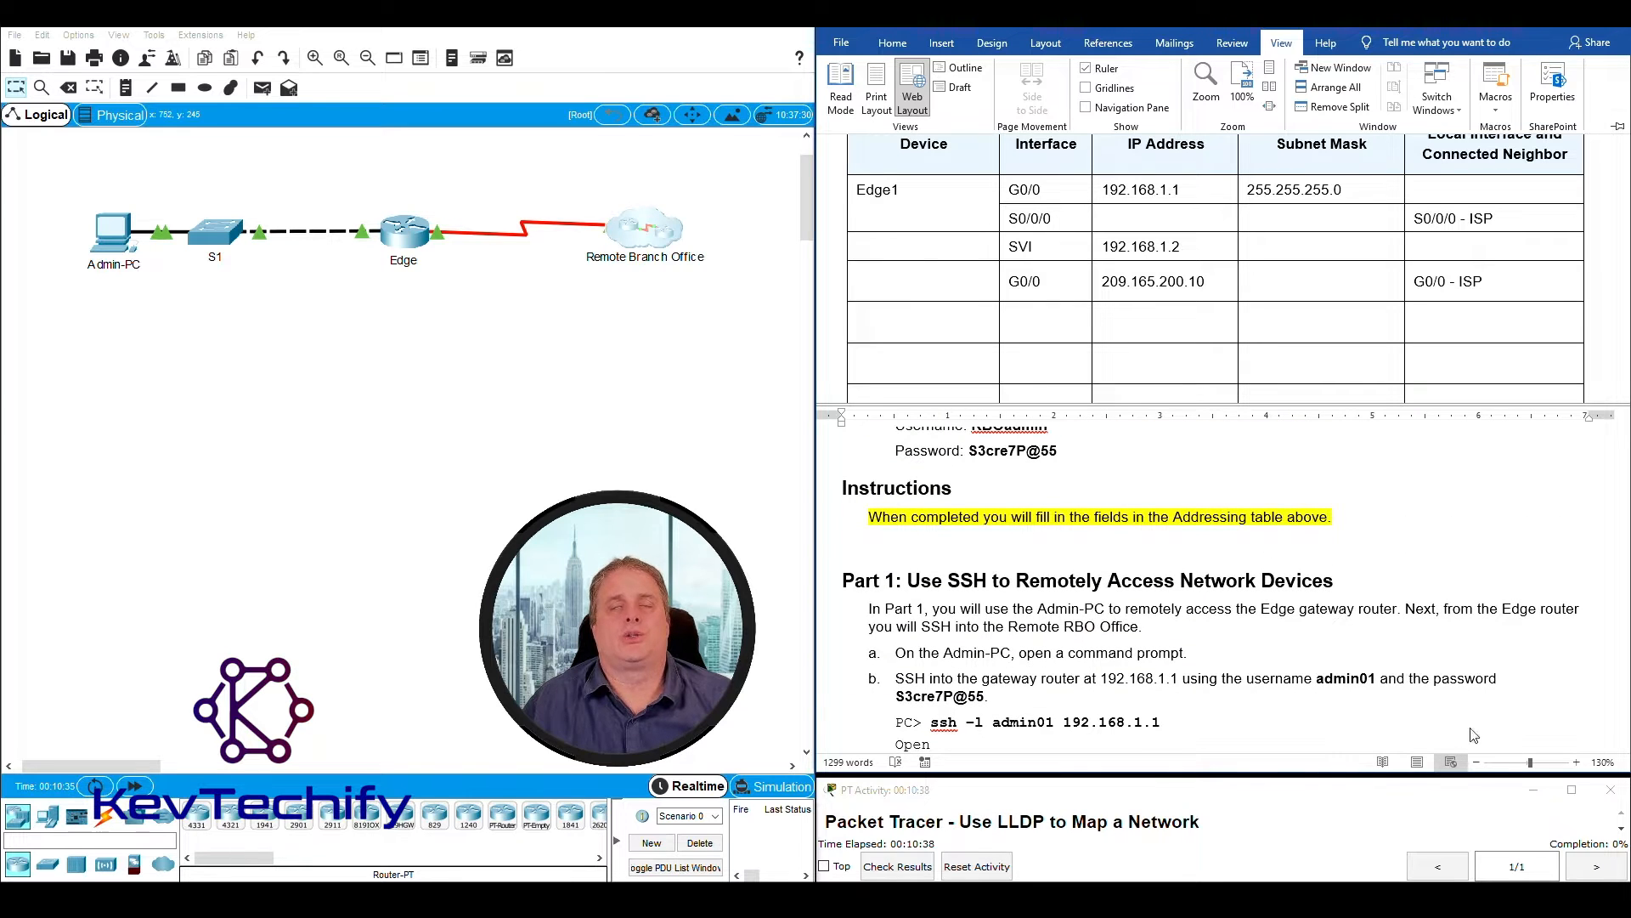
left_click(1159, 402)
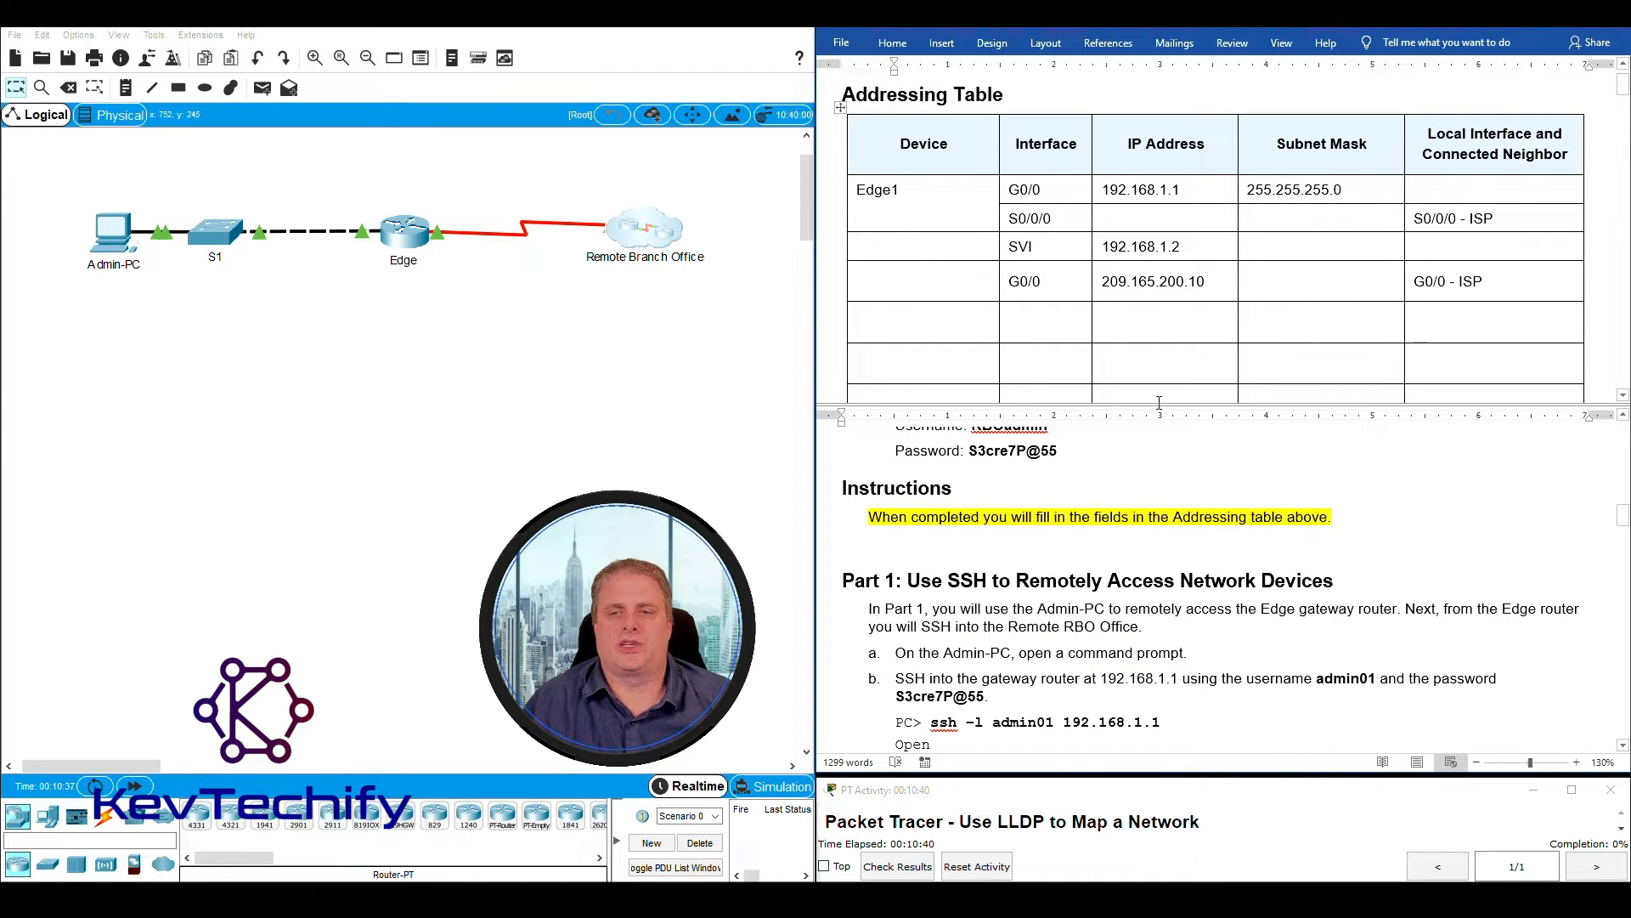
left_click_drag(1159, 402, 1159, 353)
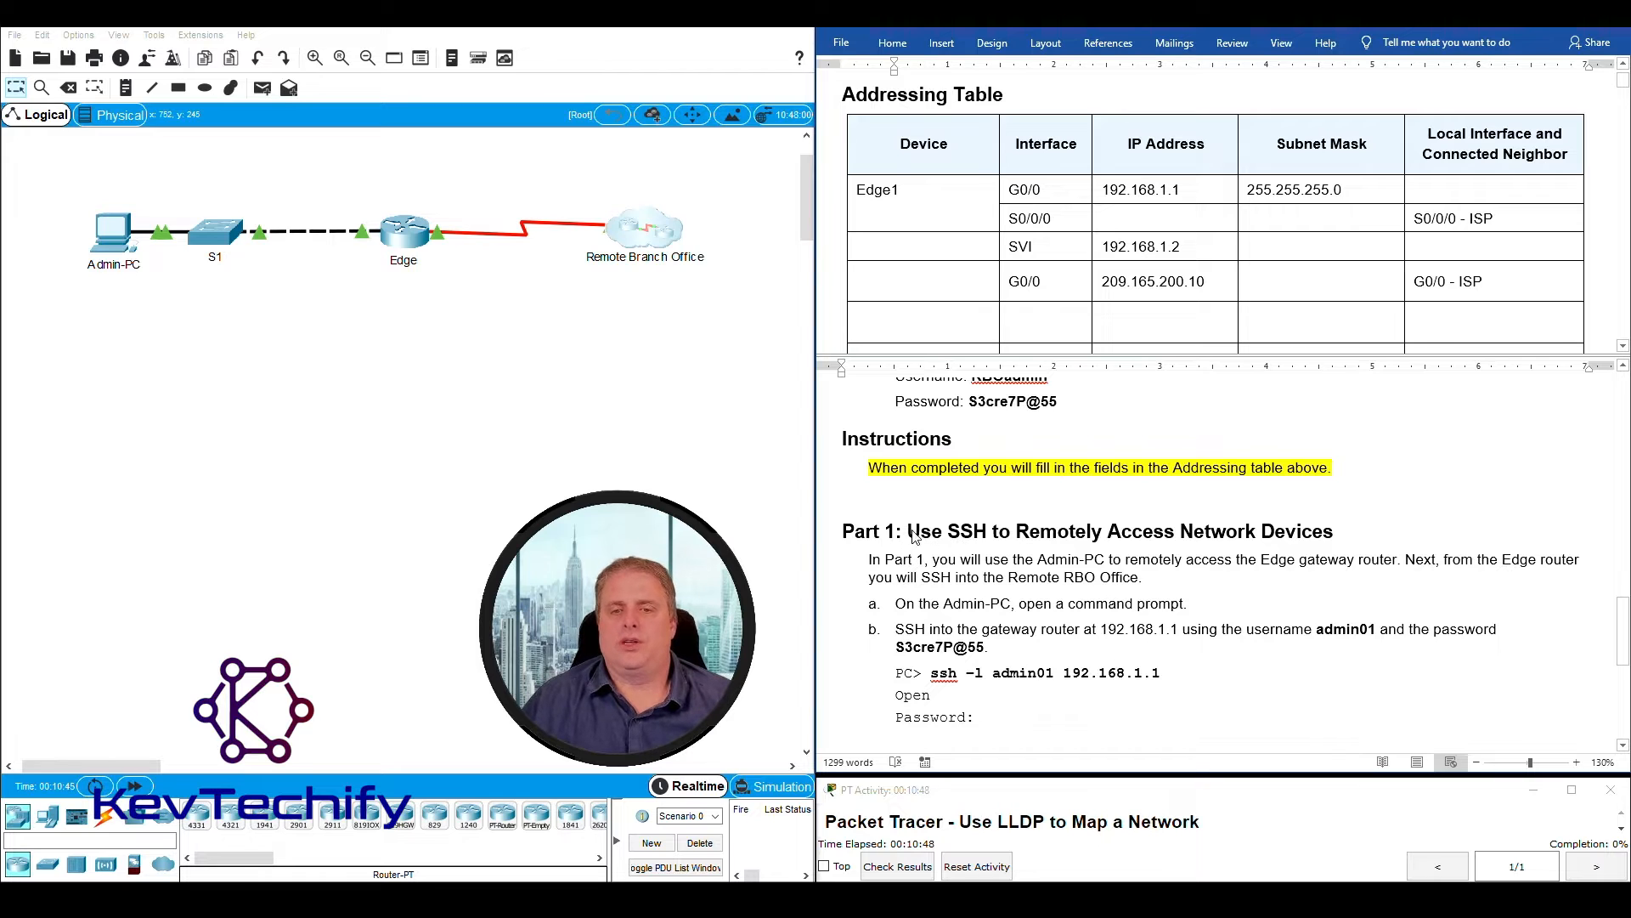
- Read the Part 1 introduction and trace the SSH path from Admin-PC through Edge to the Remote Branch Office in the topology
left_click_drag(912, 530, 1344, 531)
scroll(1195, 622, "down", 1)
scroll(1194, 622, "down", 1)
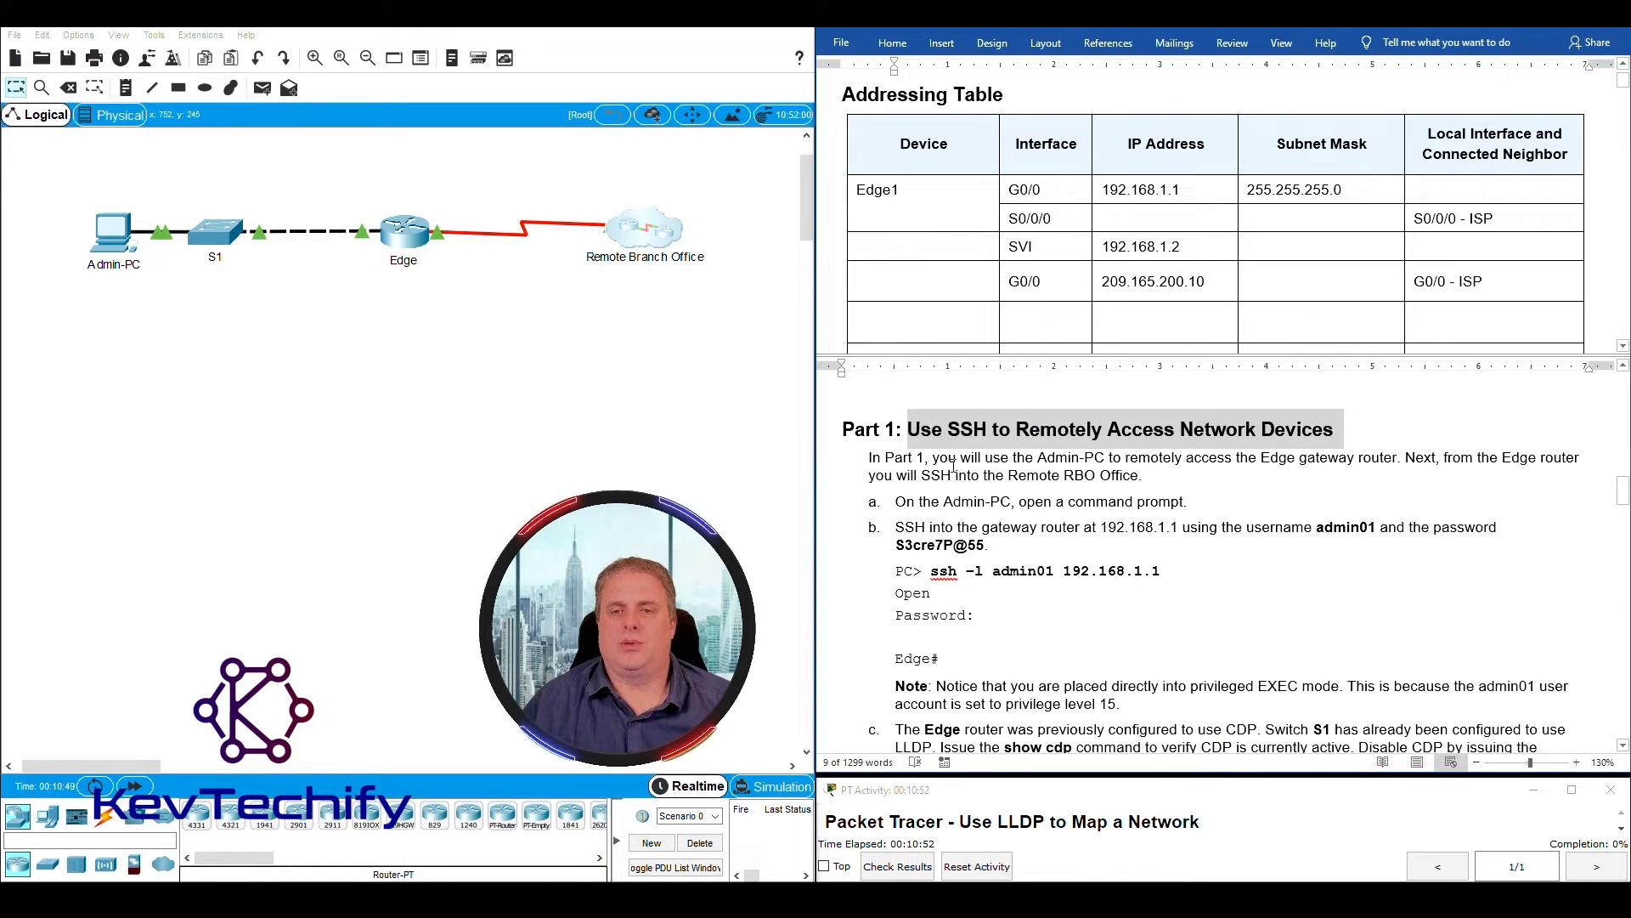
left_click_drag(1013, 457, 1107, 458)
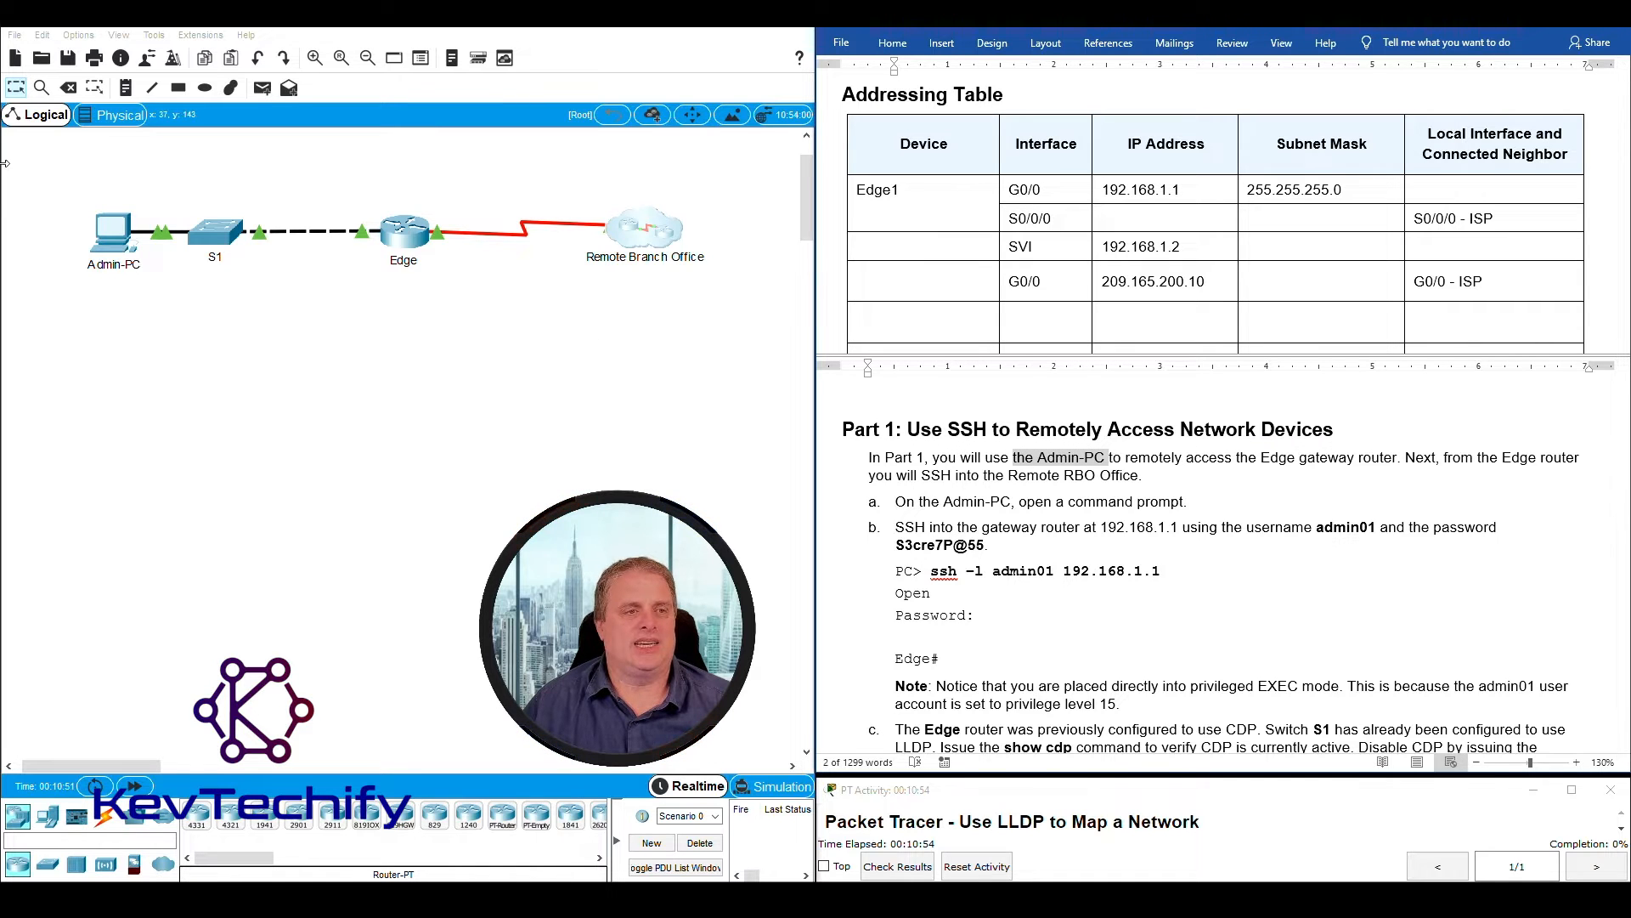
left_click_drag(78, 192, 142, 282)
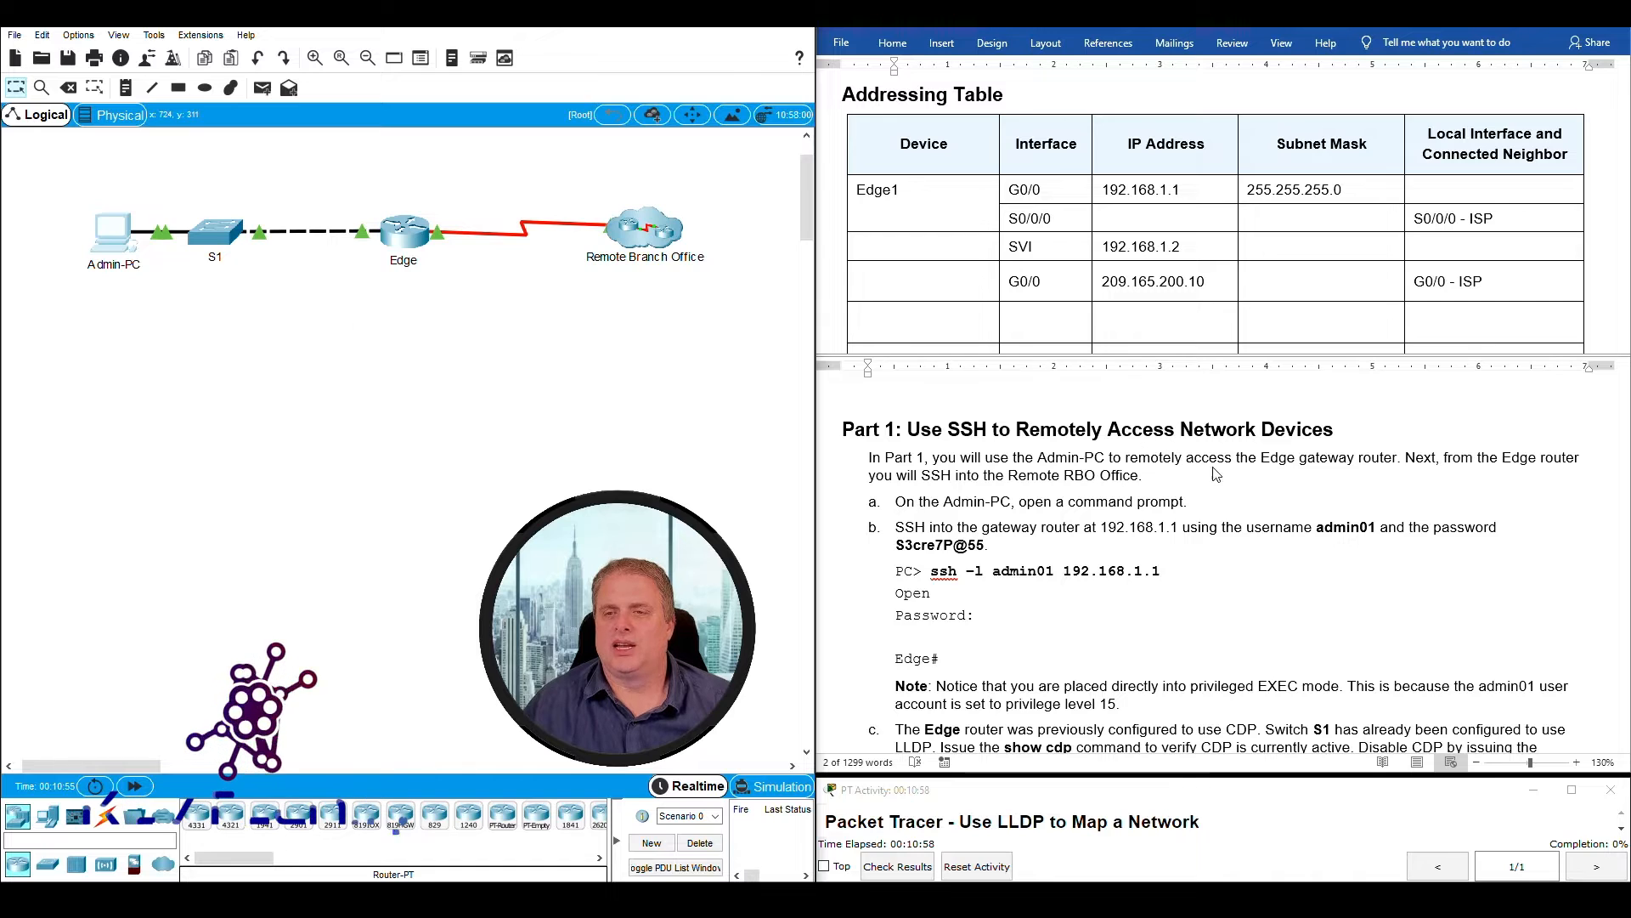
left_click(1209, 465)
left_click_drag(1262, 457, 1096, 479)
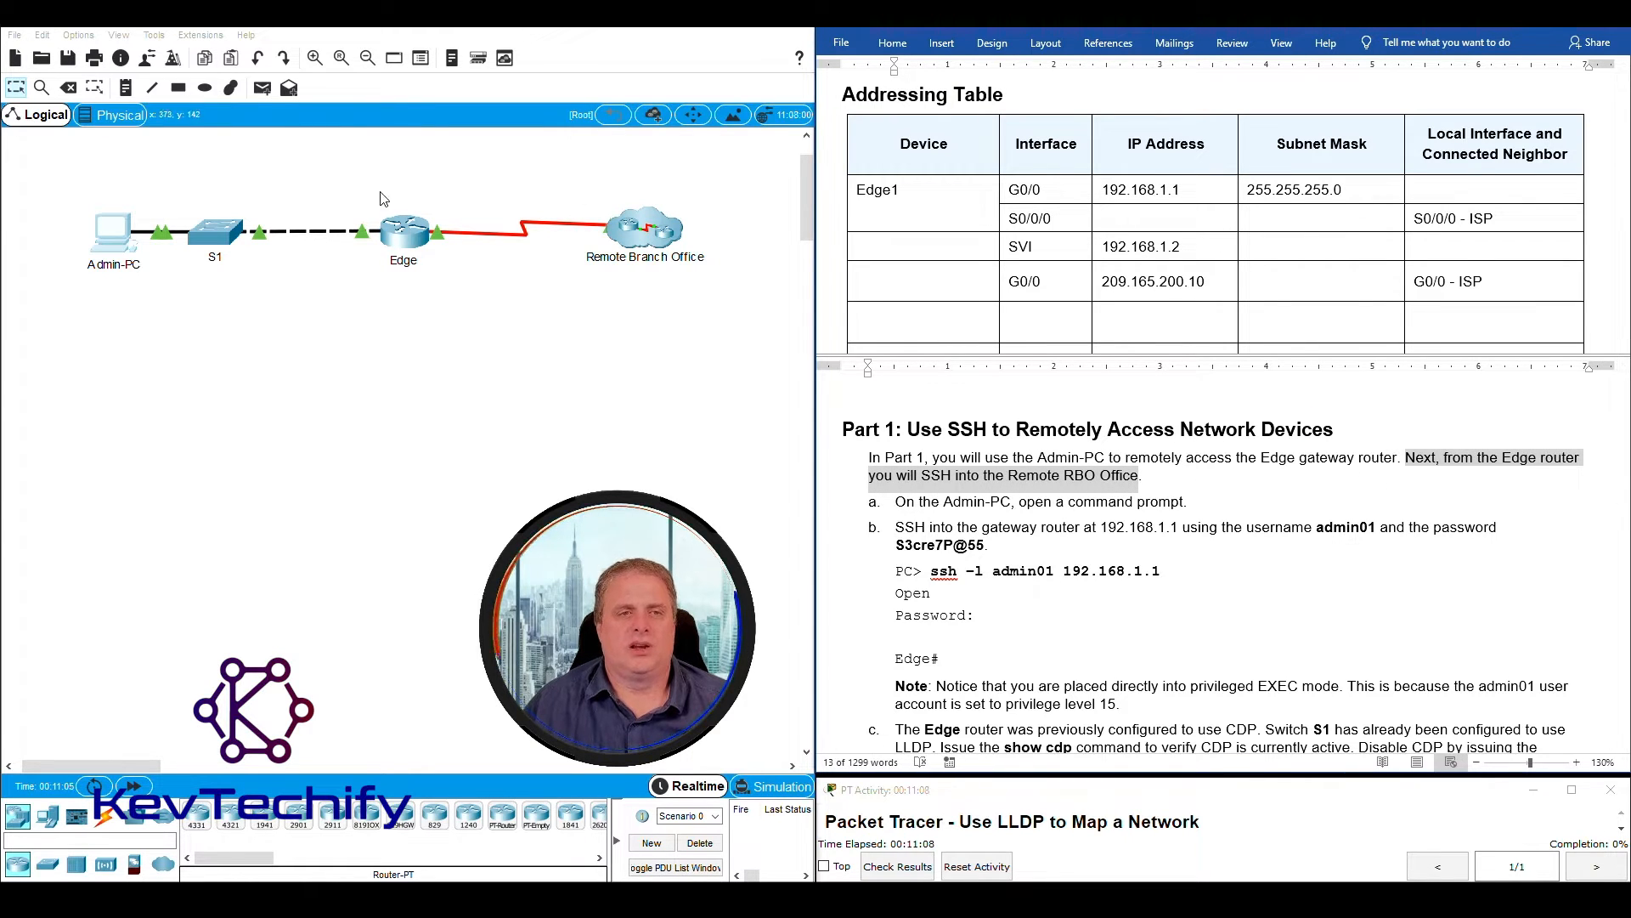
left_click_drag(344, 198, 456, 297)
left_click_drag(588, 174, 734, 316)
left_click(1239, 548)
- Open a command prompt on the Admin-PC, with its device window widened beside the lab instructions
left_click(1117, 506)
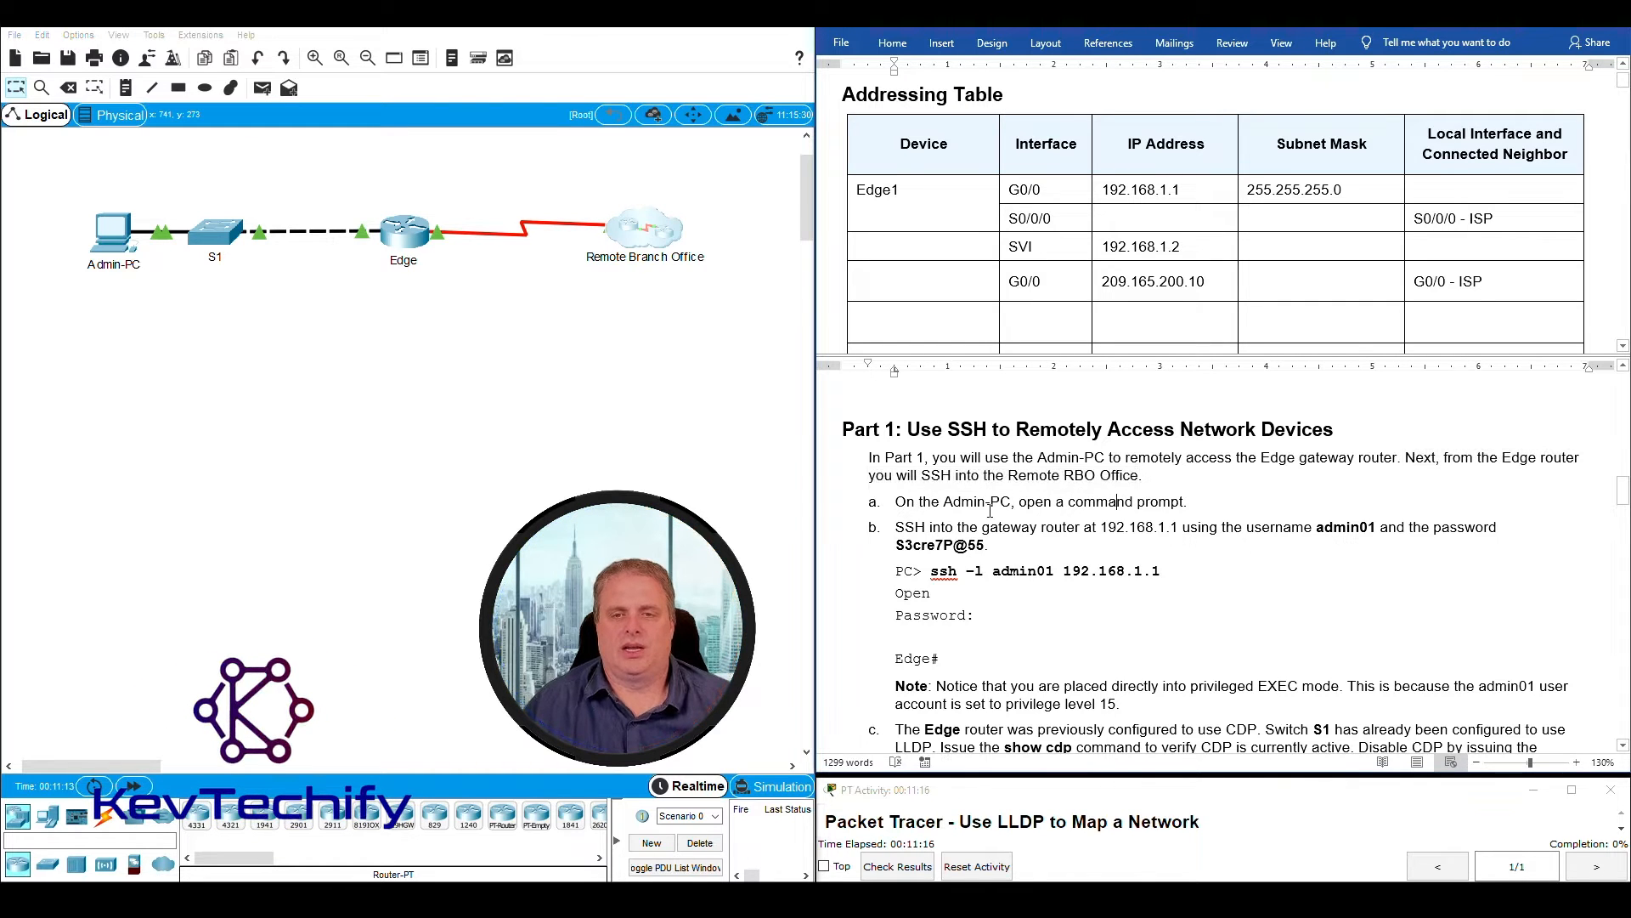
left_click_drag(947, 502, 1184, 502)
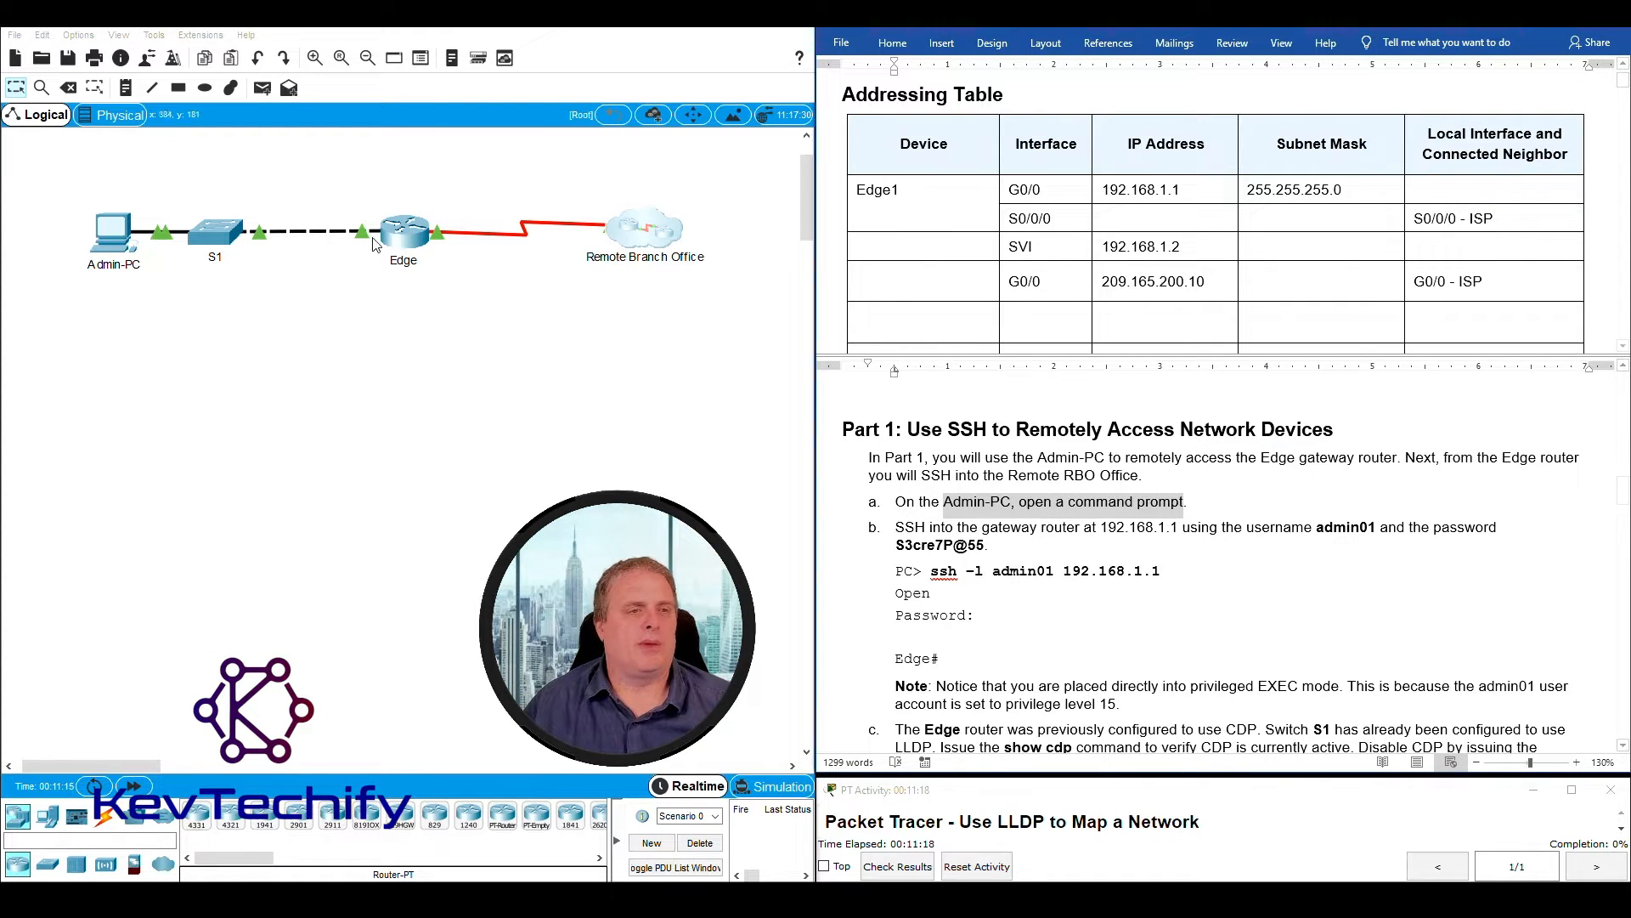
left_click(117, 239)
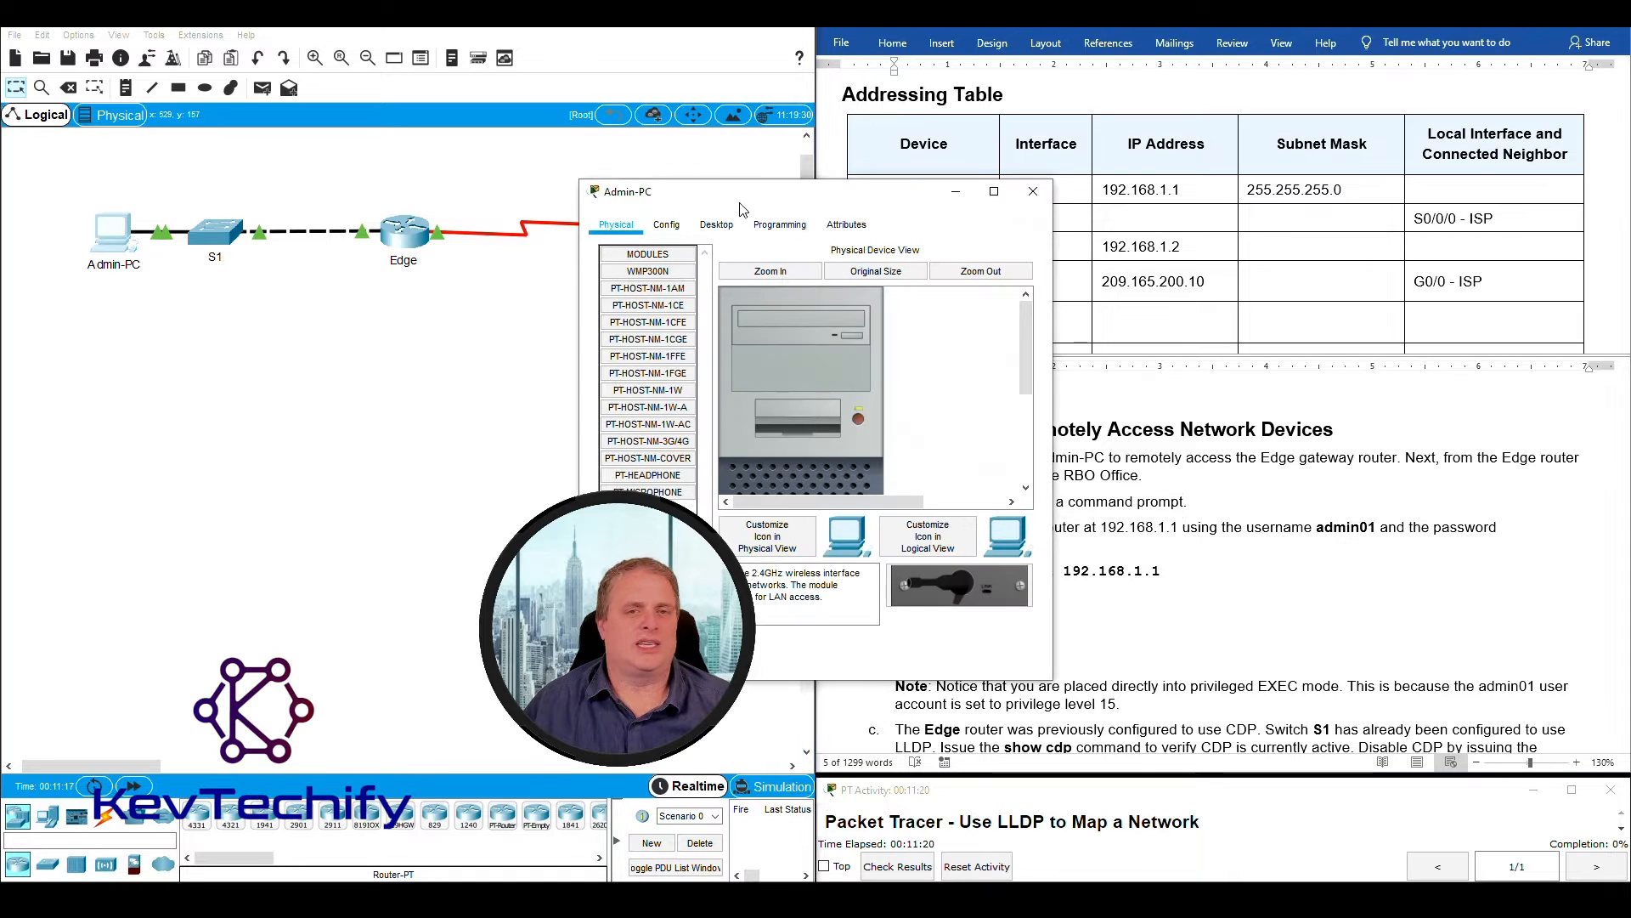
left_click_drag(759, 201, 252, 29)
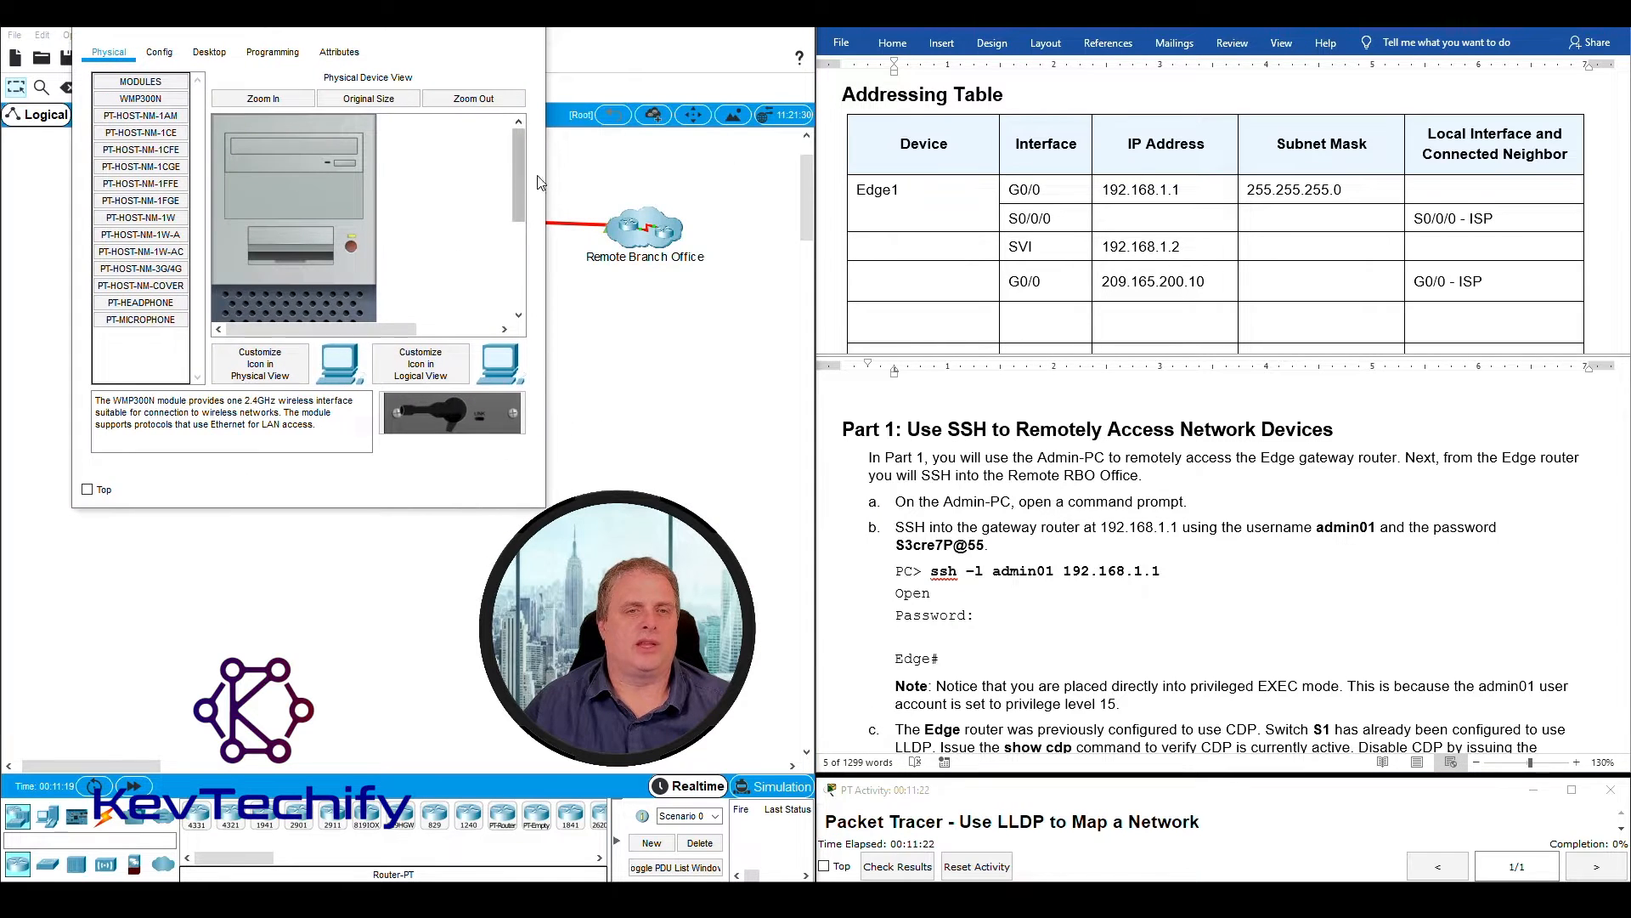
left_click_drag(547, 184, 768, 167)
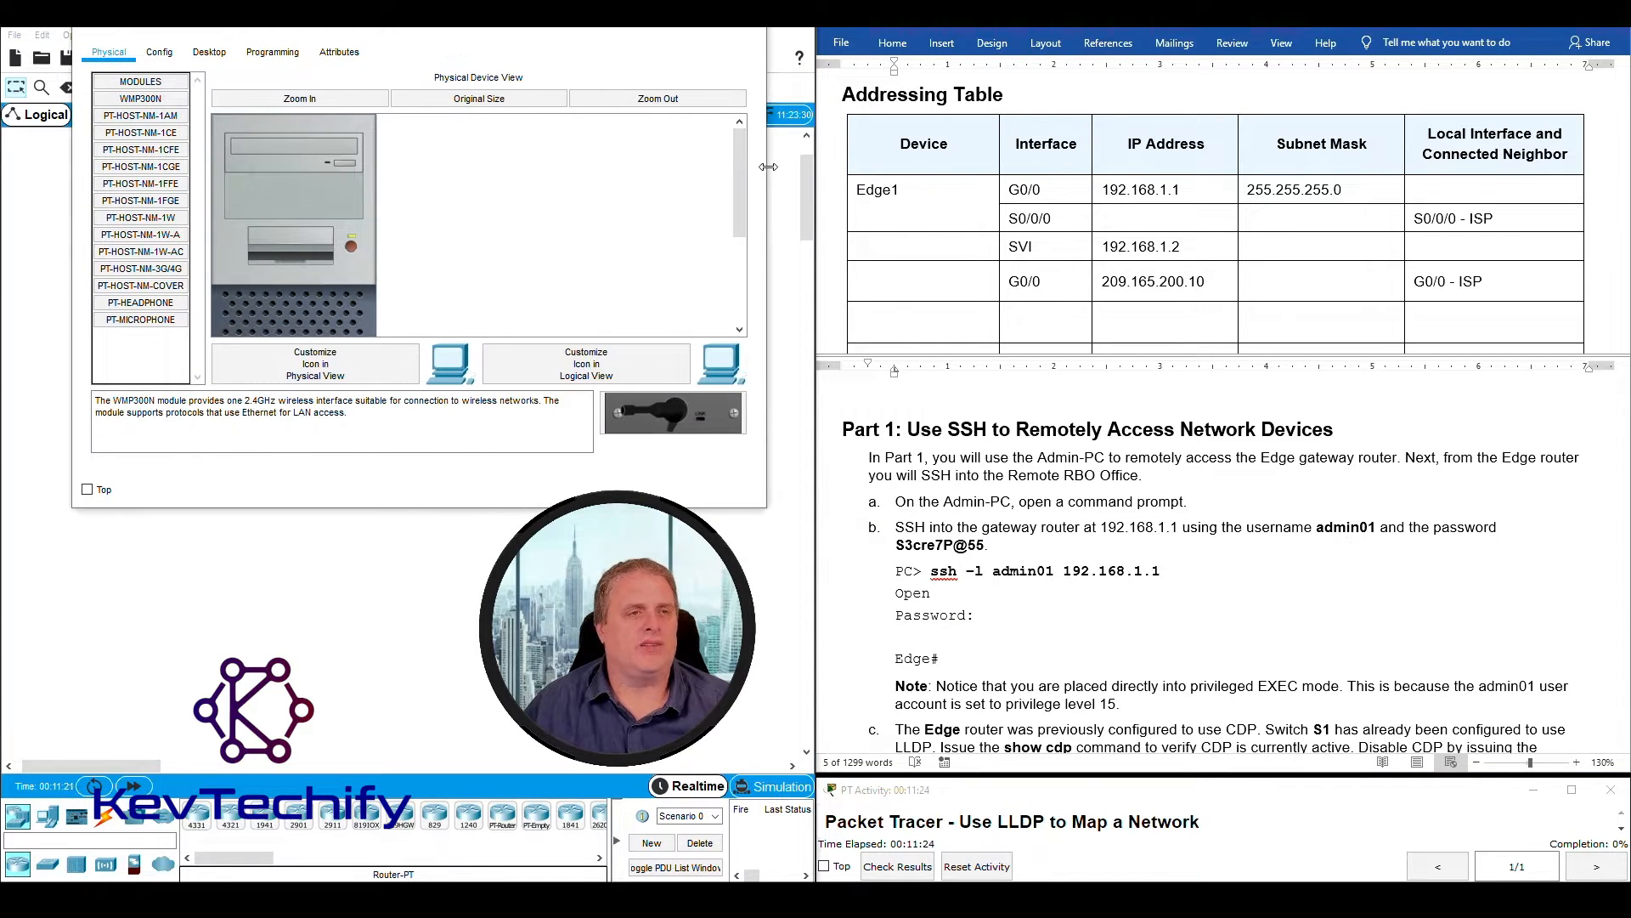
left_click(212, 53)
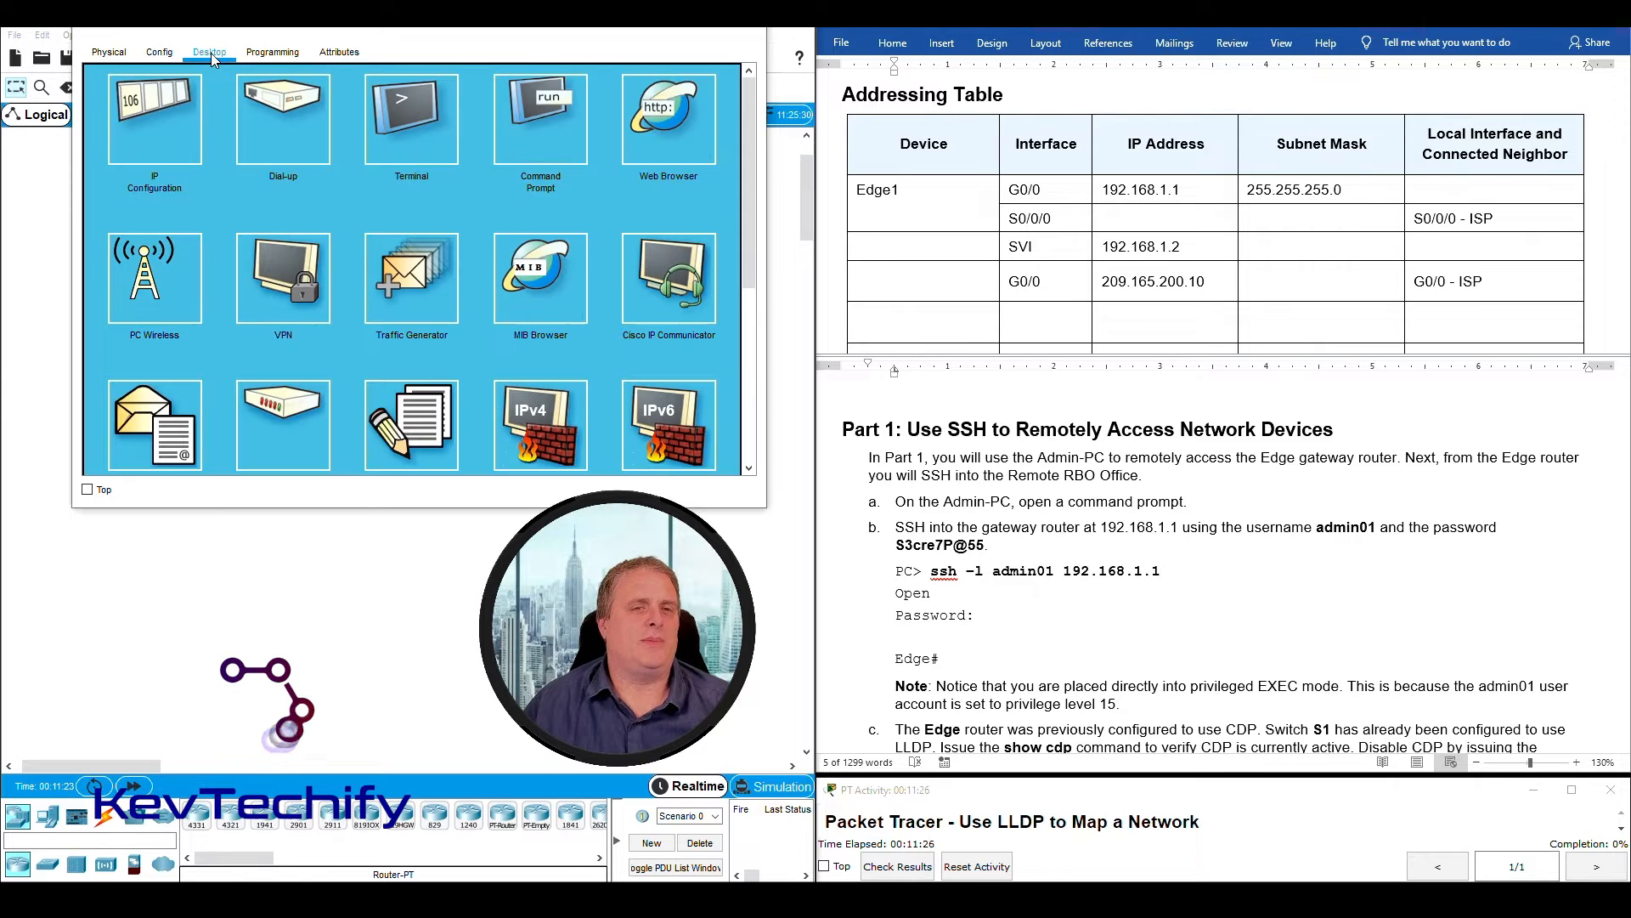
left_click(548, 107)
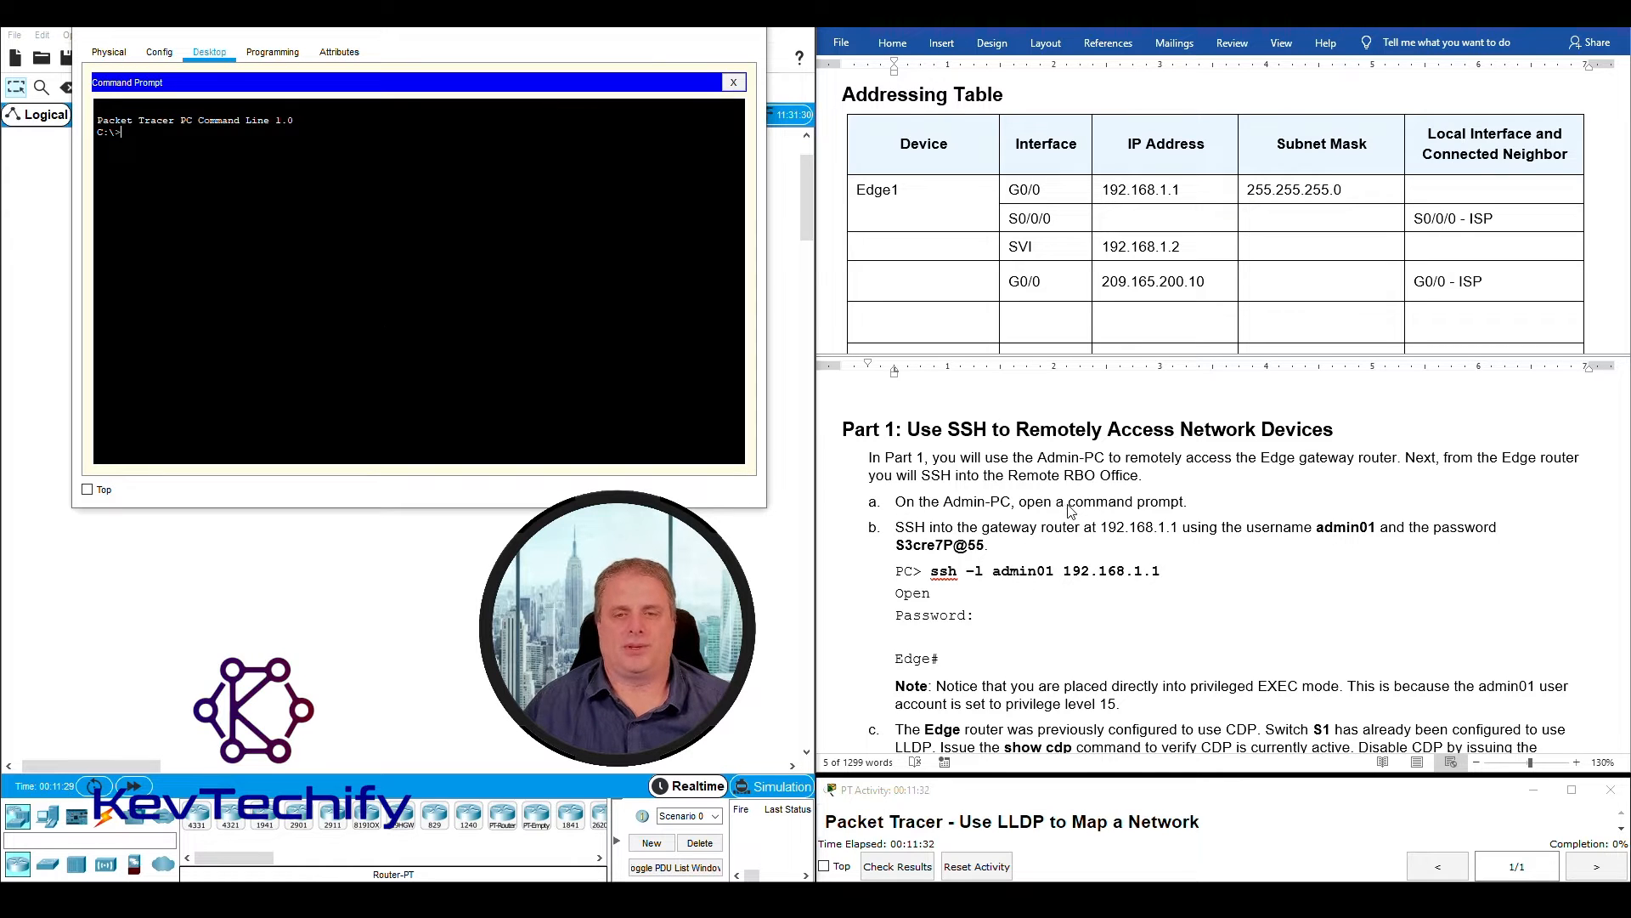
- Start an SSH session from the Admin-PC to the gateway router with ssh -l admin01 192.168.1.1, following instruction b
scroll(1071, 508, "down", 2)
scroll(1072, 508, "up", 1)
scroll(932, 481, "up", 1)
scroll(929, 479, "down", 1)
left_click(897, 478)
left_click_drag(897, 477, 1032, 498)
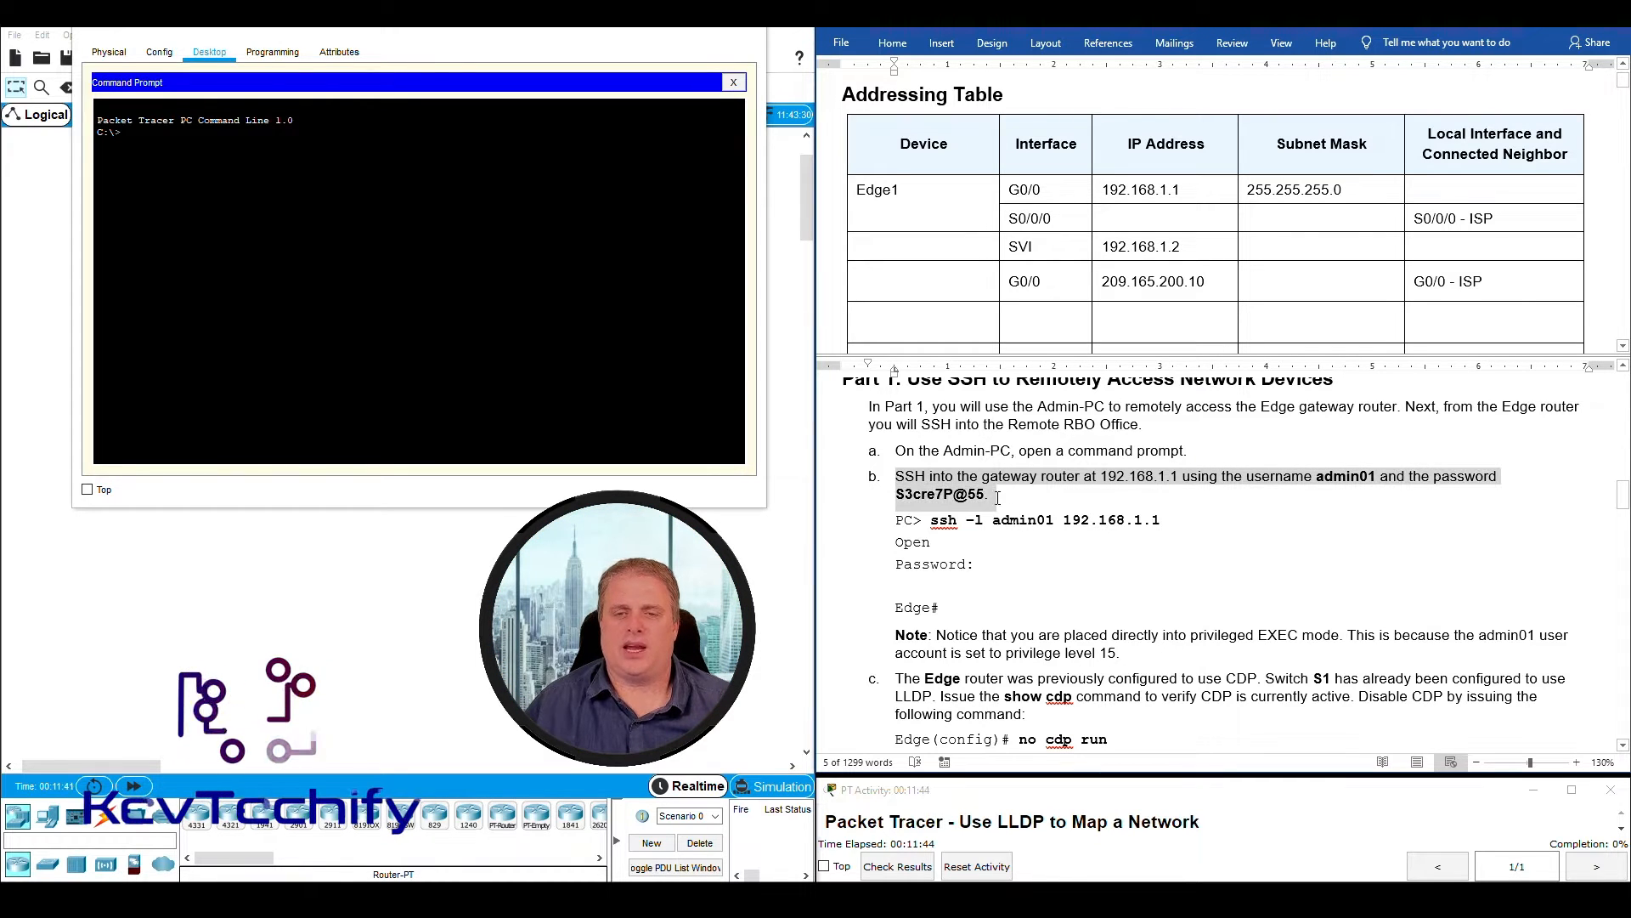
left_click(207, 138)
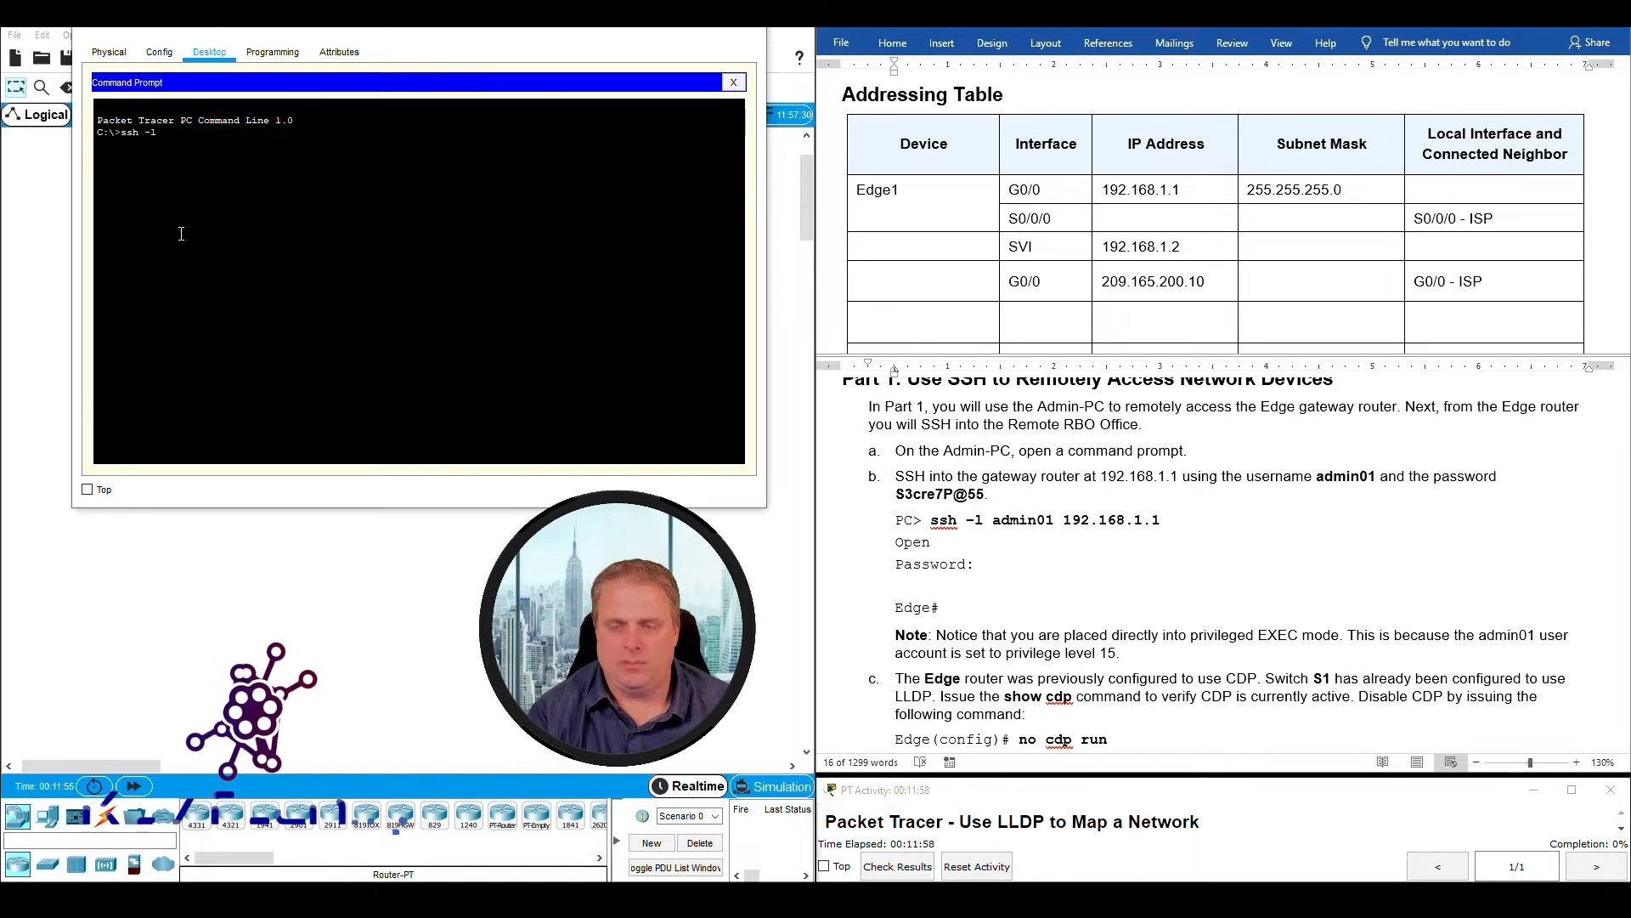
type("admin01")
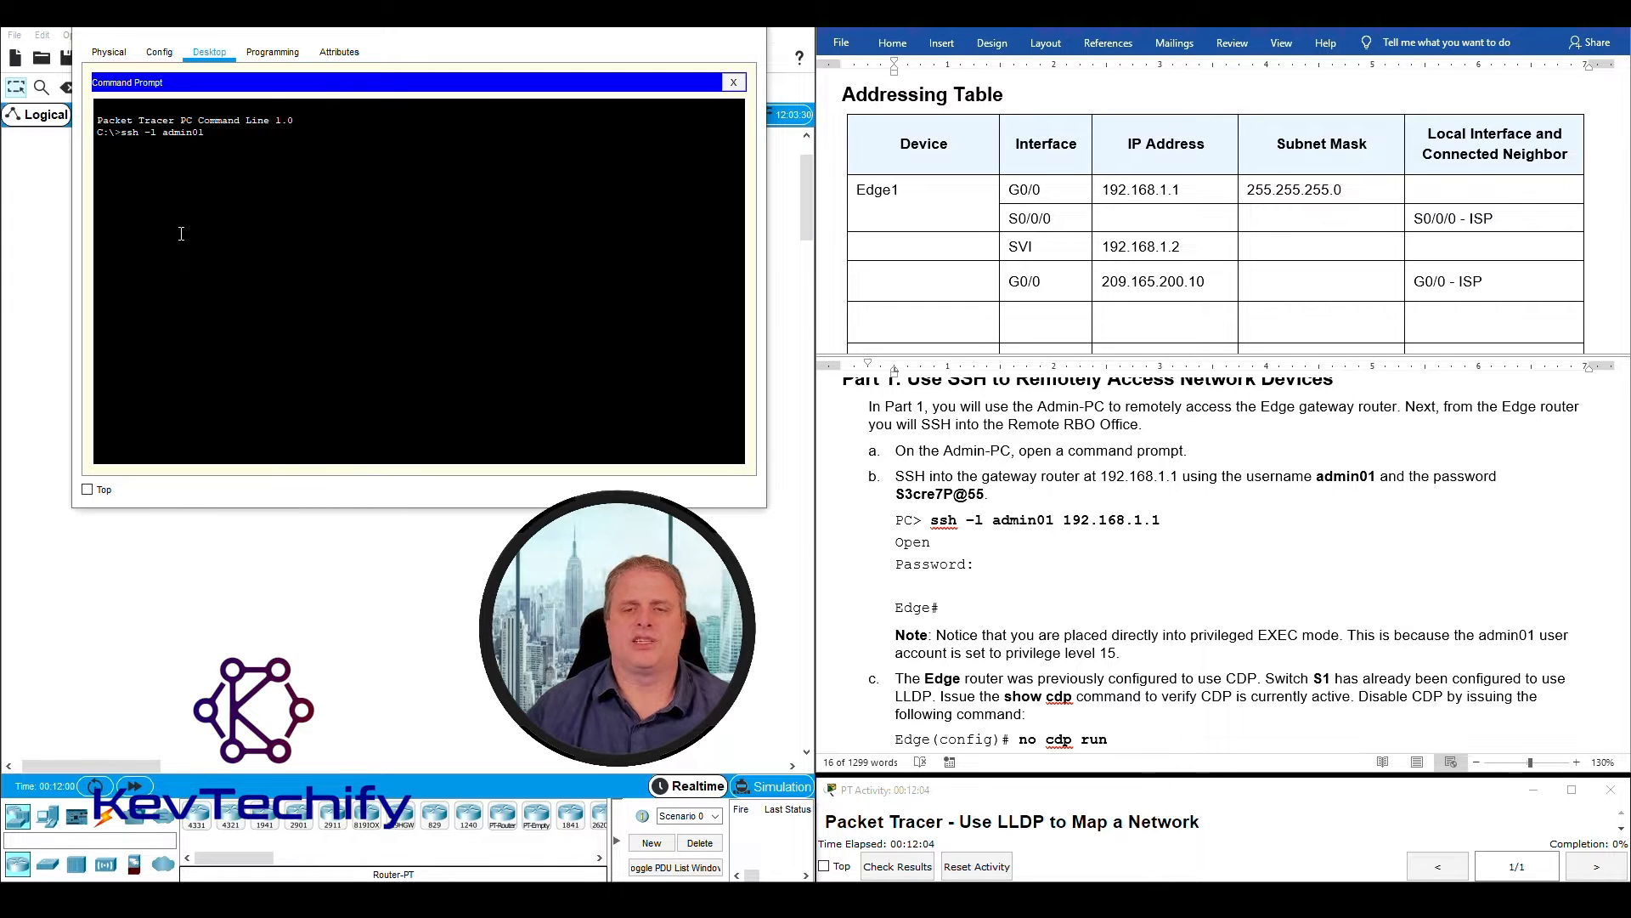
left_click(1106, 478)
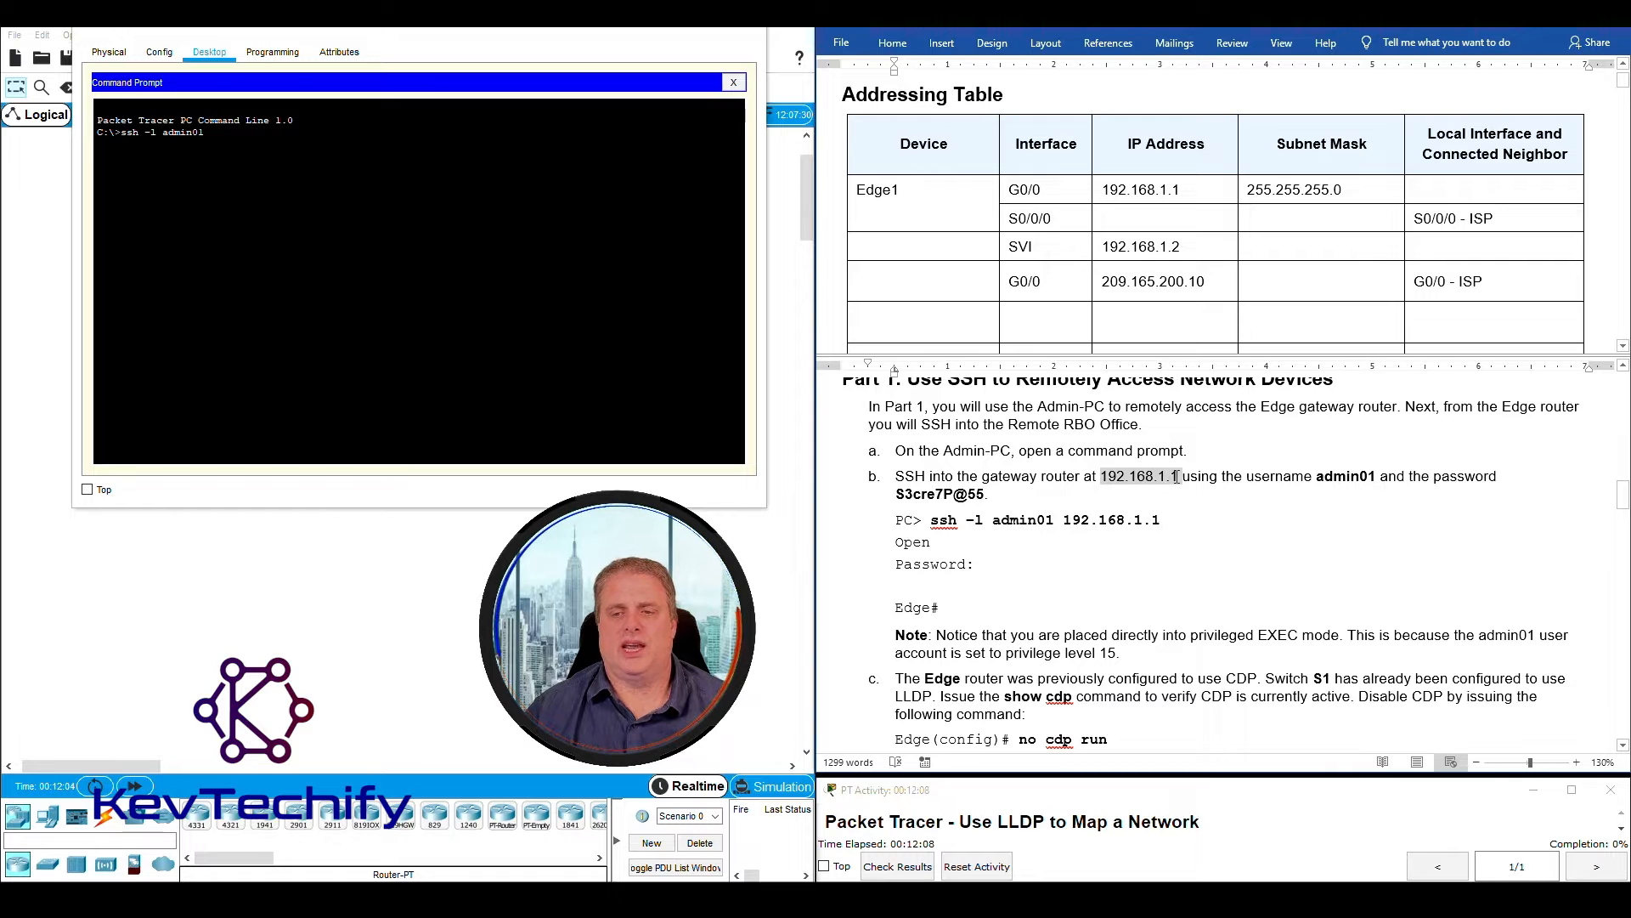
left_click(228, 137)
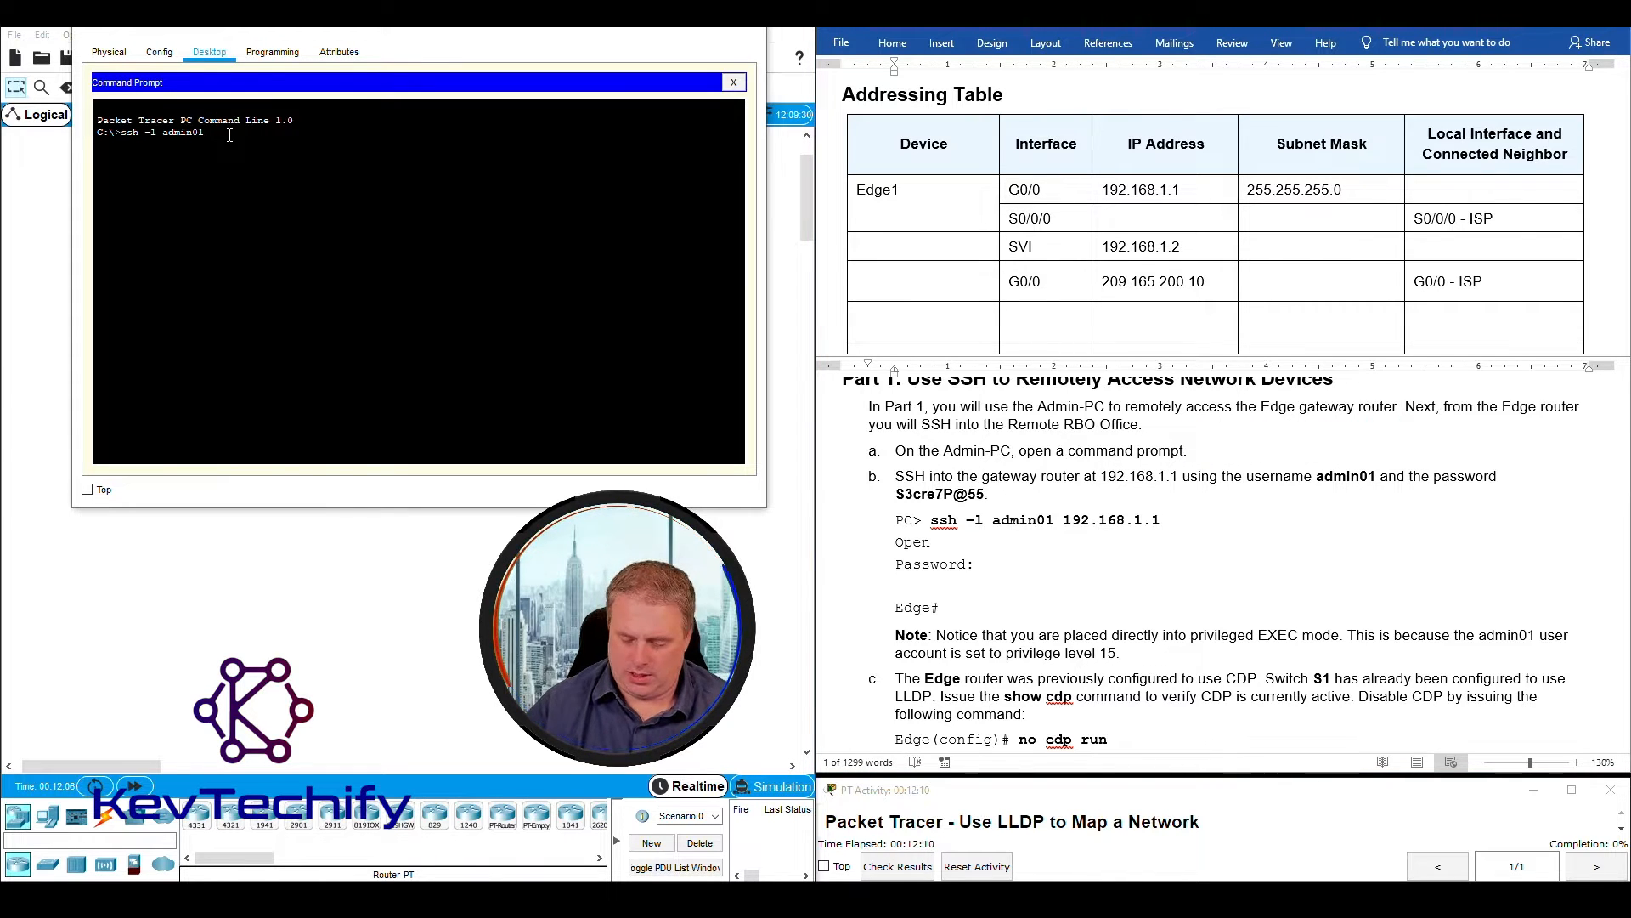
type("192.168.1.1")
key("Return")
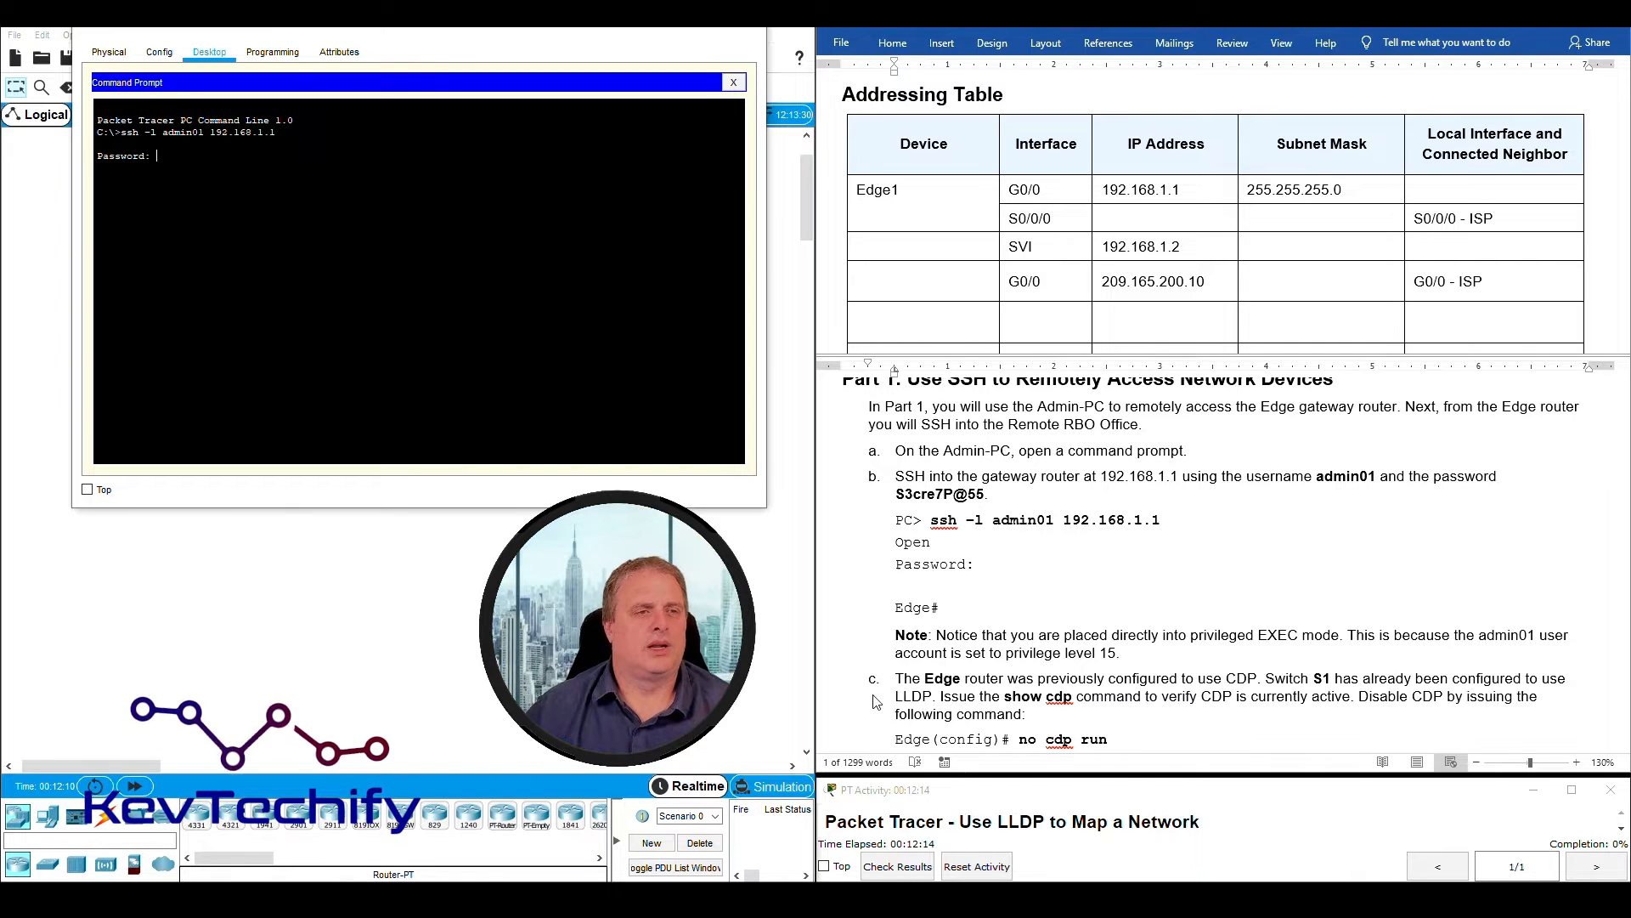
- Enter the account password given in instruction b at the SSH prompt to log in to the Edge router
left_click(899, 503)
left_click_drag(938, 494, 984, 494)
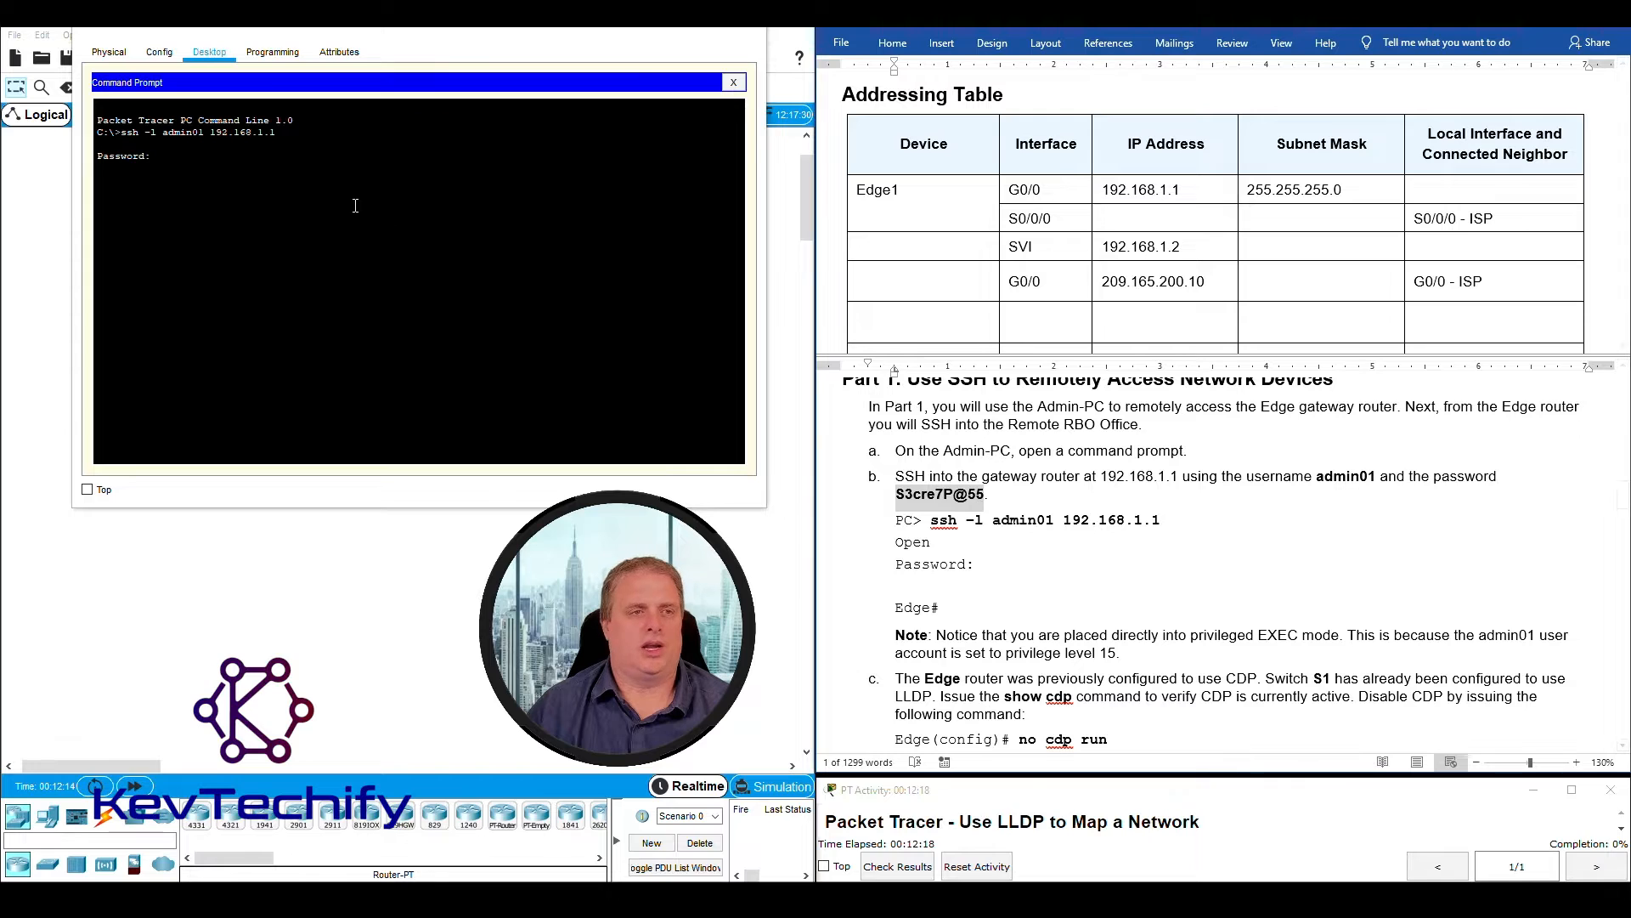
left_click(217, 155)
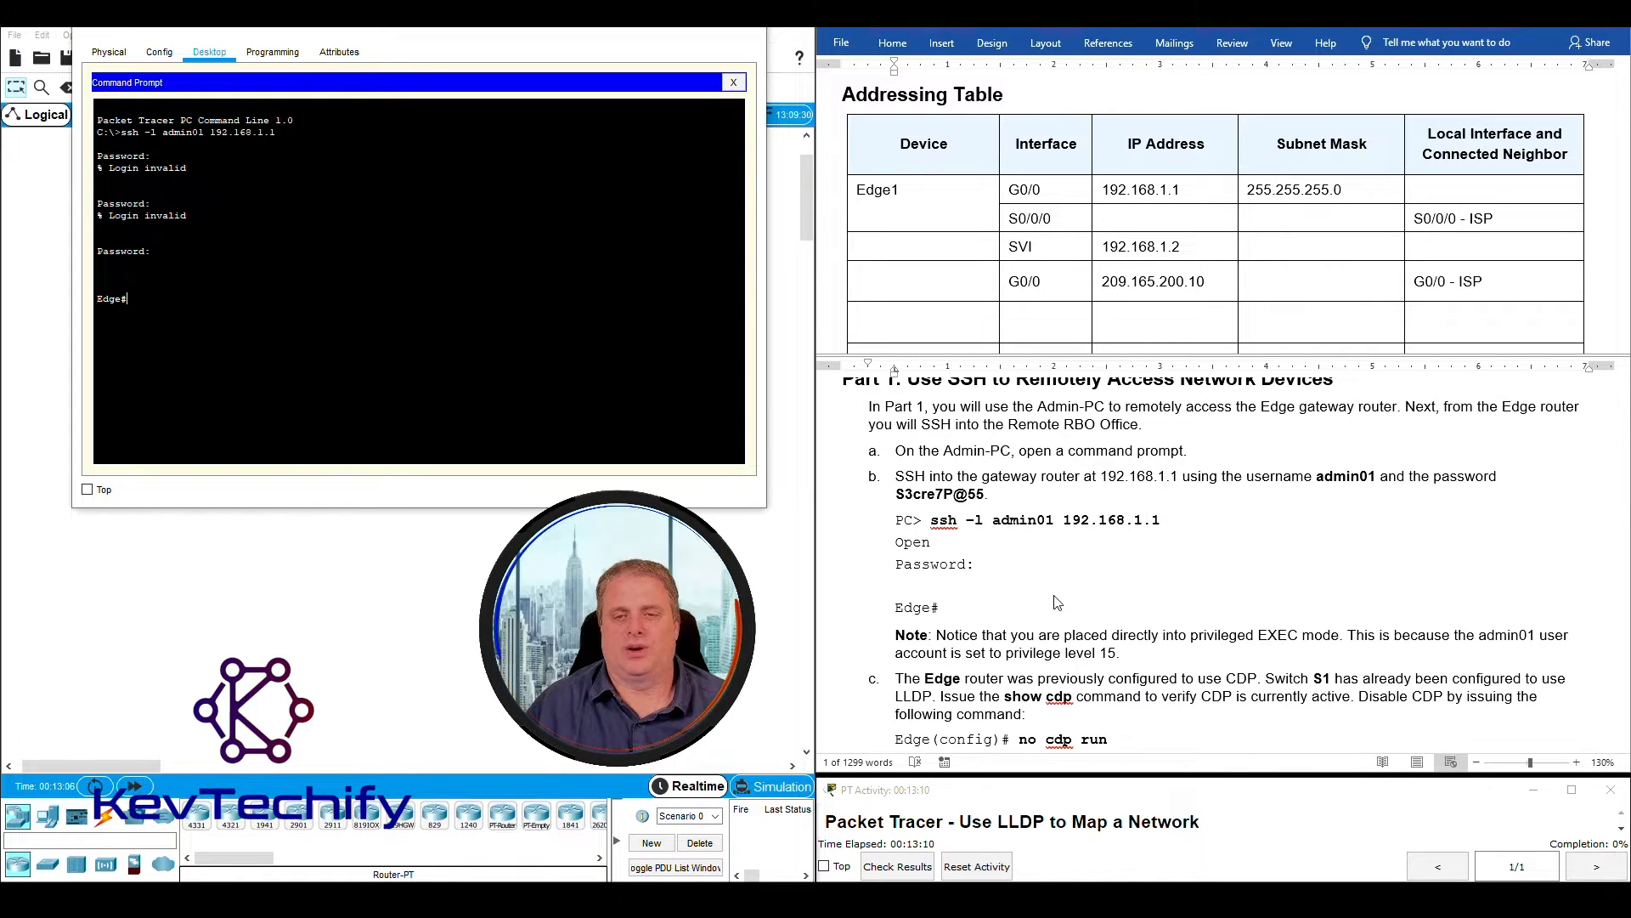
- Read the note on privileged EXEC mode and privilege level 15, and compare it with the Edge router's prompt
scroll(1054, 602, "down", 2)
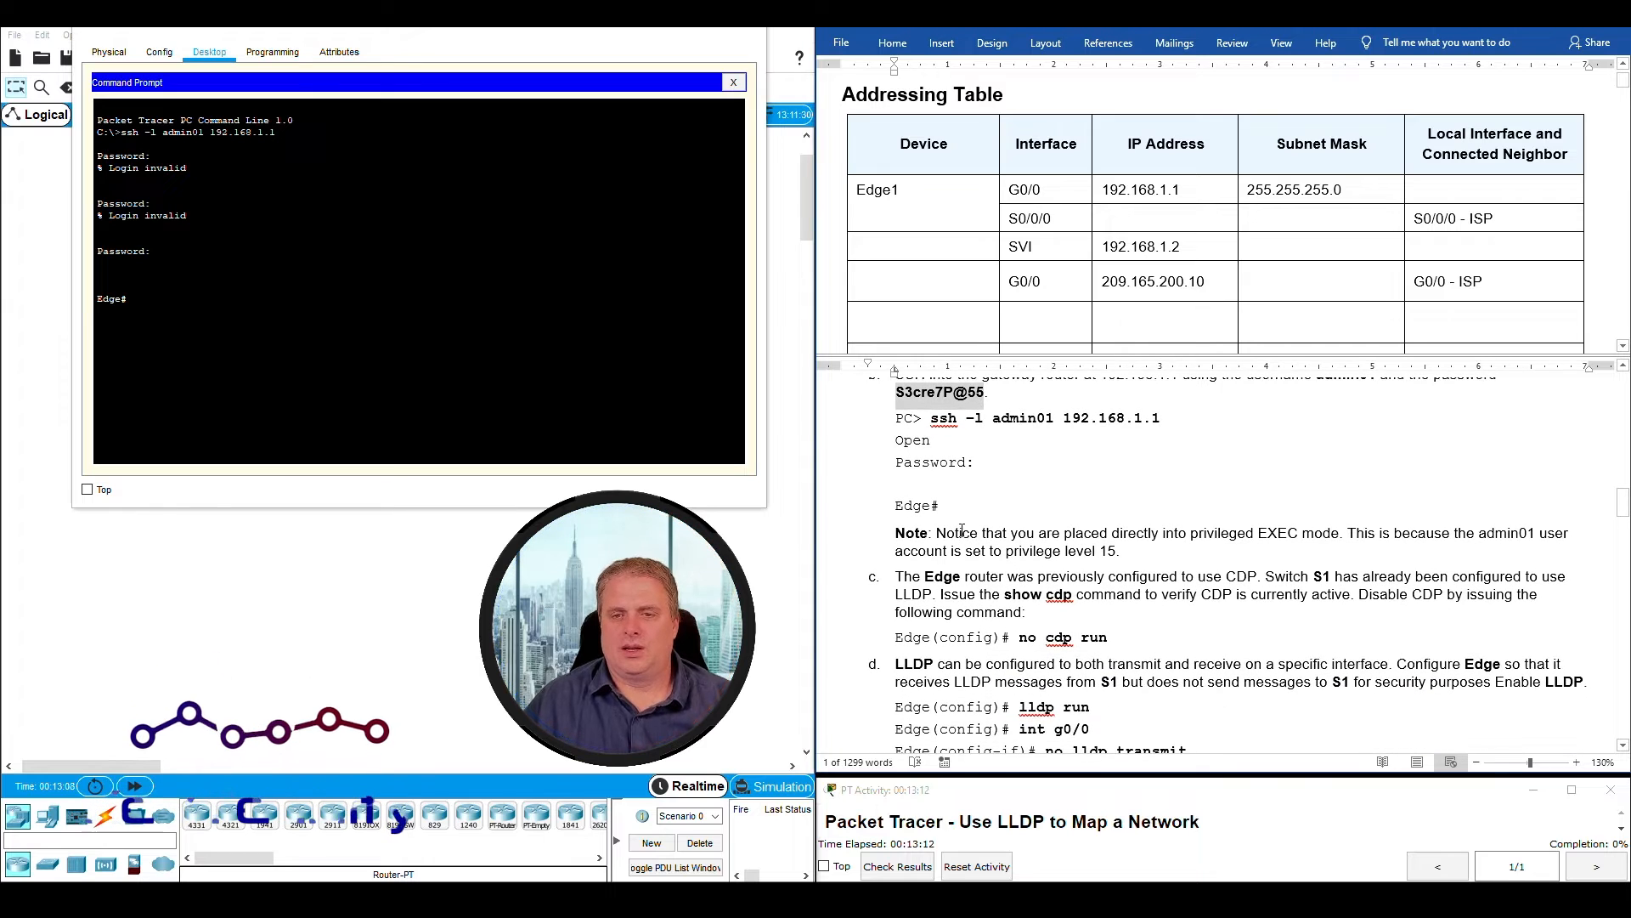
left_click_drag(935, 533, 1115, 551)
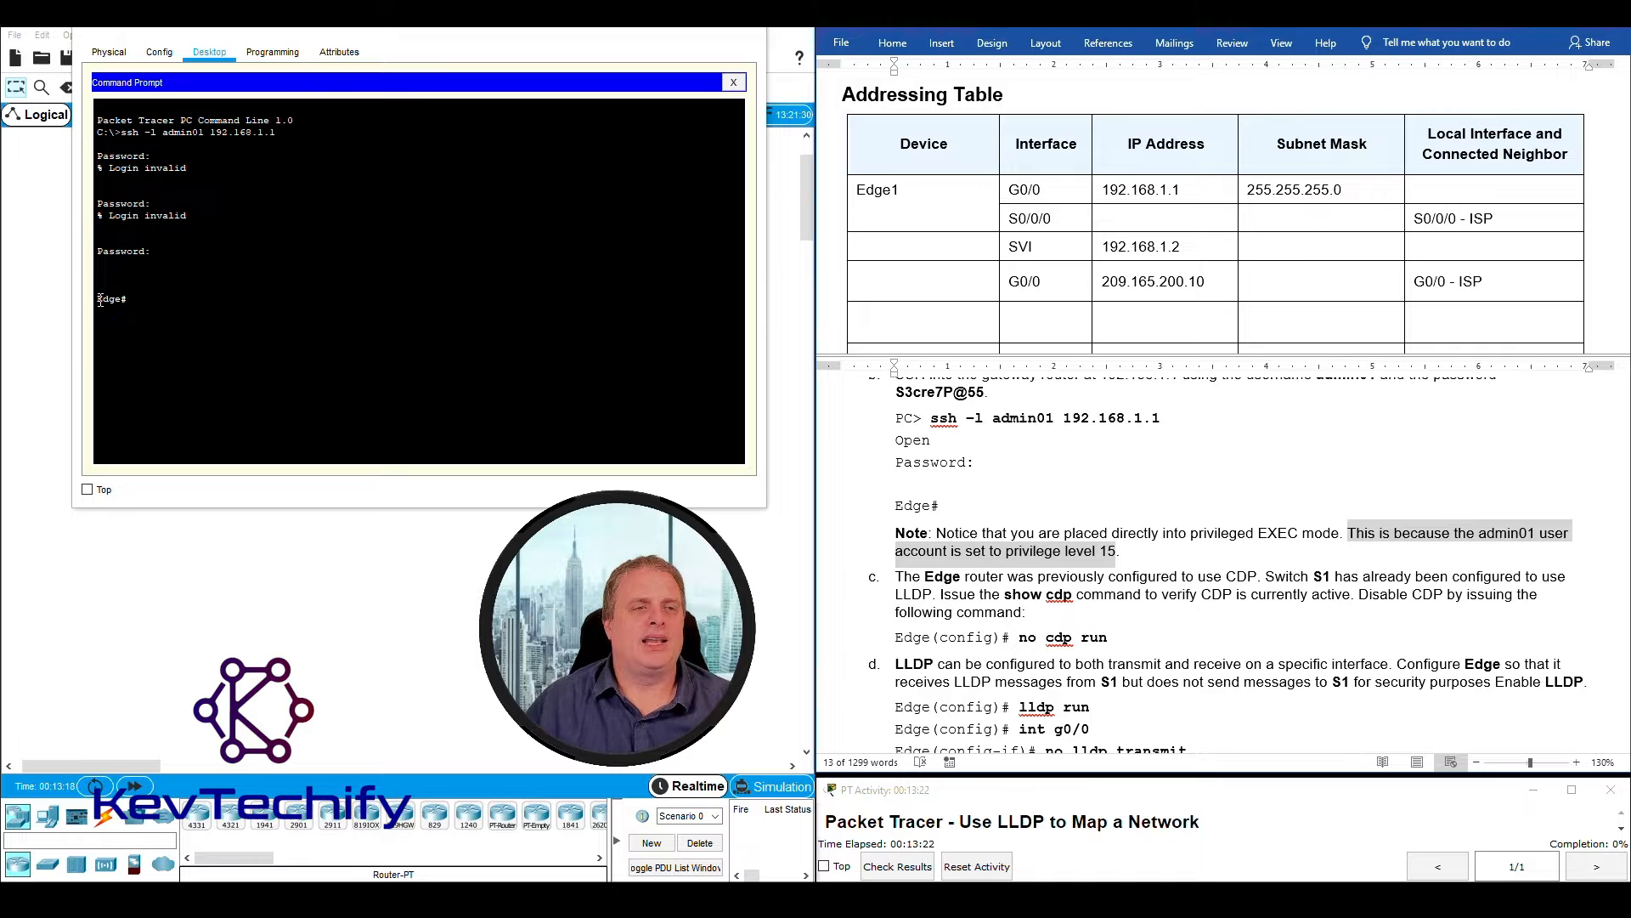
left_click_drag(100, 299, 116, 296)
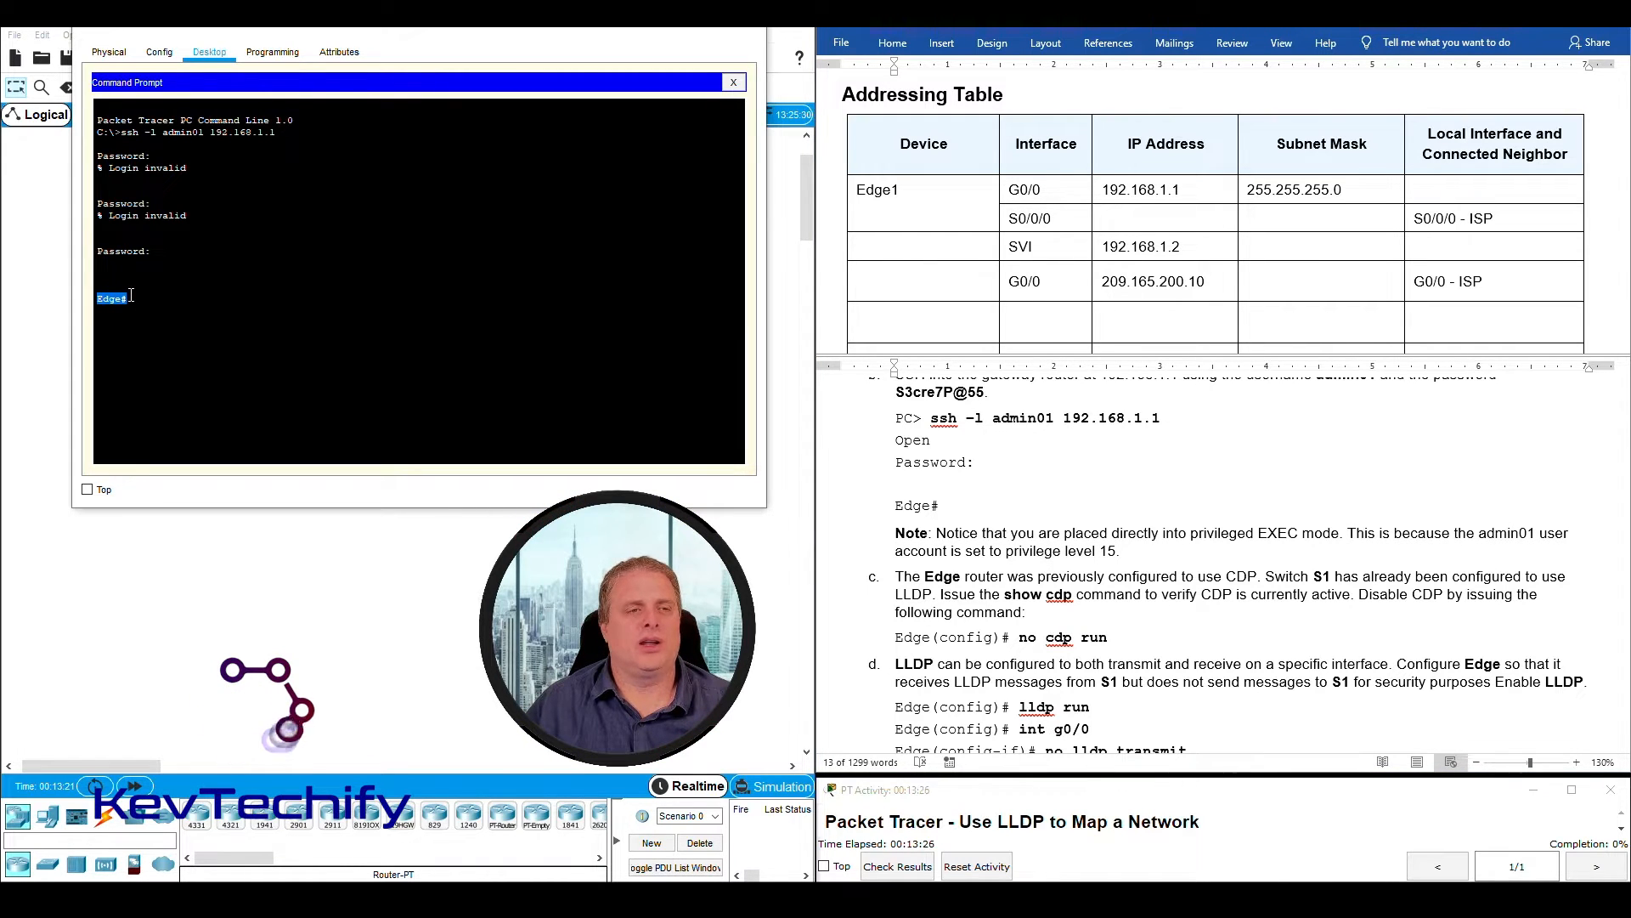
left_click(167, 299)
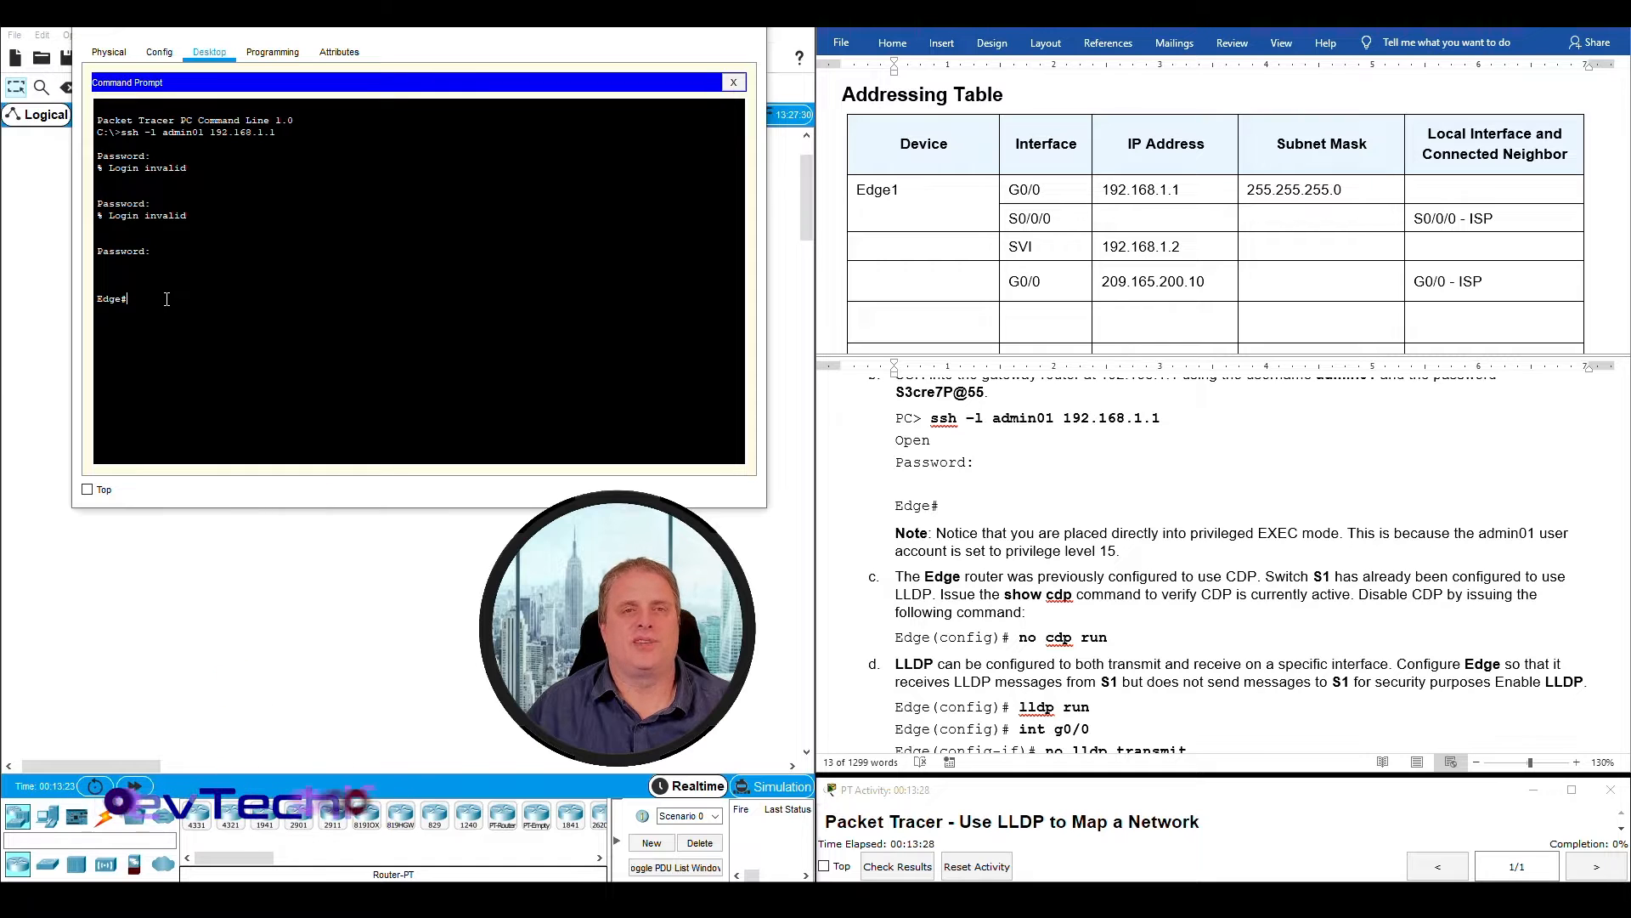
left_click_drag(129, 299, 98, 299)
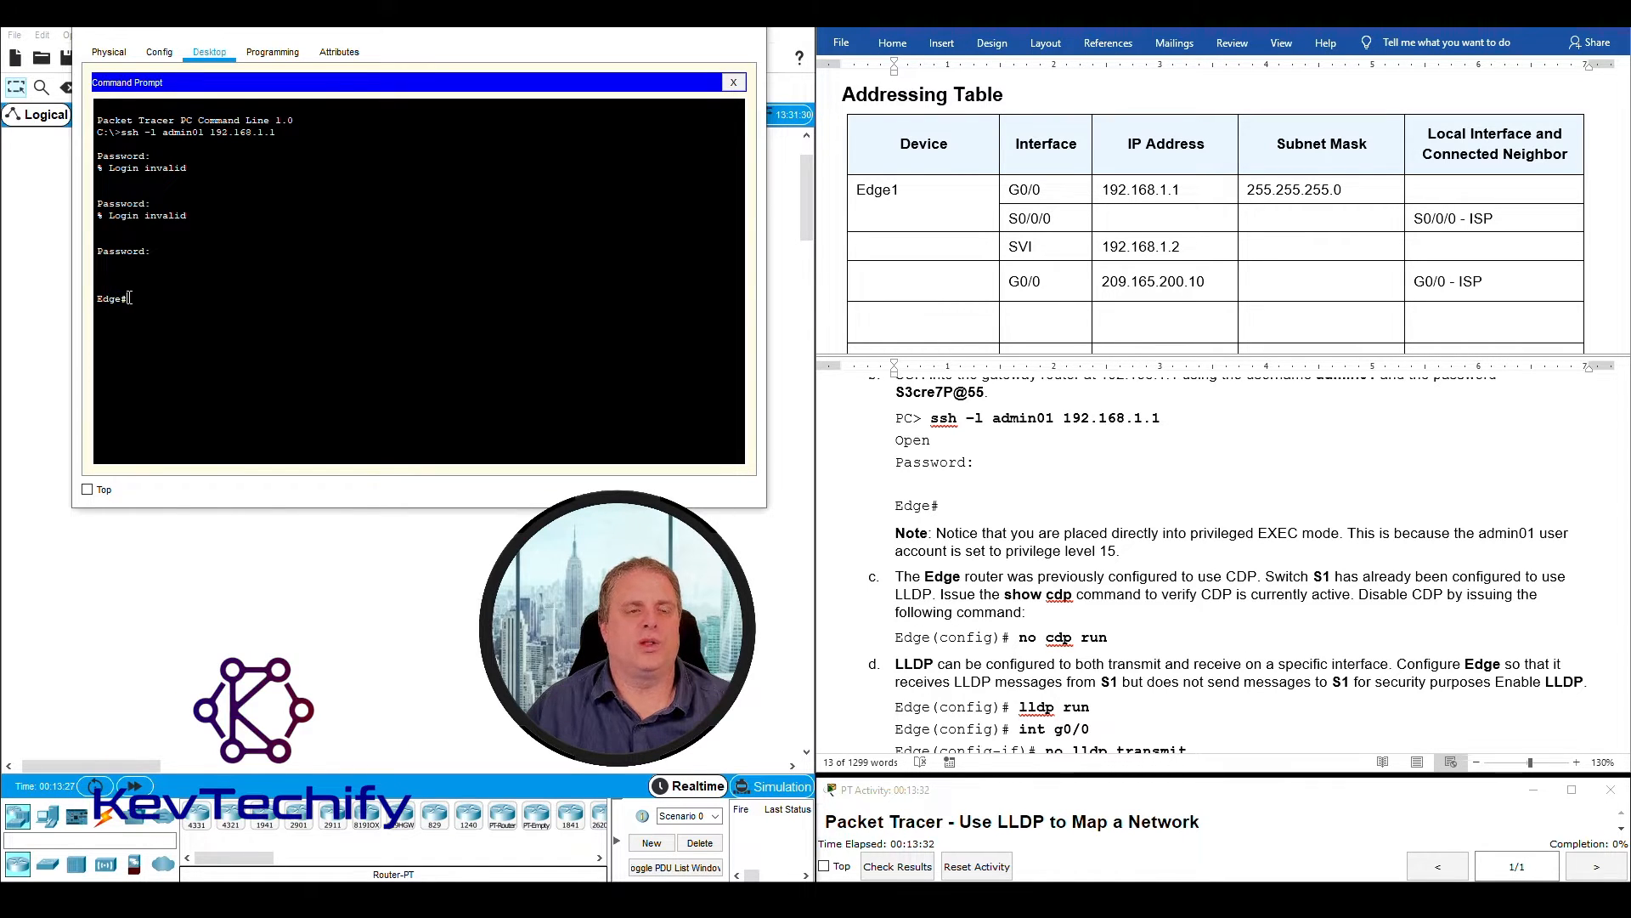
left_click_drag(1349, 533, 1118, 551)
- Read instruction c on Edge's CDP configuration, S1's LLDP configuration and the command for disabling CDP
scroll(1020, 510, "down", 3)
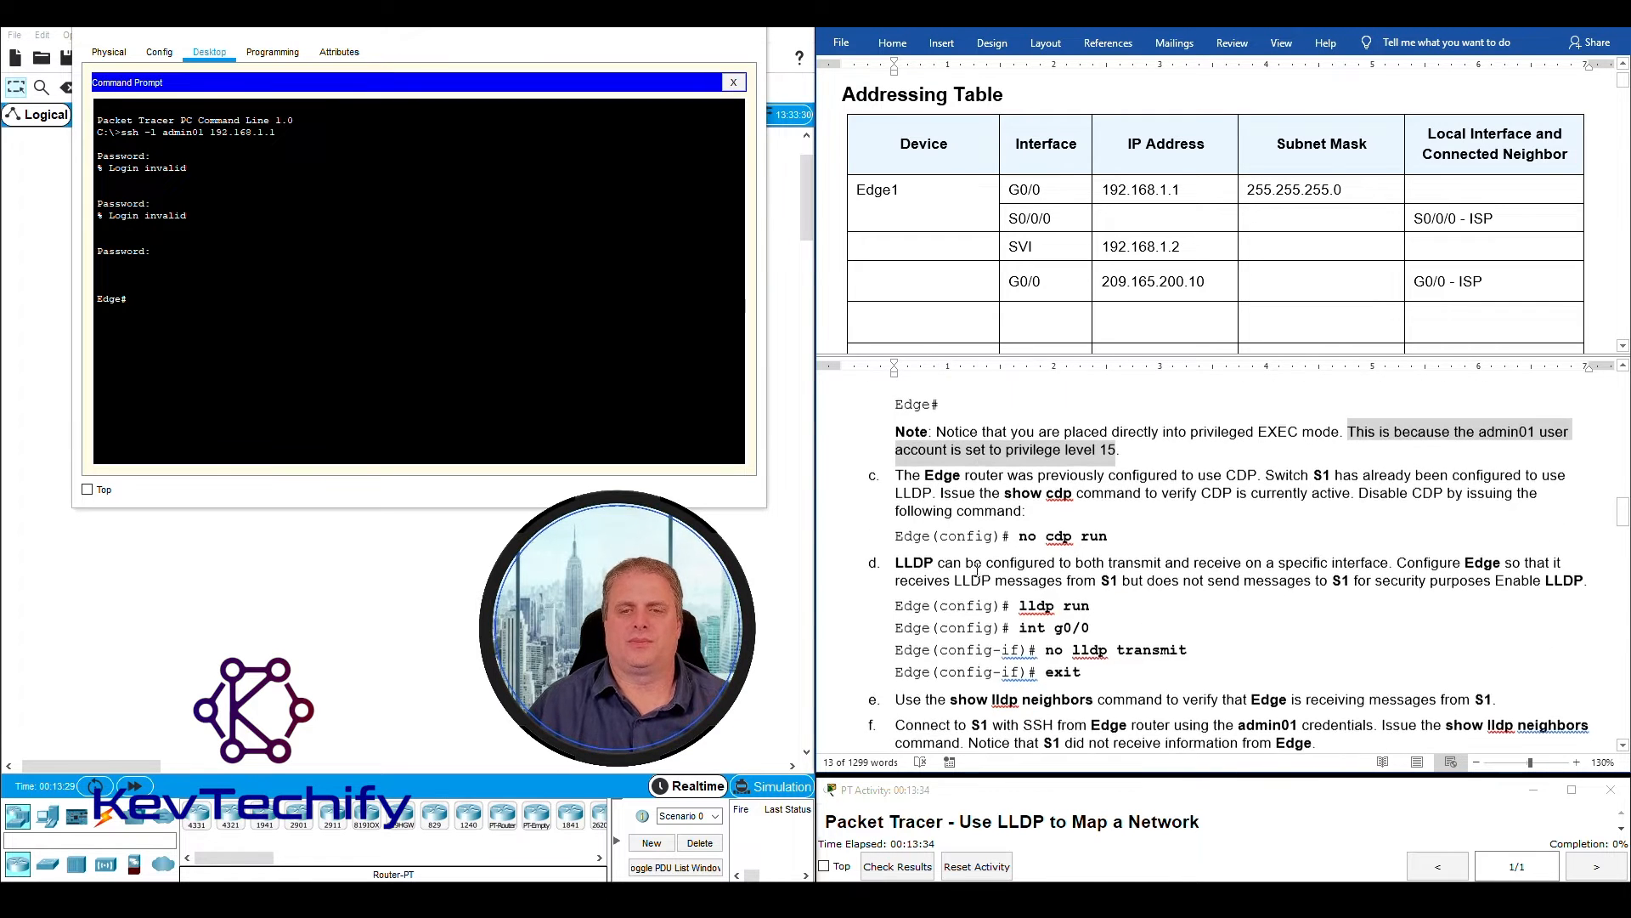
left_click(925, 424)
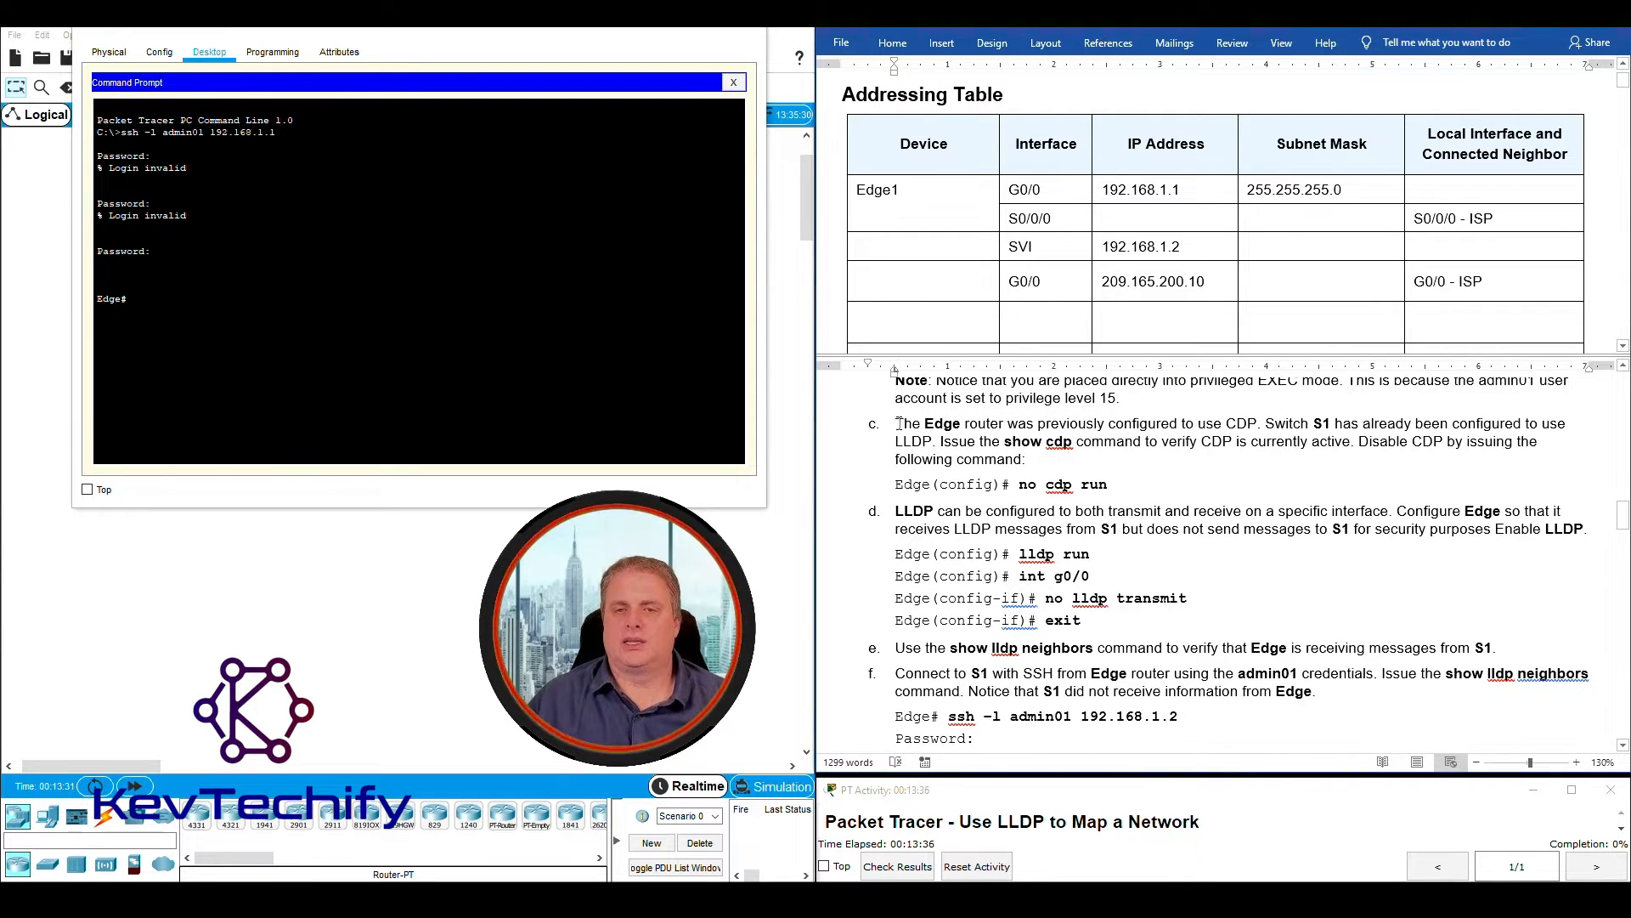
left_click_drag(898, 424, 1151, 429)
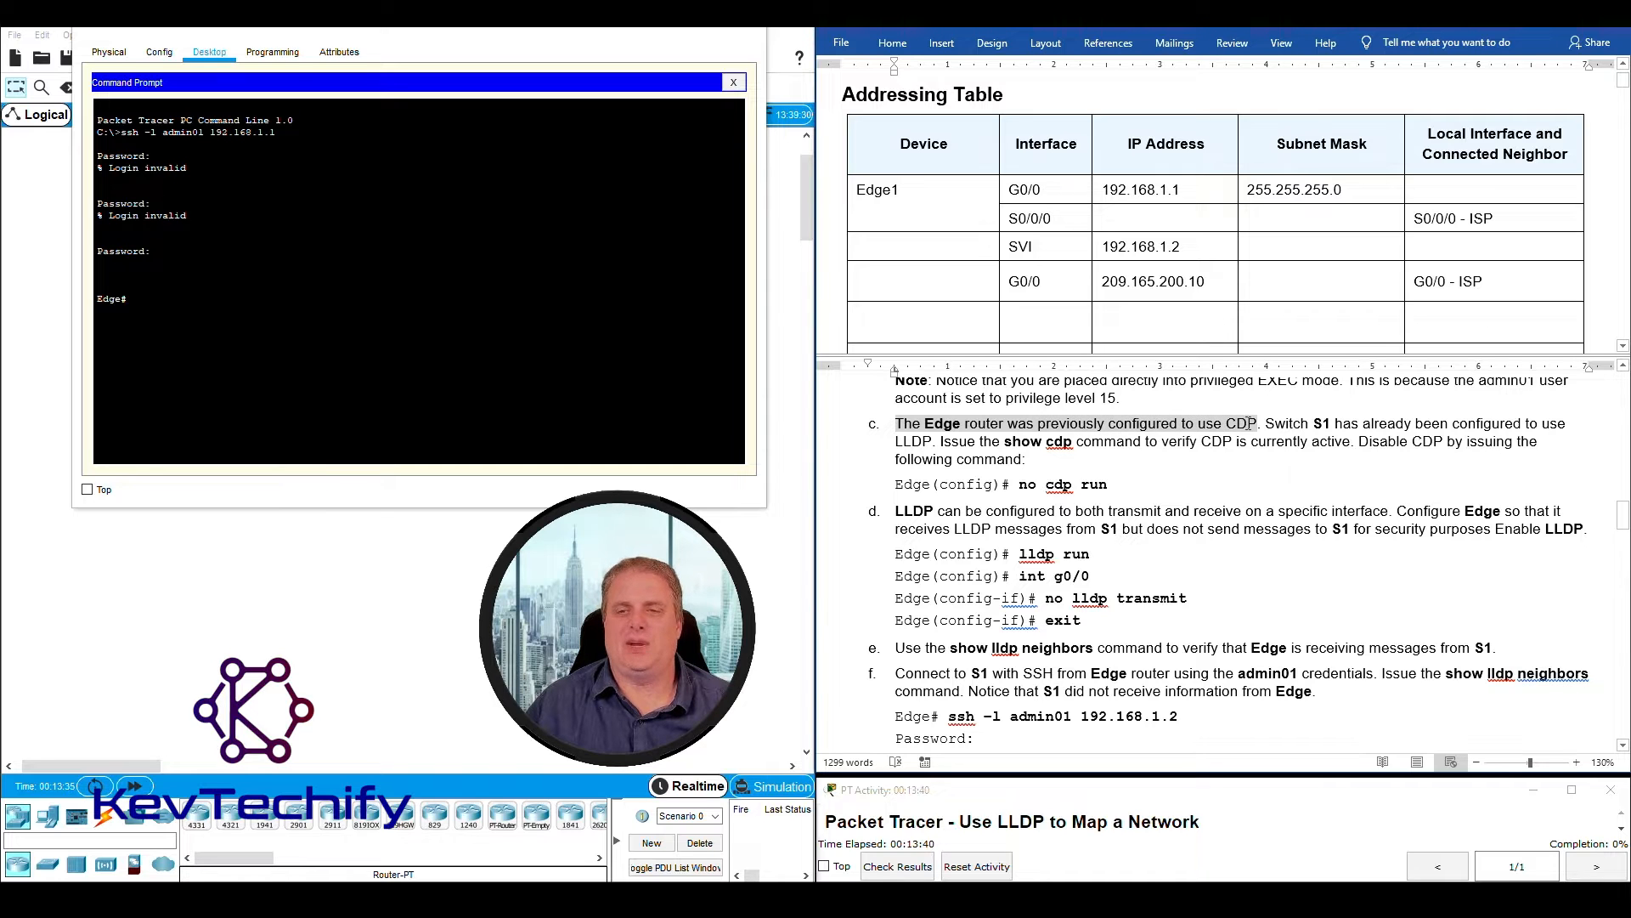
left_click_drag(1249, 423, 1261, 425)
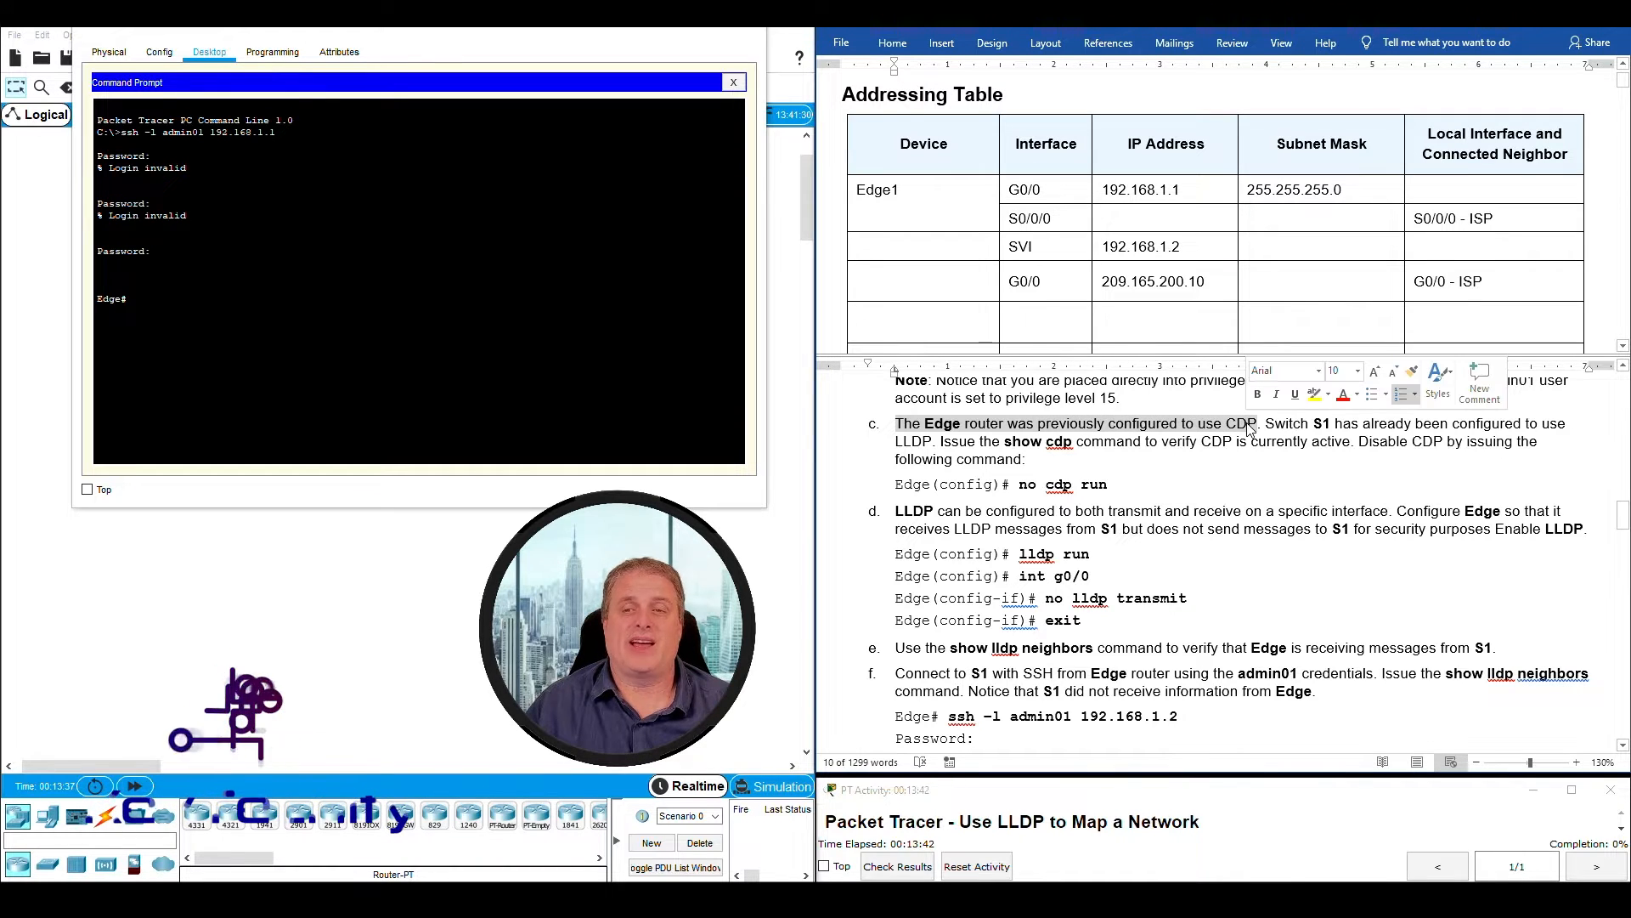
double_click(1268, 427)
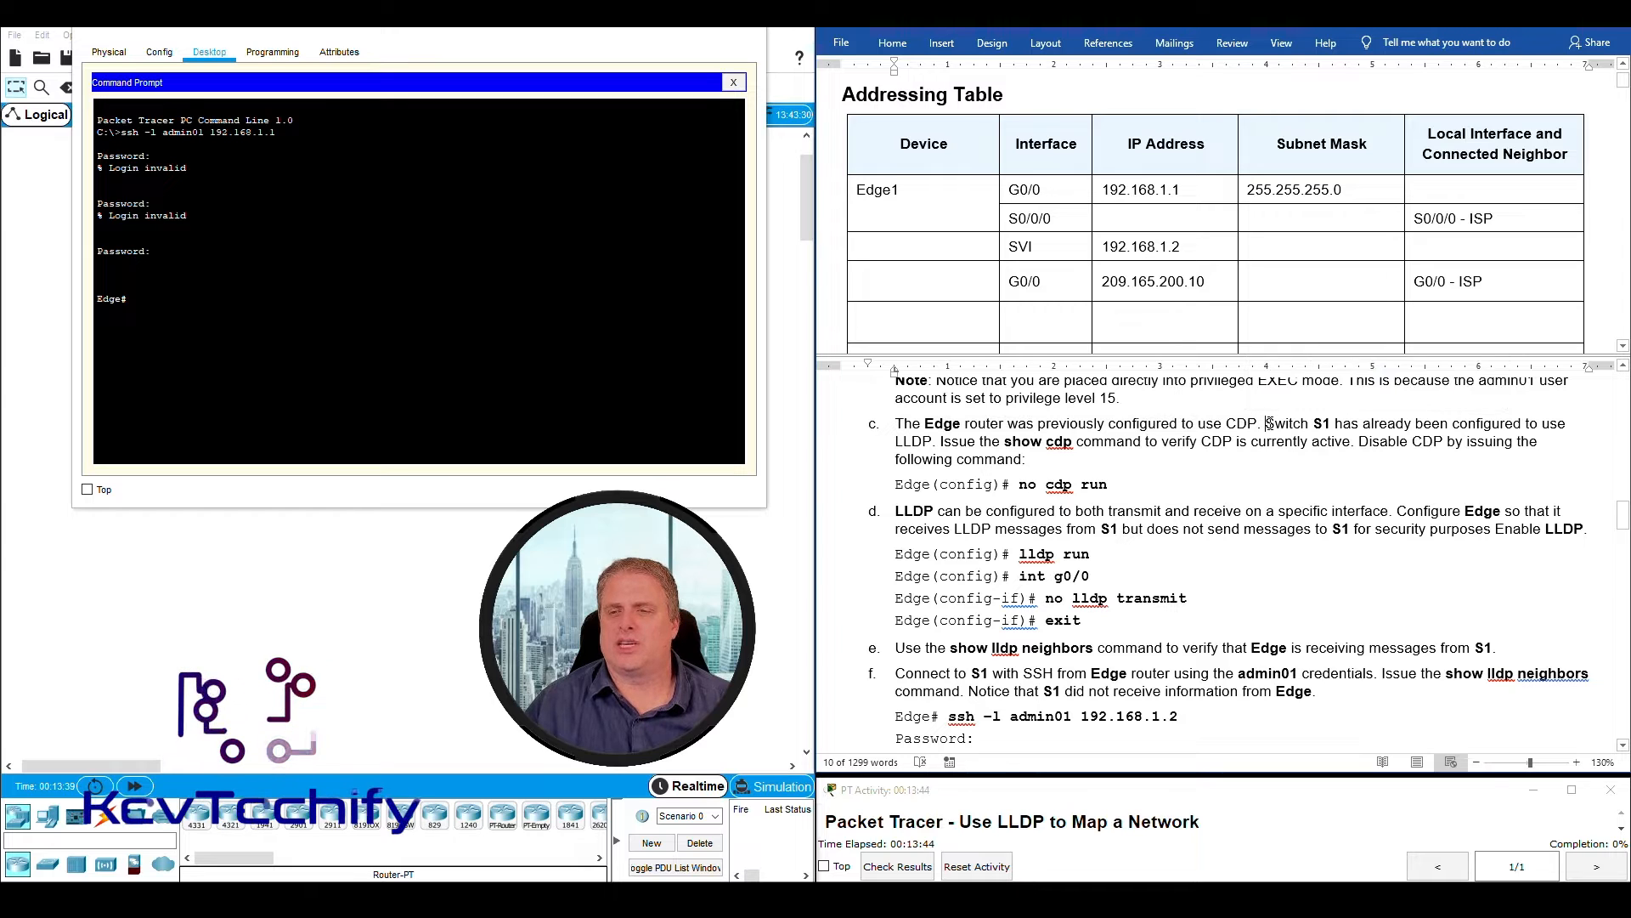
left_click(1267, 424)
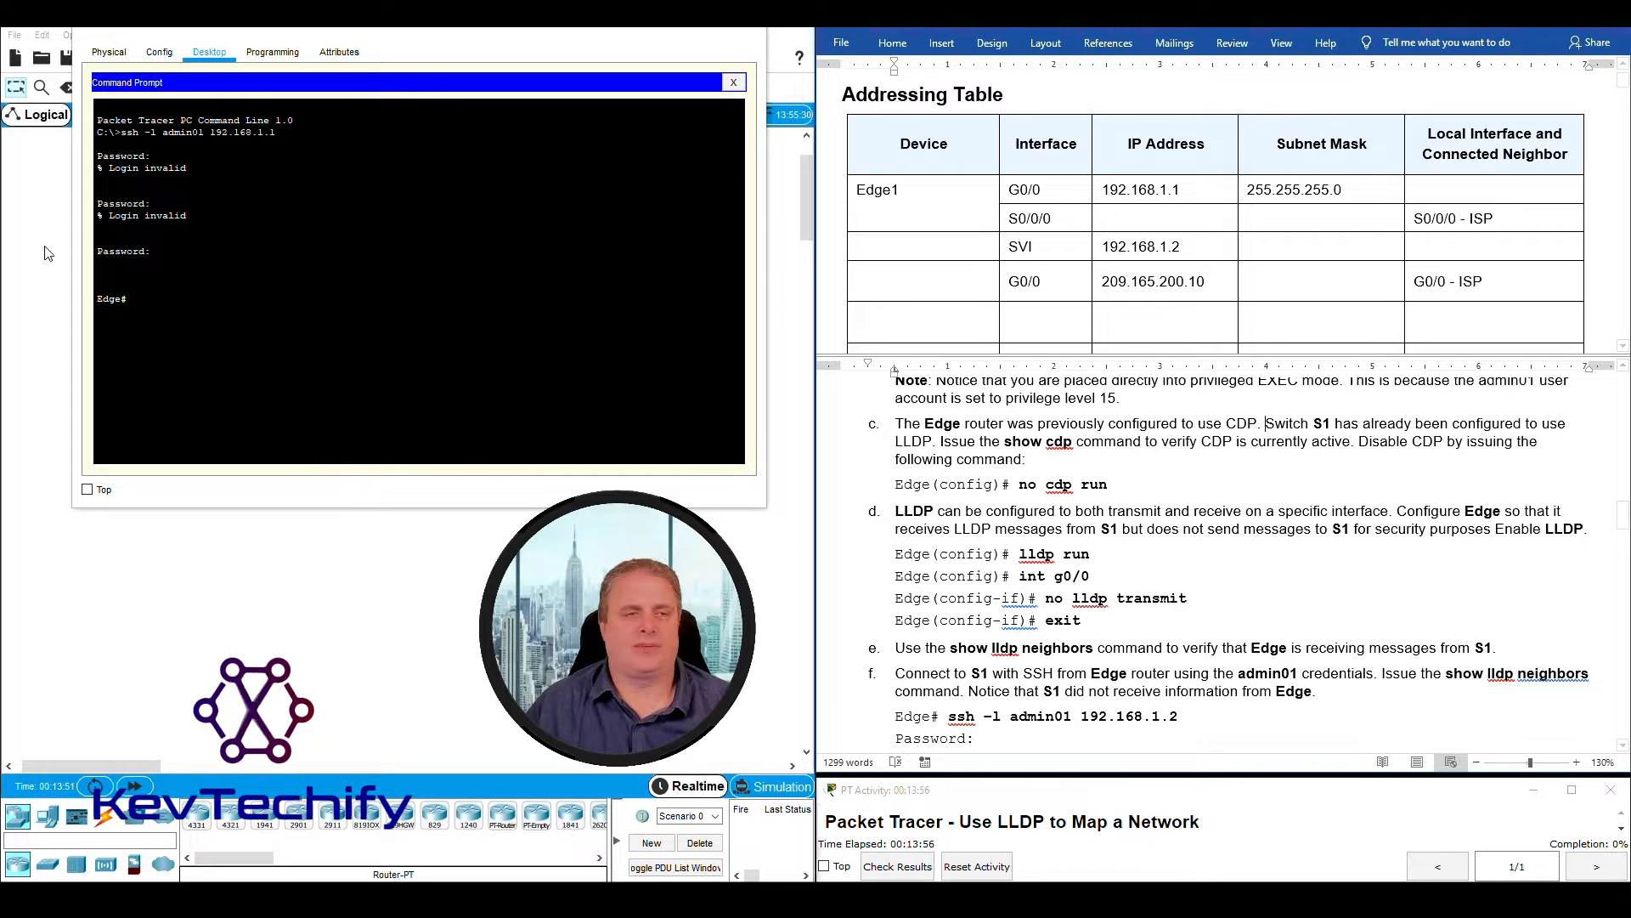
- Run sho cdp on the Edge router and review the global CDP information and its timers
key("Return")
key("Return")
key("Return")
type("sho")
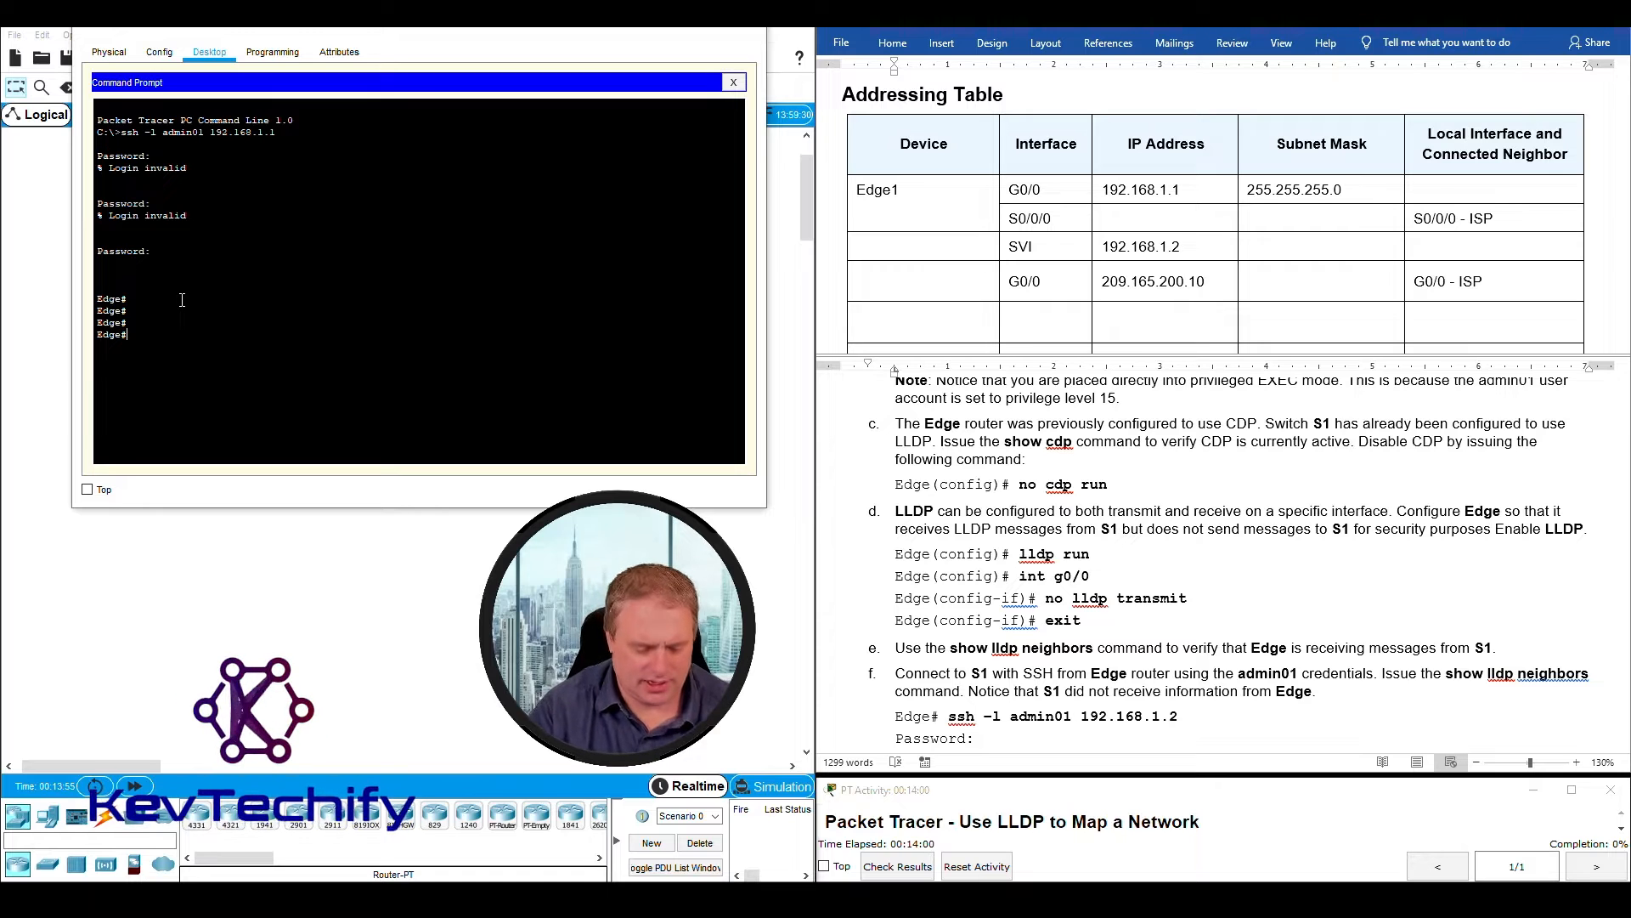
type(" cdp")
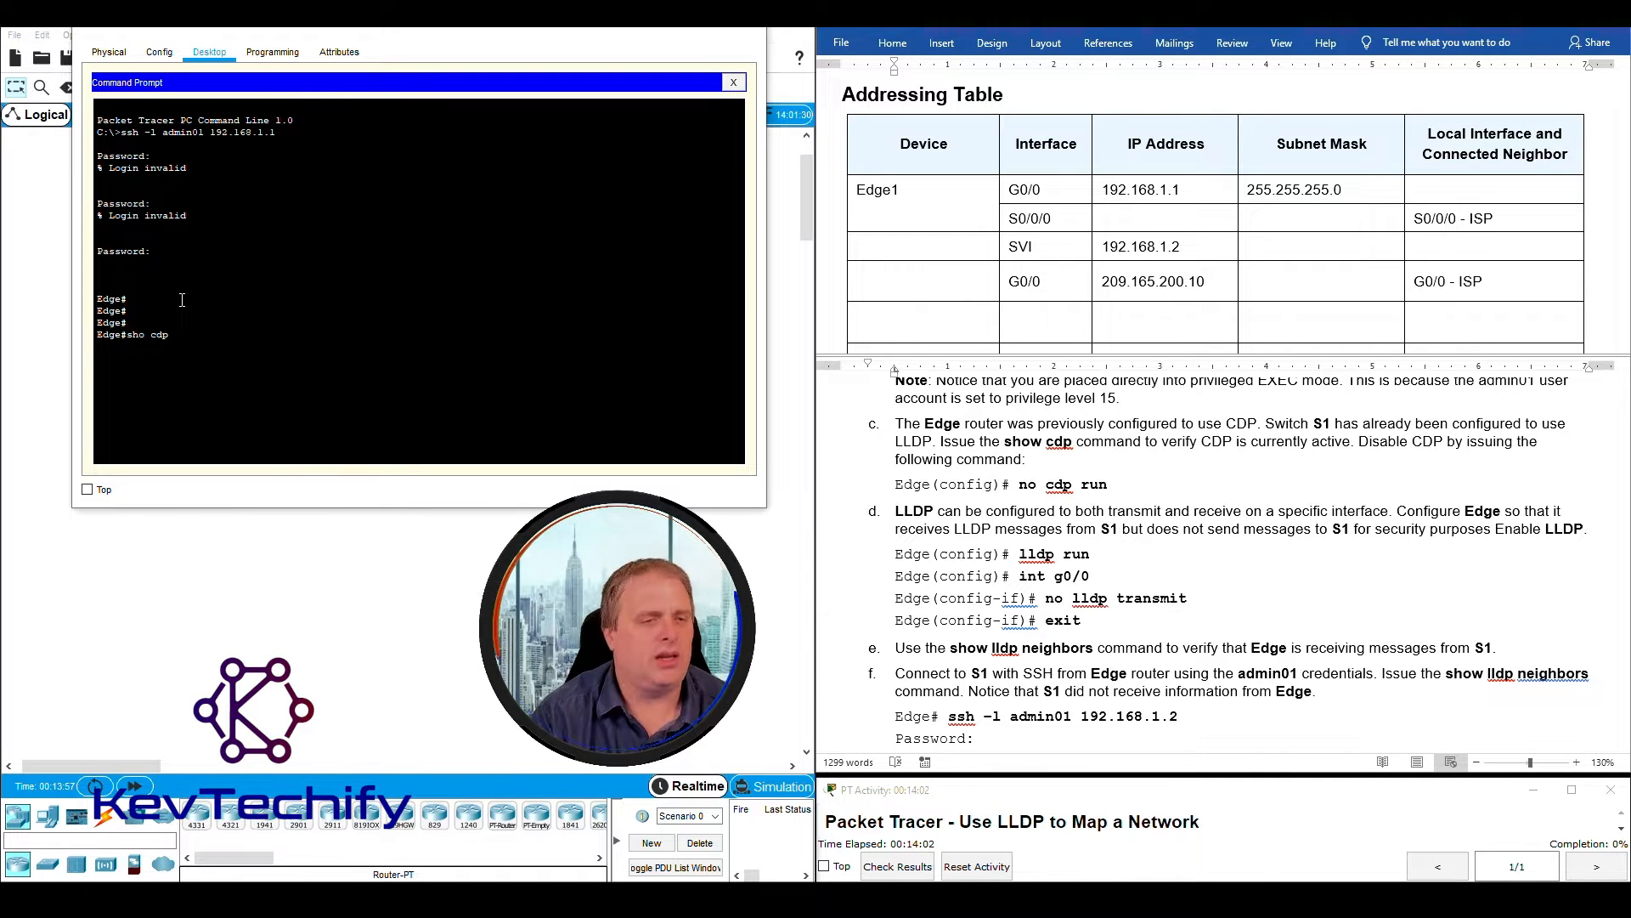
key("Return")
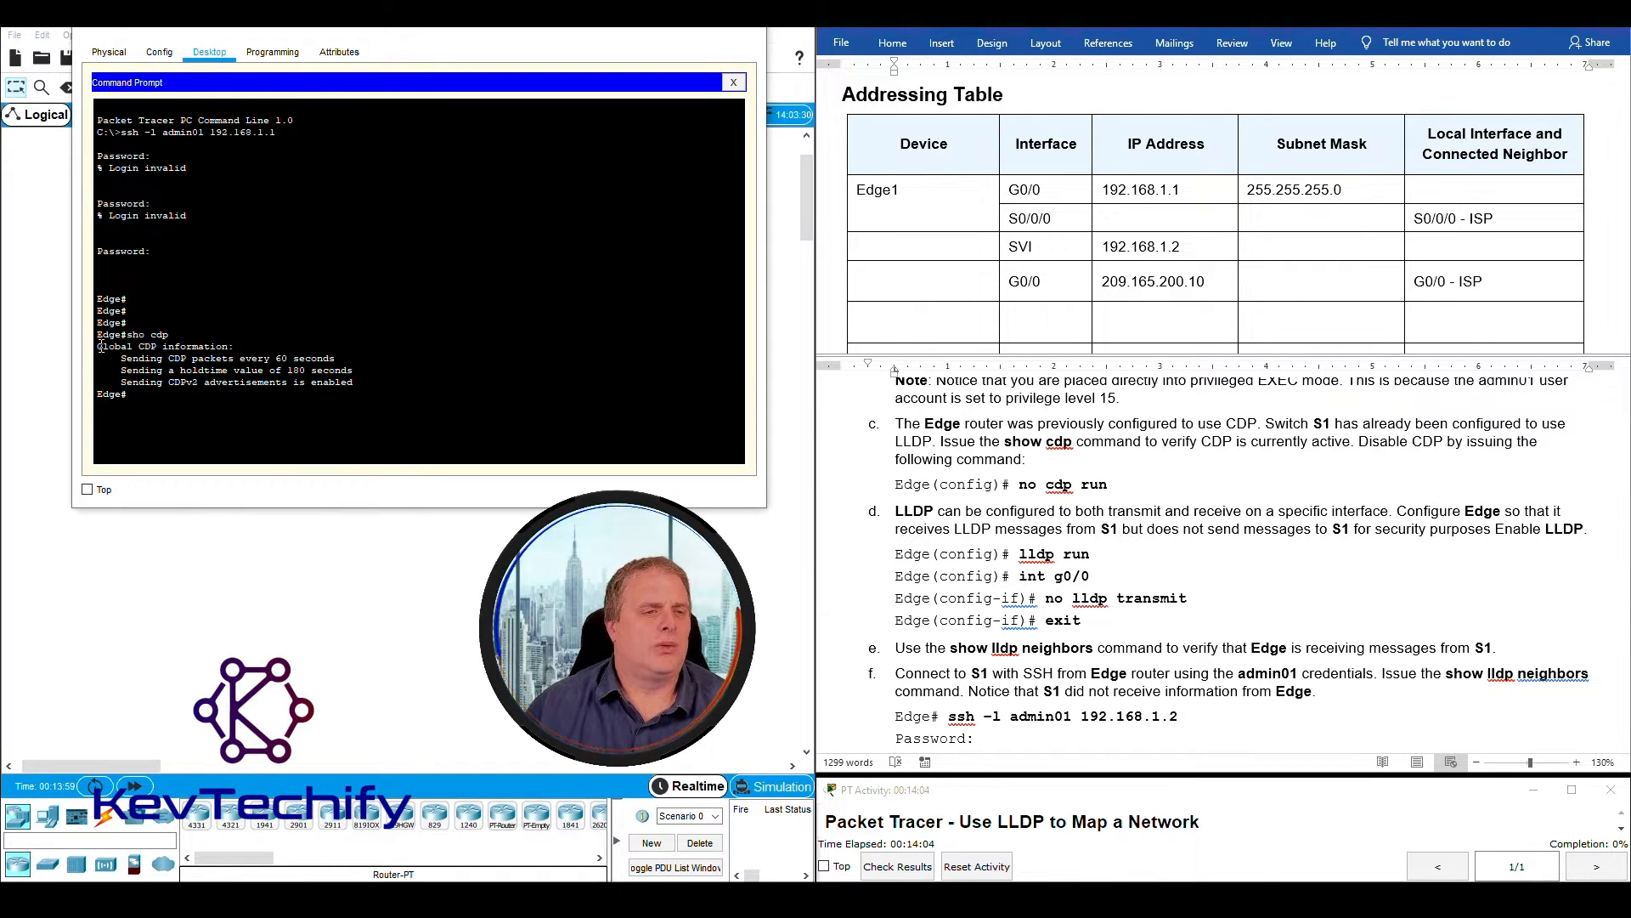
left_click_drag(98, 347, 239, 348)
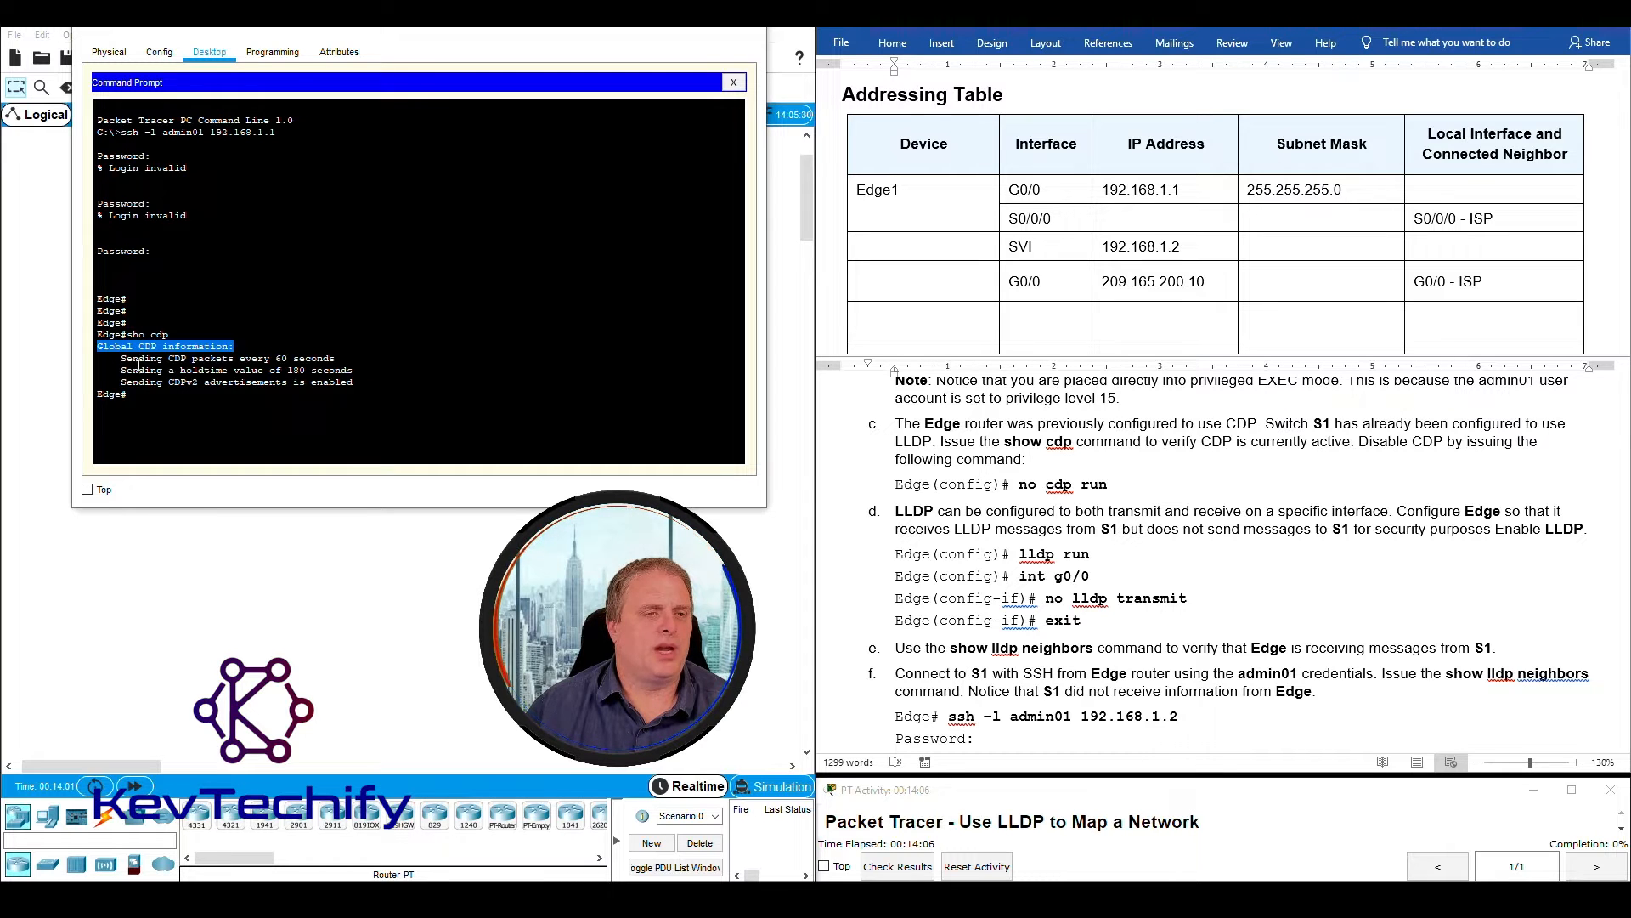
left_click_drag(120, 358, 357, 383)
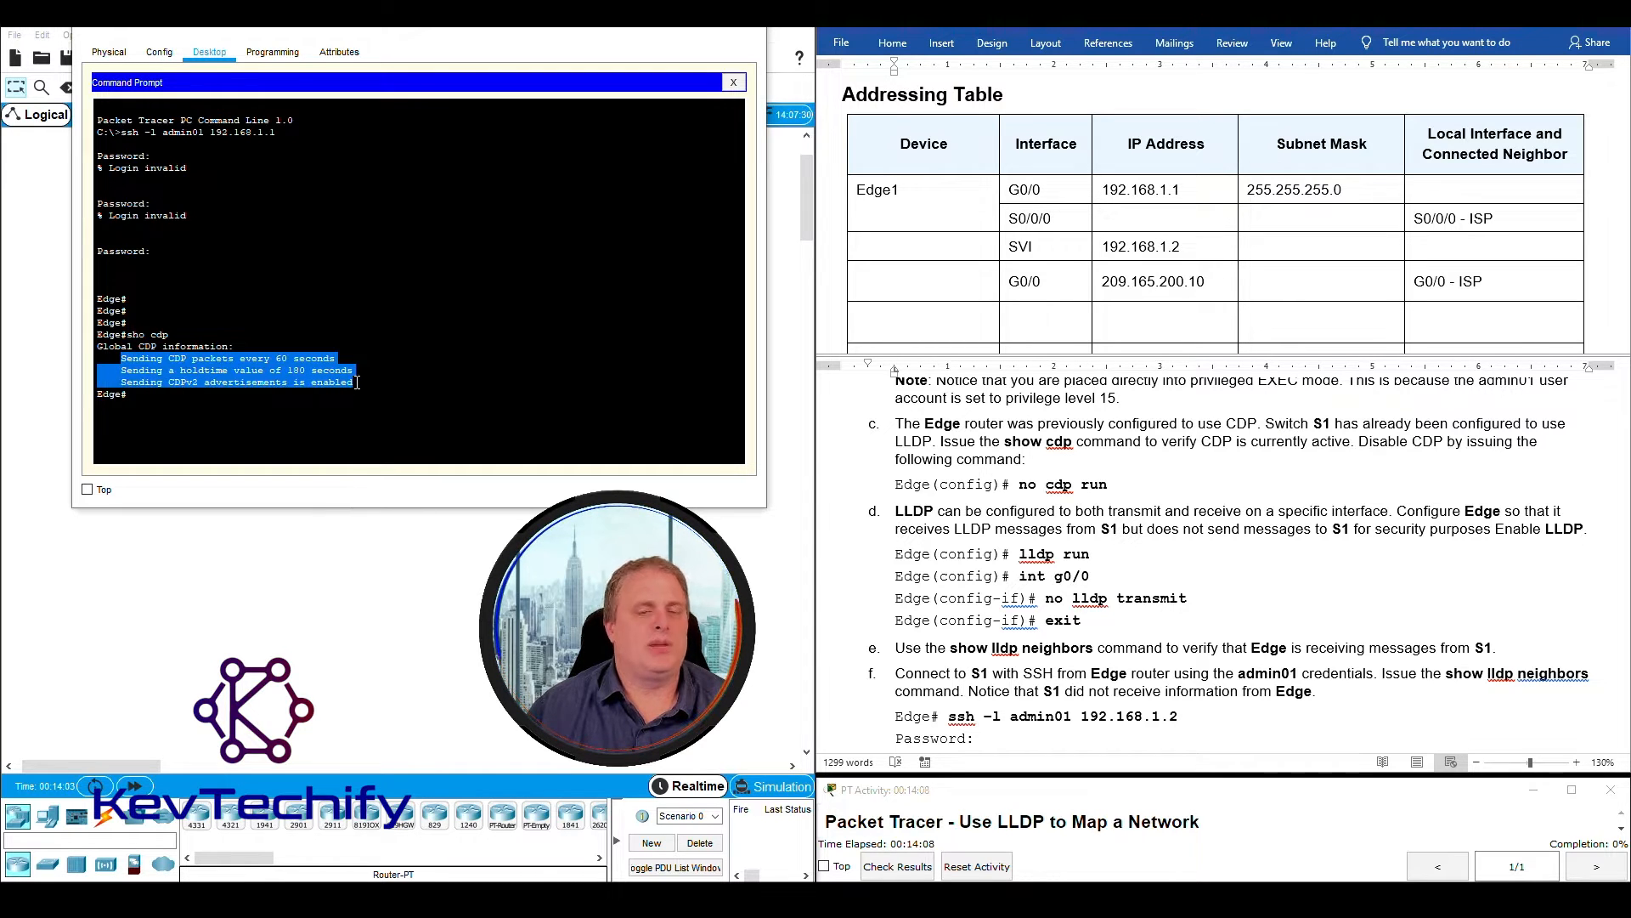
left_click(182, 395)
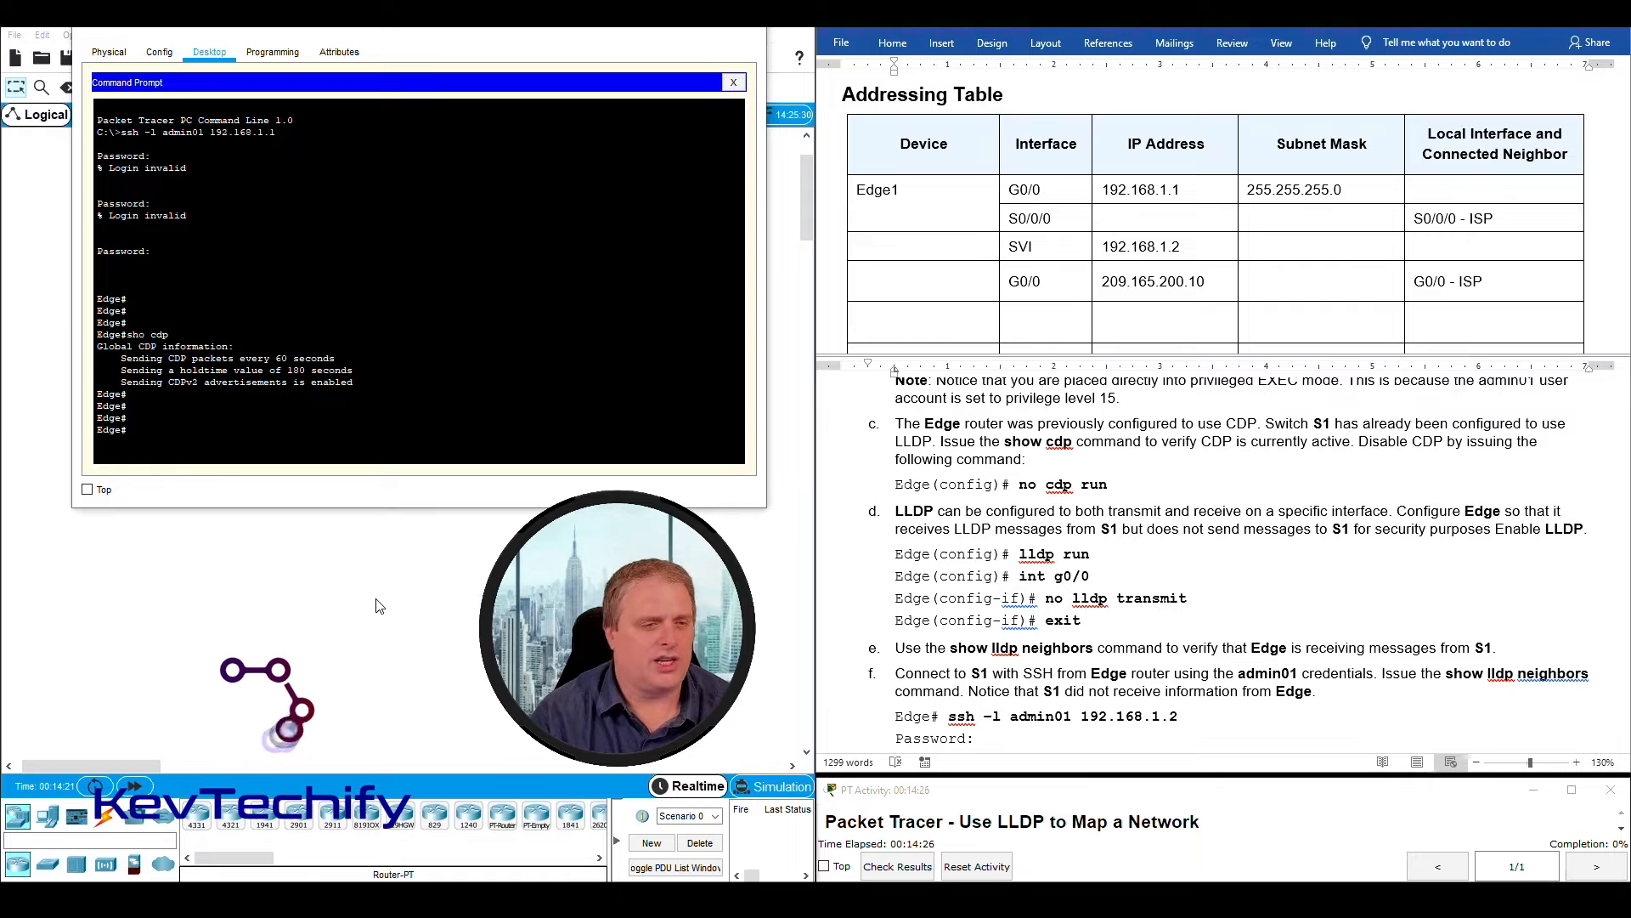
- Disable CDP globally on the Edge router with no cdp run in global configuration mode, and return to privileged EXEC mode
type("conf t")
key("Return")
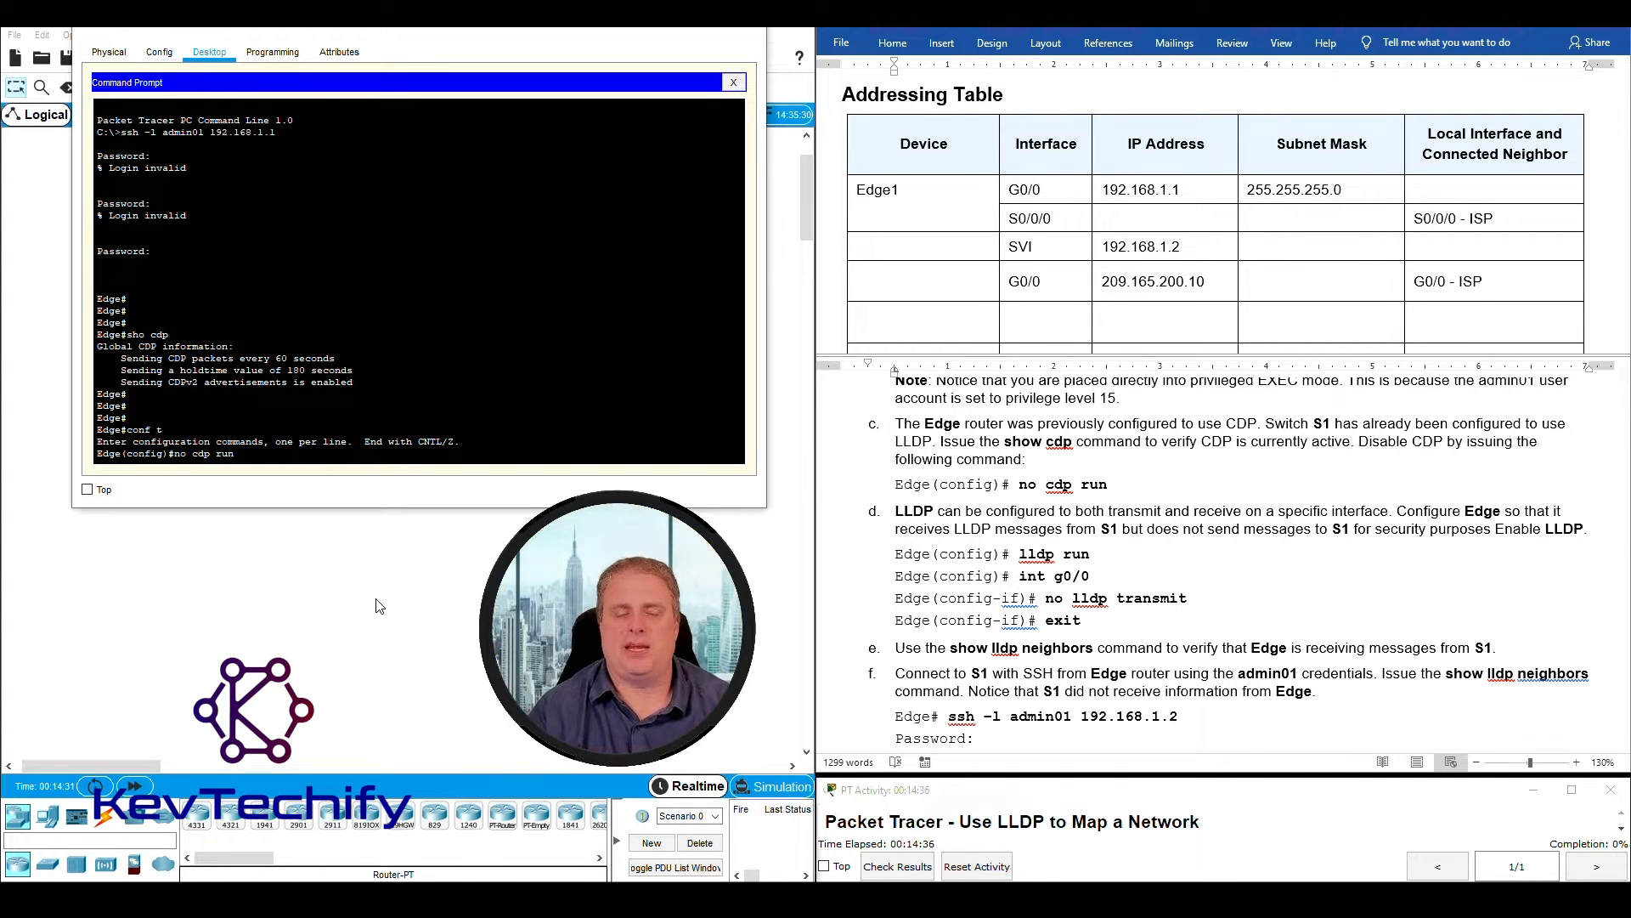
key("Return")
key("Return")
key("Return")
key("Return")
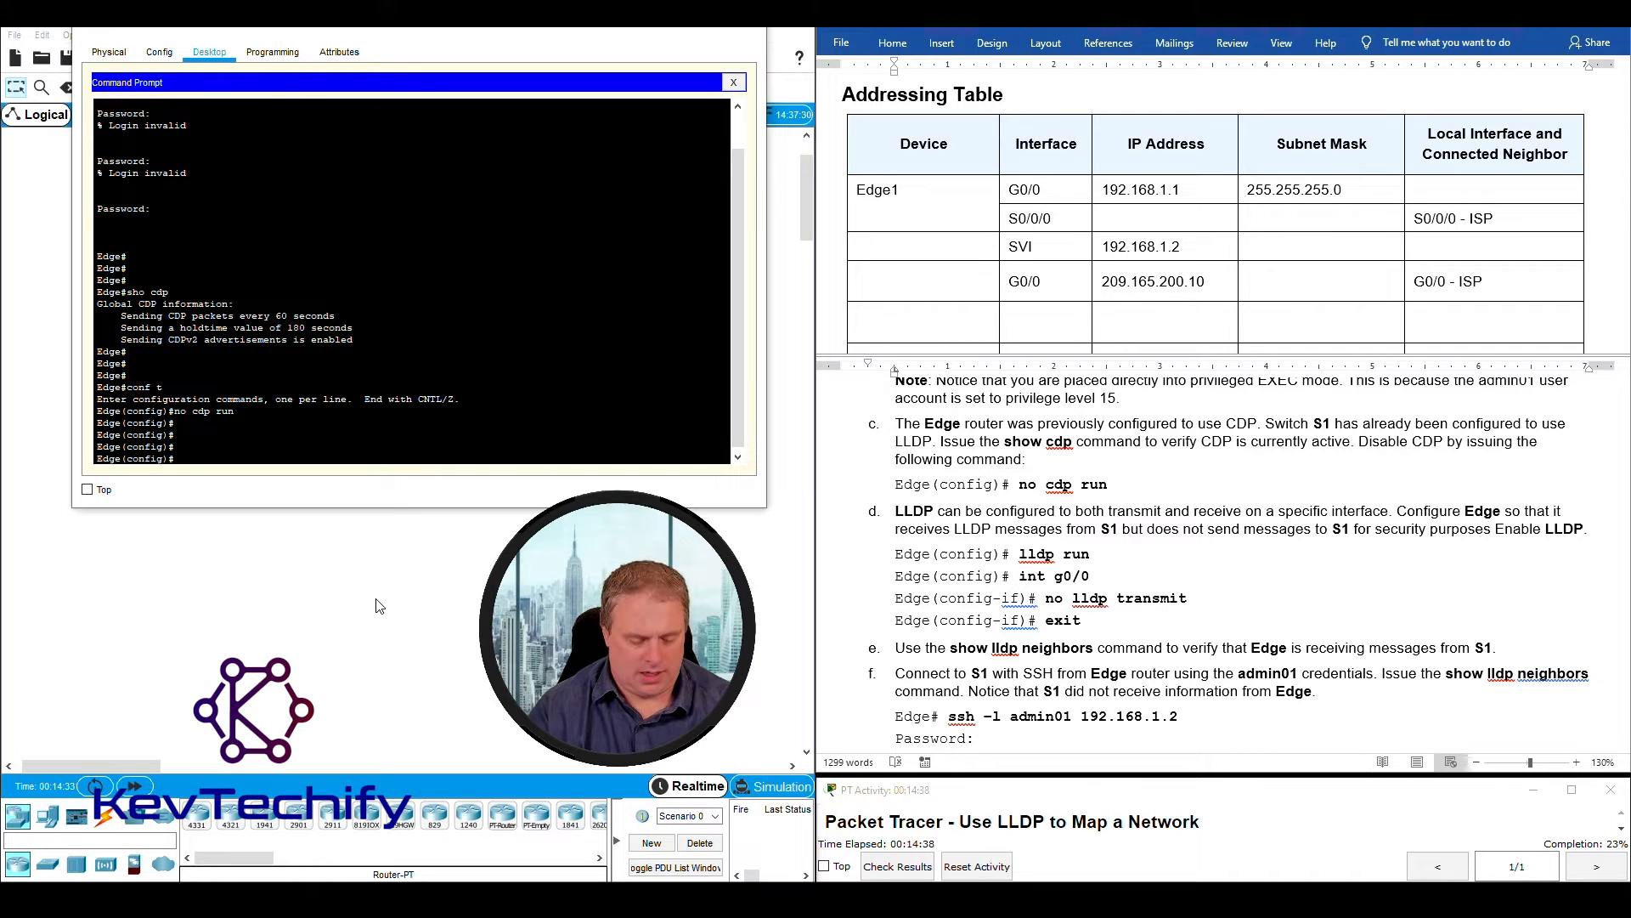
type("exit")
key("Return")
key("Return")
key("Return")
key("Return")
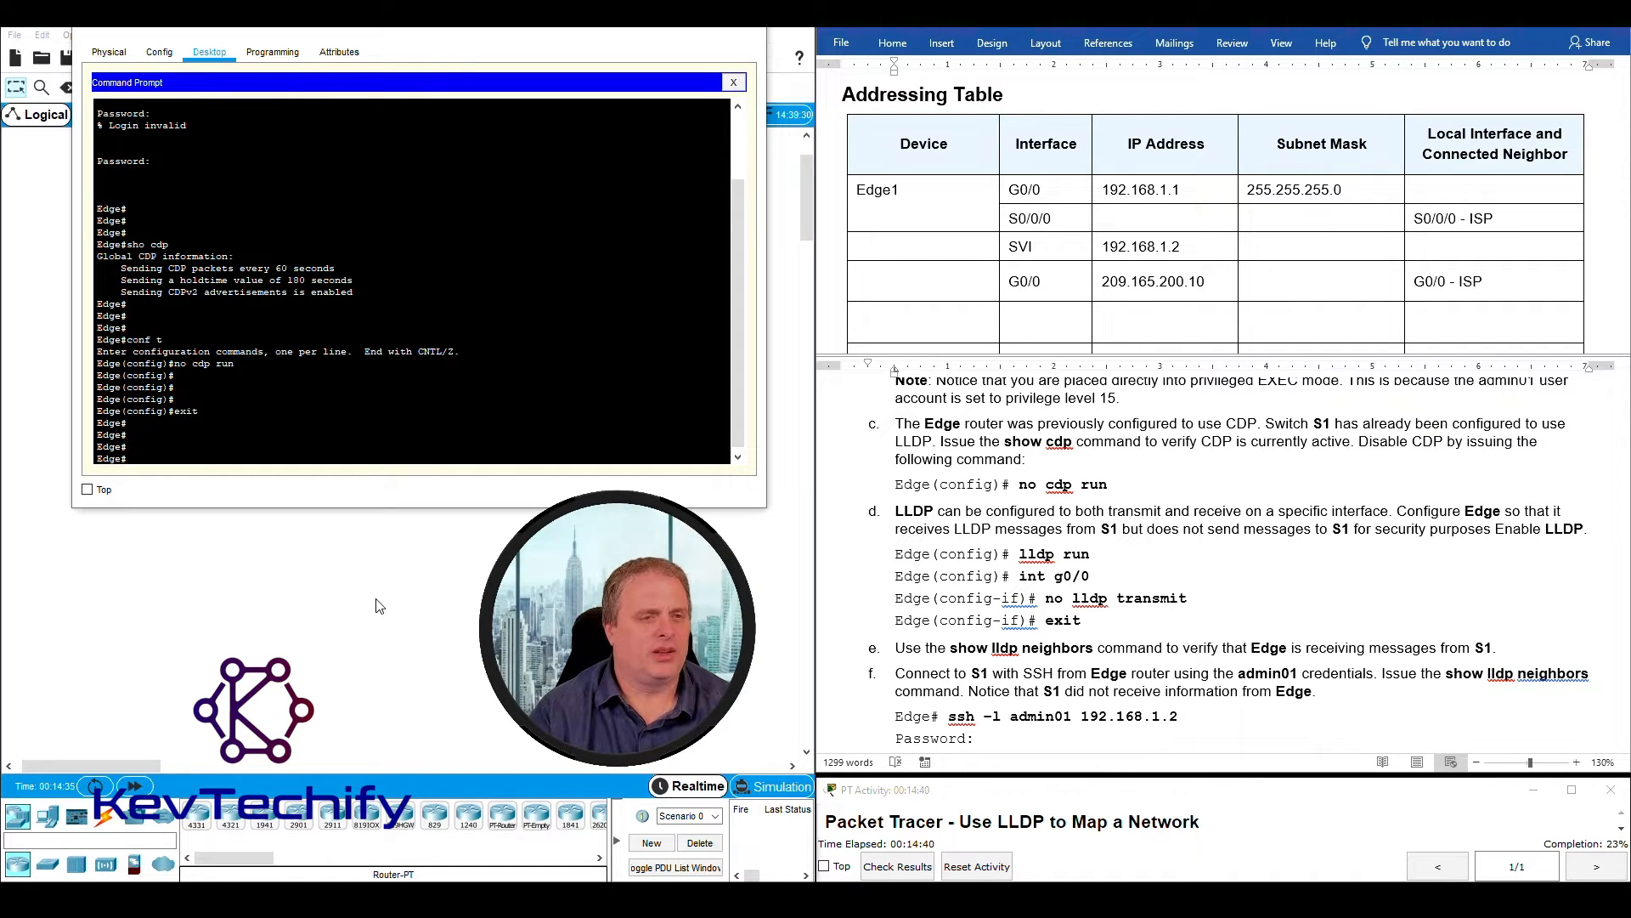
- Run sho cdp again on the Edge router to check the CDP status
type("sho cdp")
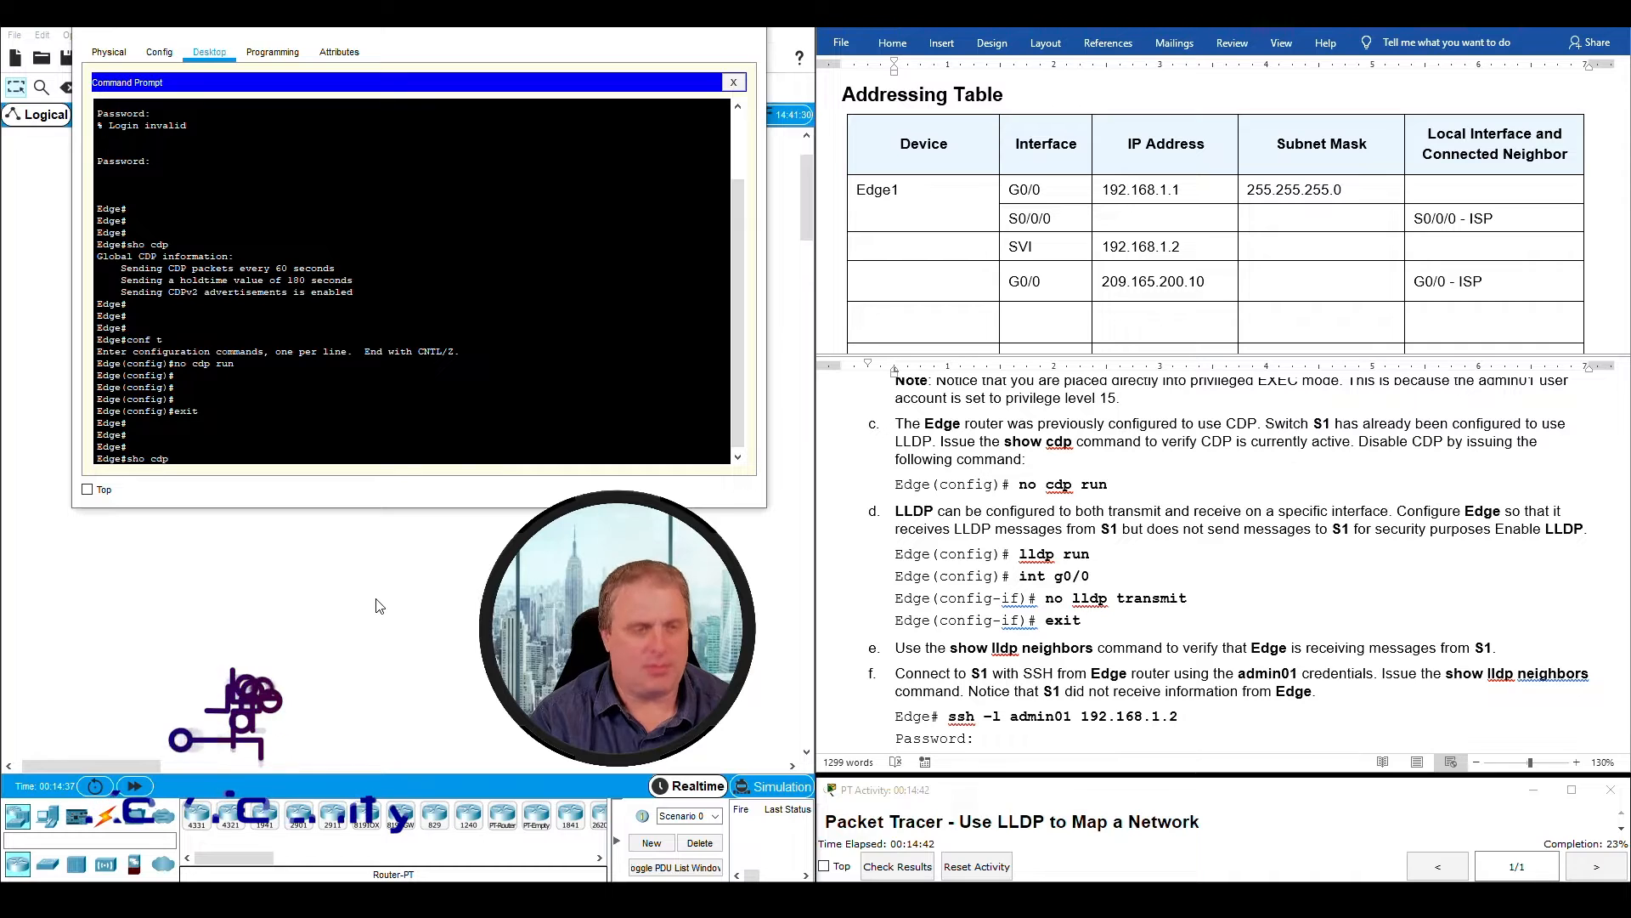
key("Return")
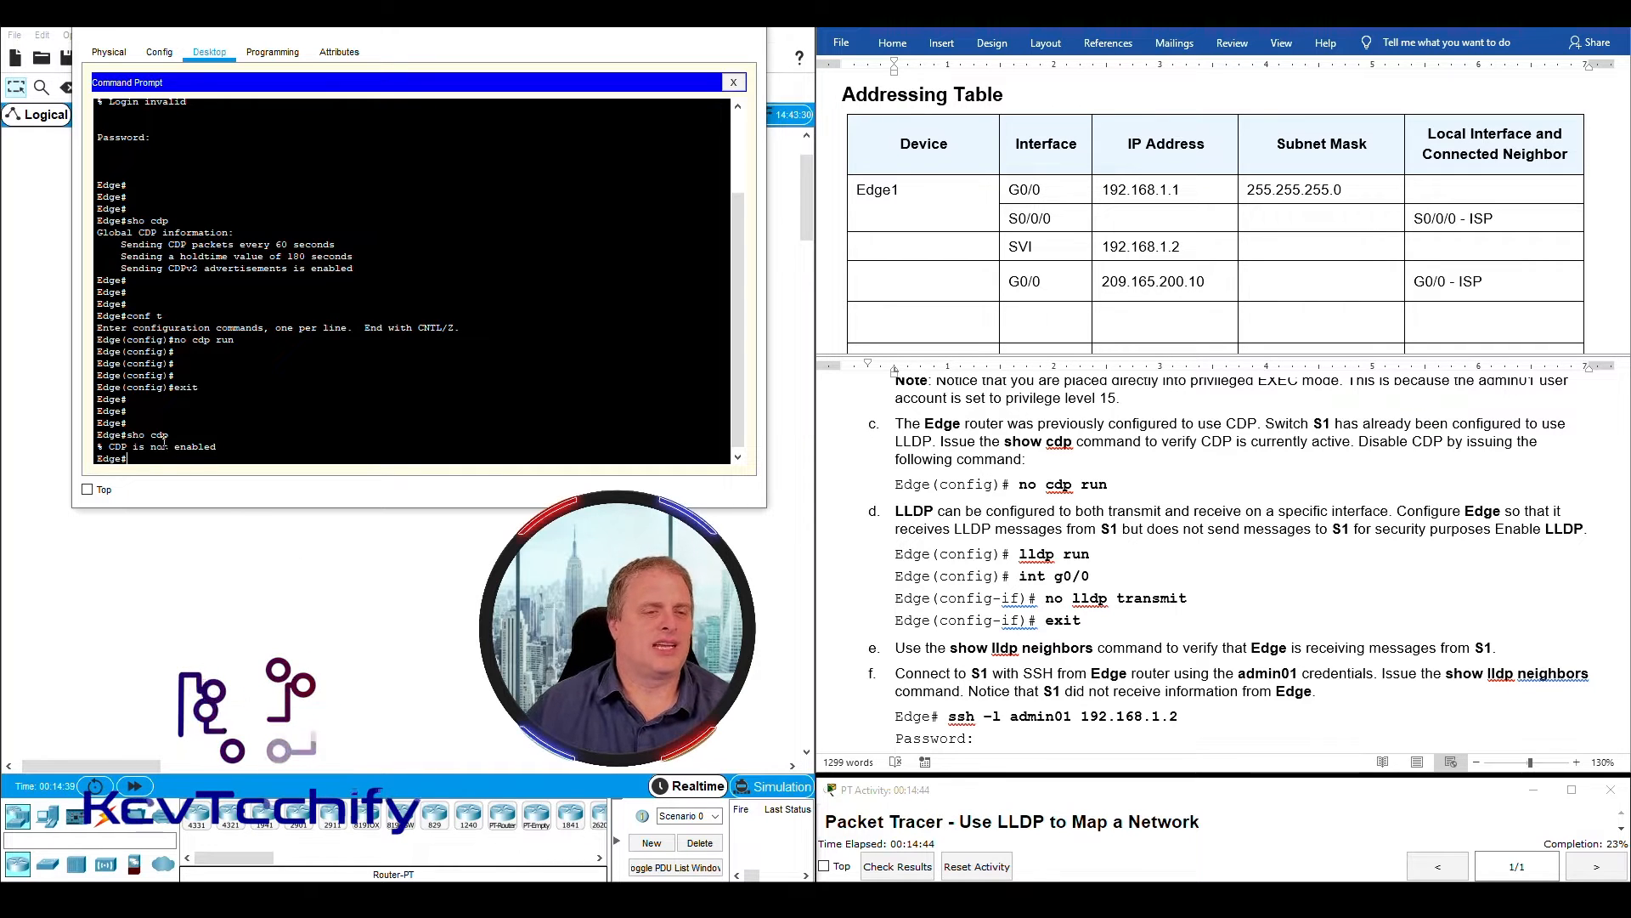
left_click_drag(96, 446, 242, 446)
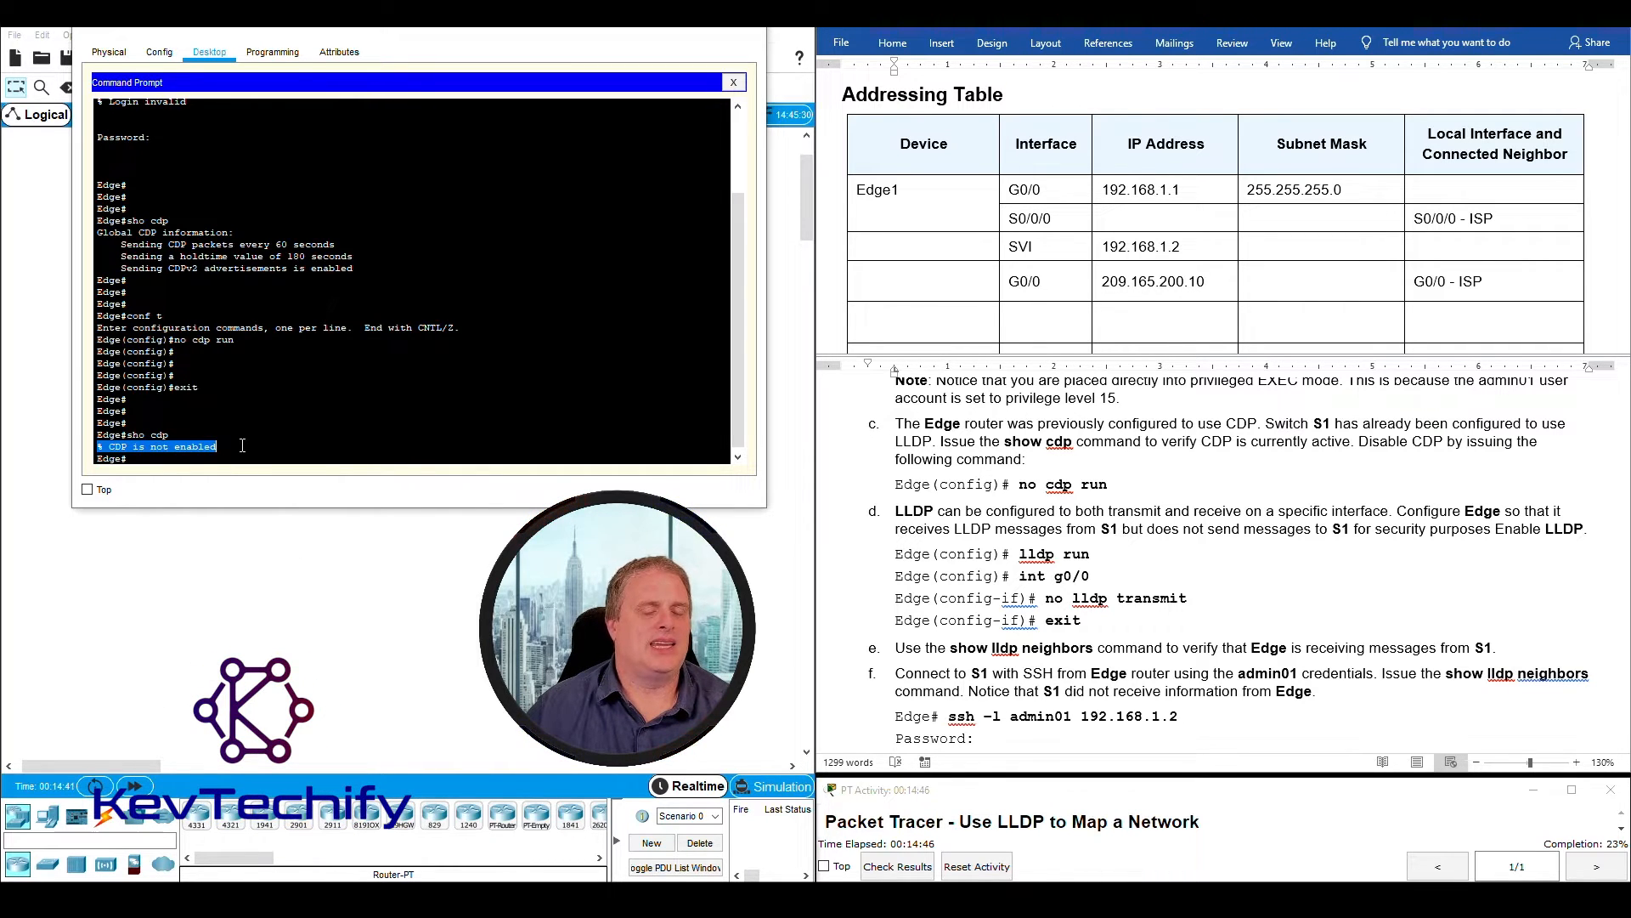
- Read instruction d on enabling LLDP and having Edge receive messages from S1 without sending any
left_click(930, 423)
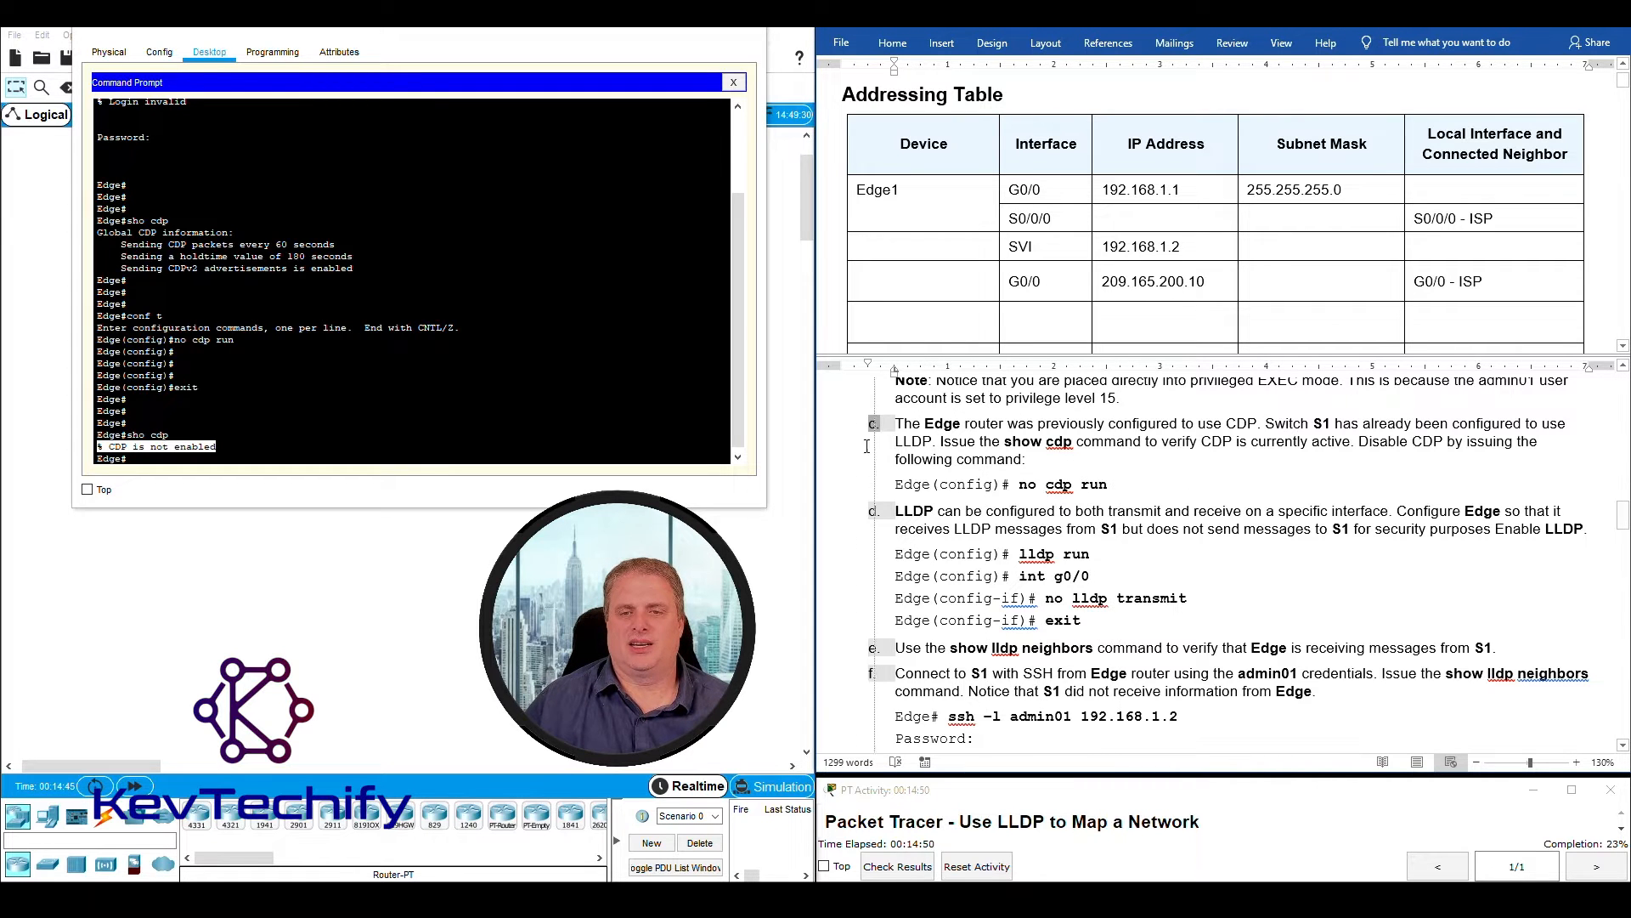
scroll(1054, 473, "up", 2)
scroll(1054, 473, "down", 2)
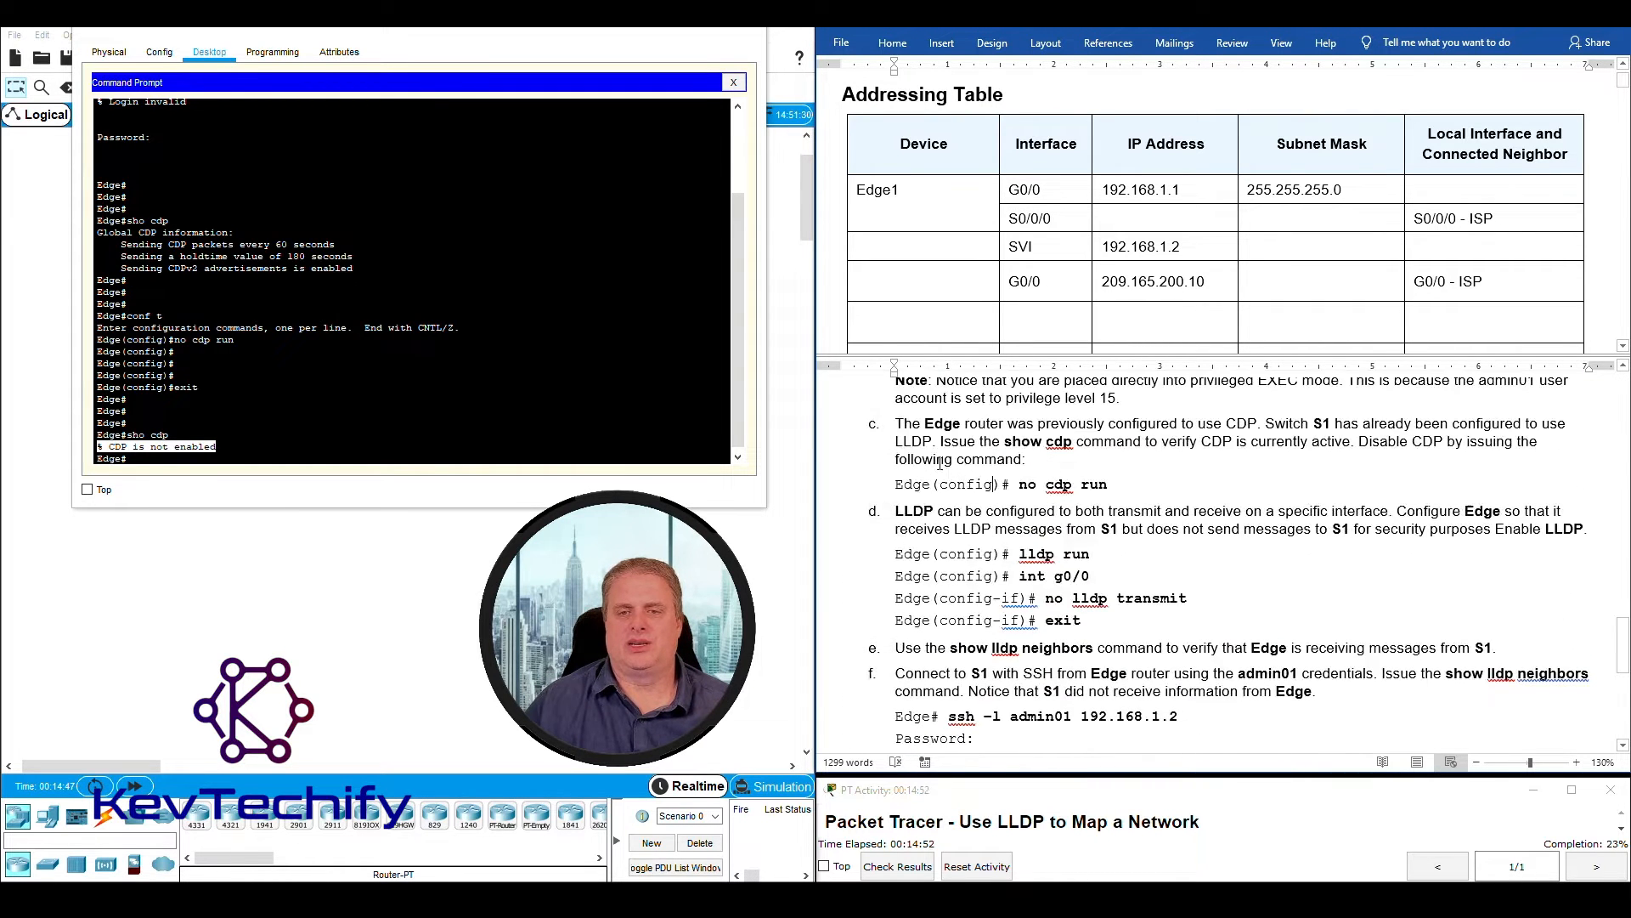
left_click_drag(908, 514, 1582, 528)
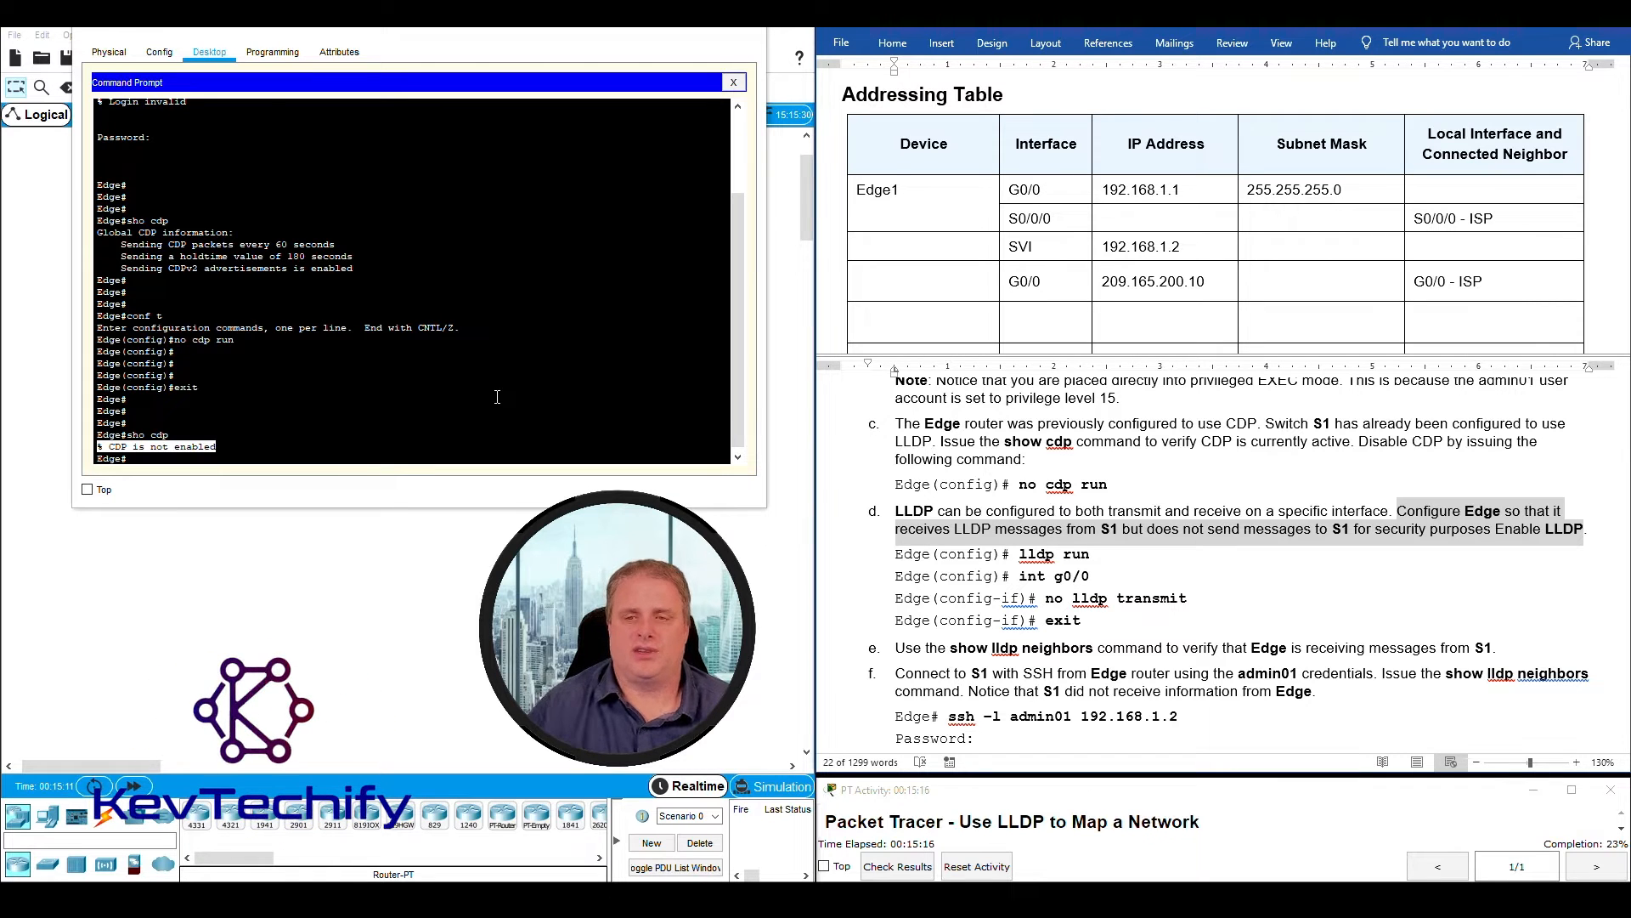
left_click(941, 532)
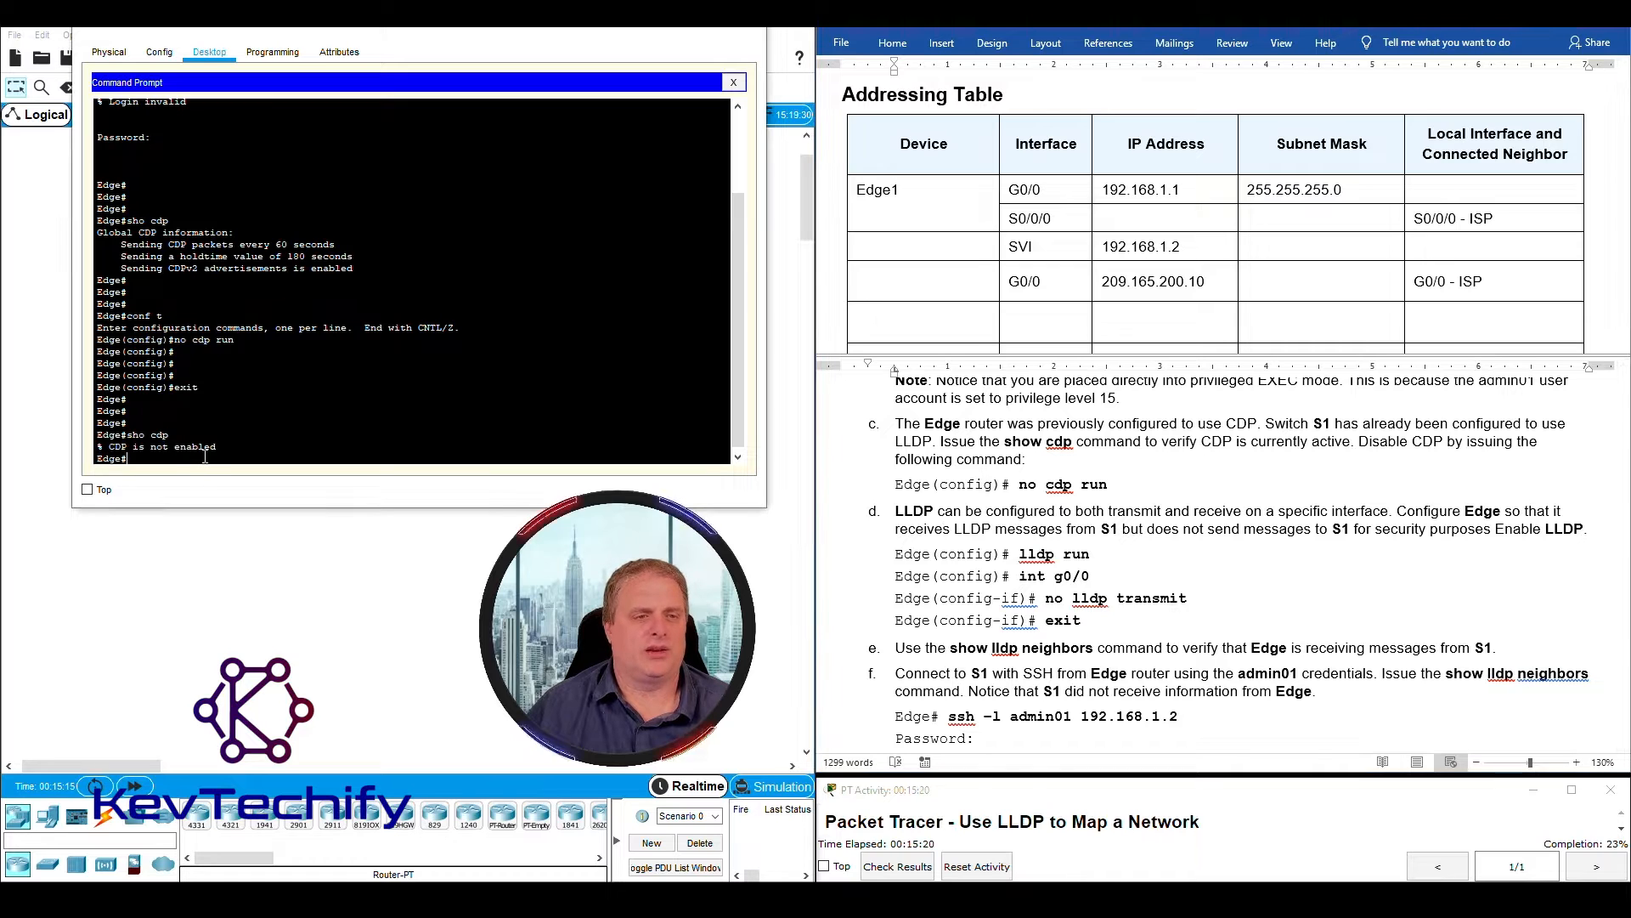
- Try to enable LLDP with lldp run from Edge's privileged EXEC mode, and examine the router's response
key("Return")
key("Return")
key("Return")
key("Return")
key("Return")
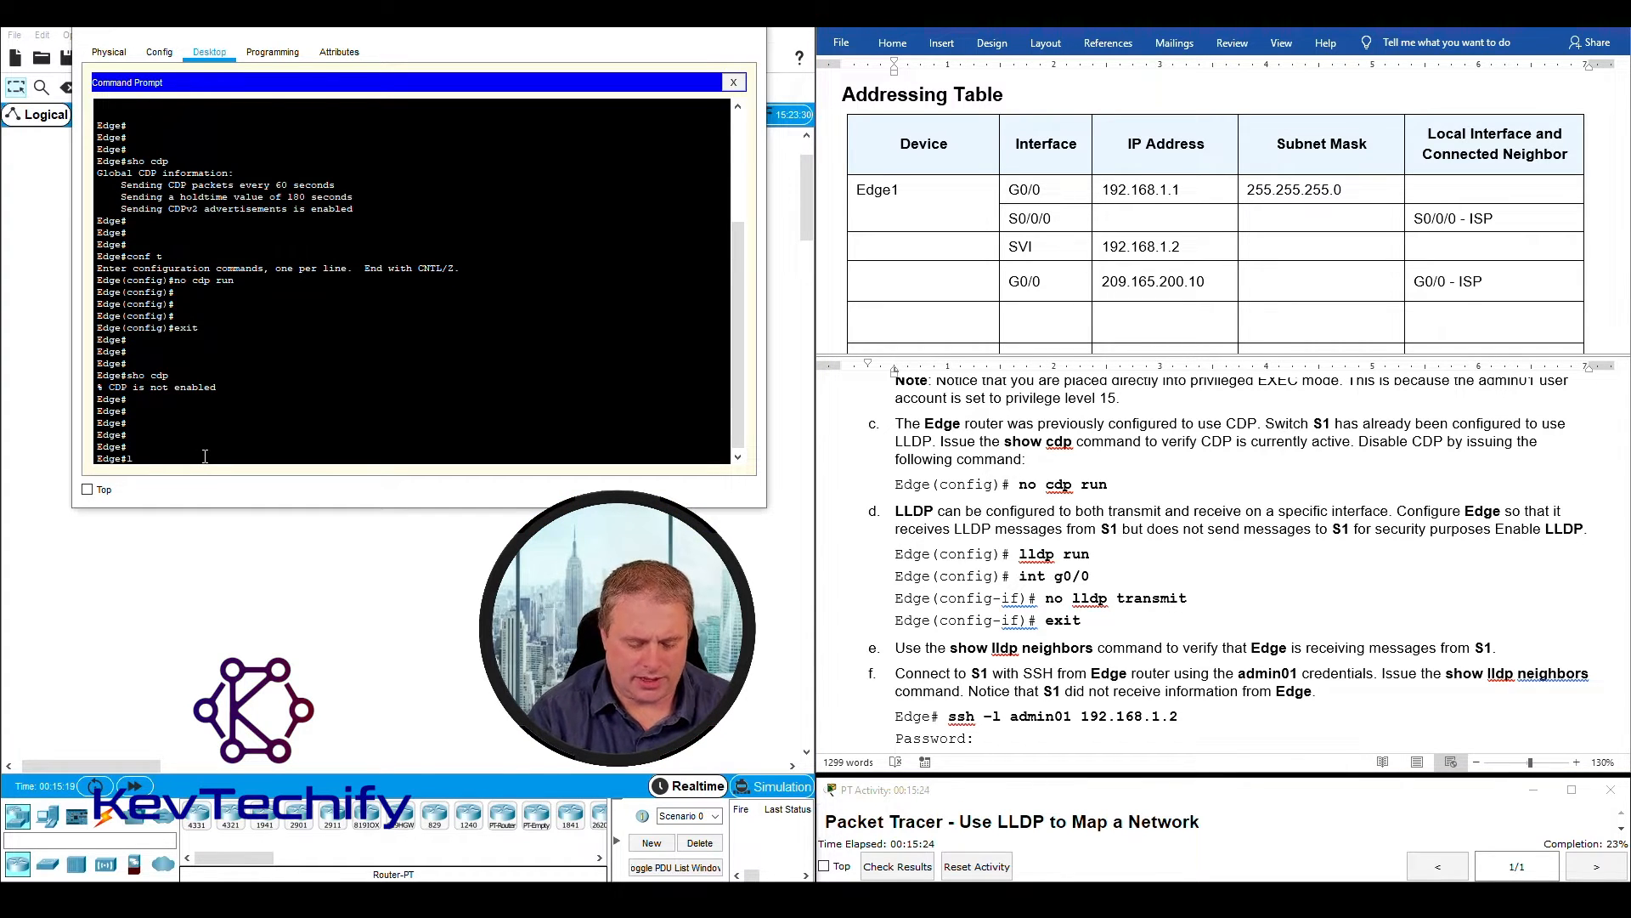
type("lldp run")
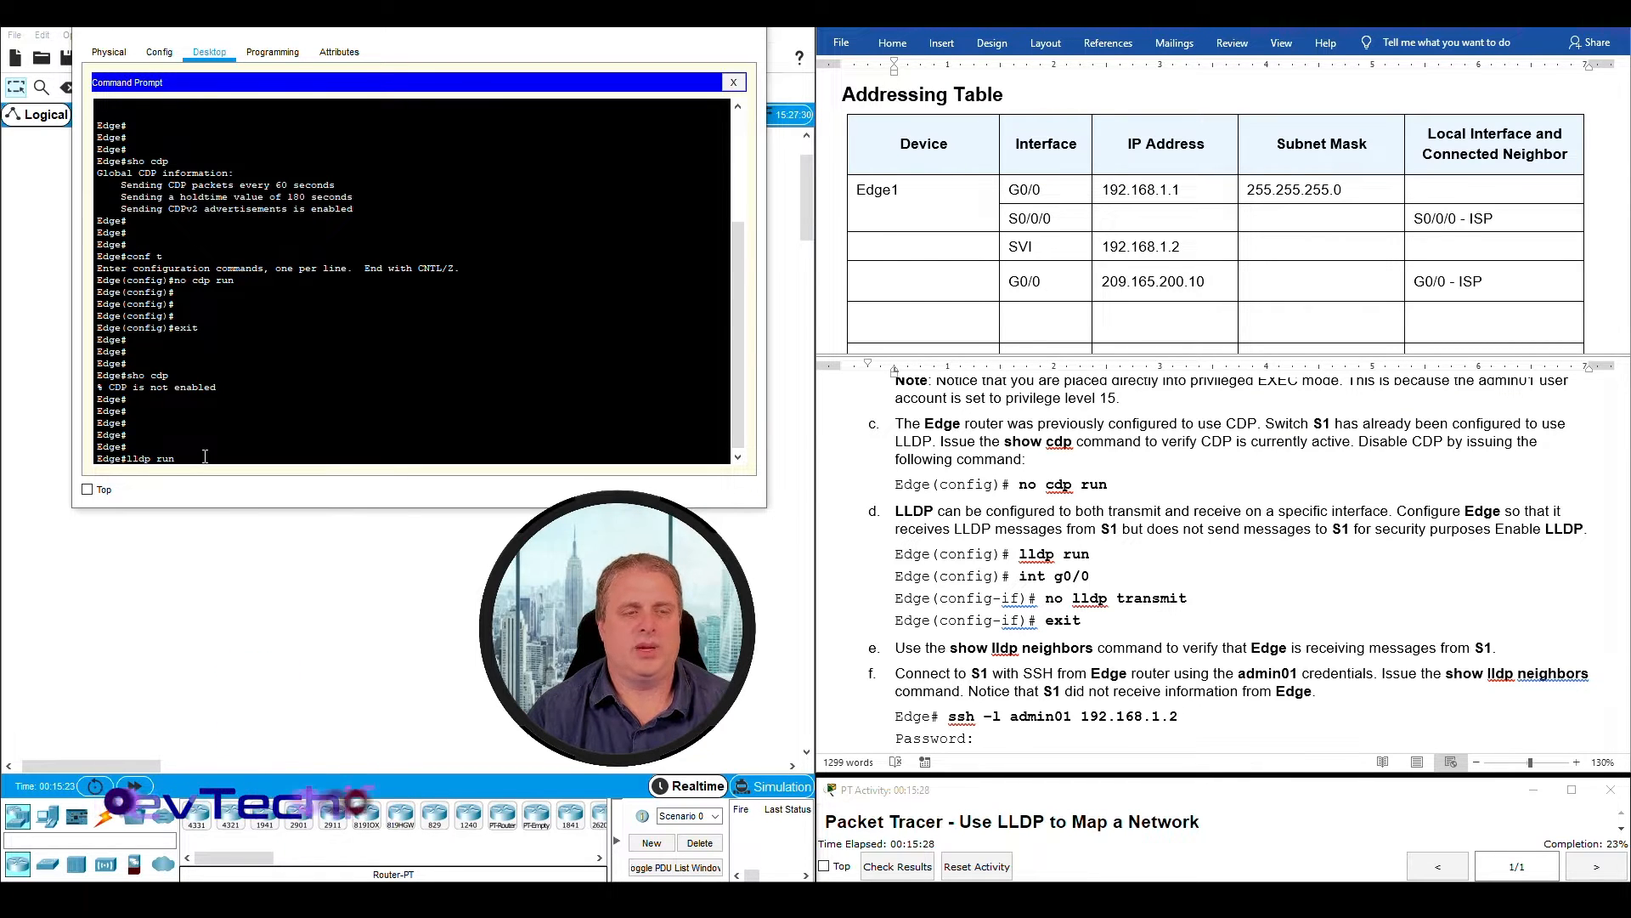
key("Return")
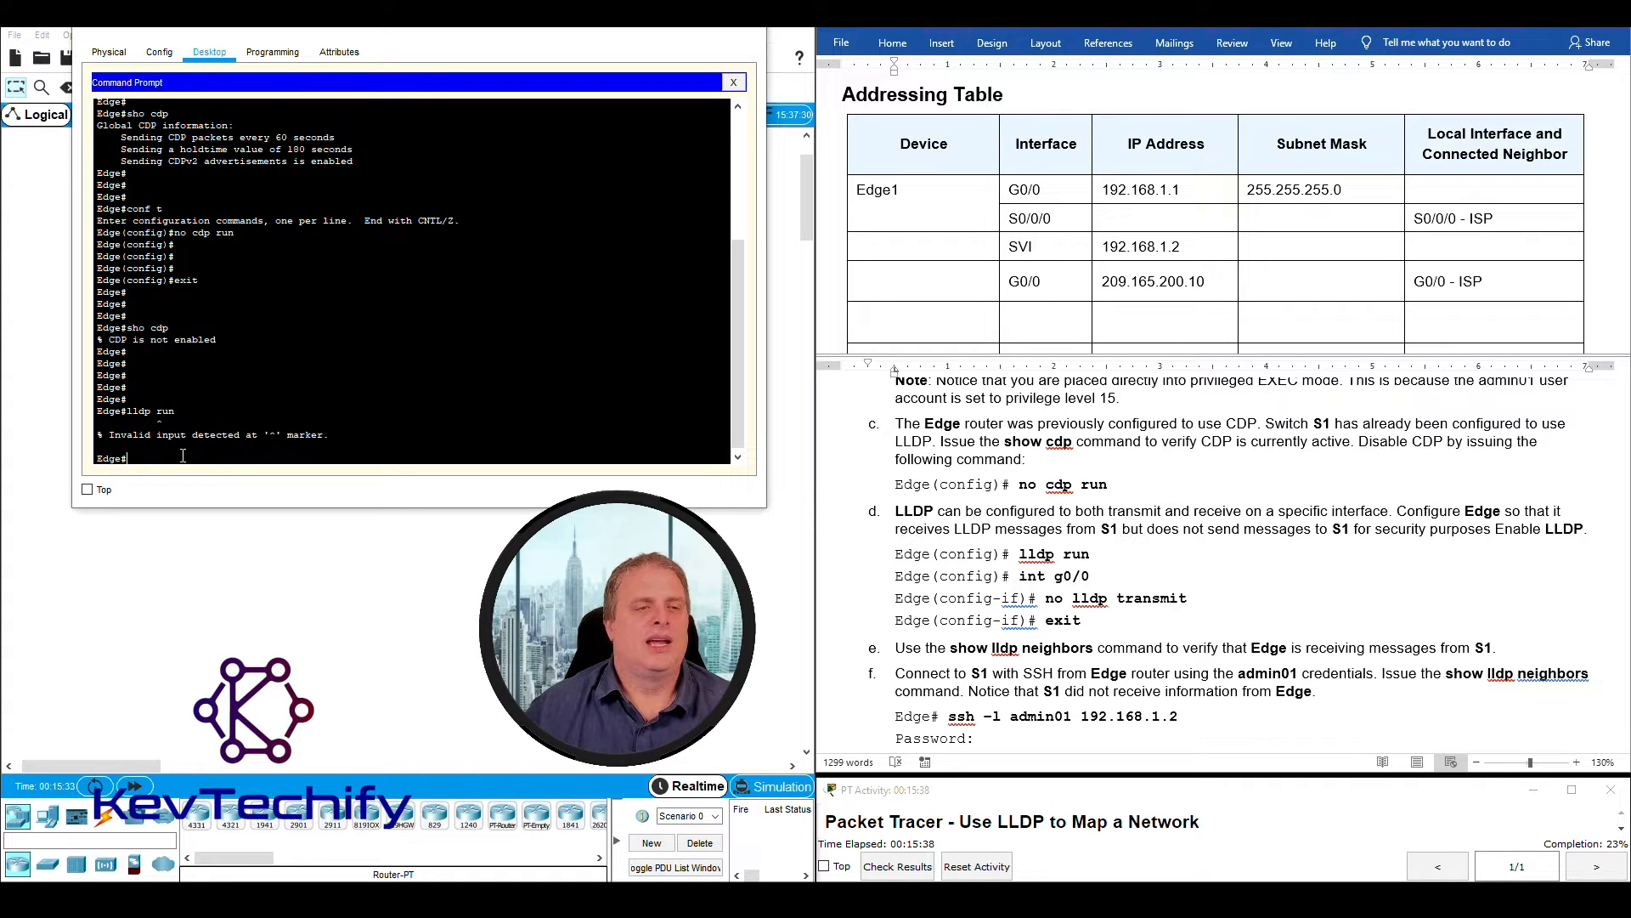
left_click_drag(130, 440, 308, 434)
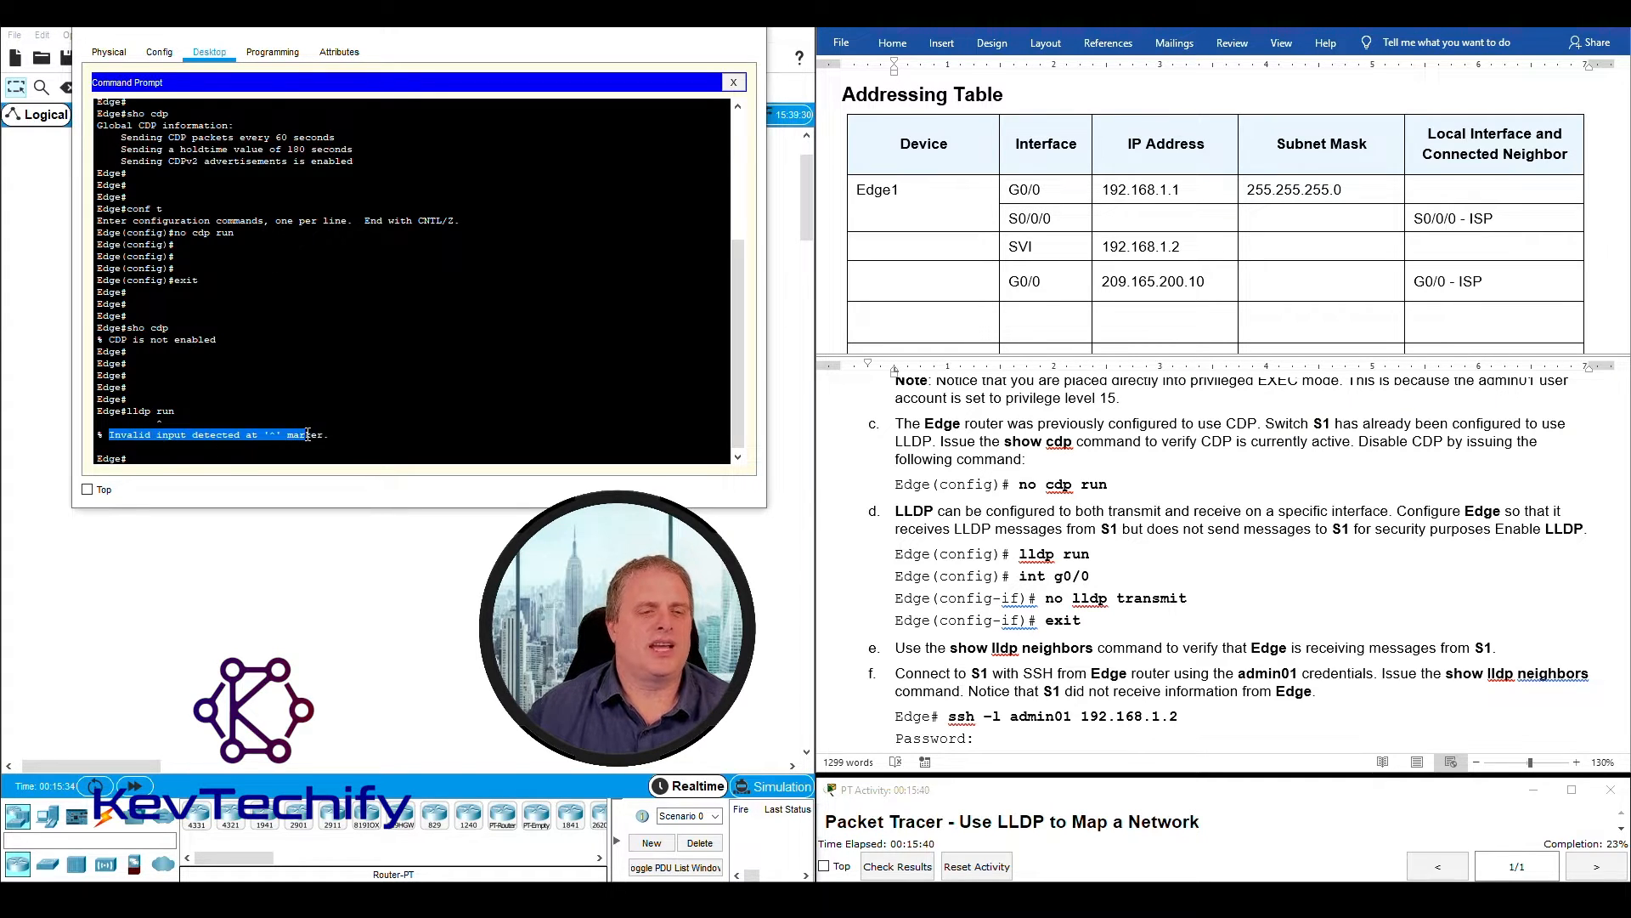
left_click(159, 427)
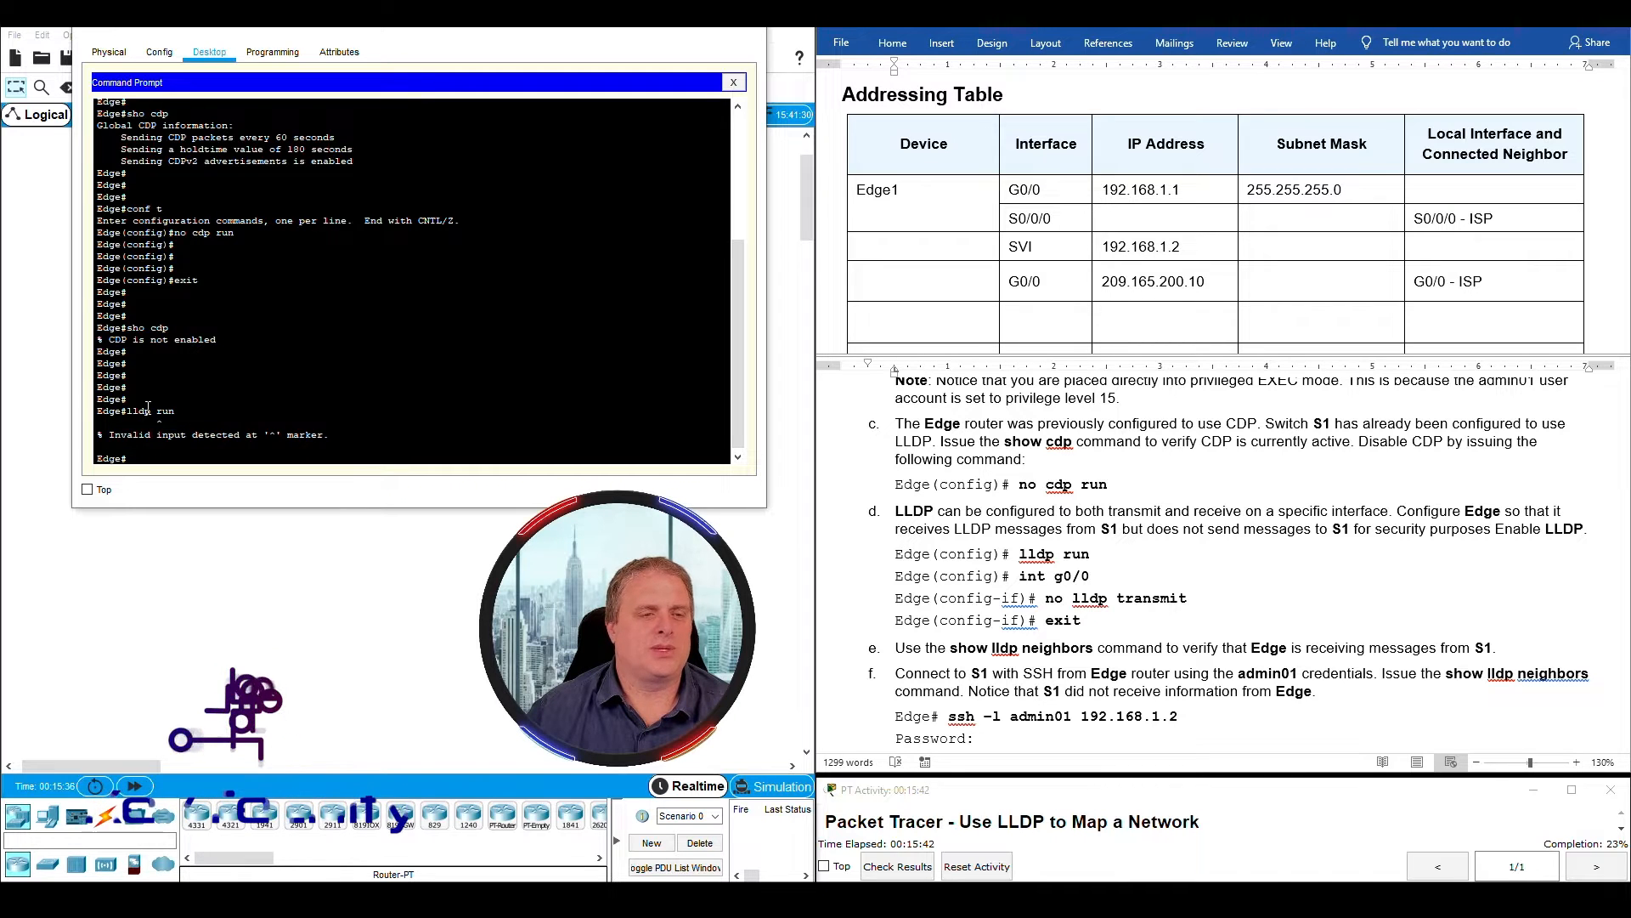
left_click_drag(158, 426, 164, 426)
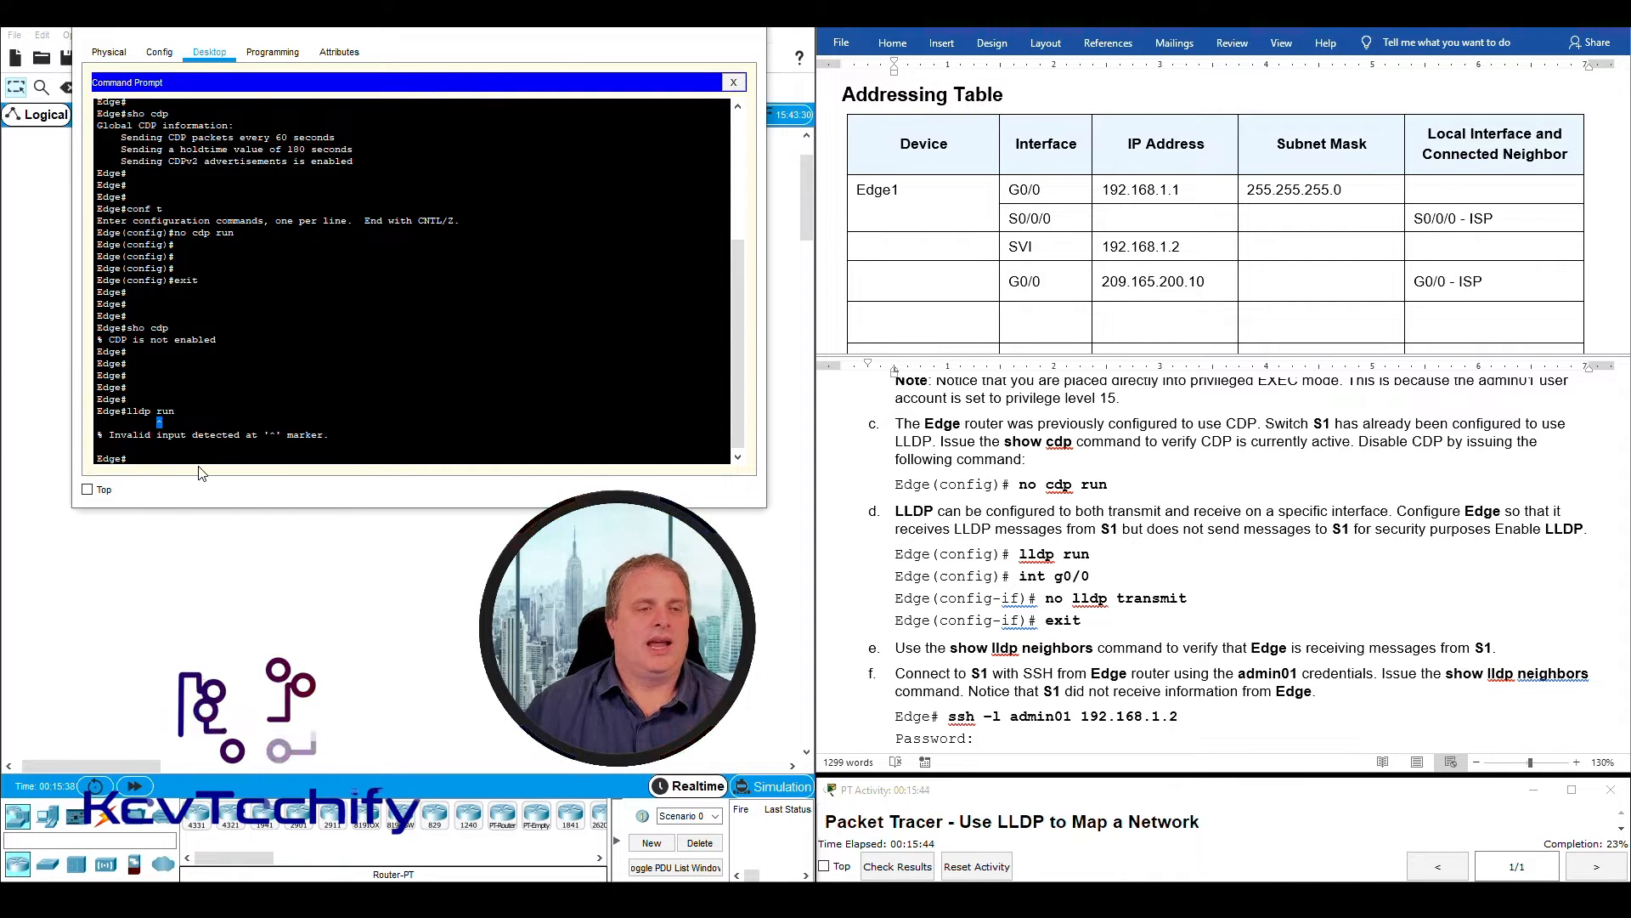
left_click(129, 412)
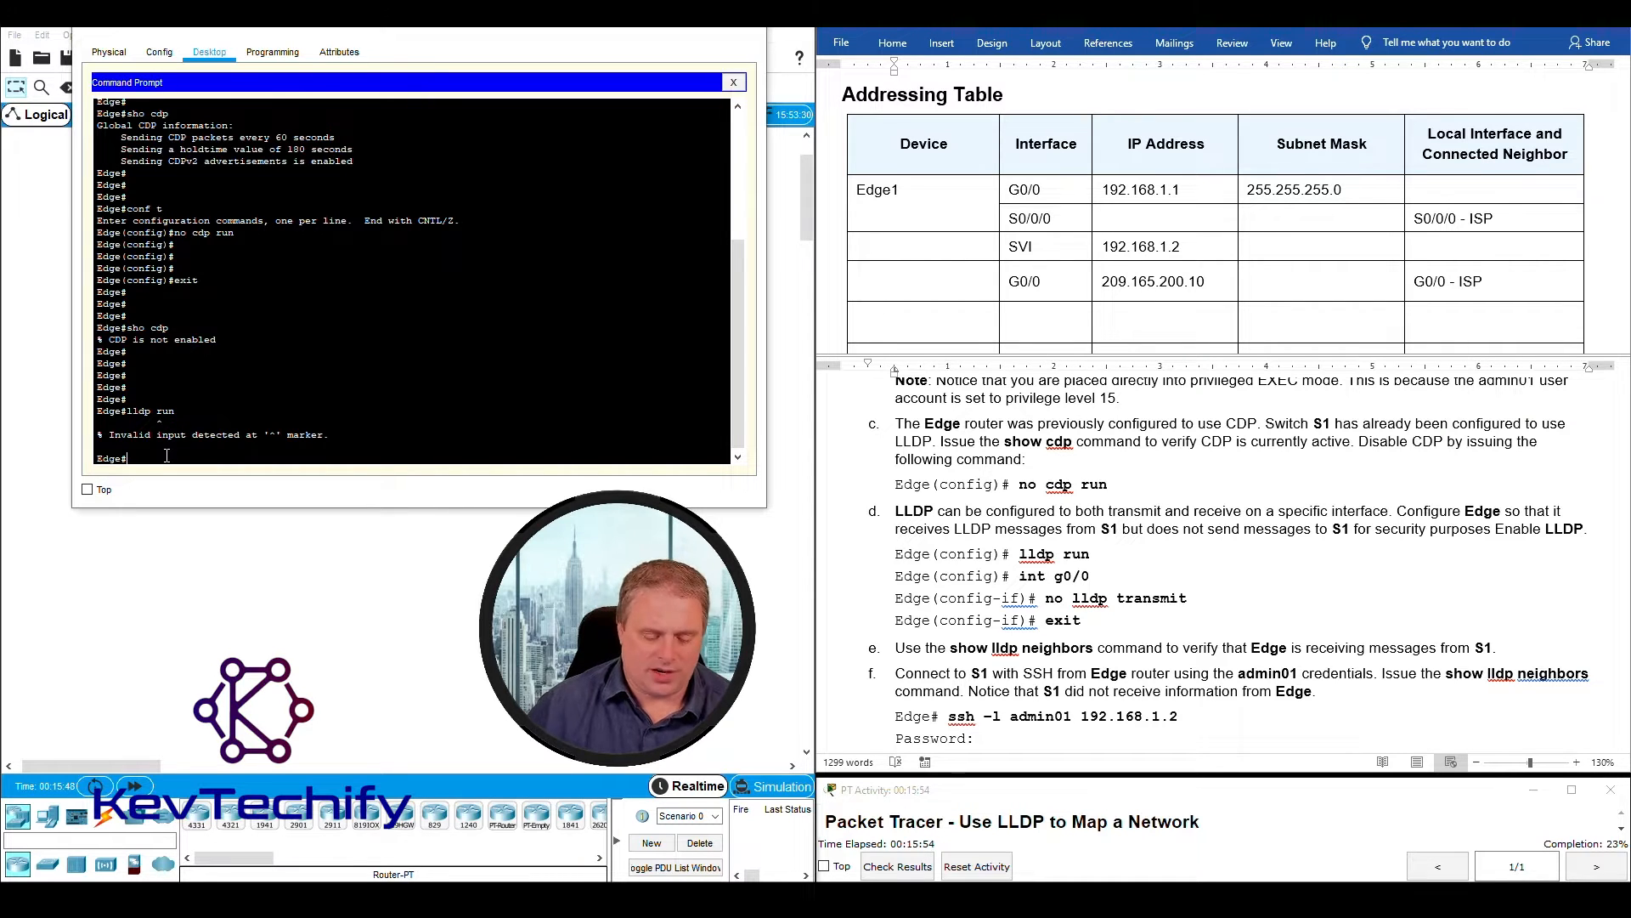
- Enable LLDP globally on the Edge router with lldp run in global configuration mode, and return to privileged EXEC mode
type("nf t")
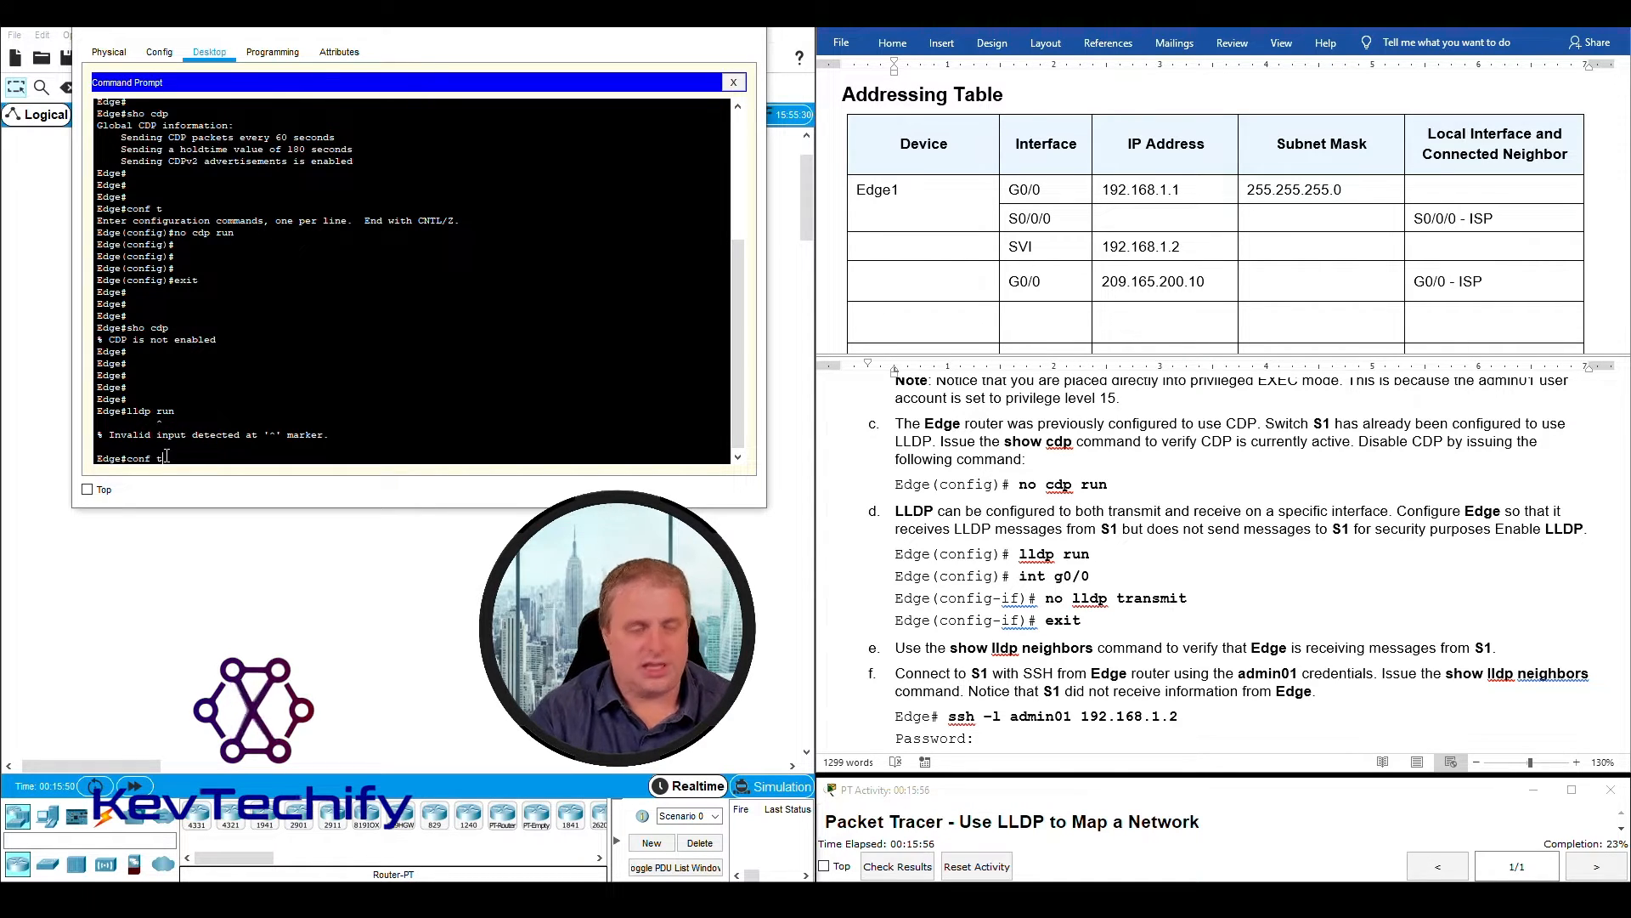
key("Return")
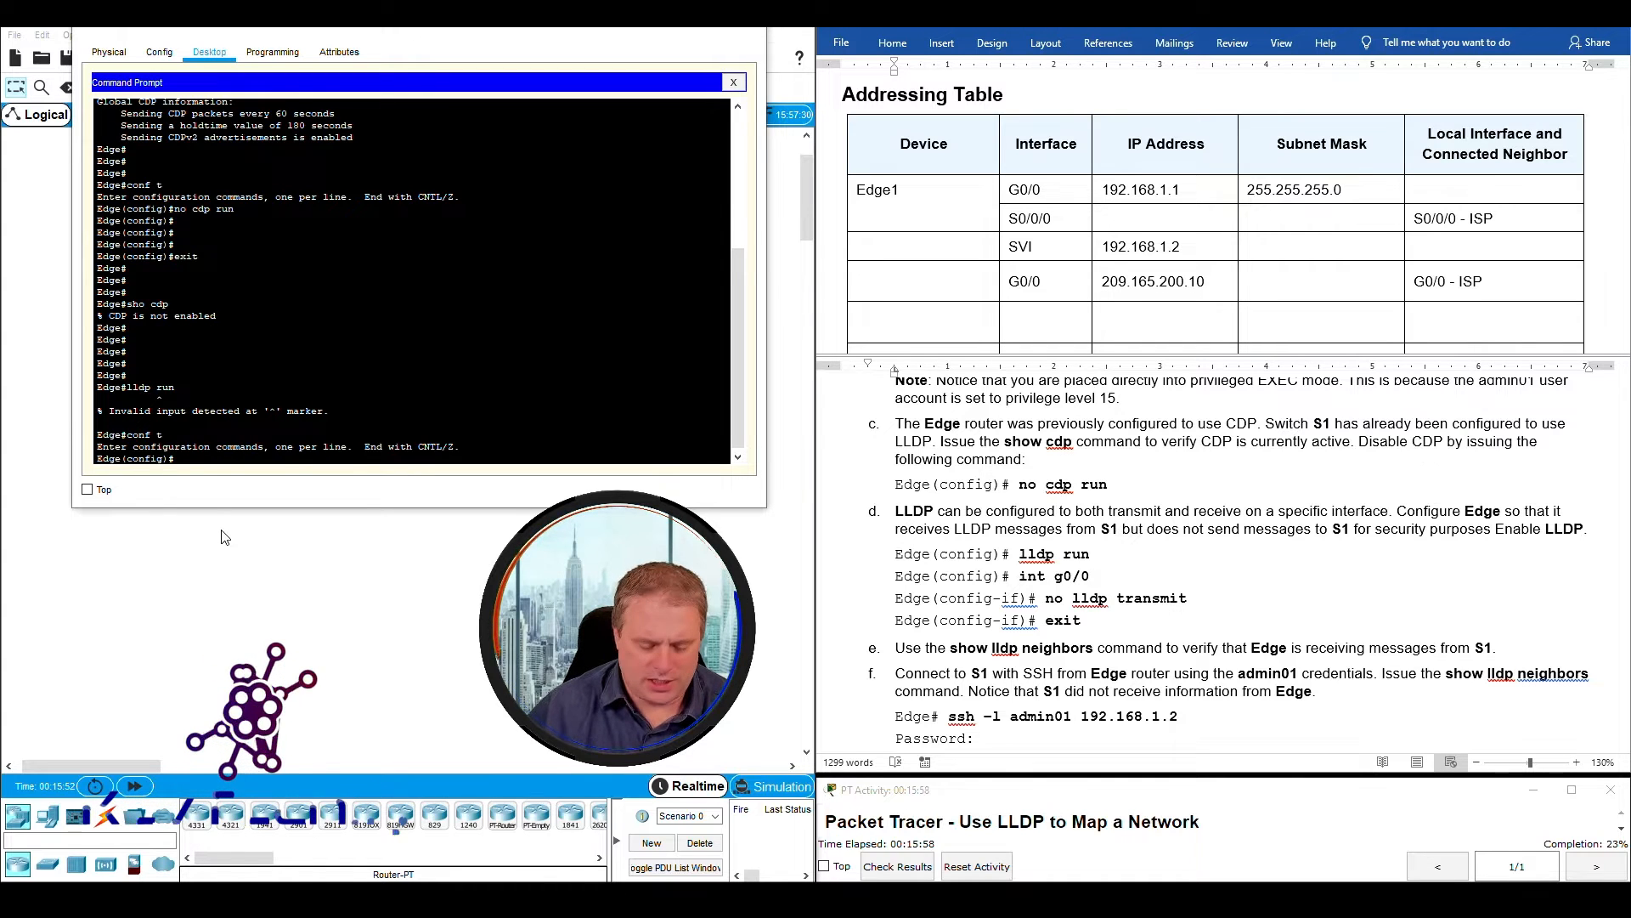
type("lldp run")
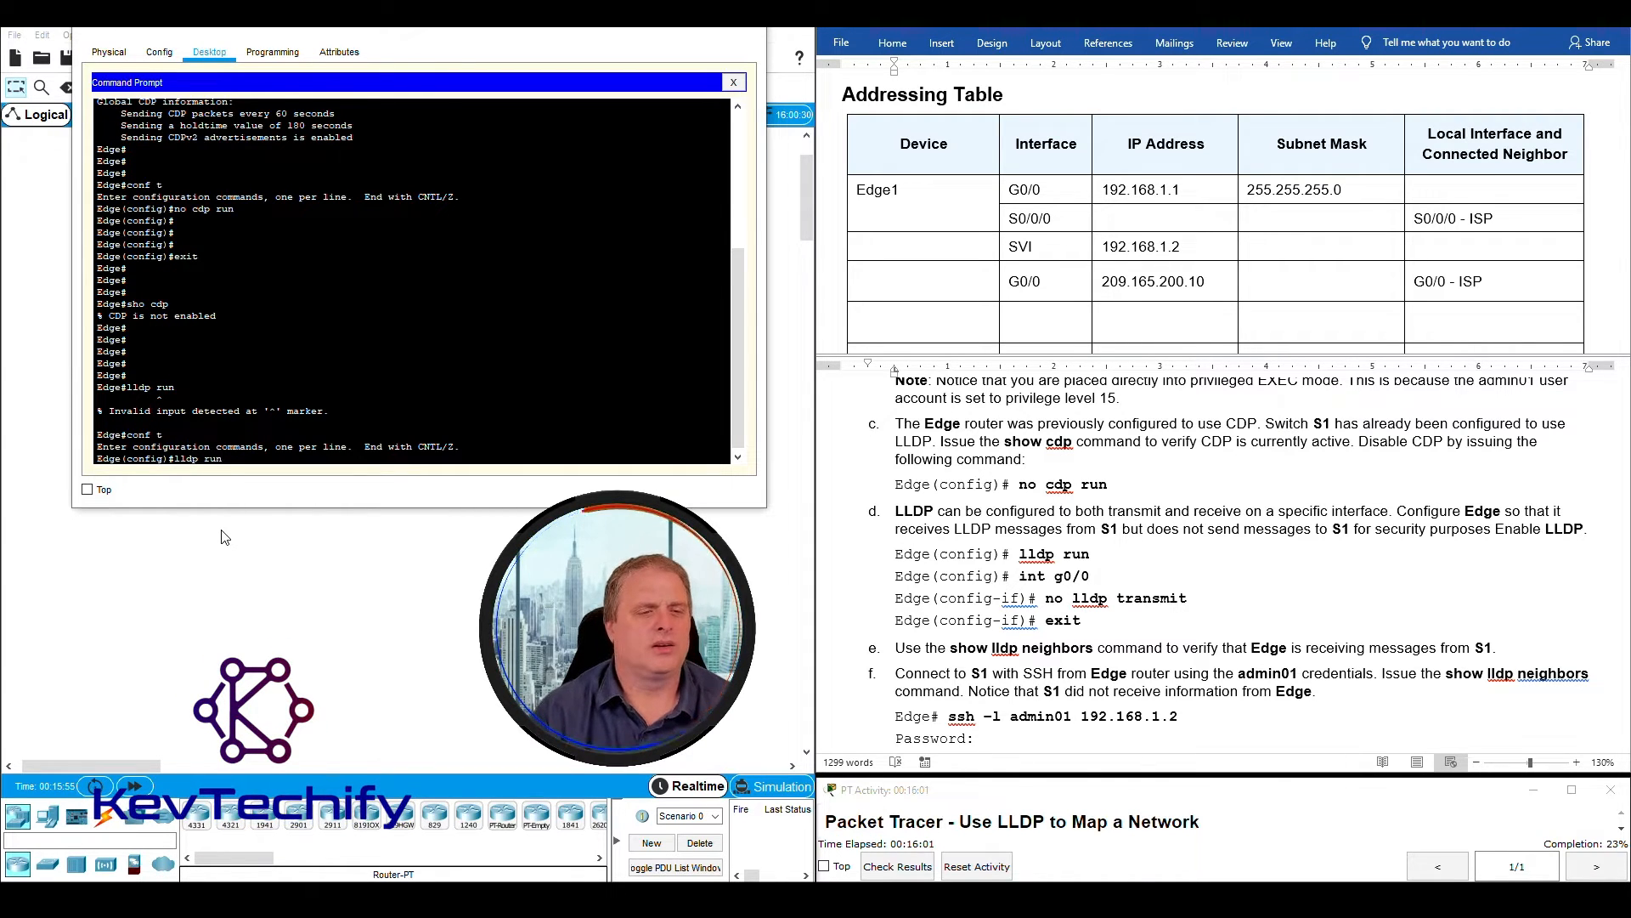
key("Return")
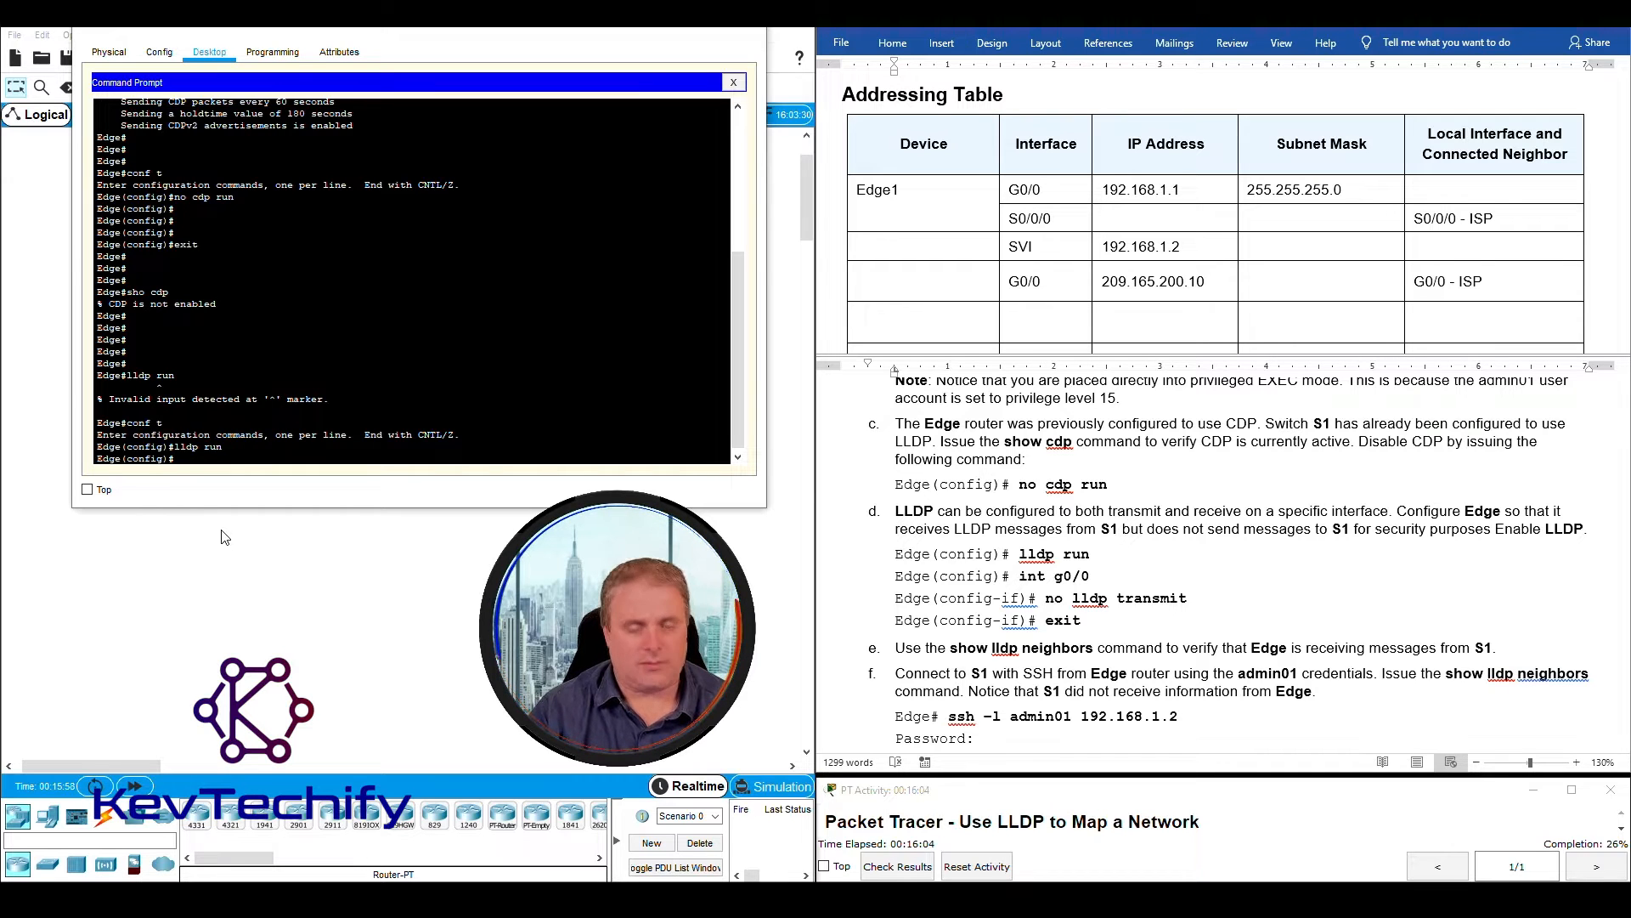
key("Return")
key("Return")
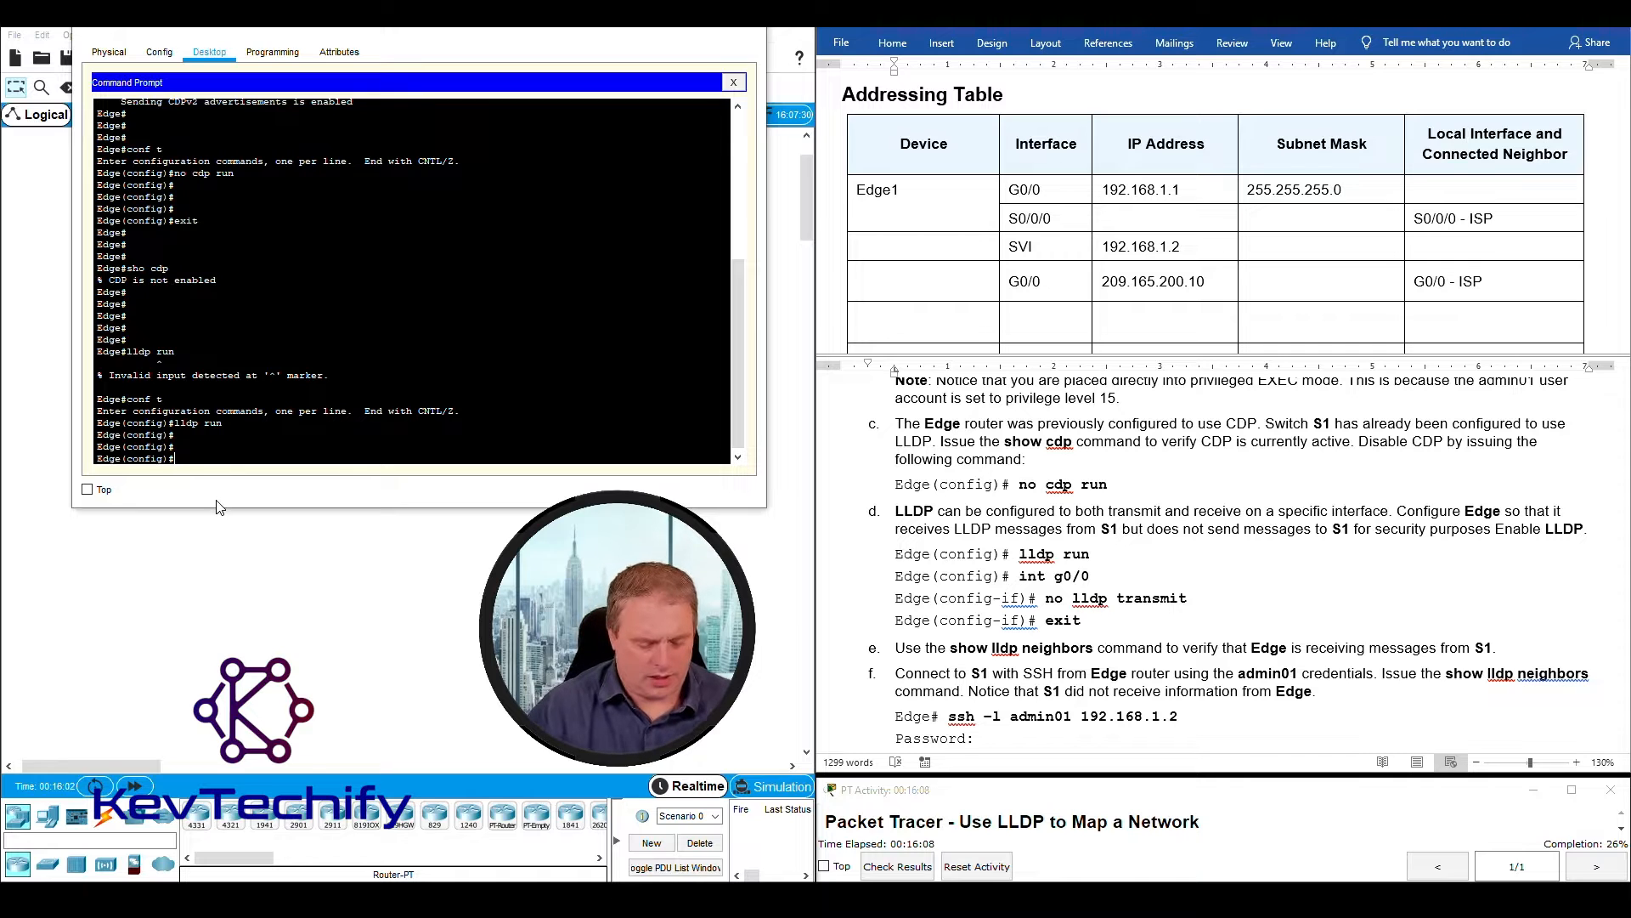
key("Return")
key("Return")
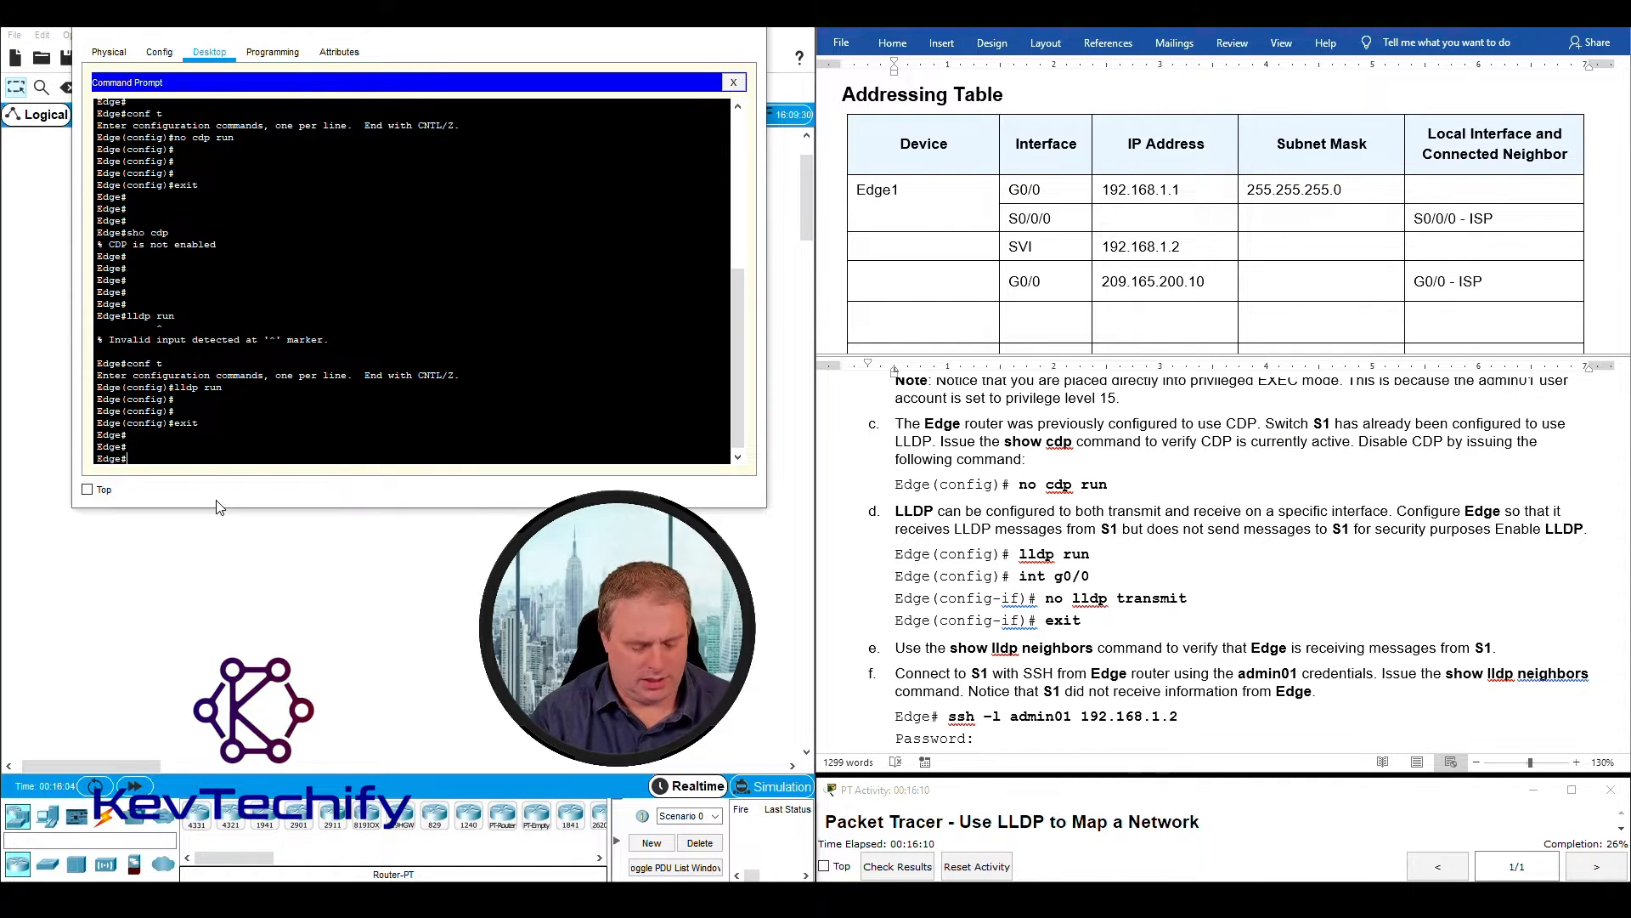
- Run sho lldp on the Edge router and examine the global LLDP status
type("sho lldp")
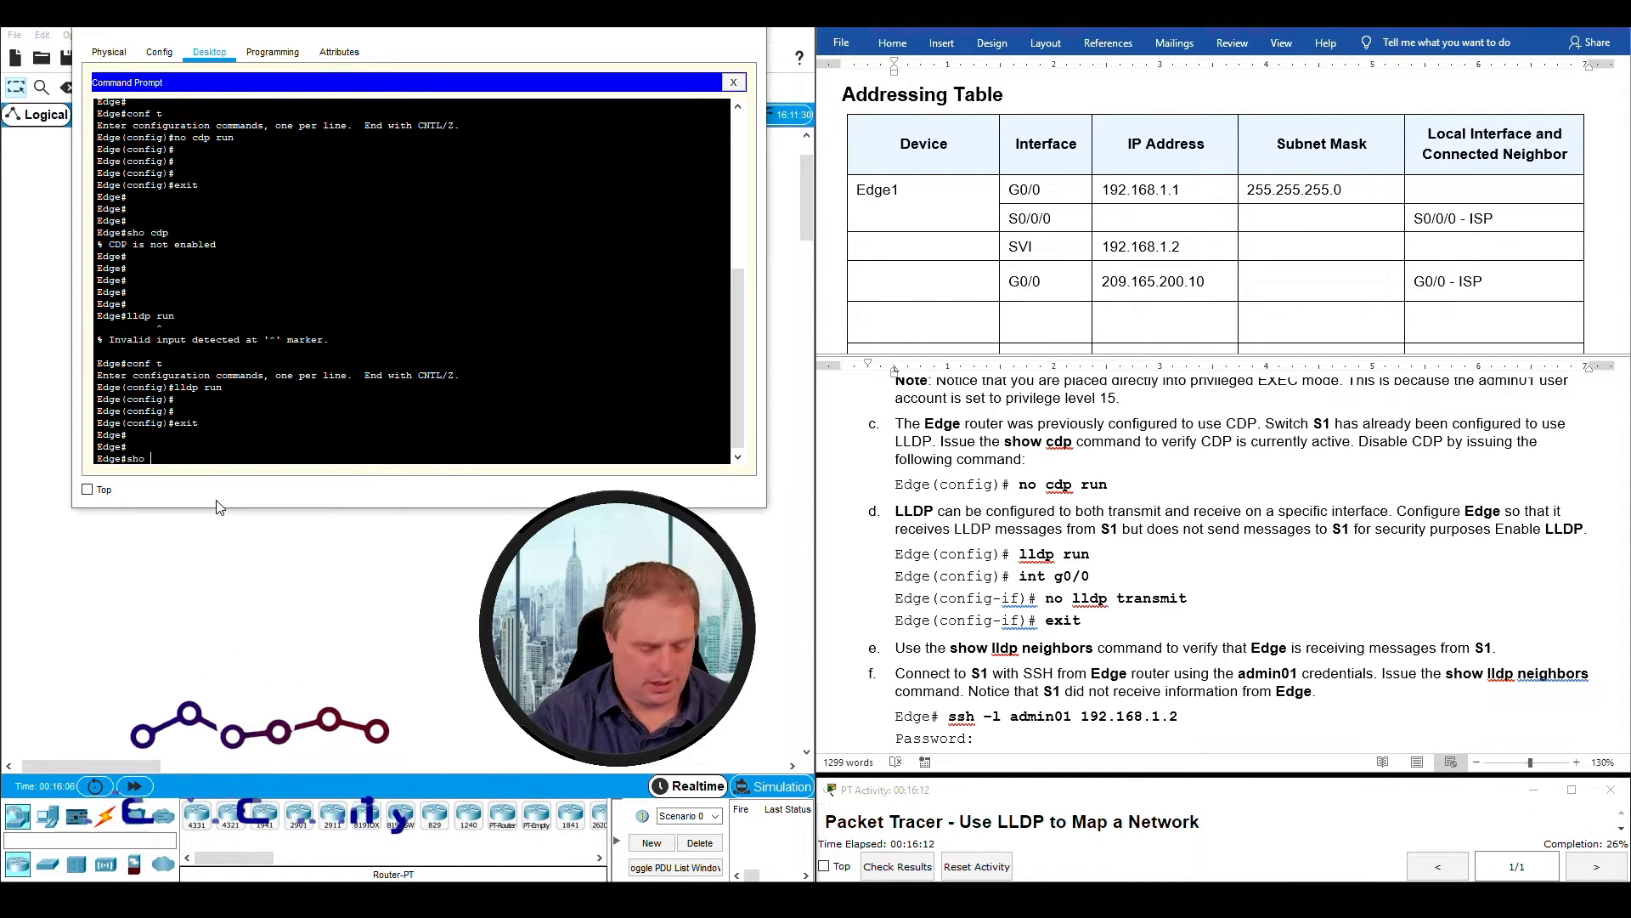
key("Return")
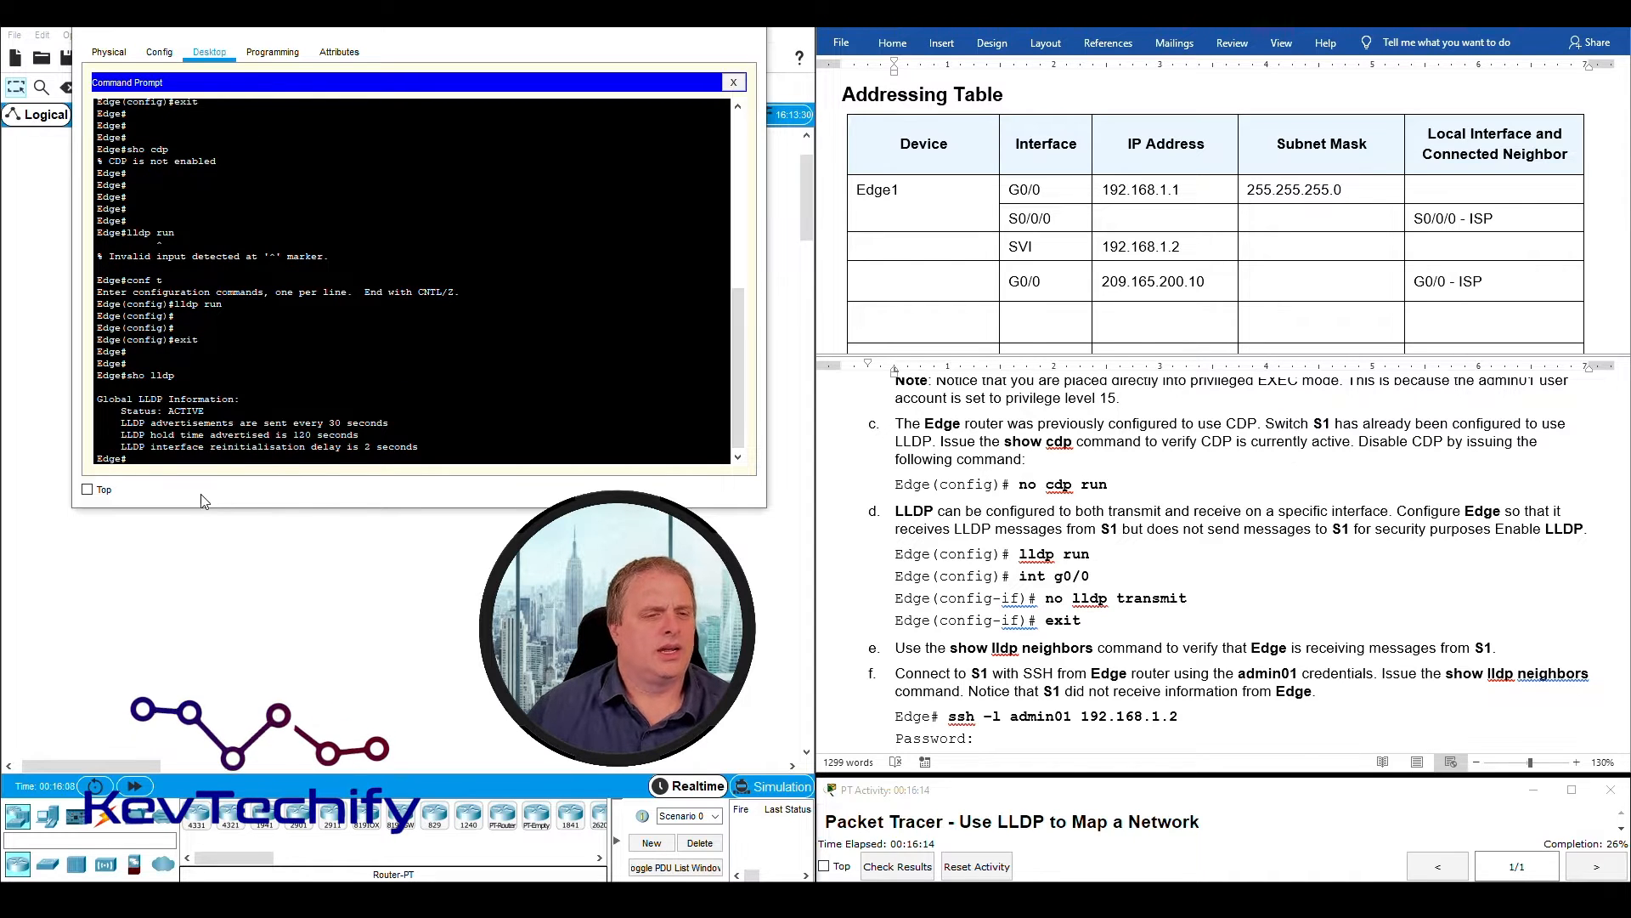
left_click_drag(97, 399, 216, 412)
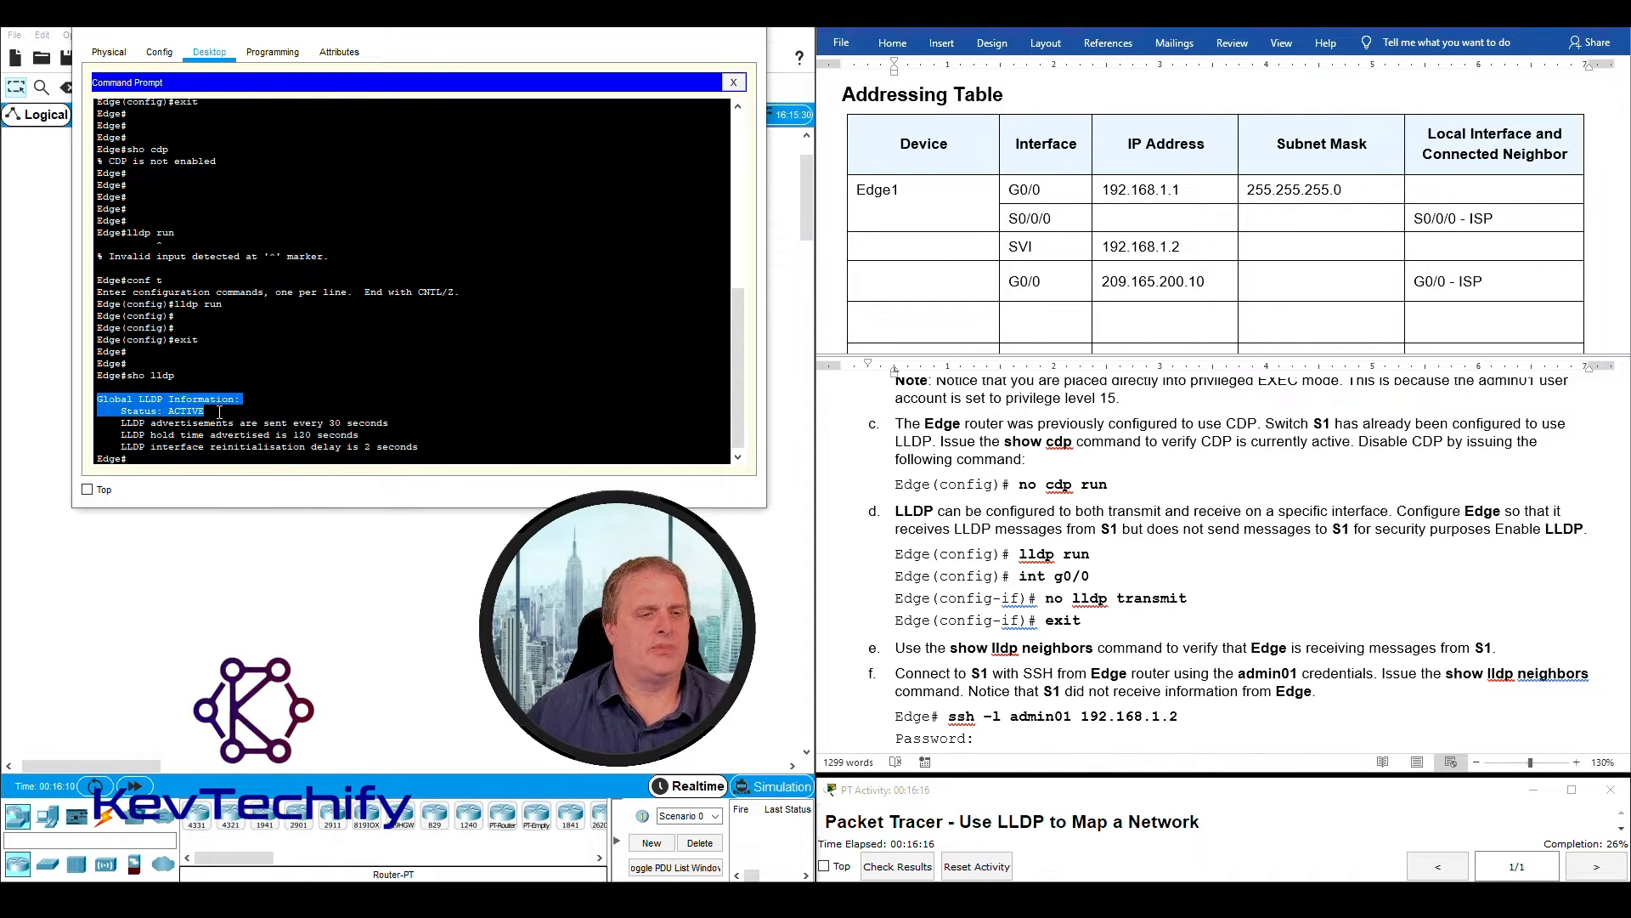
left_click(219, 412)
key("Return")
key("Return")
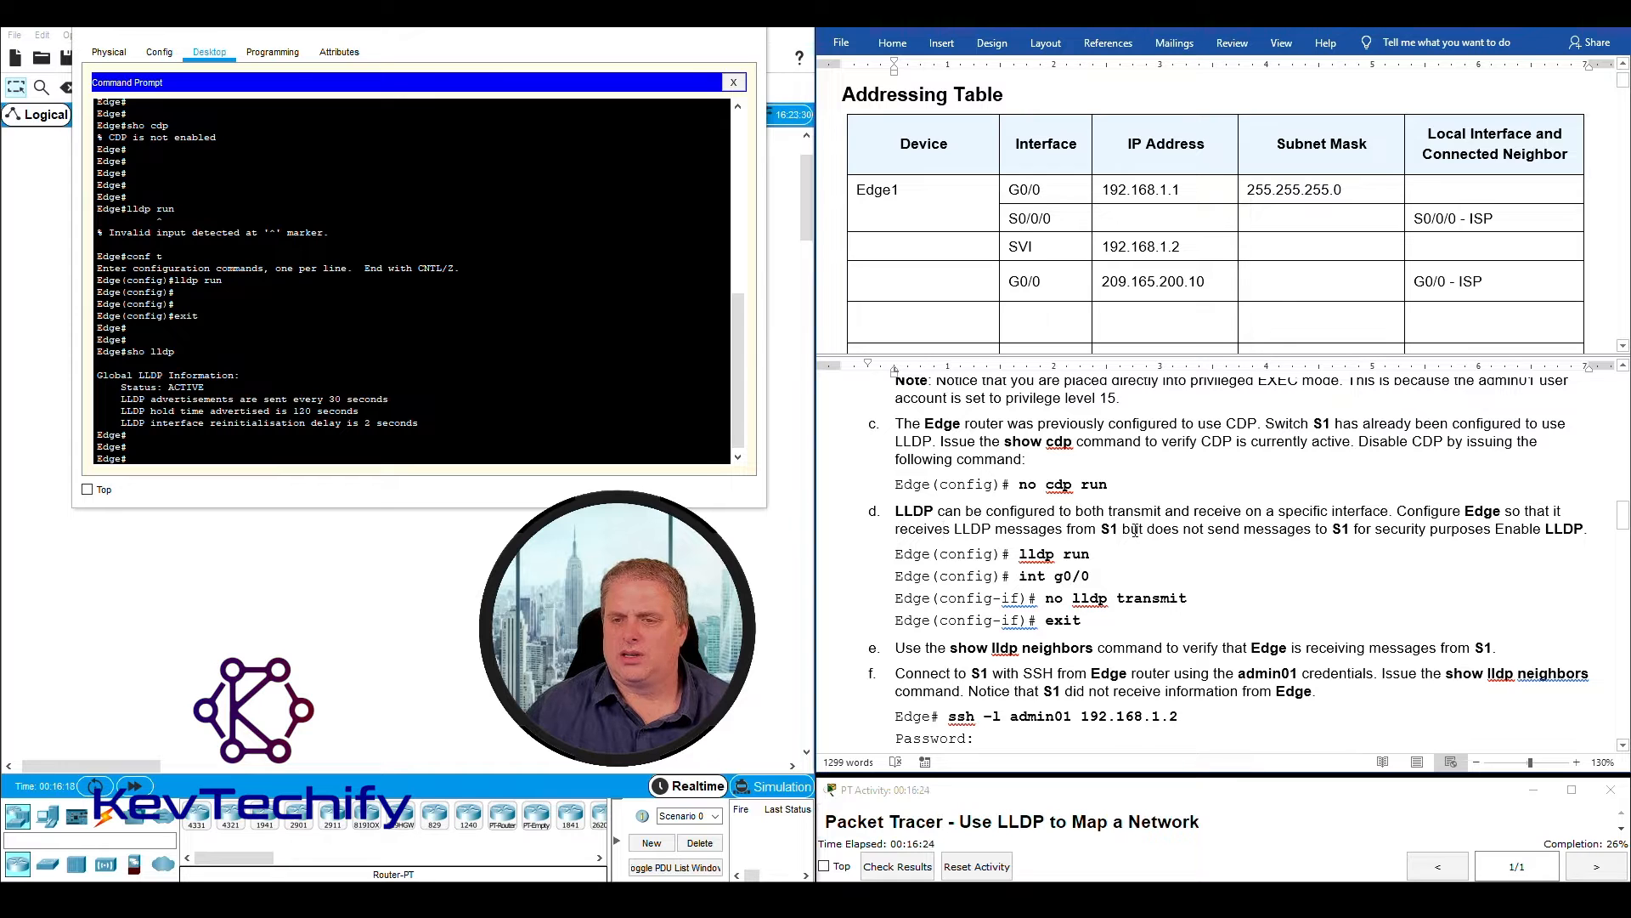
- Stop Edge from sending LLDP messages to S1 by applying no lldp transmit on interface g0/0
left_click_drag(1148, 530, 1463, 537)
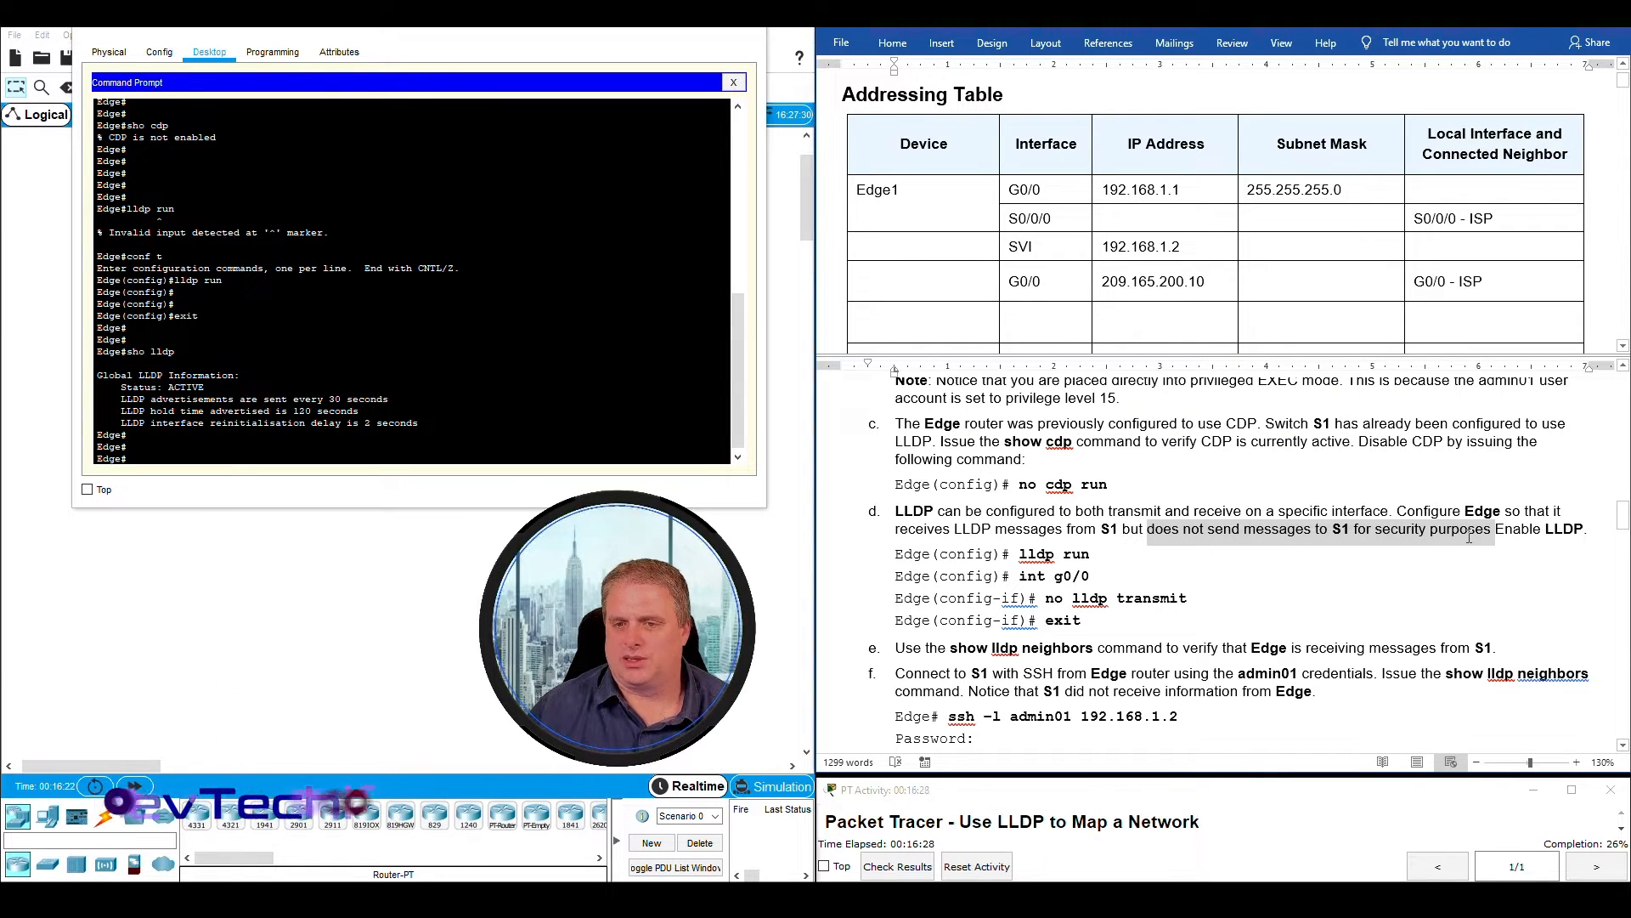
left_click(1151, 528)
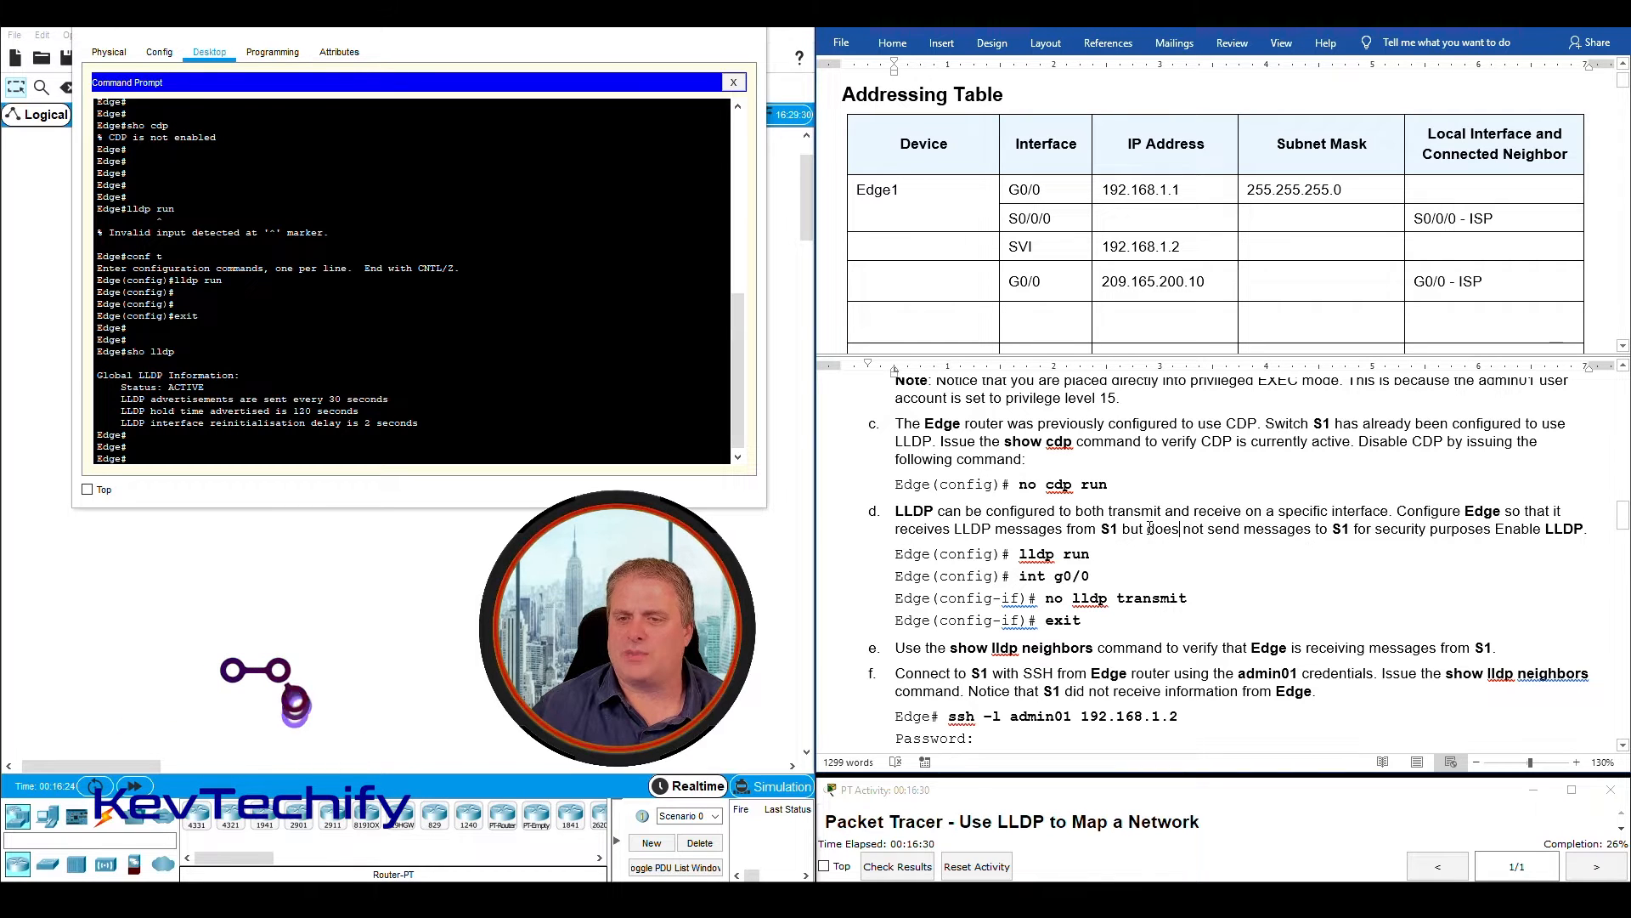
left_click_drag(1152, 528, 1449, 524)
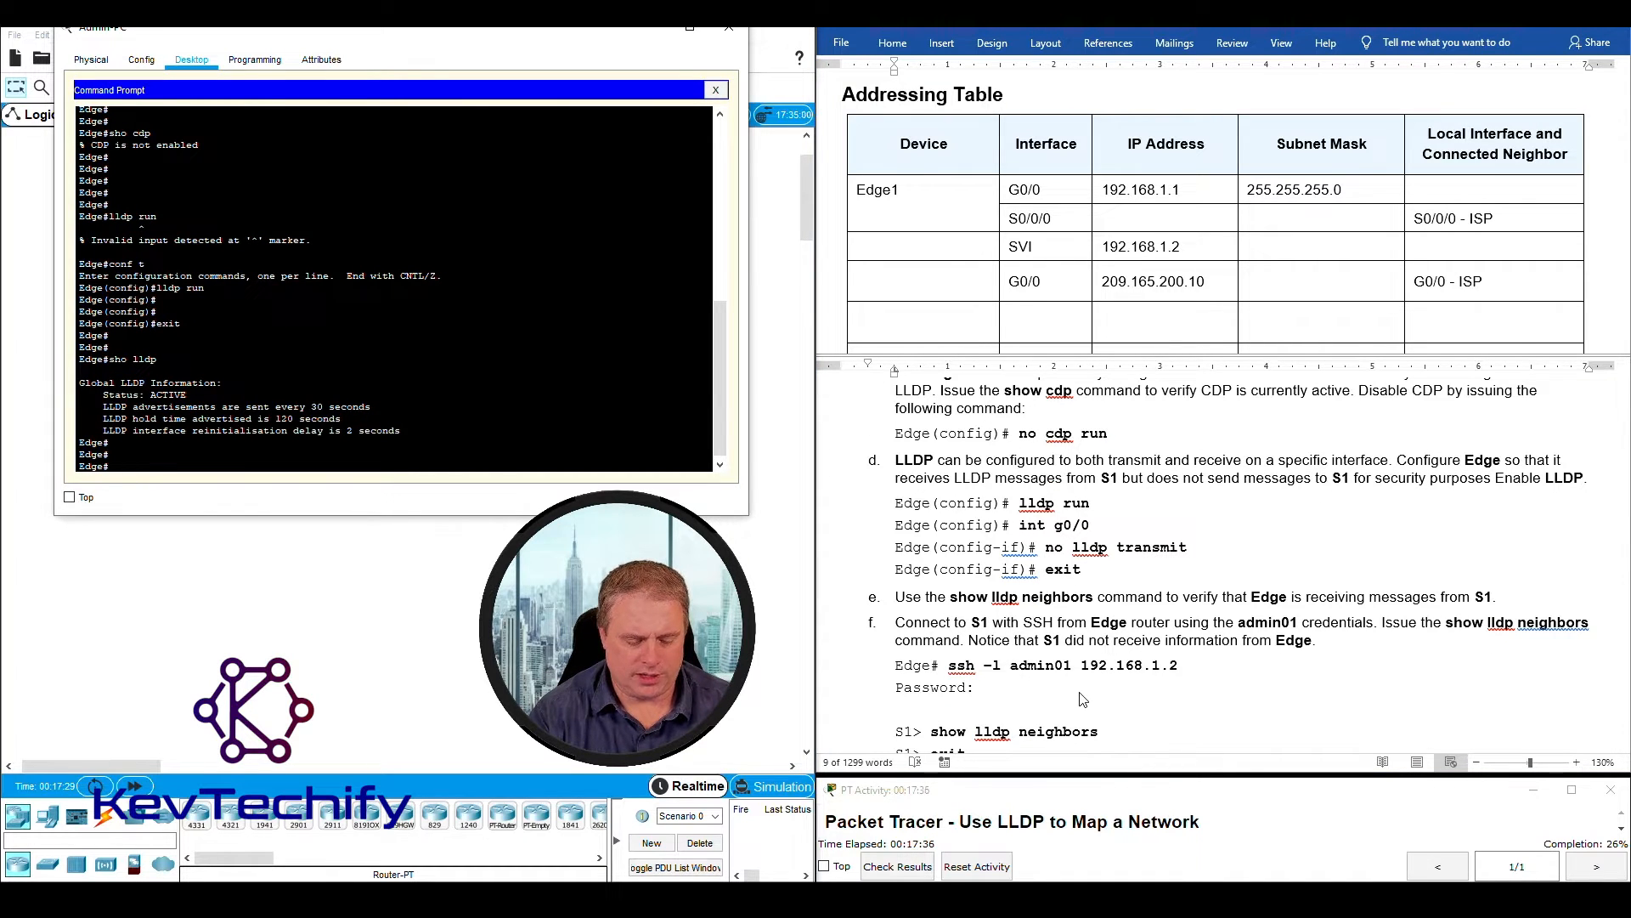
key("Return")
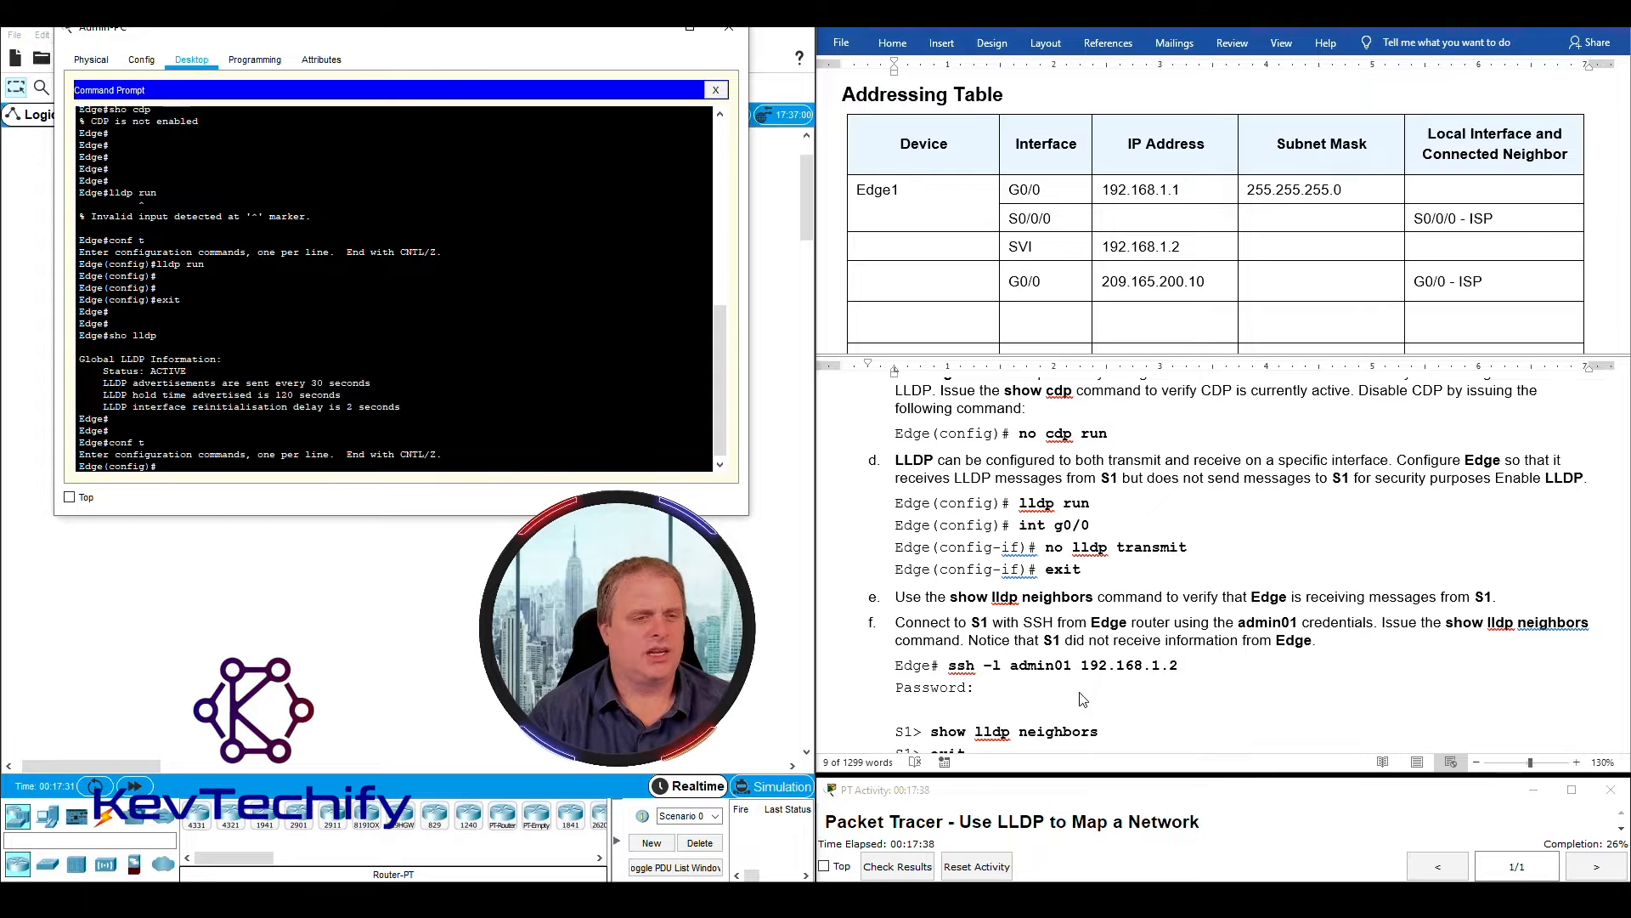
type("int ")
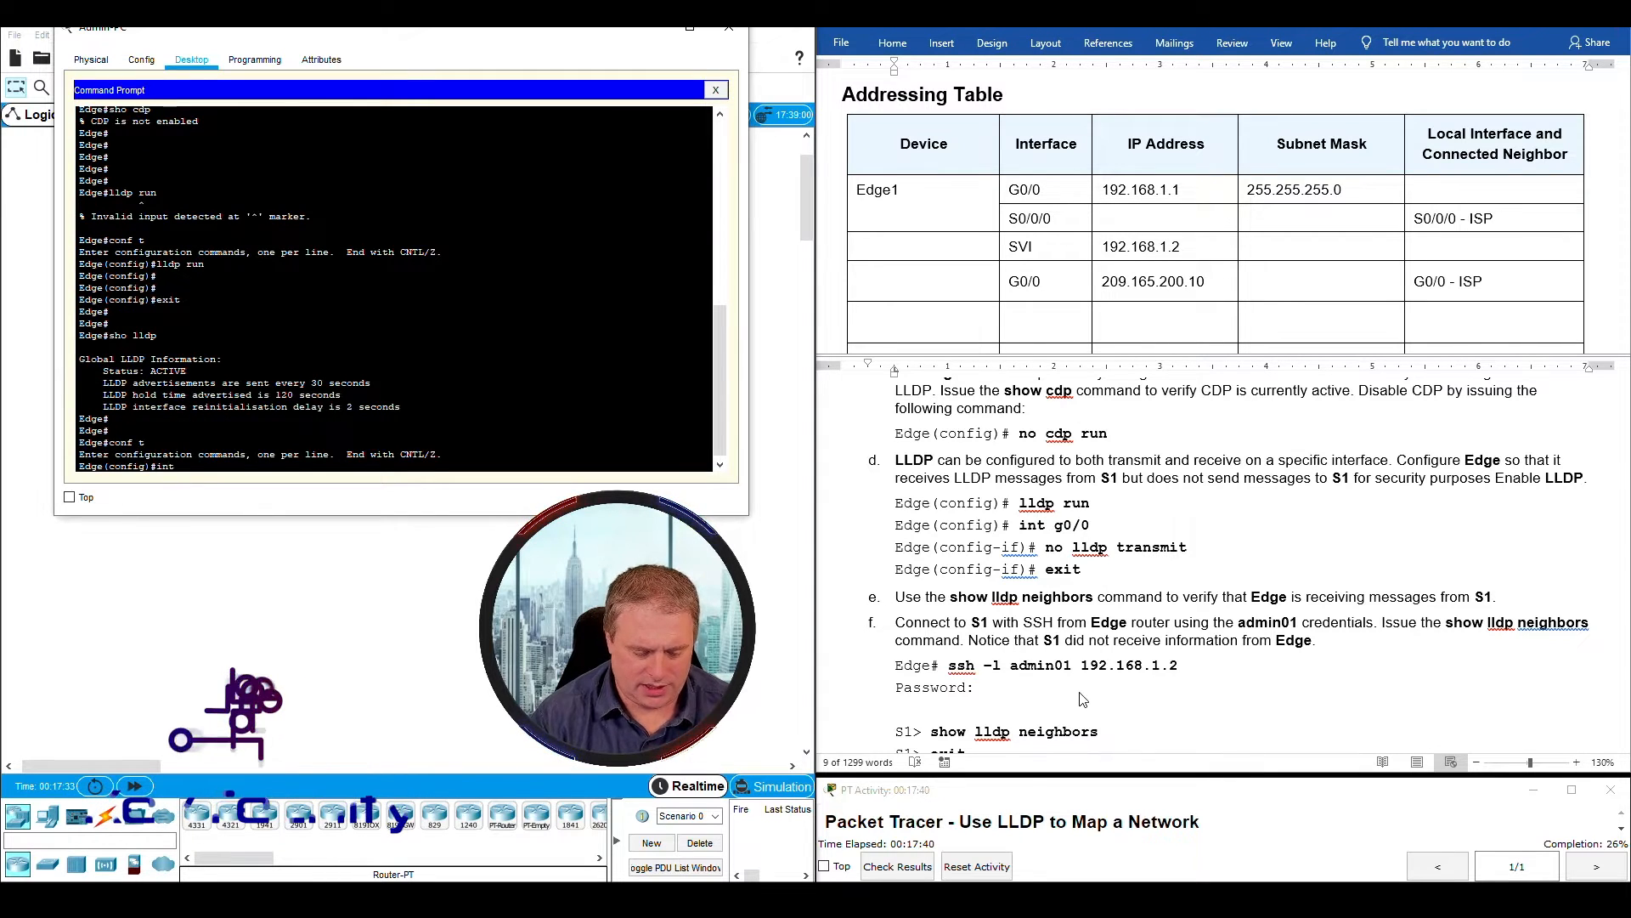
type("g0/0")
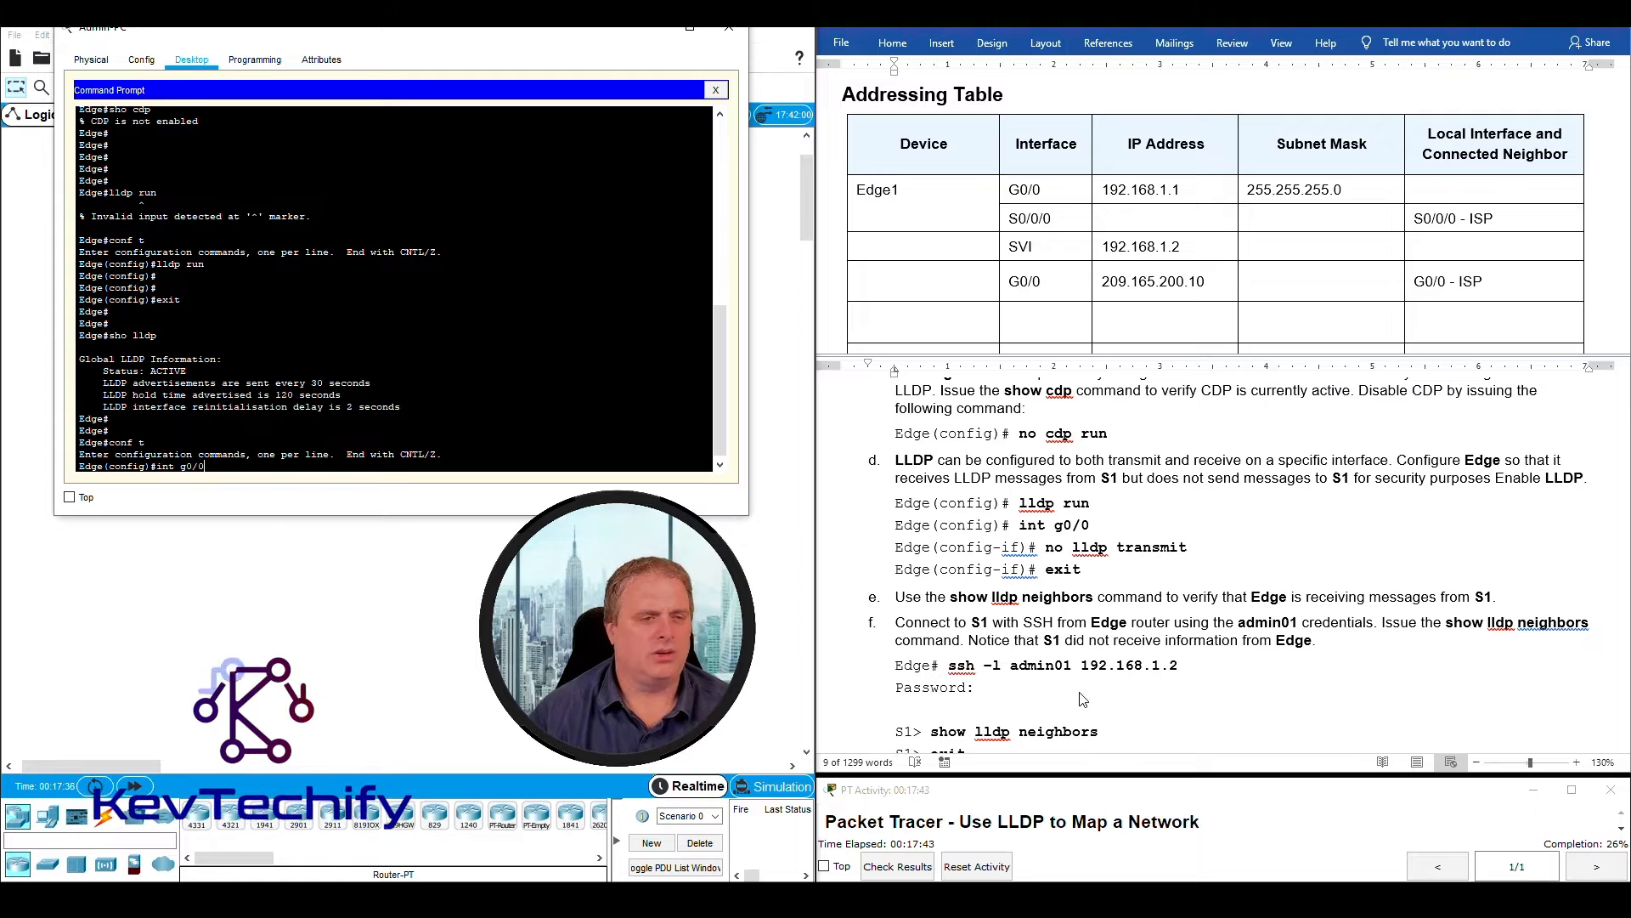
key("Return")
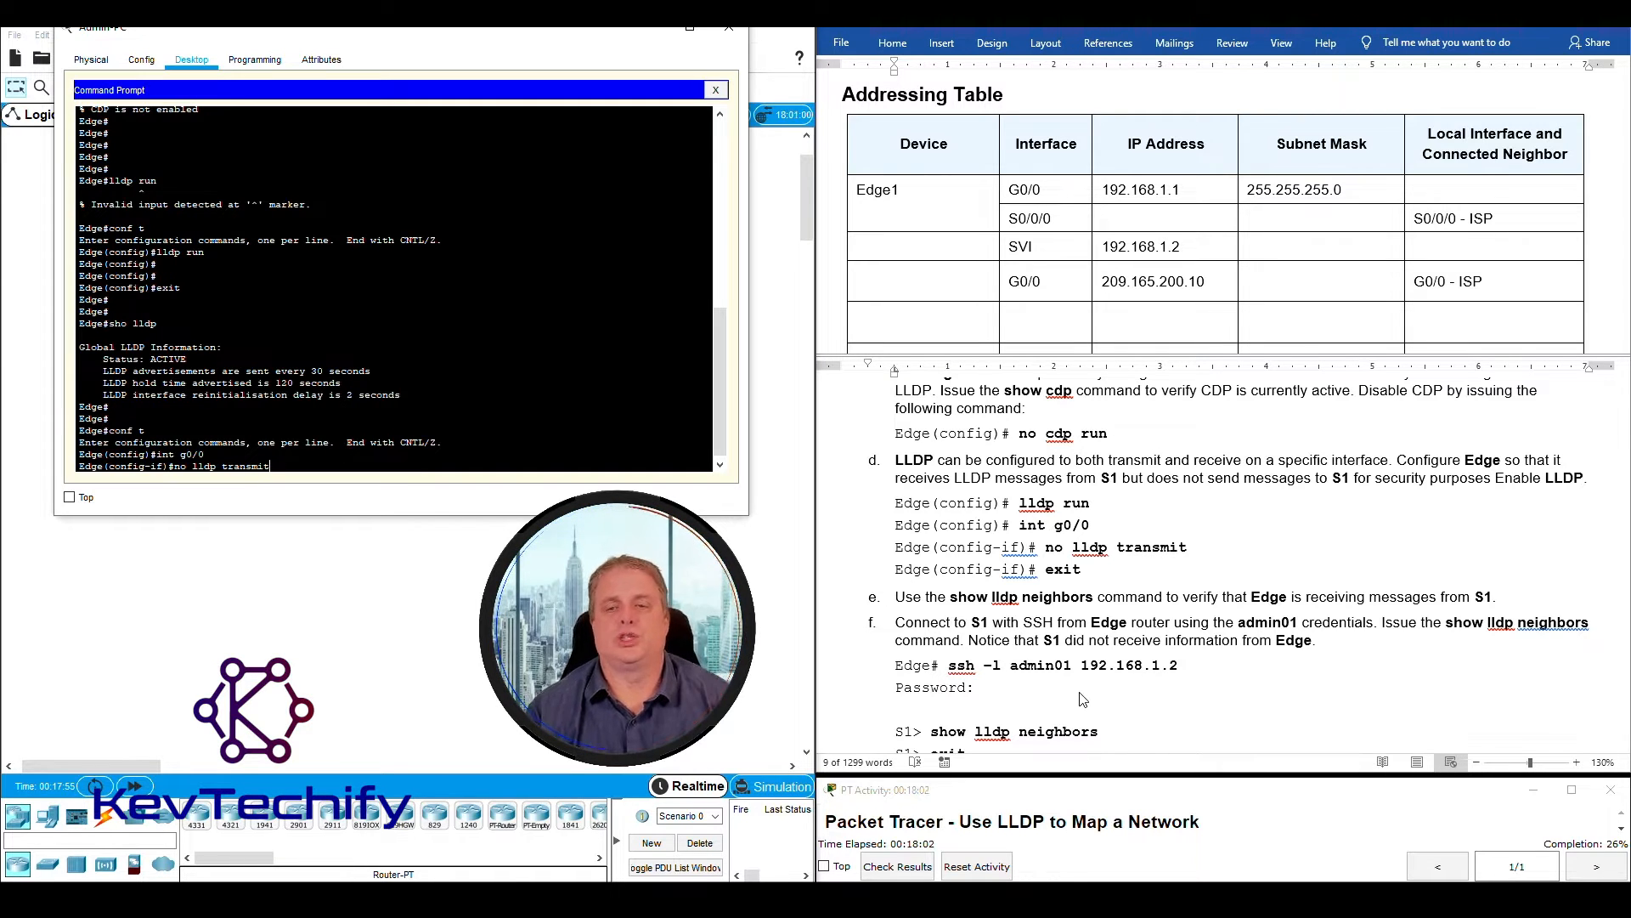
key("Return")
- Exit interface and global configuration modes to return to Edge's privileged EXEC mode
type("exi")
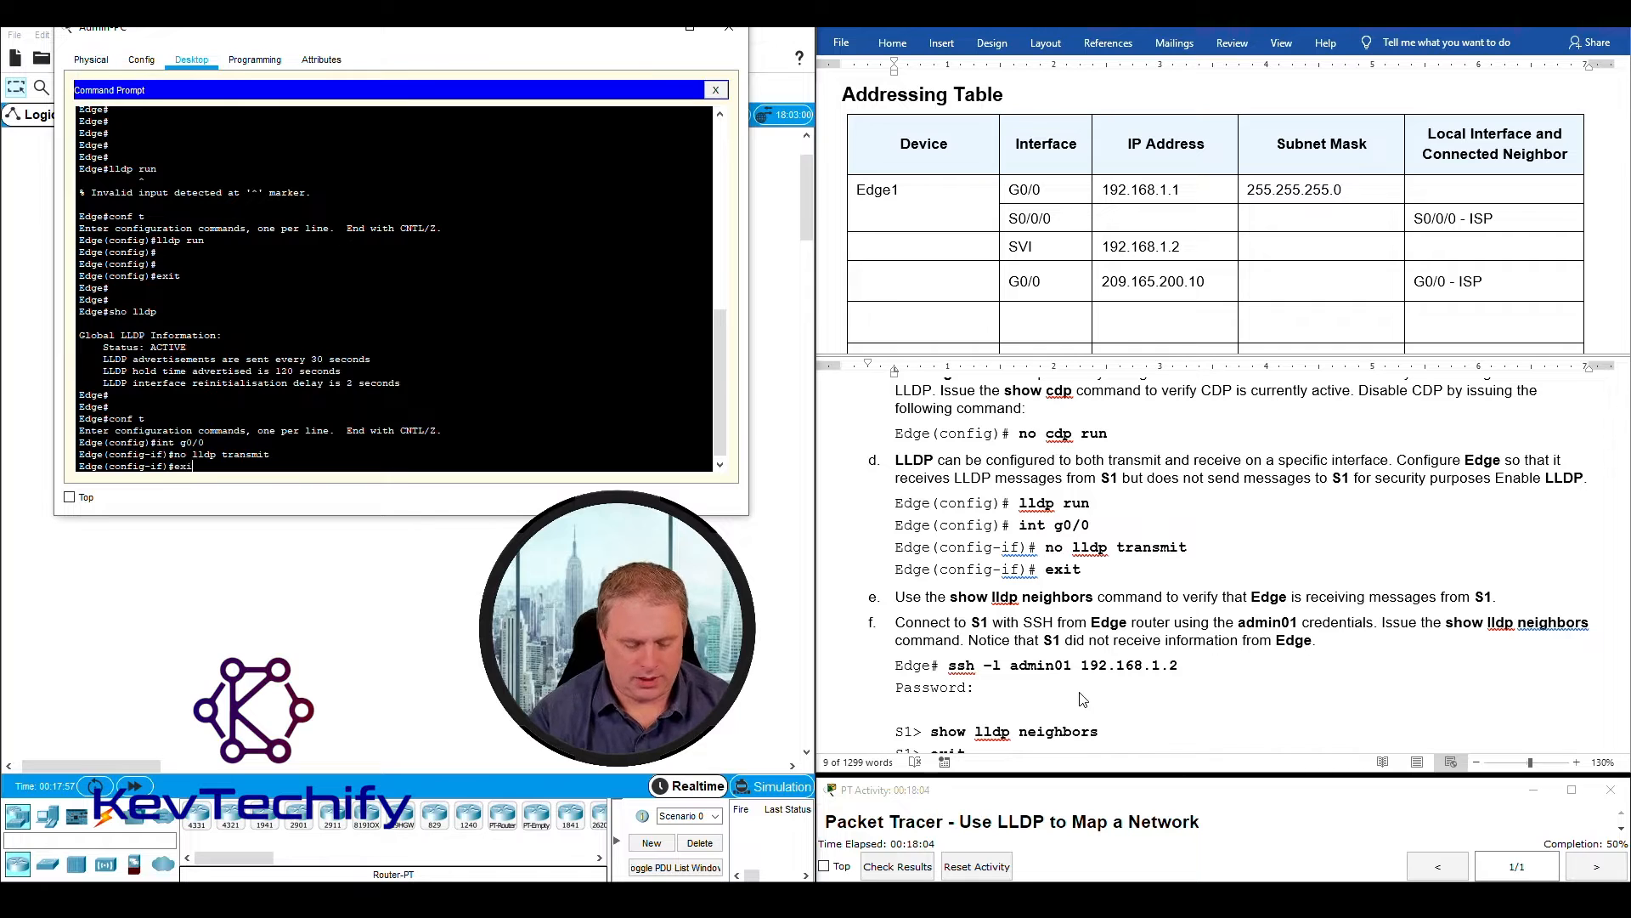
type("t")
key("Return")
type("exit")
key("Return")
key("Return")
key("Return")
key("Return")
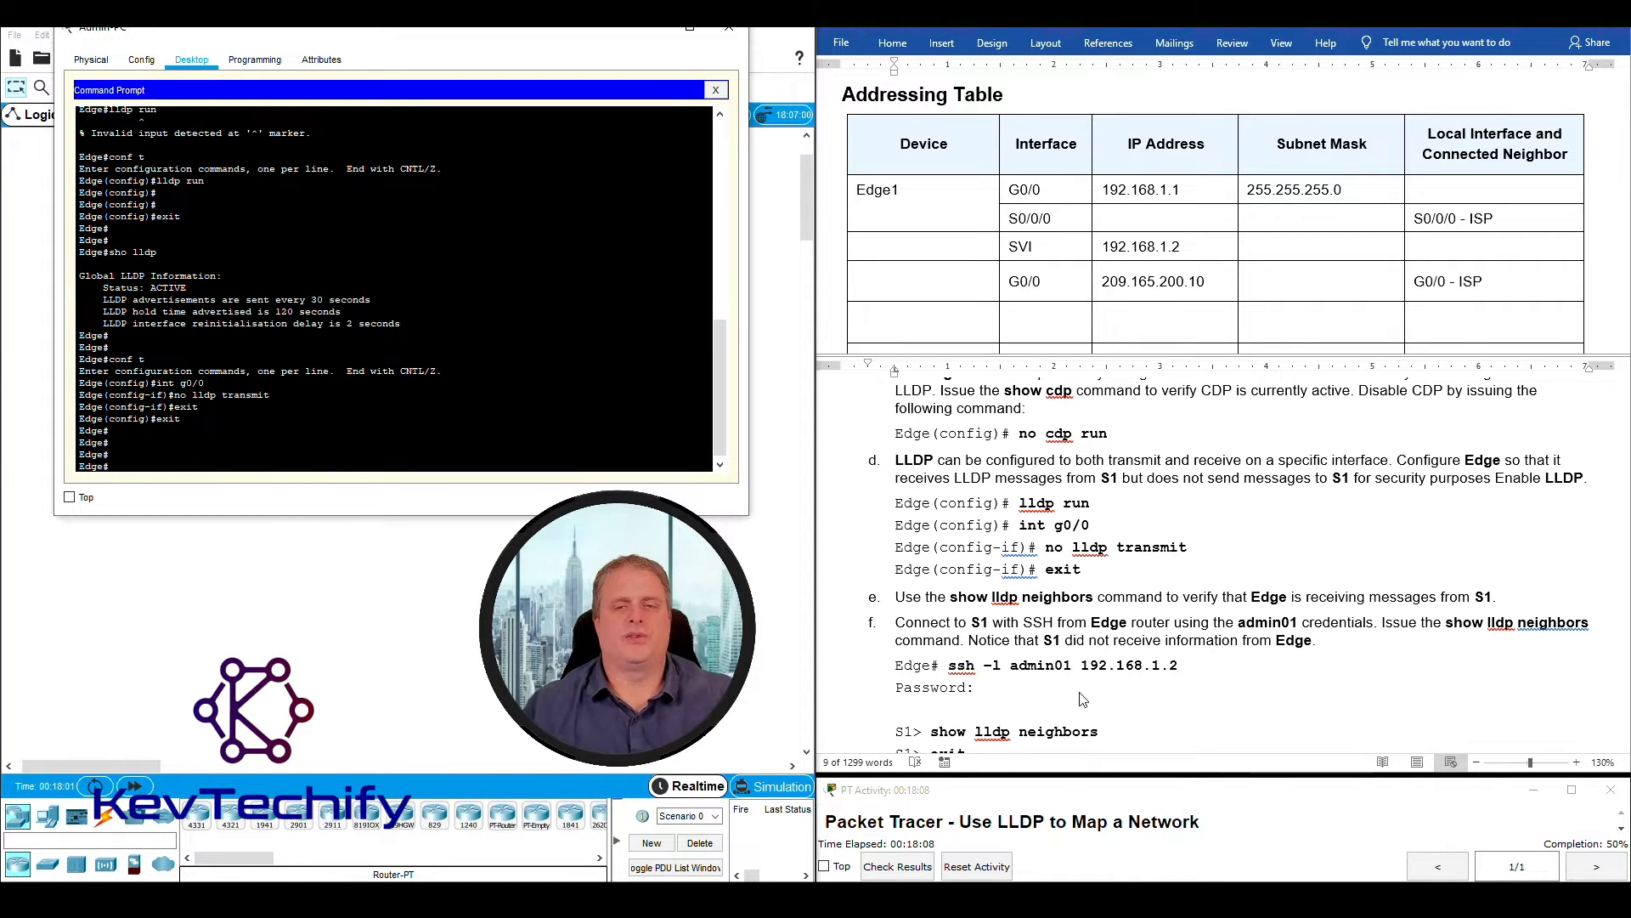
- Following instruction e, run sho lldp ne on Edge and examine the neighbor entry for S1
scroll(935, 553, "down", 1)
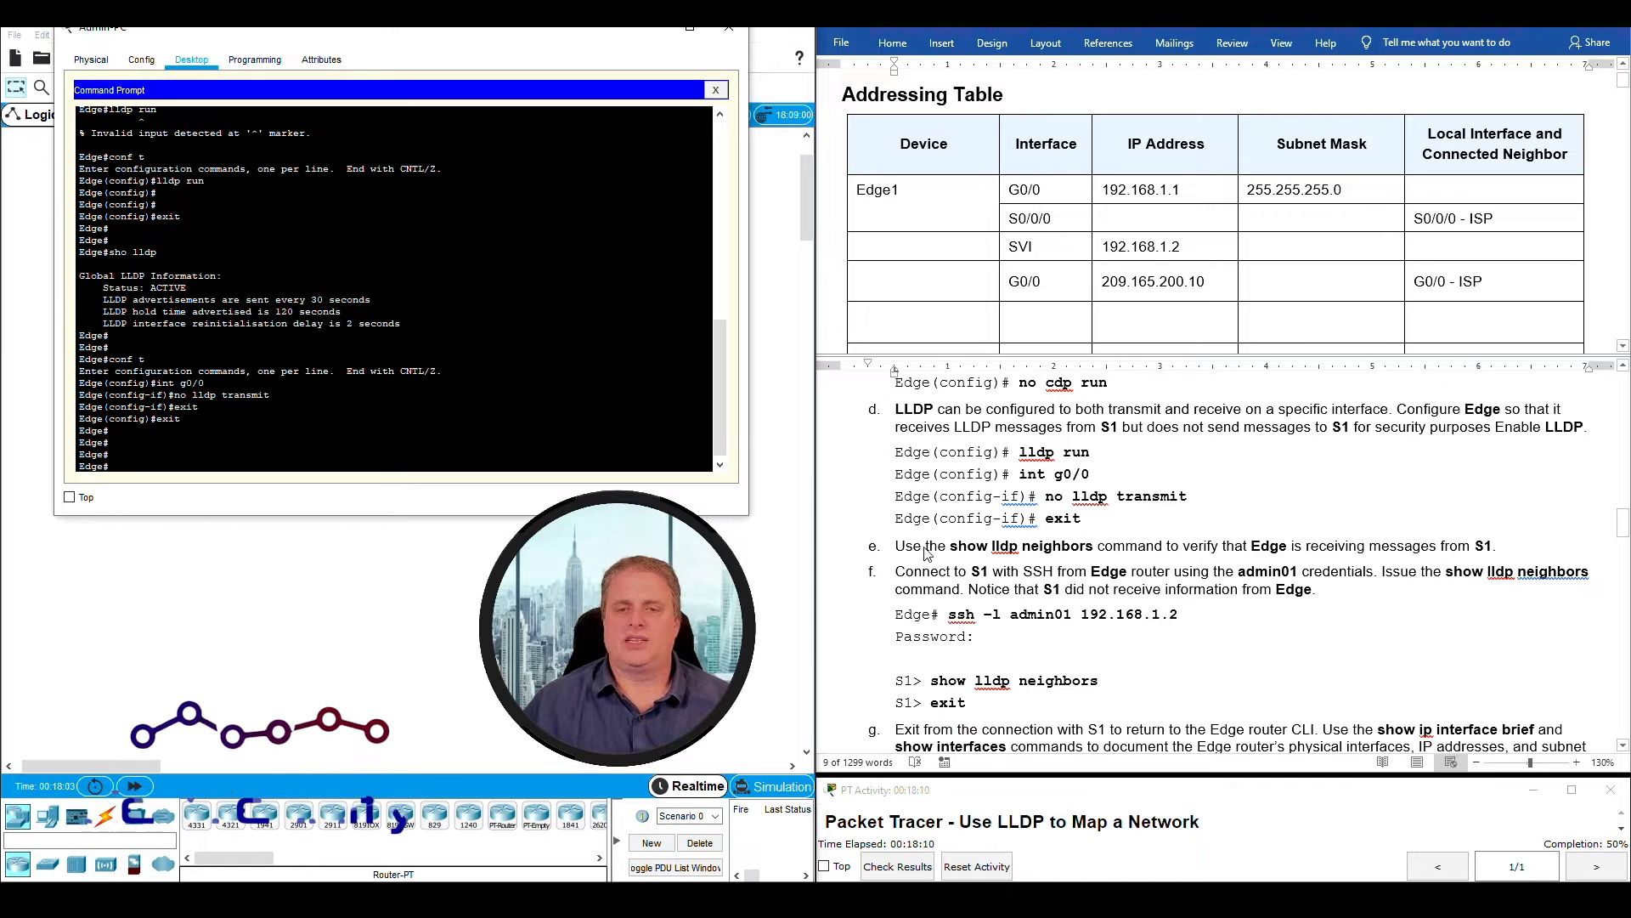
left_click_drag(896, 545, 1504, 546)
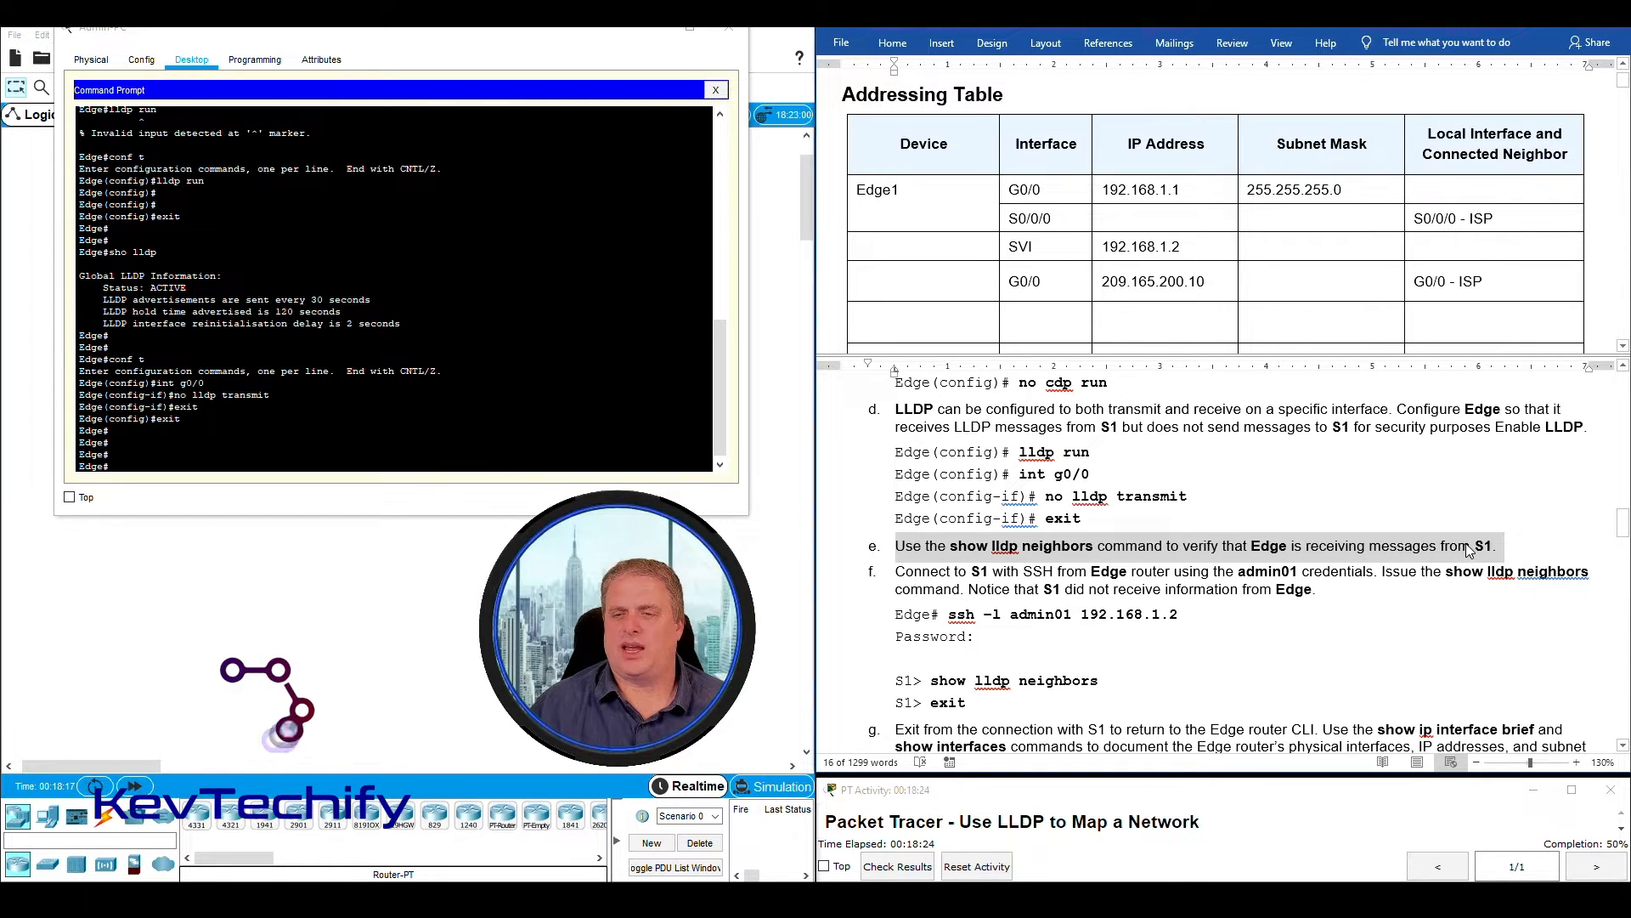
left_click(144, 466)
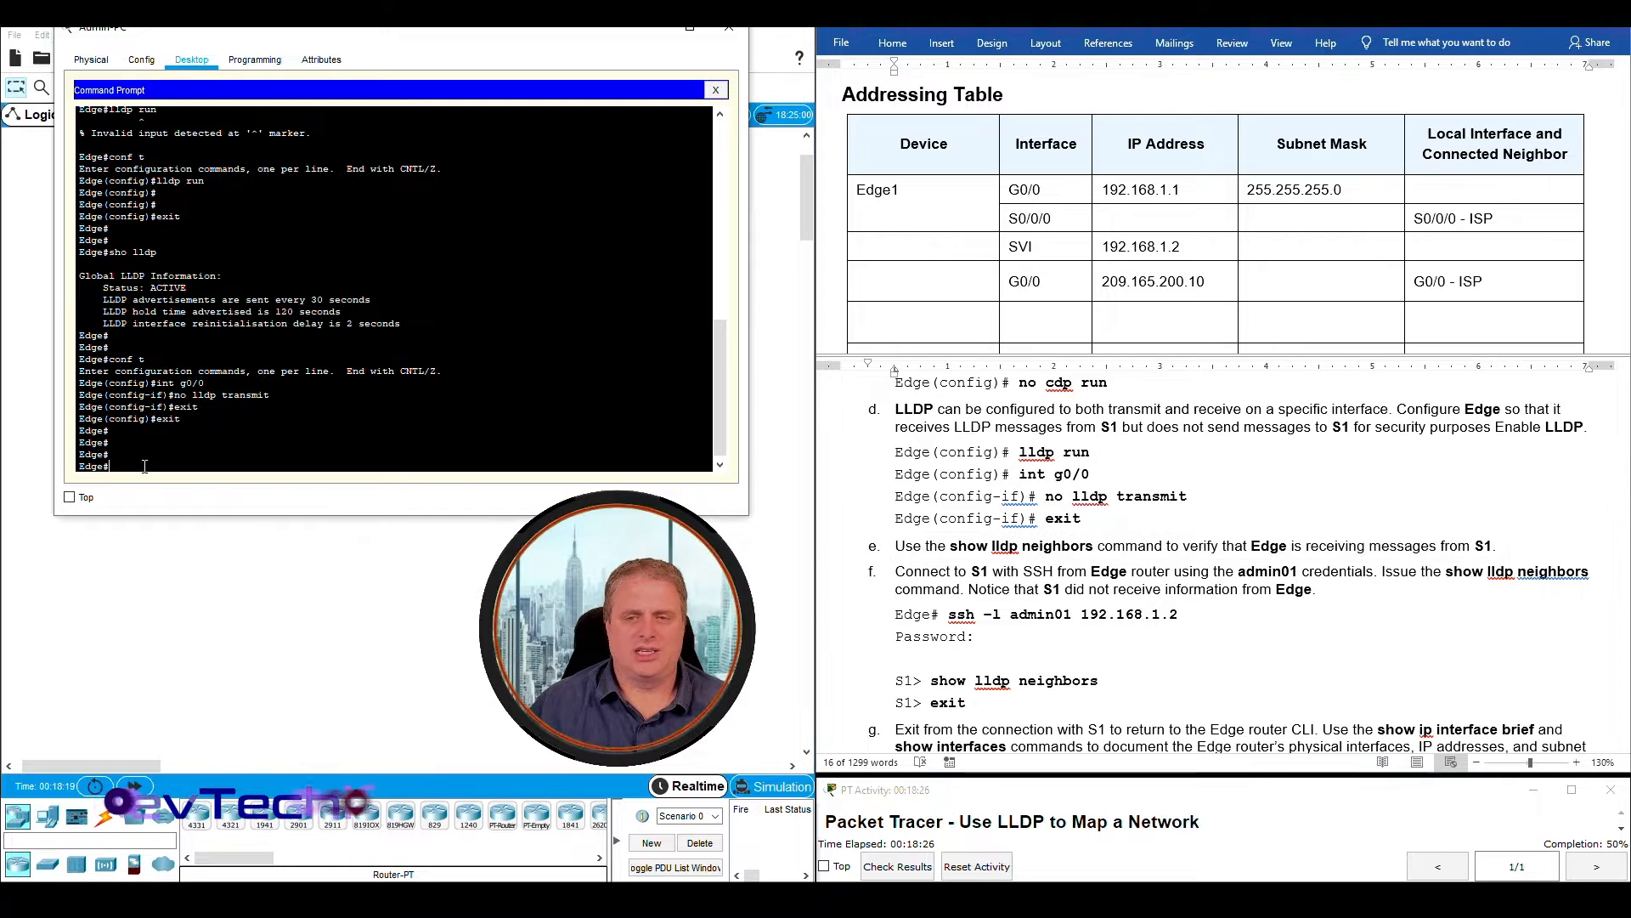
type("sho l")
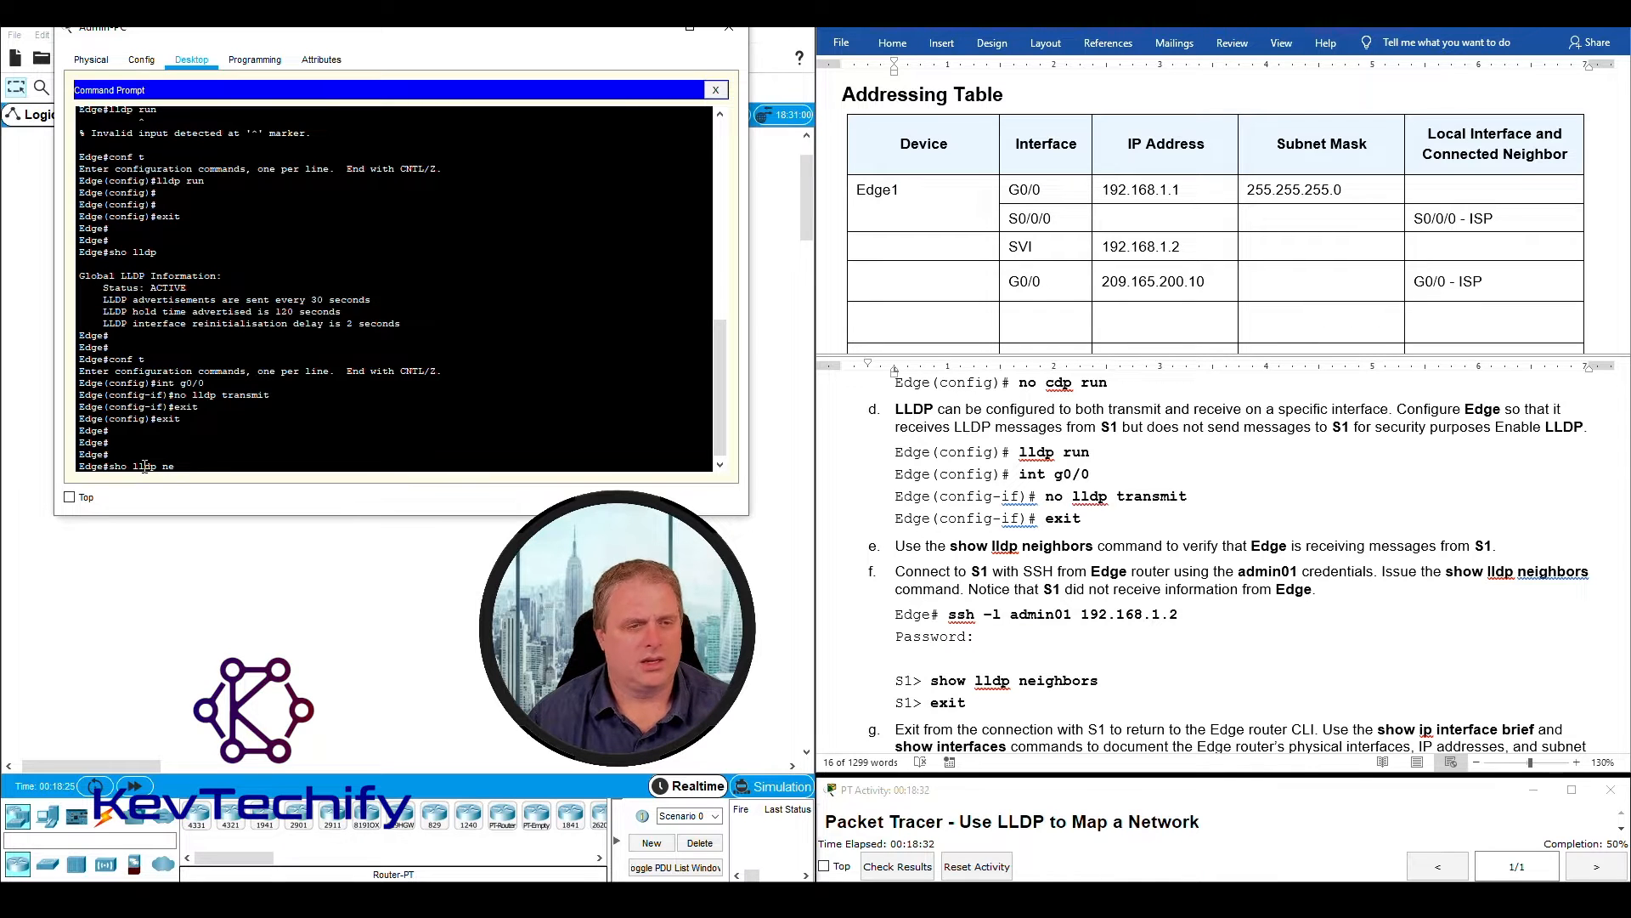
type("ldp ne")
key("Return")
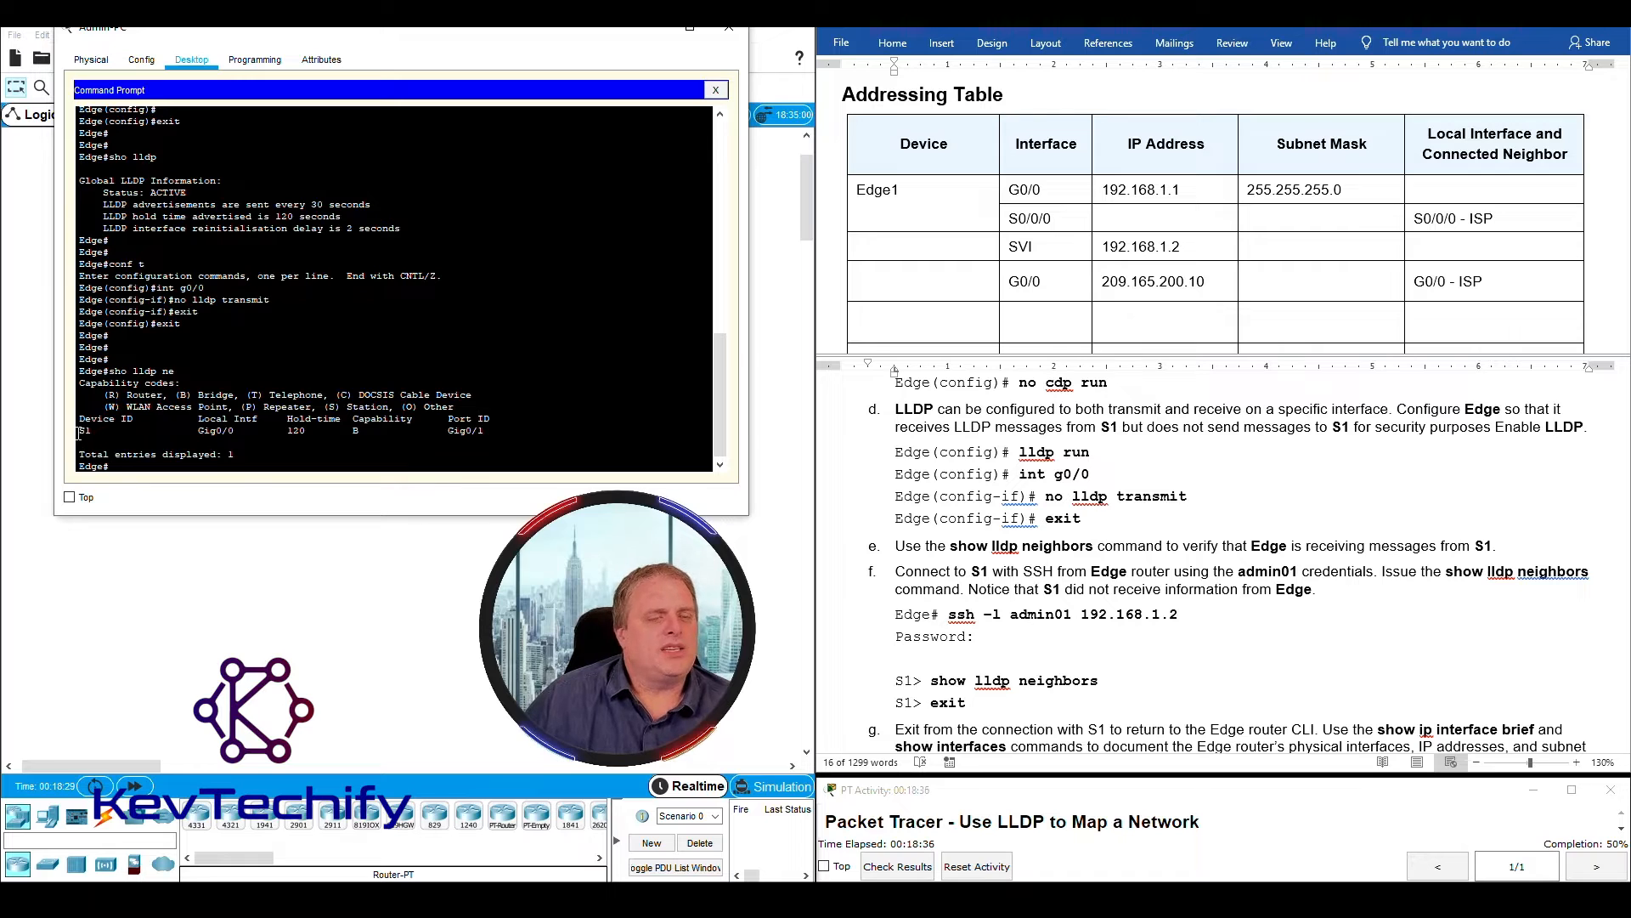
left_click_drag(170, 427, 496, 434)
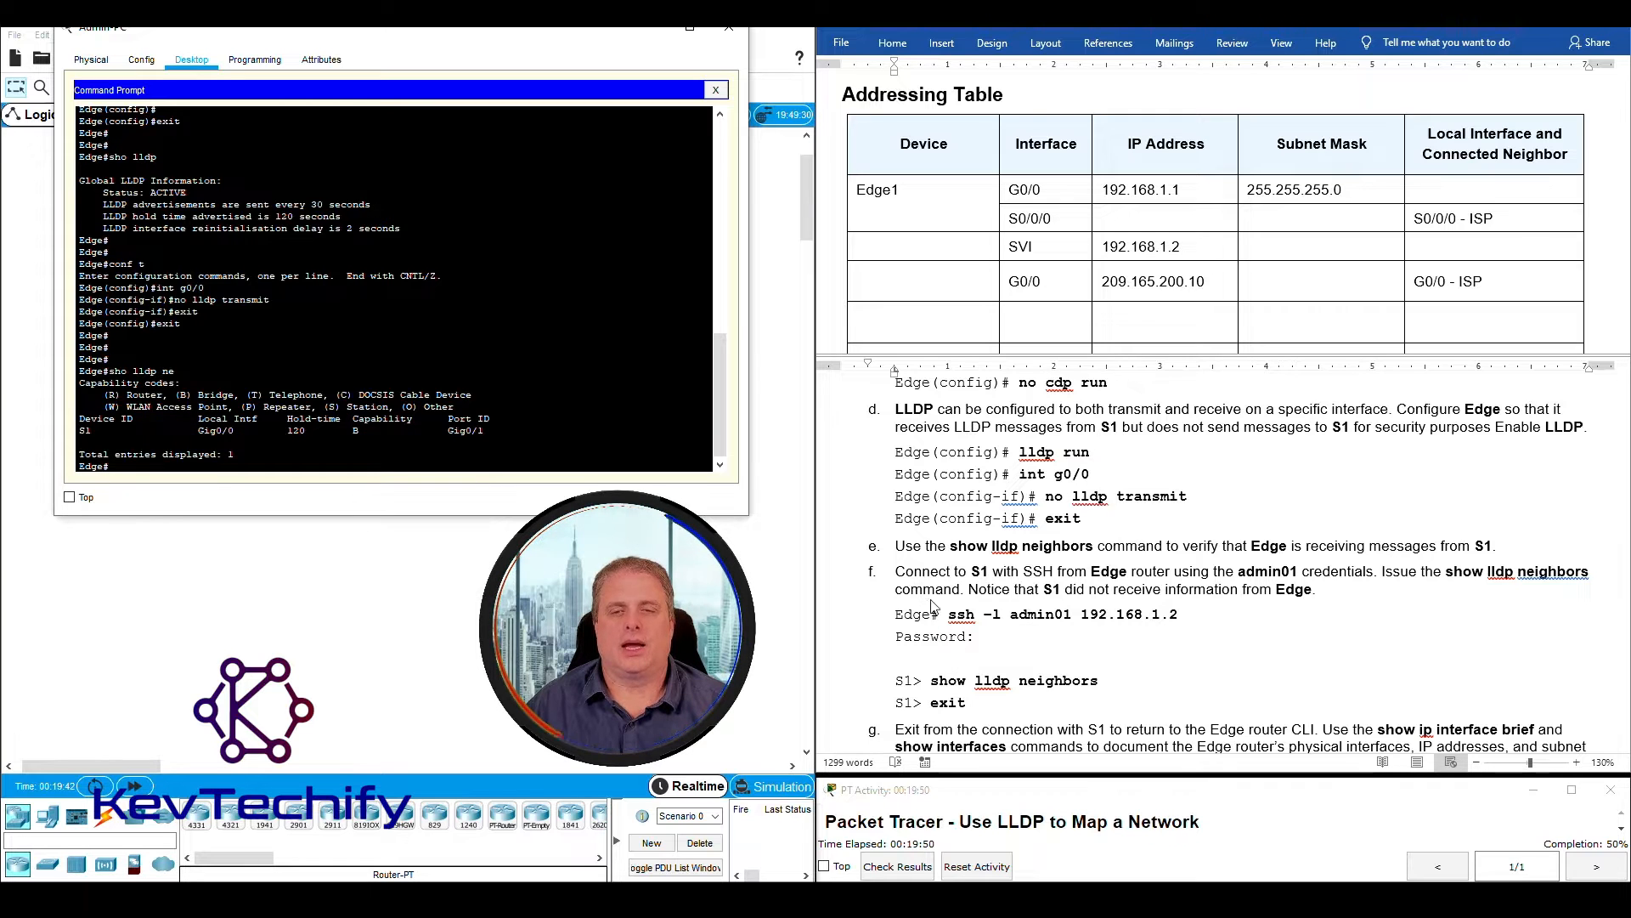
- Connect from Edge to S1 over SSH with ssh -l admin01 192.168.1.2, entering the account password
left_click_drag(894, 546, 1311, 588)
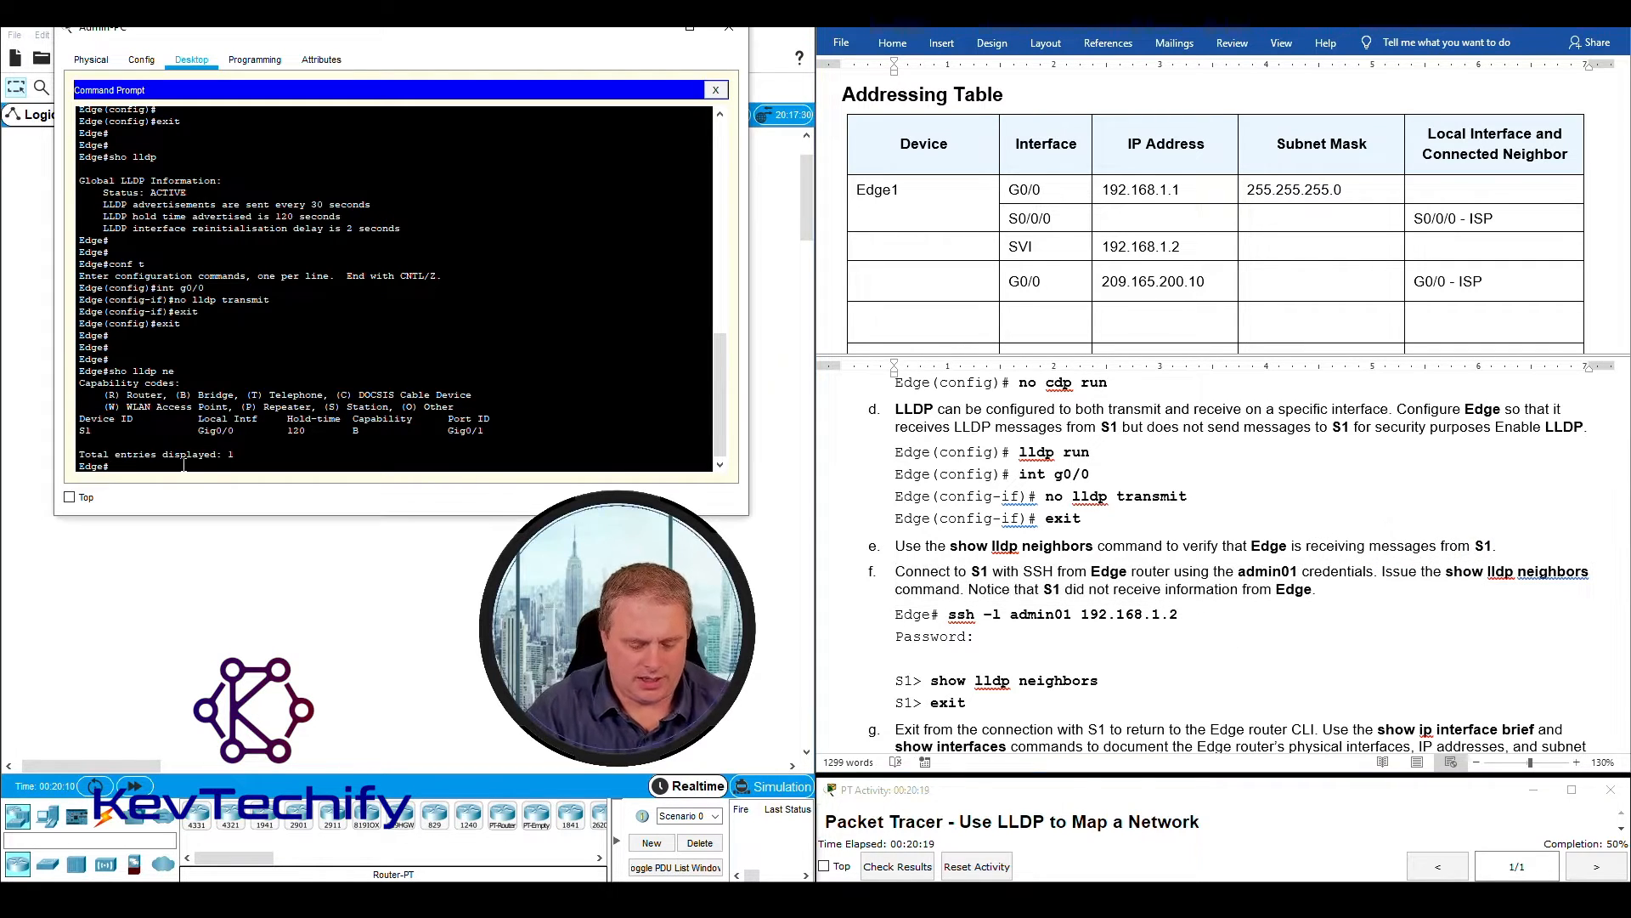
type("ssh -l")
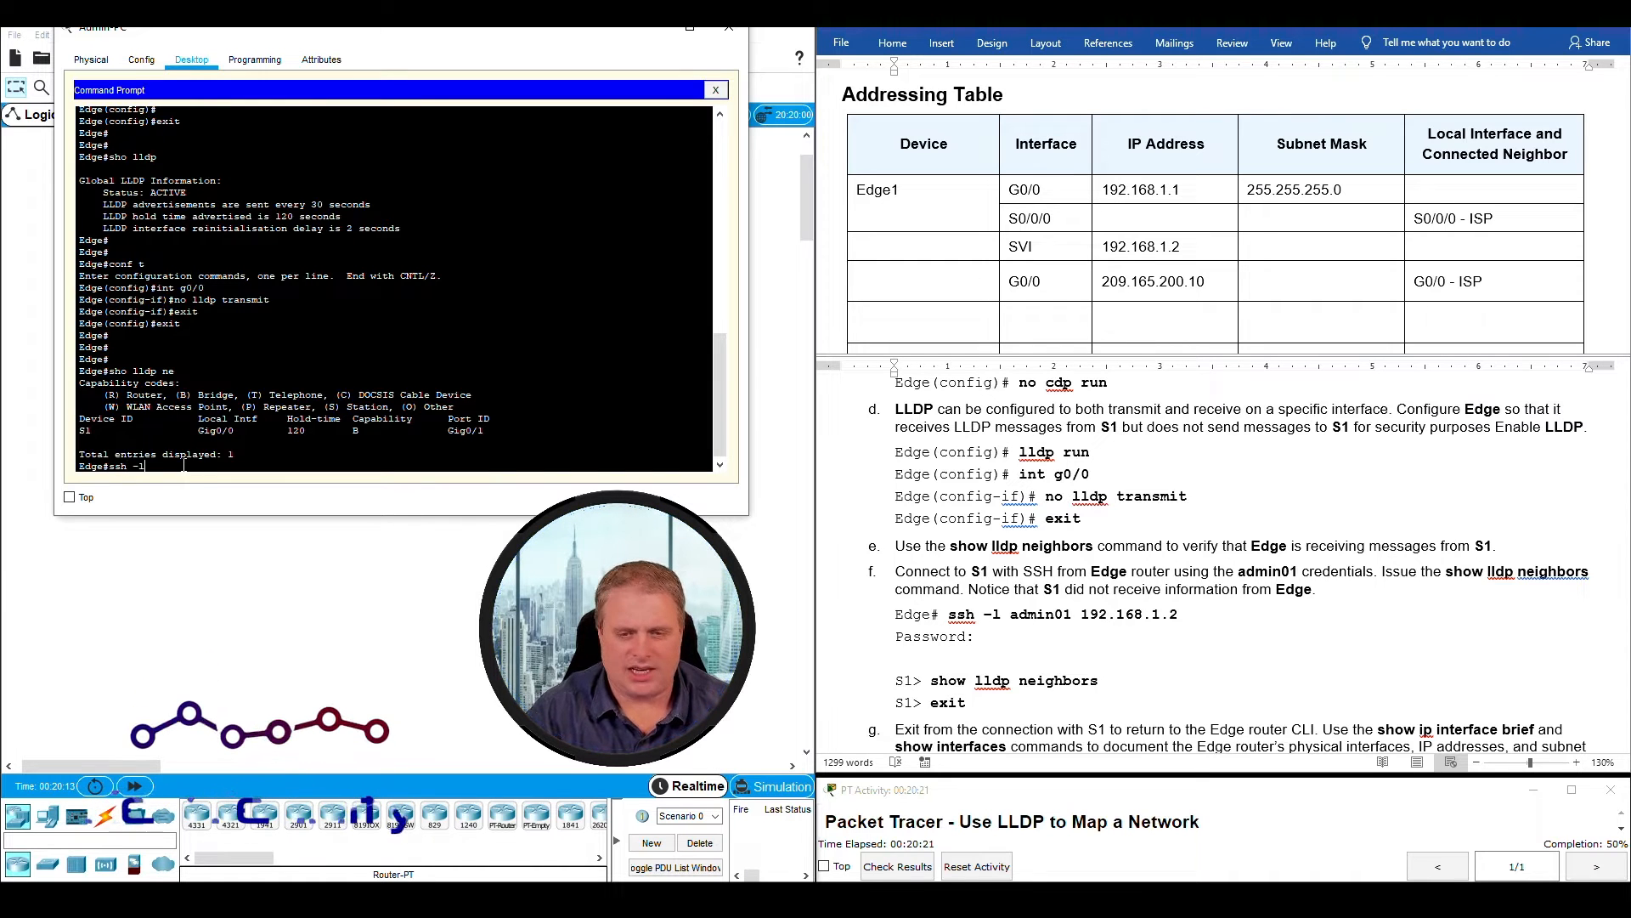
type(" admin01 192.168.")
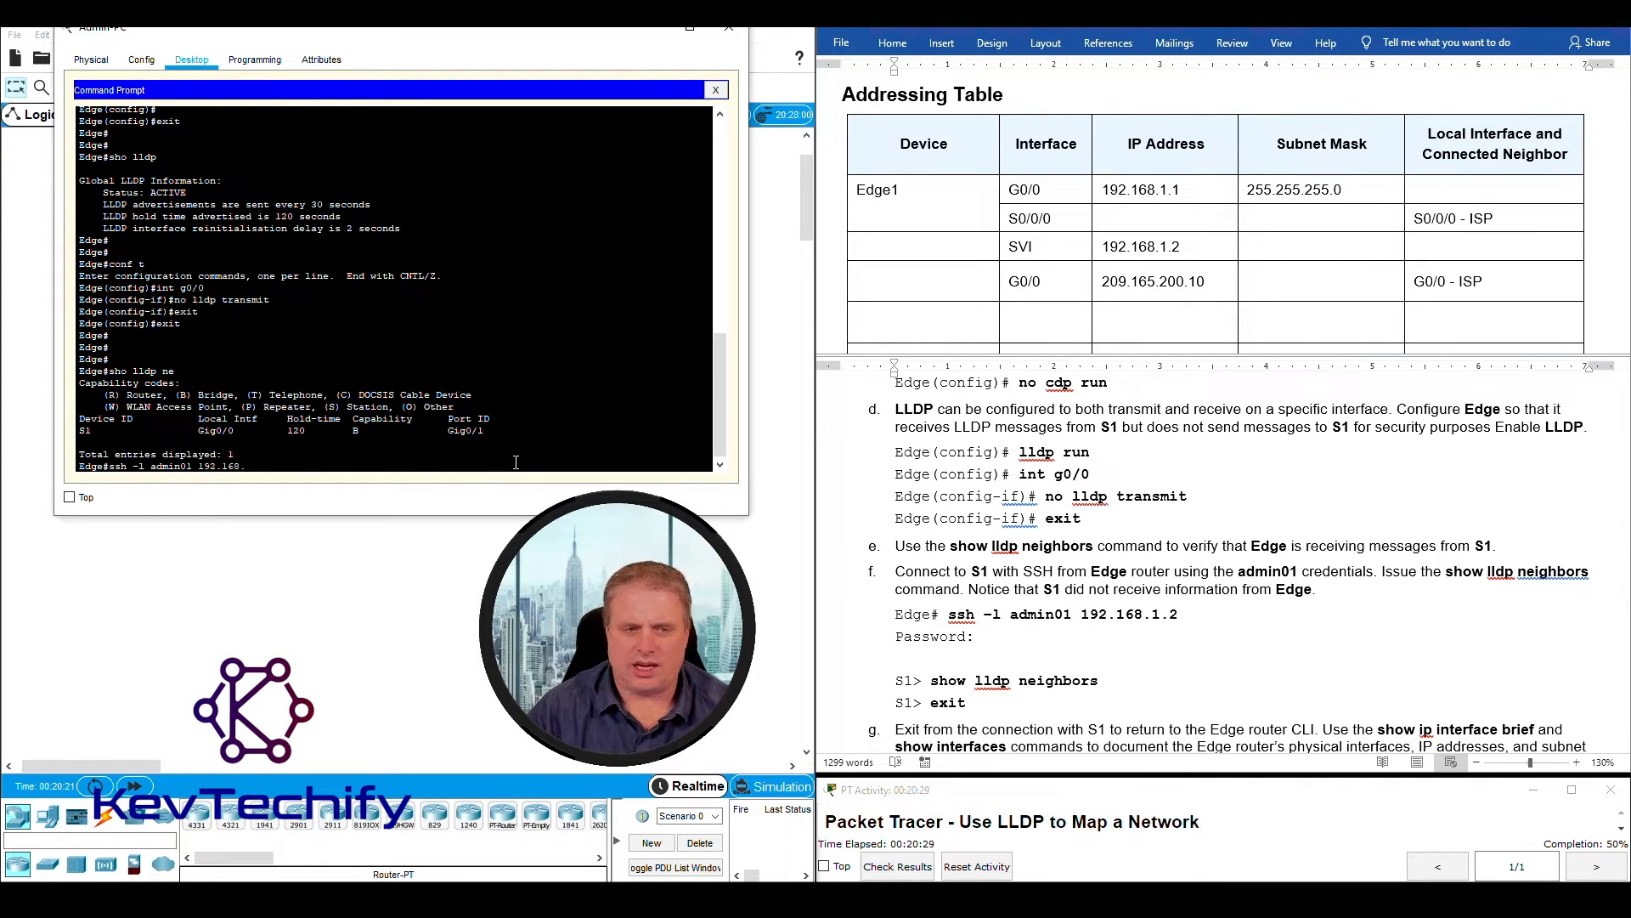
key("Return")
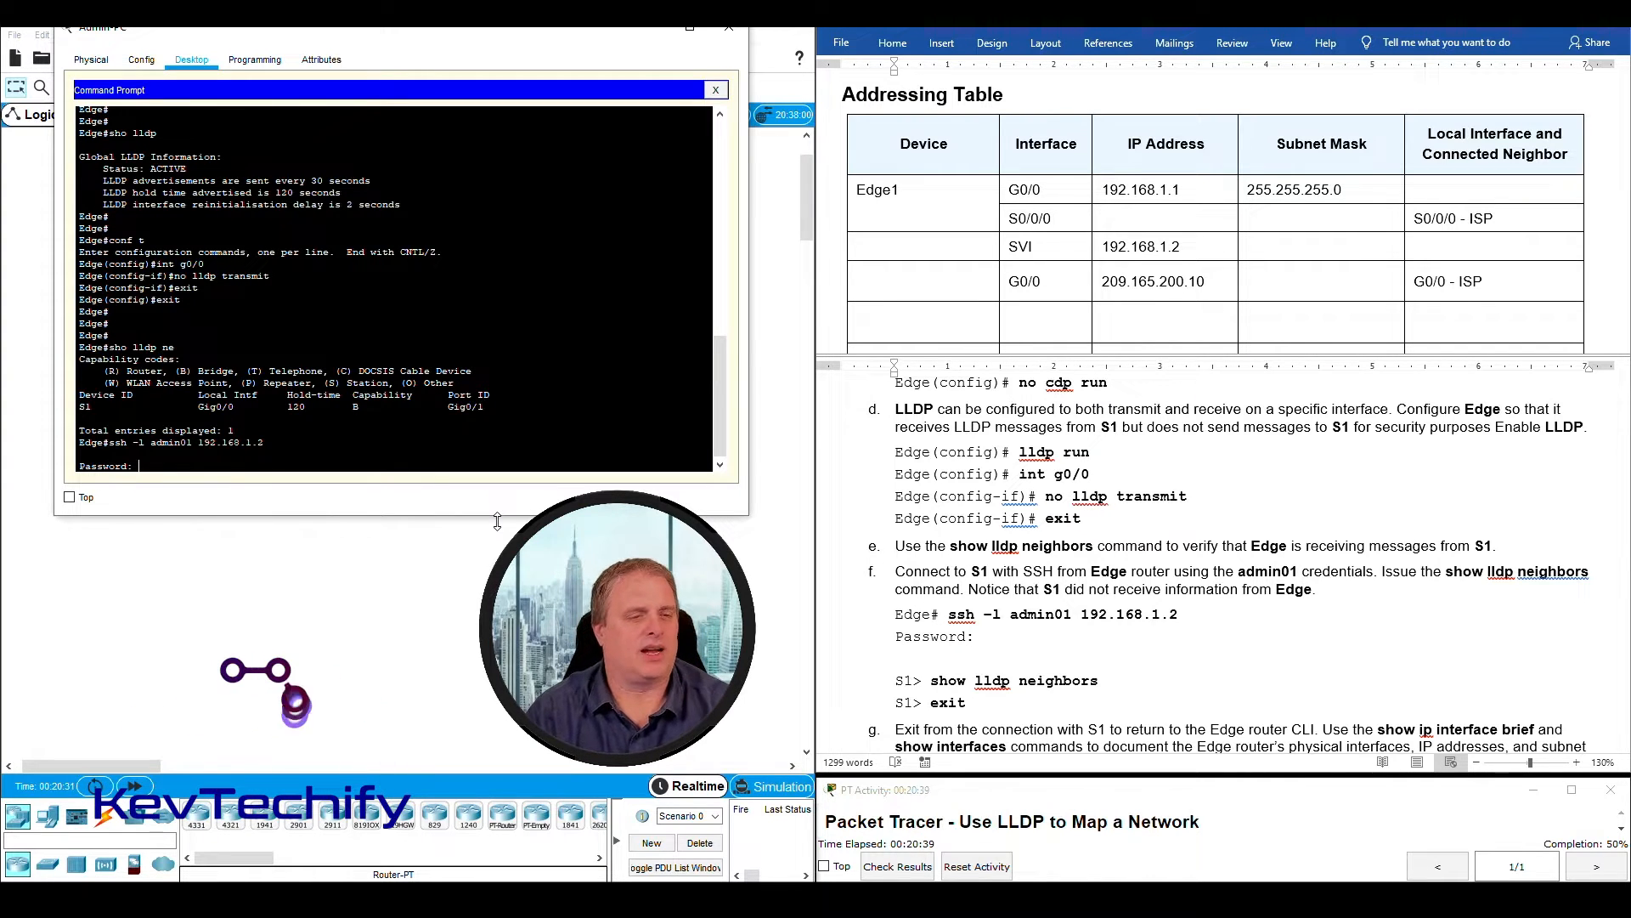
key("Return")
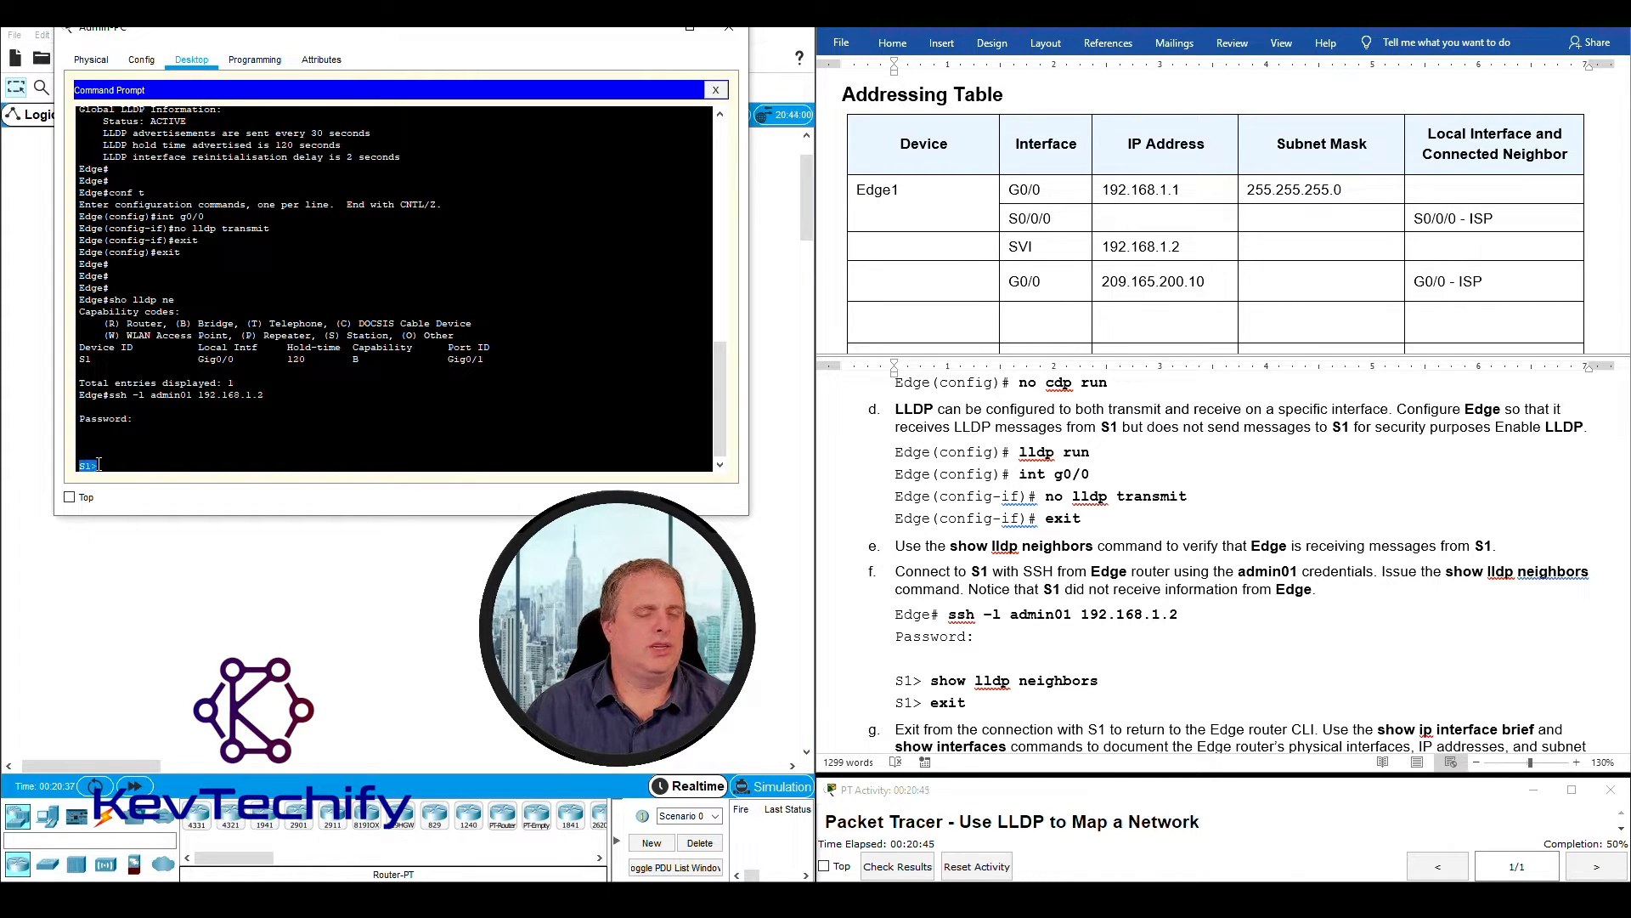
- Run sho lldp ne on S1 to check for LLDP information from Edge, and exit the SSH session back to Edge
left_click(1128, 642)
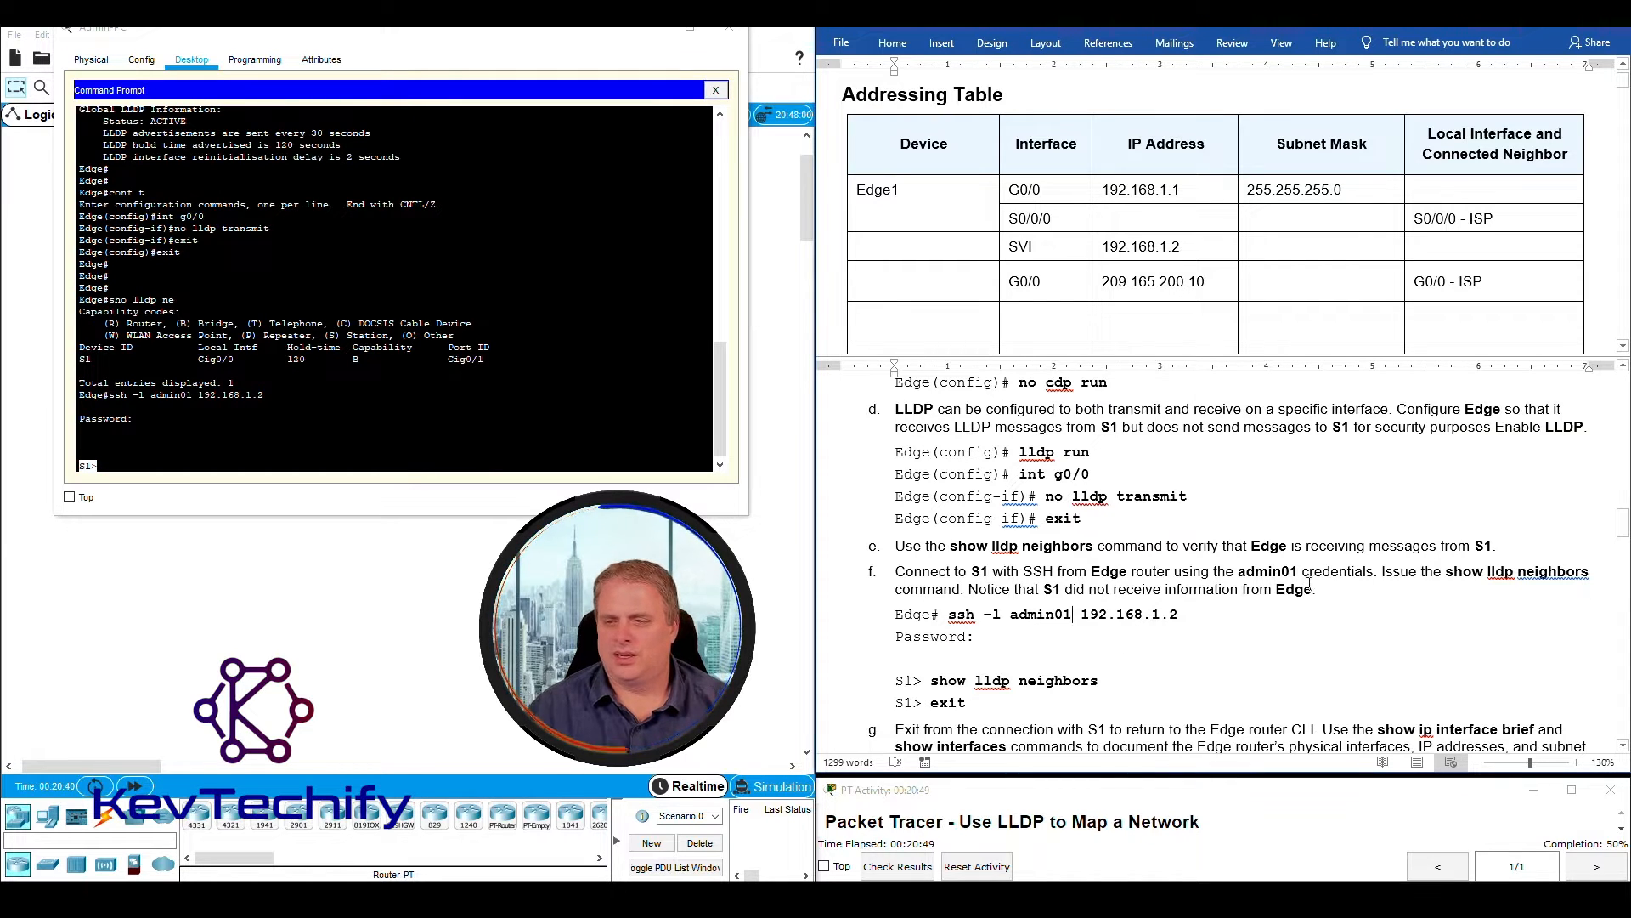
left_click_drag(1445, 571, 1593, 572)
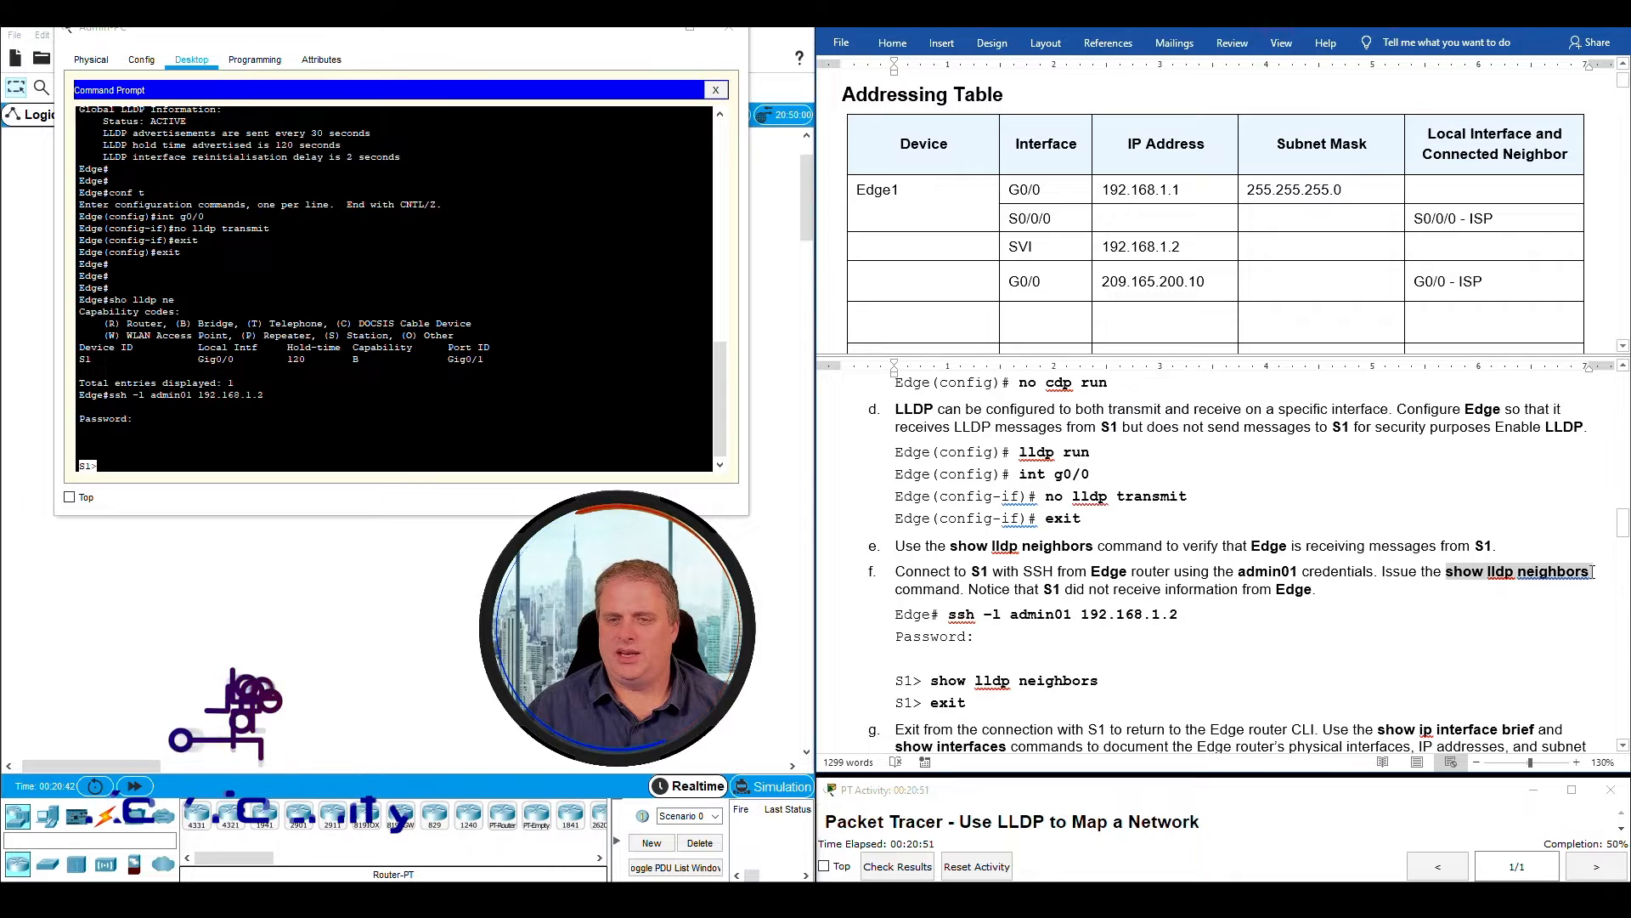
left_click(130, 466)
type("sho lldp ne")
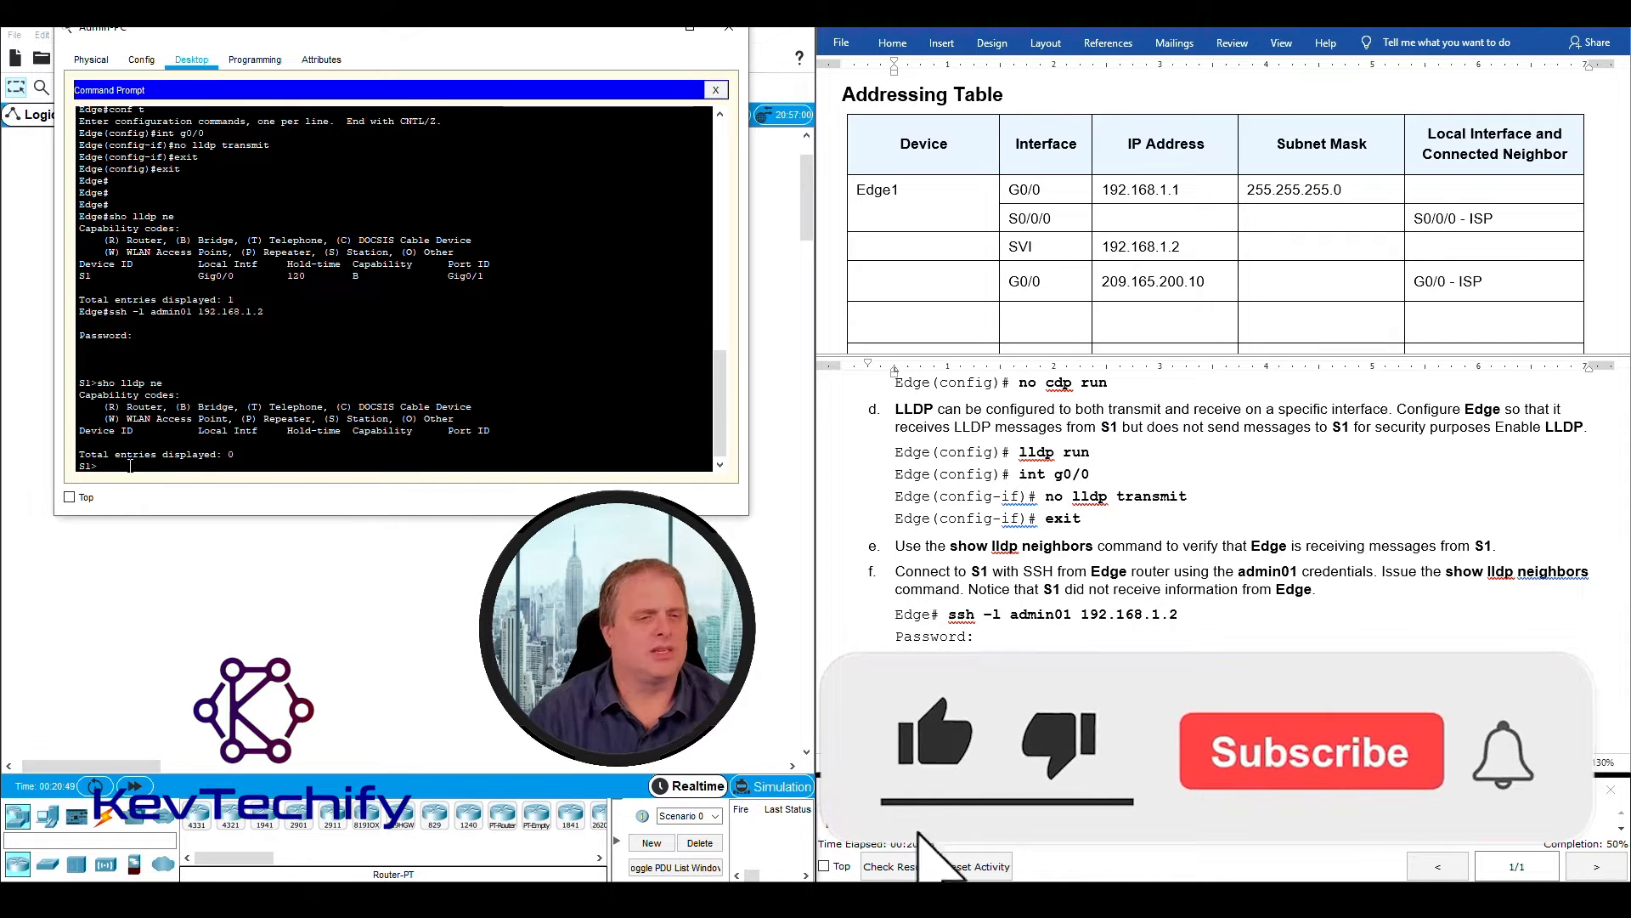
key("Return")
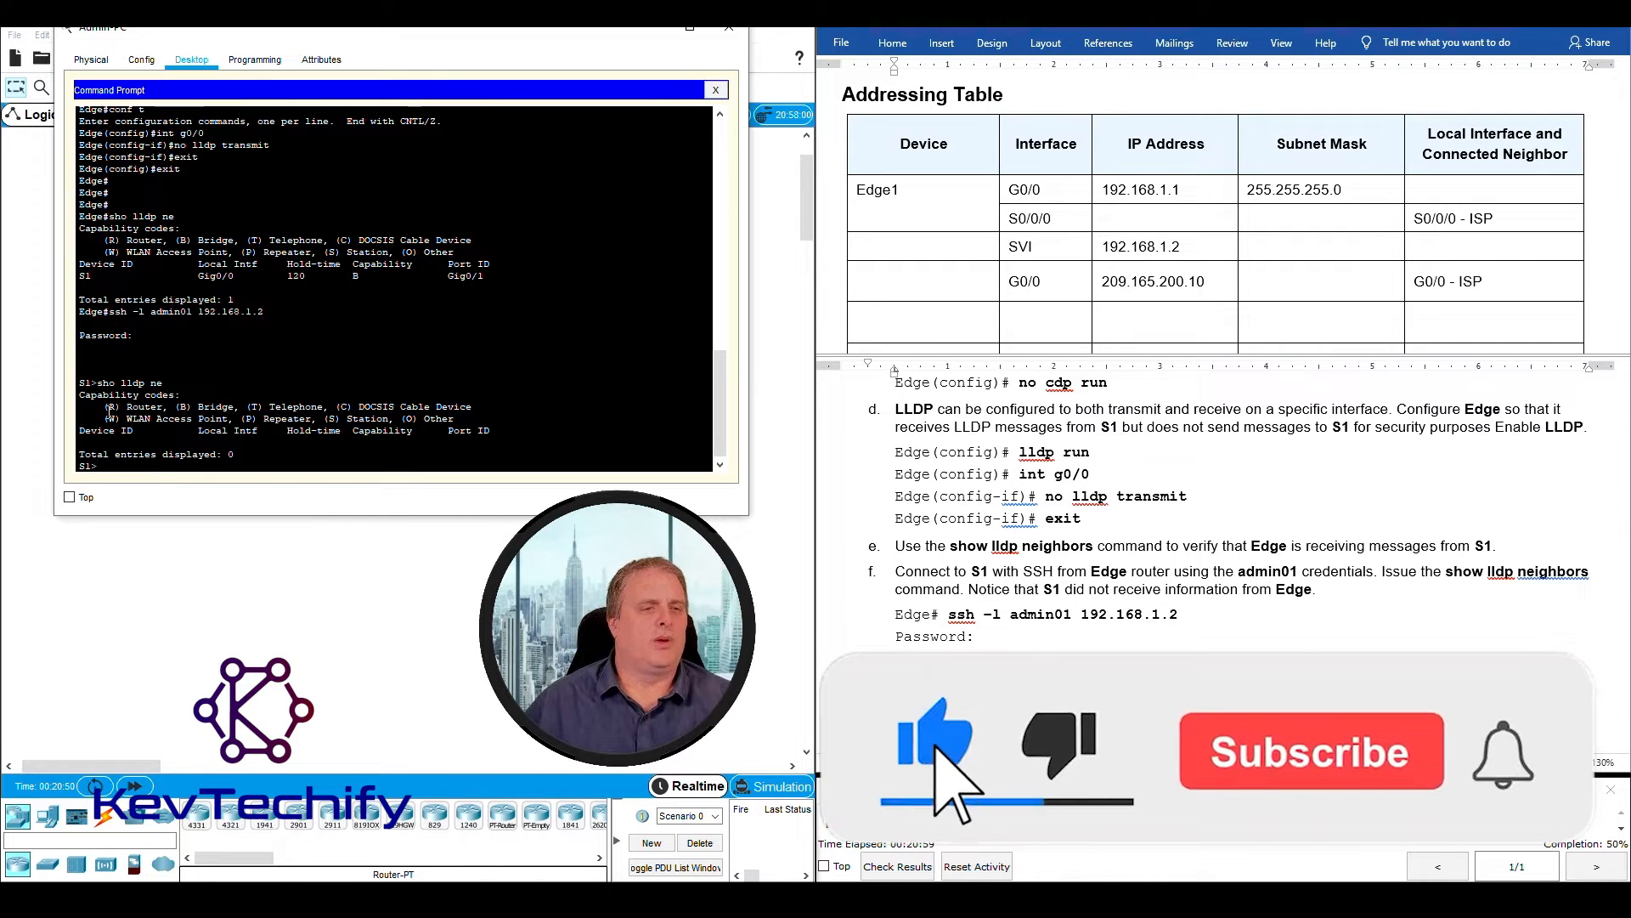
mouse_move(79, 431)
left_mouse_down()
mouse_move(111, 455)
mouse_move(99, 435)
mouse_move(101, 466)
mouse_move(107, 443)
left_mouse_up()
left_click(107, 443)
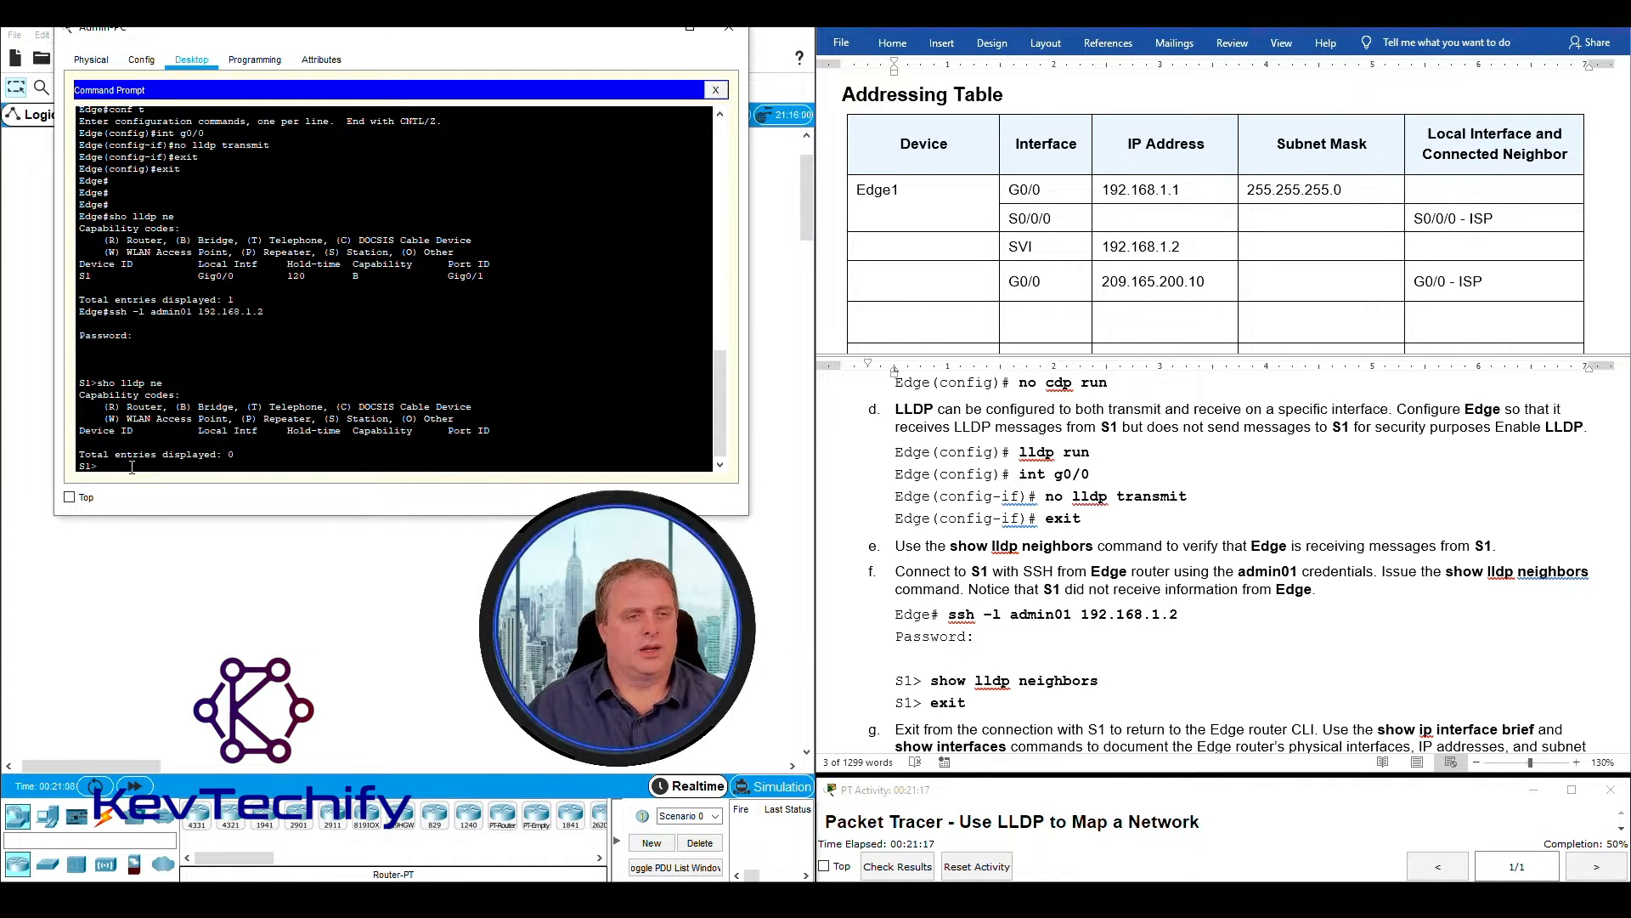
type("xit")
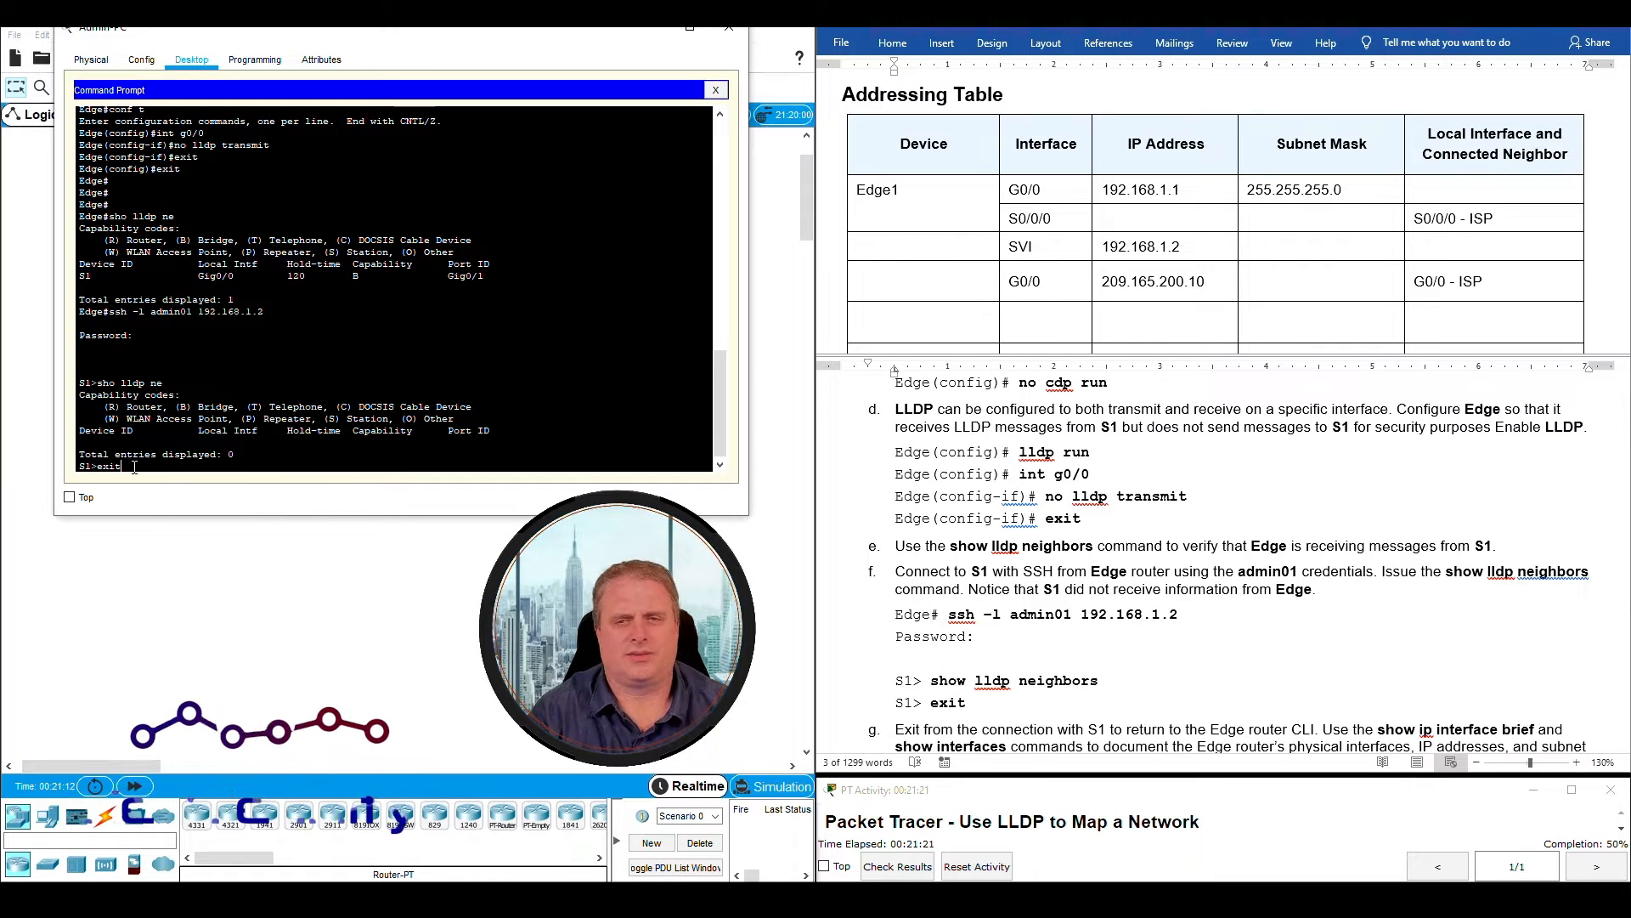
key("Return")
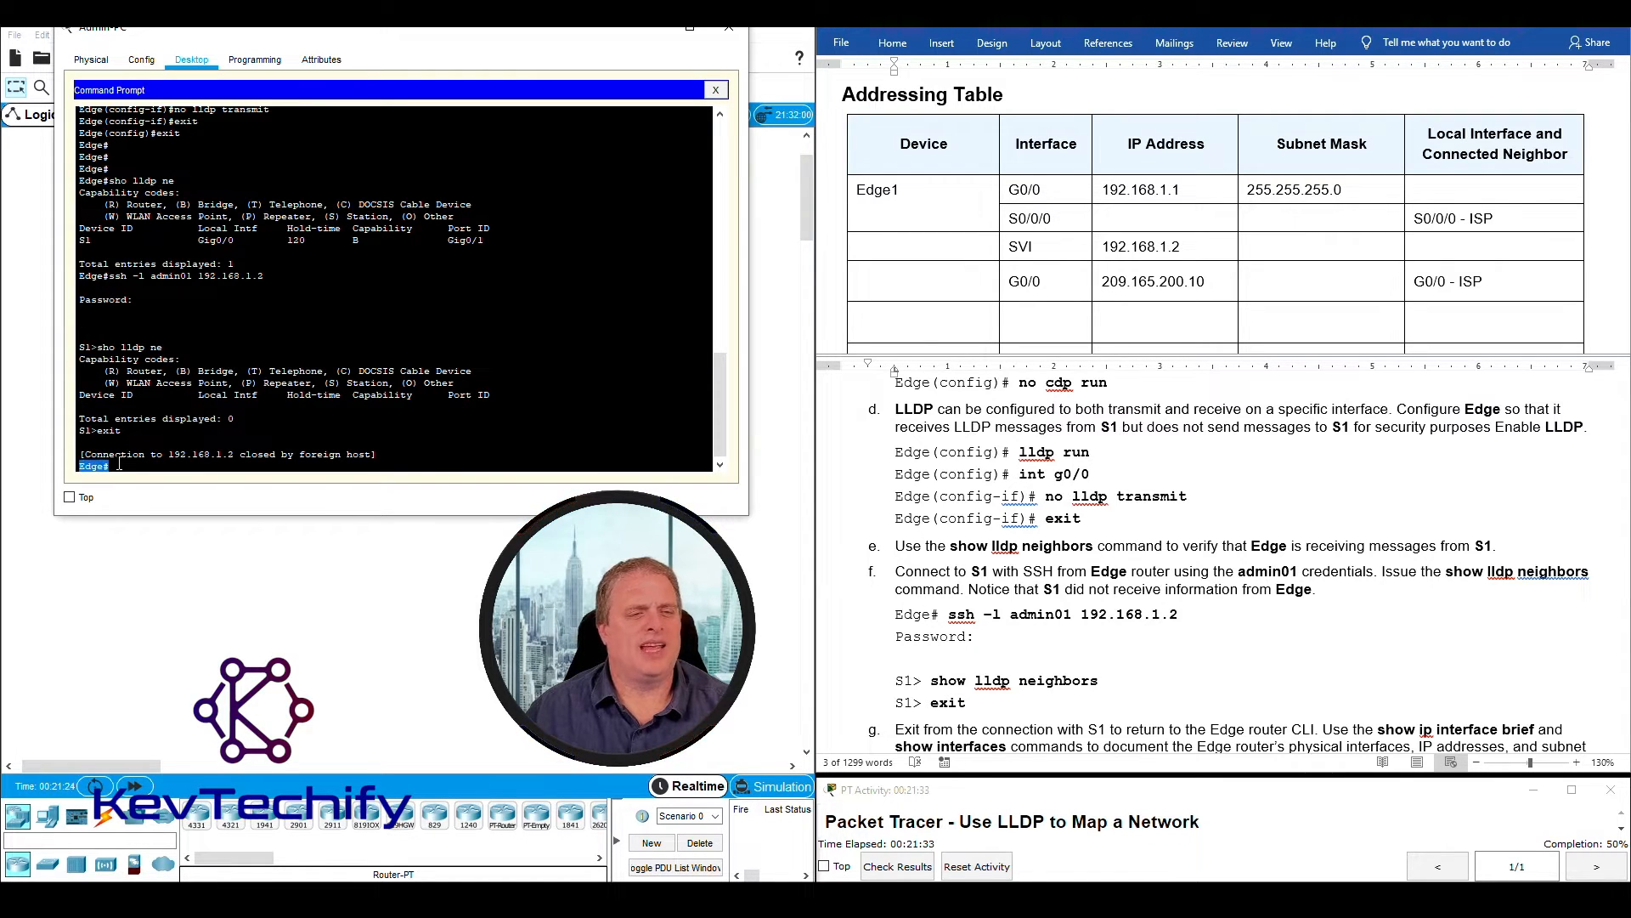
- Read instruction g on documenting Edge's interfaces, IP addresses and subnet masks, and locate the Edge1 rows in the Addressing Table
scroll(1189, 510, "down", 2)
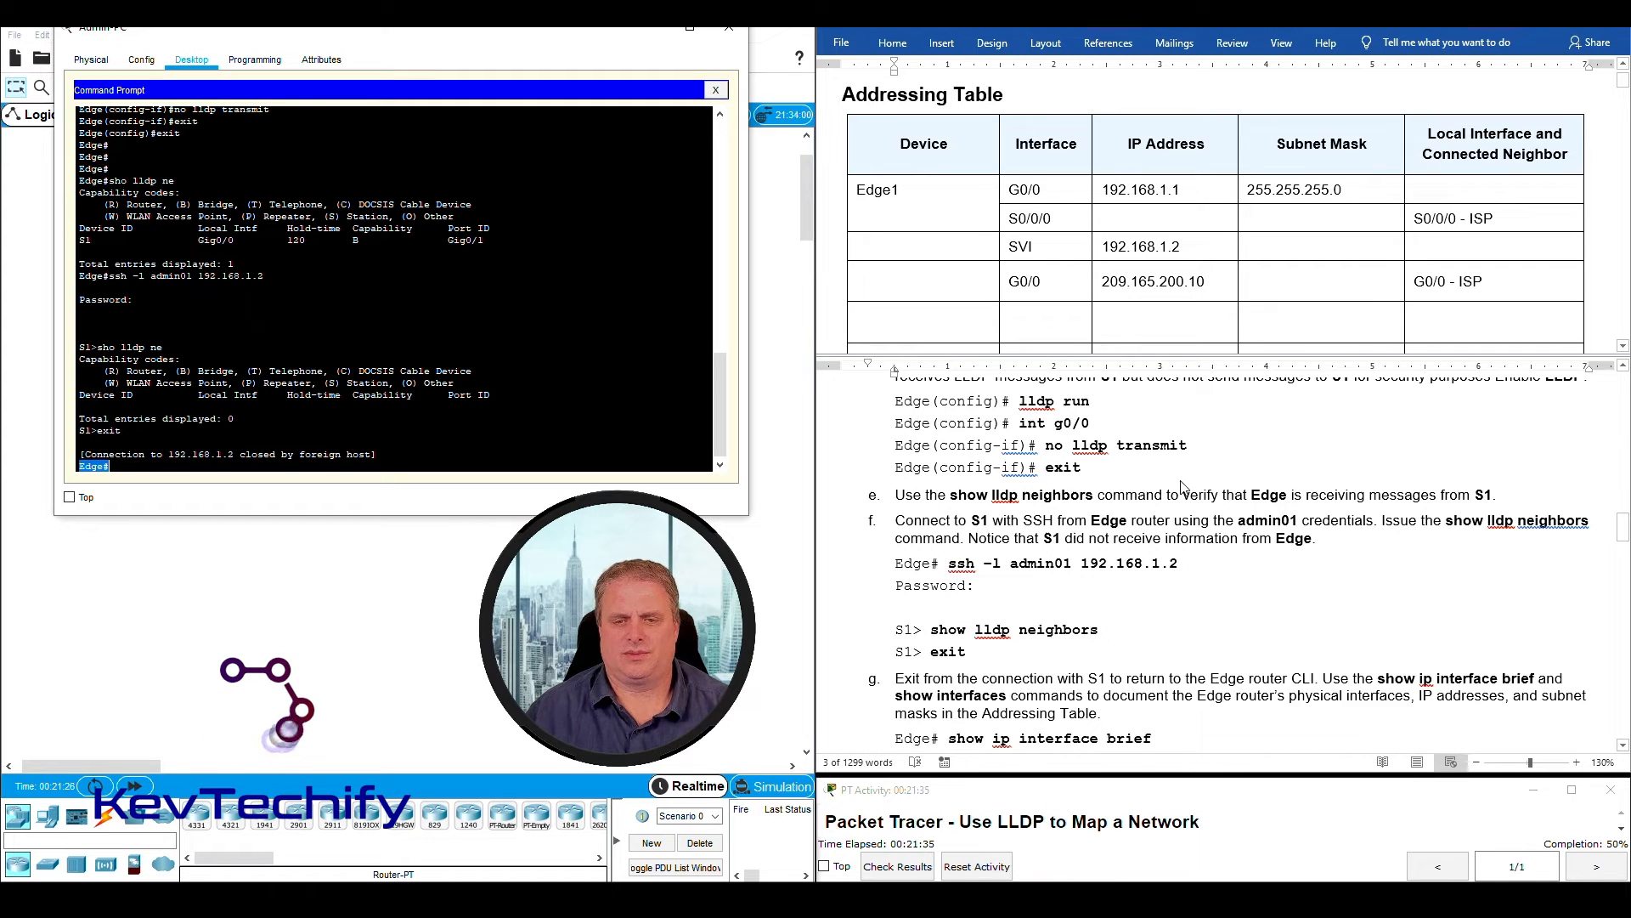
scroll(1202, 612, "down", 1)
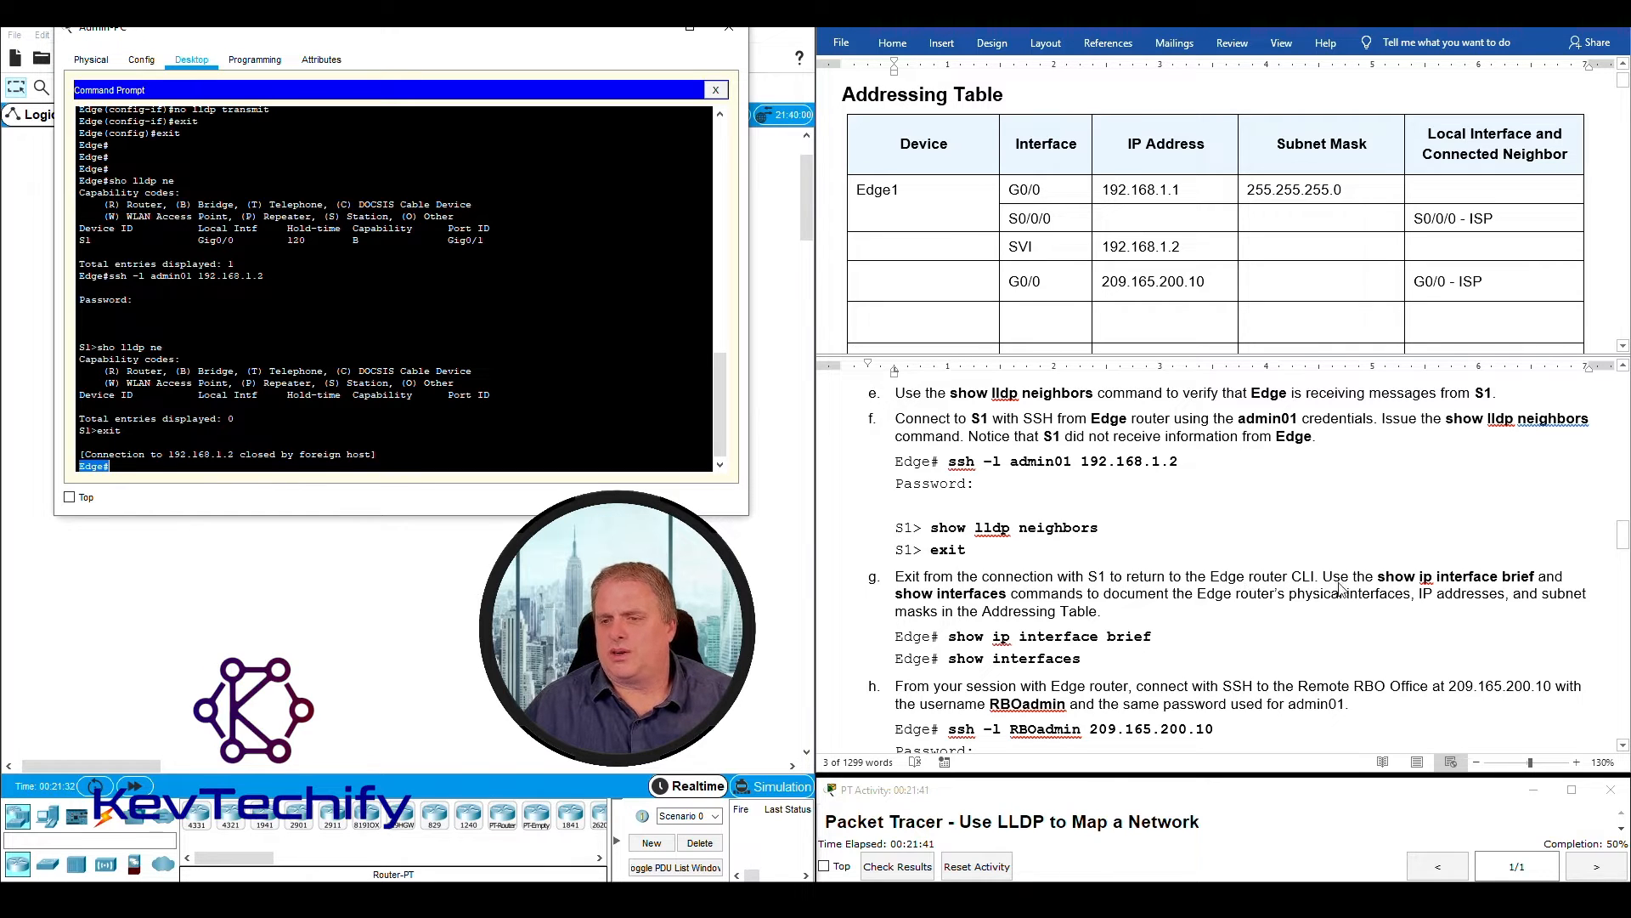
left_click(1368, 581)
mouse_move(1380, 578)
left_mouse_down()
mouse_move(1525, 574)
mouse_move(1062, 599)
mouse_move(1578, 593)
mouse_move(1109, 612)
left_mouse_up()
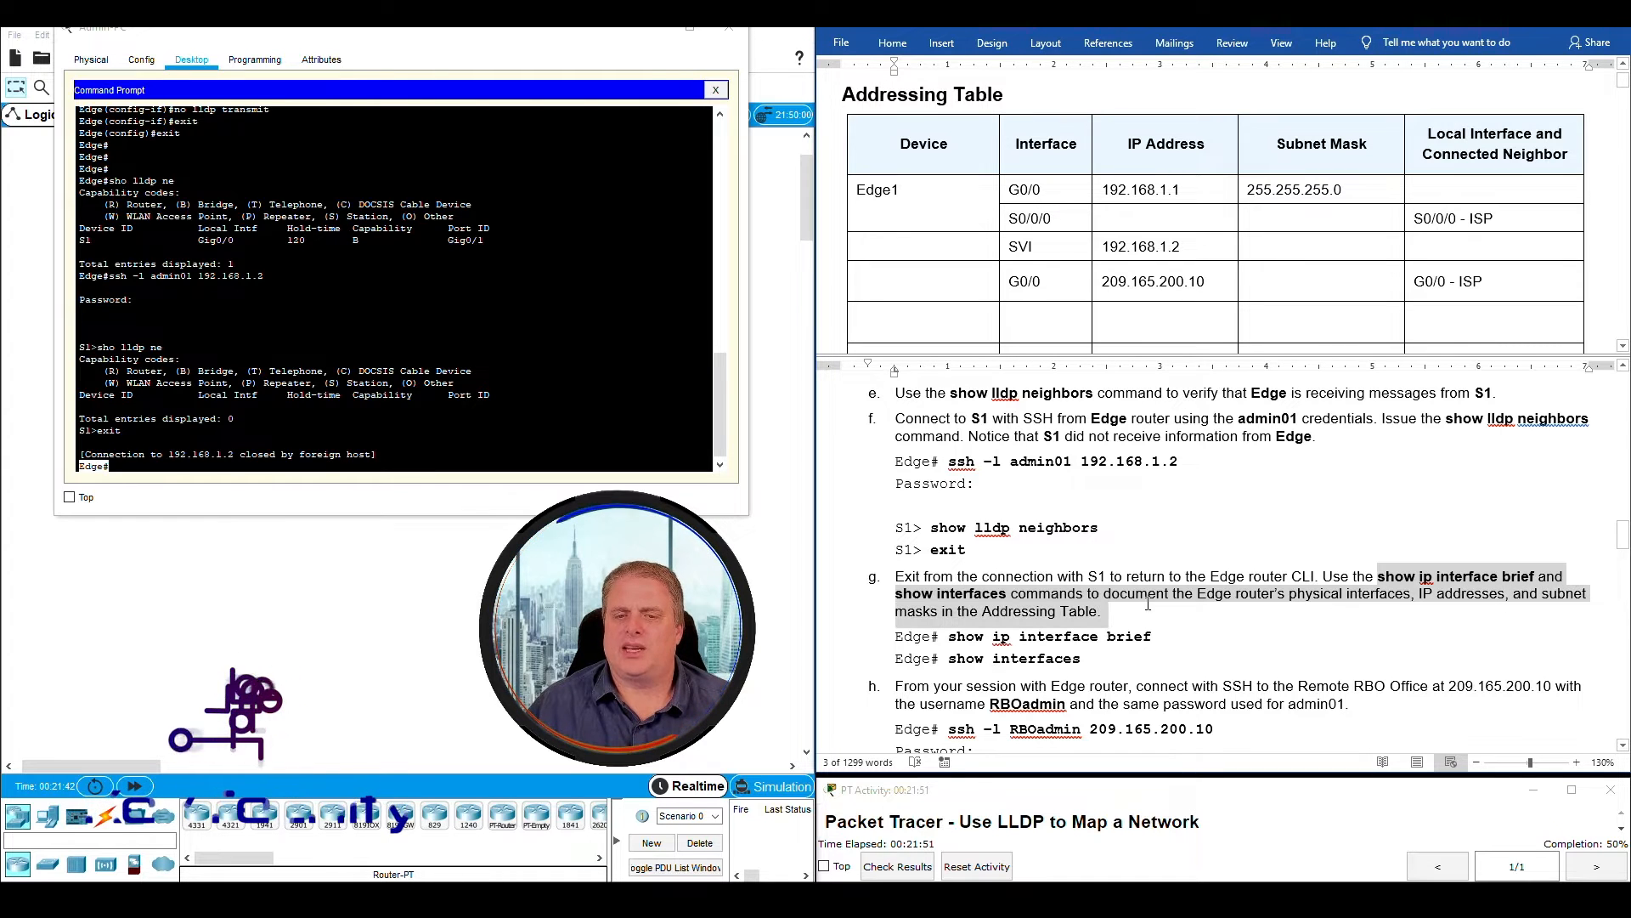
left_click(877, 189)
left_click_drag(858, 189, 1305, 212)
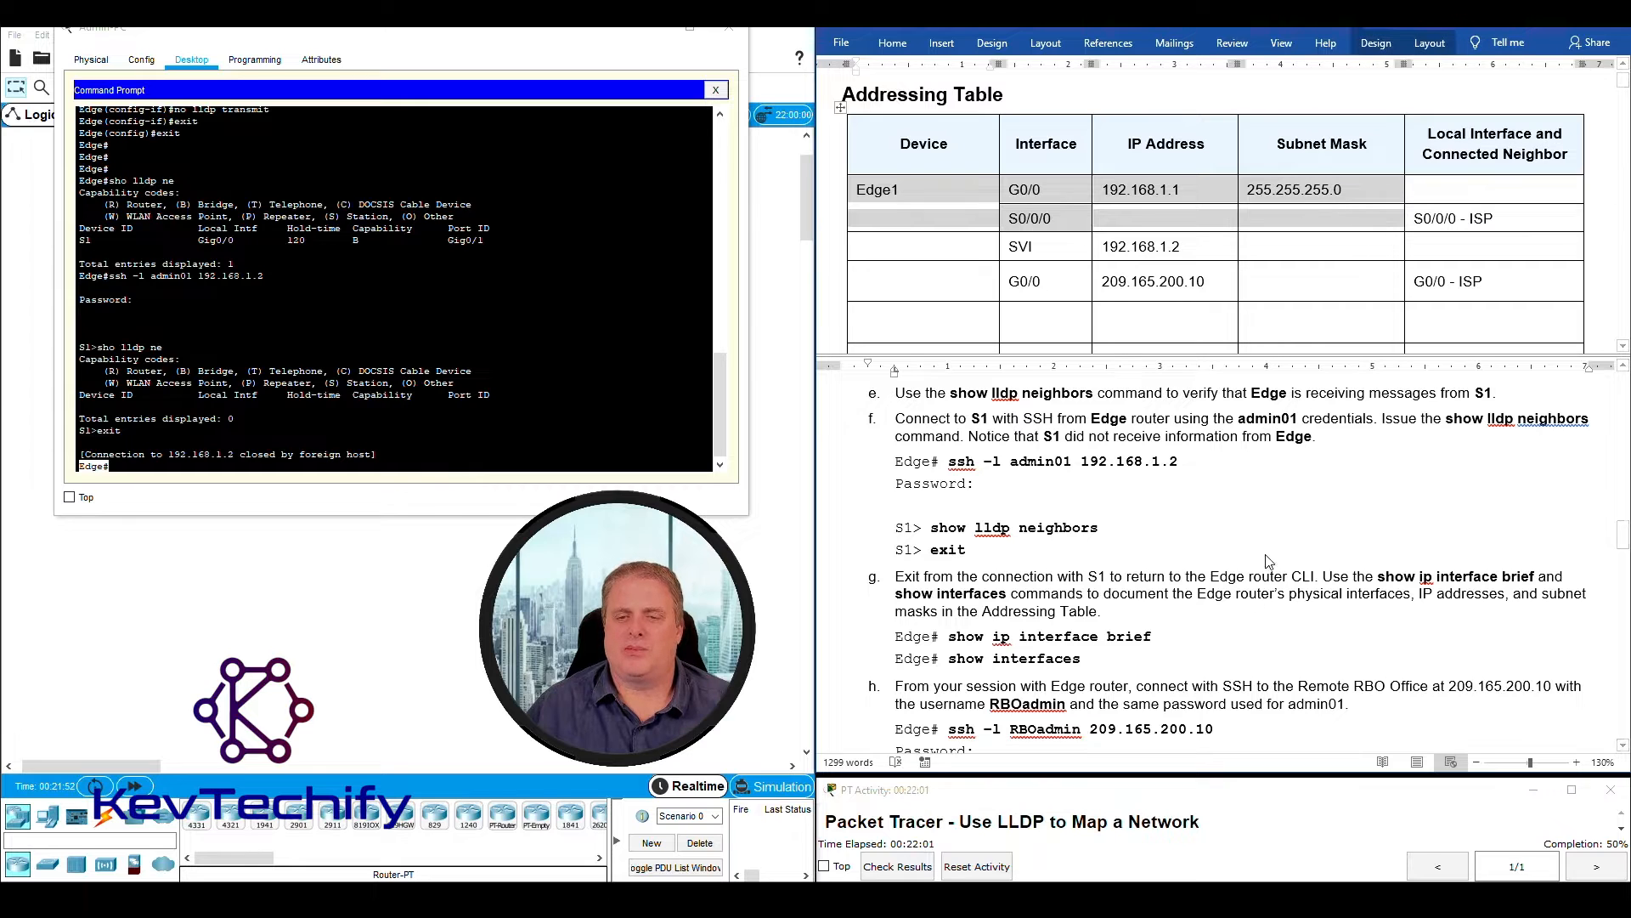
- Run sho ip int br on Edge to list its interfaces and IP addresses
left_click_drag(1103, 612, 1378, 576)
left_click(311, 468)
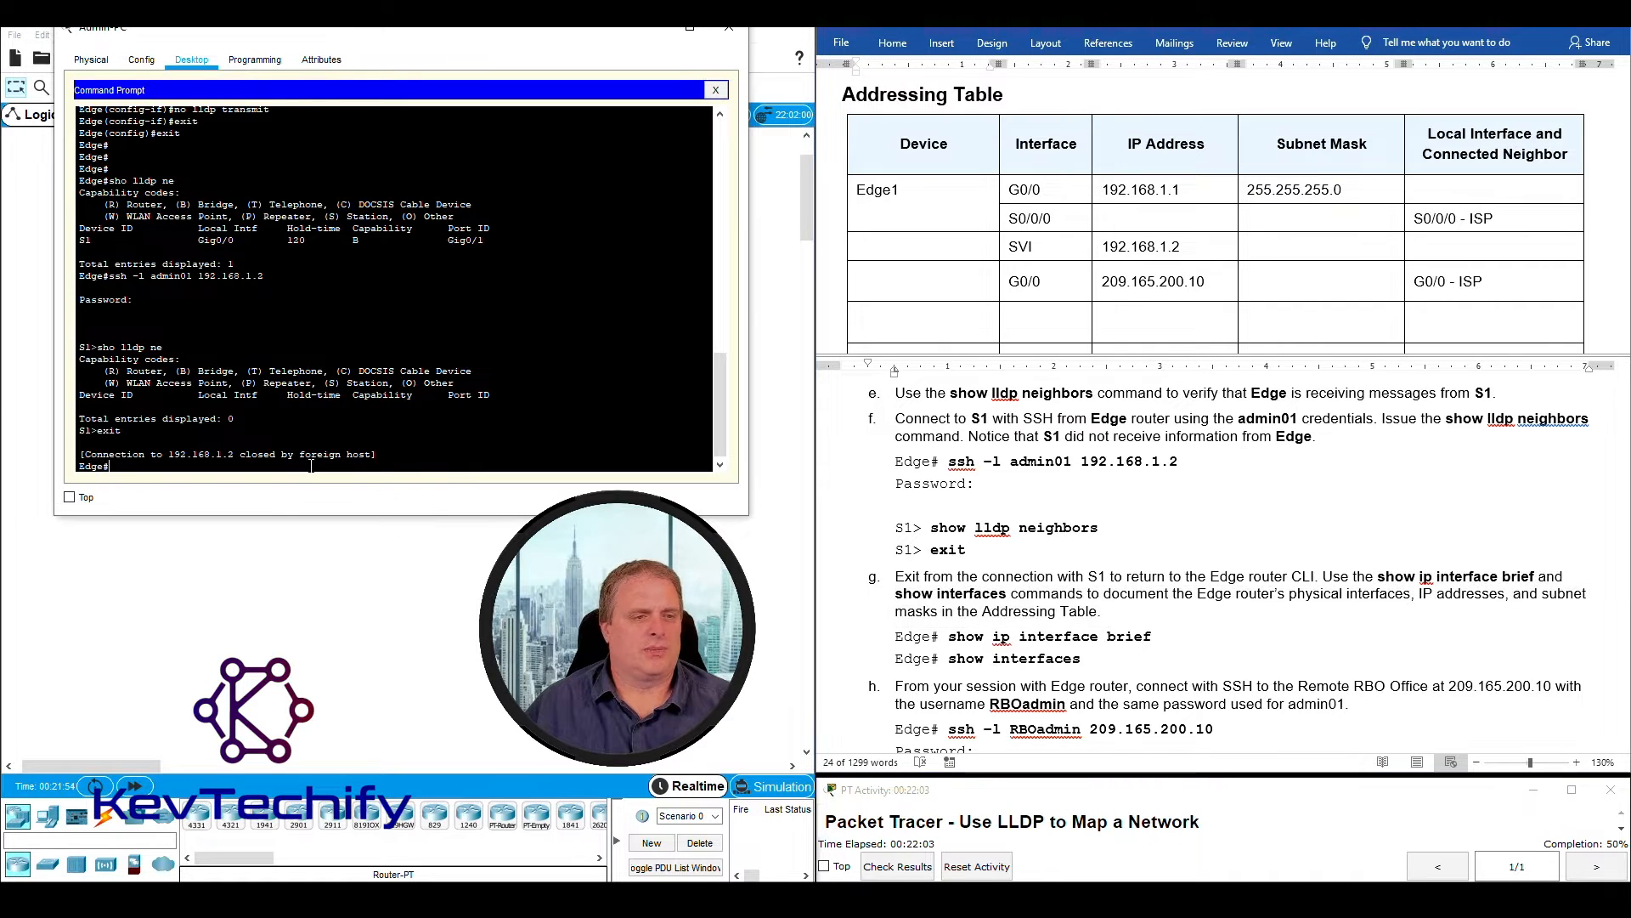
key("Return")
key("Return")
key("Return")
key("Return")
key("Return")
key("Return")
type("sho")
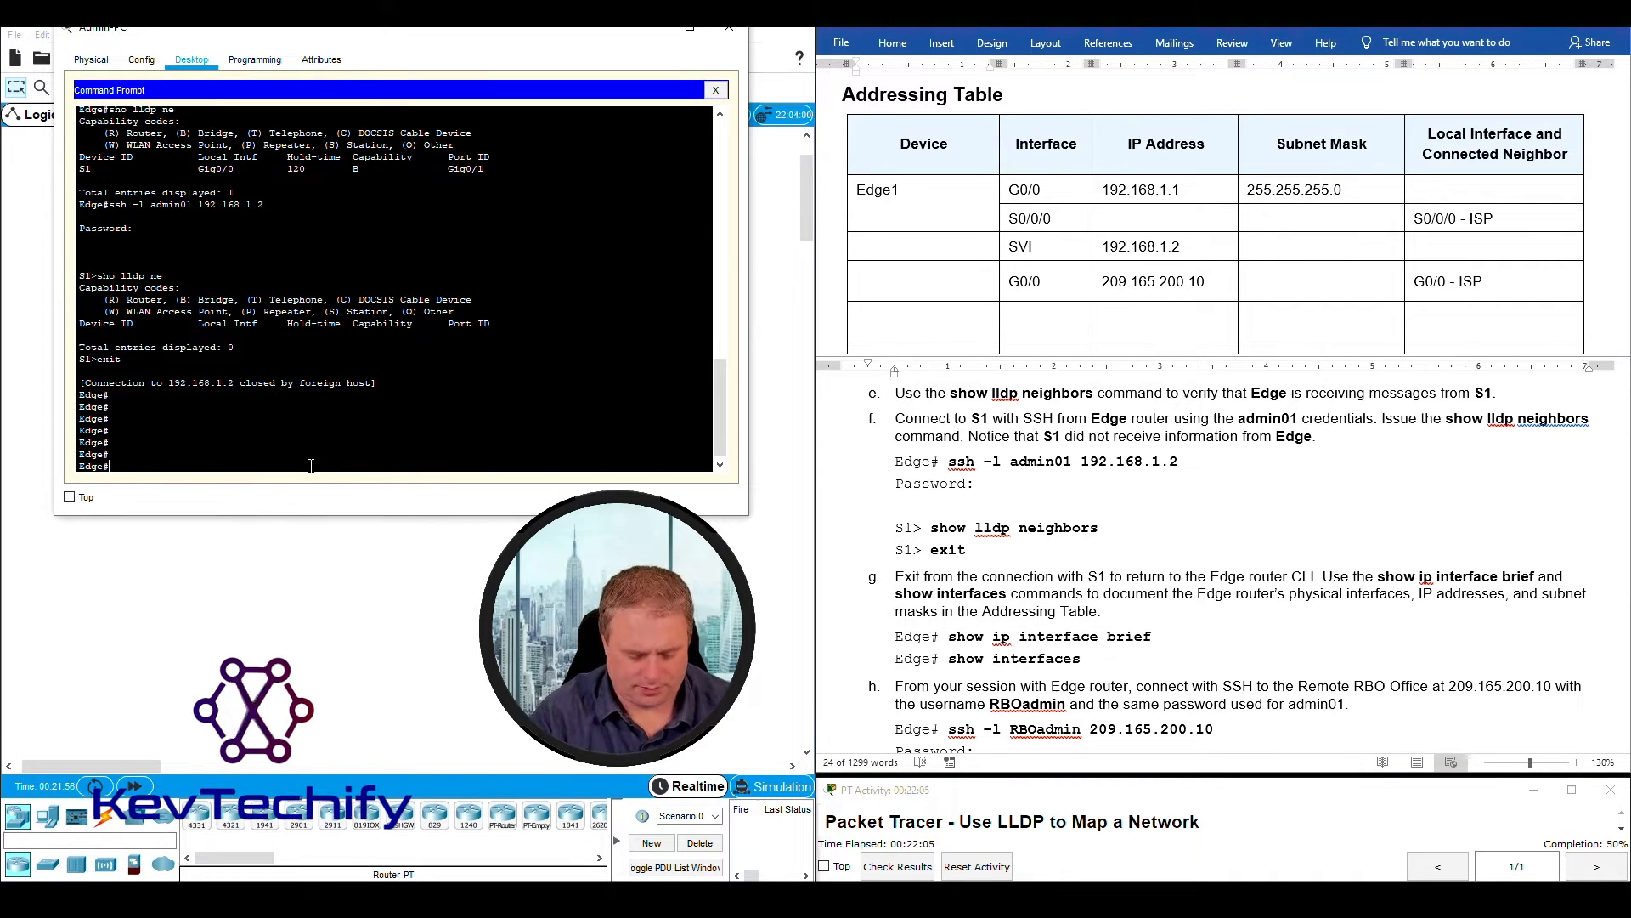
type(" ip ")
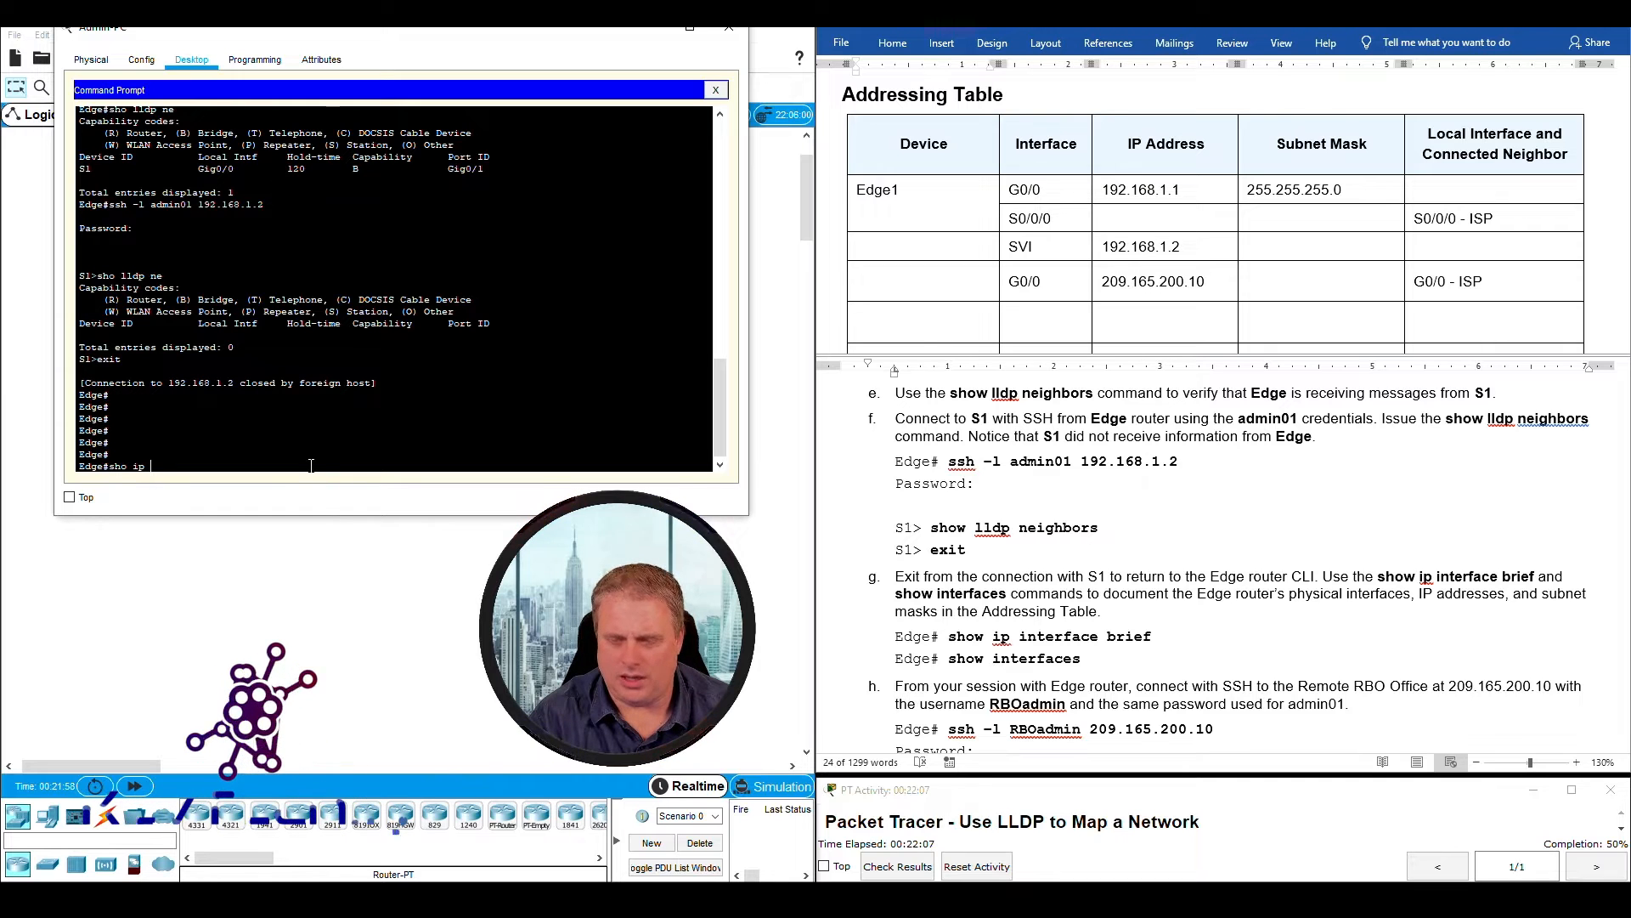
type("int br")
key("Return")
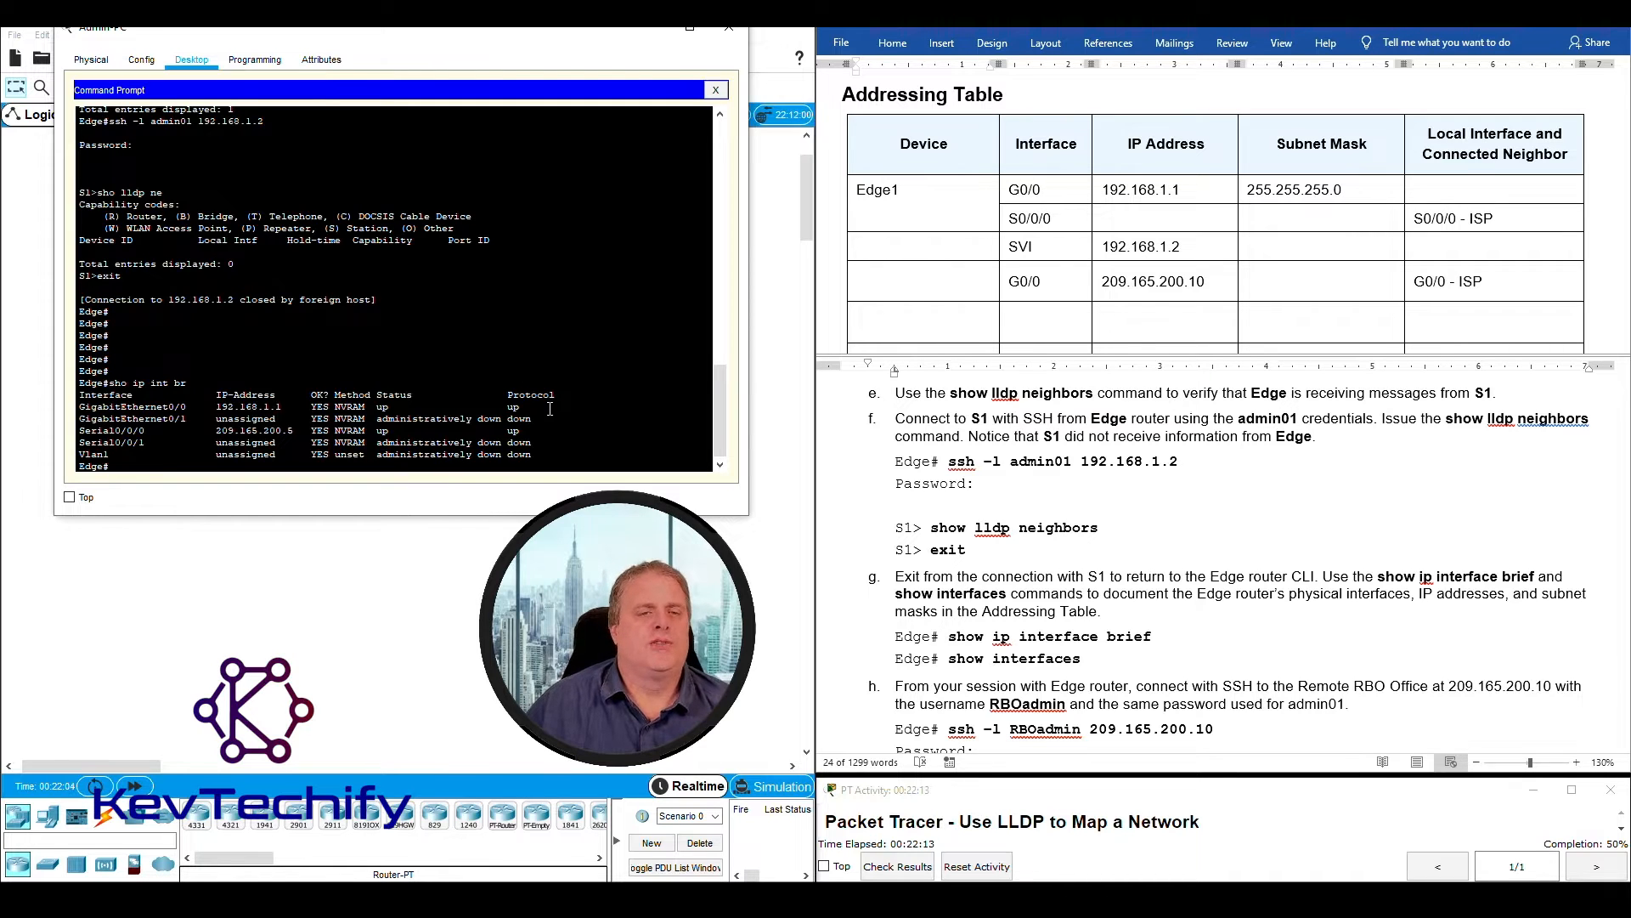
- Examine the GigabitEthernet0/0 and Serial0/0/0 rows of the output and compare them with Edge's links in the topology
left_click_drag(393, 408, 85, 406)
left_click_drag(525, 430, 223, 431)
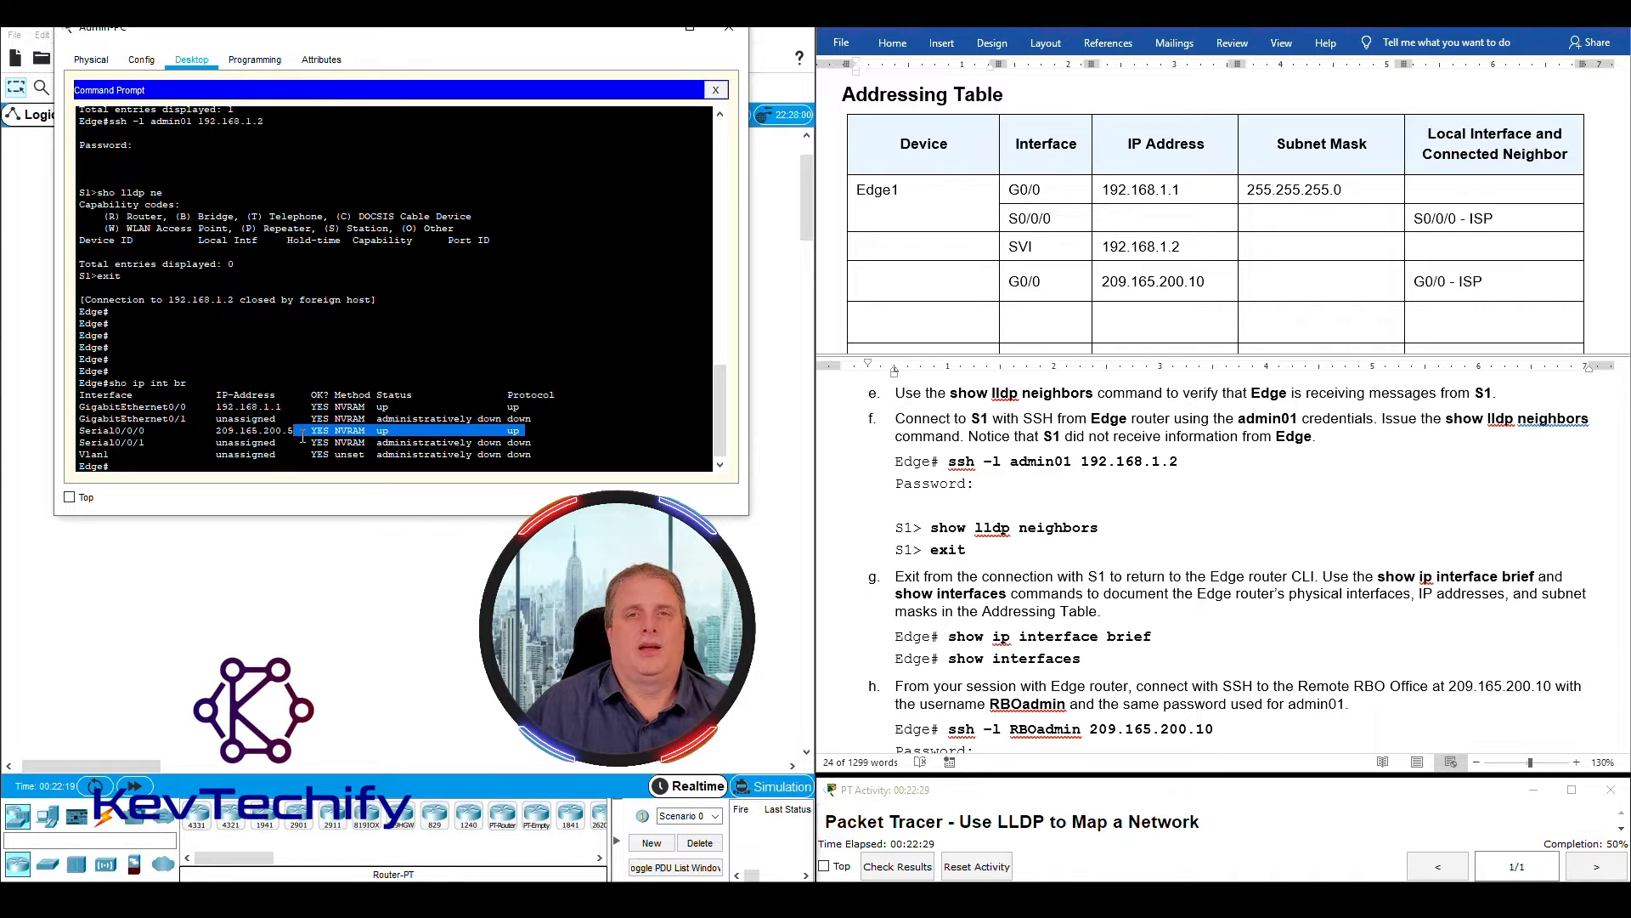
left_click(398, 406)
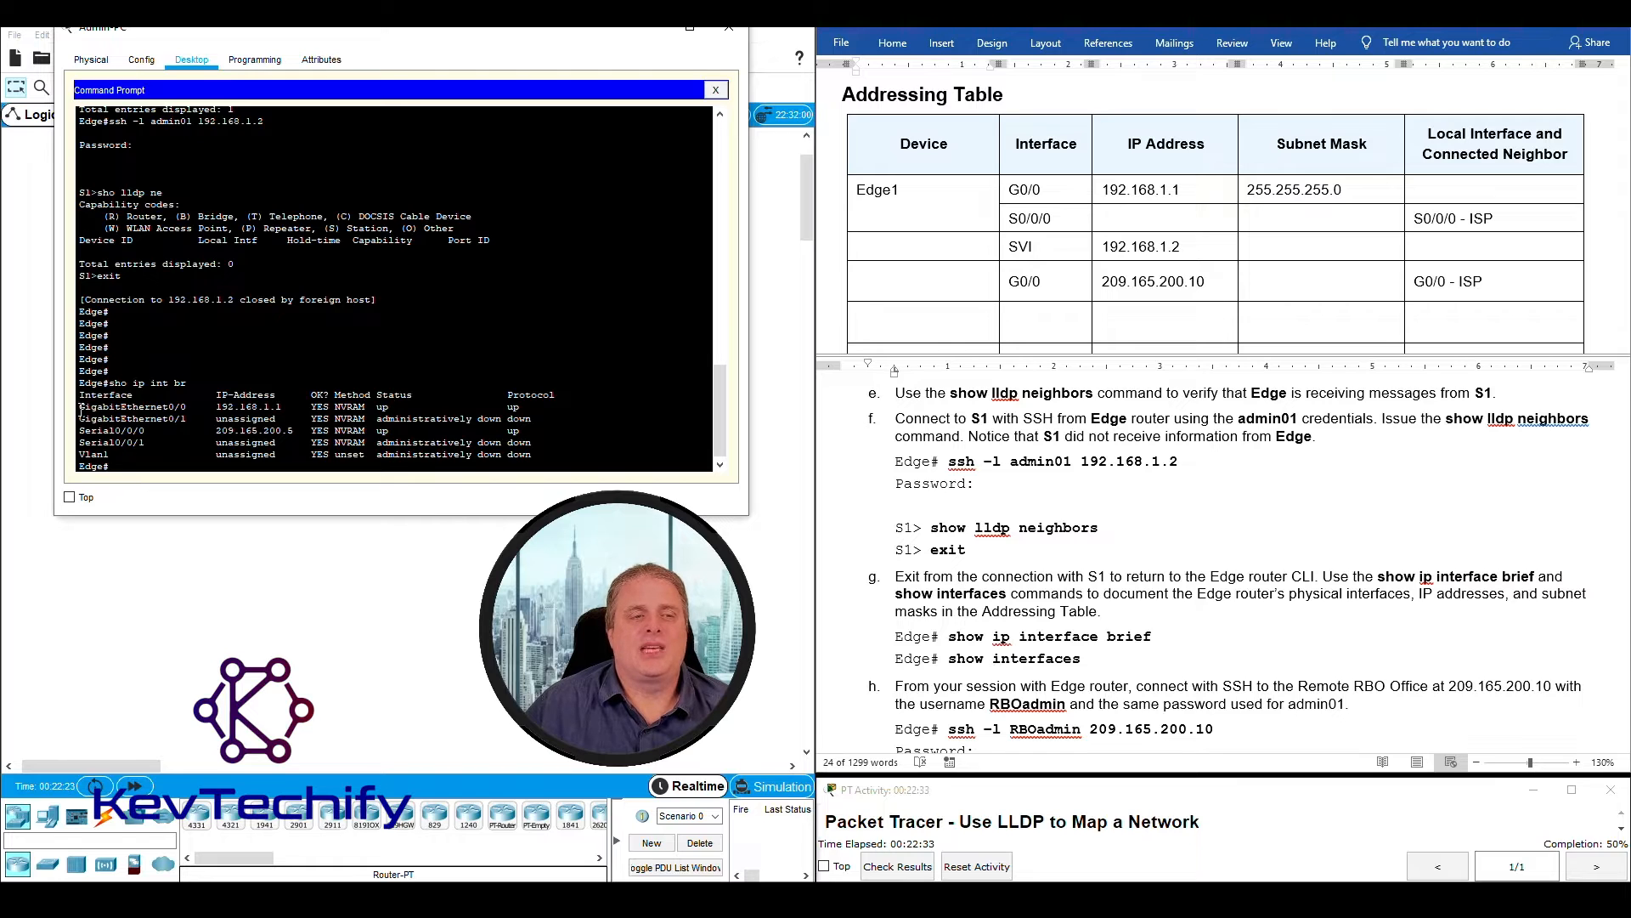
left_click_drag(133, 409, 285, 408)
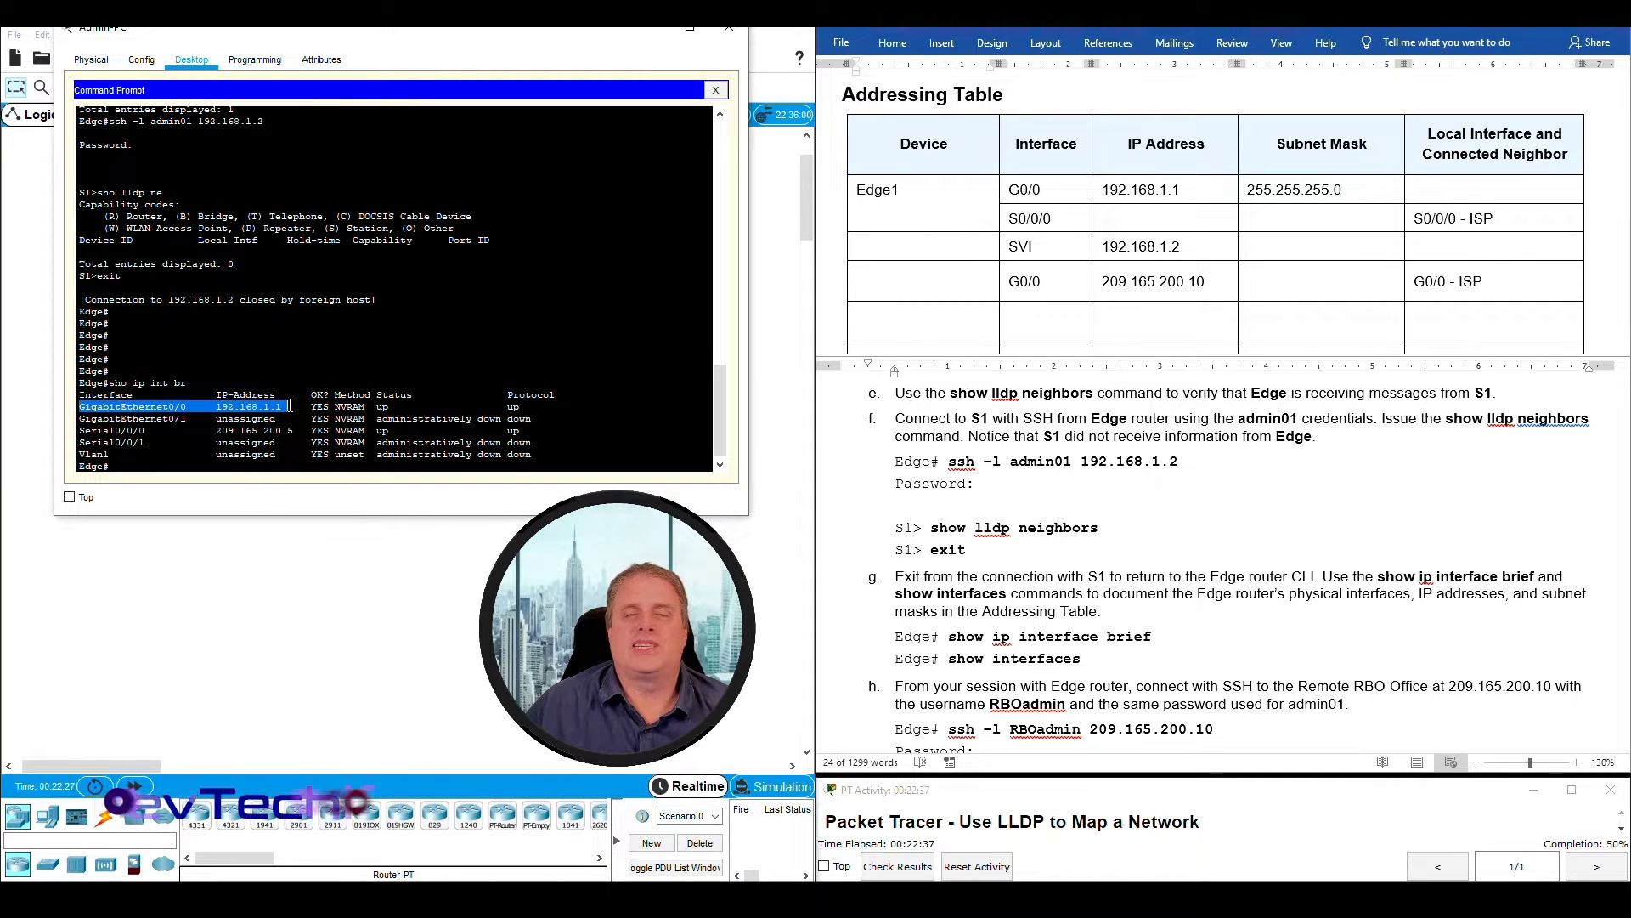
left_click_drag(440, 32, 1199, 44)
left_click_drag(350, 190, 46, 280)
left_click_drag(1041, 443, 1036, 443)
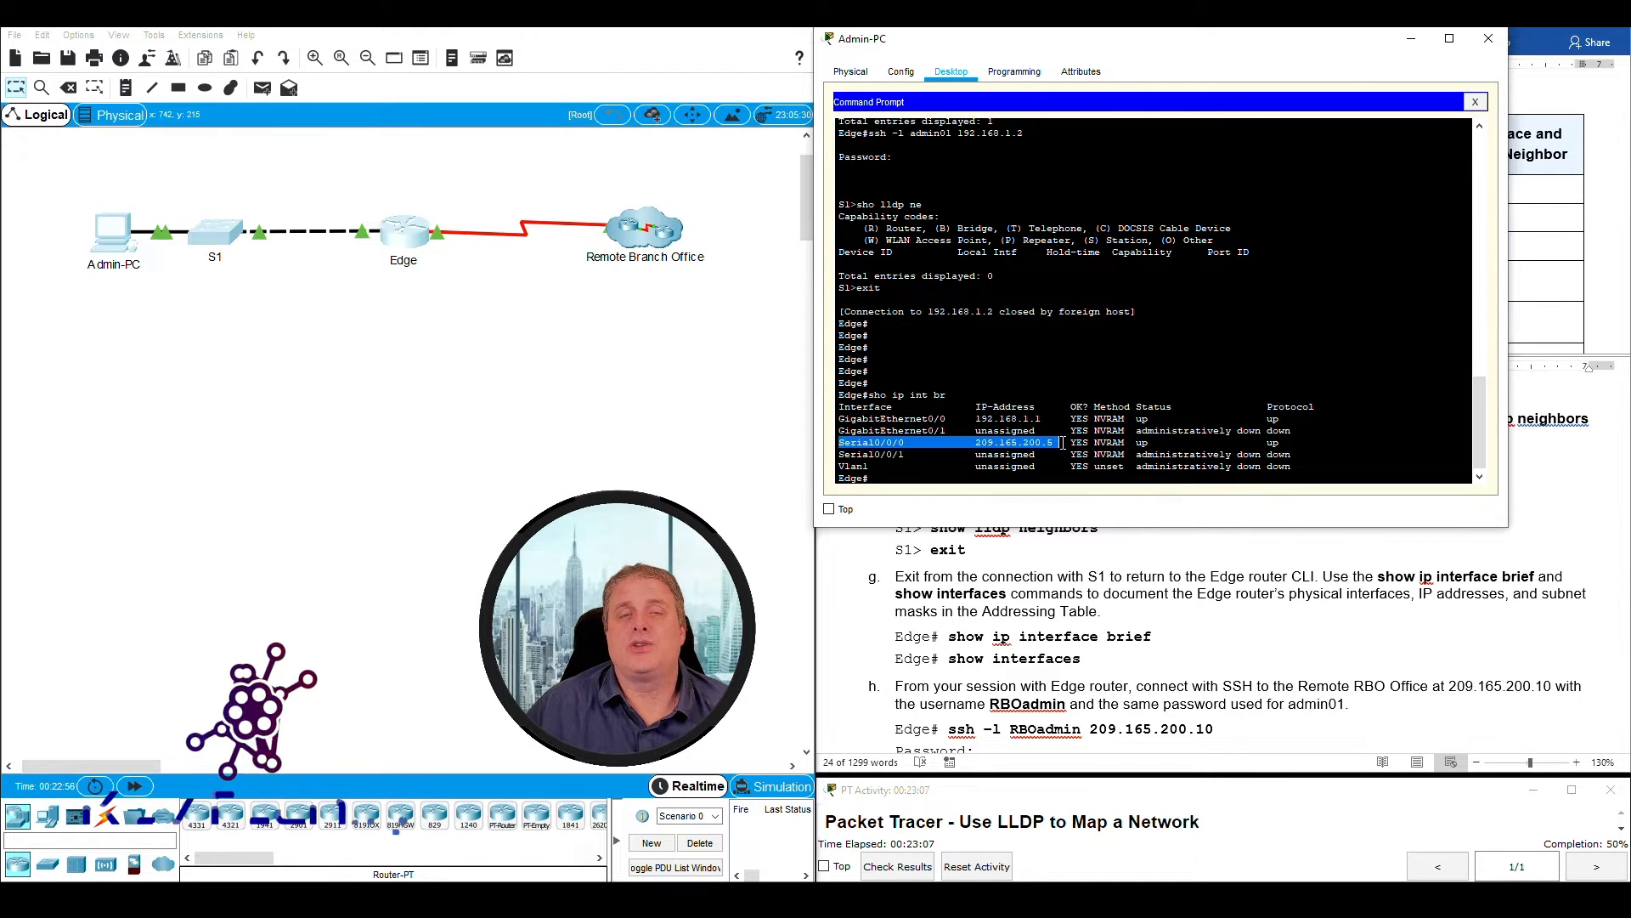
left_click(431, 181)
left_click_drag(429, 172, 553, 315)
left_click_drag(1185, 46, 454, 23)
- Enter 209.165.200.5 as the IP address of Edge1's S0/0/0 interface in the Addressing Table
left_click(1102, 218)
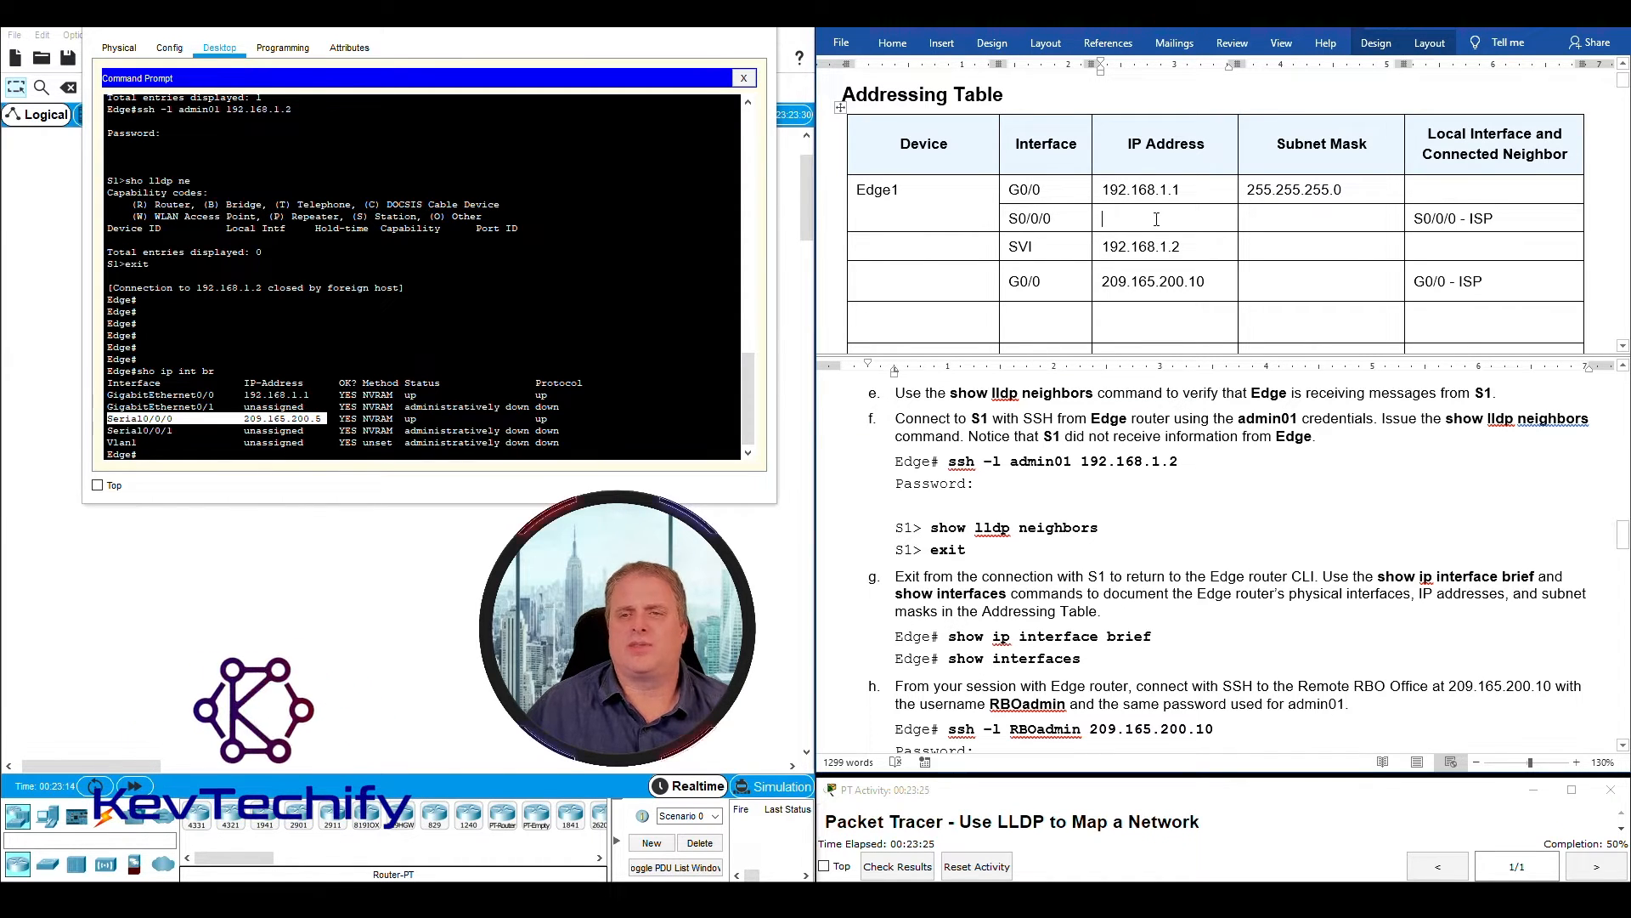
type("20")
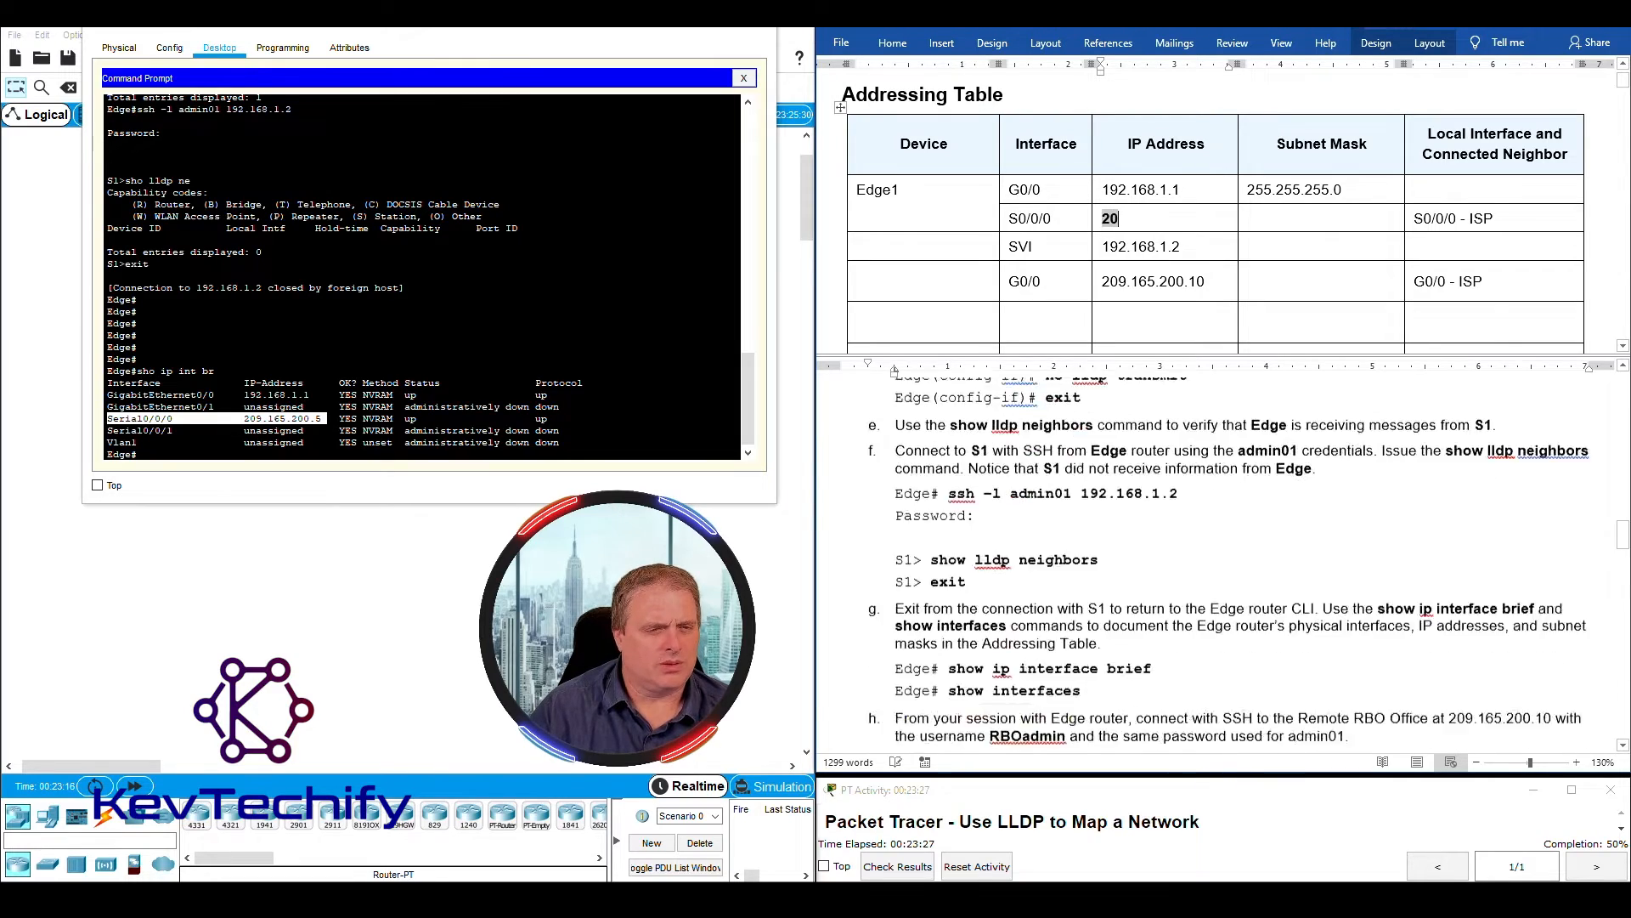
type("9.16")
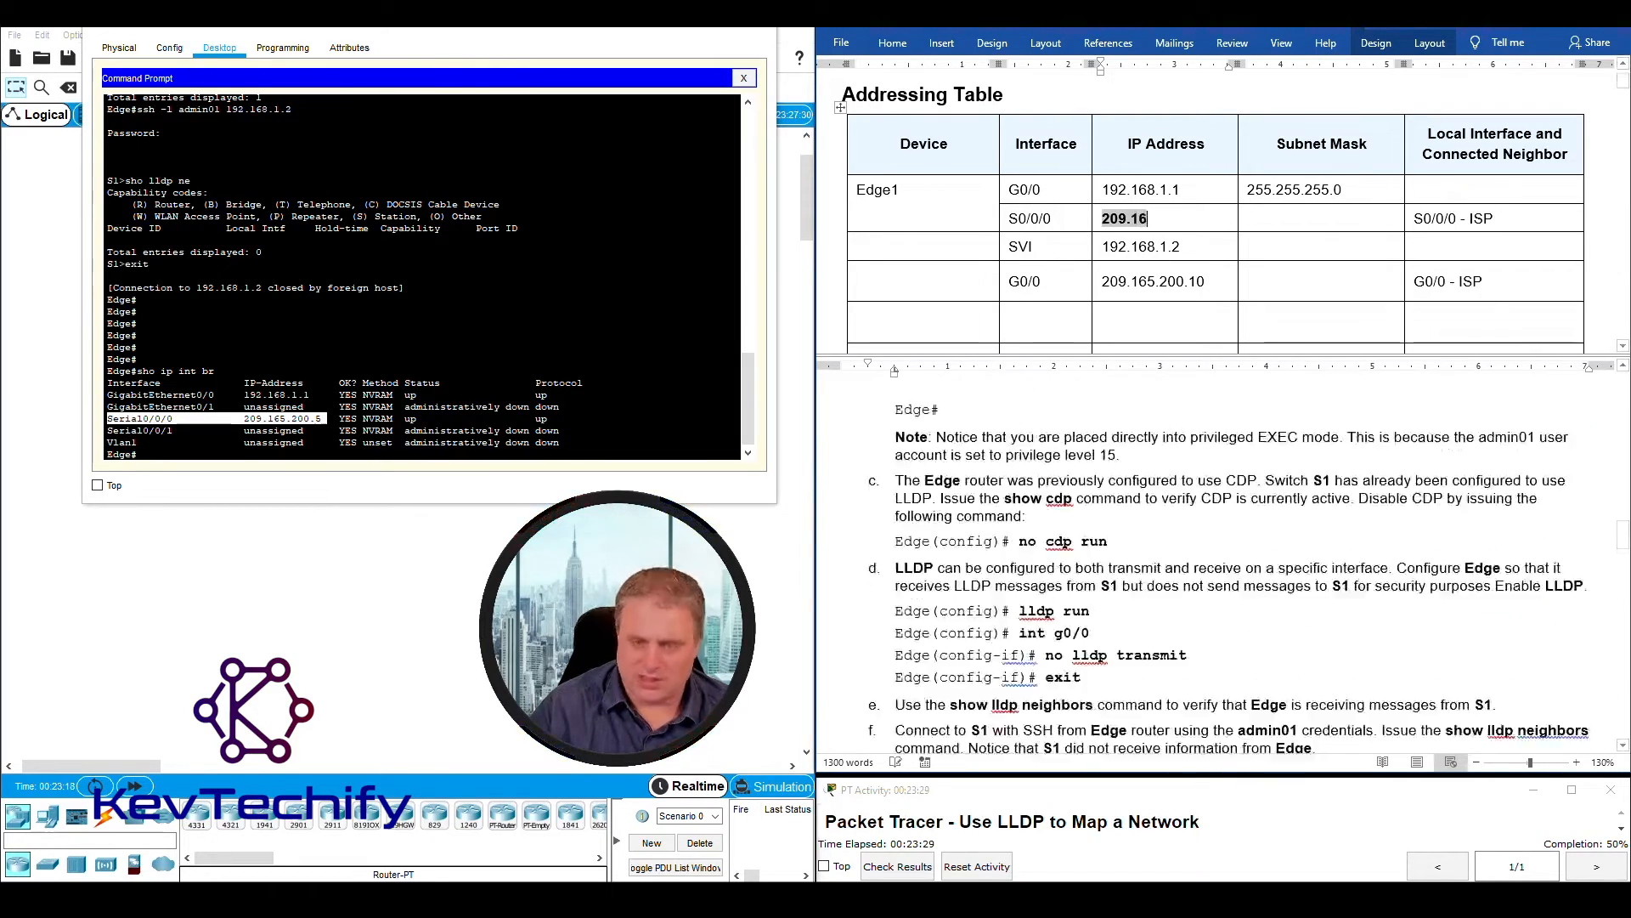
type("5.200.5")
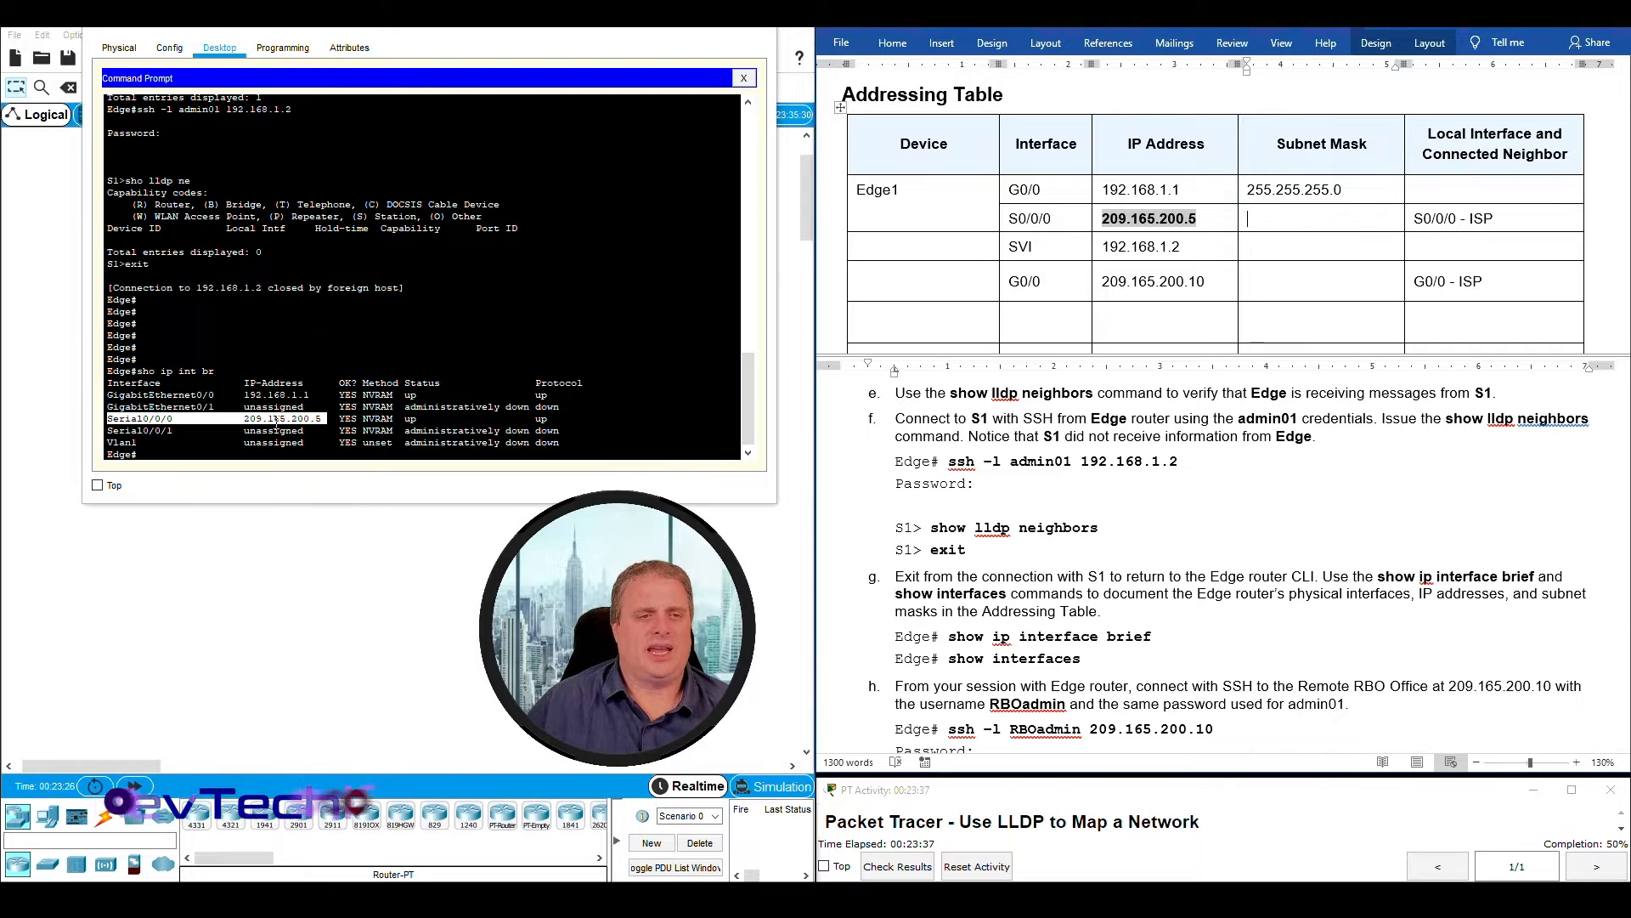
- Following the second command in instruction g, run sho int on Edge to display detailed interface information
left_click(216, 436)
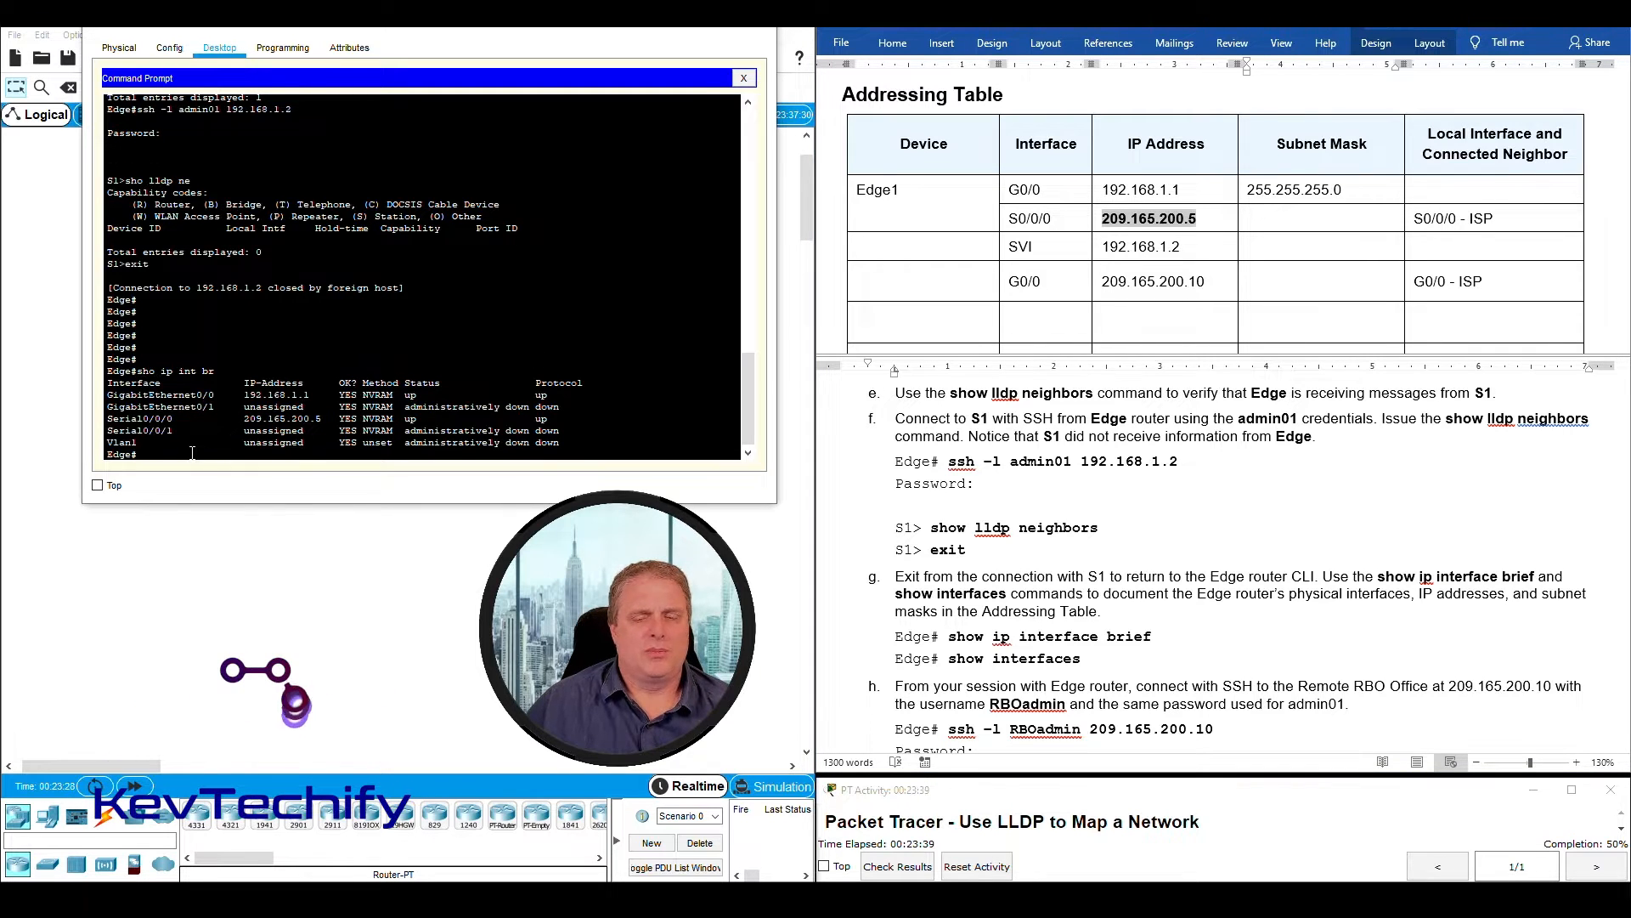
key("Return")
key("Return")
key("Return")
key("Return")
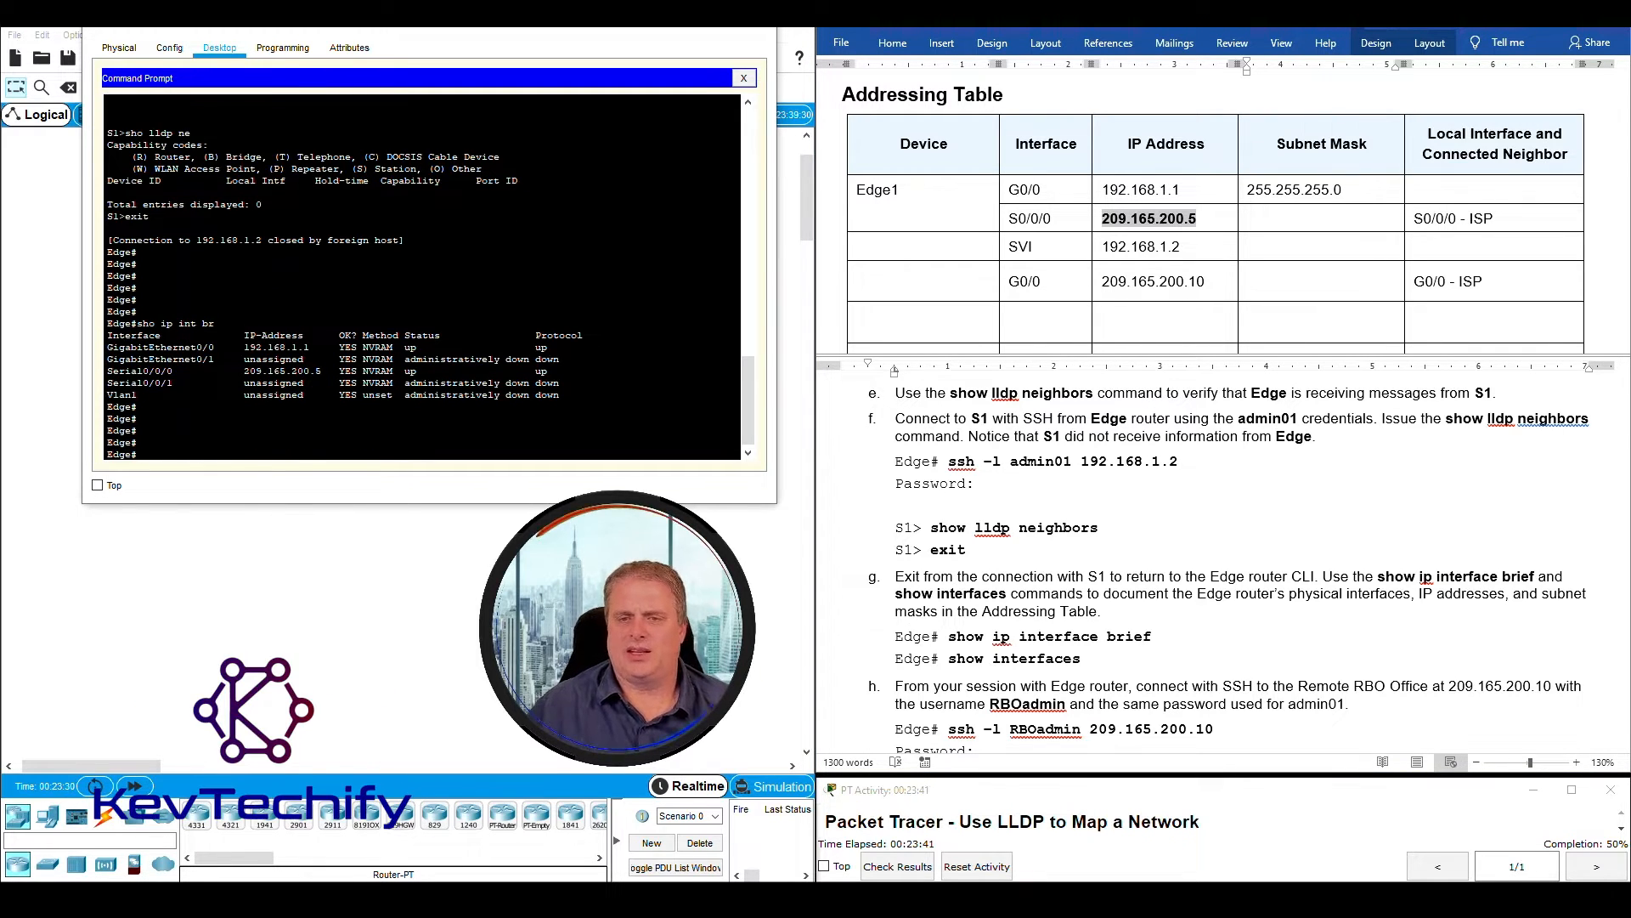
double_click(894, 597)
left_click(899, 592)
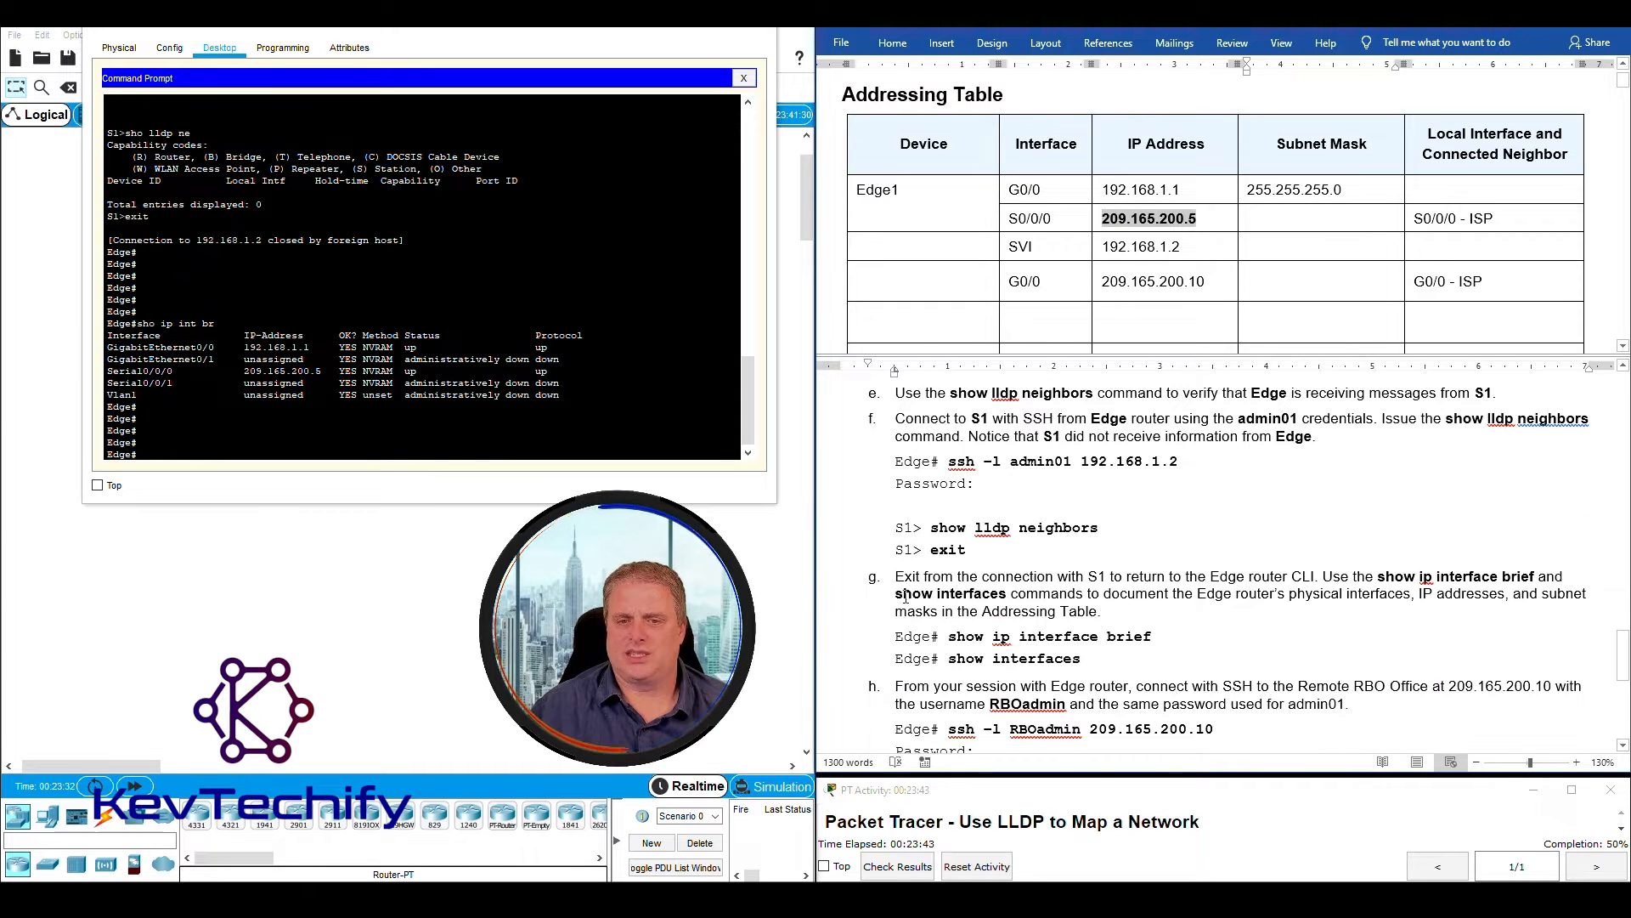
left_click_drag(896, 595, 995, 600)
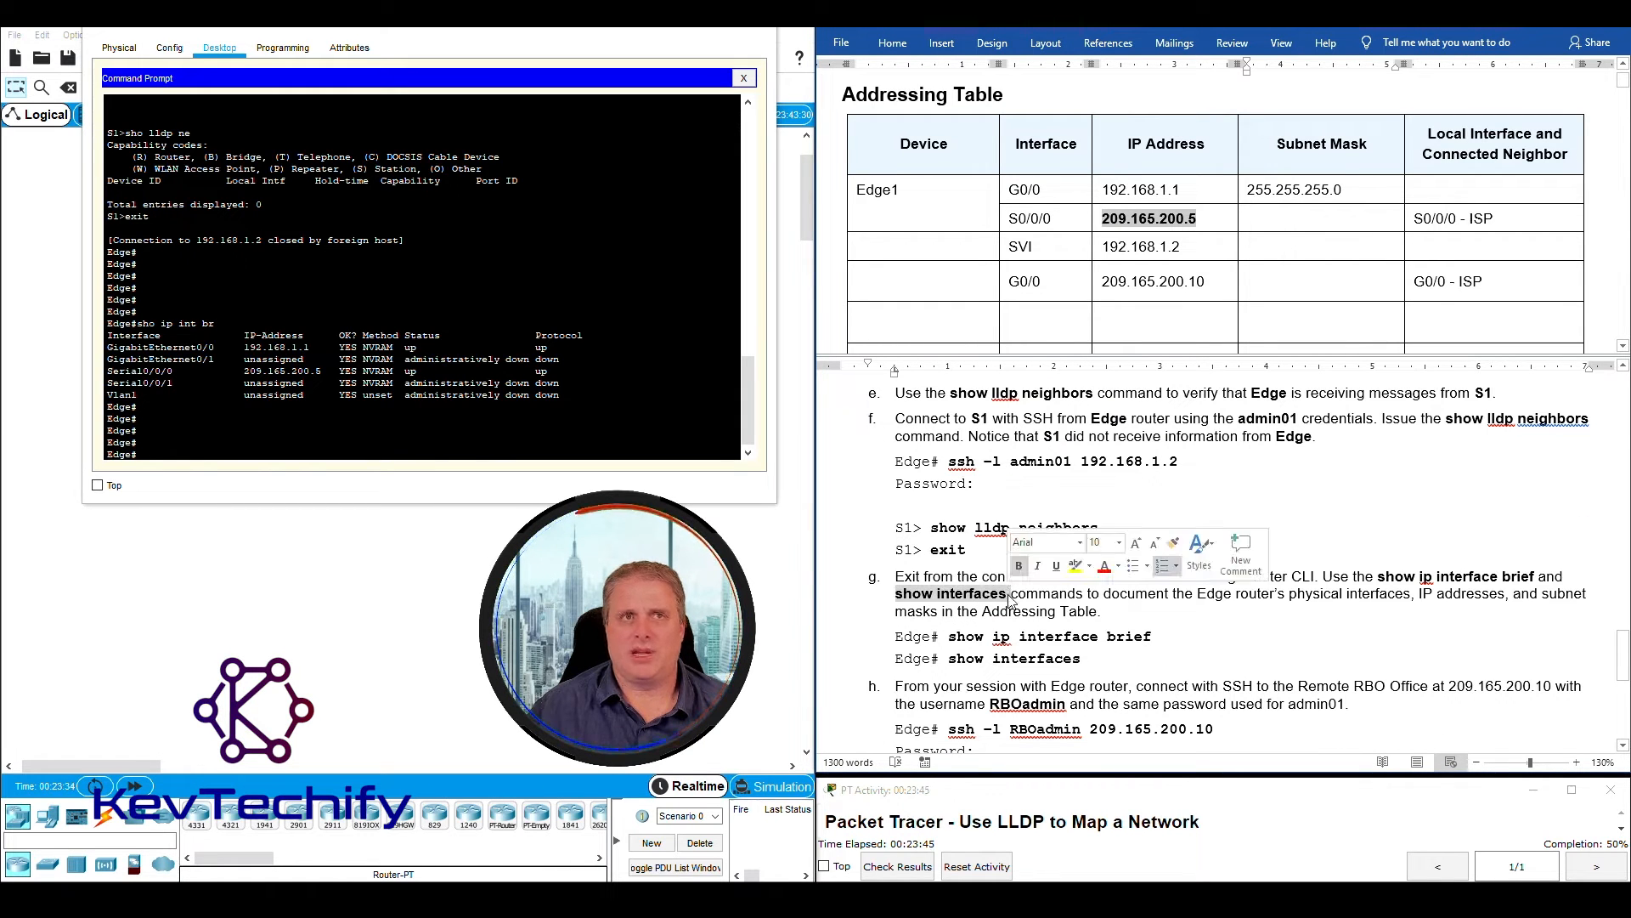
left_click(183, 457)
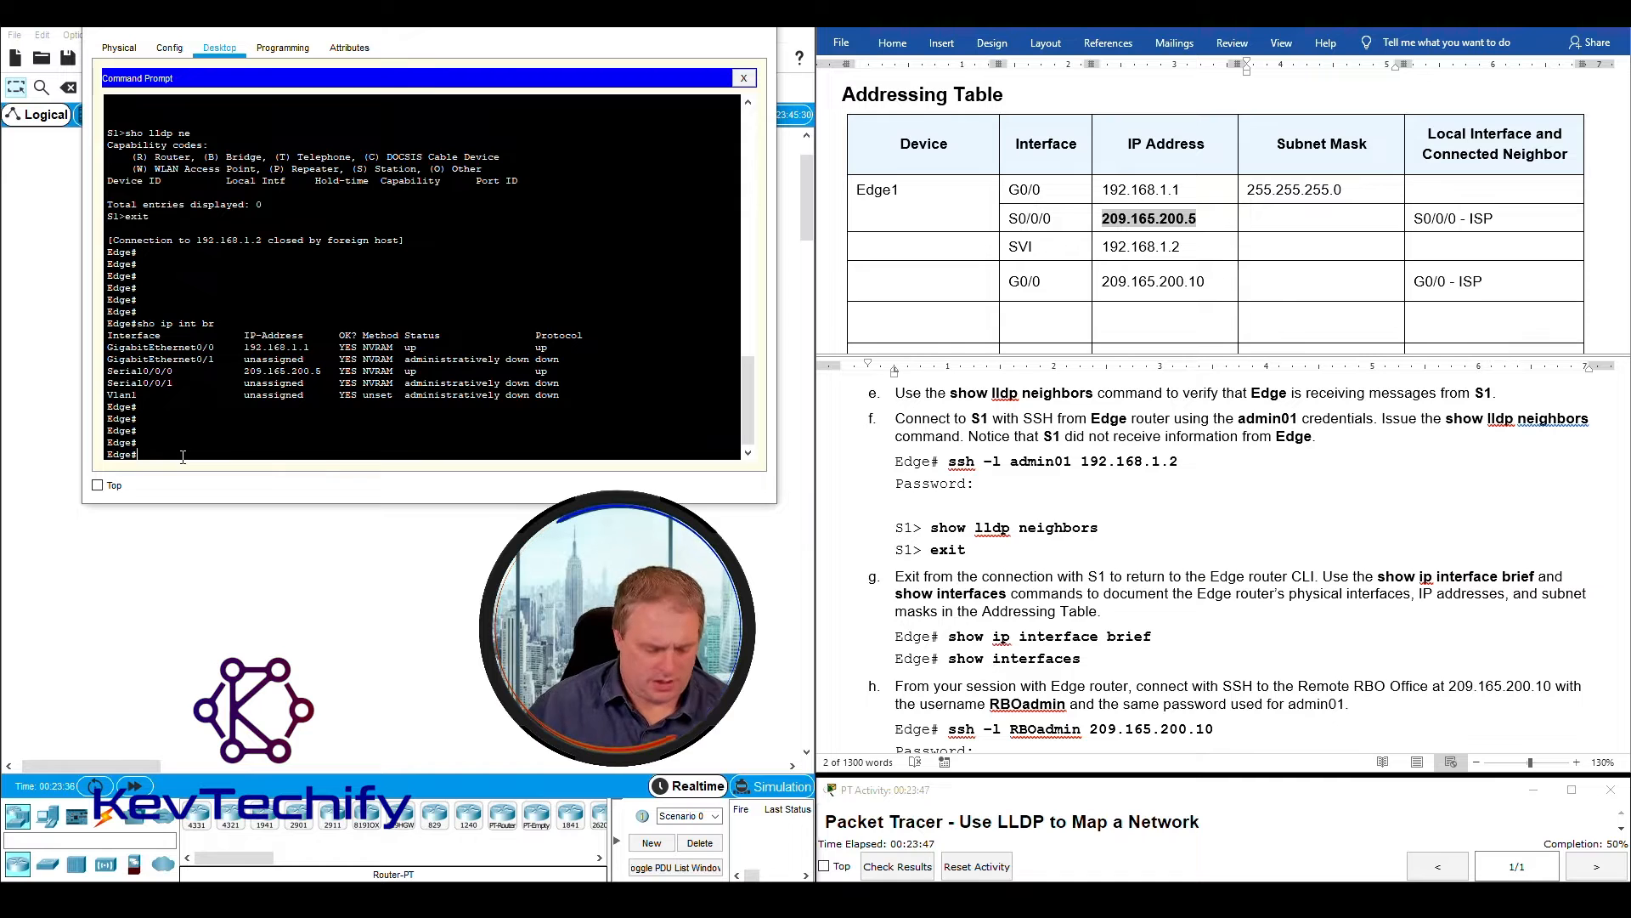
type("sho int")
key("Return")
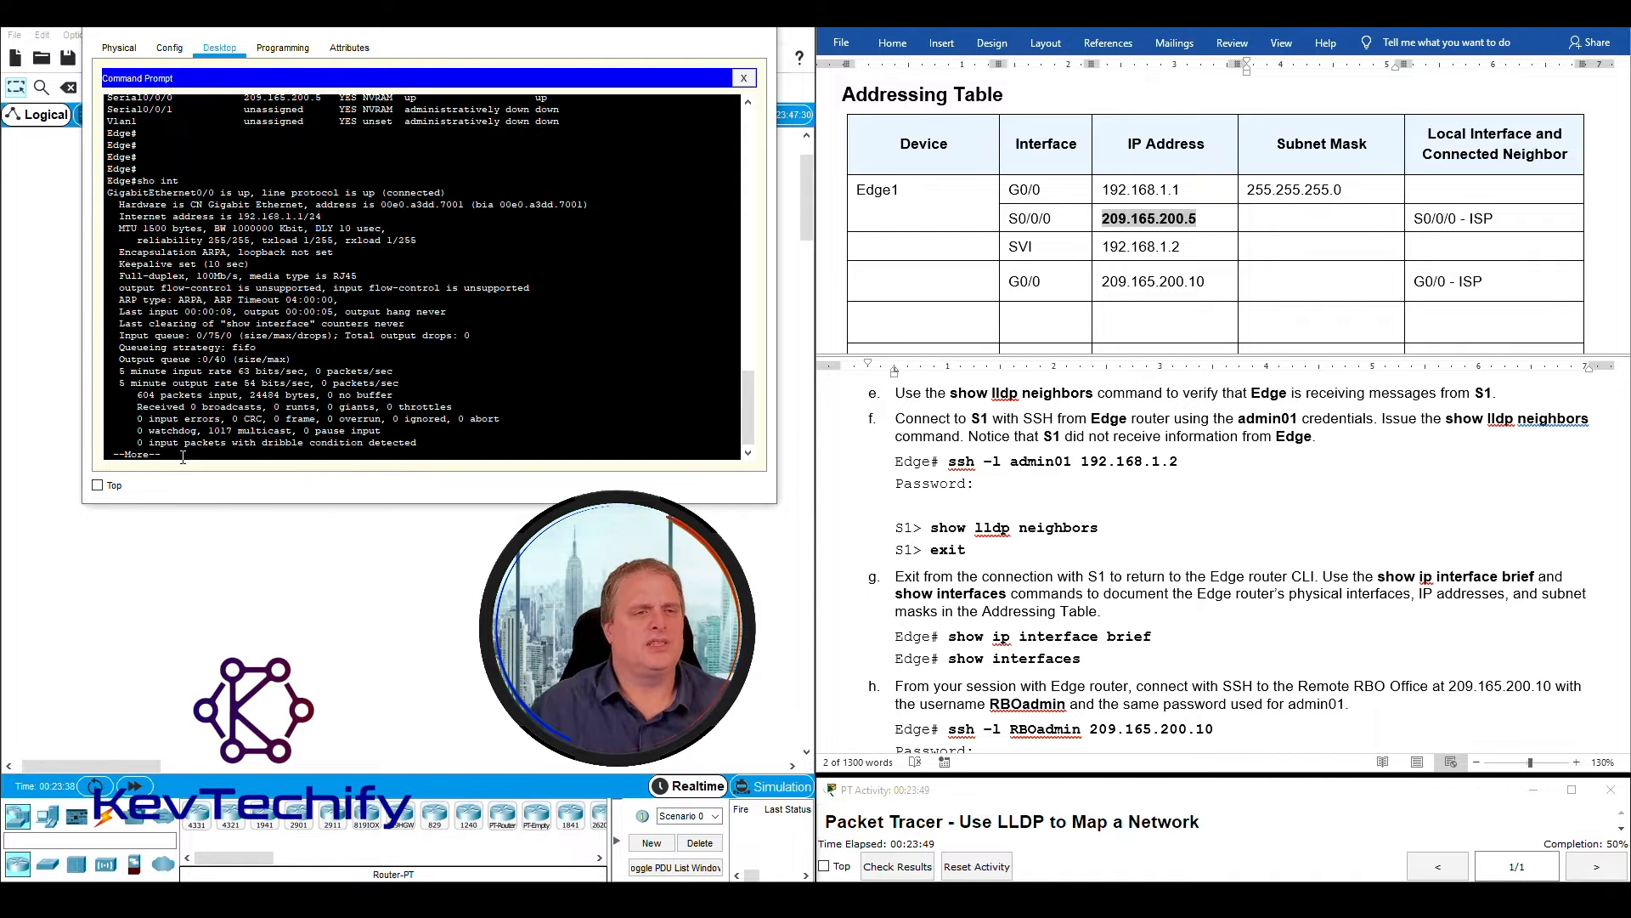
- Page through the sho int output to the Serial0/0/0 section and examine its internet address and prefix length against the Addressing Table
left_click(1020, 218)
left_click_drag(1010, 218, 1061, 217)
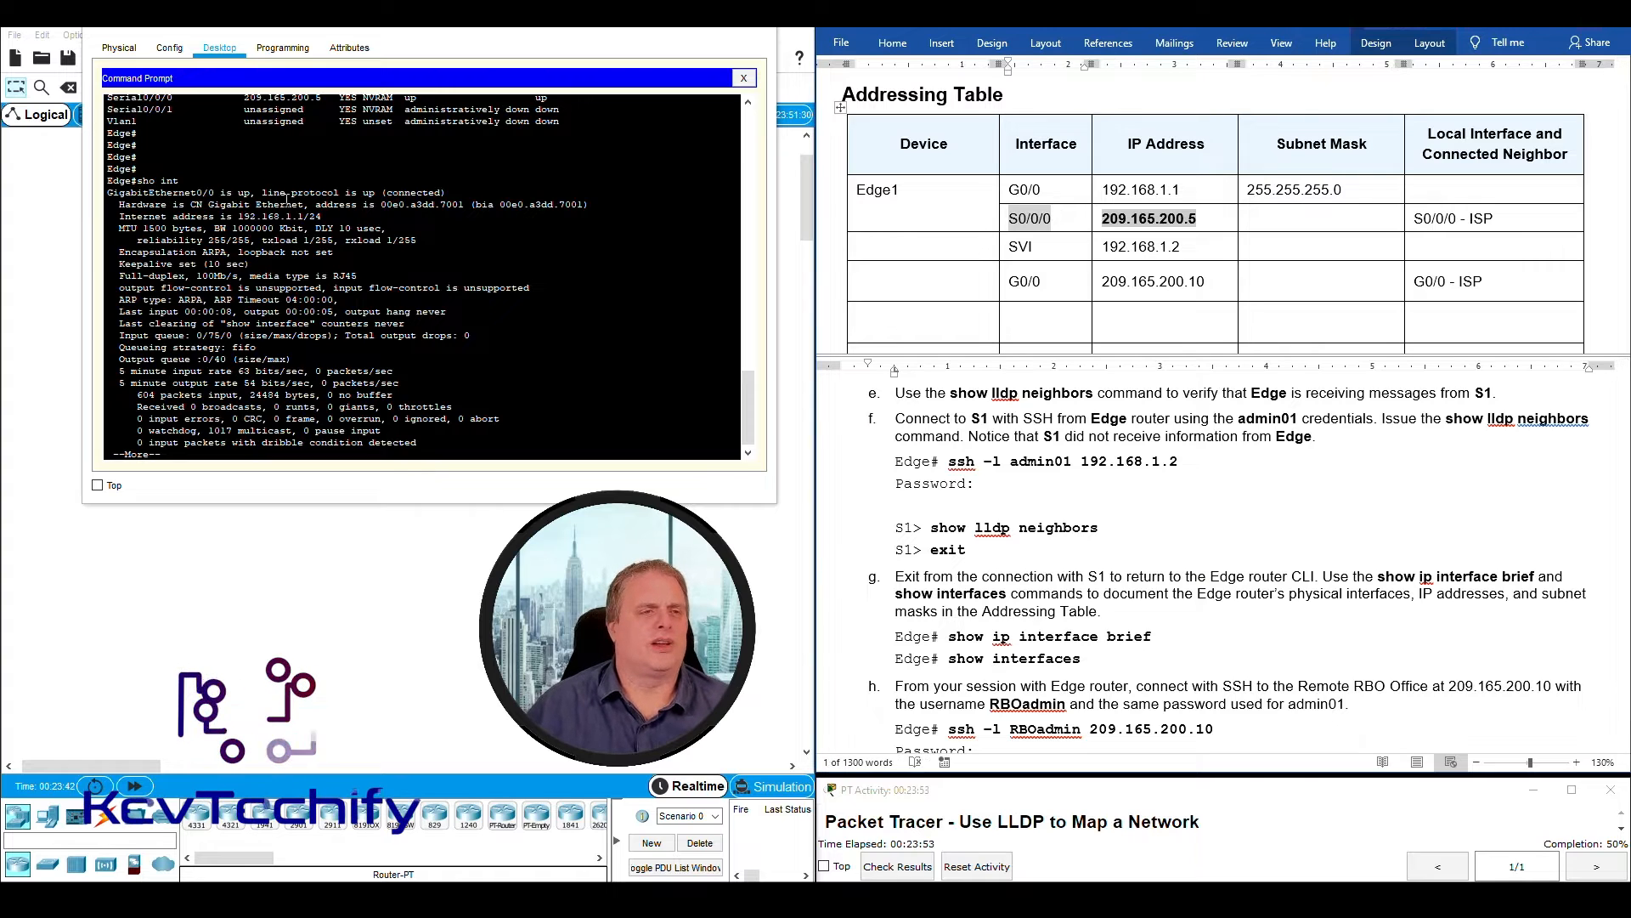
left_click_drag(109, 193, 232, 190)
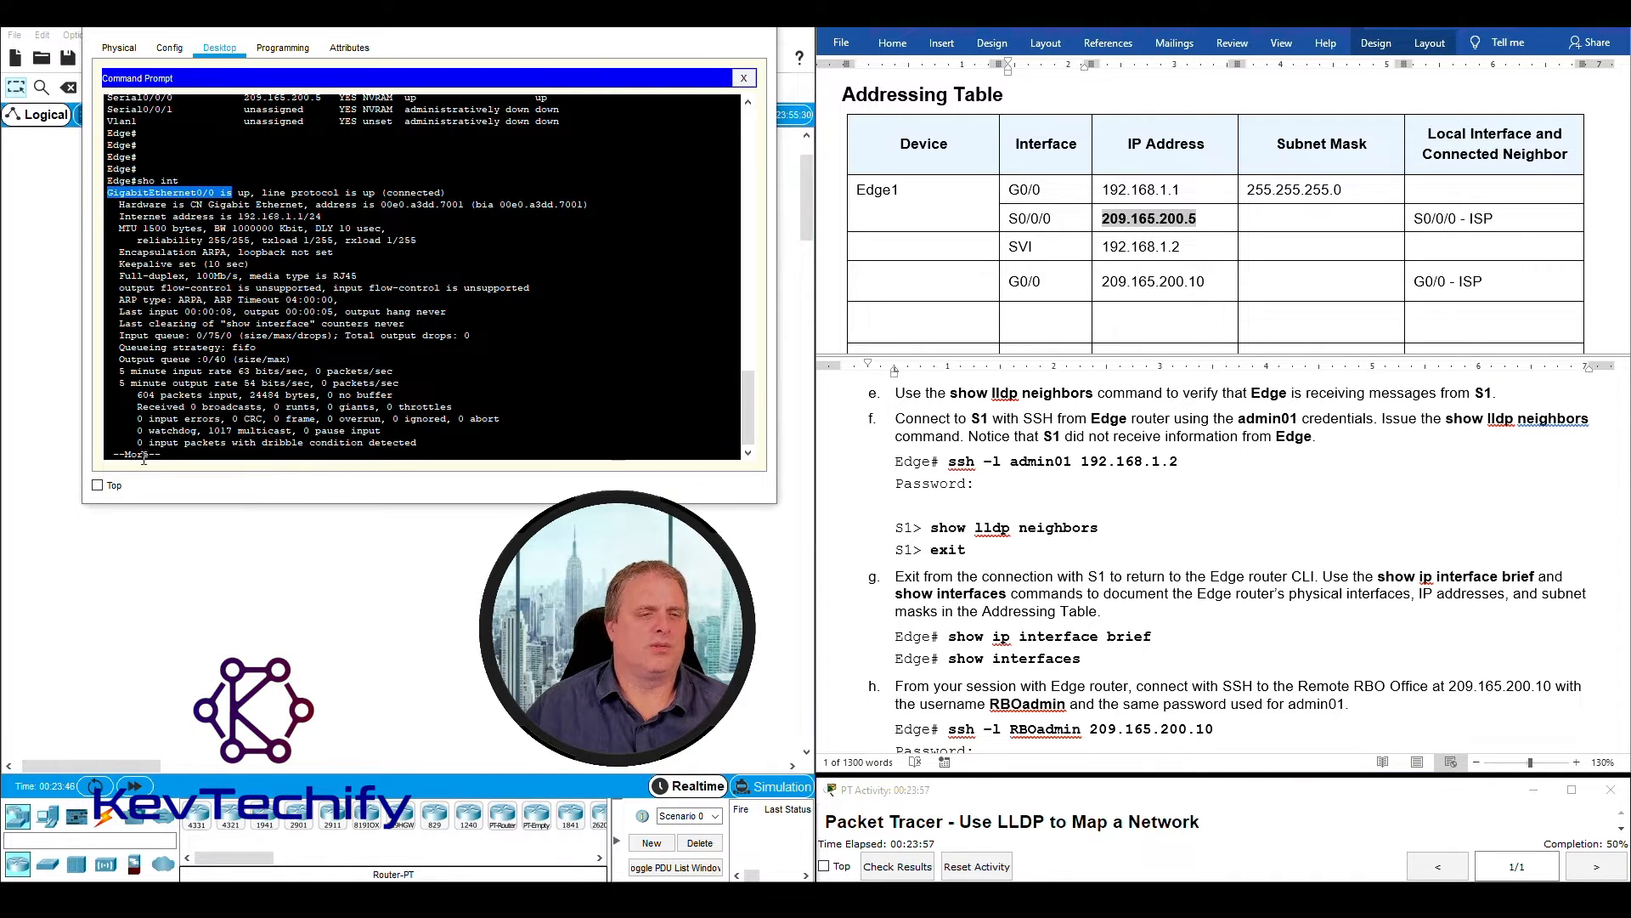
left_click_drag(168, 454, 114, 447)
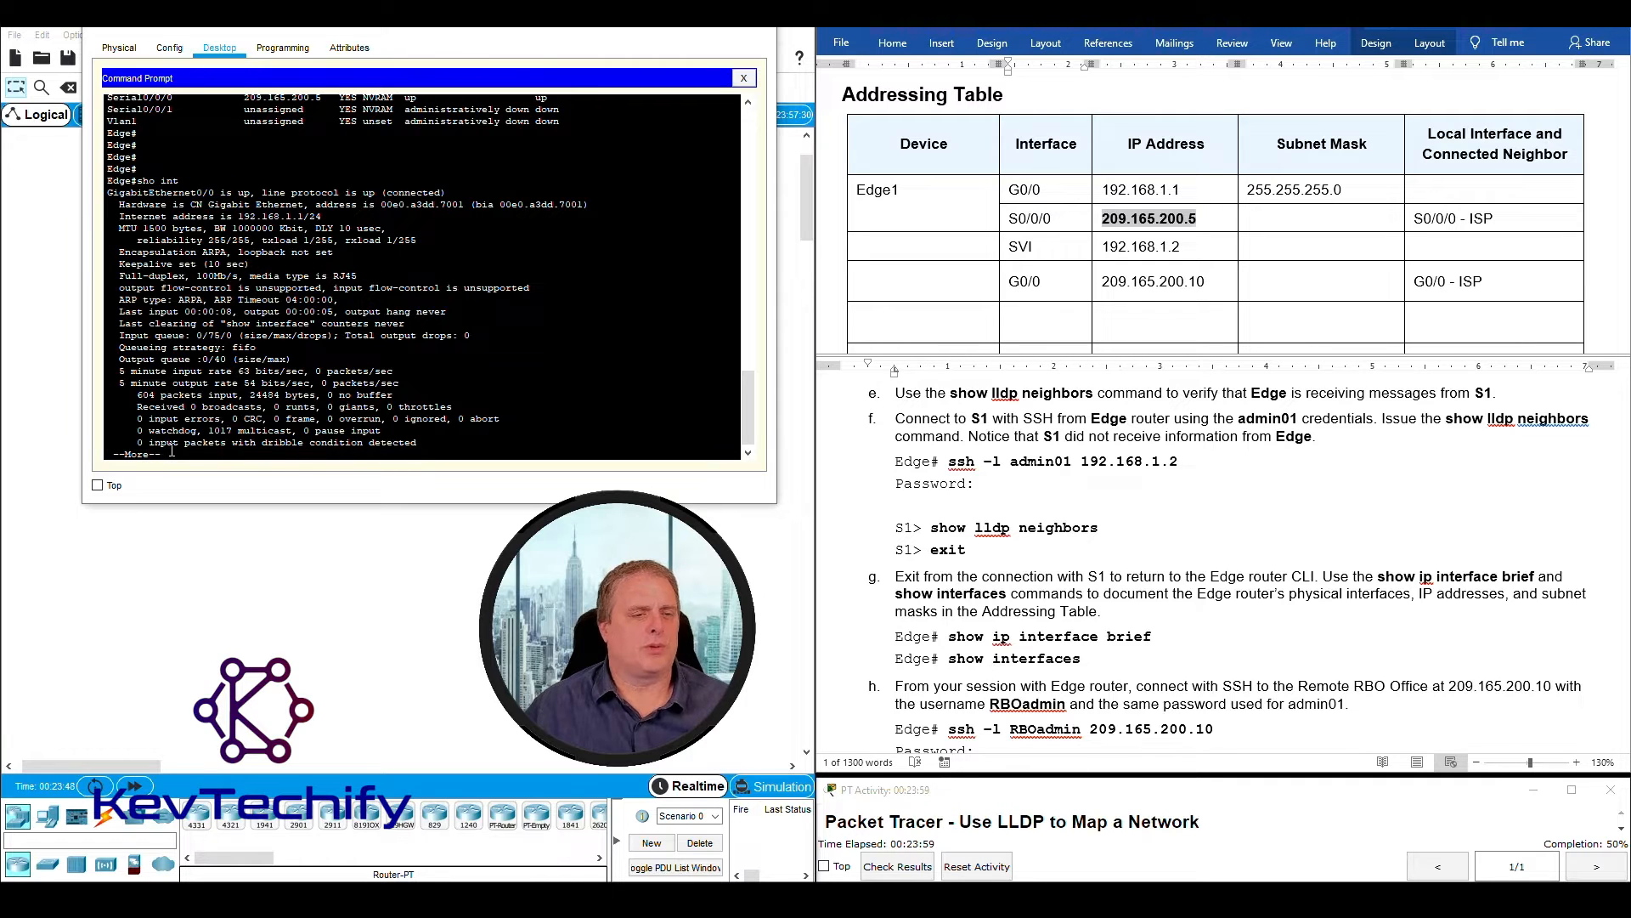
key("space")
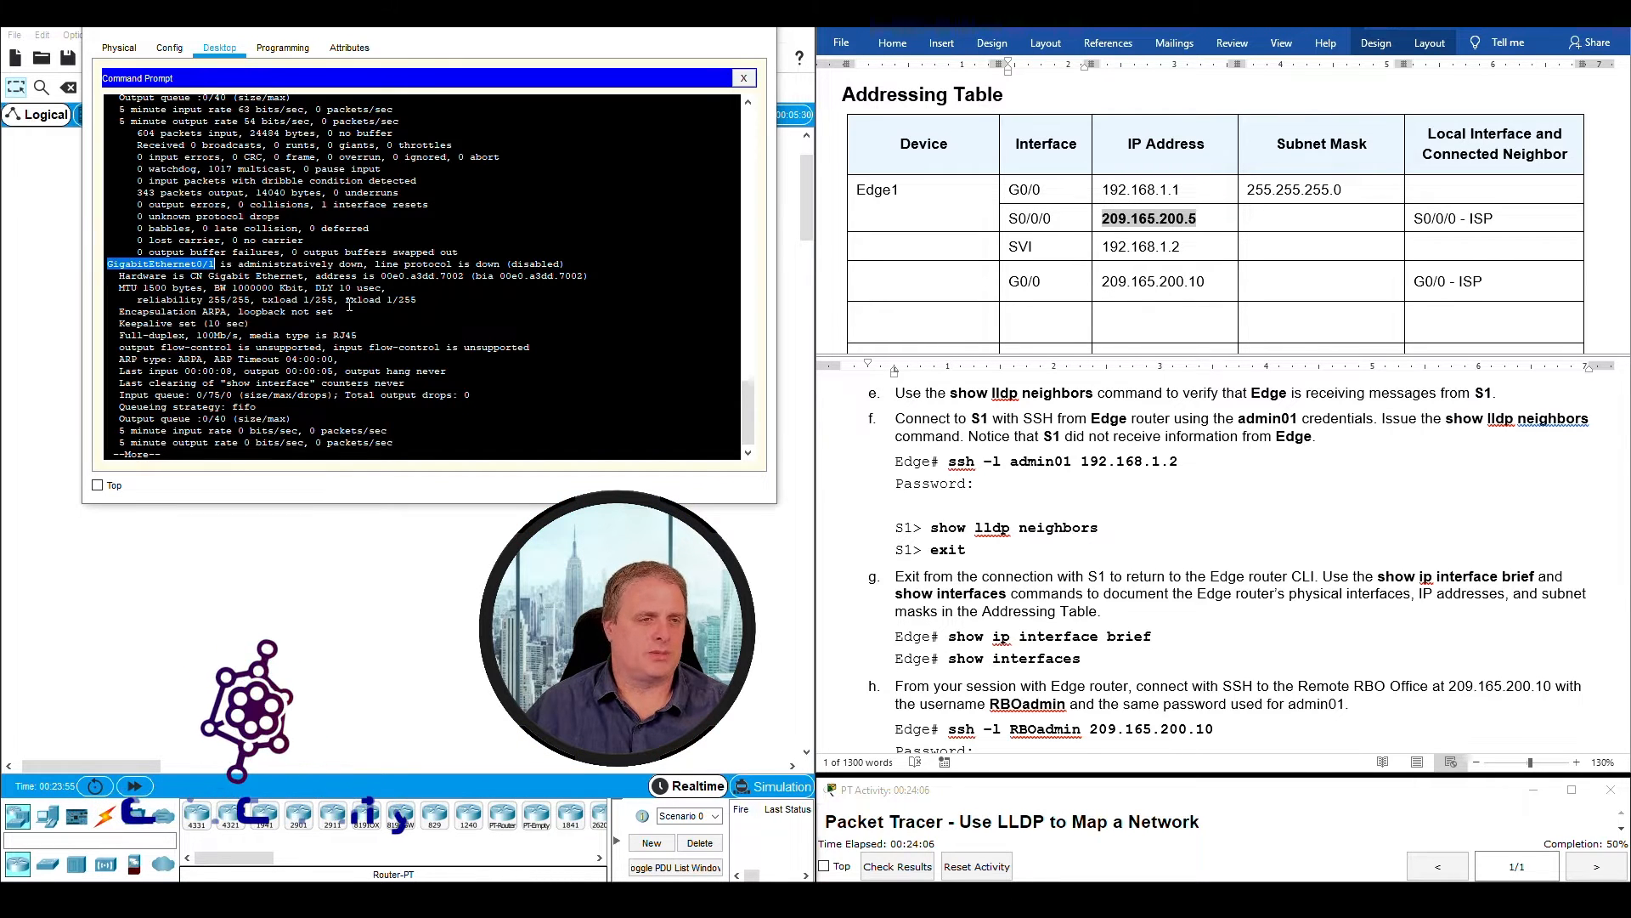
key("space")
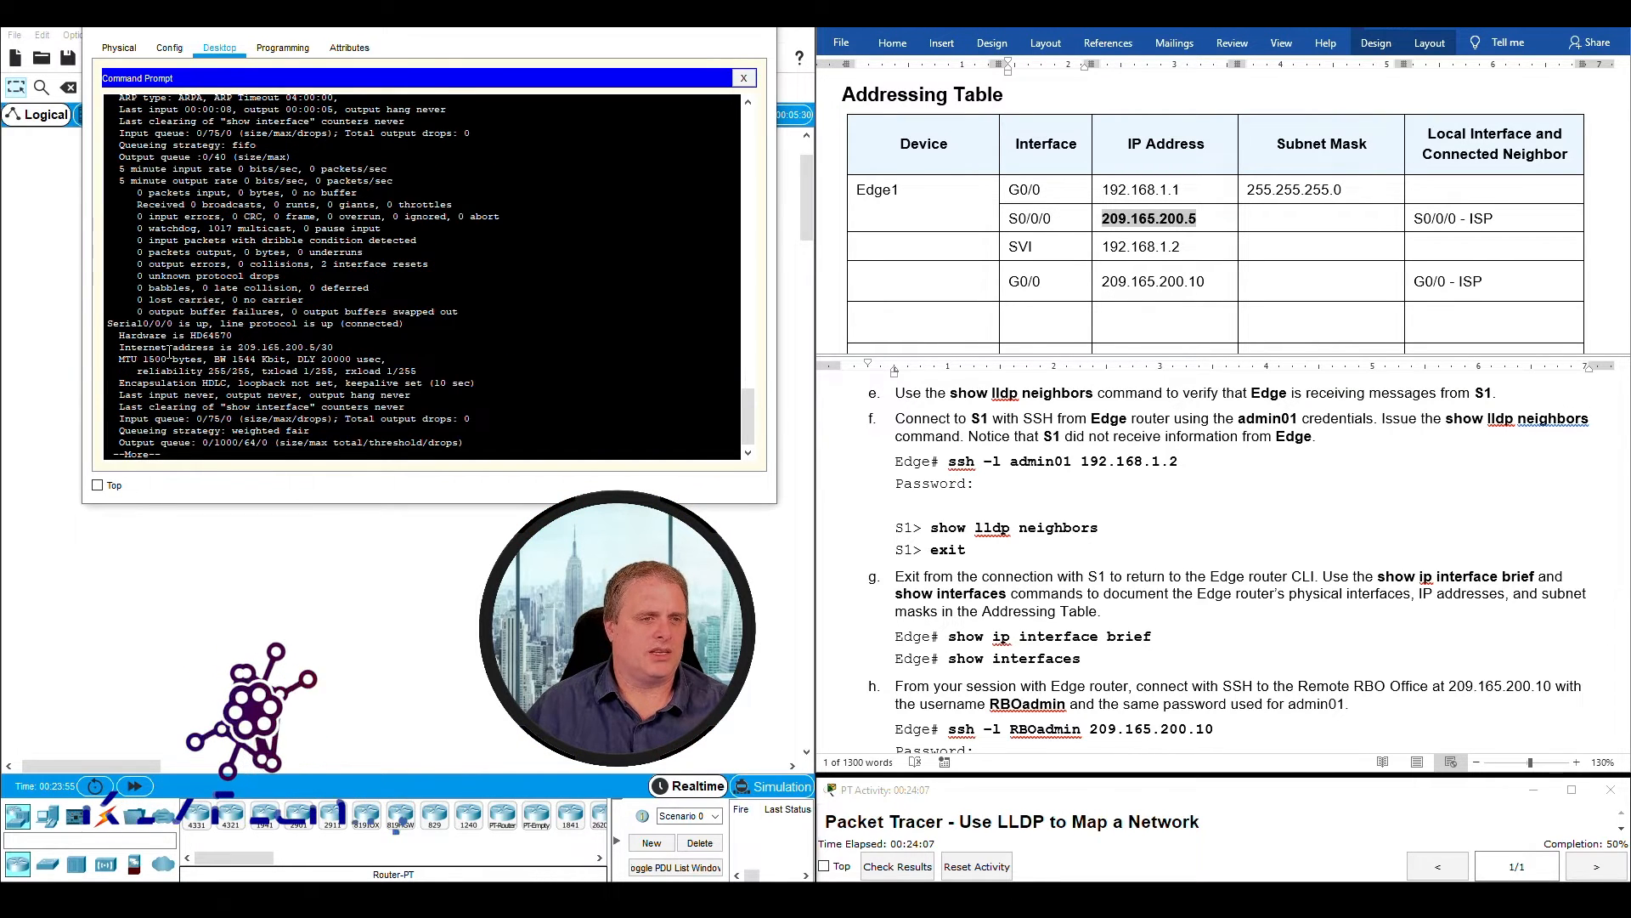
left_click_drag(107, 324, 422, 322)
left_click_drag(119, 347, 316, 350)
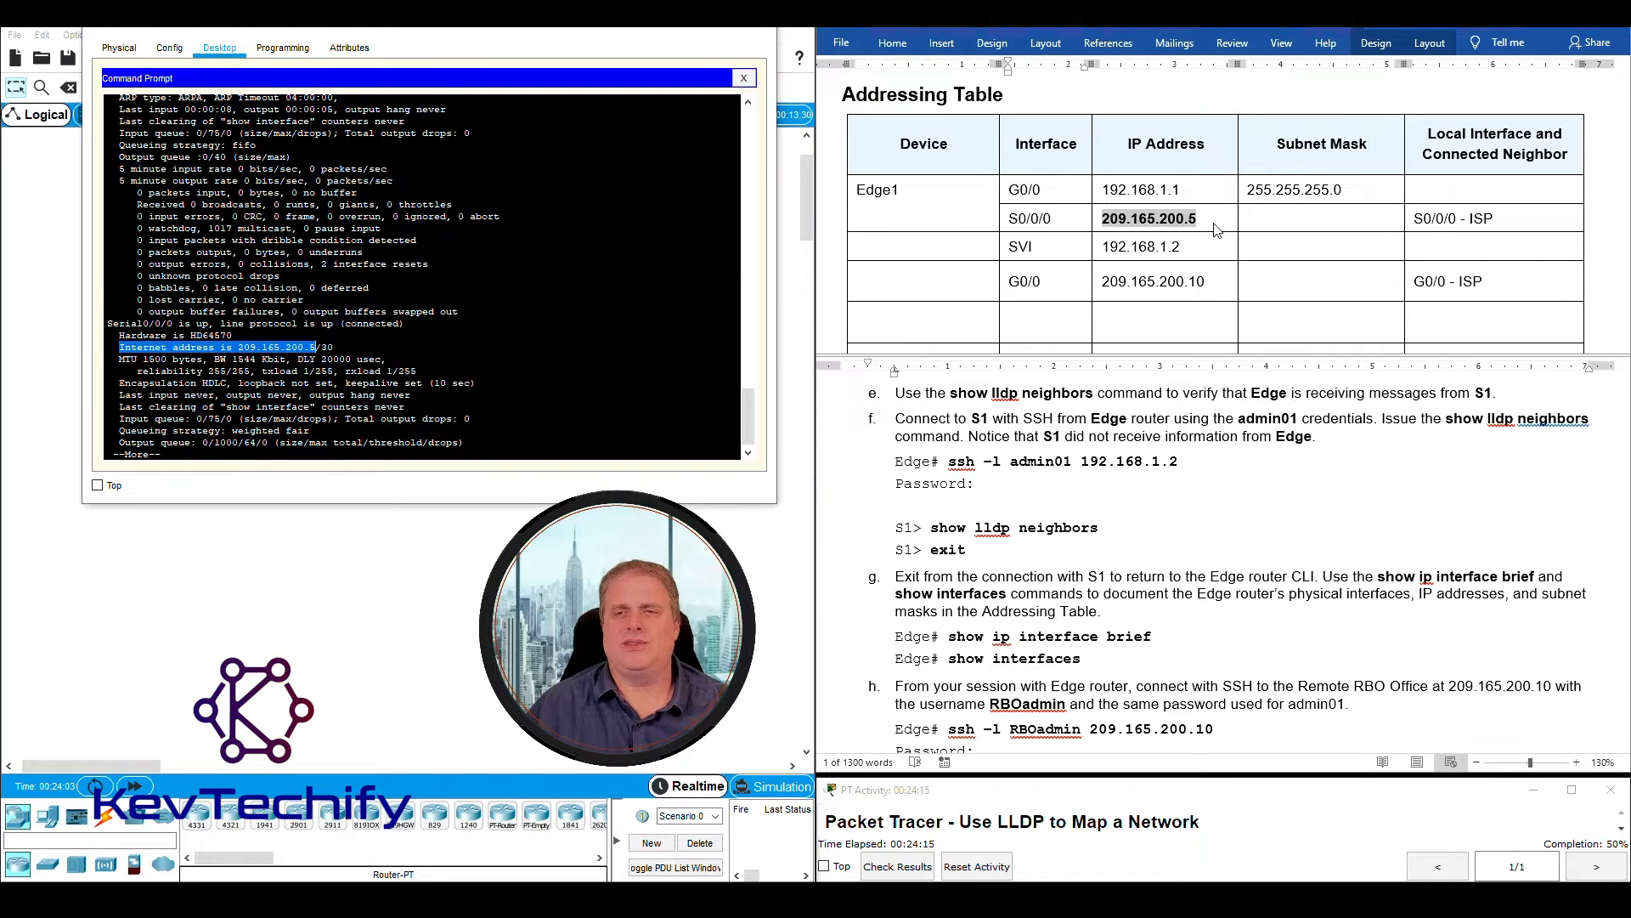
left_click_drag(1053, 219, 1009, 219)
left_click_drag(1198, 219, 1140, 218)
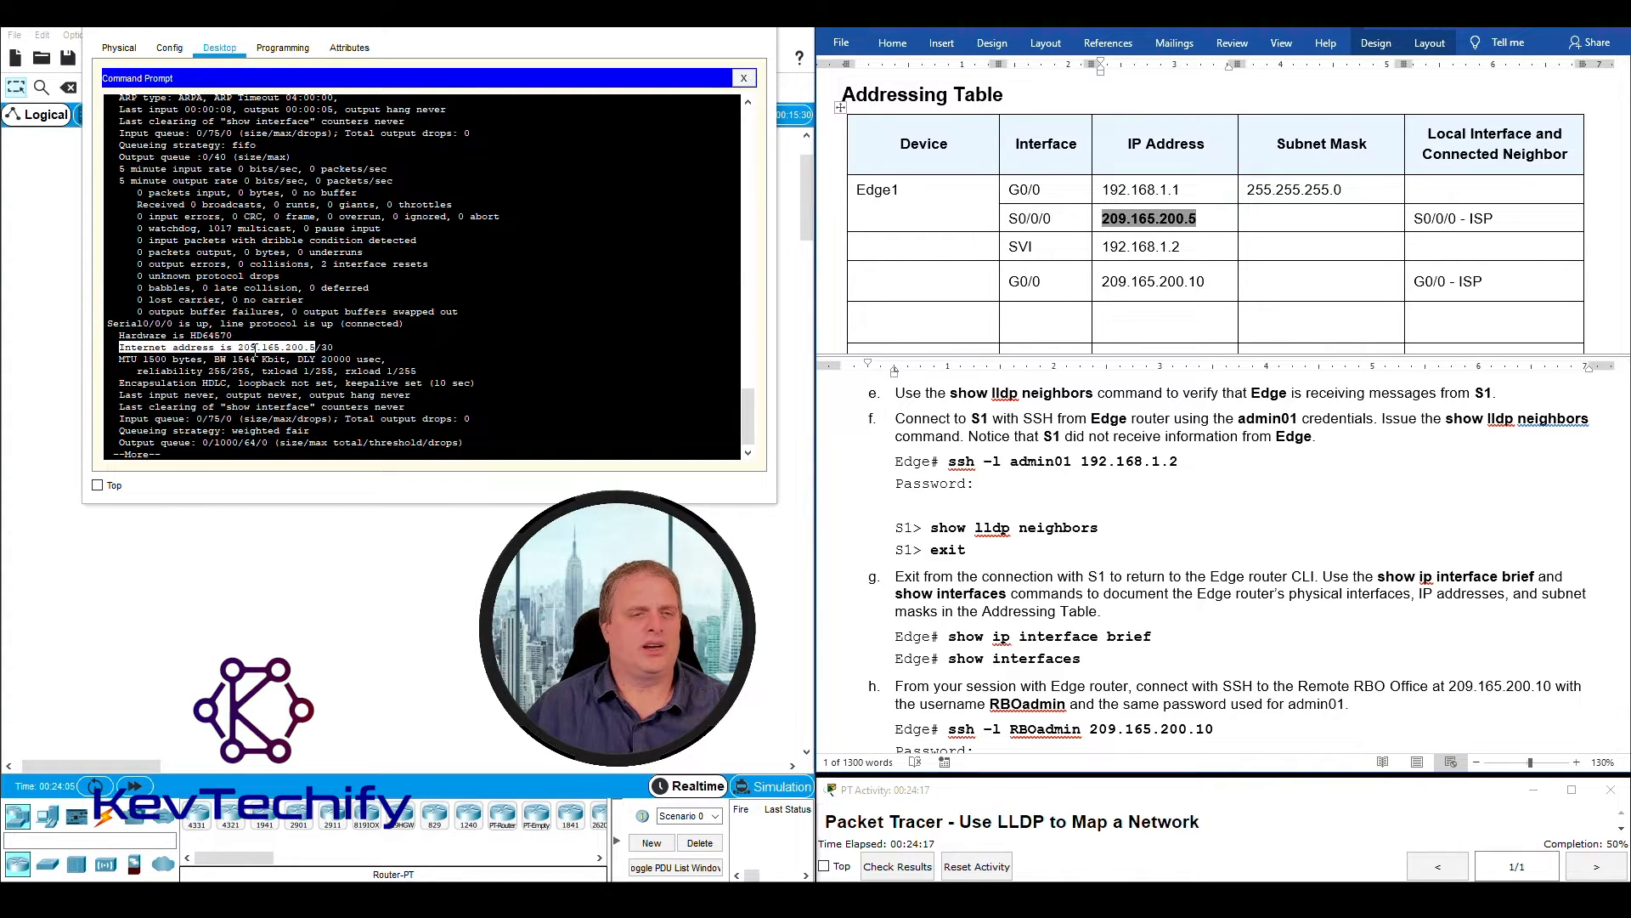
left_click(255, 349)
left_click_drag(279, 347, 338, 346)
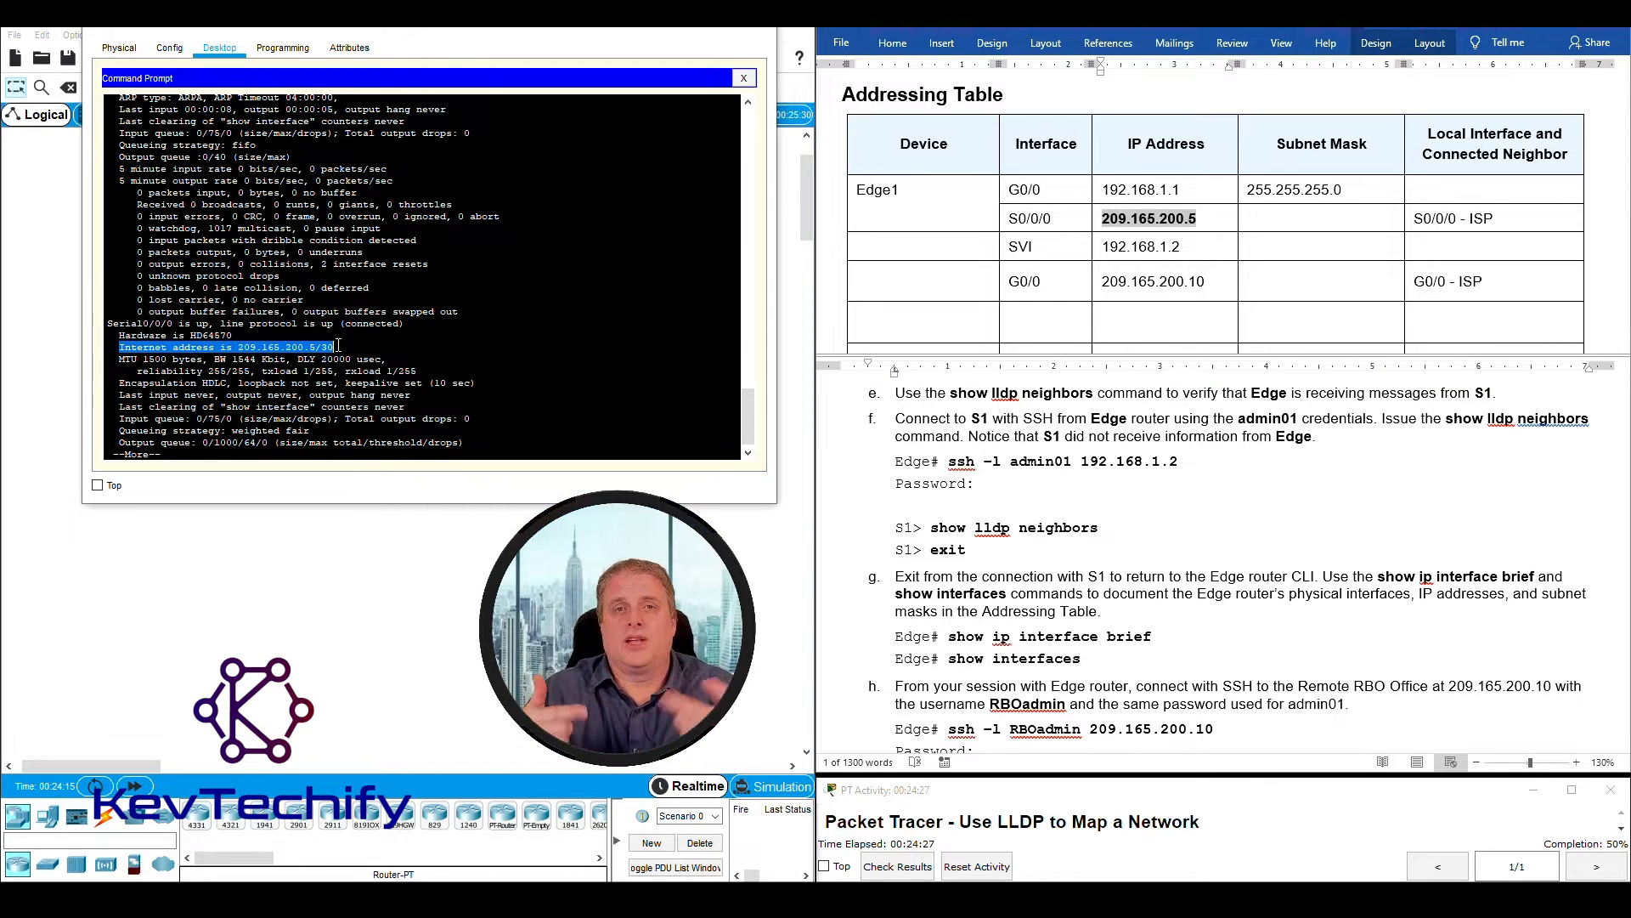
- Enter 255.255.255.252 as the subnet mask of Edge1's S0/0/0 interface in the Addressing Table
left_click(1351, 218)
type("255.255.255.252")
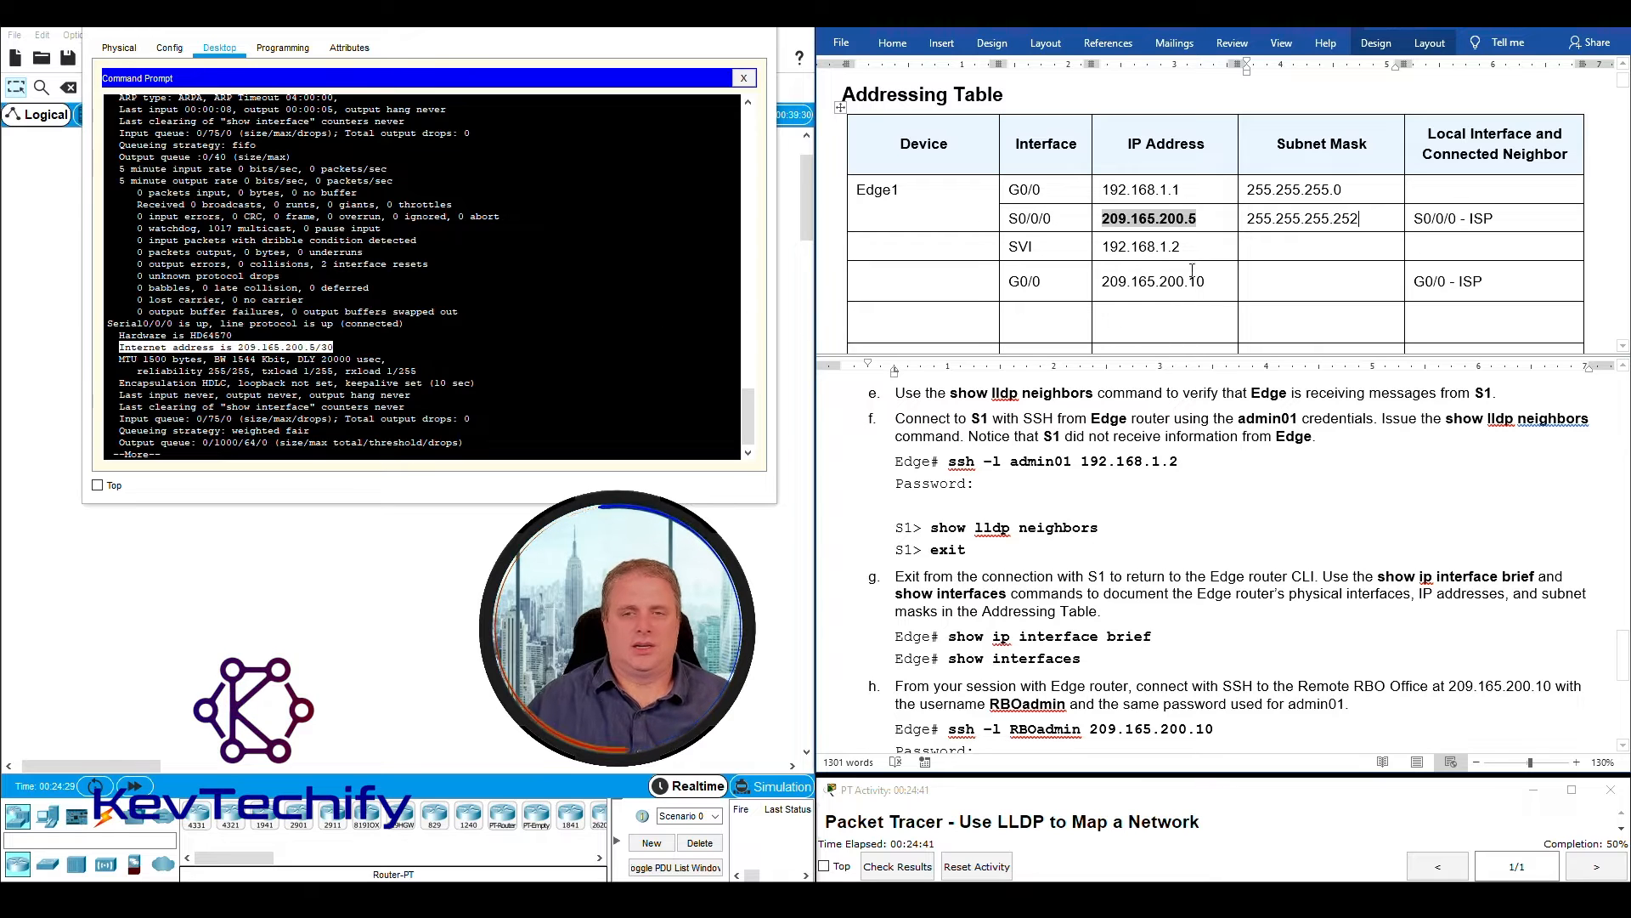
- Page through the rest of the sho int output to return to the Edge prompt
left_click(506, 443)
key("space")
key("space")
key("space")
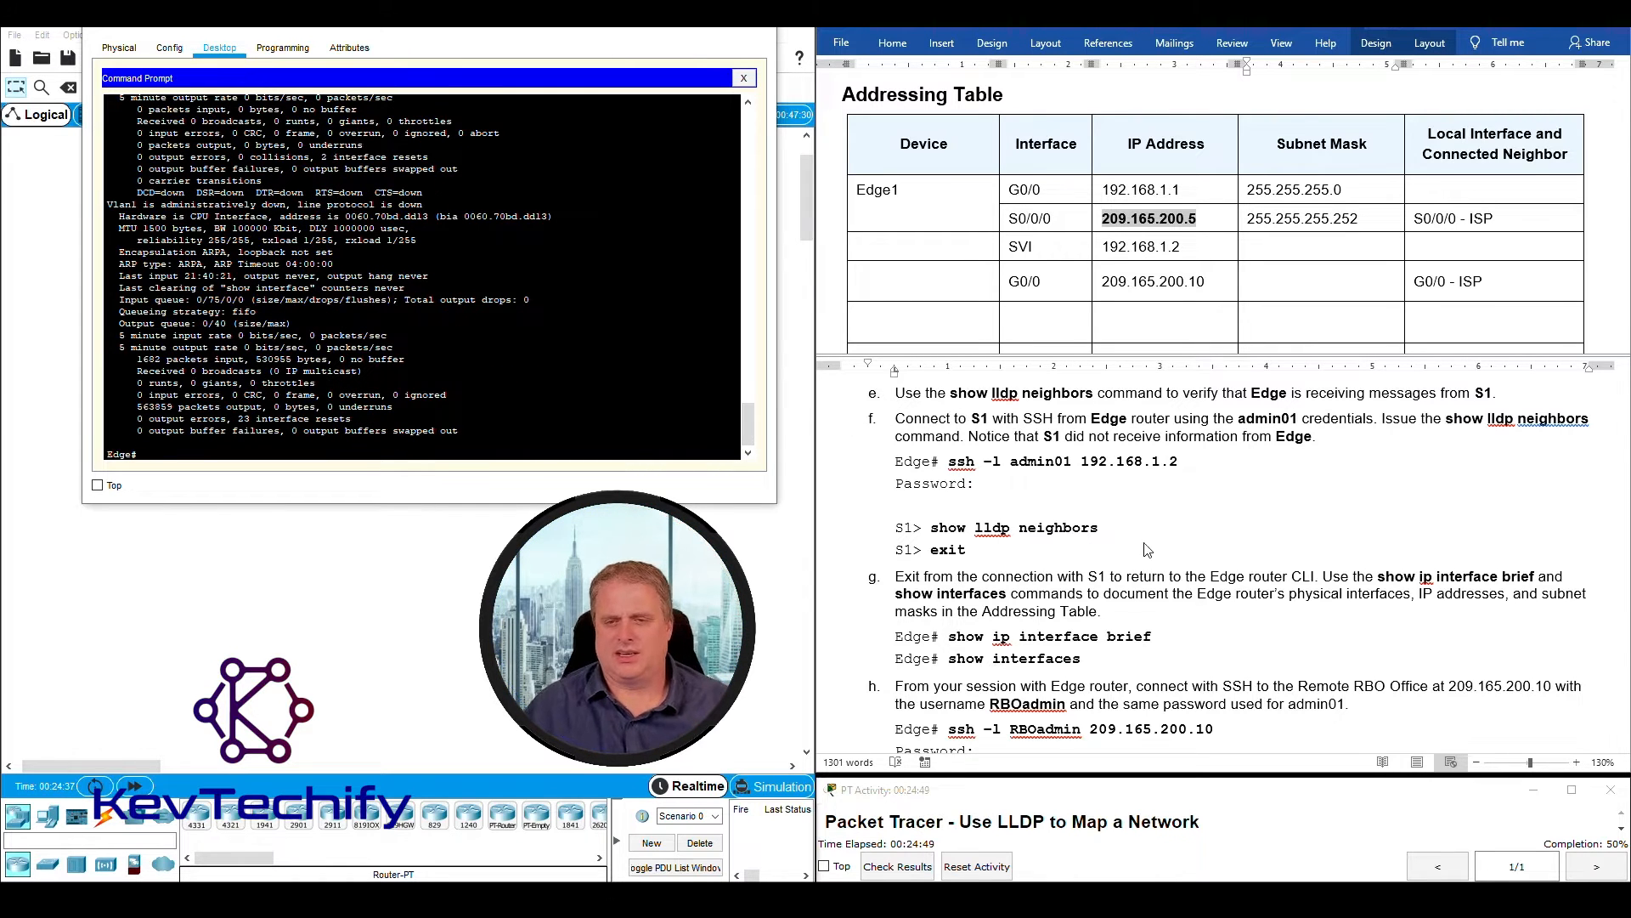
- Read instruction h on connecting from Edge to the Remote RBO Office over SSH, noting the target address and username
left_click_drag(898, 594, 1004, 595)
scroll(1073, 623, "down", 2)
scroll(1073, 622, "up", 1)
scroll(1073, 622, "up", 1)
scroll(1072, 616, "down", 4)
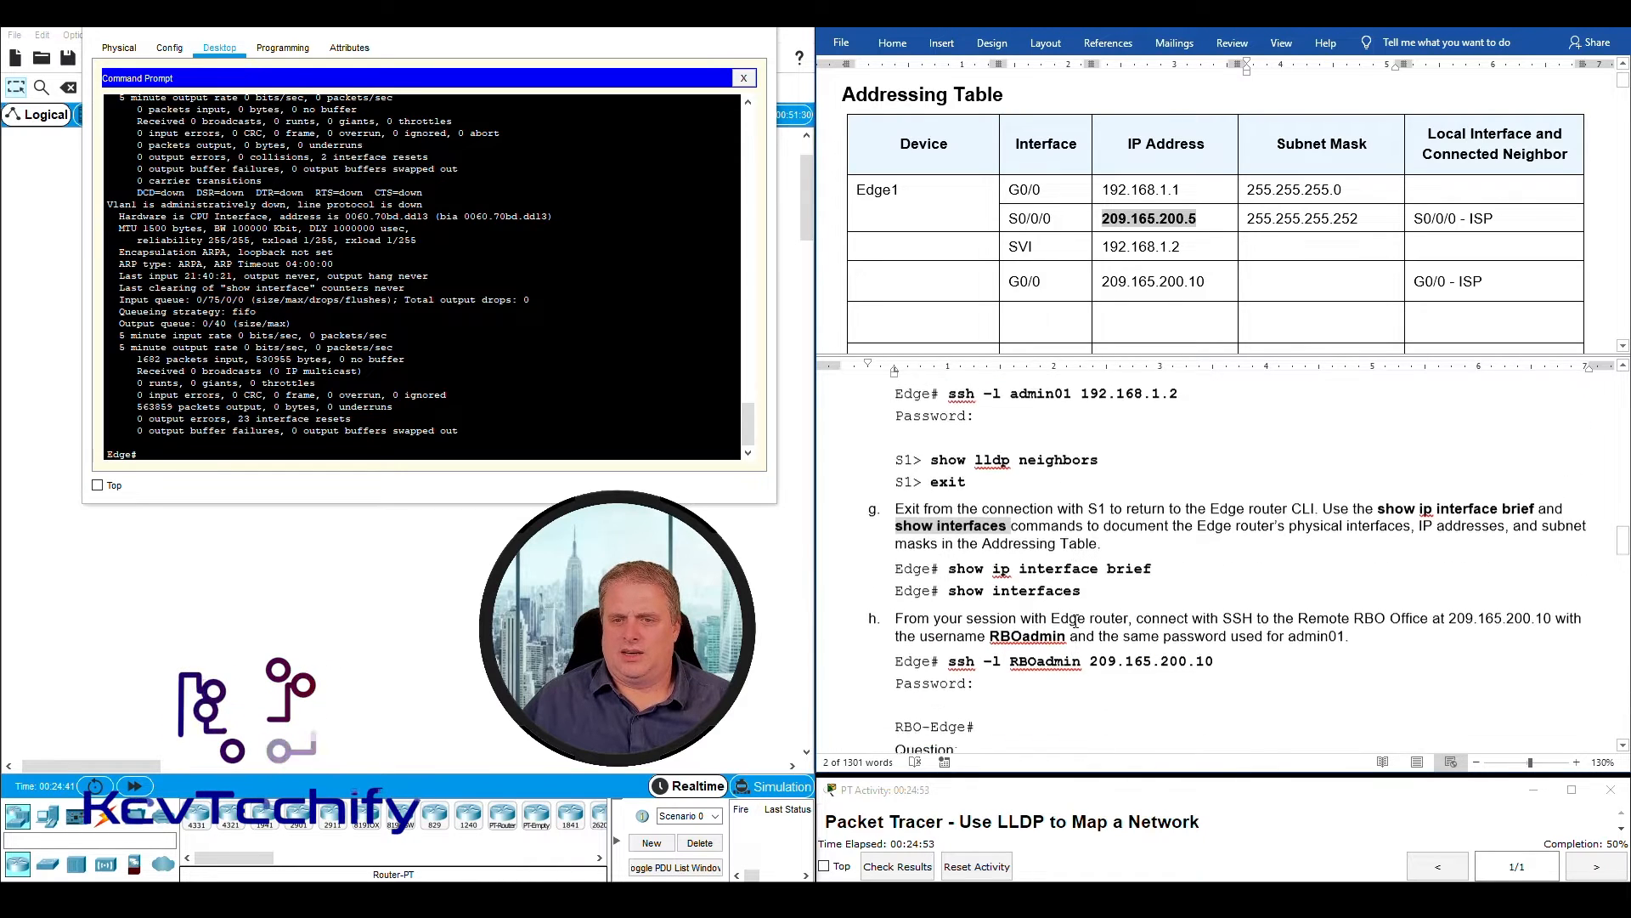
left_click_drag(896, 482, 1159, 483)
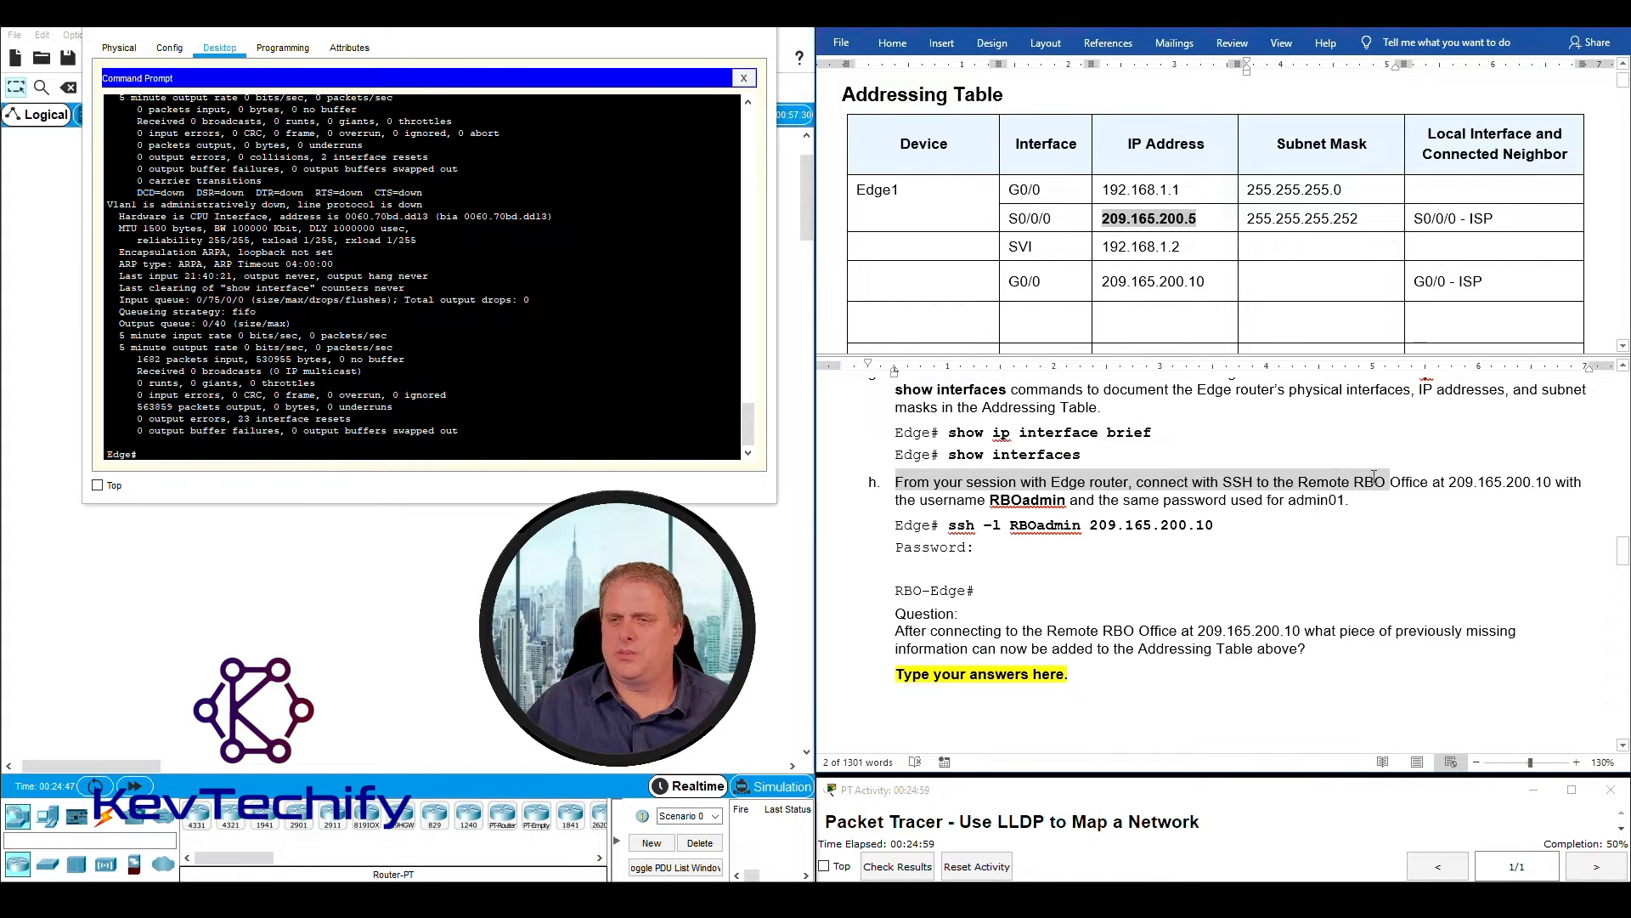
left_click_drag(1407, 482, 1553, 481)
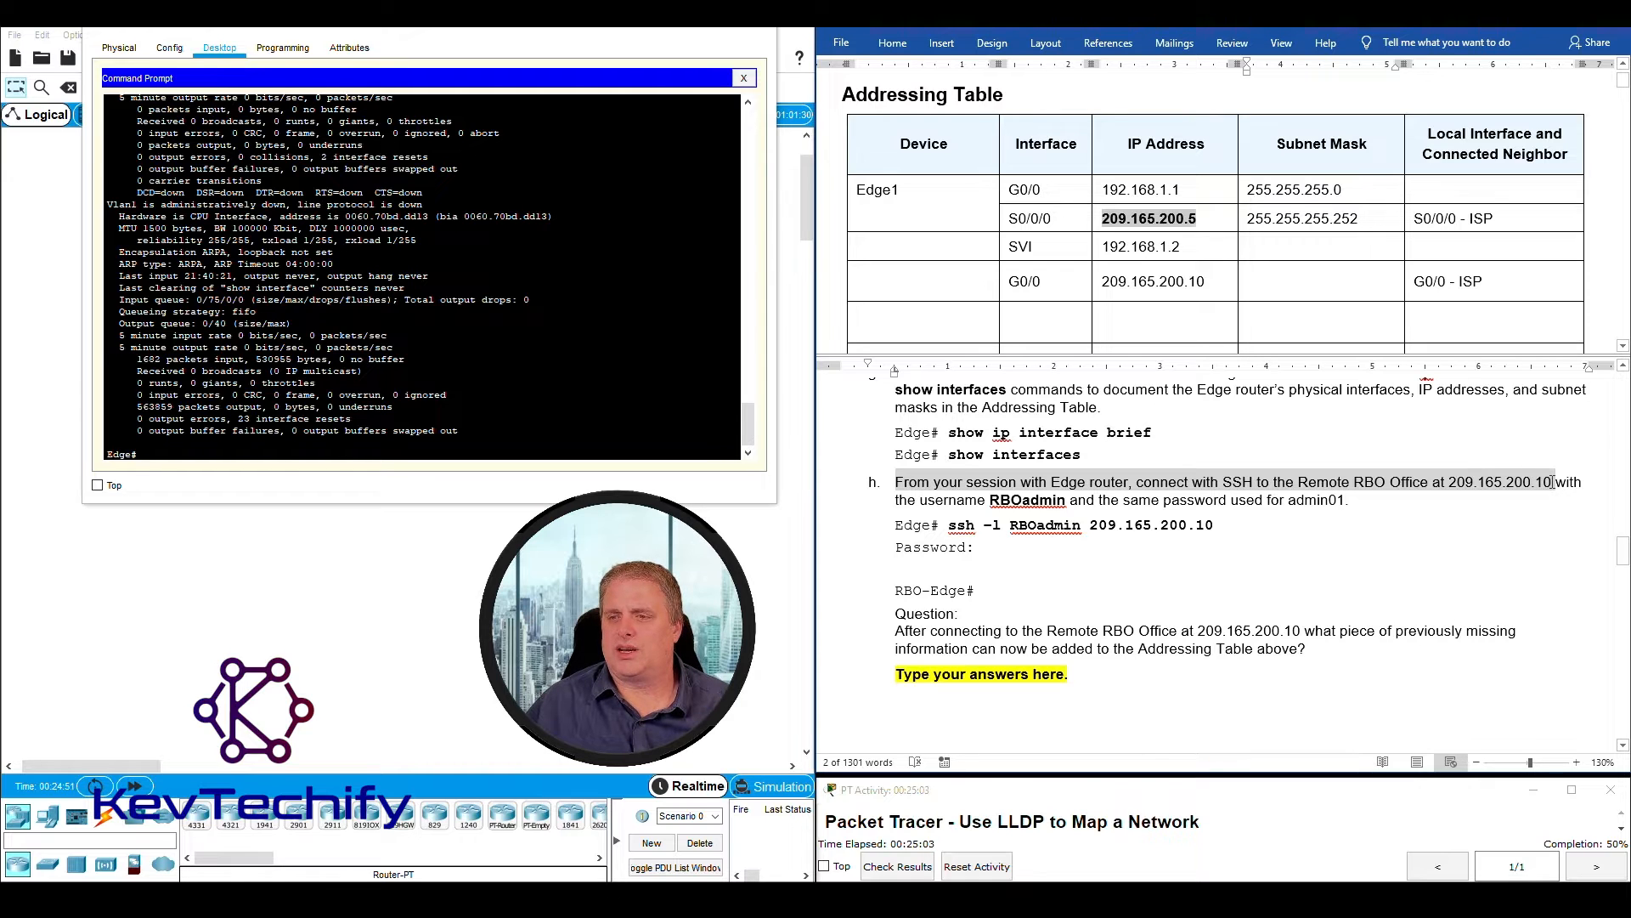
left_click_drag(1553, 482, 1348, 504)
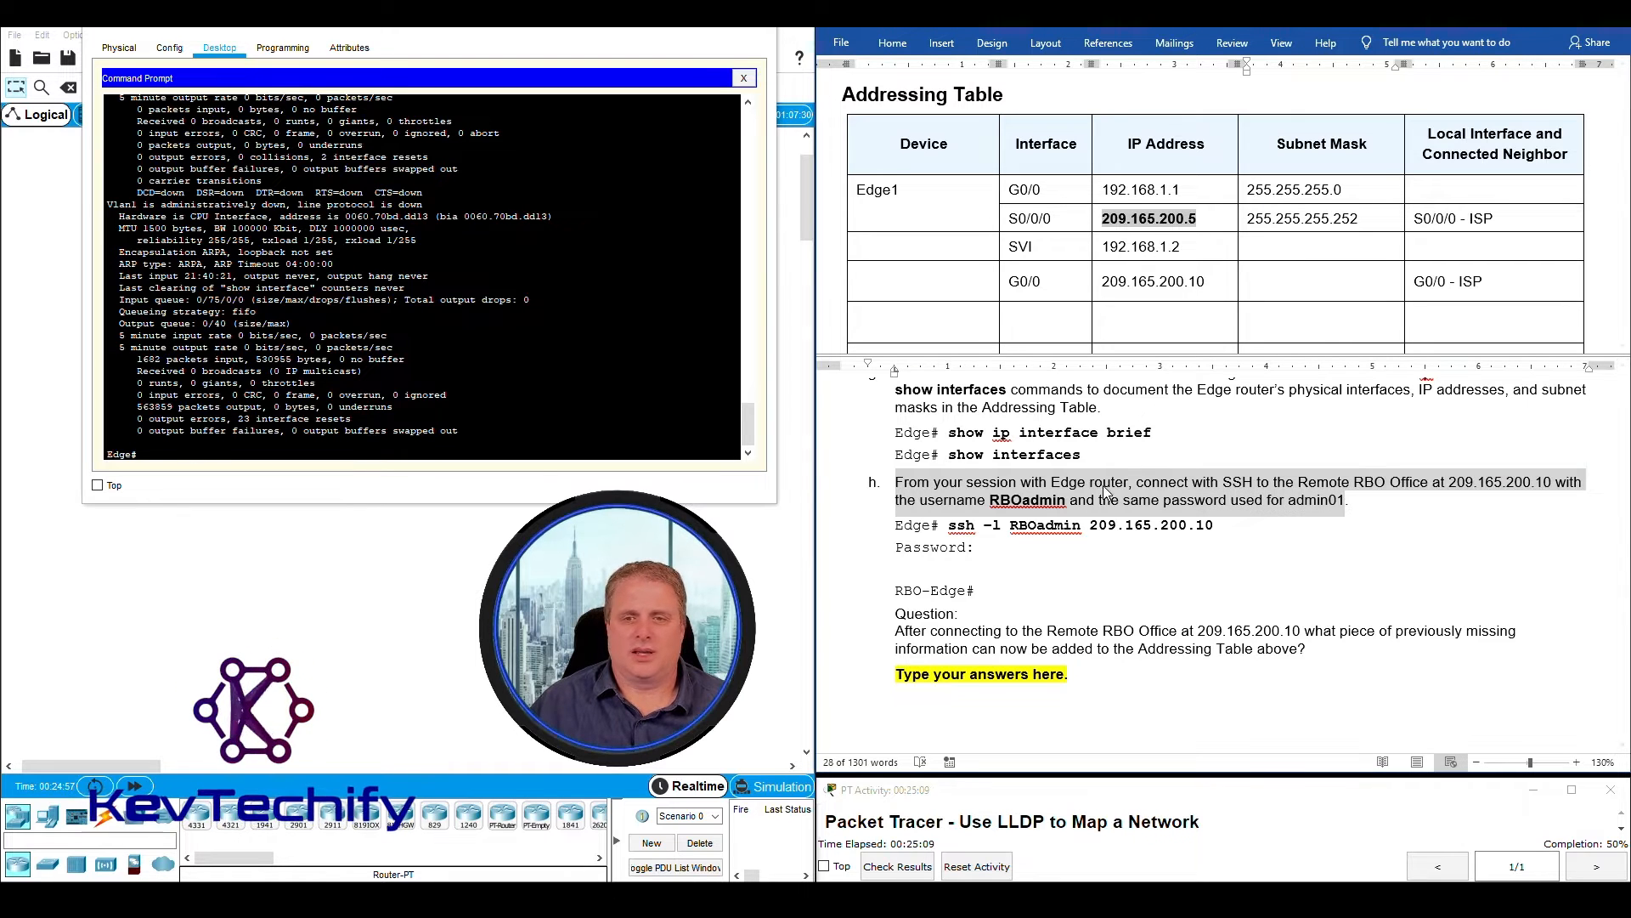
left_click(1101, 501)
left_click_drag(1450, 482, 1552, 485)
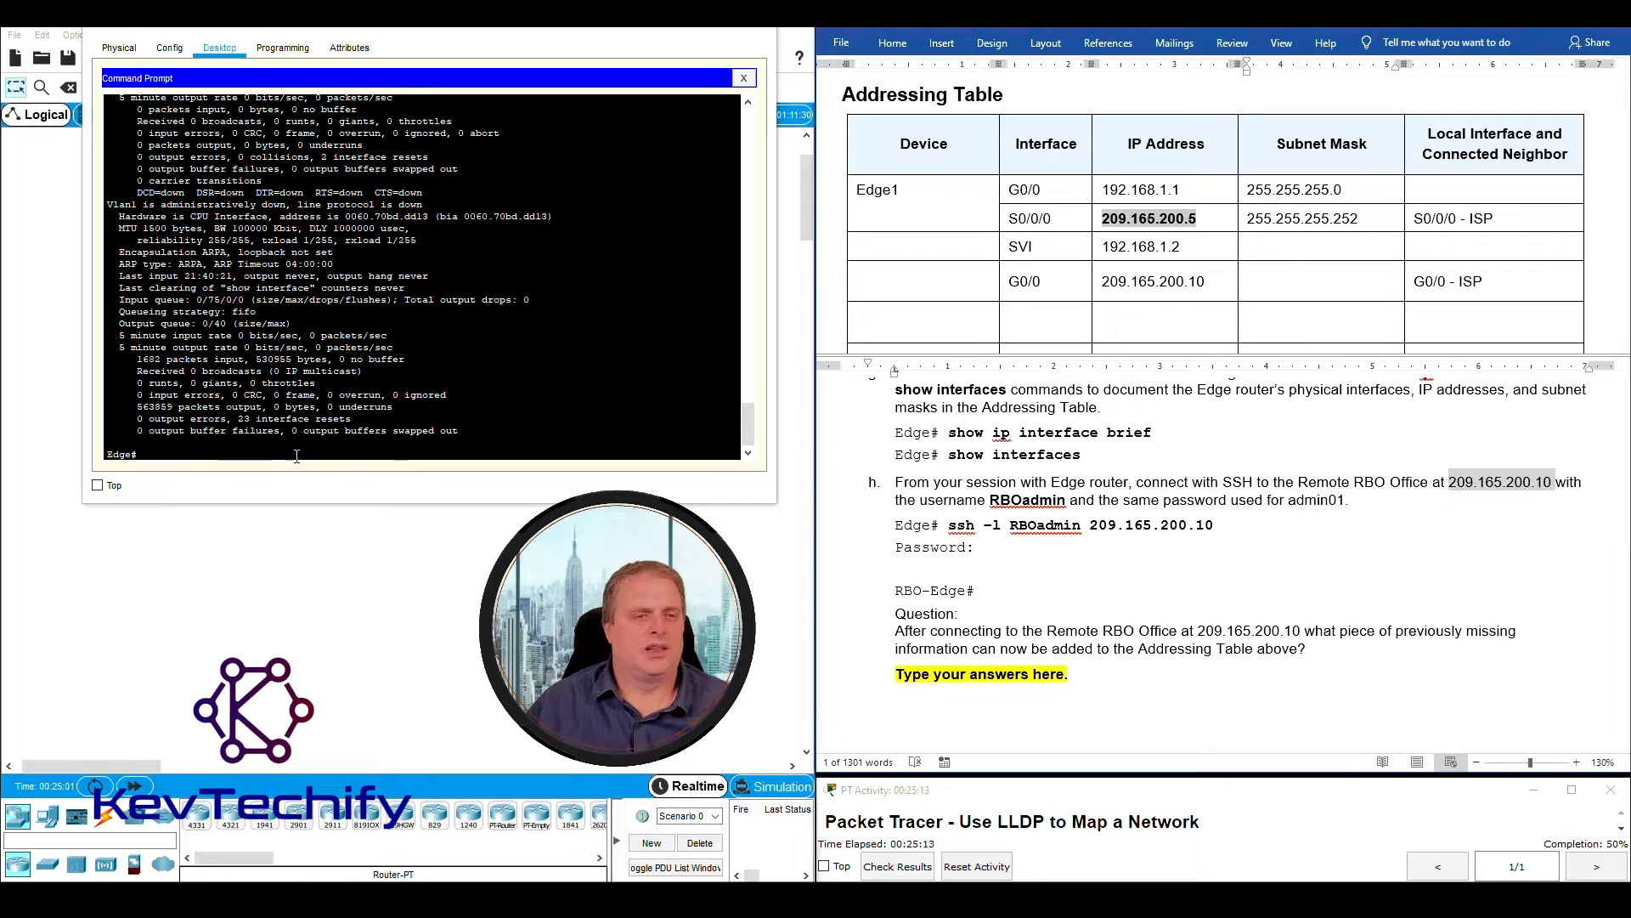
- Connect from Edge to the Remote RBO Office with ssh -l RBOadmin 209.165.200.10 and enter the account password
left_click(302, 473)
key("Return")
key("Return")
key("Return")
key("Return")
key("Return")
key("Return")
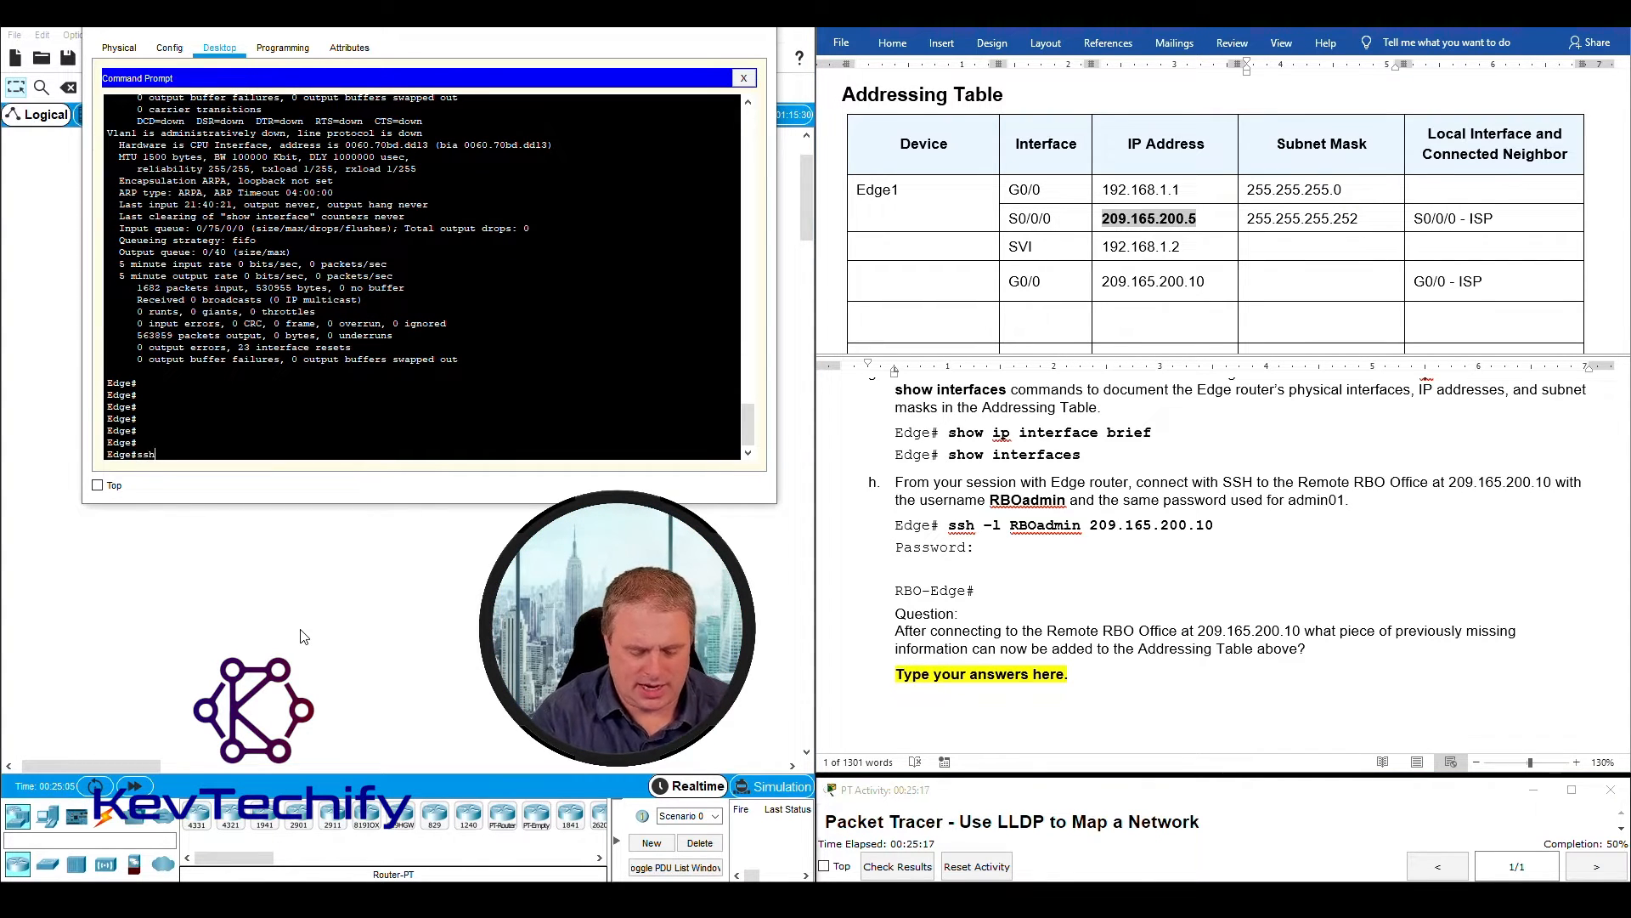
type("ssh -l")
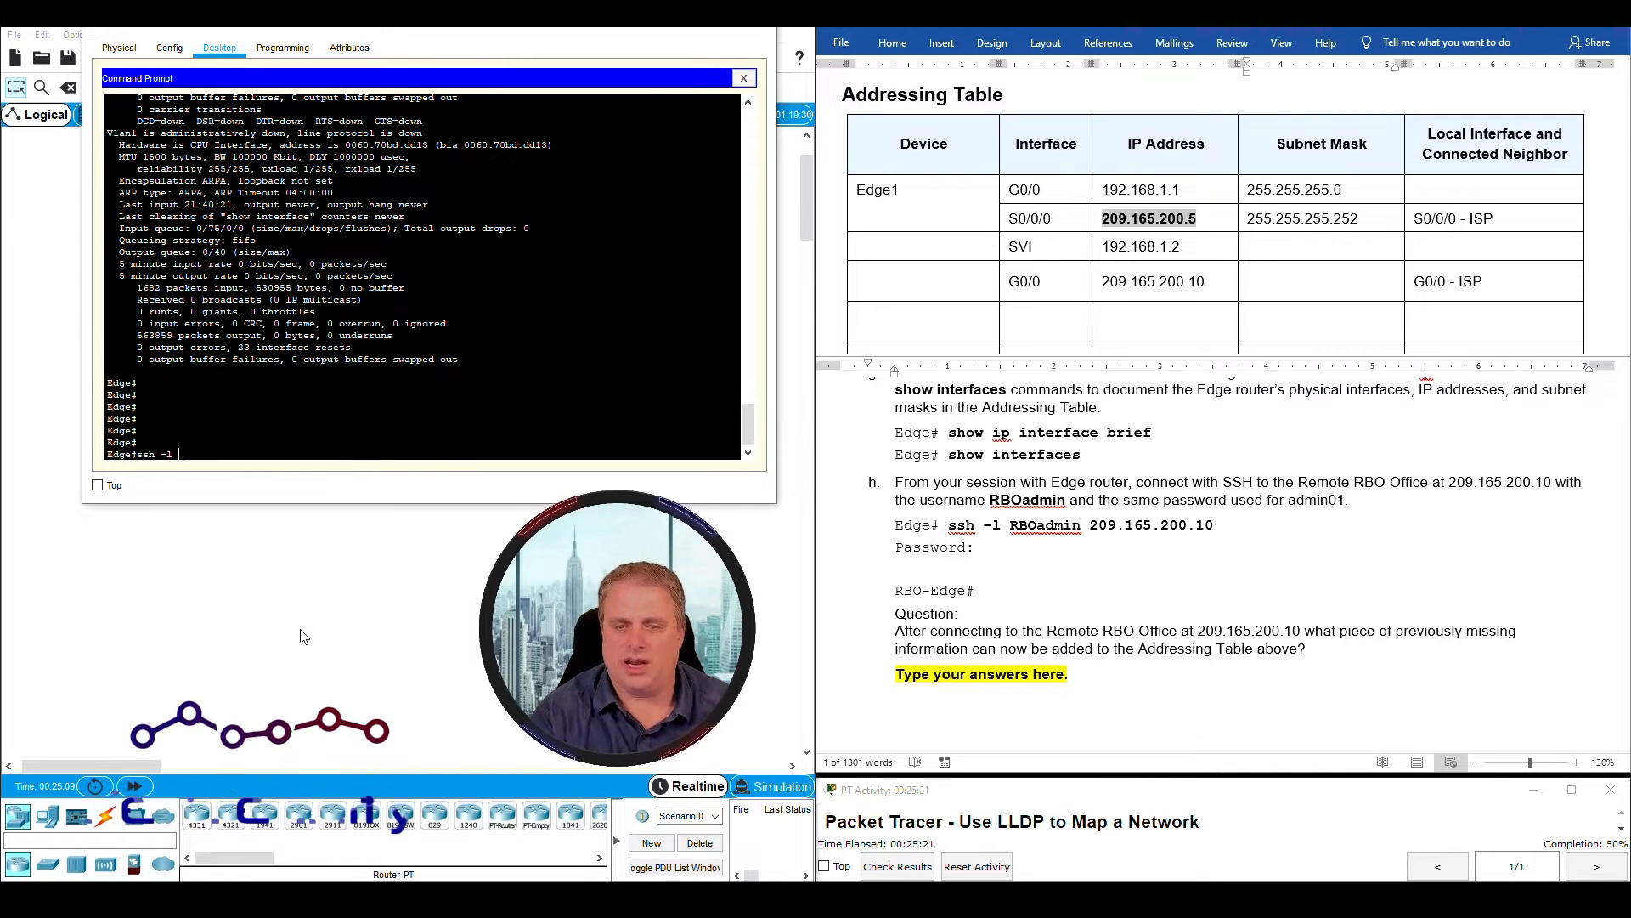
type(" RBOadmin 209.165.200.10")
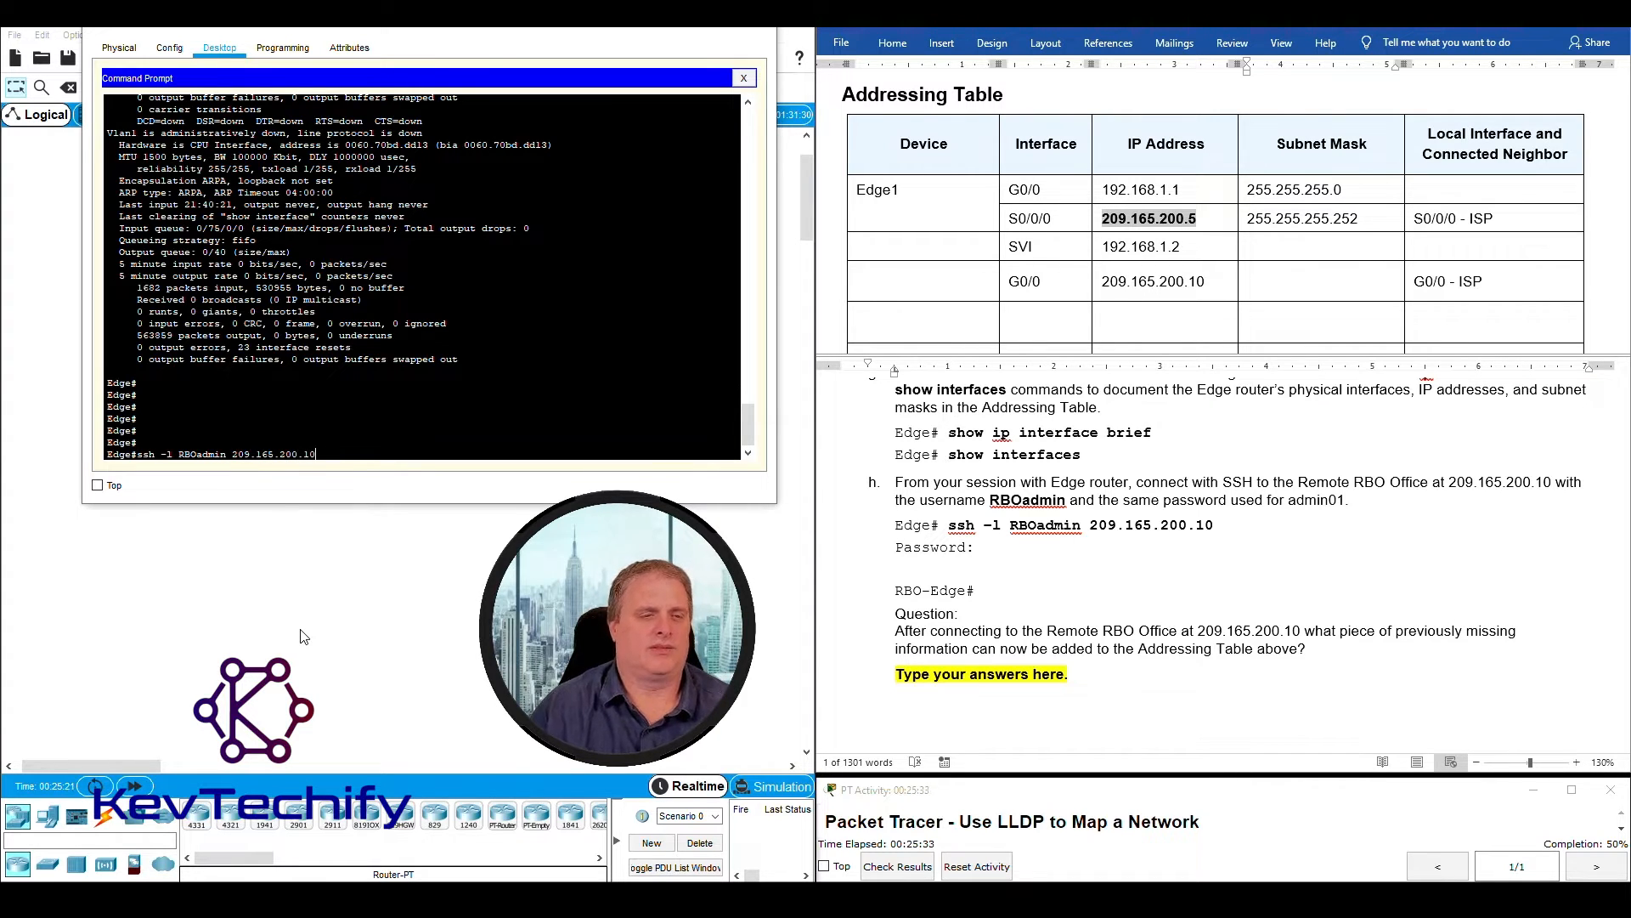
key("Return")
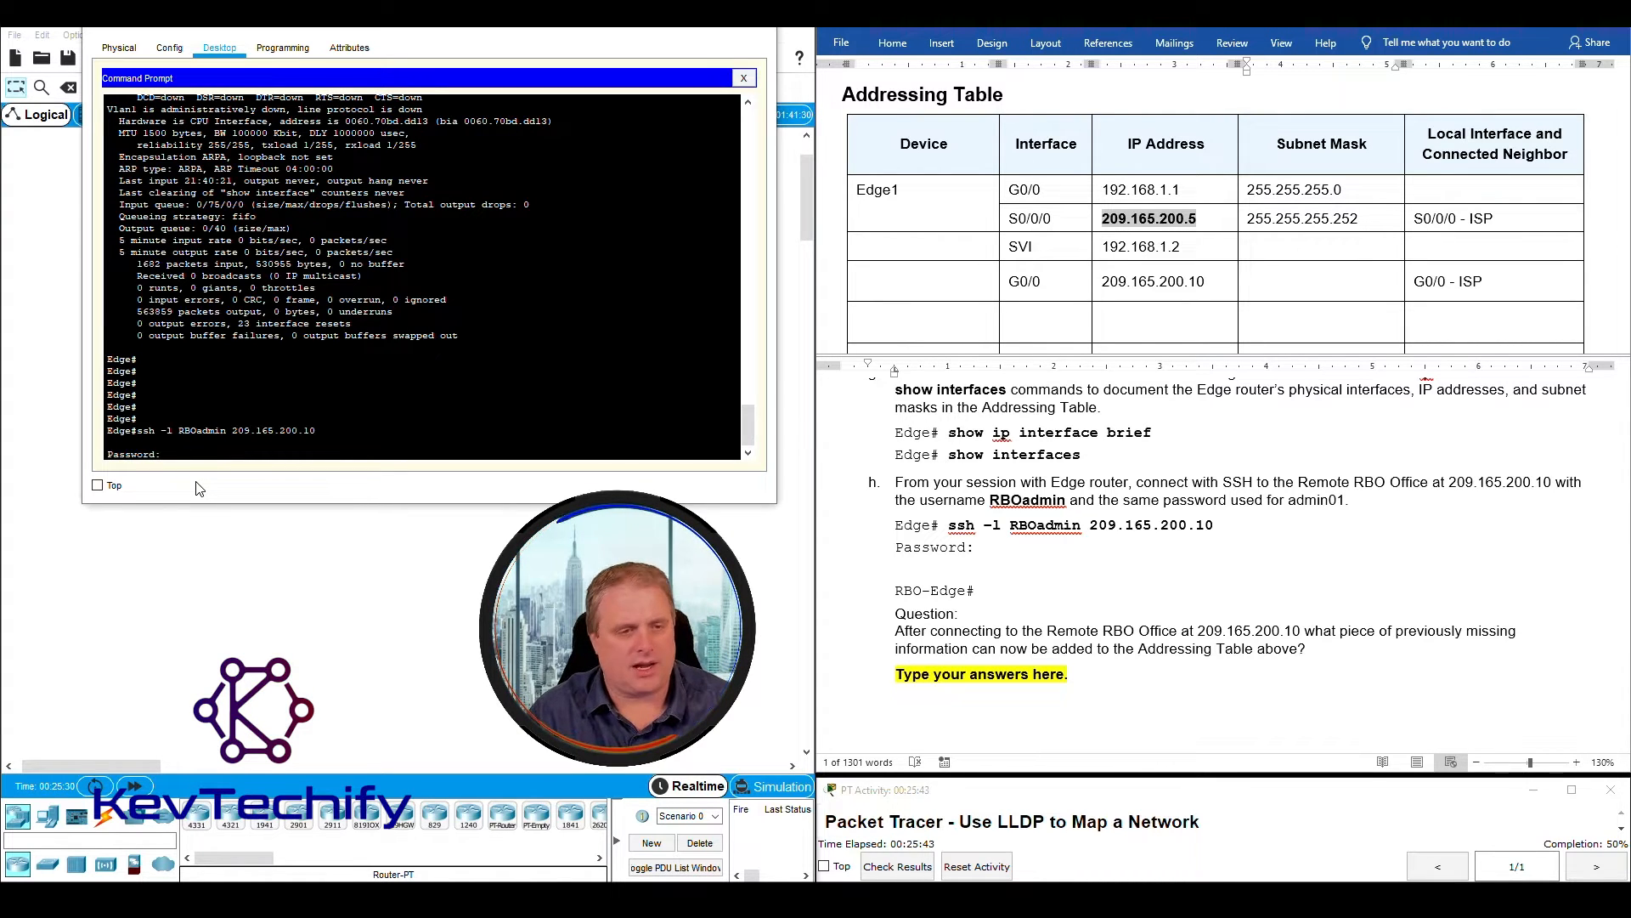
key("Return")
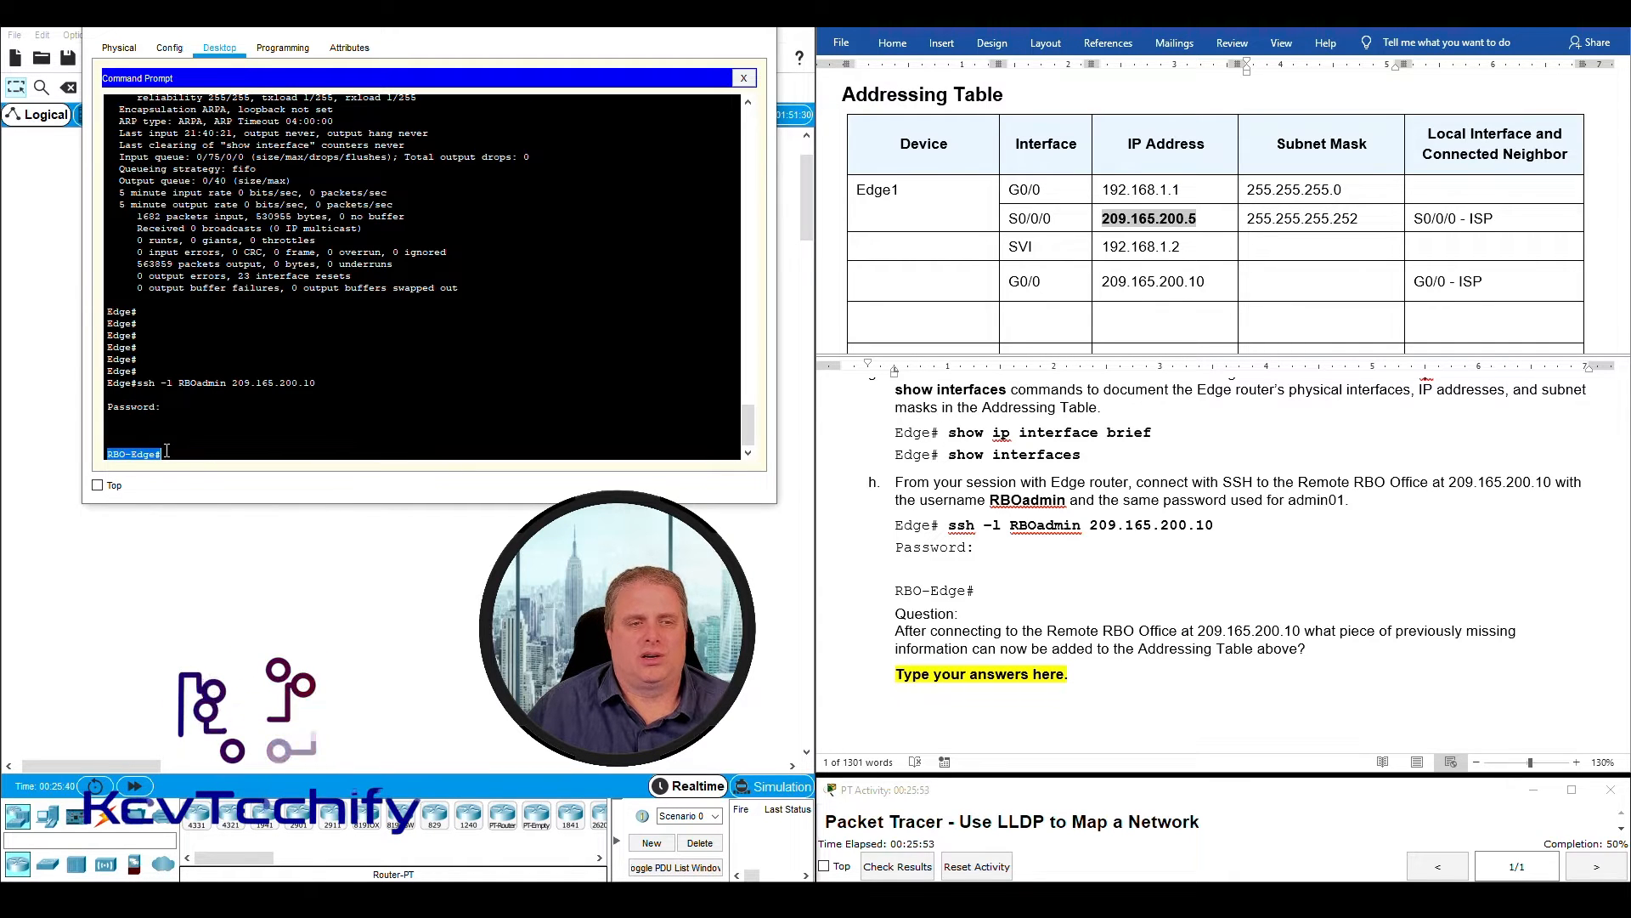
- Read the question about the missing Addressing Table information and match the SSH target address to its row in the table
left_click(992, 296)
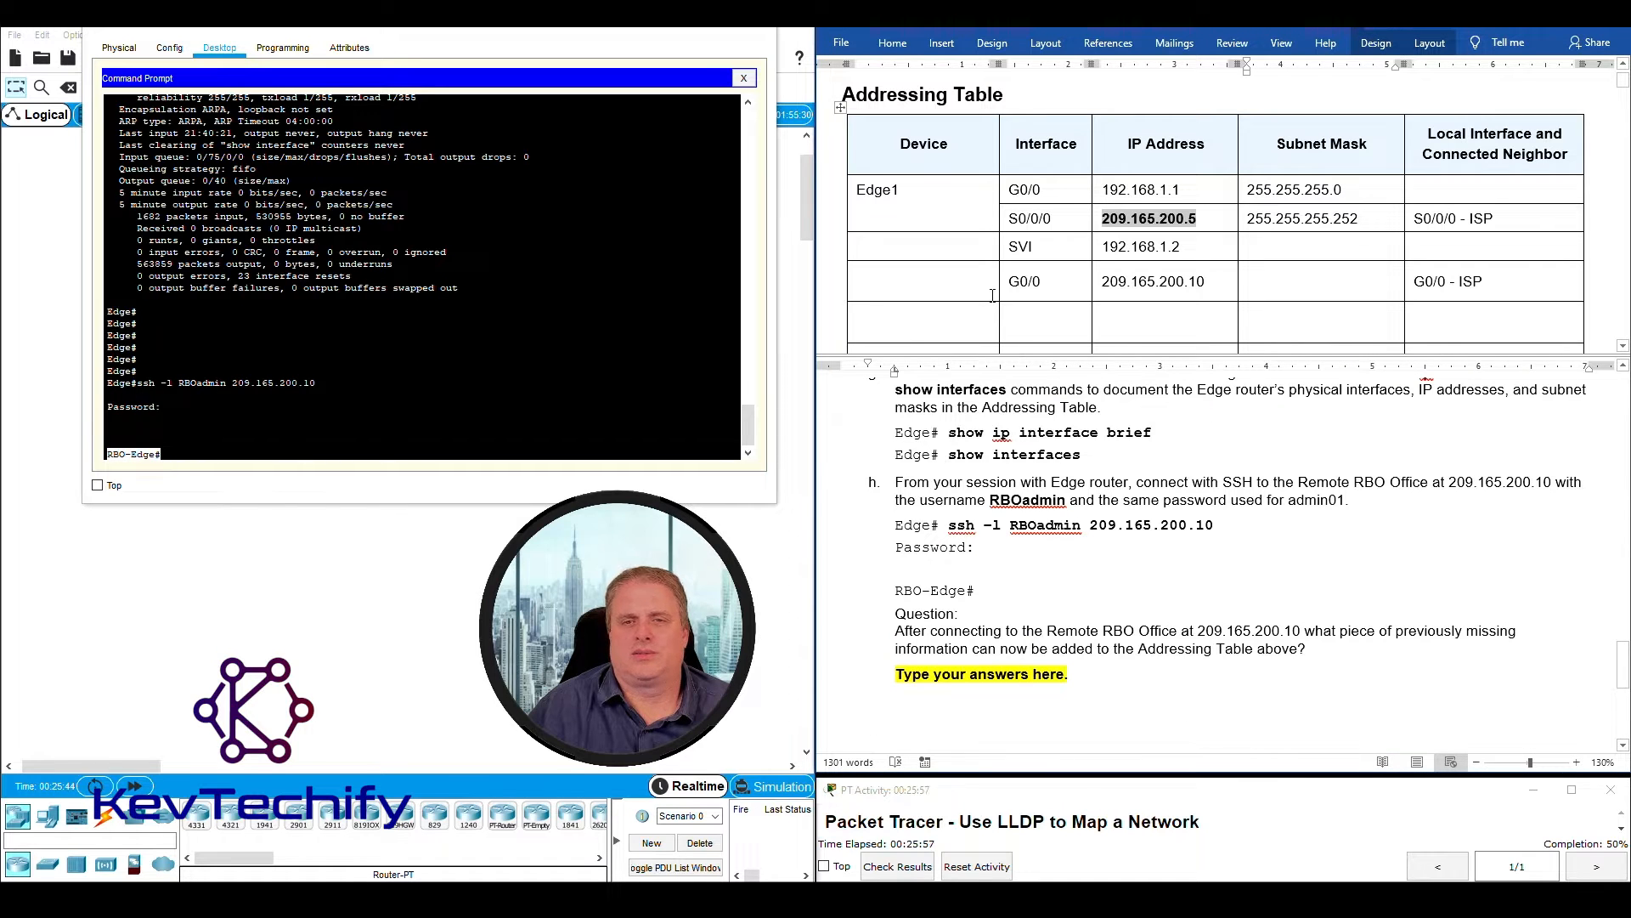
left_click(1081, 628)
scroll(1052, 513, "up", 1)
scroll(1050, 512, "down", 1)
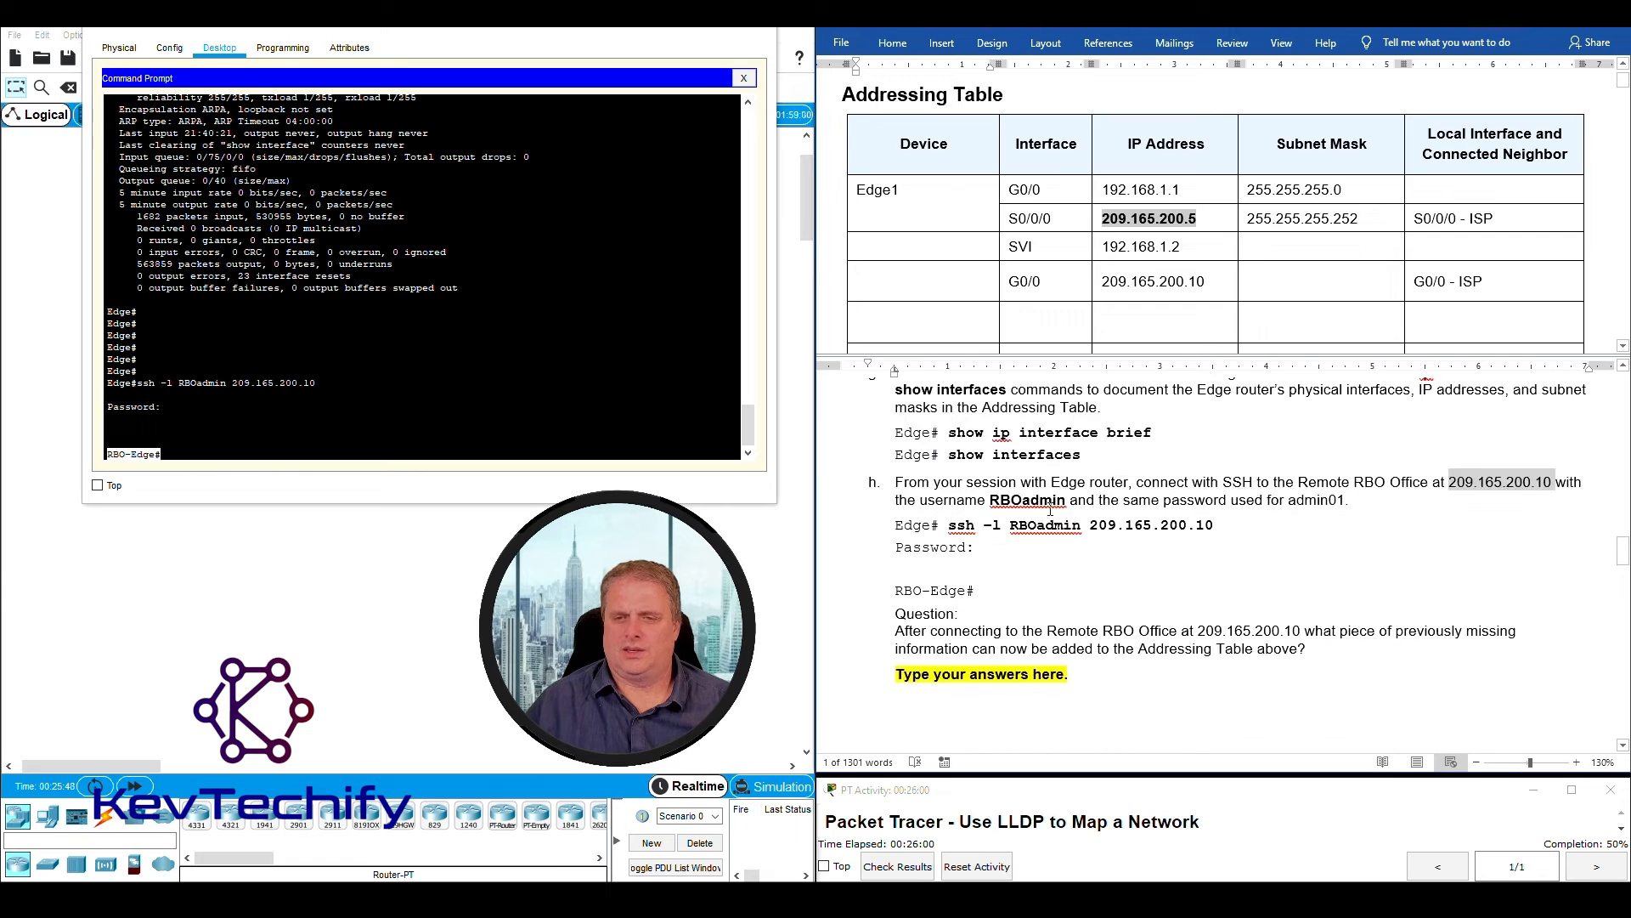
left_click(1402, 495)
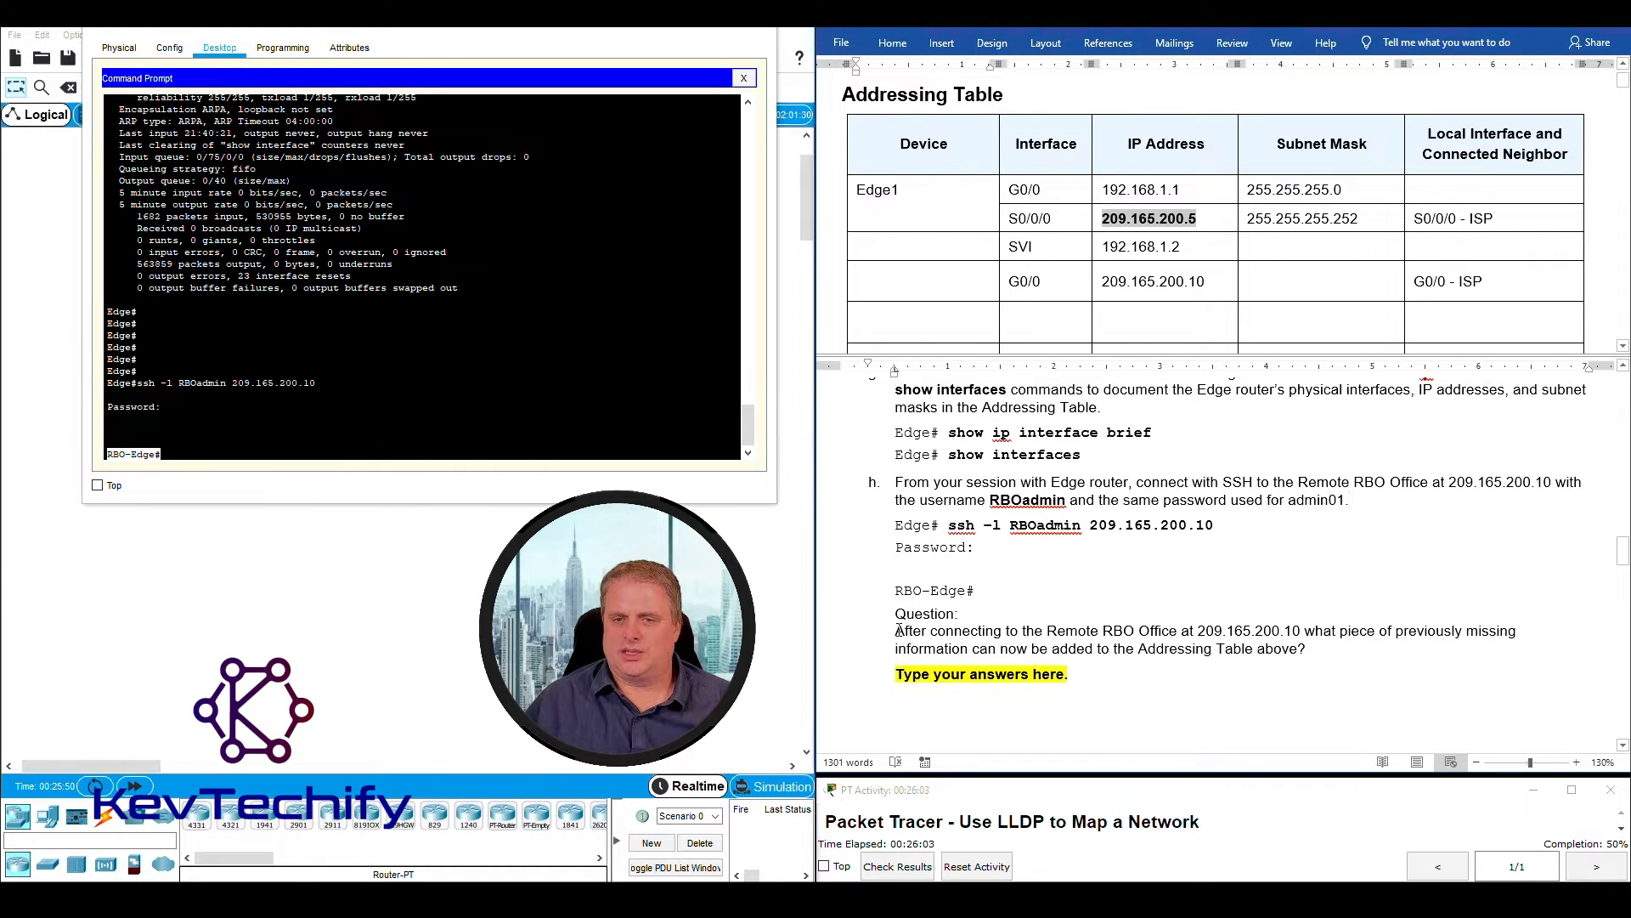
left_click_drag(898, 631, 1301, 631)
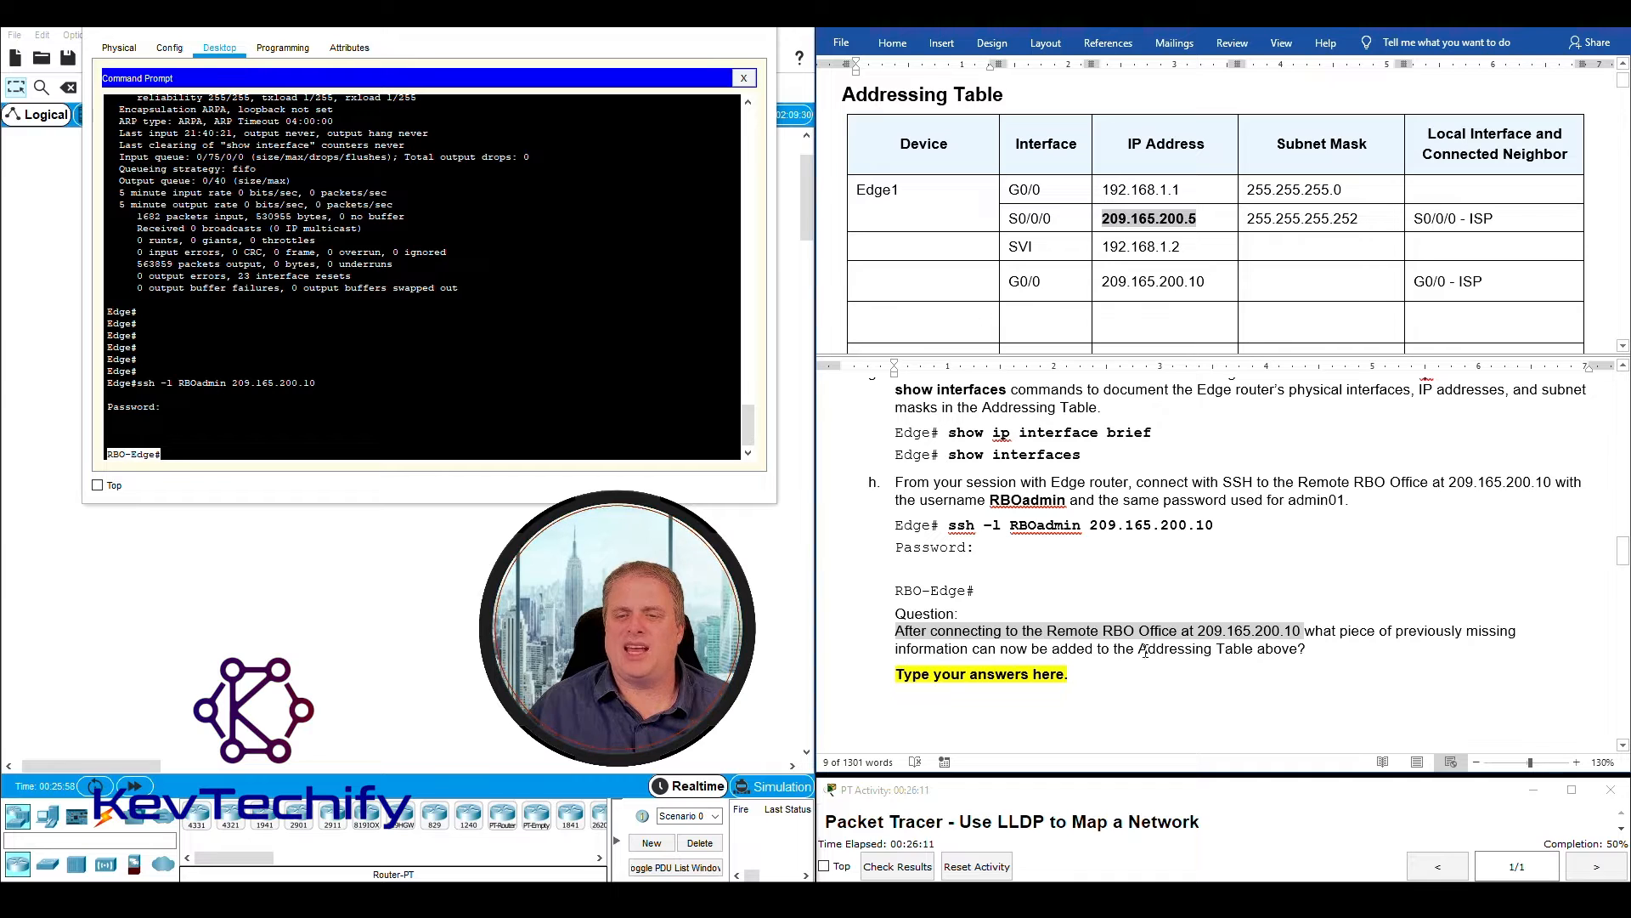
left_click(1077, 283)
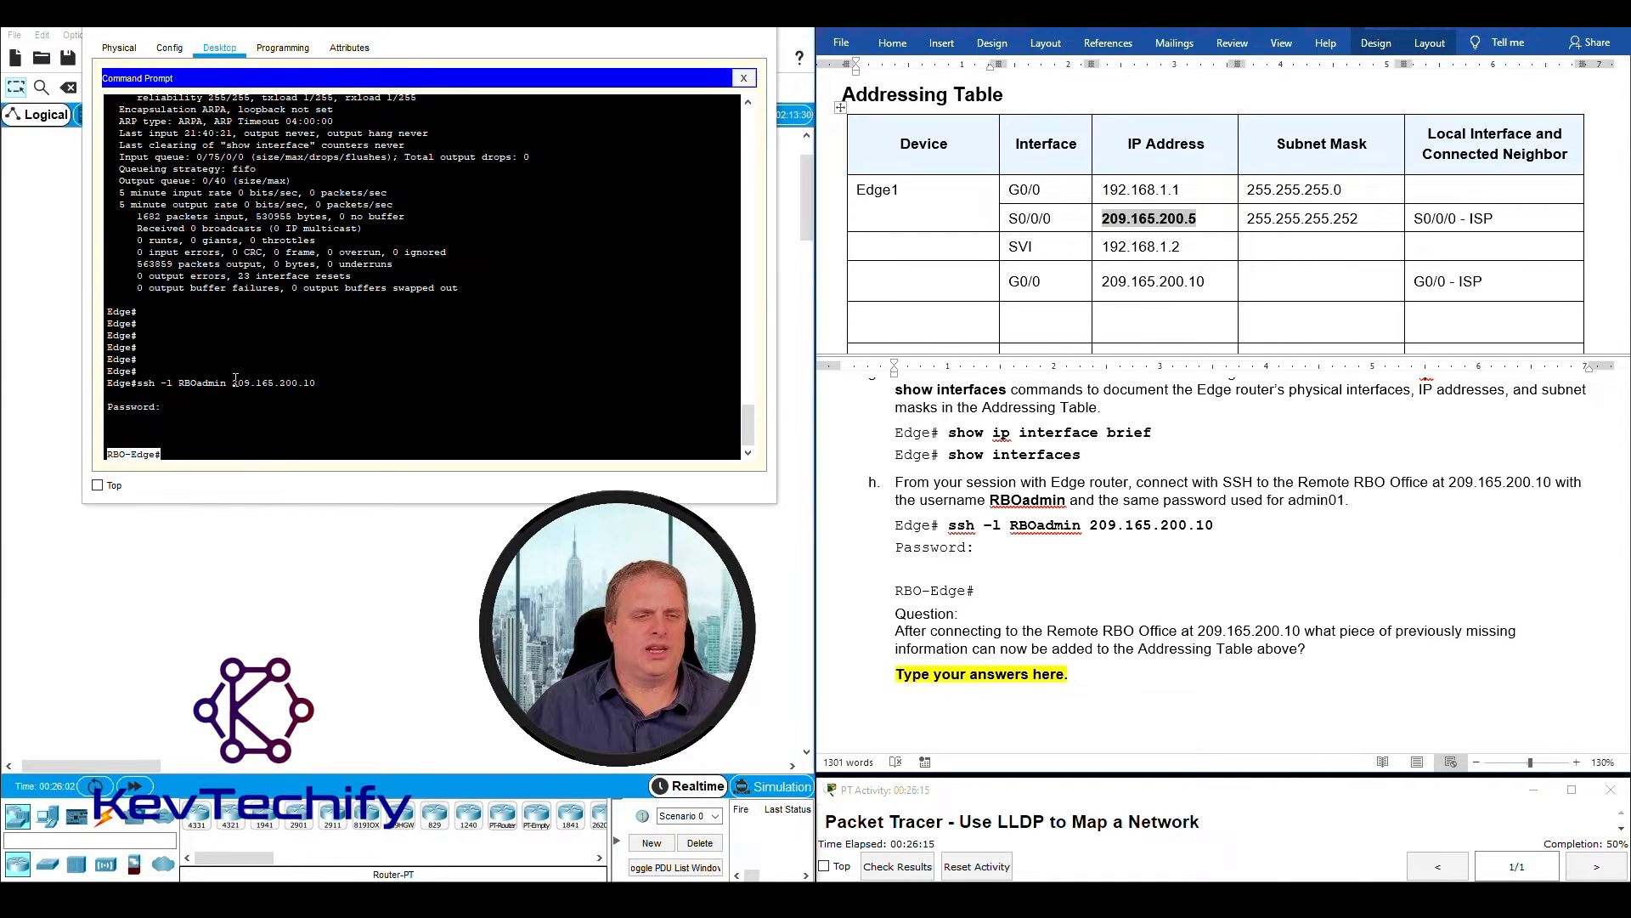
left_click_drag(233, 383, 283, 384)
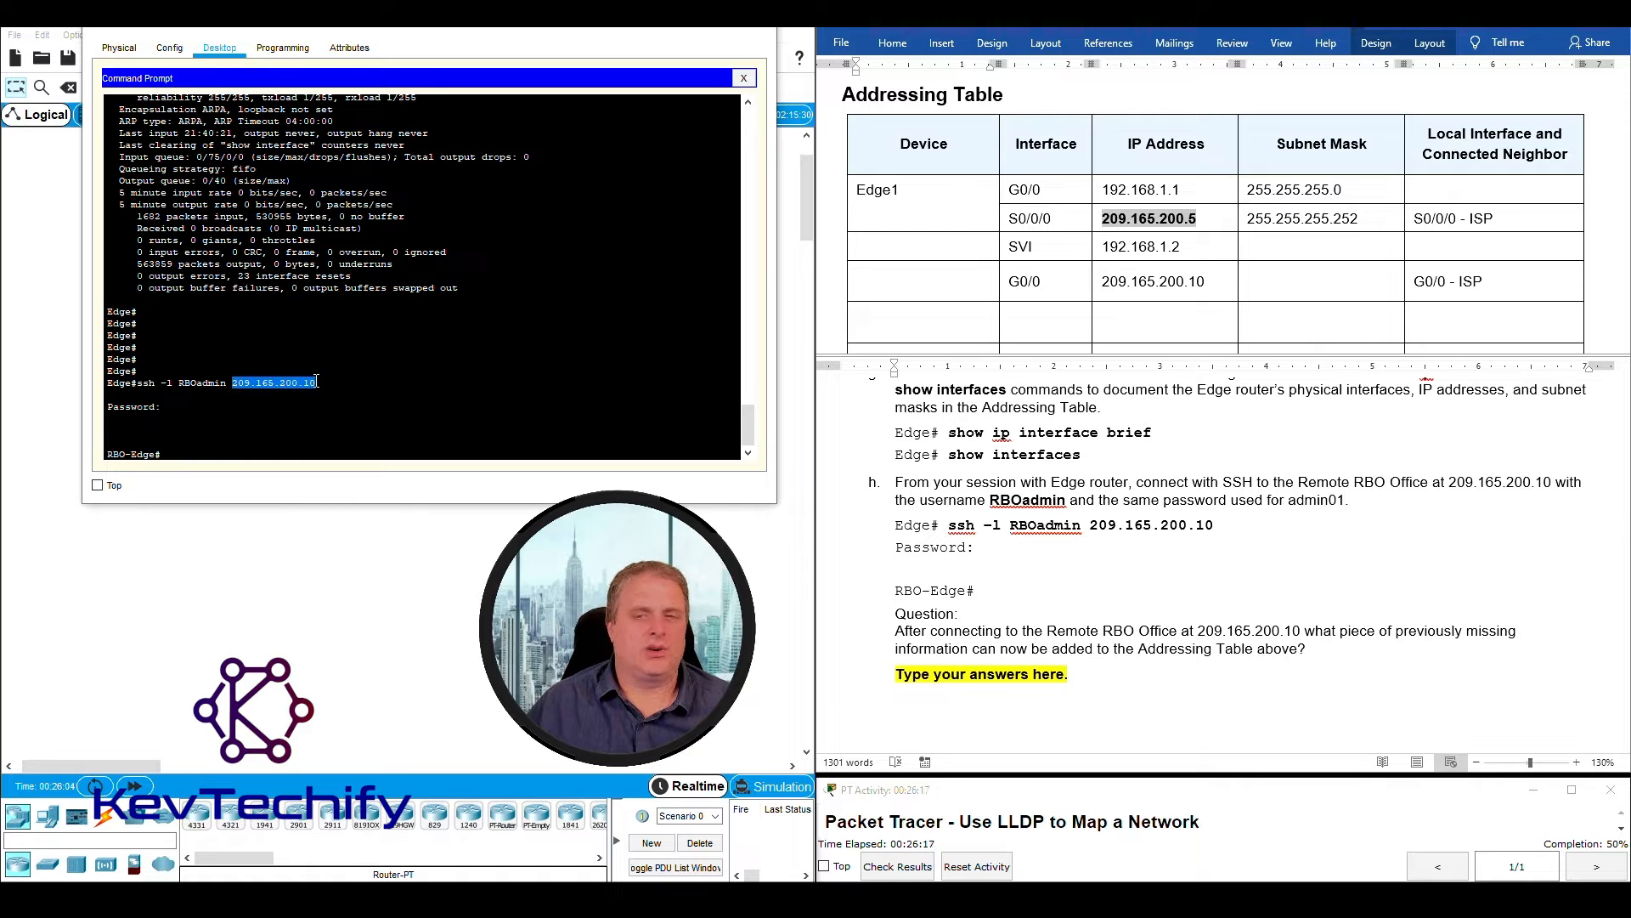
left_click(1117, 283)
left_click_drag(1103, 278, 1199, 281)
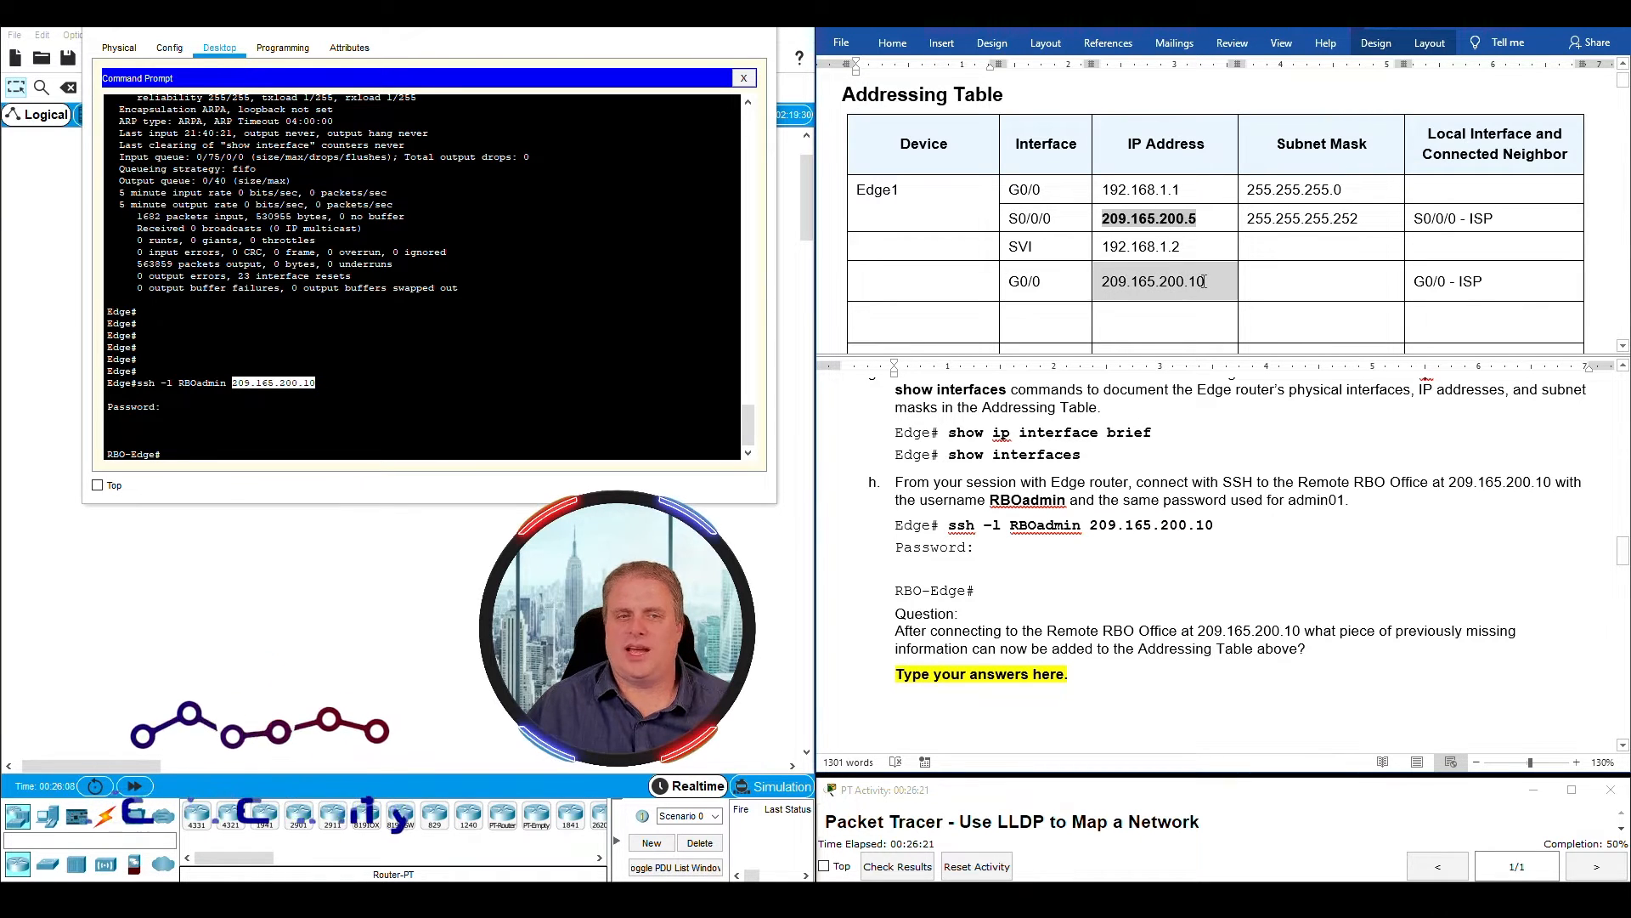
left_click_drag(1010, 283, 1042, 283)
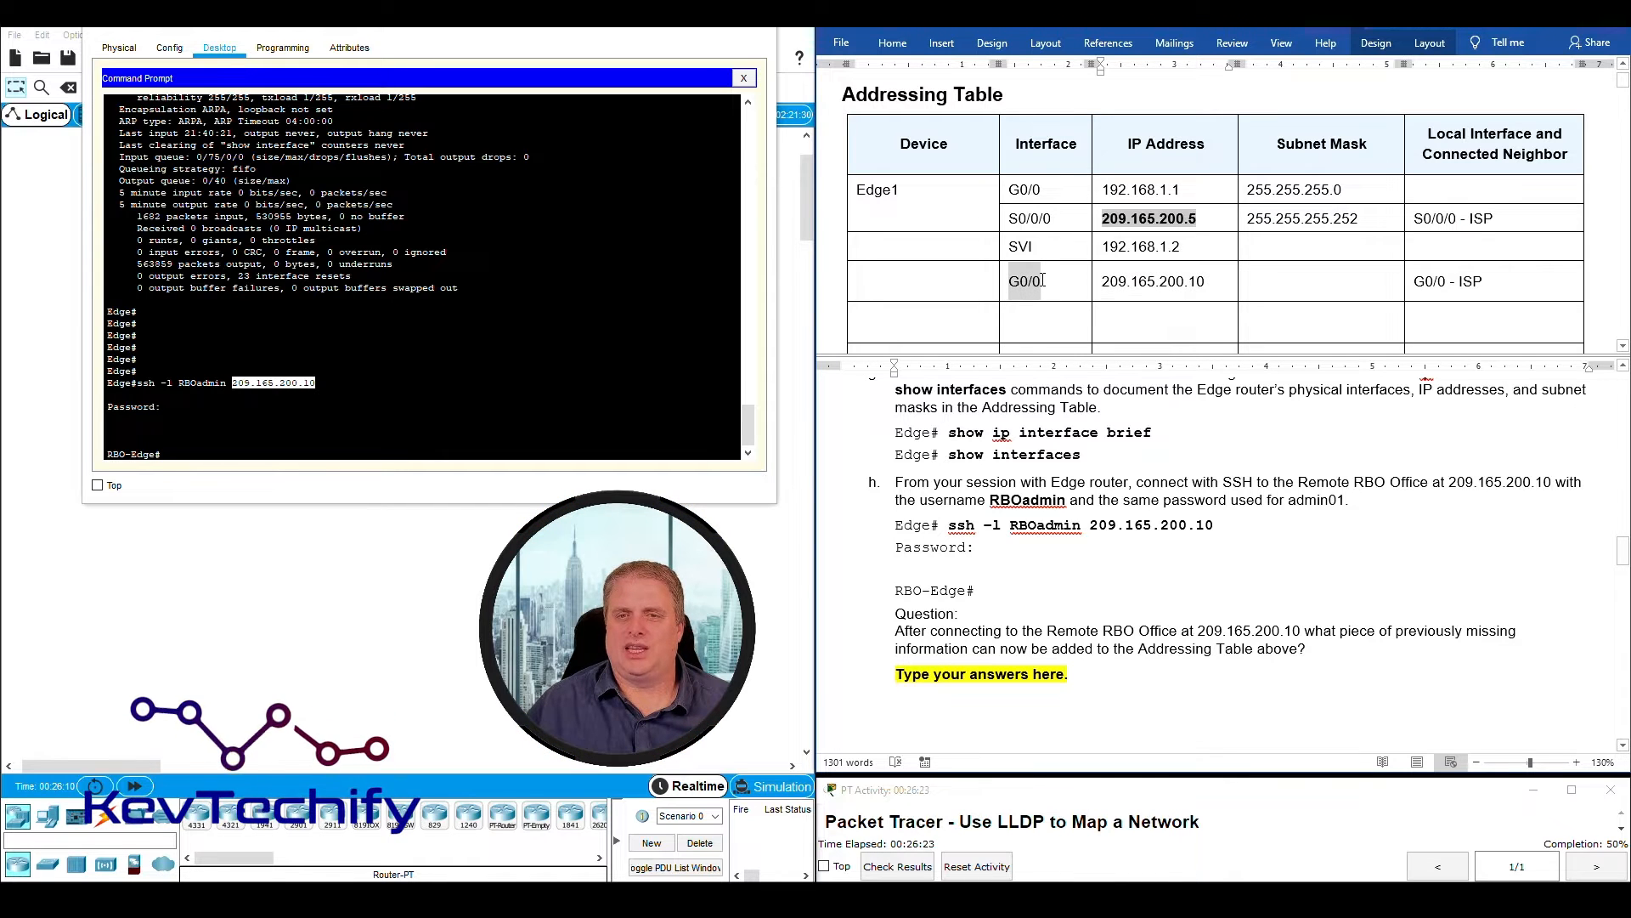
- Enter RBO-Edge as the device name in the Addressing Table row for 209.165.200.10
left_click(923, 281)
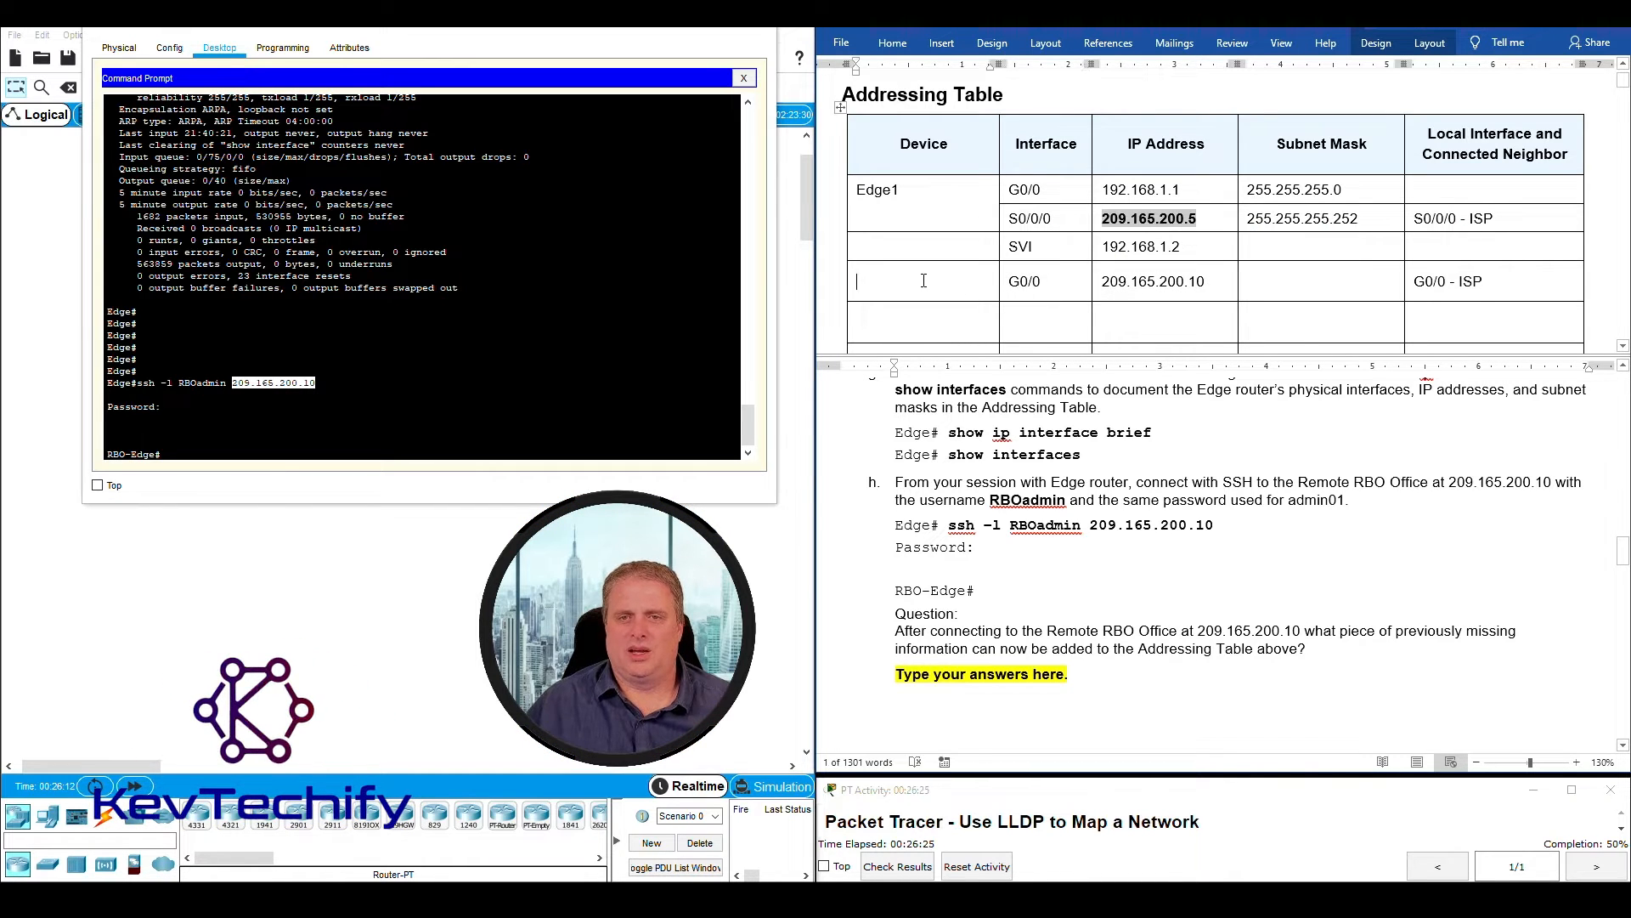
left_click(226, 431)
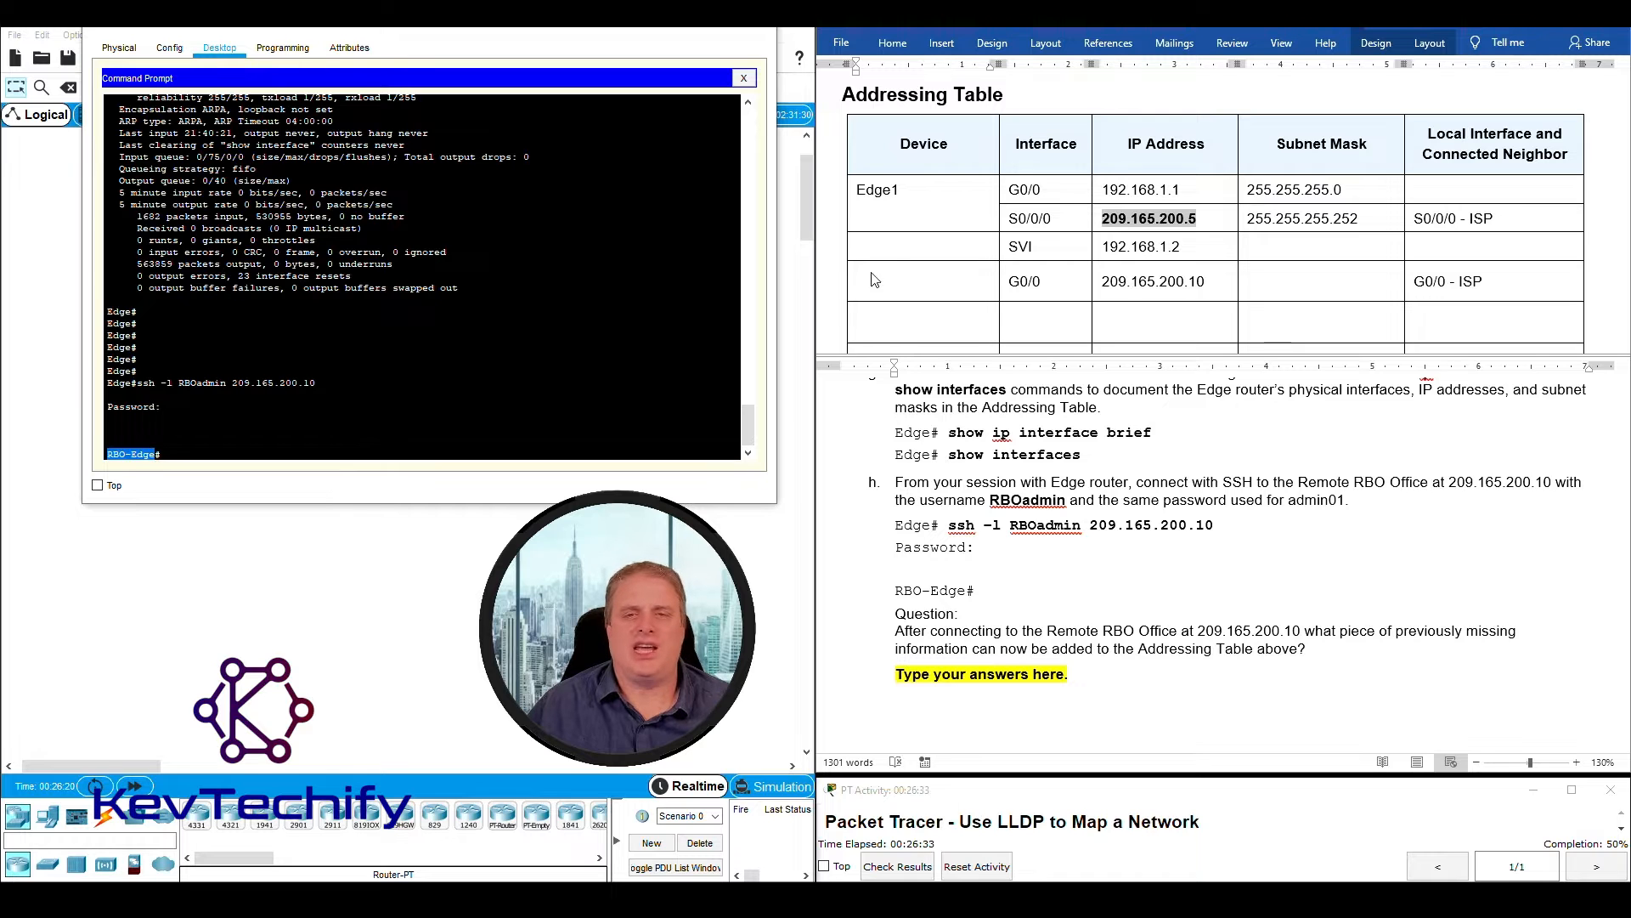
left_click(903, 282)
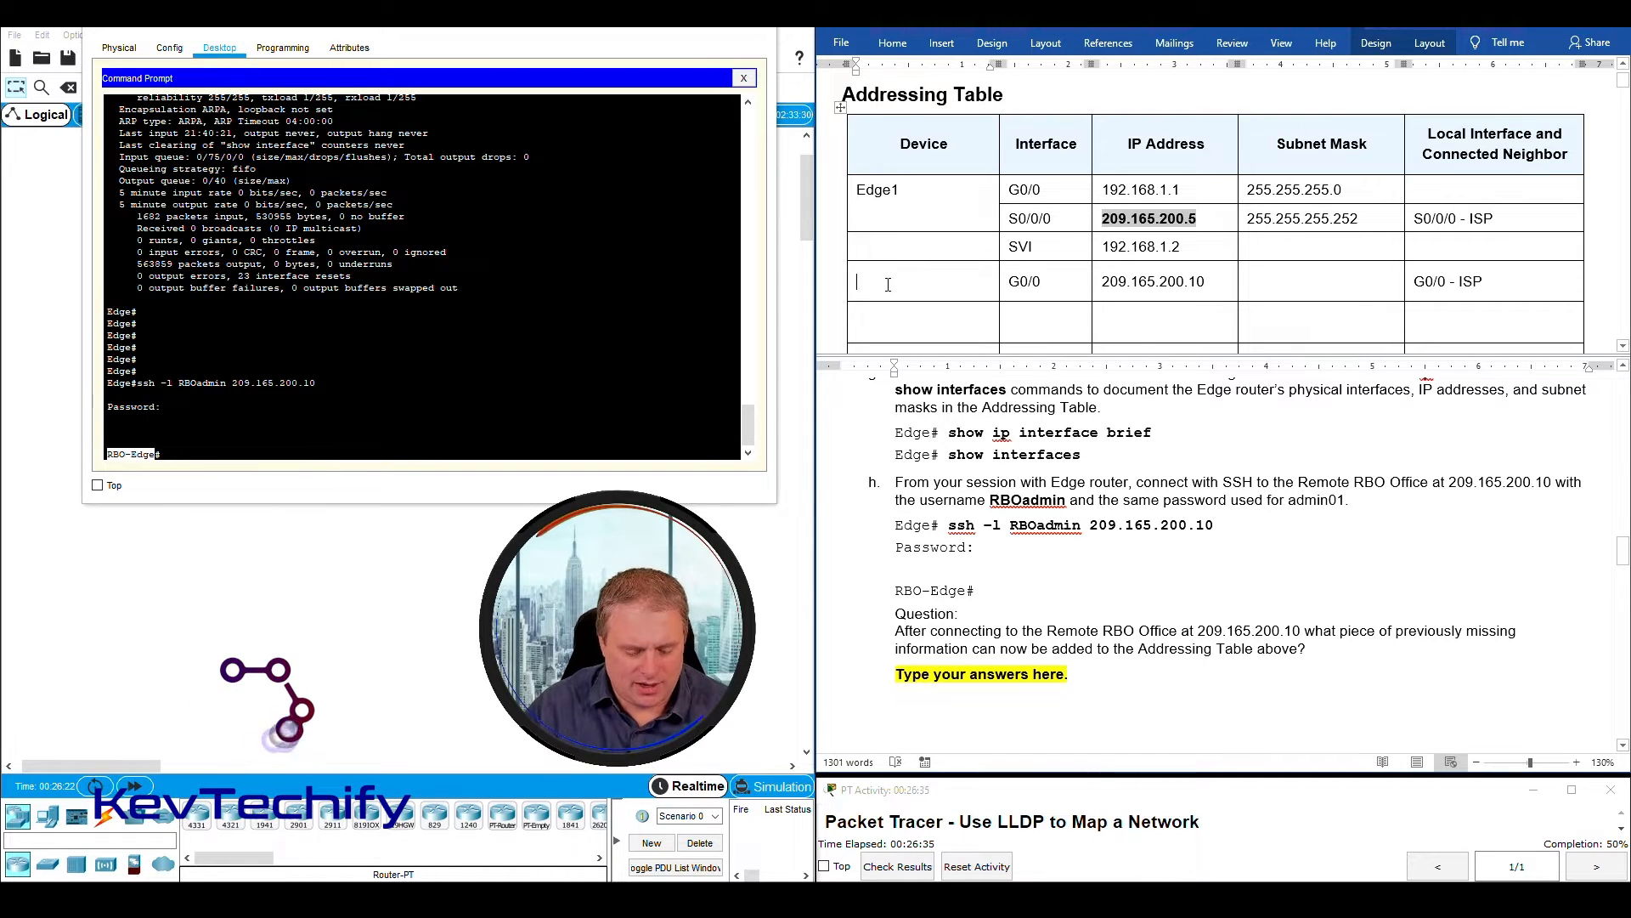
type("RBO-E")
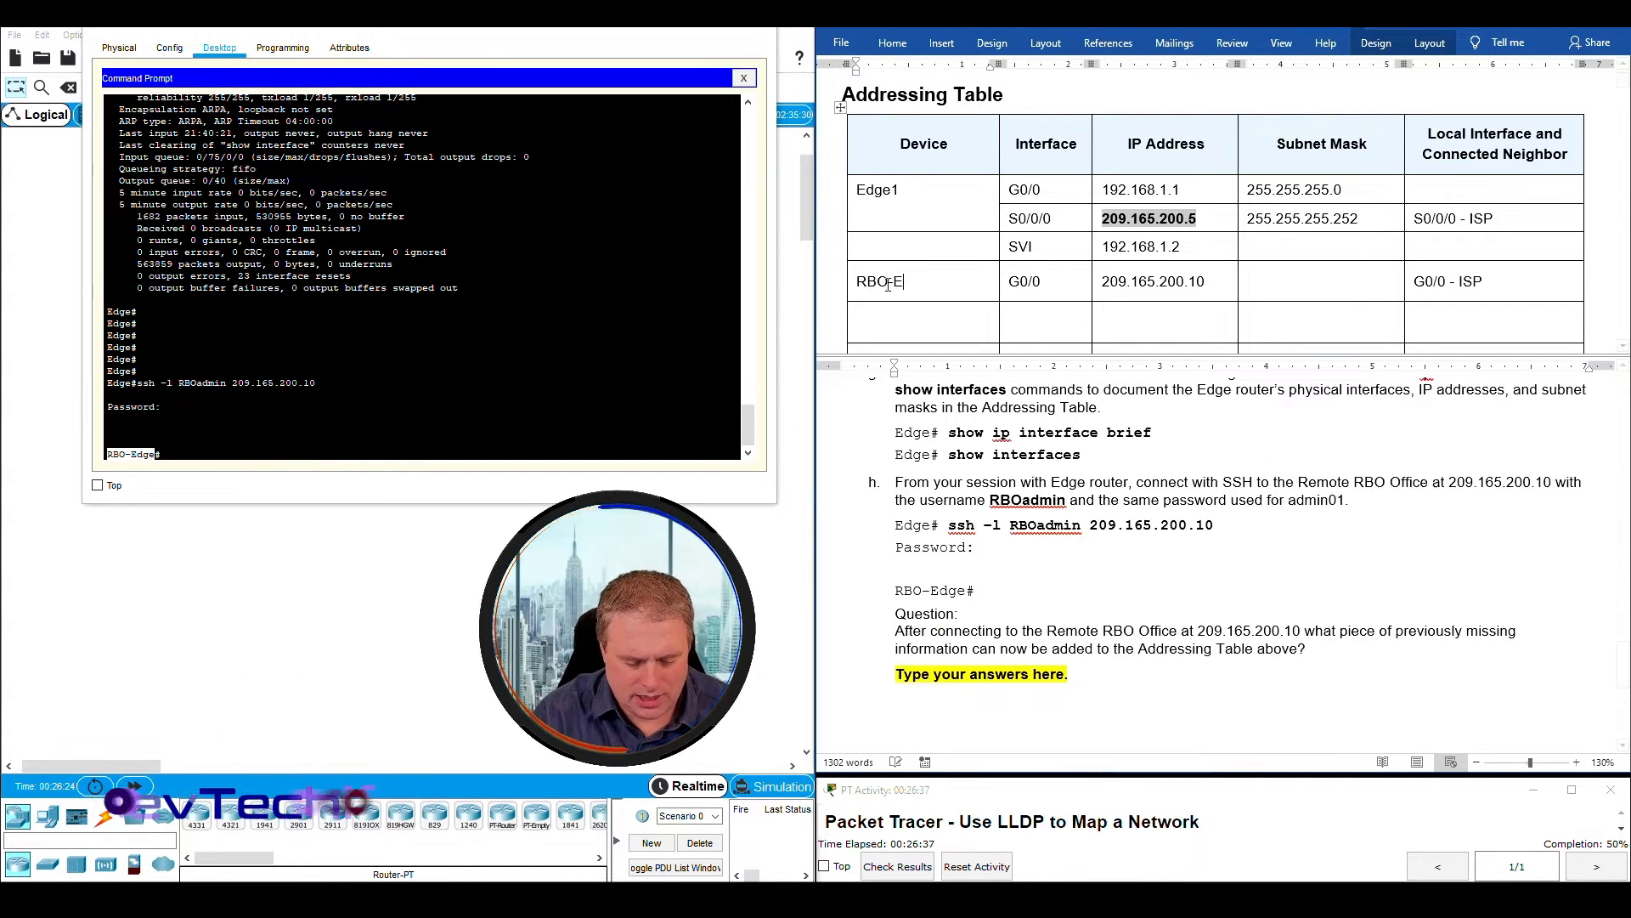
type("dge")
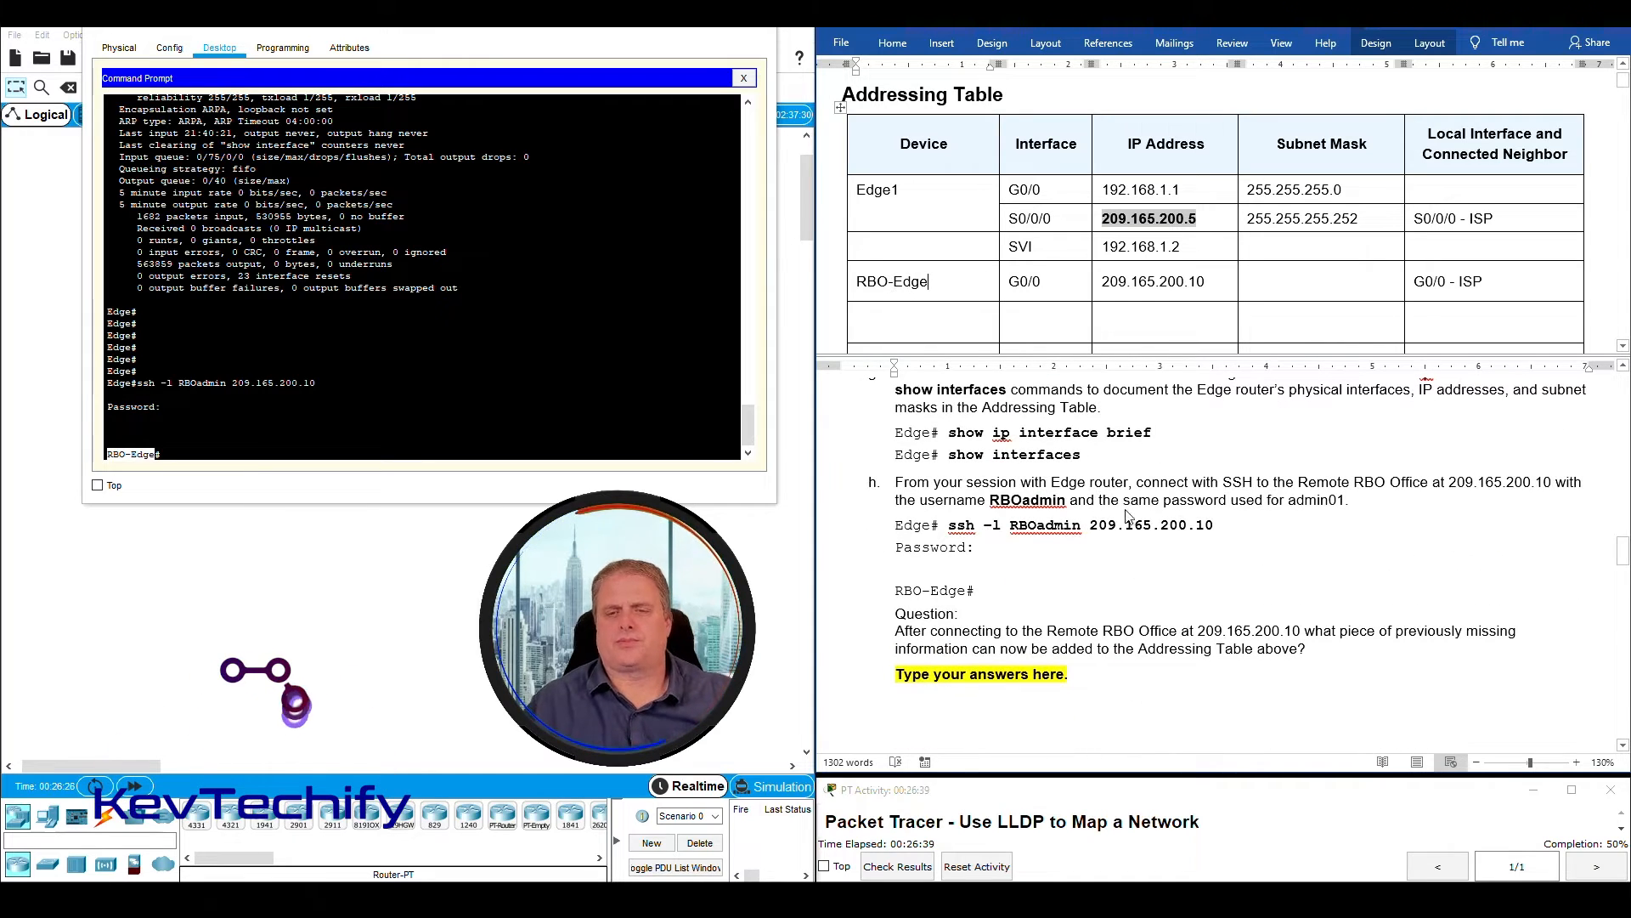
- Replace the answer placeholder under the instruction h question with "Hostname of RBO-Edge"
scroll(1122, 548, "down", 1)
scroll(1123, 552, "up", 1)
left_click(899, 678)
left_click_drag(899, 677, 1091, 678)
type("Hostname of")
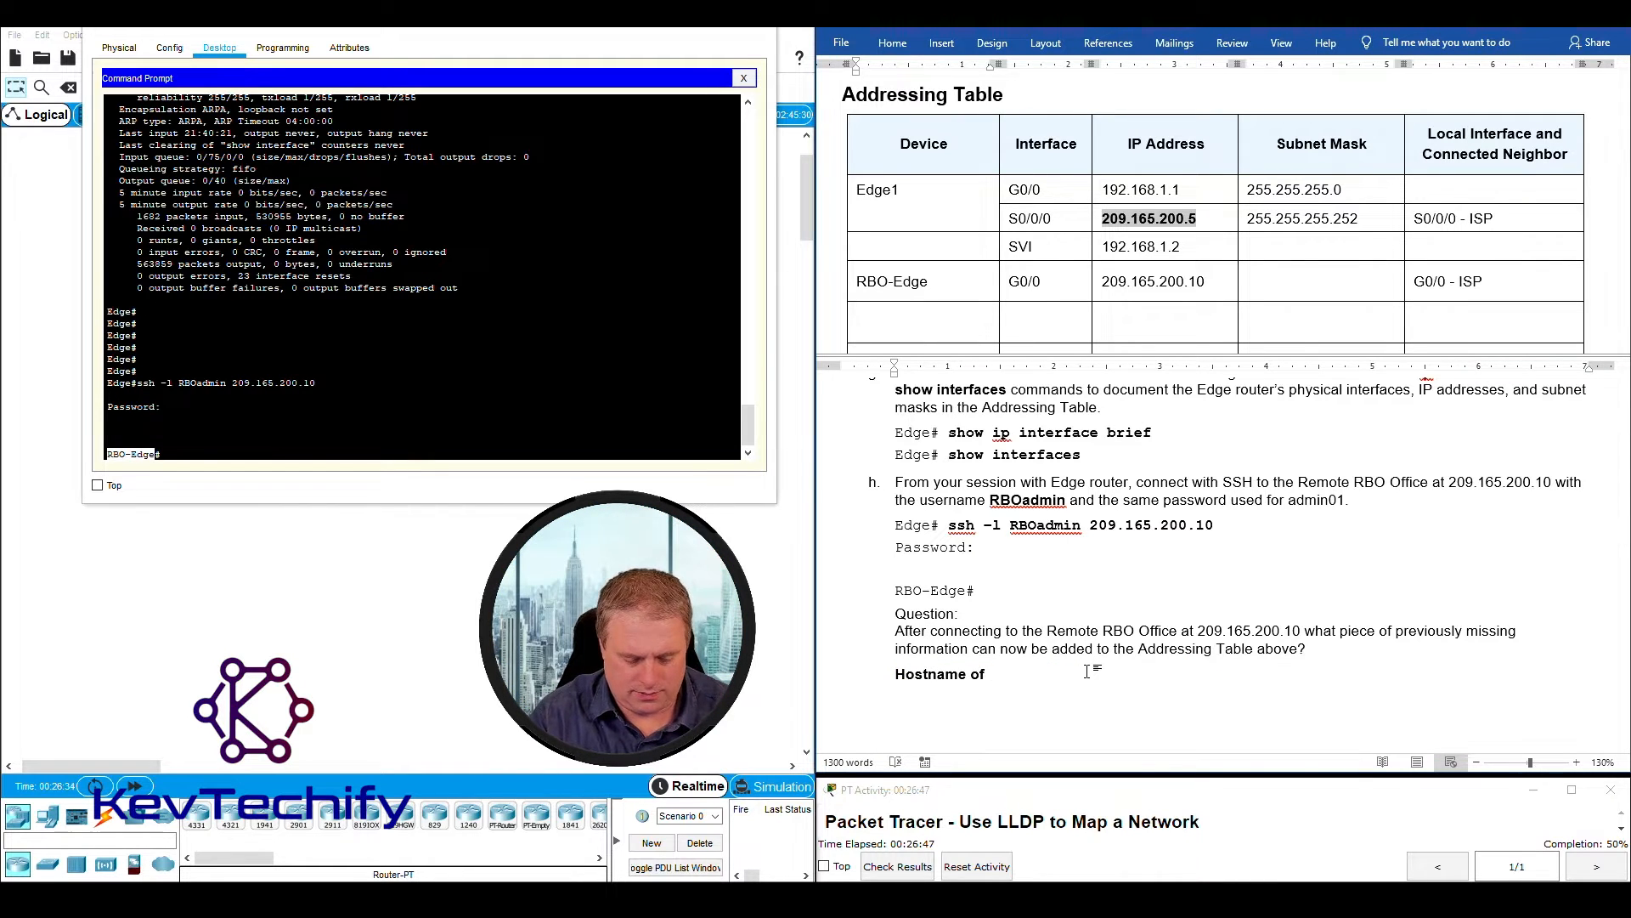
type(" RBO-Ed")
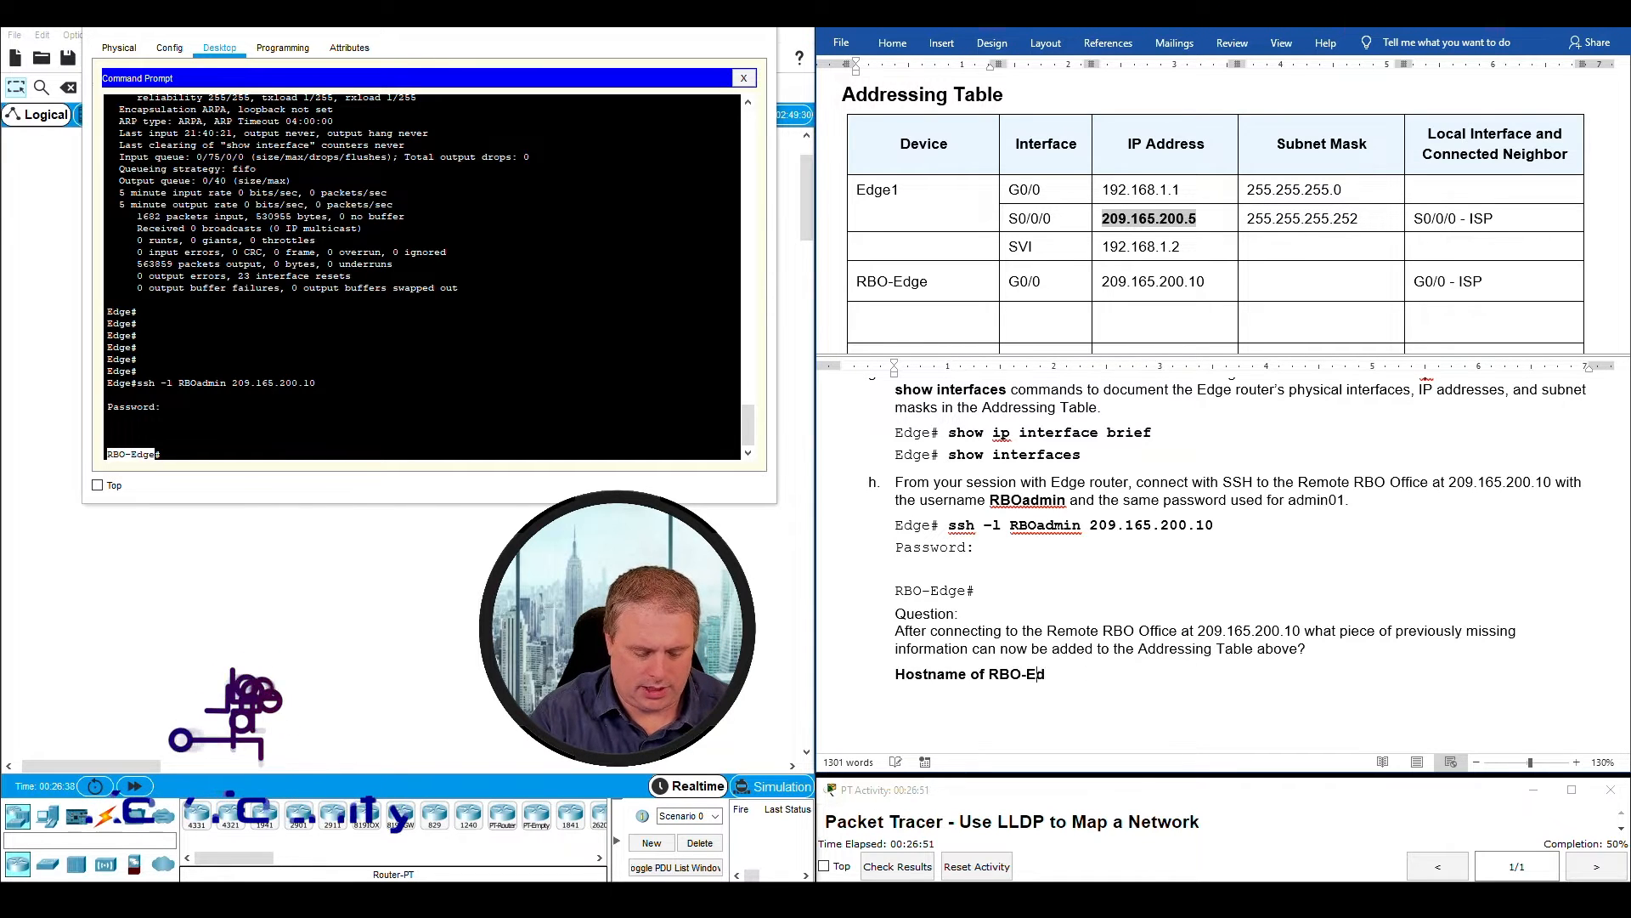
type("ge")
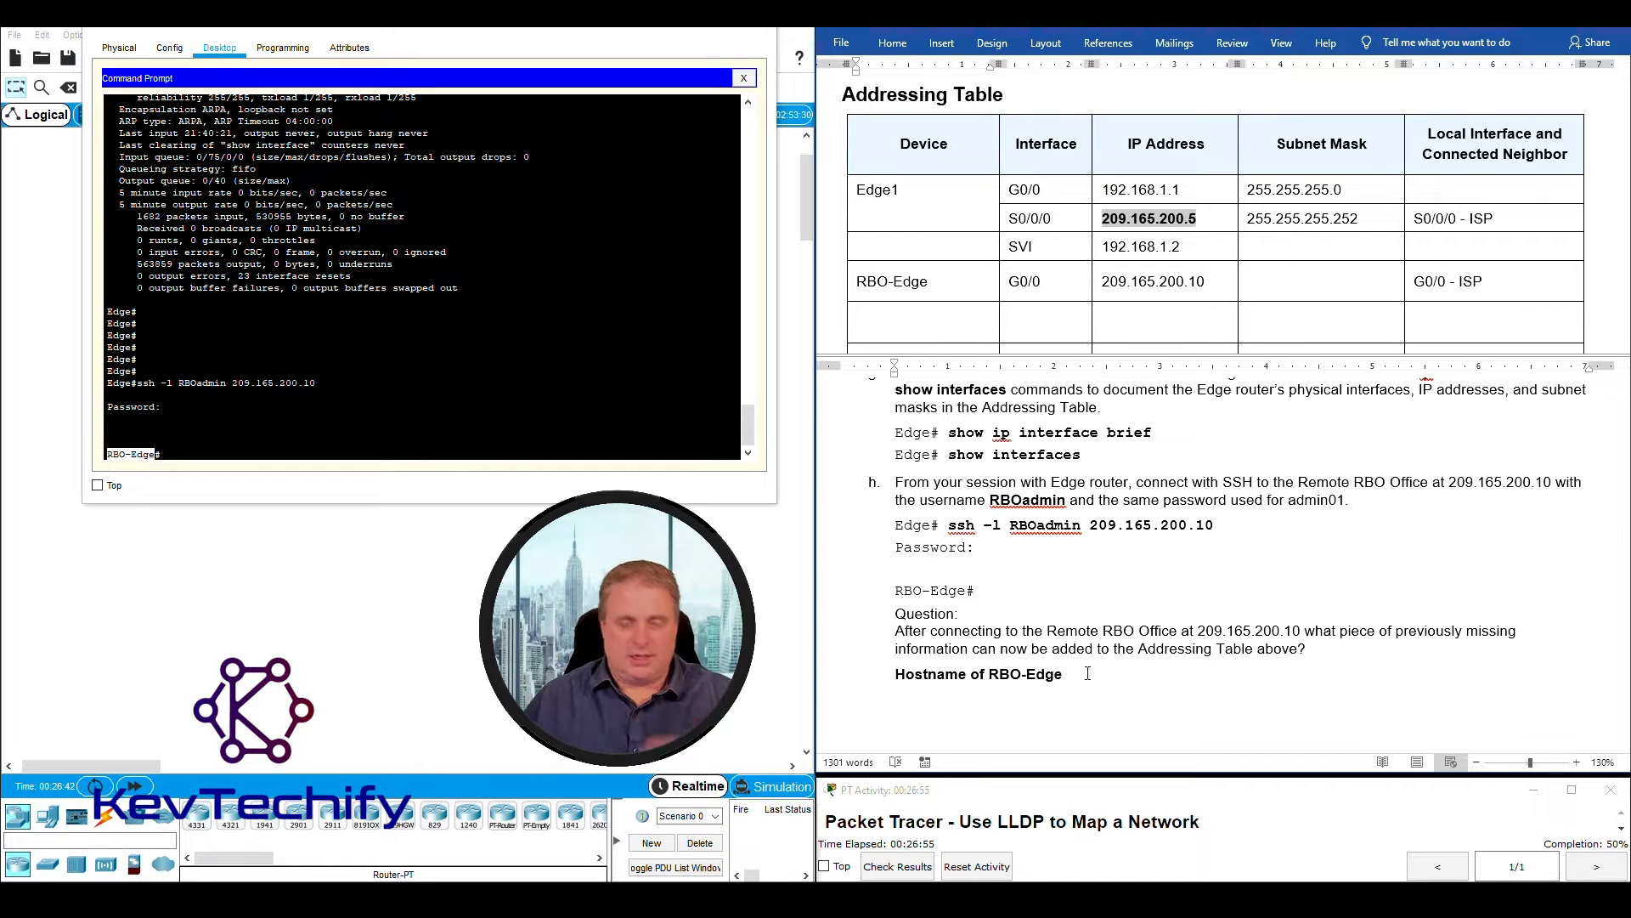
scroll(1043, 570, "down", 4)
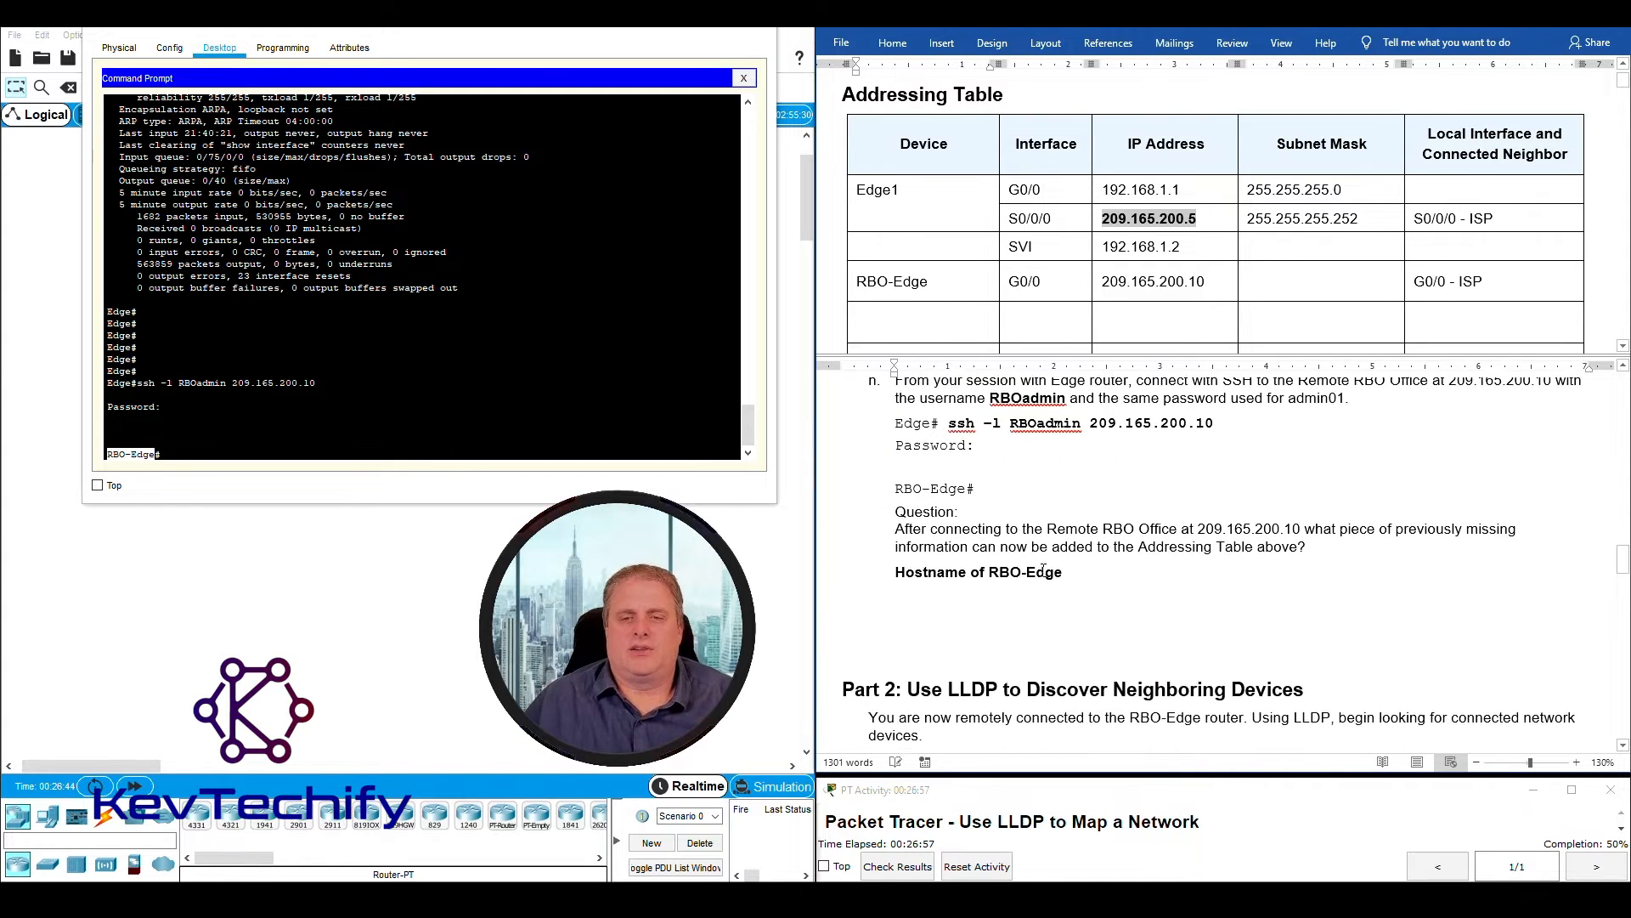
scroll(1044, 570, "up", 4)
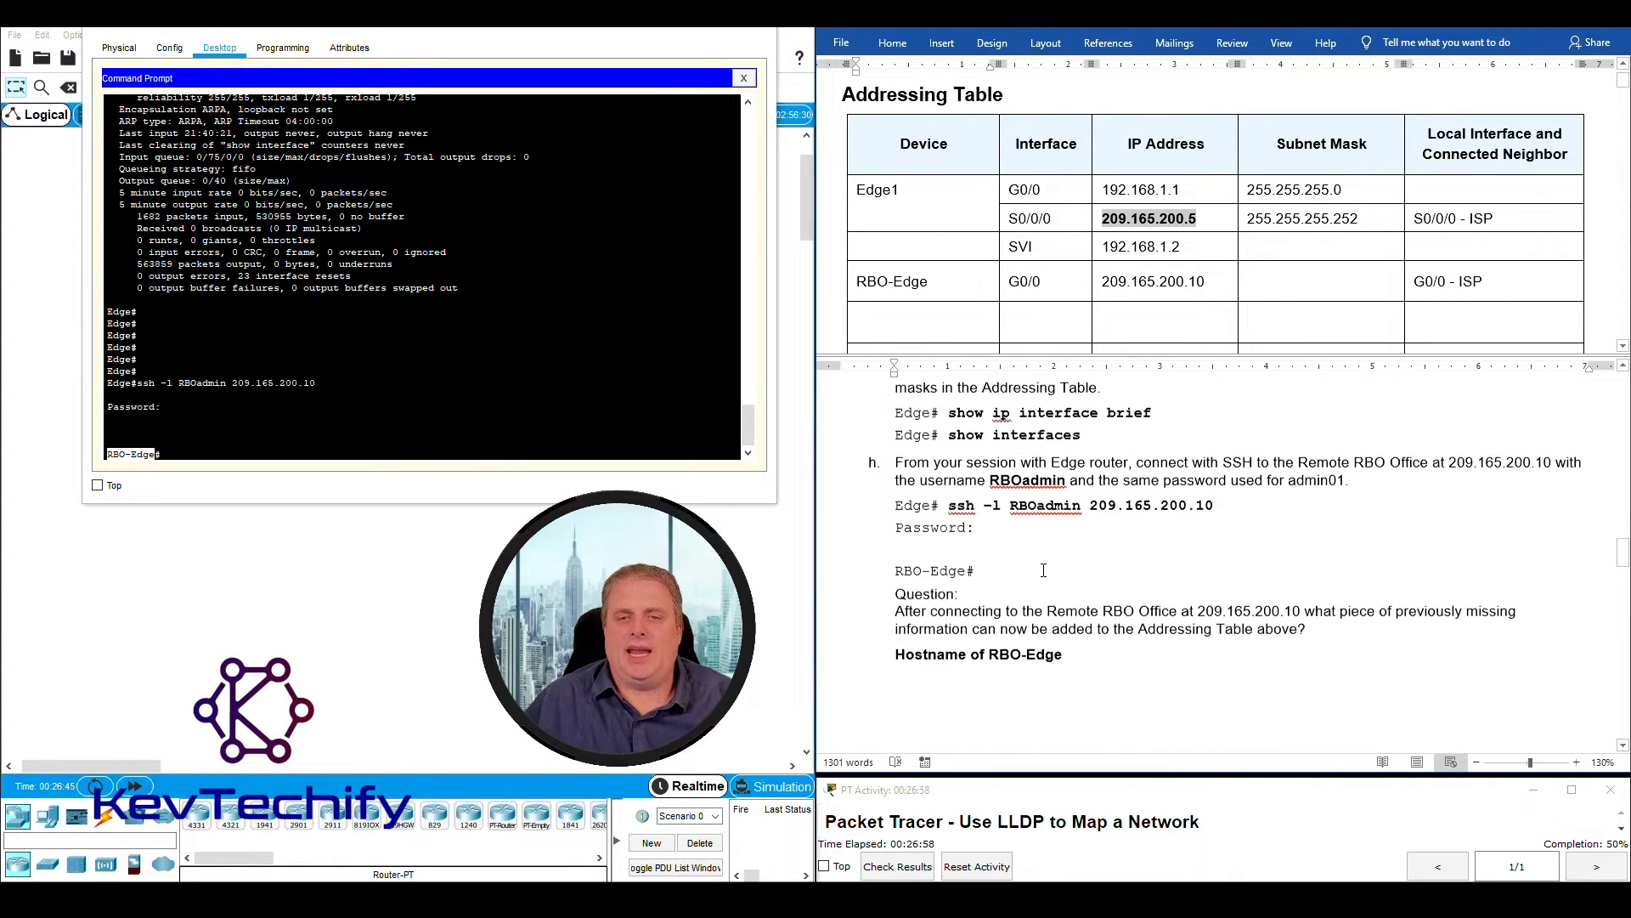
- Uncover the network topology, trace the remote connection from Admin-PC through Edge to the Remote Branch Office, and return to the Command Prompt
left_click(248, 454)
left_click_drag(350, 23, 1135, 32)
left_click_drag(72, 190, 158, 303)
left_click_drag(356, 181, 447, 308)
left_click_drag(580, 180, 629, 296)
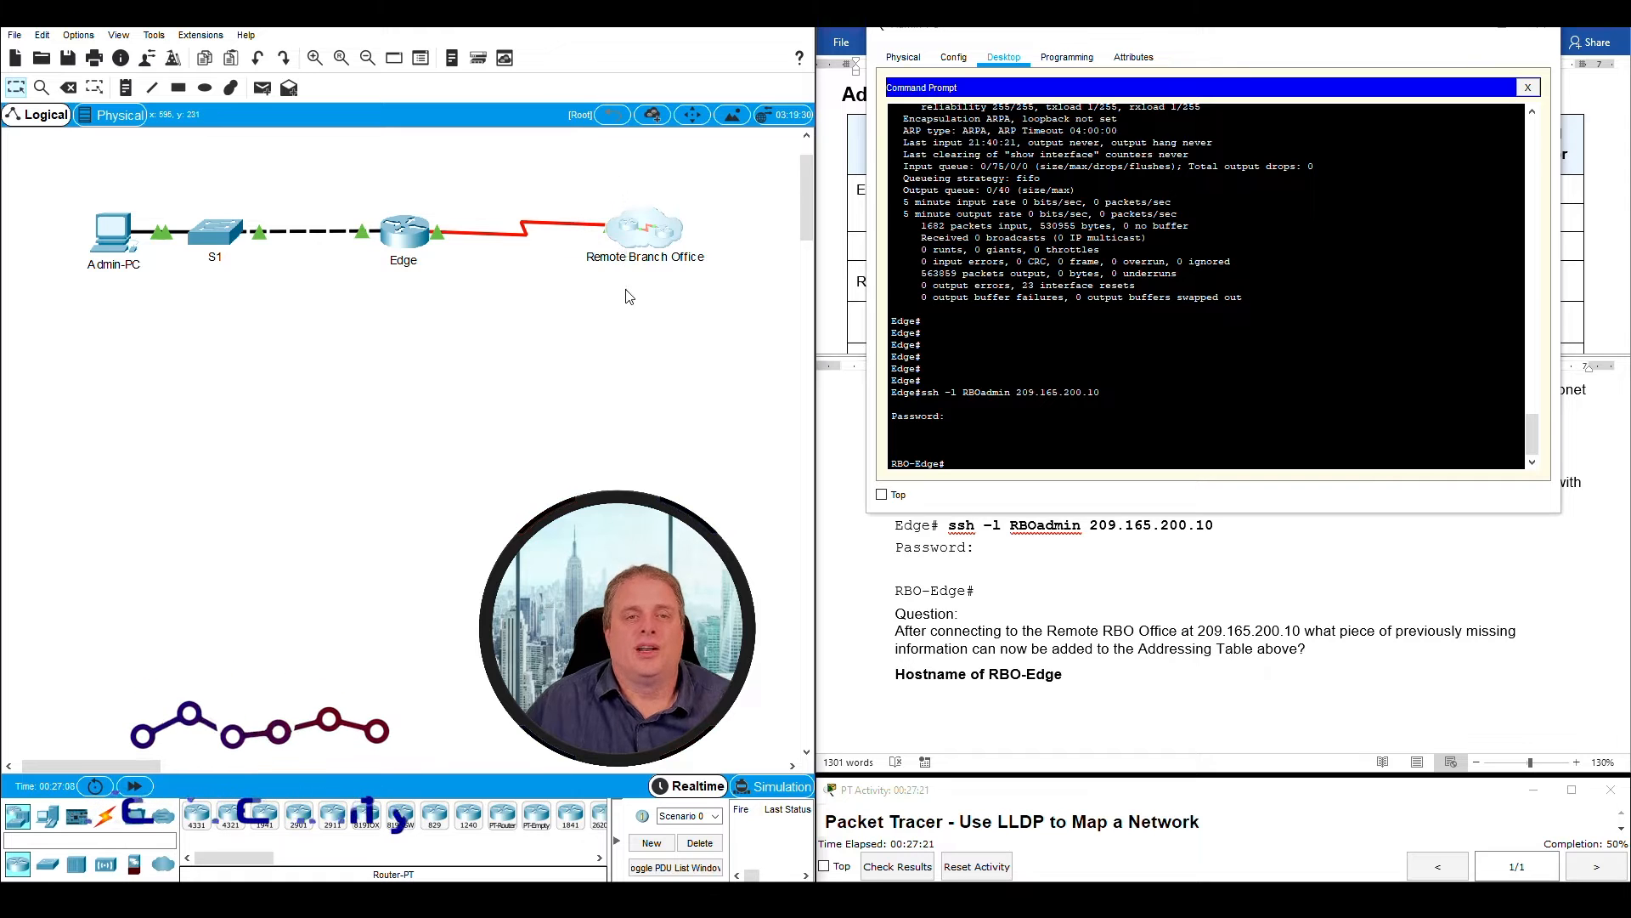
left_click_drag(583, 180, 719, 304)
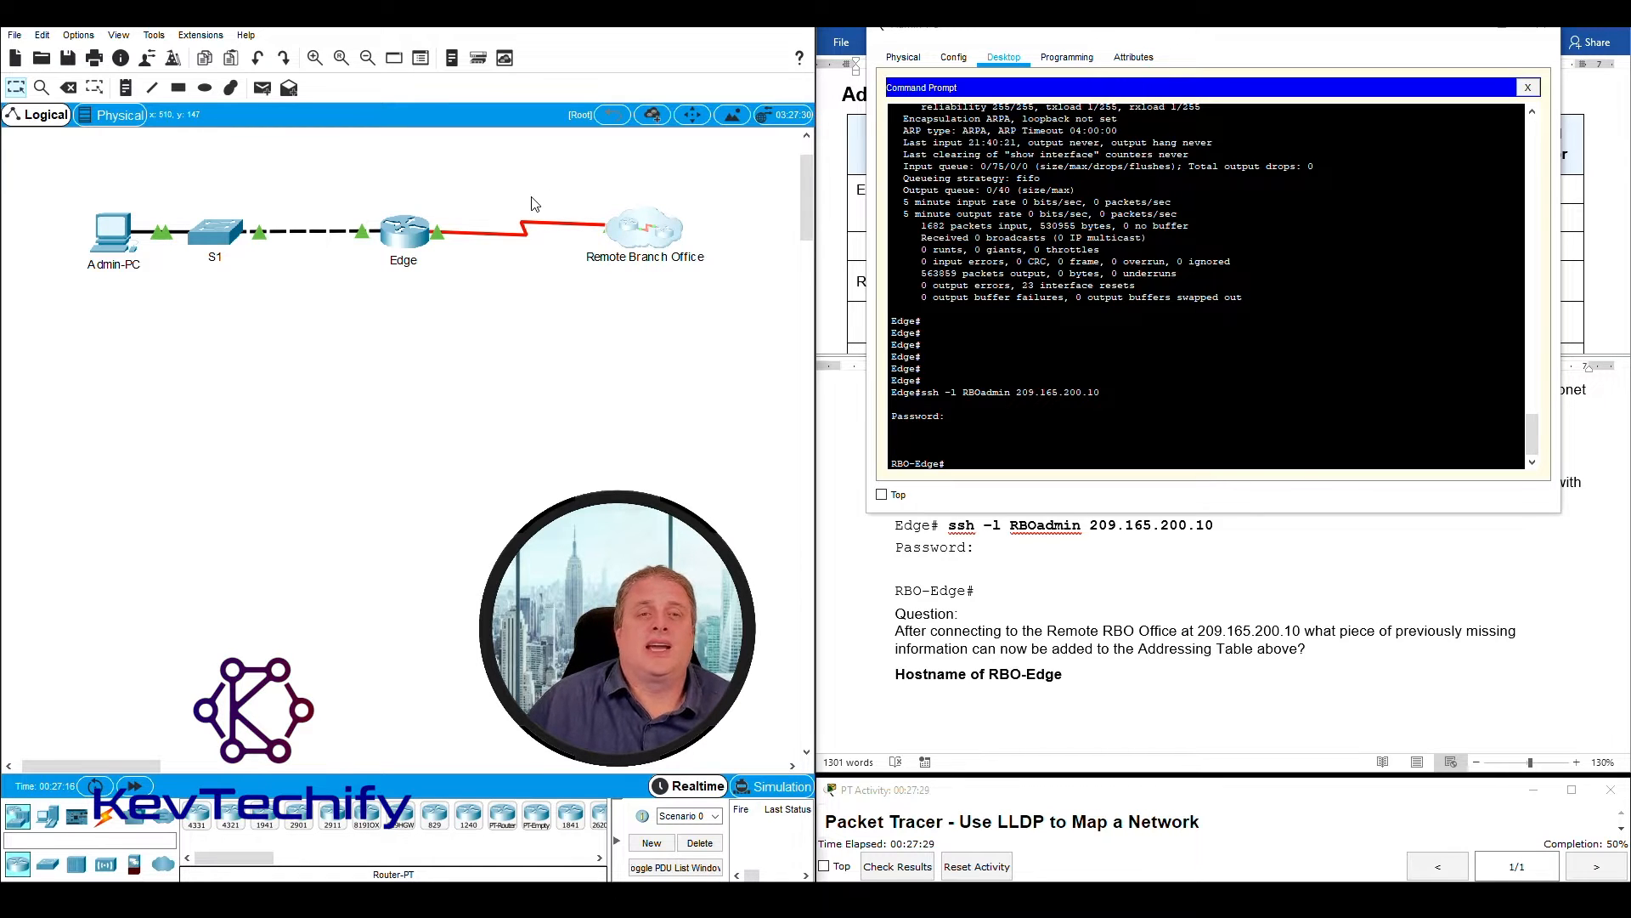
left_click_drag(568, 185, 728, 321)
left_click_drag(454, 174, 585, 312)
left_click_drag(66, 177, 168, 311)
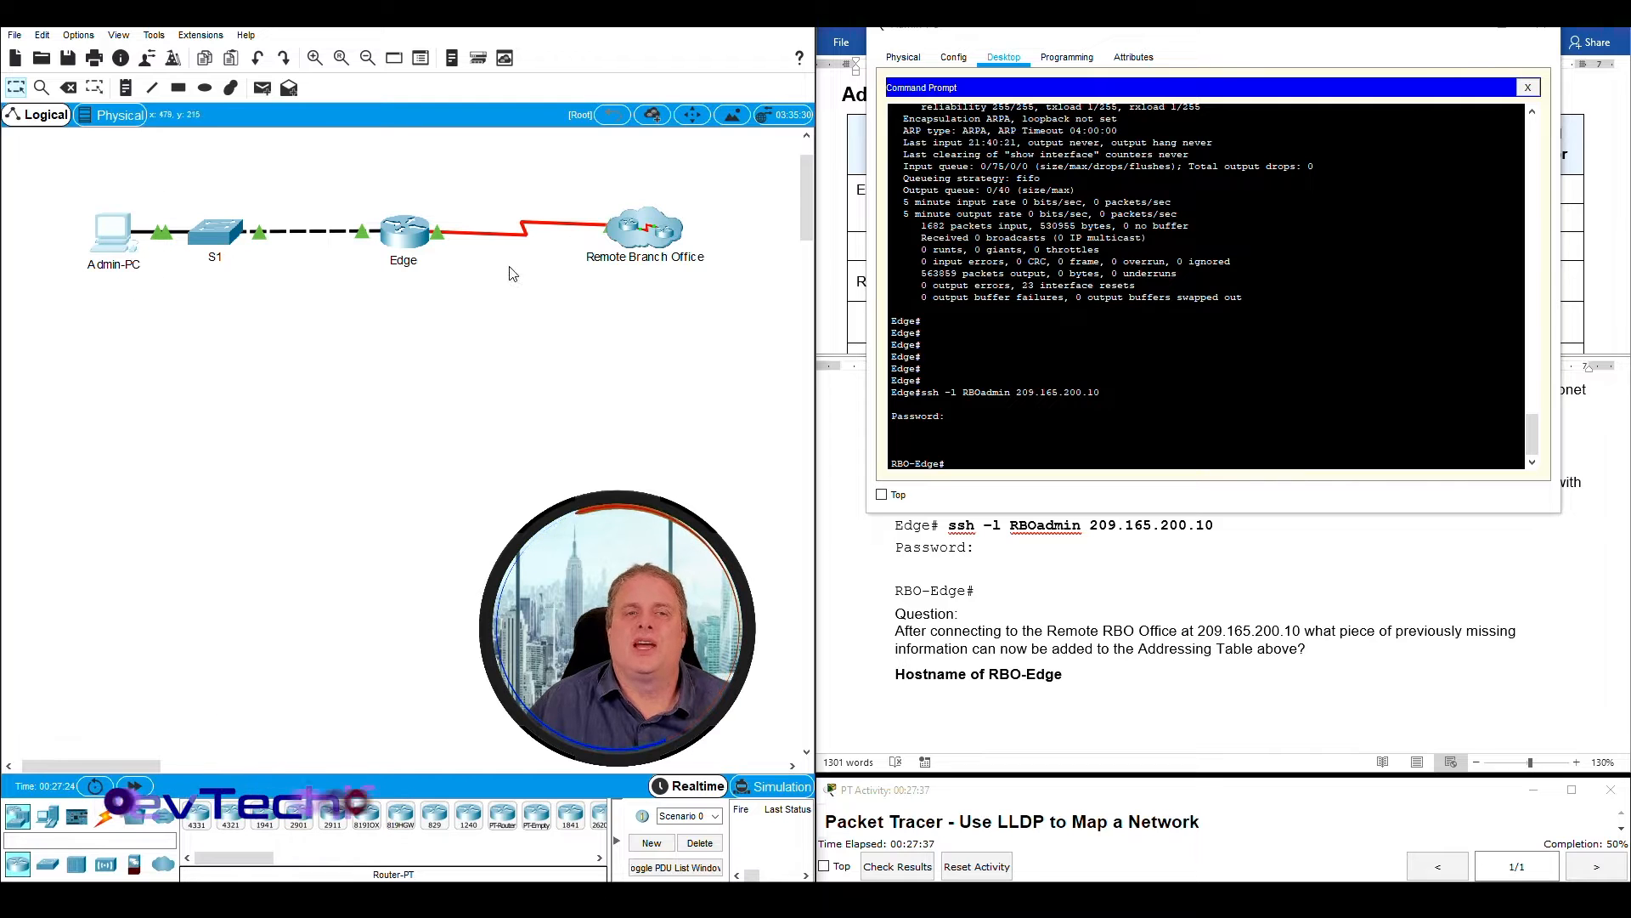
left_click_drag(592, 178, 739, 284)
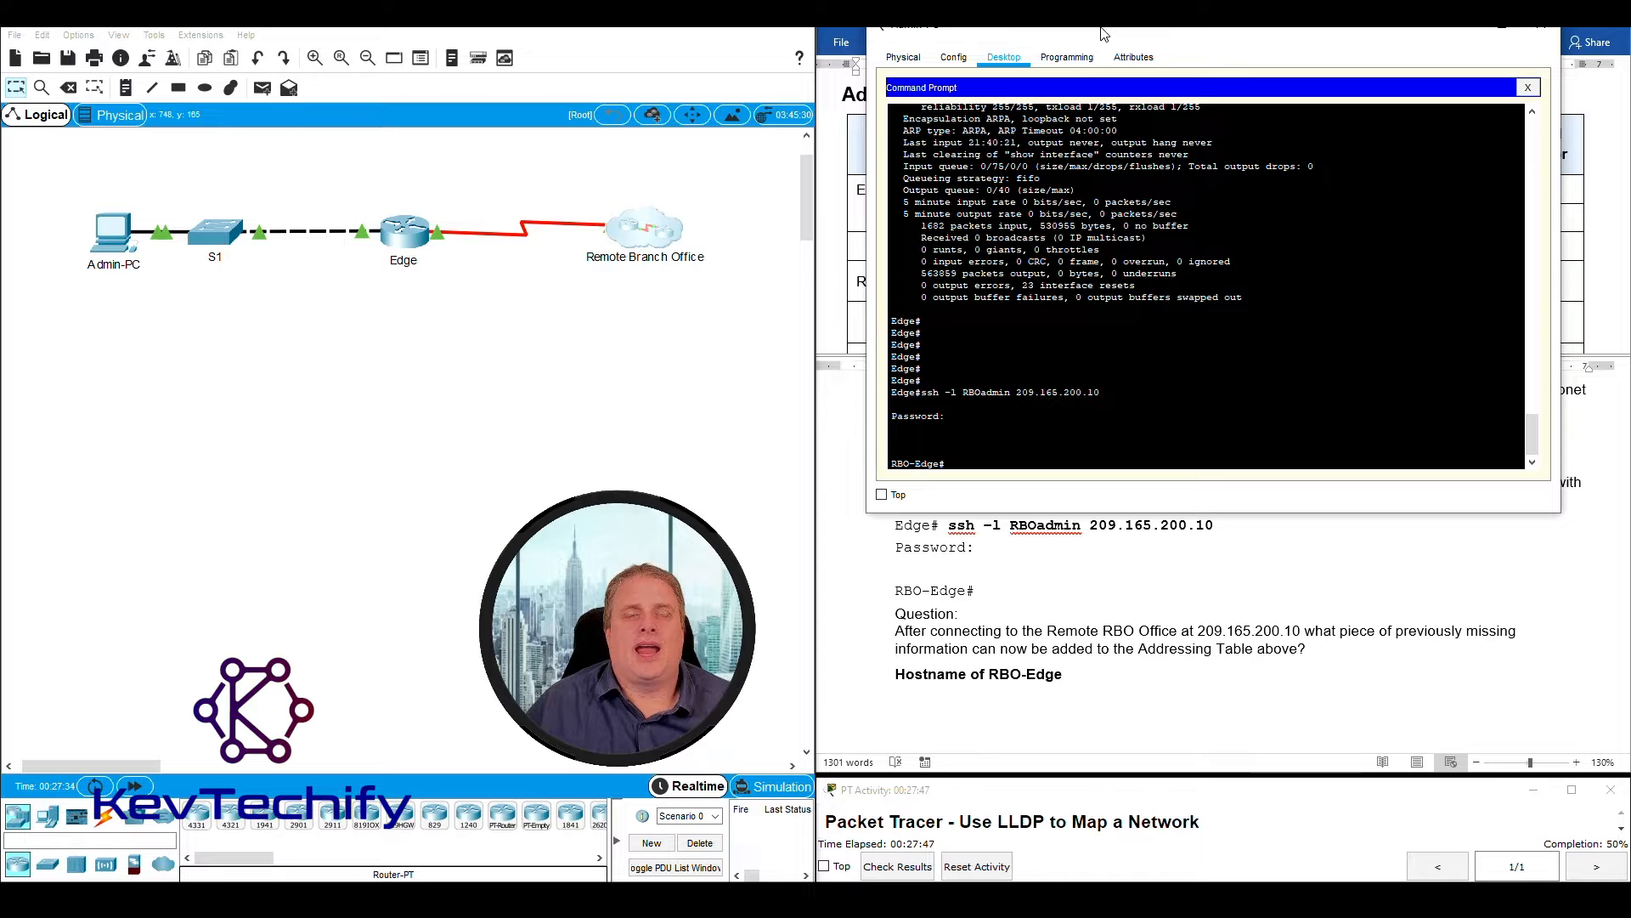
left_click_drag(1104, 34, 305, 31)
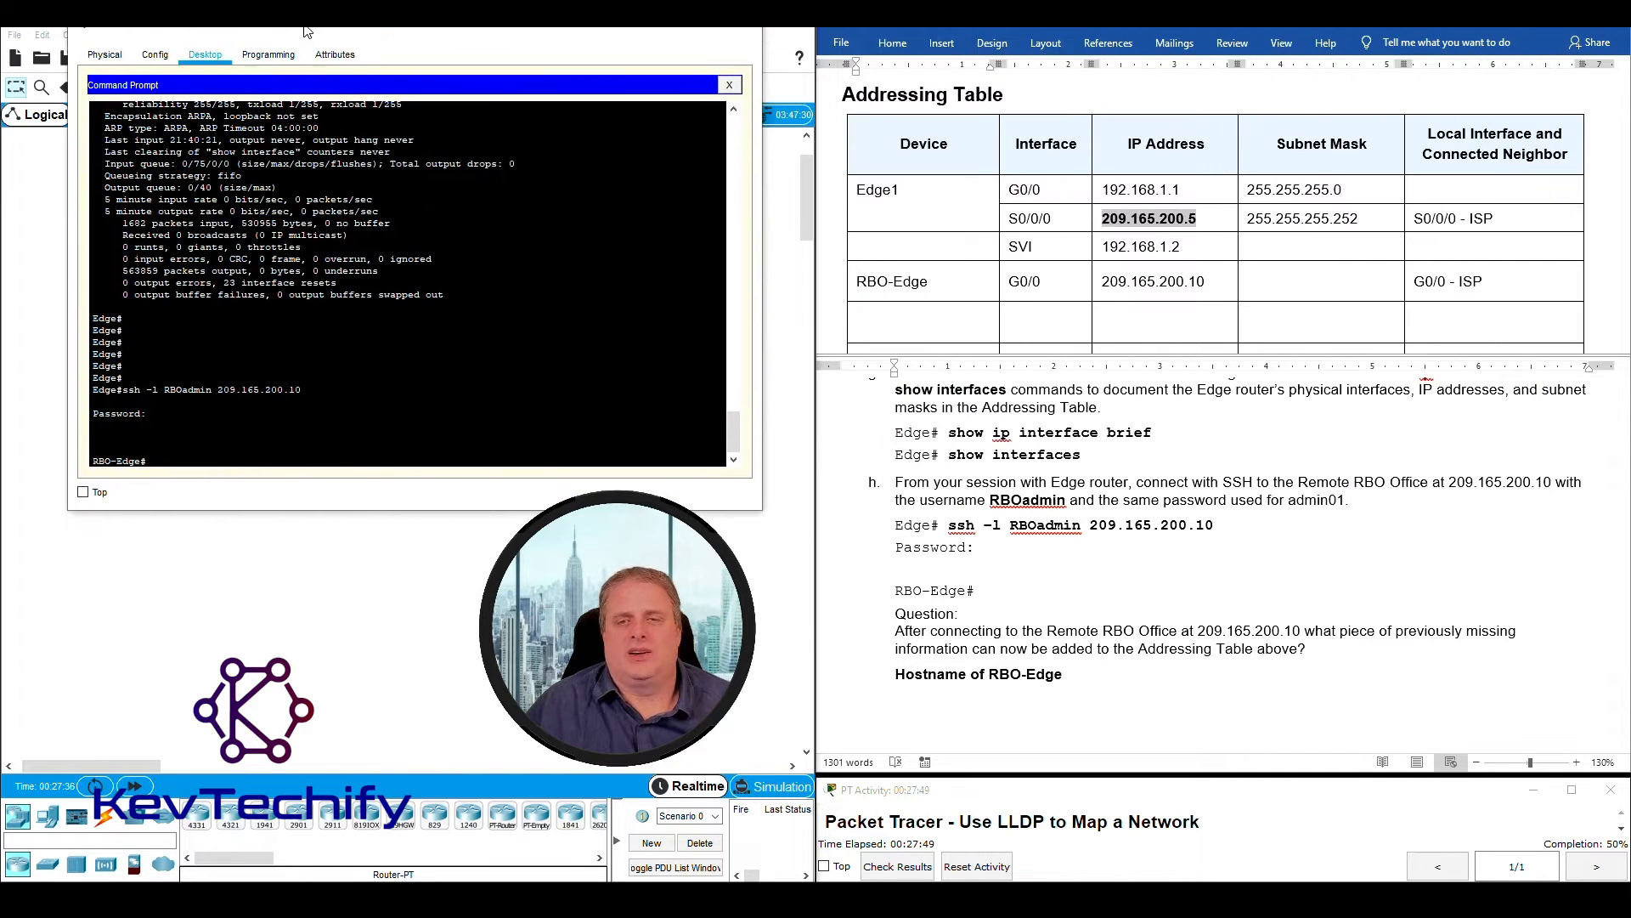
- Read the Part 2 introduction and instruction a on documenting RBO-Edge's interfaces with show ip interface brief and show interfaces
scroll(1169, 476, "down", 3)
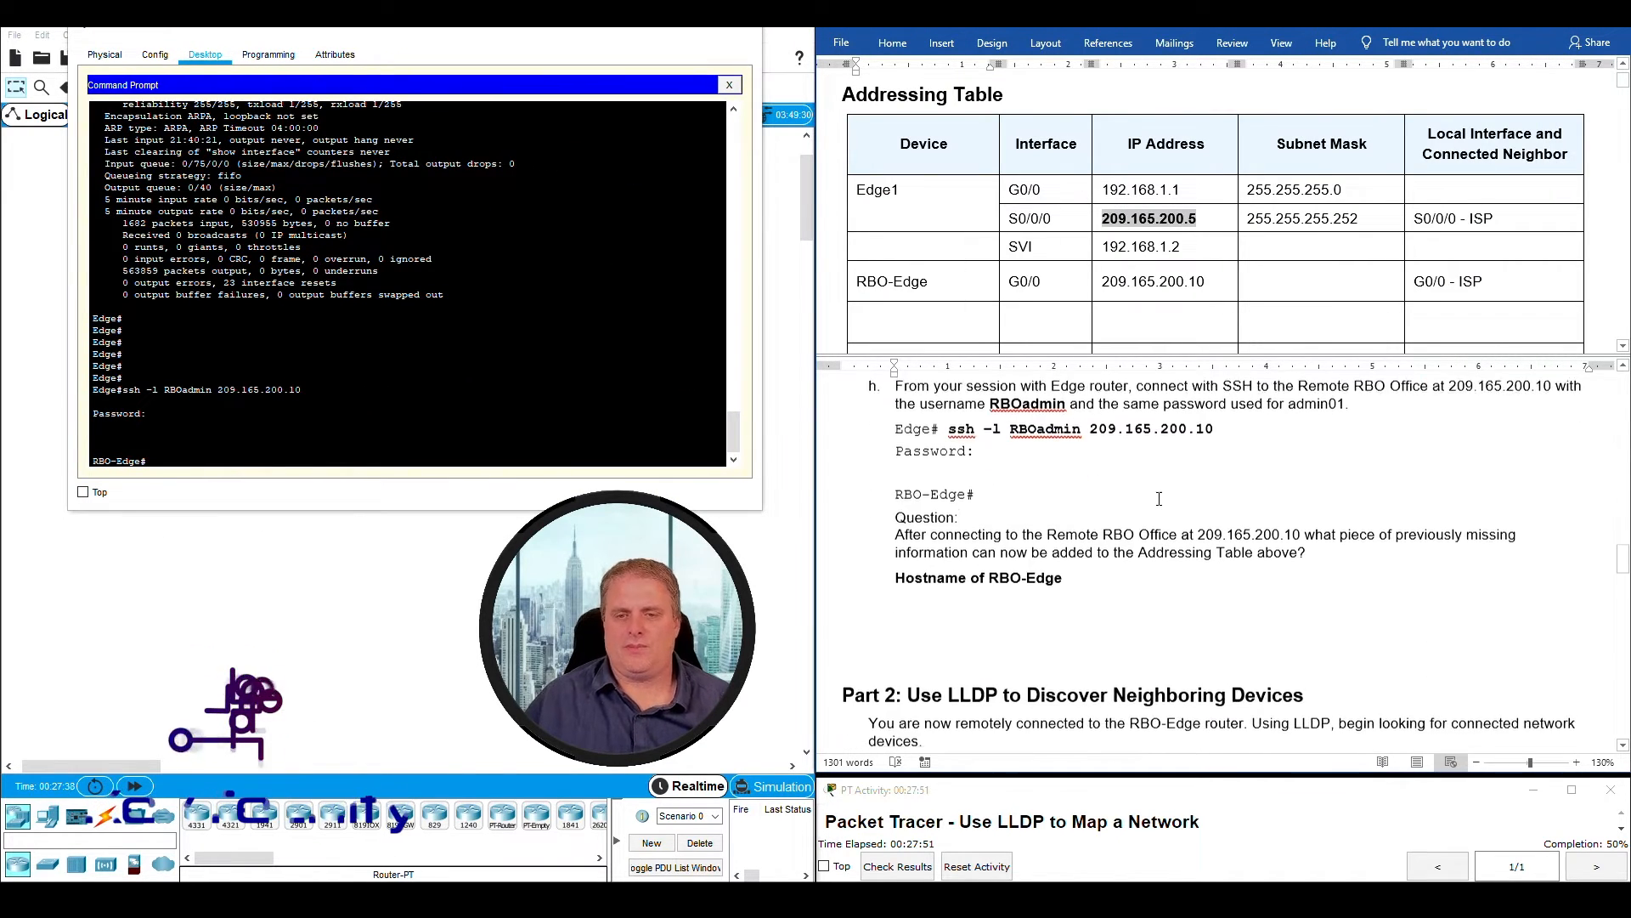
scroll(1162, 497, "down", 5)
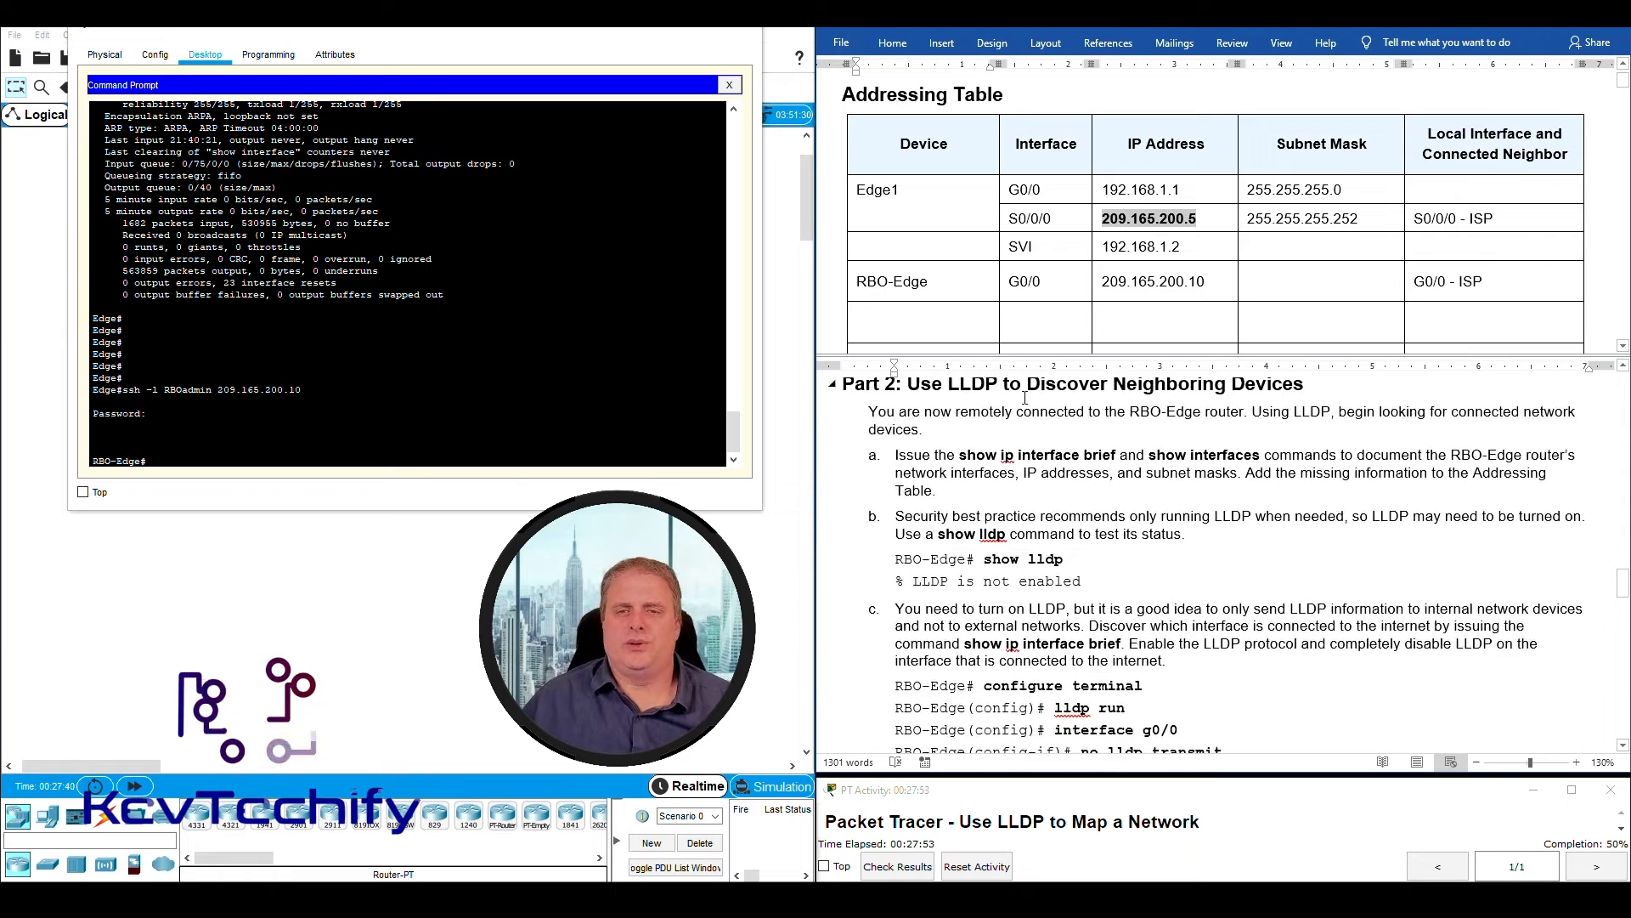
left_click_drag(908, 435, 1297, 428)
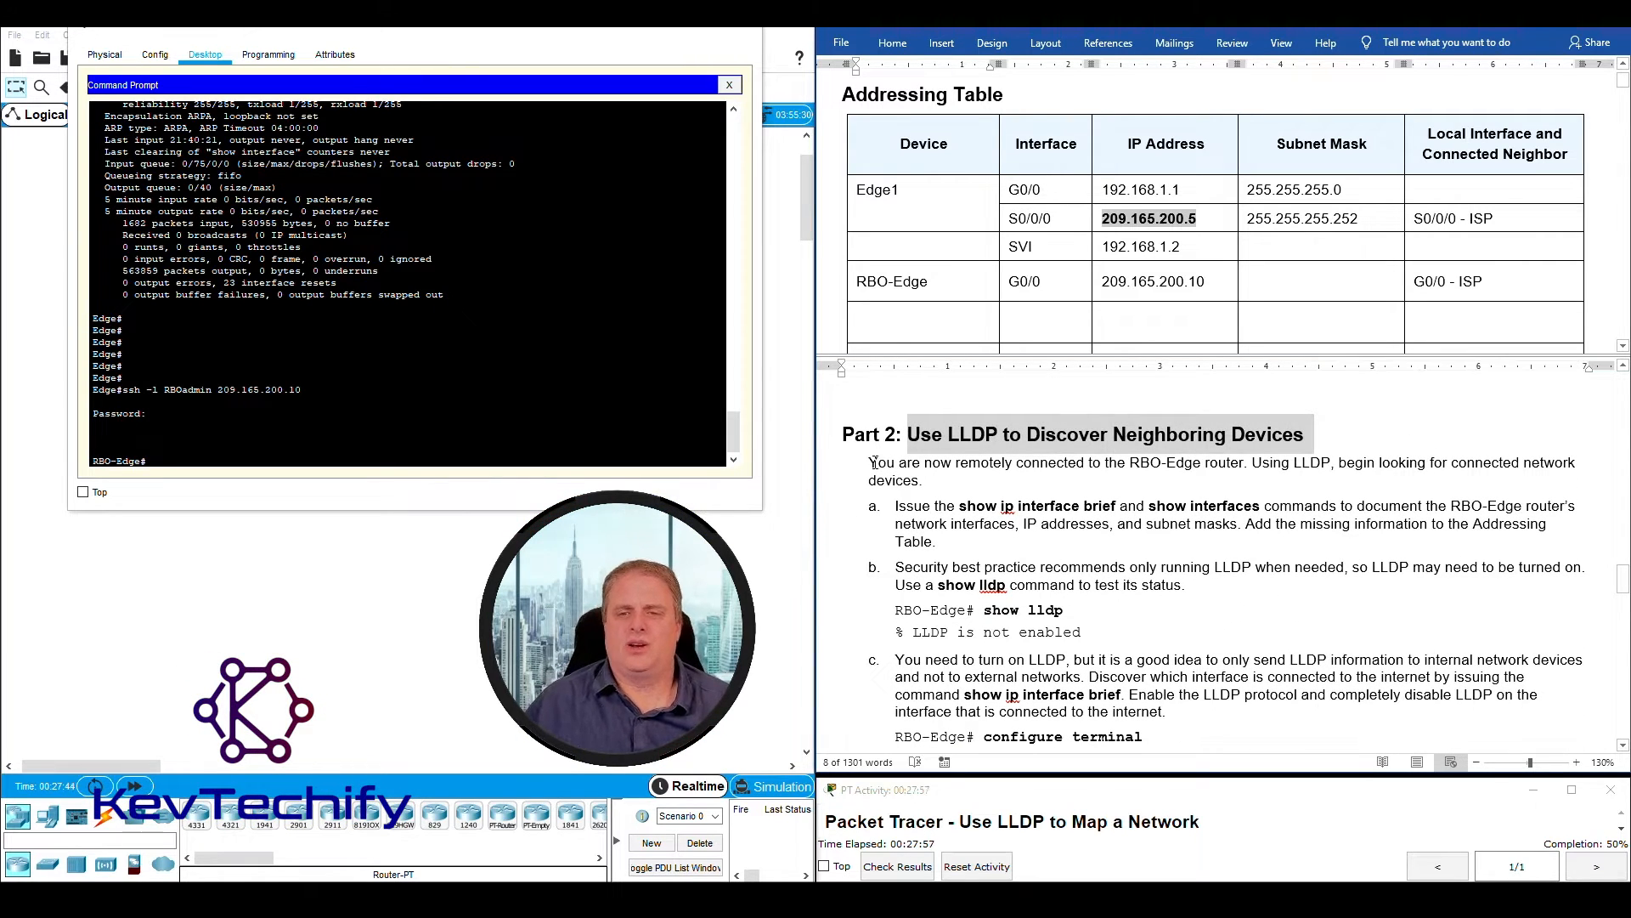
left_click_drag(874, 462, 1136, 464)
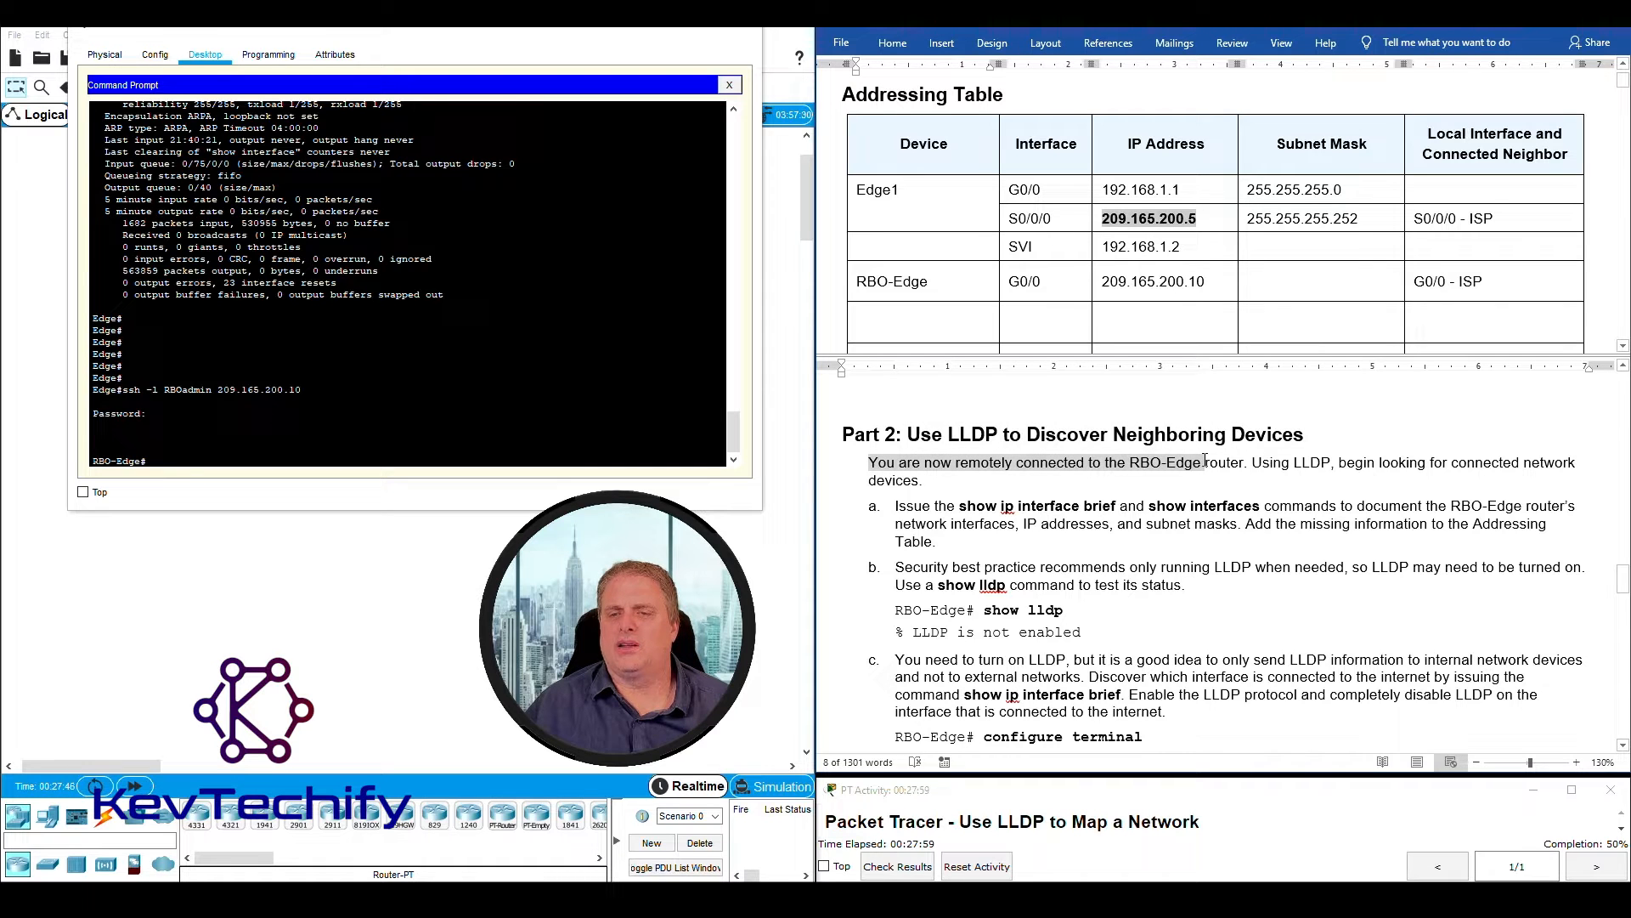
left_click_drag(1241, 458, 924, 481)
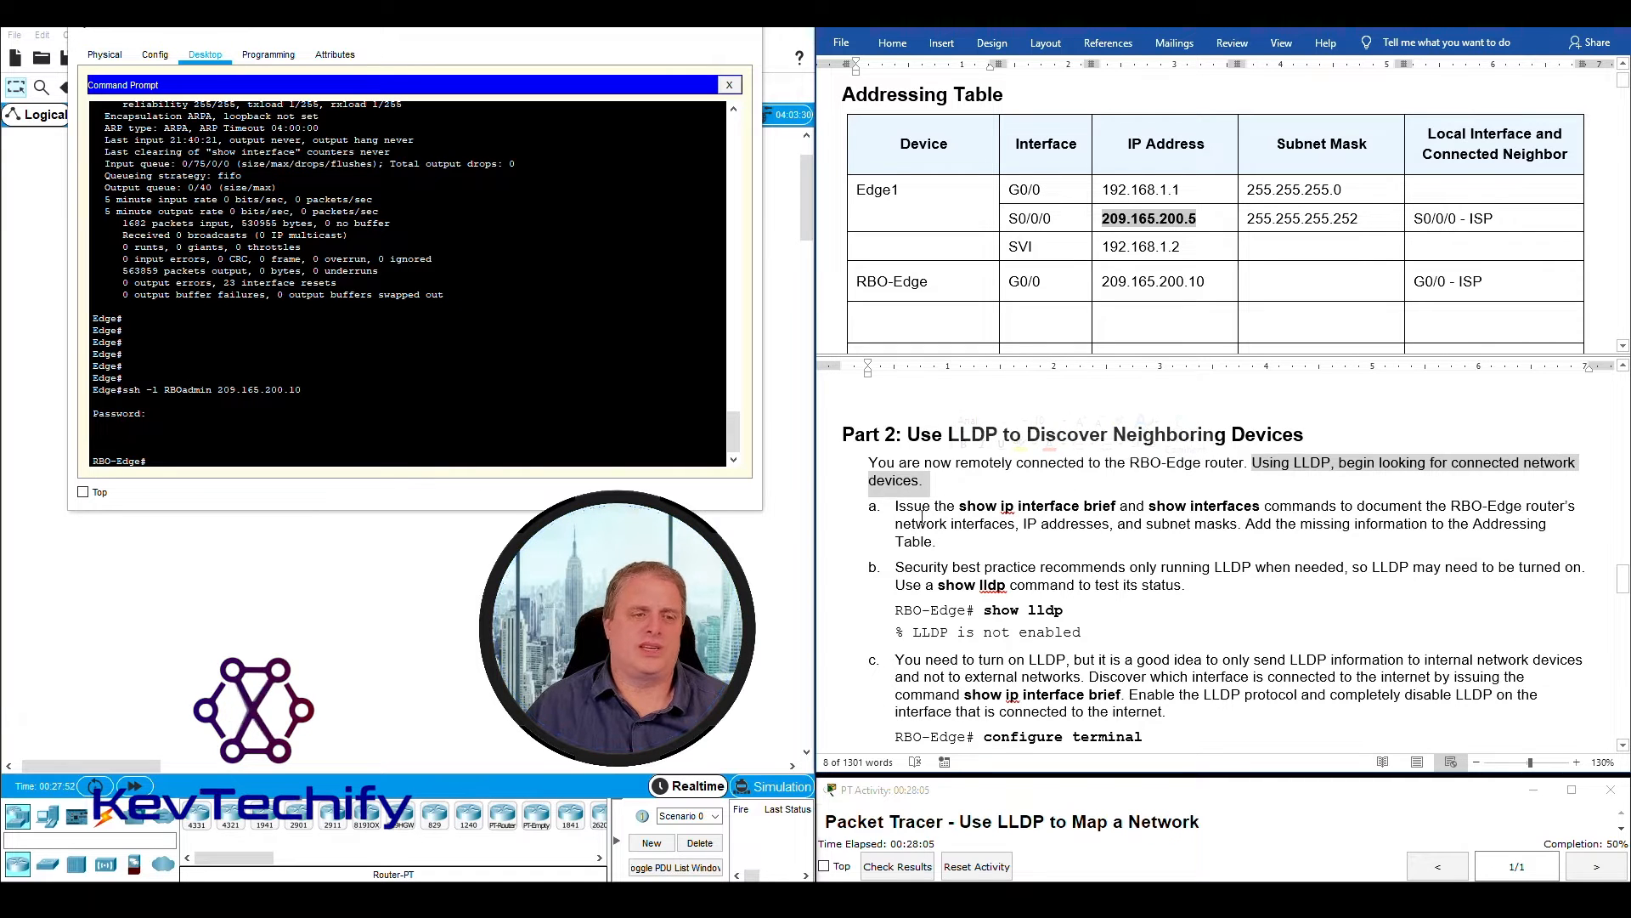
scroll(923, 511, "down", 1)
left_click(964, 455)
left_click_drag(965, 455, 1256, 454)
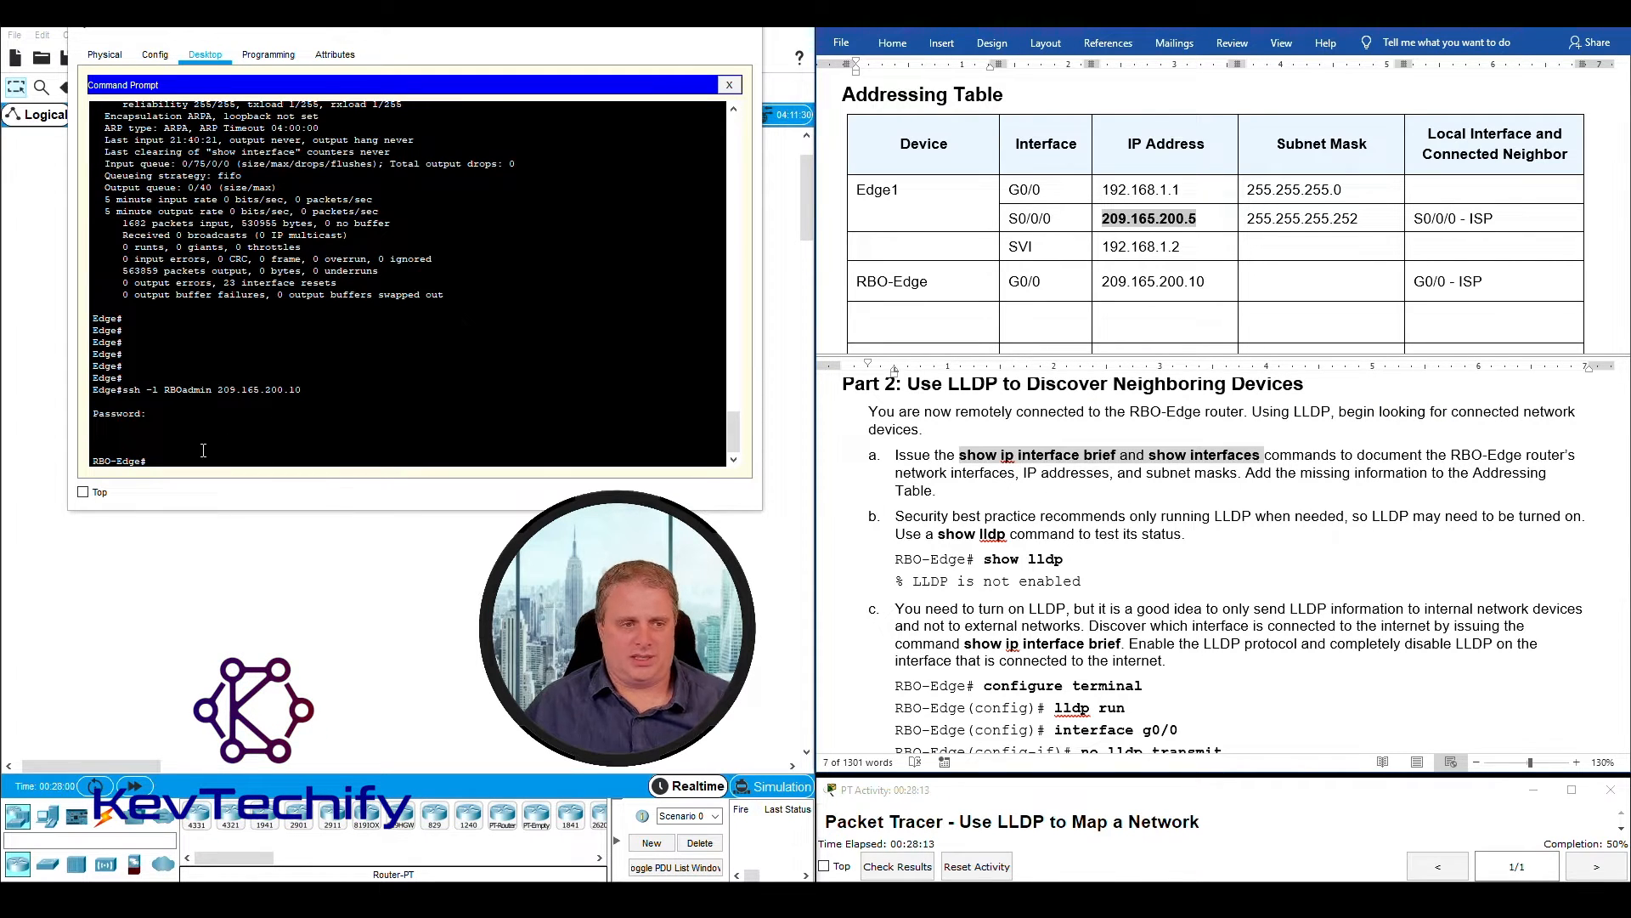
left_click_drag(1035, 472, 1572, 466)
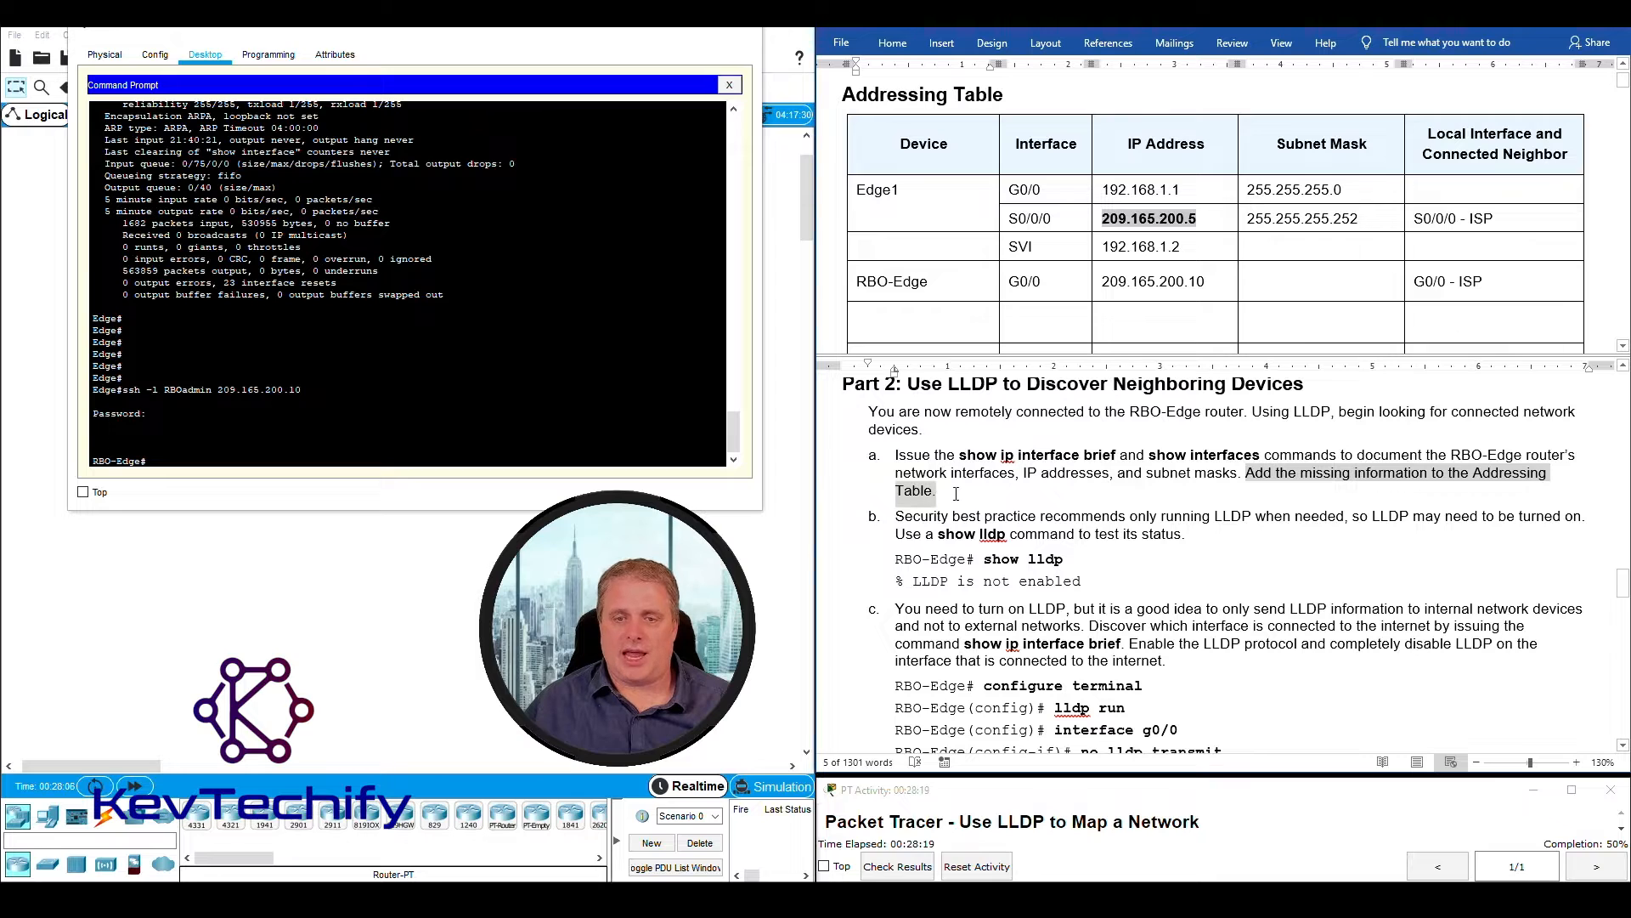
- Run sho ip int br on RBO-Edge and examine the GigabitEthernet0/0 and GigabitEthernet0/1 entries in its output
left_click(226, 458)
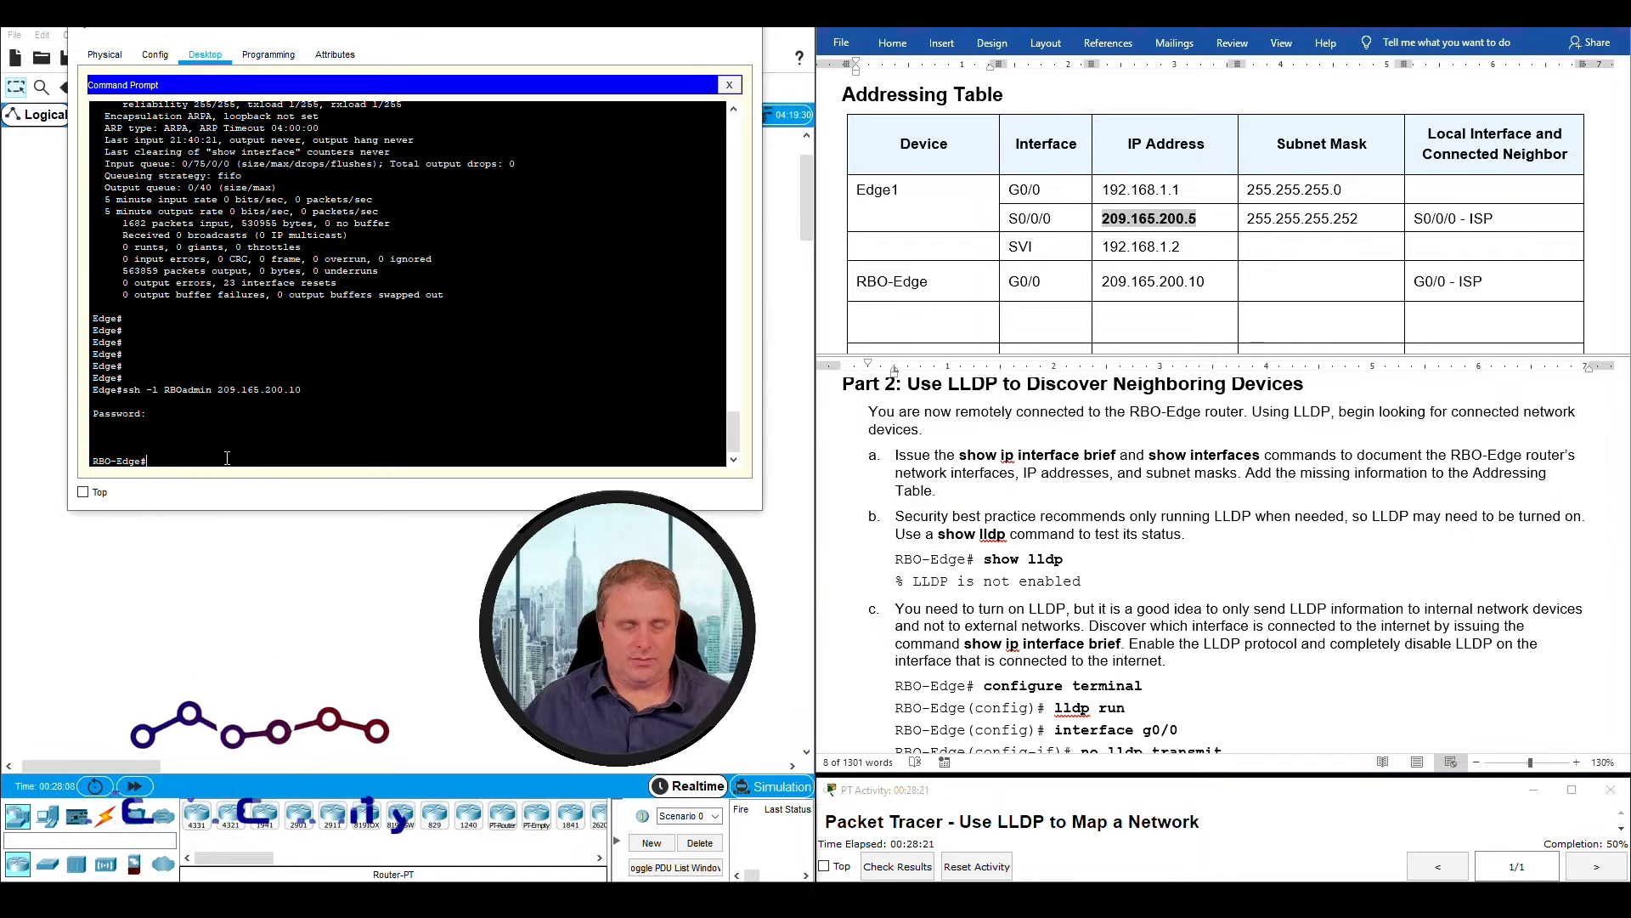
key("Return")
key("Return")
key("Return")
key("Return")
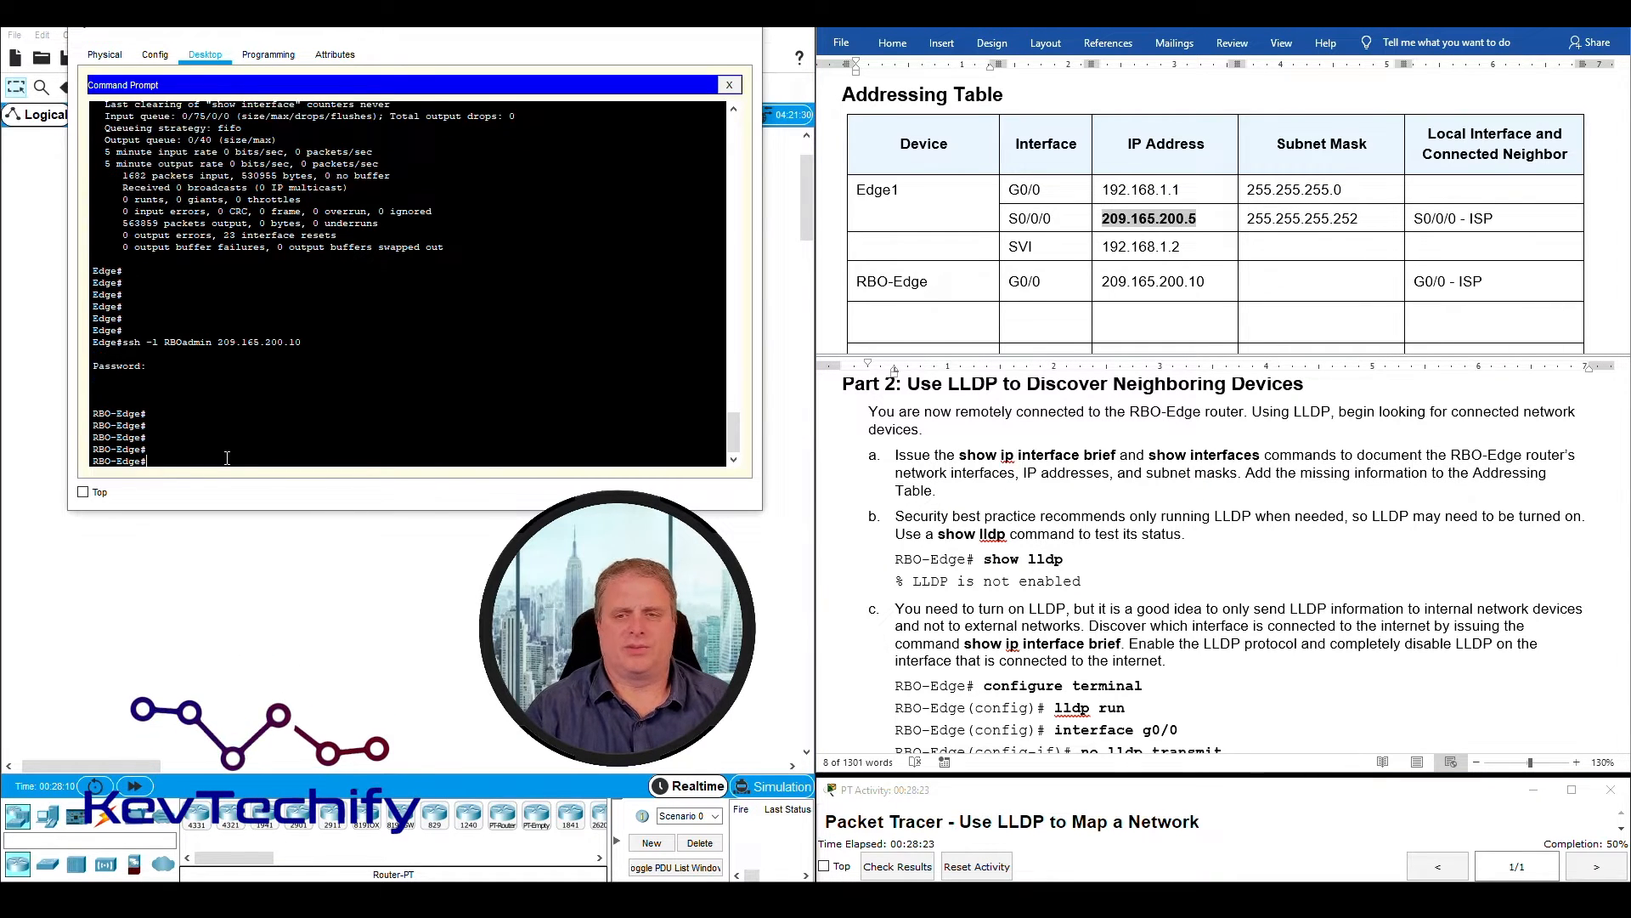
key("Return")
key("Return")
type("sho ")
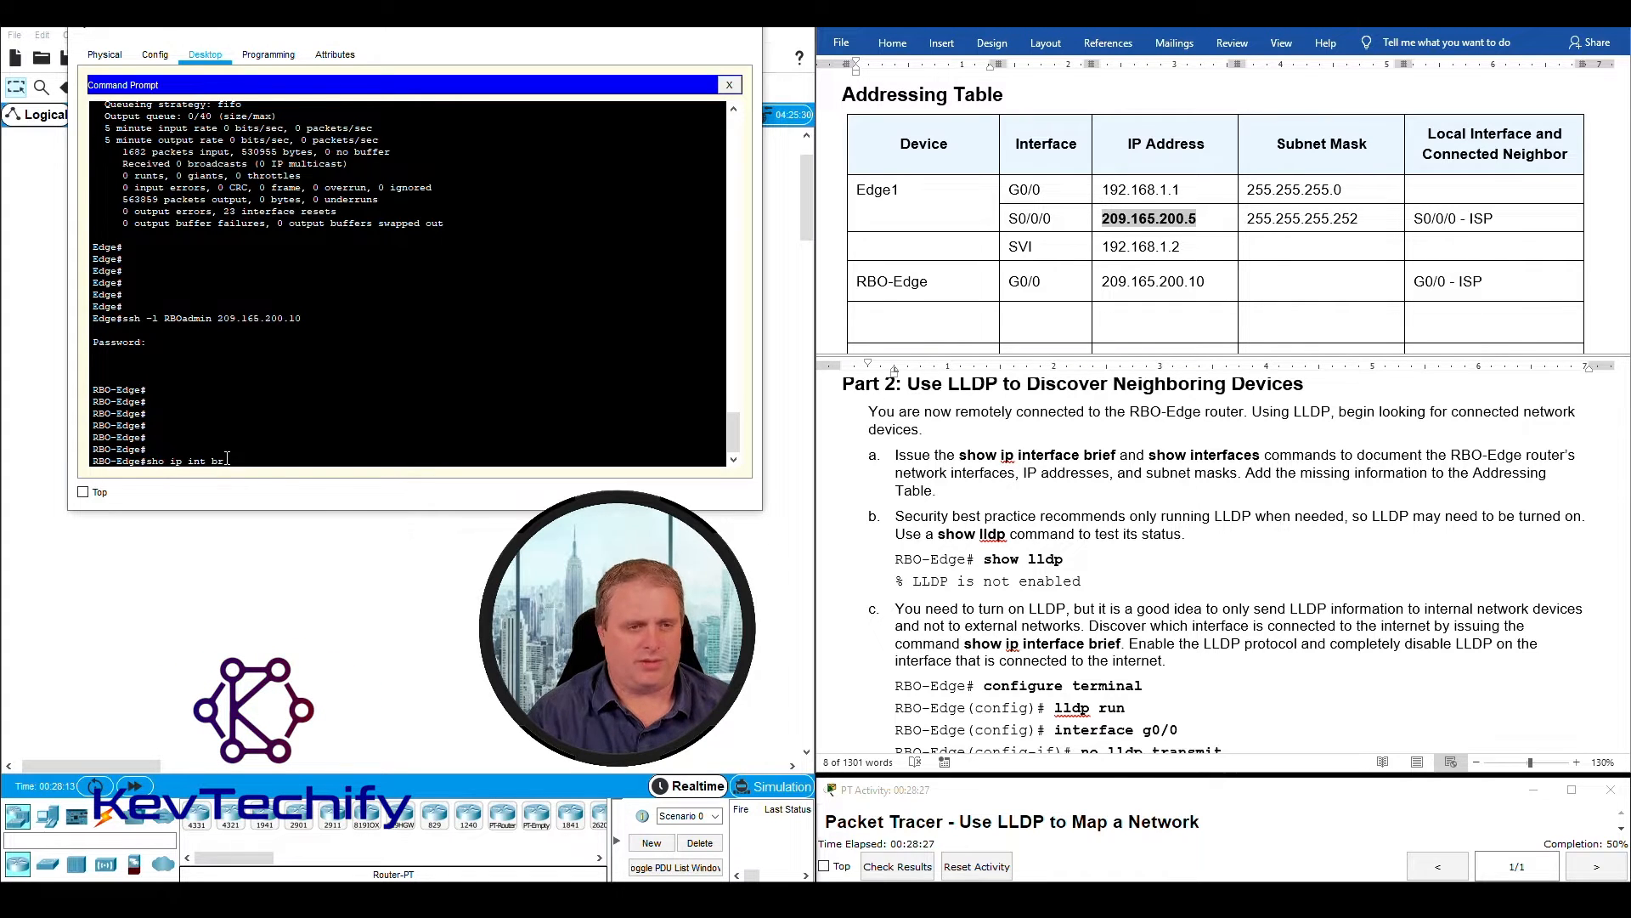
type("ip int br")
key("Return")
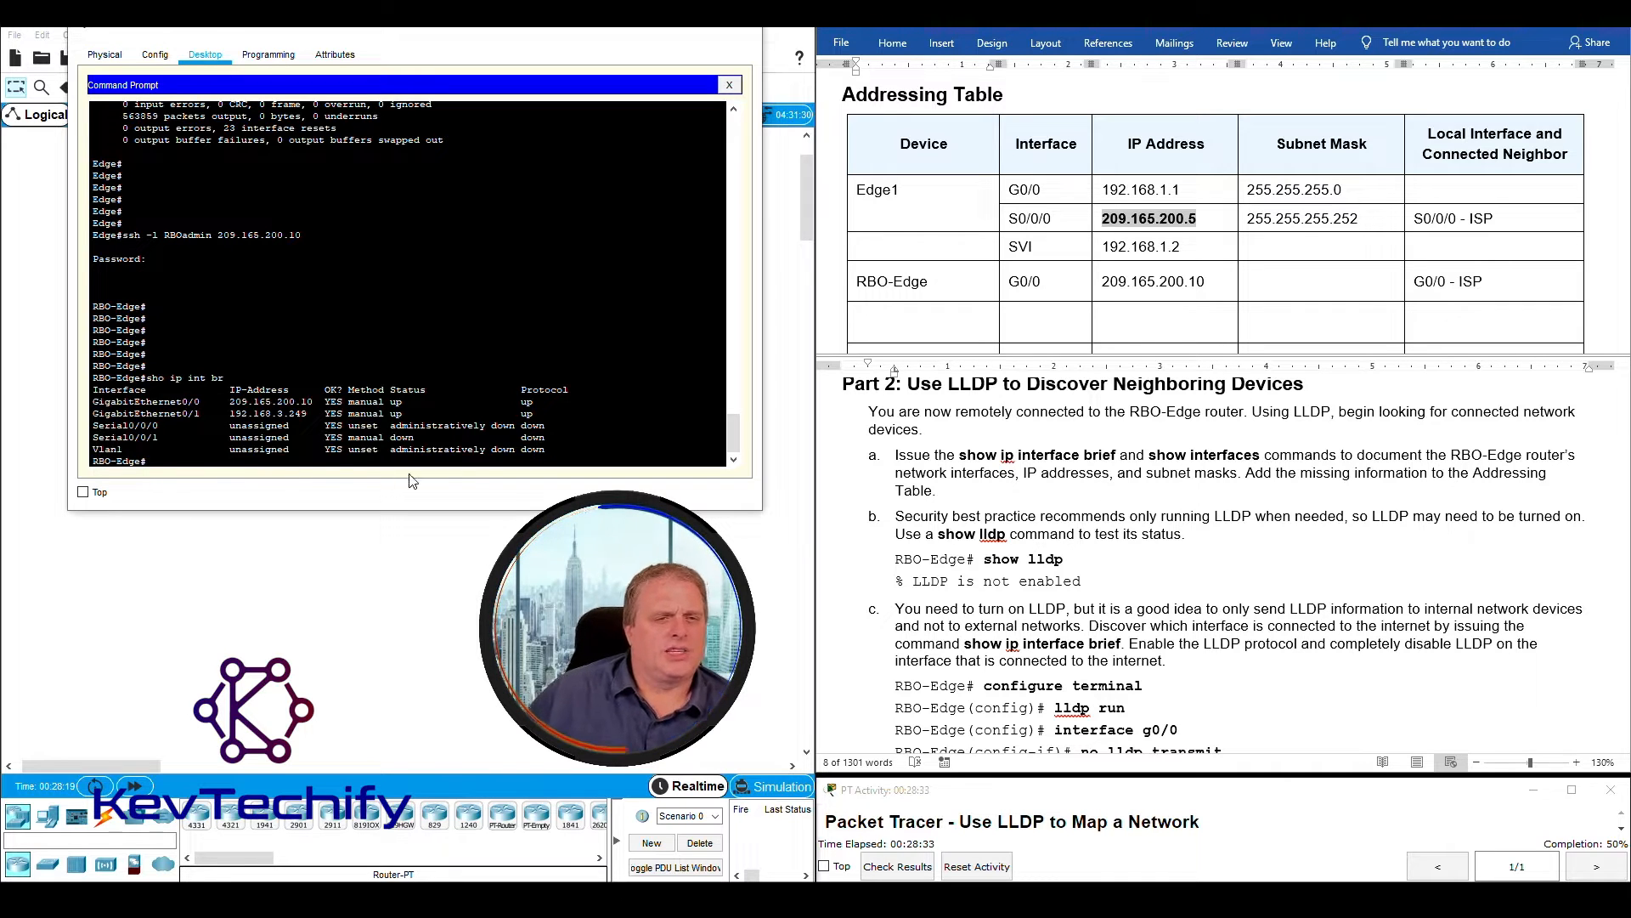
mouse_move(574, 401)
left_mouse_down()
mouse_move(95, 397)
mouse_move(552, 404)
left_mouse_up()
left_click_drag(390, 401, 111, 404)
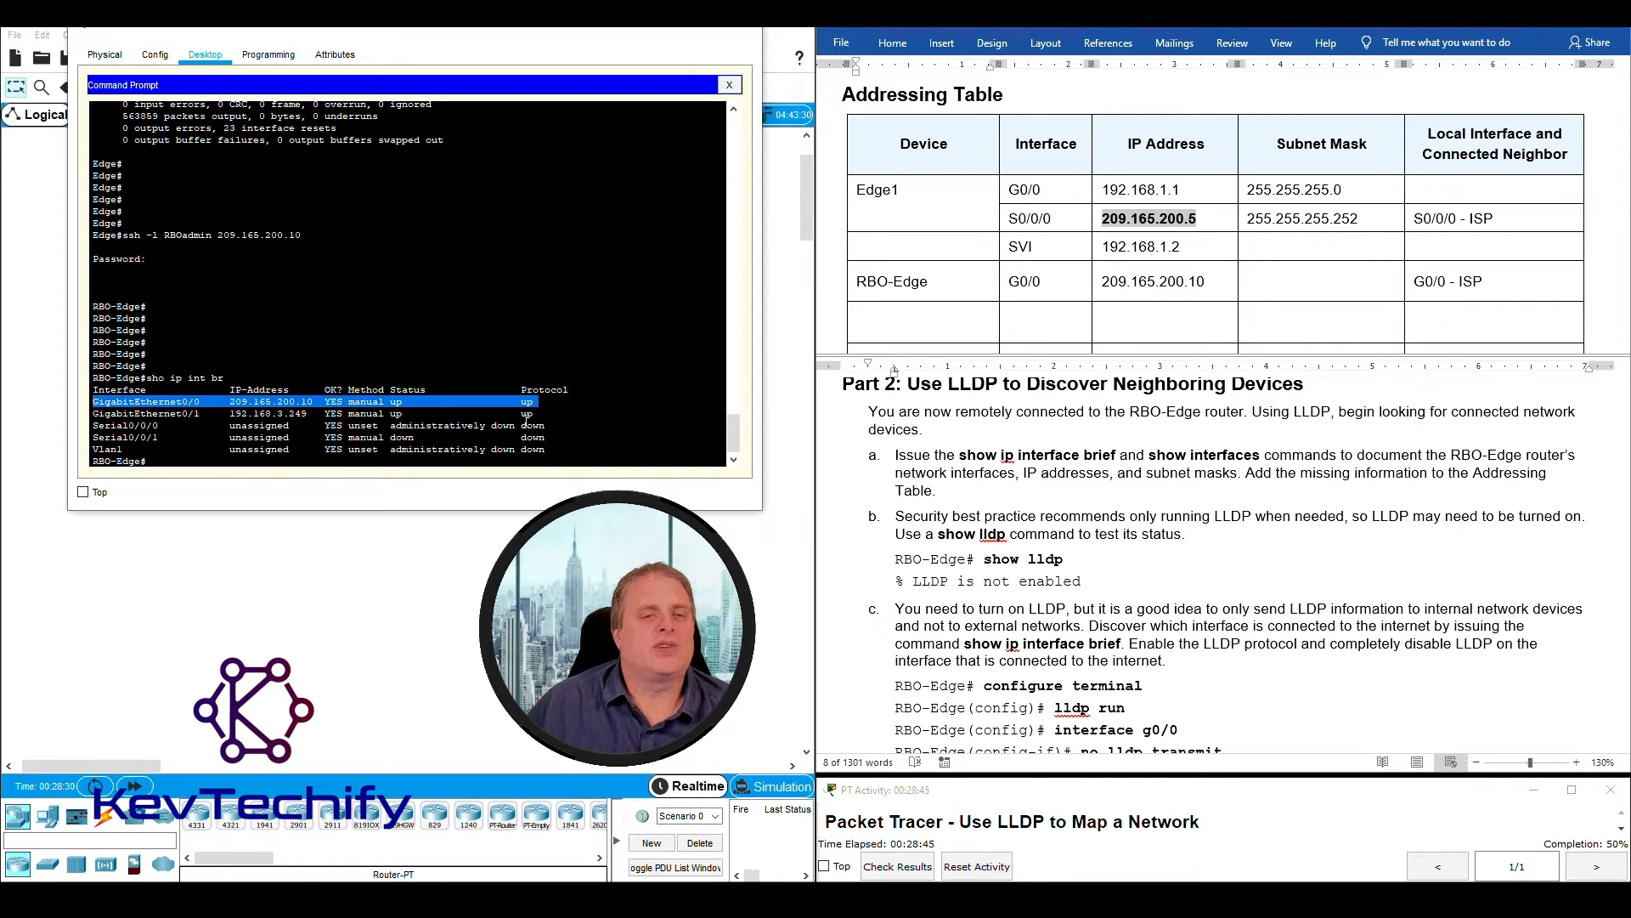
left_click(557, 413)
left_click_drag(392, 416, 94, 418)
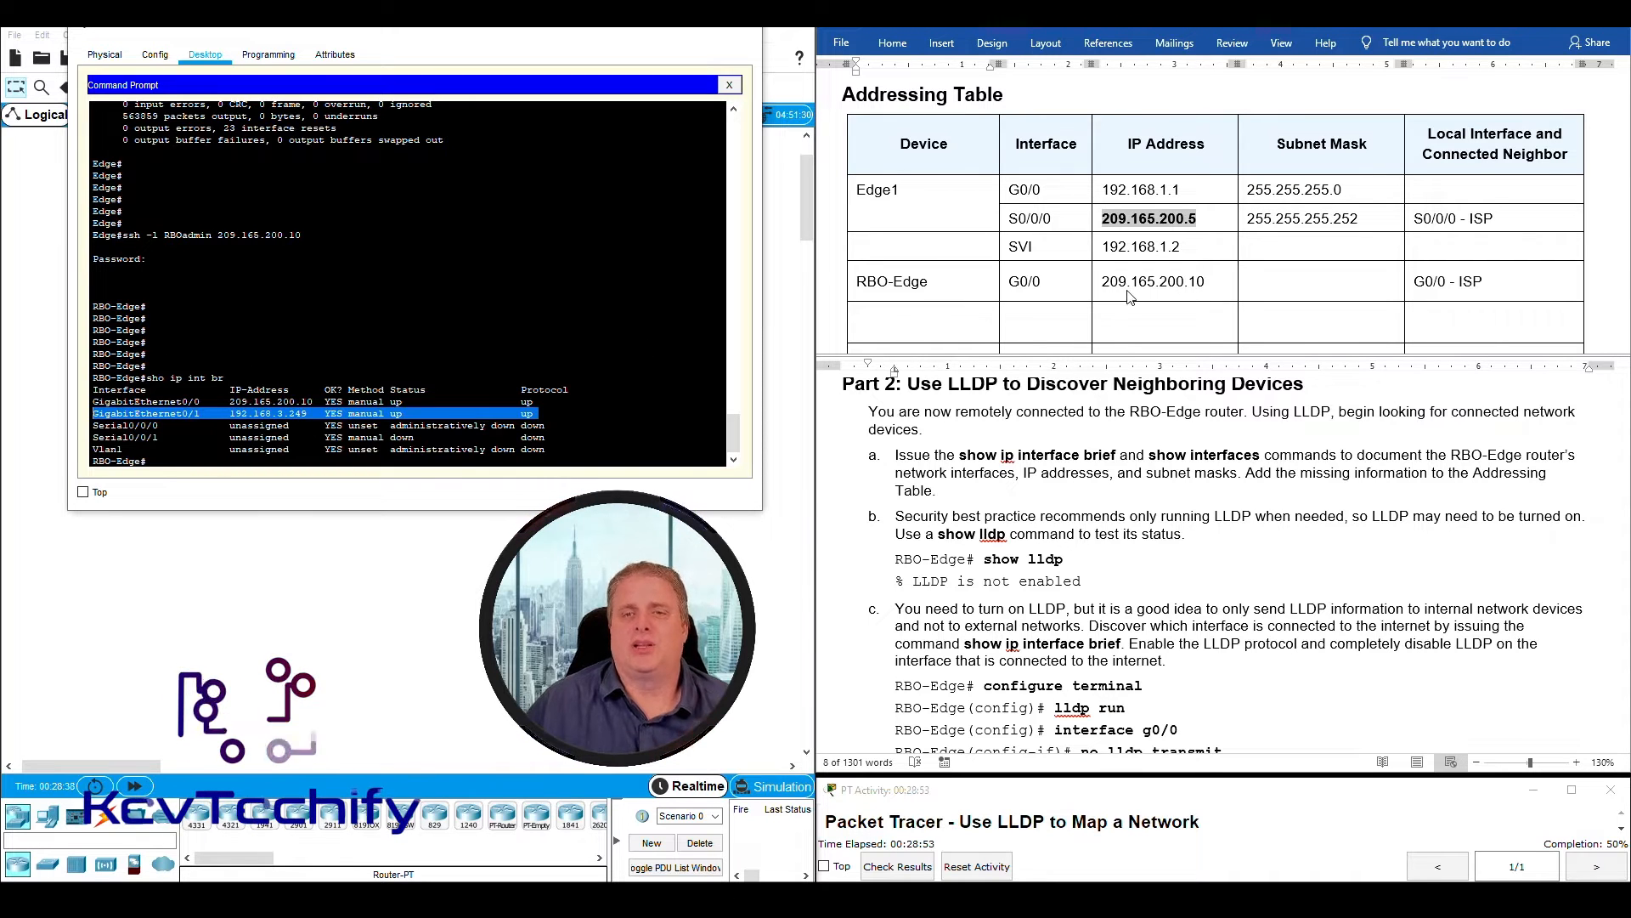
- Enter RBO-Edge as the device name in the first empty Addressing Table row, below the 209.165.200.10 entry
scroll(1130, 295, "down", 1)
left_click(935, 233)
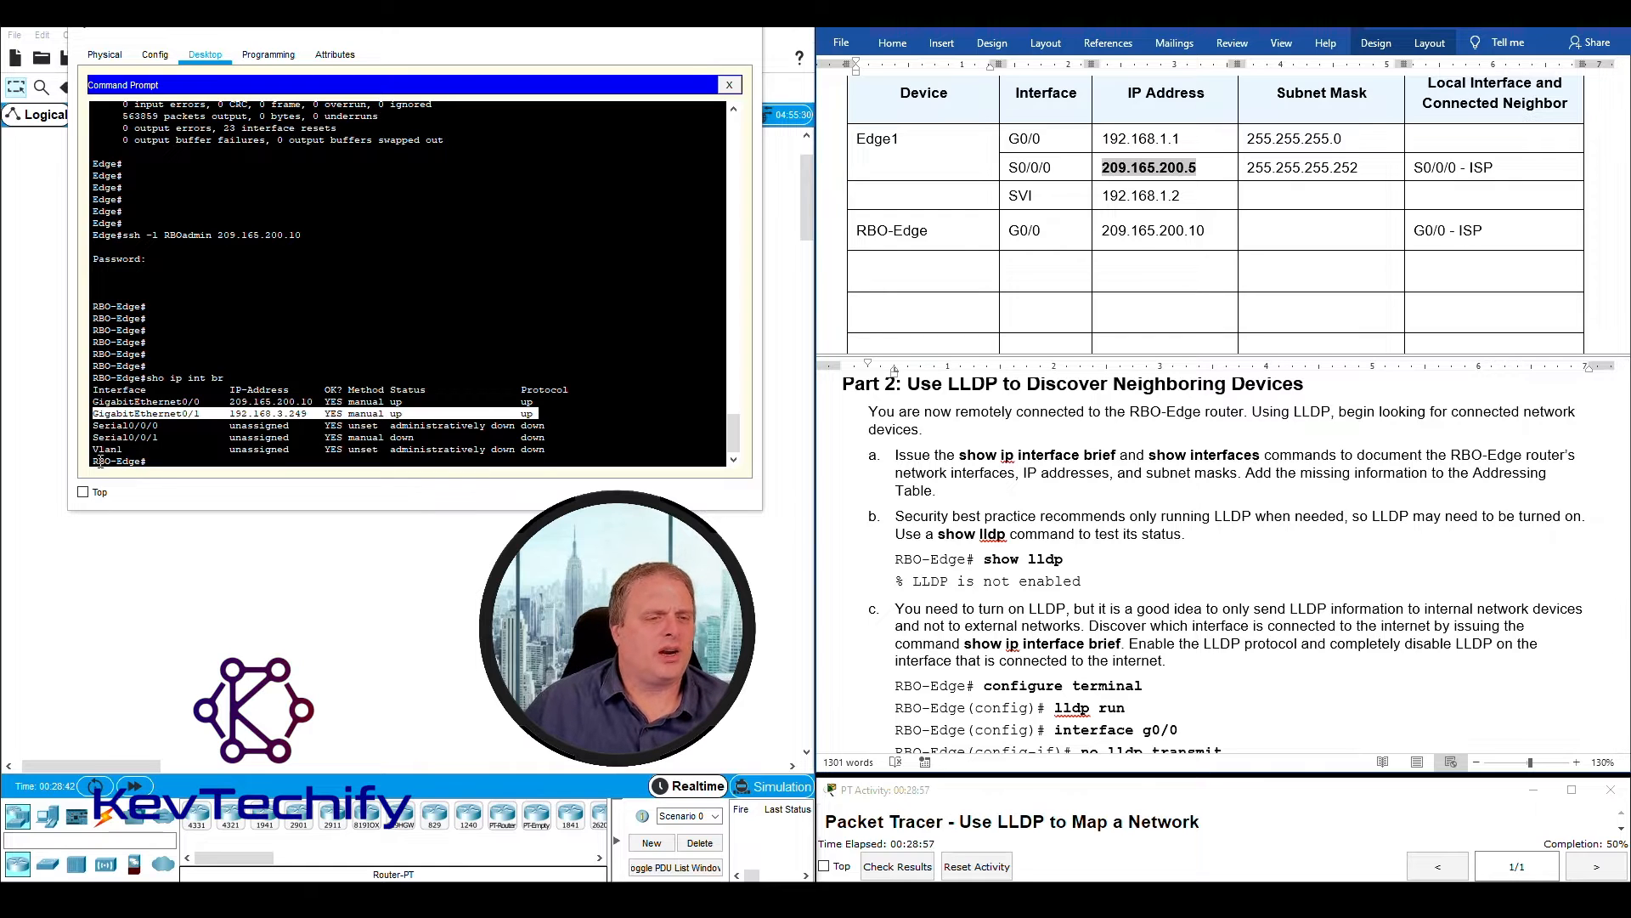
left_click_drag(95, 461, 120, 461)
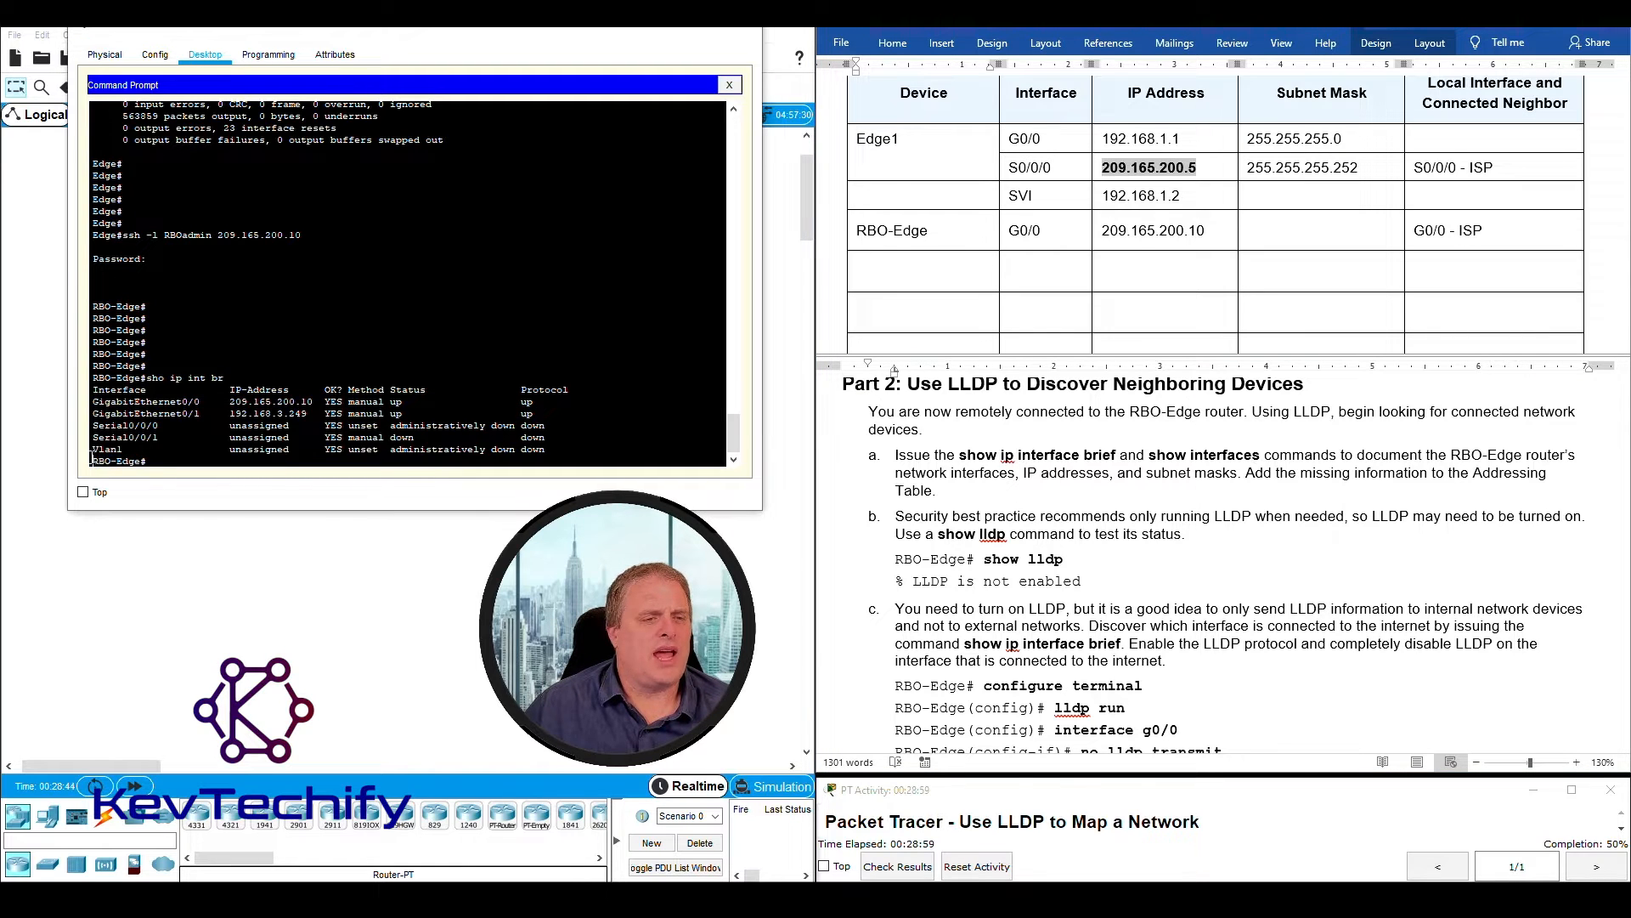
left_click(897, 275)
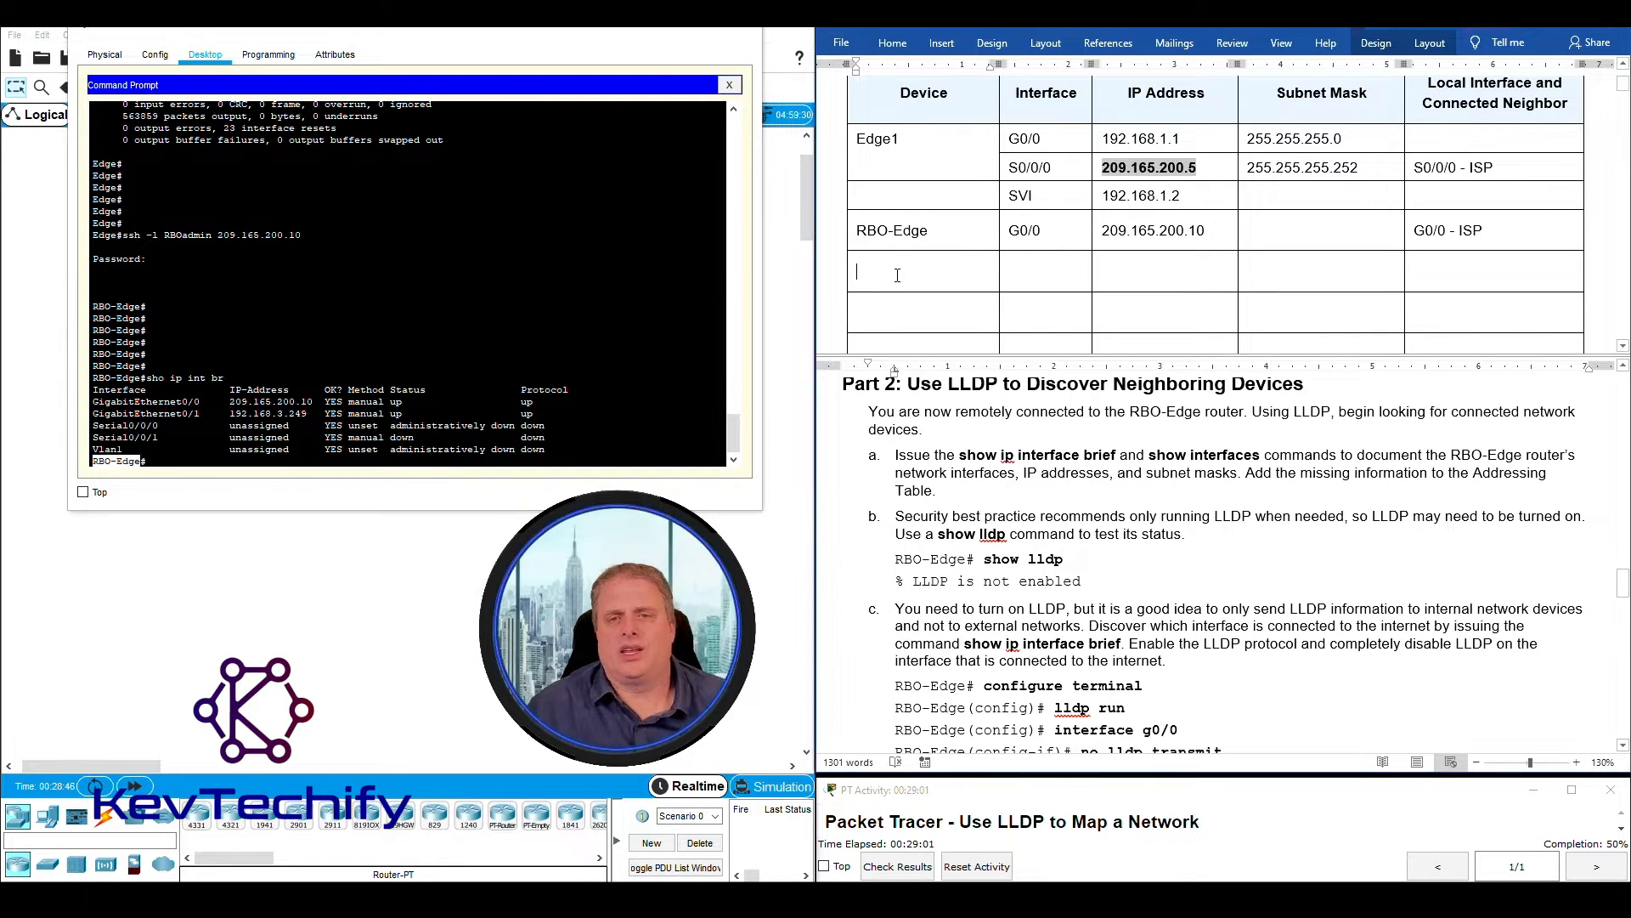
type("RBO-Edge")
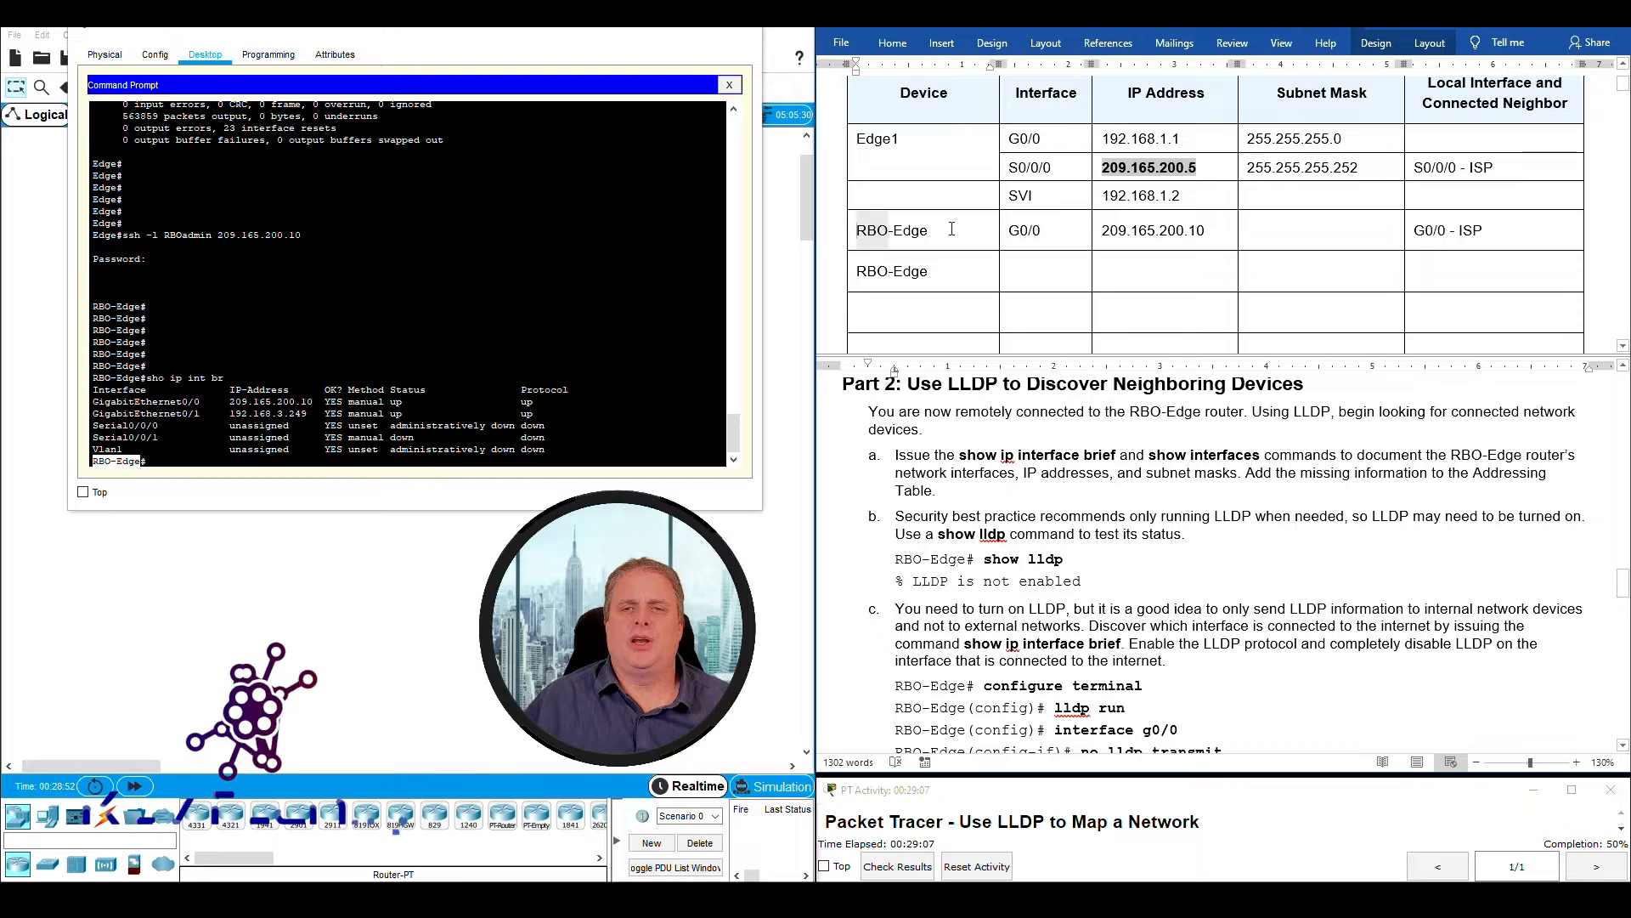
left_click_drag(926, 231, 1156, 227)
left_click(860, 271)
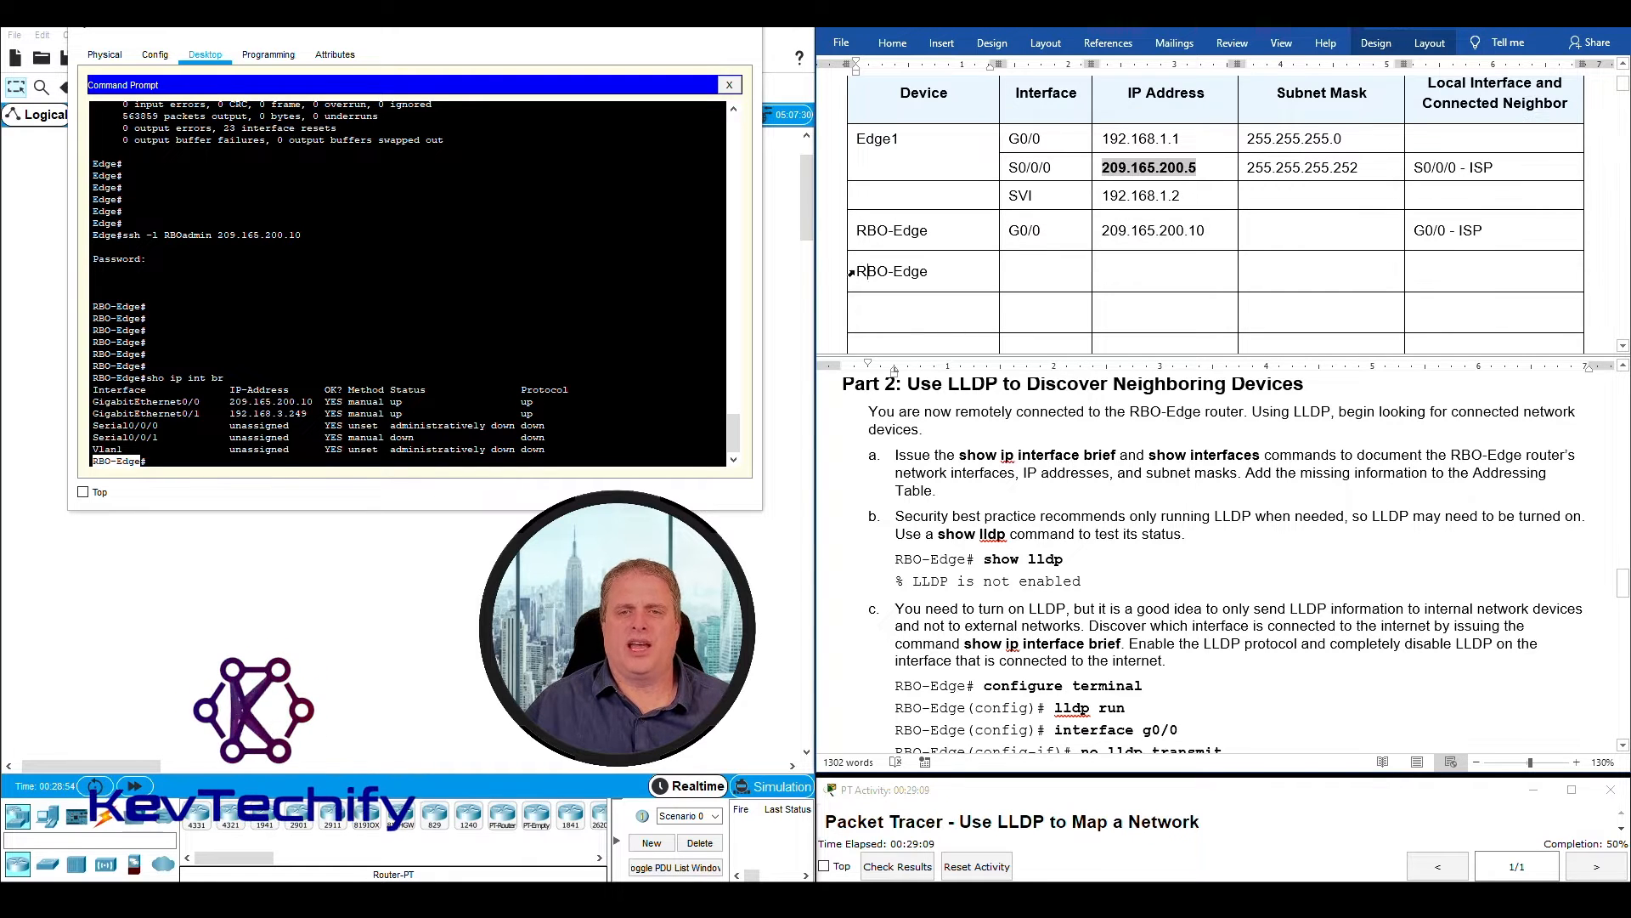
left_click_drag(860, 271, 992, 269)
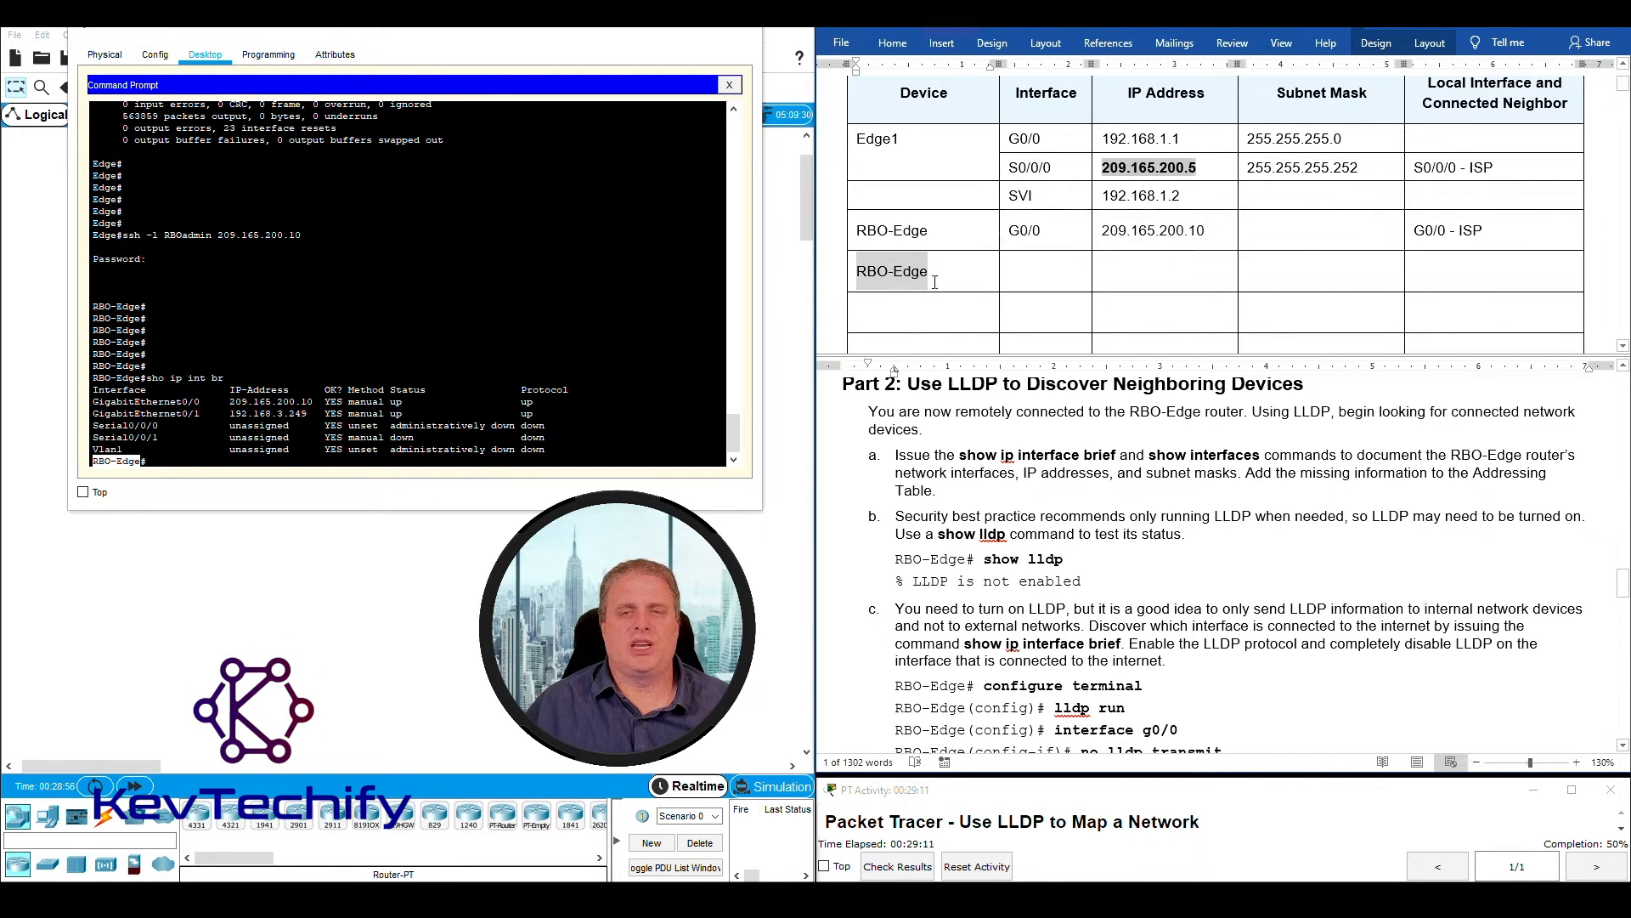
key("Down")
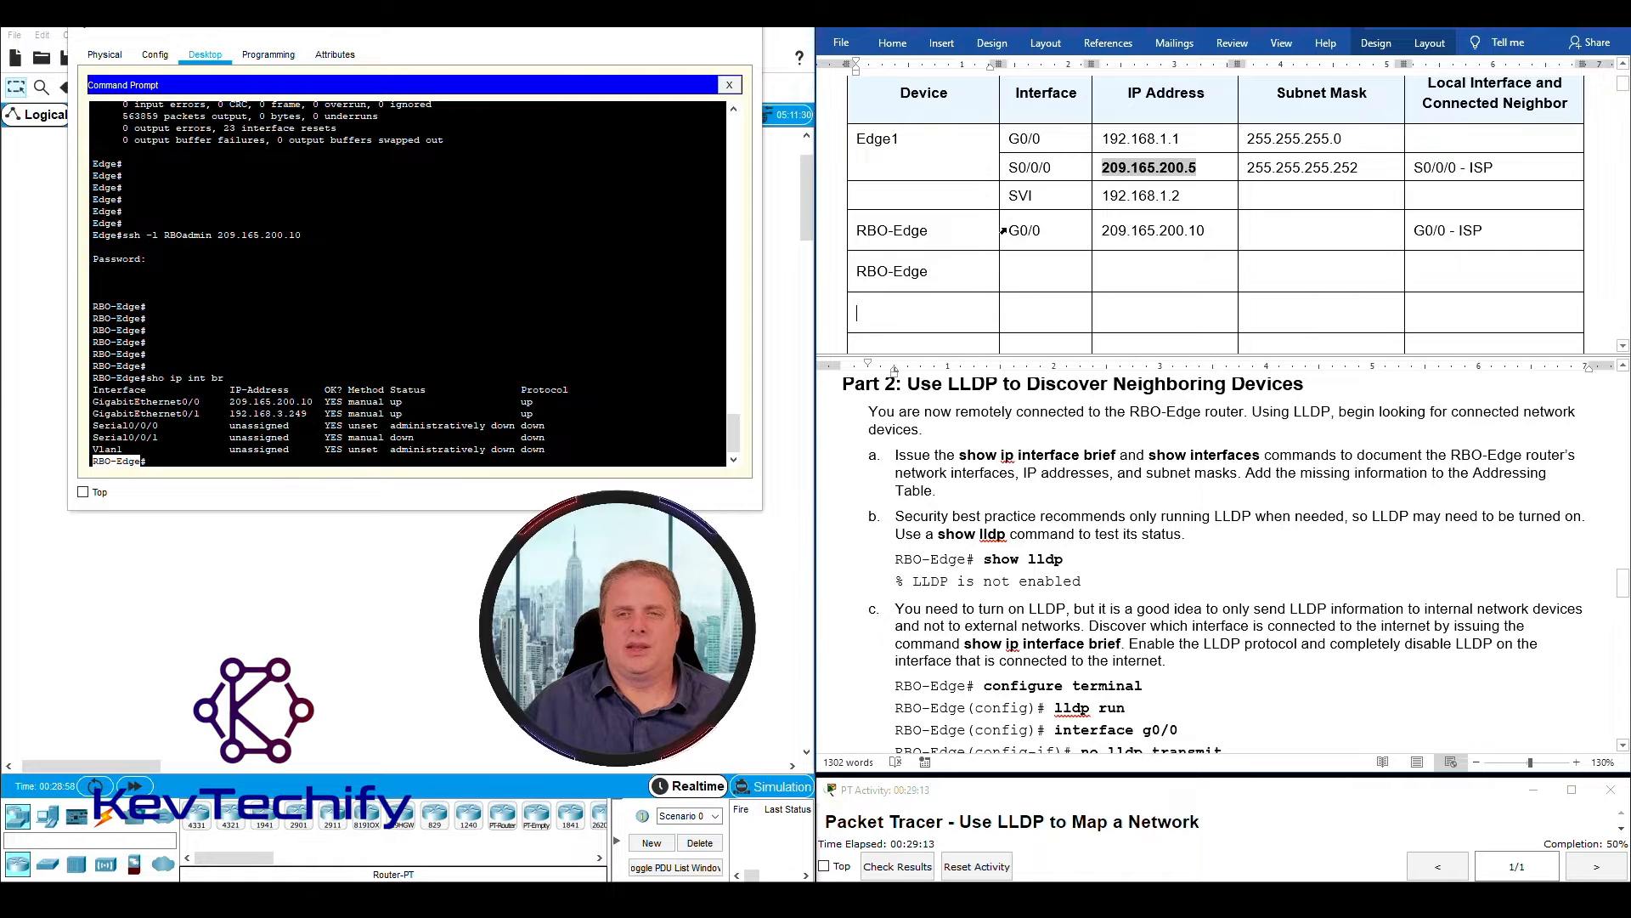
- Compare RBO-Edge's recorded G0/0 interface with the command output and enter G0/1 as the interface in the new RBO-Edge row
left_click_drag(1013, 229, 1048, 228)
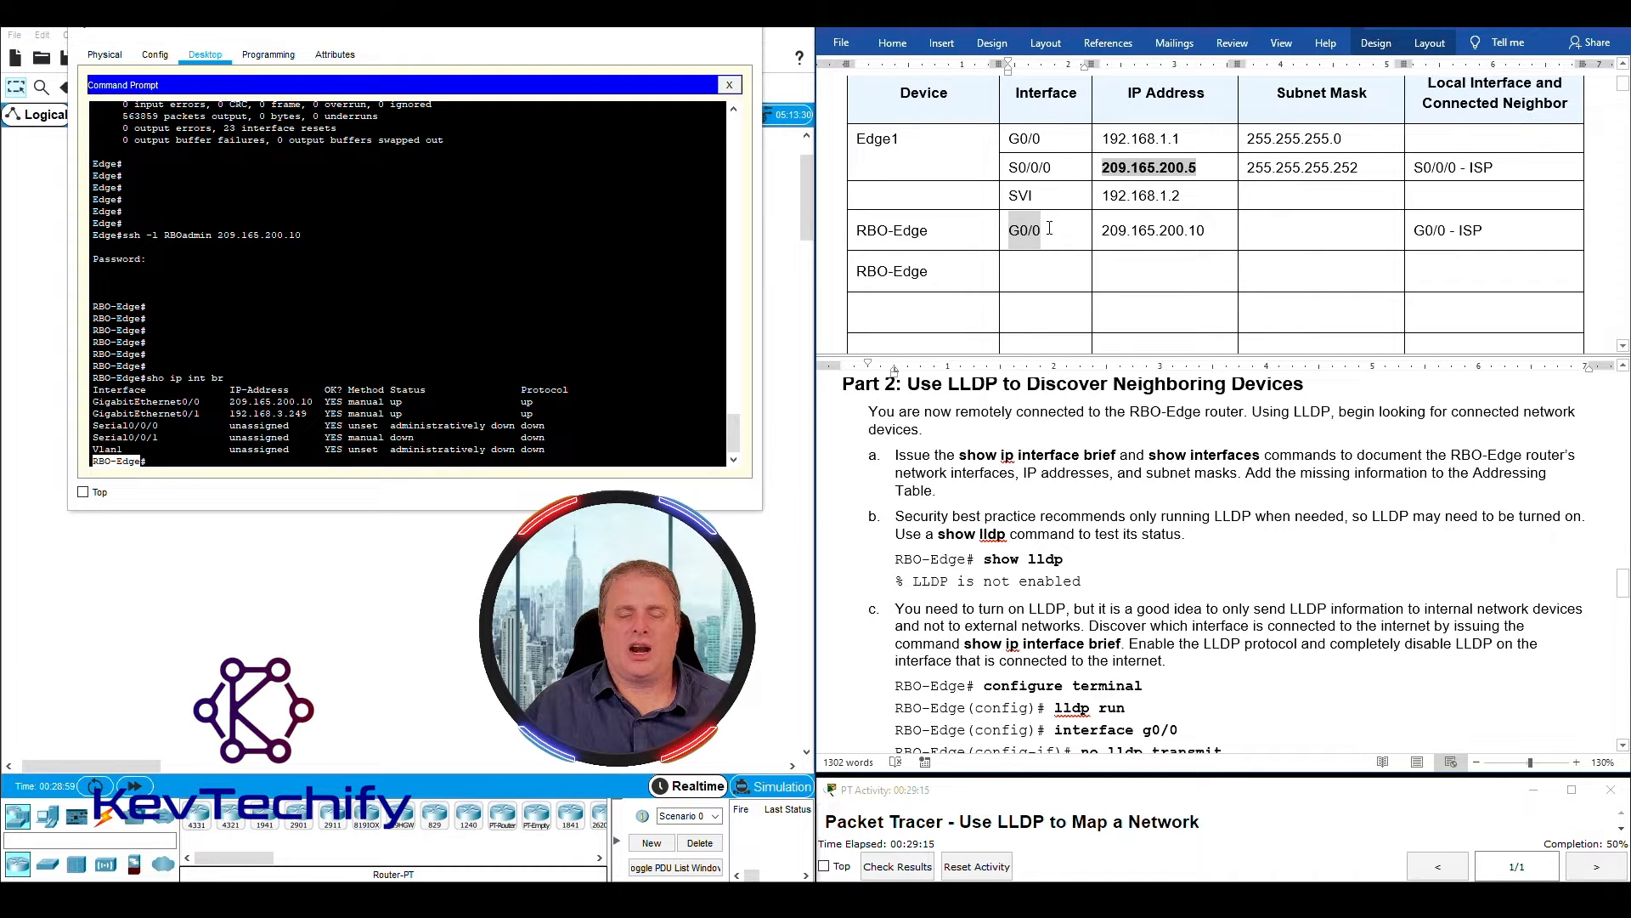
mouse_move(93, 401)
left_mouse_down()
mouse_move(395, 414)
mouse_move(397, 398)
left_mouse_up()
left_click_drag(96, 414, 315, 413)
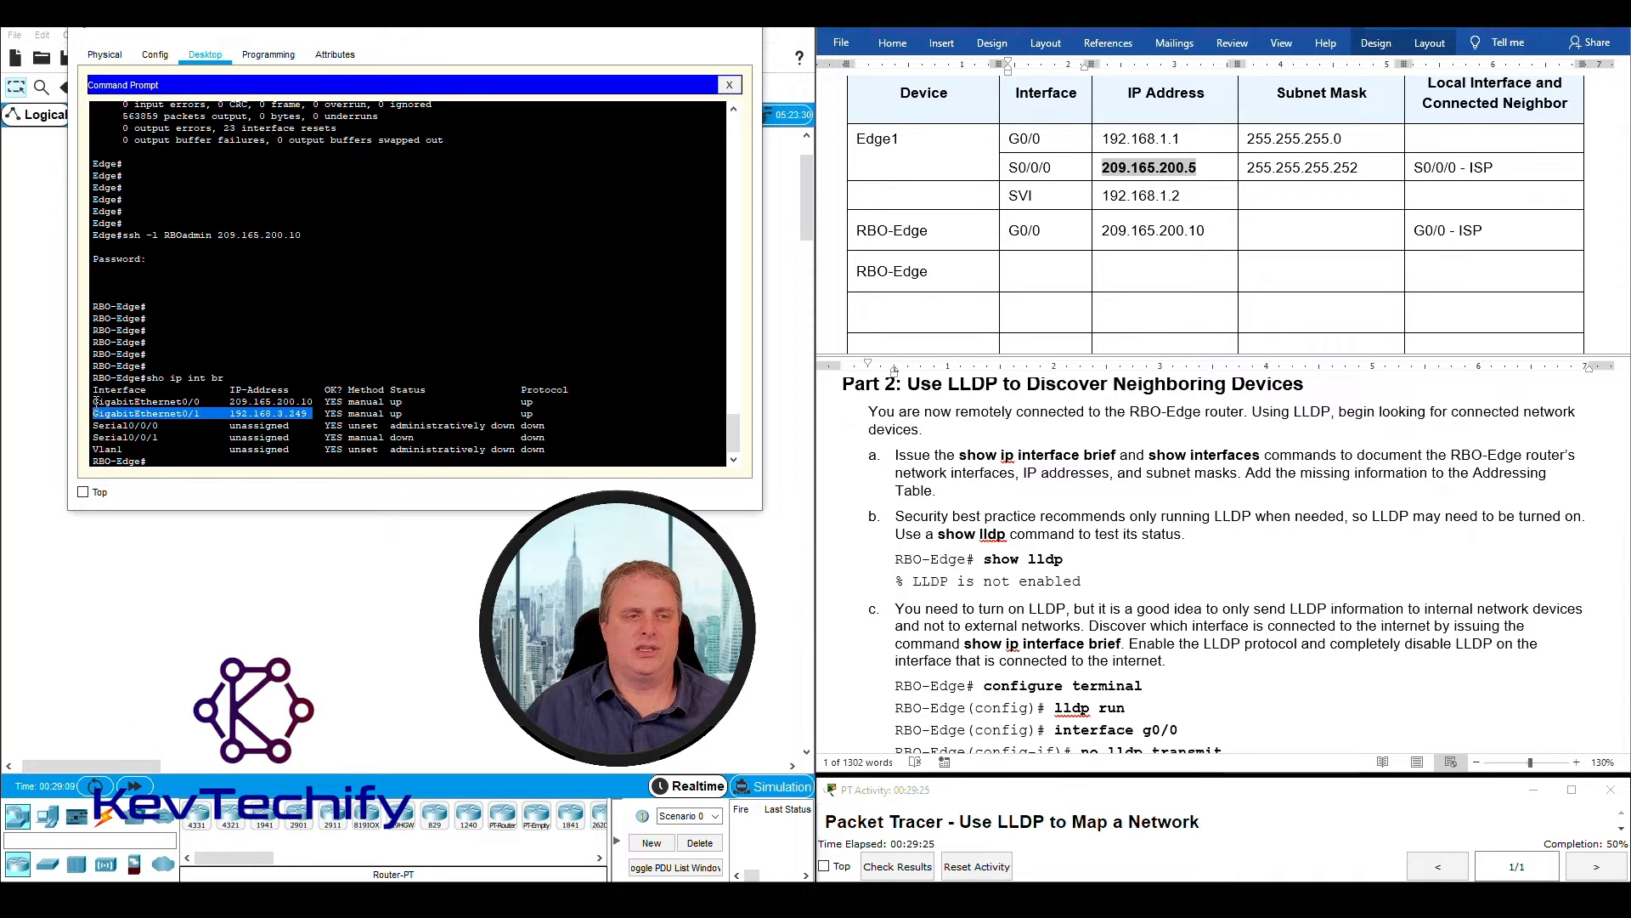
left_click_drag(95, 401, 221, 405)
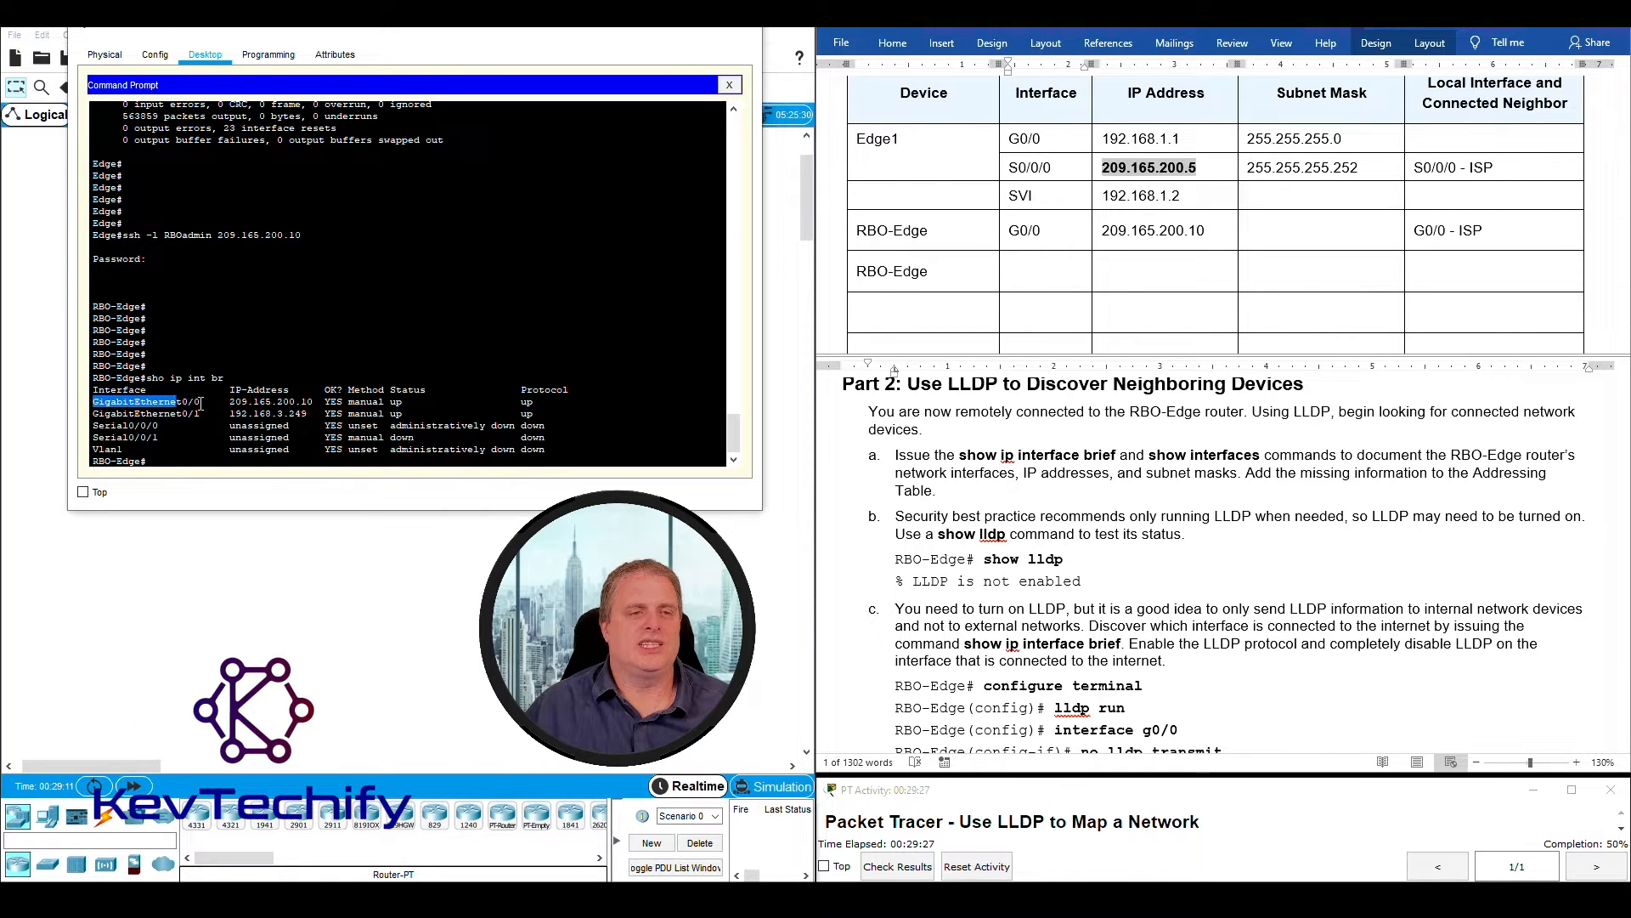
left_click(95, 416)
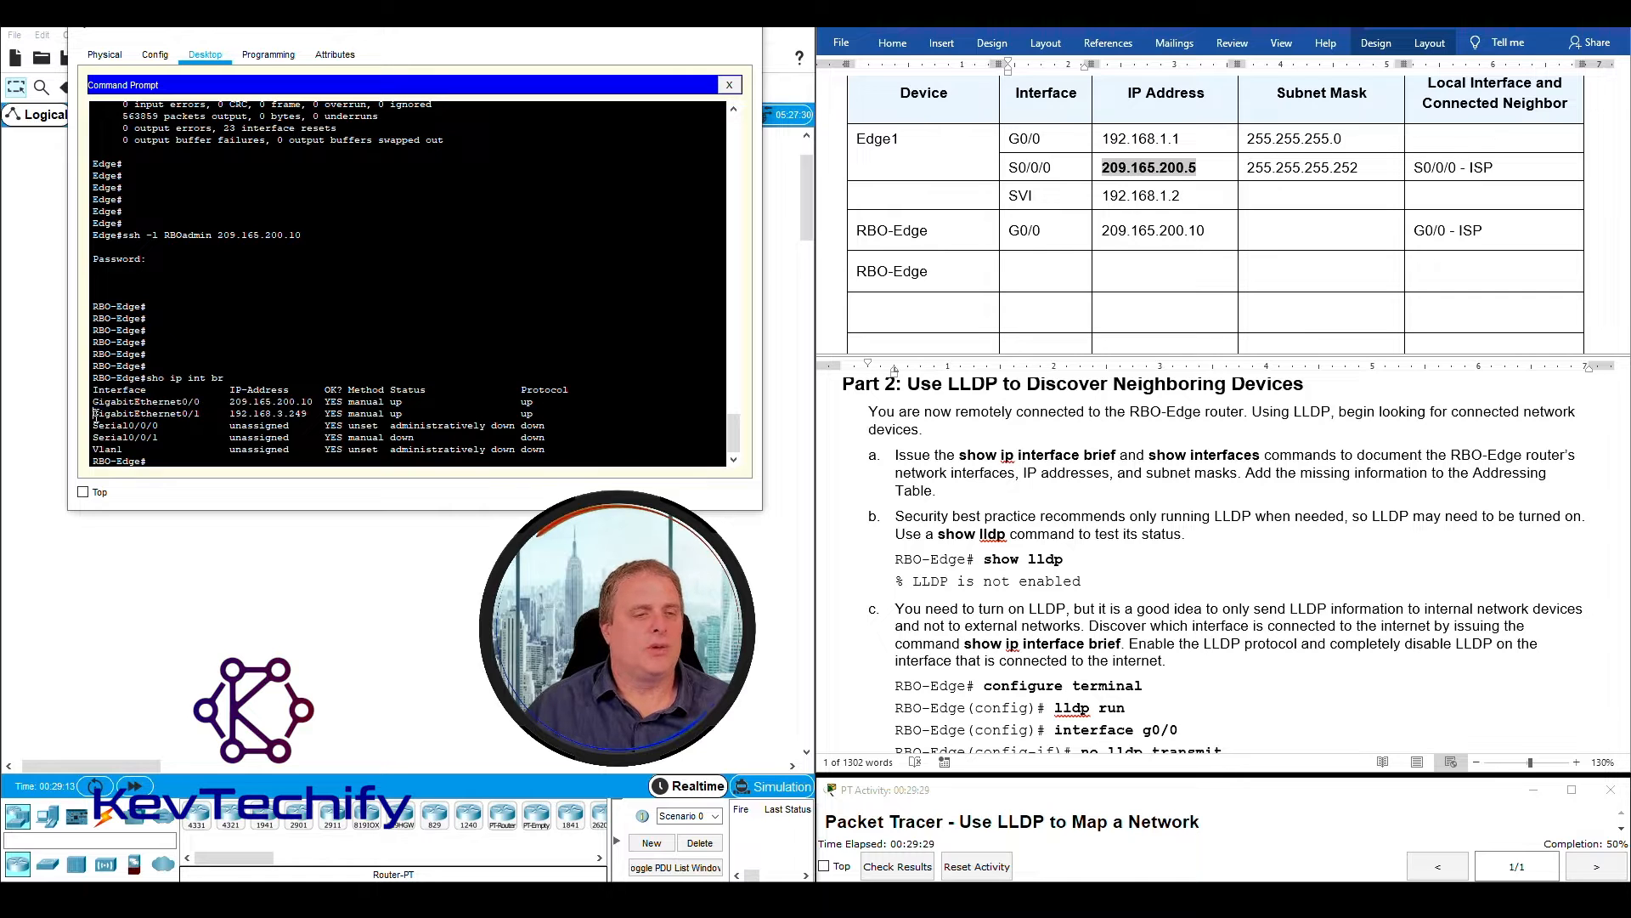
left_click(1040, 272)
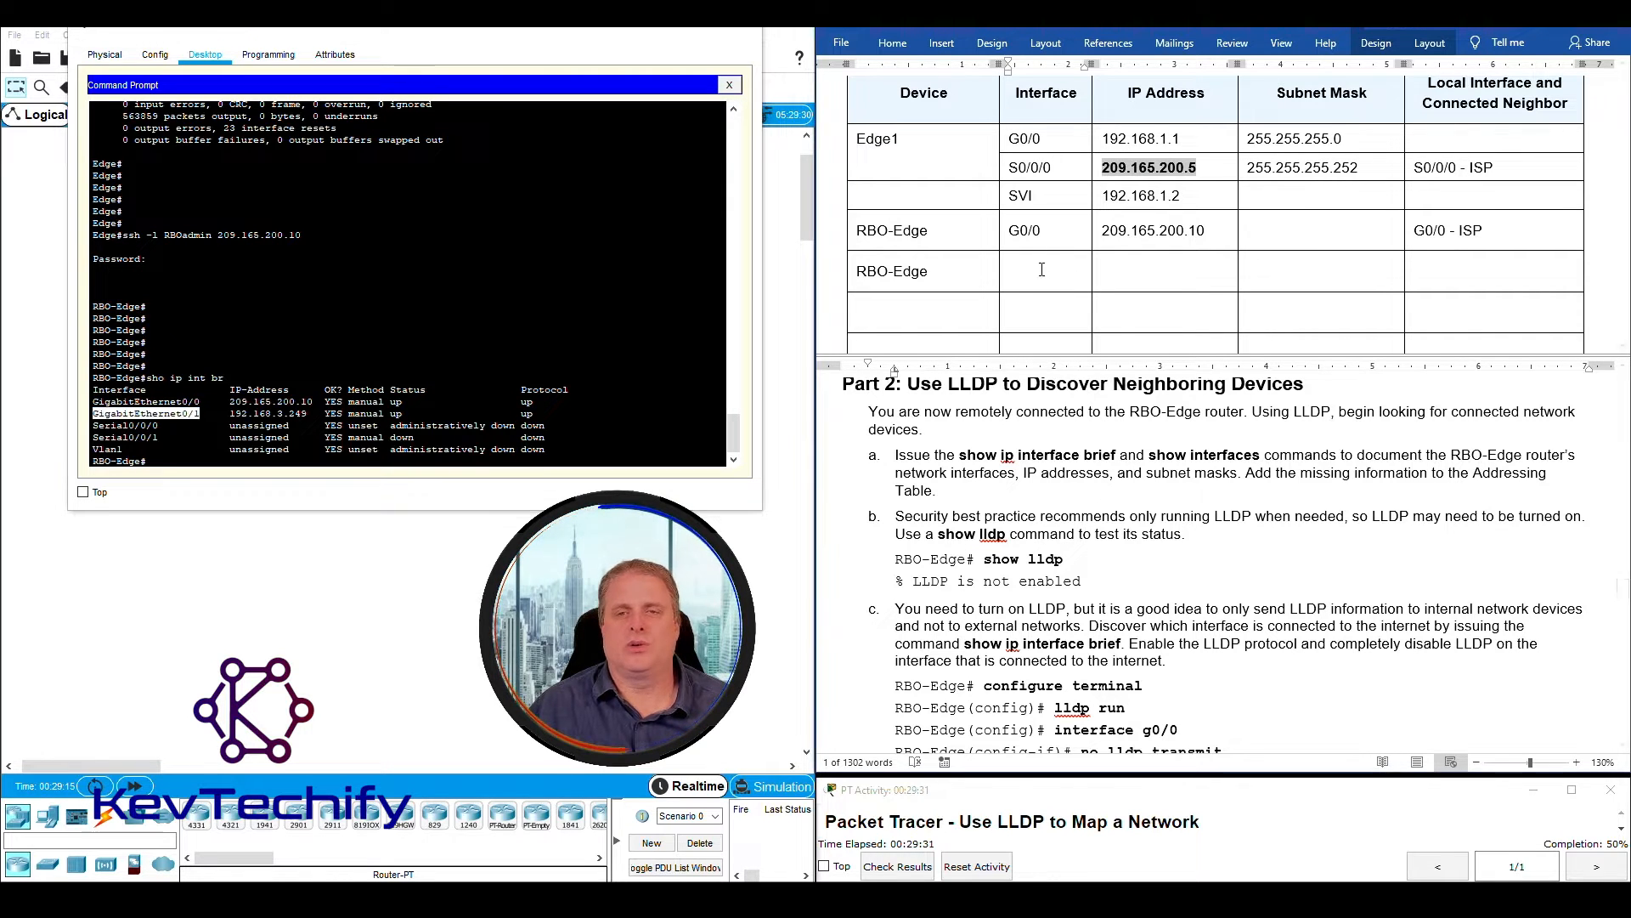
type("G0/1")
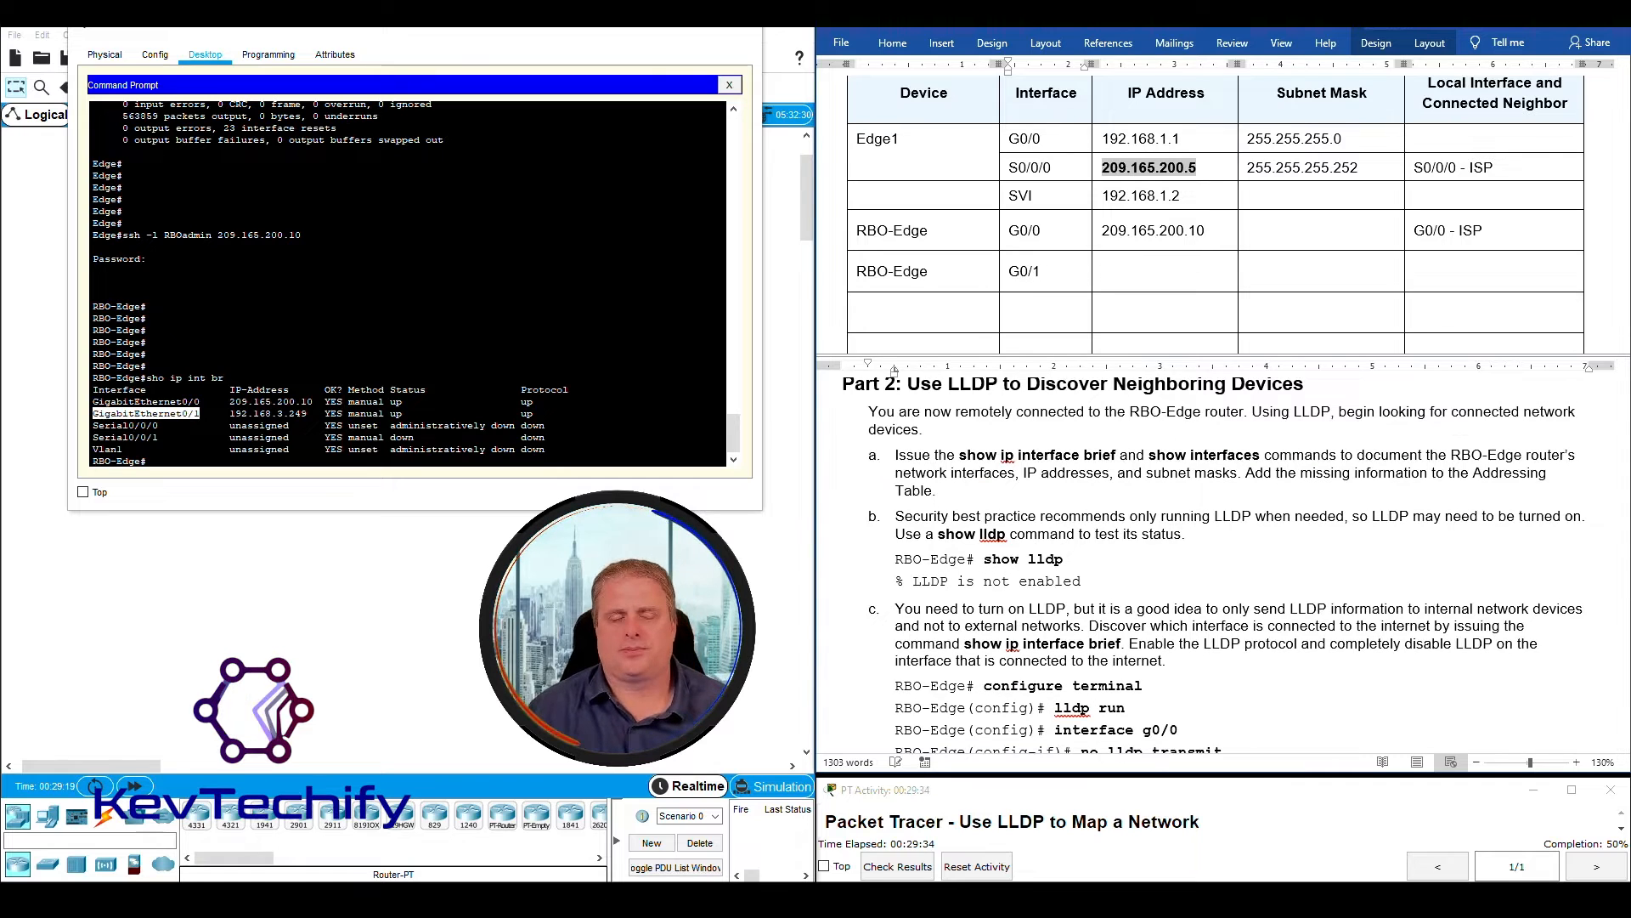
key("Tab")
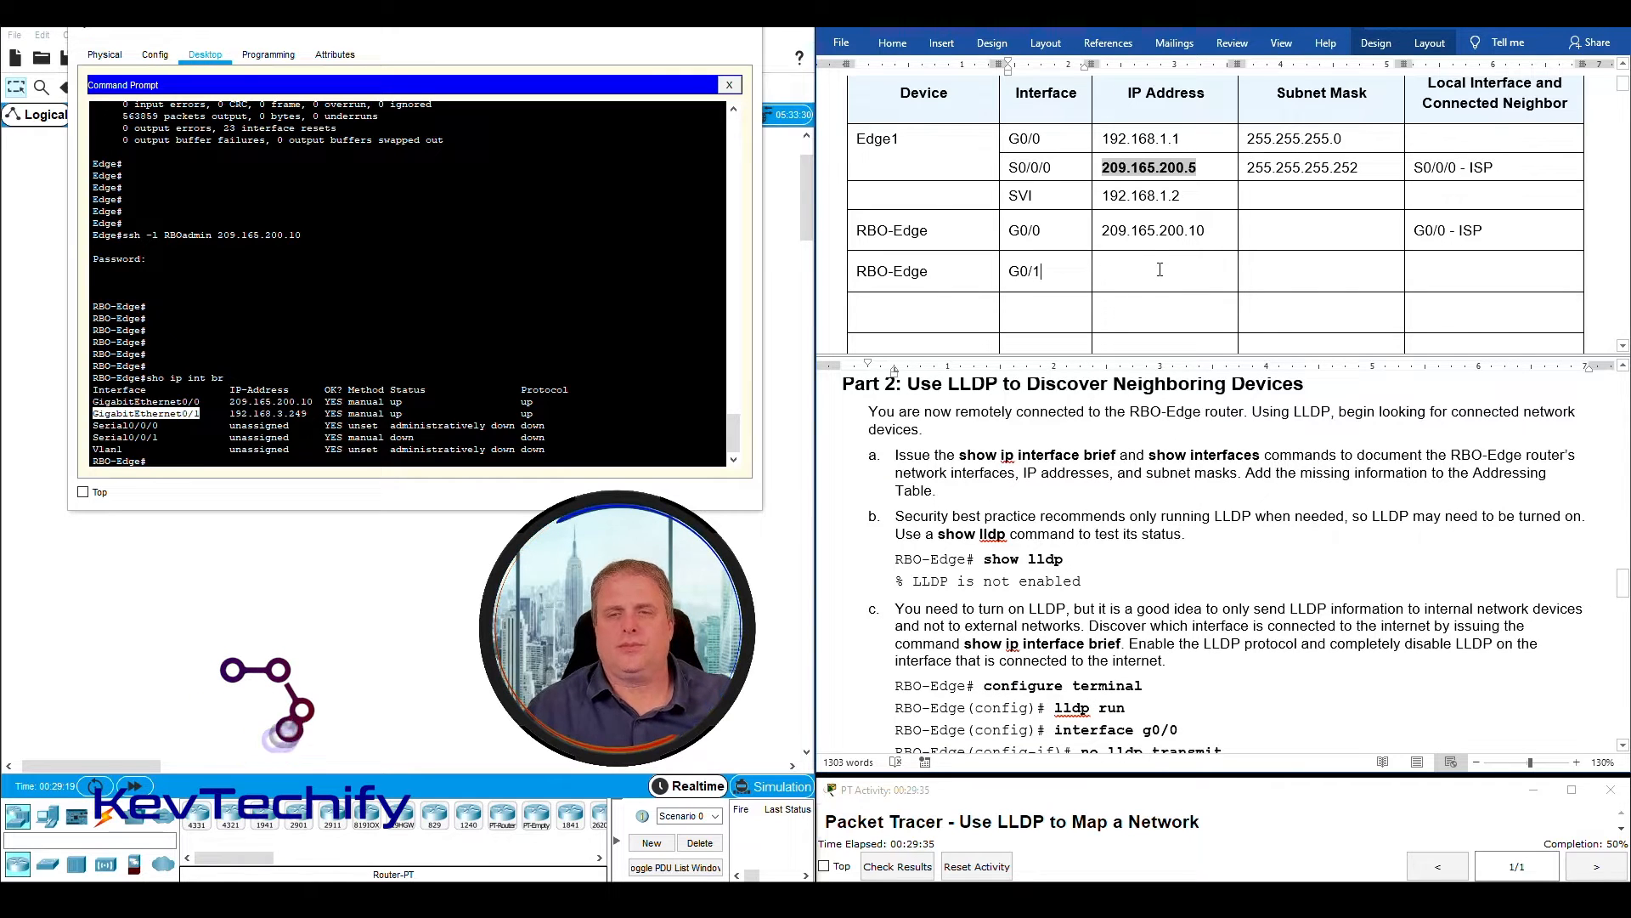
- Enter 192.168.3.249 as the IP address for RBO-Edge's G0/1 interface in the Addressing Table
left_click(342, 420)
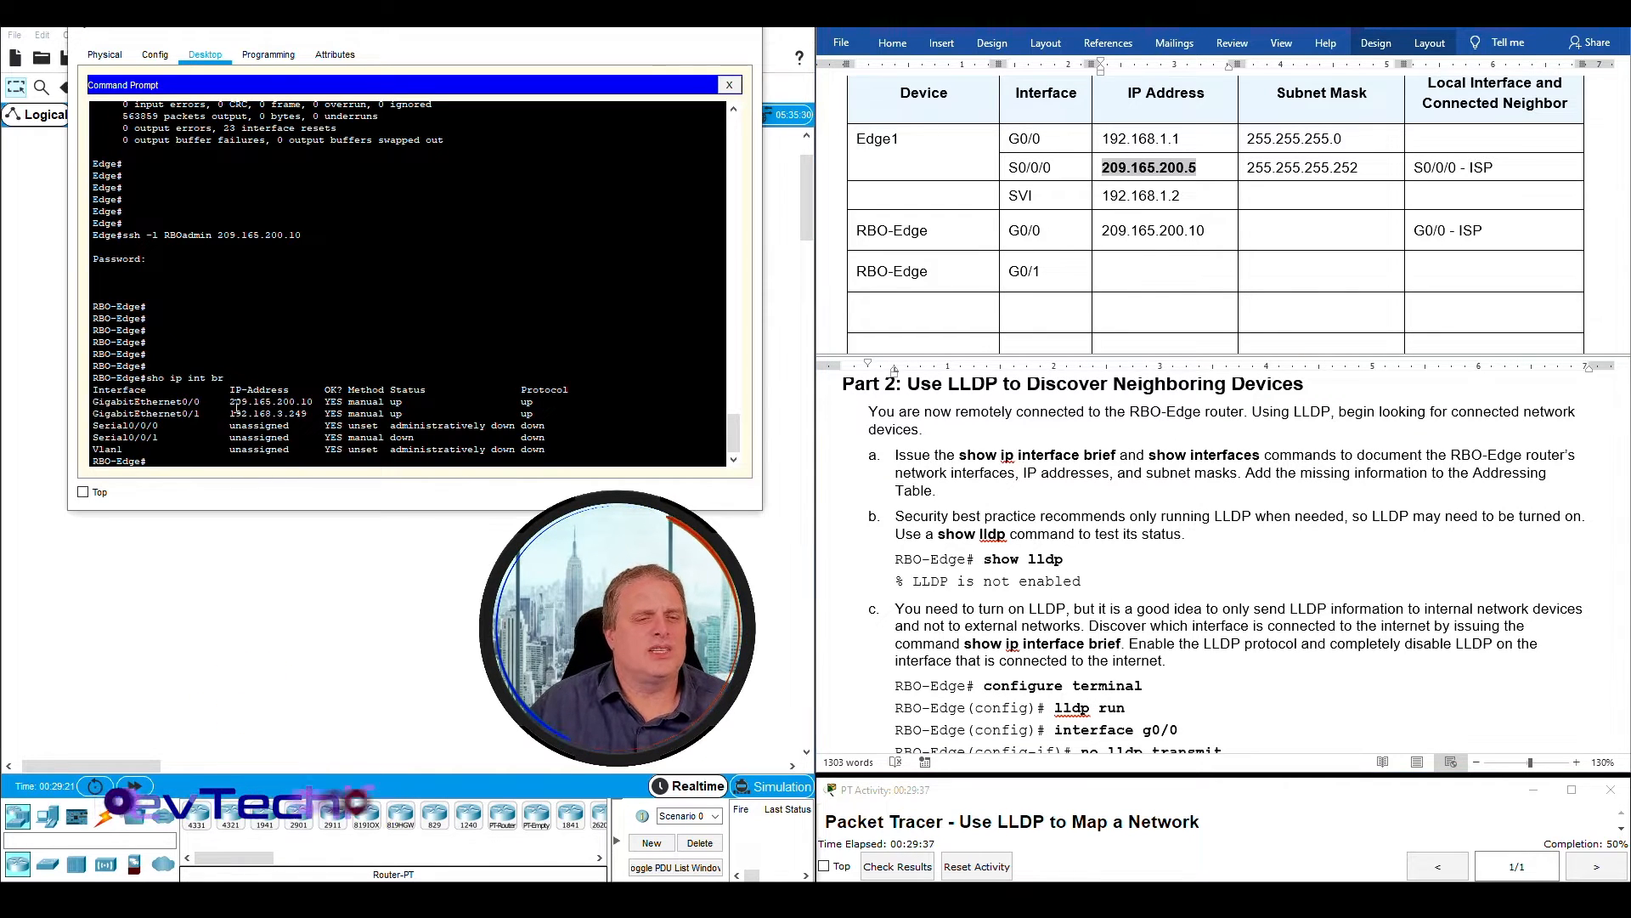
left_click_drag(231, 401, 317, 403)
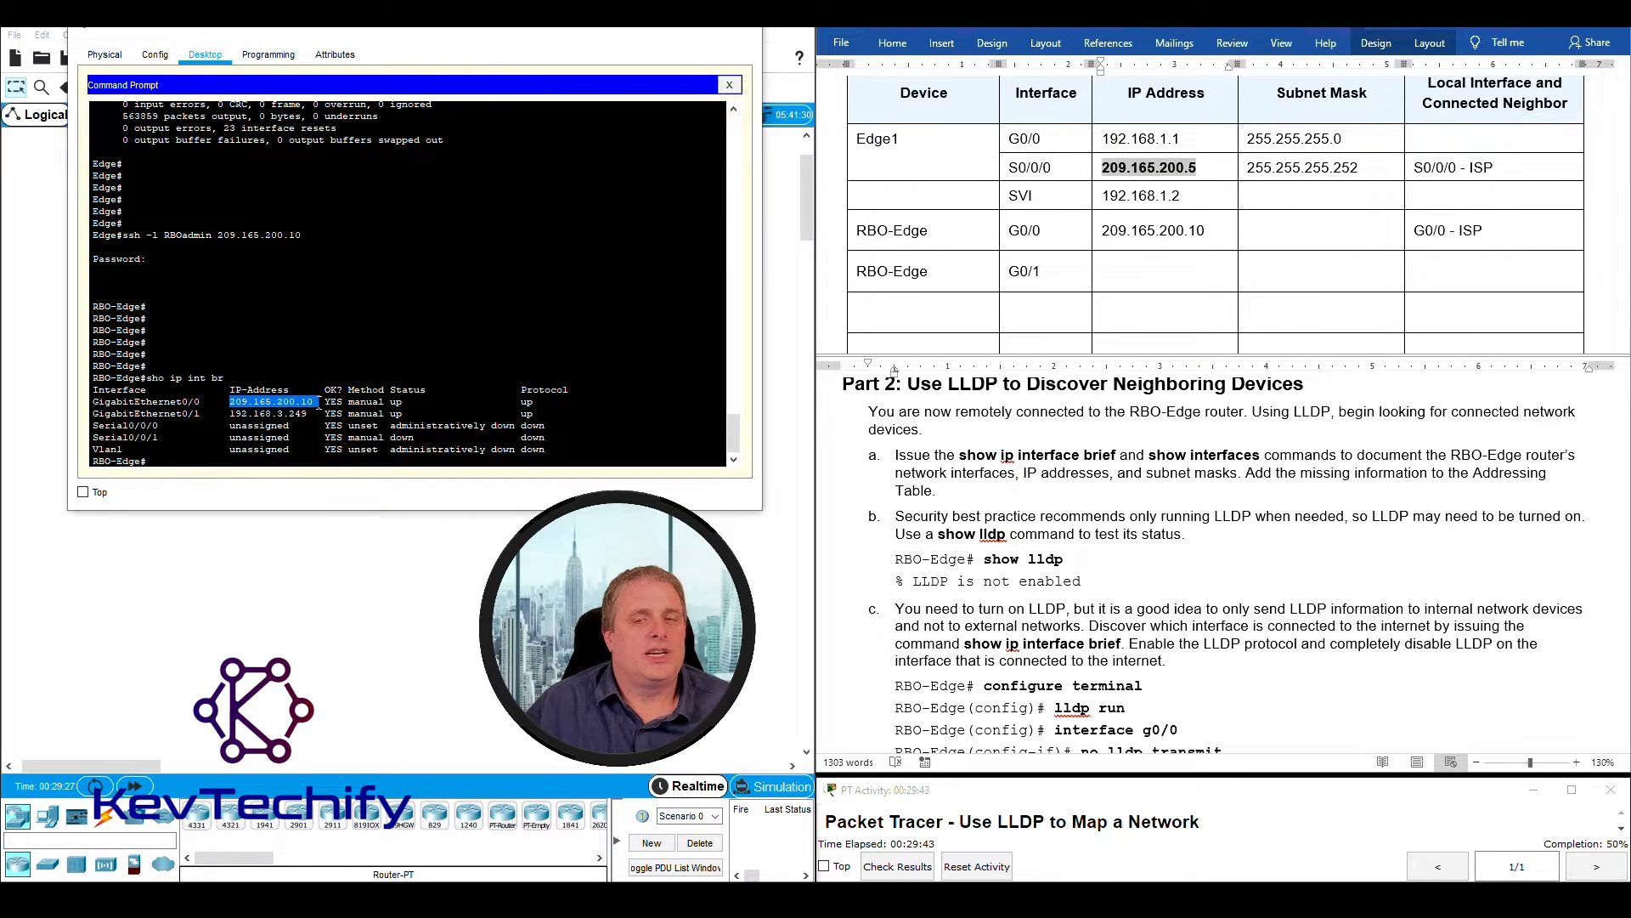
left_click(1121, 229)
left_click(1104, 231)
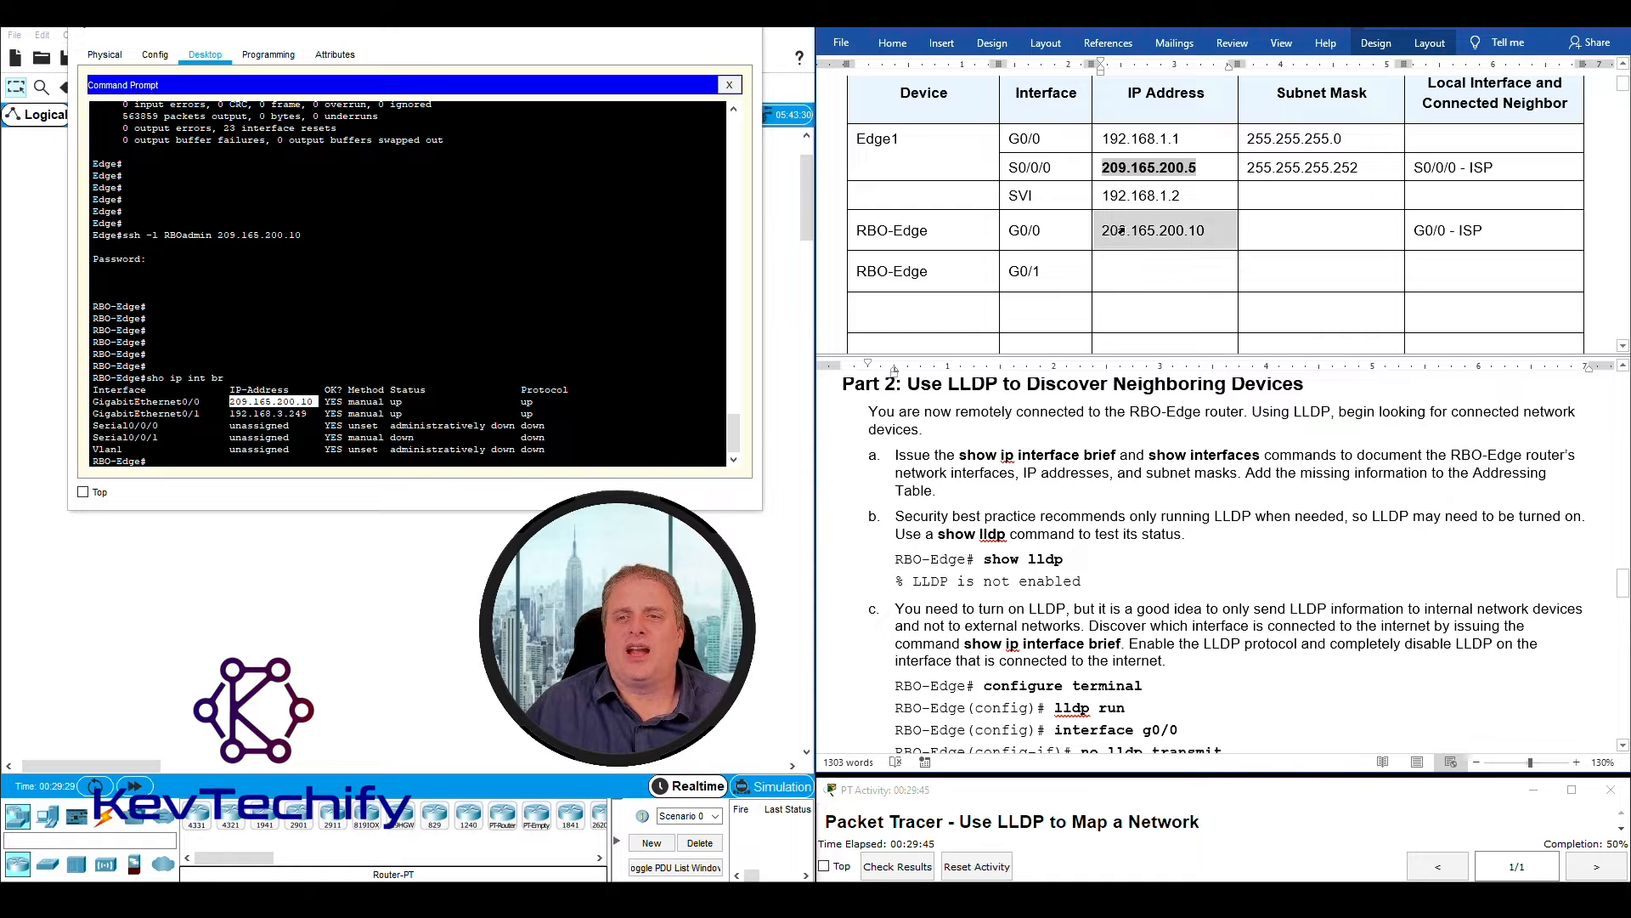
key("Down")
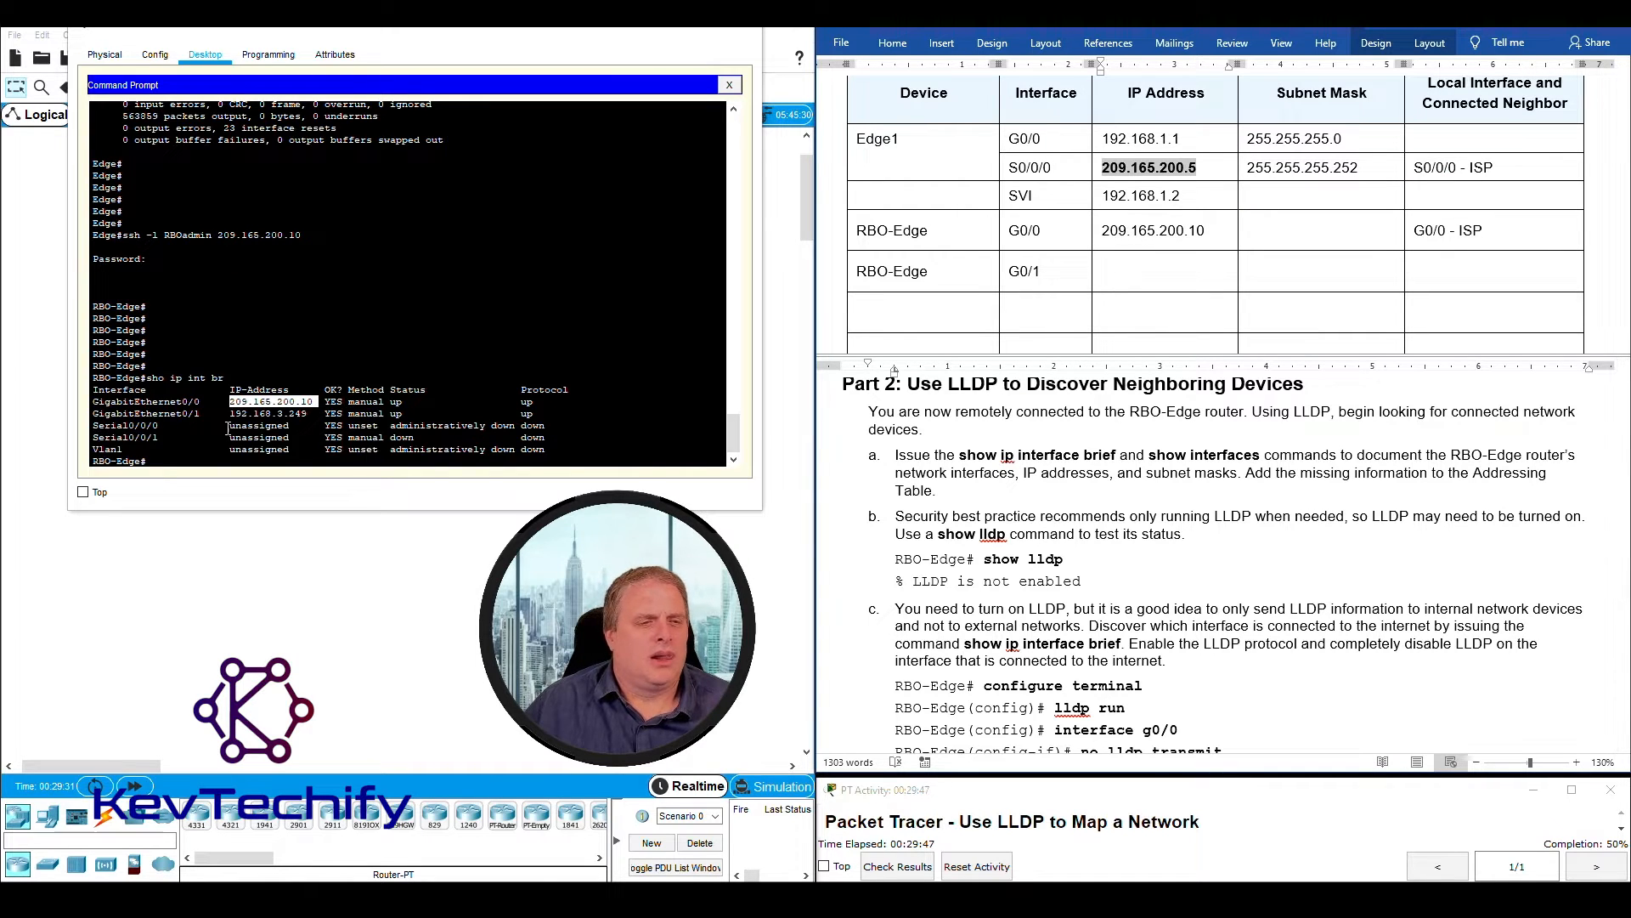
left_click_drag(226, 414, 313, 413)
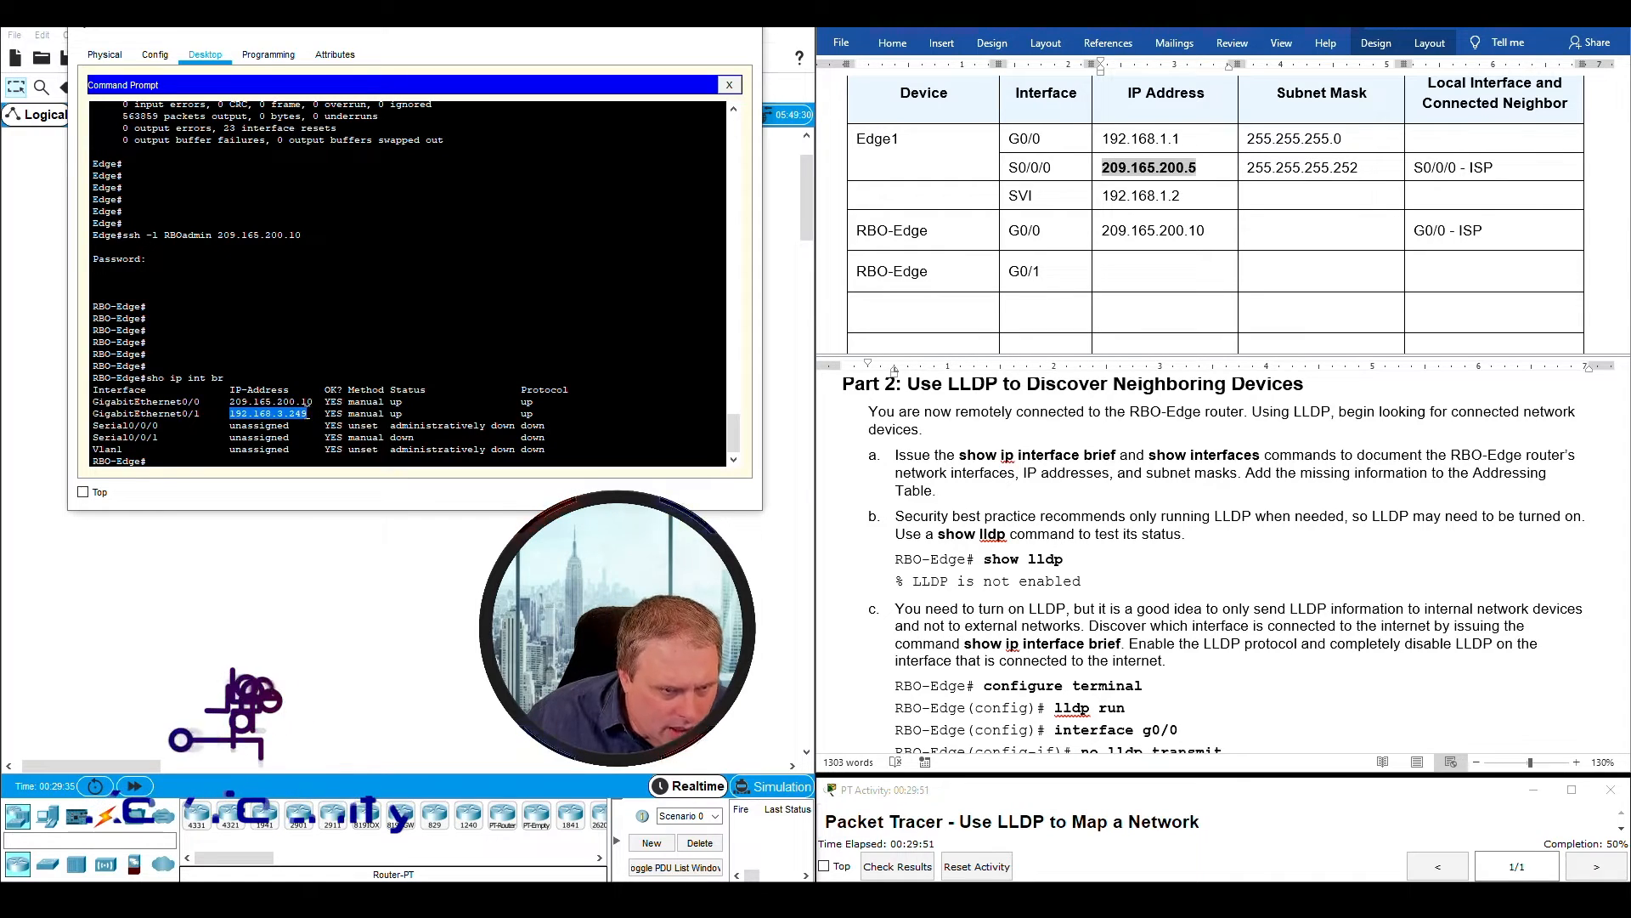
left_click(1121, 271)
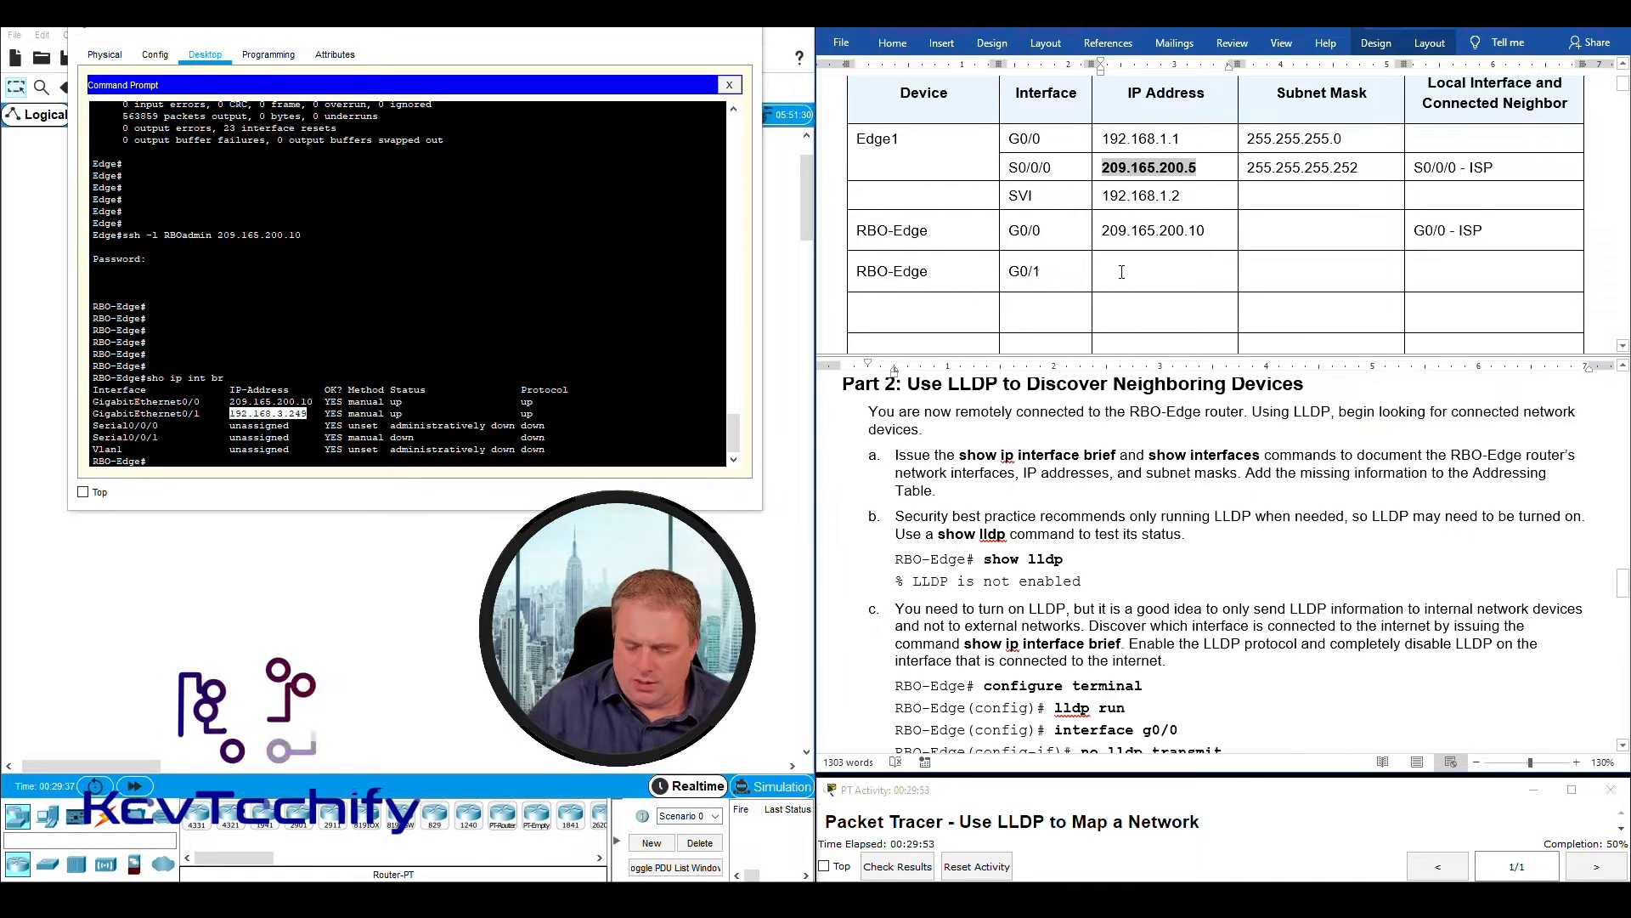
type("192.168")
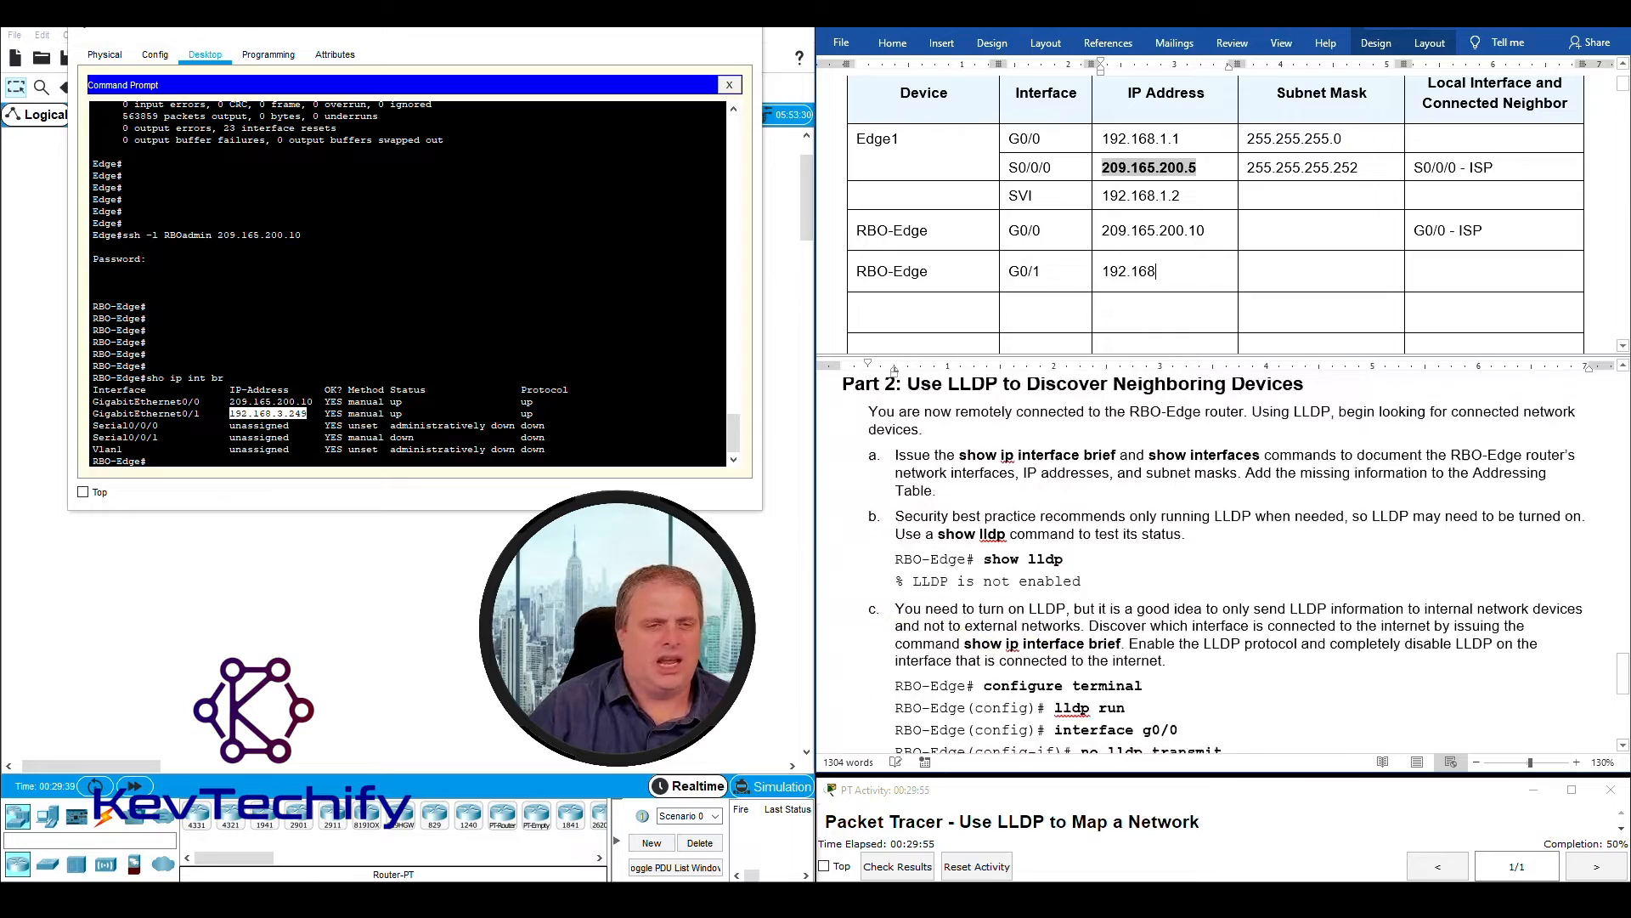
type(".3.249")
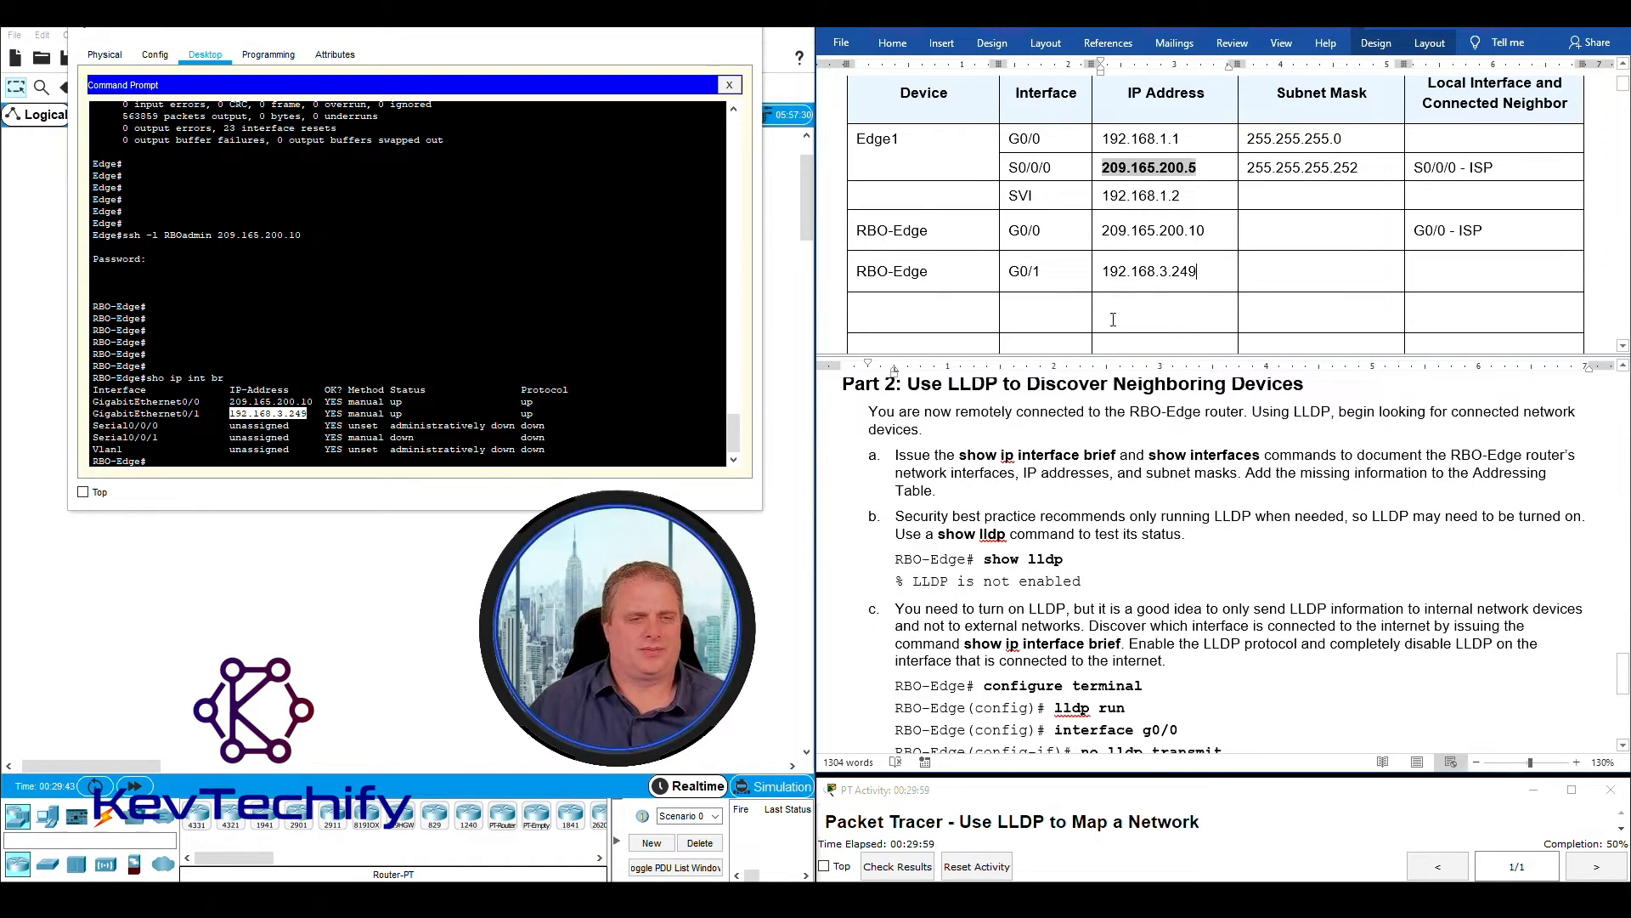
left_click(339, 428)
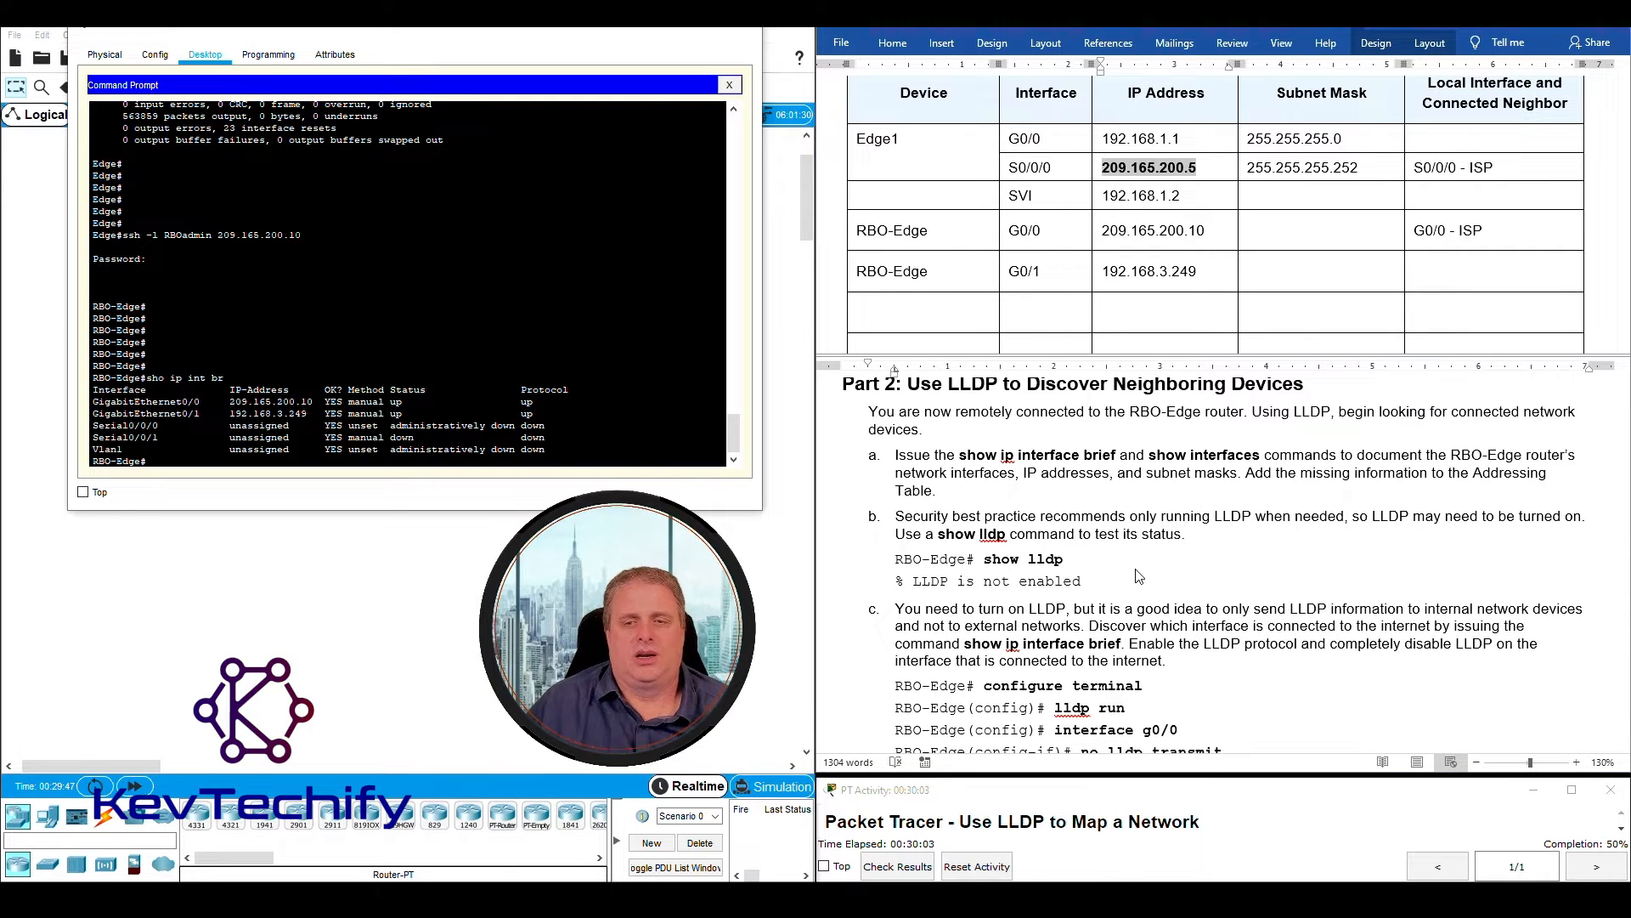
- Recheck the show interfaces requirement in instruction a, run sho int on RBO-Edge and examine the GigabitEthernet0/0 status line
left_click(1458, 662)
scroll(1398, 475, "up", 1)
scroll(1390, 481, "down", 1)
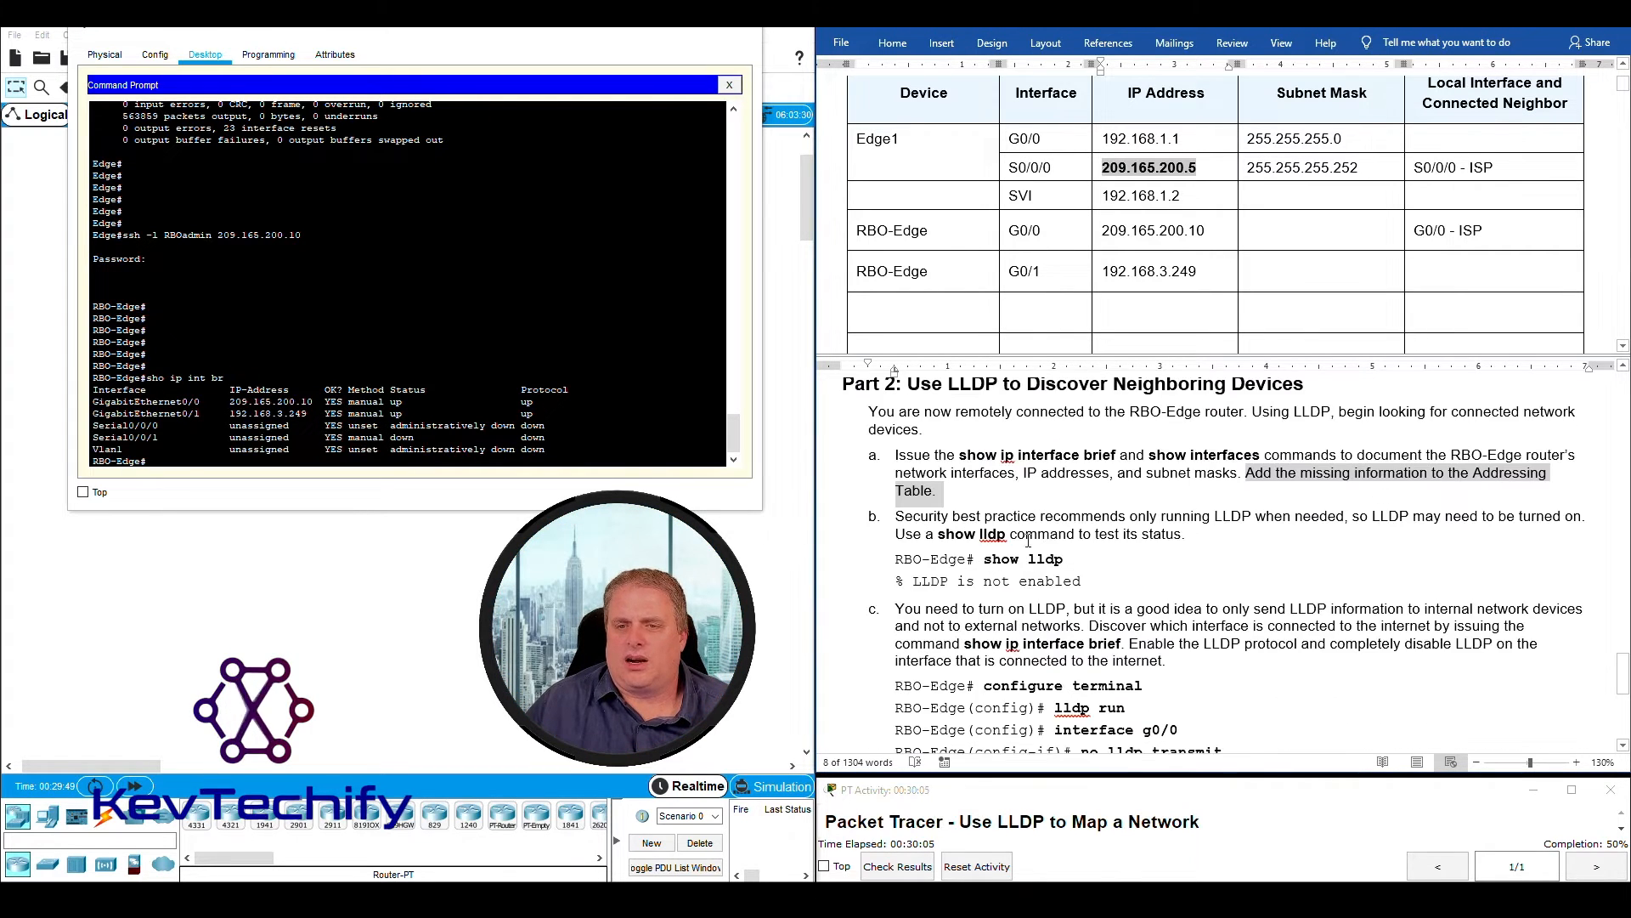
left_click_drag(1148, 456, 1259, 459)
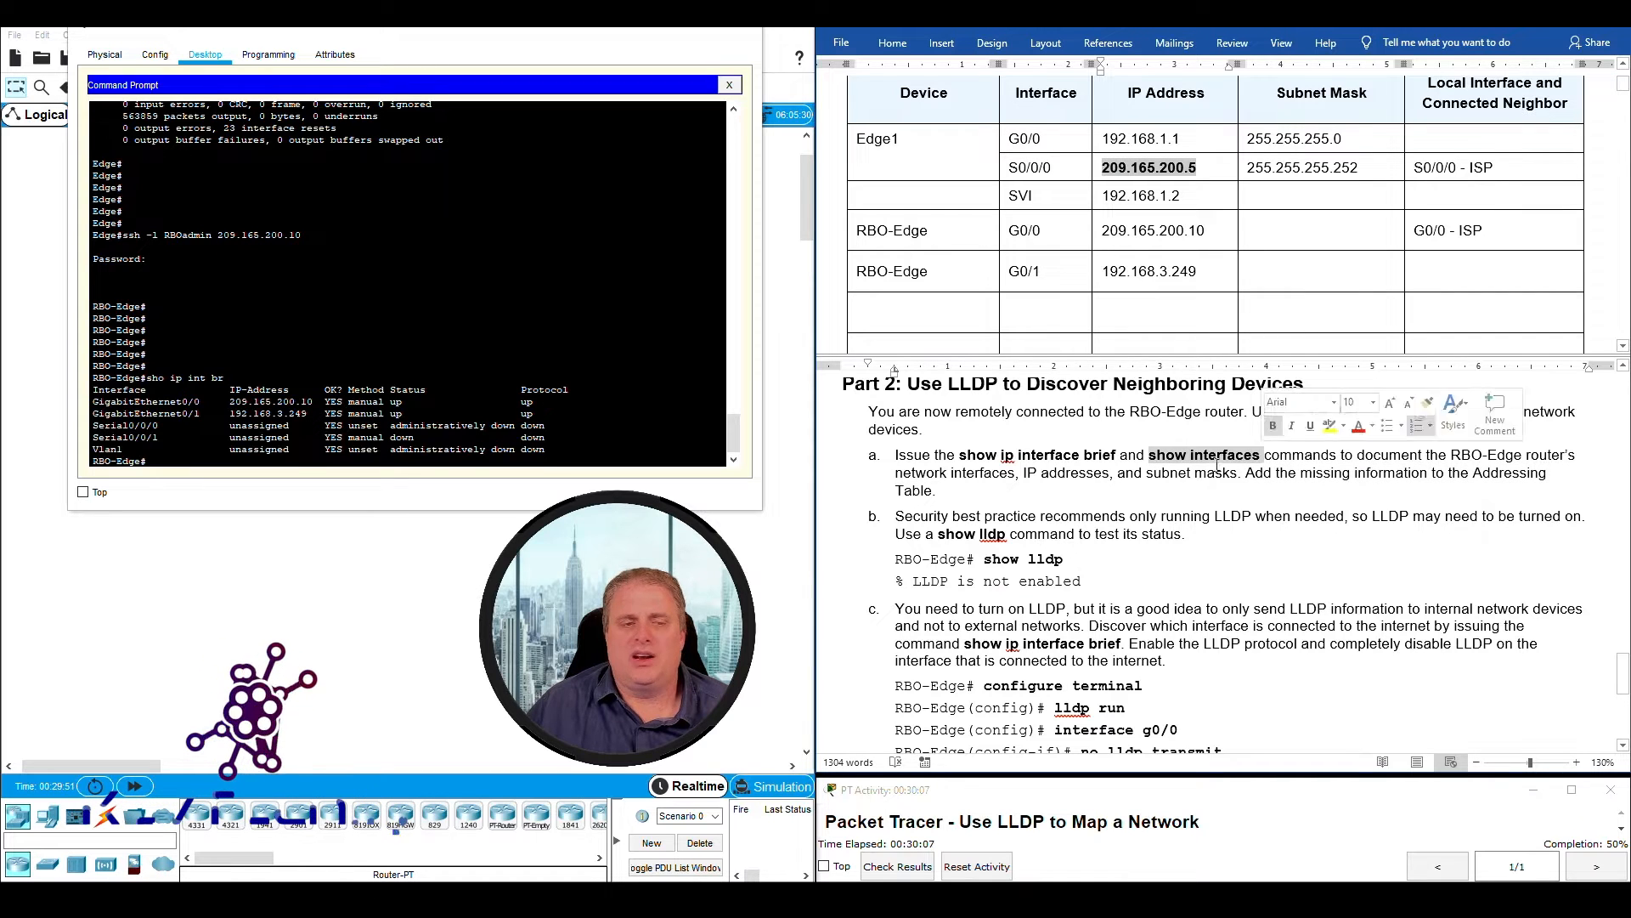
left_click(427, 461)
key("Return")
key("Return")
key("Return")
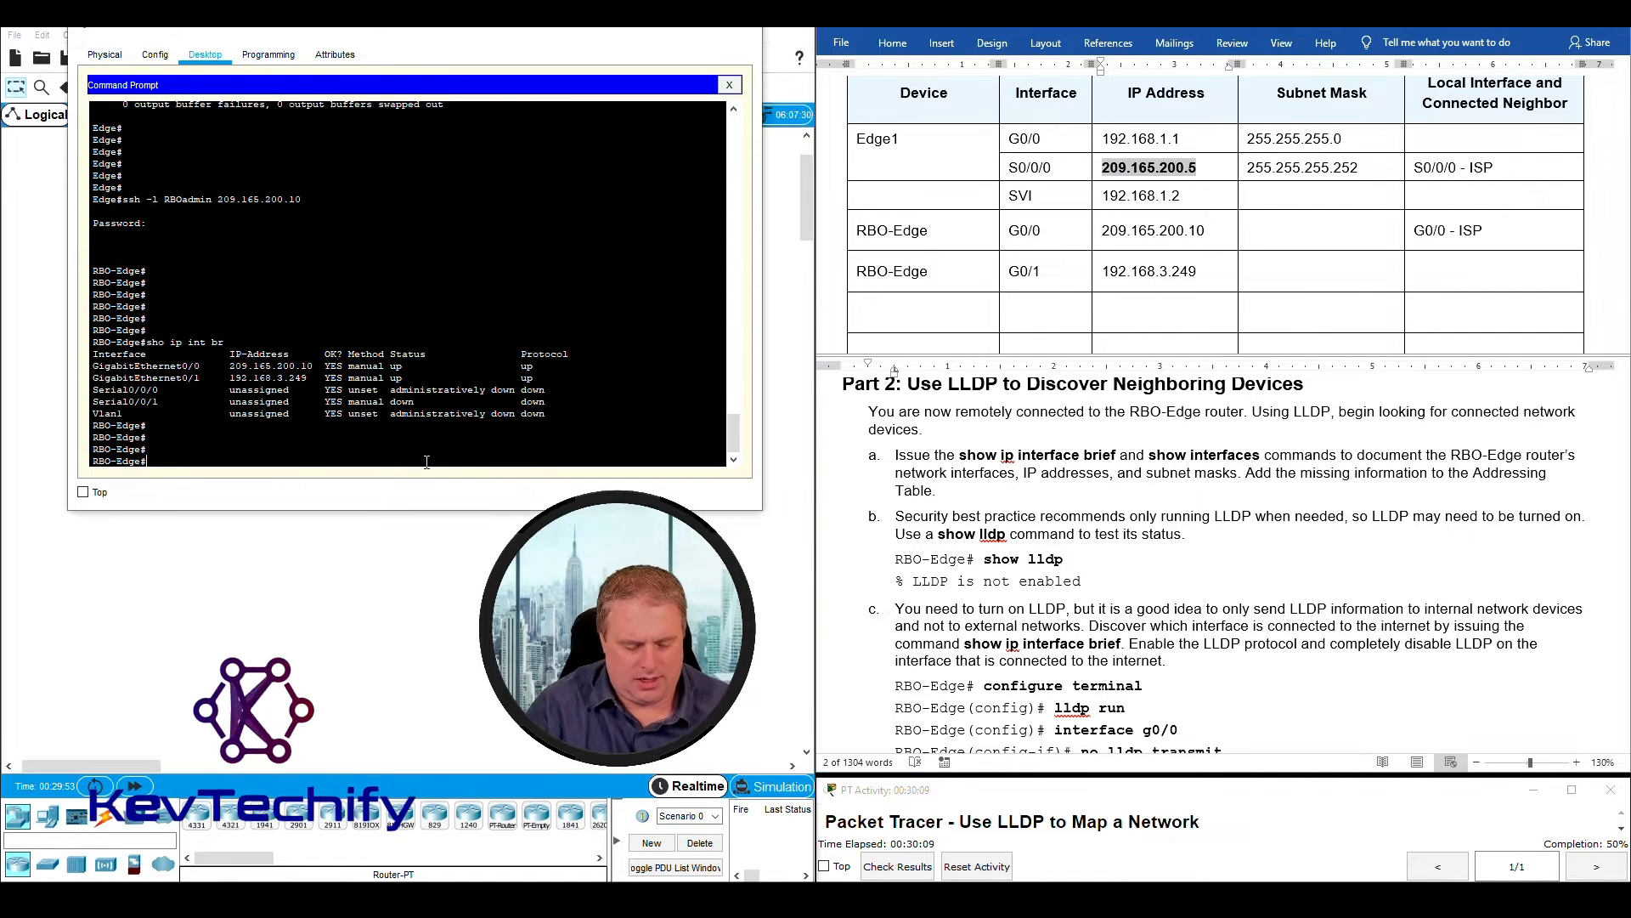
key("Return")
key("Return")
key("Return")
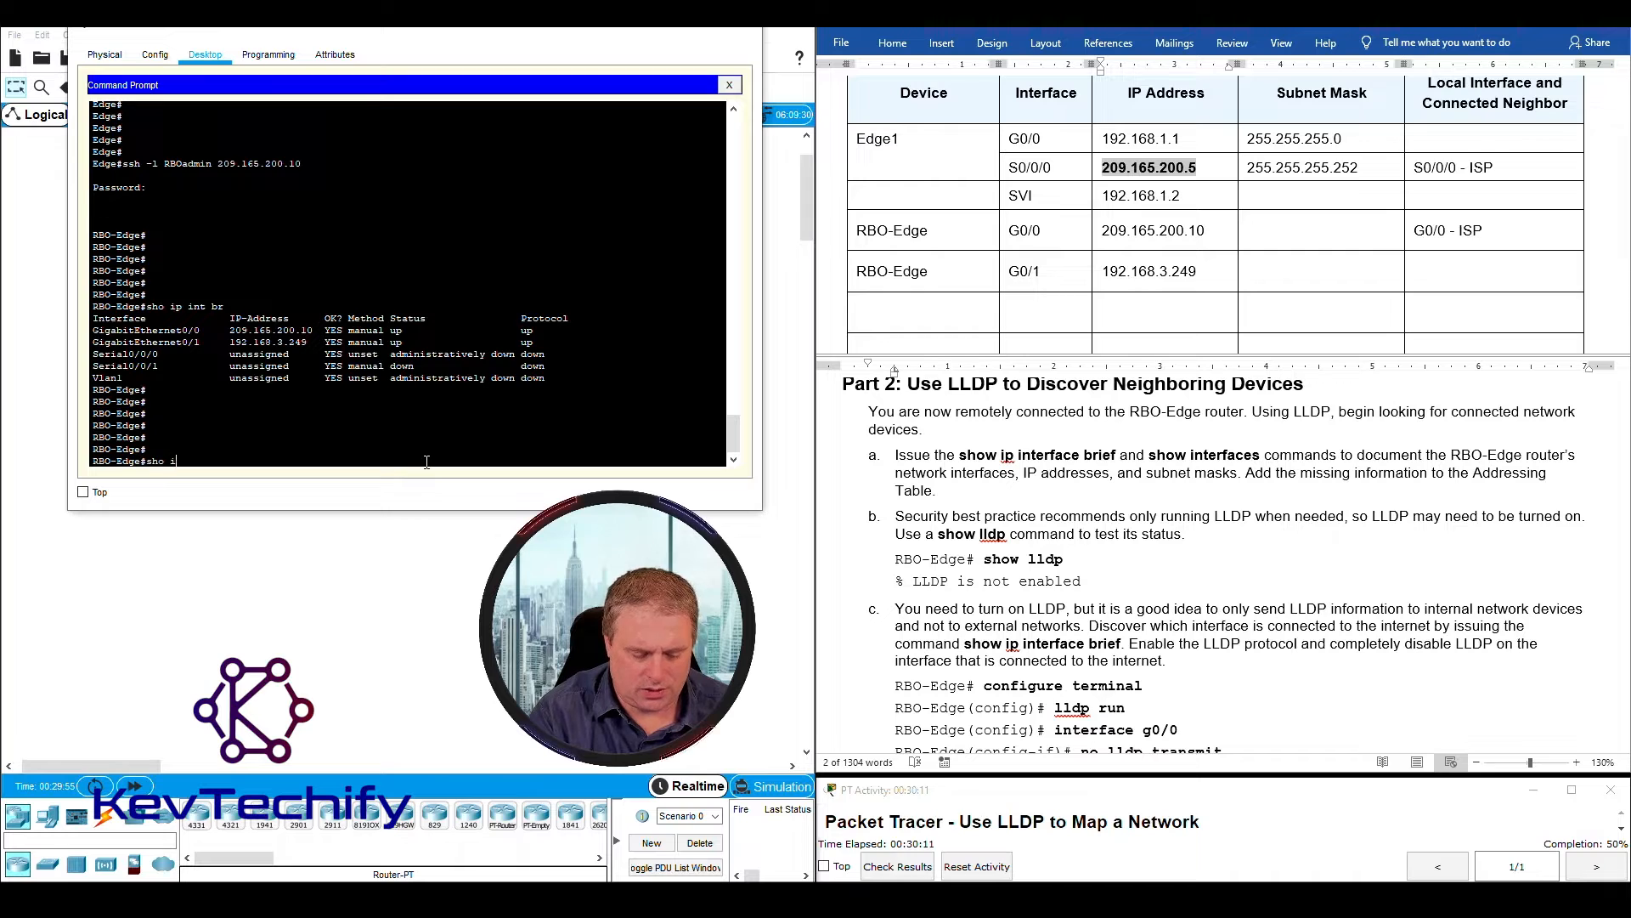
key("Return")
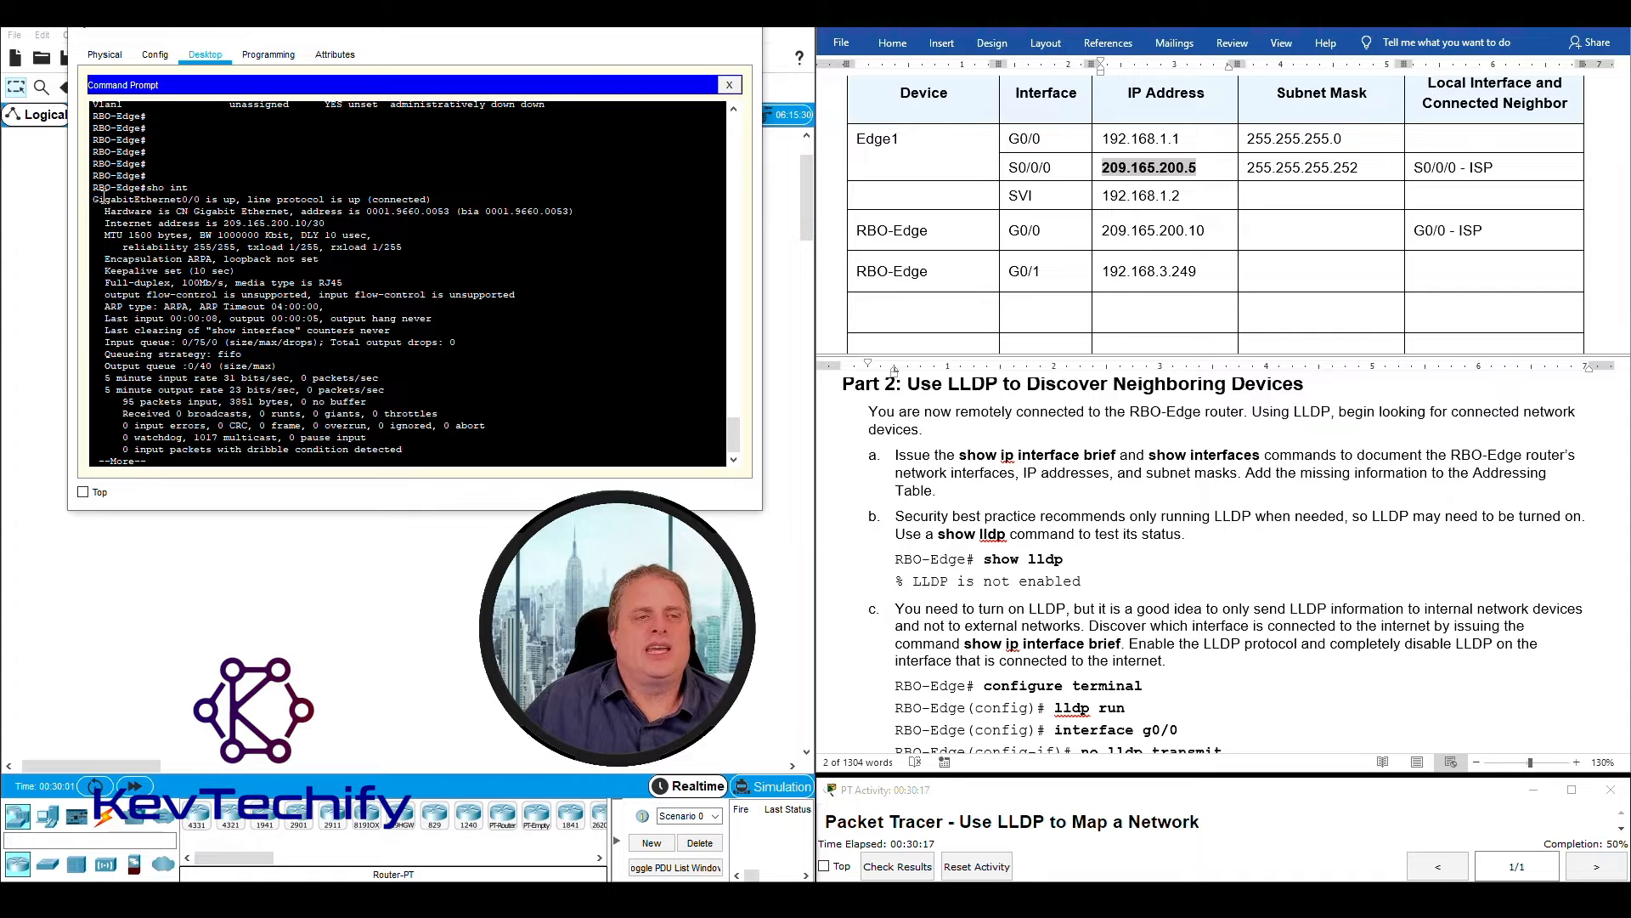
left_click_drag(96, 198, 309, 195)
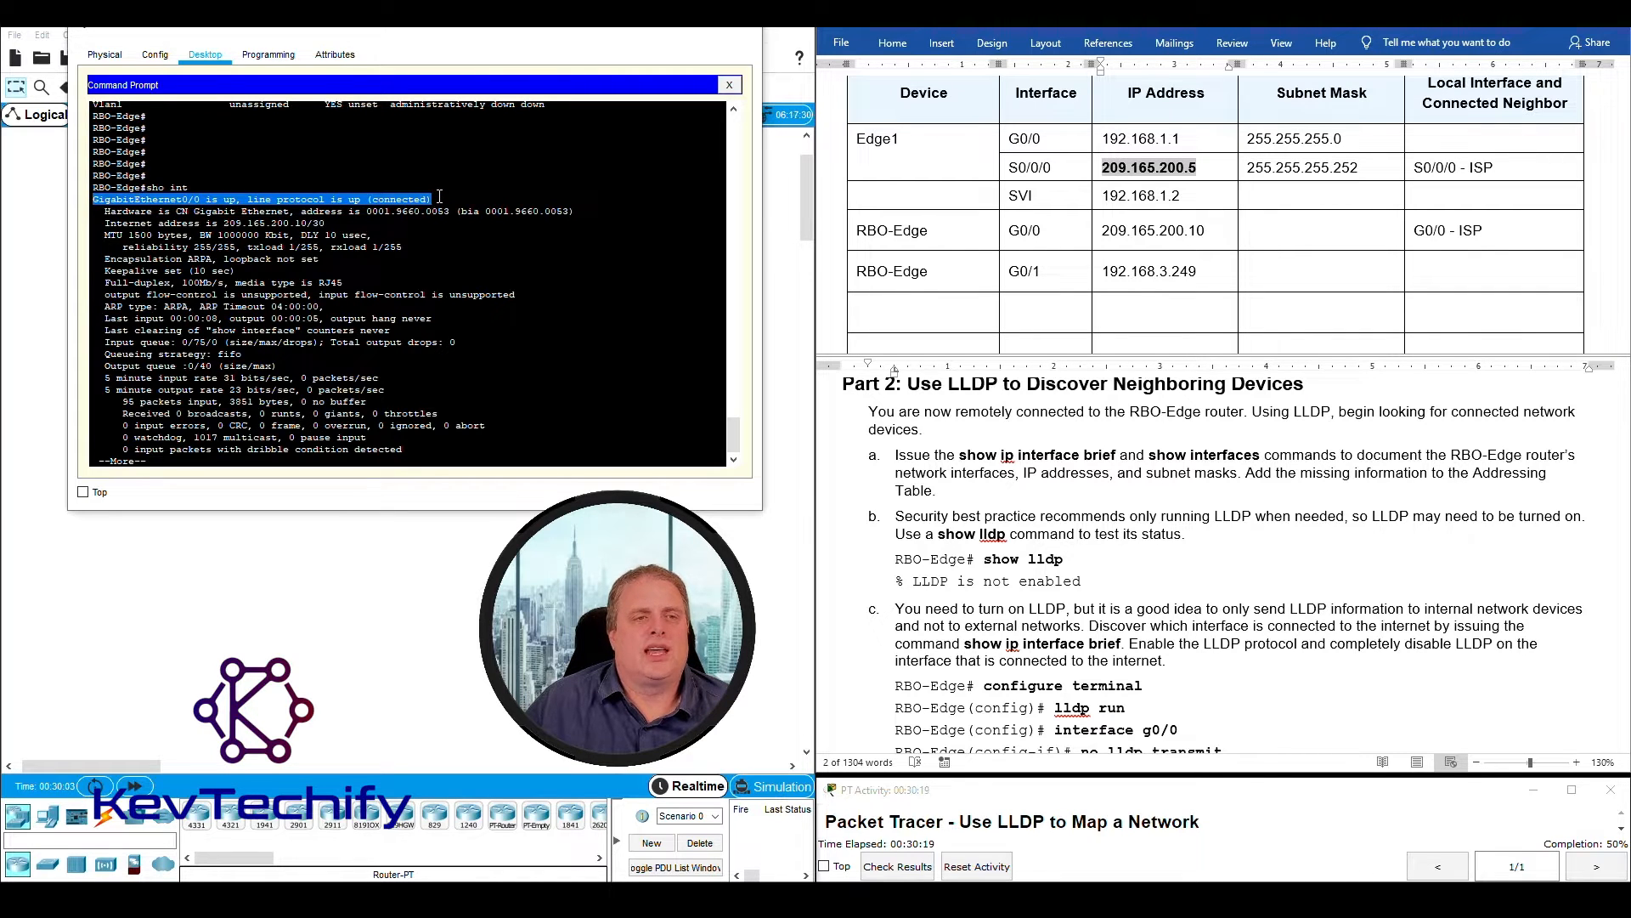
- Examine GigabitEthernet0/0's hardware and Internet address lines in the sho int output, comparing the address and prefix length with the Addressing Table
left_click_drag(104, 211, 582, 212)
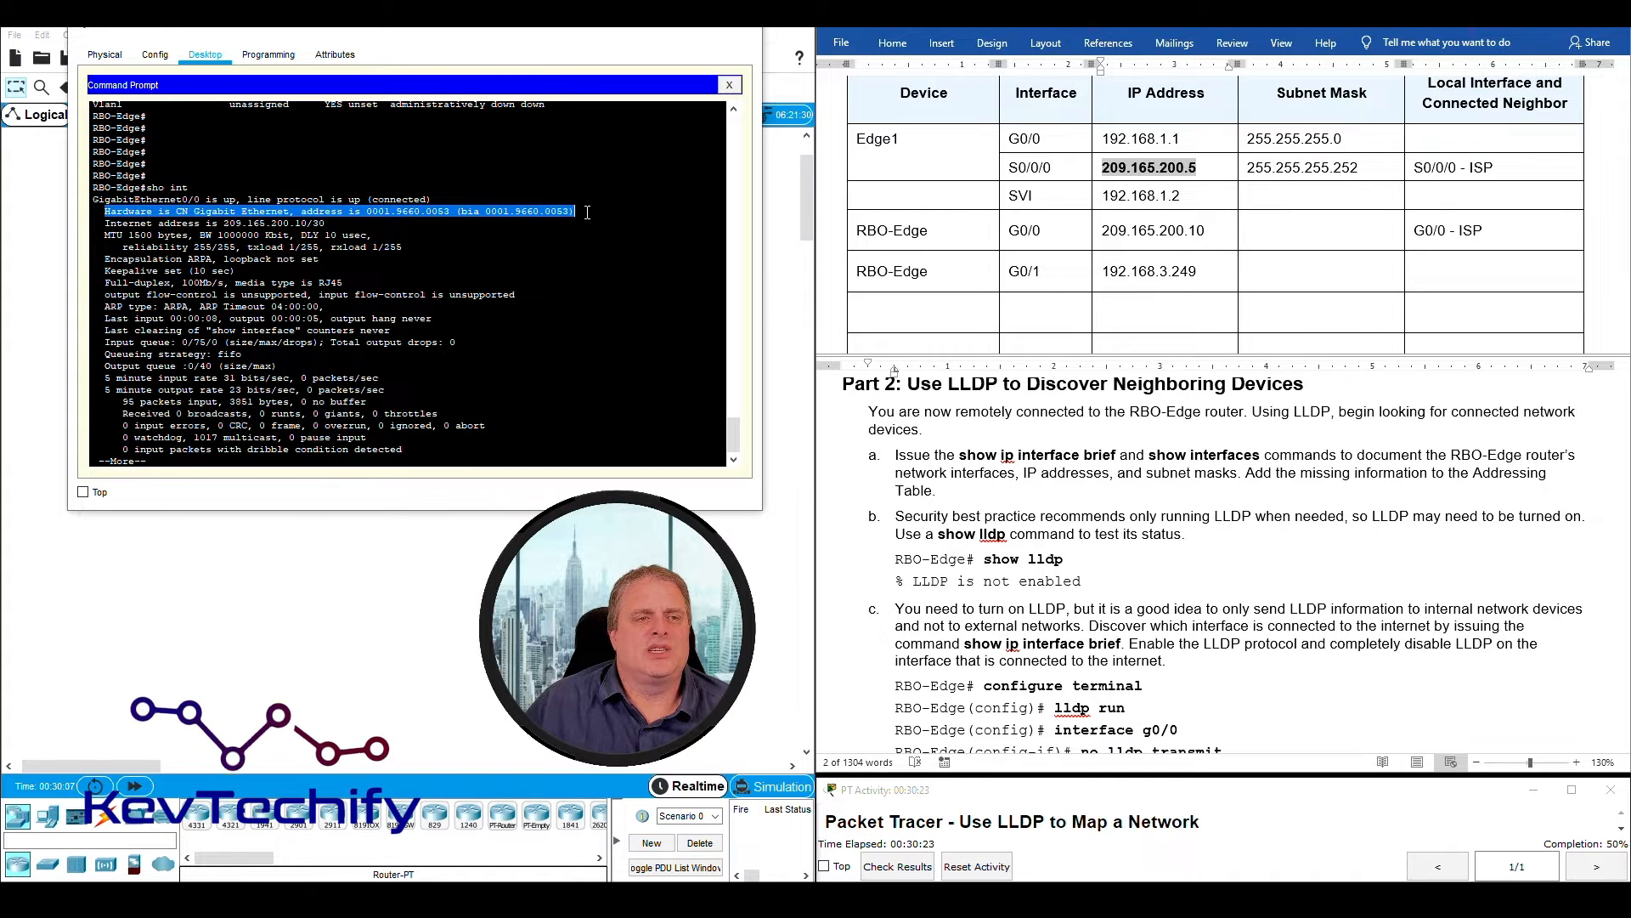
left_click_drag(105, 223, 293, 224)
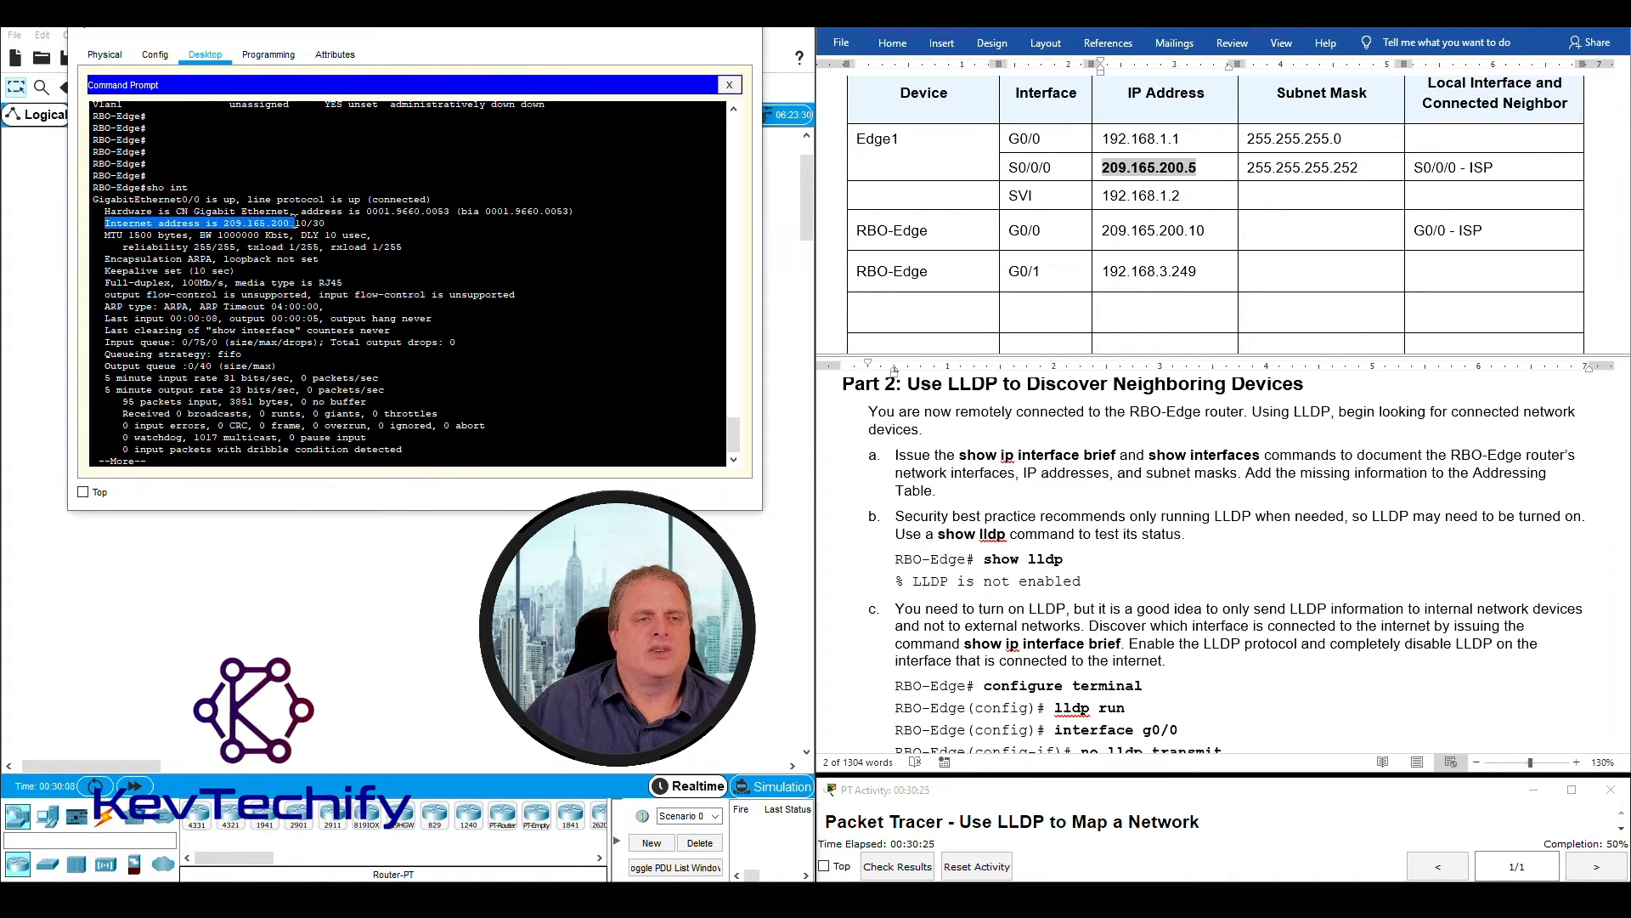
left_click(1197, 199)
mouse_move(1103, 230)
left_mouse_down()
mouse_move(1210, 231)
mouse_move(1102, 230)
left_mouse_up()
left_click(339, 208)
left_click(113, 224)
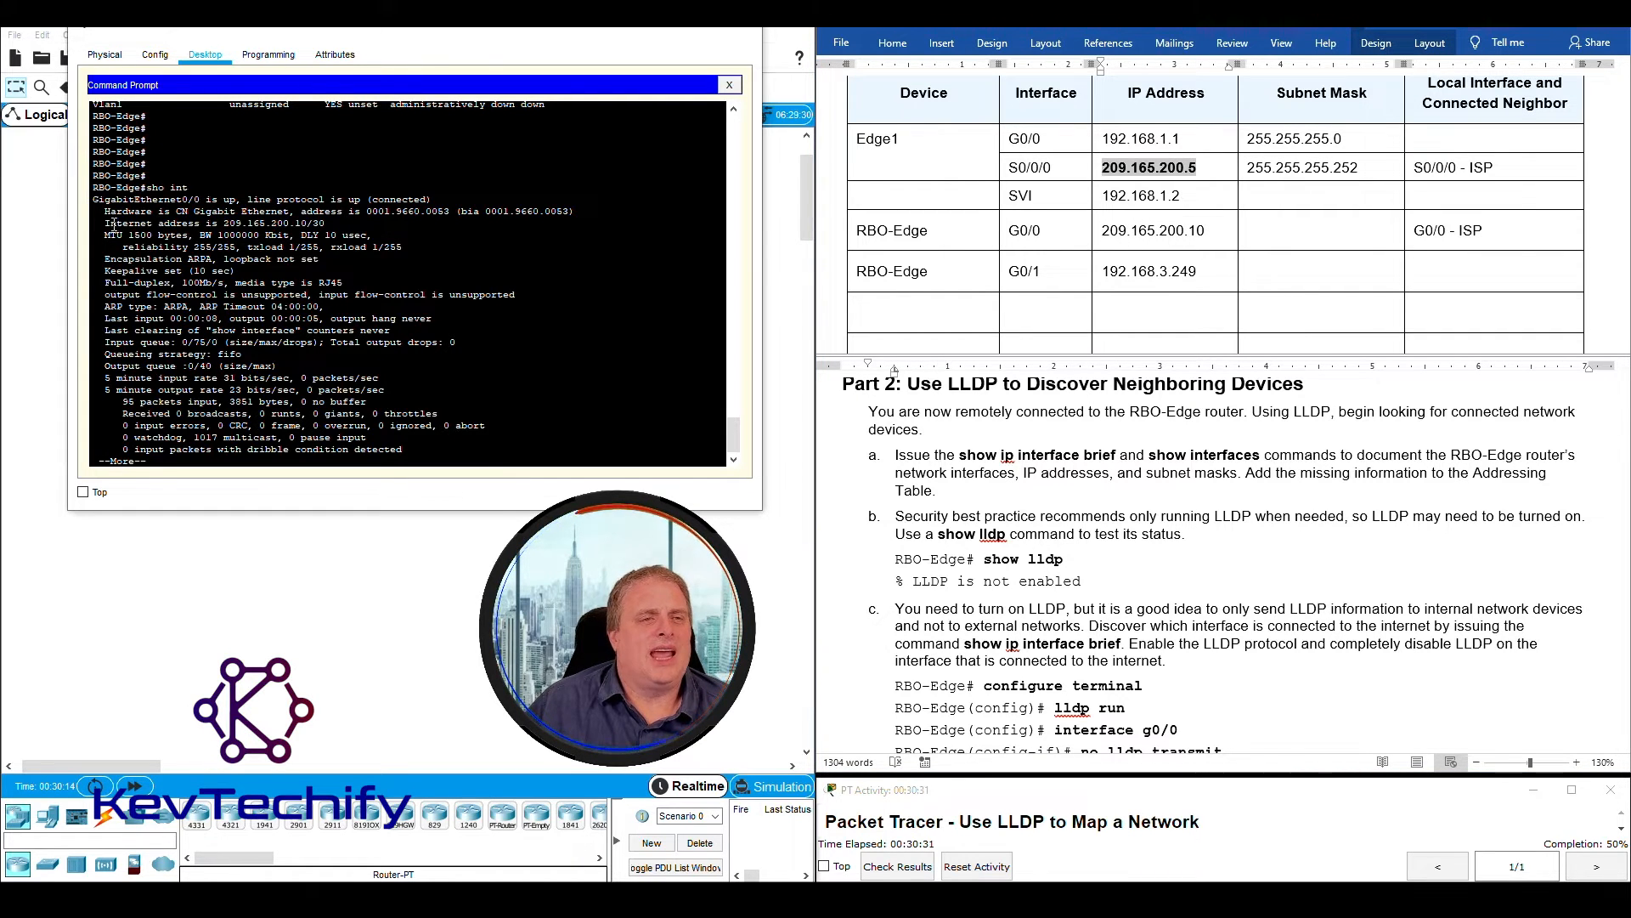
left_click_drag(109, 222, 311, 222)
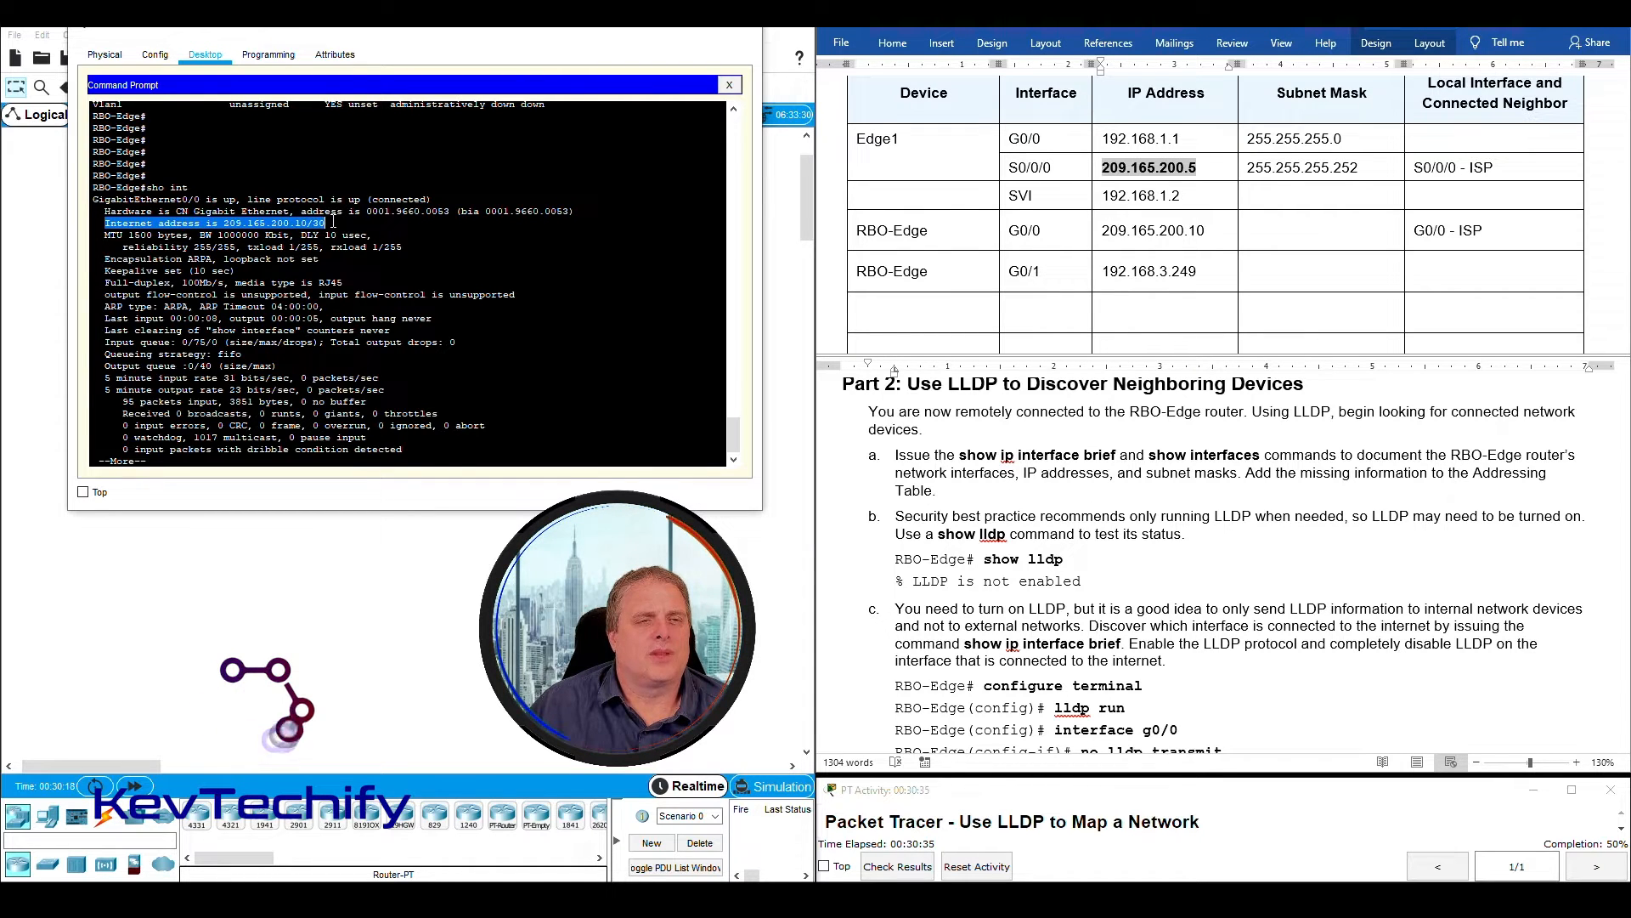
left_click_drag(325, 222, 325, 223)
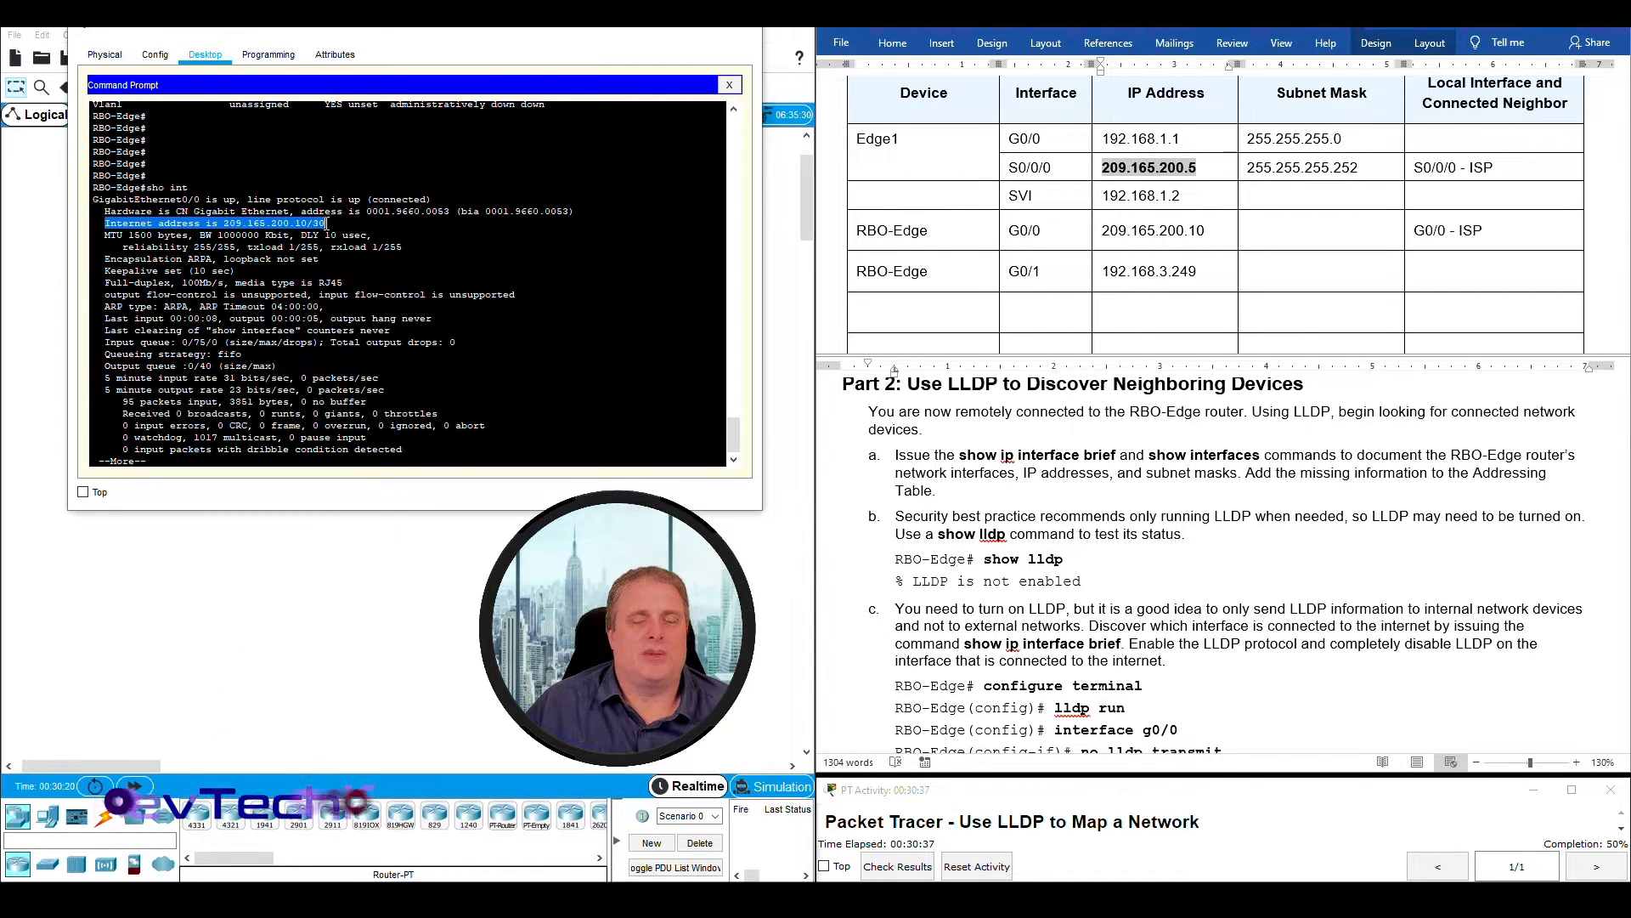
- Enter 255.255.255.252 as the subnet mask for RBO-Edge's G0/0 interface in the Addressing Table
left_click(1299, 232)
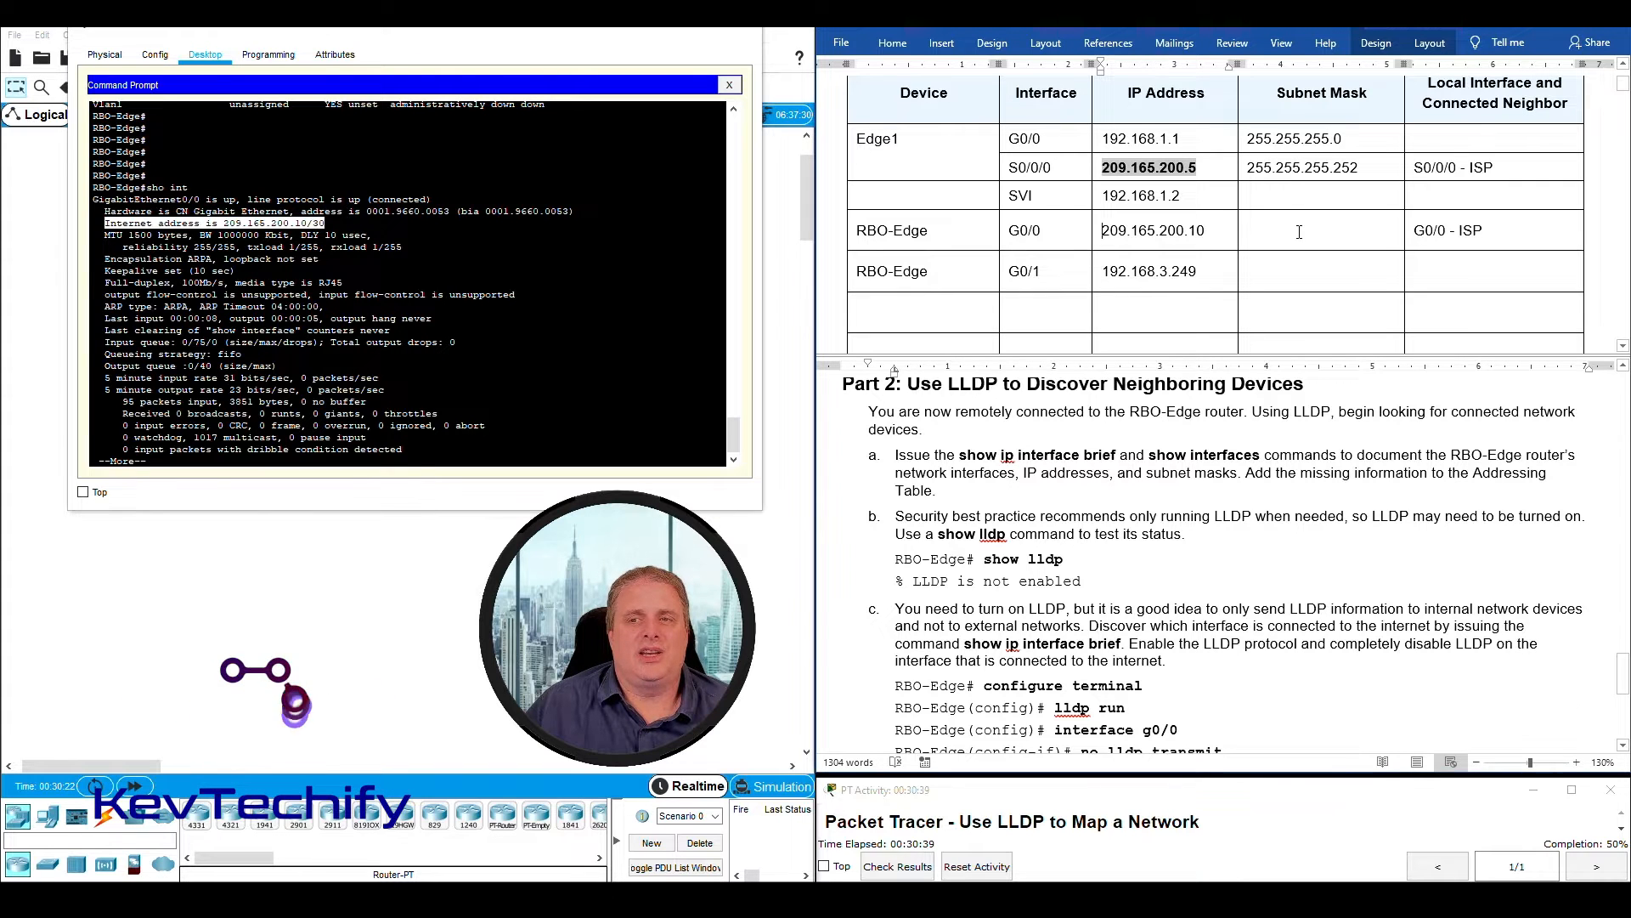
type("255.255.2")
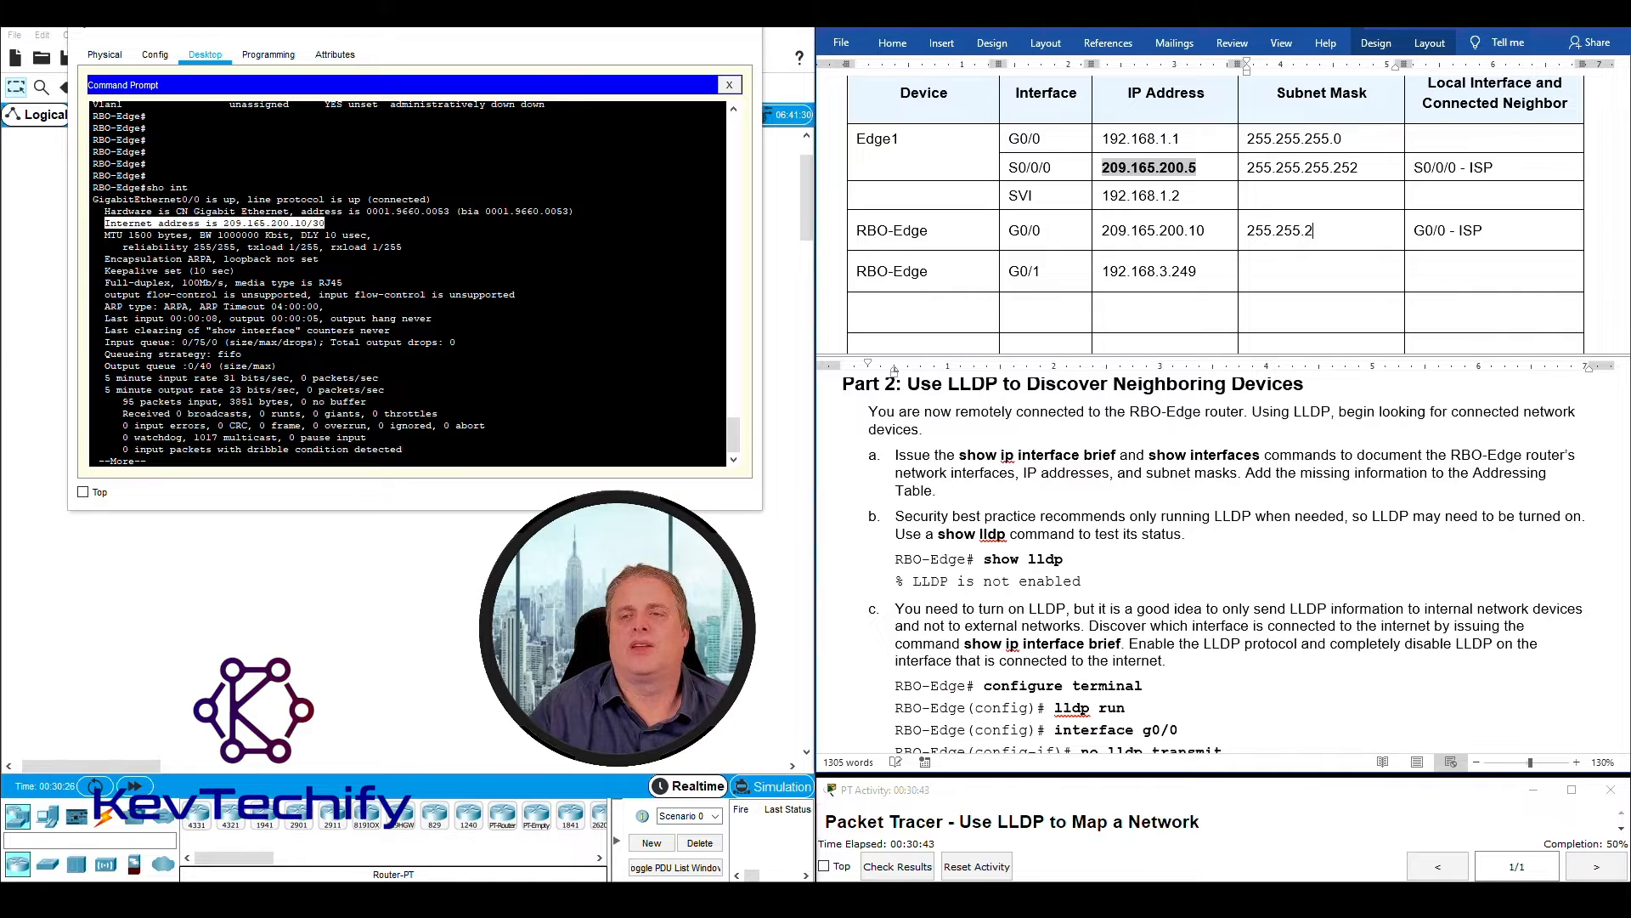
type("55.252")
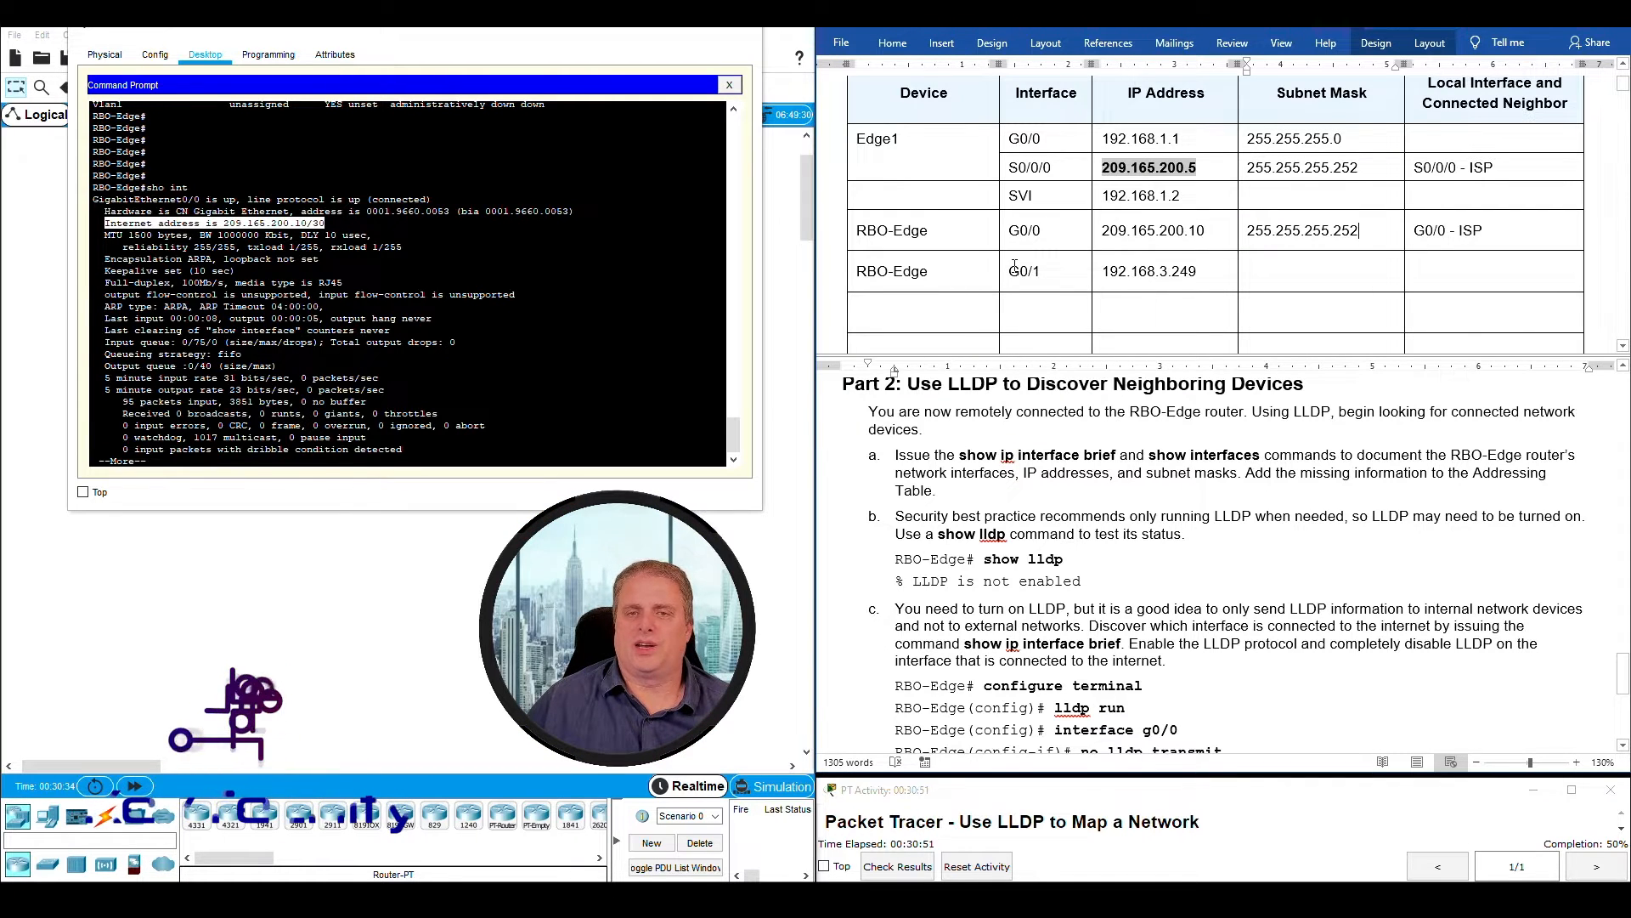
- Advance the paused sho int output on RBO-Edge to the GigabitEthernet0/1 section
left_click(333, 259)
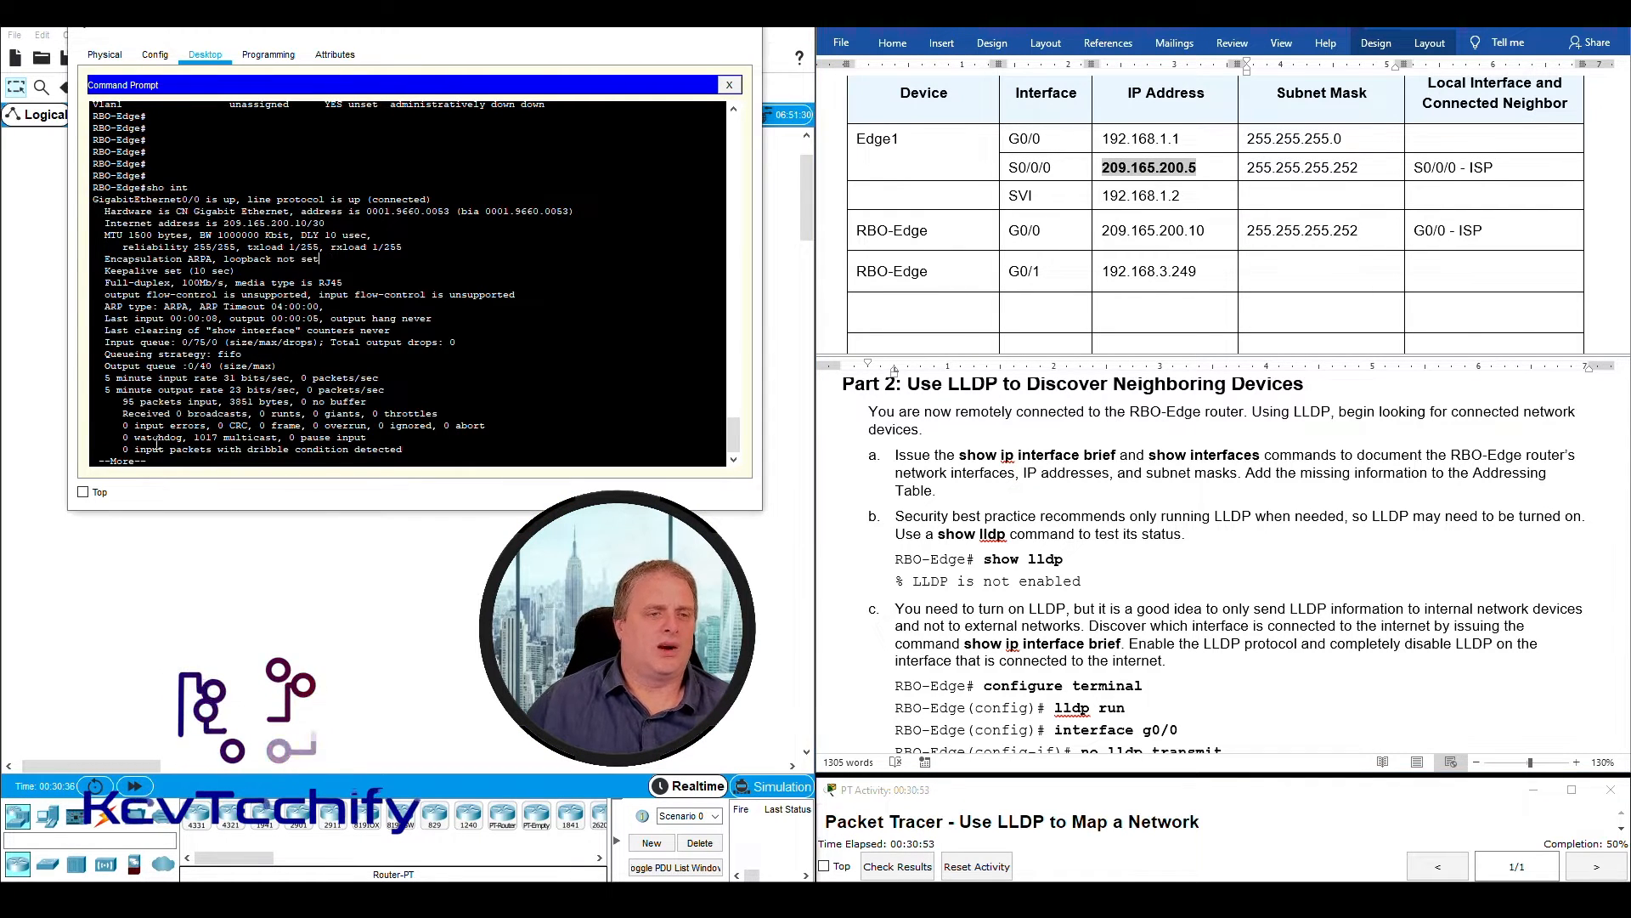
left_click_drag(155, 463, 94, 463)
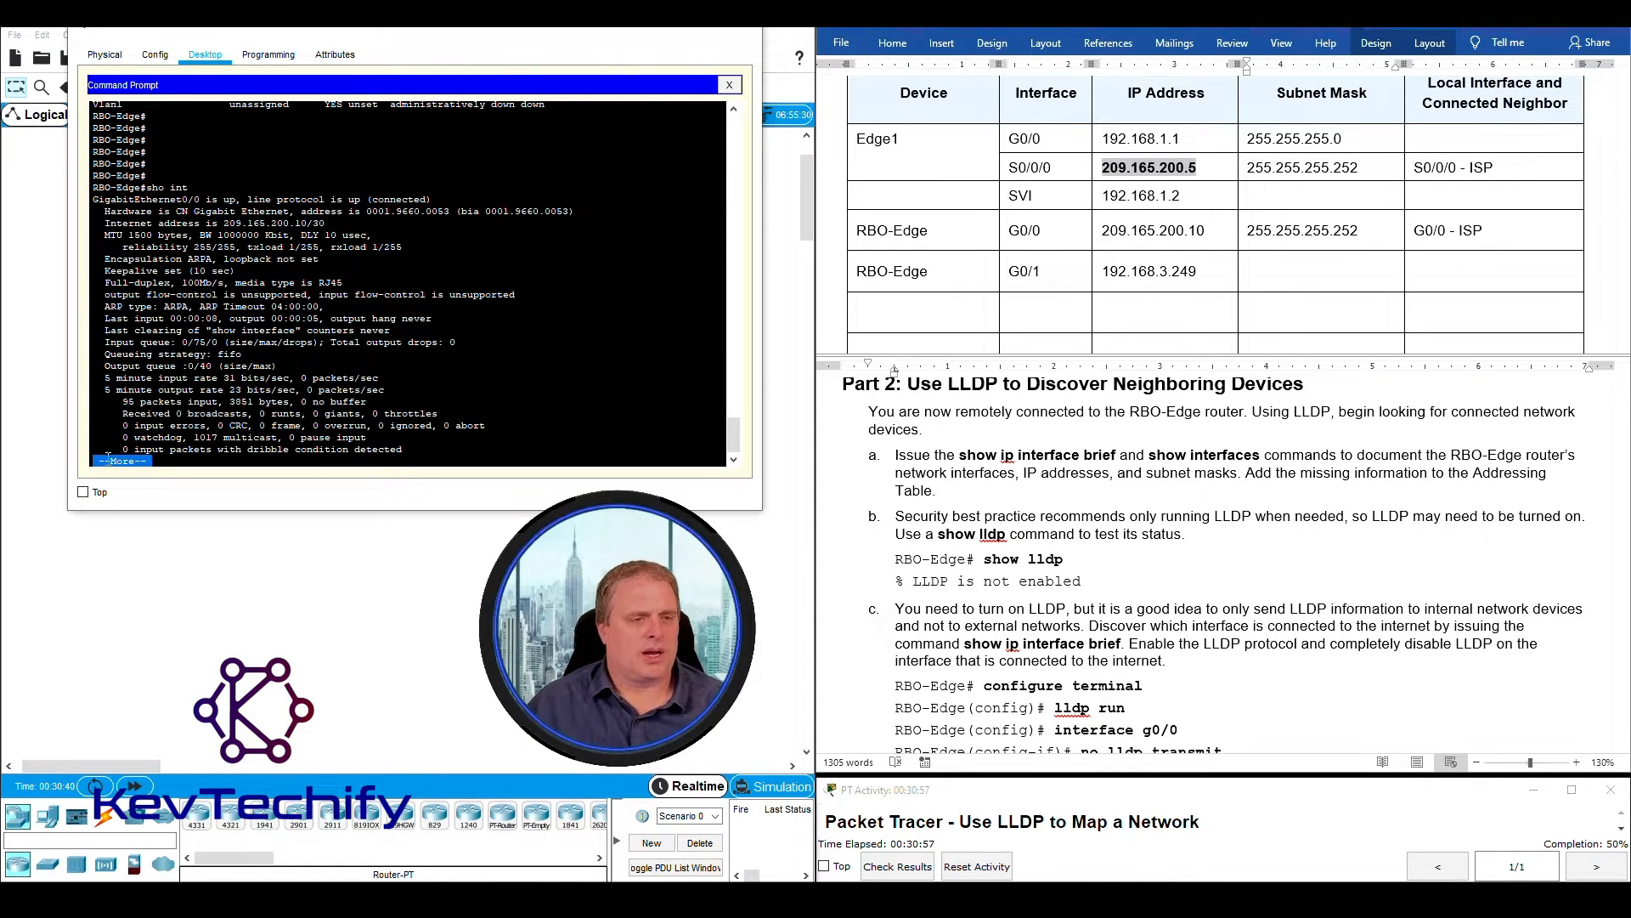
left_click(159, 460)
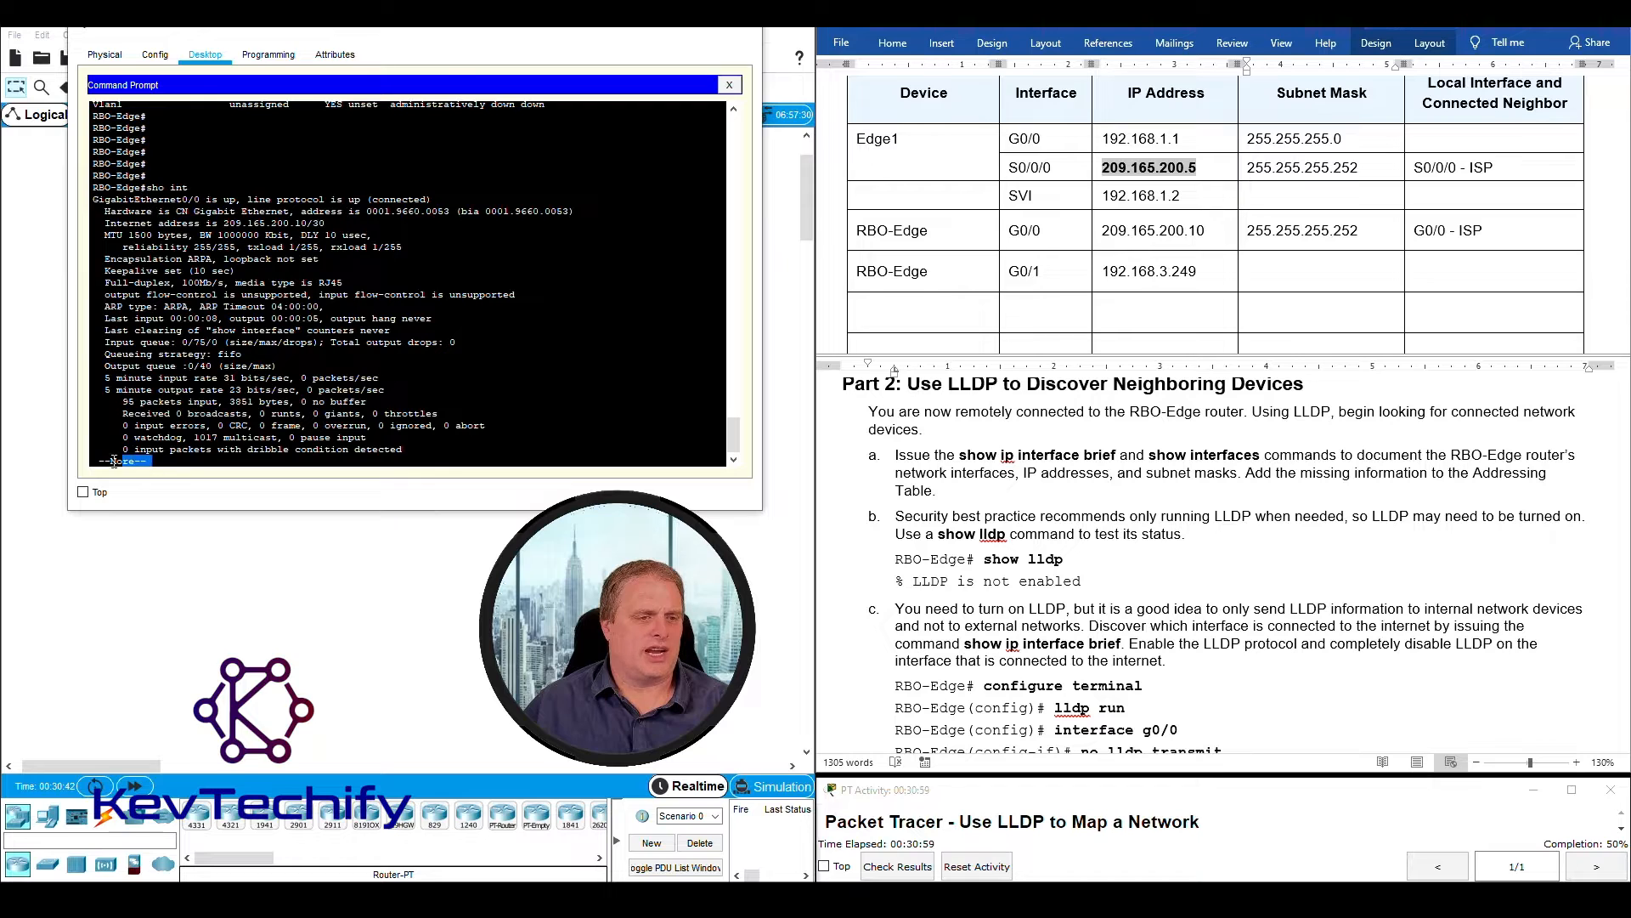
left_click_drag(162, 468, 99, 461)
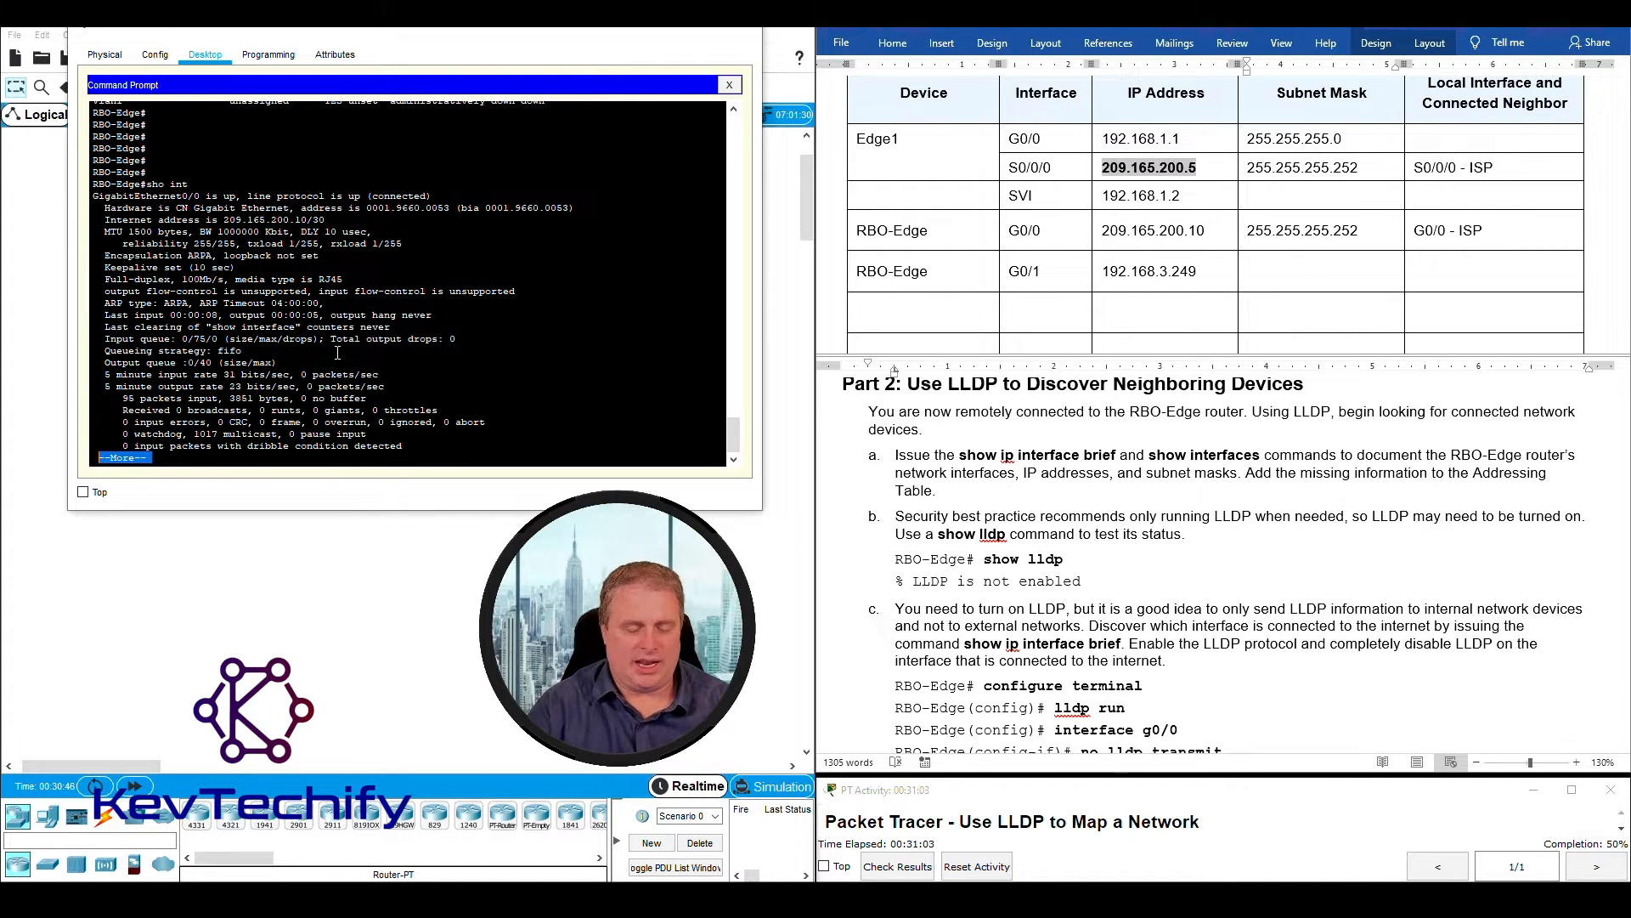
key("Return")
key("Return")
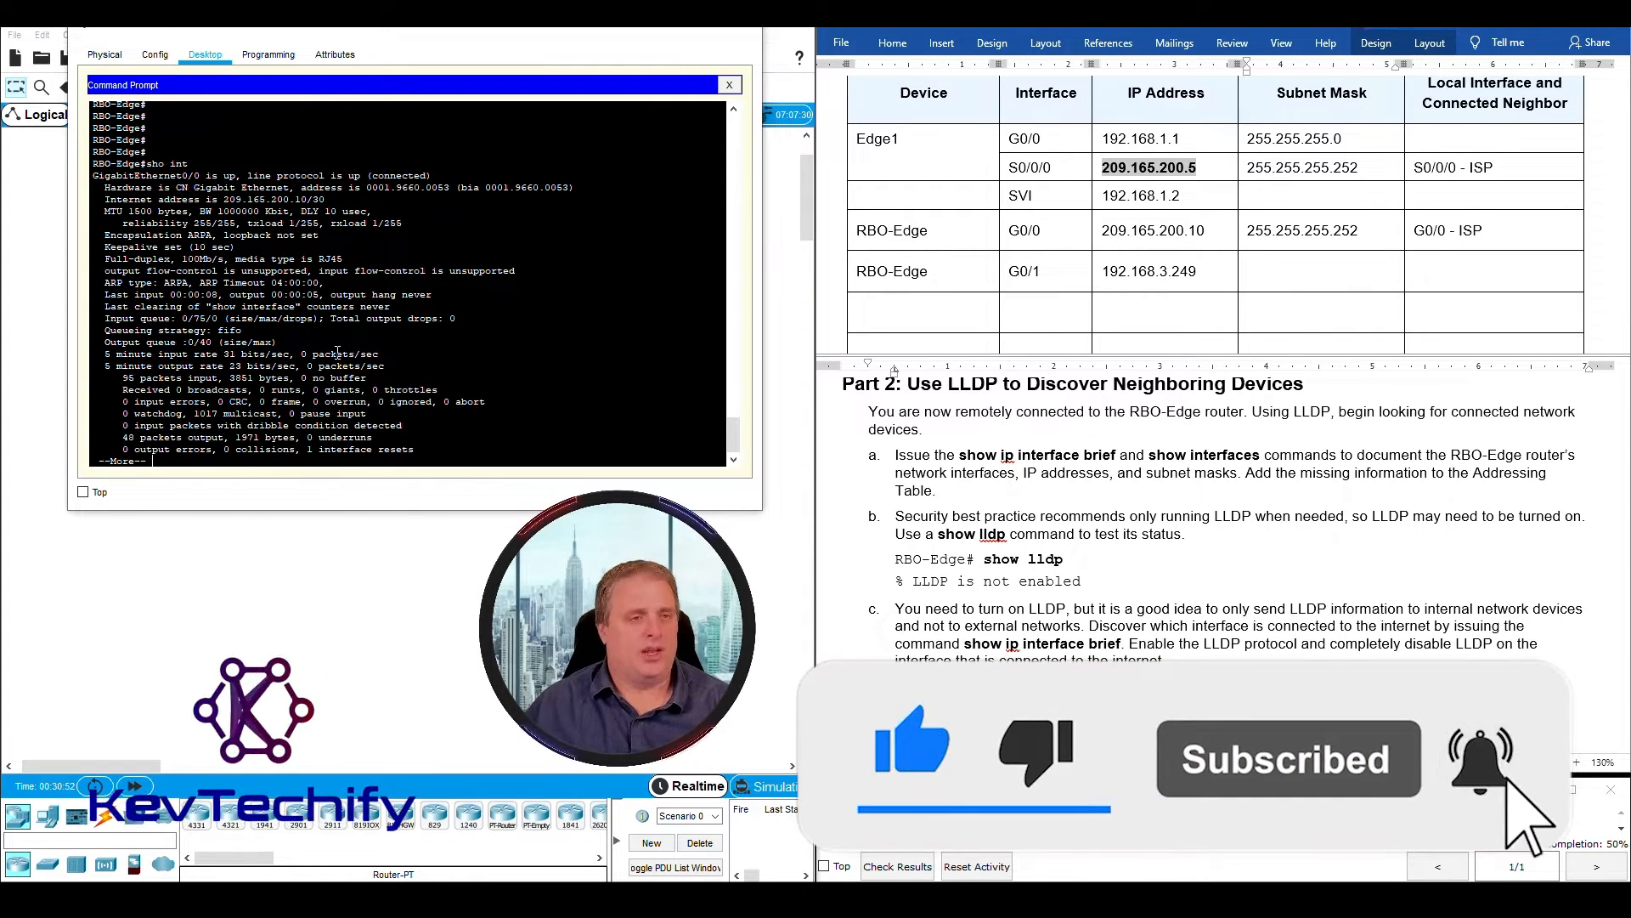
key("space")
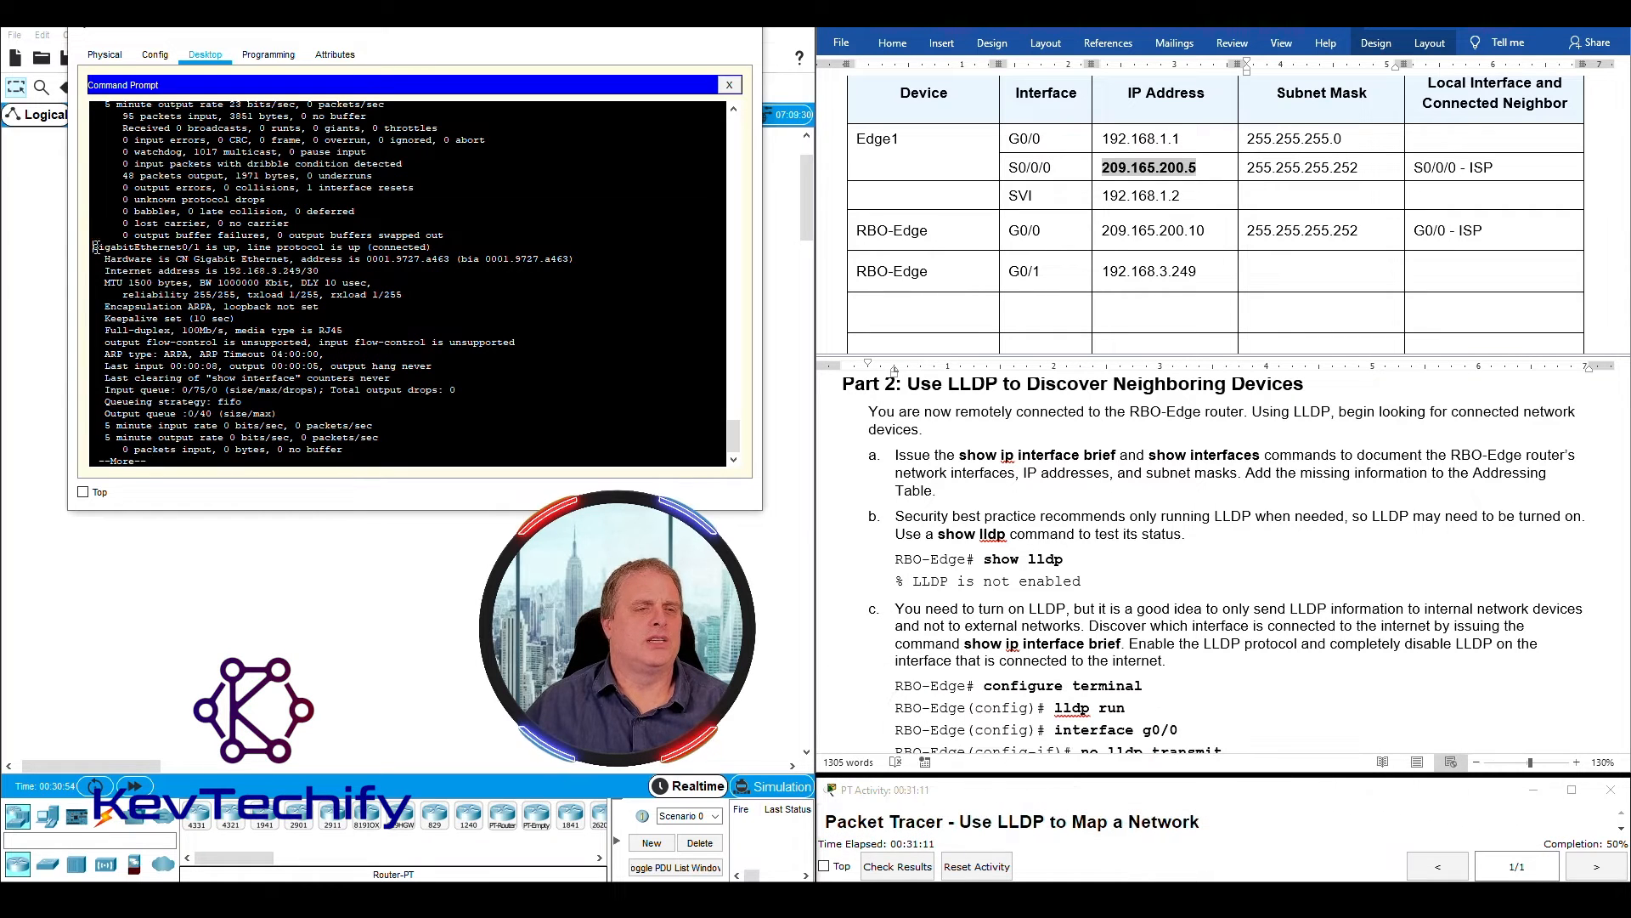
- Check GigabitEthernet0/1's Internet address and prefix length, and enter 255.255.255.252 as RBO-Edge's G0/1 subnet mask in the Addressing Table
left_click_drag(93, 247, 228, 248)
left_click_drag(368, 250, 253, 271)
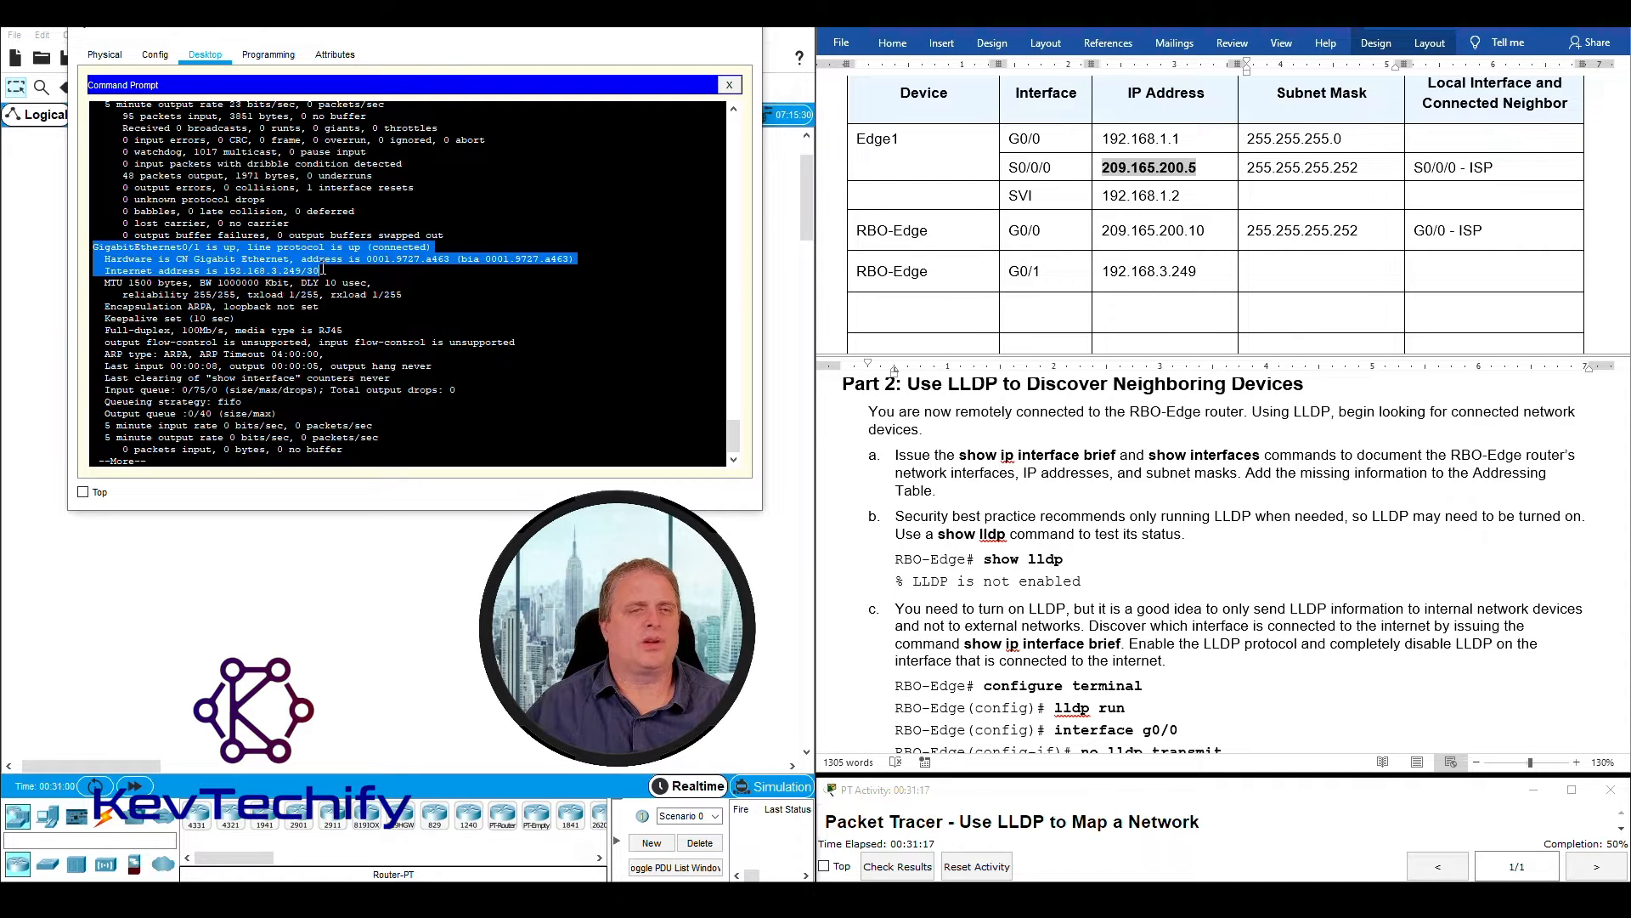
left_click_drag(300, 271, 320, 271)
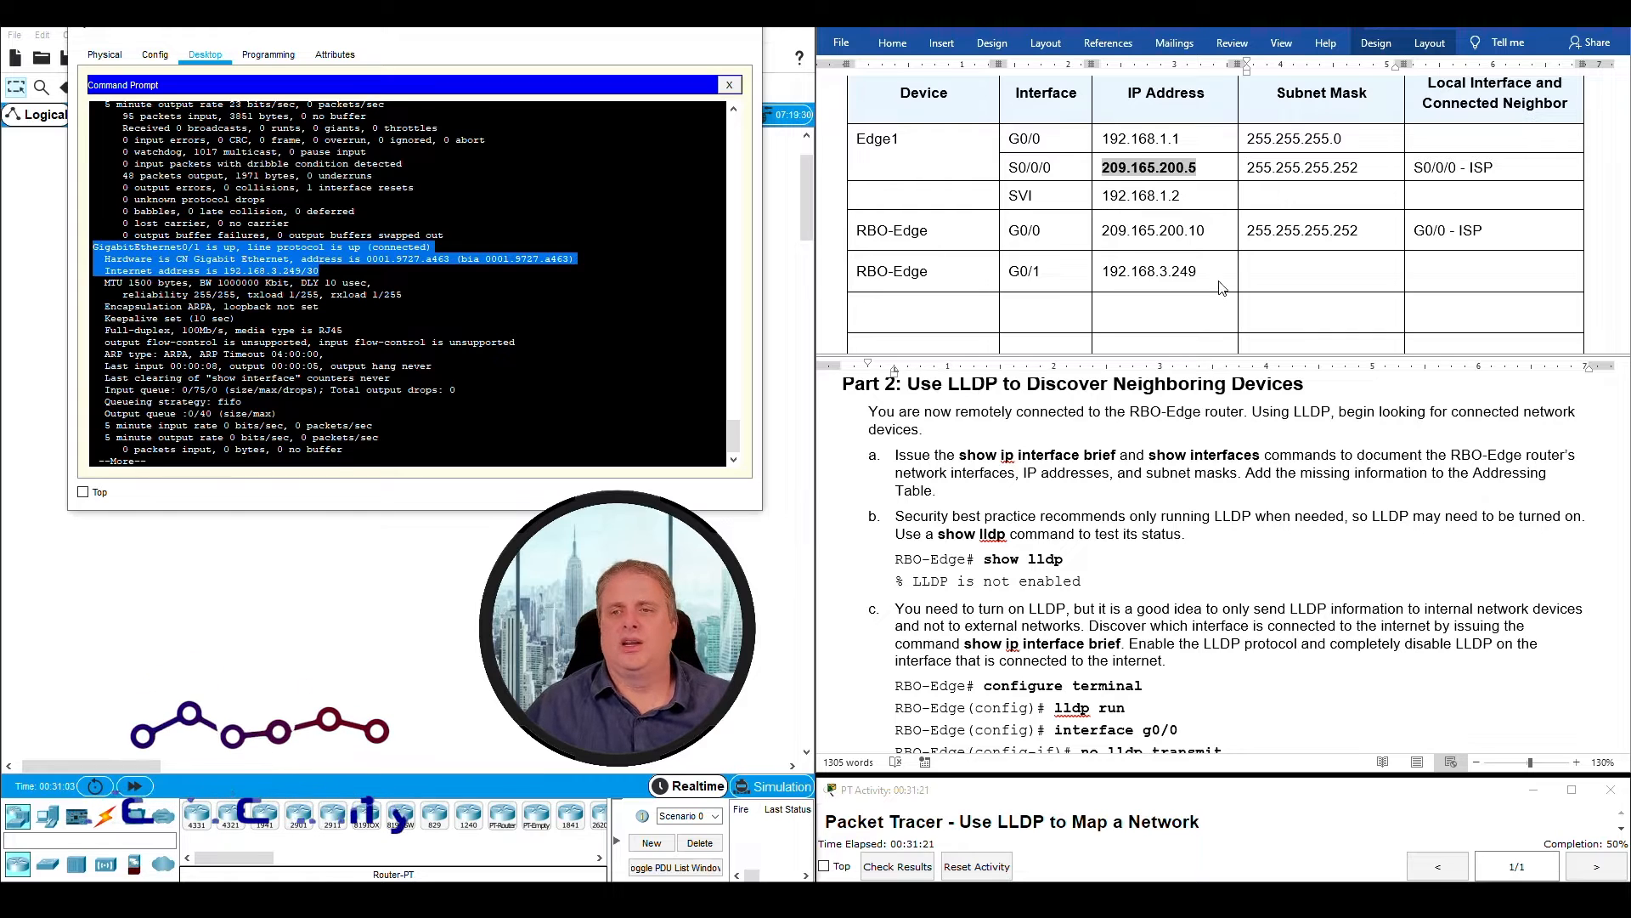
left_click(1300, 265)
type("255.255.255.252")
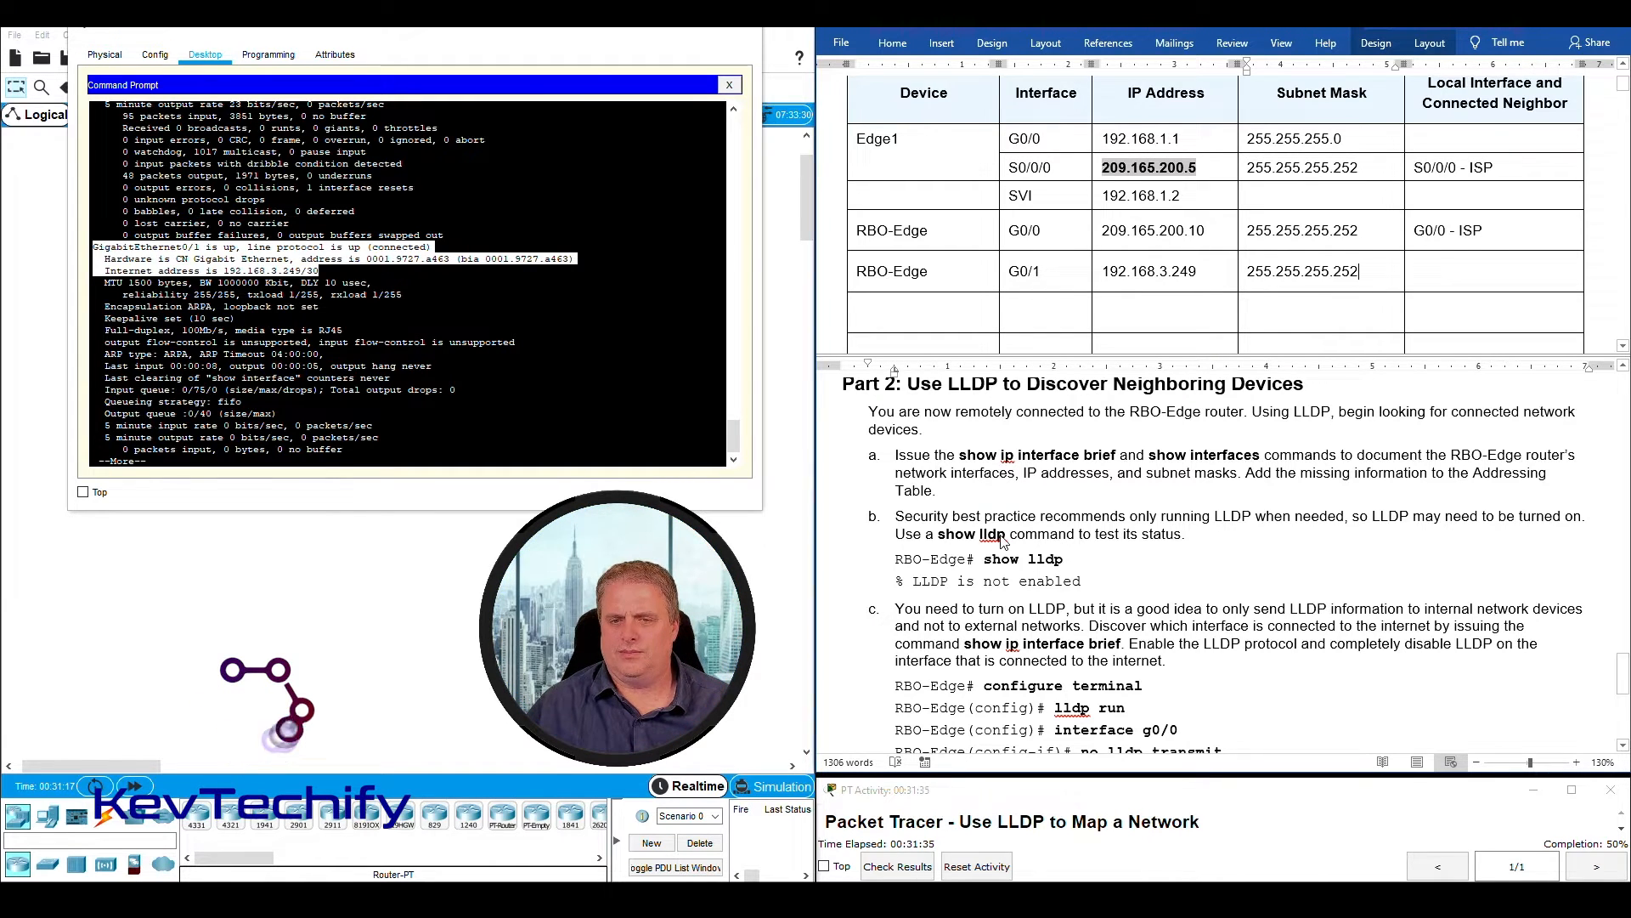
left_click(1030, 569)
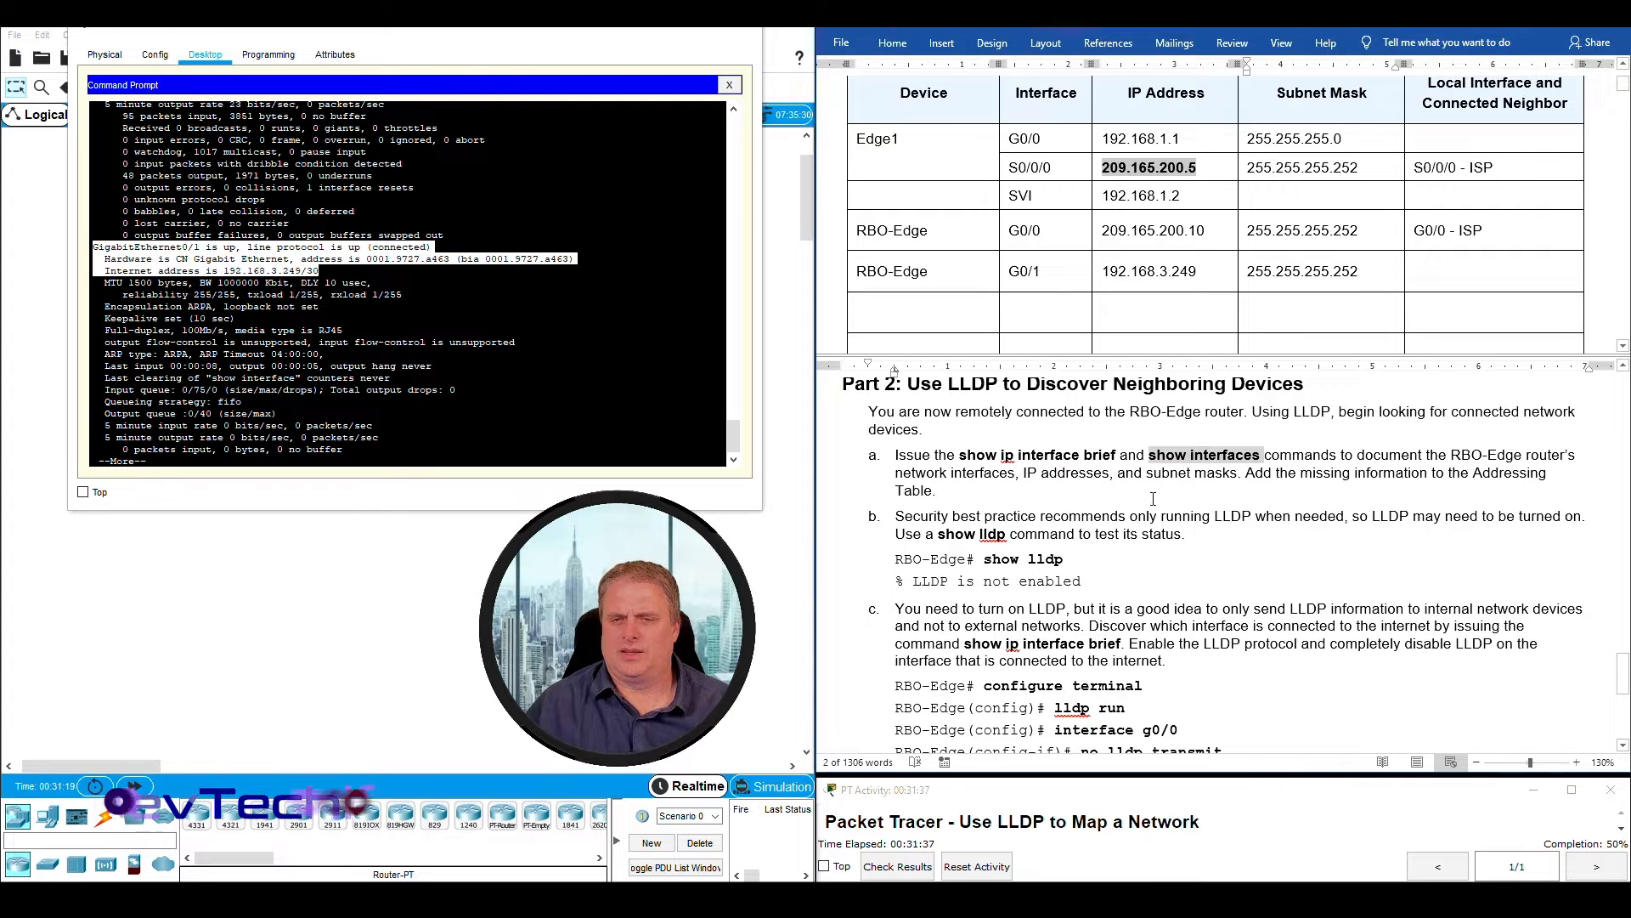
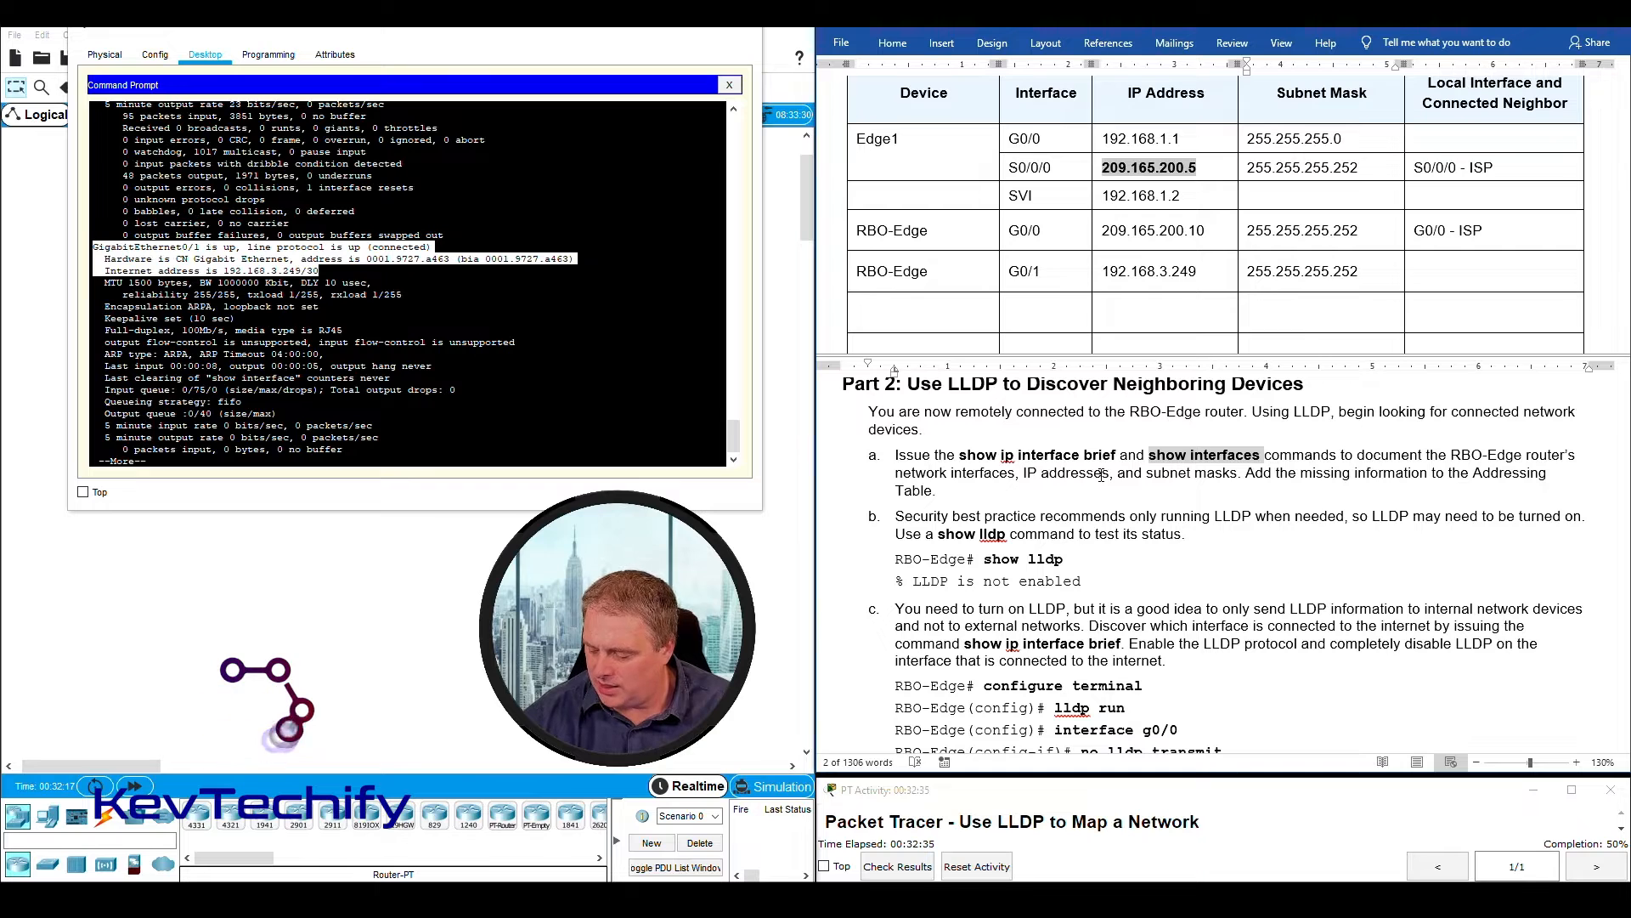
- Review the interface, IP address and subnet mask entries of RBO-Edge's G0/0 and G0/1 rows in the Addressing Table
left_click(1360, 271)
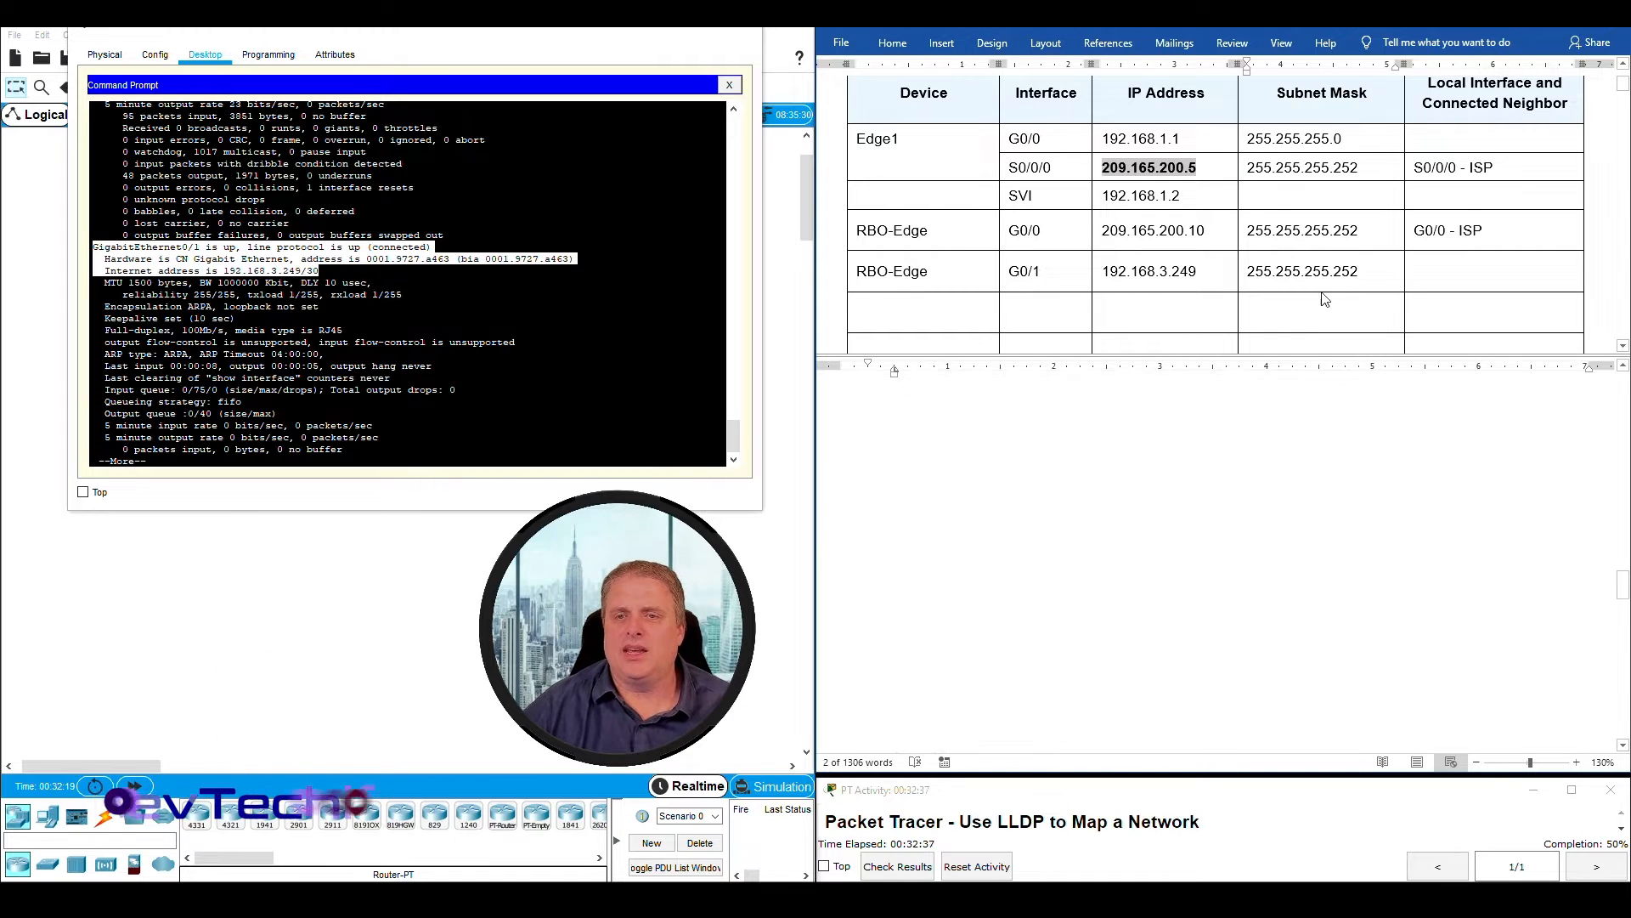
left_click_drag(1011, 231, 1041, 230)
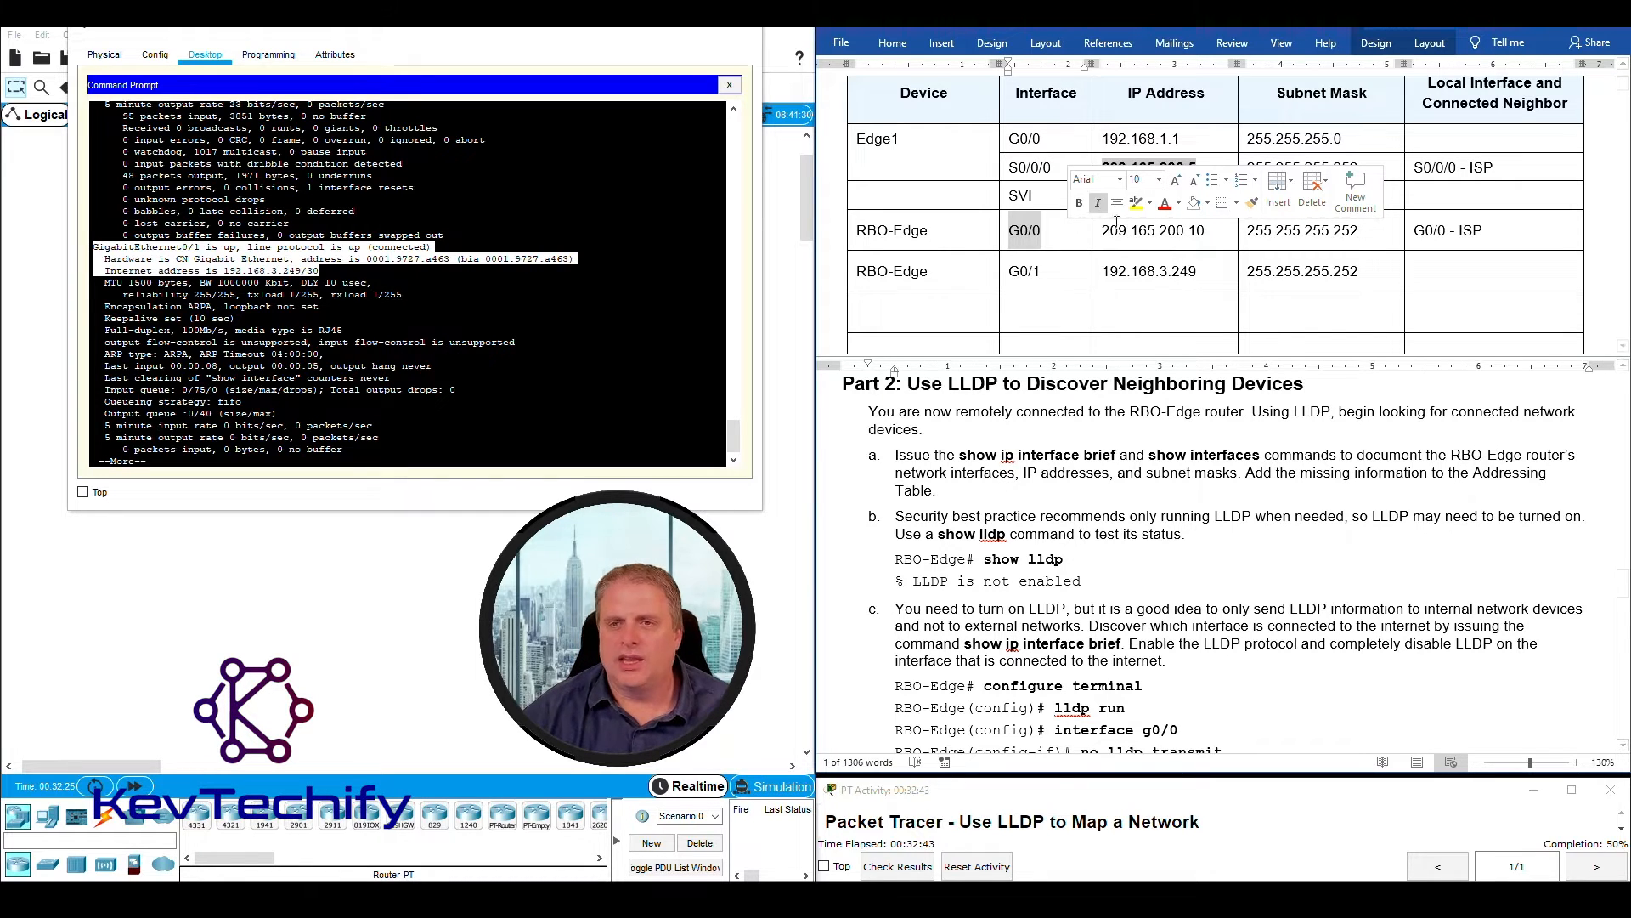
left_click(1104, 230)
left_click_drag(1104, 231, 1206, 231)
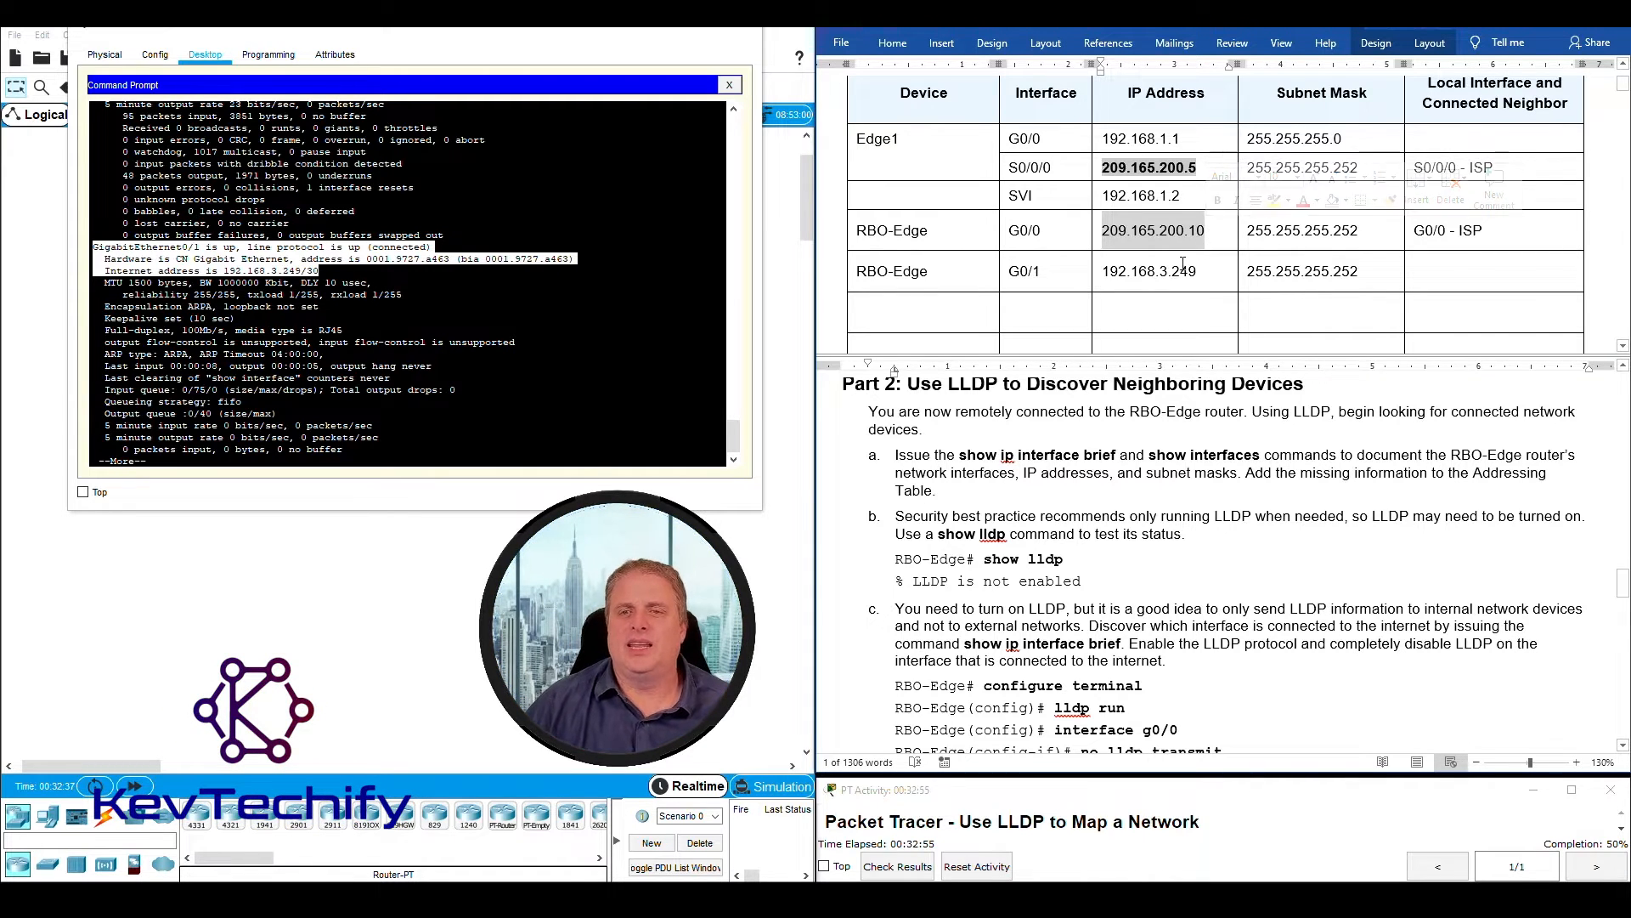
left_click(1184, 265)
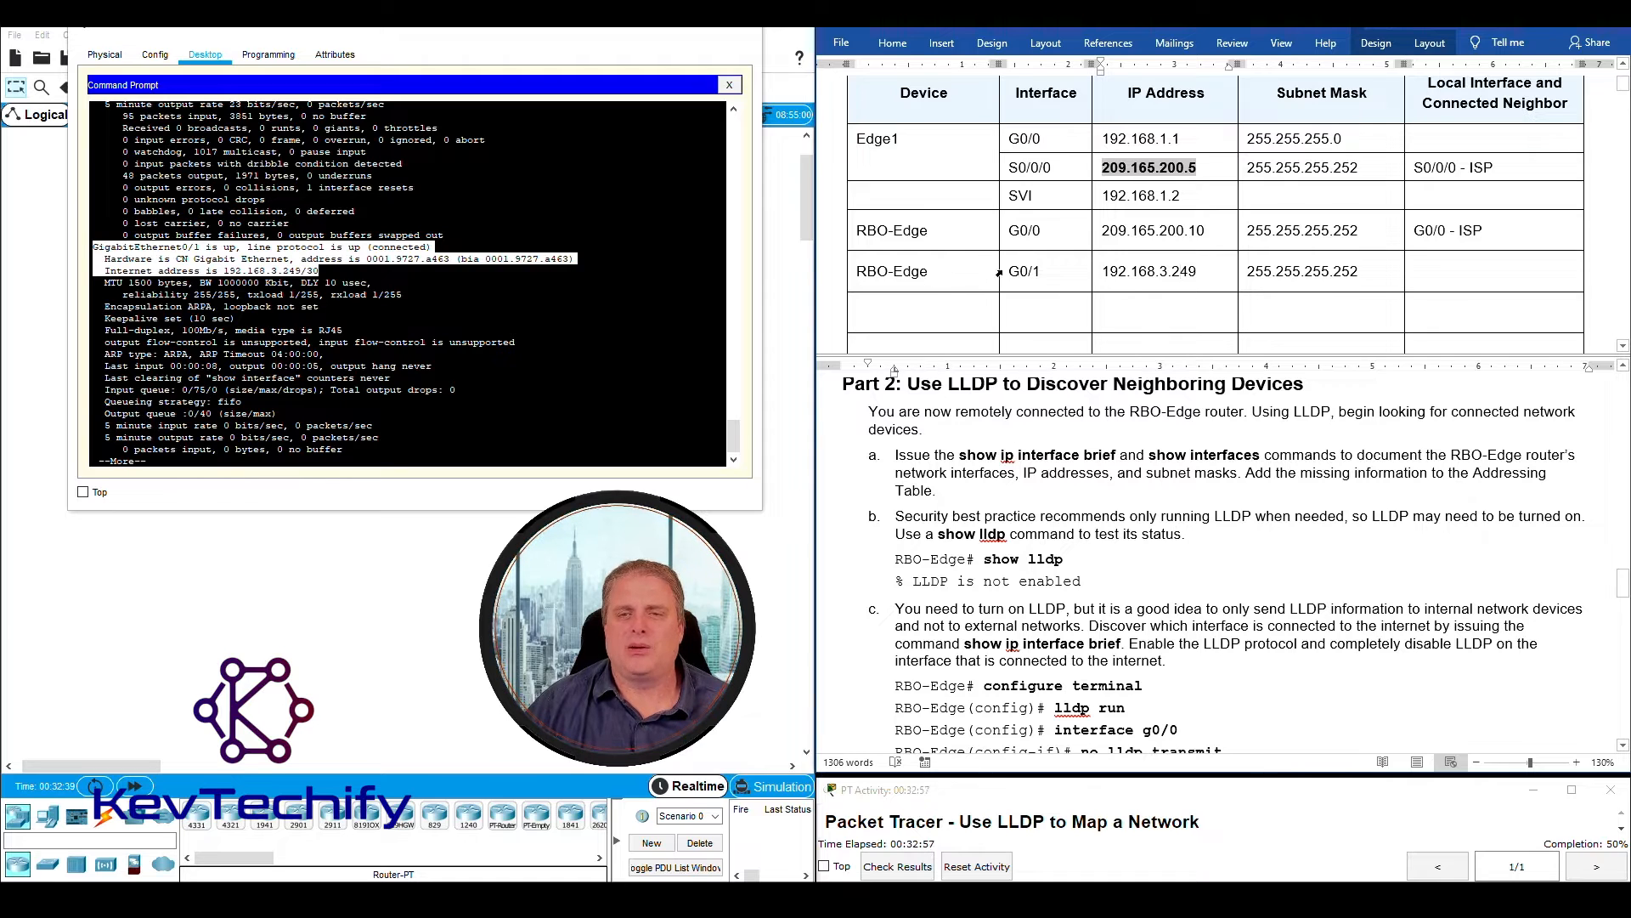
left_click_drag(1044, 271, 1043, 271)
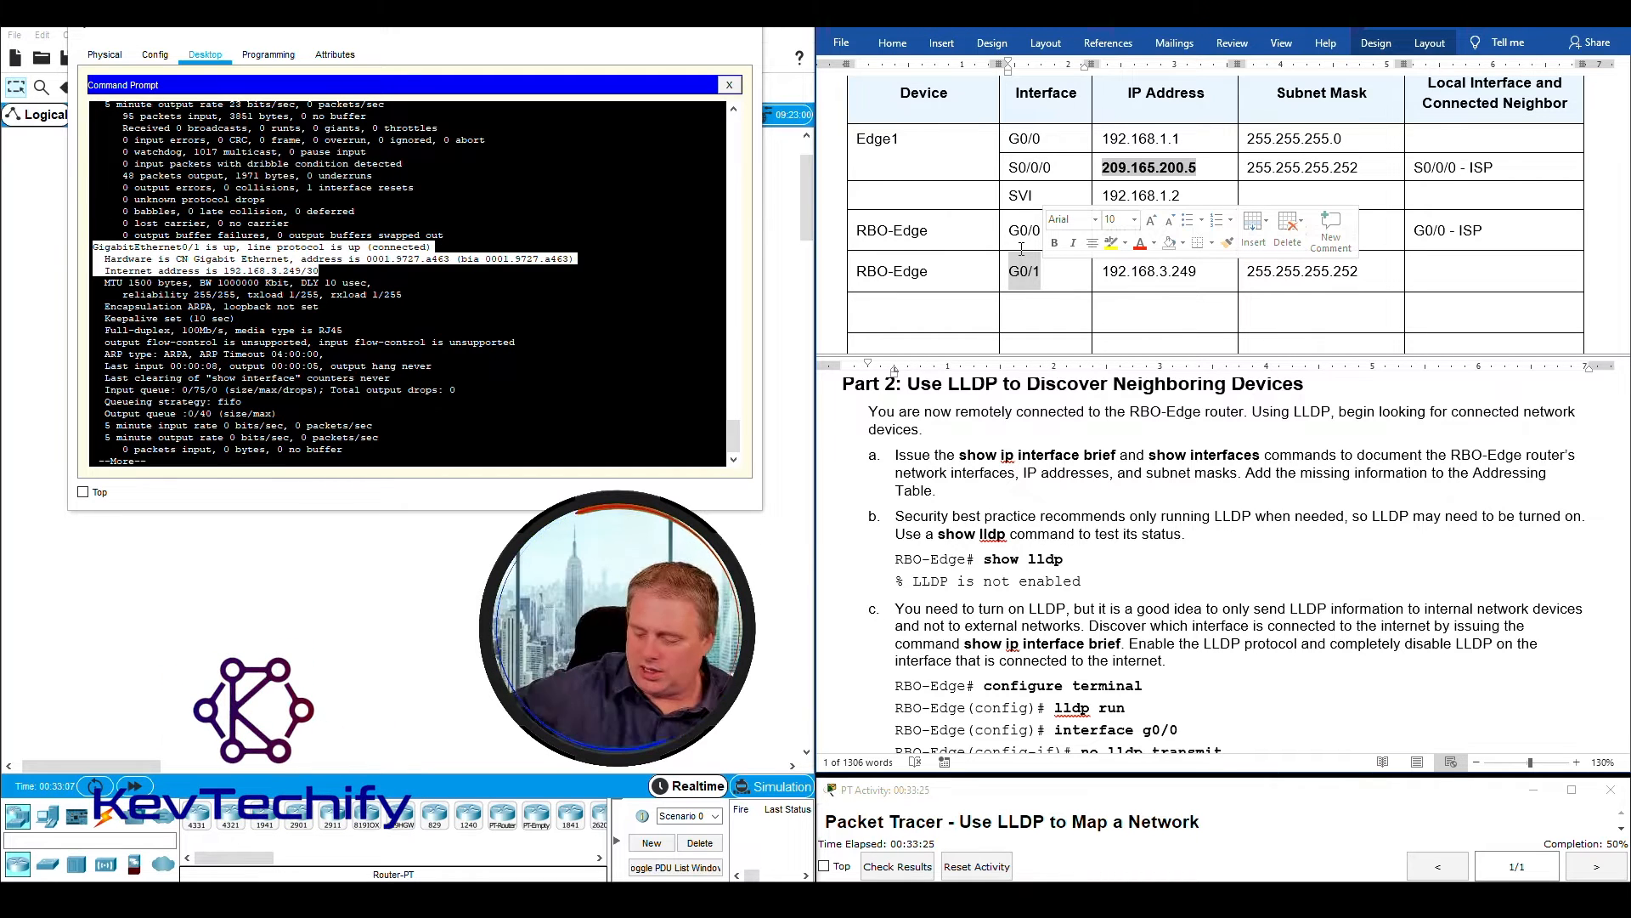
- Move the Admin-PC window aside to look at the topology, and bring it back over the workspace with its title bar accessible
left_click_drag(572, 32, 1352, 109)
left_click_drag(566, 181, 739, 303)
left_click_drag(1224, 100, 431, 72)
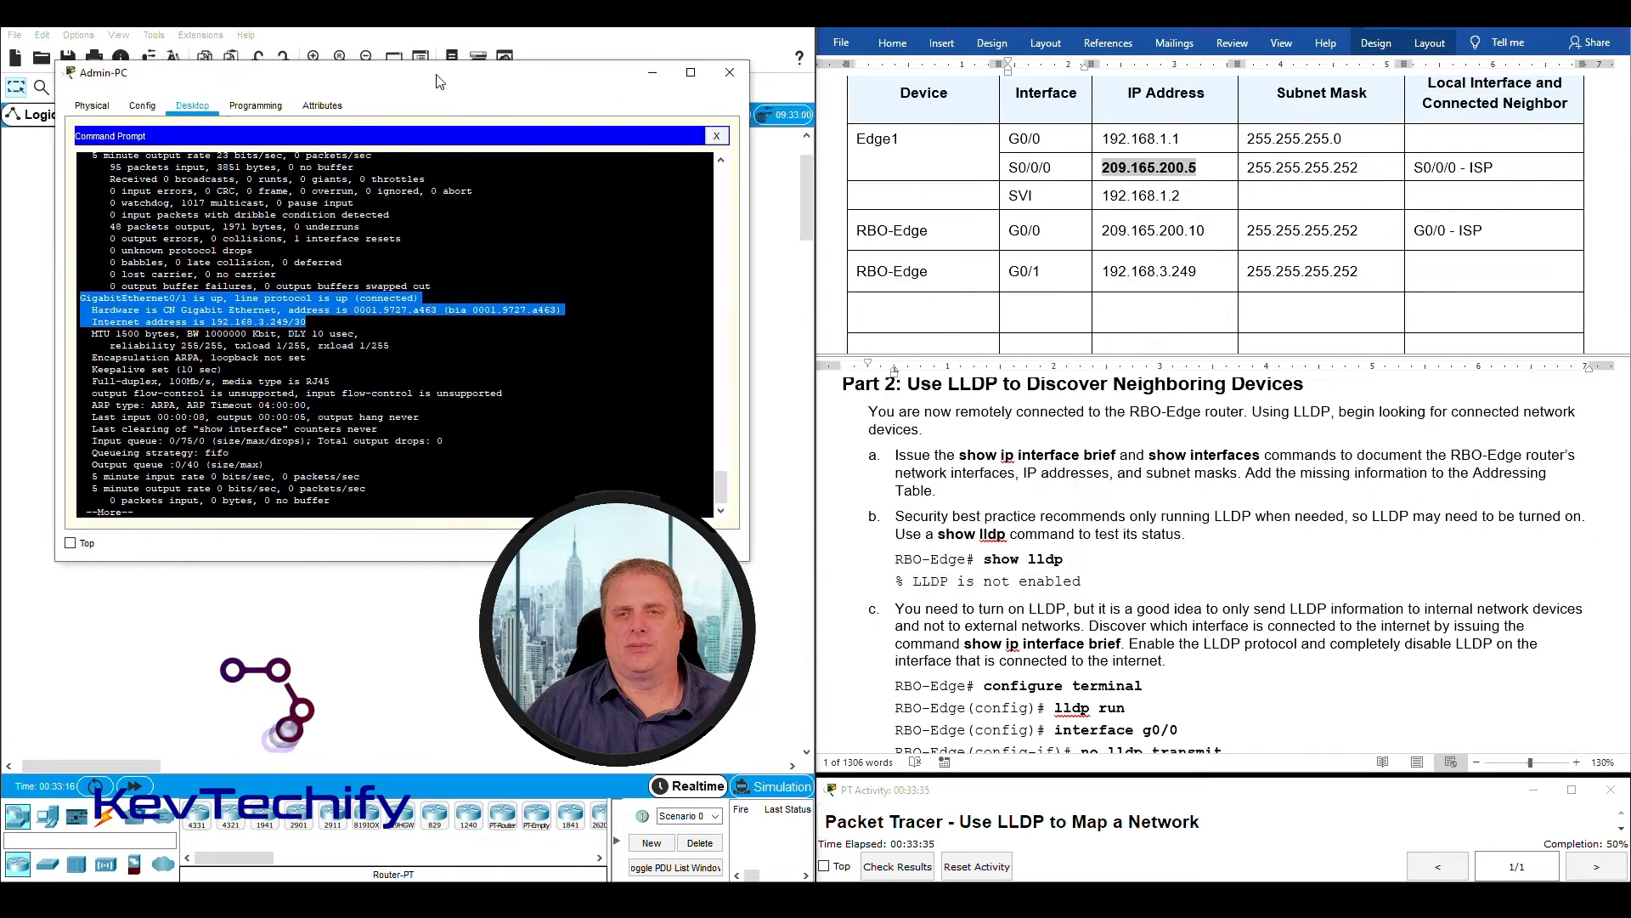
- Read lab instruction b on testing LLDP status, and quit the paused sho int output on RBO-Edge
left_click(930, 435)
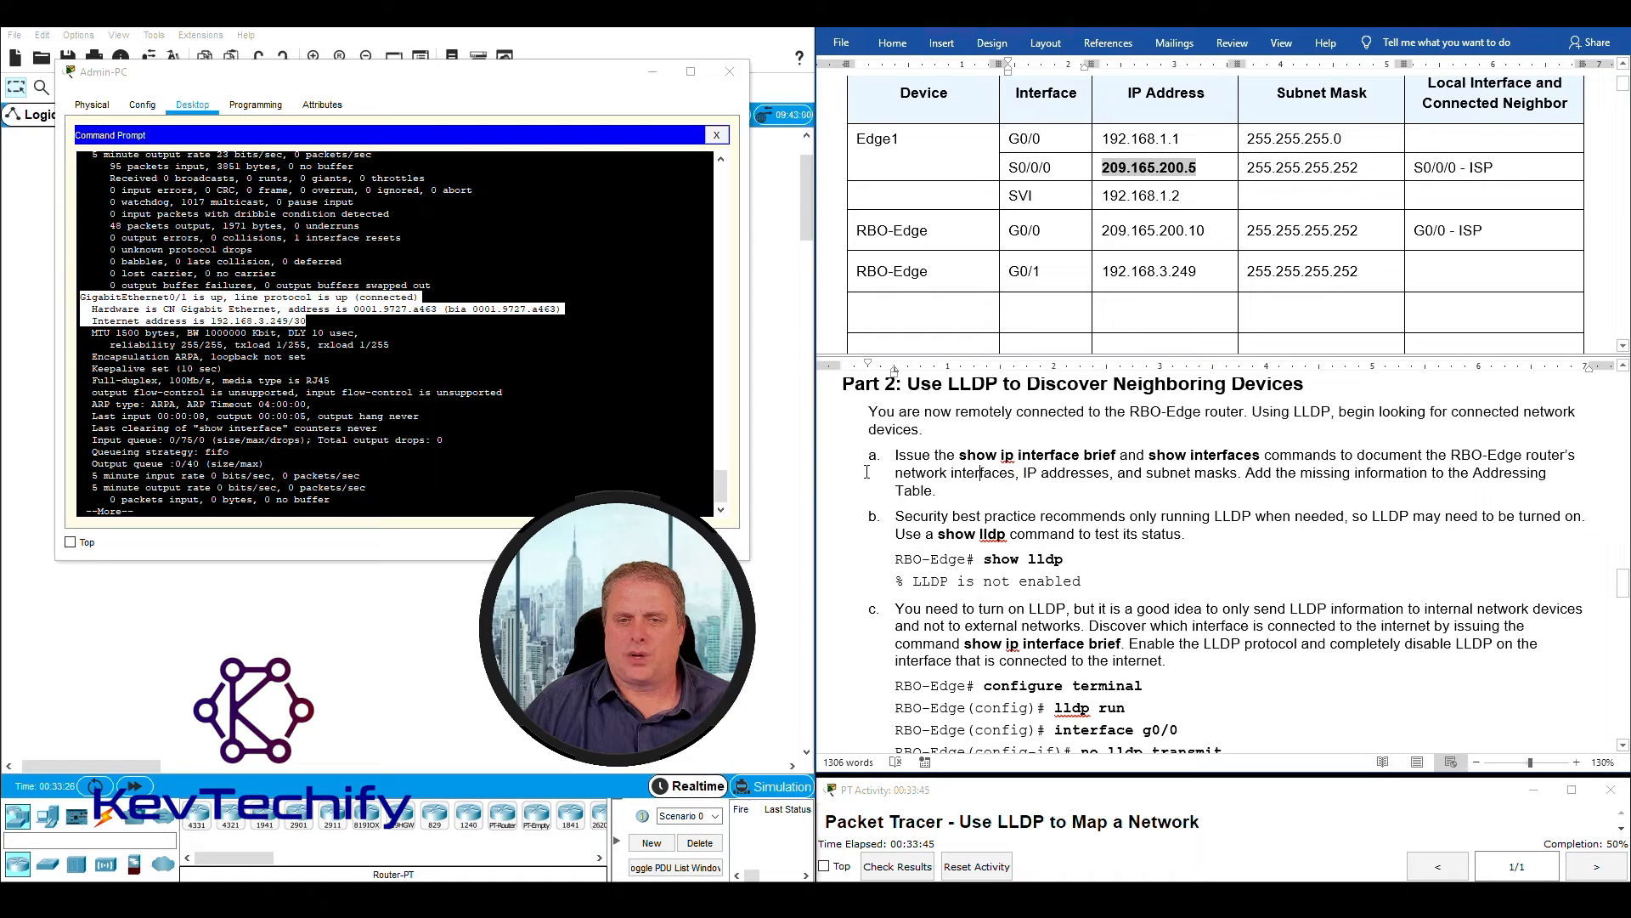
scroll(909, 491, "down", 1)
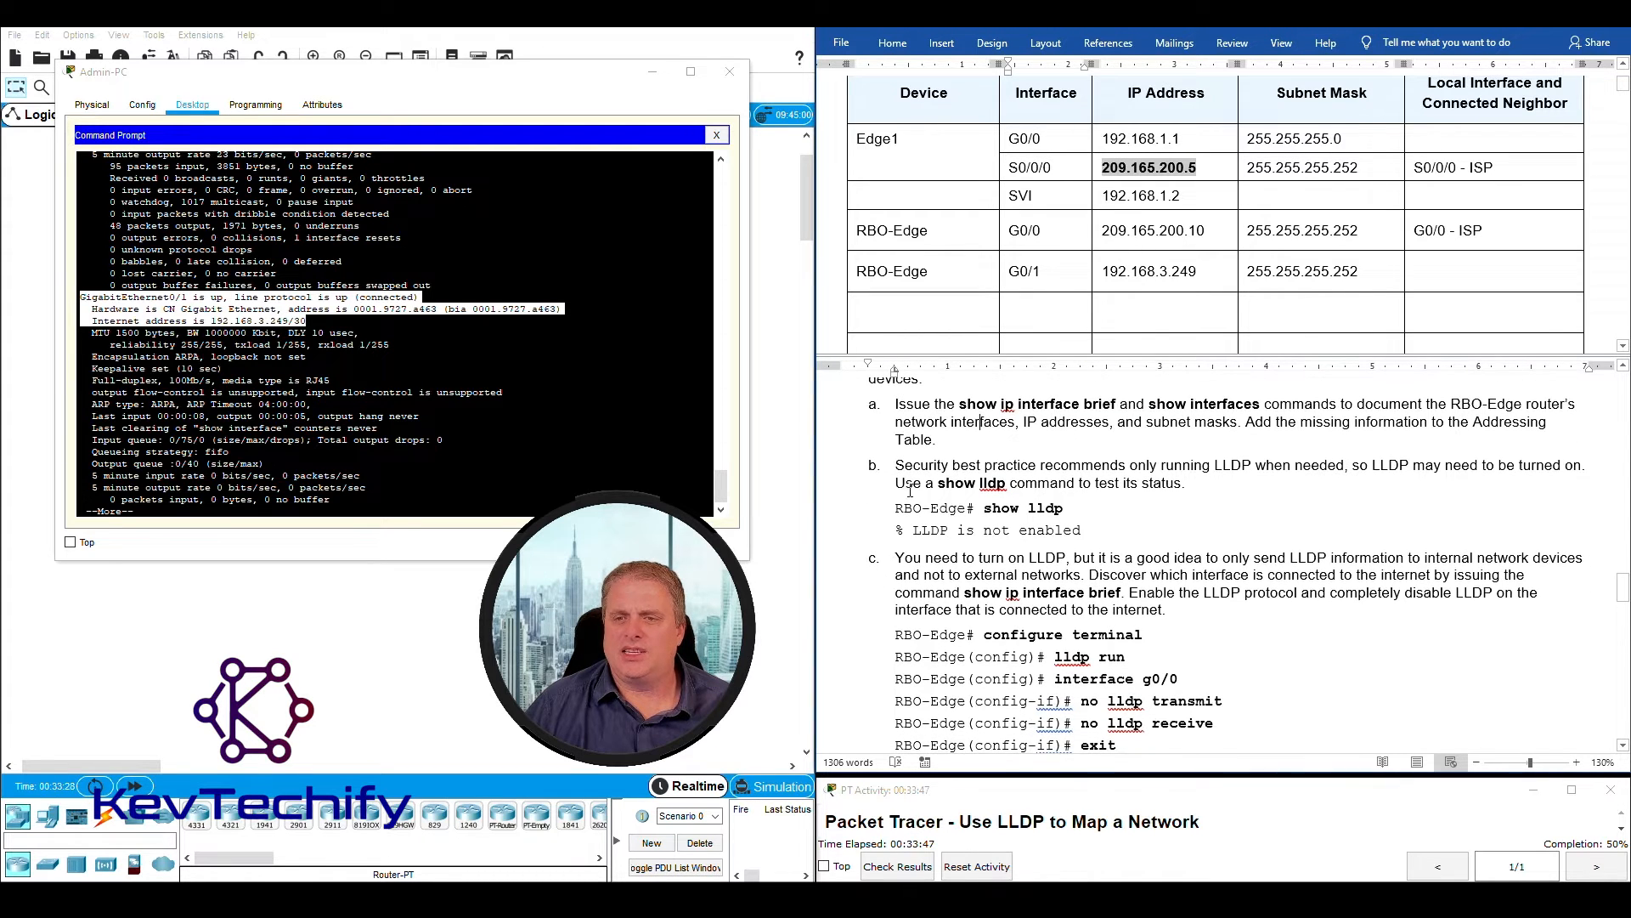
left_click_drag(896, 466, 1573, 464)
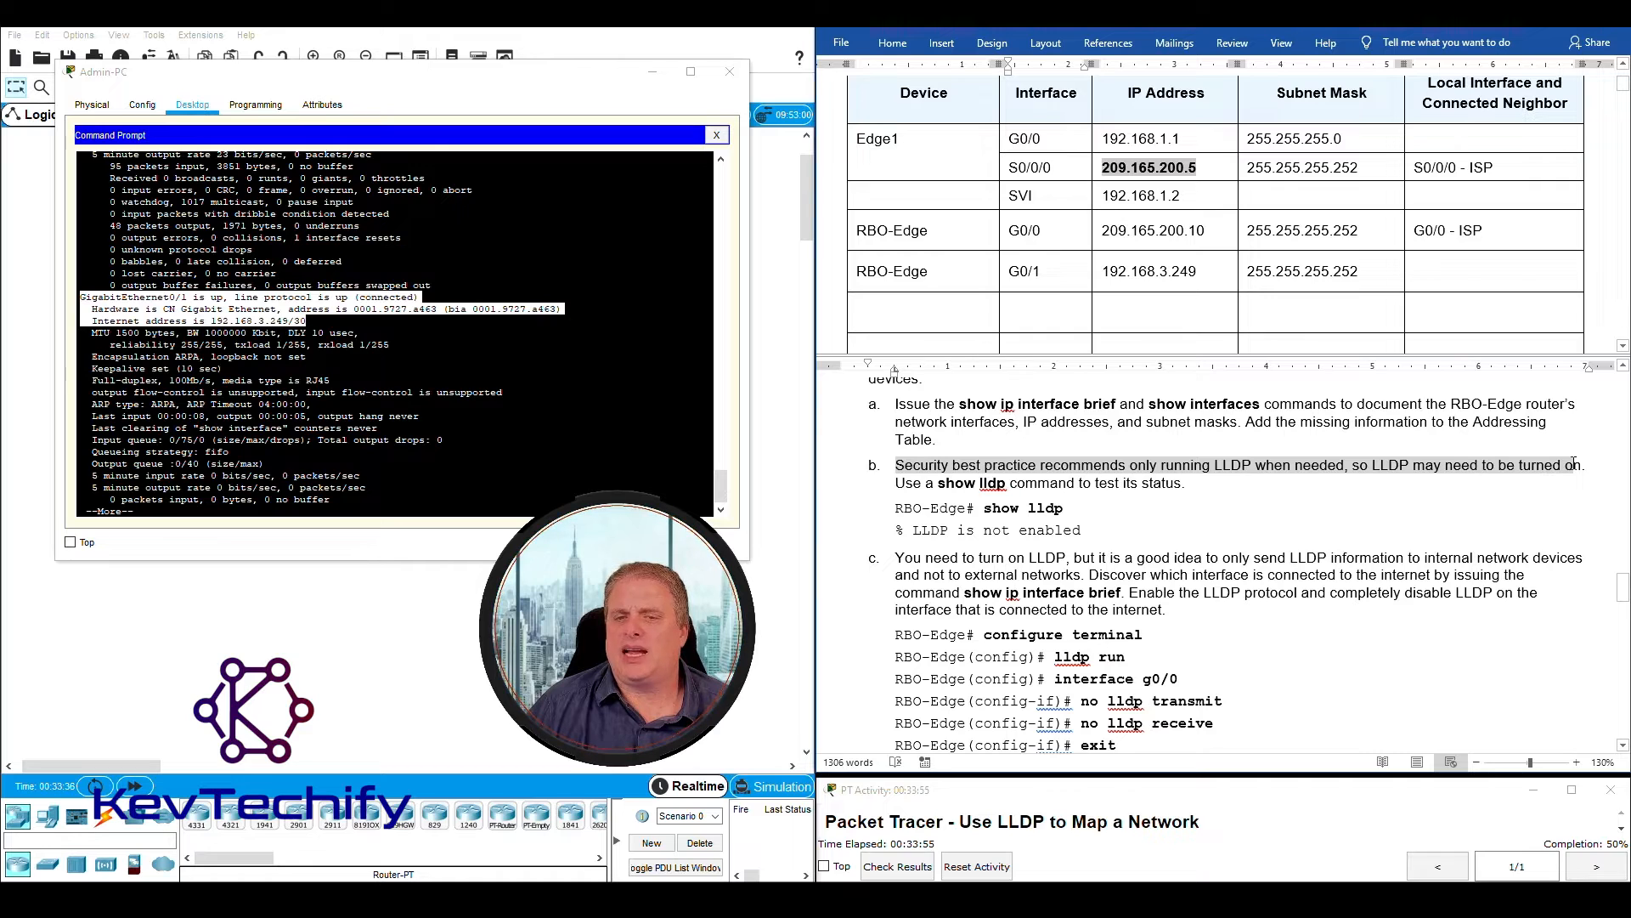
left_click_drag(894, 486, 1152, 489)
left_click(372, 508)
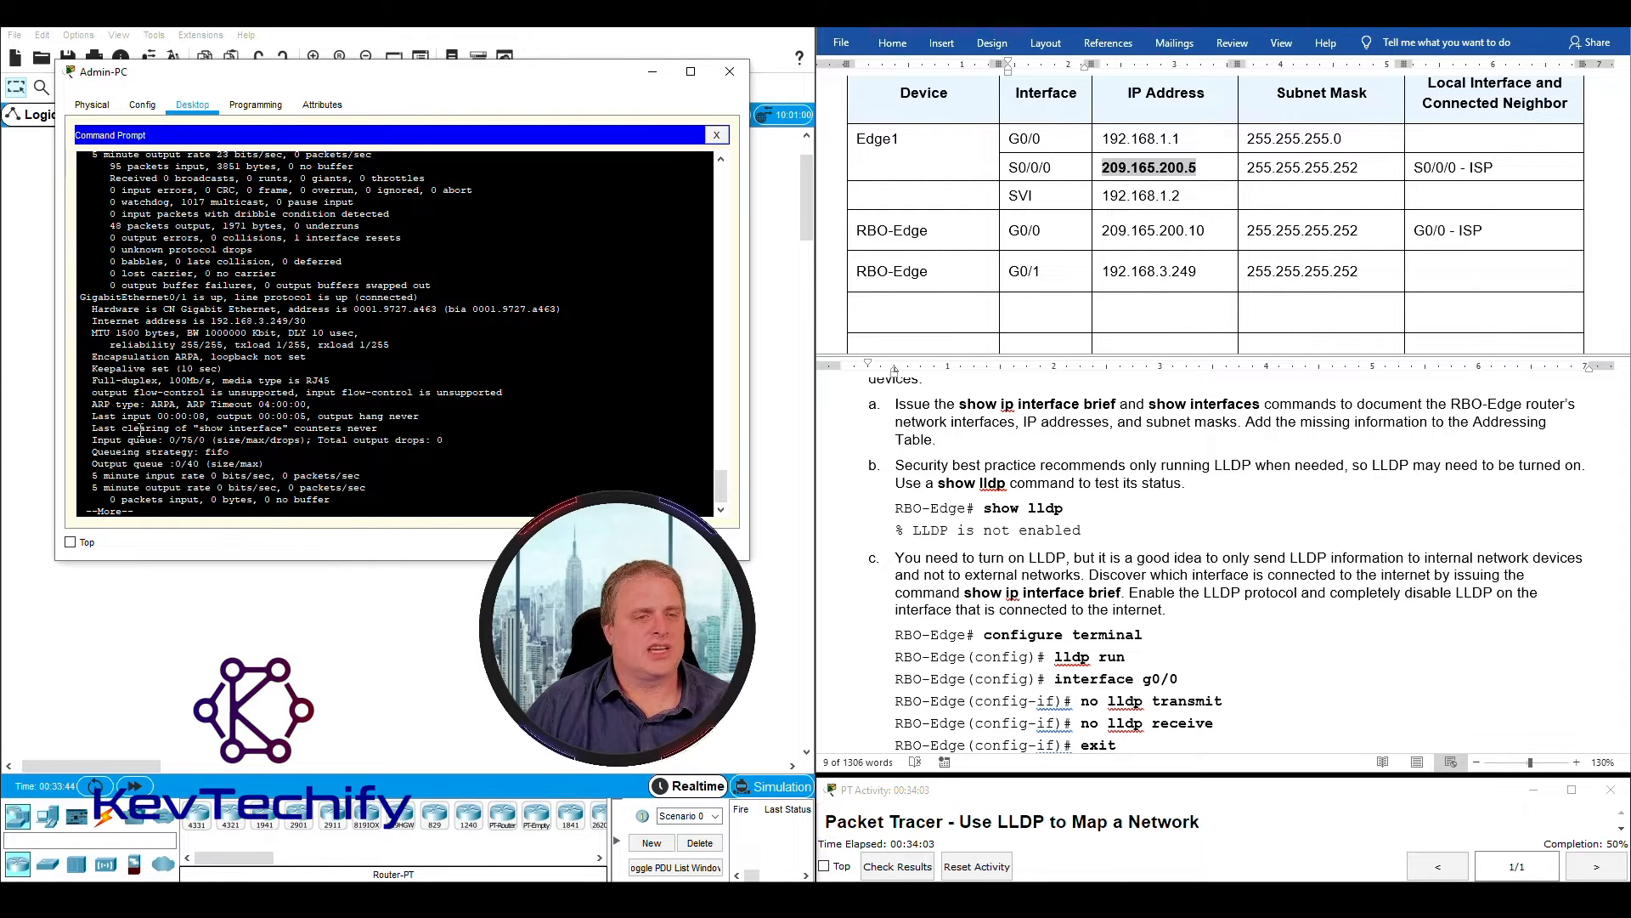
left_click_drag(158, 511, 75, 512)
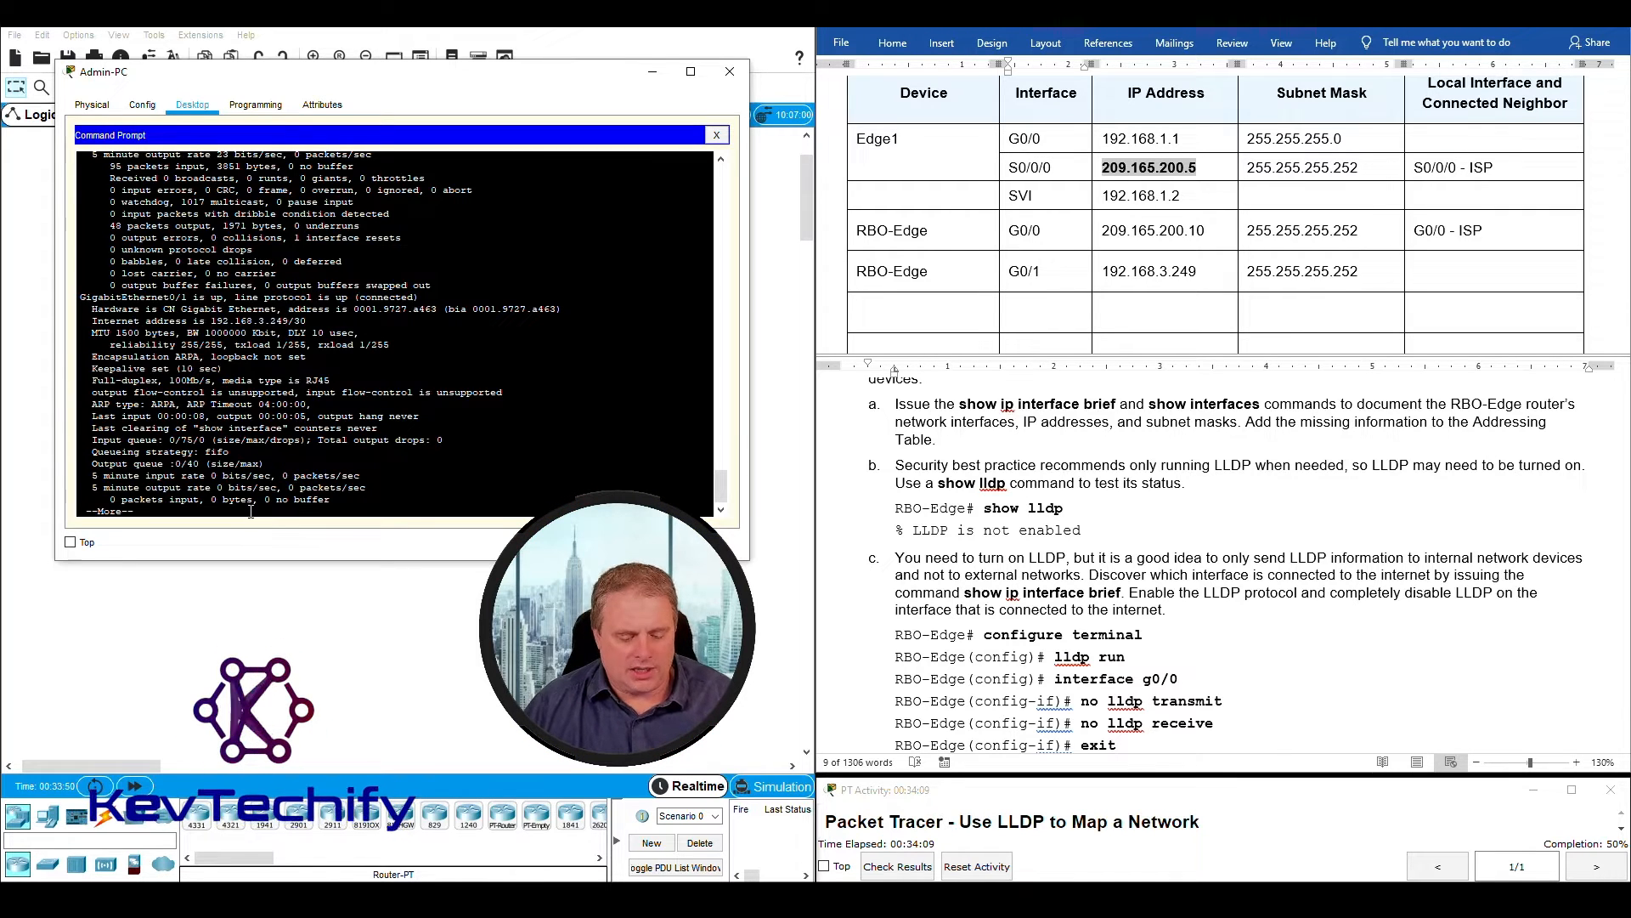
key("q")
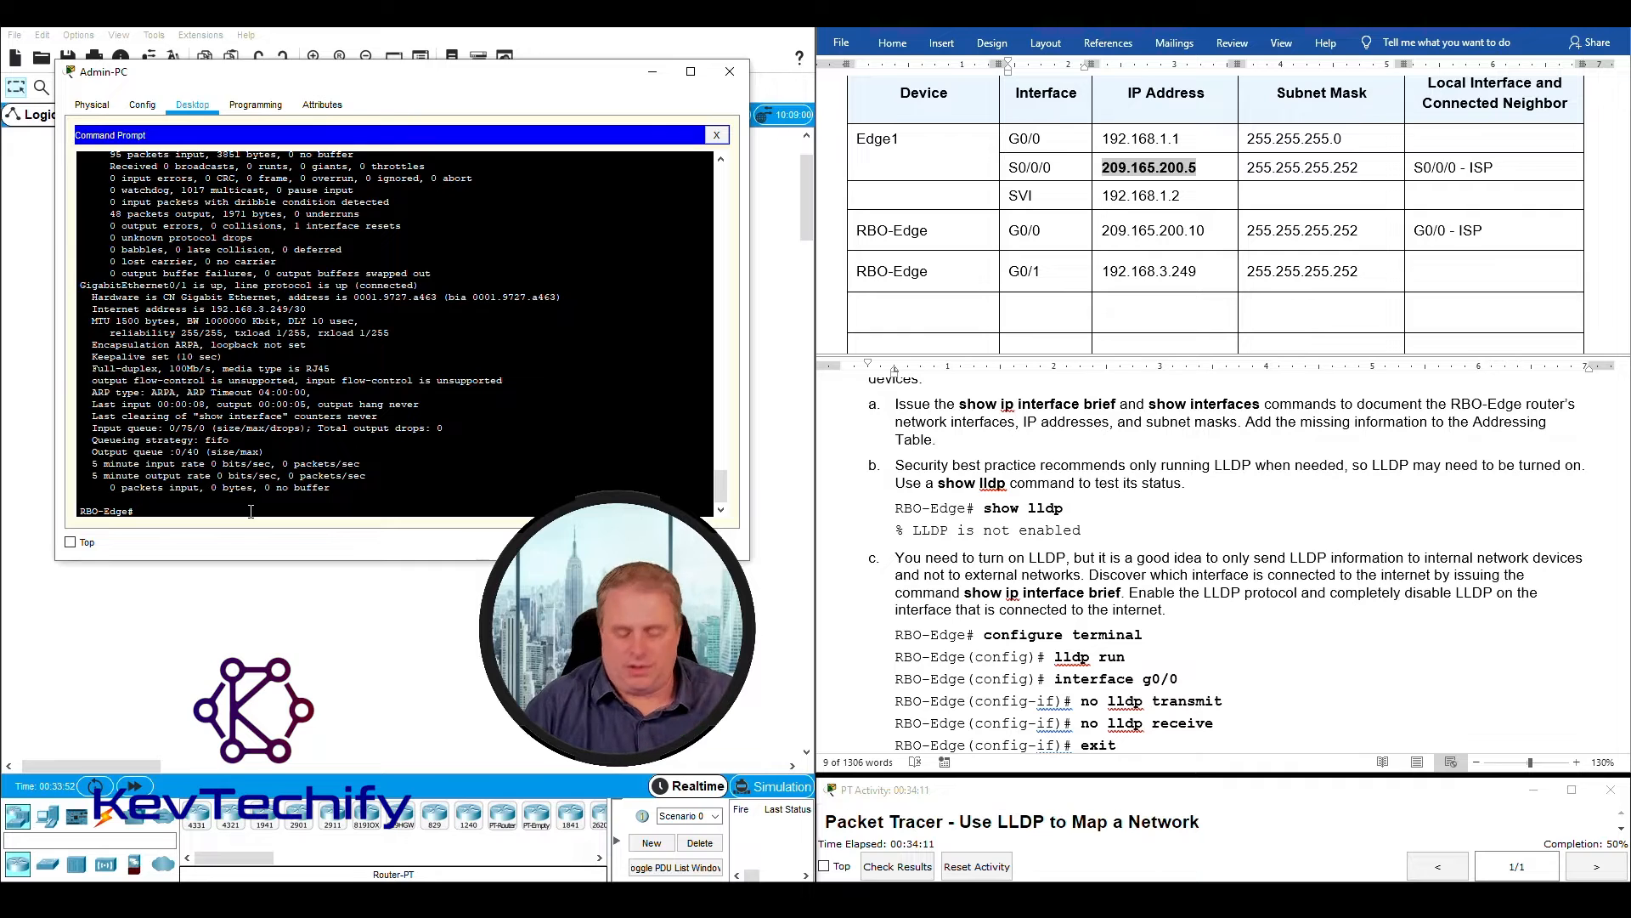
- Run sho lldp on RBO-Edge and check the reported LLDP status
key("Return")
key("Return")
key("Return")
key("Return")
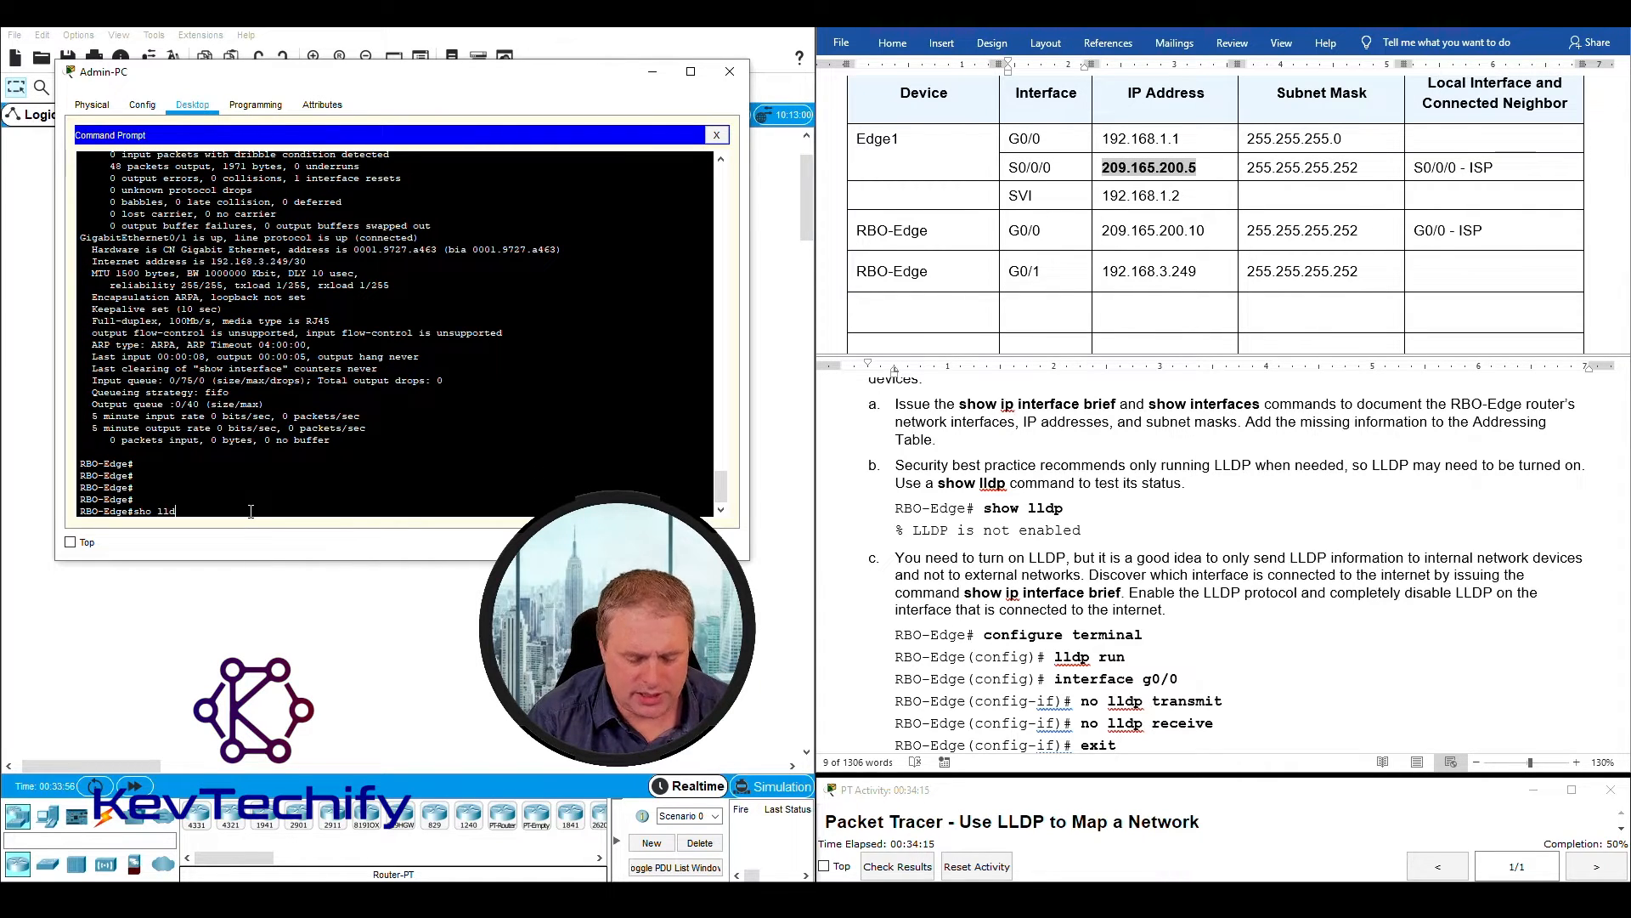
type("sho lldp")
key("Return")
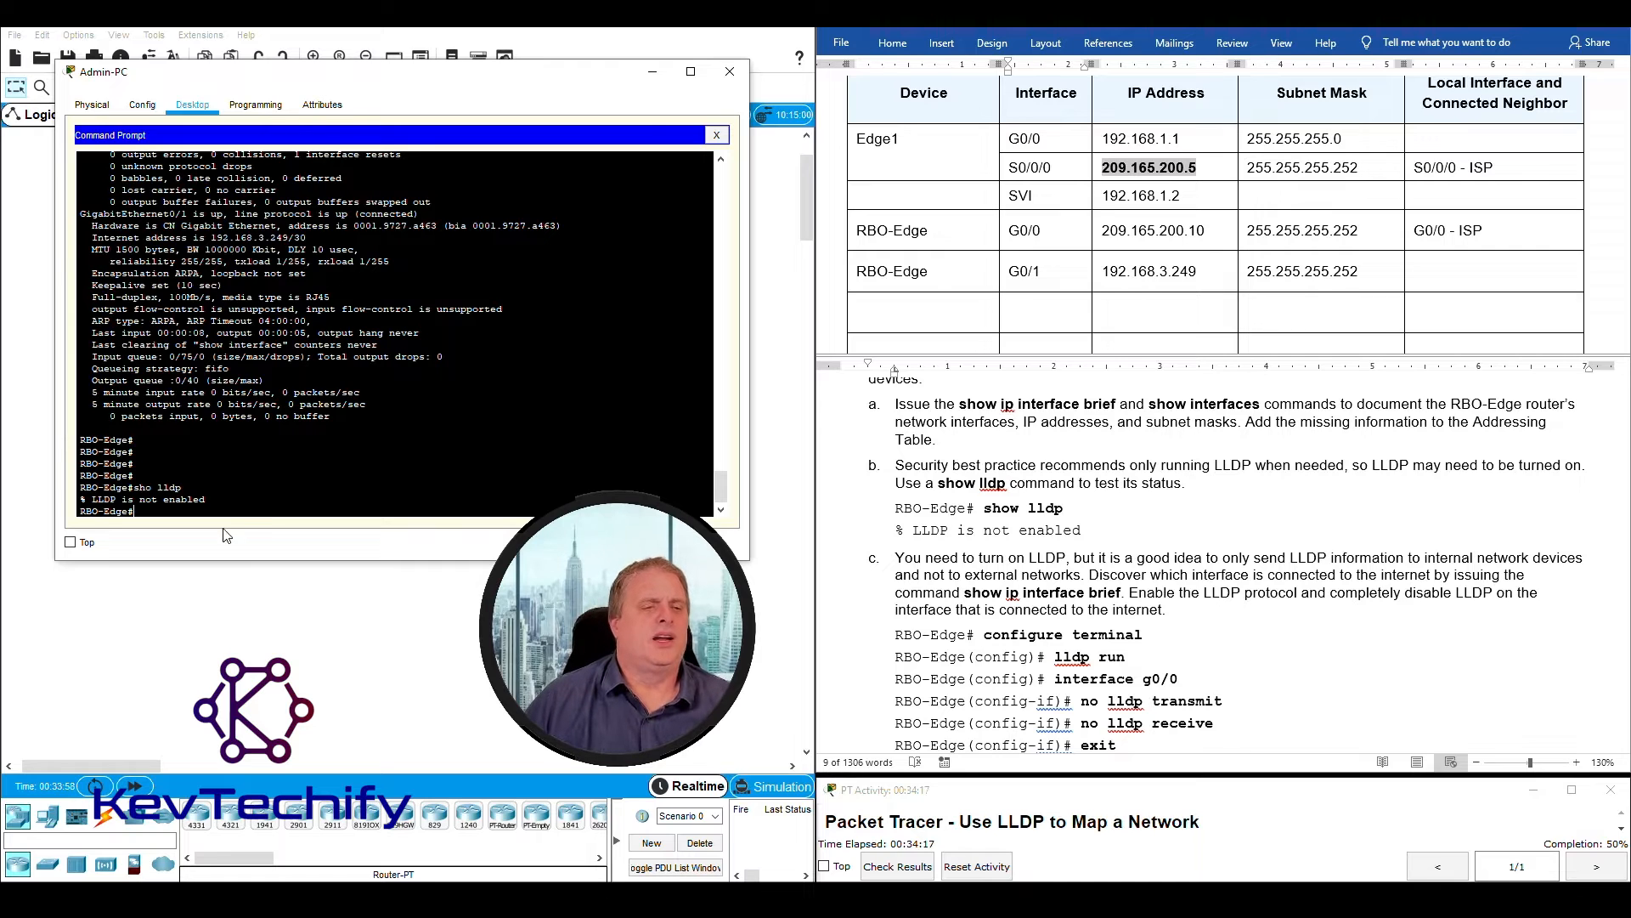
left_click_drag(218, 500, 65, 495)
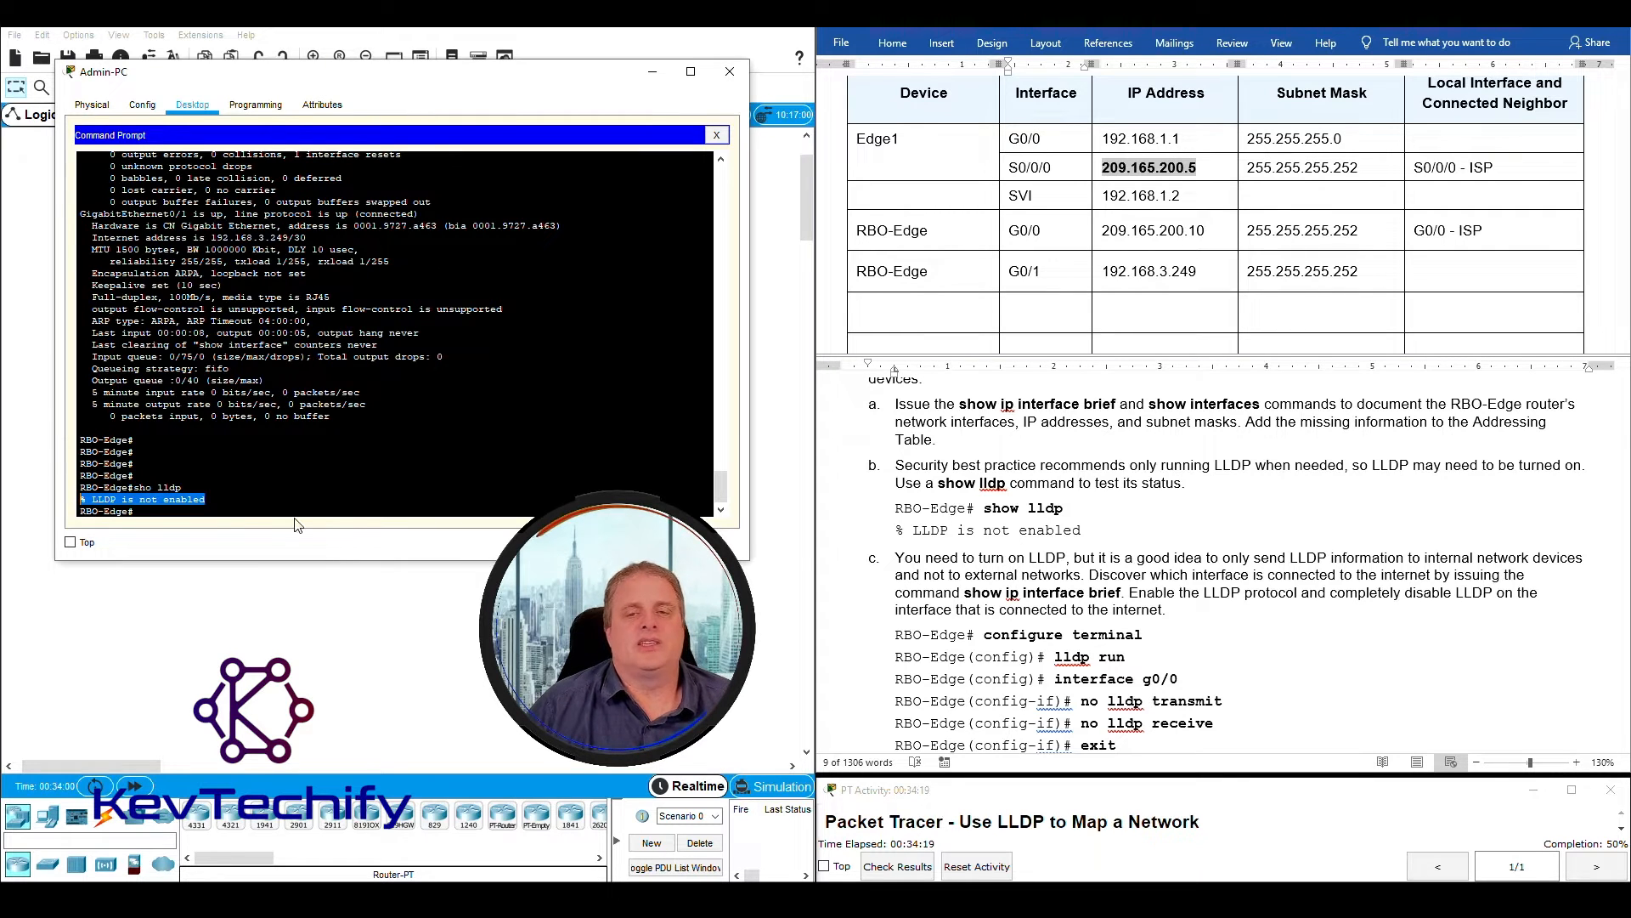
- Read lab instruction c on limiting LLDP to internal devices, and run sho ip int br on RBO-Edge
scroll(1077, 580, "down", 2)
left_click_drag(897, 456, 1069, 474)
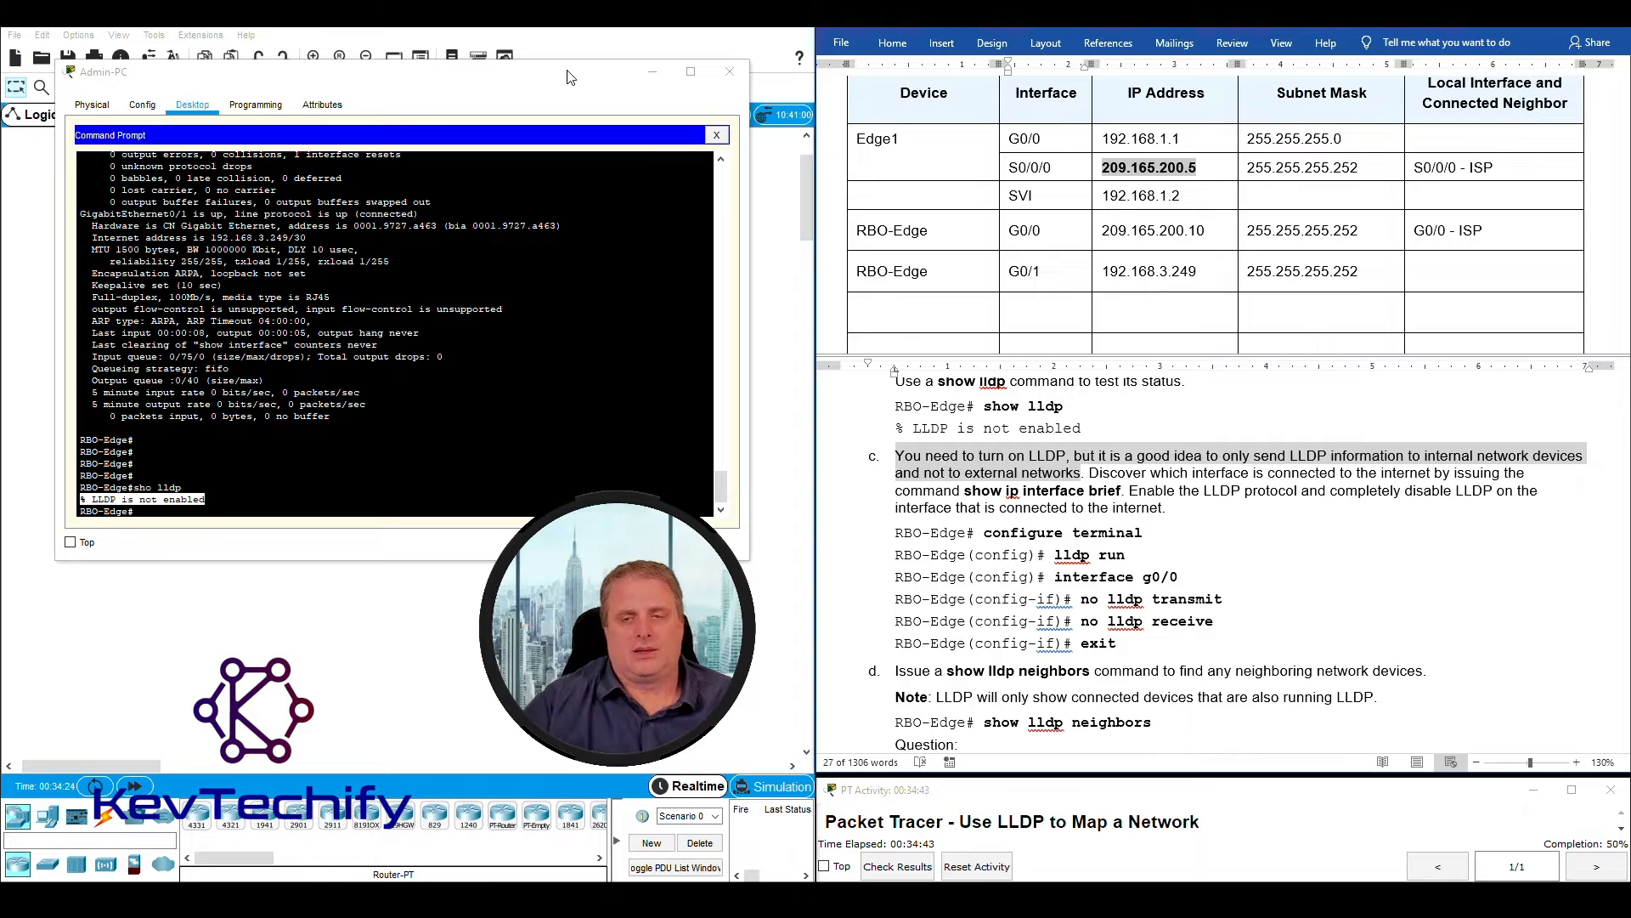
left_click(1085, 466)
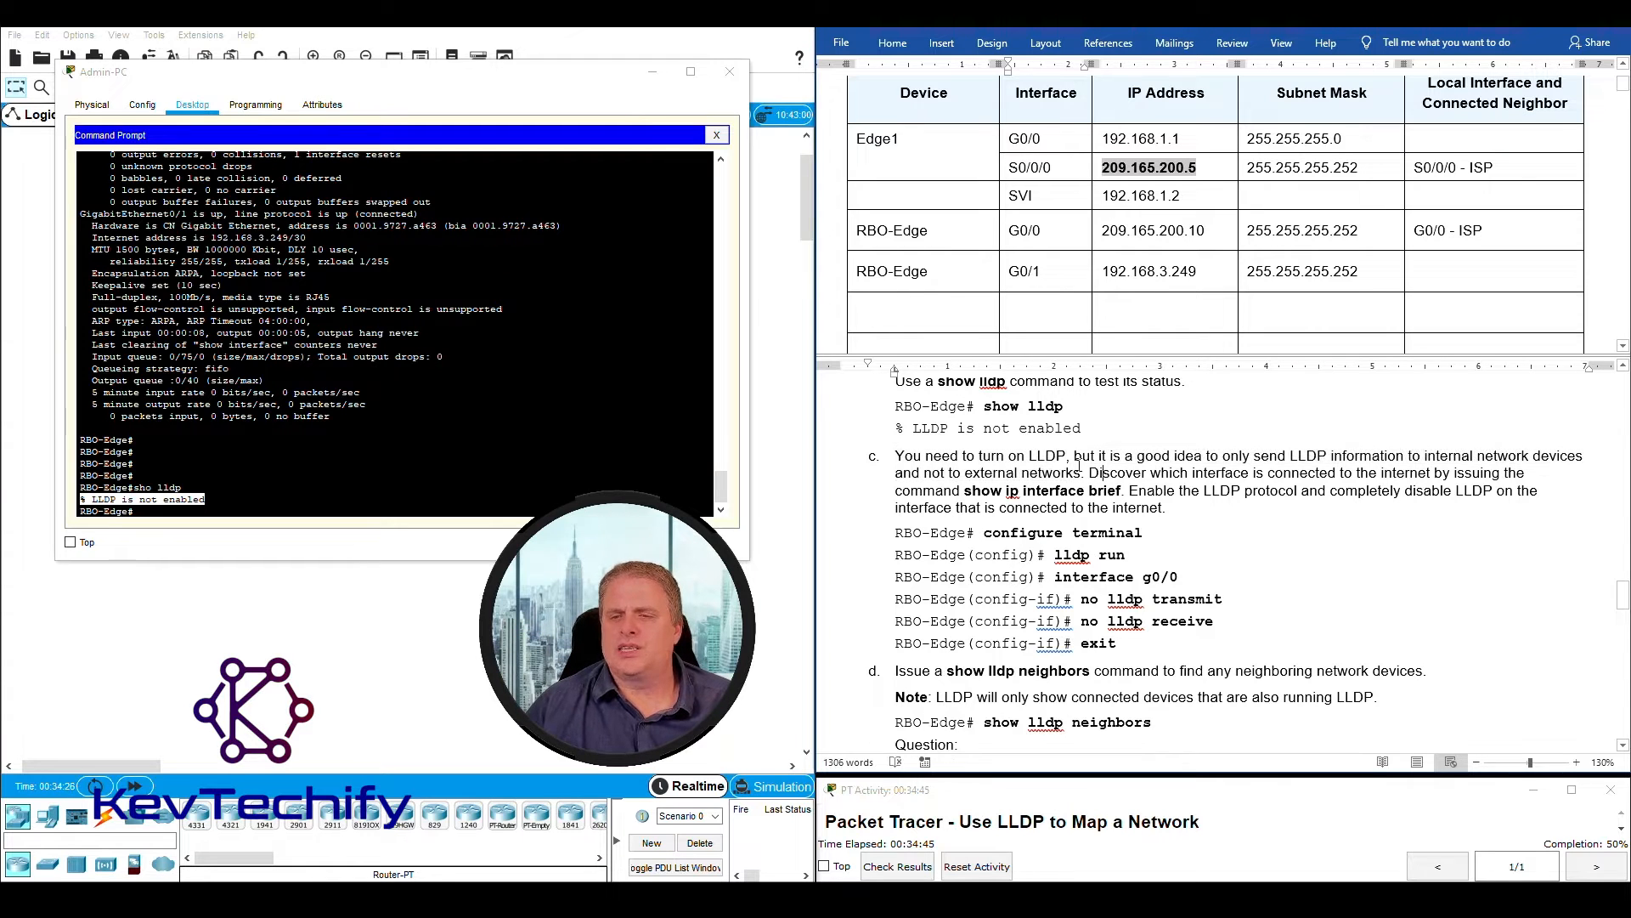
left_click_drag(1085, 473, 1126, 491)
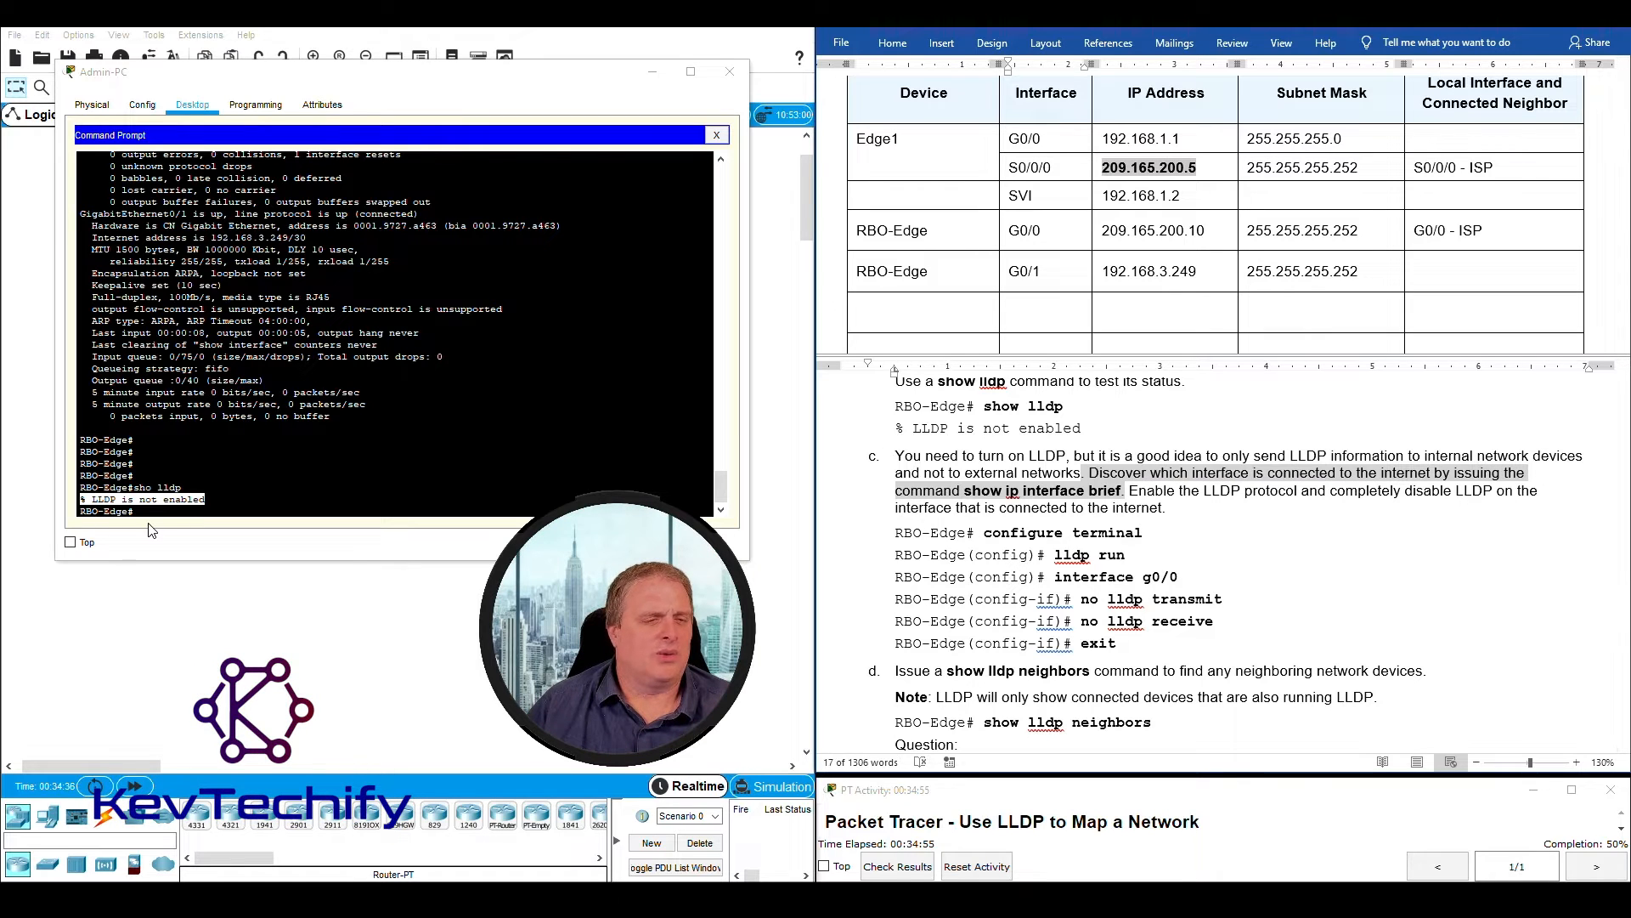
left_click(102, 510)
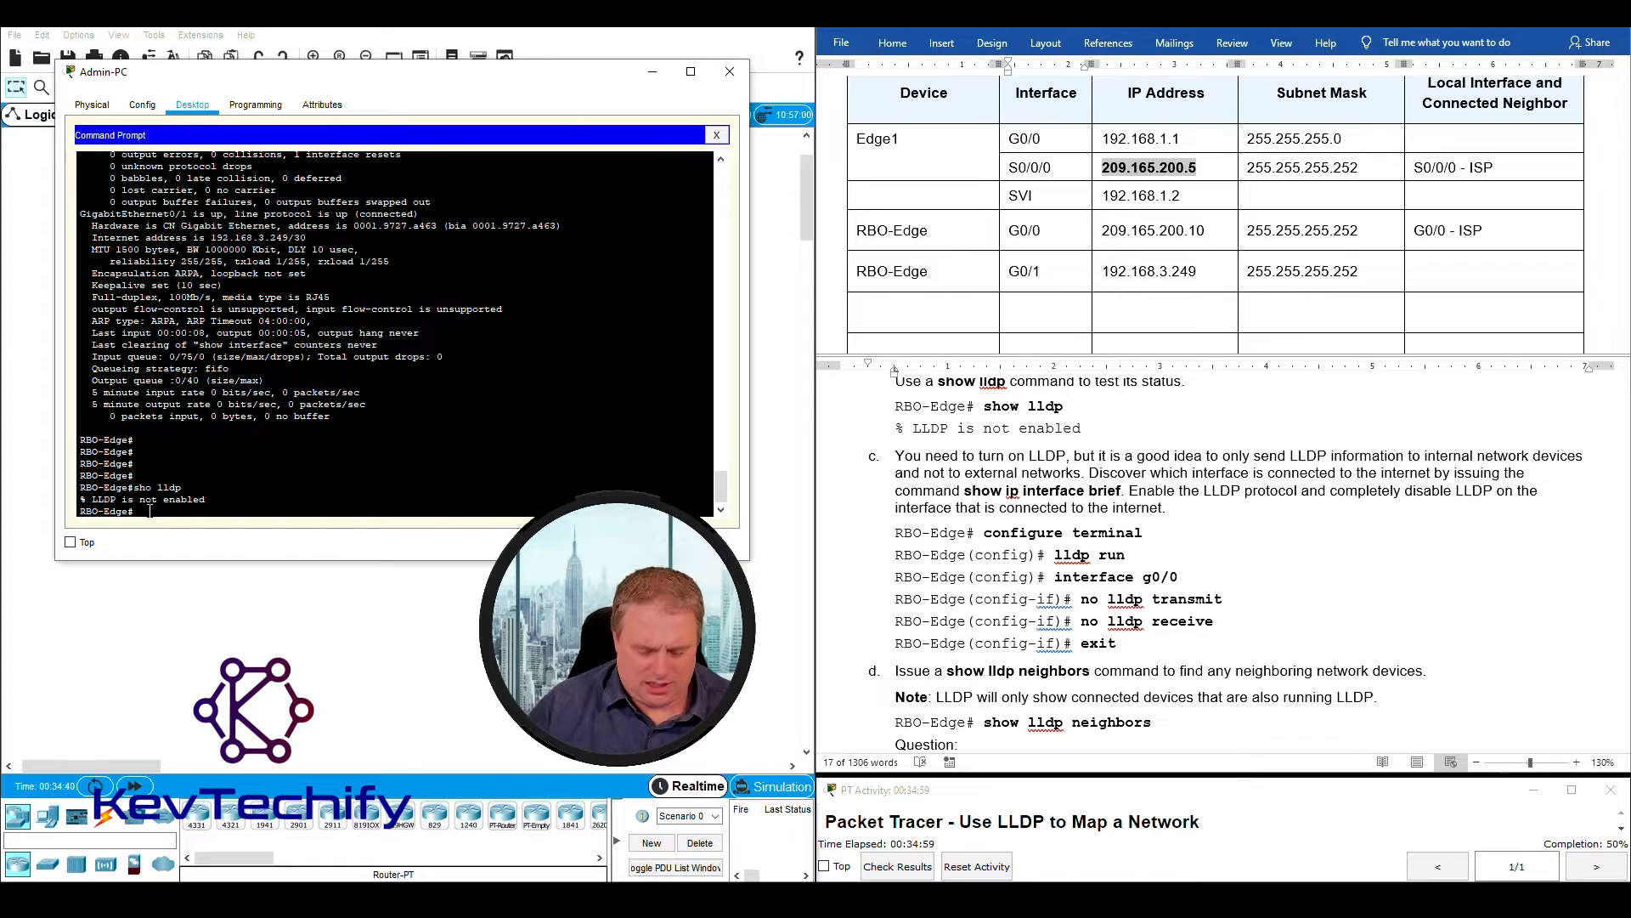
key("Return")
key("Return")
key("Return")
key("Return")
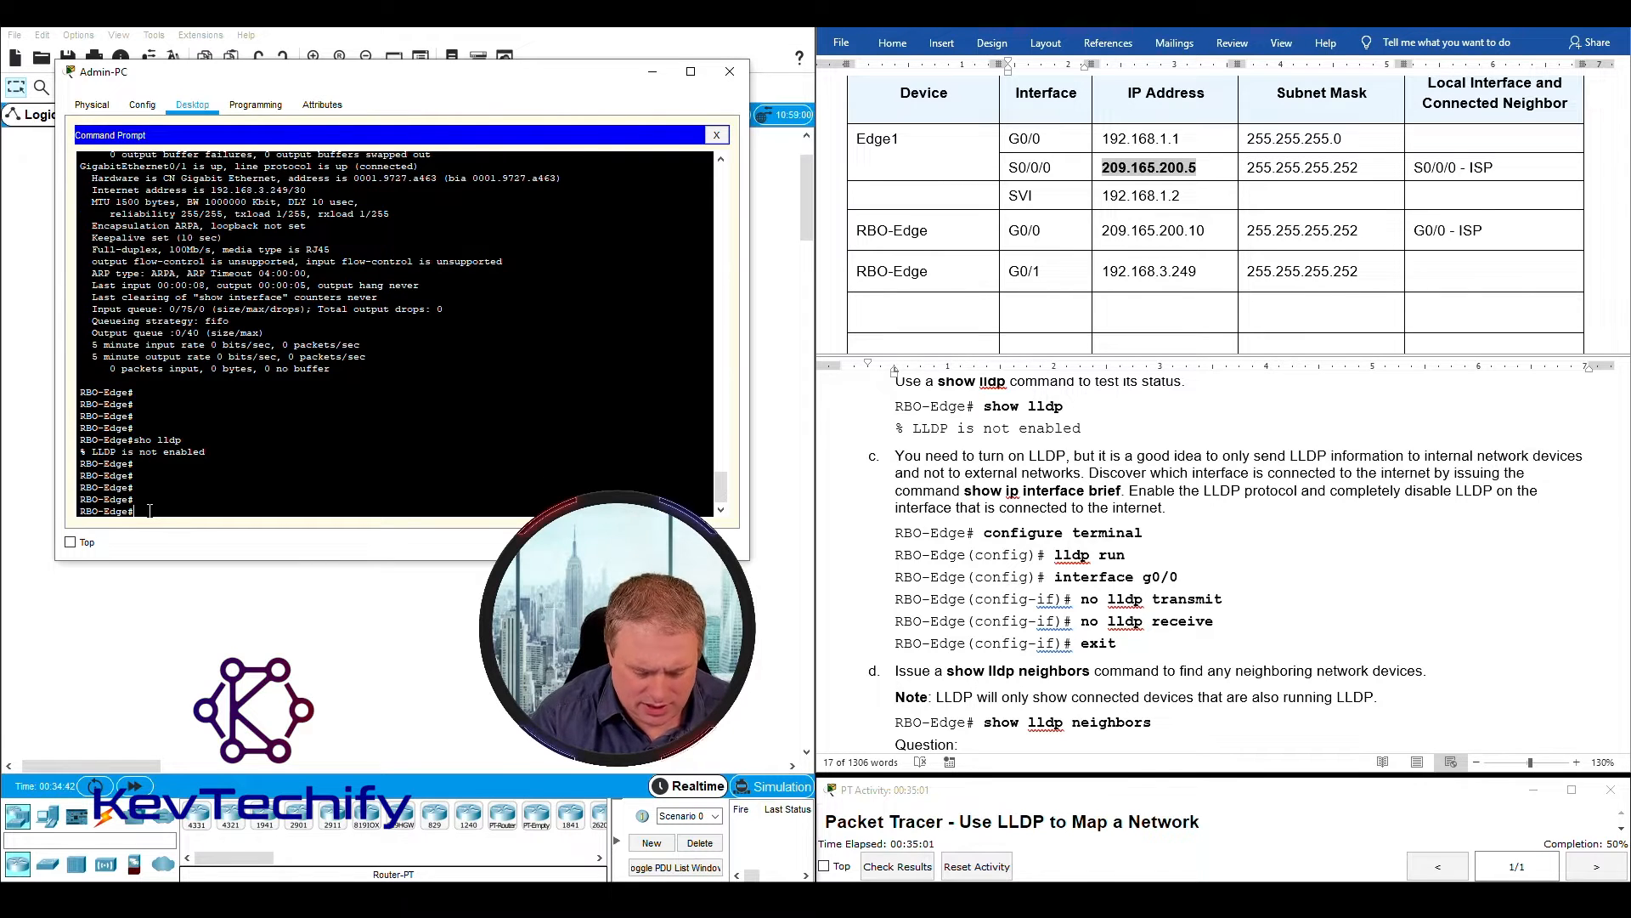
type("sho ip int ")
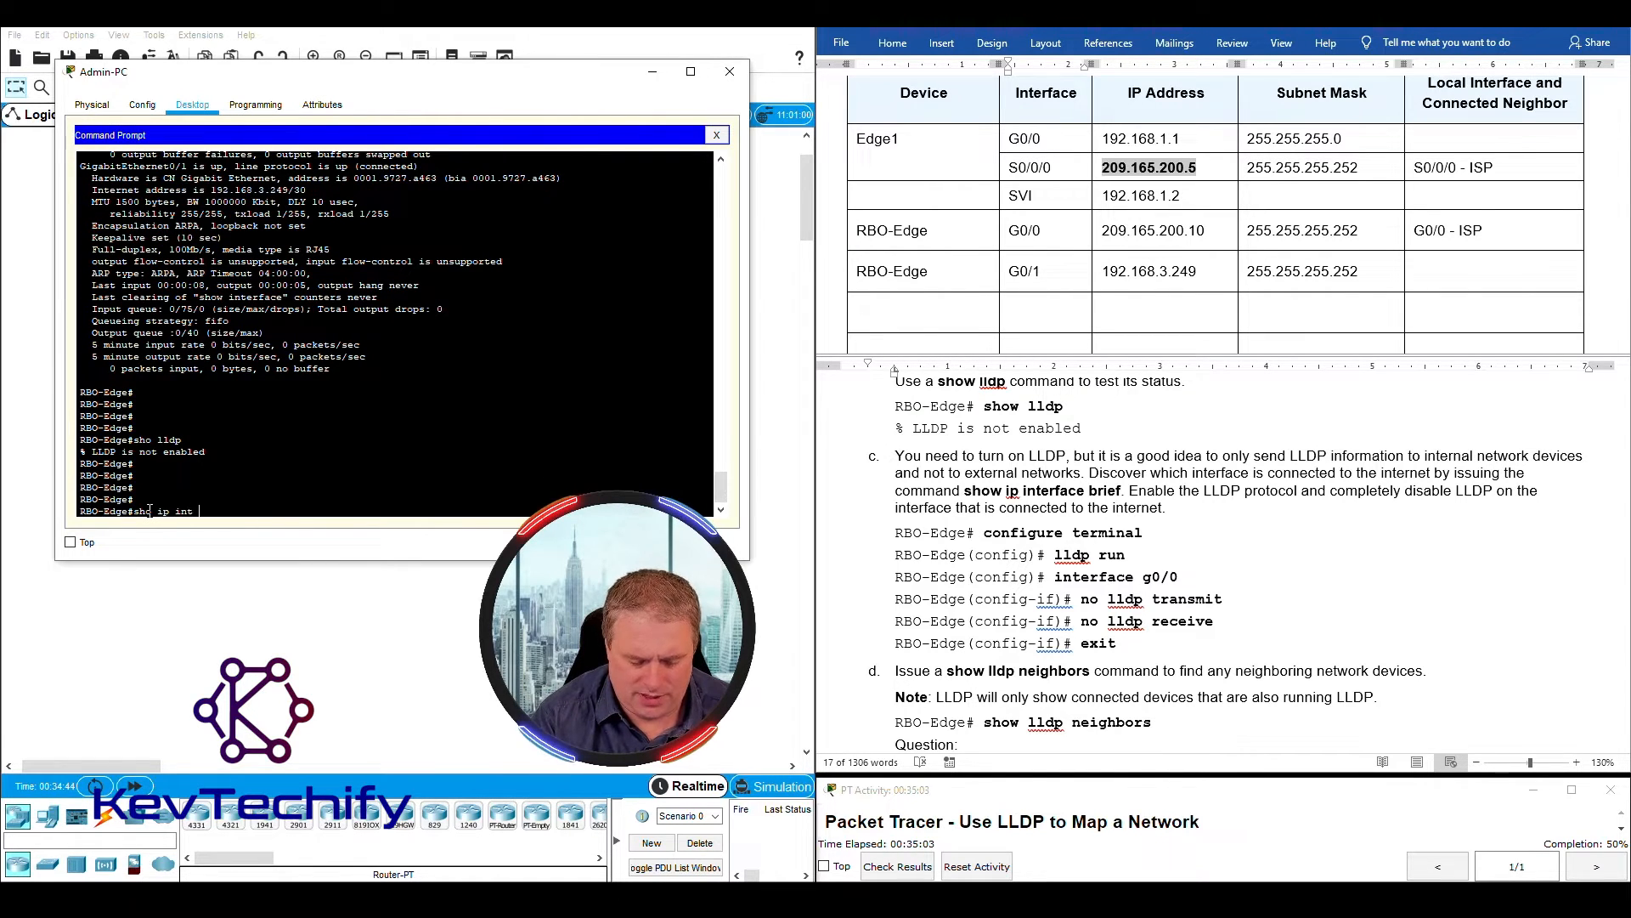
type("br")
key("Return")
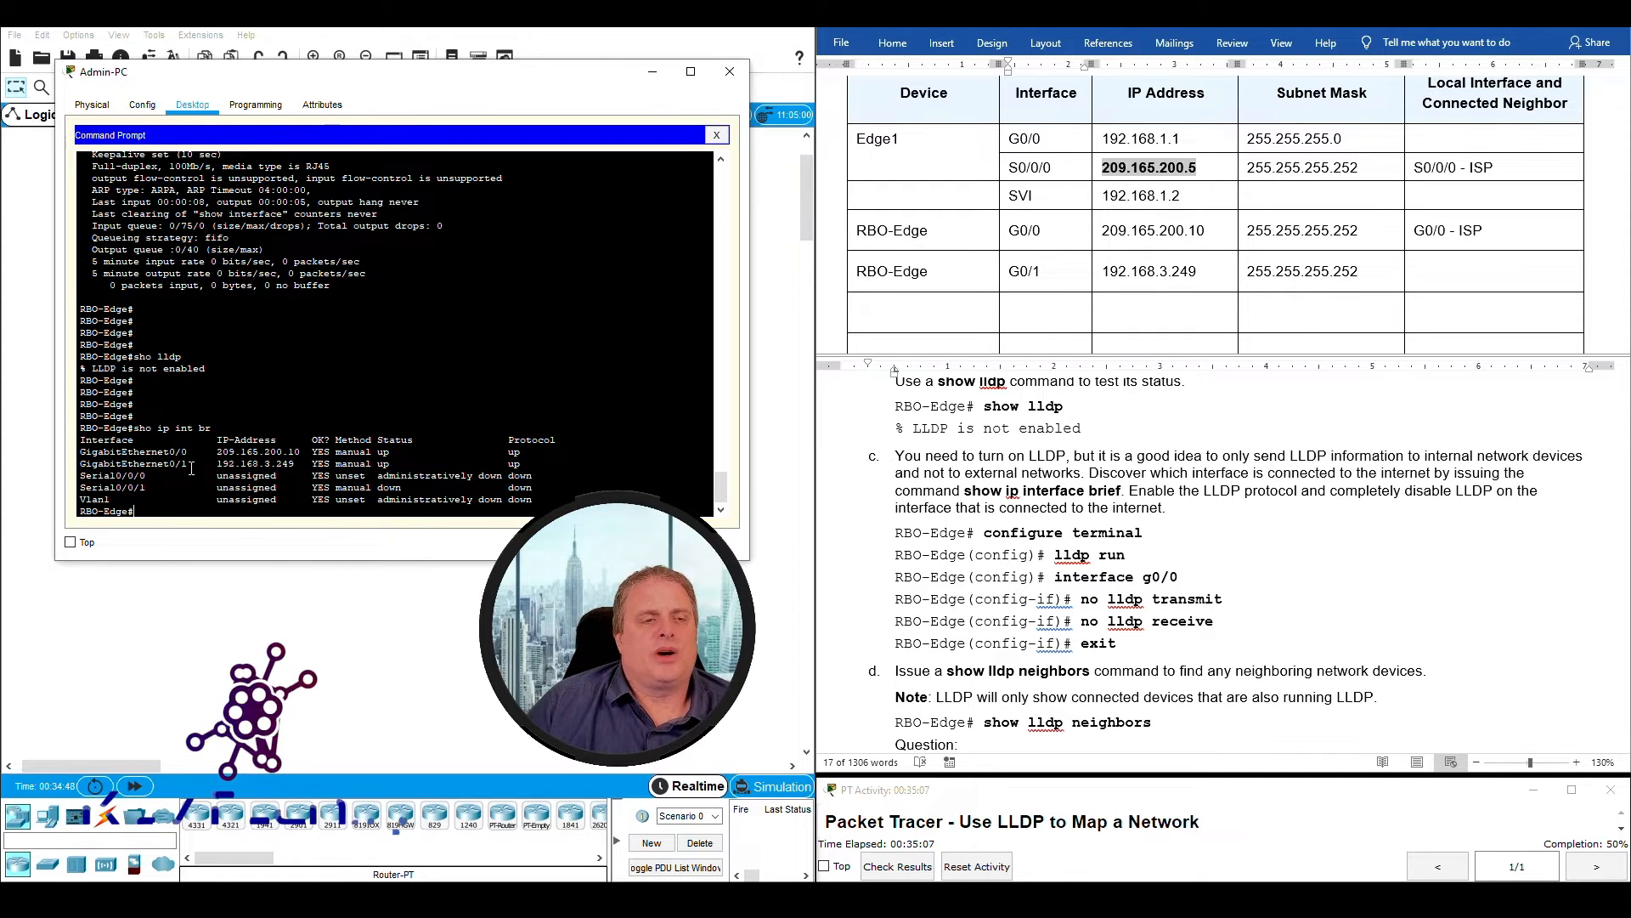
- Compare the GigabitEthernet0/0 and GigabitEthernet0/1 addresses in the interface list to identify which interface connects to the internet
left_click_drag(218, 452, 302, 453)
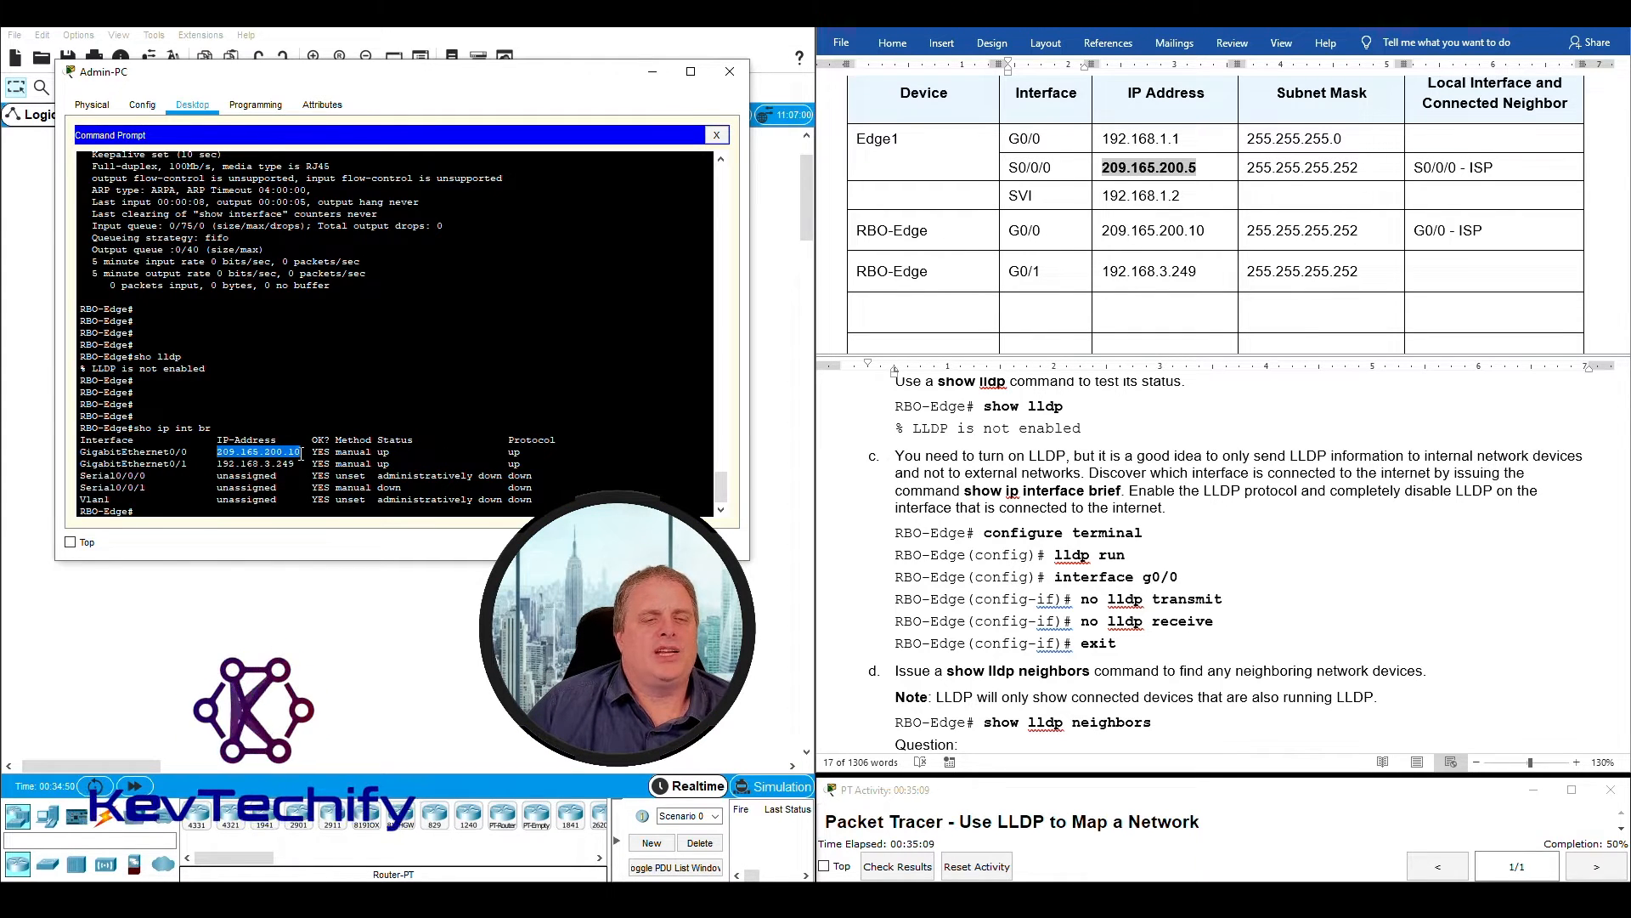
left_click(220, 464)
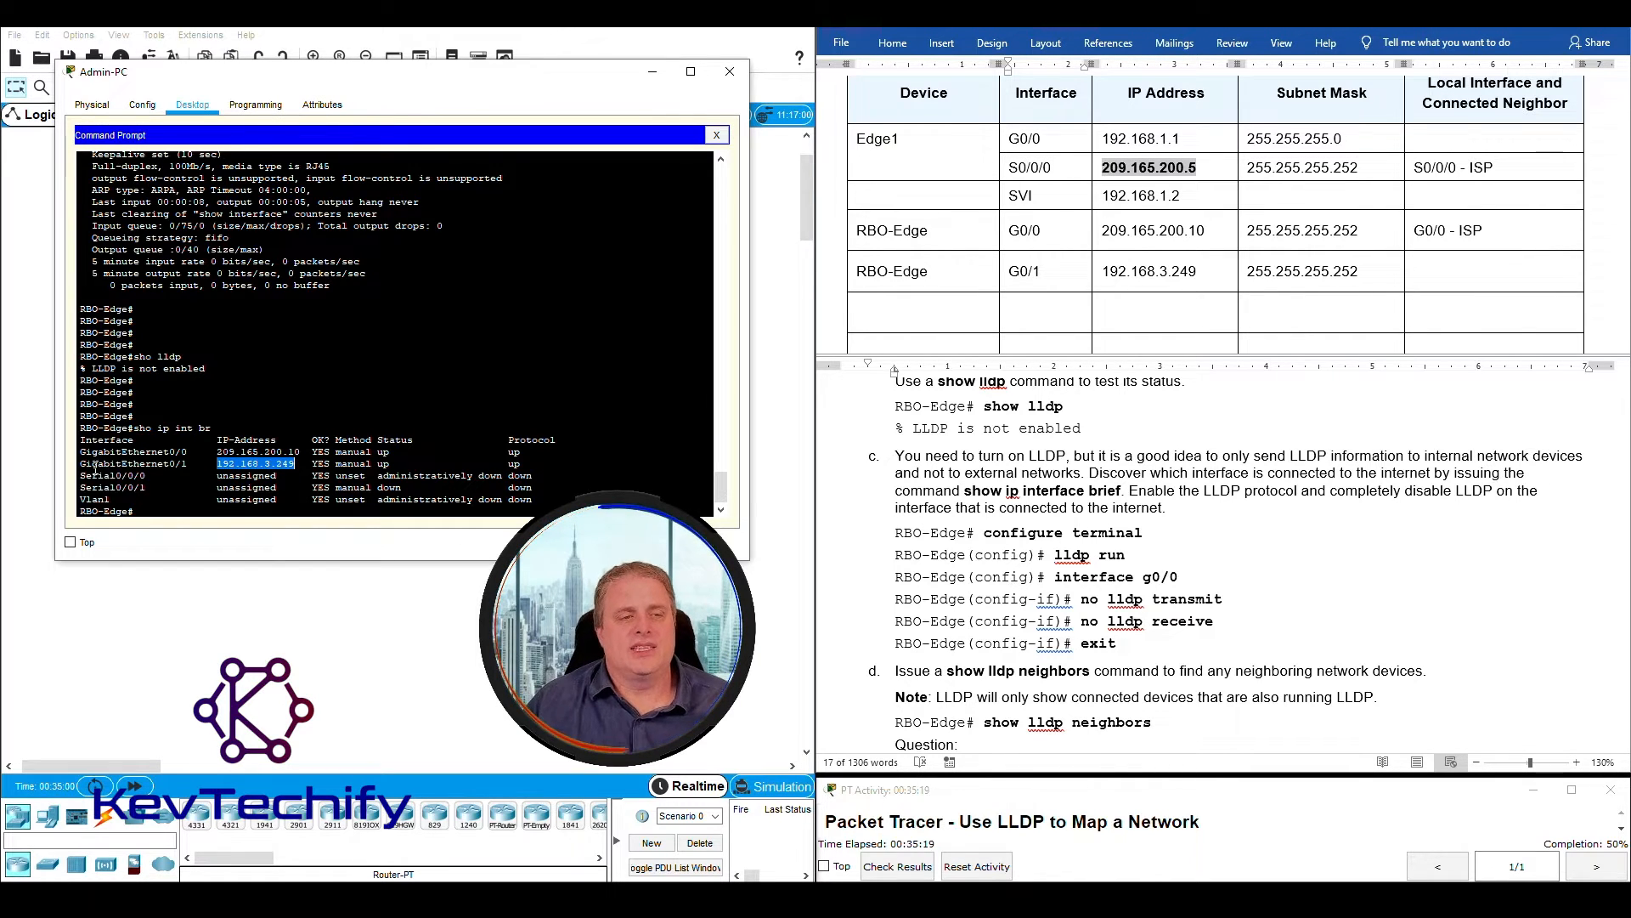
left_click_drag(86, 464, 331, 463)
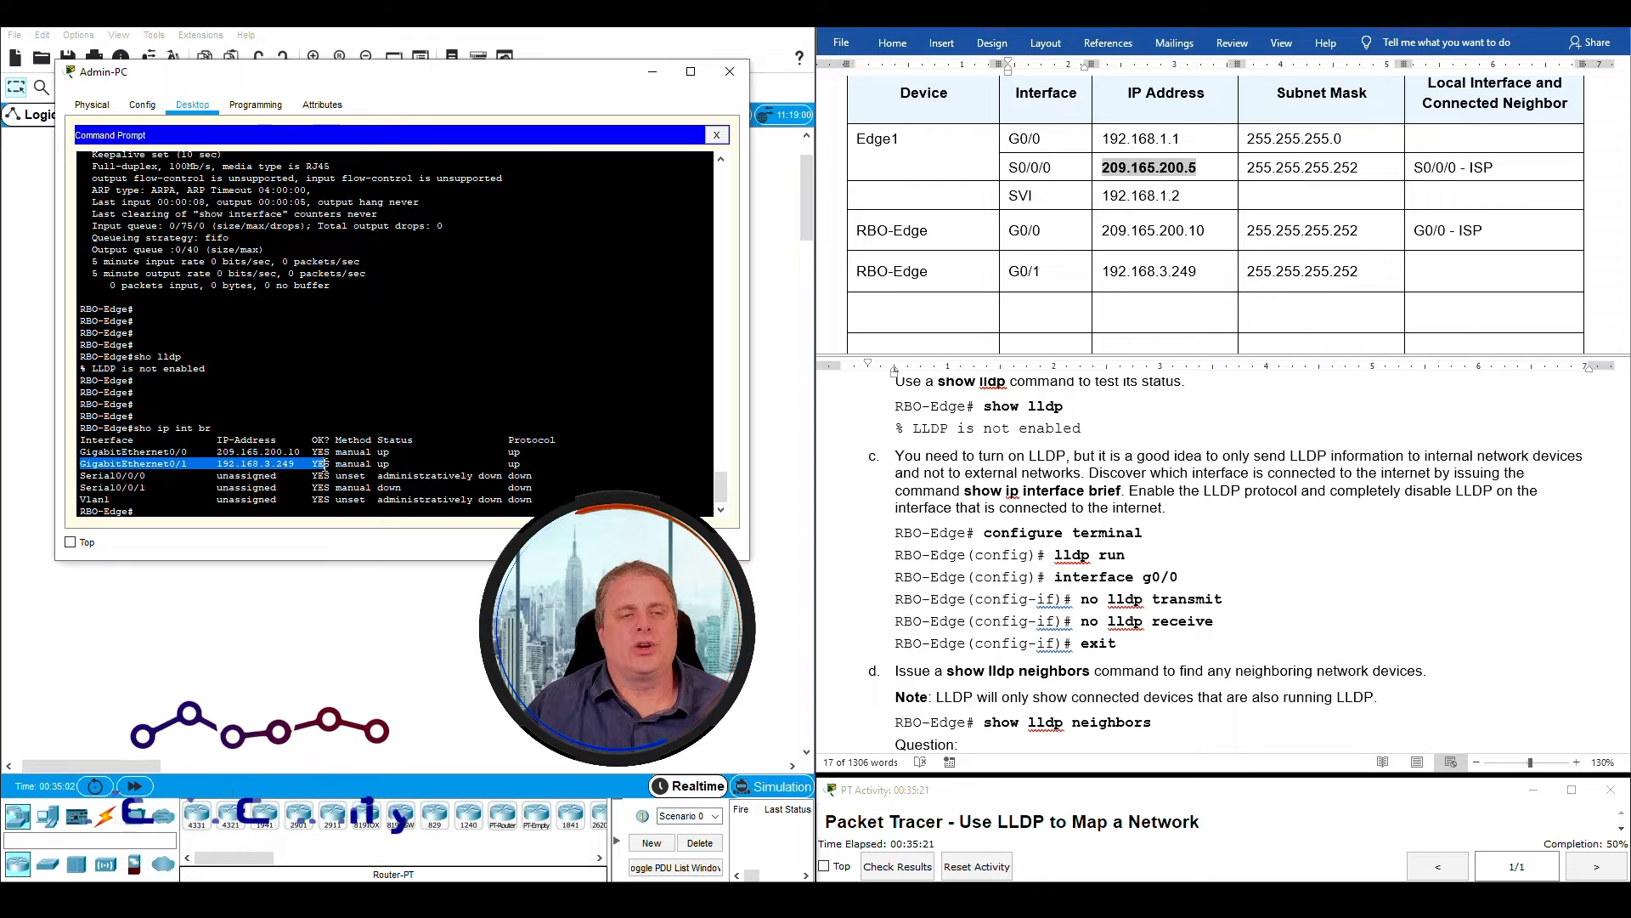
left_click_drag(217, 452, 305, 453)
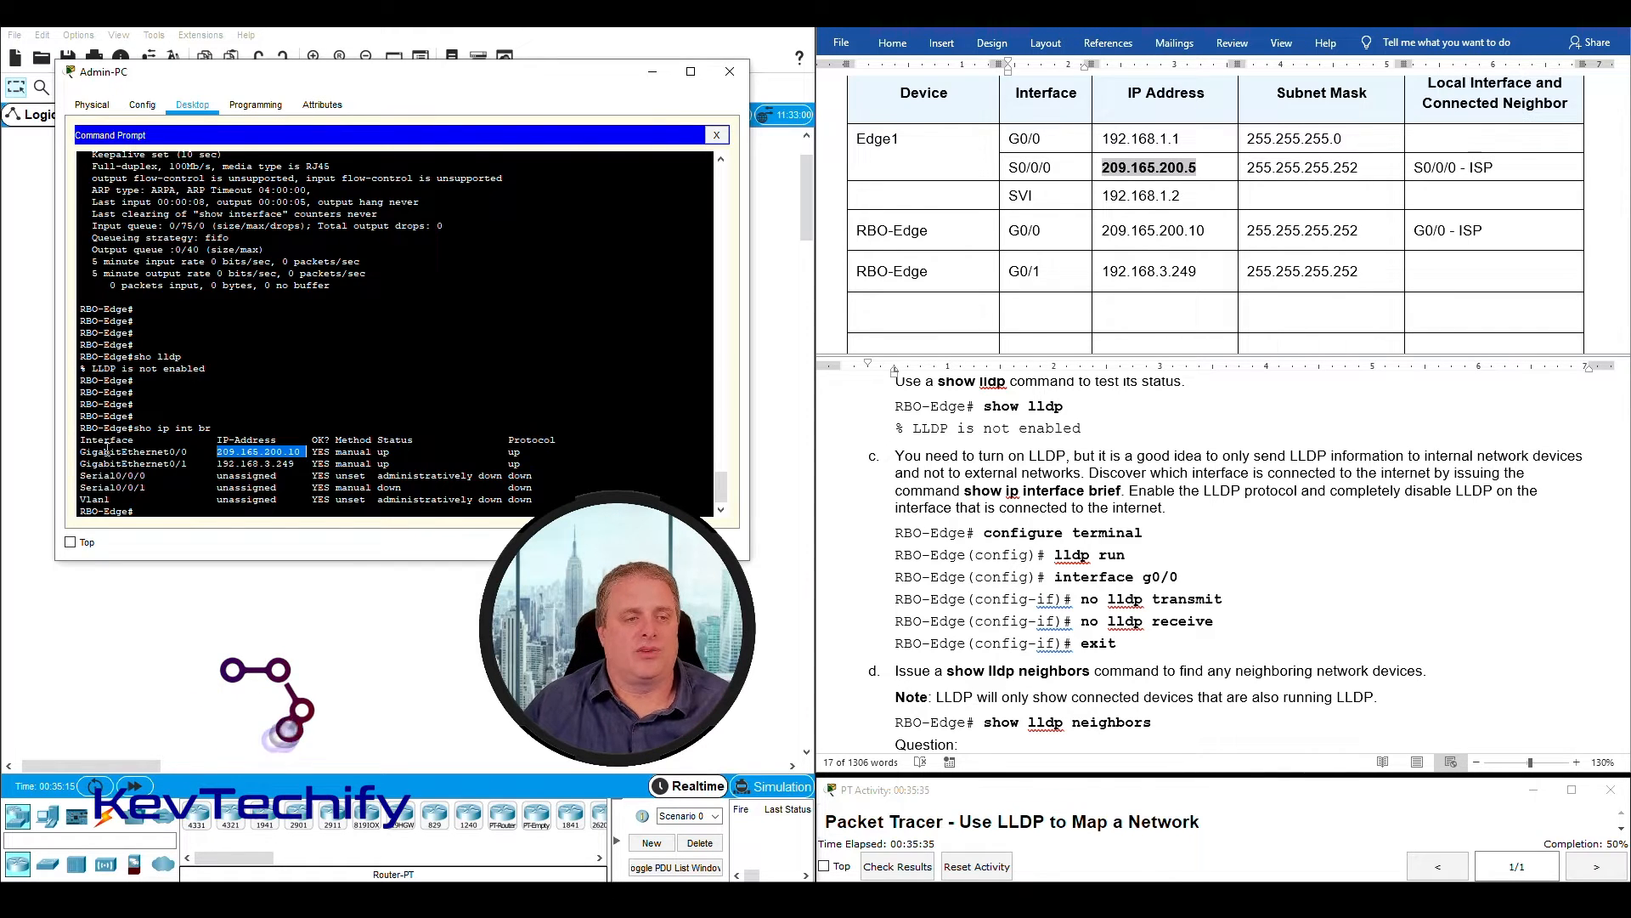
left_click_drag(79, 451, 196, 452)
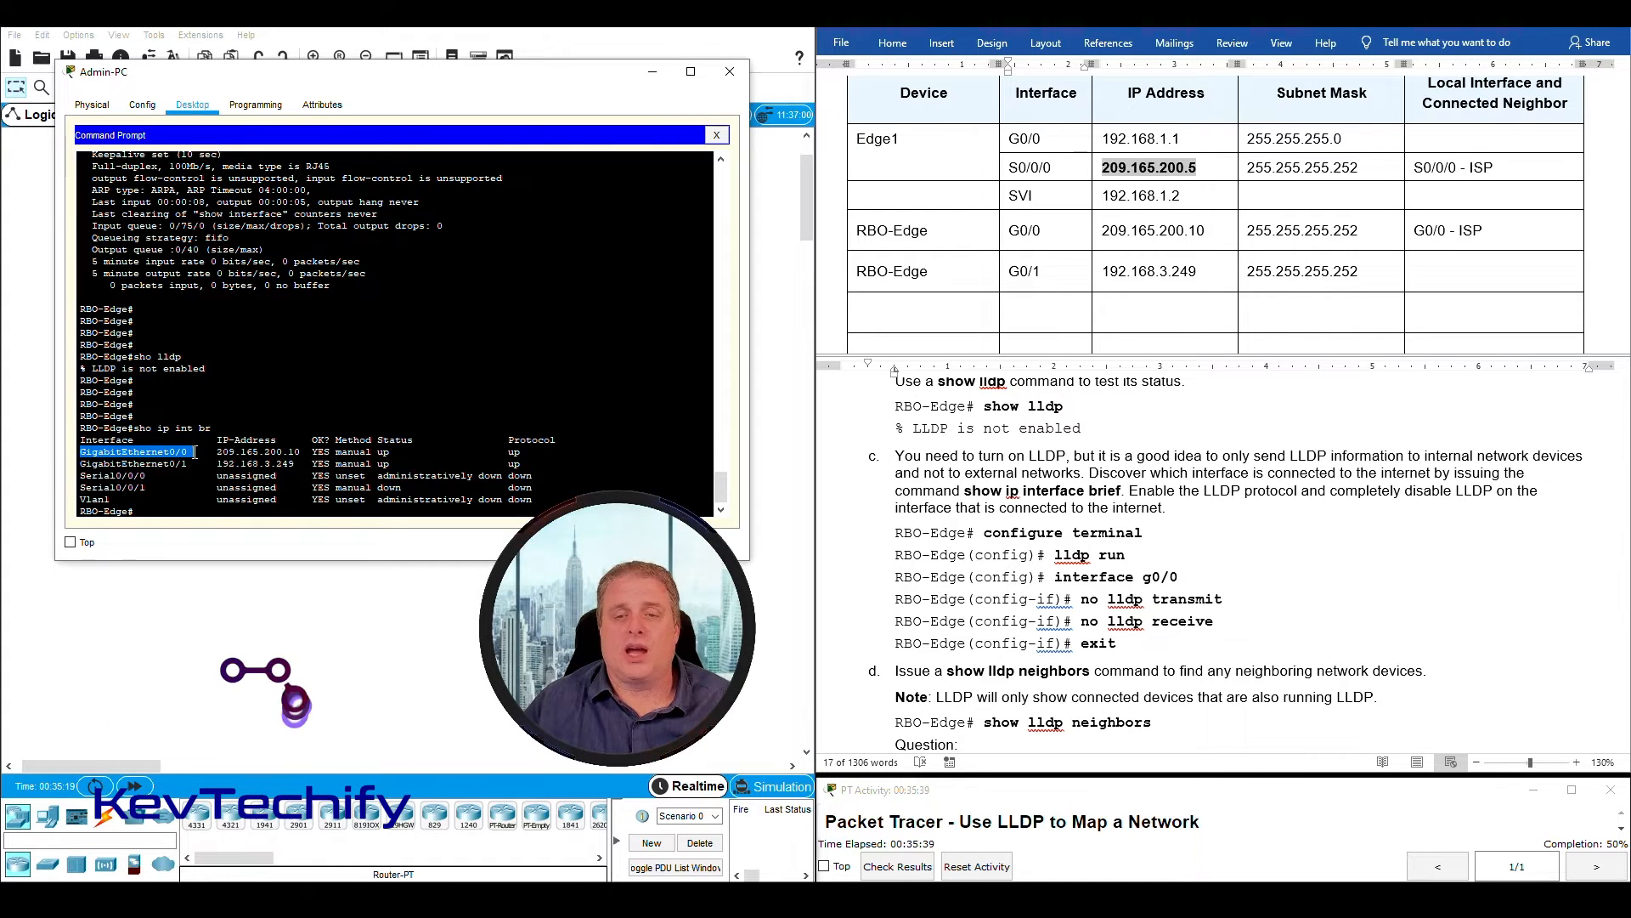
left_click_drag(195, 452, 393, 453)
- Enter global configuration mode on RBO-Edge with conf t and enable LLDP with lldp run, following instruction c
left_click(1142, 477, "ctrl")
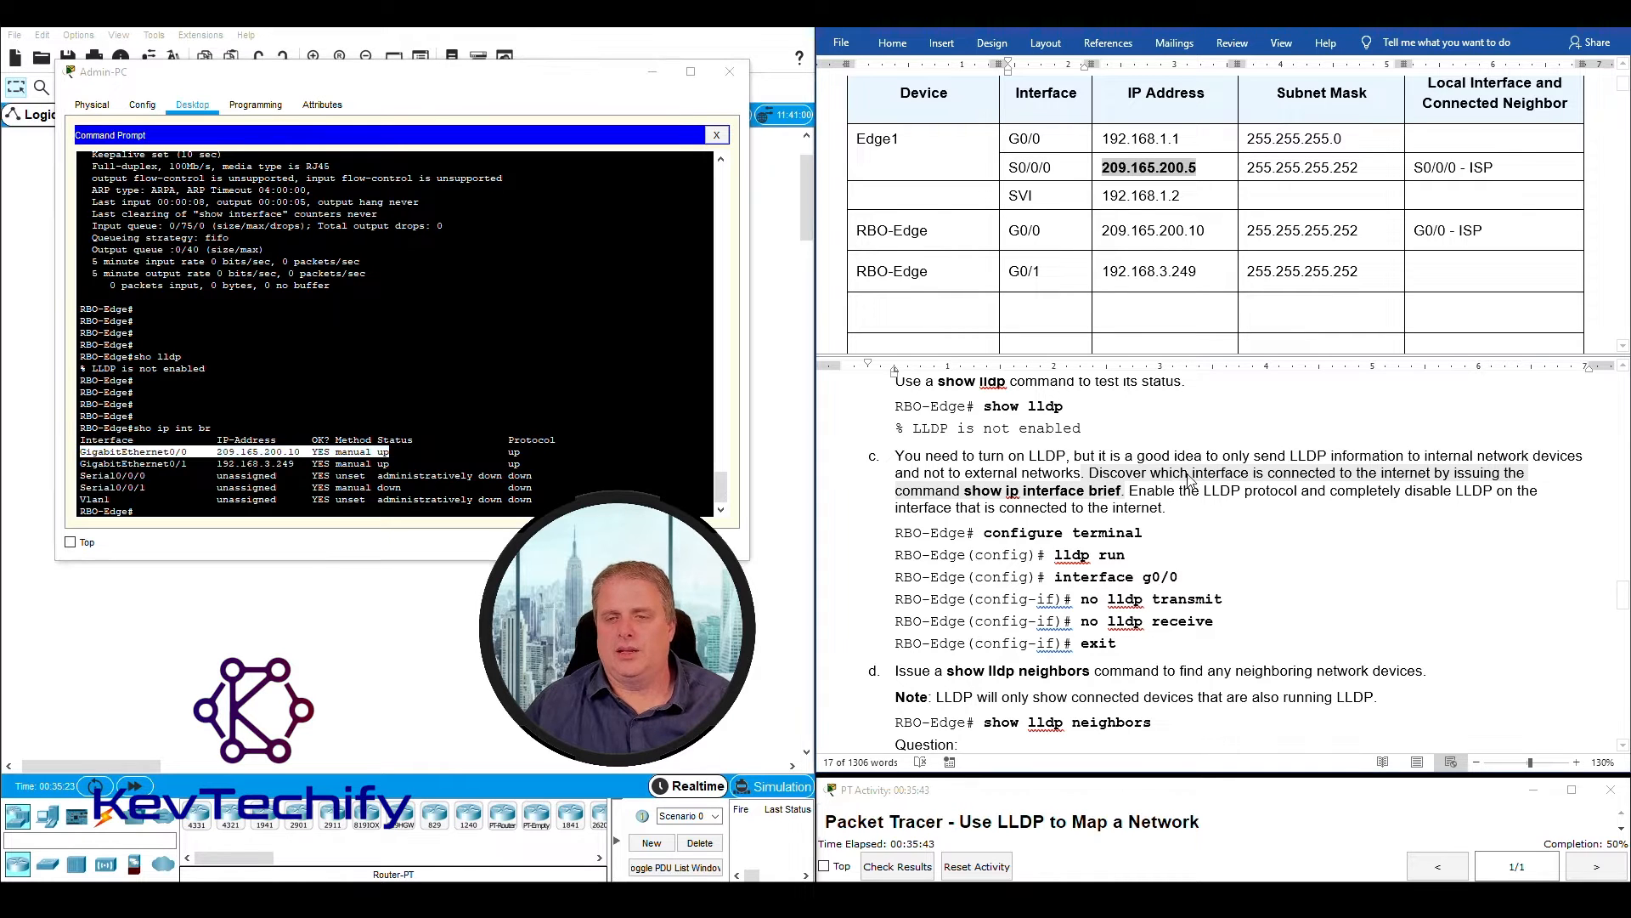
left_click_drag(1130, 491, 1210, 516)
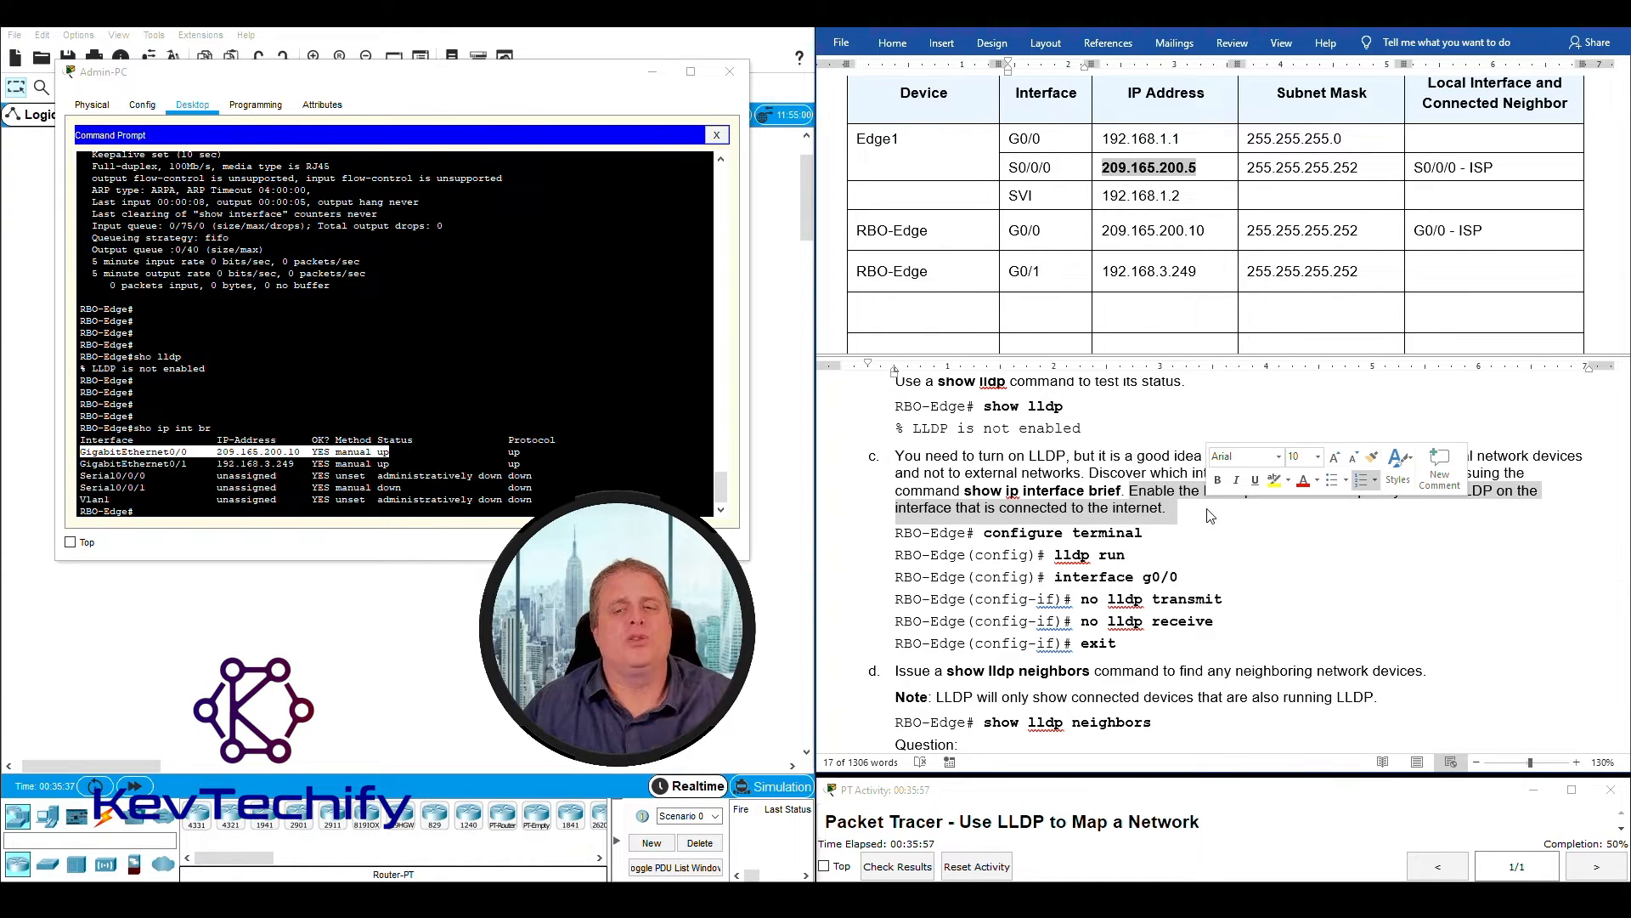
left_click(156, 513)
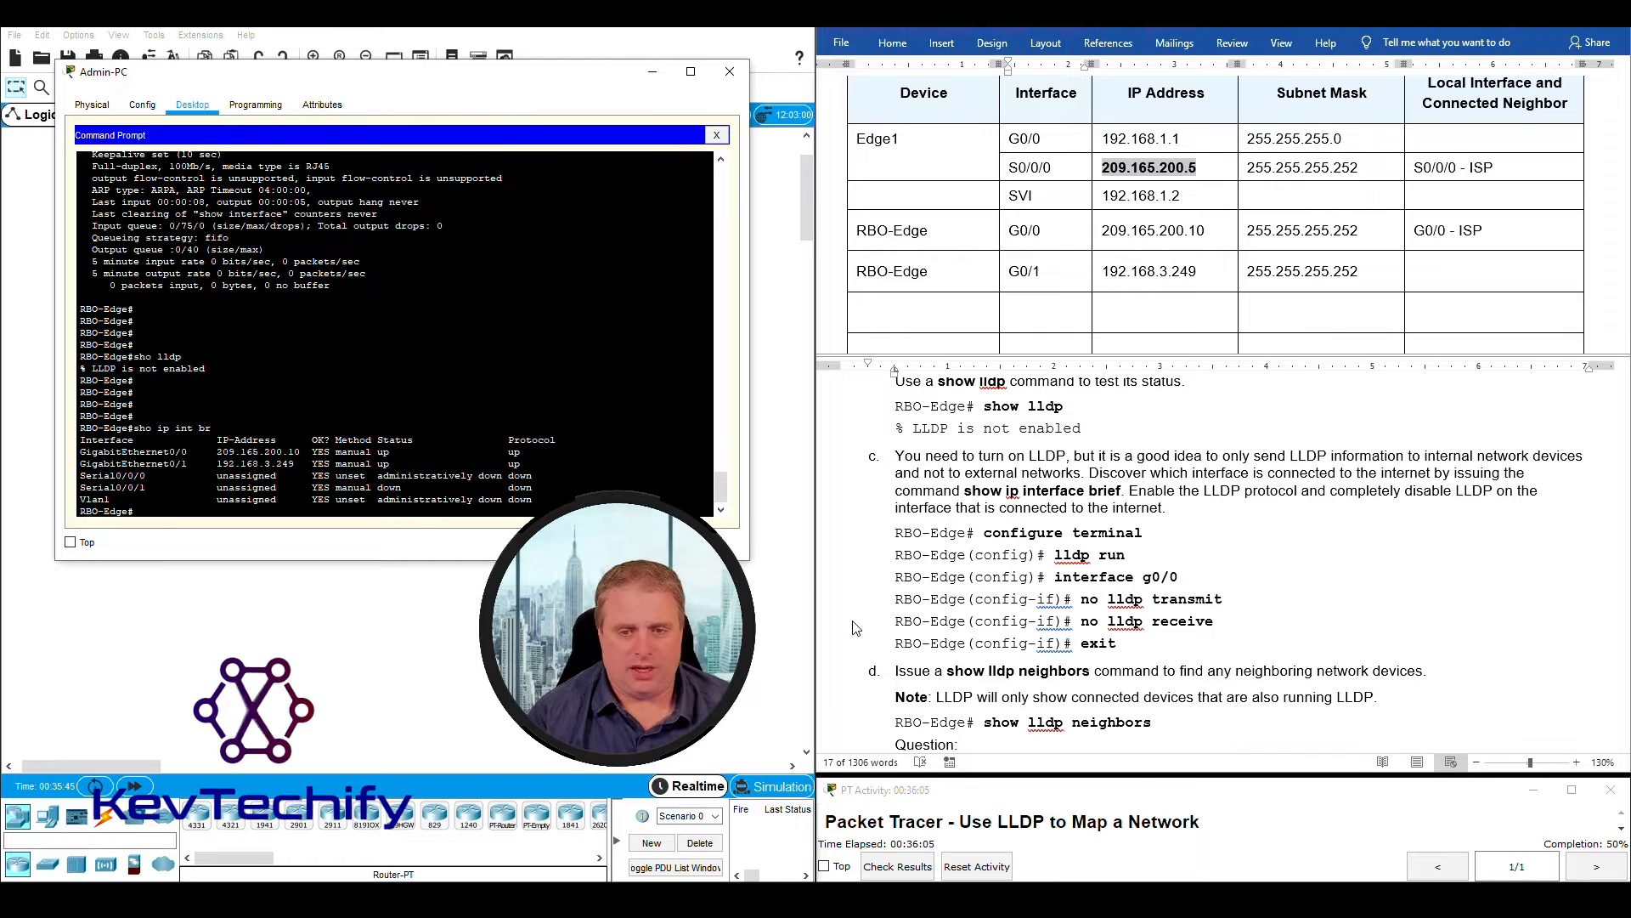
type("conf t")
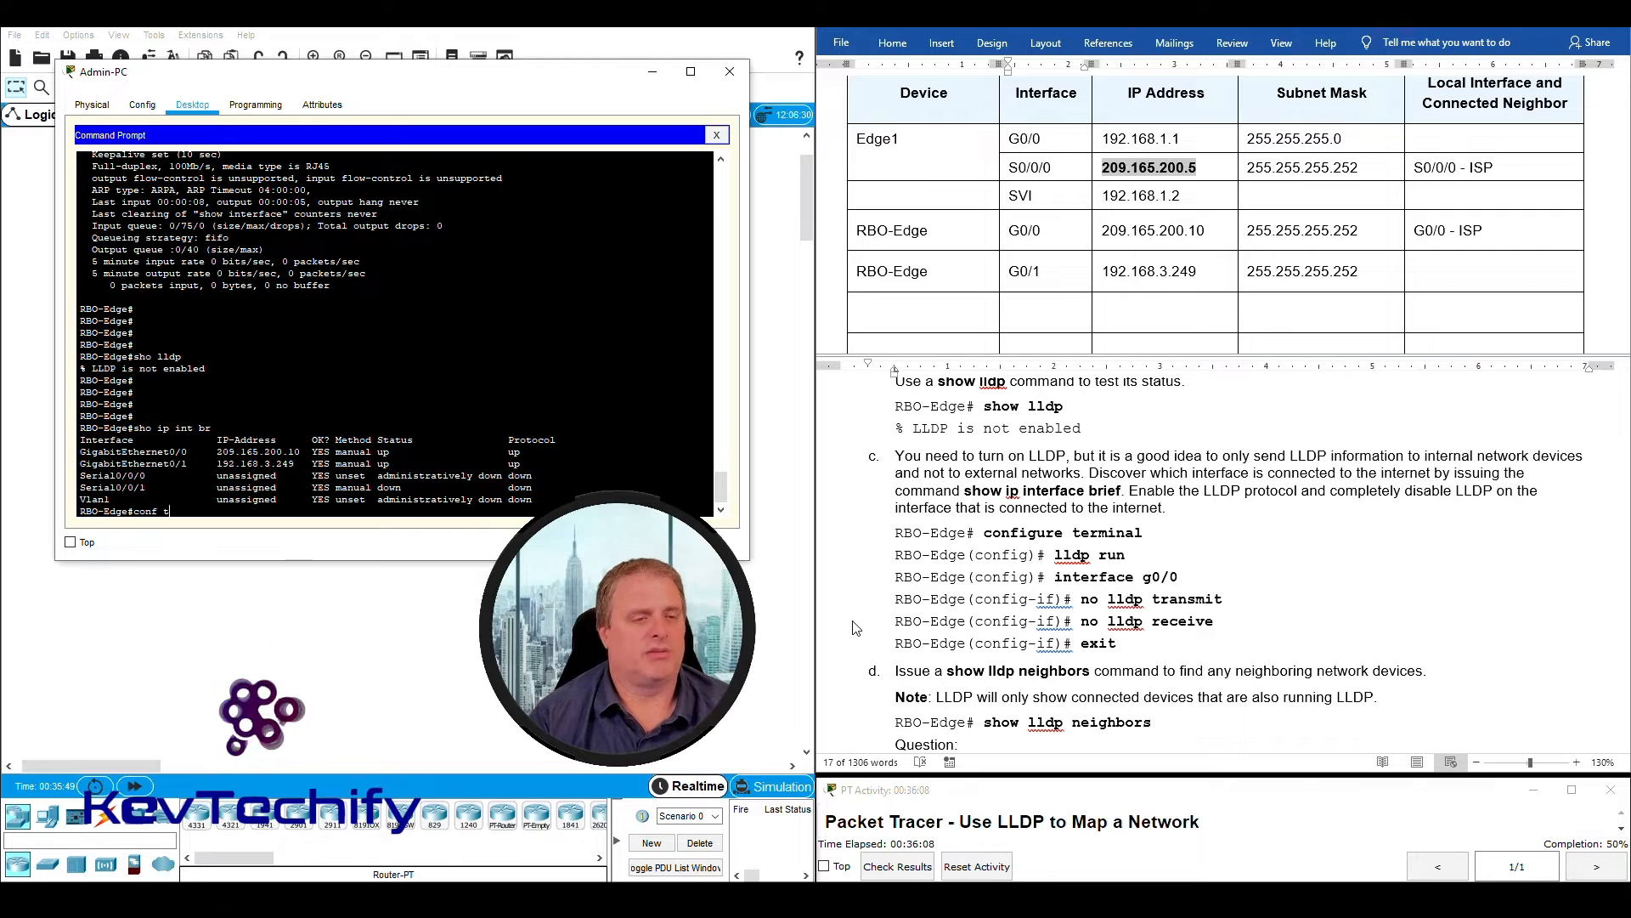
key("Return")
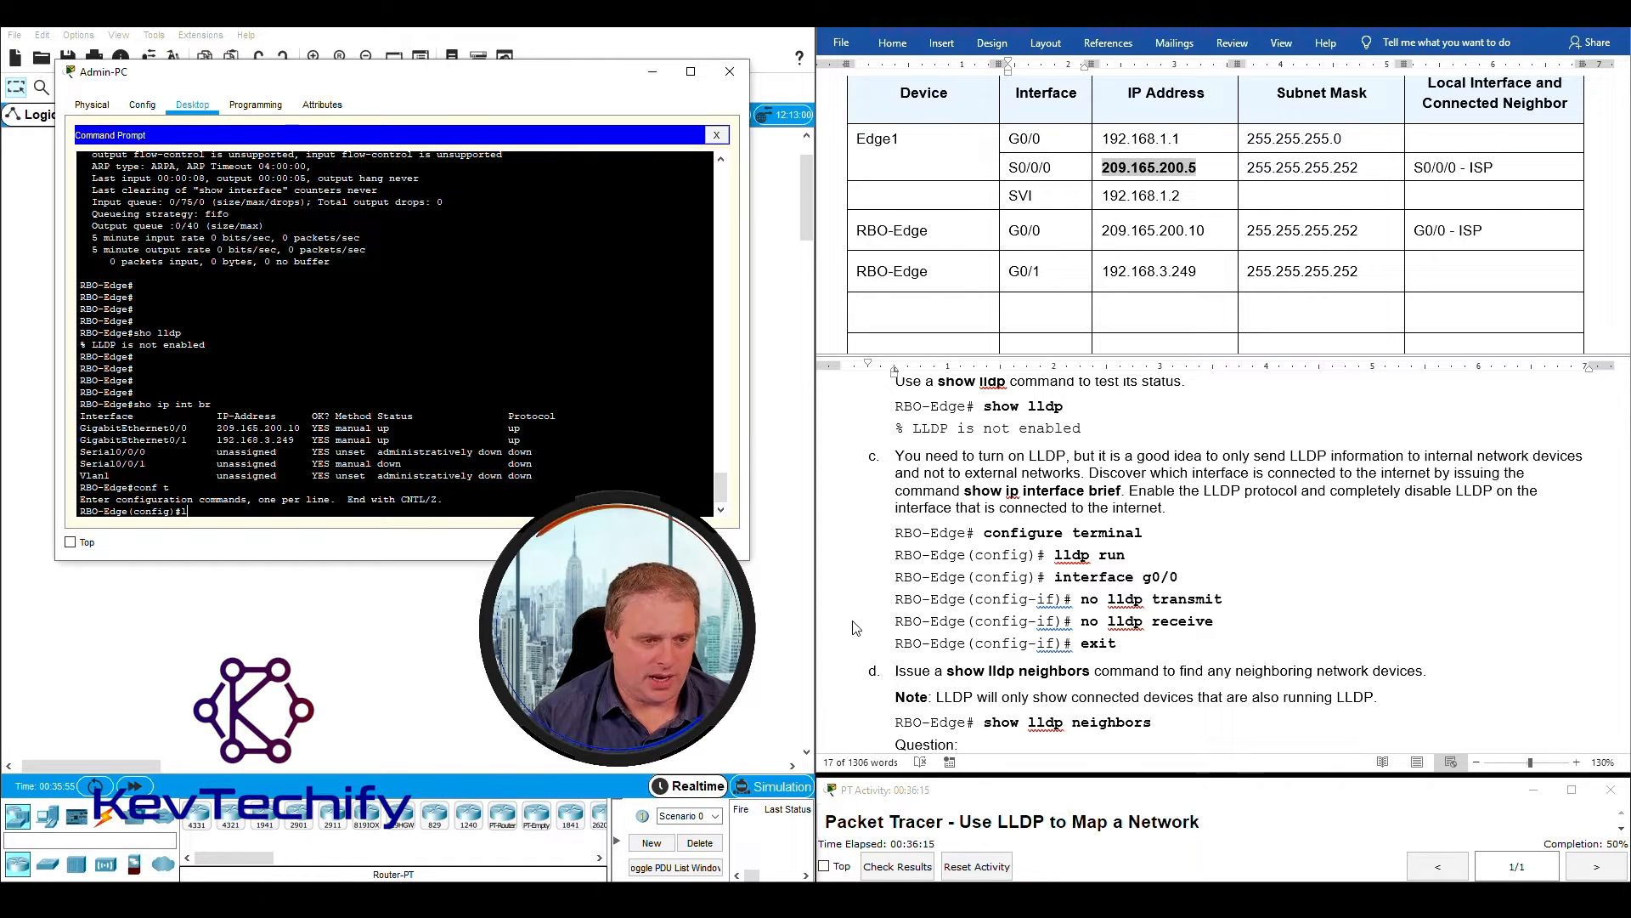
type("lldp run")
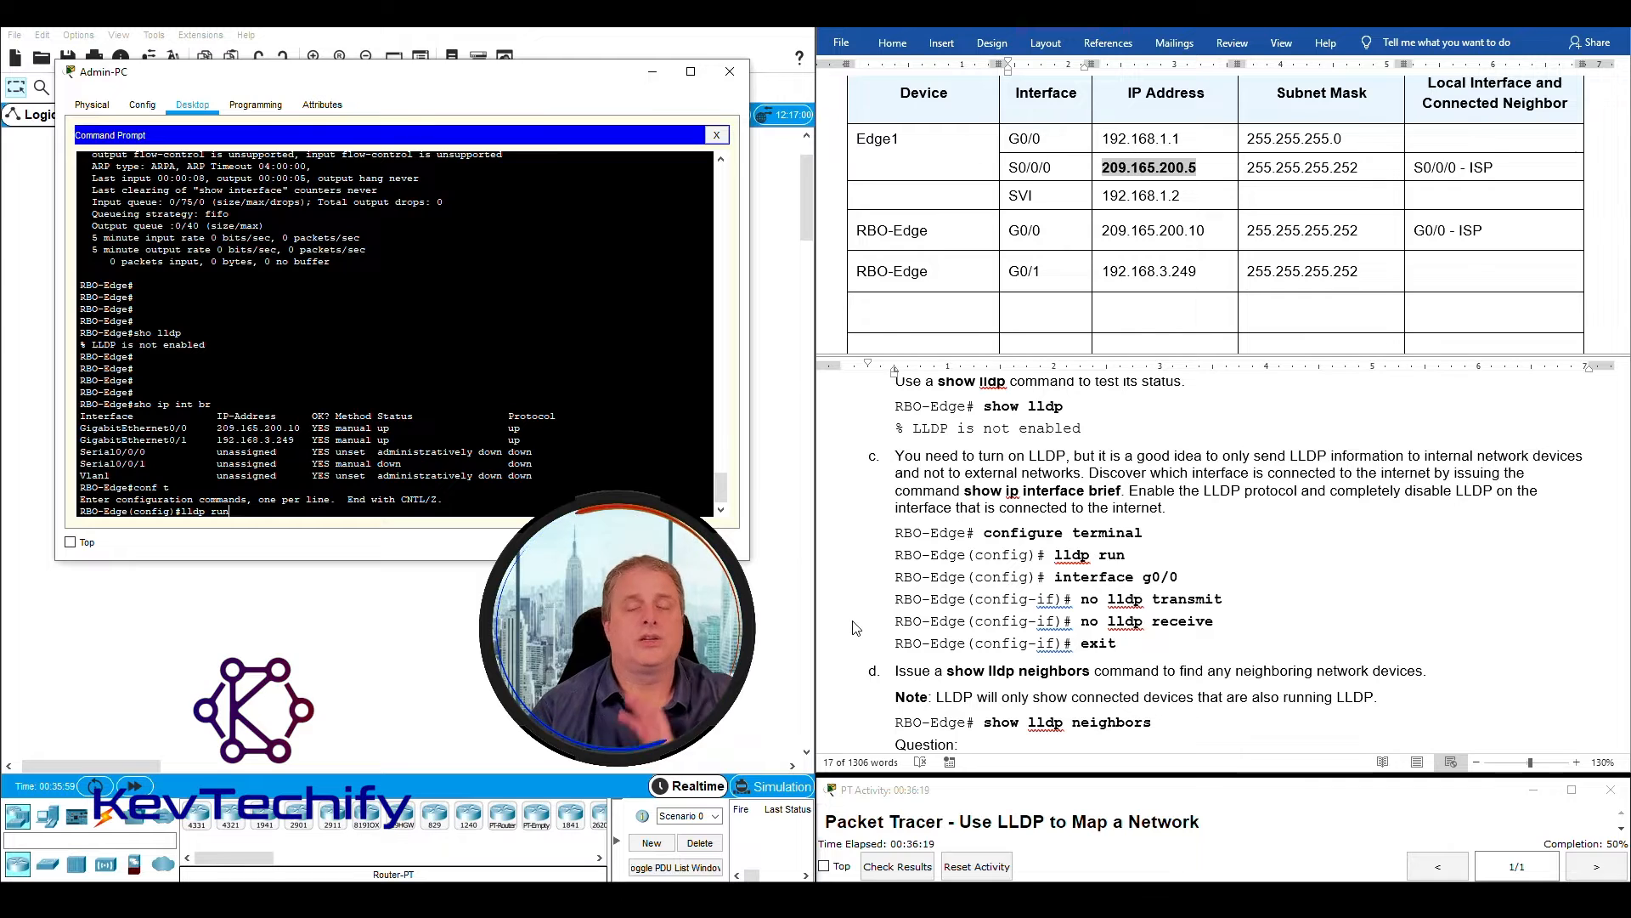
key("Return")
- Exit global configuration mode on RBO-Edge and recheck the LLDP status with sho lldp
key("Return")
key("Return")
type("exit")
key("Return")
type("s")
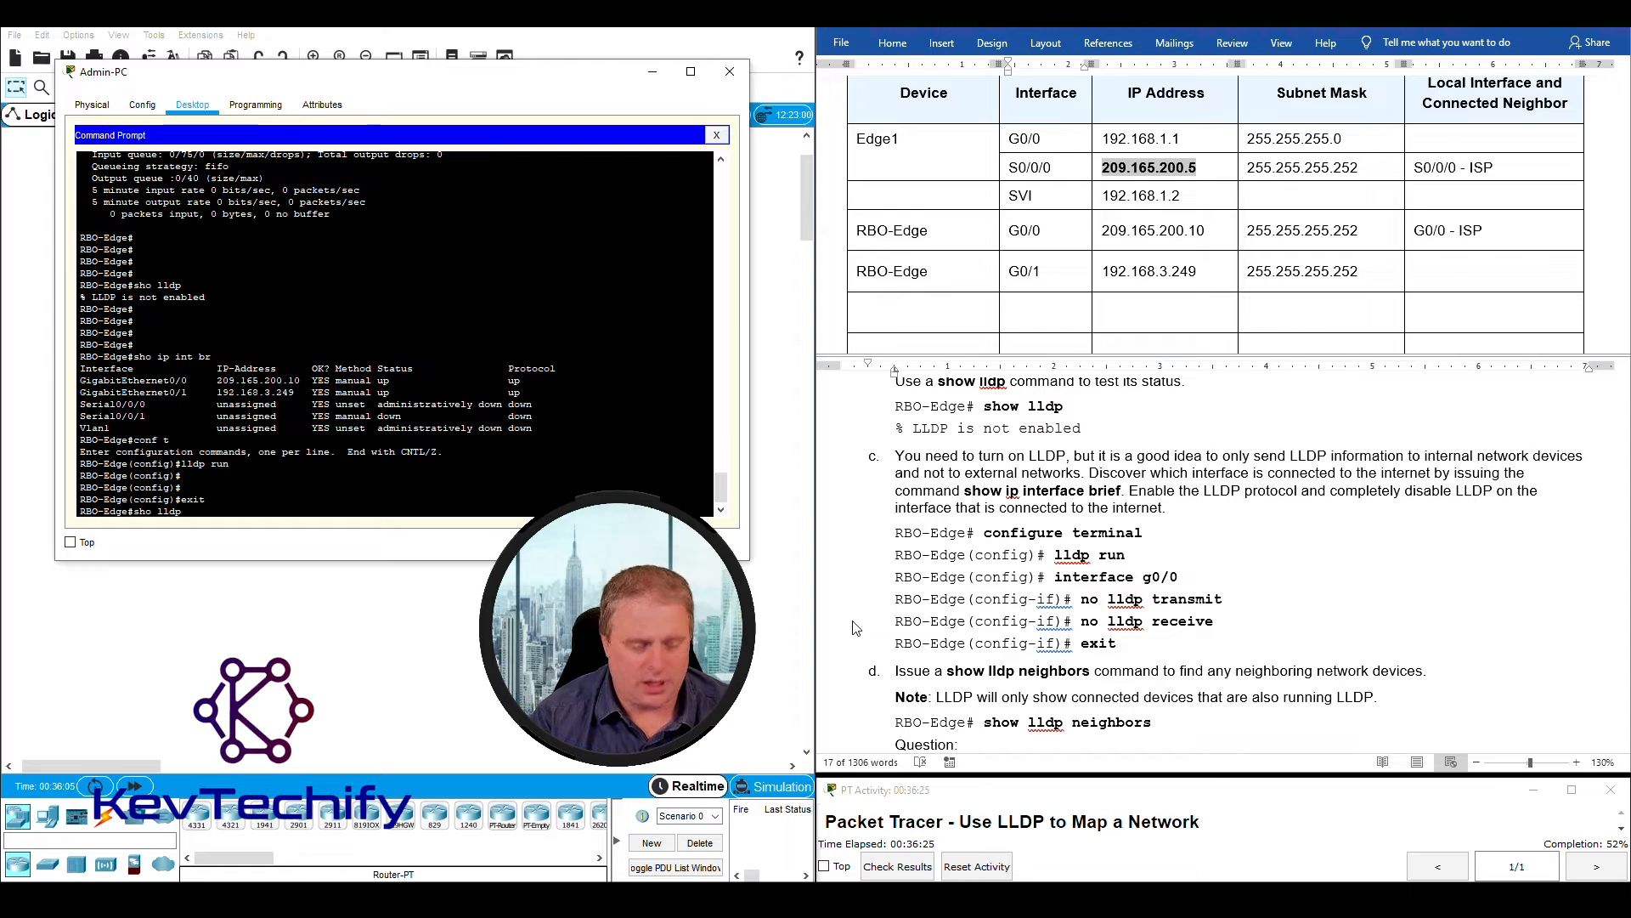
type("ho lldp")
key("Return")
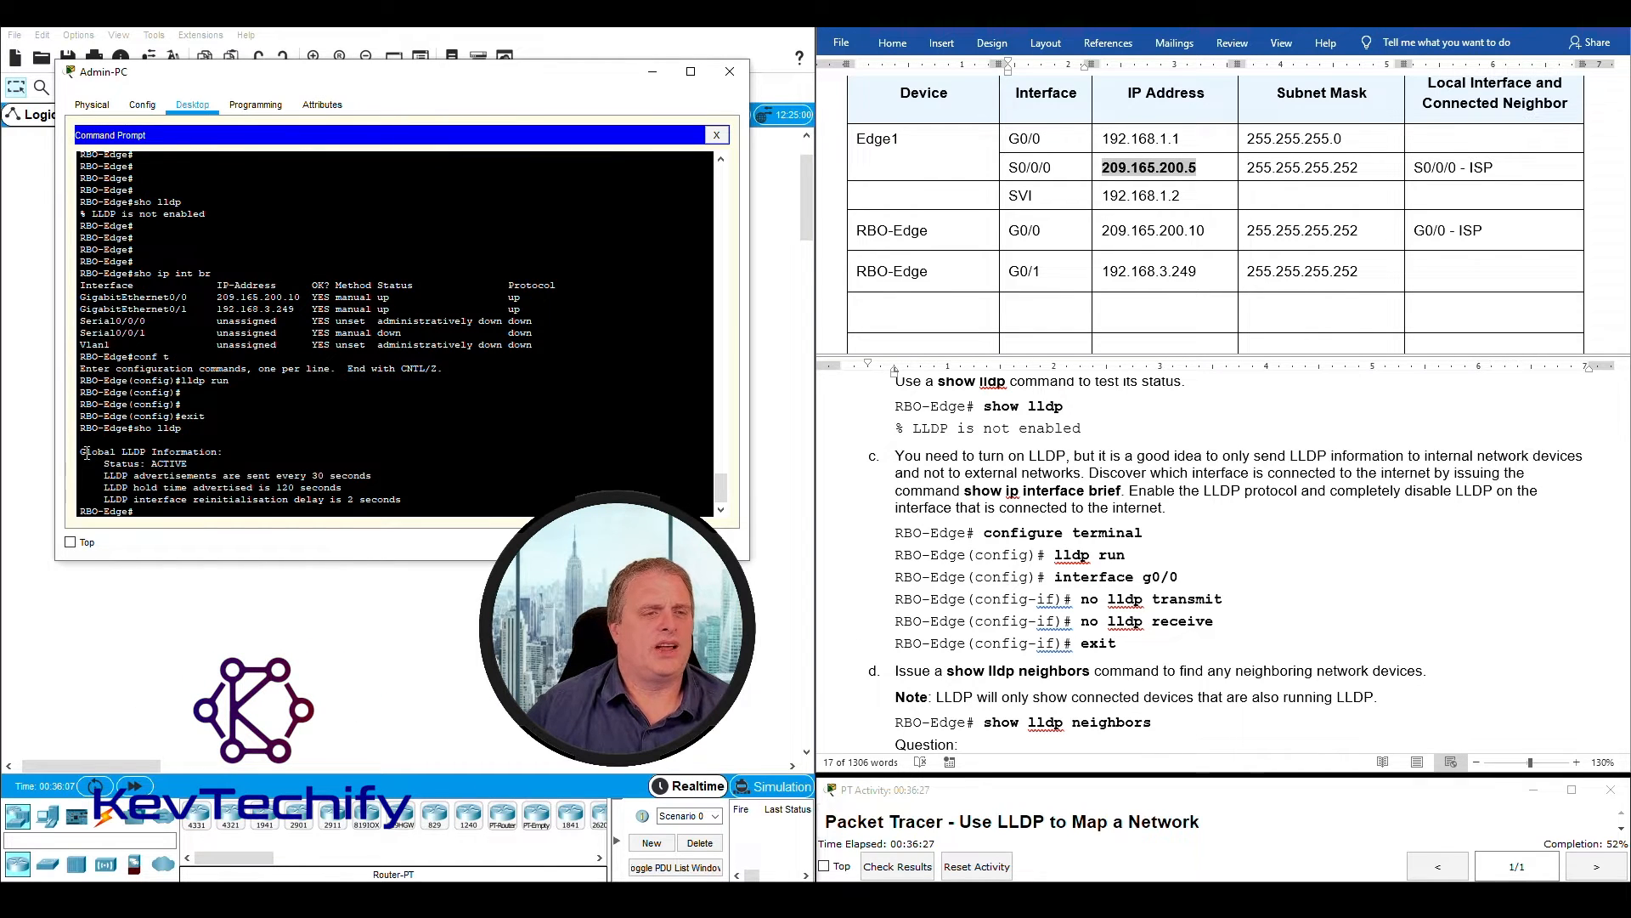
- Compare the latest sho lldp output on RBO-Edge with the one from before LLDP was enabled
left_click_drag(186, 454, 407, 500)
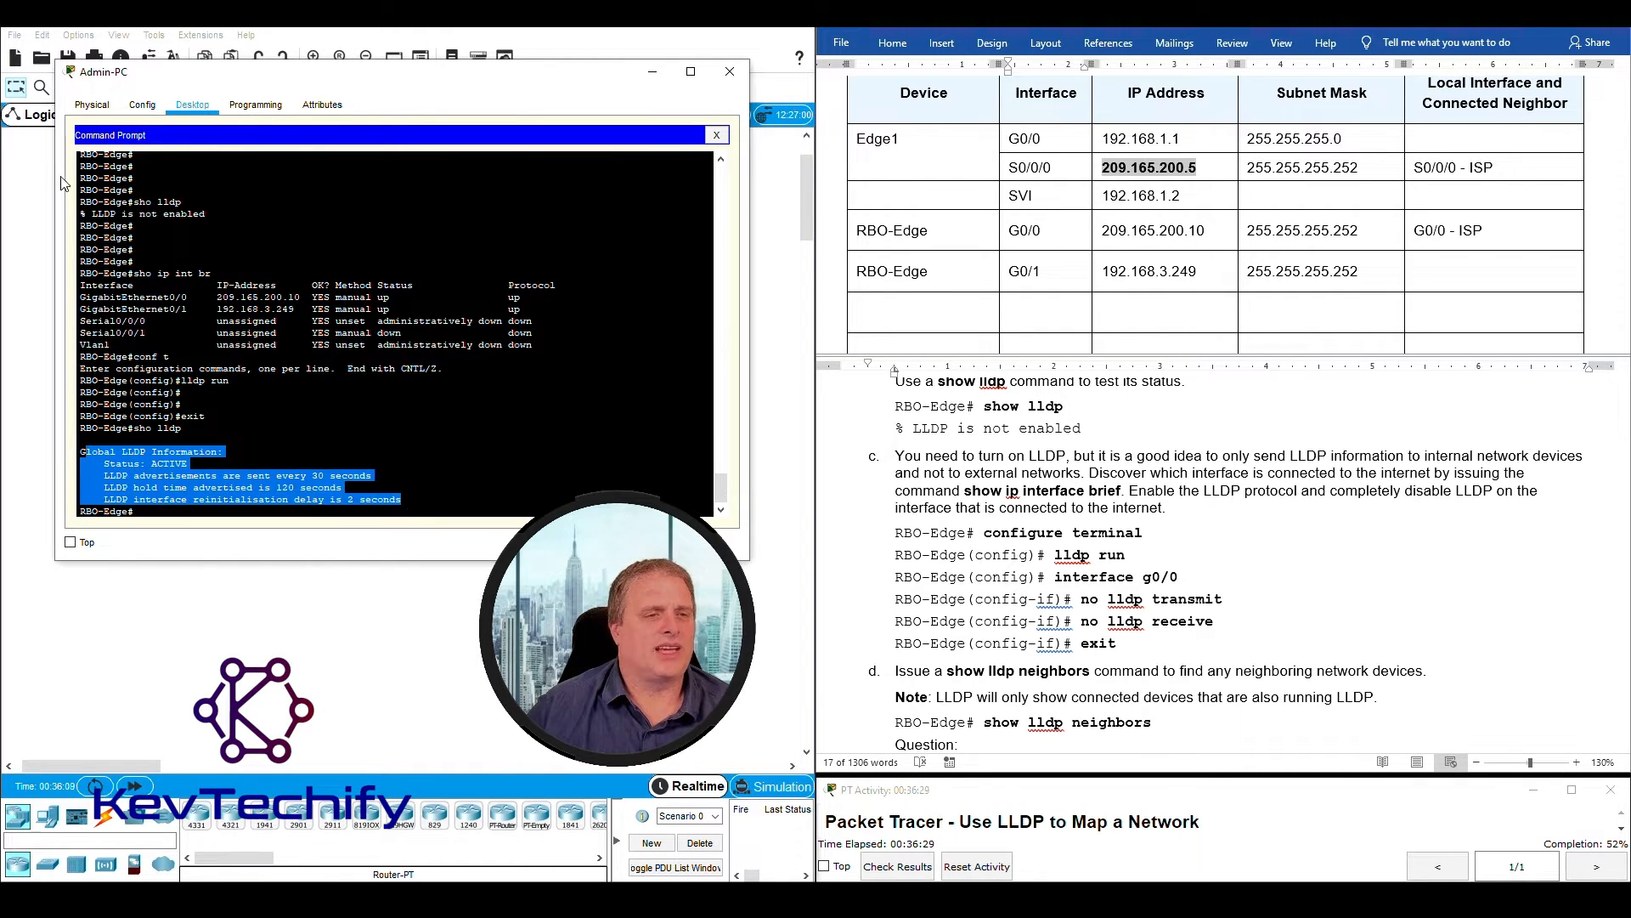
left_click_drag(83, 200, 211, 211)
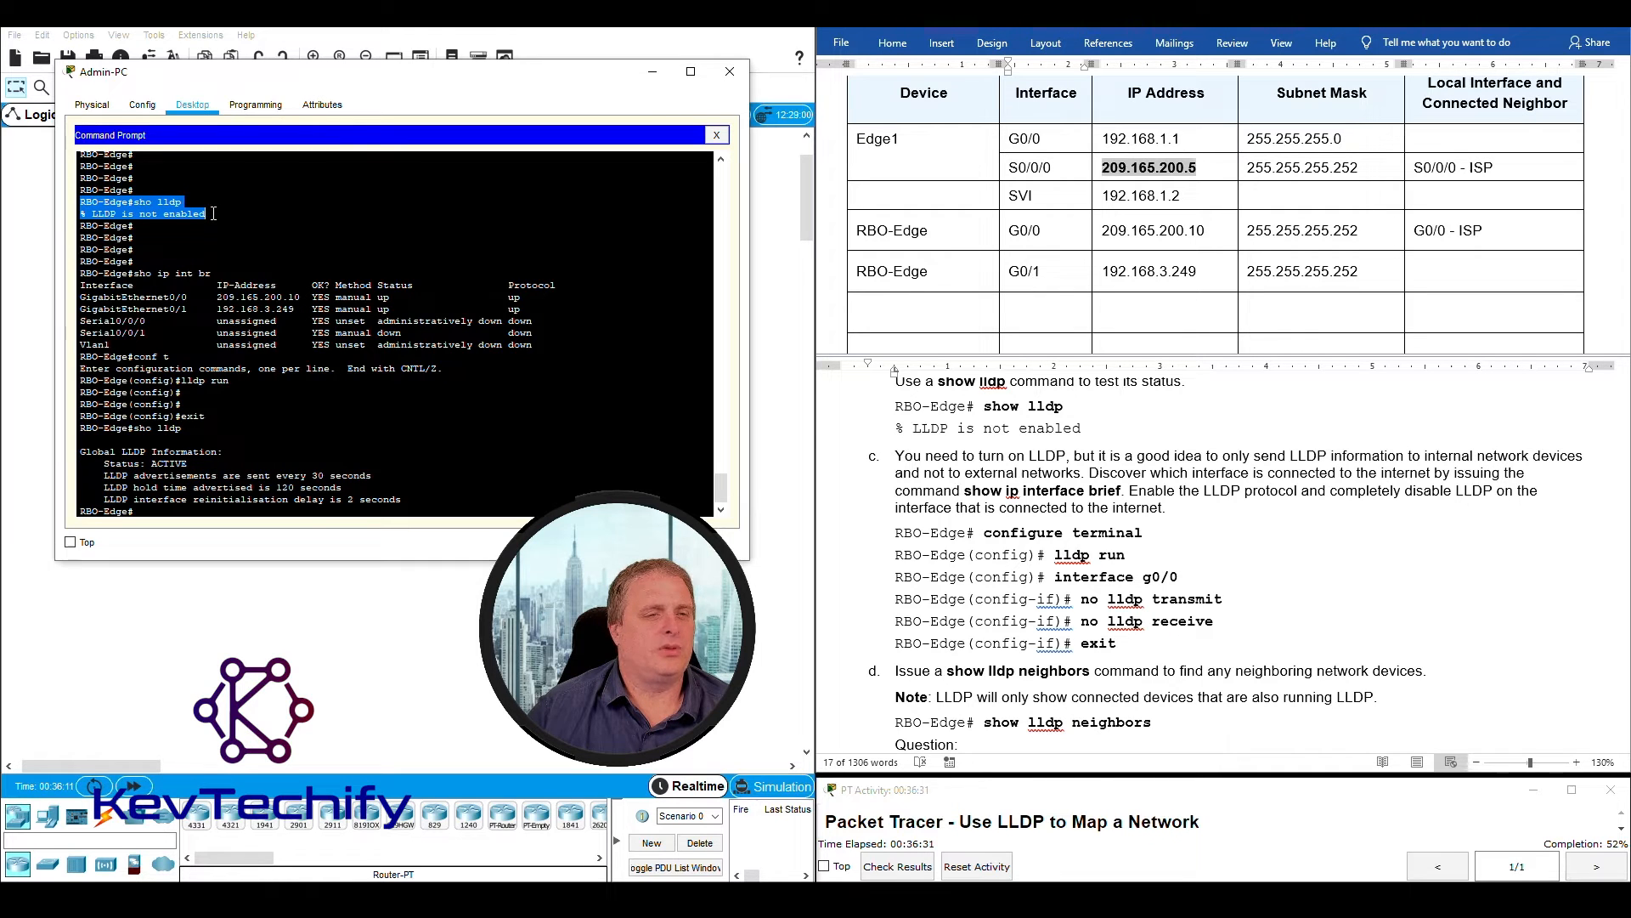
left_click_drag(85, 450, 411, 499)
left_click(415, 510)
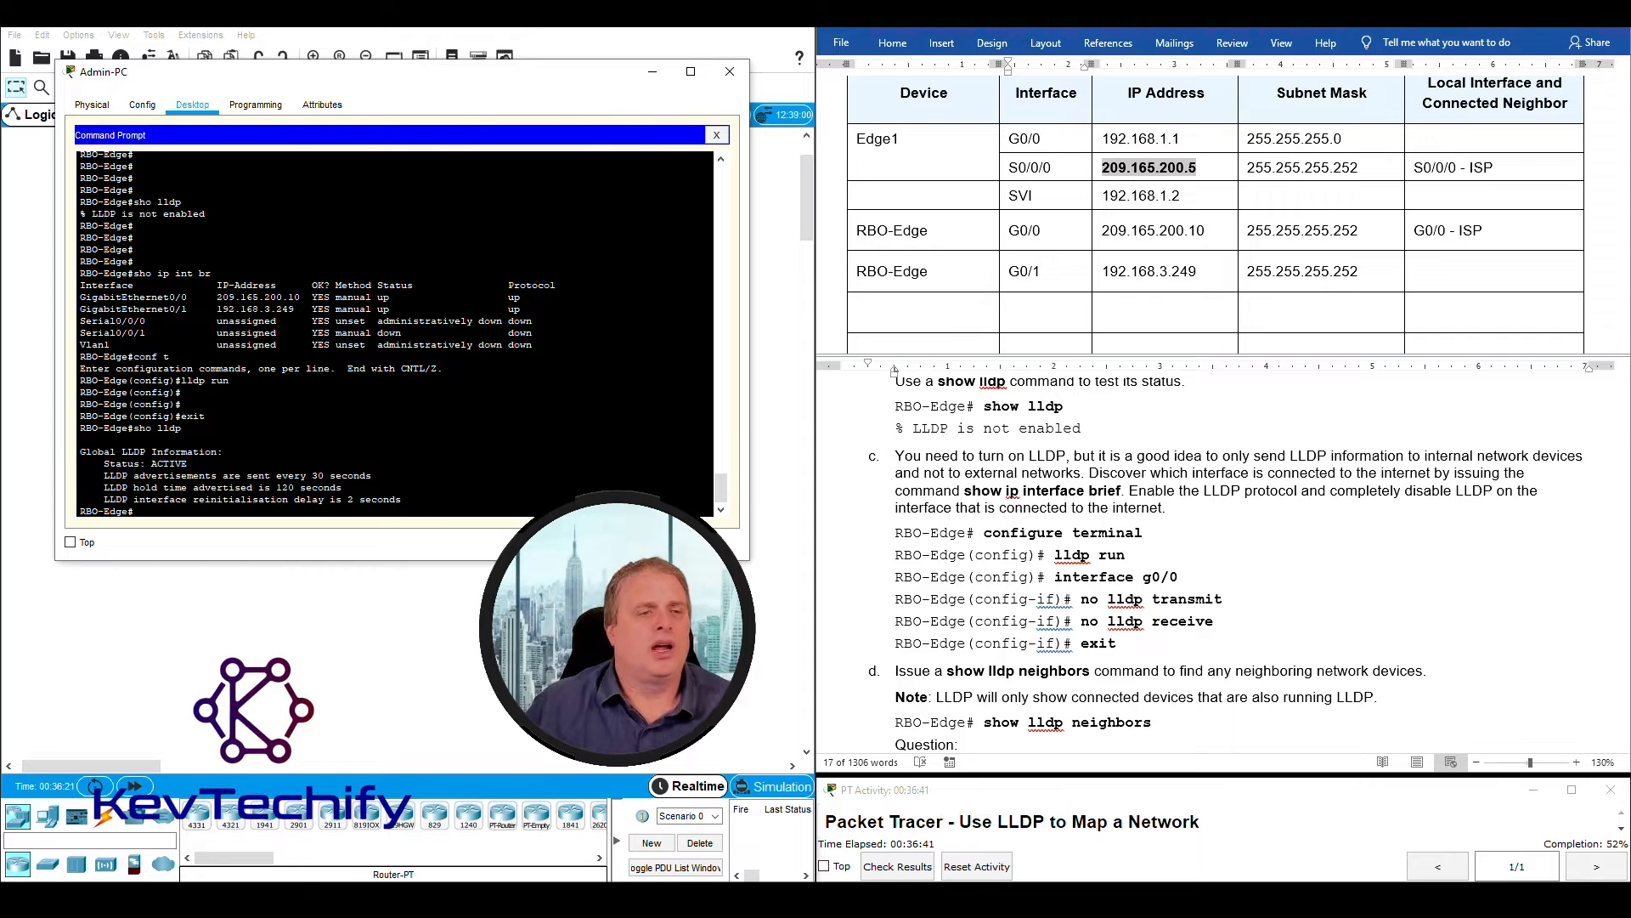
- Identify the internet-facing interface in the RBO-Edge interface list and enter its configuration mode with conf t and int g0/0
left_click_drag(78, 299, 175, 300)
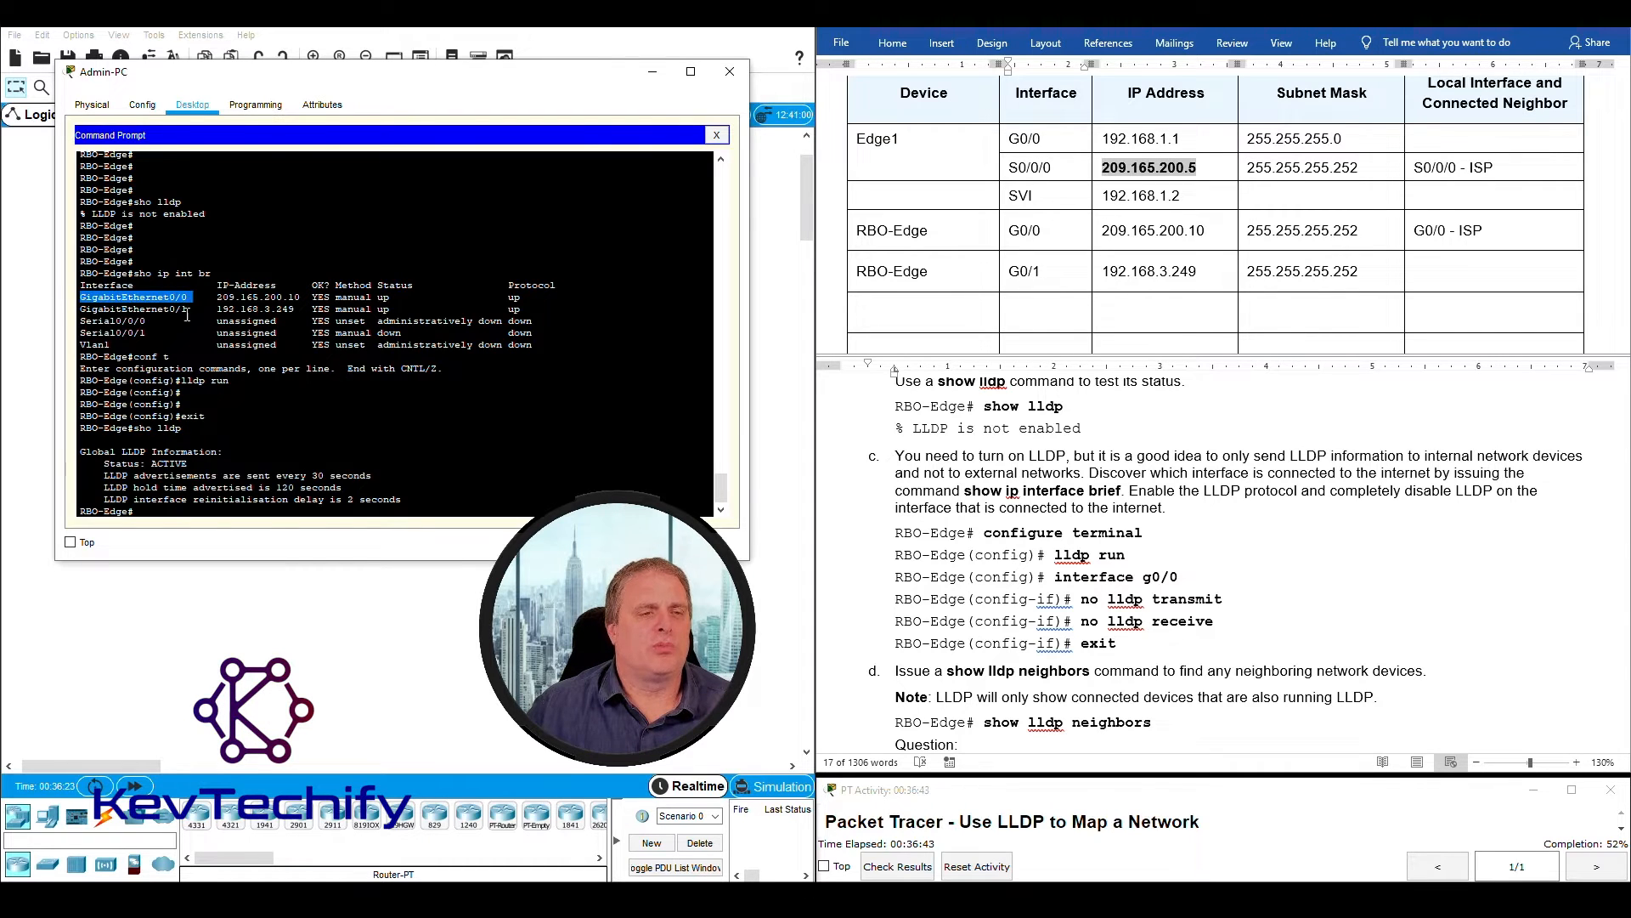
left_click(181, 514)
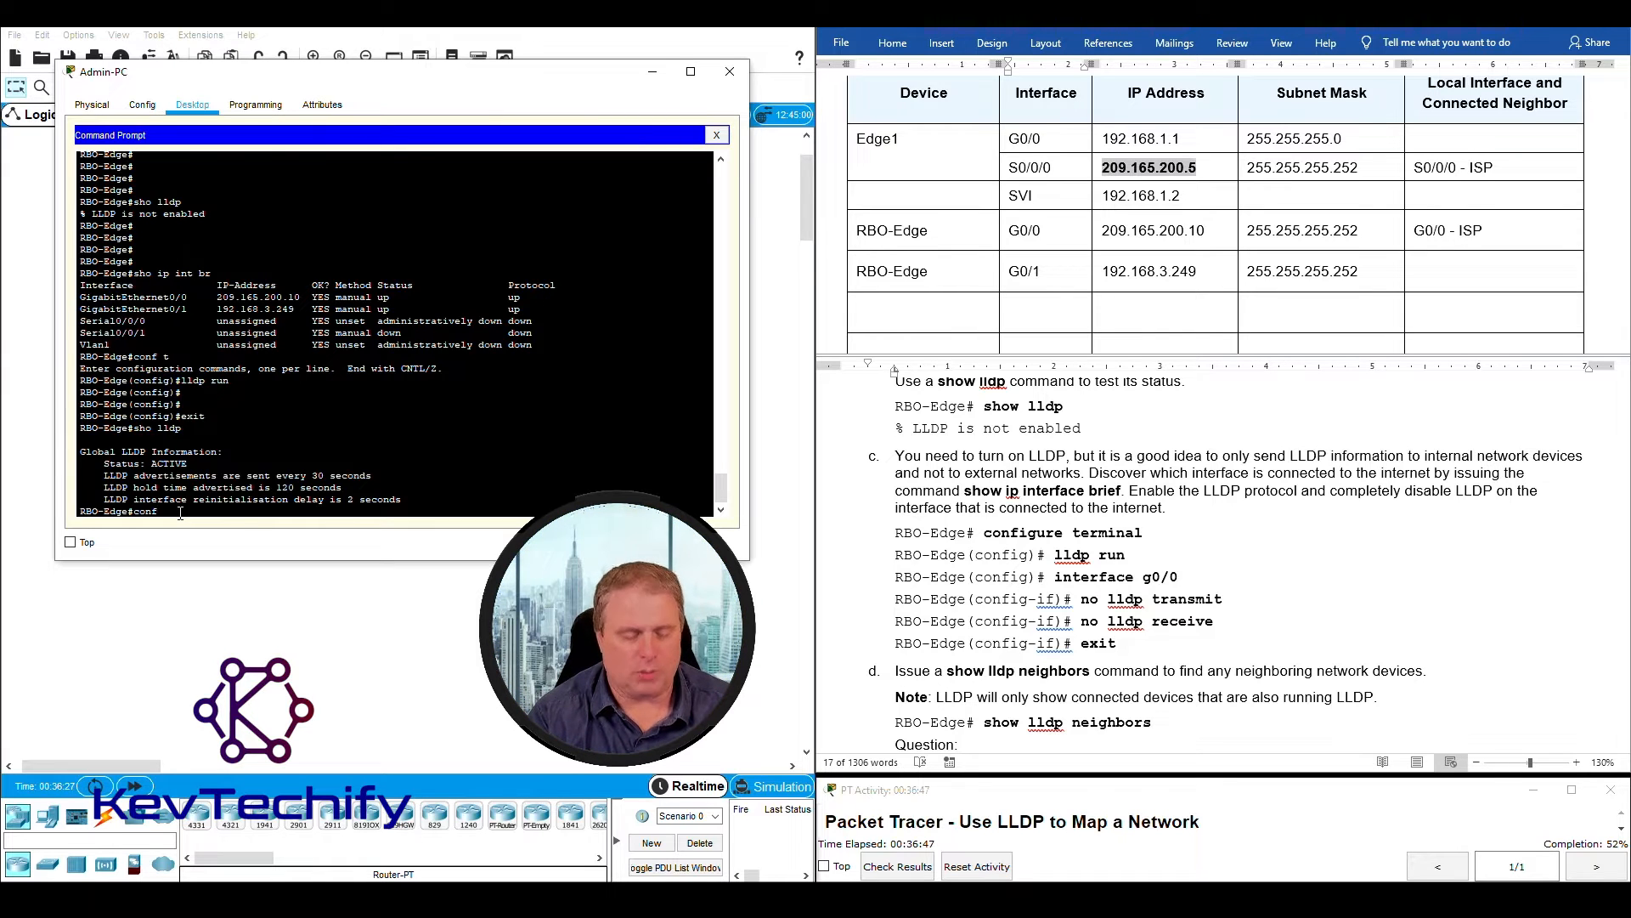
type("conf t")
key("Return")
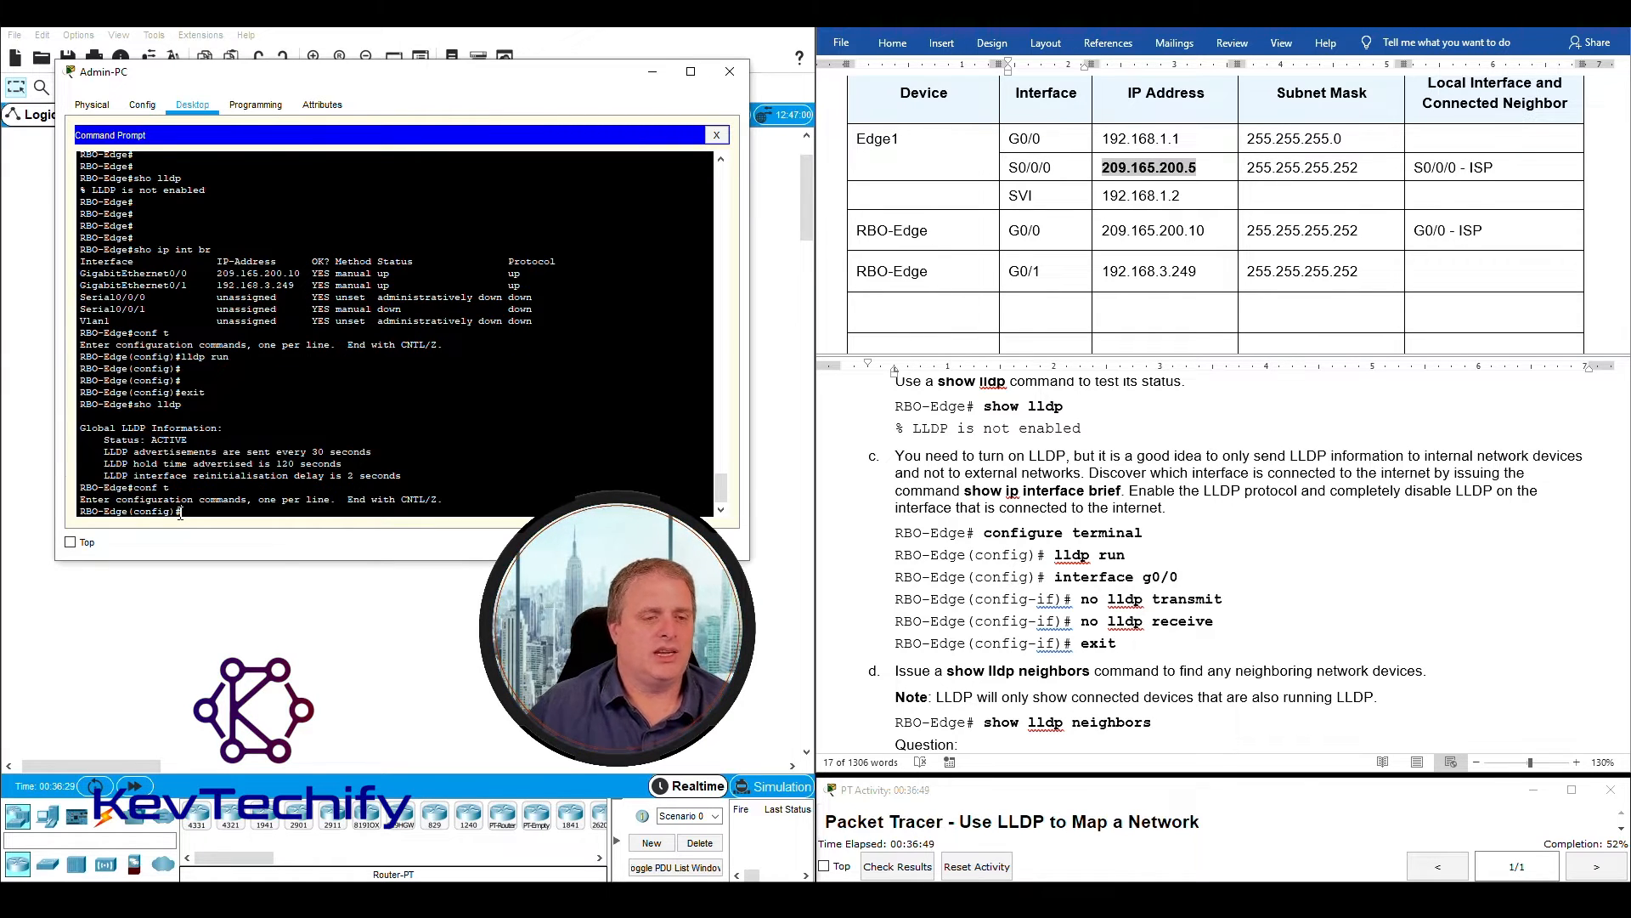
type("in")
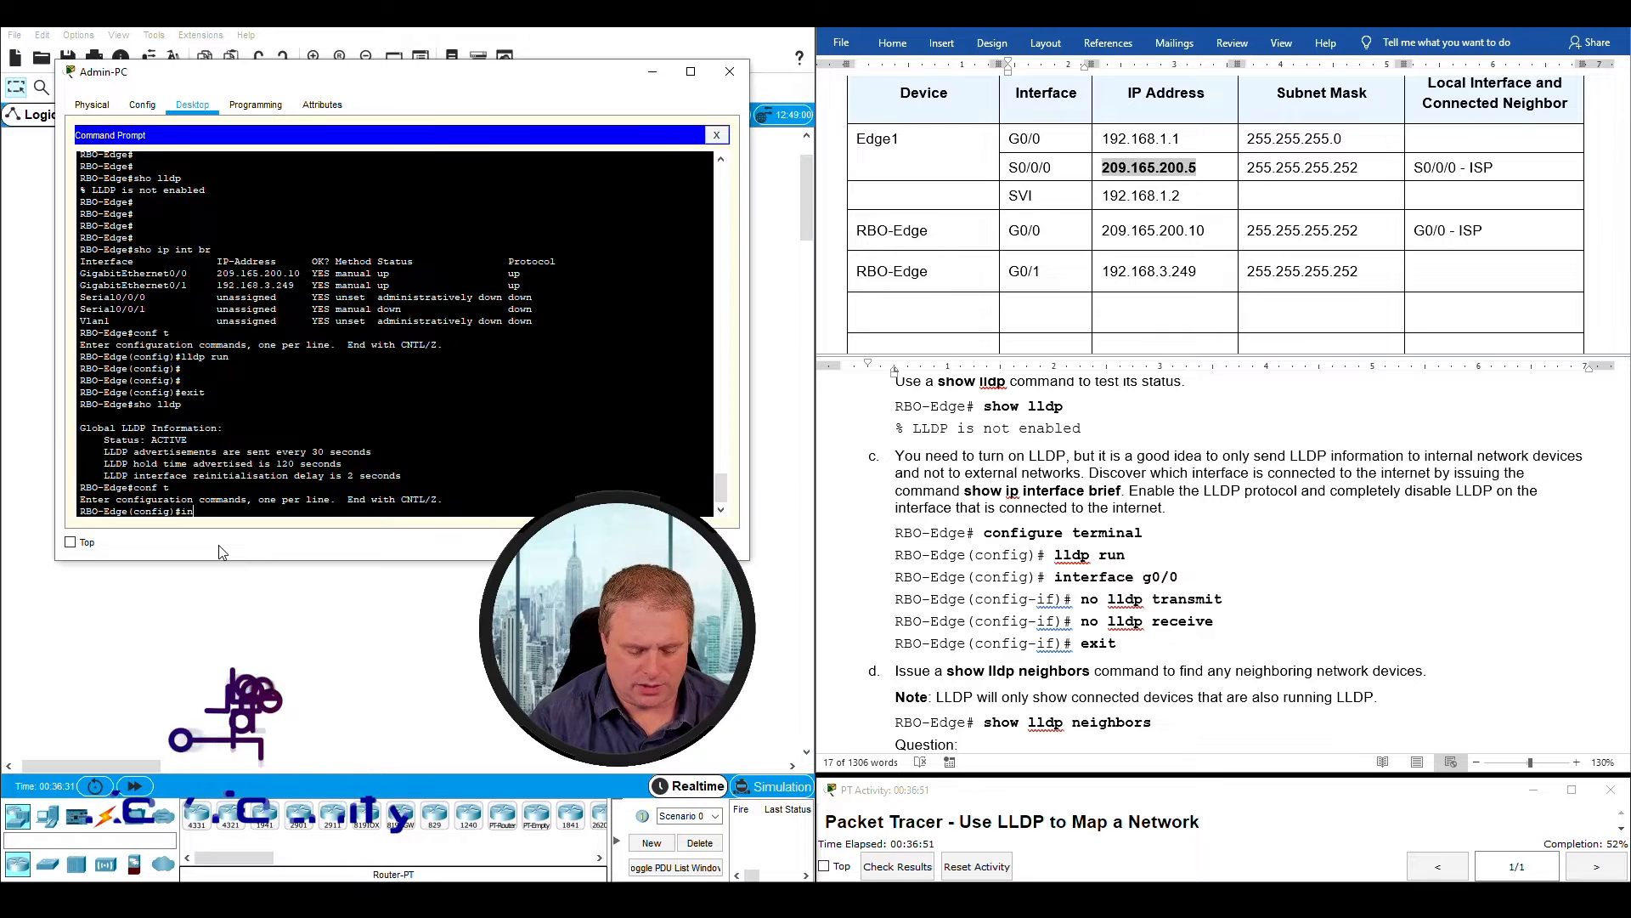
type("t g0/")
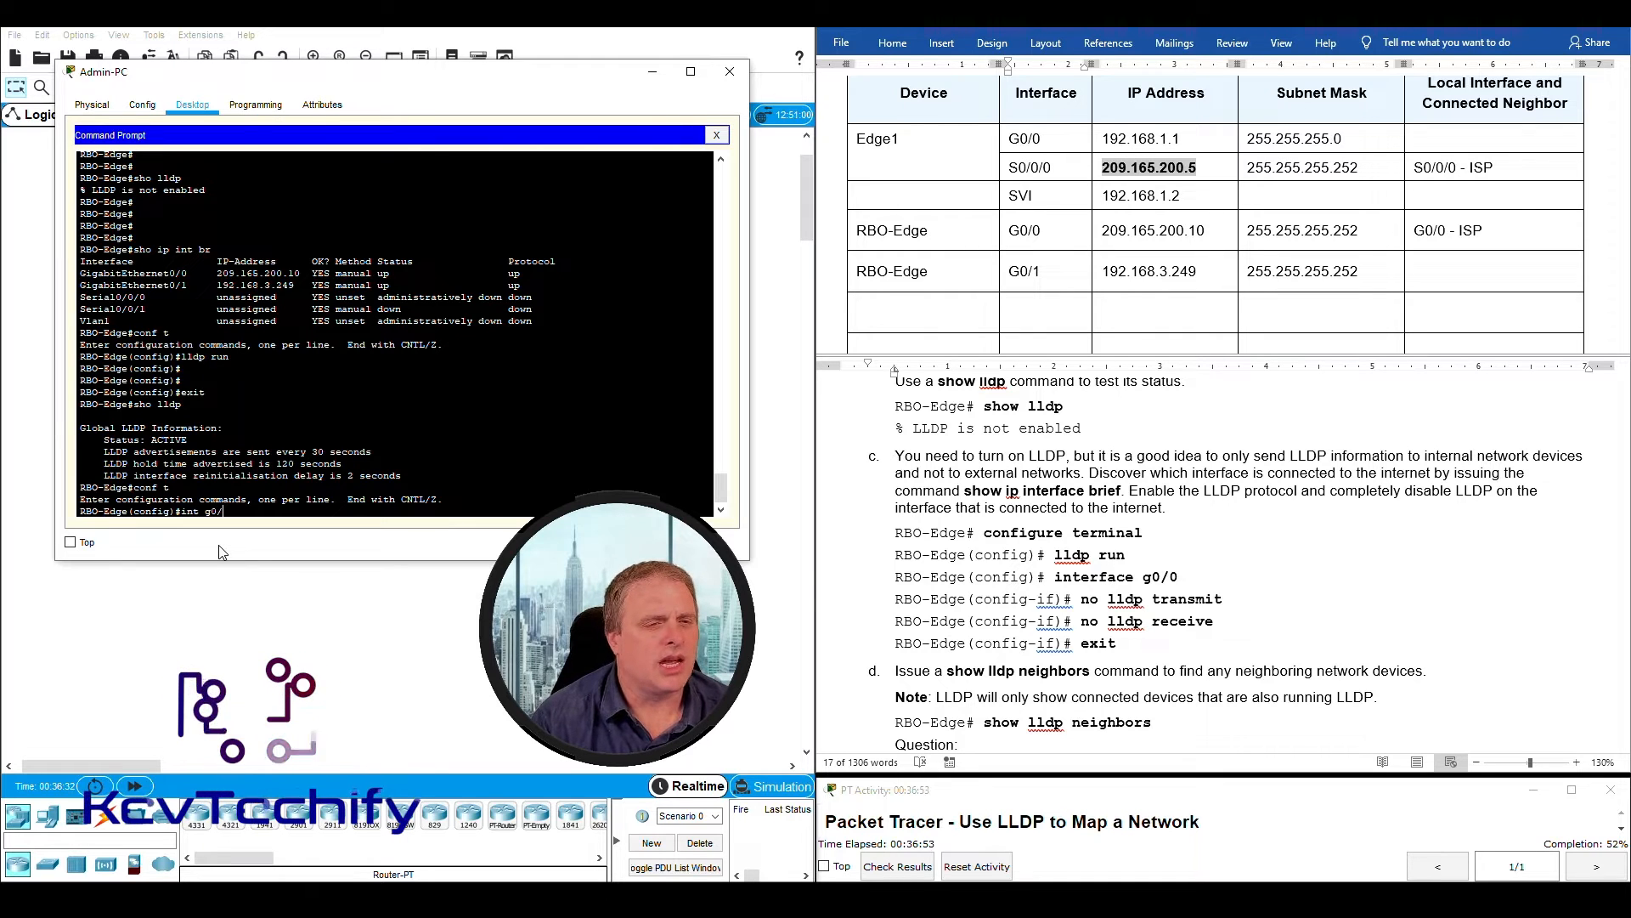
type("1")
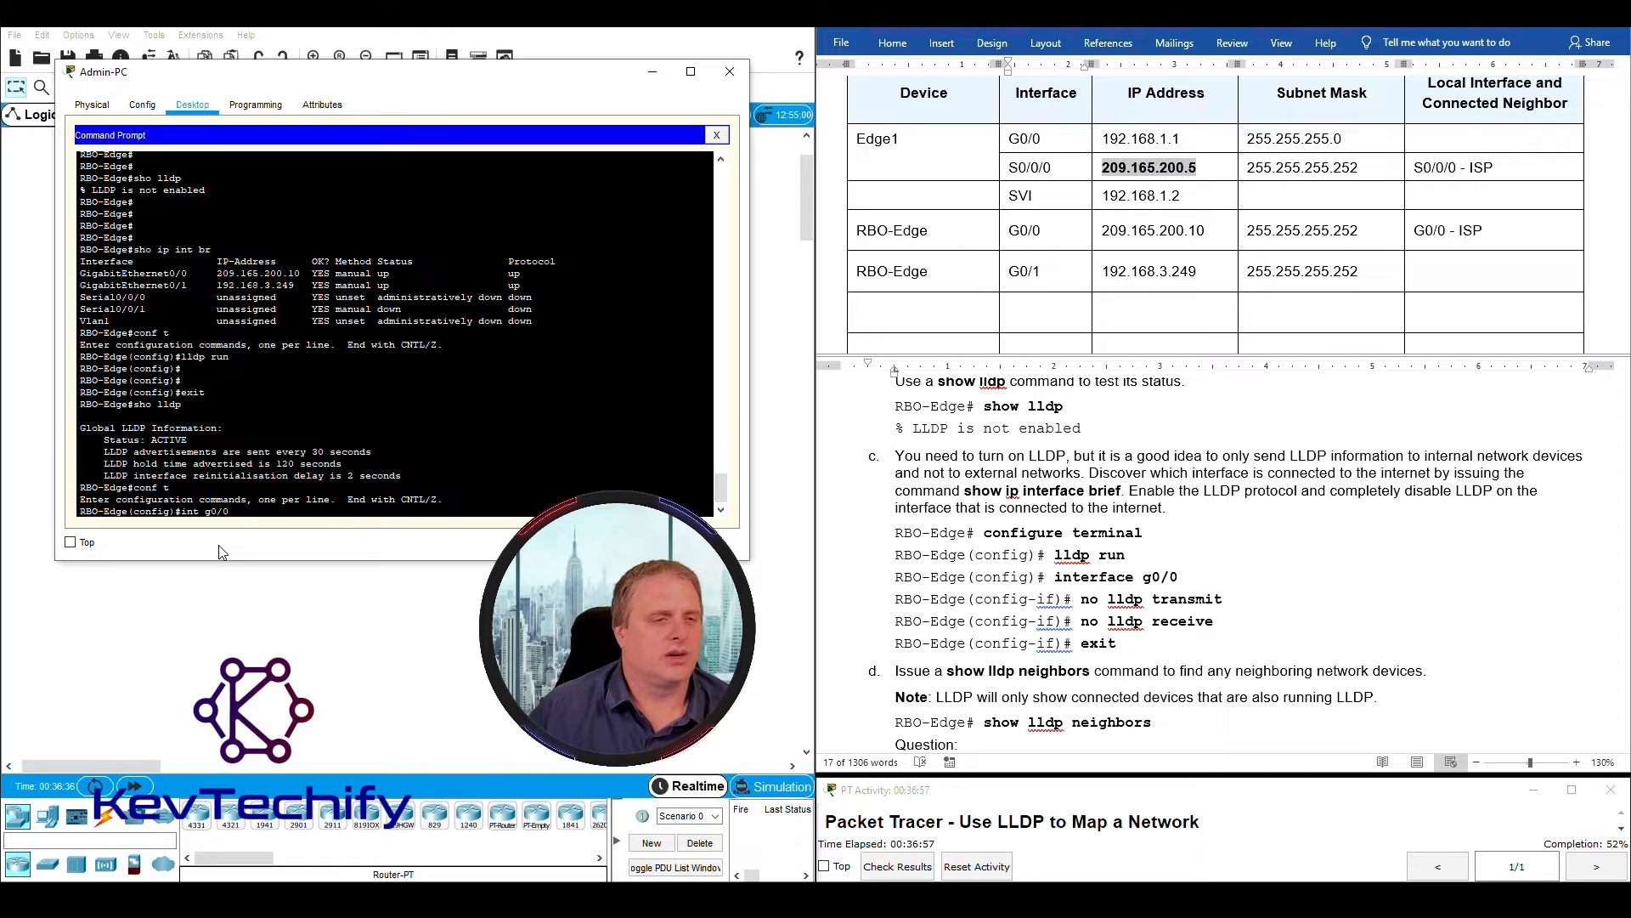
mouse_move(80, 273)
left_mouse_down()
mouse_move(311, 274)
mouse_move(80, 276)
left_mouse_up()
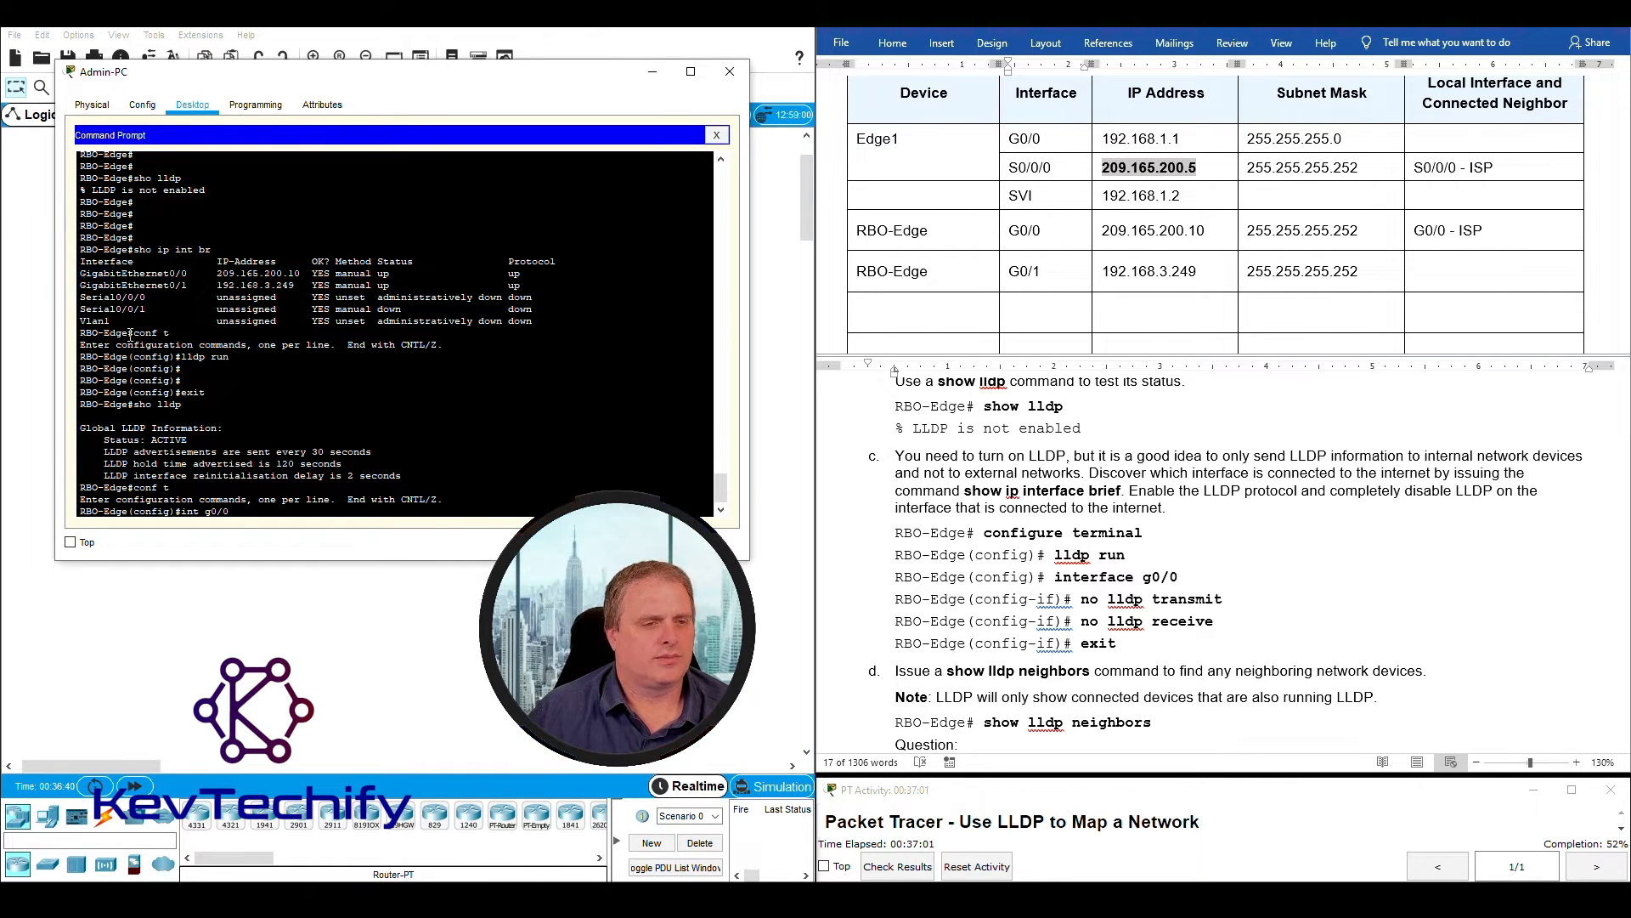
key("Return")
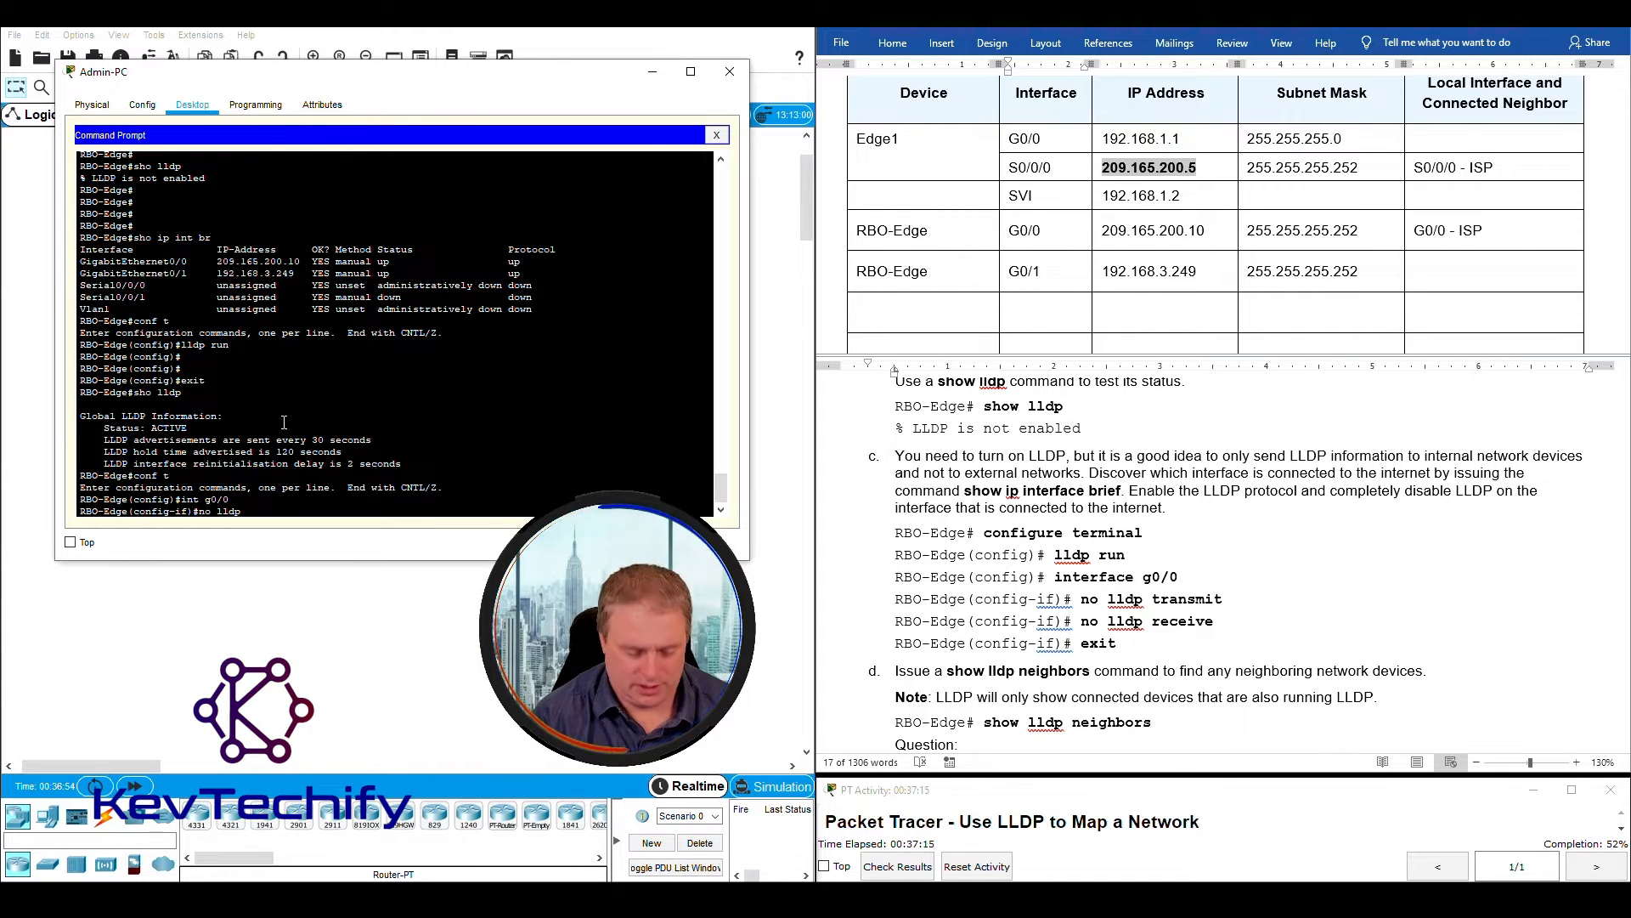
- Disable LLDP completely on RBO-Edge interface g0/0 with no lldp transmit and no lldp receive
type("ransmit")
key("Return")
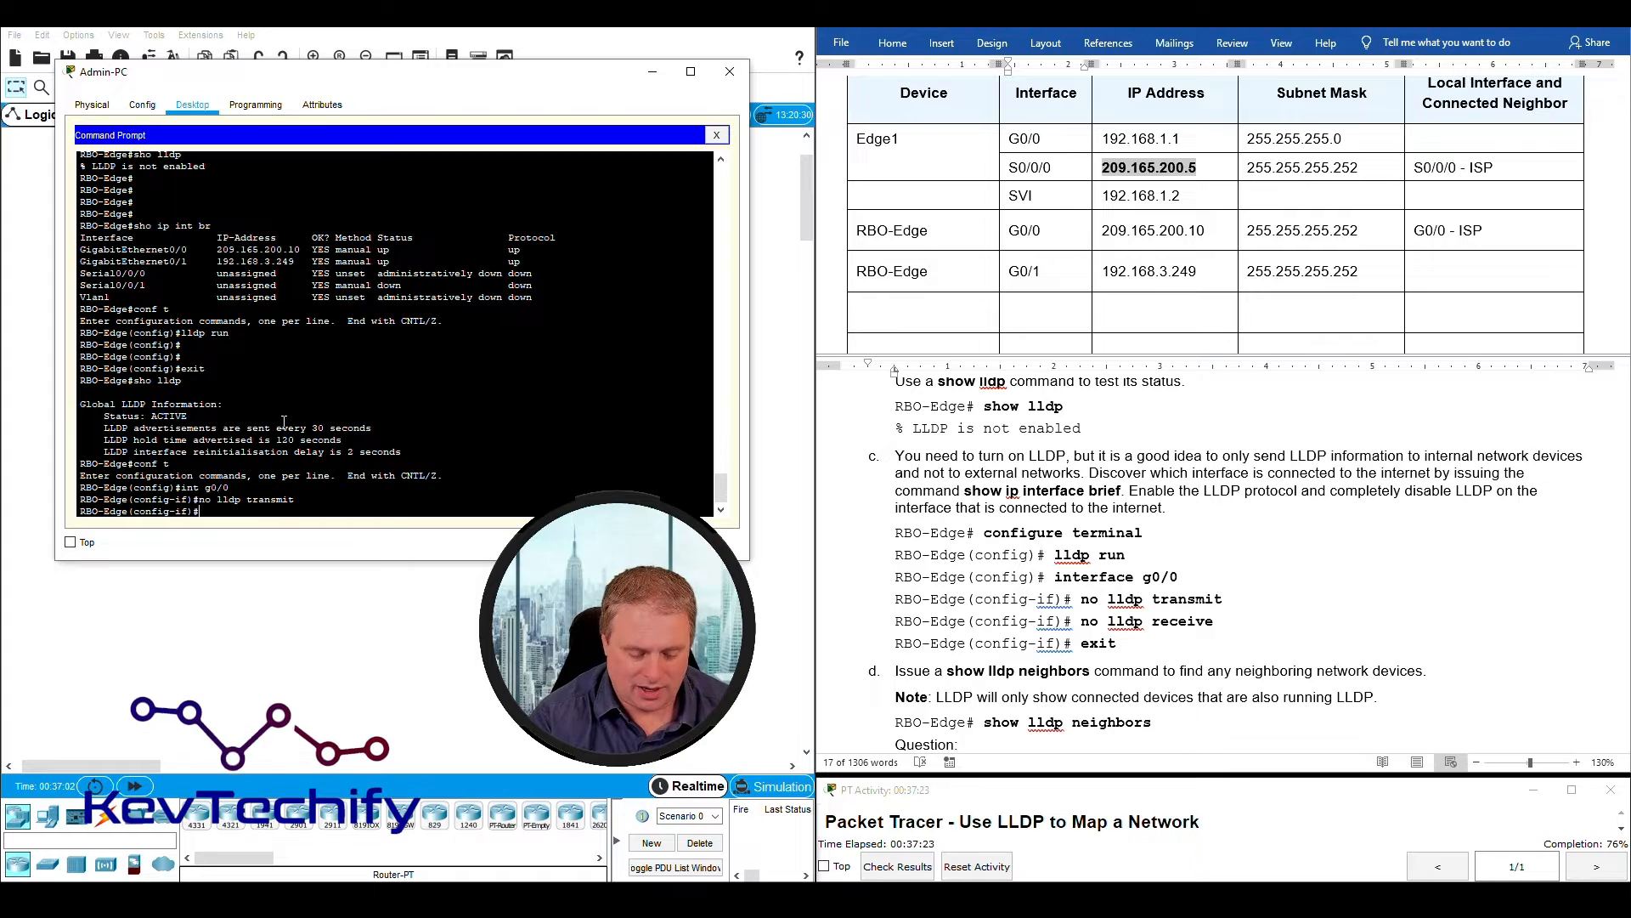
type("no lldp")
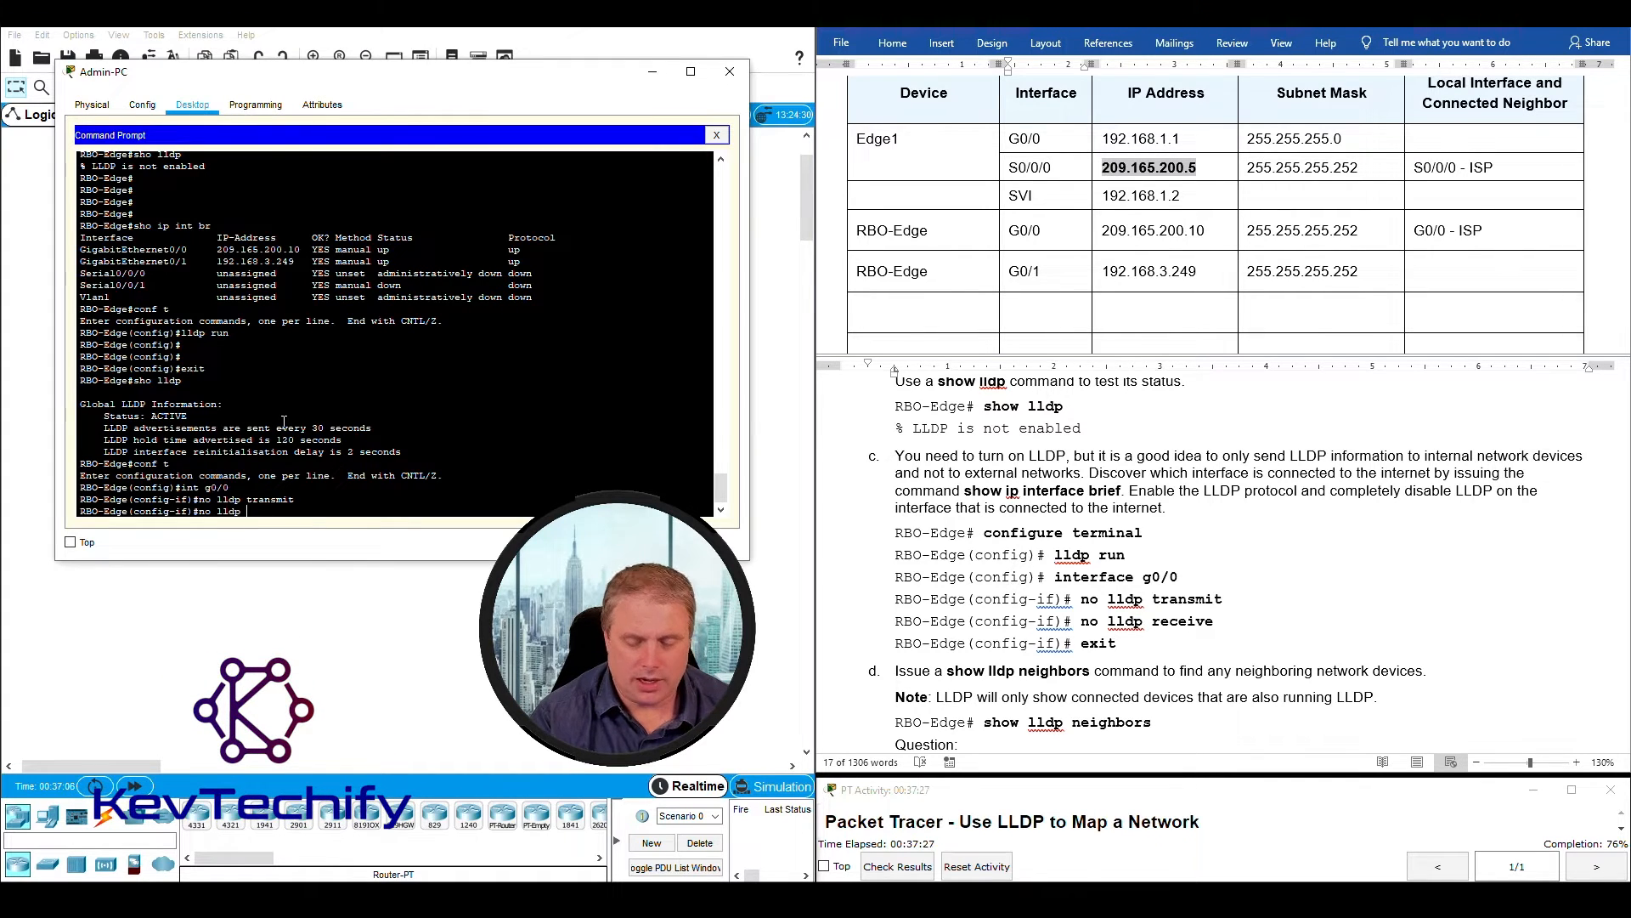
type(" receive")
key("Return")
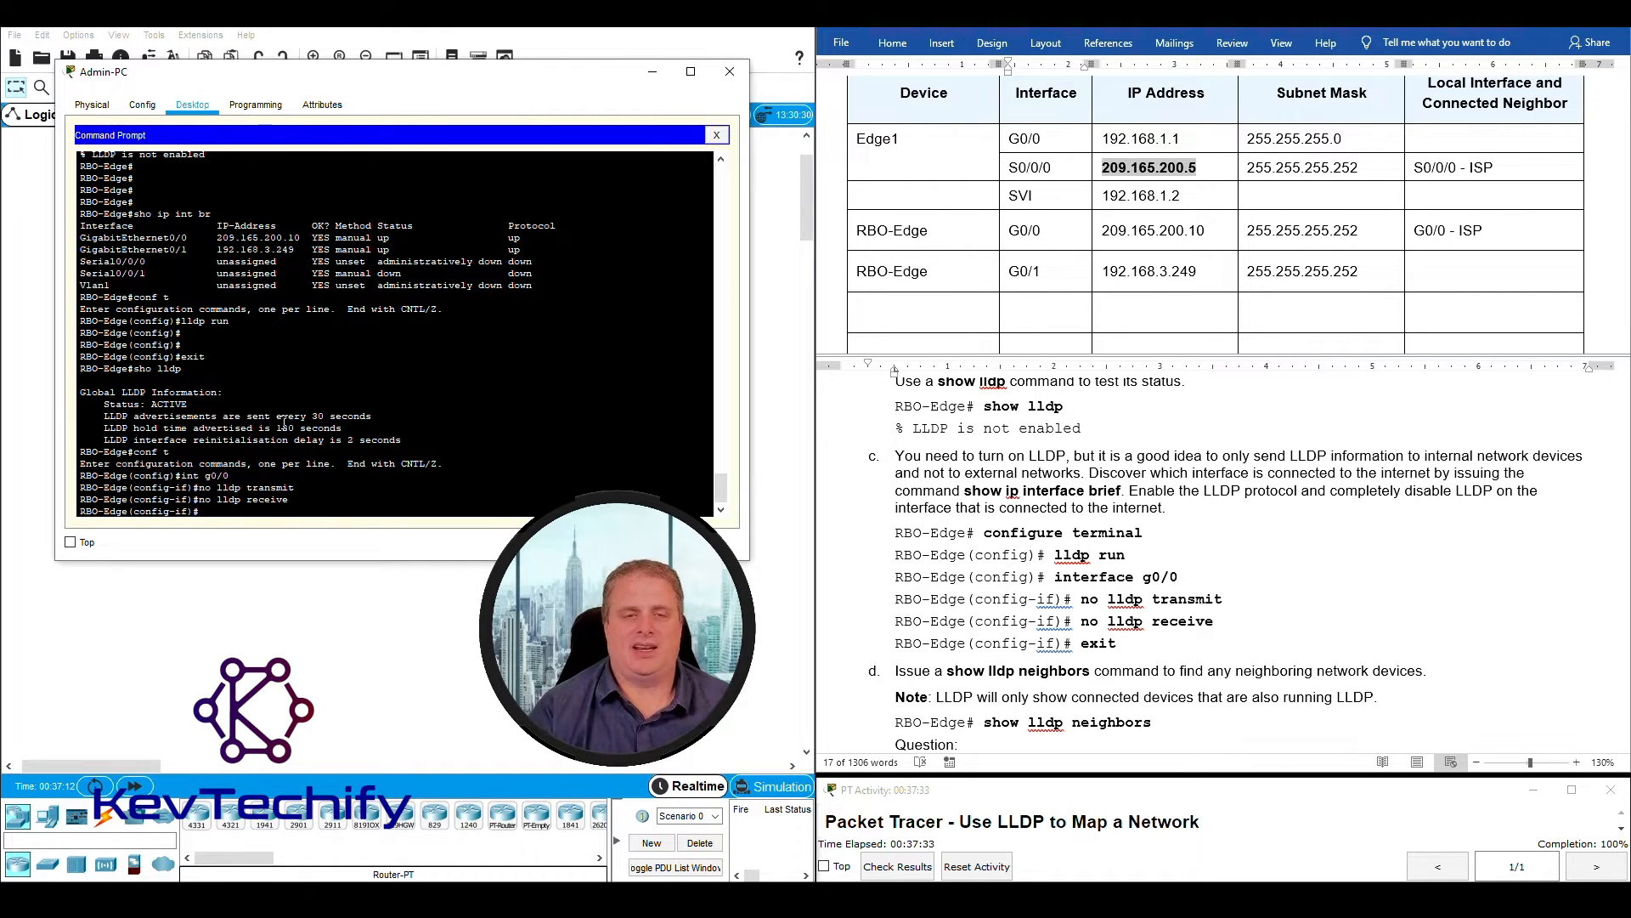
- Exit interface and global configuration modes on RBO-Edge to return to the privileged EXEC prompt
type("exit")
key("Return")
type("exit")
key("Return")
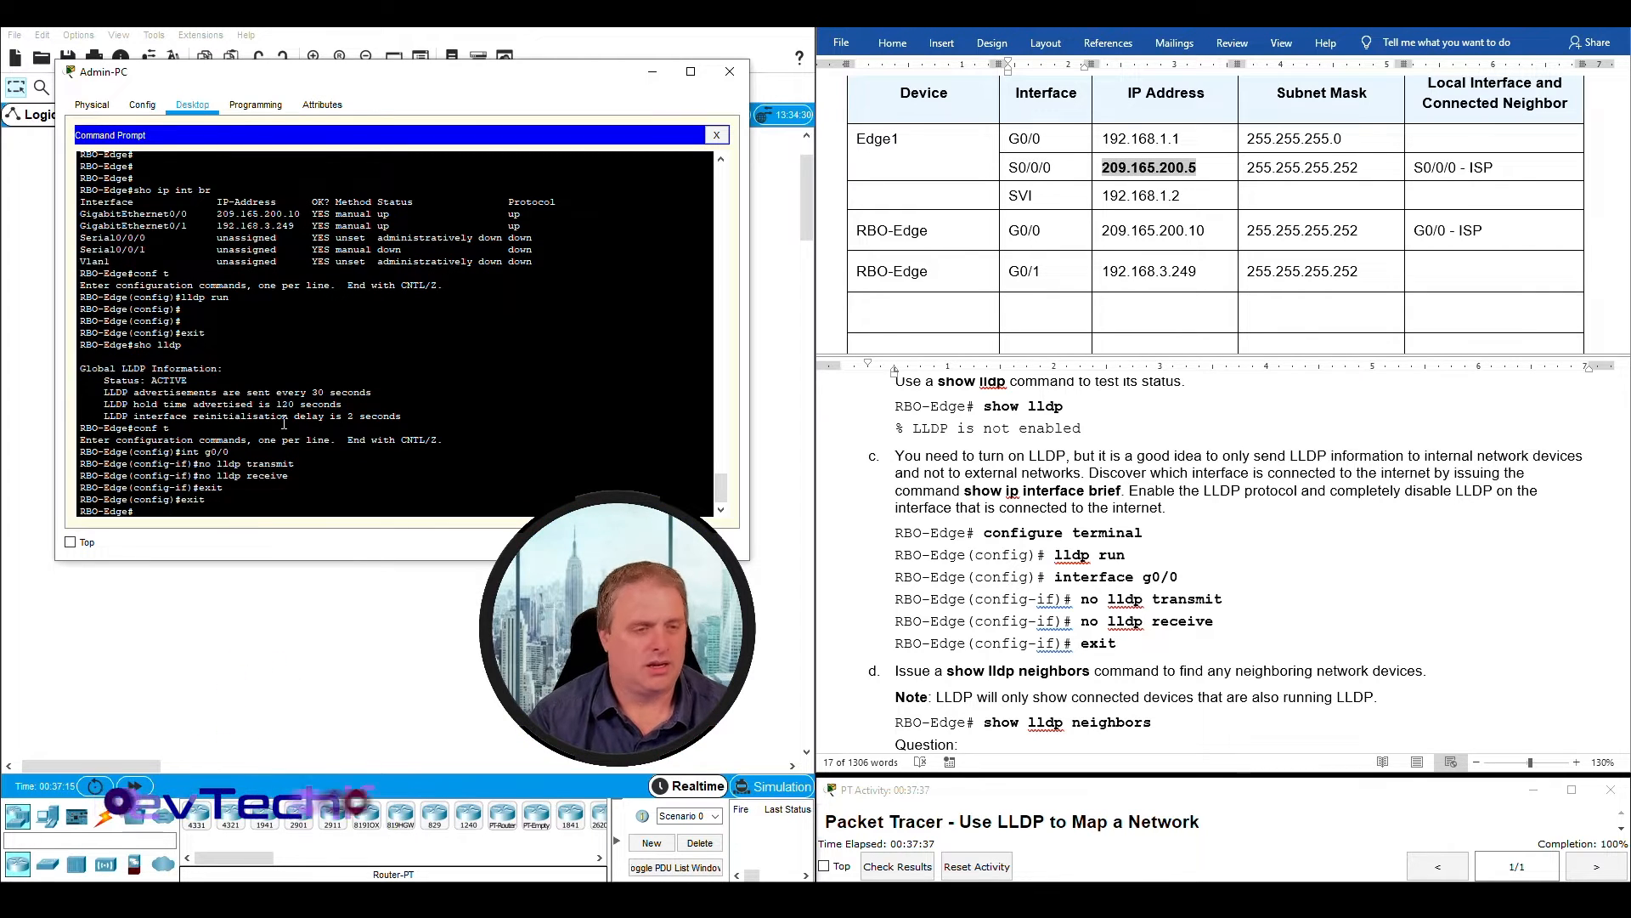
key("Return")
key("Return")
key("Return")
key("Return")
key("Return")
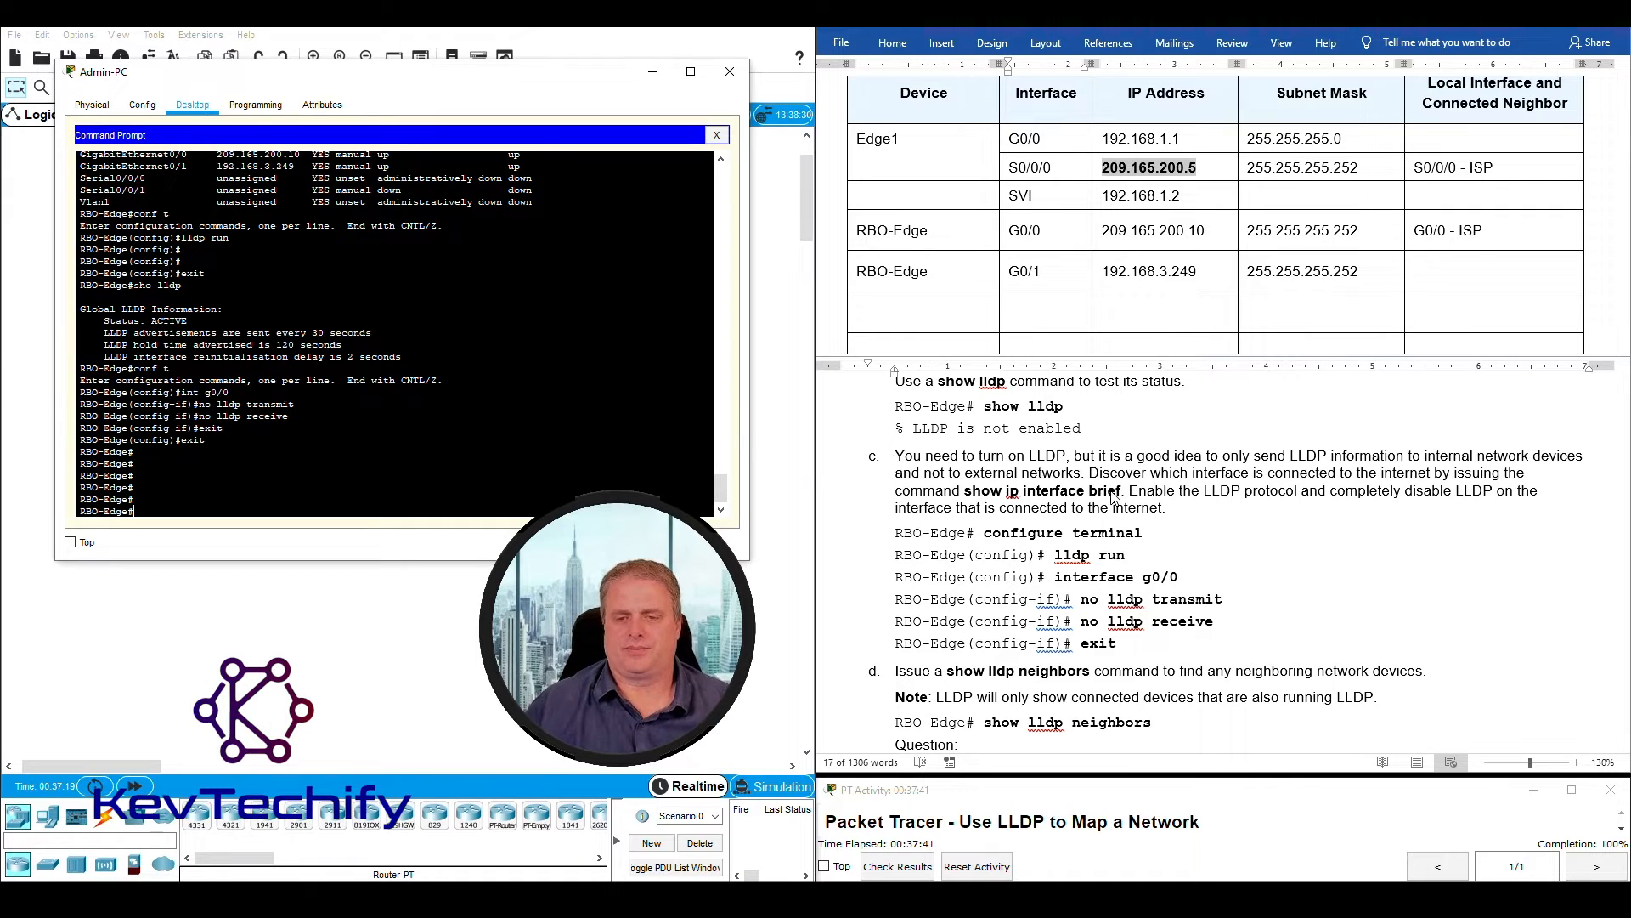
- Read lab instruction d and its note, and list the LLDP neighbors of RBO-Edge with sho lldp nei
scroll(1113, 496, "down", 4)
left_click_drag(899, 471, 1432, 473)
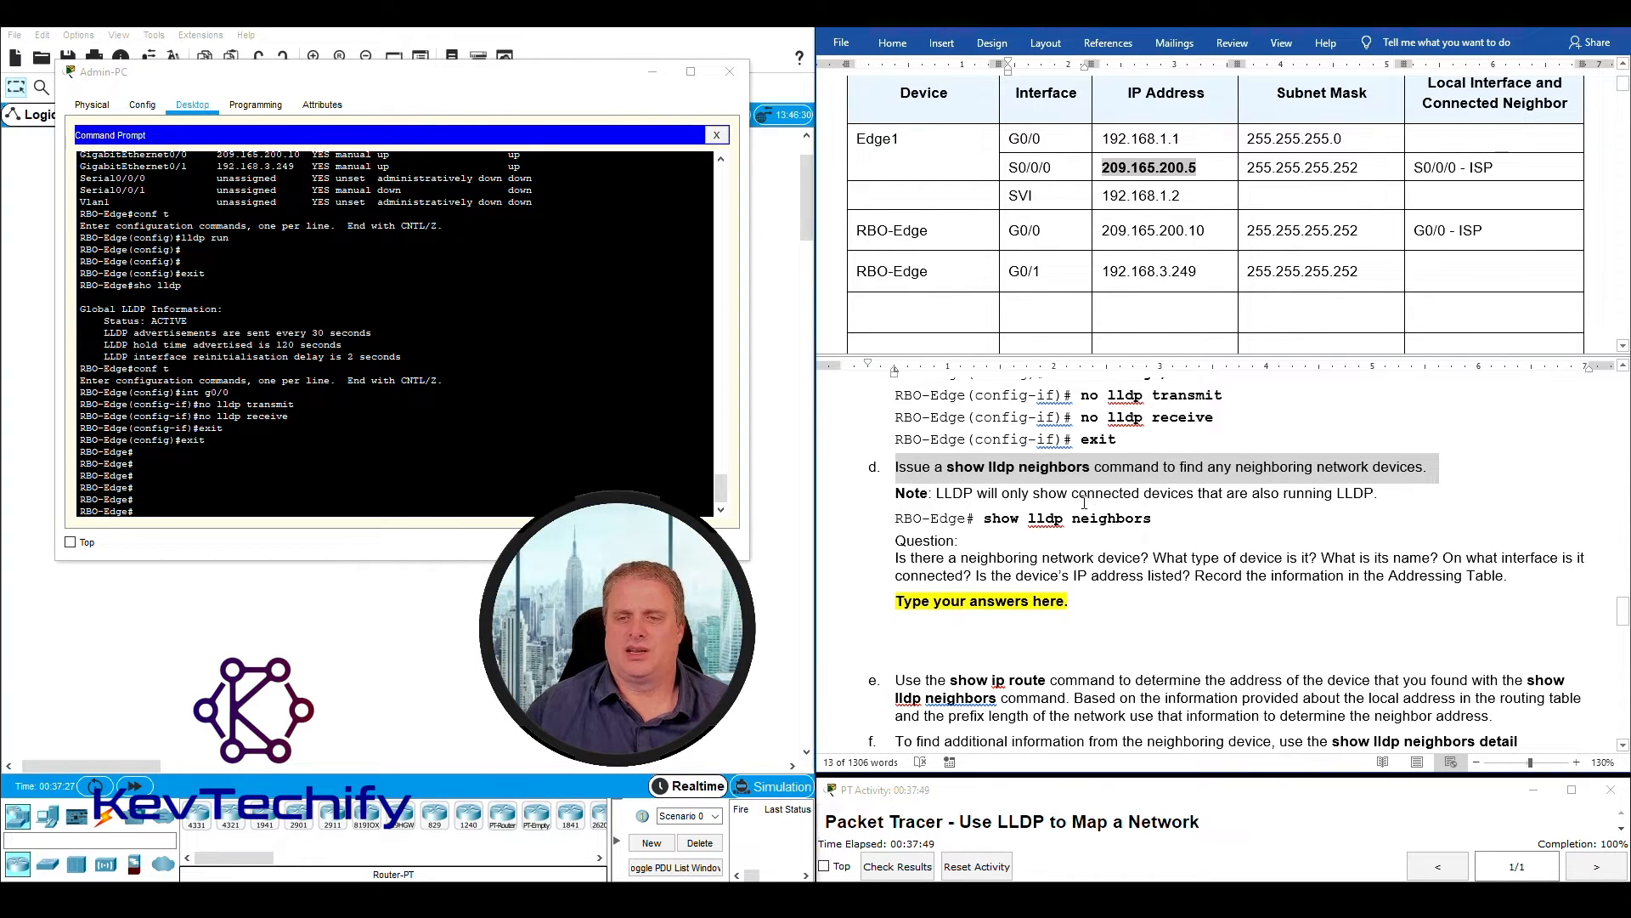
left_click(1055, 498)
left_click_drag(937, 495, 1382, 499)
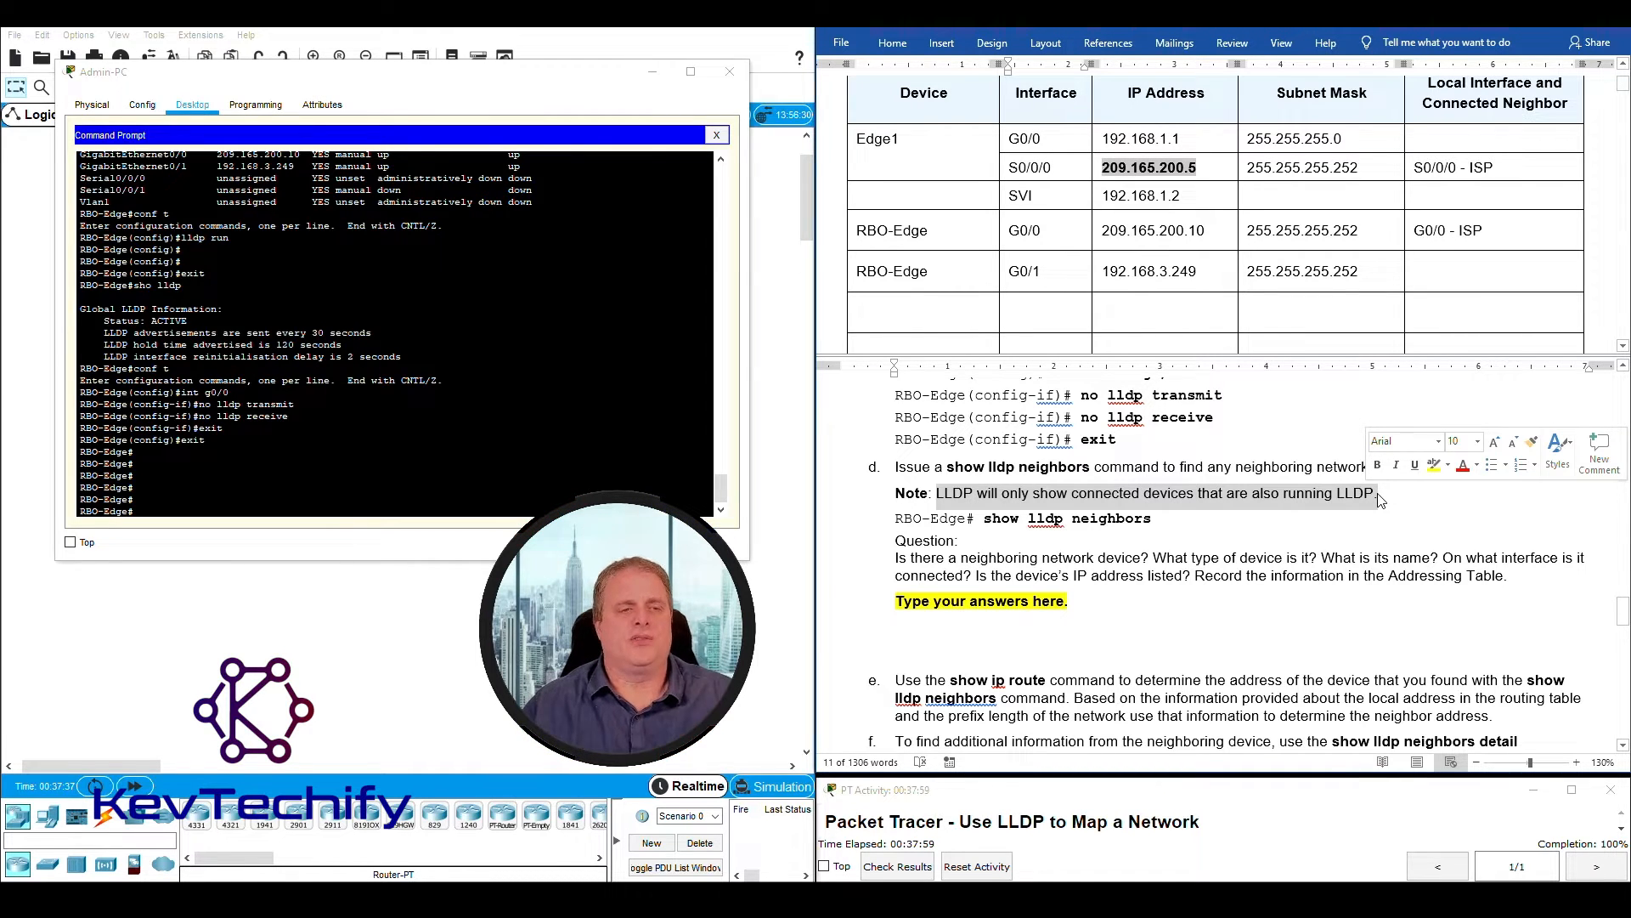
left_click(1004, 542)
left_click(228, 511)
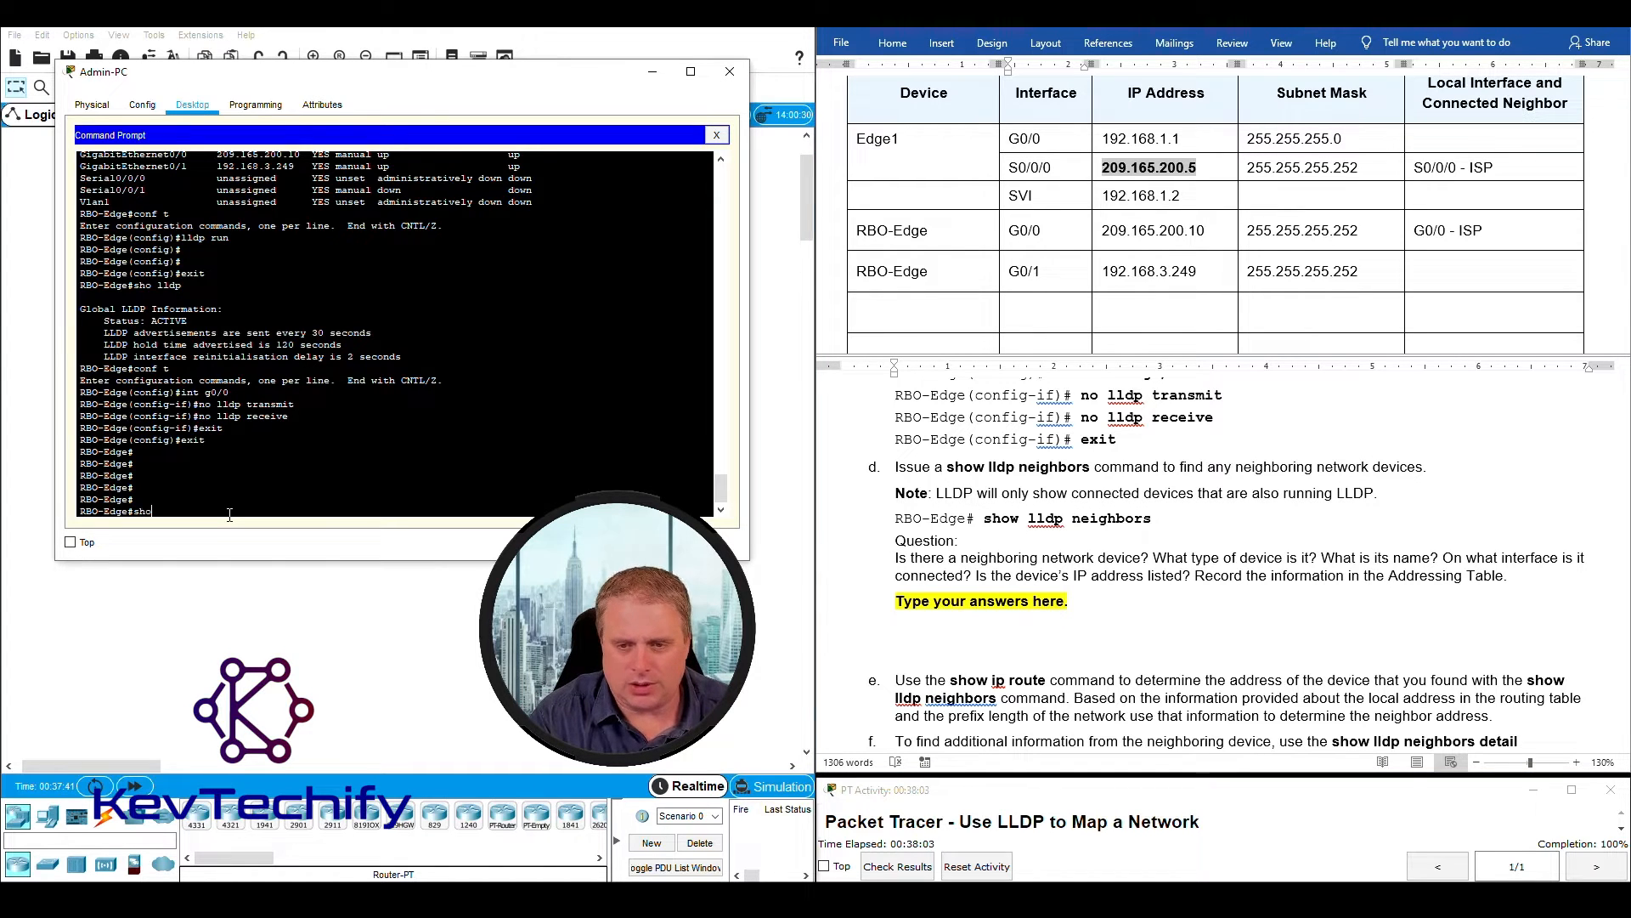
type("sho lldp nei")
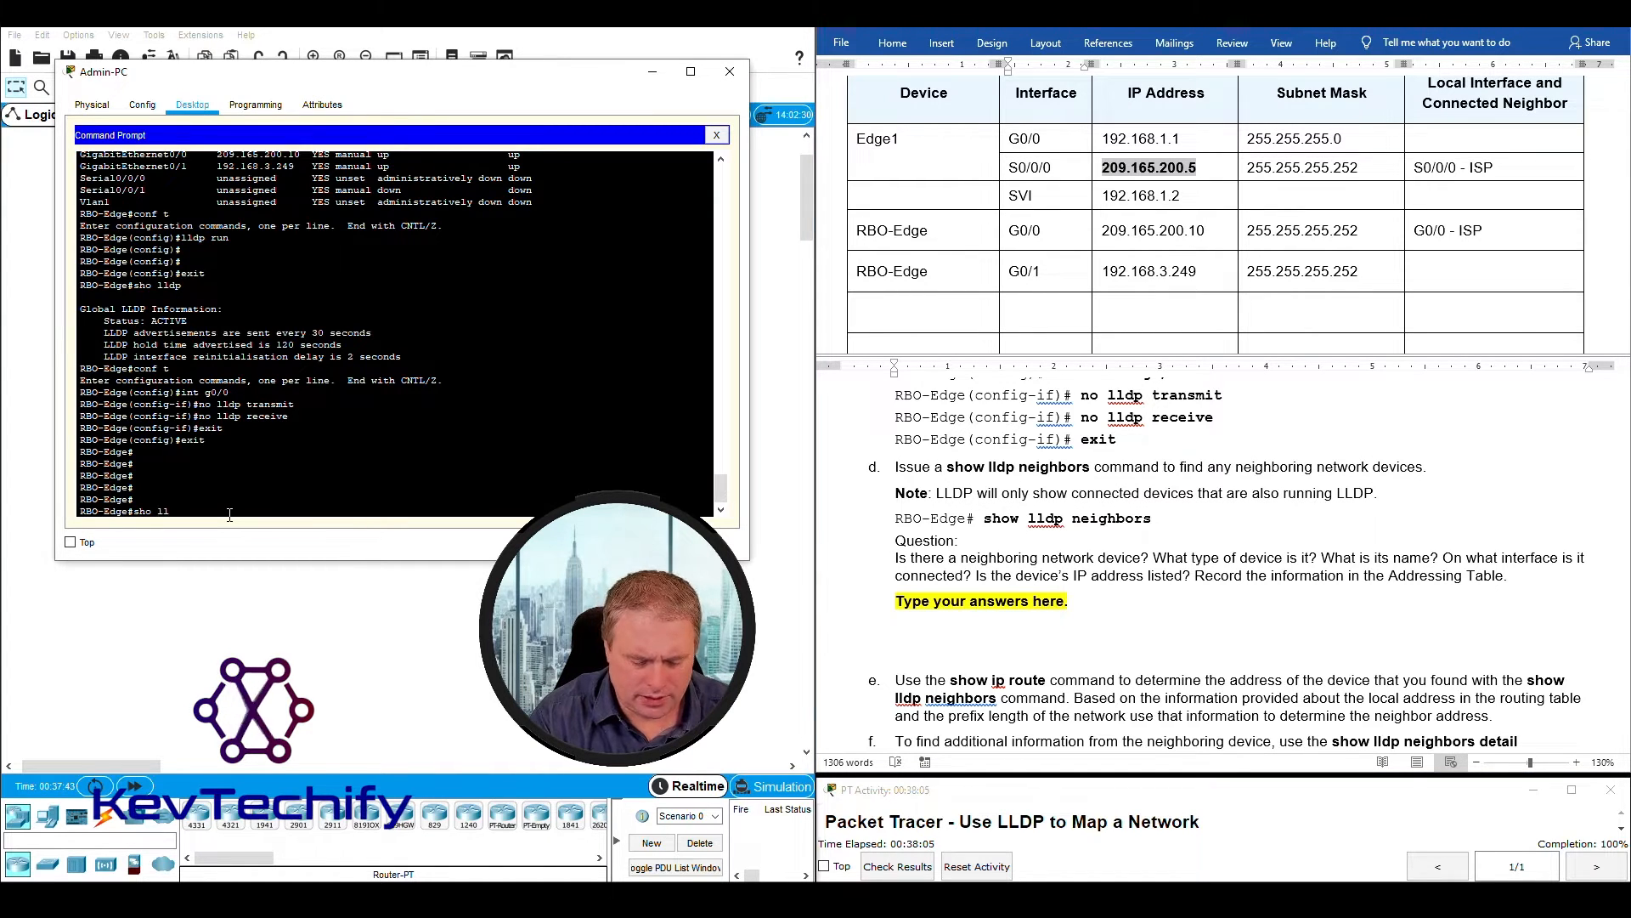
key("Return")
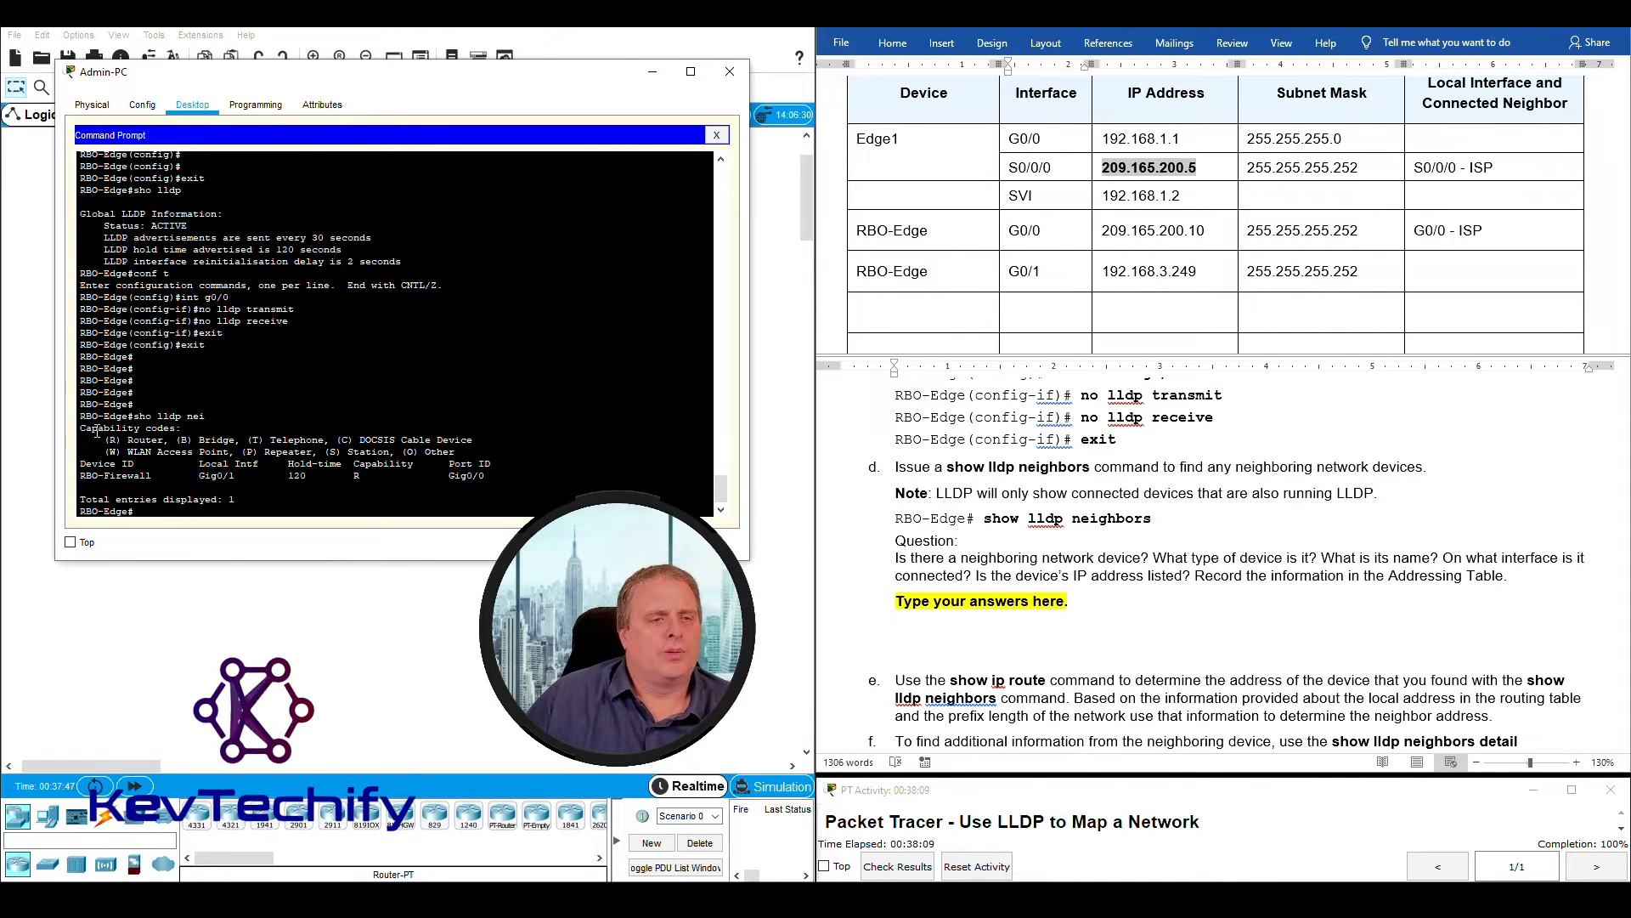
- Examine the device ID in the LLDP neighbor list and read the question under instruction d
left_click_drag(81, 476, 131, 469)
left_click_drag(158, 473, 96, 476)
left_click(1045, 568)
scroll(1043, 568, "down", 1)
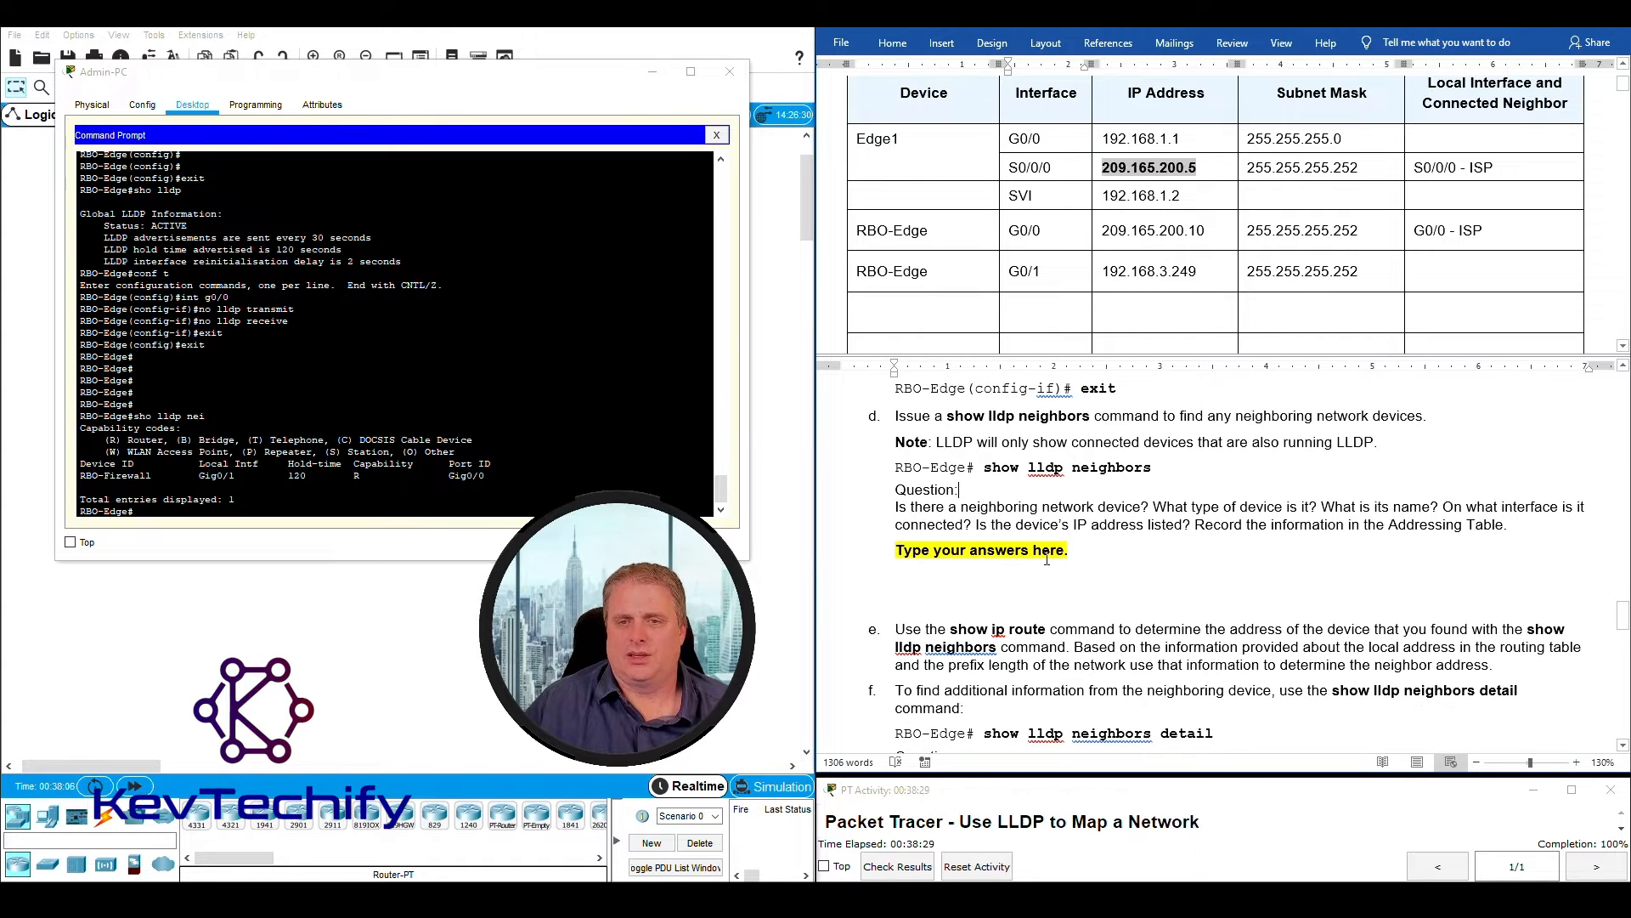
left_click_drag(897, 509, 1430, 525)
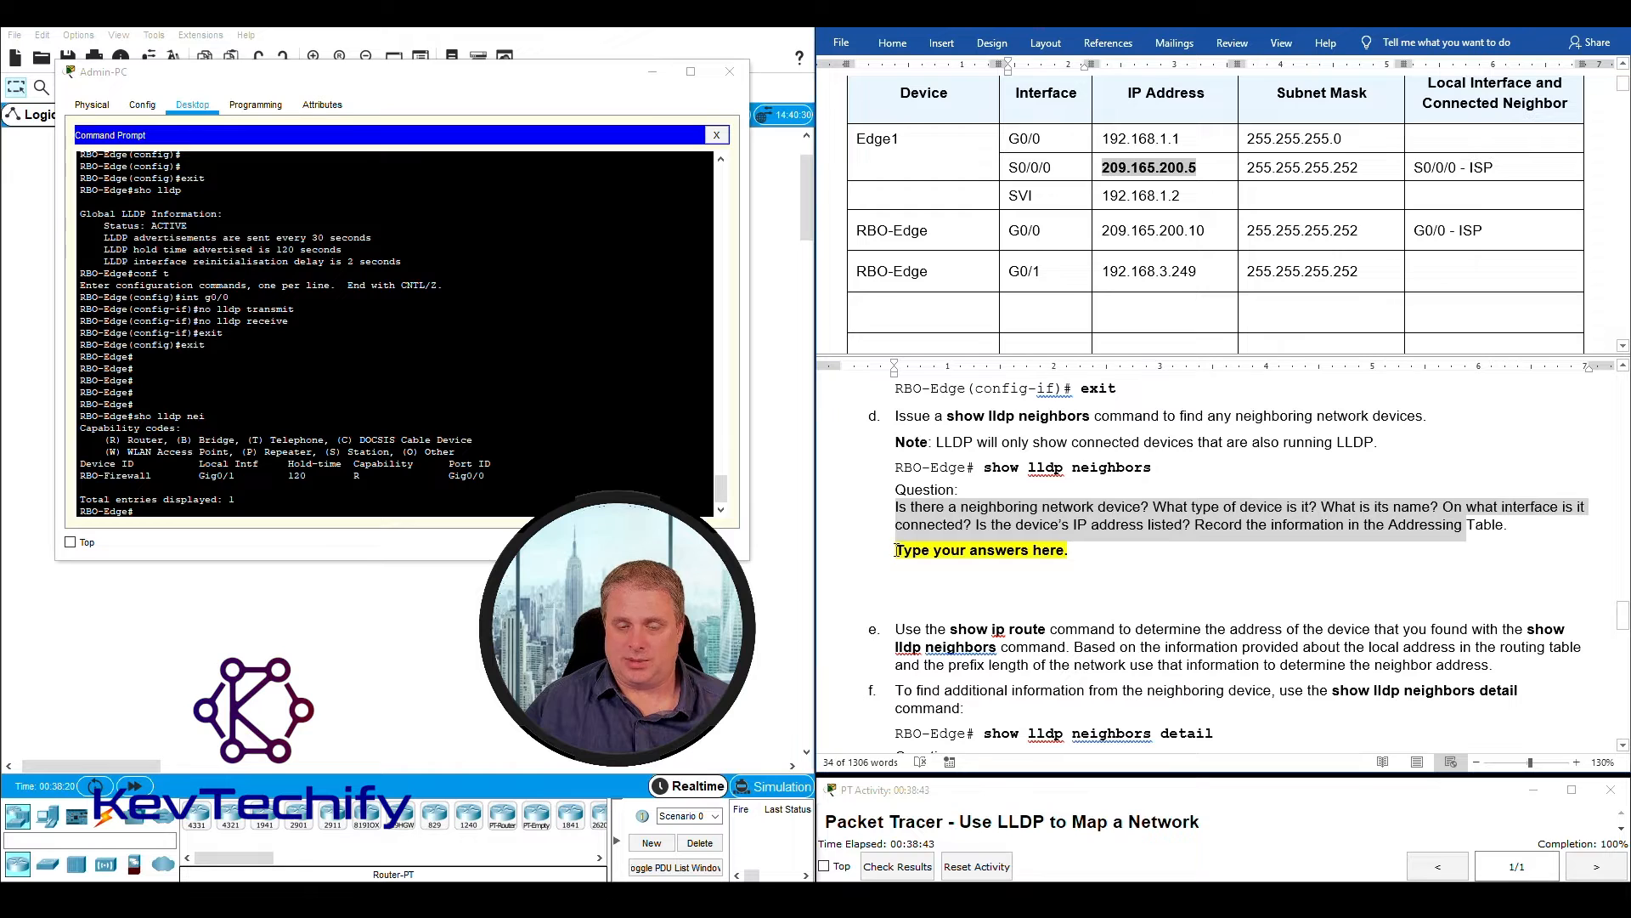
- Replace the answer placeholder under instruction d with "Yes." to state that a neighboring device exists
left_click_drag(896, 550, 1079, 555)
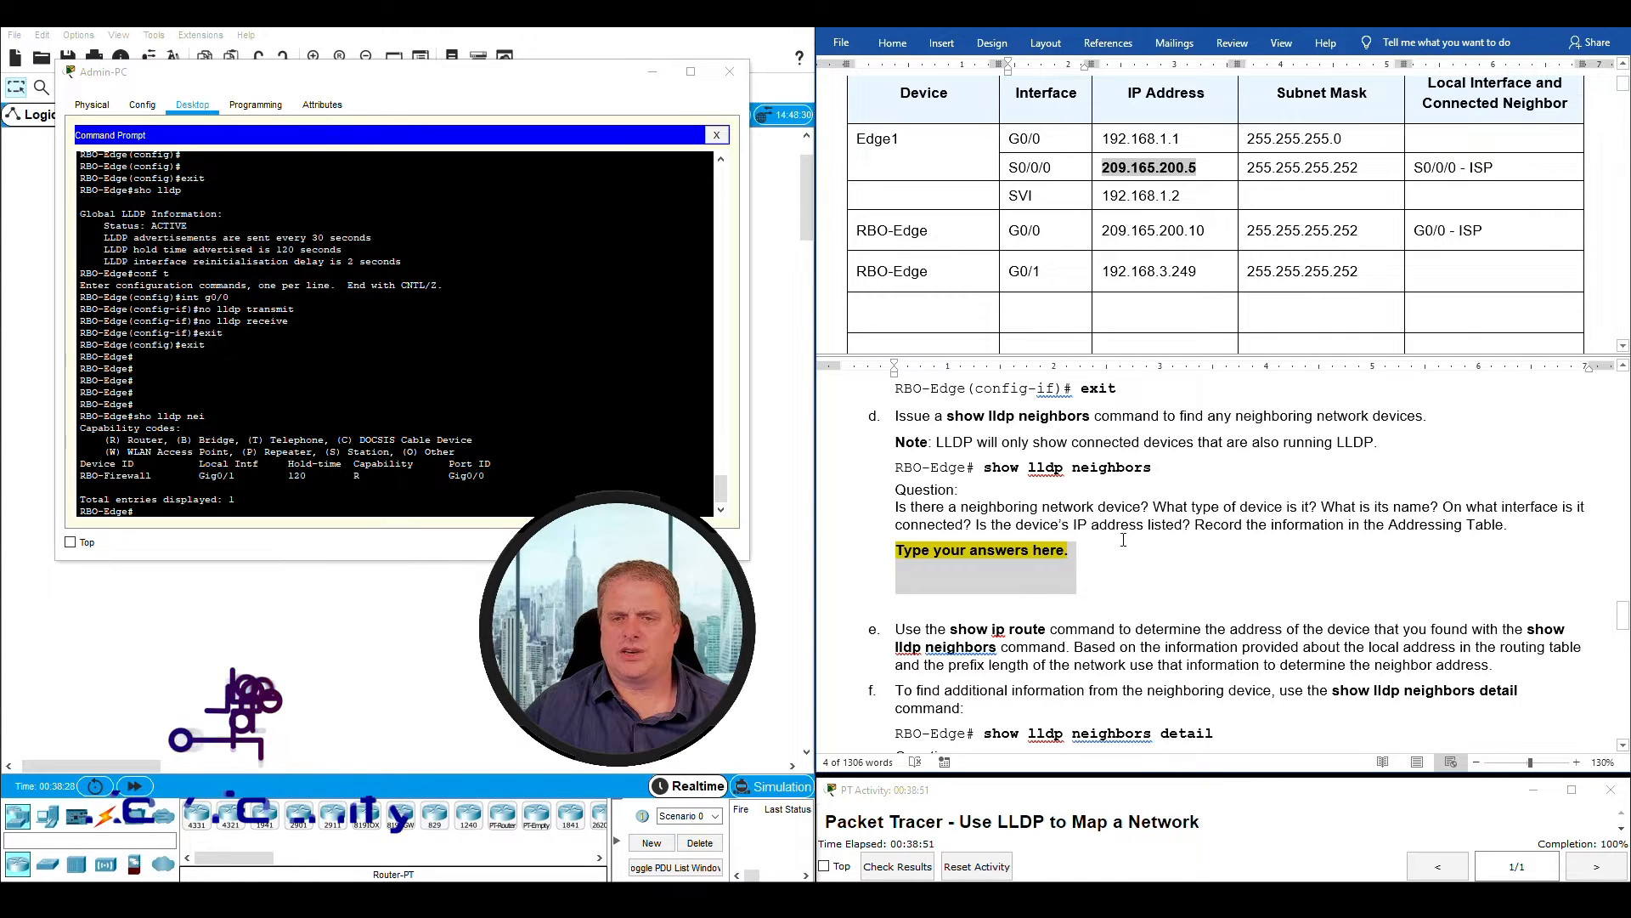
type("Yes")
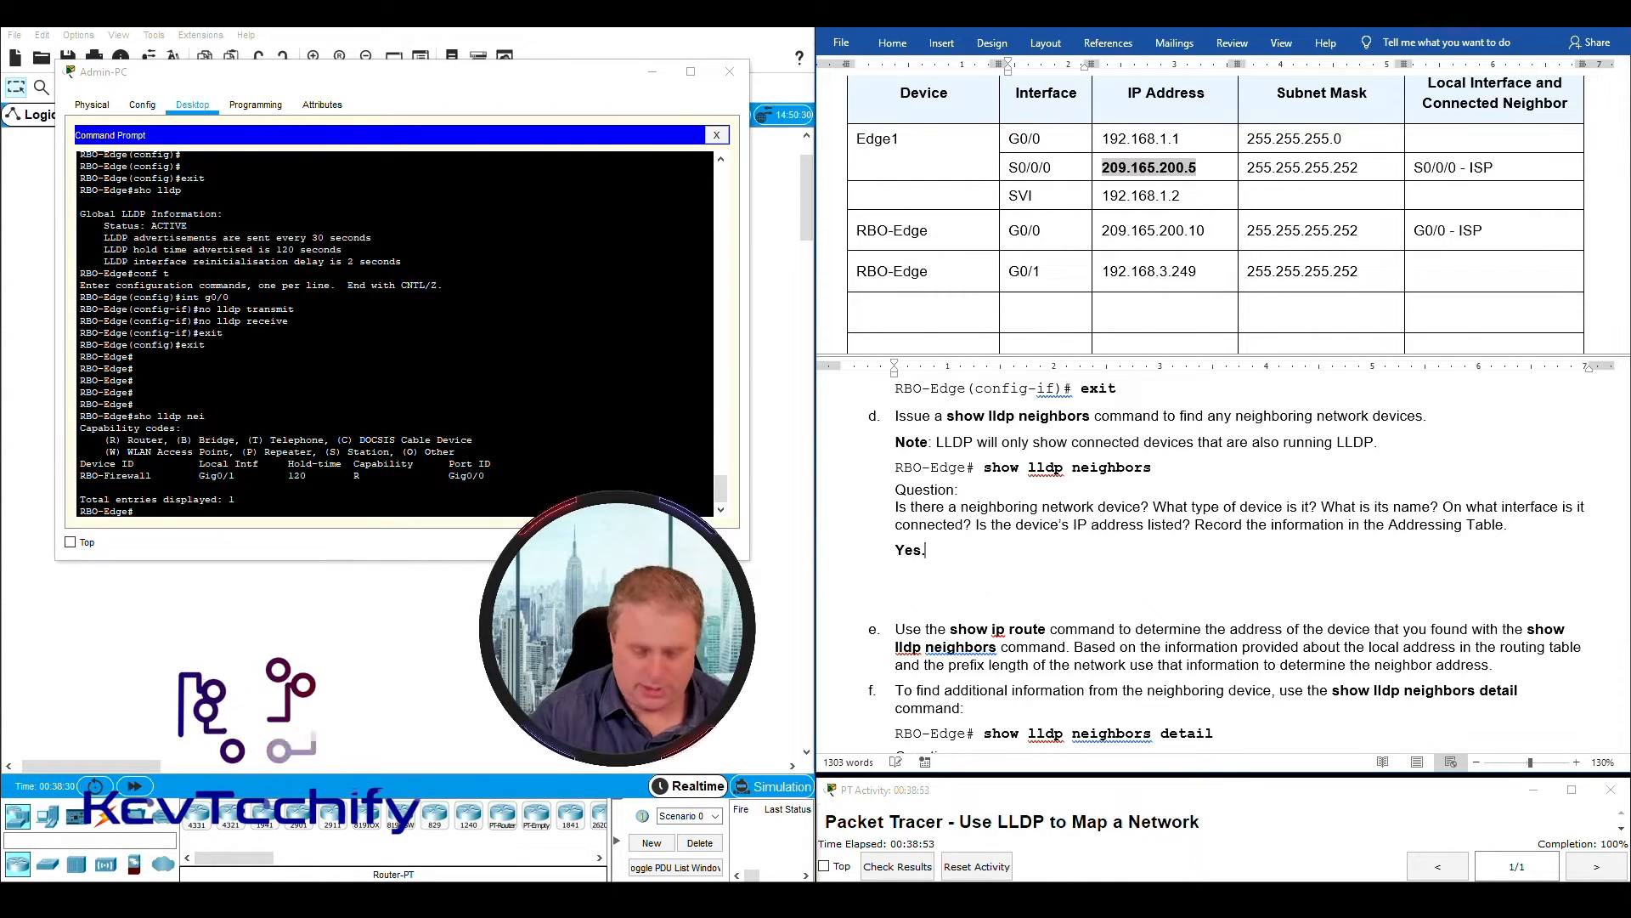
type(".")
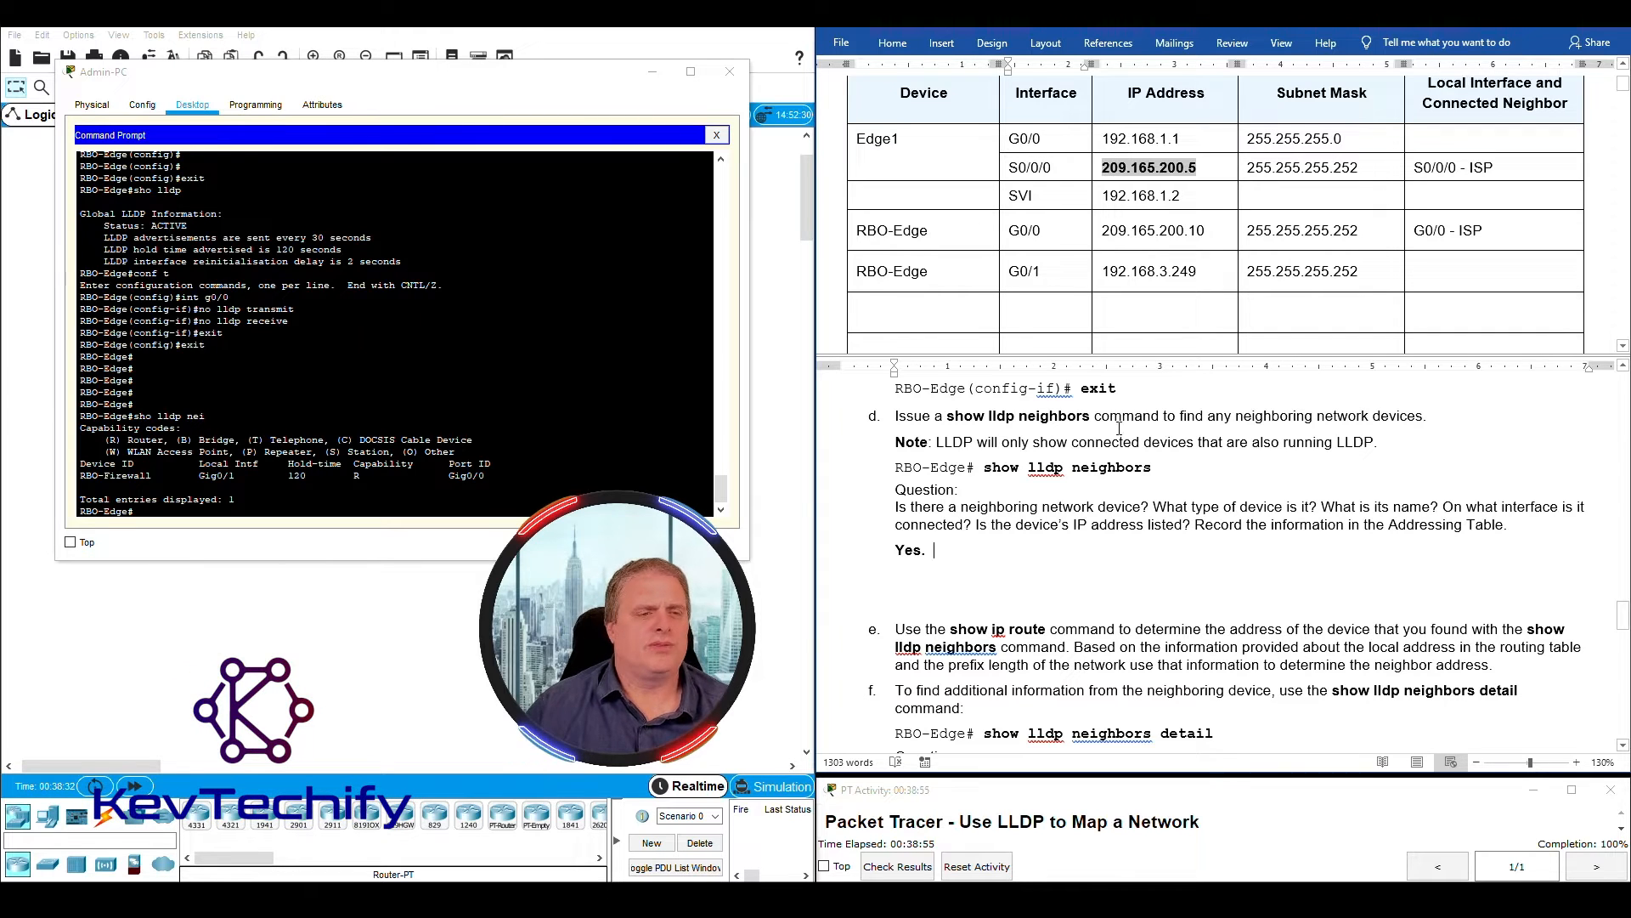
- Match the neighbor's capability code against the legend and add "Router." as the device type in answer d
left_click(88, 472)
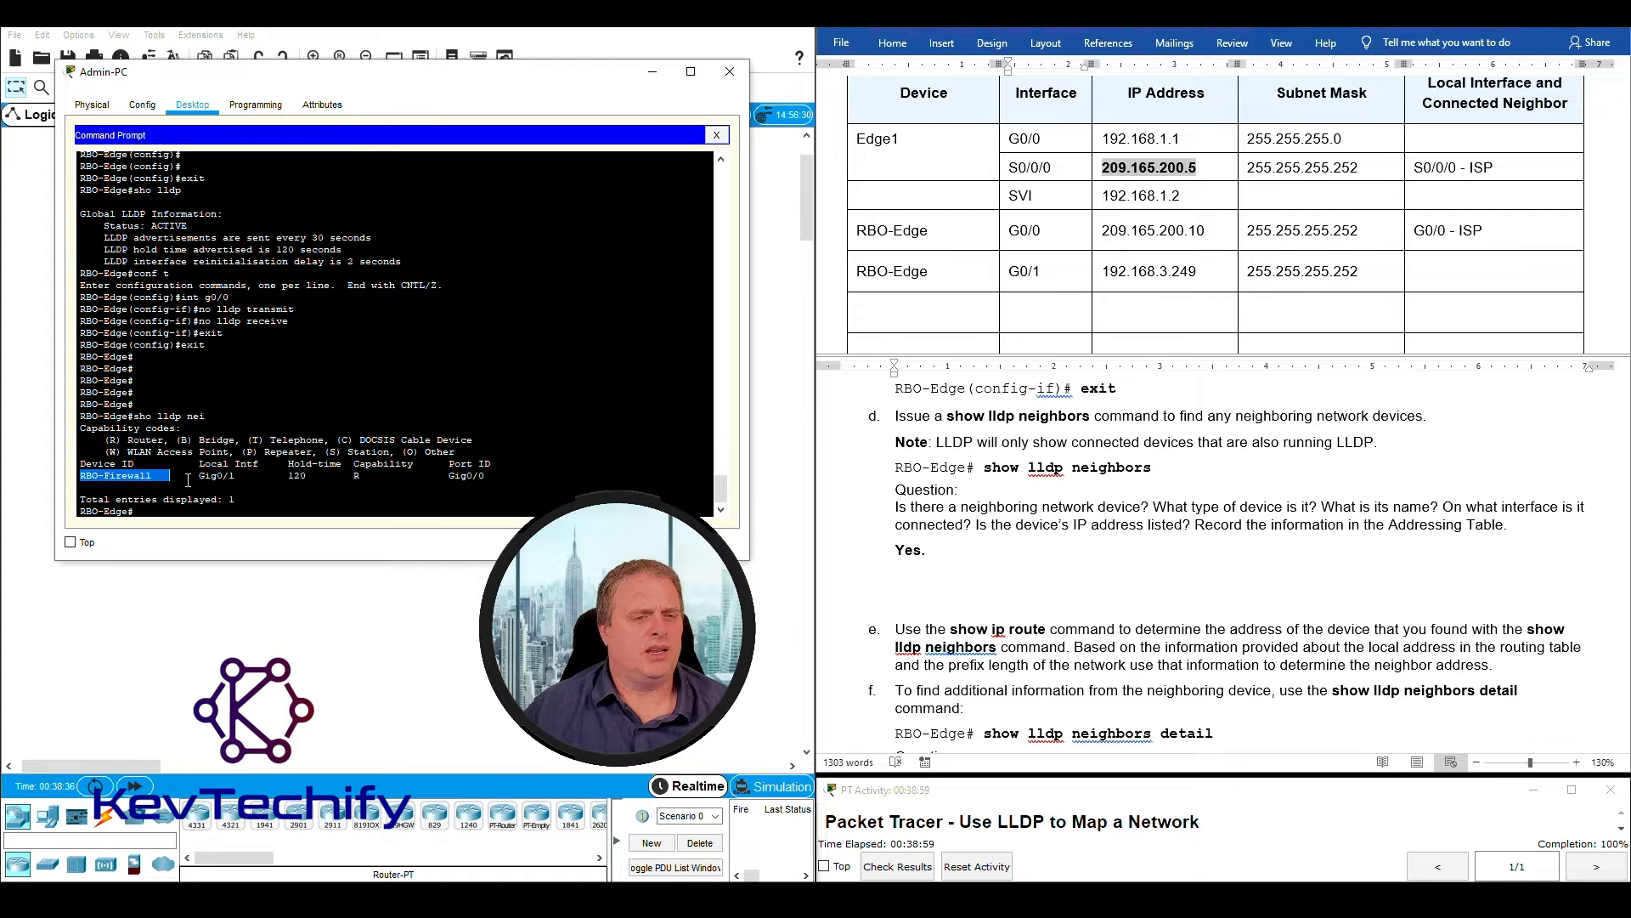
left_click_drag(225, 480, 274, 481)
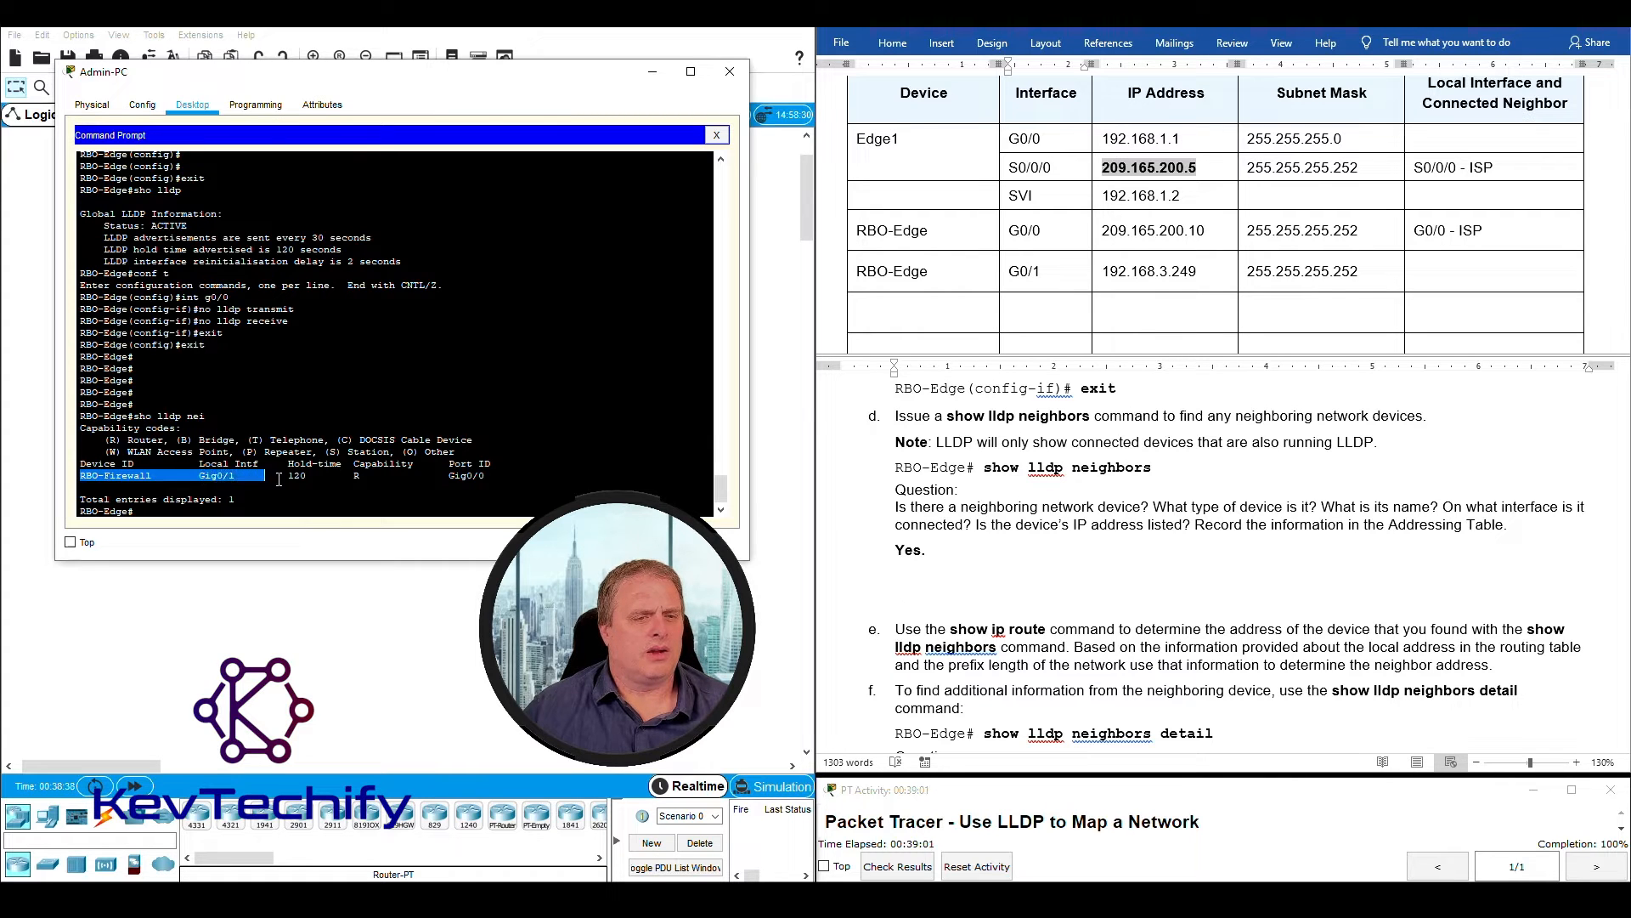
left_click(357, 477)
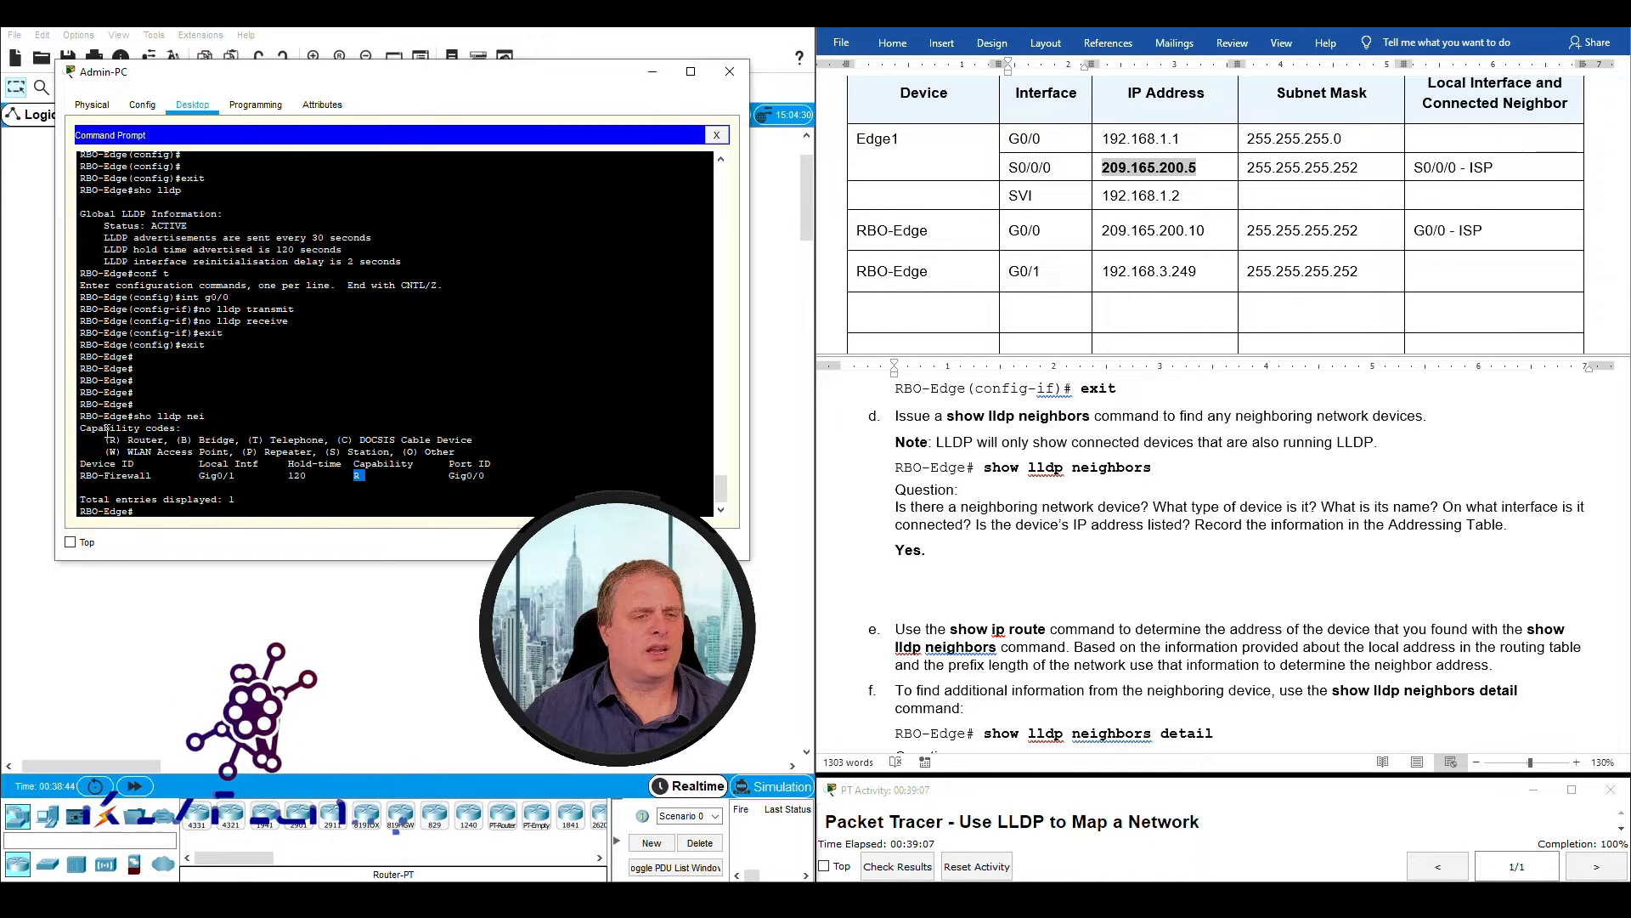
left_click_drag(80, 427, 164, 439)
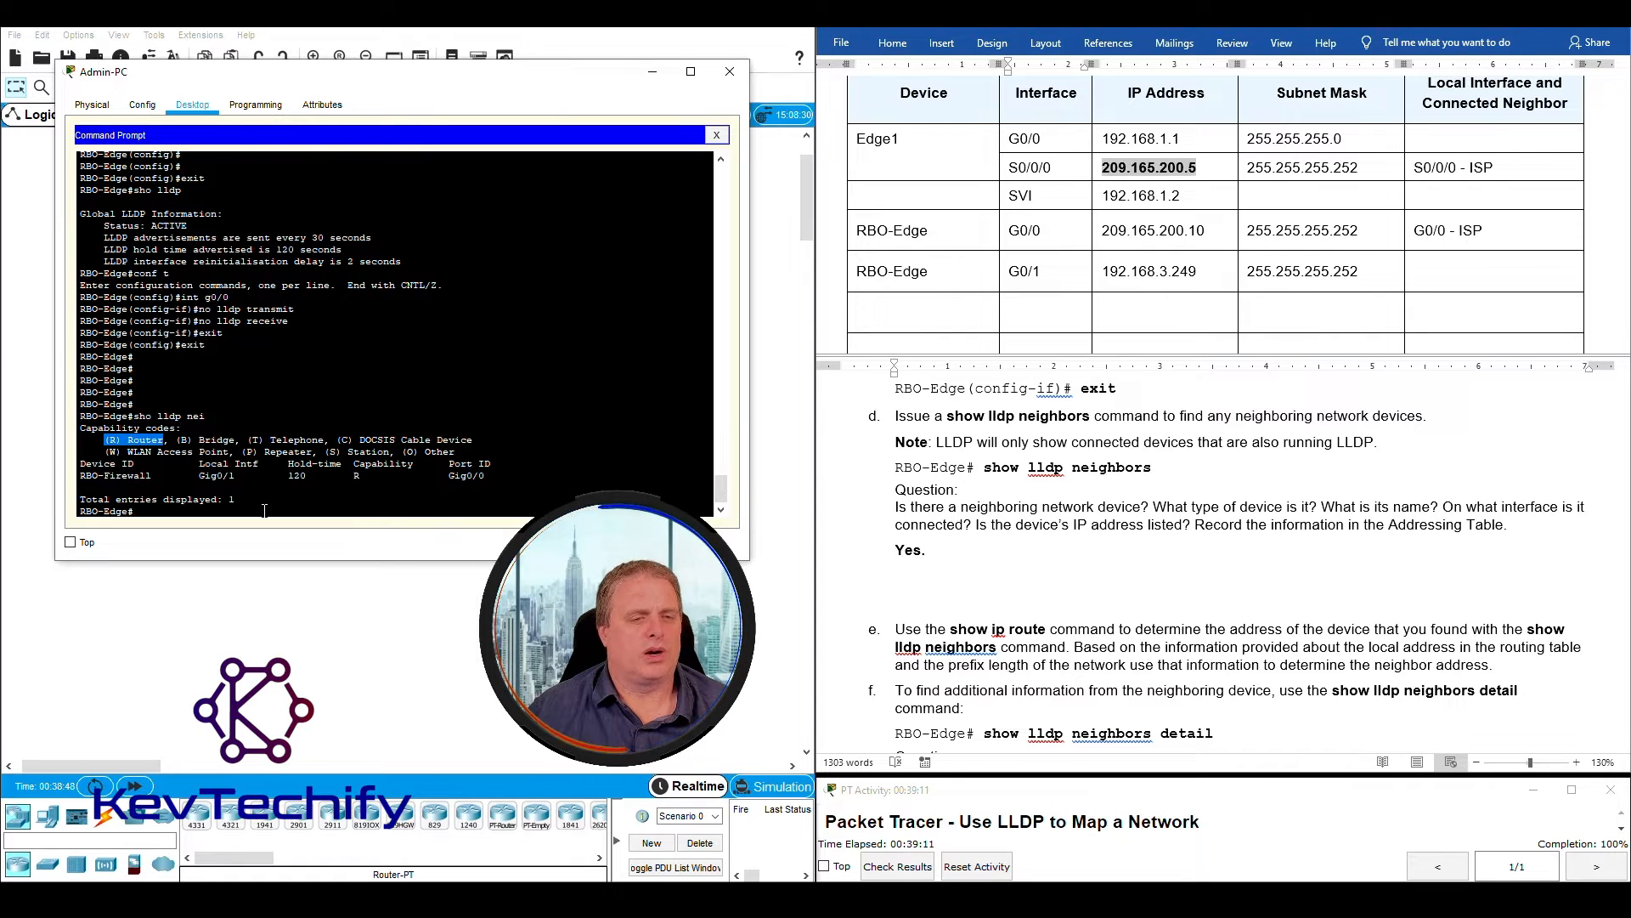
left_click(561, 518)
left_click(961, 552)
type("Router.")
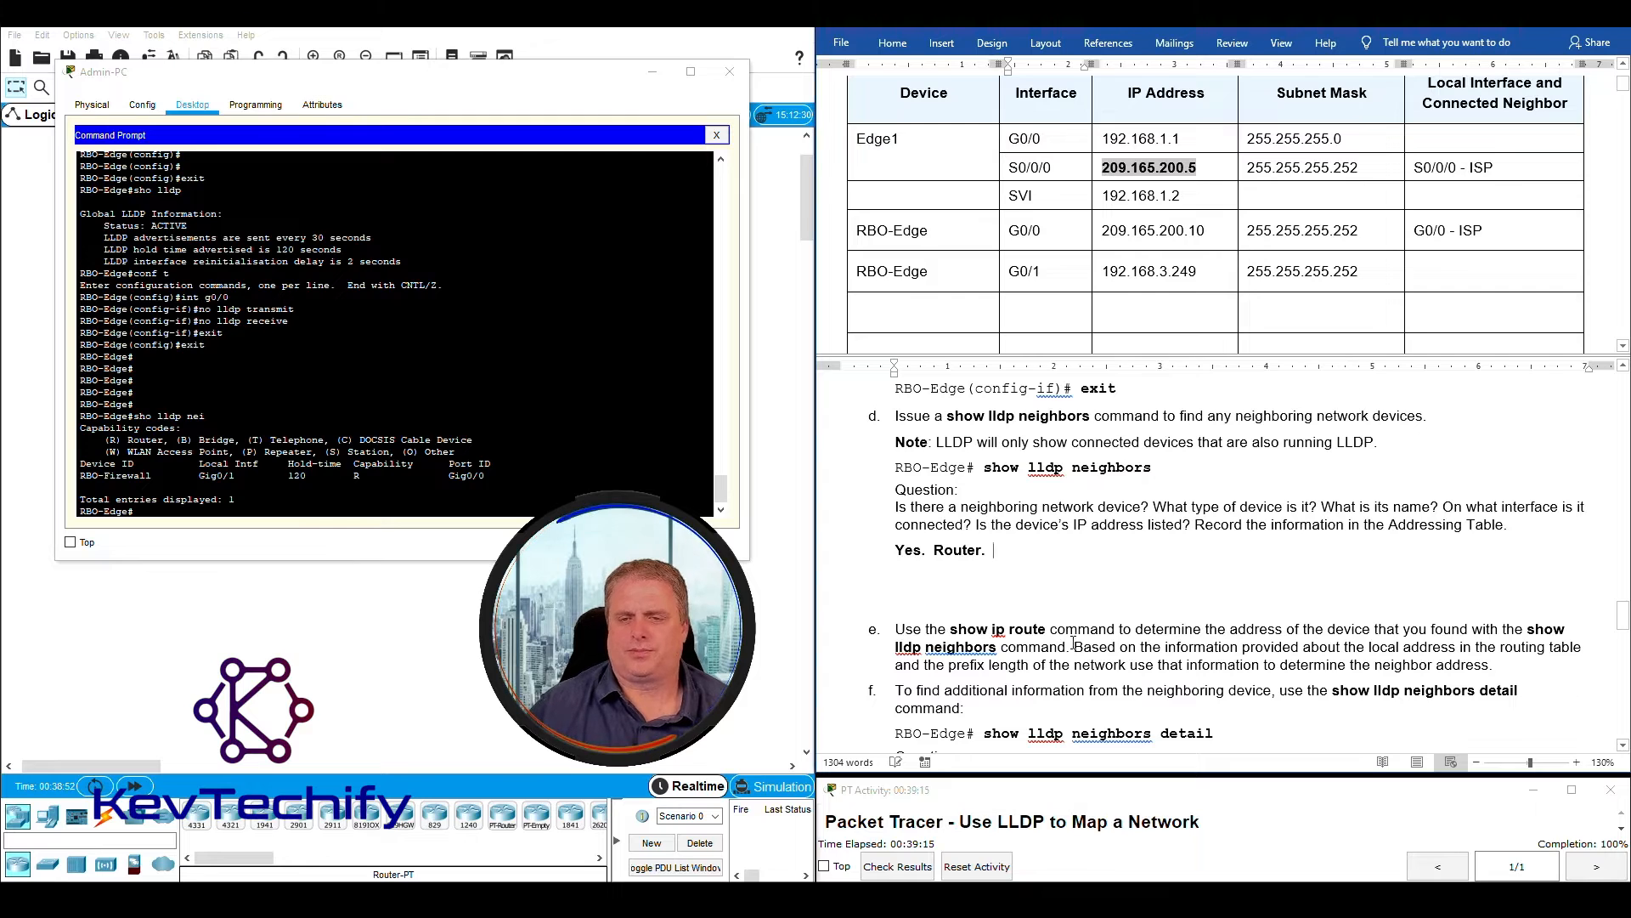
- Look up the neighbor's name in the LLDP output and add "RBO-Firewall." to answer d
left_click_drag(1322, 506, 1444, 506)
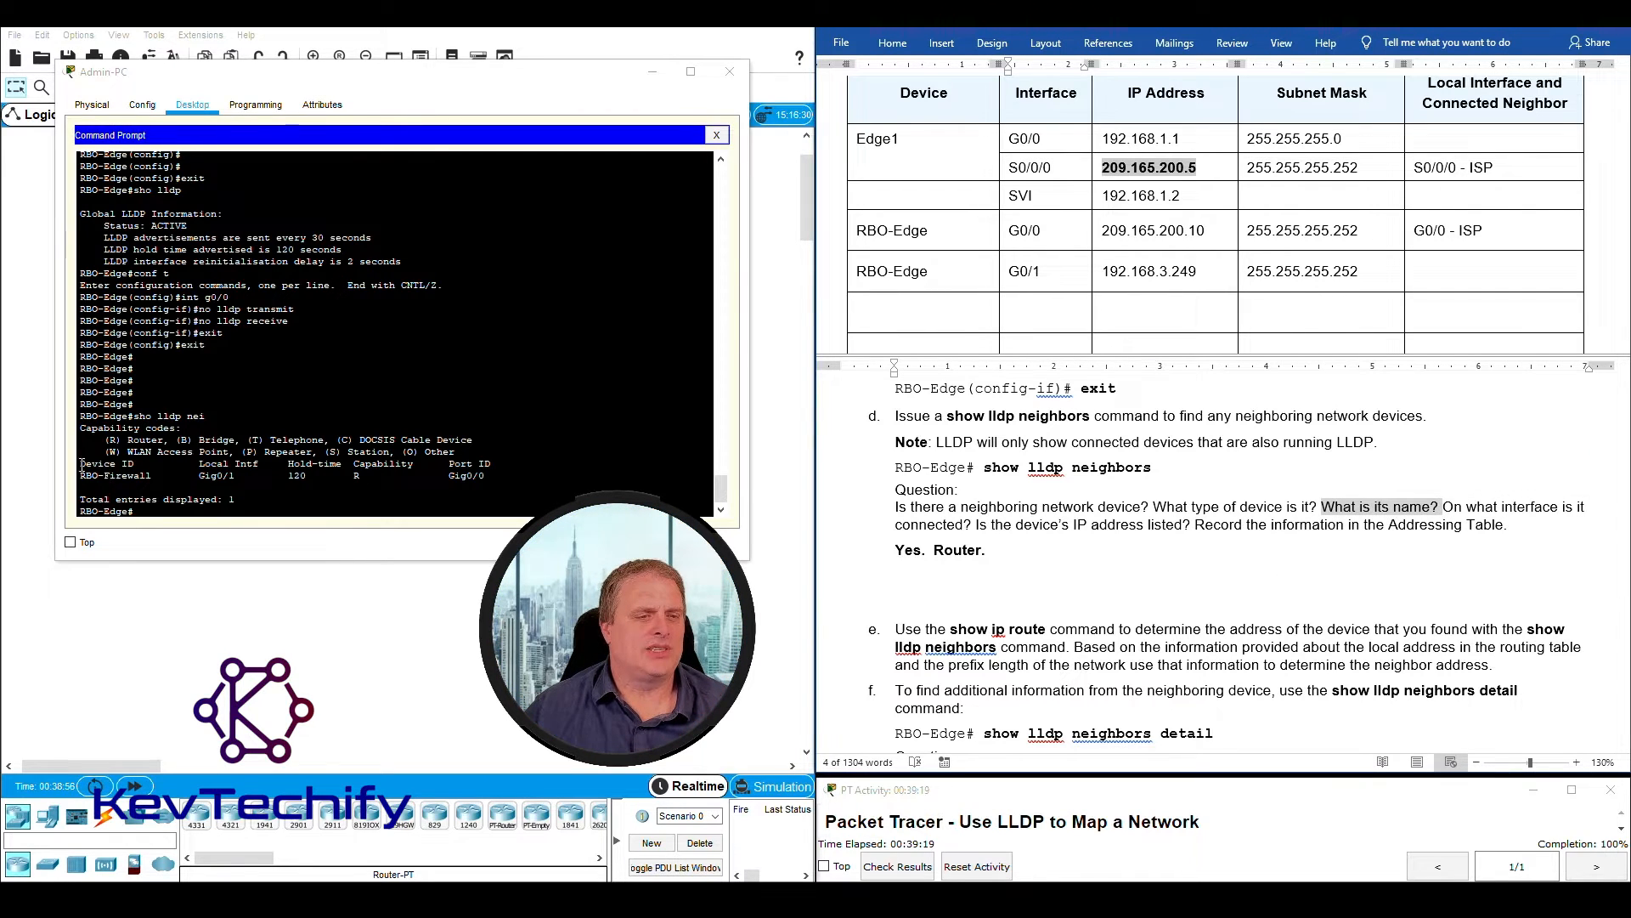
left_click_drag(80, 475, 155, 476)
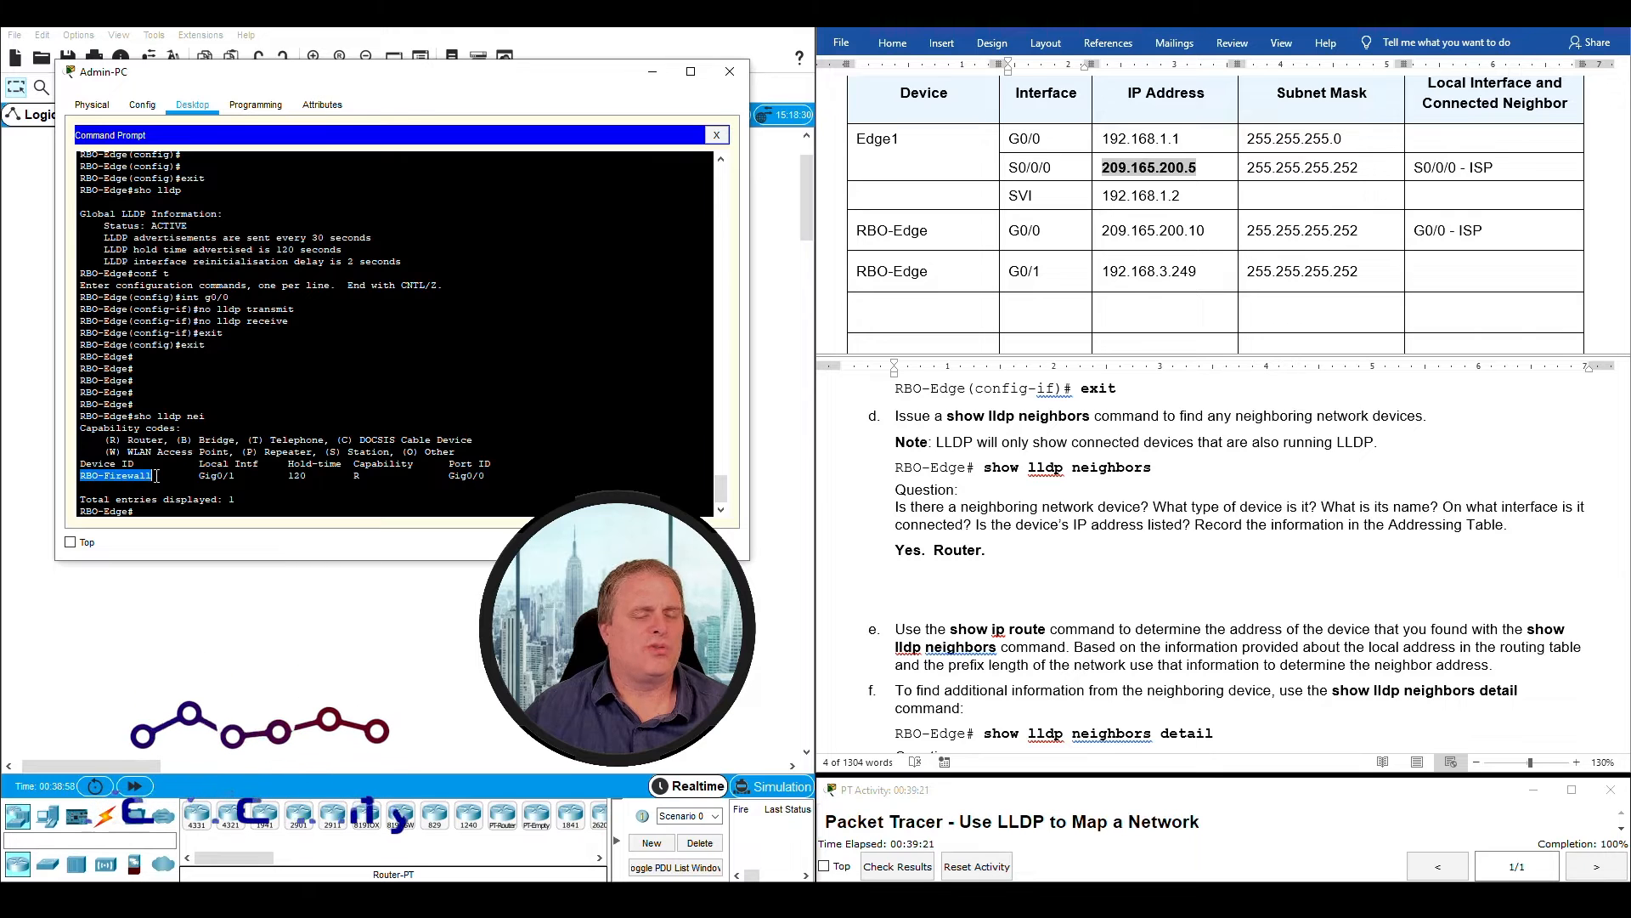
left_click(1024, 552)
left_click(1021, 551)
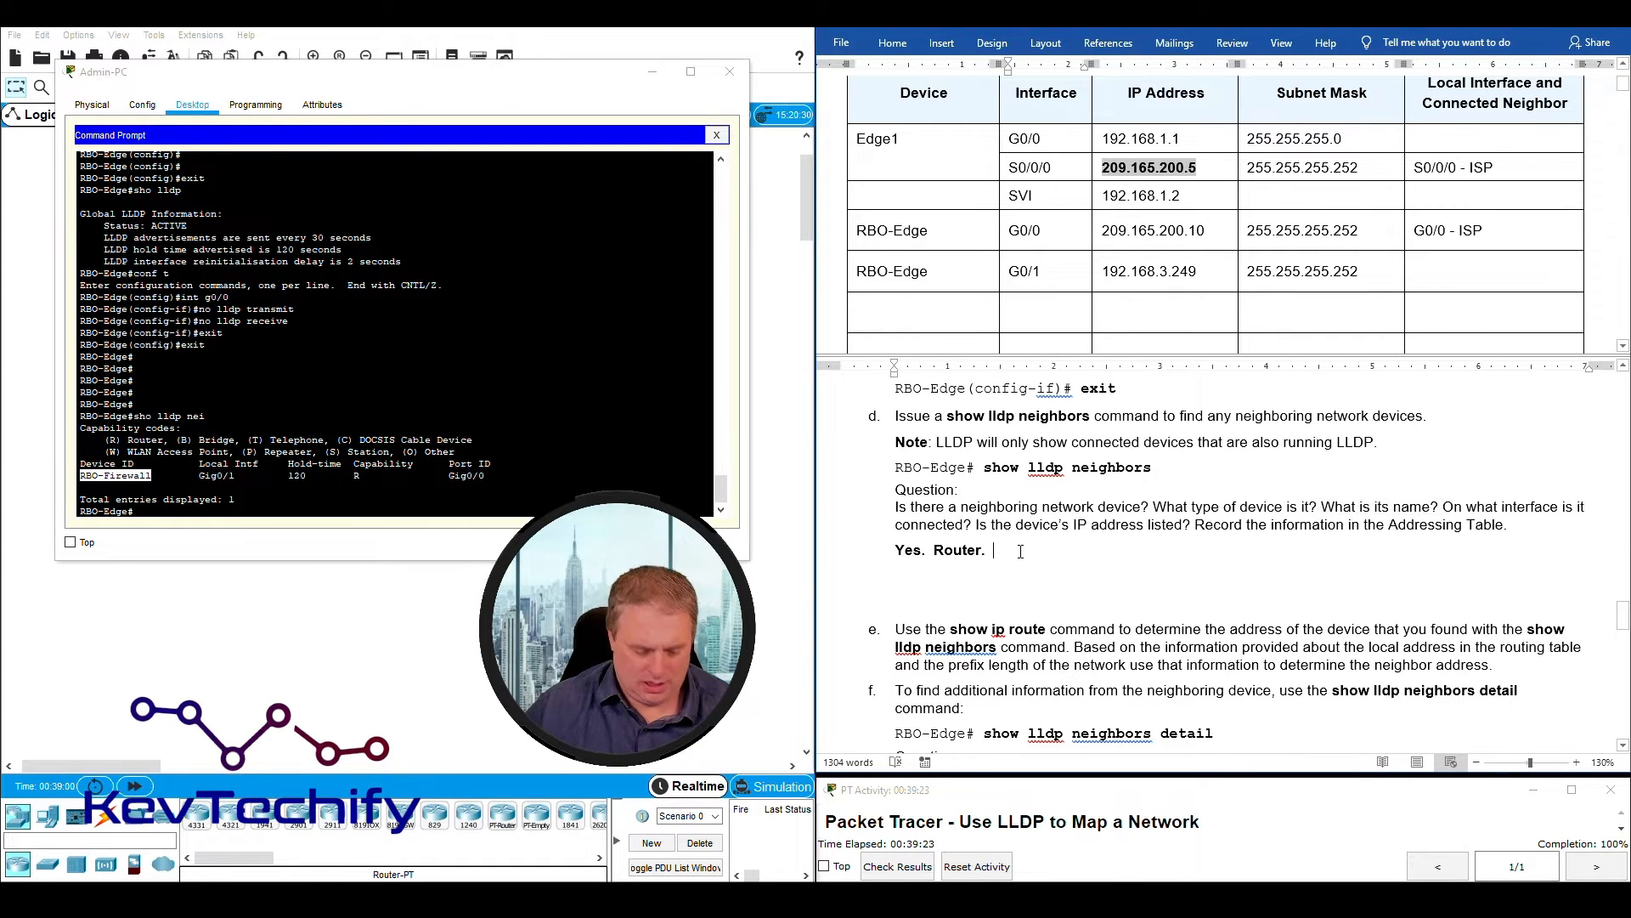
type("RBO-Firewall.")
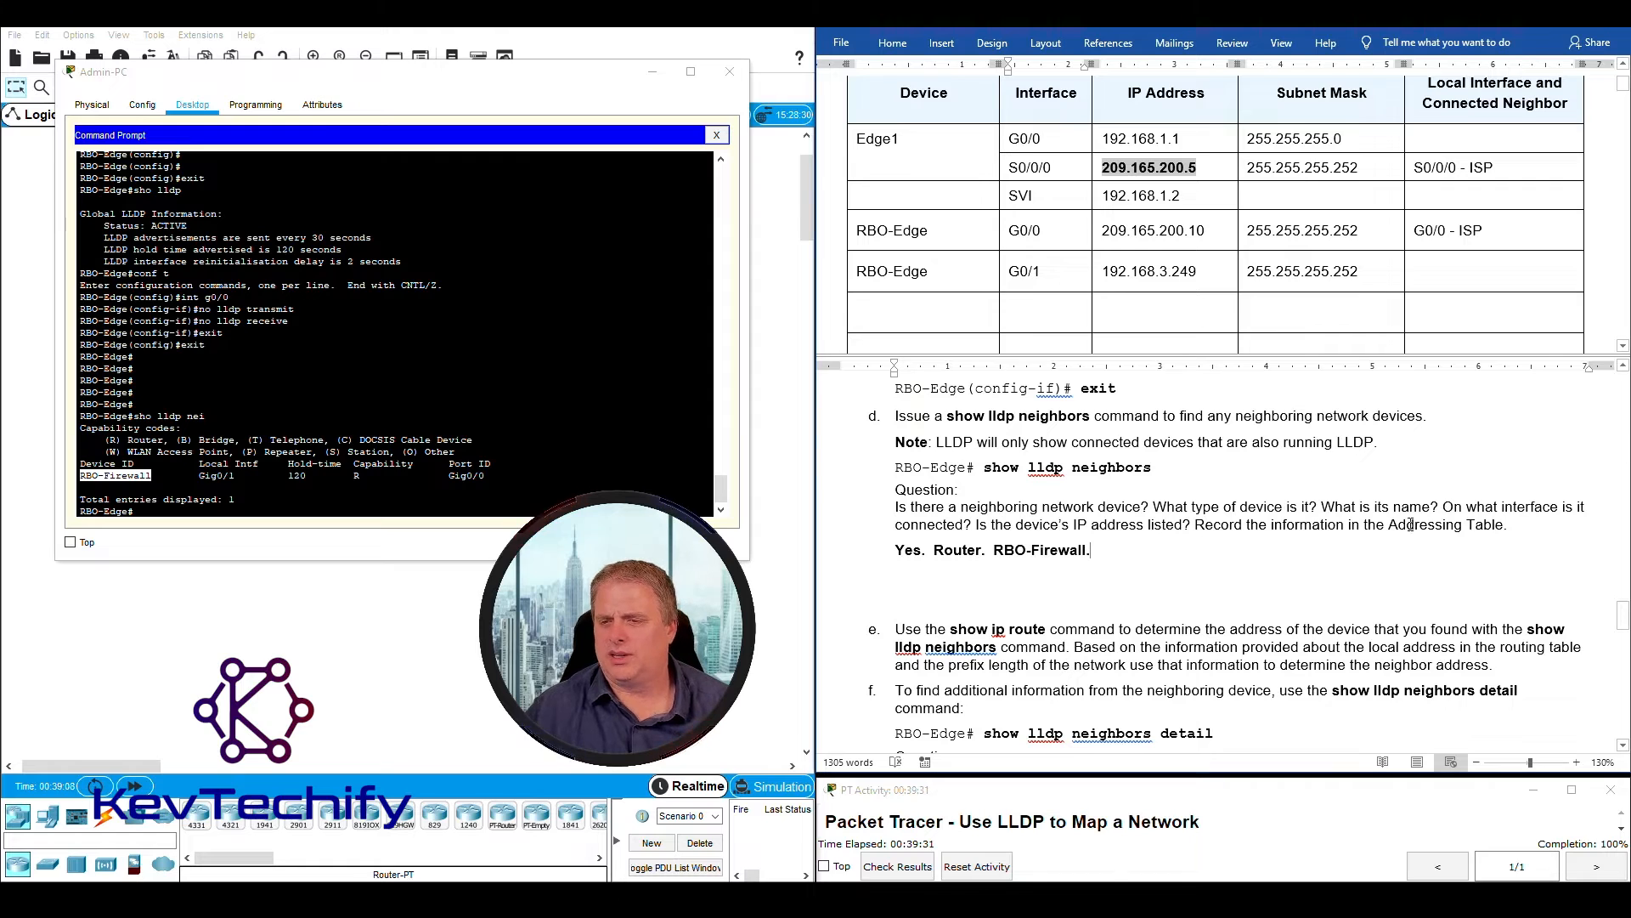
- Look up the local interface in the LLDP output and add "BRO-Edge G0/1." to answer d
left_click_drag(1445, 506, 937, 526)
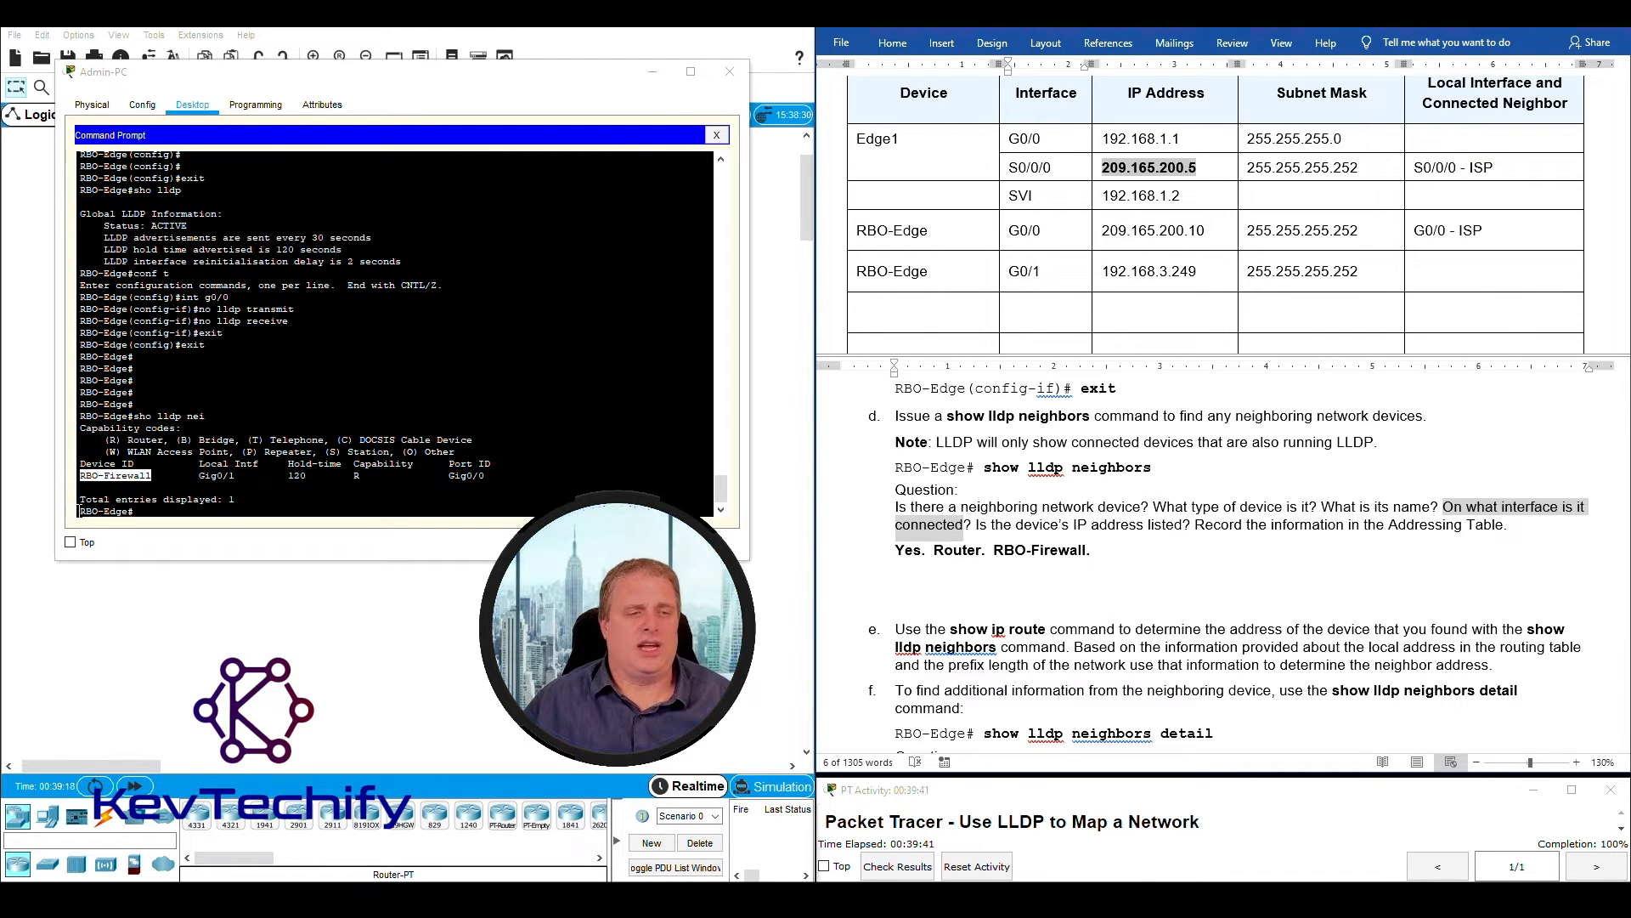
left_click_drag(79, 510, 114, 510)
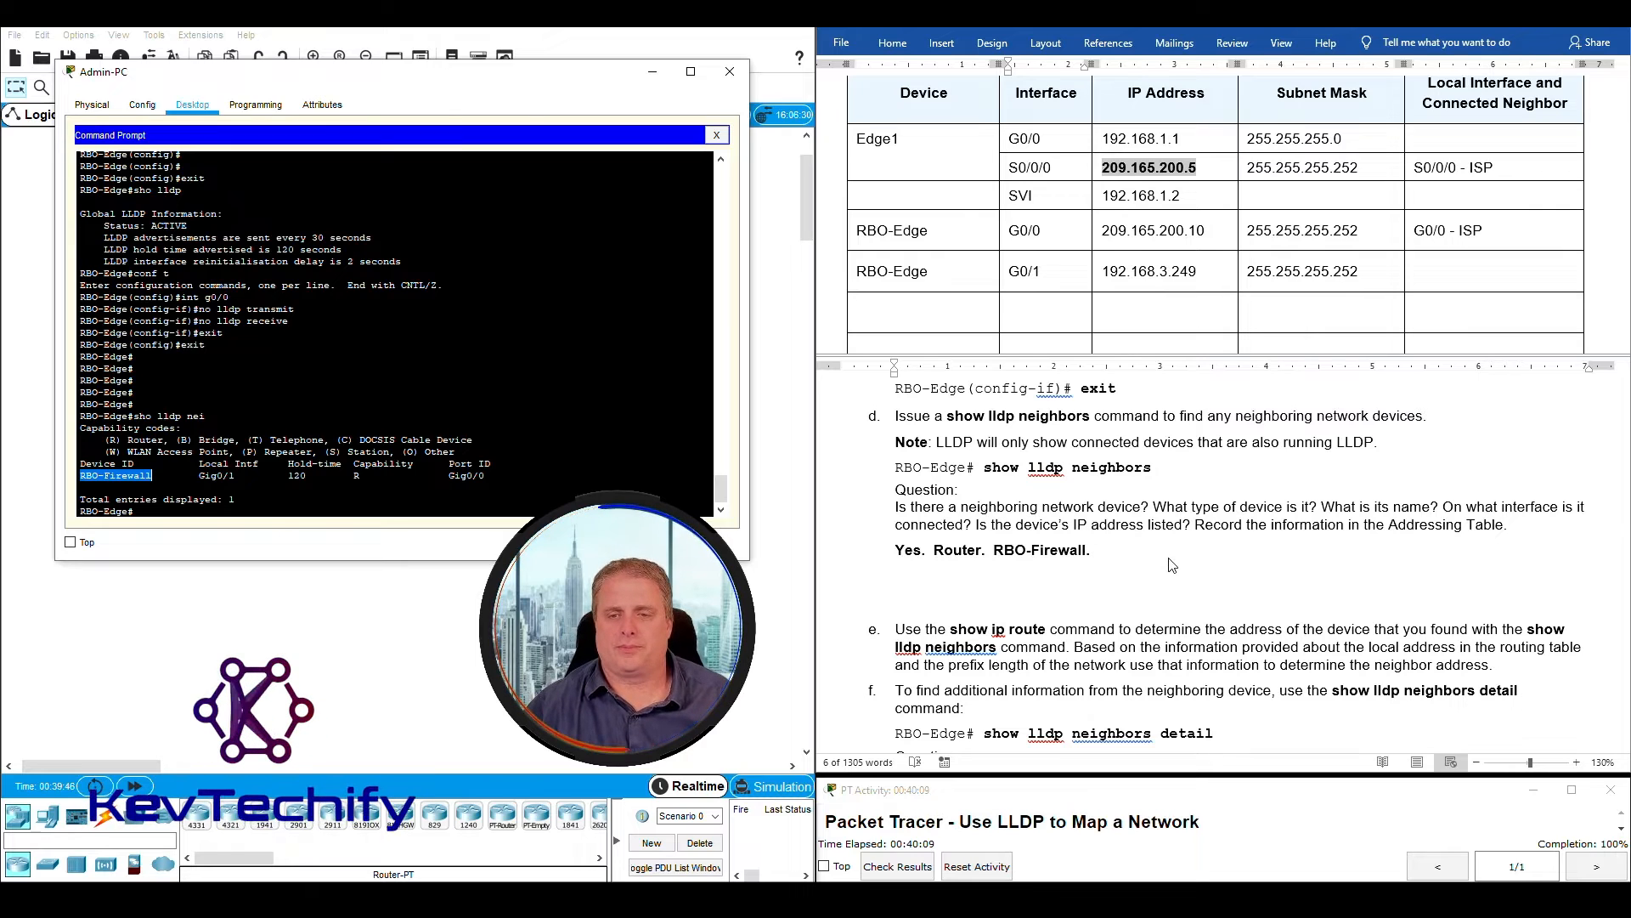
left_click(1124, 554)
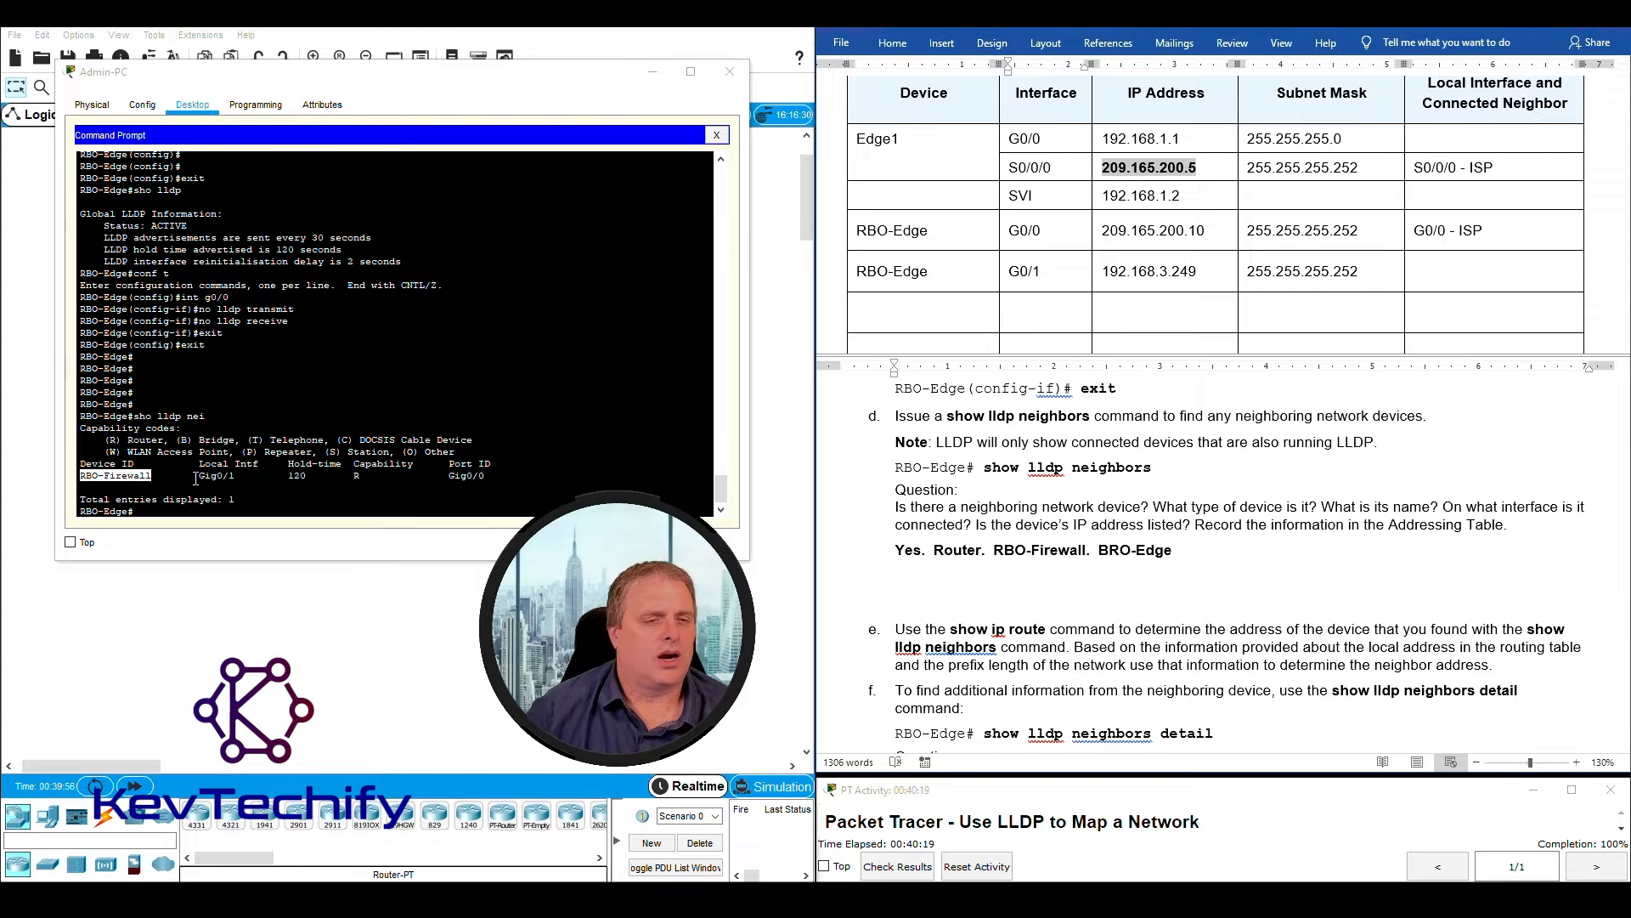
left_click_drag(199, 476, 239, 475)
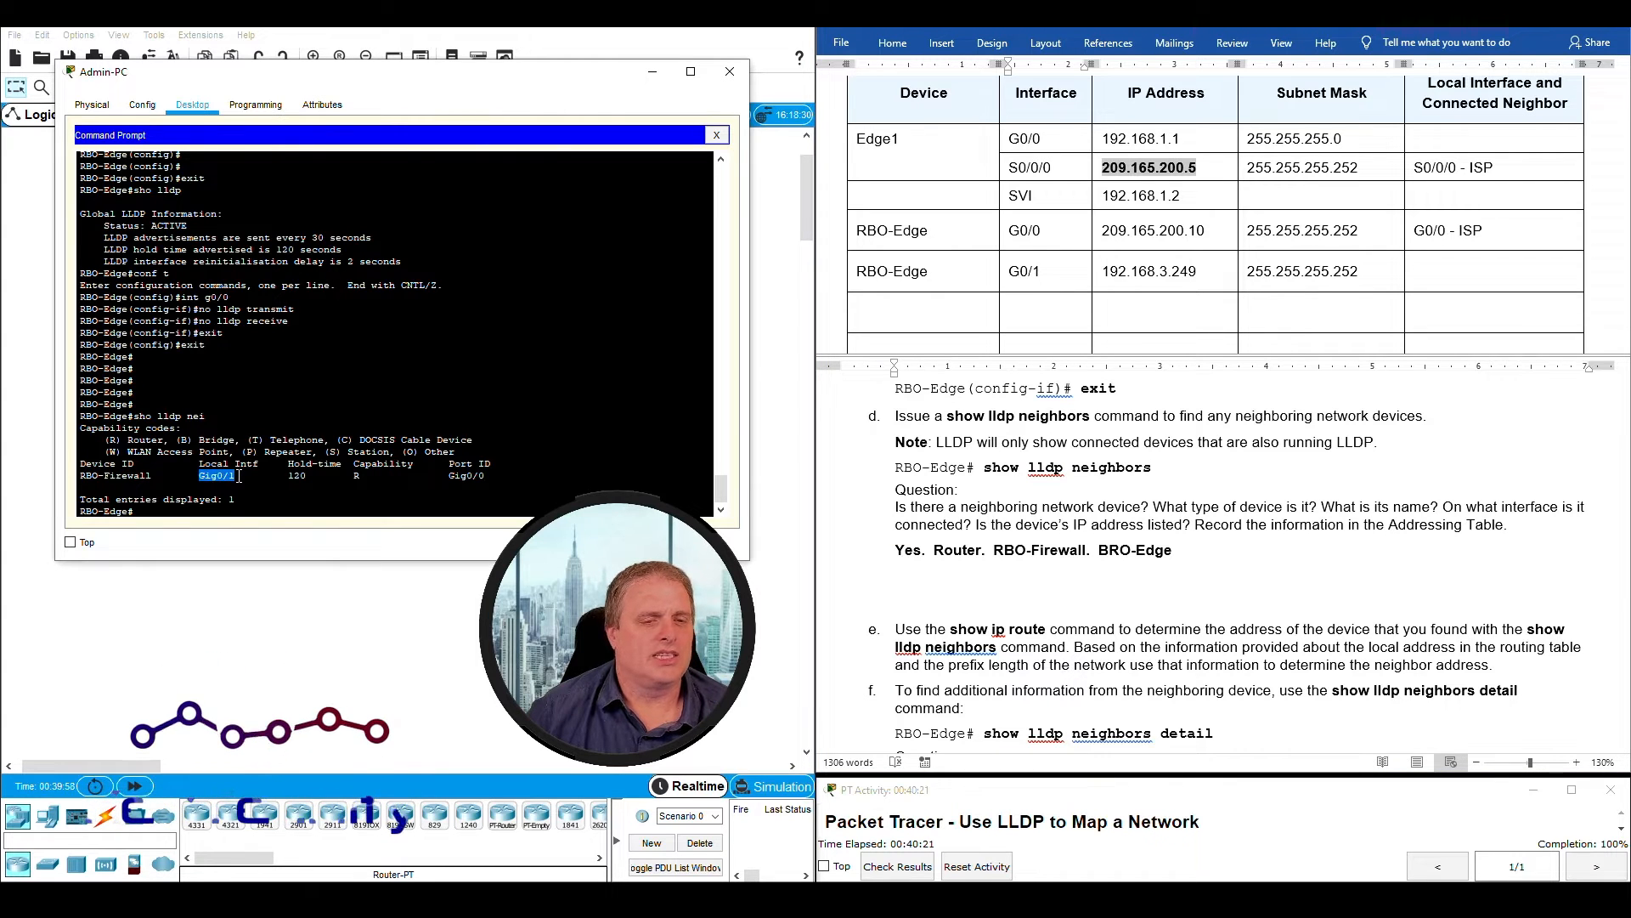
left_click(1203, 553)
type("G0/1.")
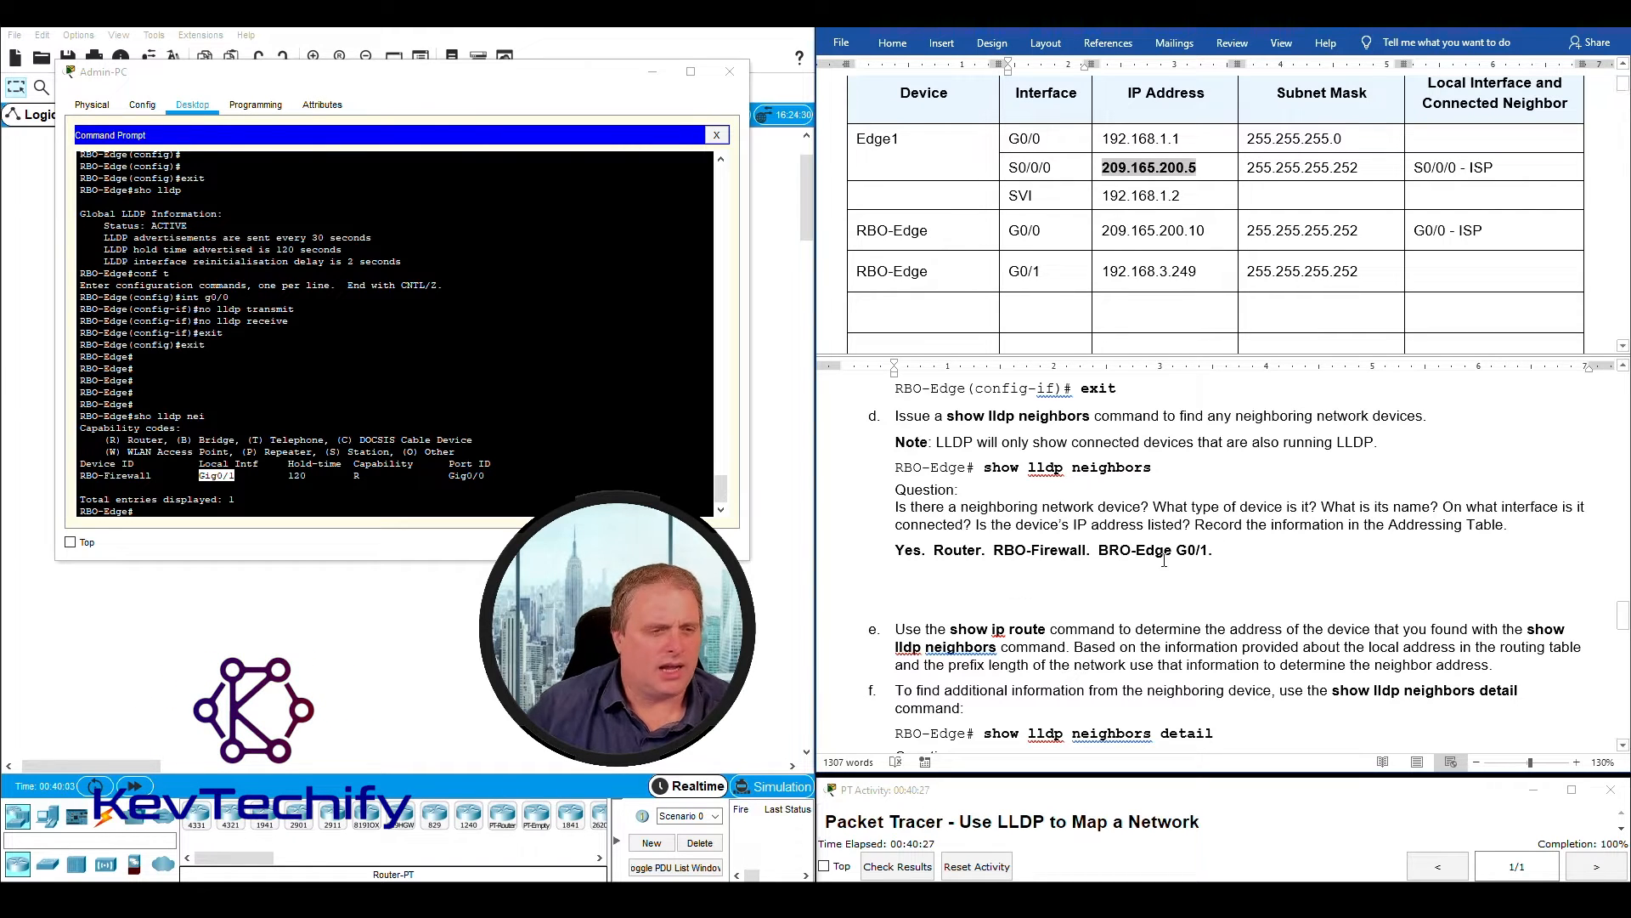
- Look up the neighbor's port ID in the LLDP output and add "RBO-Firewall G0/0." to answer d
left_click_drag(79, 476, 152, 474)
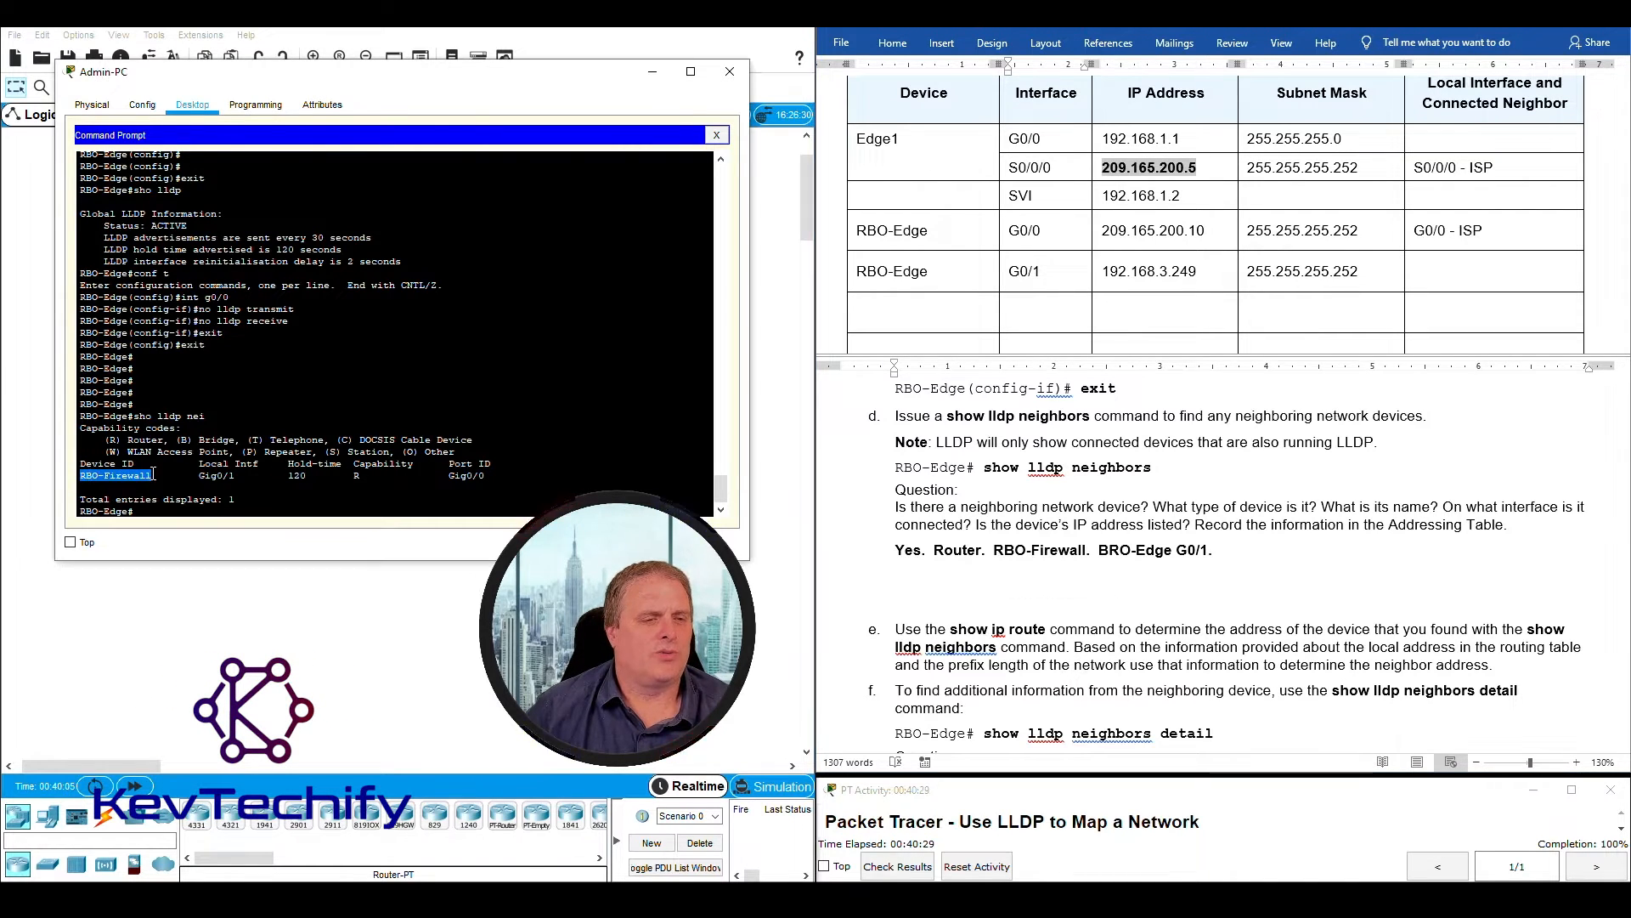
left_click(1239, 550)
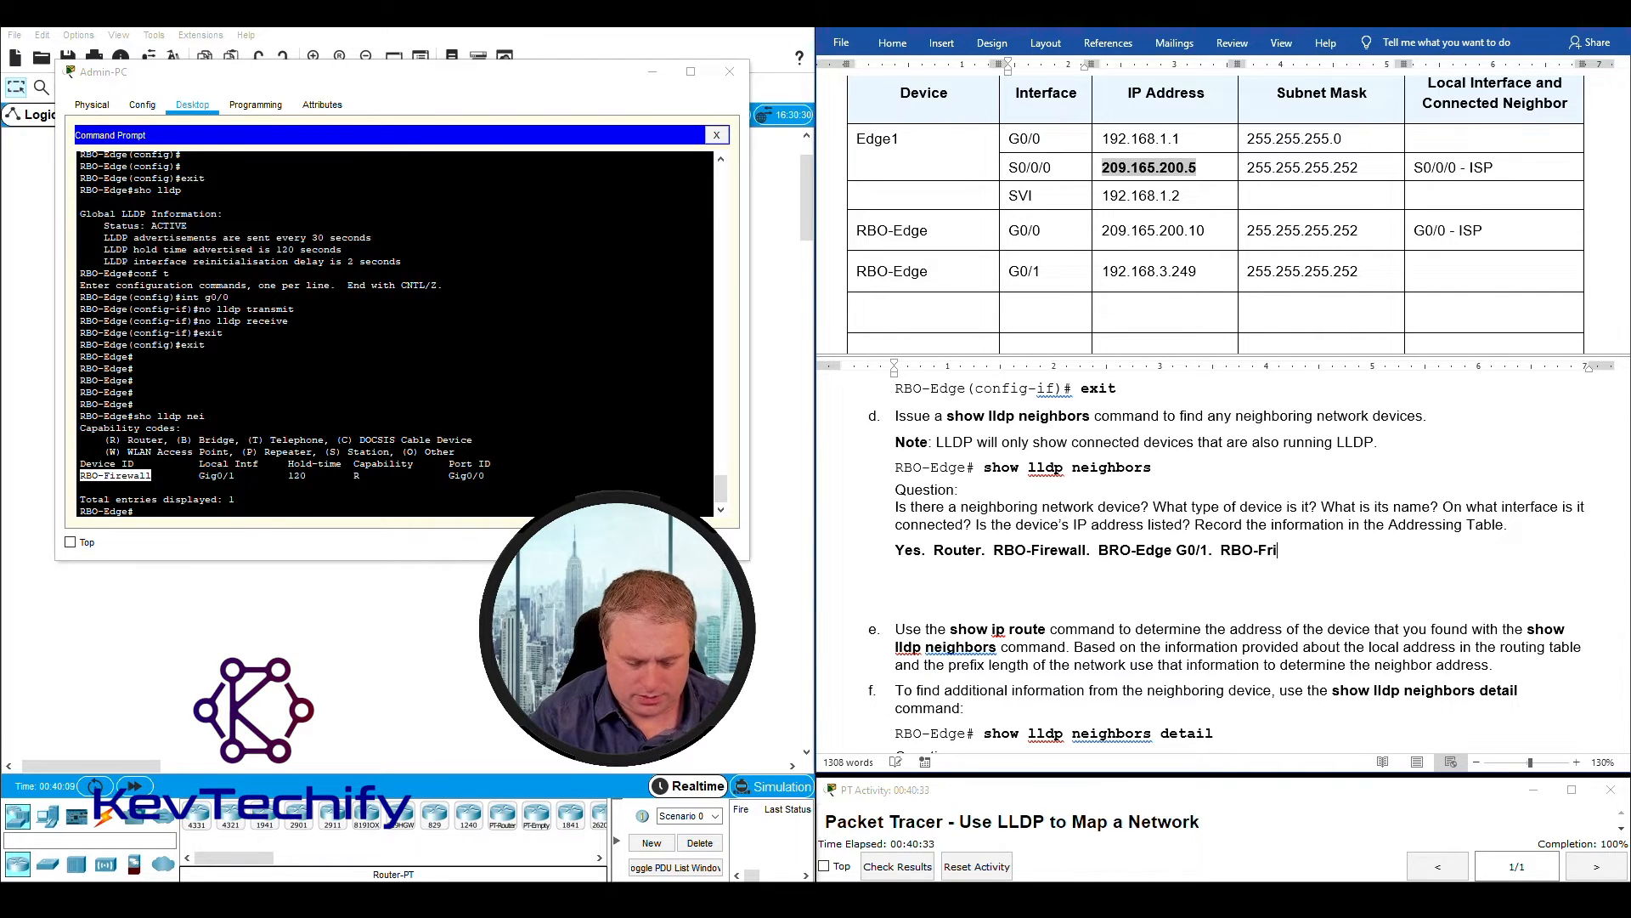
key("BackSpace")
key("BackSpace")
key("BackSpace")
key("BackSpace")
type("irewall")
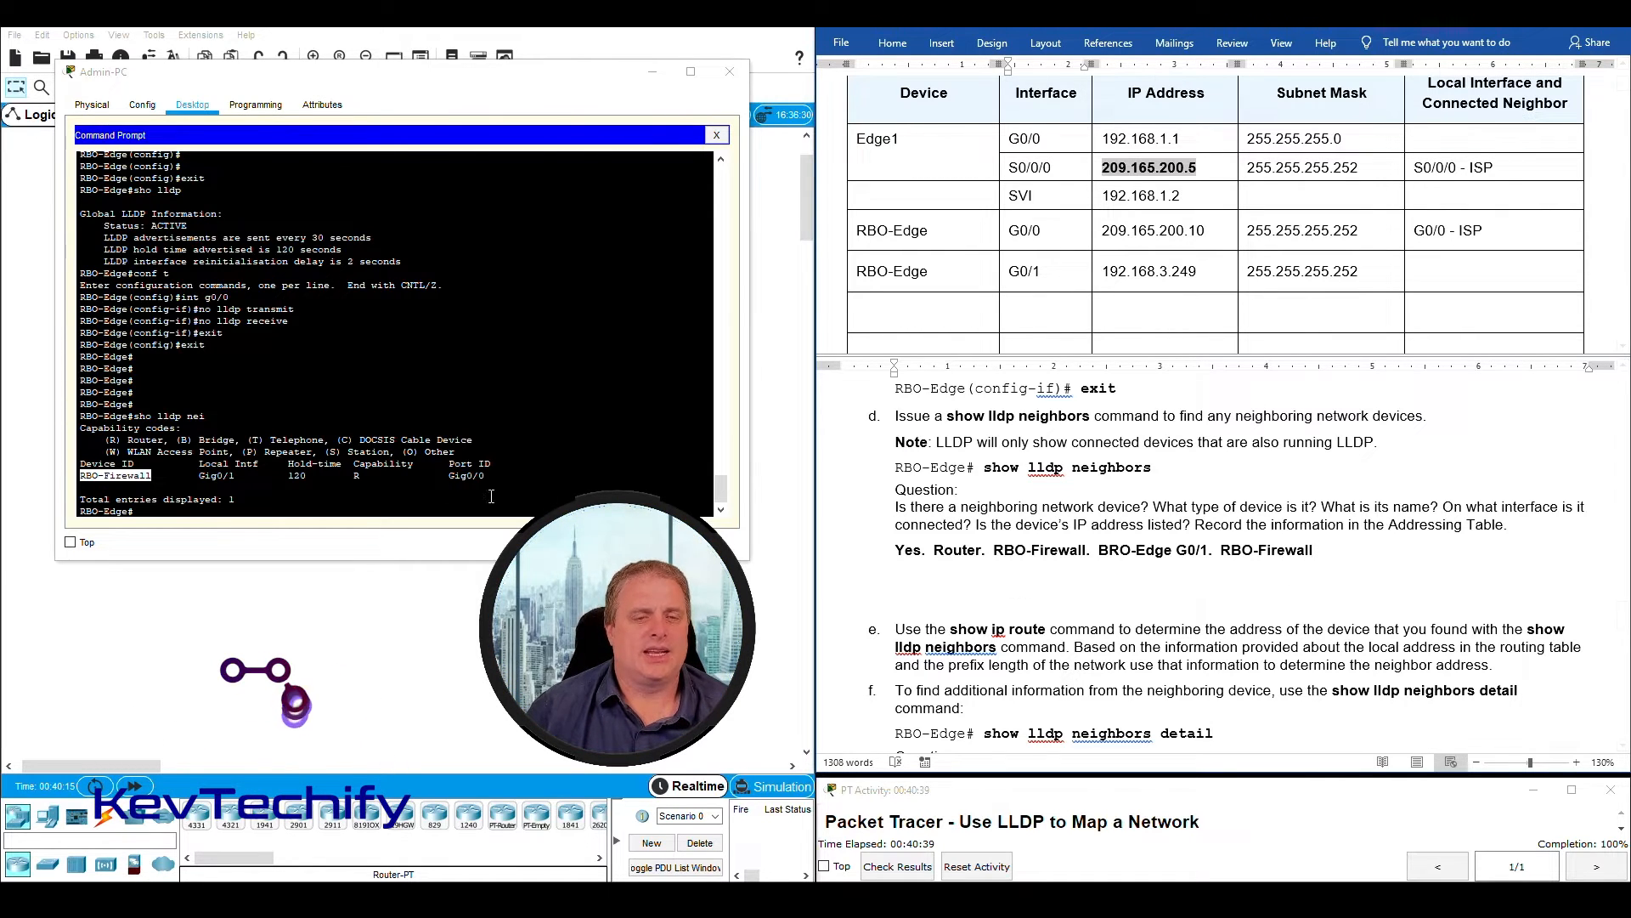
left_click(450, 472)
left_click_drag(450, 477, 493, 477)
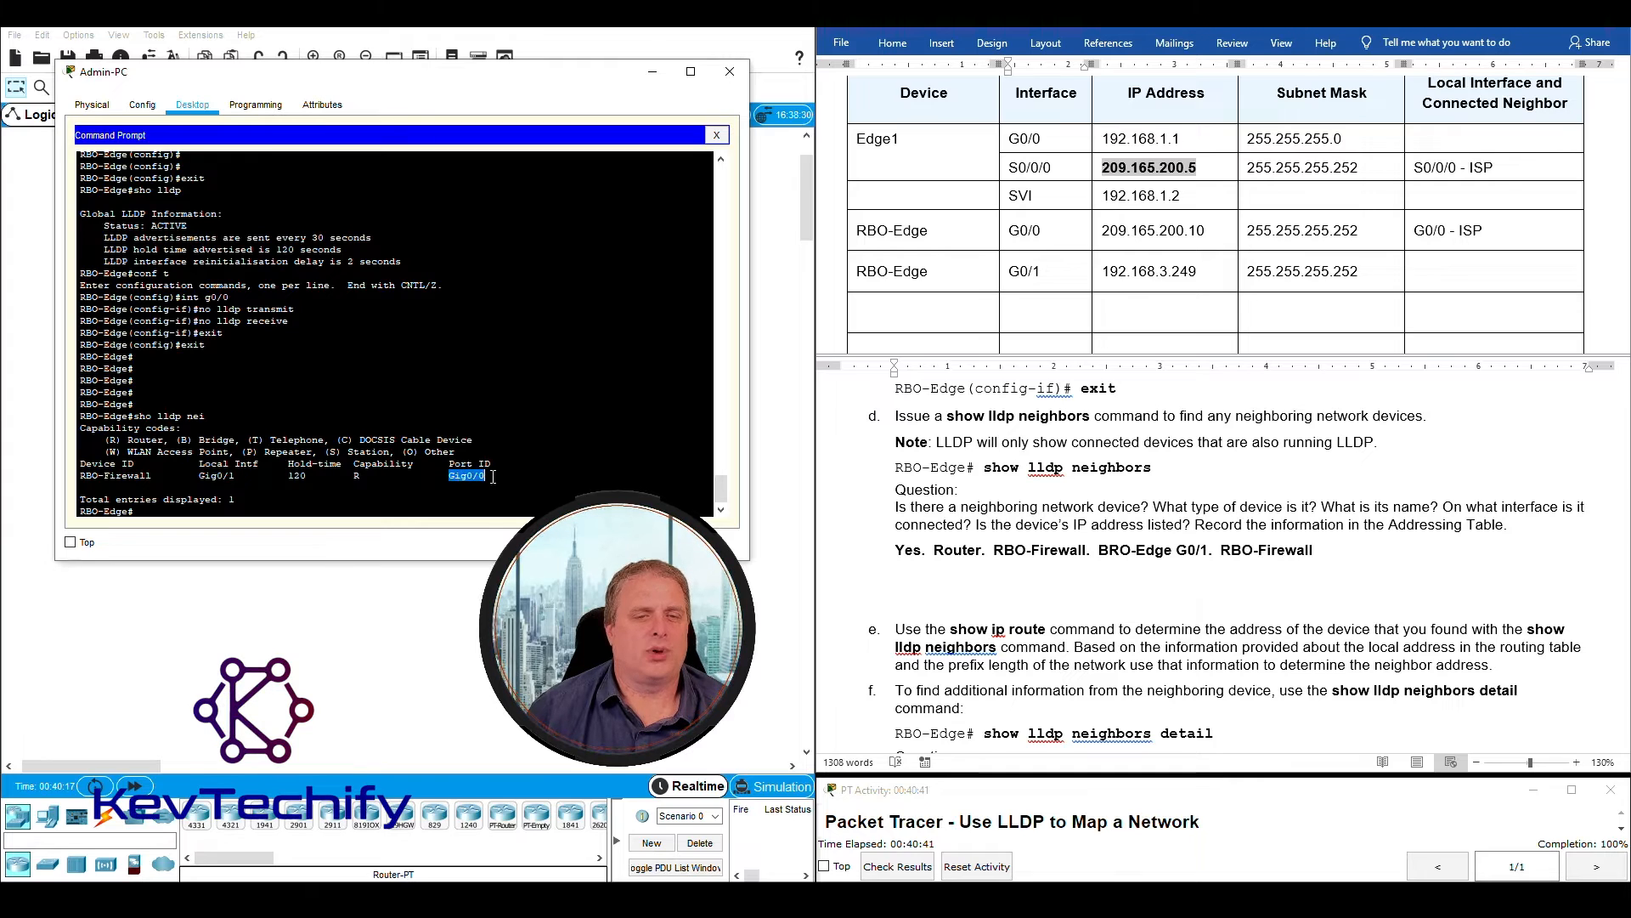
left_click(1322, 548)
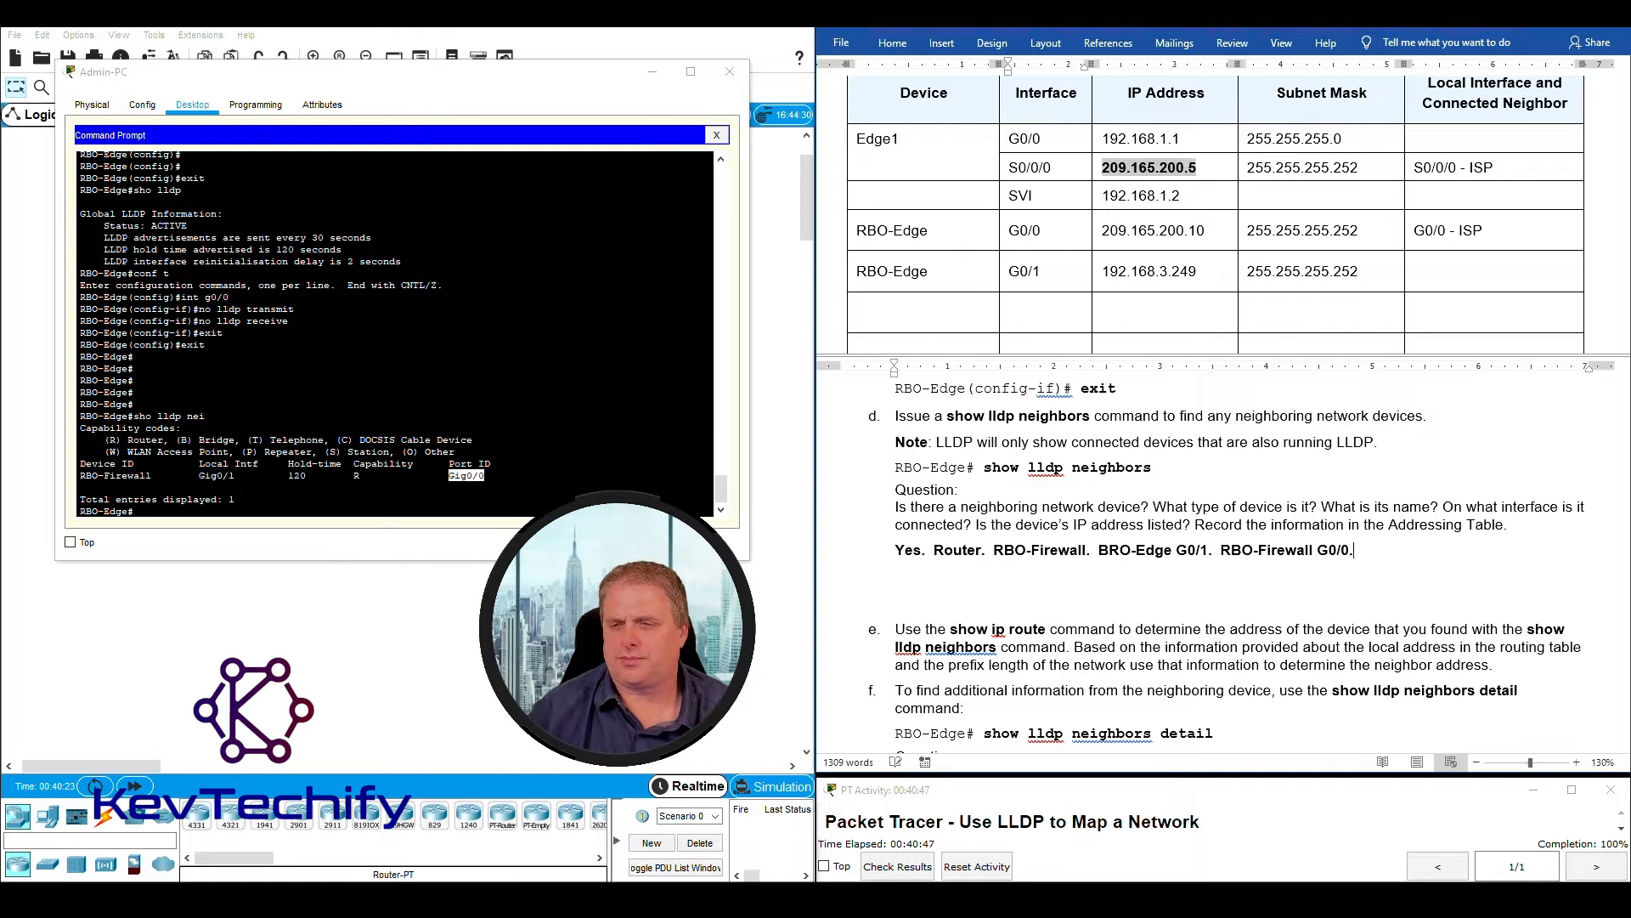
- Check the LLDP output for the device's IP address and add "NO IP Address." to answer d
left_click_drag(977, 523, 1189, 529)
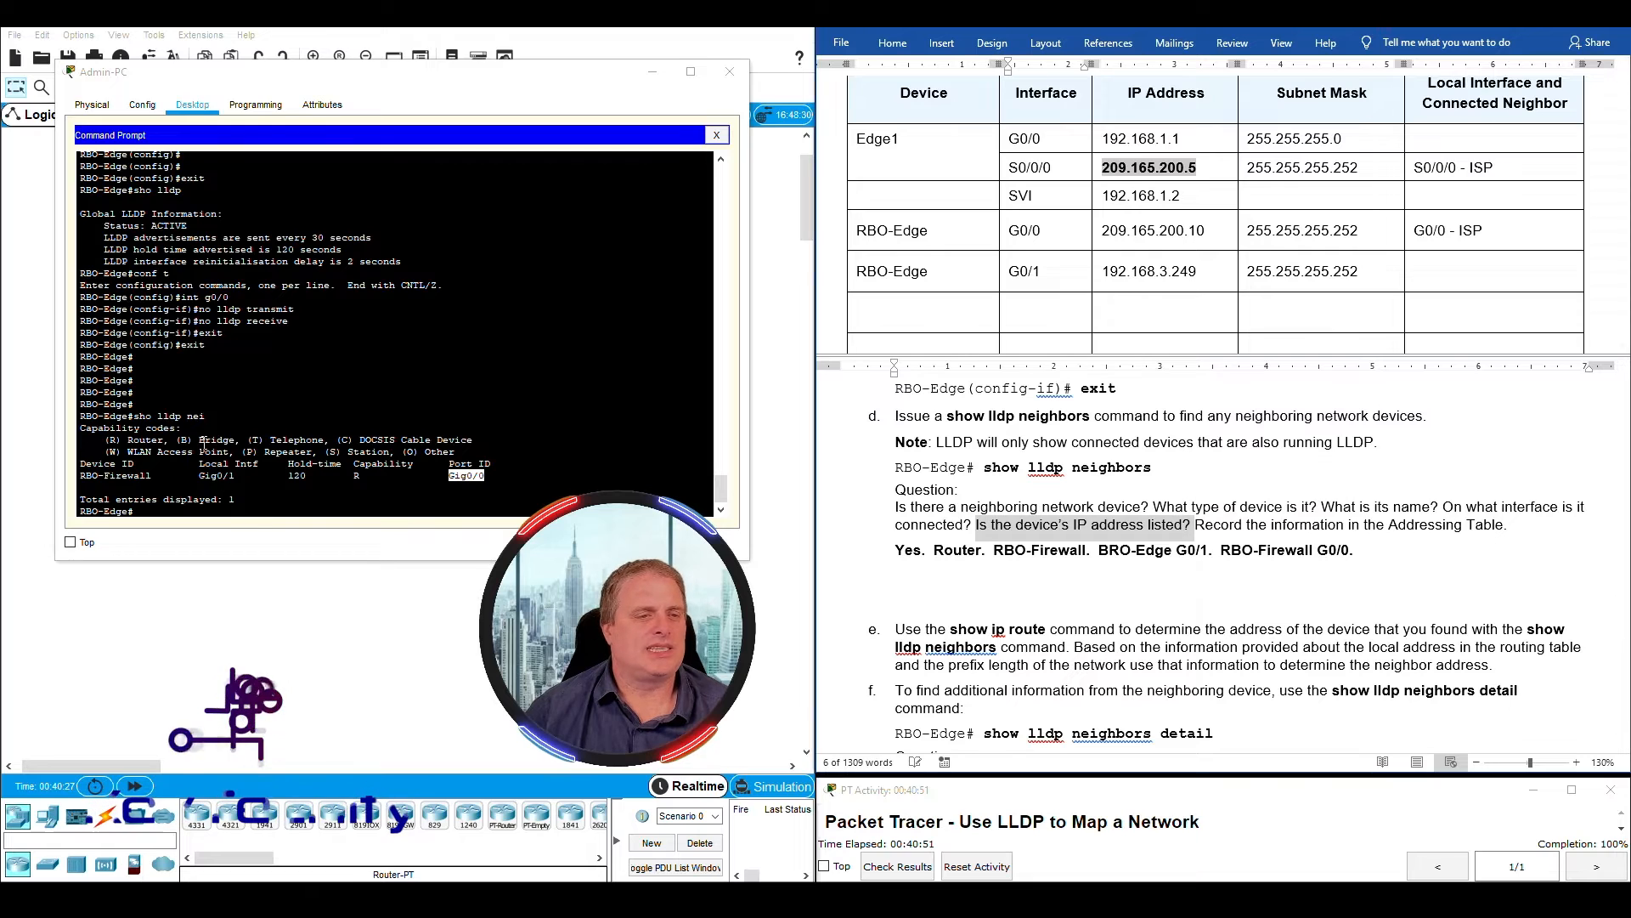
left_click_drag(140, 415, 513, 476)
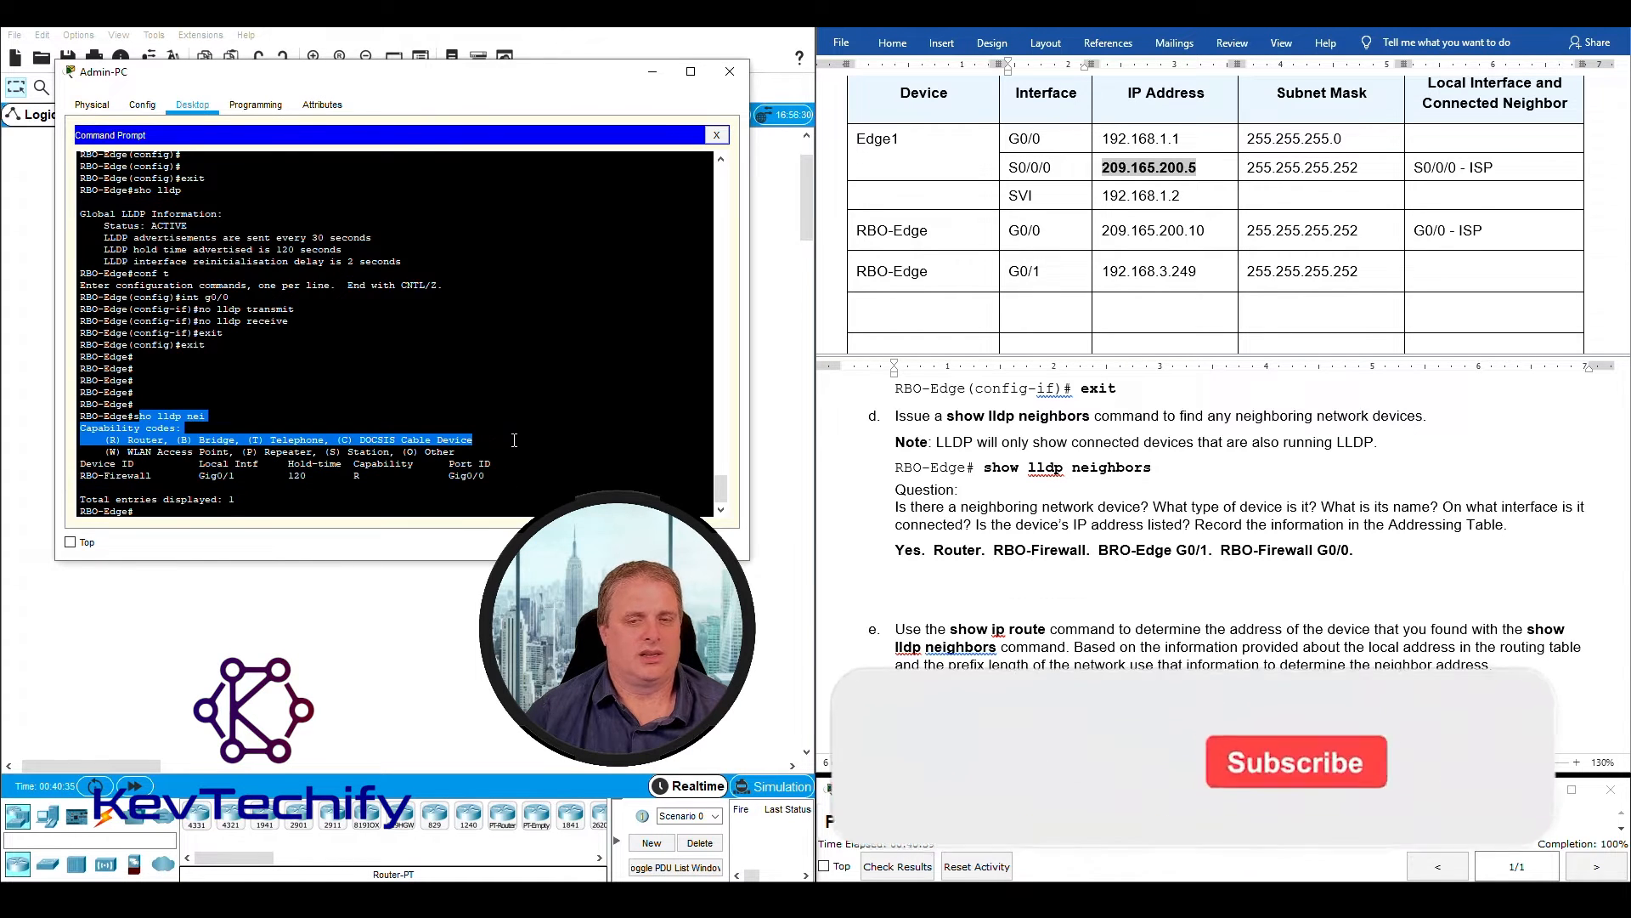
right_click(1379, 552)
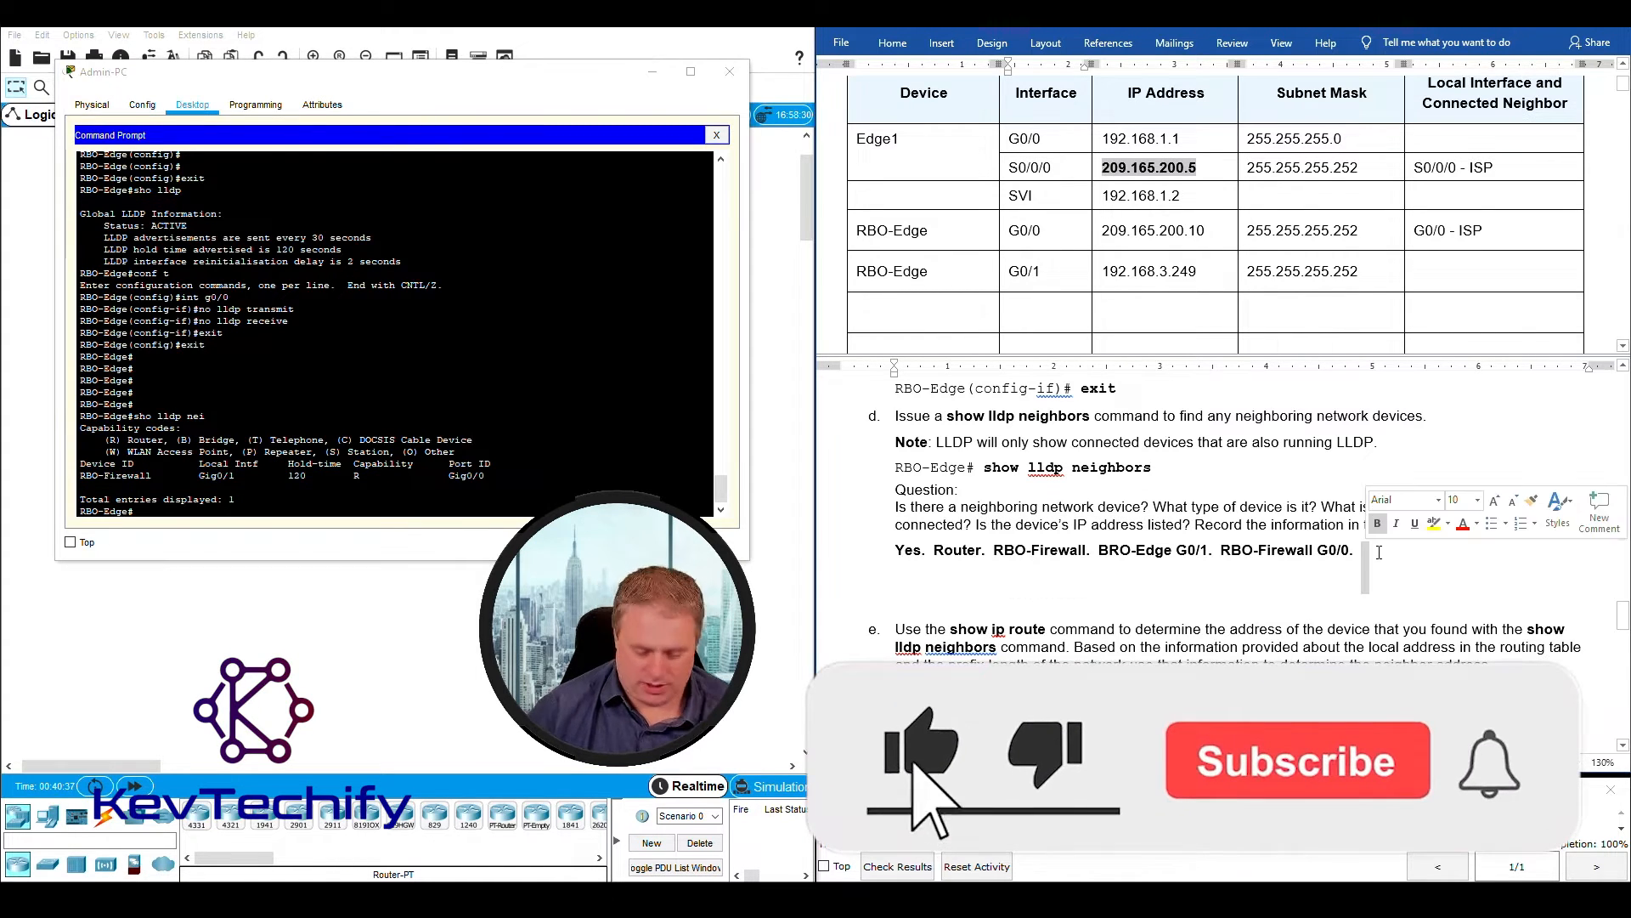
left_click(1375, 552)
type("NO")
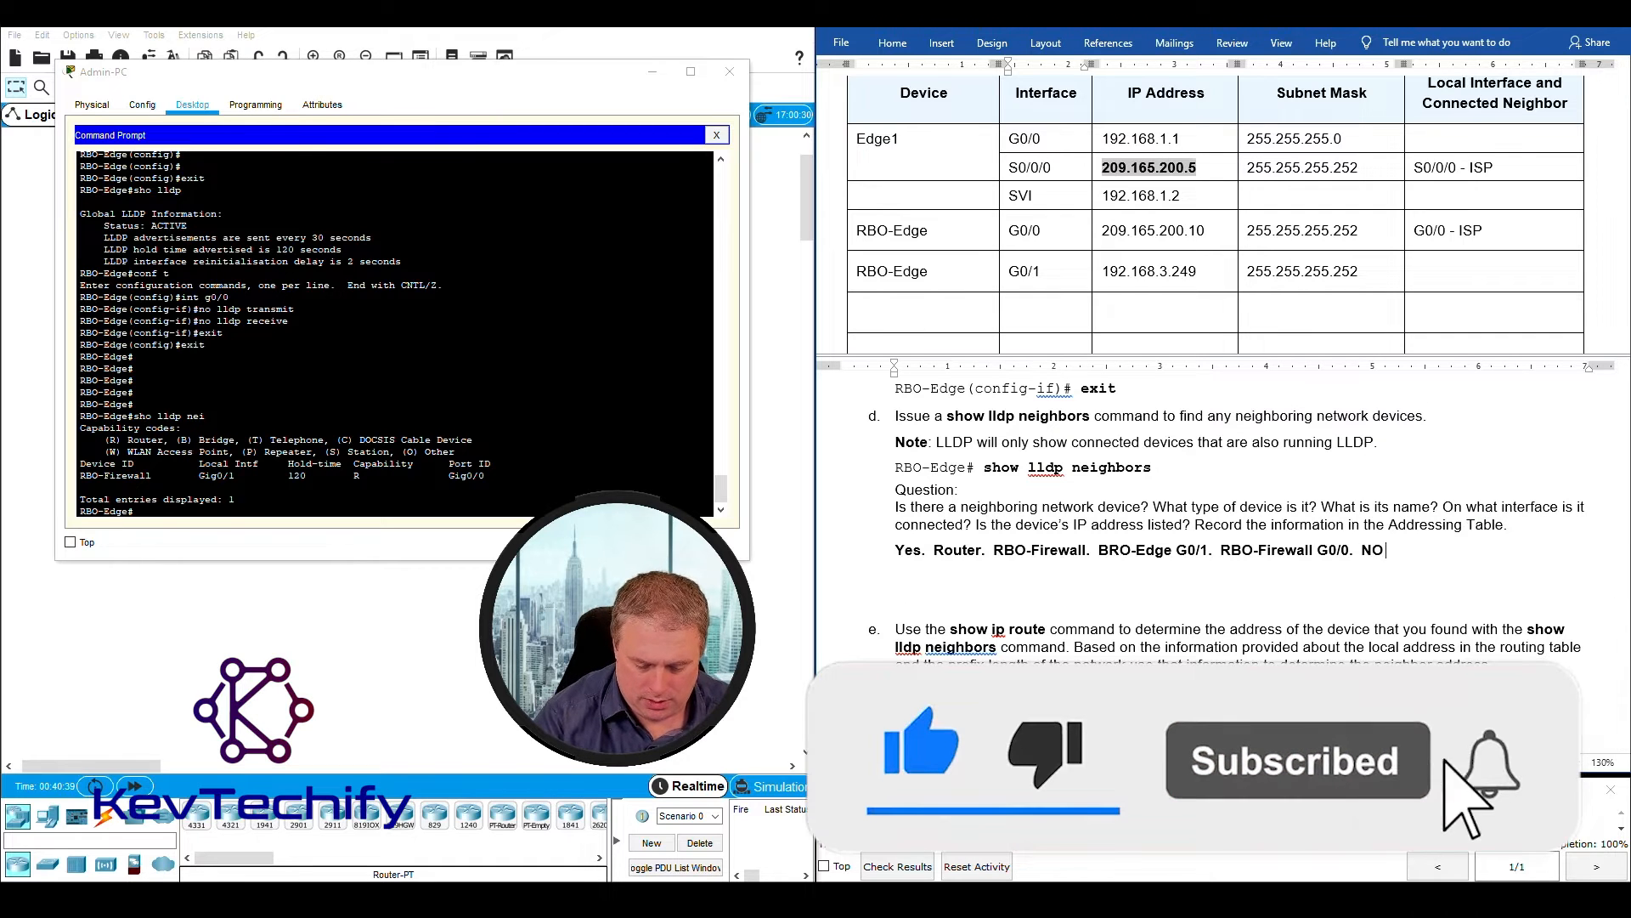
type(" IP Address.")
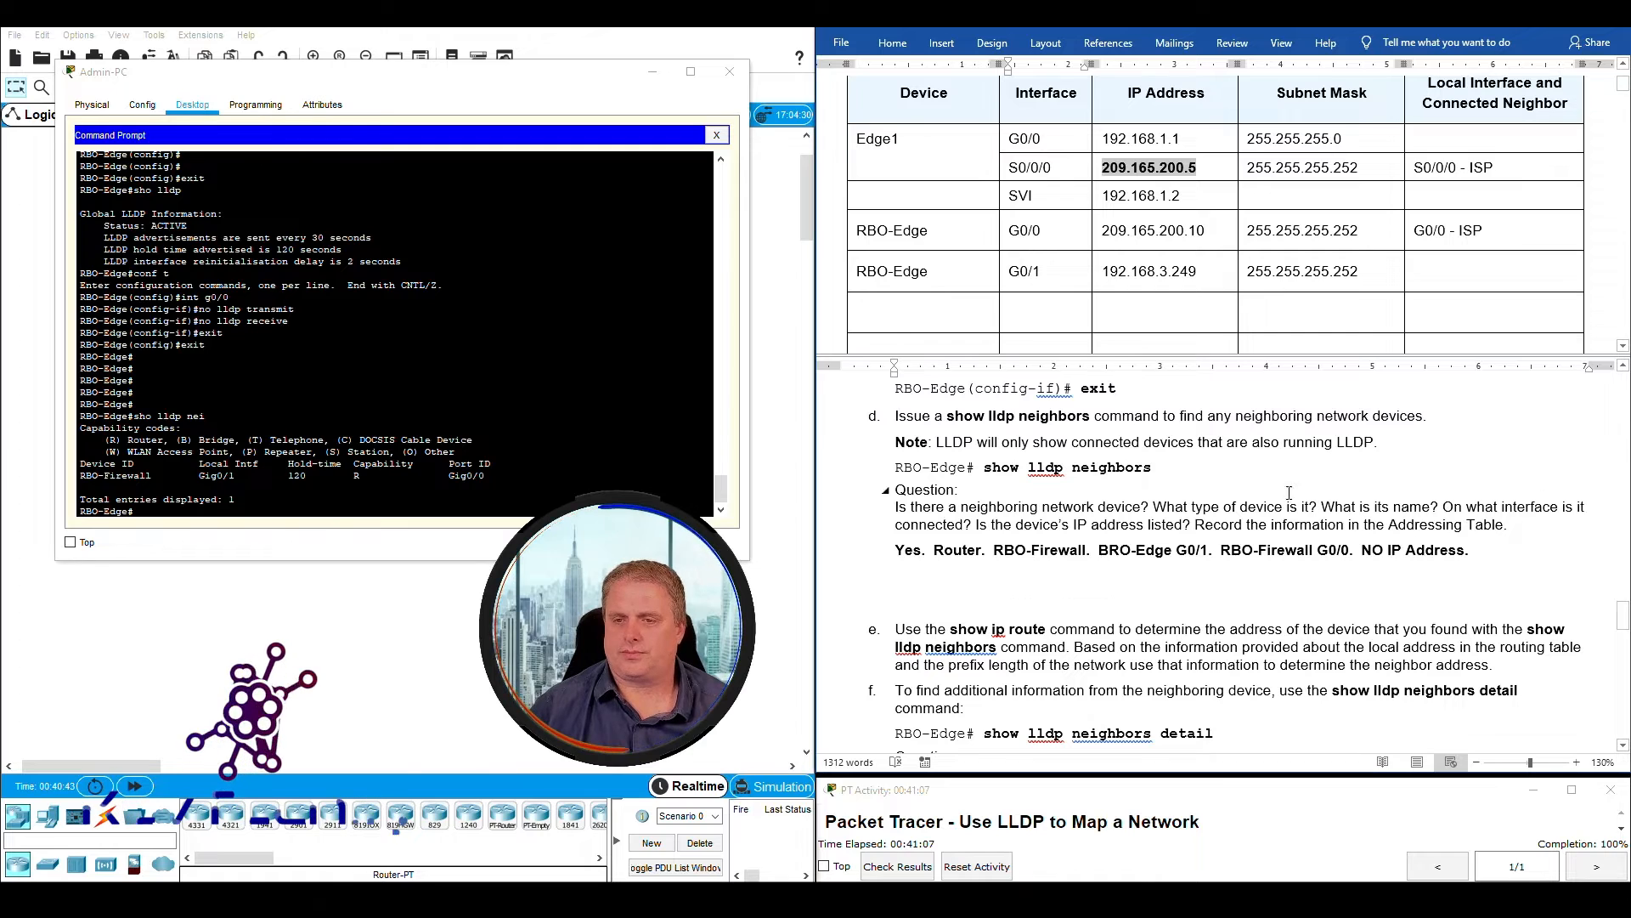
- Match the local device and interface from the LLDP output to the RBO-Edge G0/1 row of the Addressing Table
left_click_drag(1195, 524, 1481, 528)
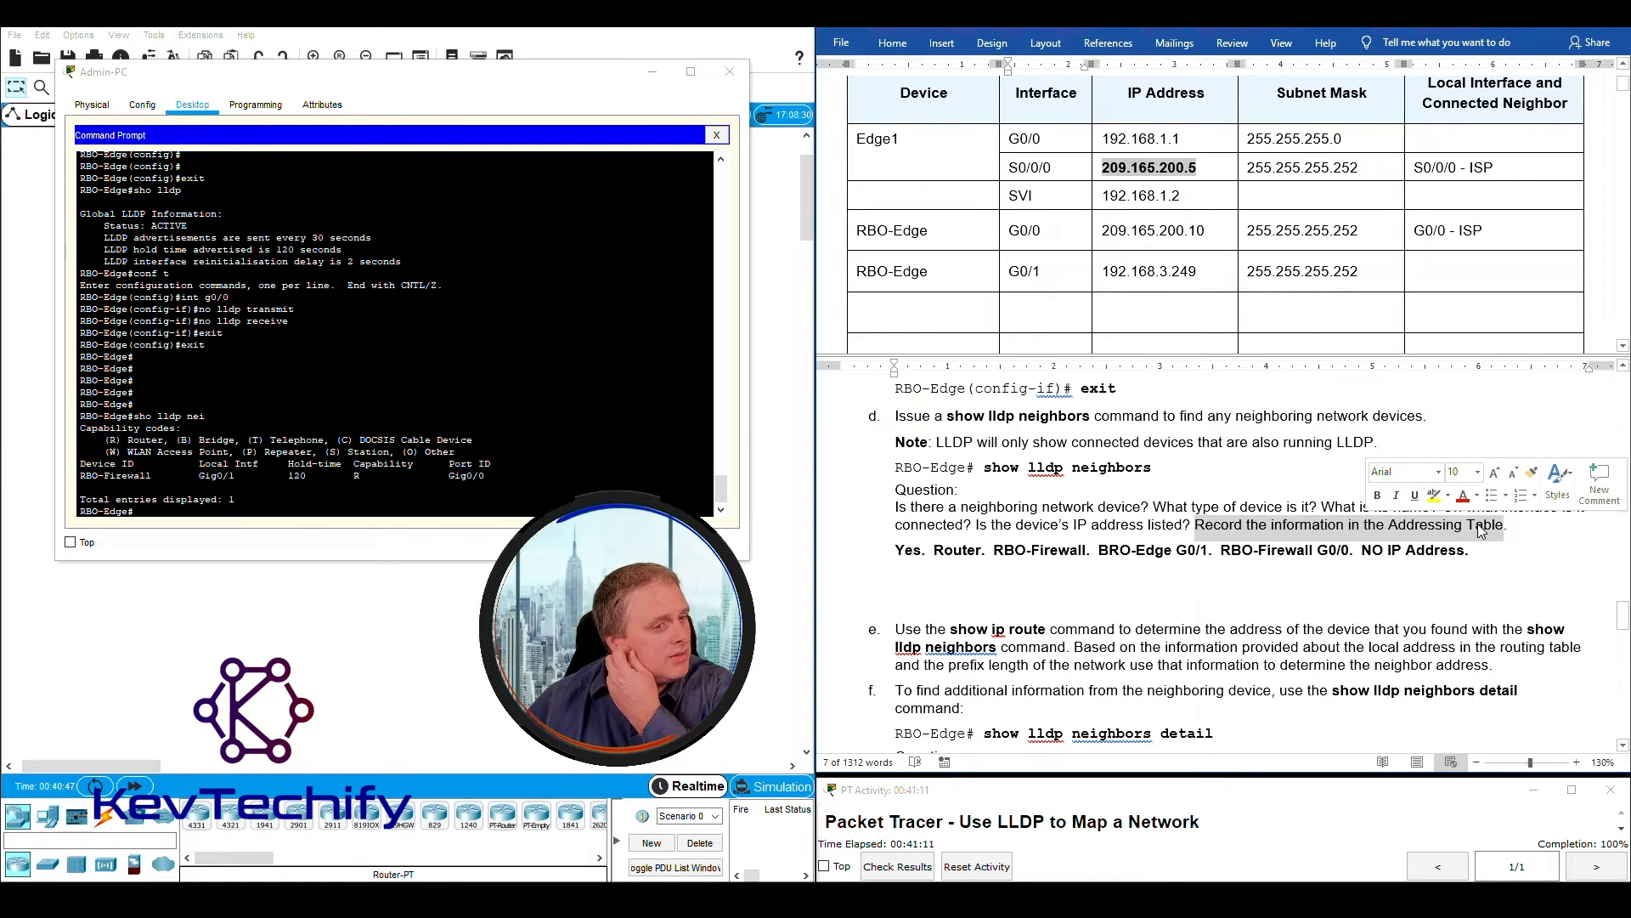
left_click(85, 513)
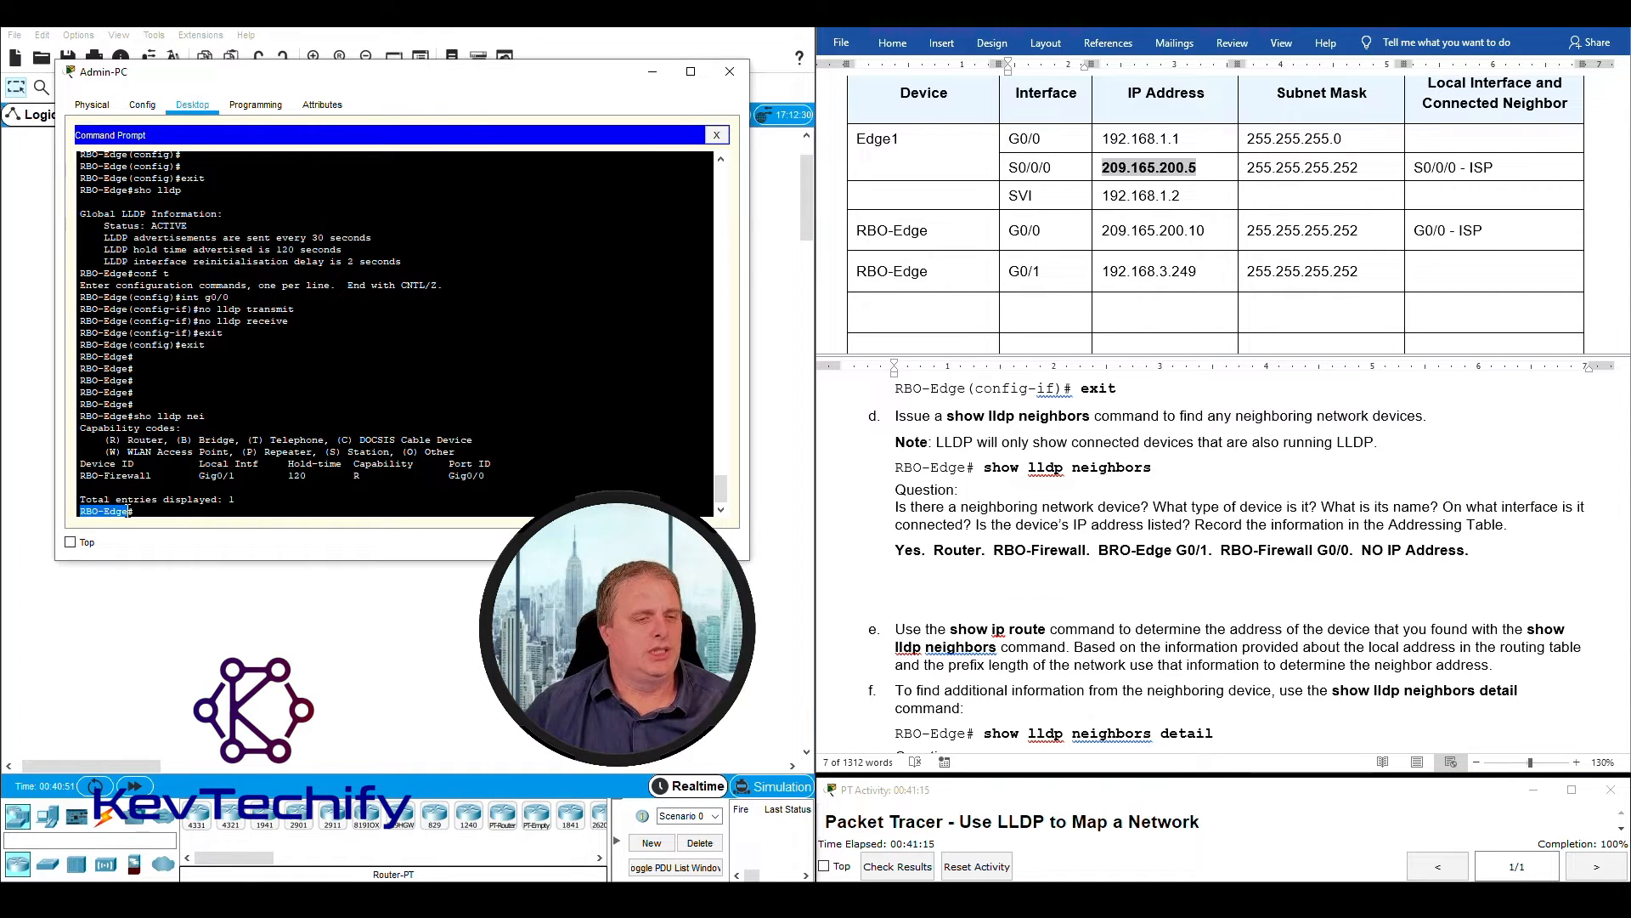
left_click(1012, 233)
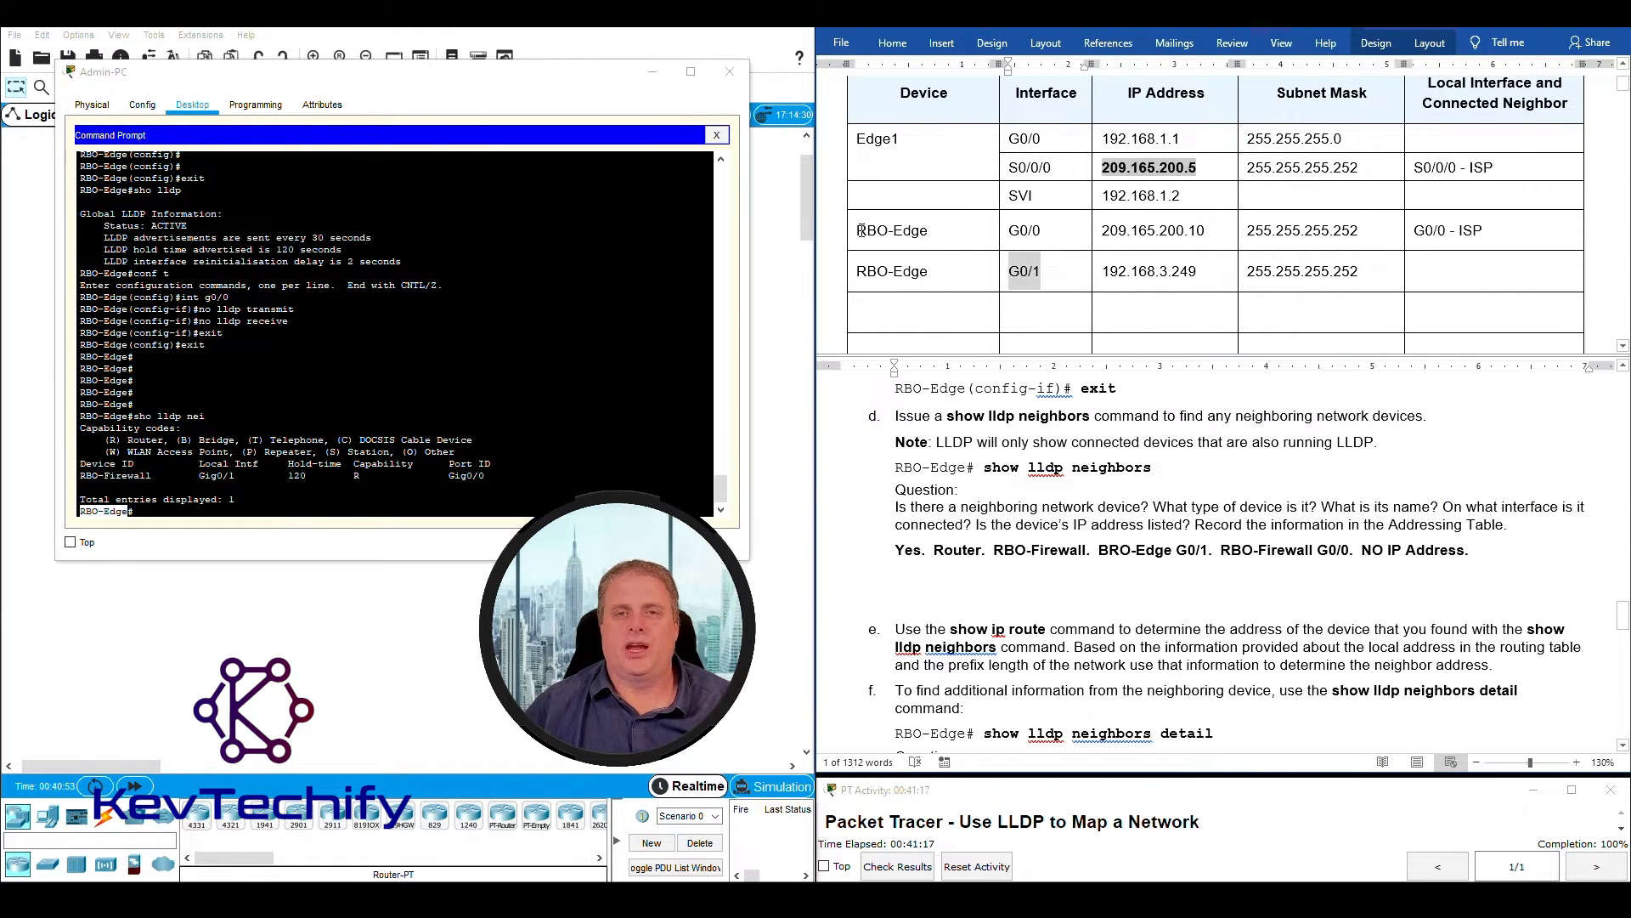
left_click_drag(858, 231, 940, 260)
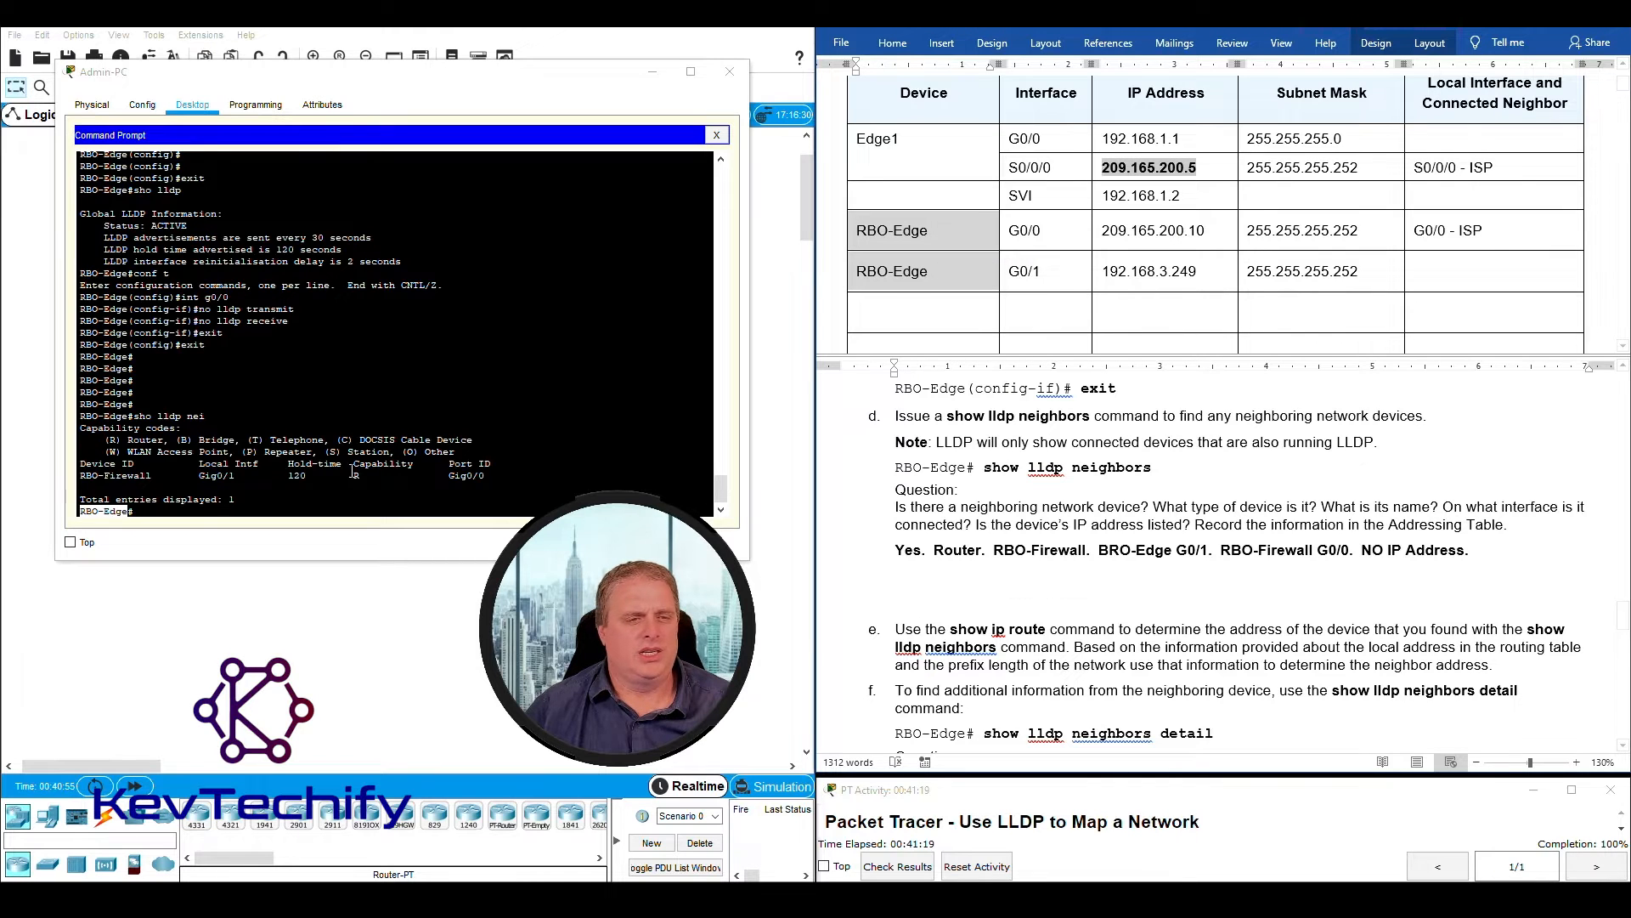
left_click(197, 476)
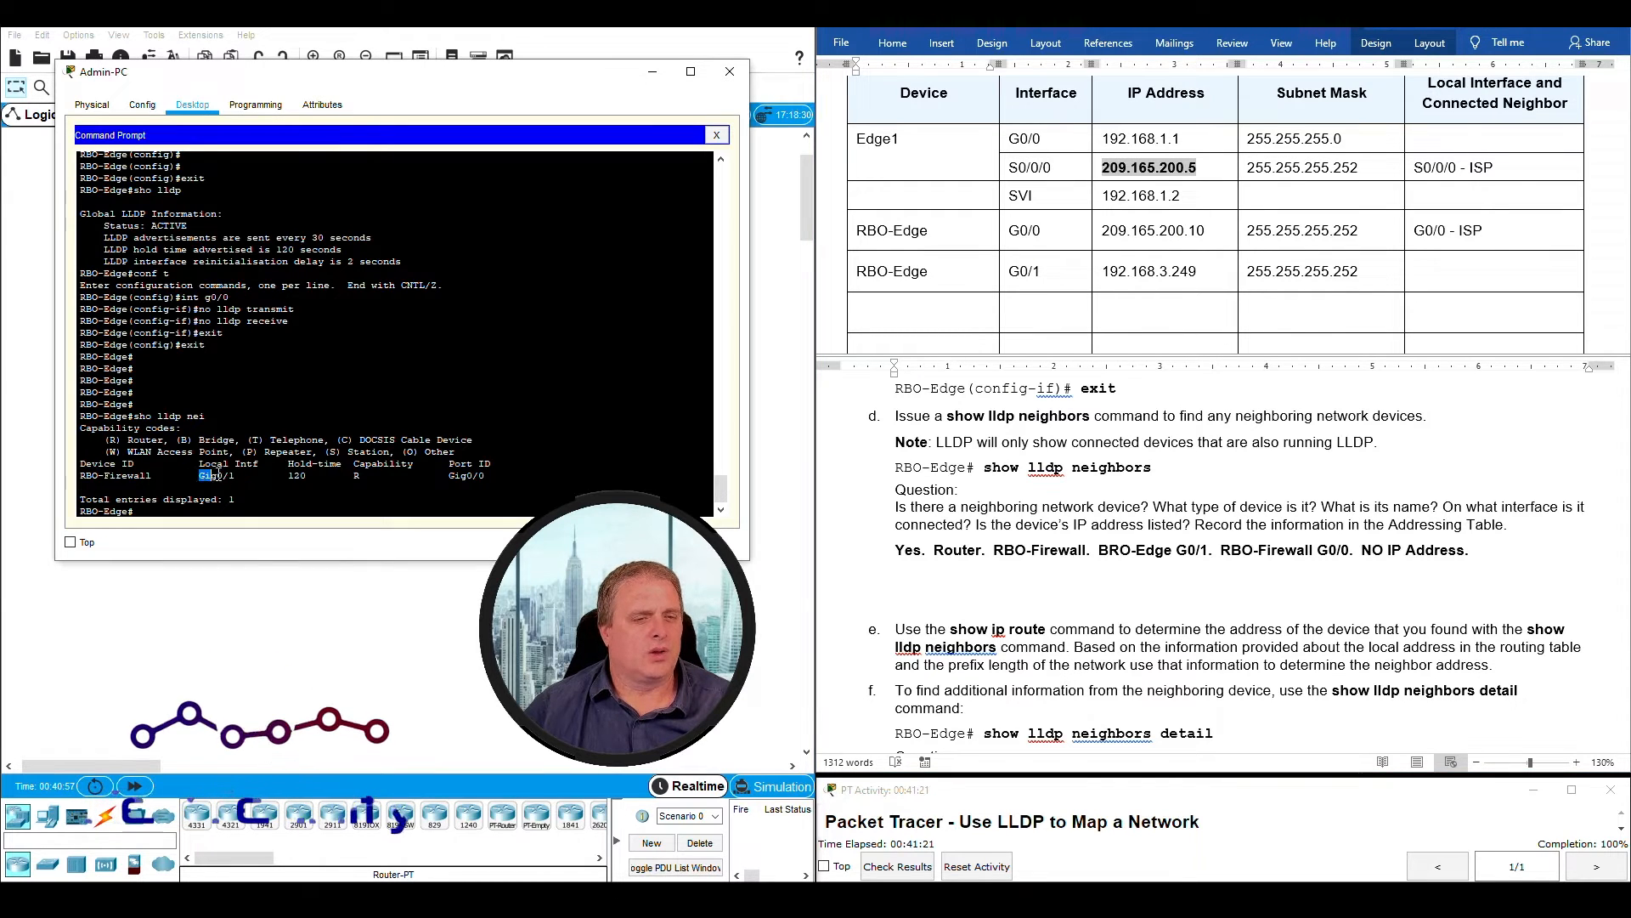
left_click_drag(197, 476, 234, 477)
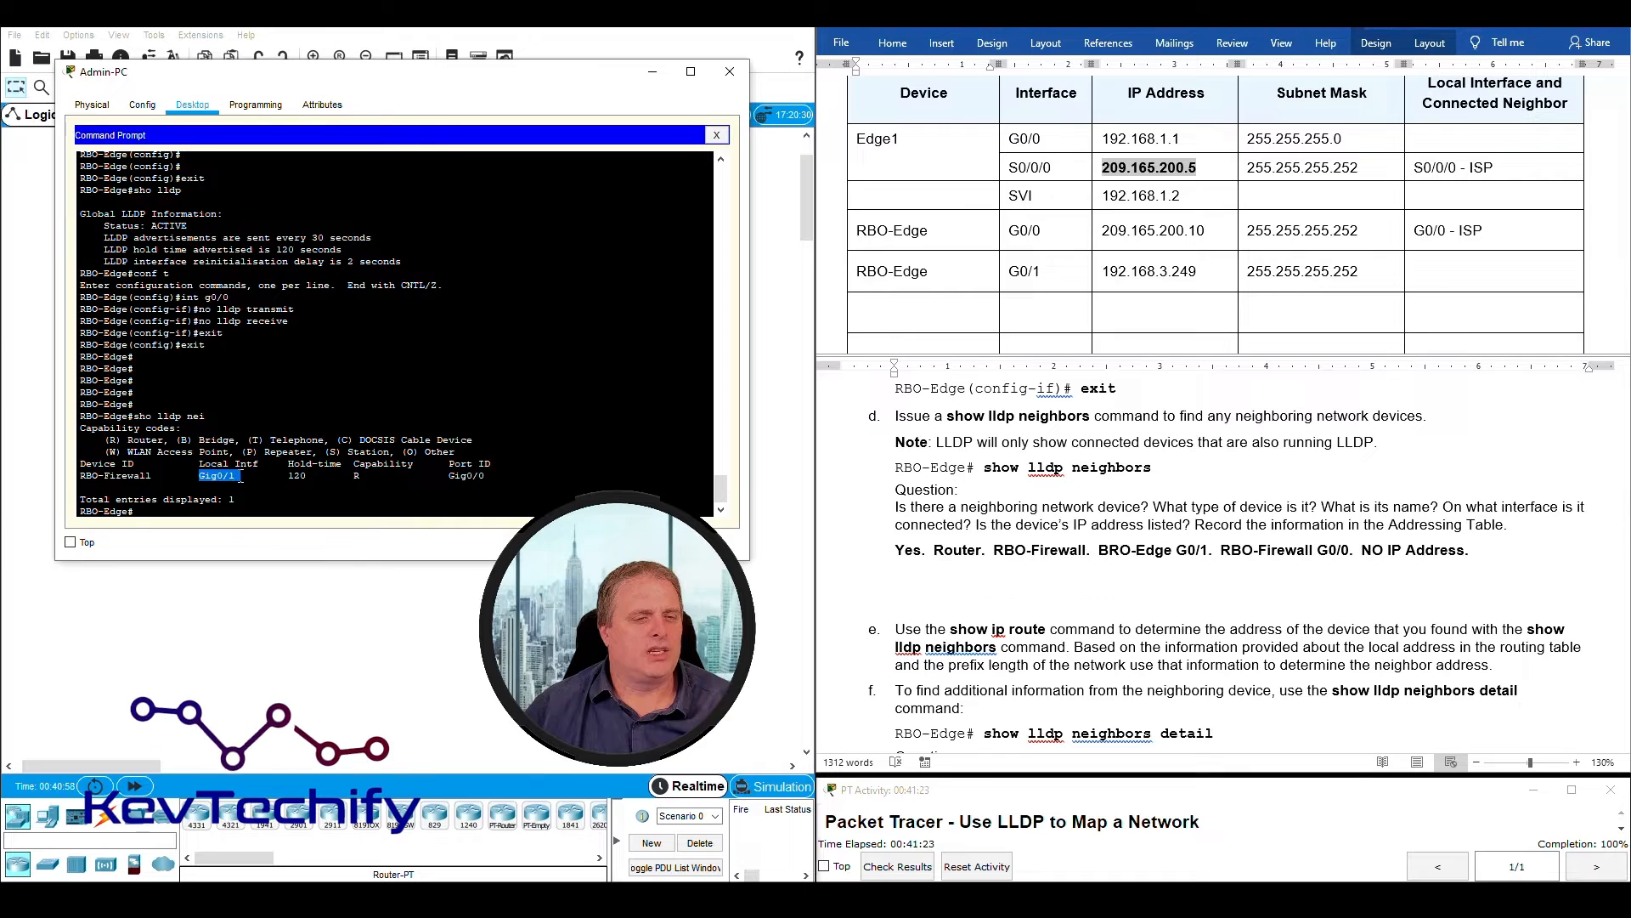
left_click(911, 275)
left_click_drag(867, 274, 1334, 269)
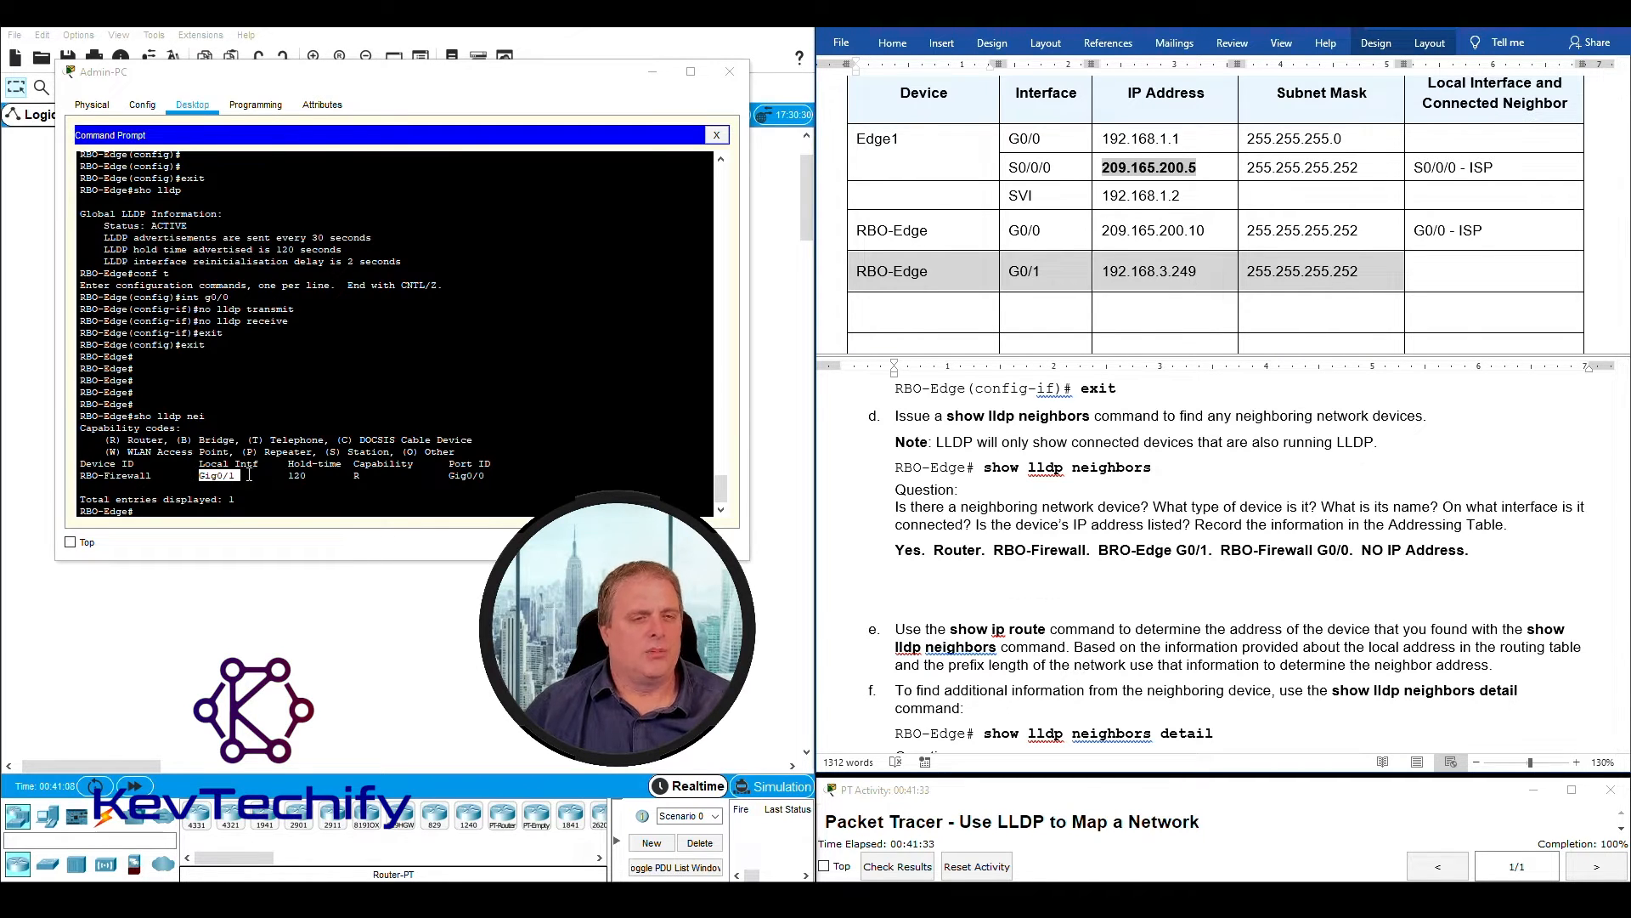
- Enter the neighbor's port as "G0/0 -" in the Local Interface and Connected Neighbor cell of the RBO-Edge G0/1 row
left_click(1432, 255)
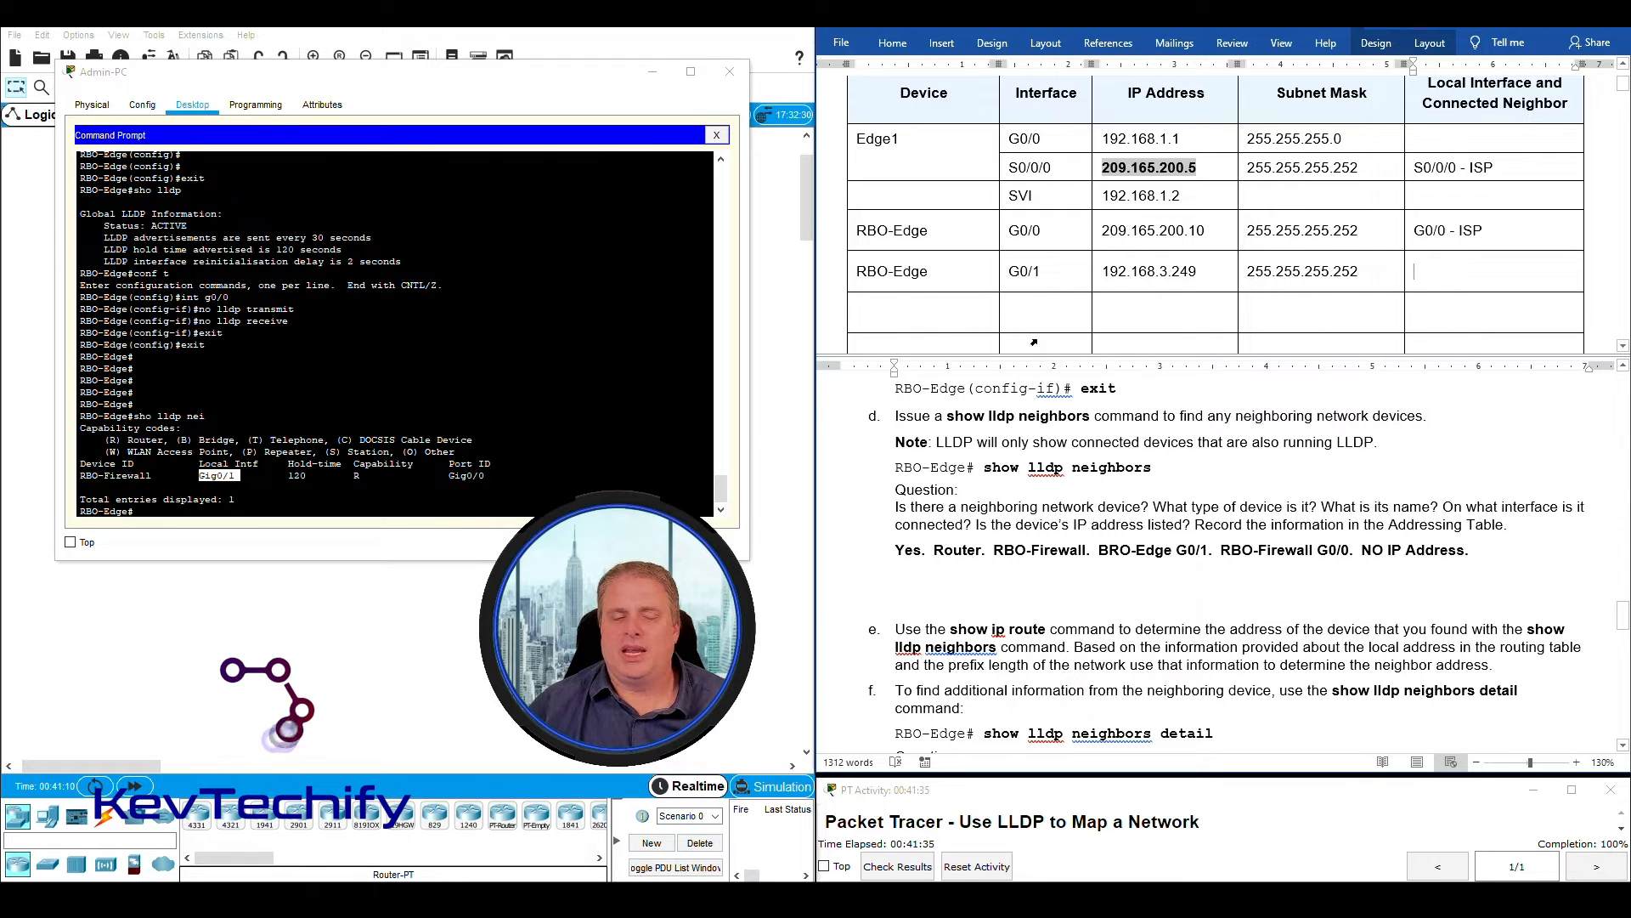
mouse_move(448, 477)
left_mouse_down()
mouse_move(486, 478)
mouse_move(439, 480)
left_mouse_up()
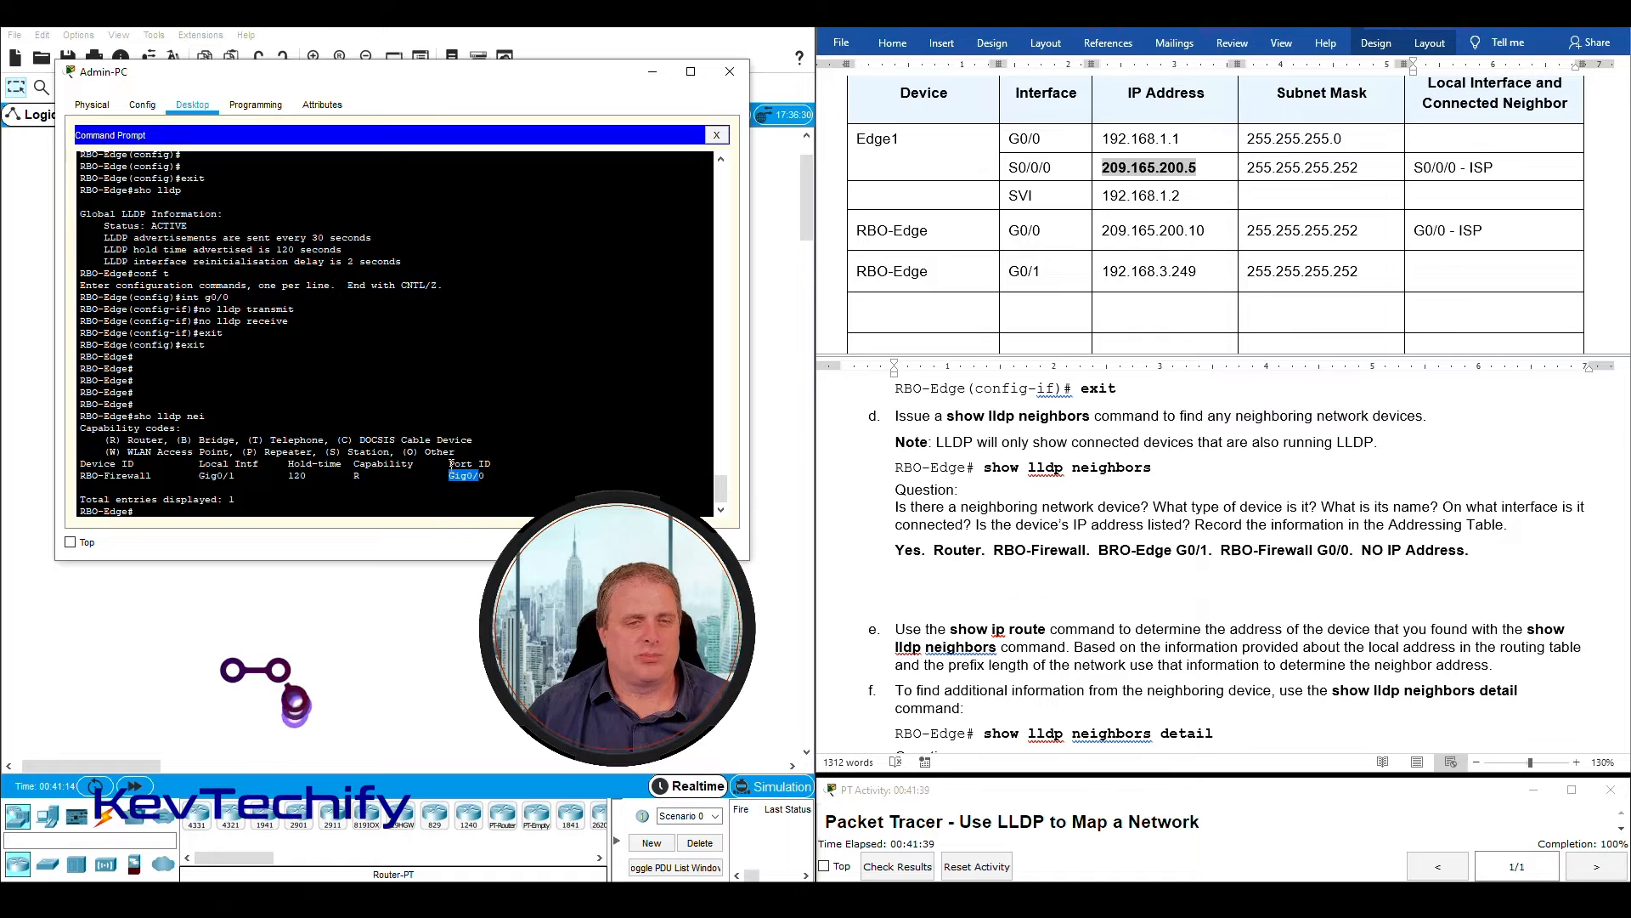
left_click(452, 477)
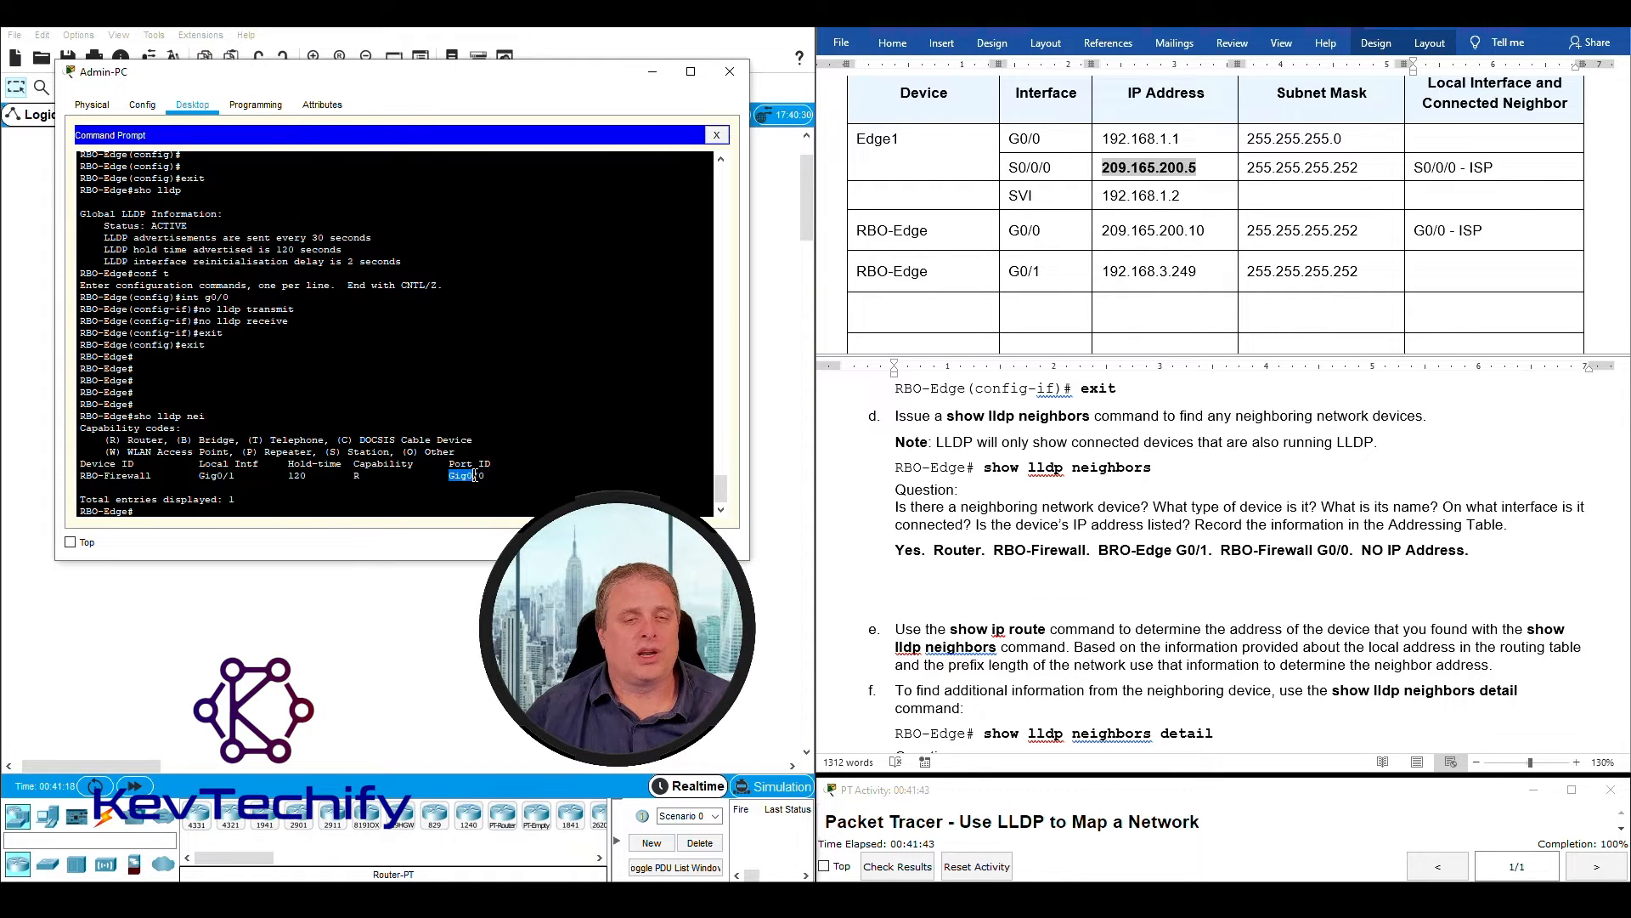
left_click(1458, 272)
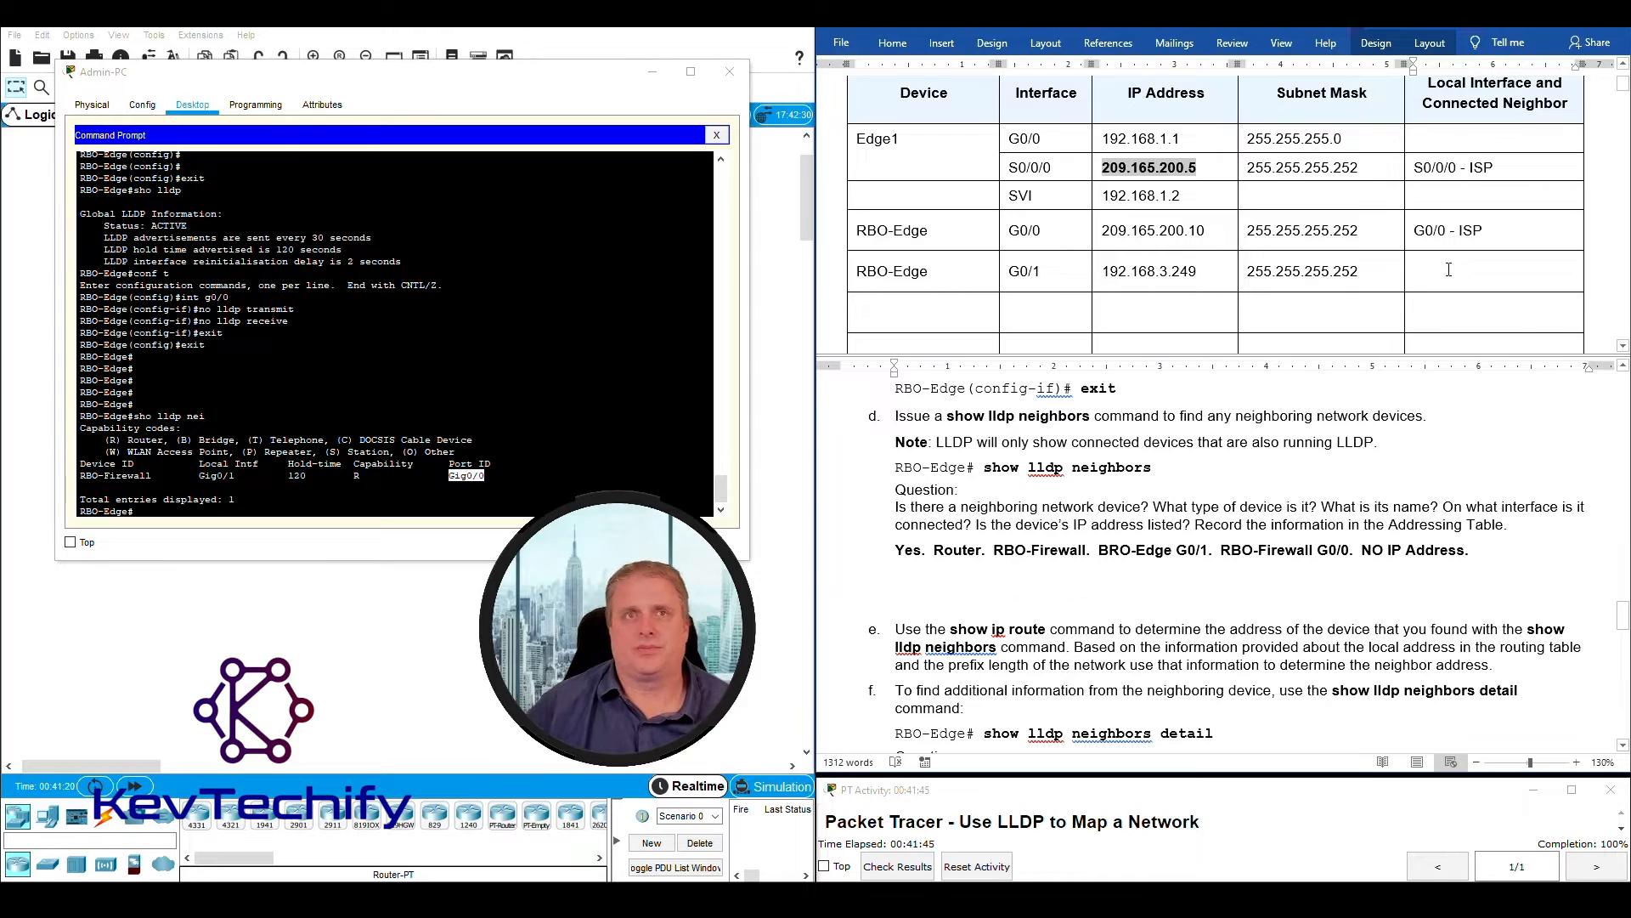
type("G0/0")
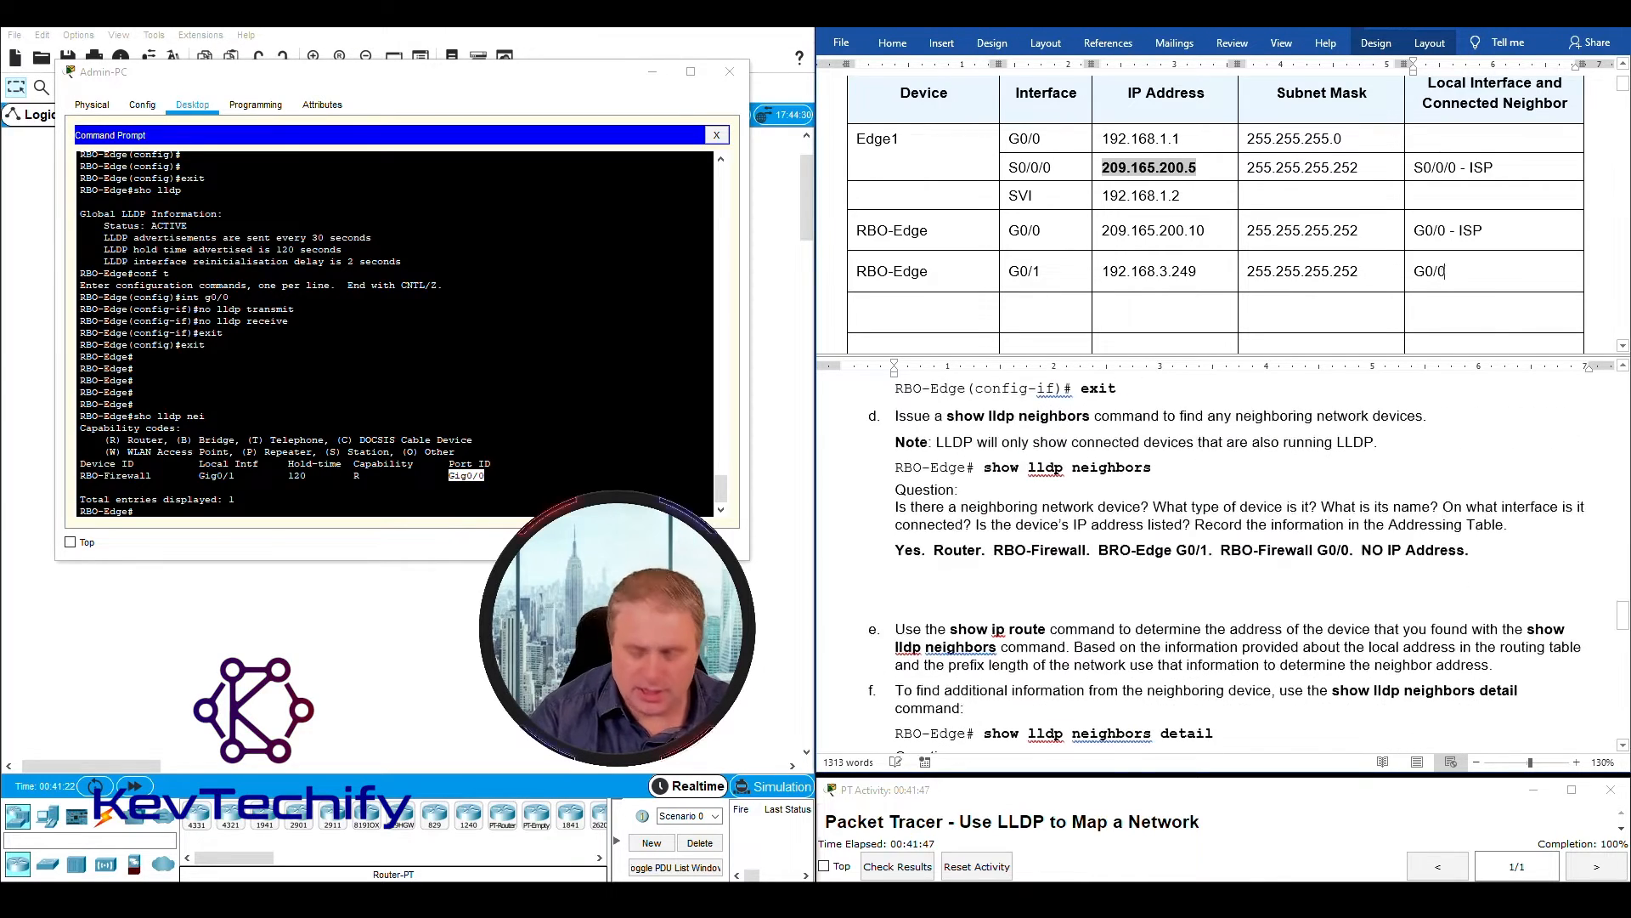
type(" -")
scroll(1479, 524, "up", 3)
scroll(1478, 524, "down", 3)
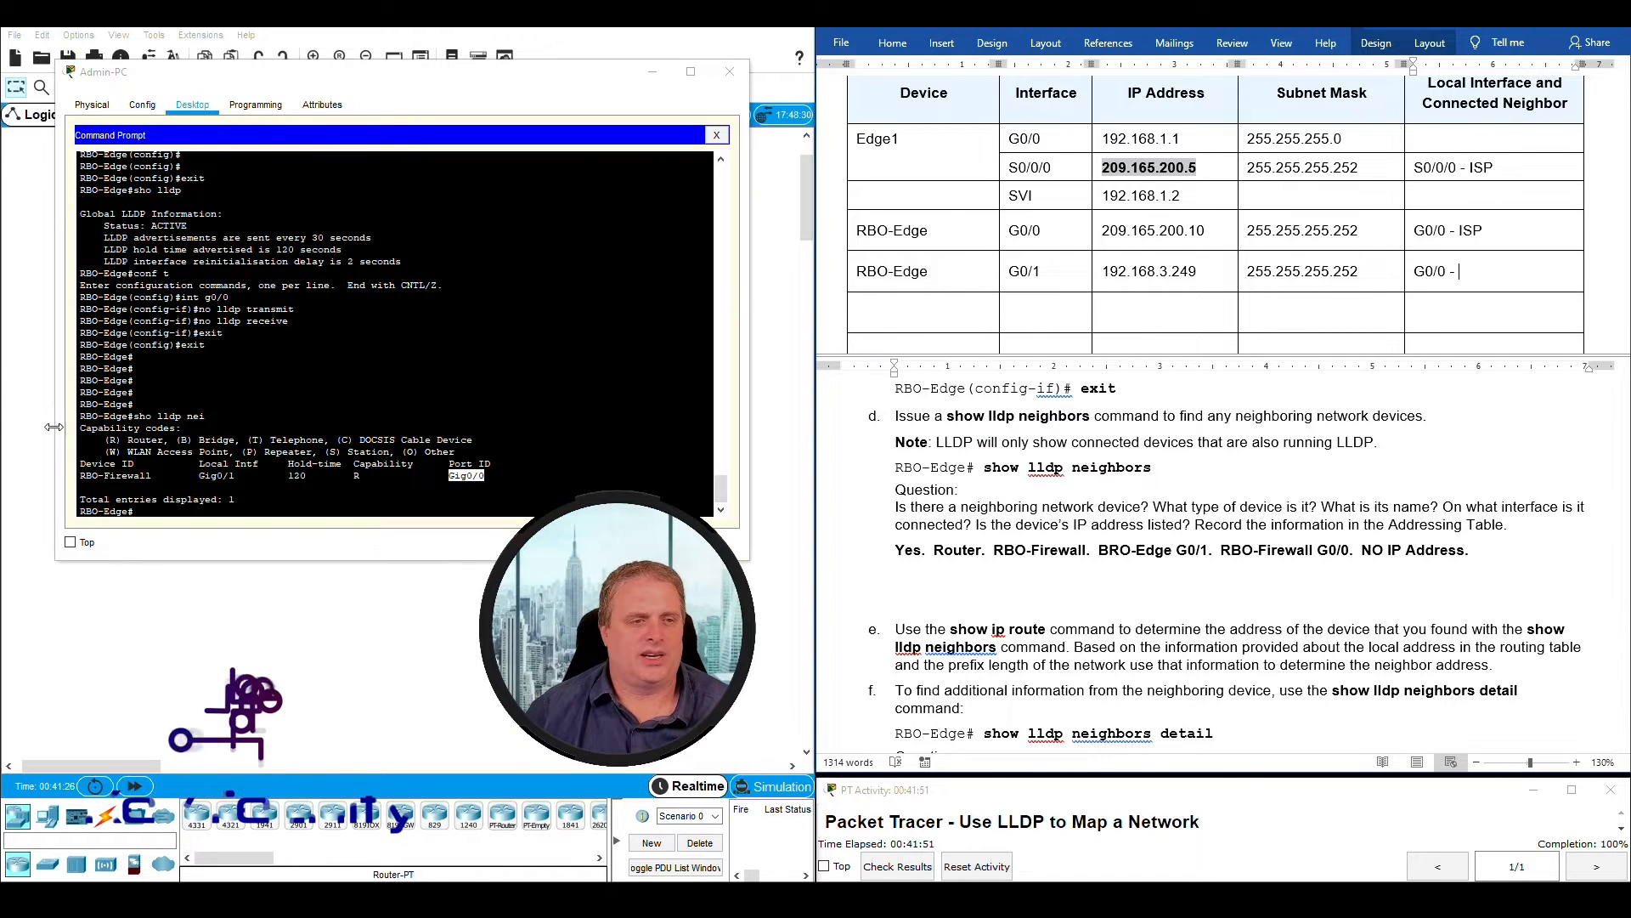
- Complete the connected neighbor entry in the RBO-Edge G0/1 row with the device name "RBO-Firewall"
left_click_drag(80, 476, 151, 476)
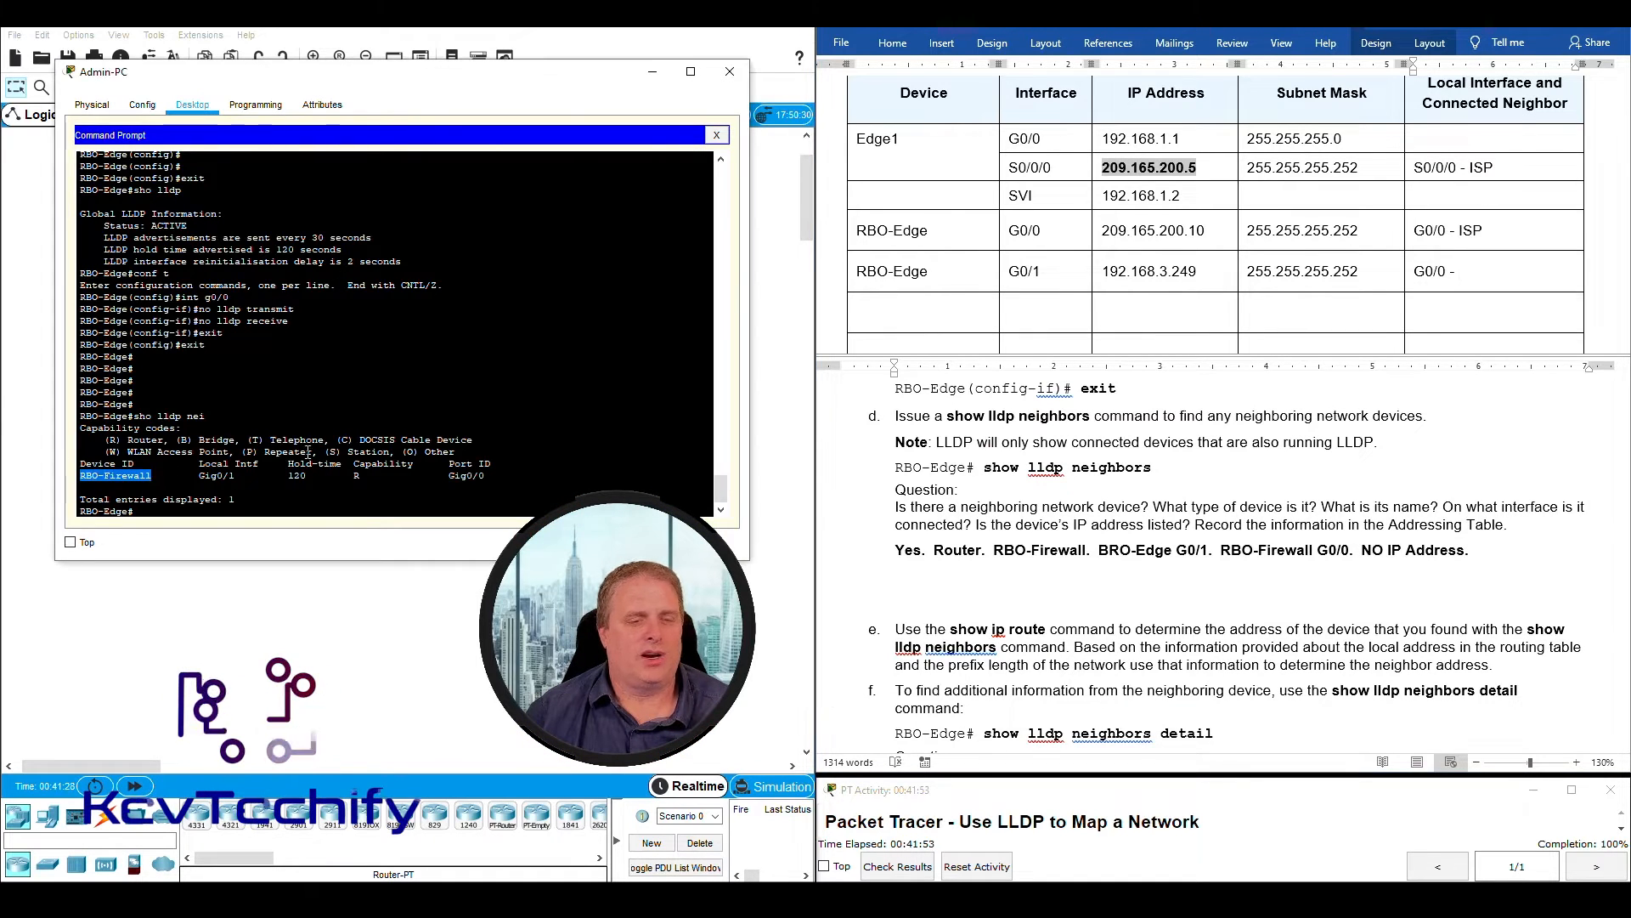
left_click(1474, 272)
scroll(1240, 561, "down", 3)
scroll(1240, 561, "up", 3)
type("RBO-Friewall")
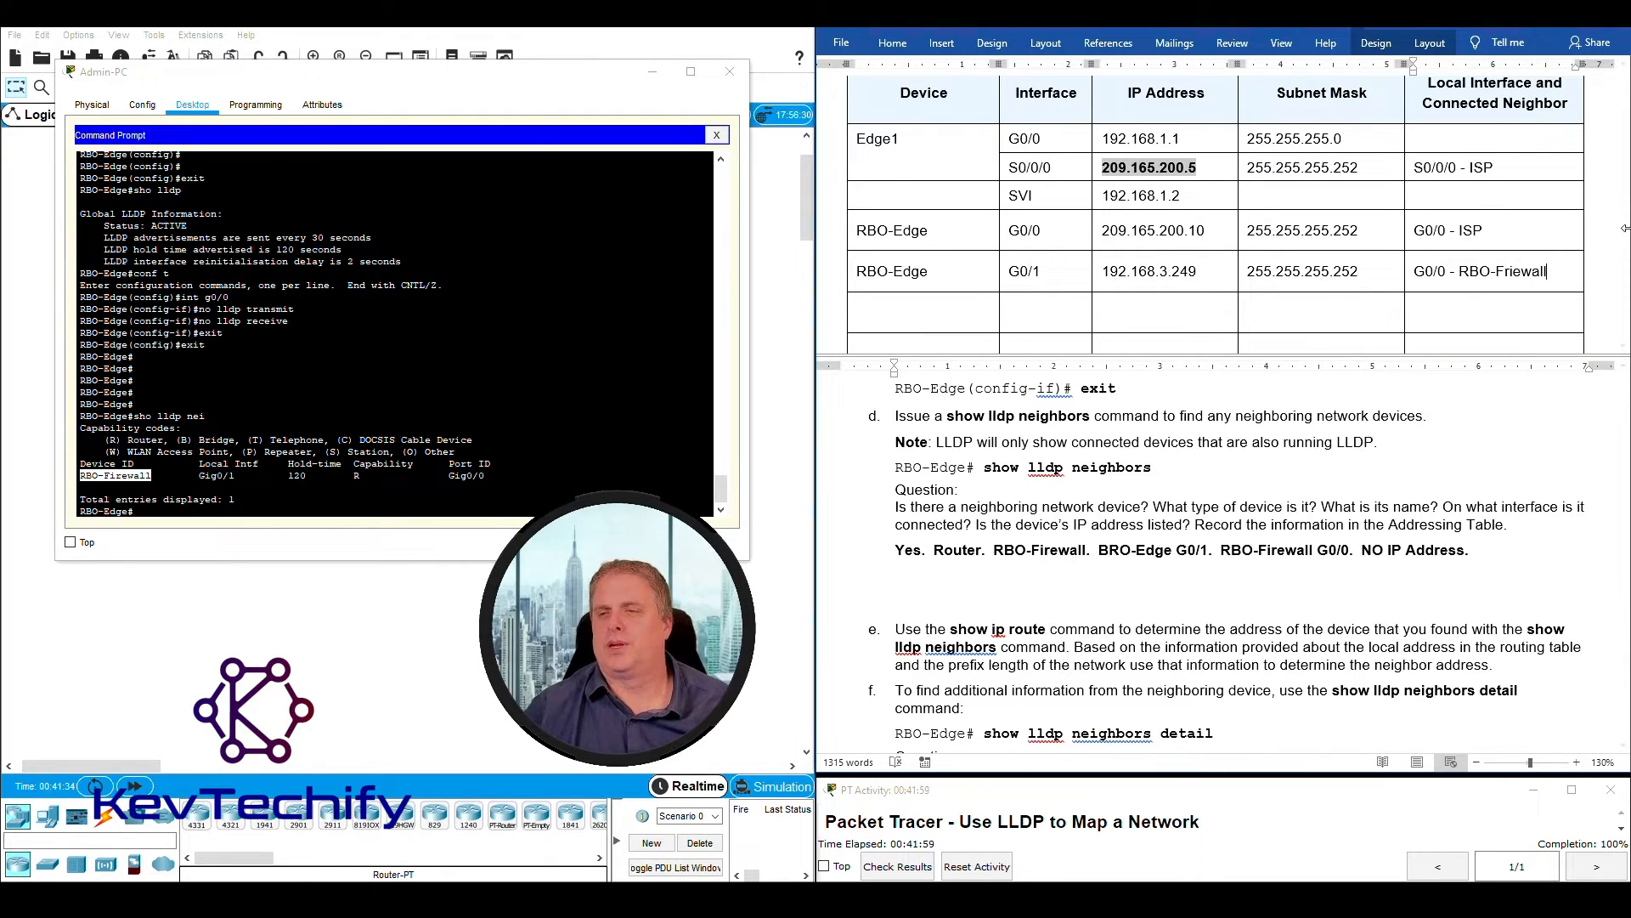
left_click(1513, 274)
key("BackSpace")
key("BackSpace")
type("ir")
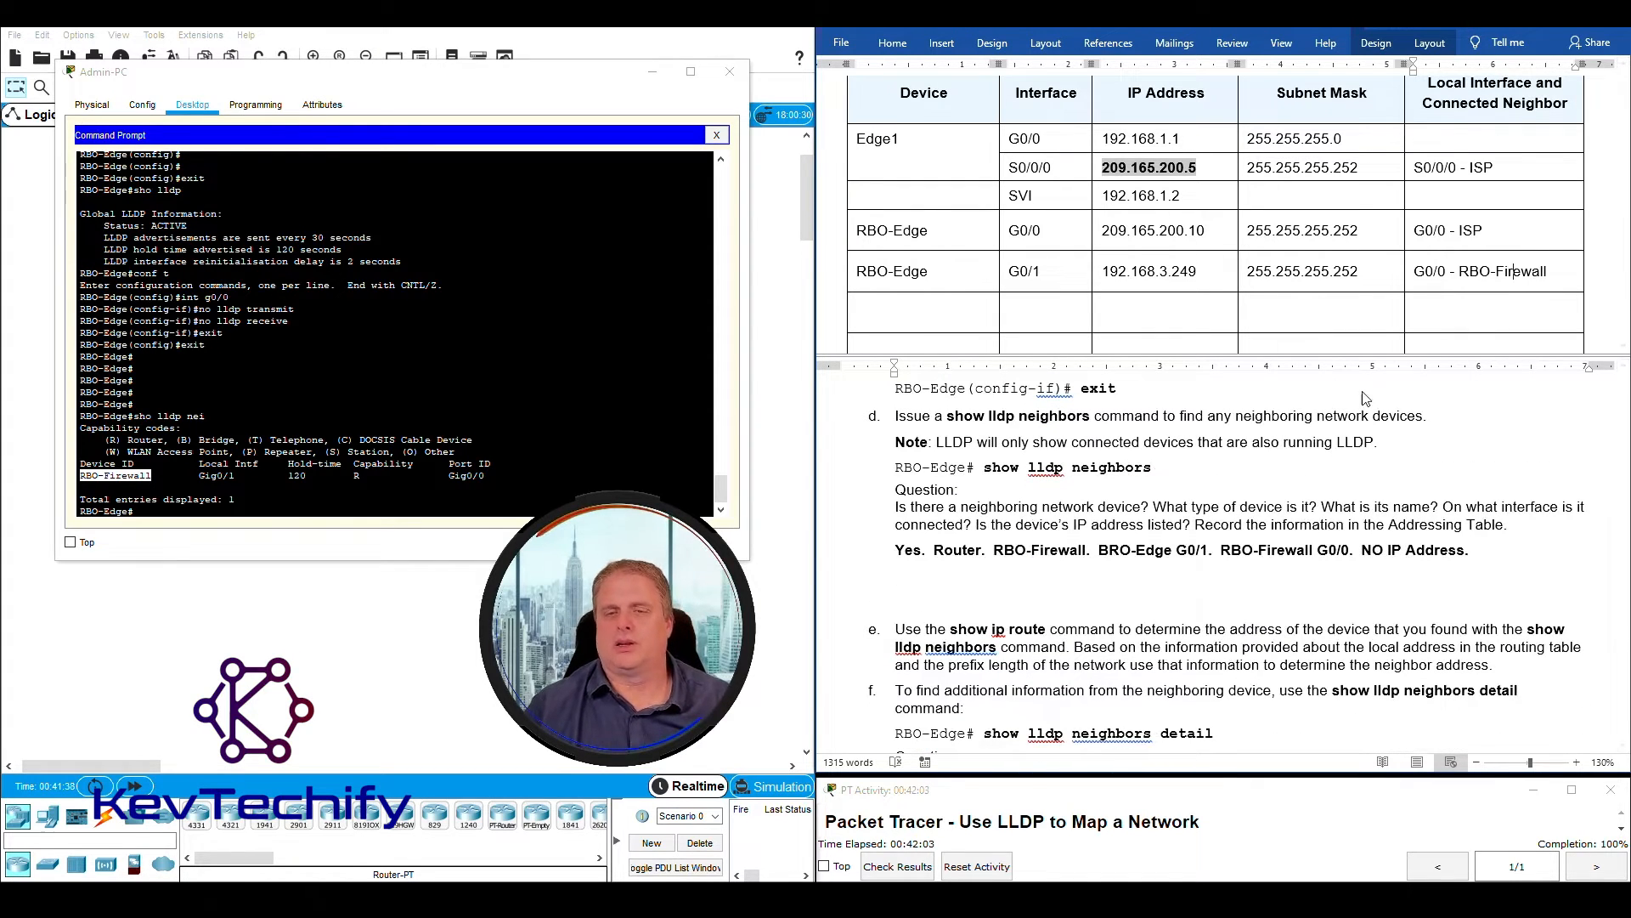
- Review instruction d with its recorded answer and move on to reading instruction e about the show ip route command
scroll(1246, 530, "down", 1)
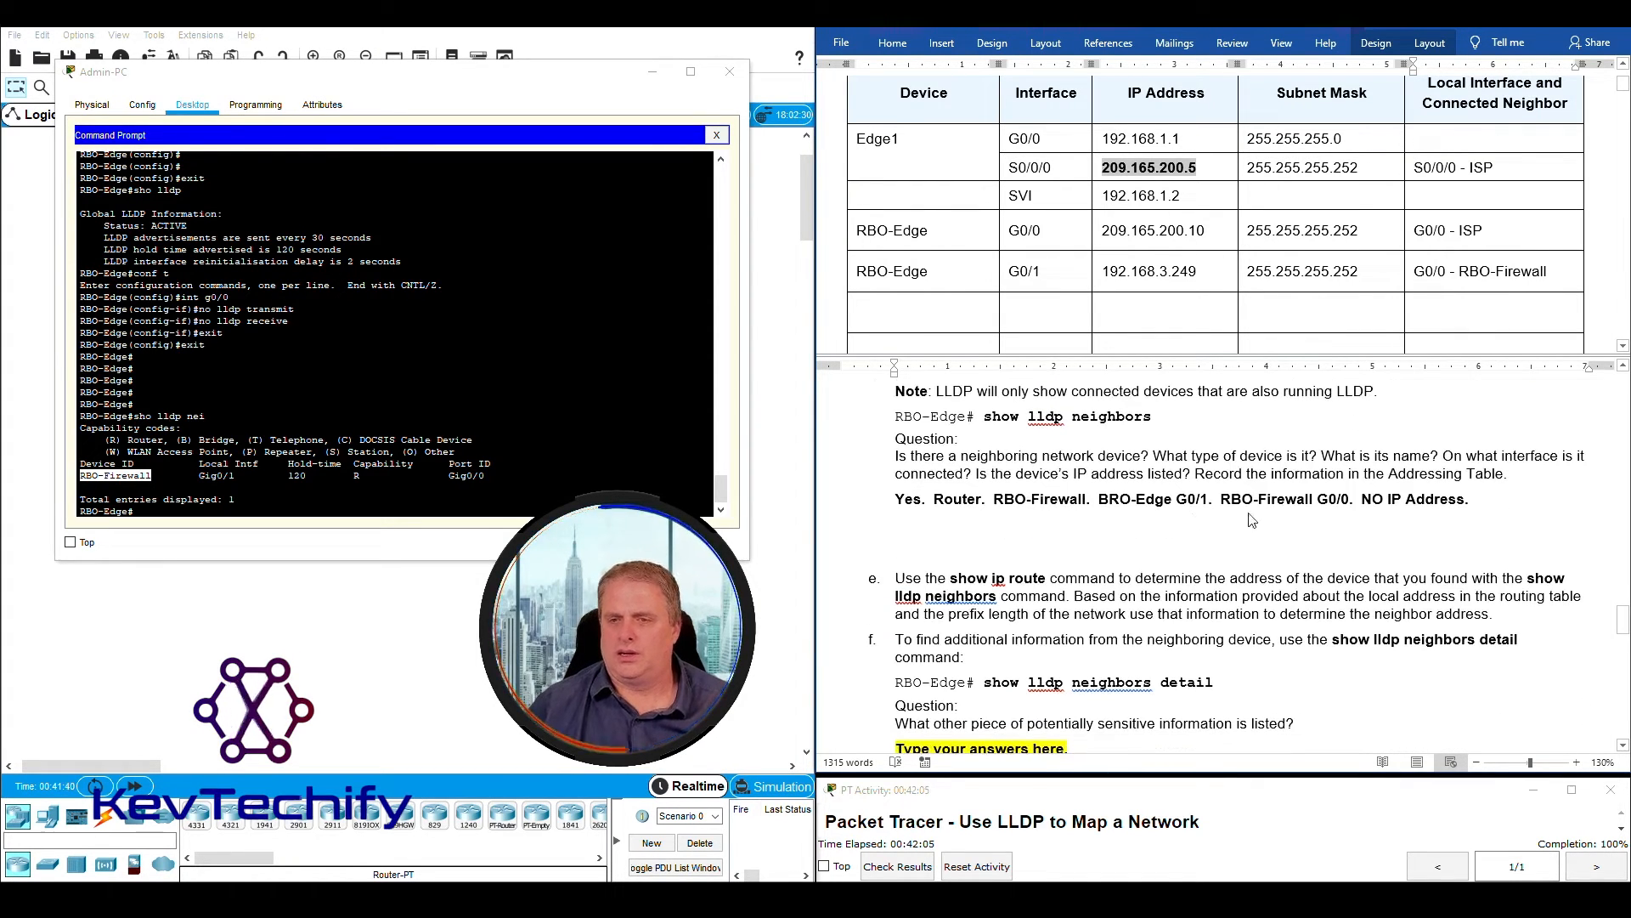
left_click_drag(1196, 473, 1504, 473)
scroll(984, 477, "up", 1)
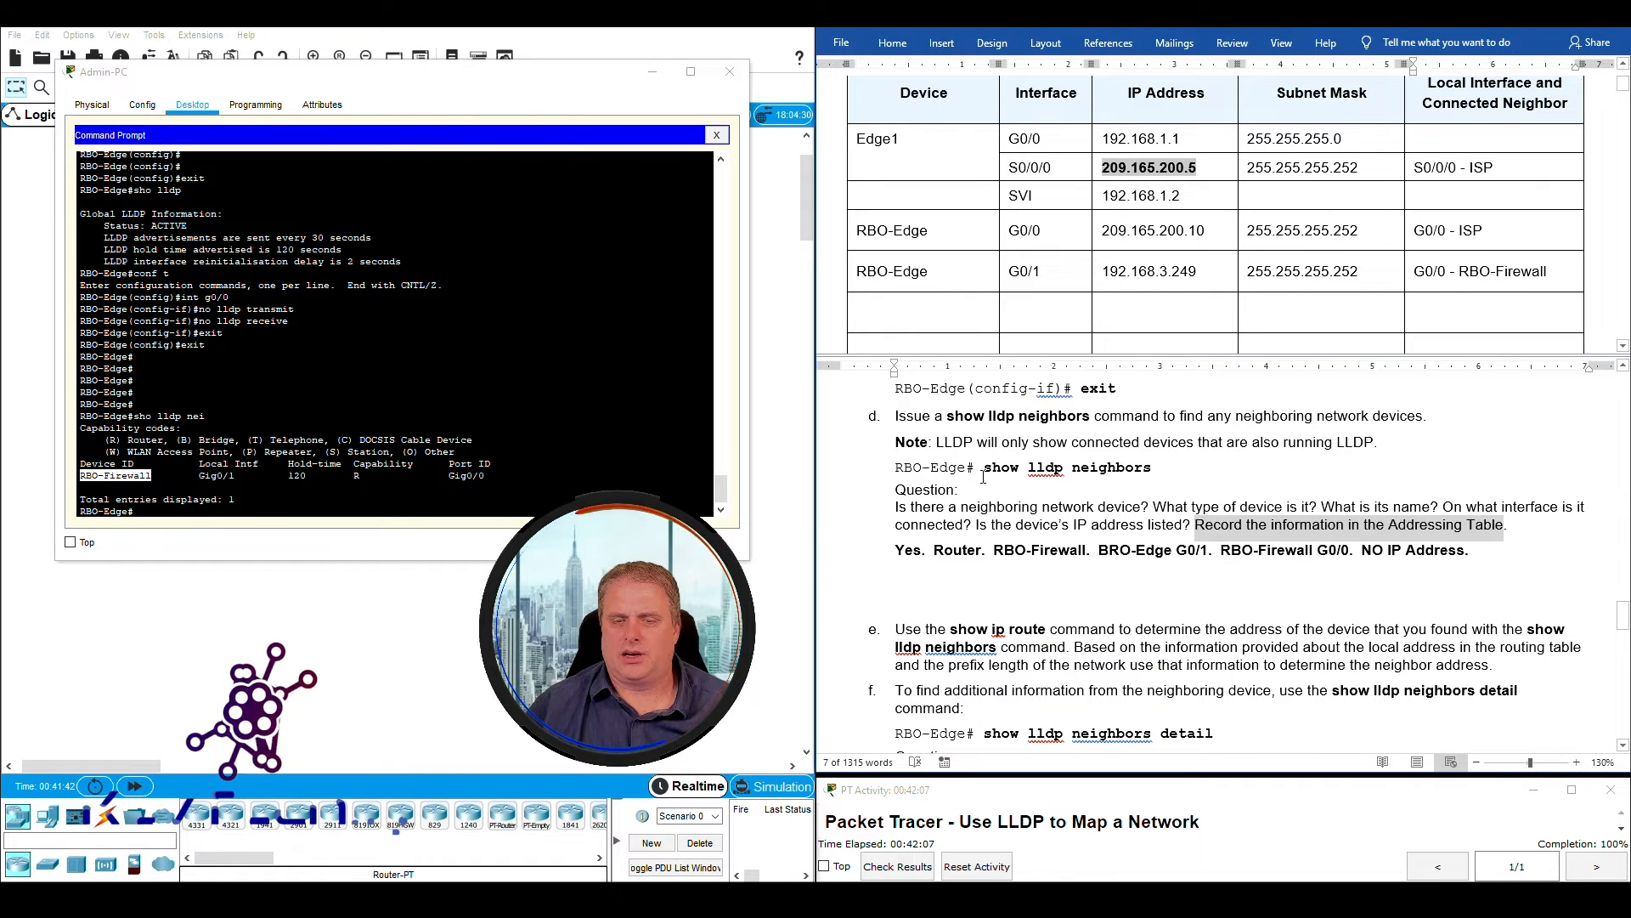
left_click_drag(896, 415, 1507, 565)
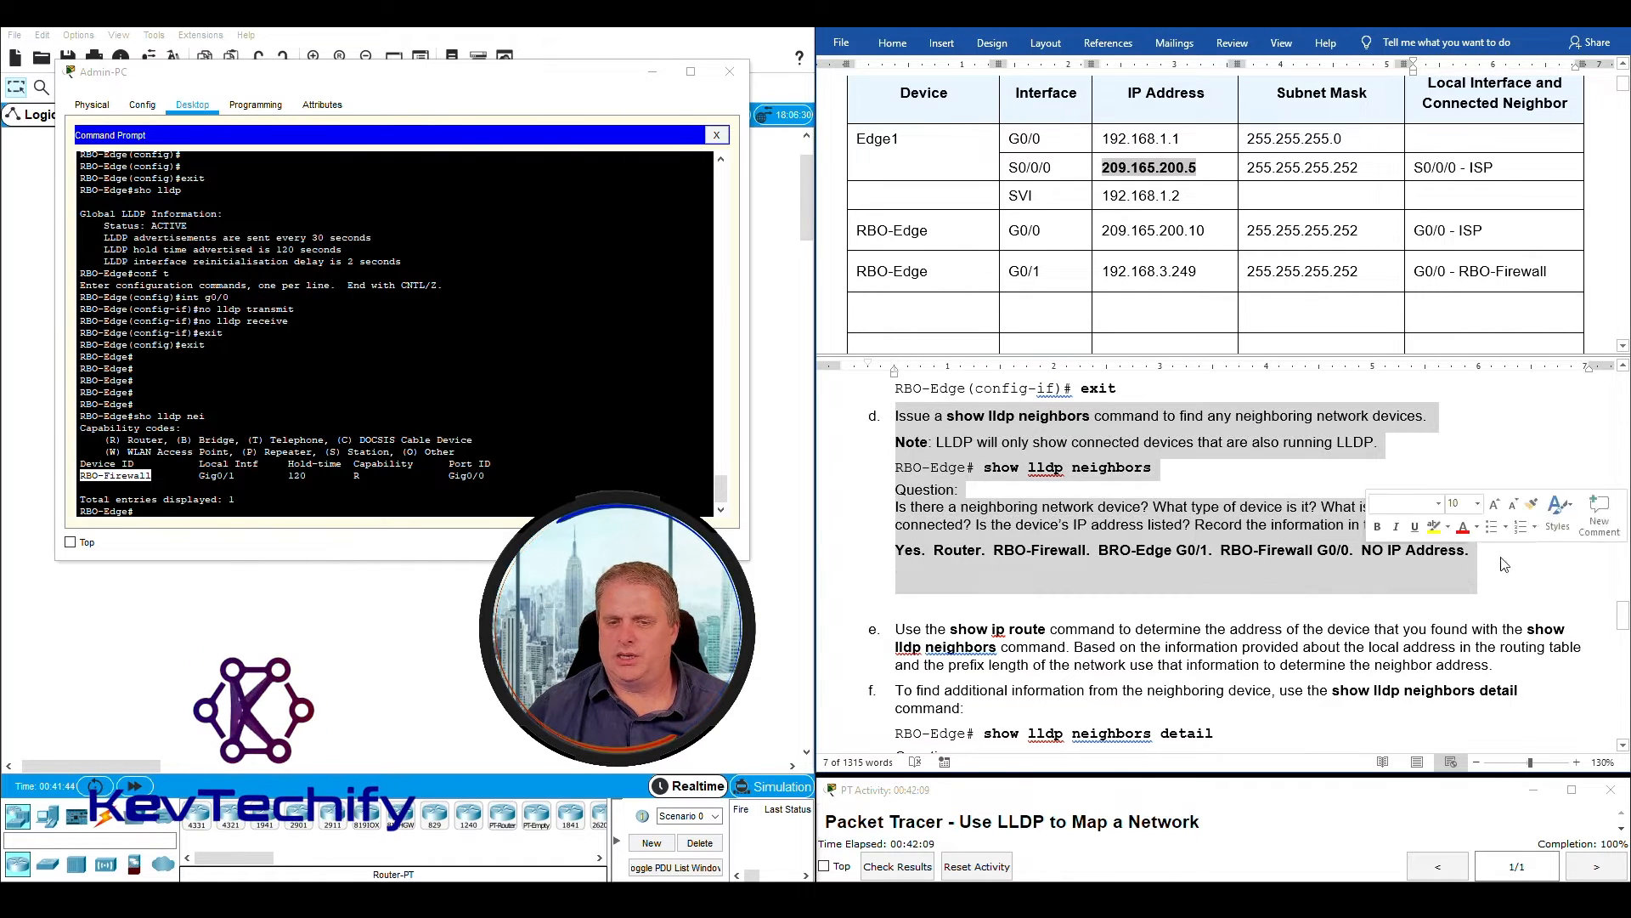
scroll(1508, 565, "down", 2)
left_click(871, 527)
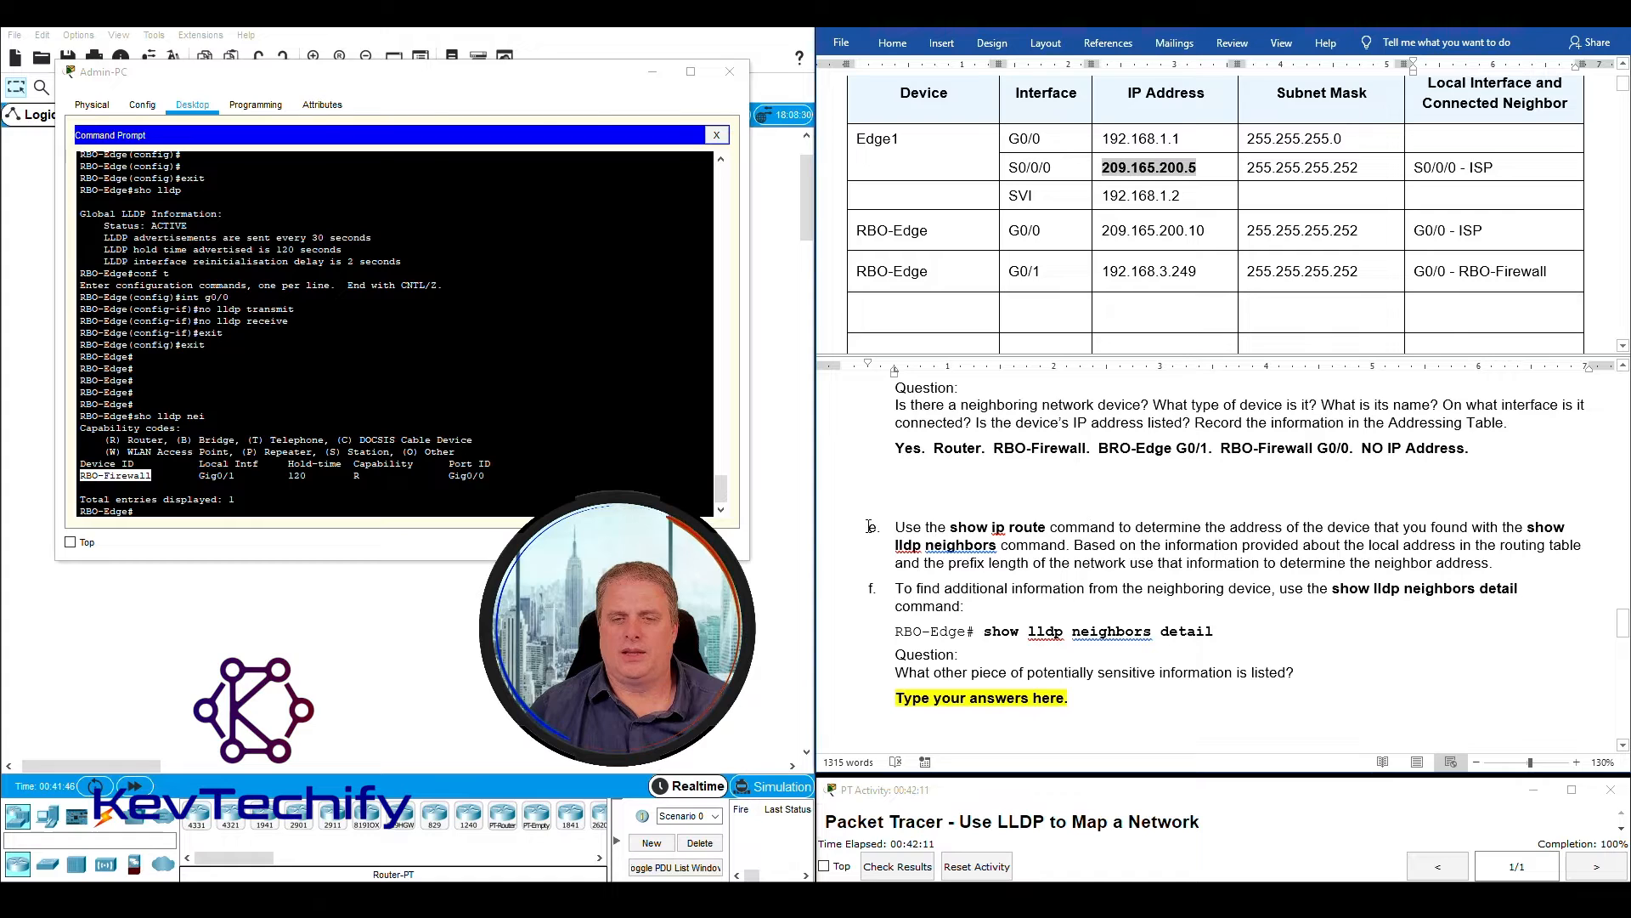
- Read instruction e and run "sho ip route" on RBO-Edge to display its routing table
left_click_drag(869, 527, 1351, 527)
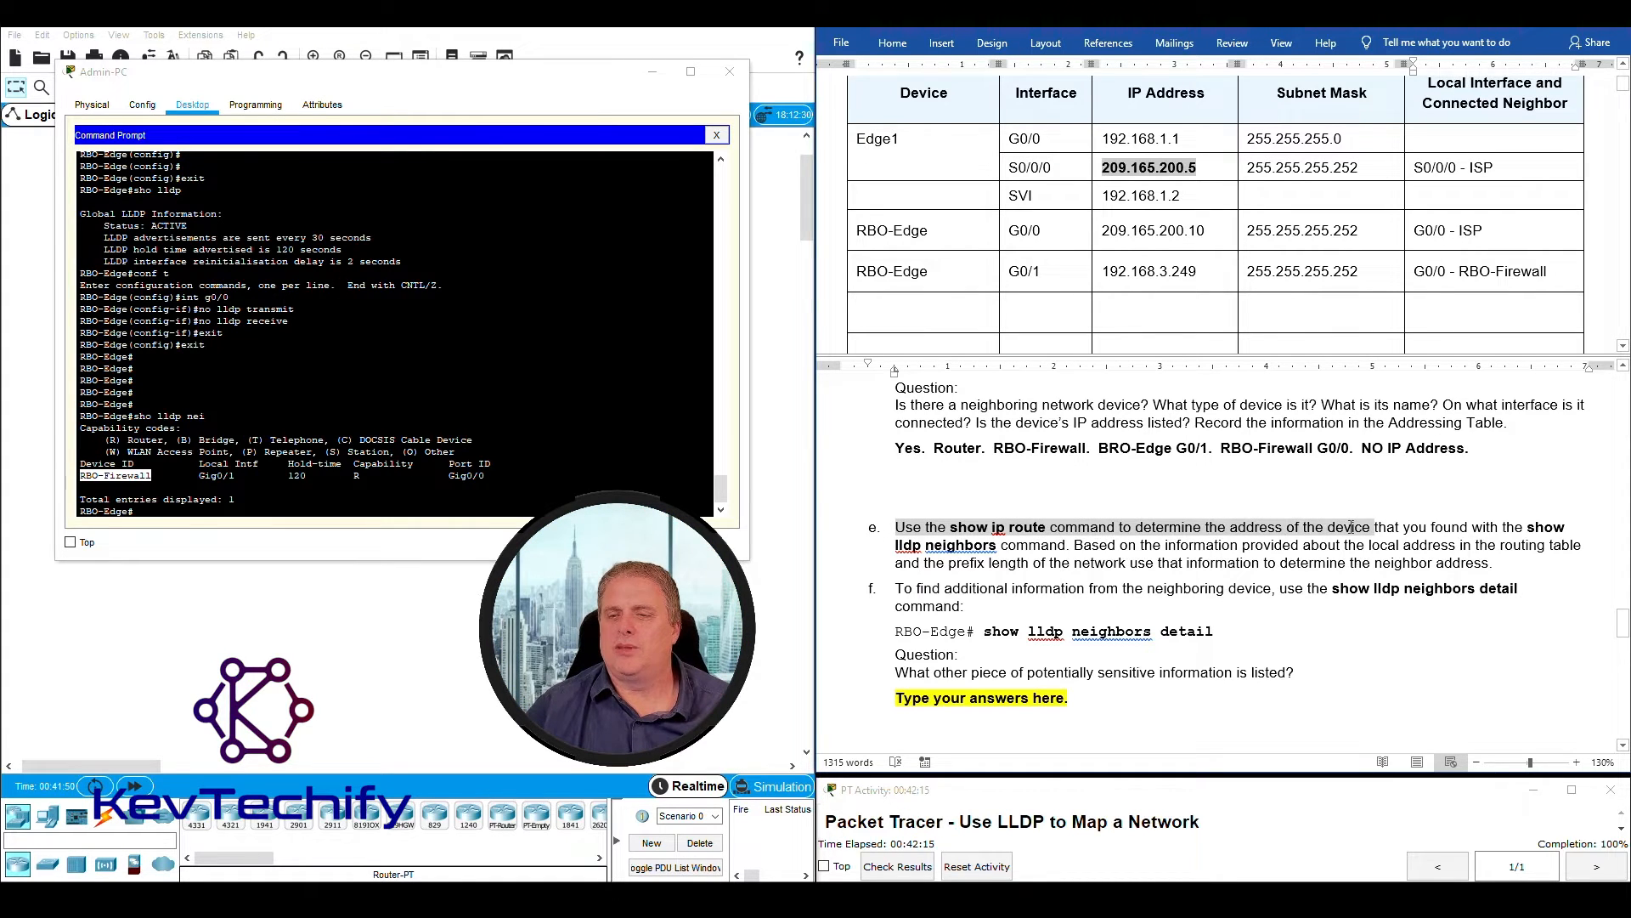
left_click_drag(1511, 527, 1062, 545)
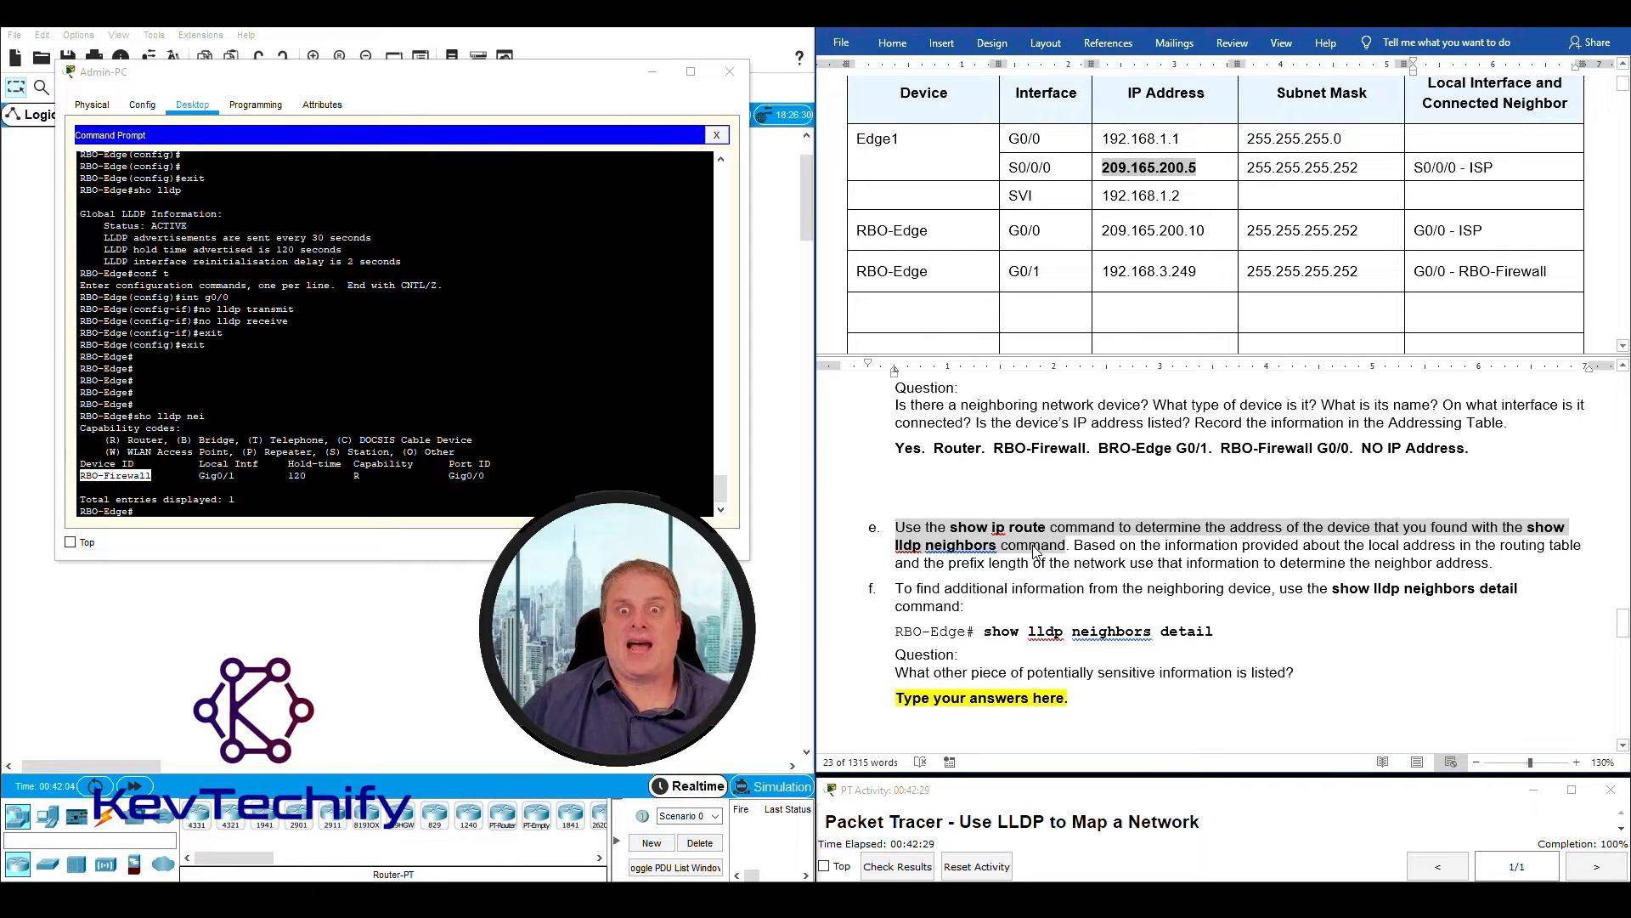
left_click(1078, 546)
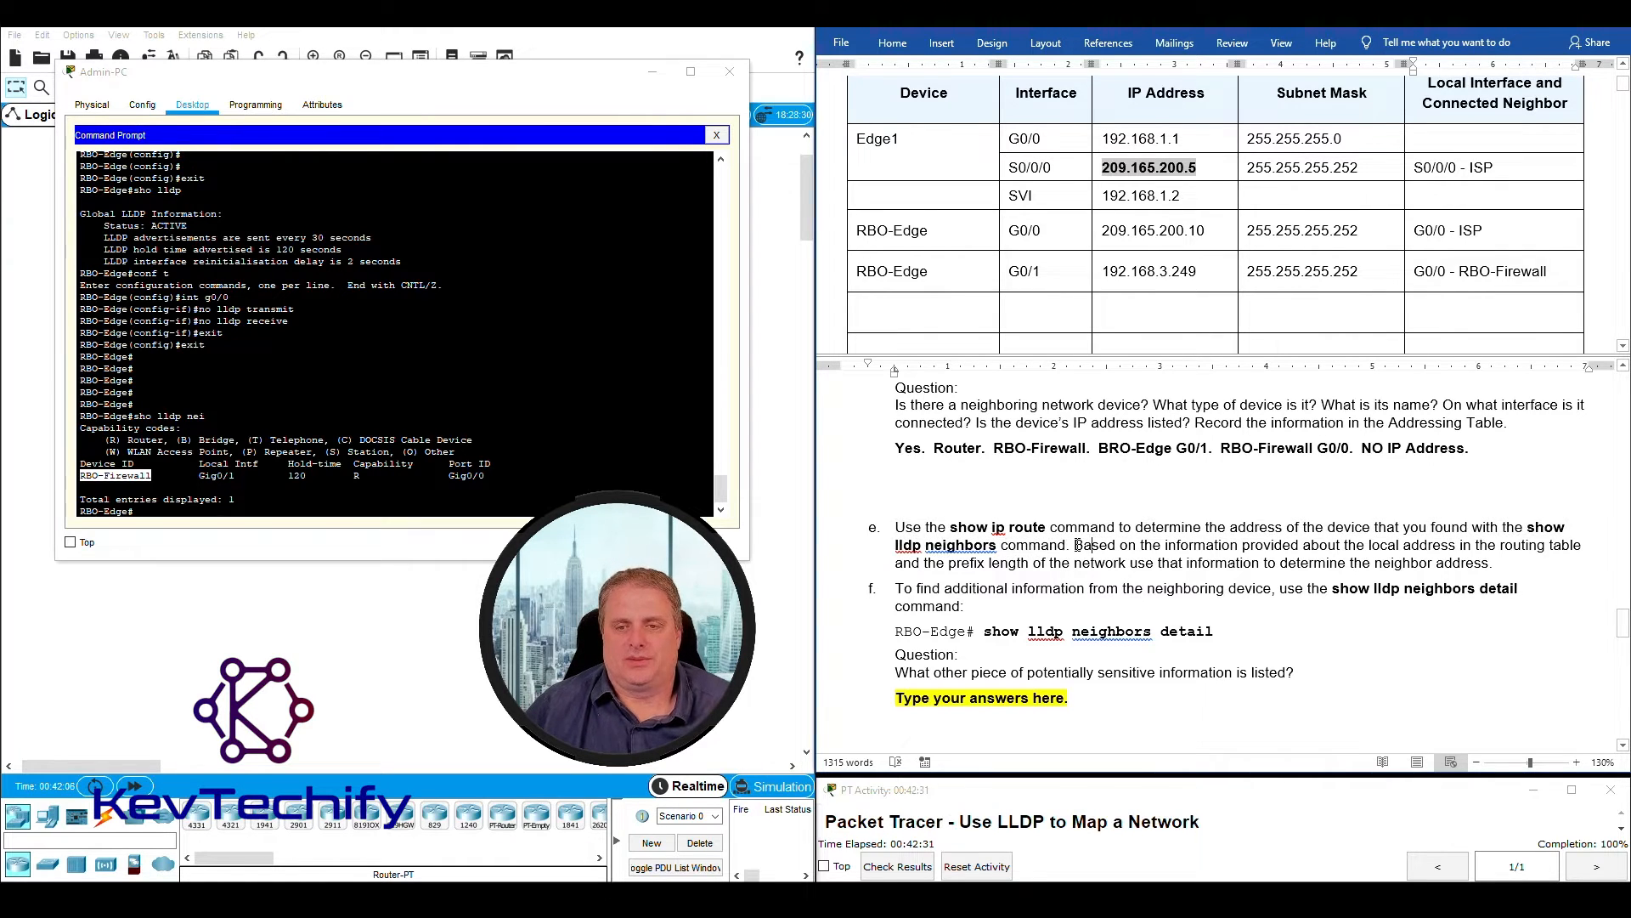
left_click_drag(1078, 545, 1513, 564)
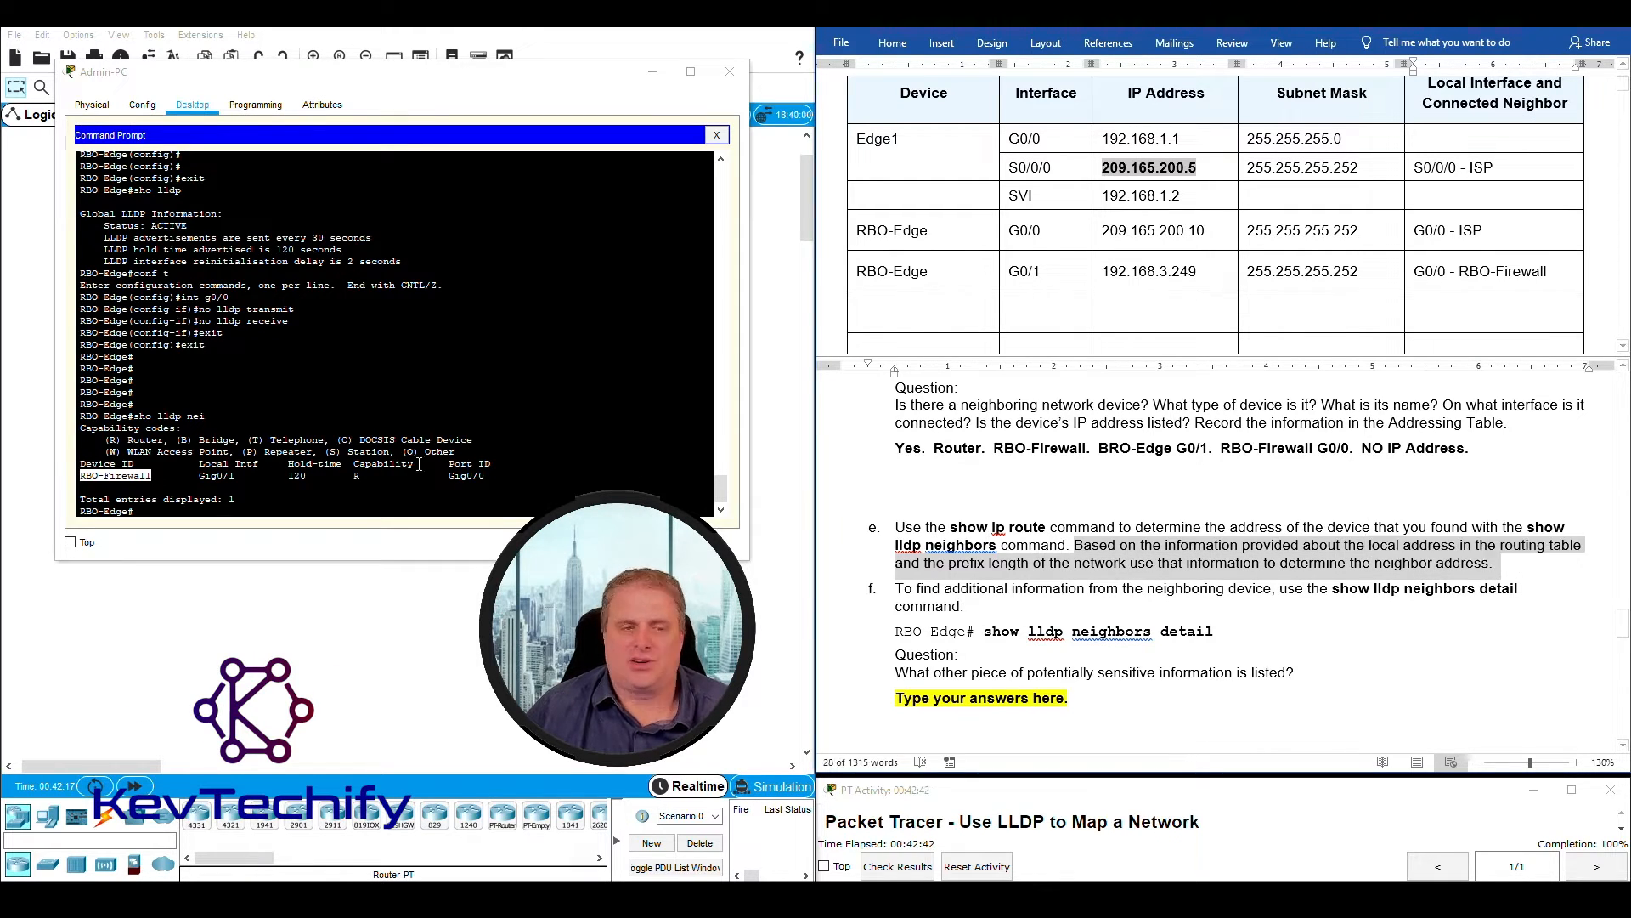
left_click(308, 511)
key("Return")
key("Return")
key("Return")
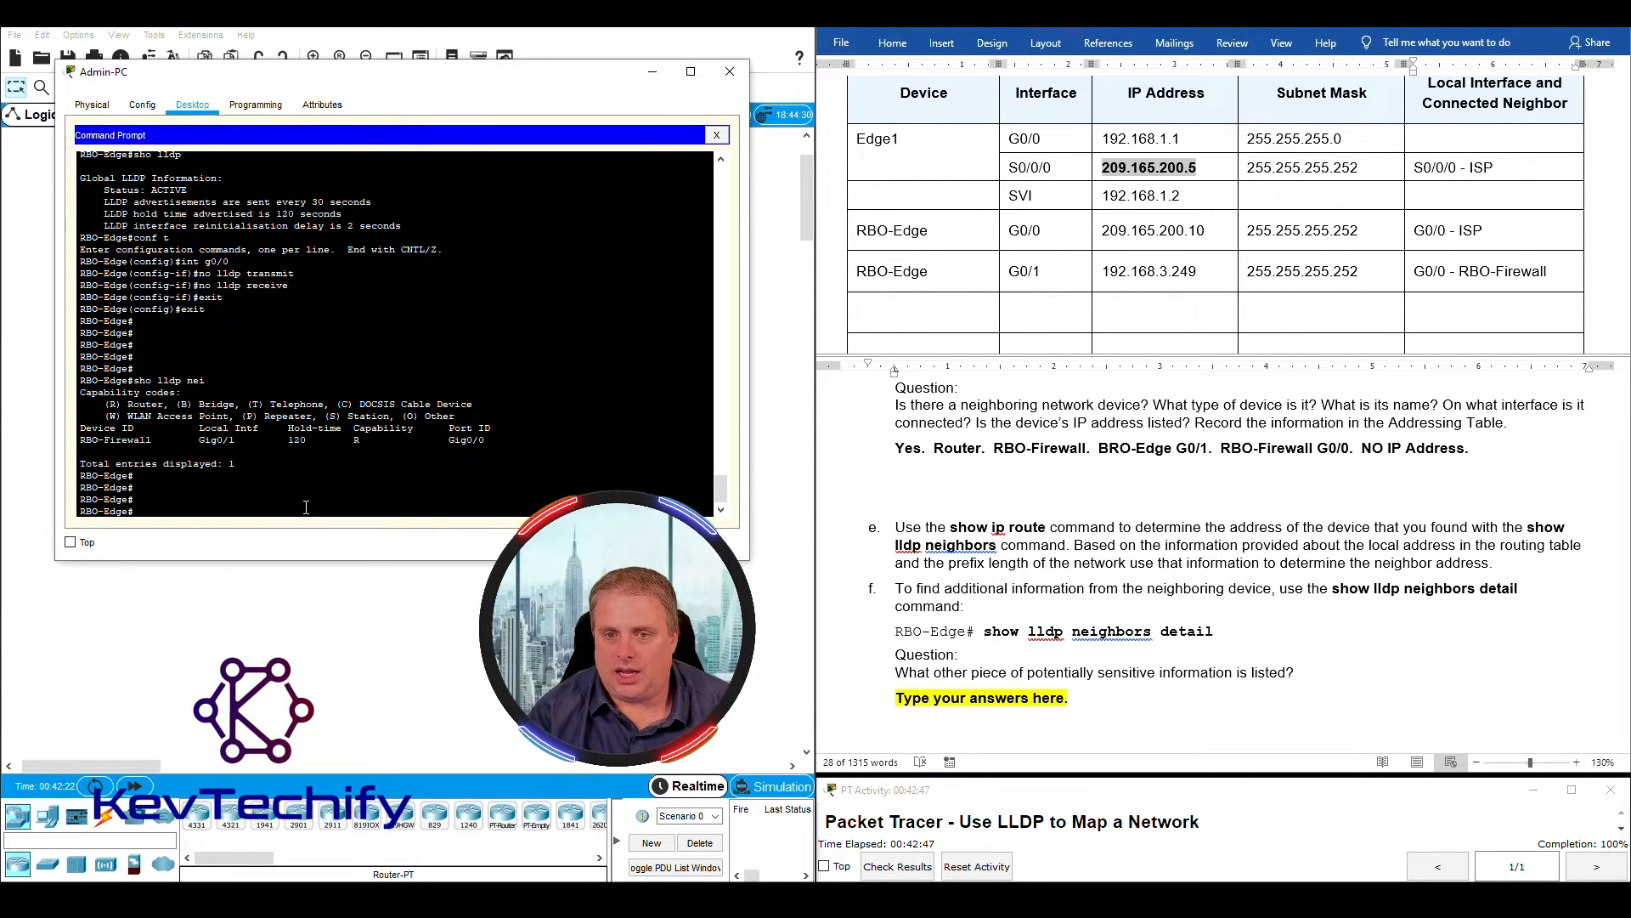
type("sho ip ")
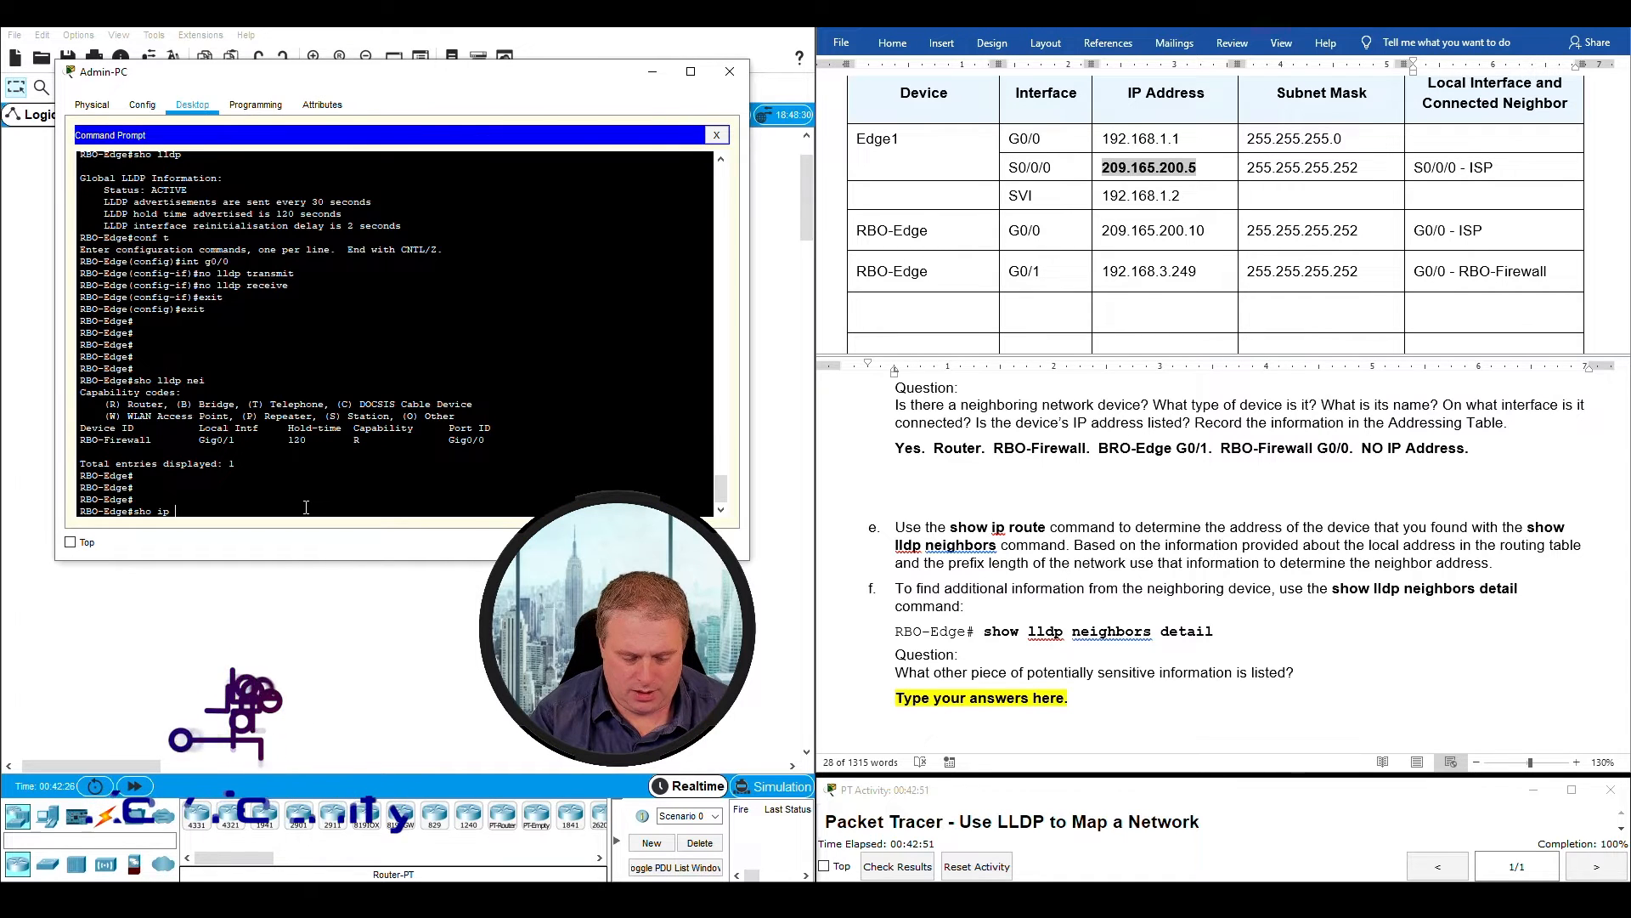
type("route")
key("Return")
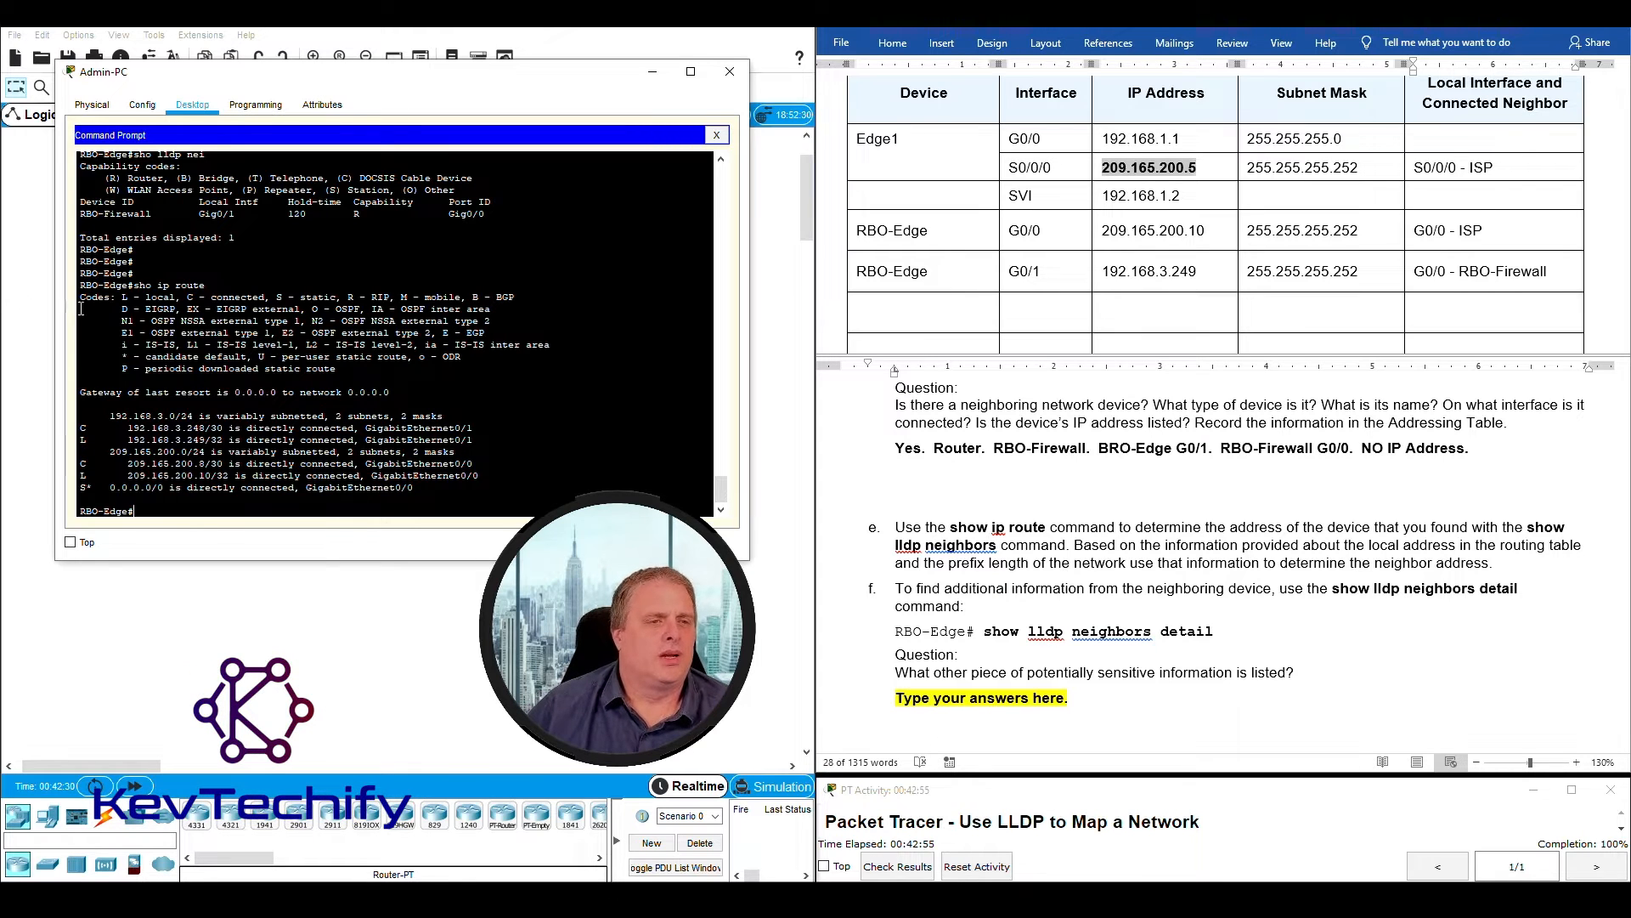
- Compare the gateway line and route entries with the RBO-Edge G0/0 and G0/1 rows of the Addressing Table
left_click_drag(82, 299, 470, 398)
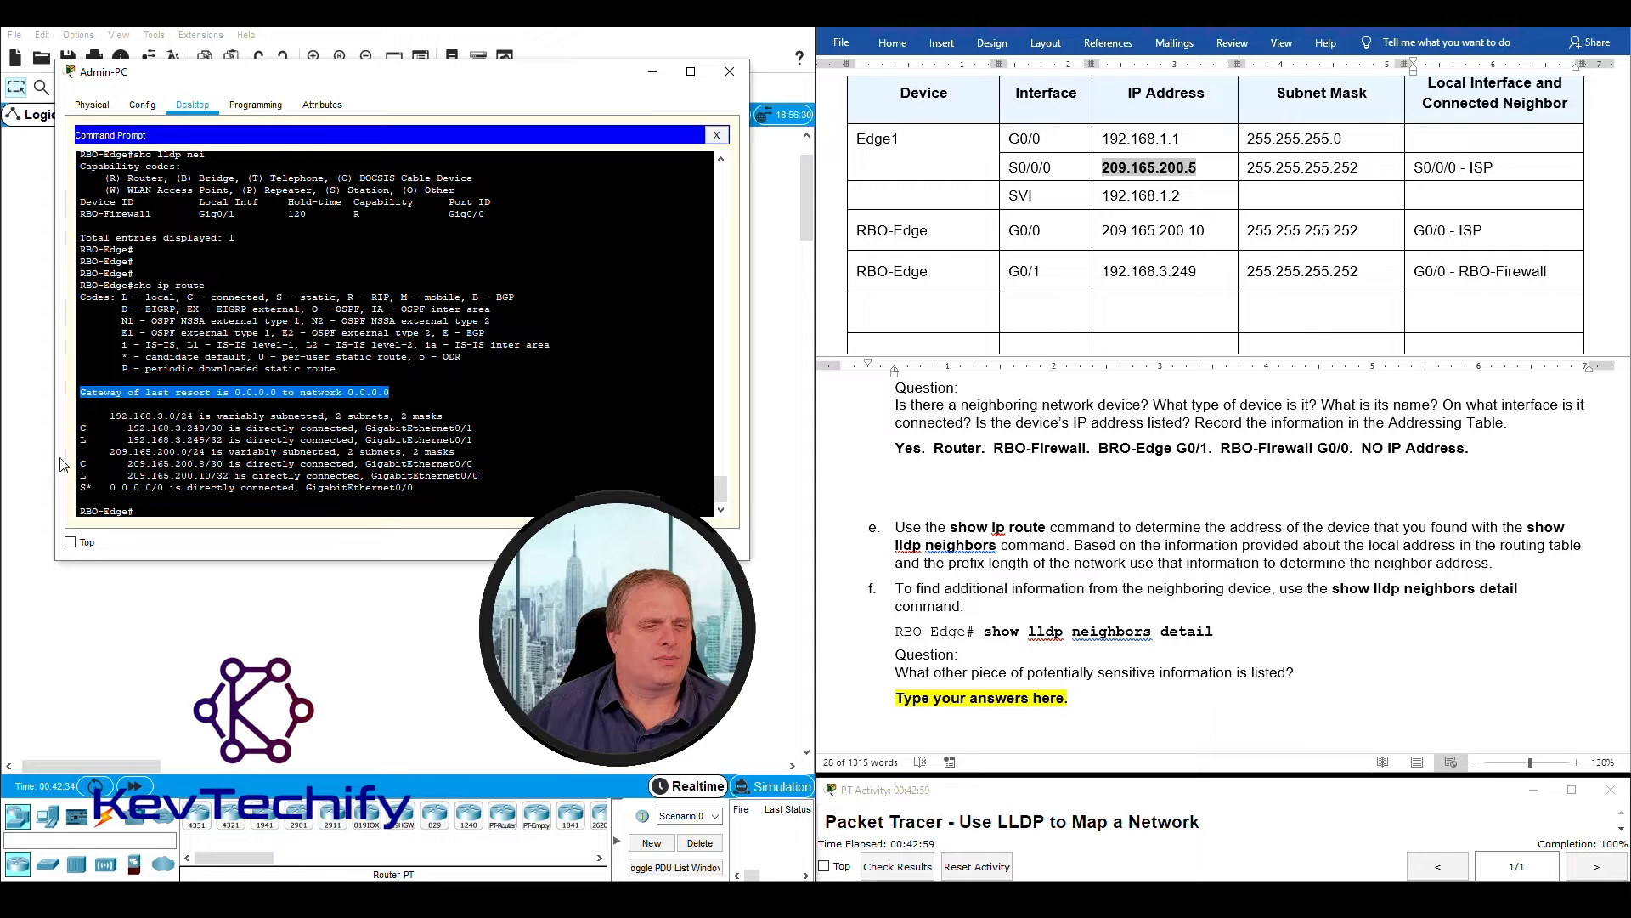
left_click_drag(82, 415, 491, 487)
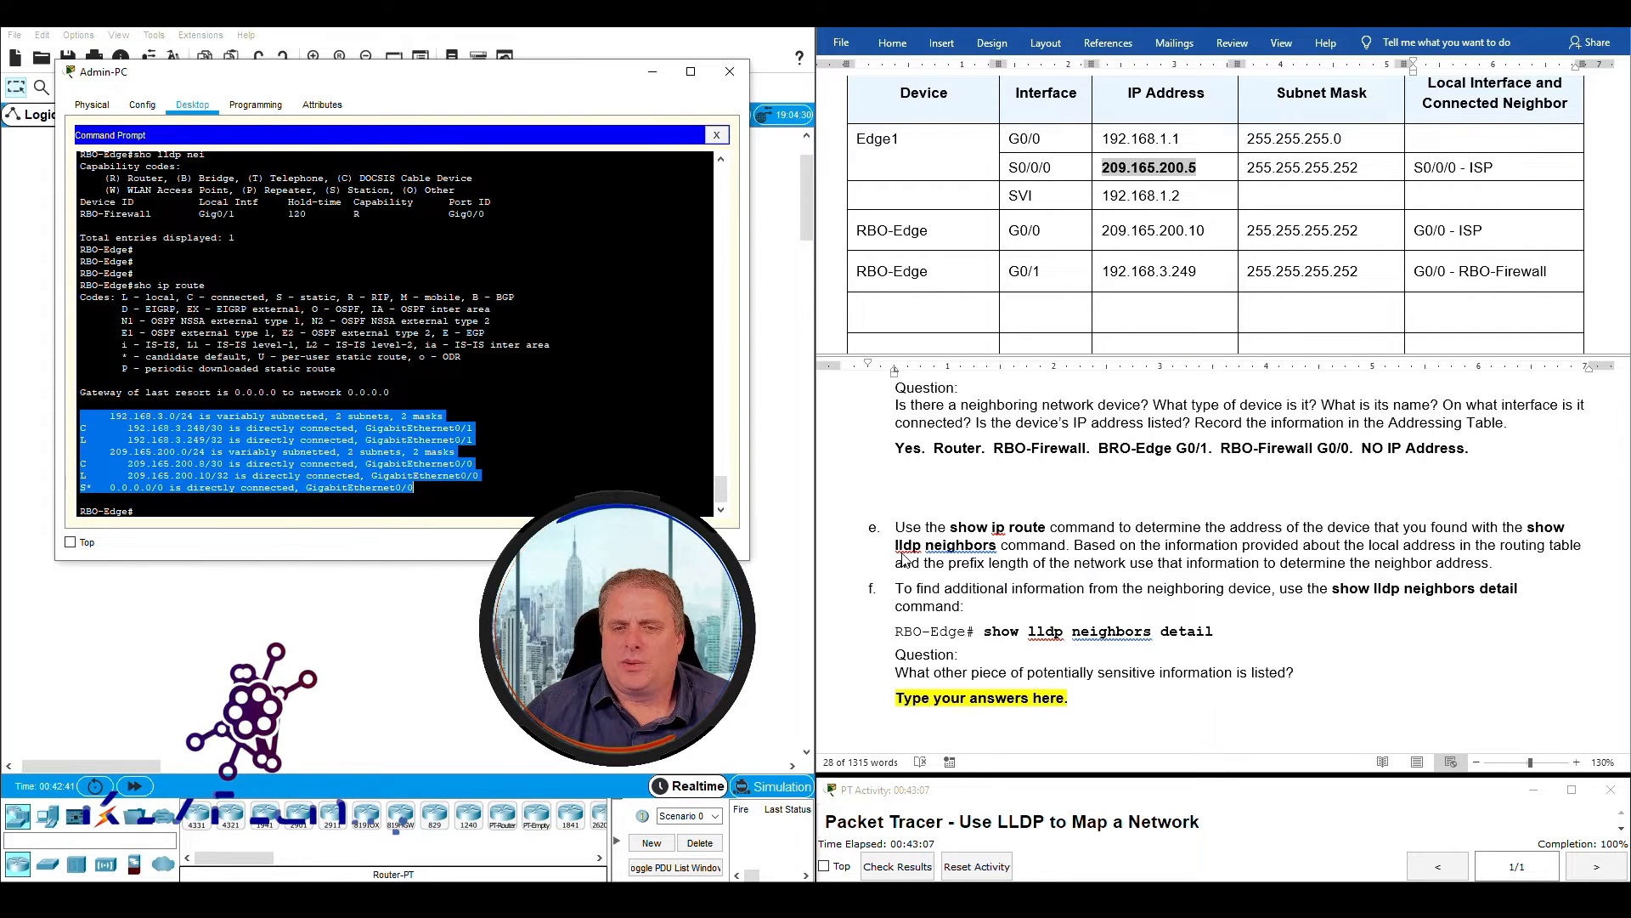
left_click(879, 234)
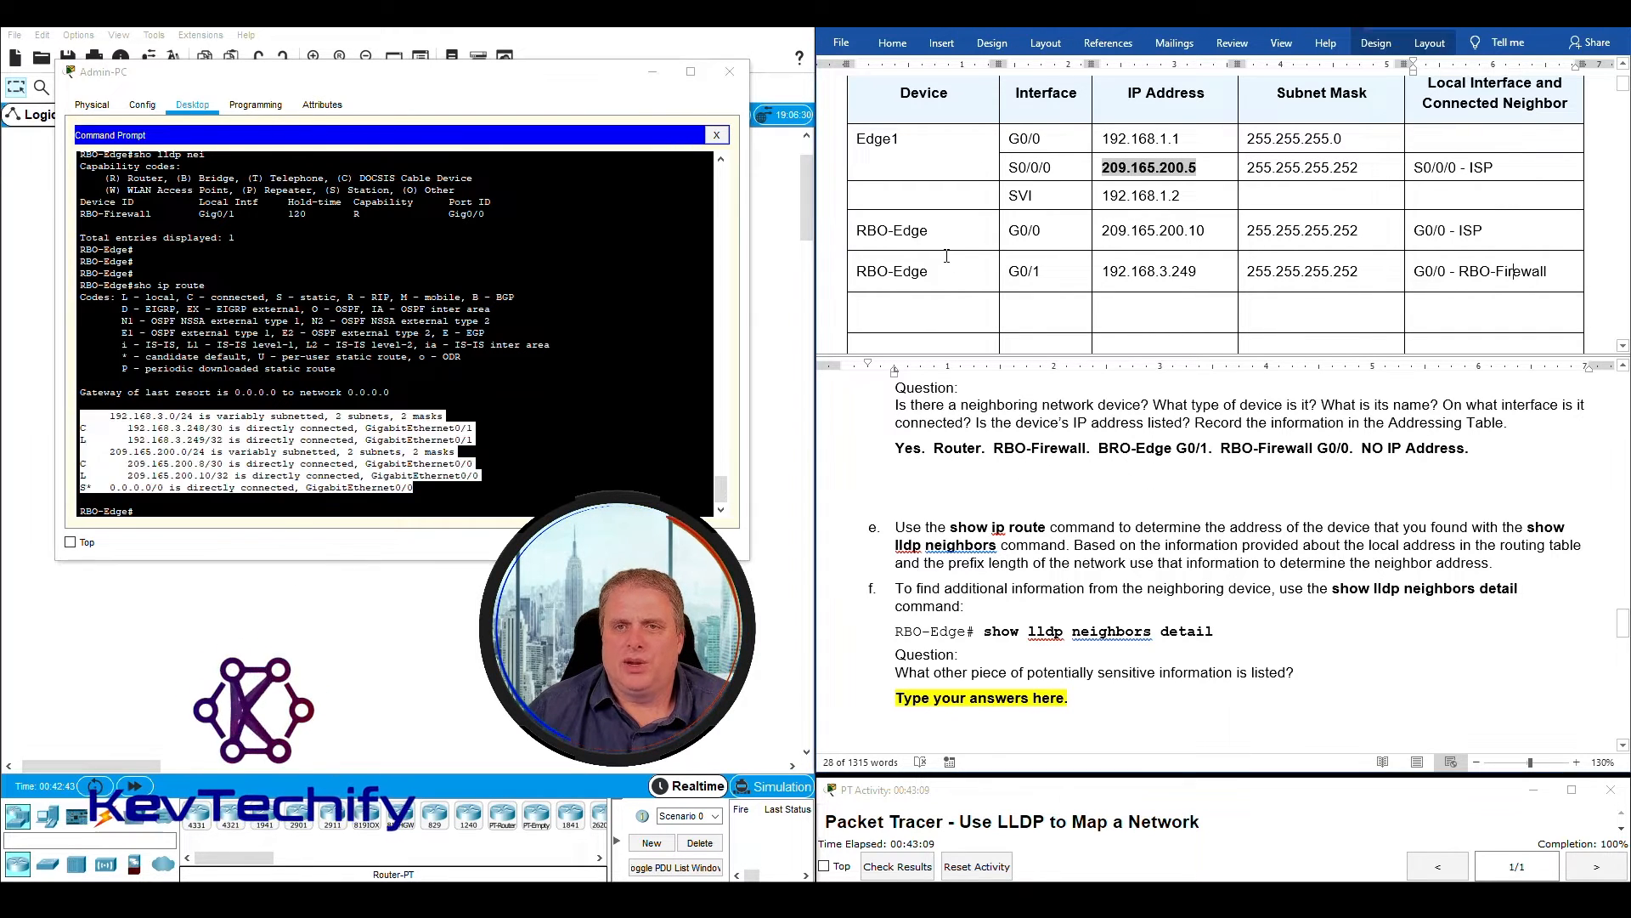
left_click(860, 233)
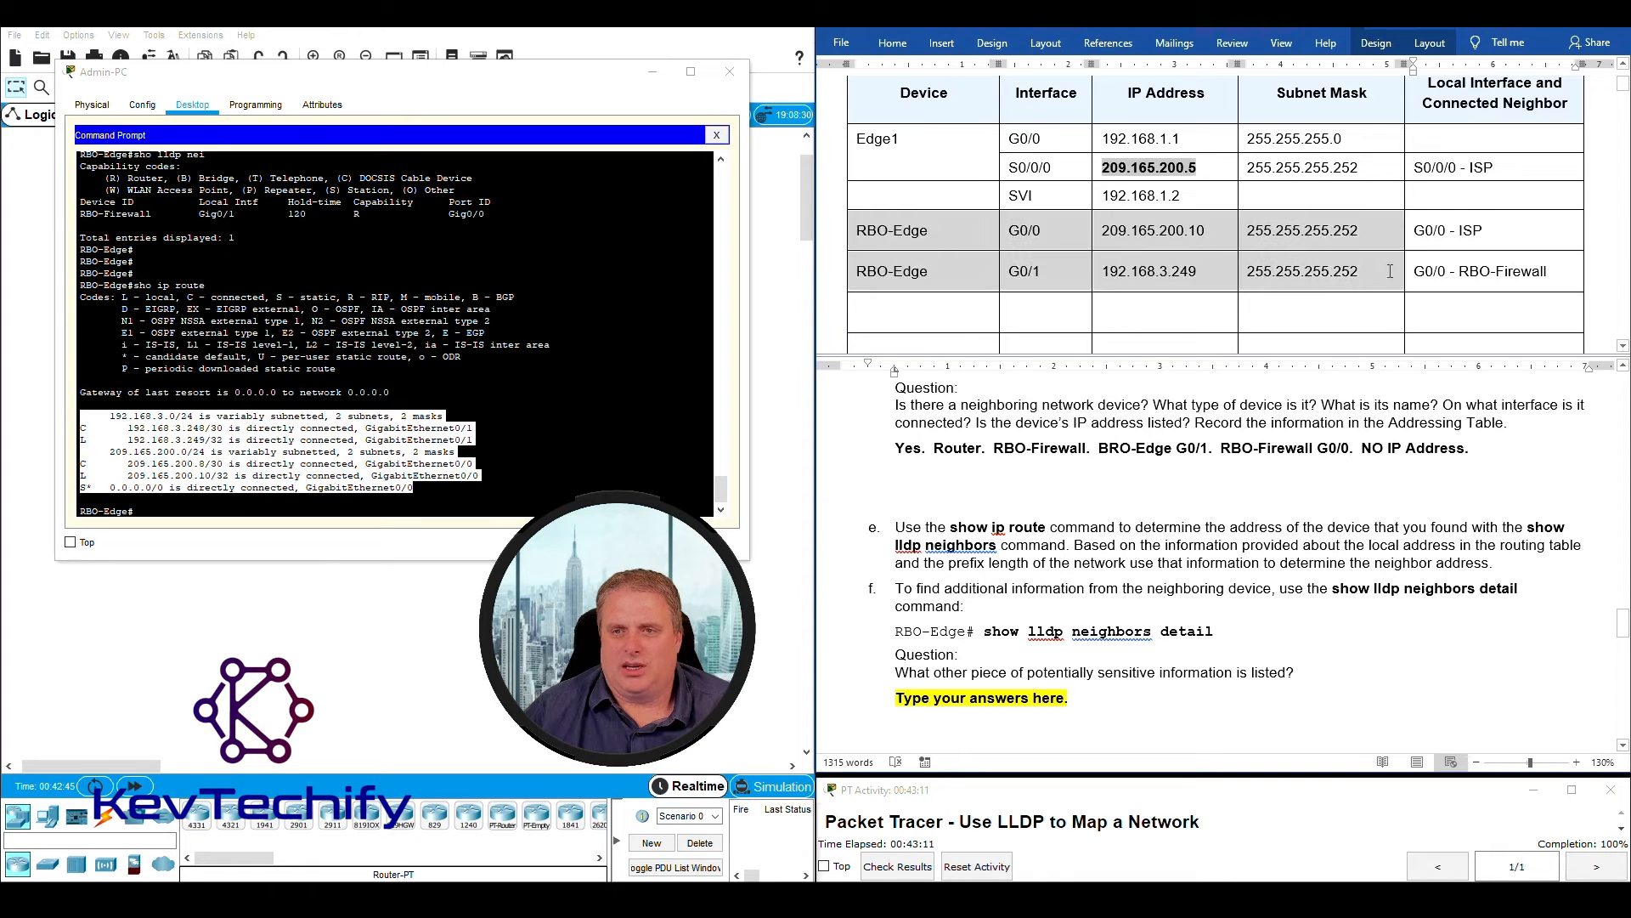
left_click_drag(1118, 262, 1455, 271)
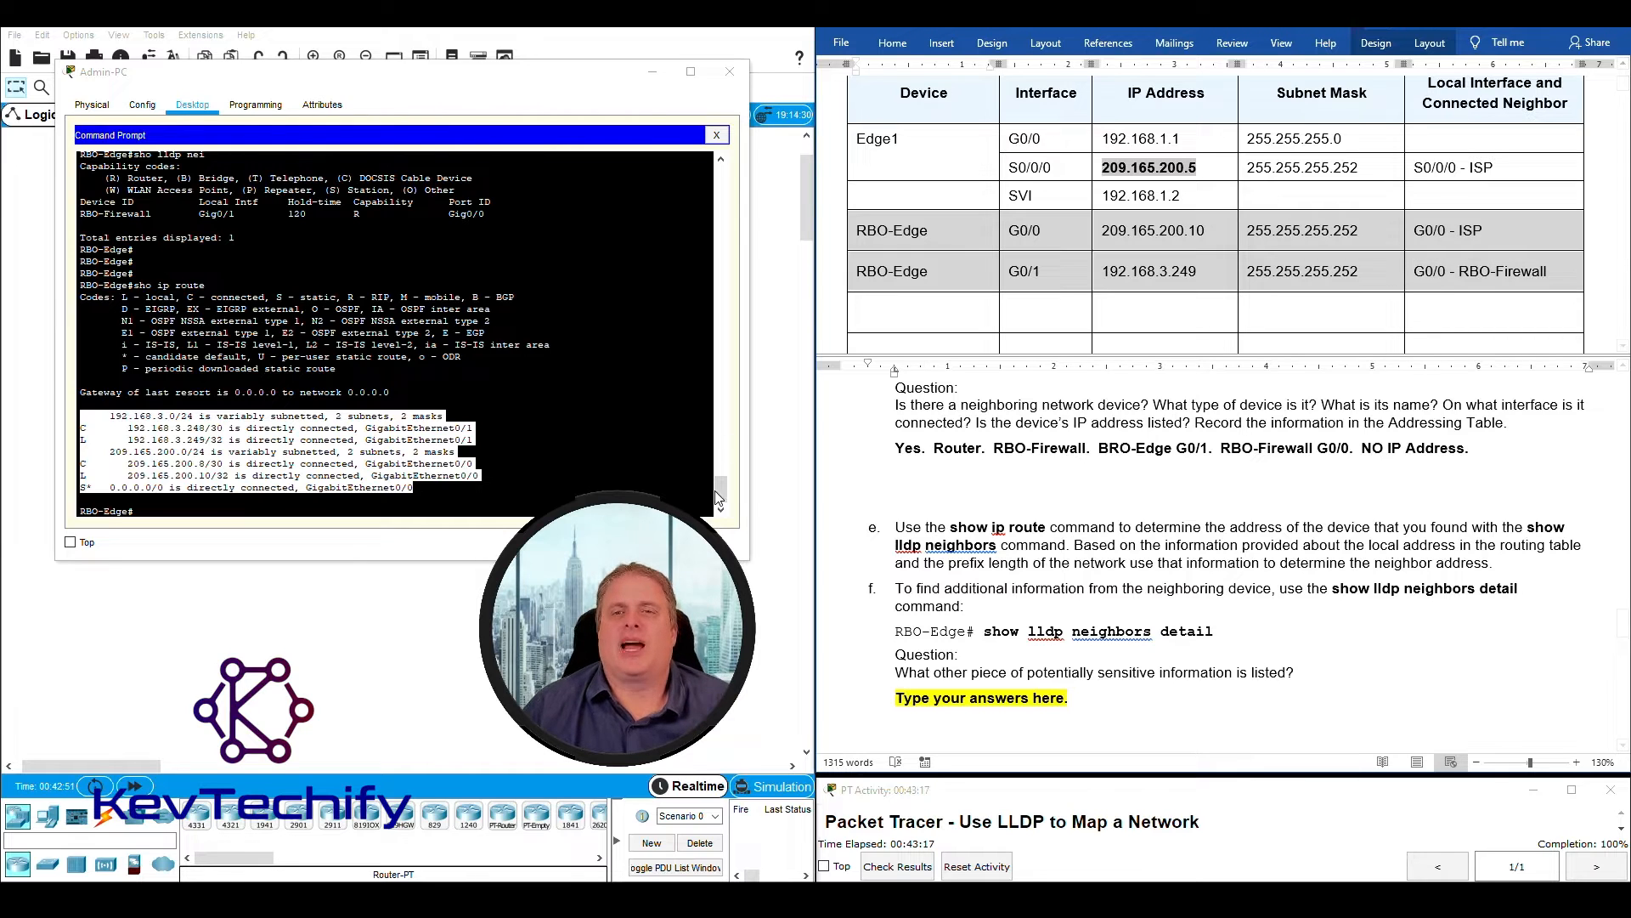
left_click(1511, 278)
left_click_drag(1458, 271, 1550, 269)
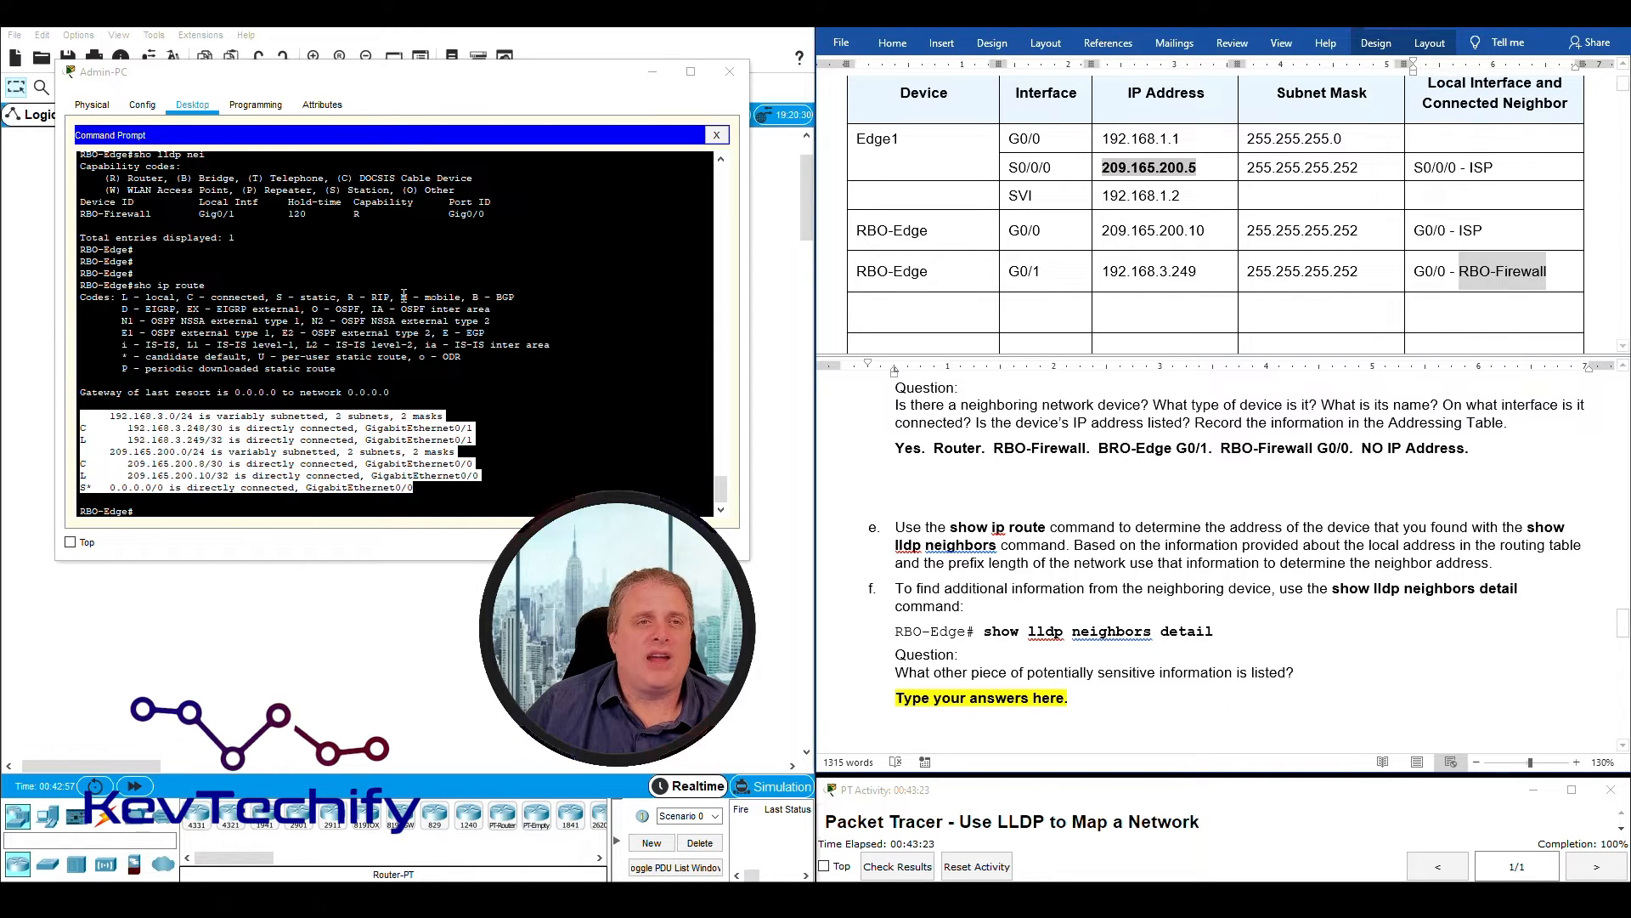
- Examine the 192.168.3.0 connected and local routes on GigabitEthernet0/1, checking the network address, prefix length and local address
left_click(379, 368)
left_click_drag(80, 417, 445, 436)
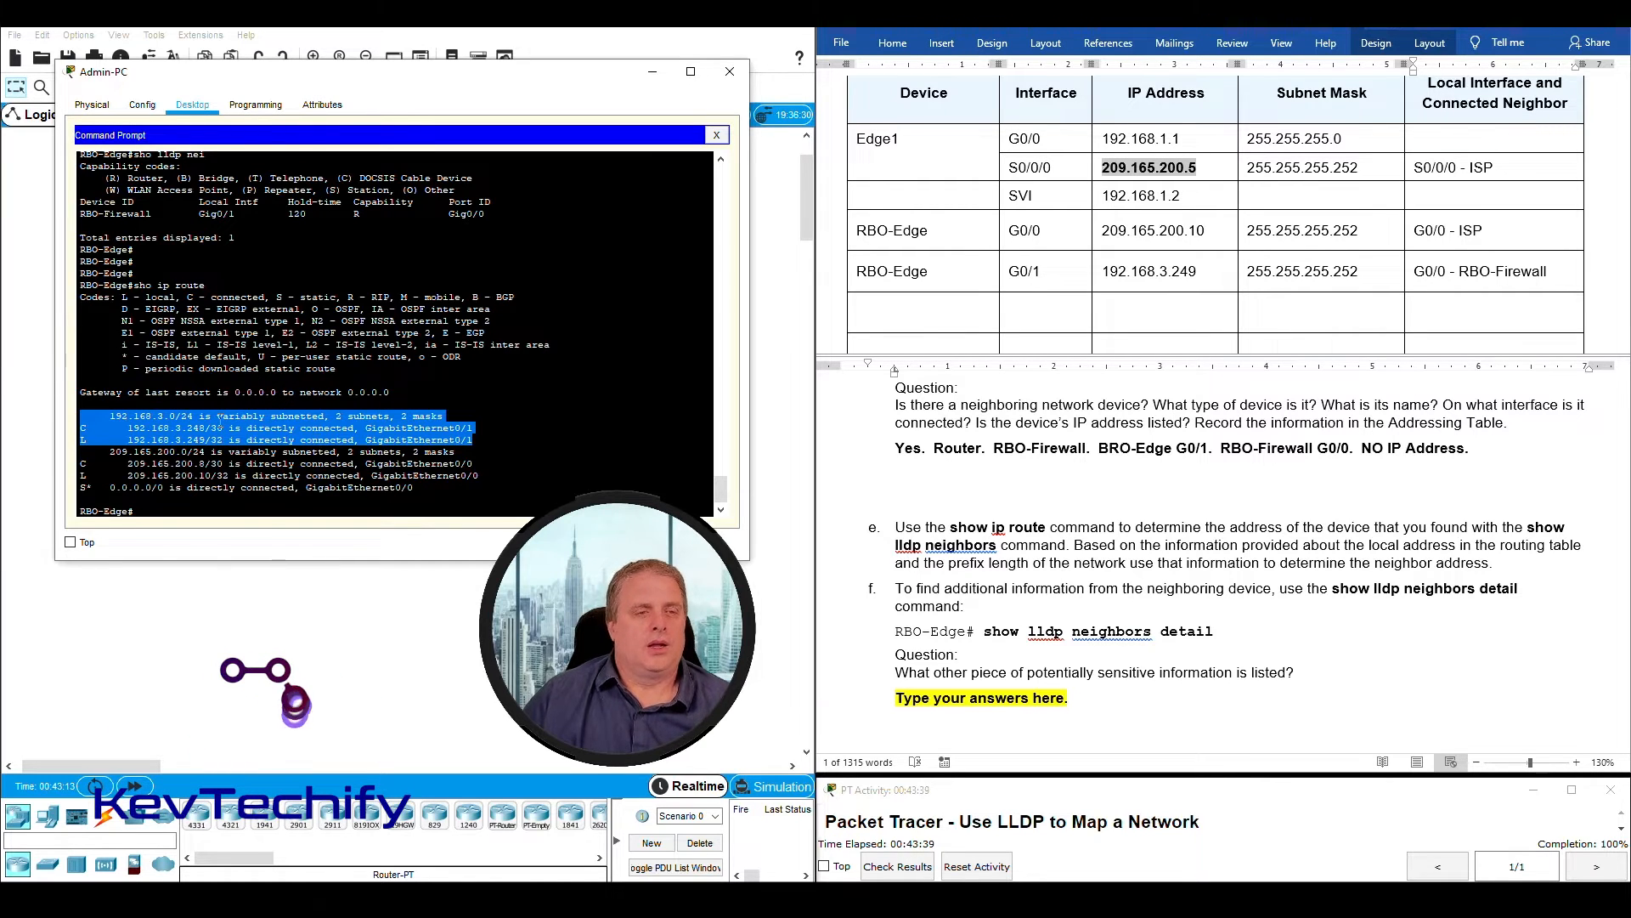
left_click(220, 418)
left_click_drag(129, 427, 206, 427)
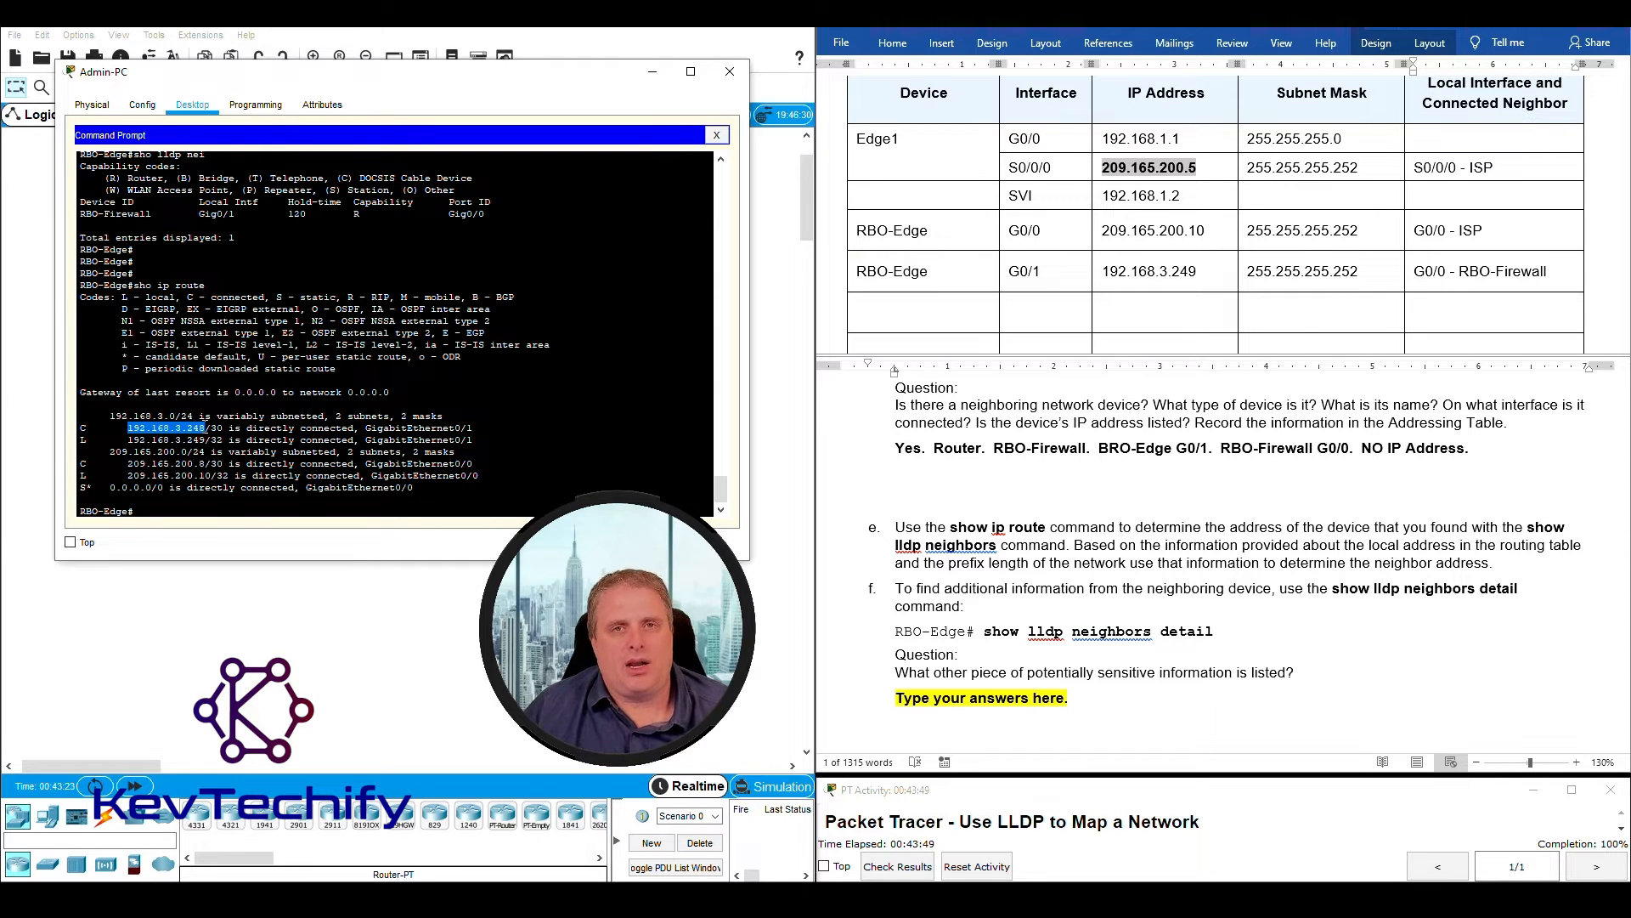
left_click_drag(206, 428, 224, 428)
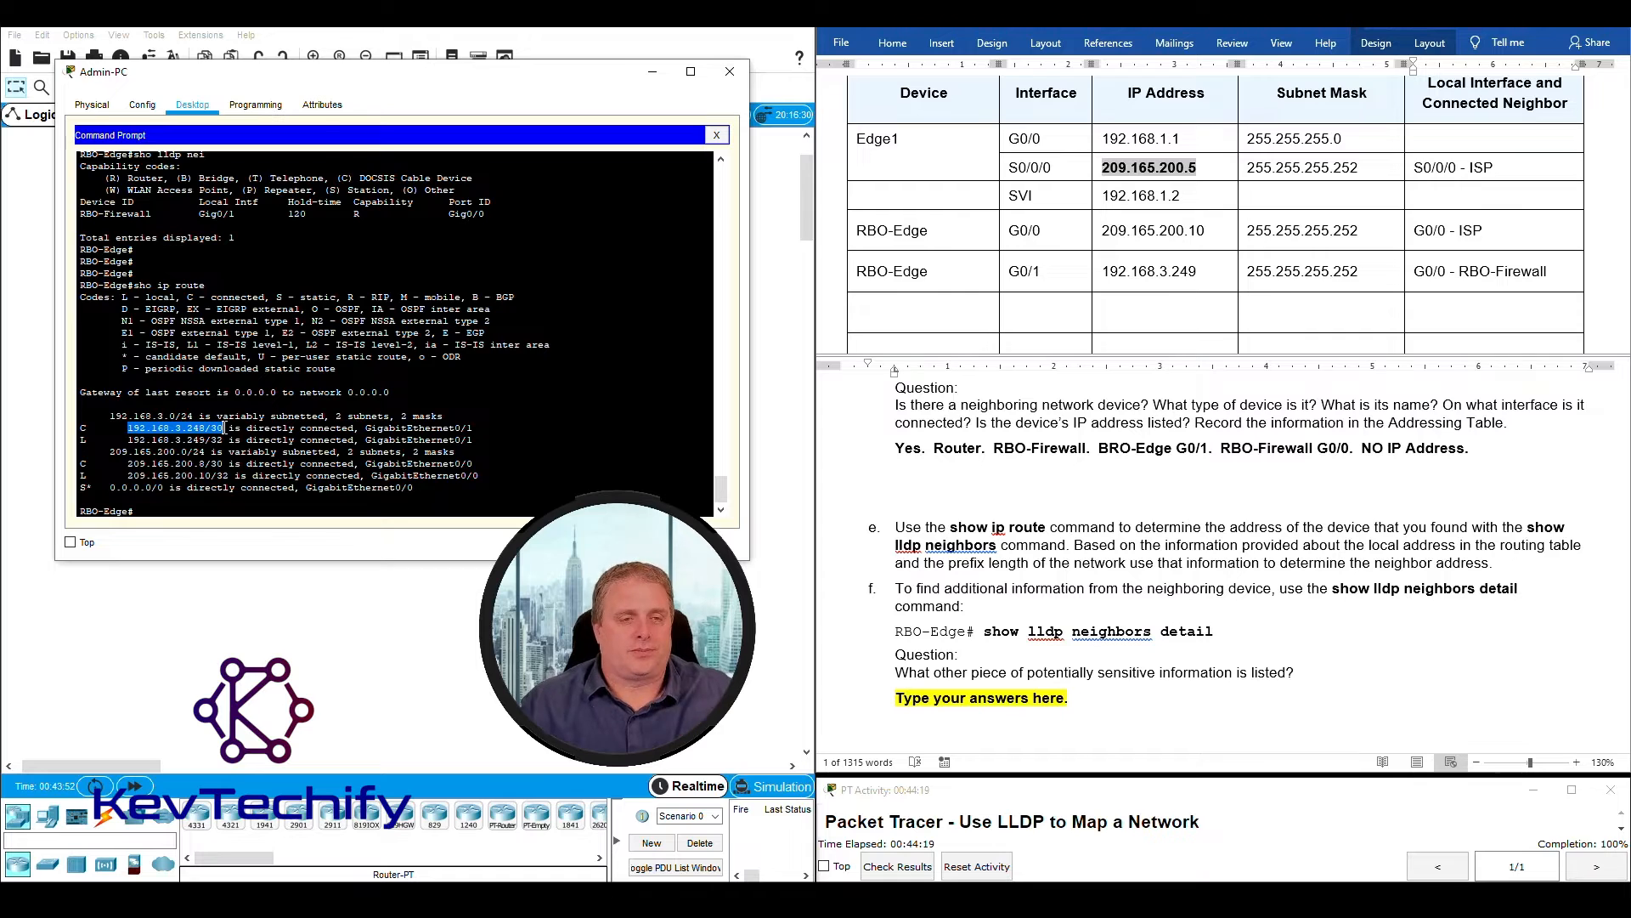
left_click(143, 439)
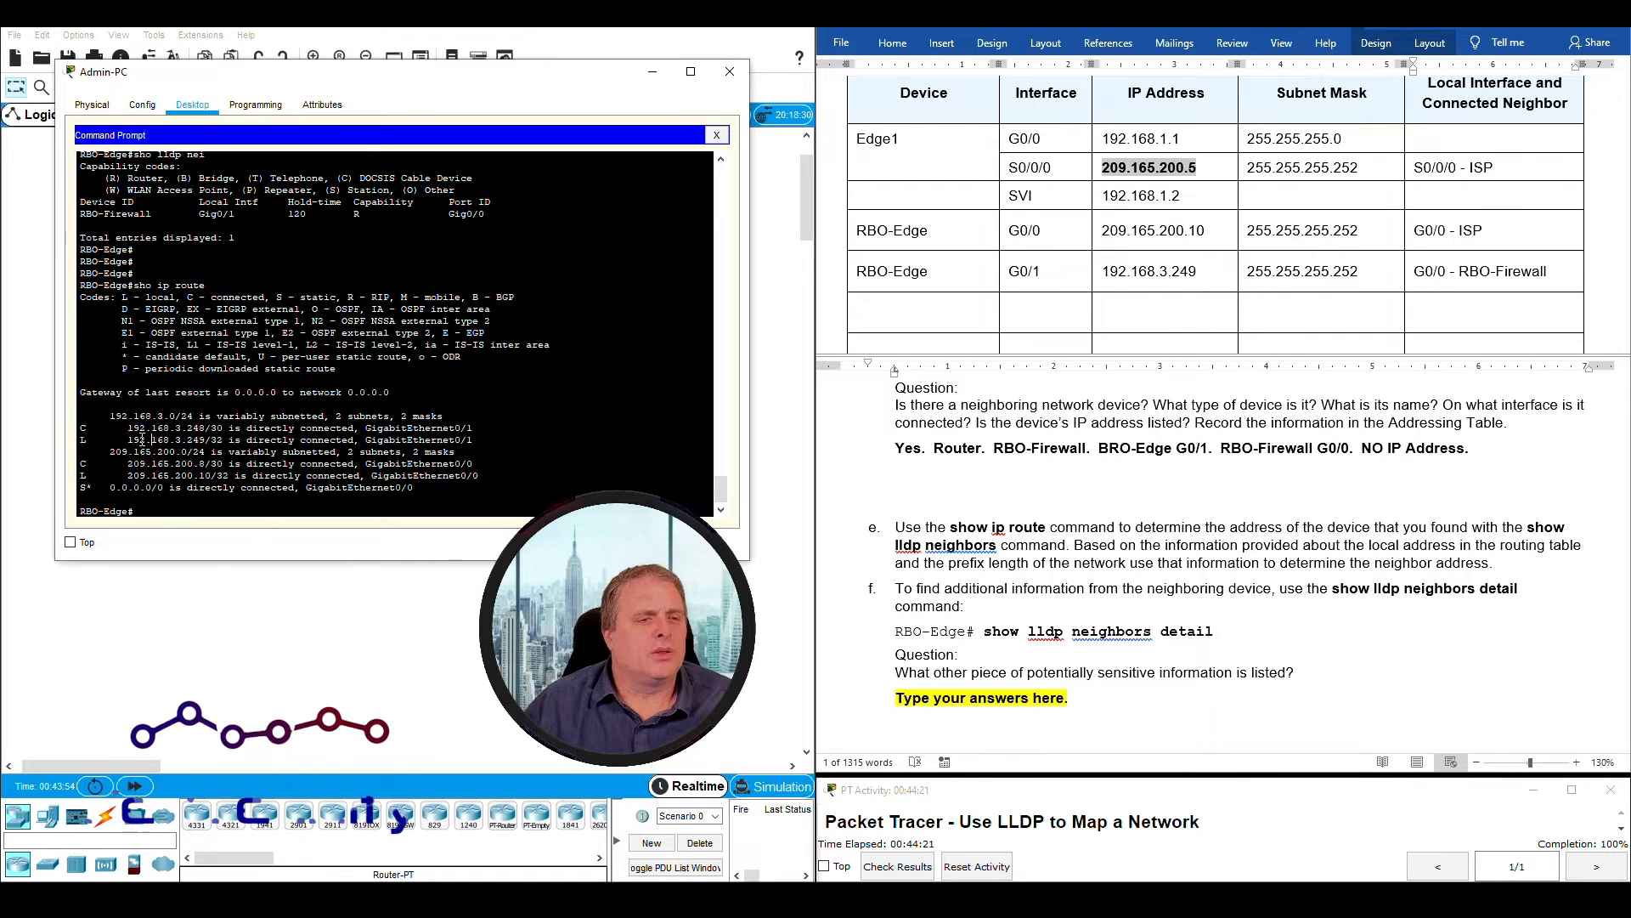
left_click_drag(128, 439, 473, 440)
mouse_move(212, 447)
left_mouse_down()
mouse_move(439, 446)
mouse_move(189, 440)
left_mouse_up()
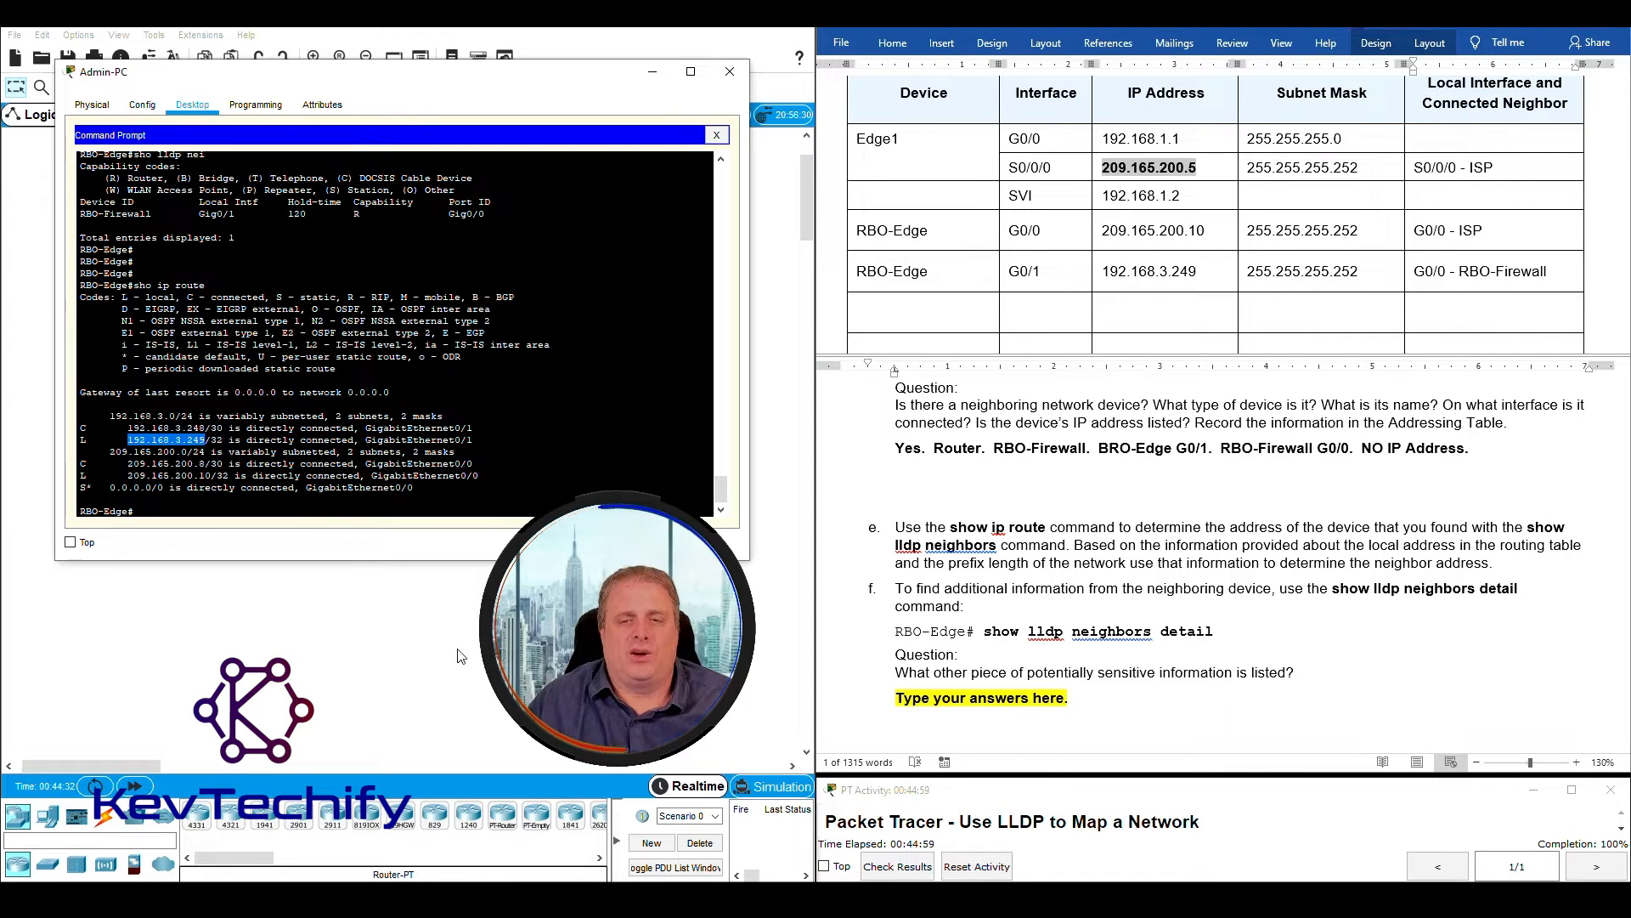
- Recheck the wording of instruction e against the RBO-Edge table rows and the local address in the routing table
left_click_drag(1075, 544, 1493, 564)
left_click_drag(950, 527, 1041, 528)
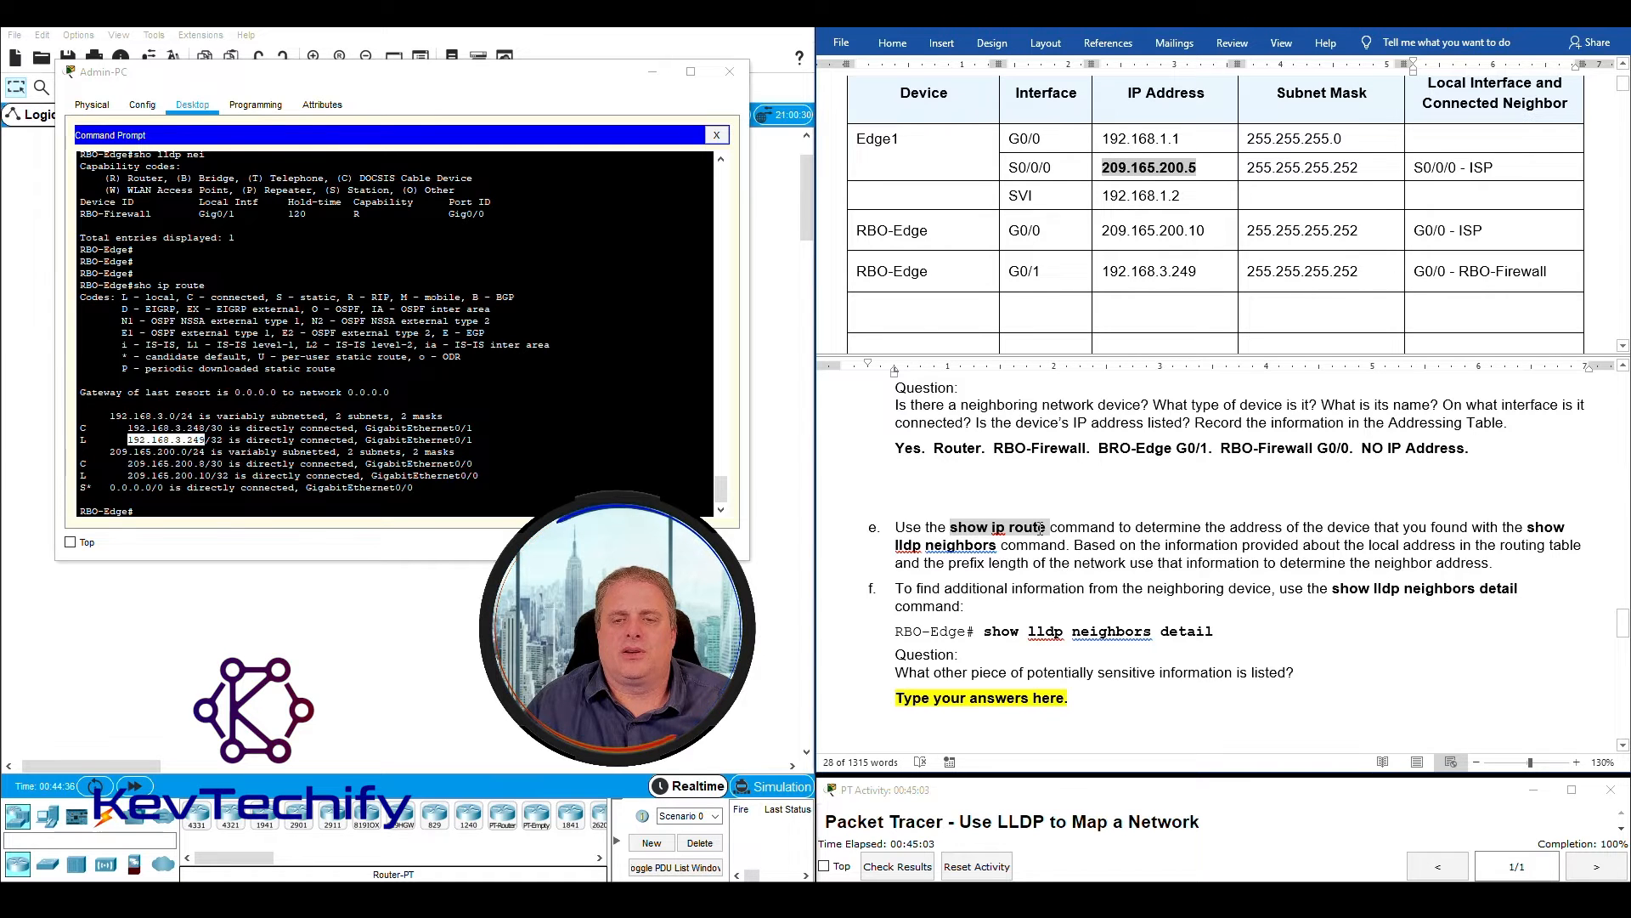
left_click(860, 231)
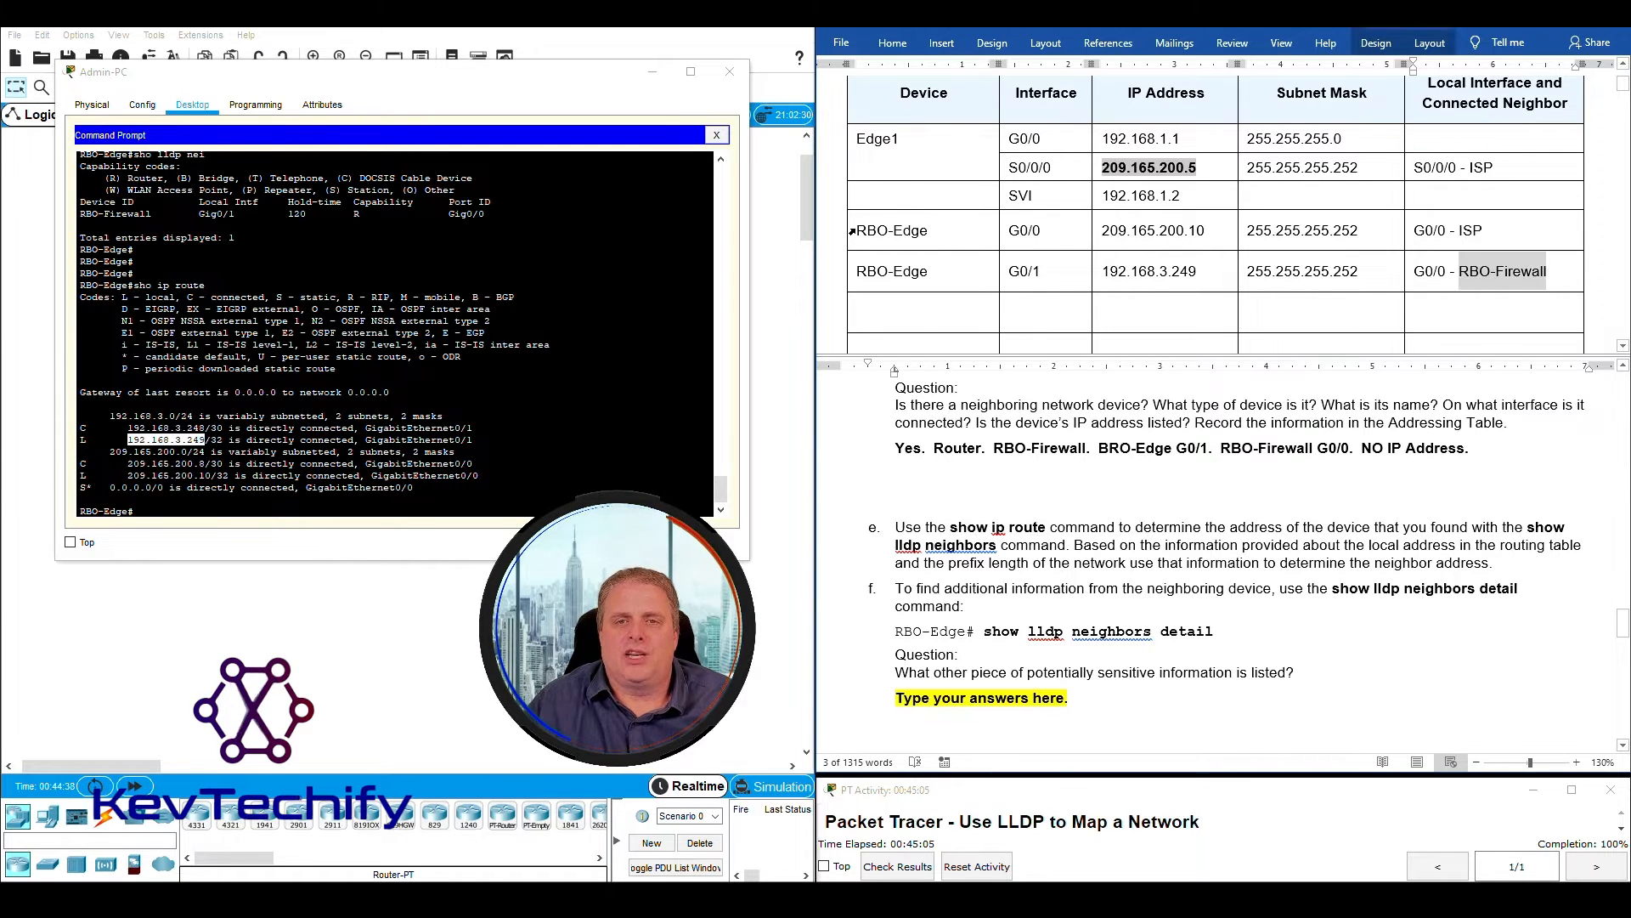
left_click_drag(860, 231, 1474, 273)
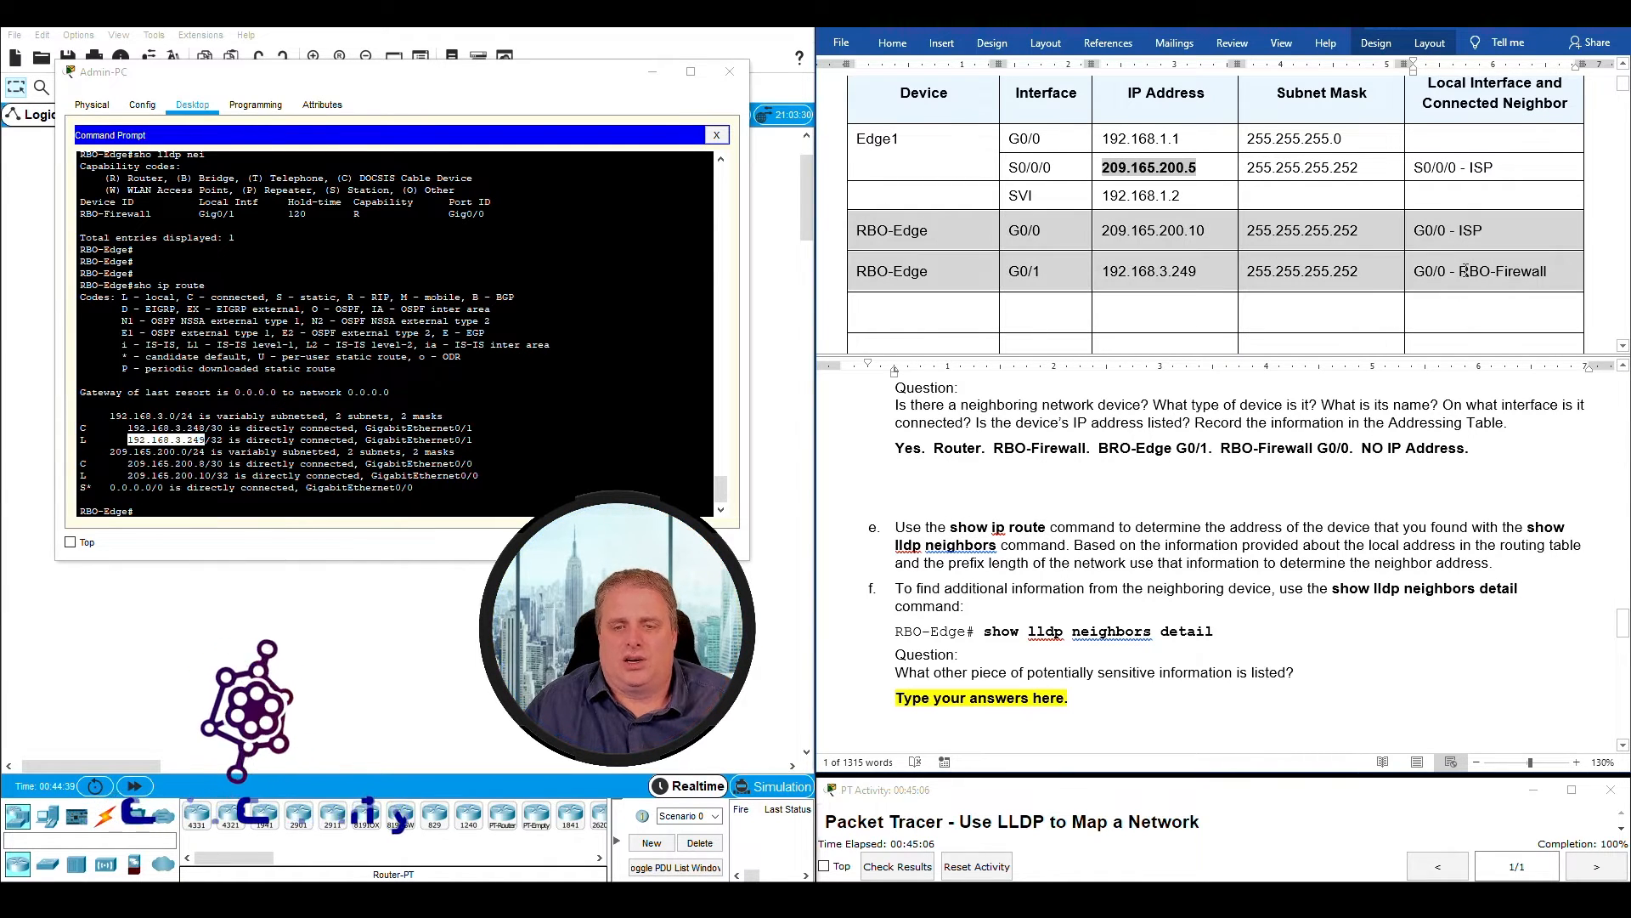
left_click(1022, 552)
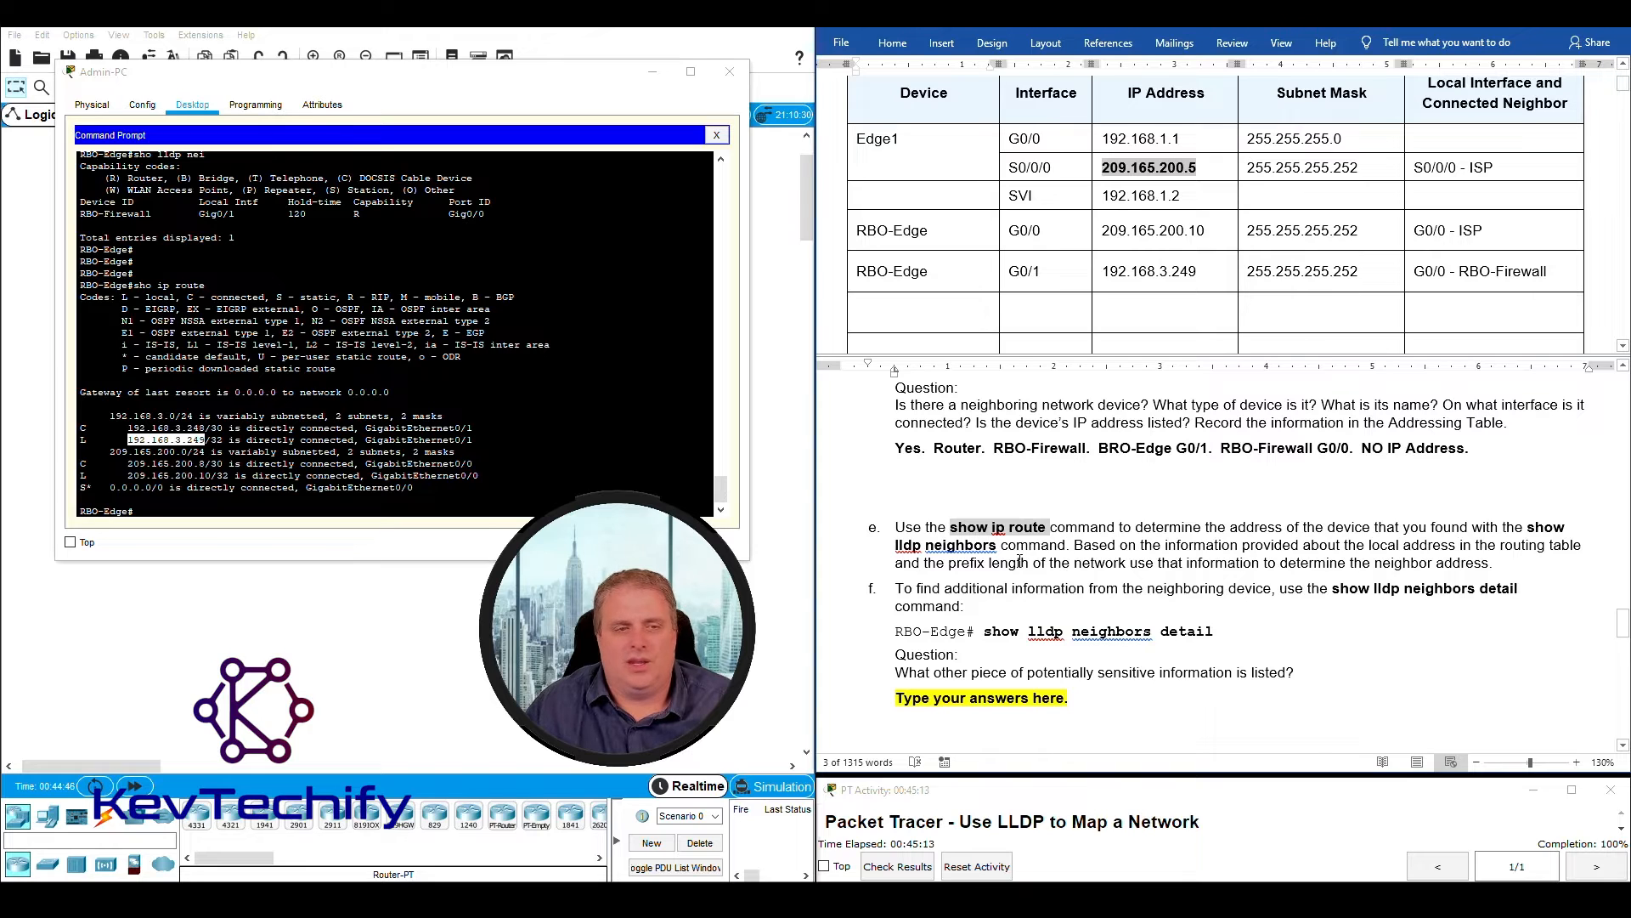
left_click(297, 464)
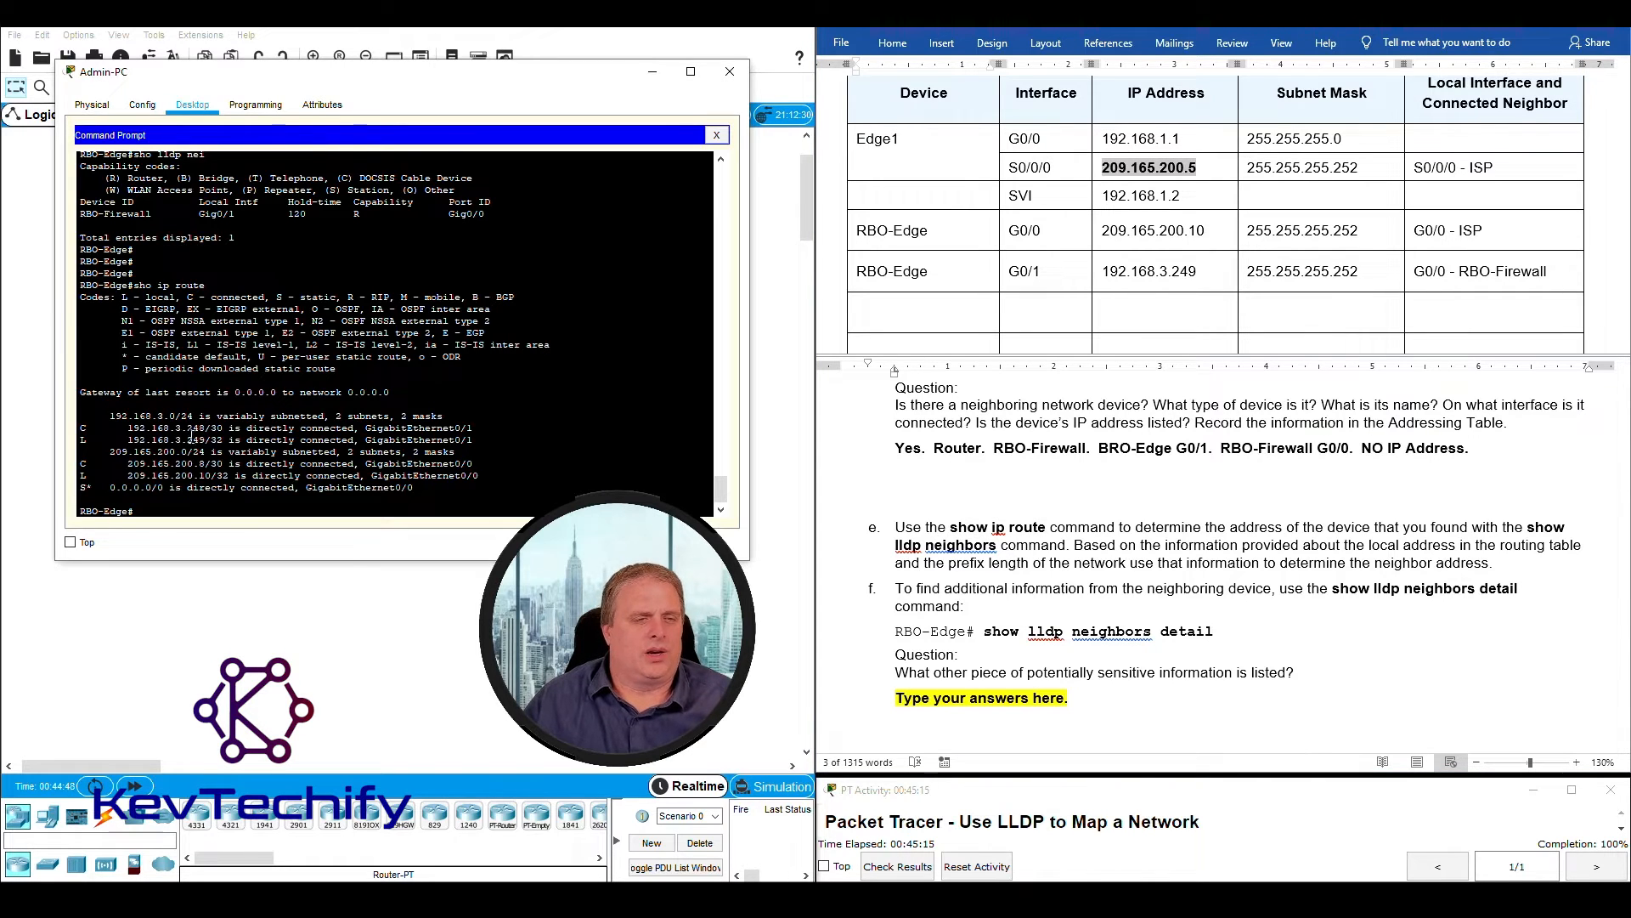
- Read instruction f about show lldp neighbors detail and review the neighbor's port in the RBO-Edge G0/1 row
left_click(880, 567)
scroll(922, 515, "down", 2)
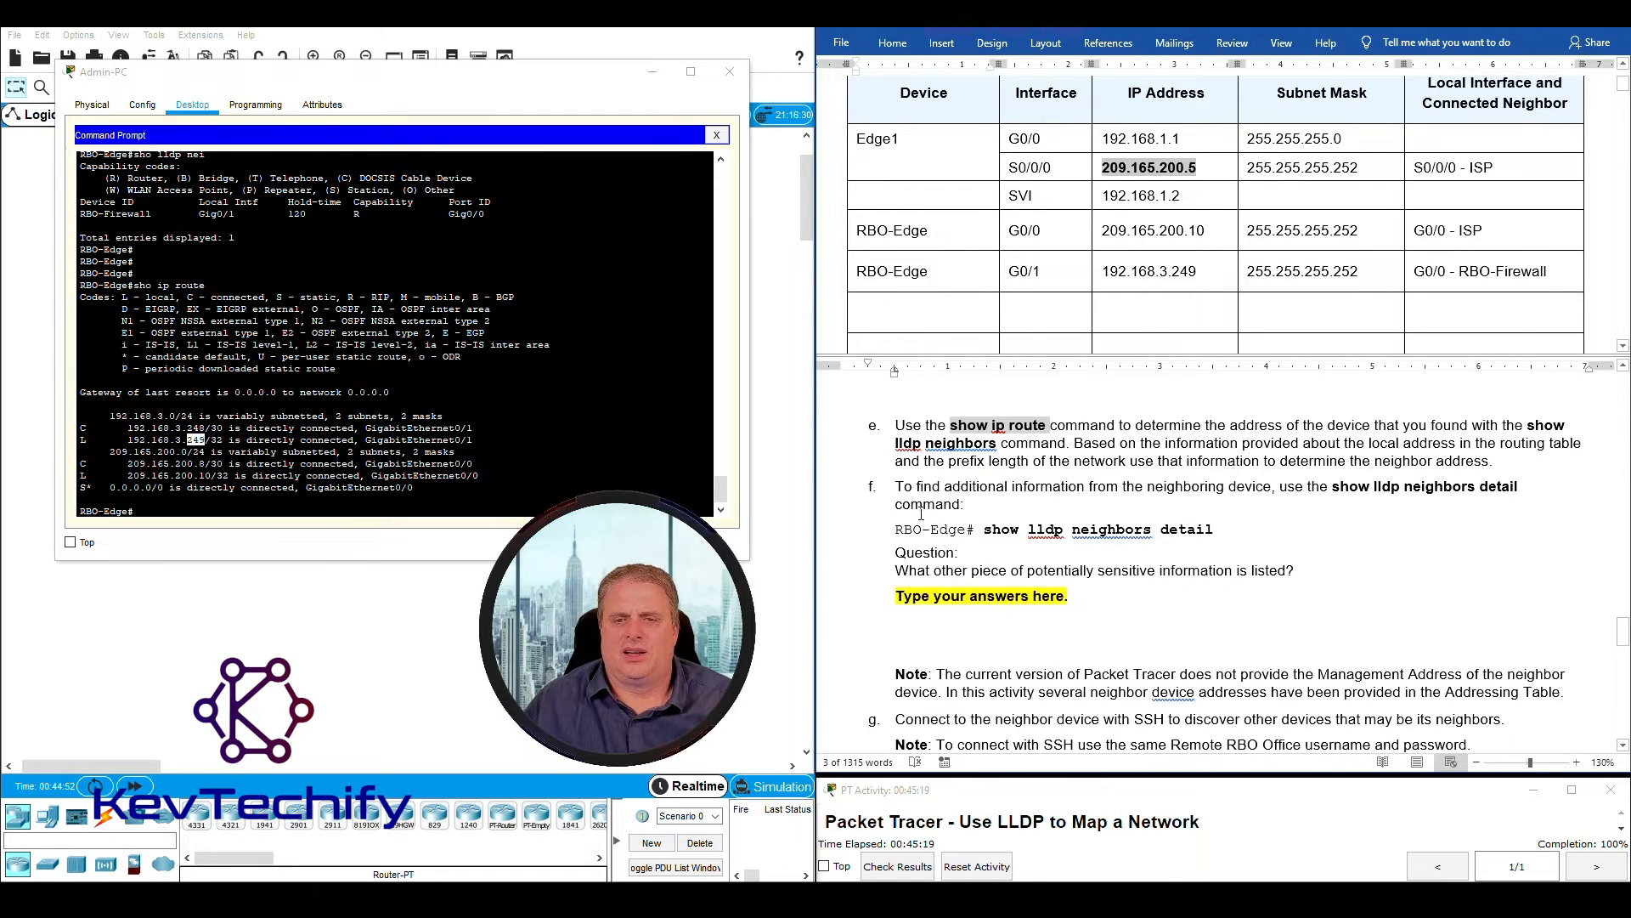
left_click_drag(916, 487, 1520, 487)
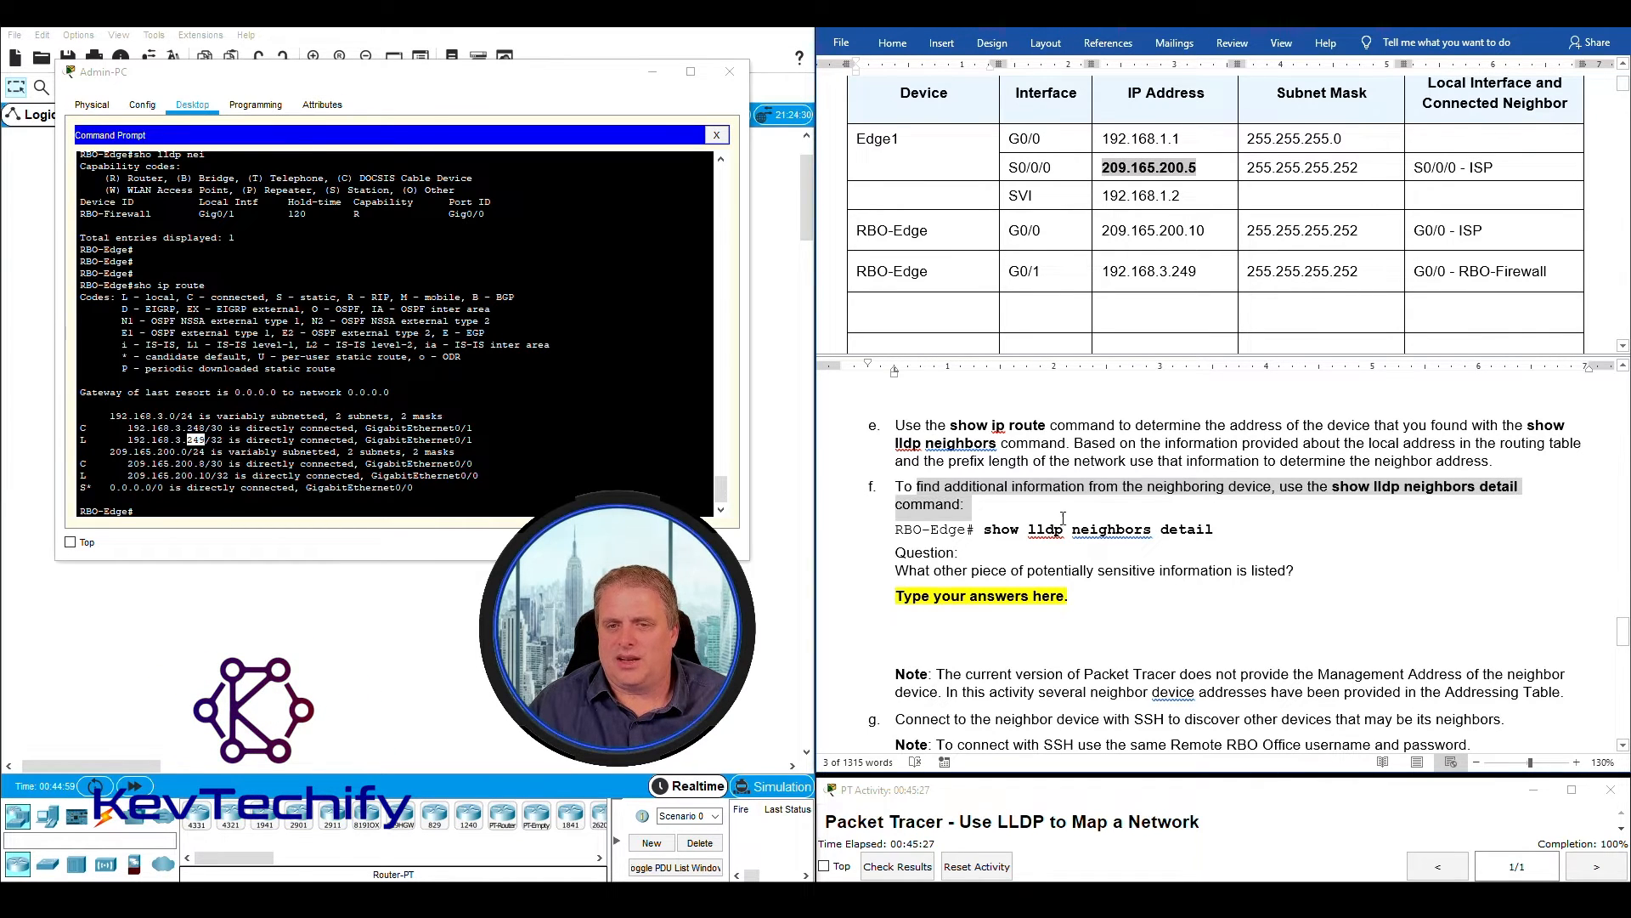
left_click(899, 486)
mouse_move(899, 487)
left_mouse_down()
mouse_move(971, 500)
mouse_move(909, 507)
left_mouse_up()
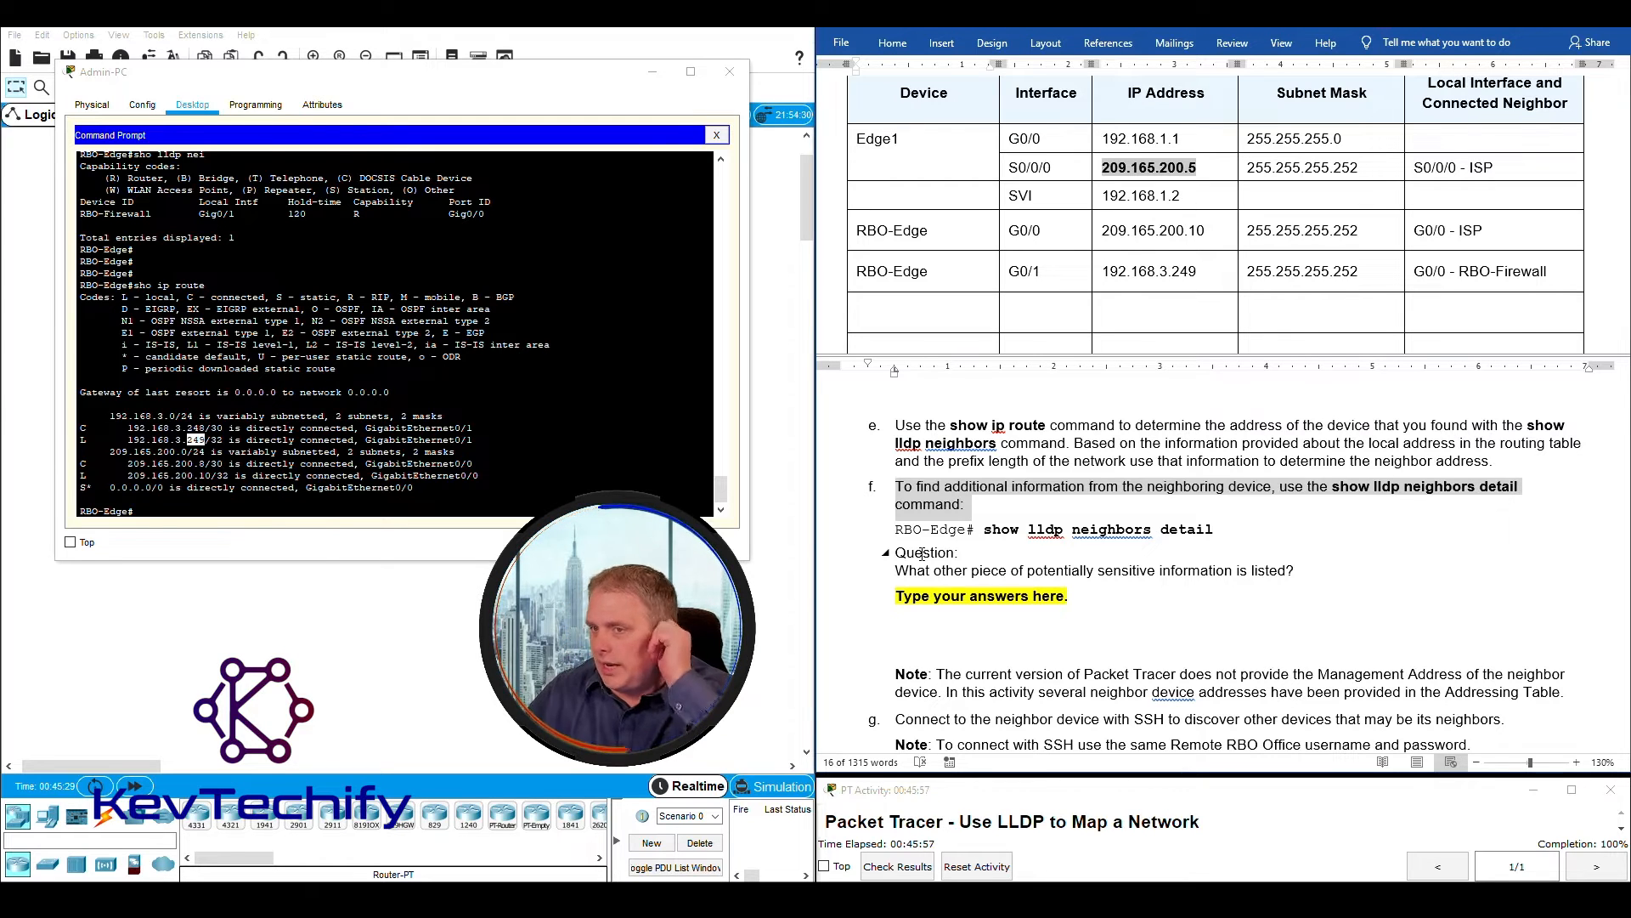
left_click(1418, 274)
left_click(1433, 273)
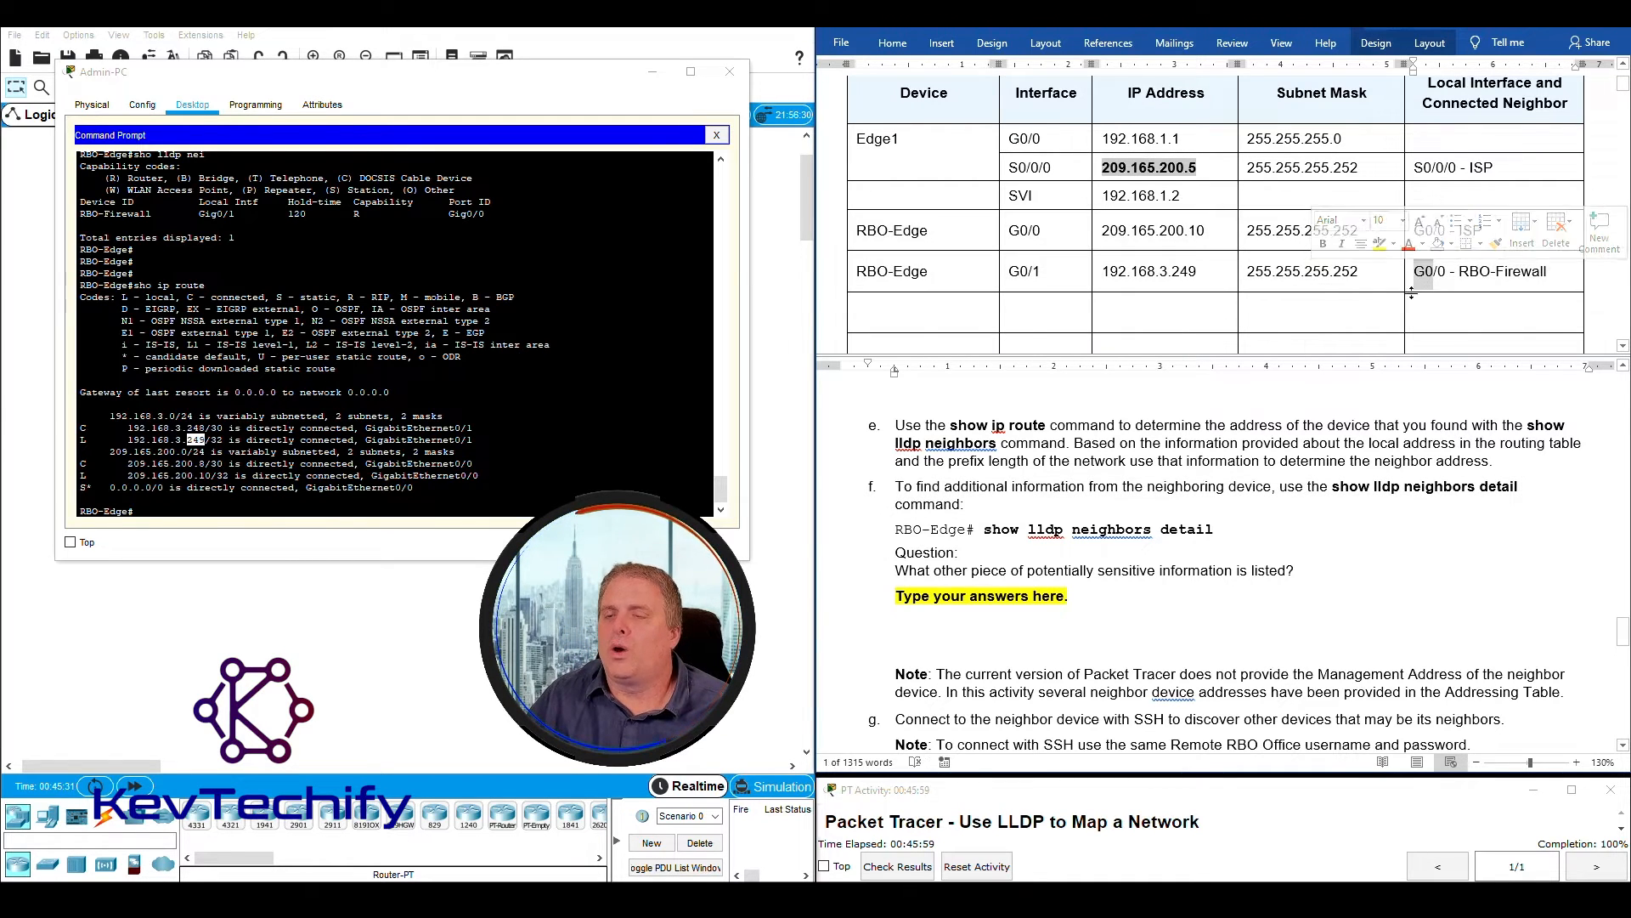
mouse_move(1443, 271)
left_mouse_down()
mouse_move(1498, 272)
mouse_move(1417, 277)
left_mouse_up()
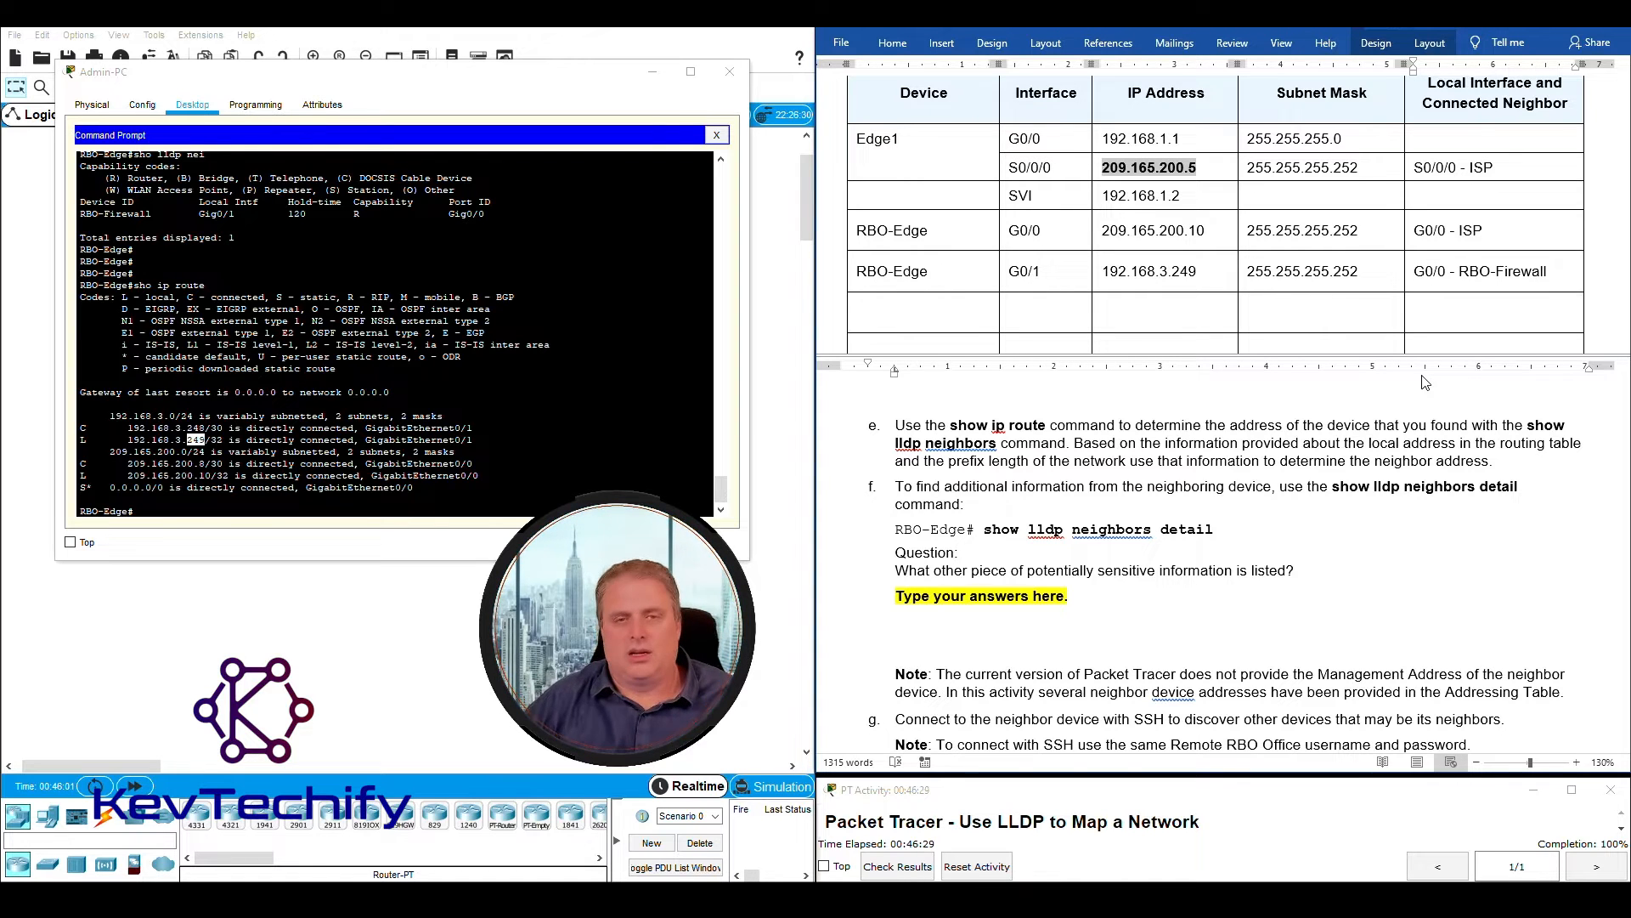
triple_click(1136, 493)
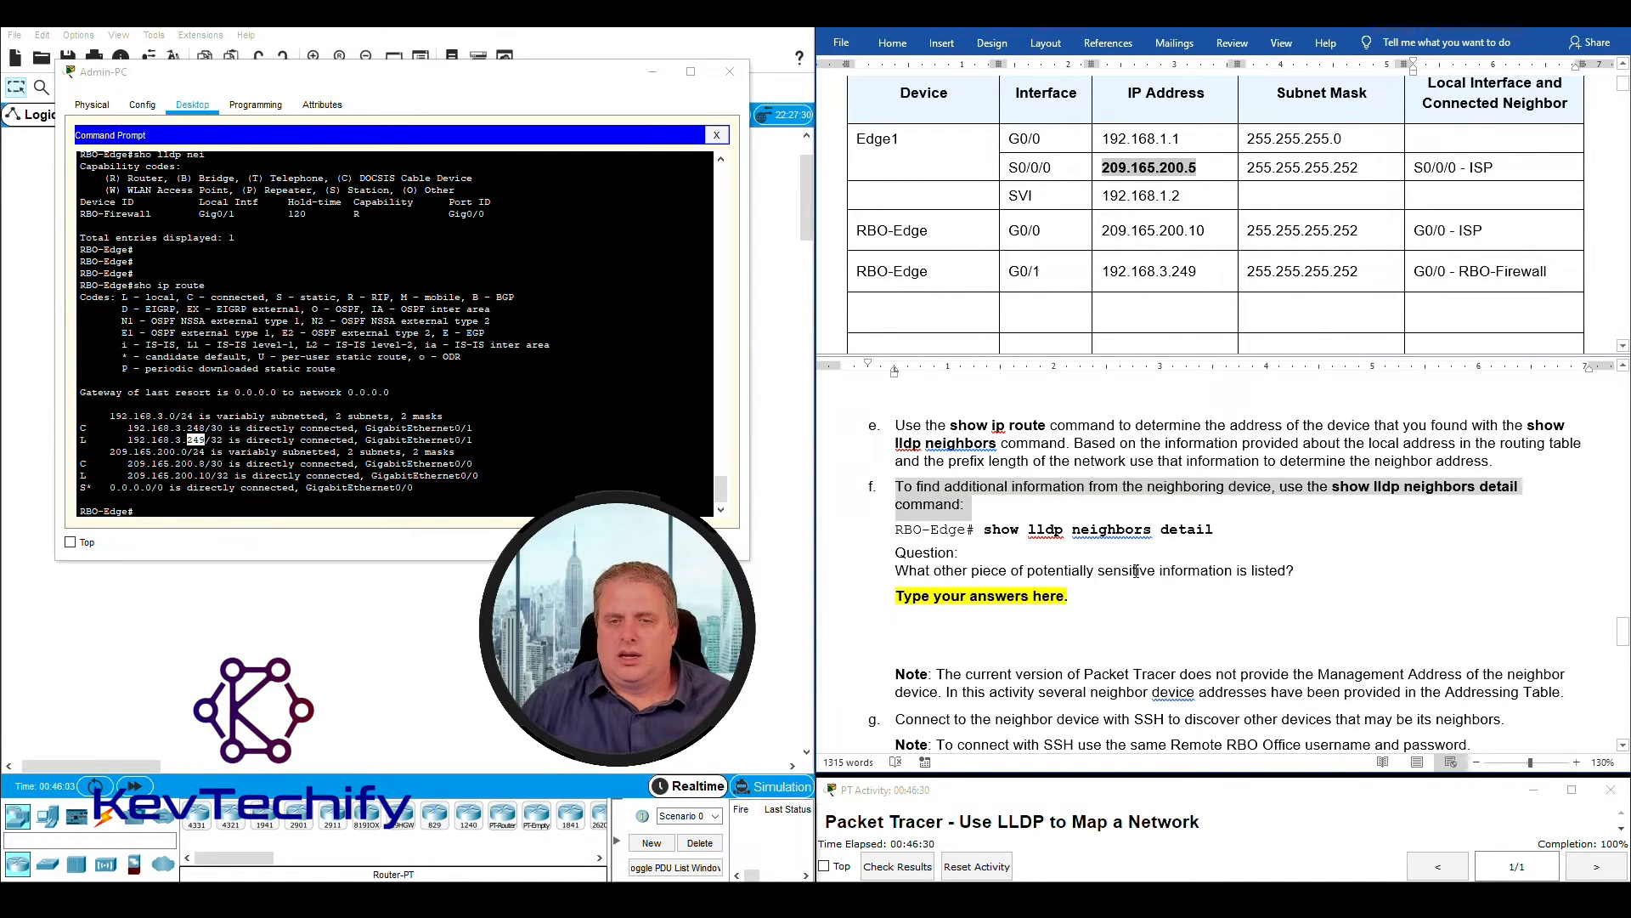
left_click(1077, 535)
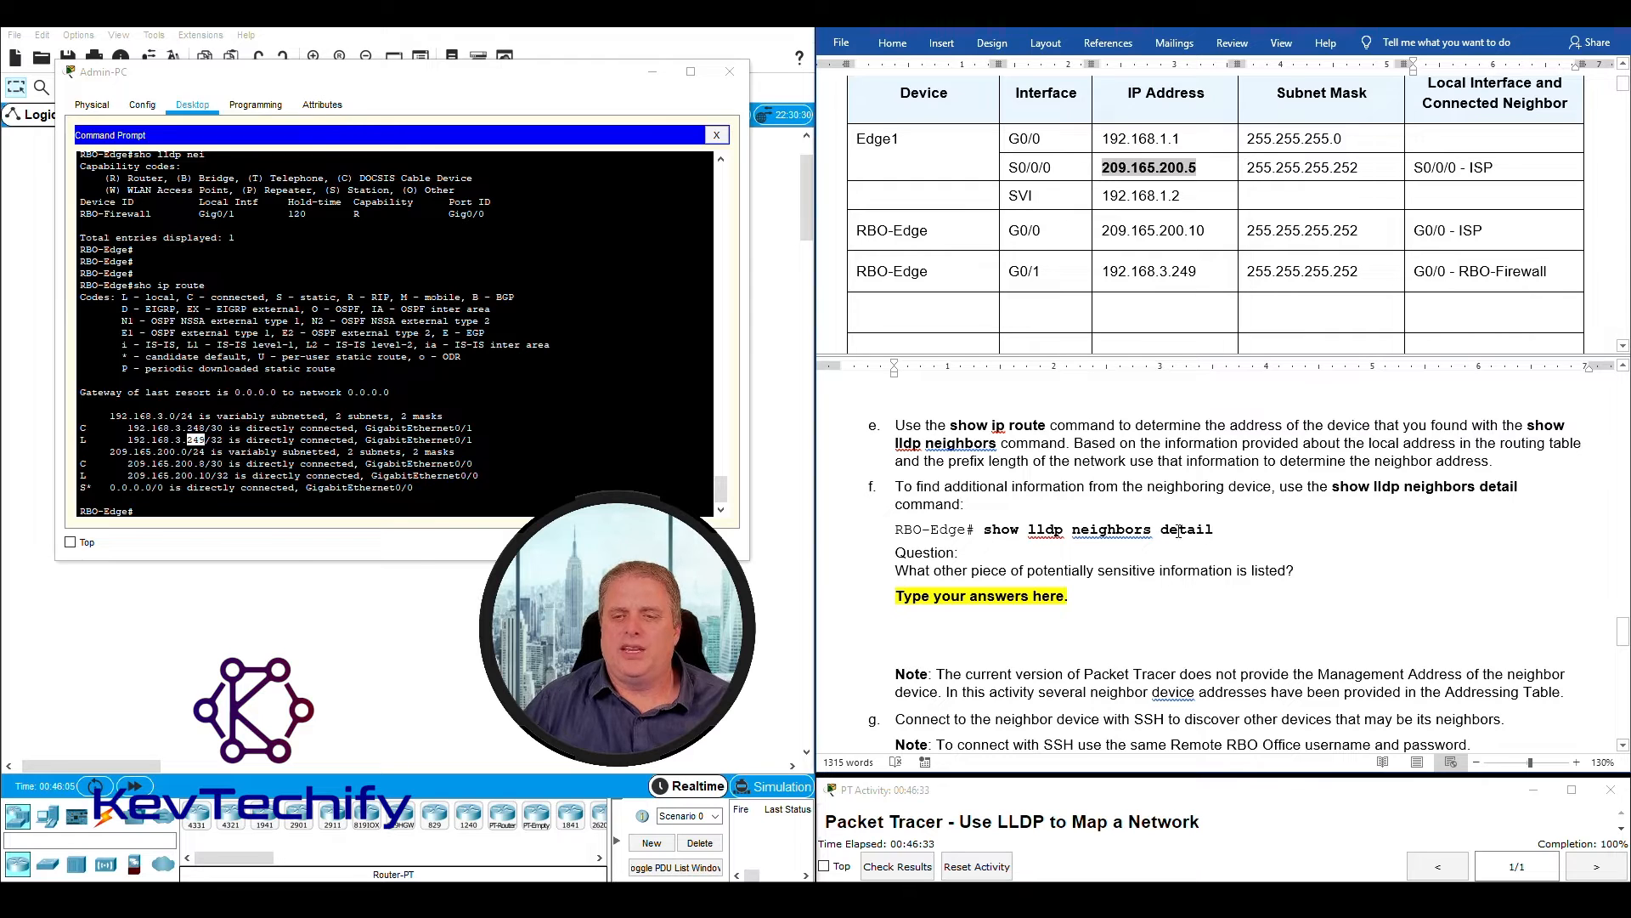
- Run "sho lldp nei det" on RBO-Edge to list detailed information about its LLDP neighbor
left_click(405, 507)
key("Return")
key("Return")
key("Return")
key("Return")
key("Return")
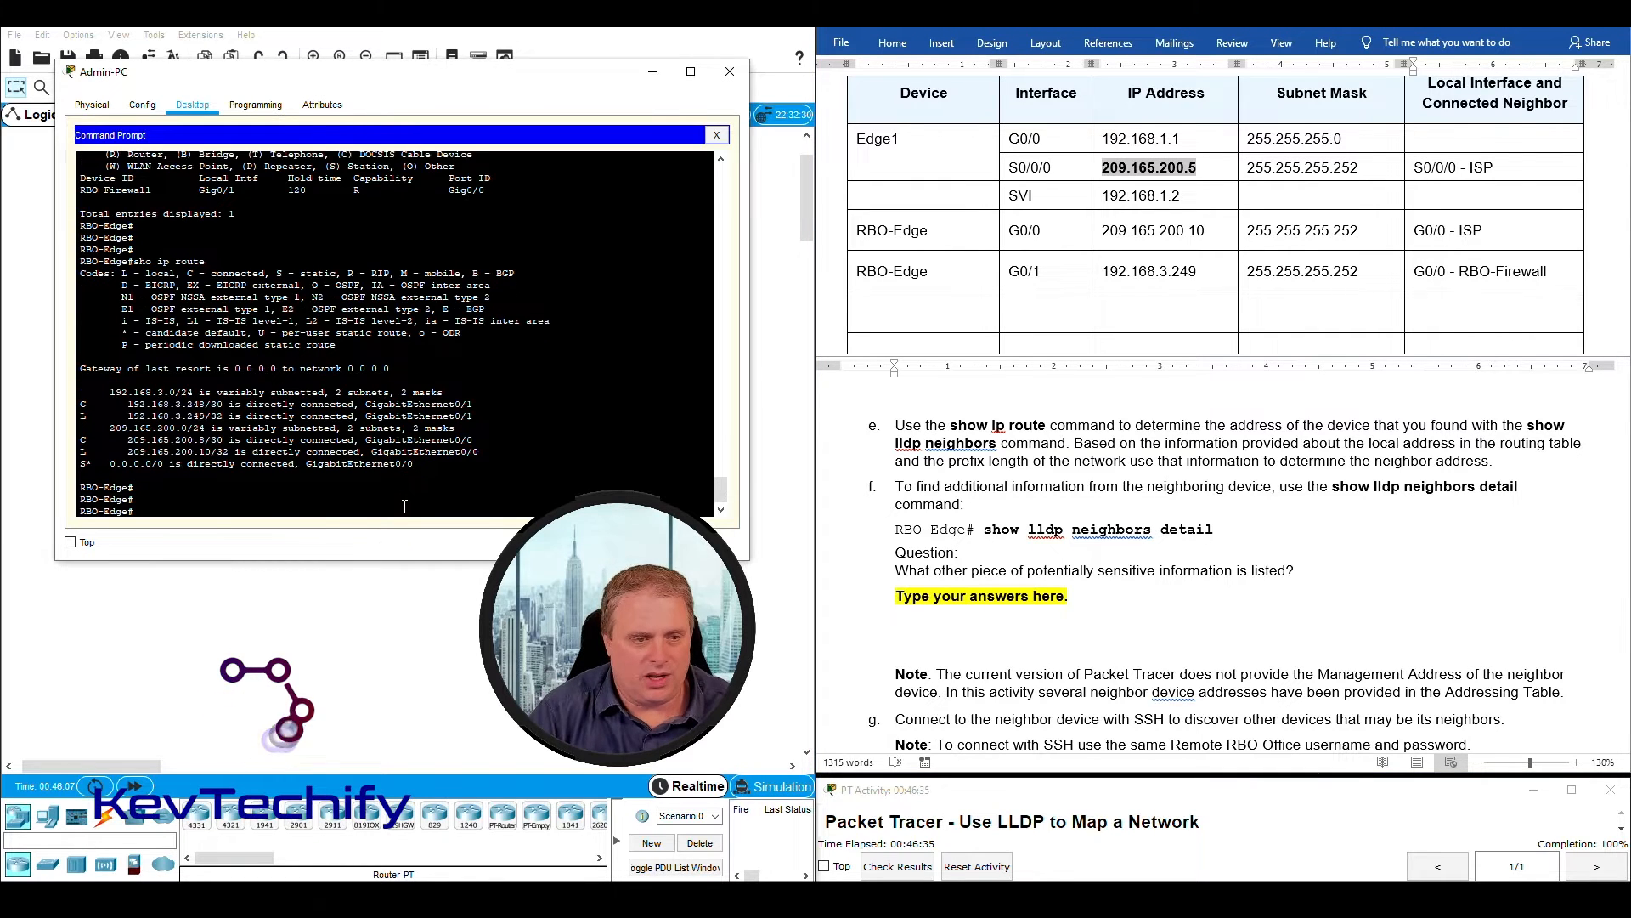
type("sho lldp")
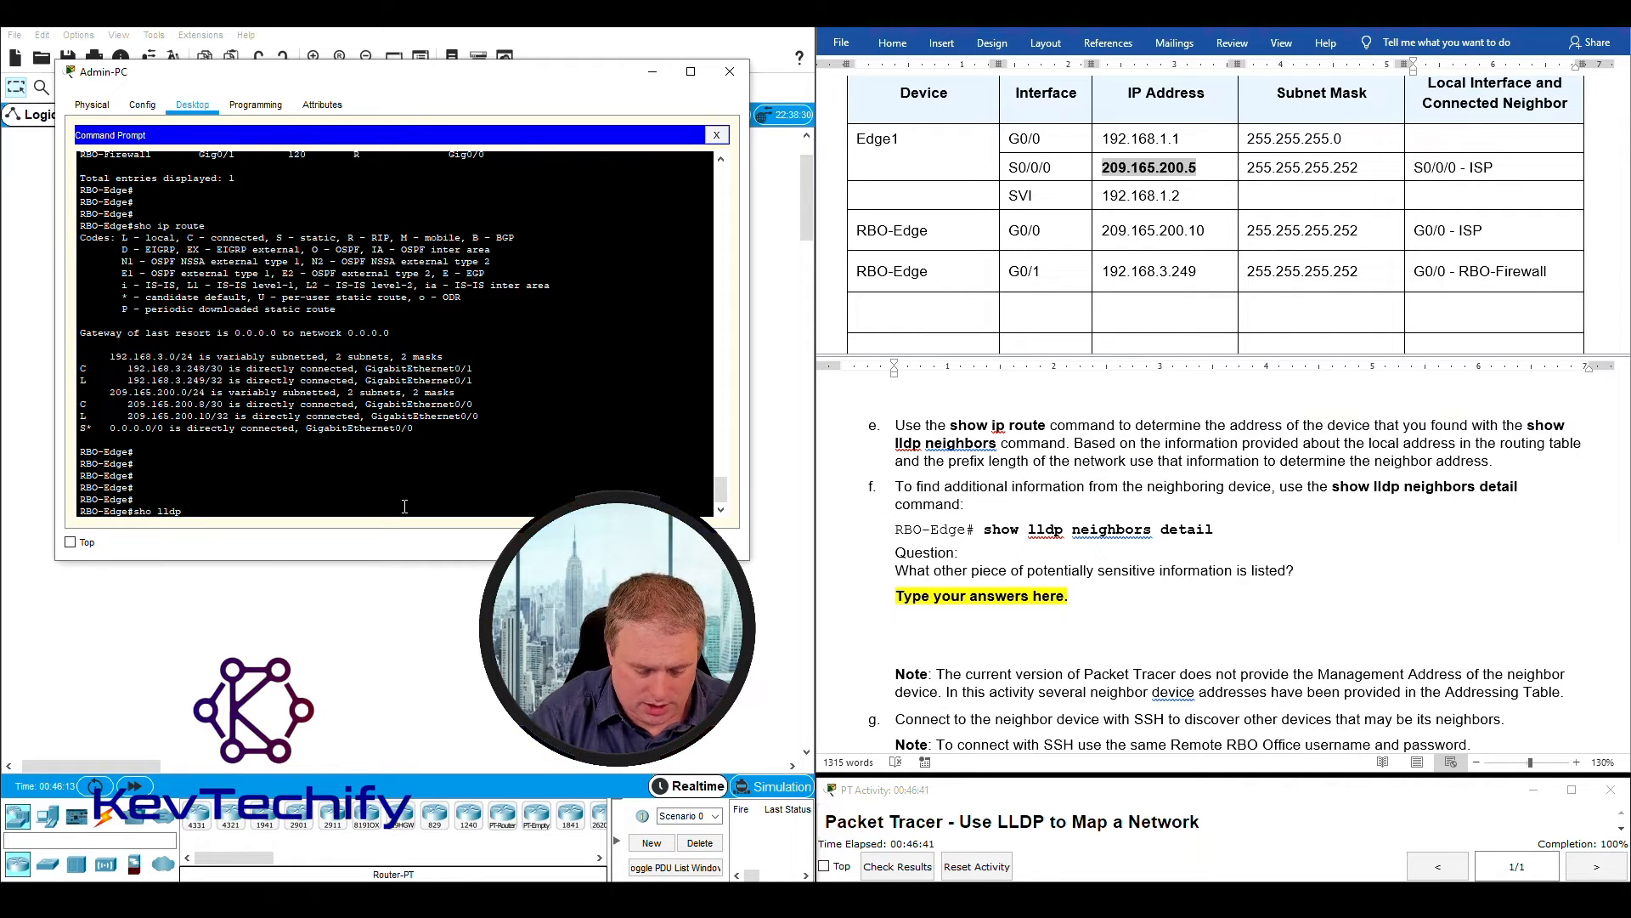
type(" nei ")
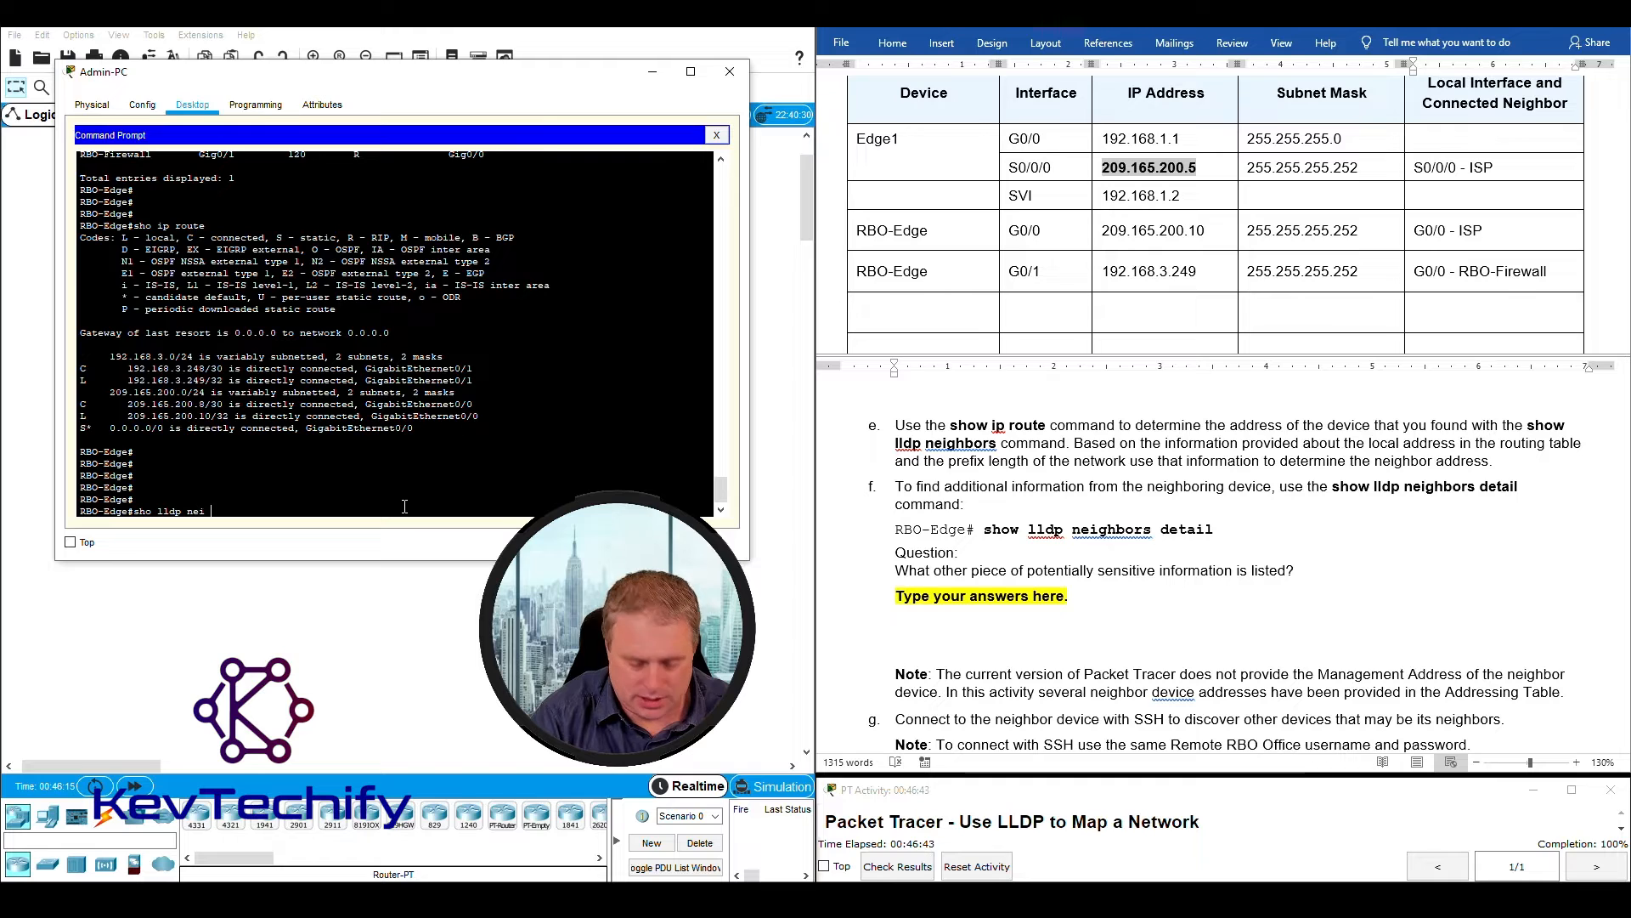
type("det")
key("Return")
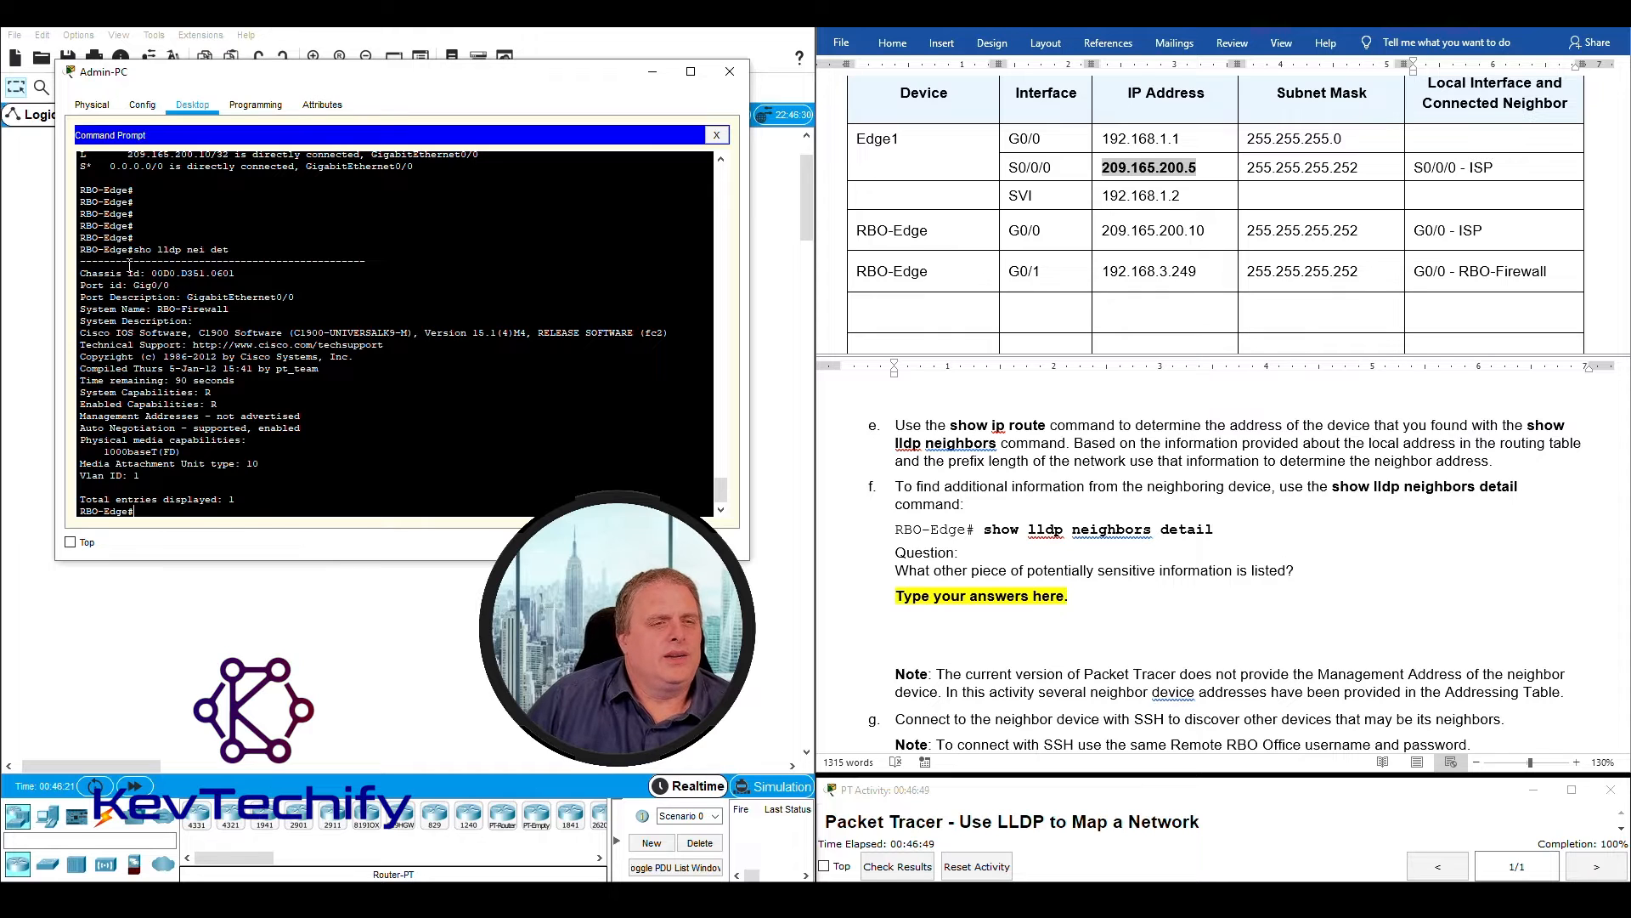
- Examine the chassis ID, port and system name lines in the LLDP detail output, and reread the question in instruction f
left_click_drag(80, 272, 245, 271)
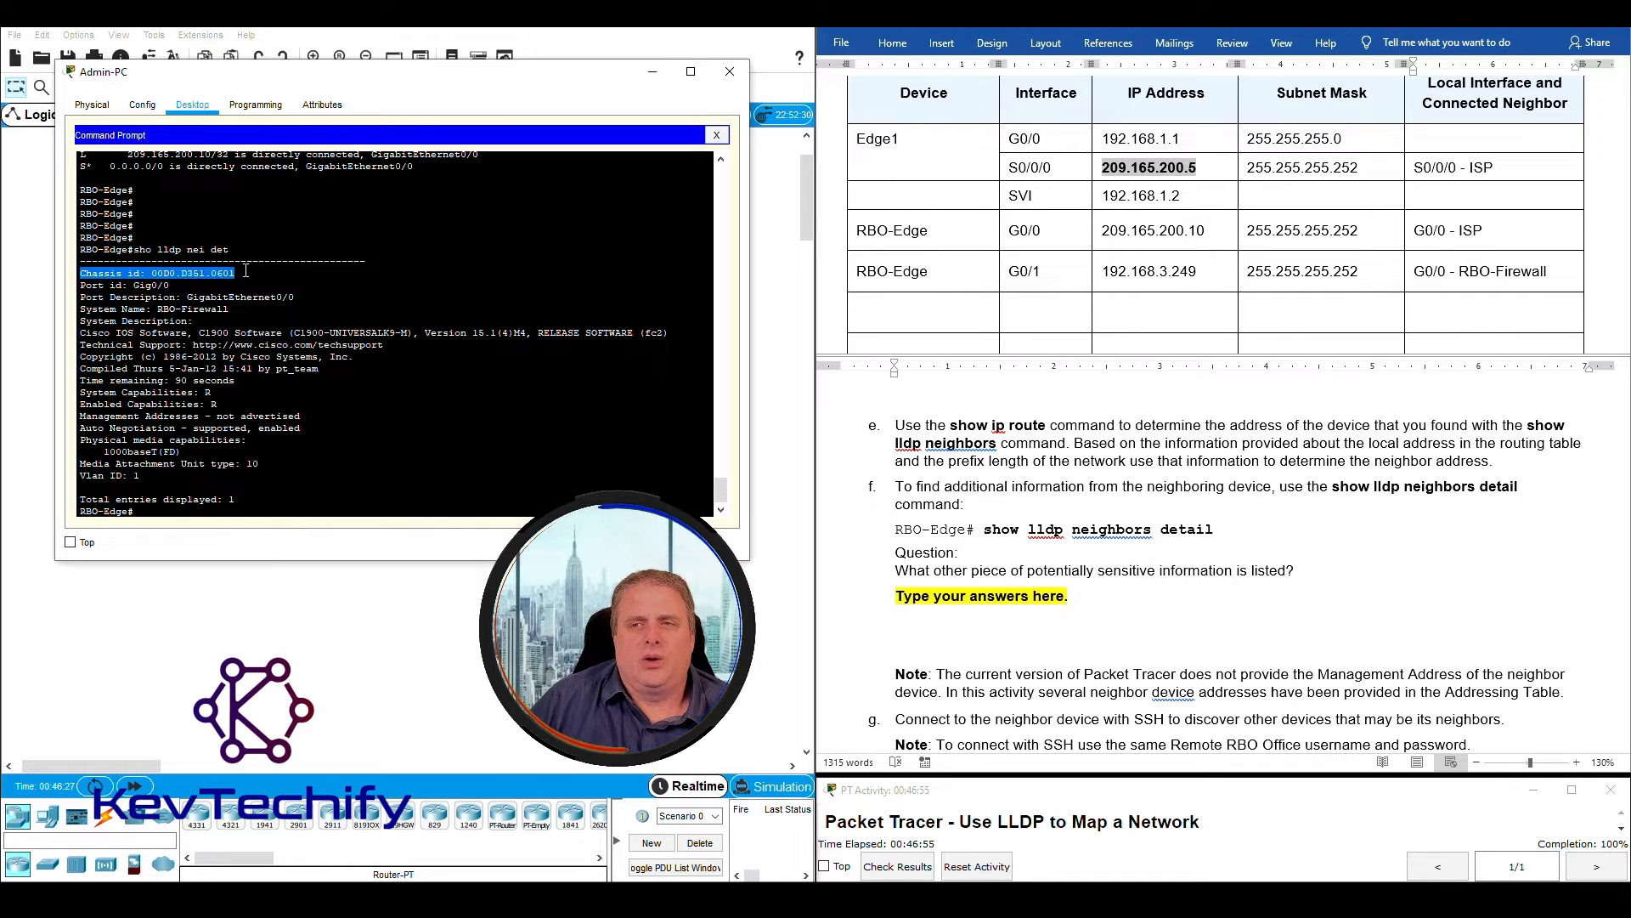
left_click_drag(240, 278, 296, 295)
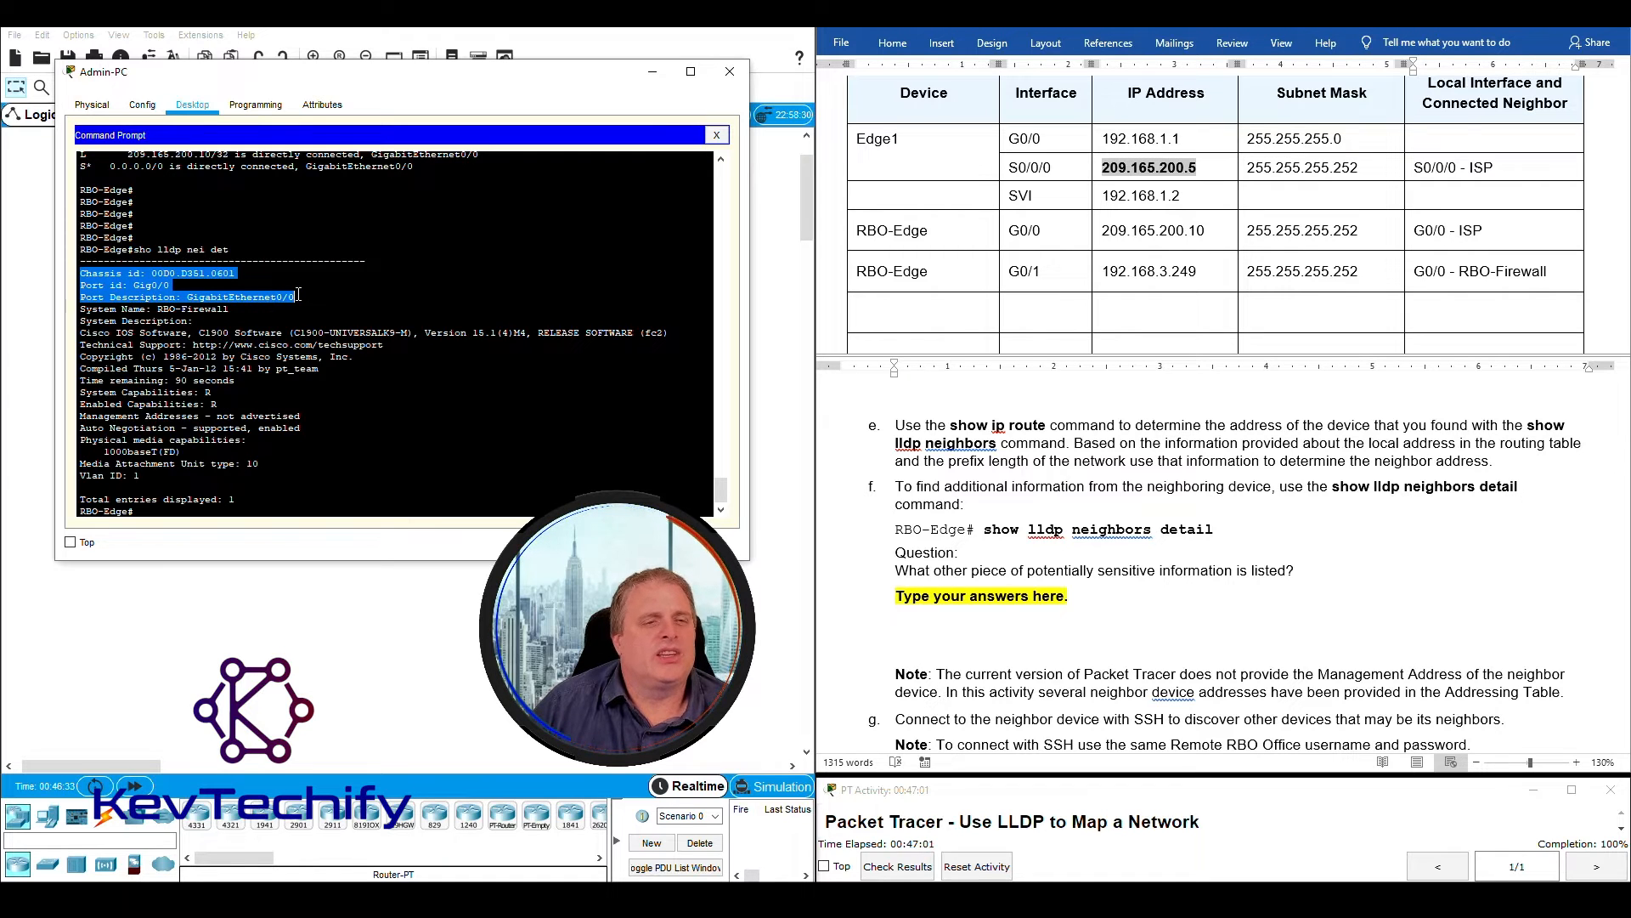
left_click_drag(299, 295, 254, 308)
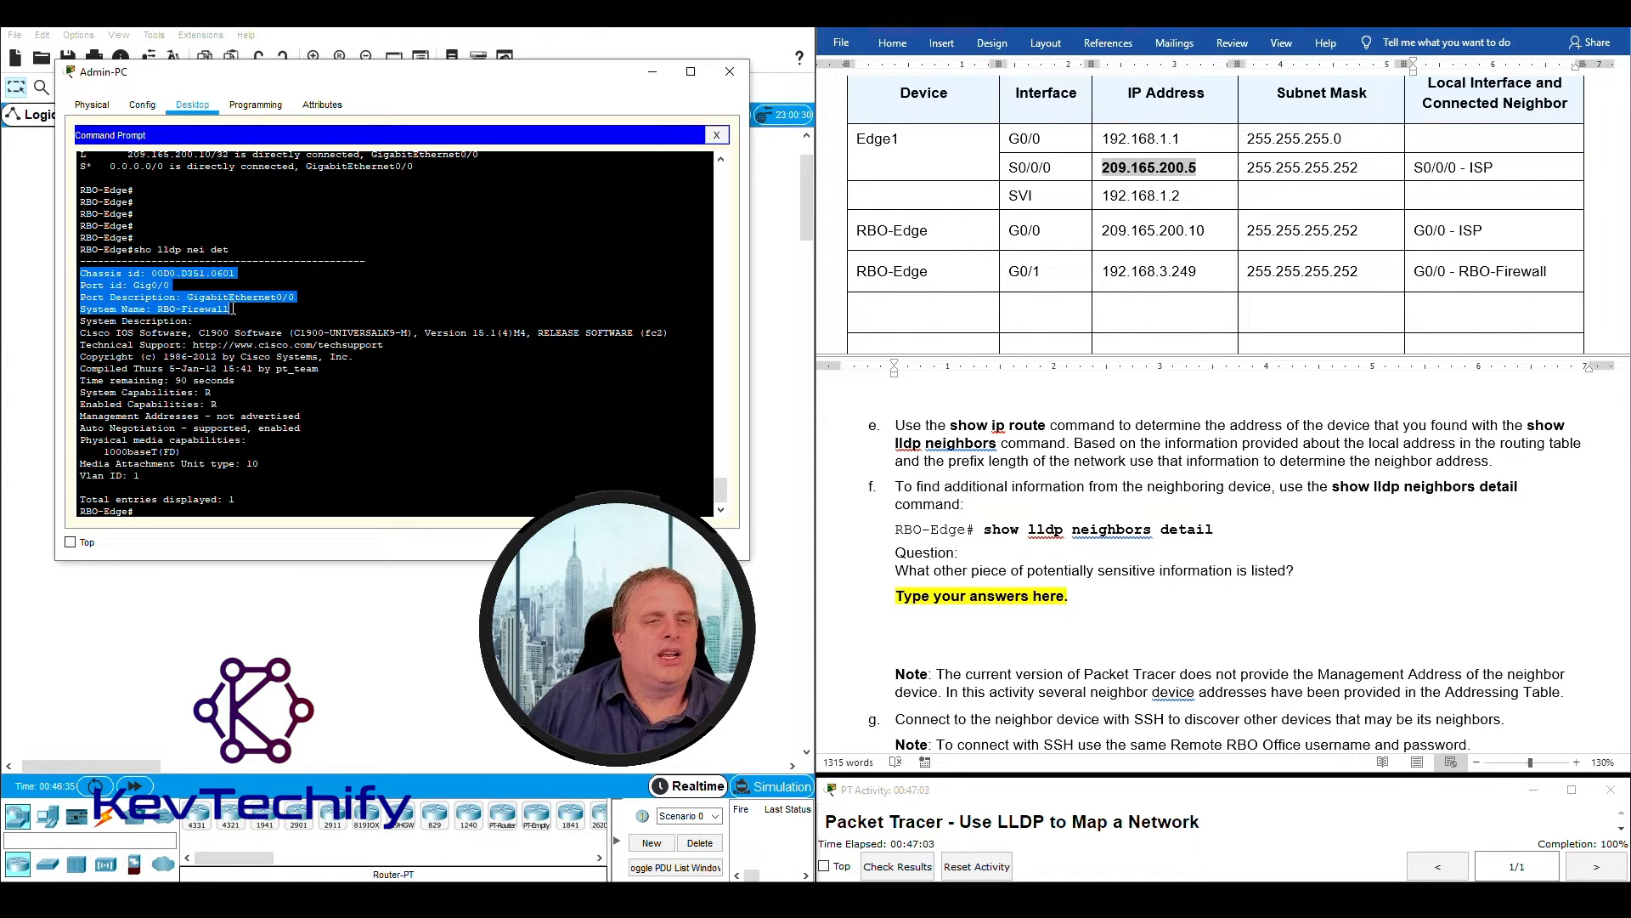
left_click_drag(146, 308, 239, 308)
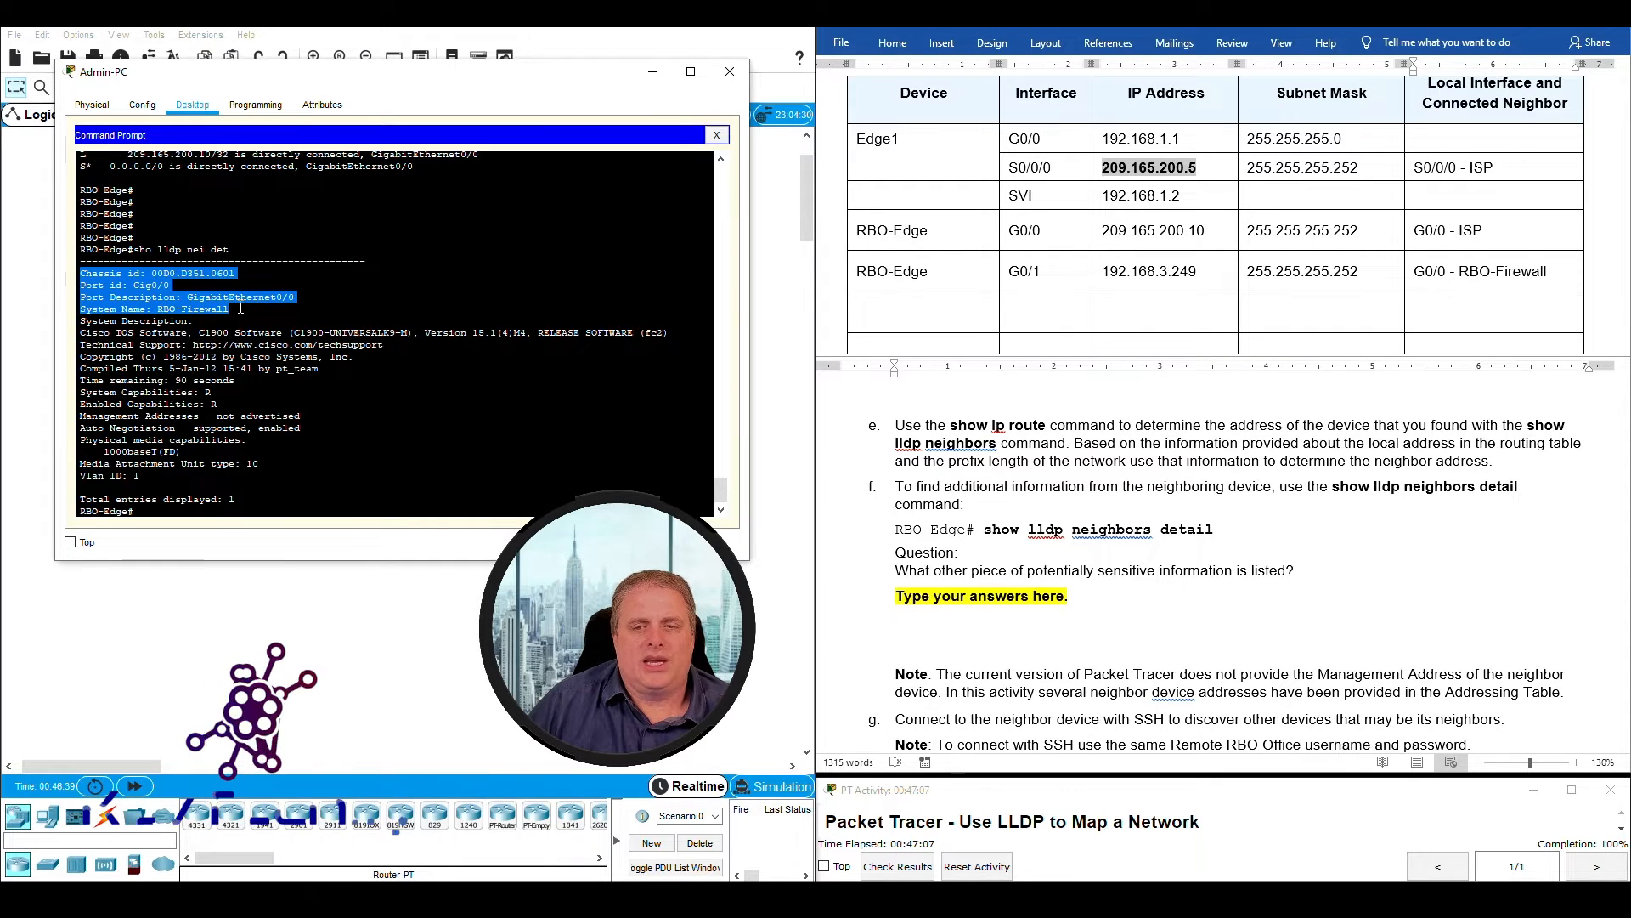
mouse_move(239, 308)
left_mouse_down()
mouse_move(273, 332)
mouse_move(243, 325)
left_mouse_up()
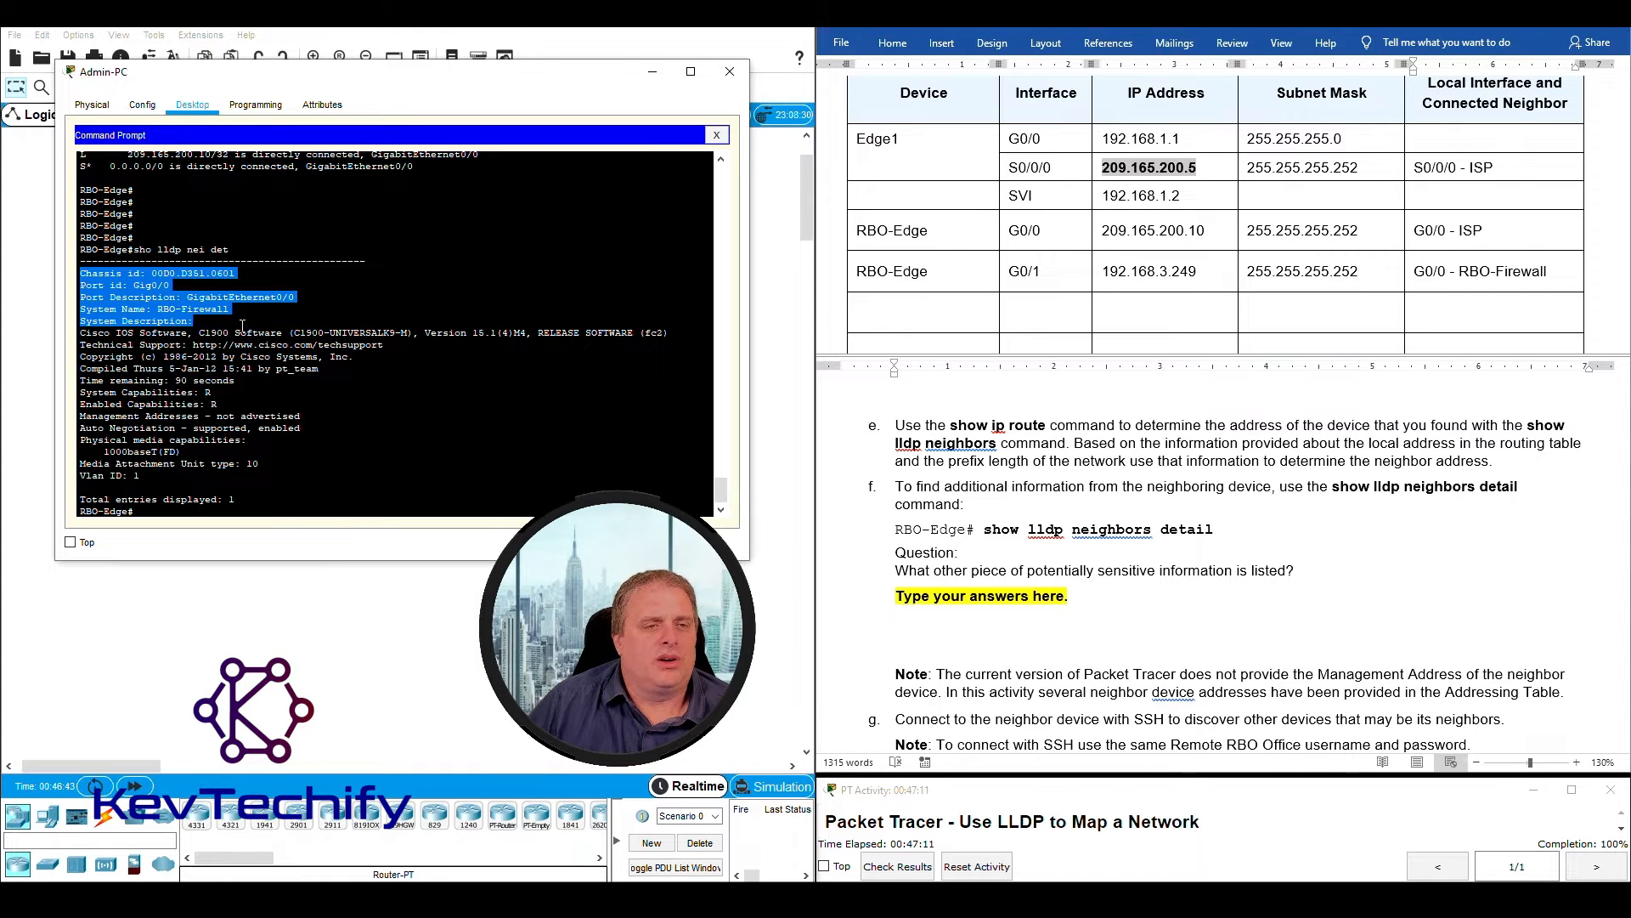
left_click(1118, 574)
left_click_drag(893, 571, 1314, 576)
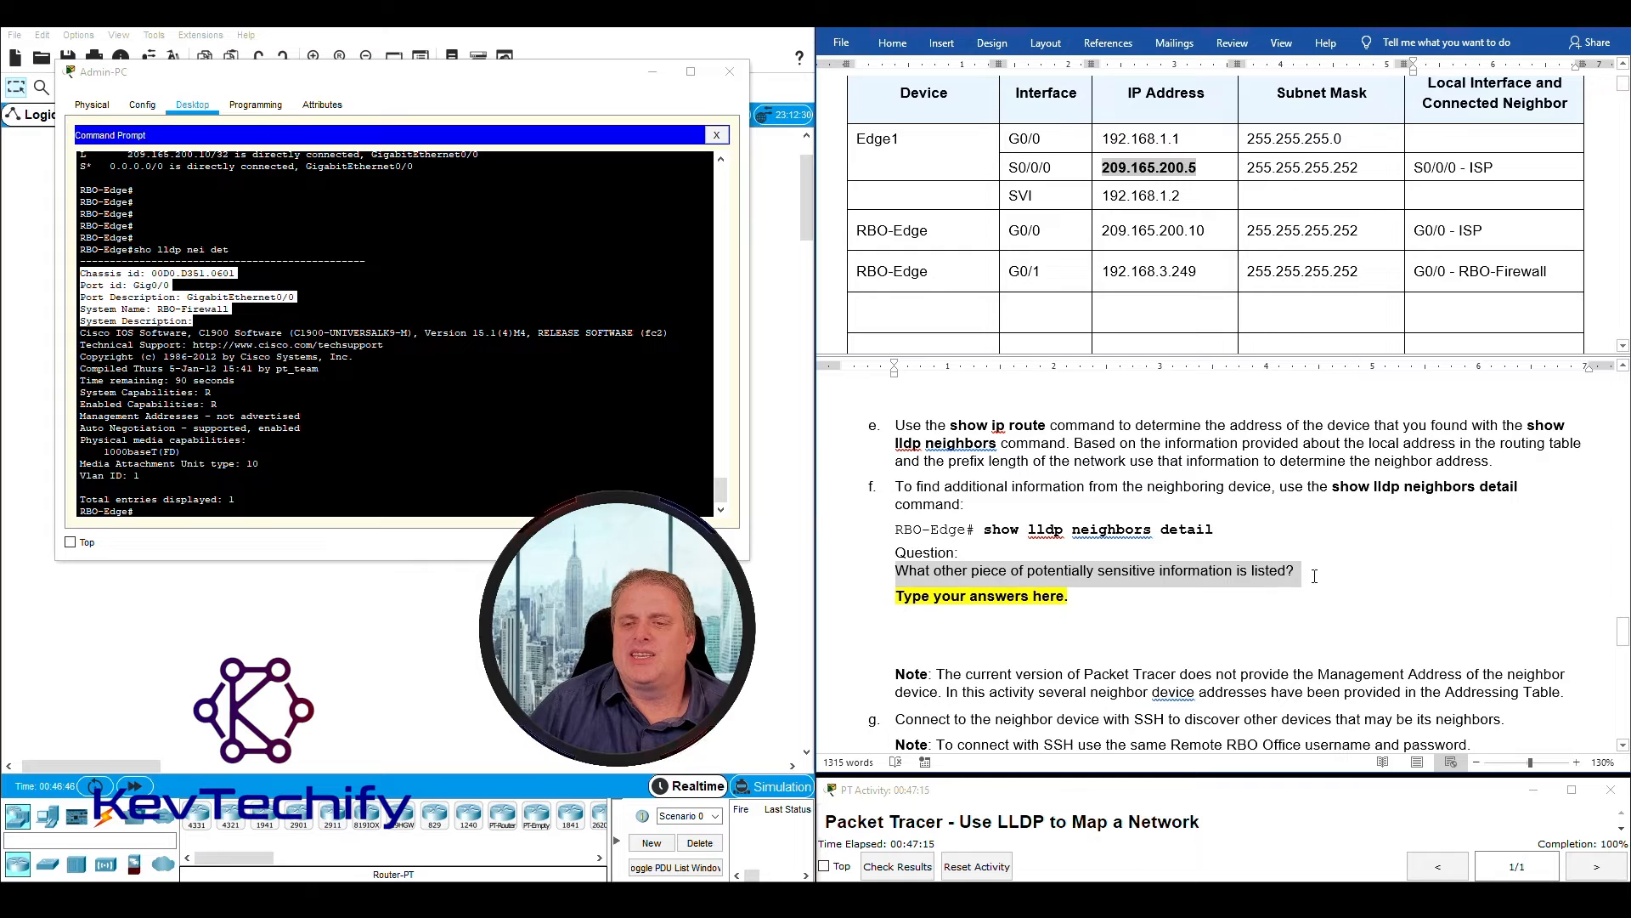
- Review the LLDP detail output from the chassis ID line through the IOS software version for potentially sensitive information
left_click(86, 277)
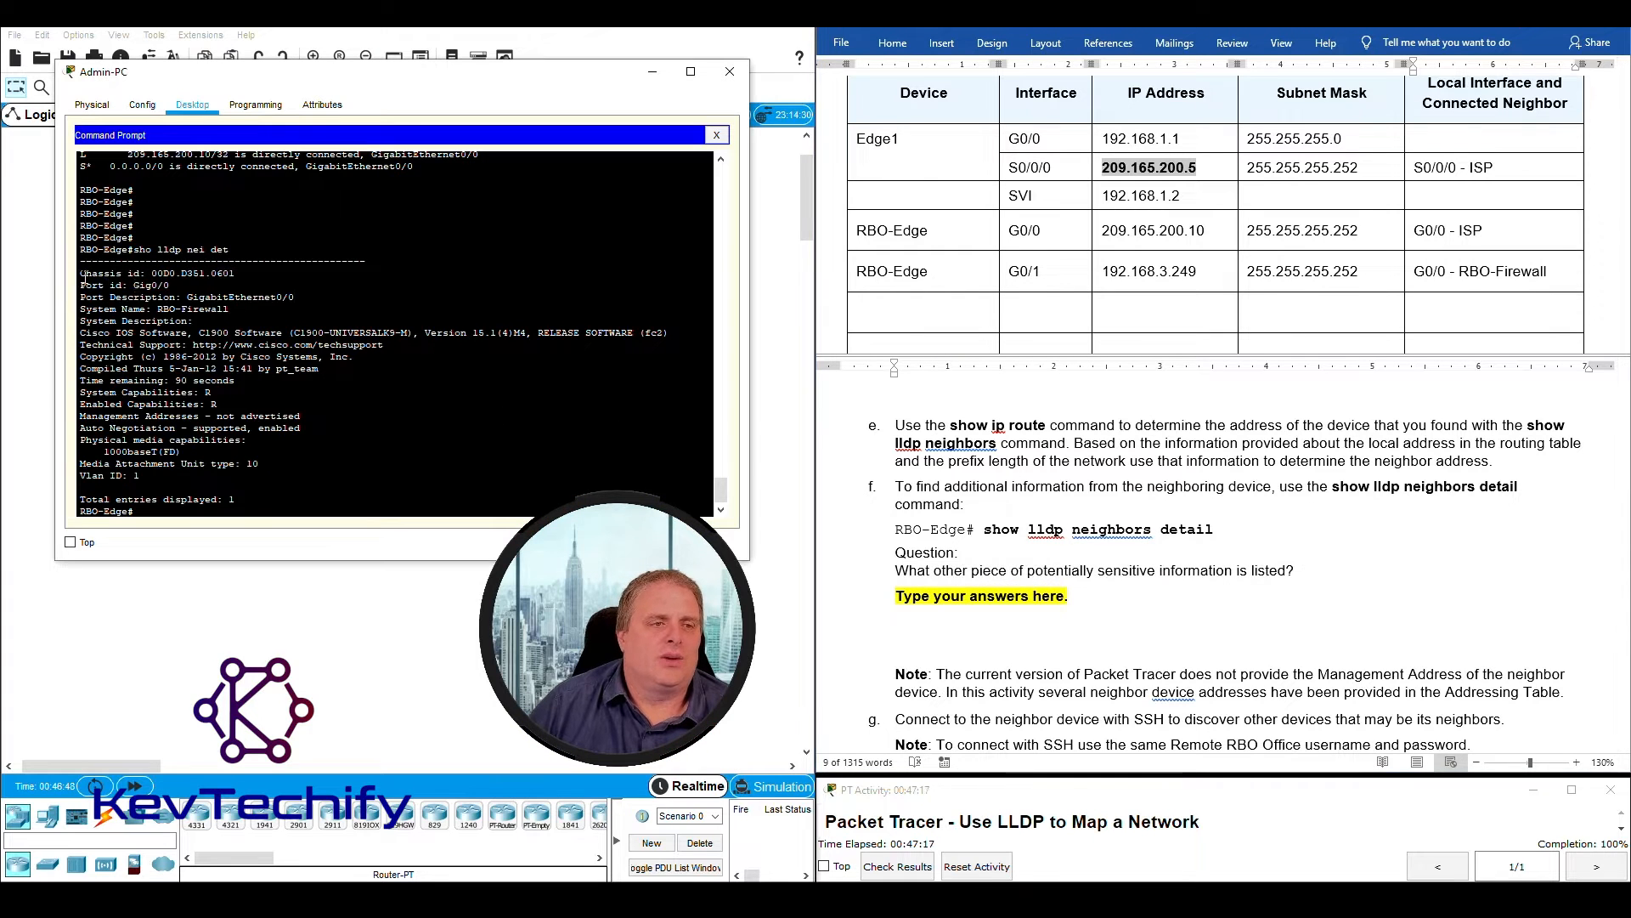
left_click_drag(81, 273, 328, 296)
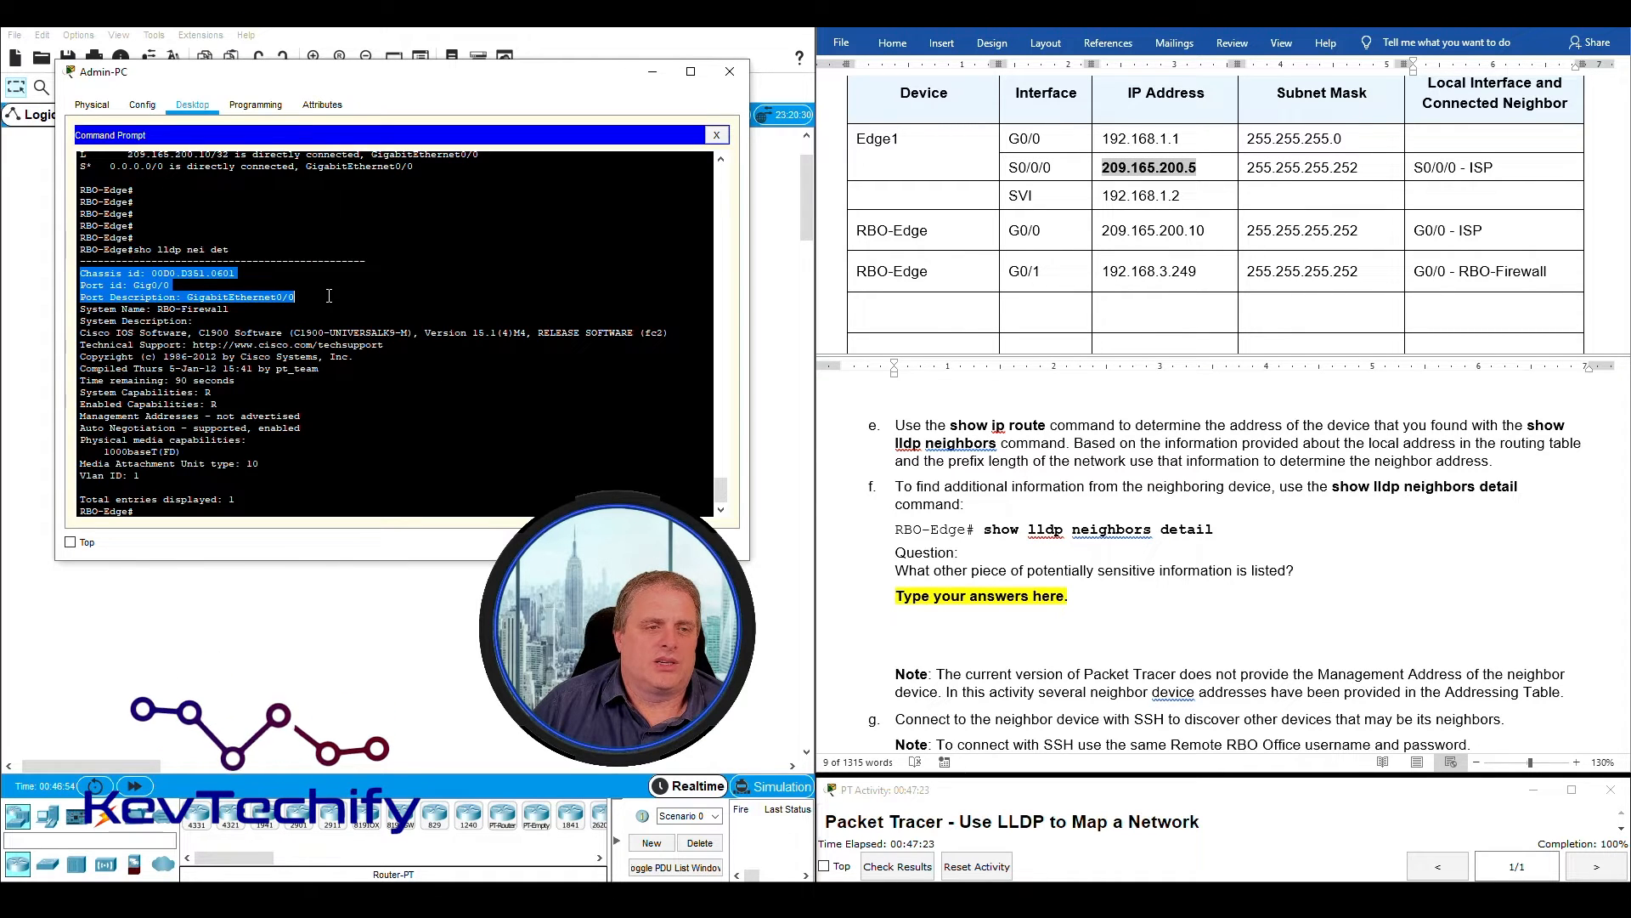
left_click_drag(335, 306, 337, 312)
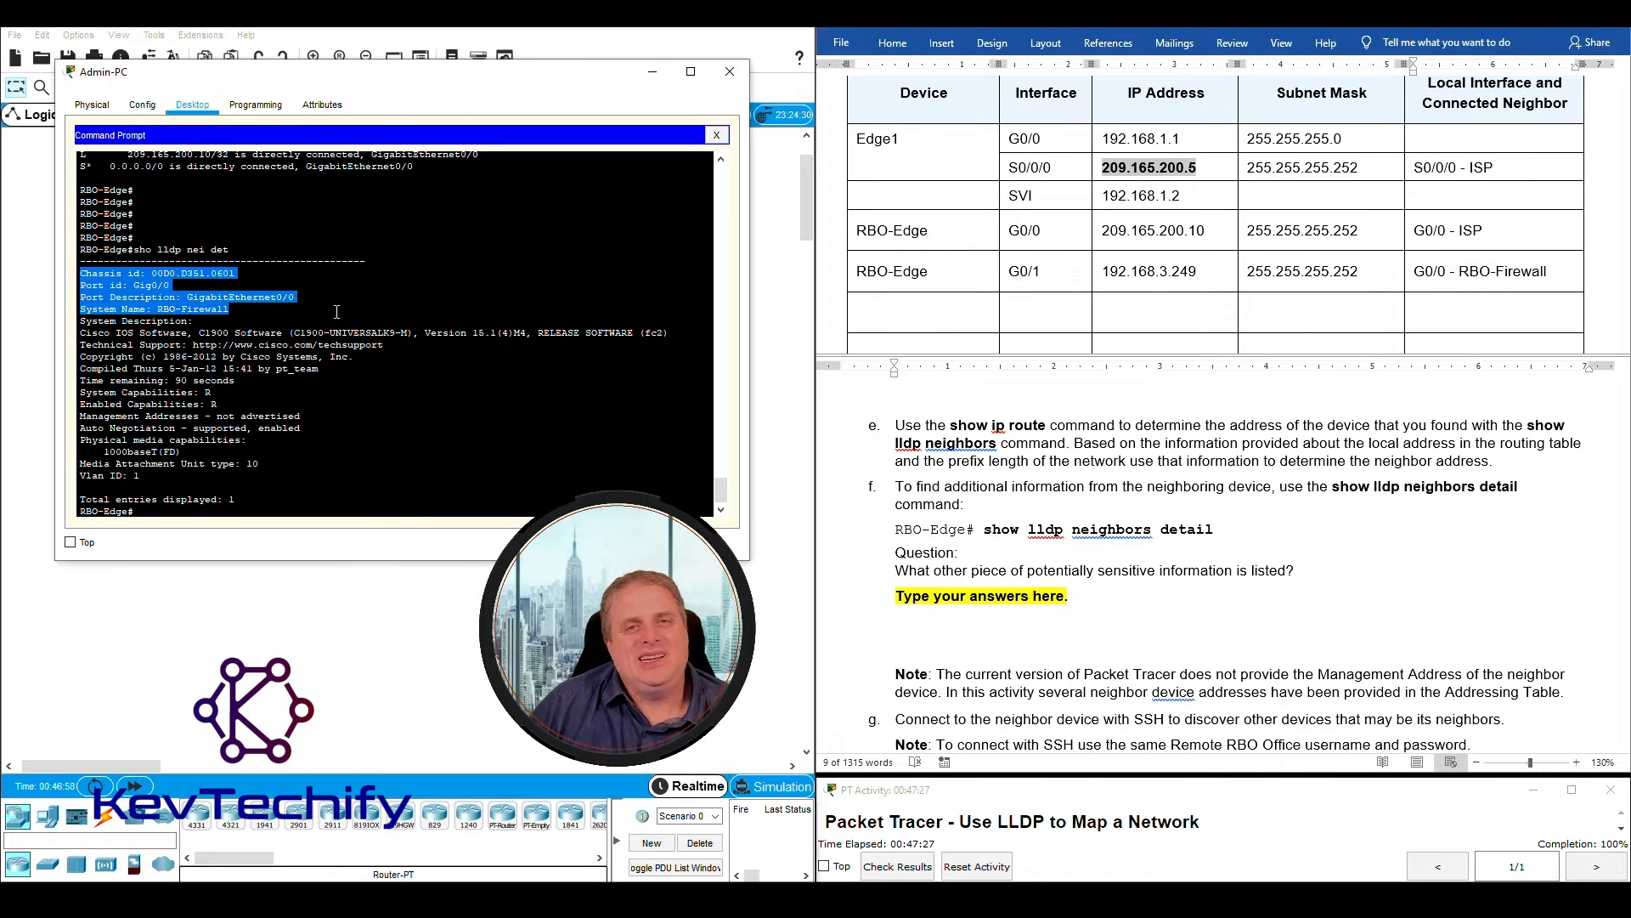
left_click_drag(338, 316, 259, 326)
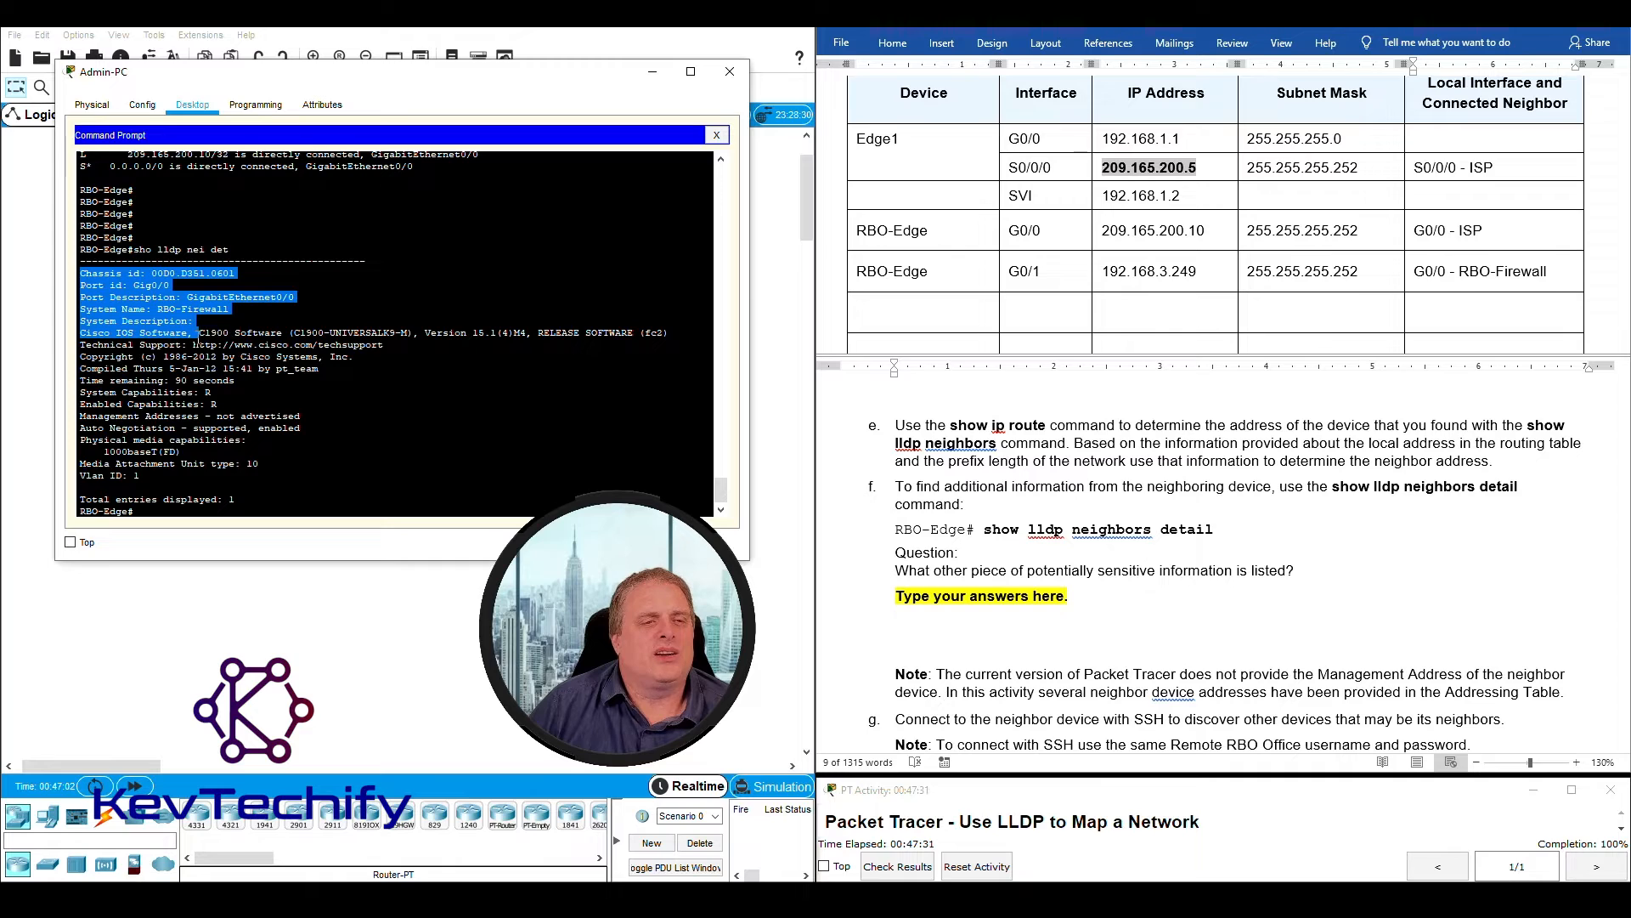
left_click_drag(187, 338, 225, 334)
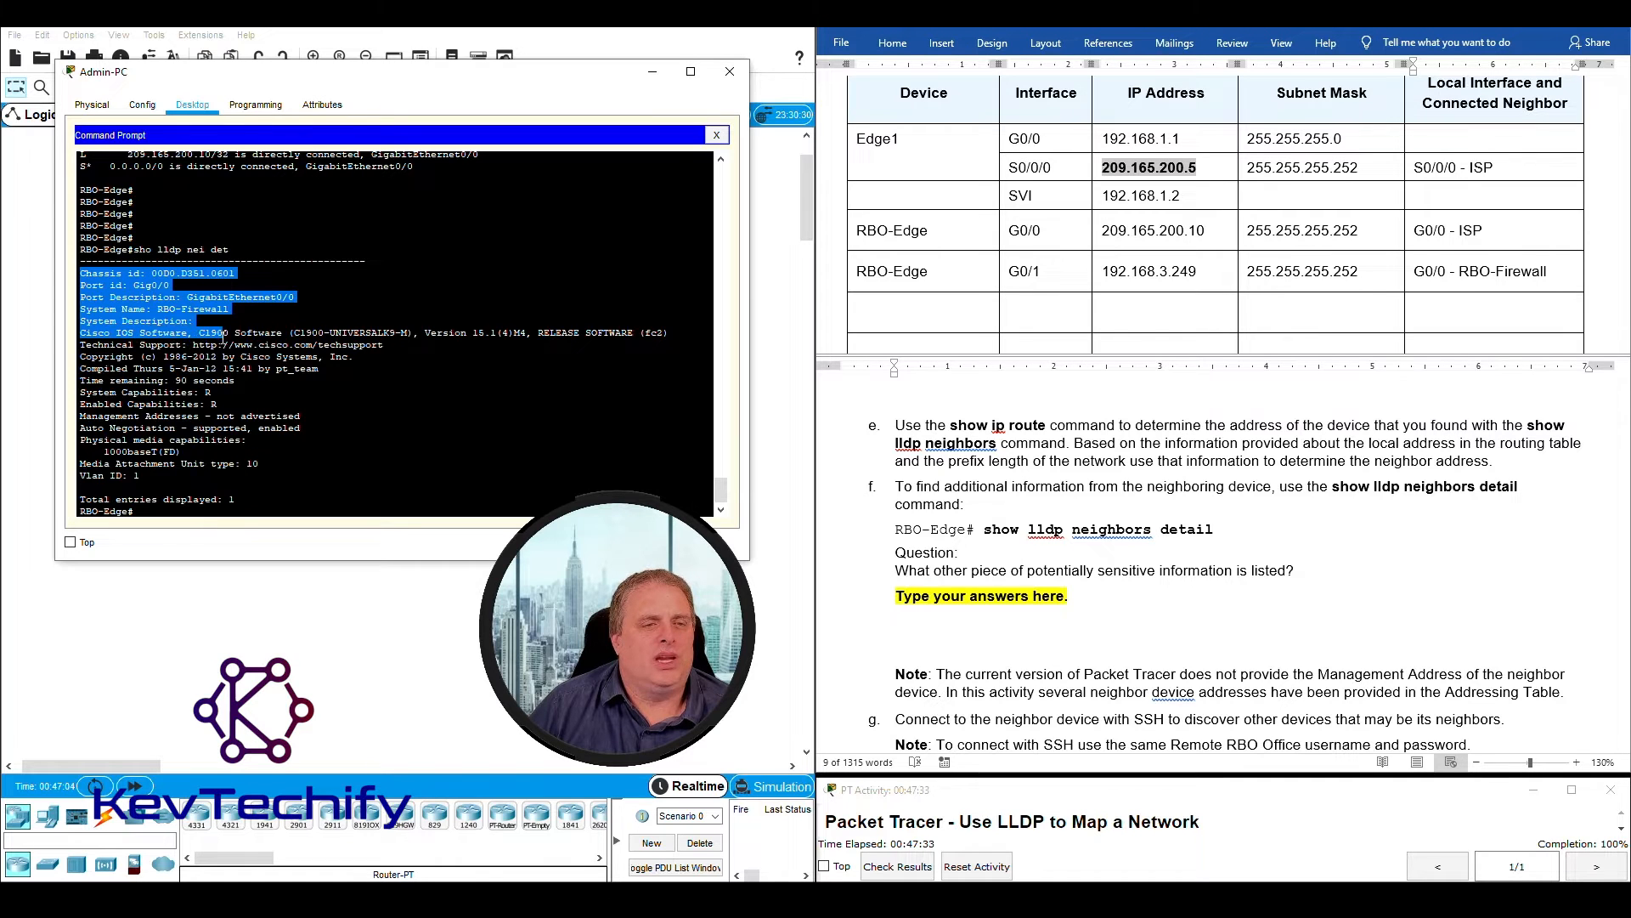
left_click_drag(349, 334, 528, 331)
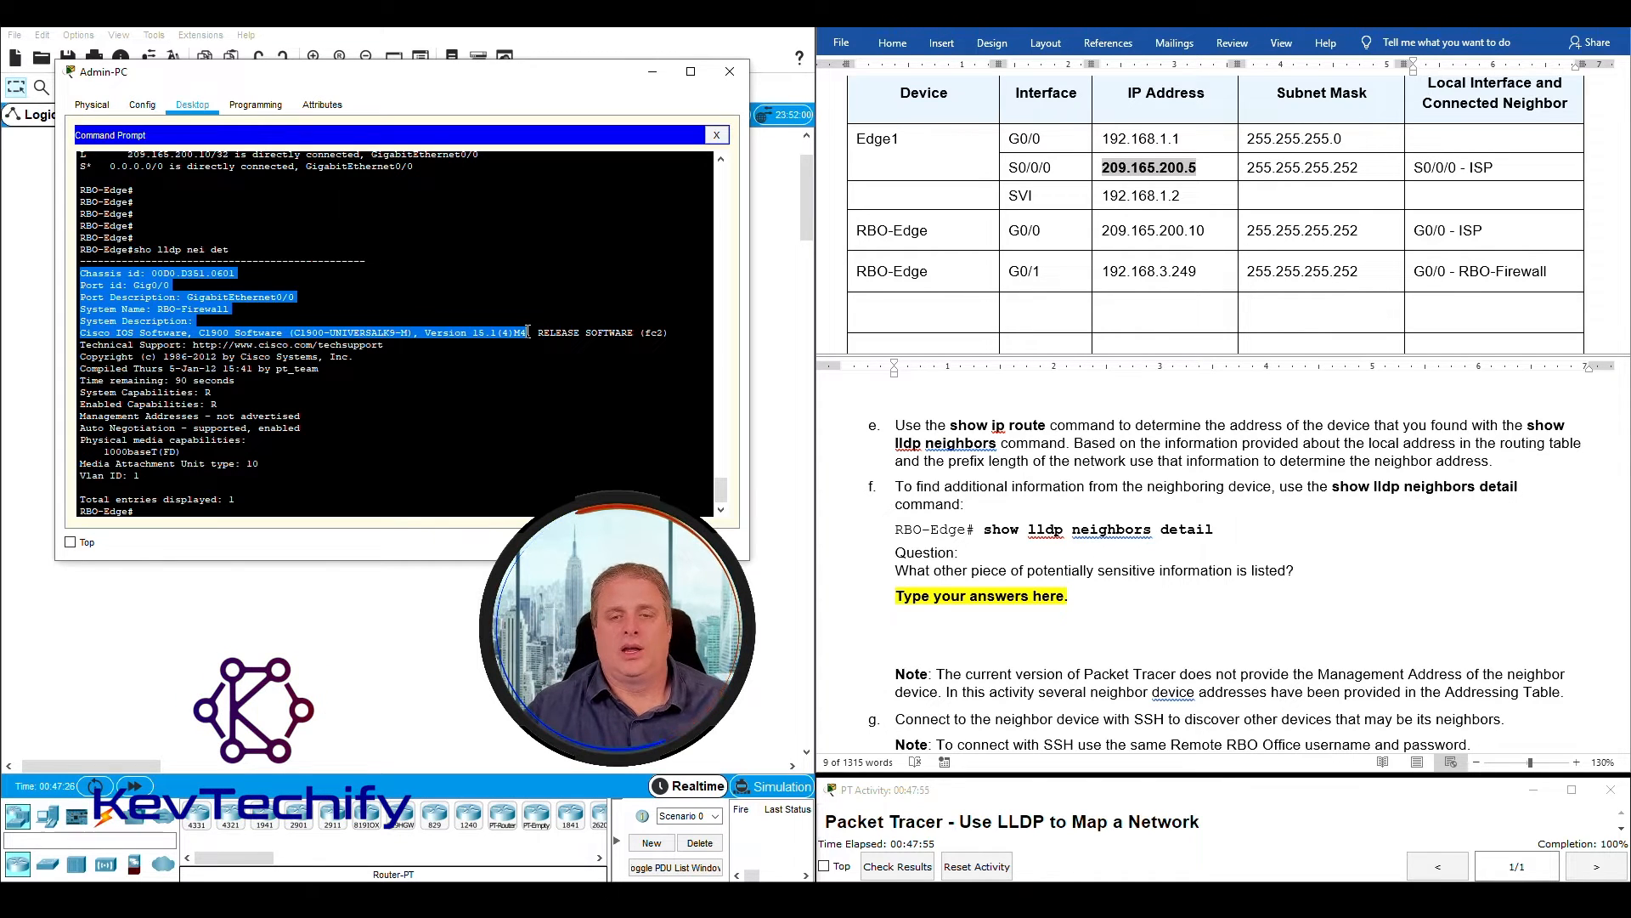
- Replace the answer placeholder under instruction f with "The neighboring devices's IOS software version."
left_click(1083, 584)
left_click(898, 596)
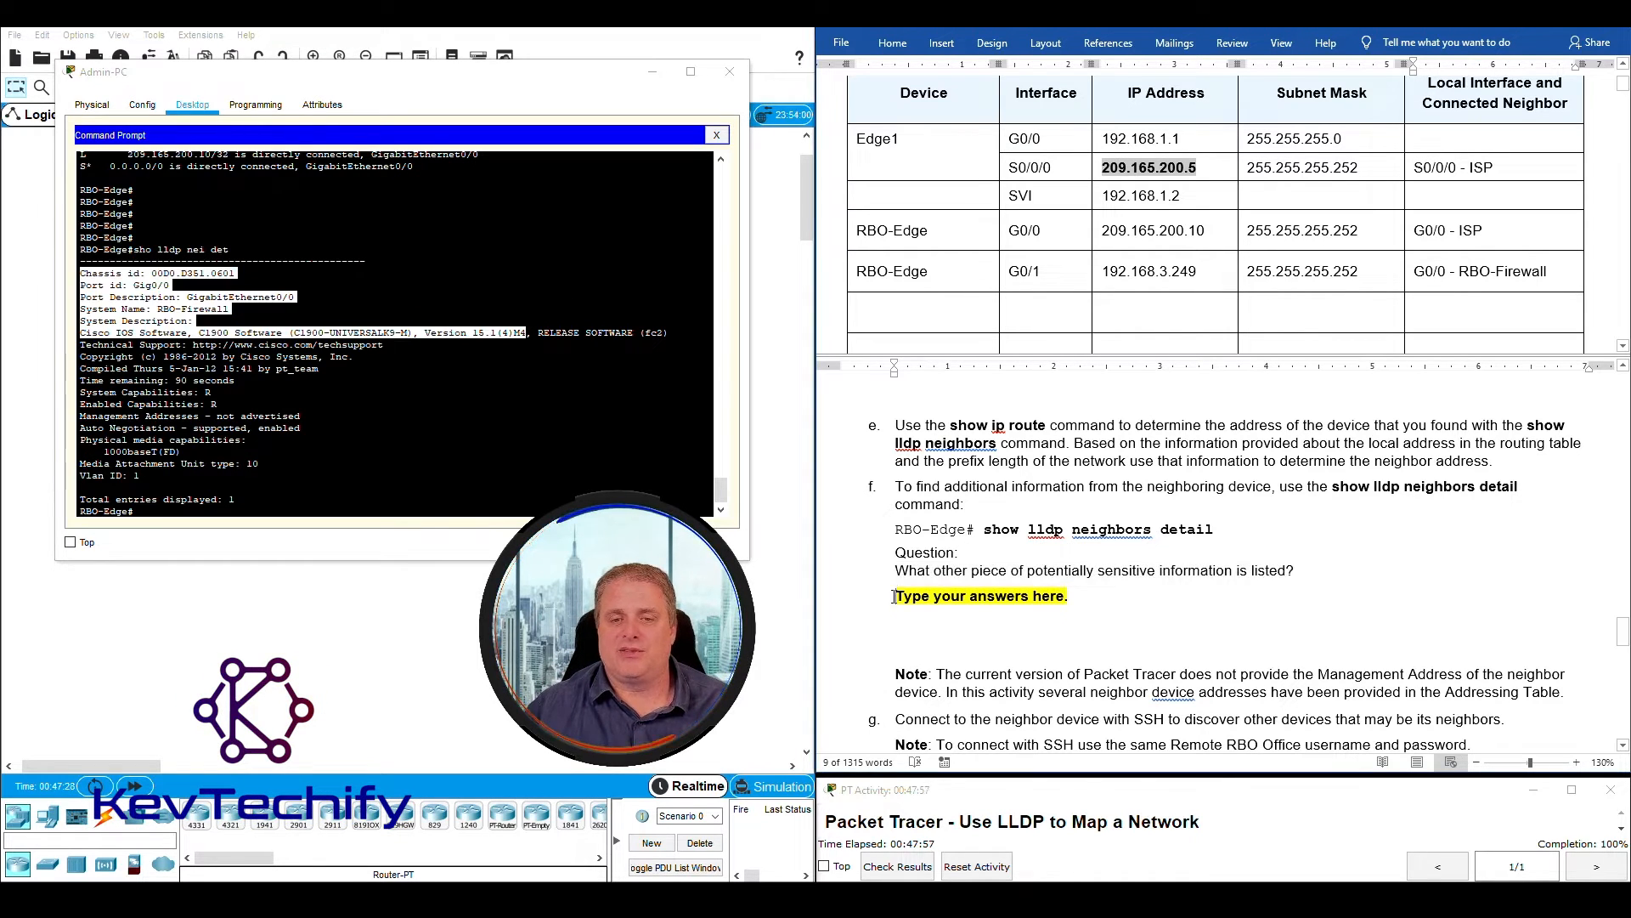
left_click_drag(899, 595, 1072, 592)
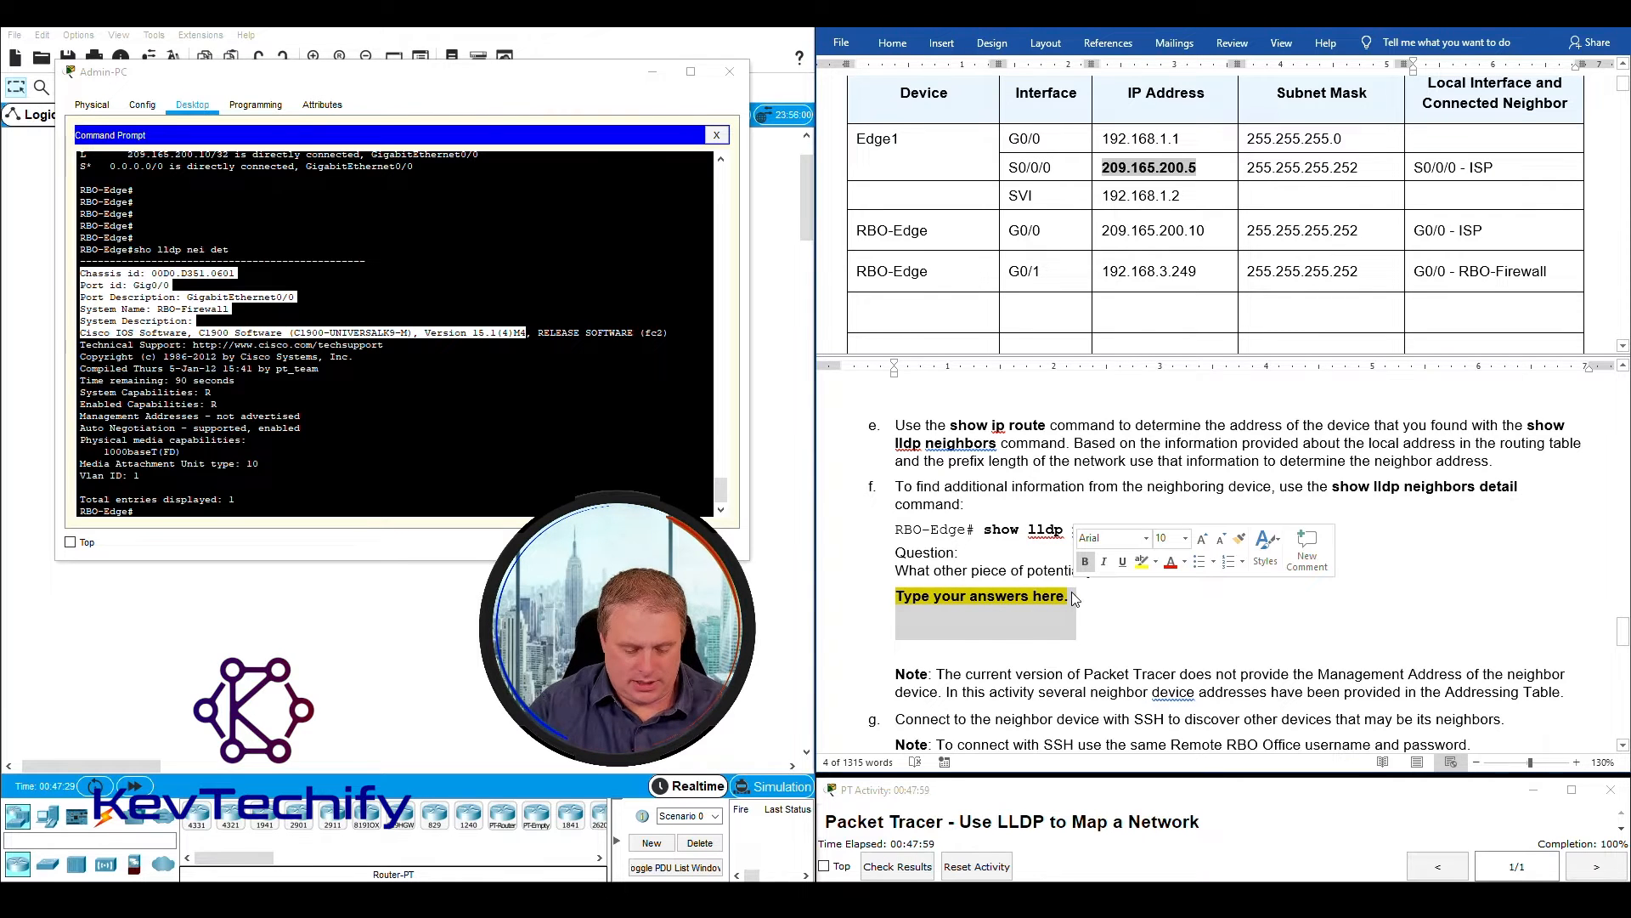
type("TH")
key("BackSpace")
type("he neighboring devi")
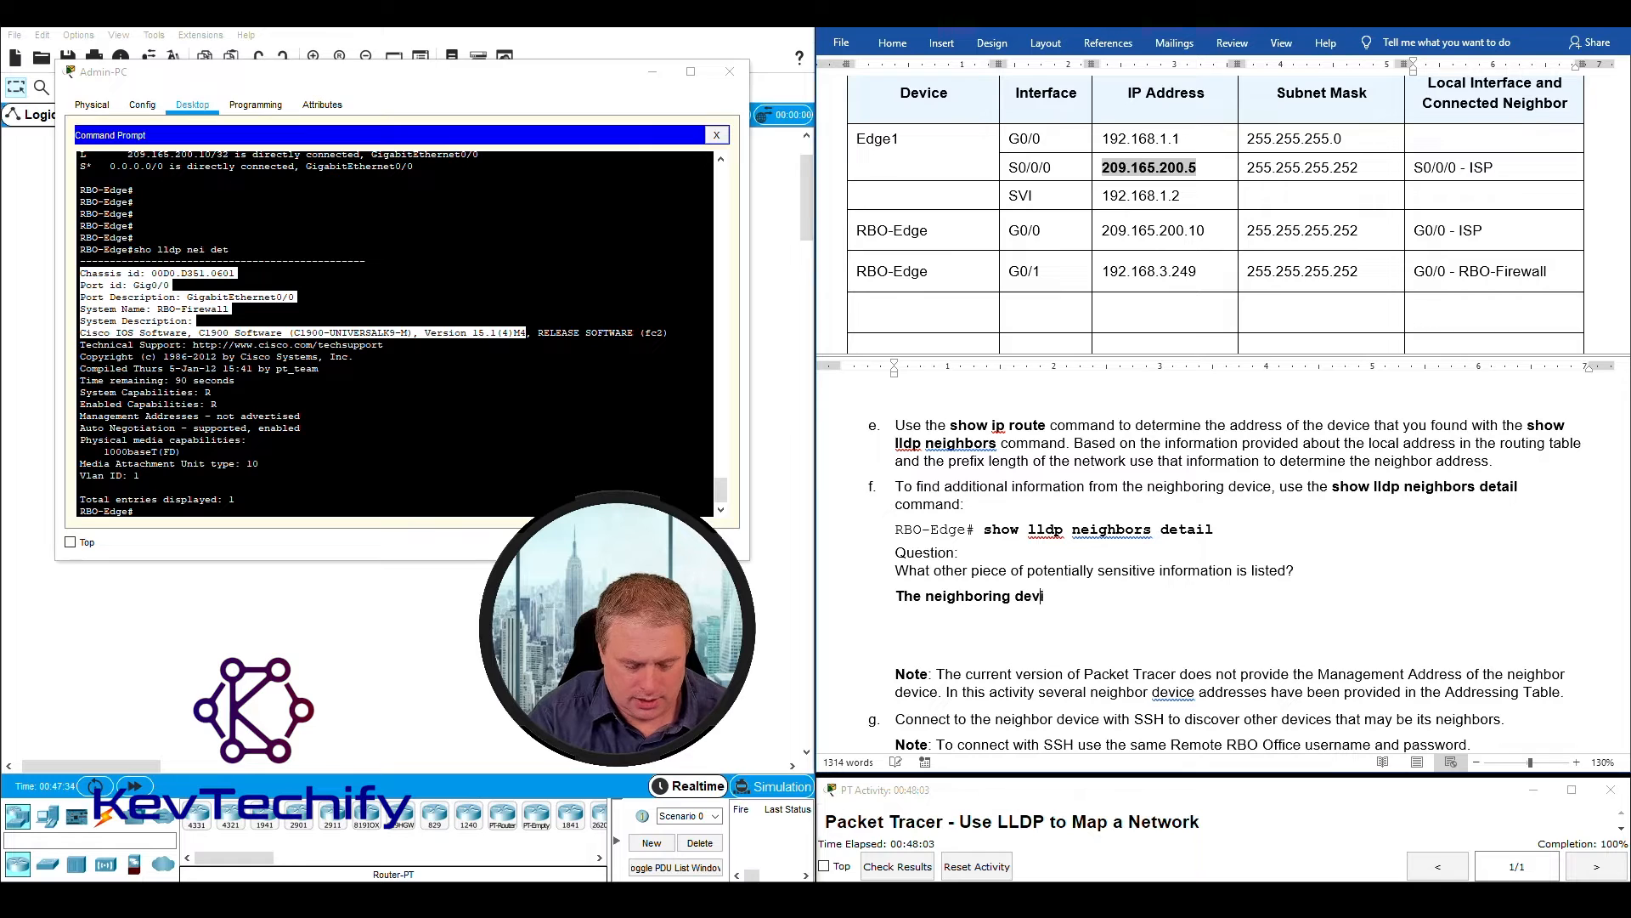
type("ces's IOS")
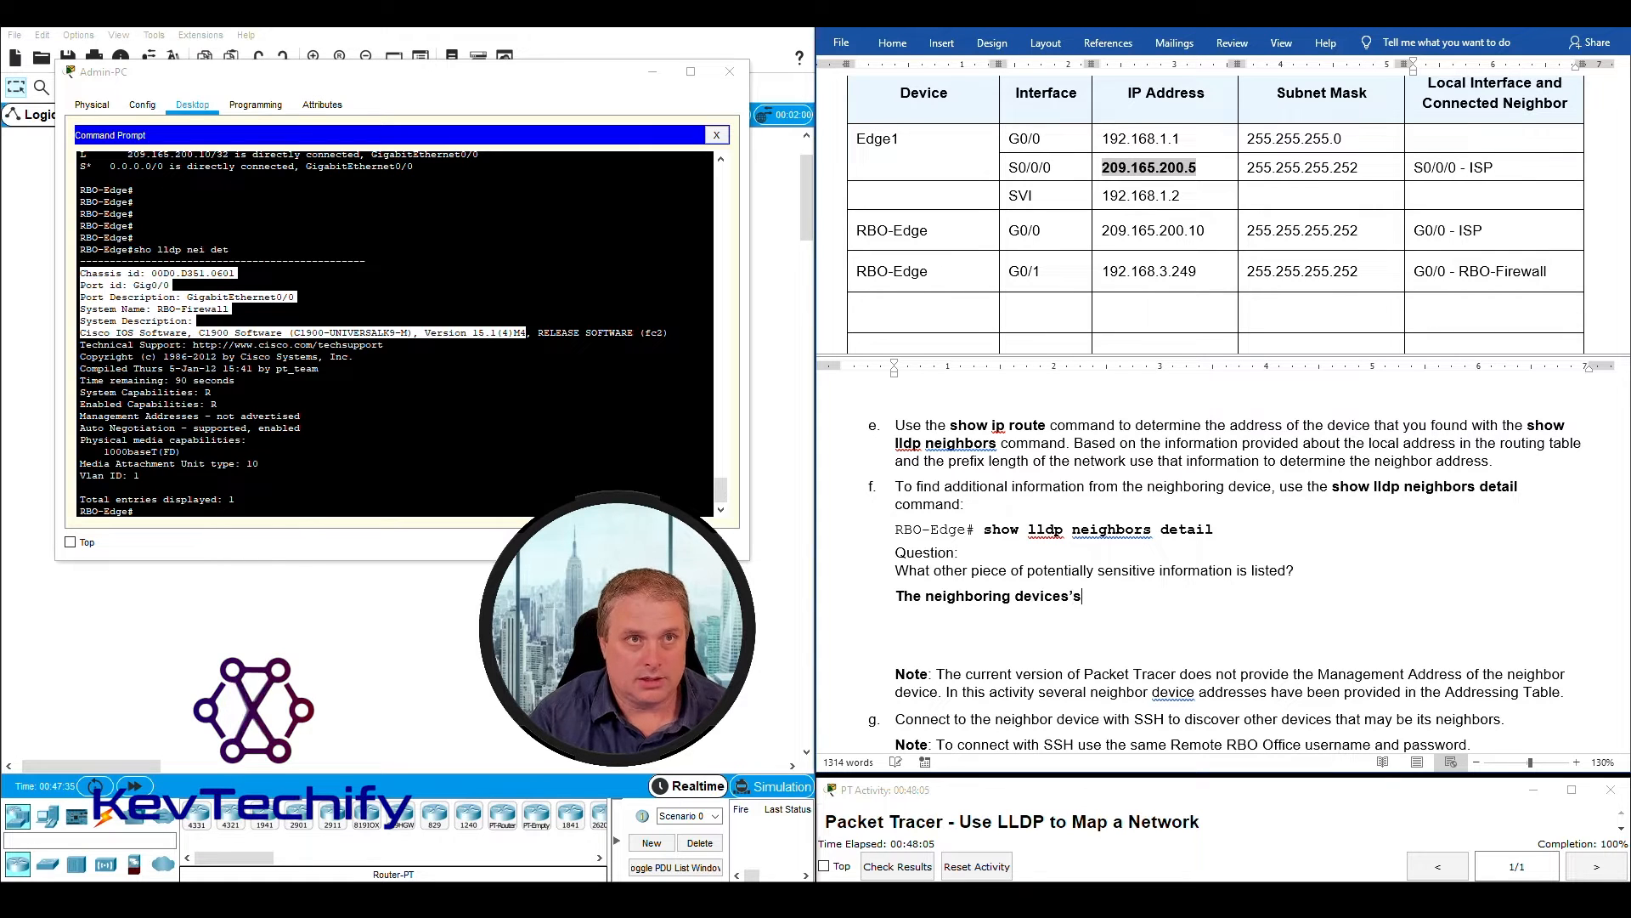
type(" software version.")
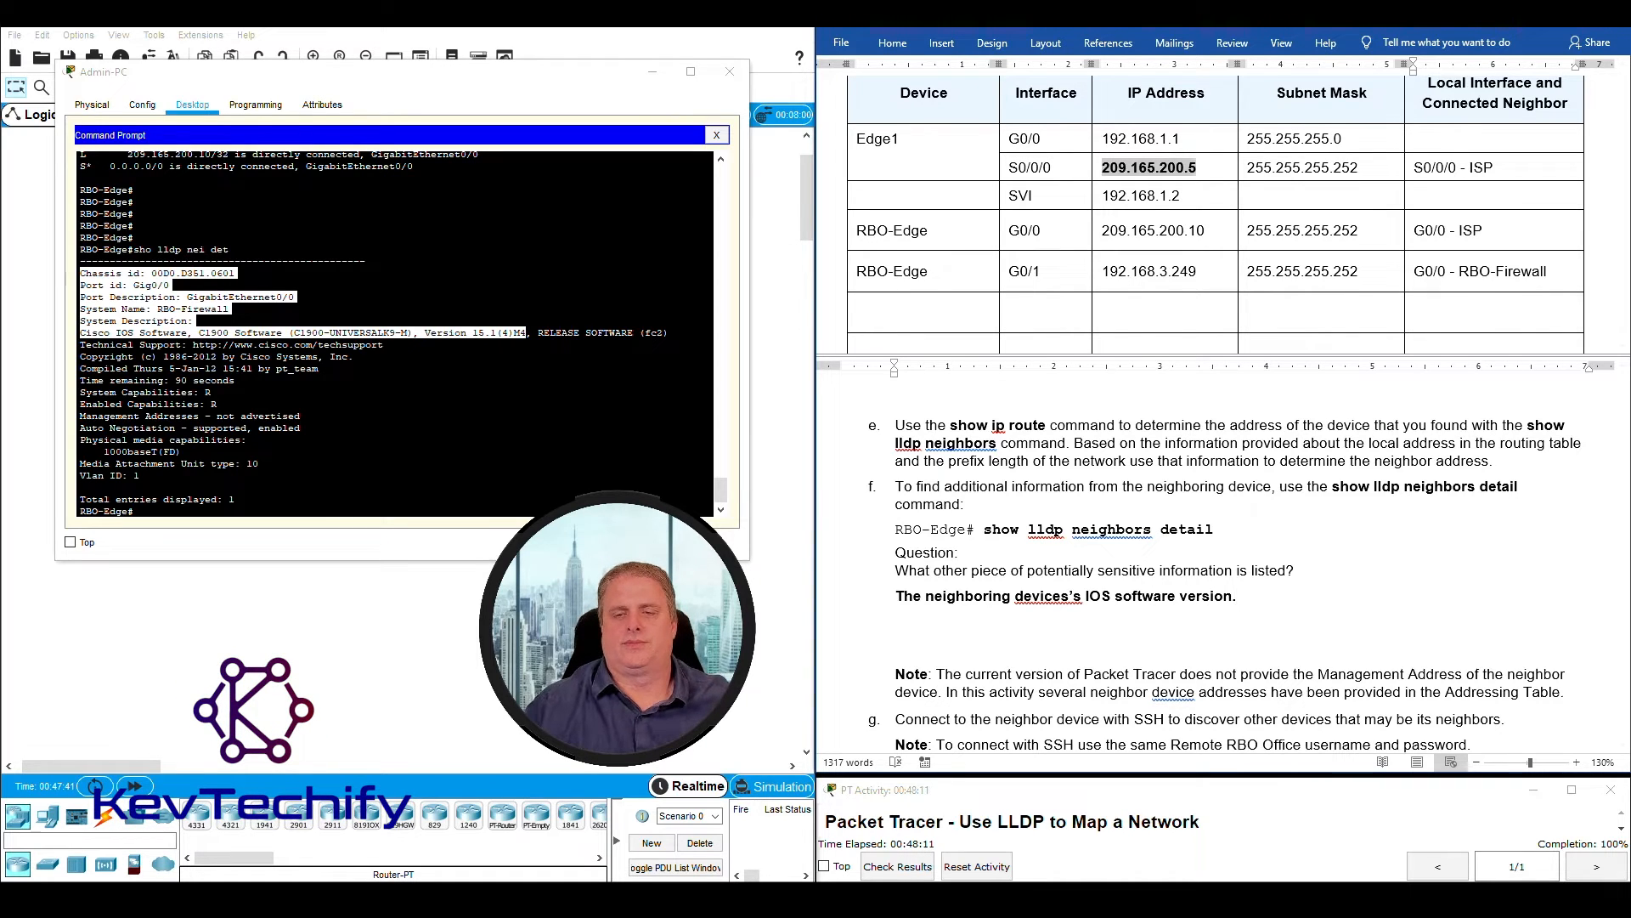
- Correct the misspelled "devices's" in the instruction f answer to "device's"
right_click(1040, 596)
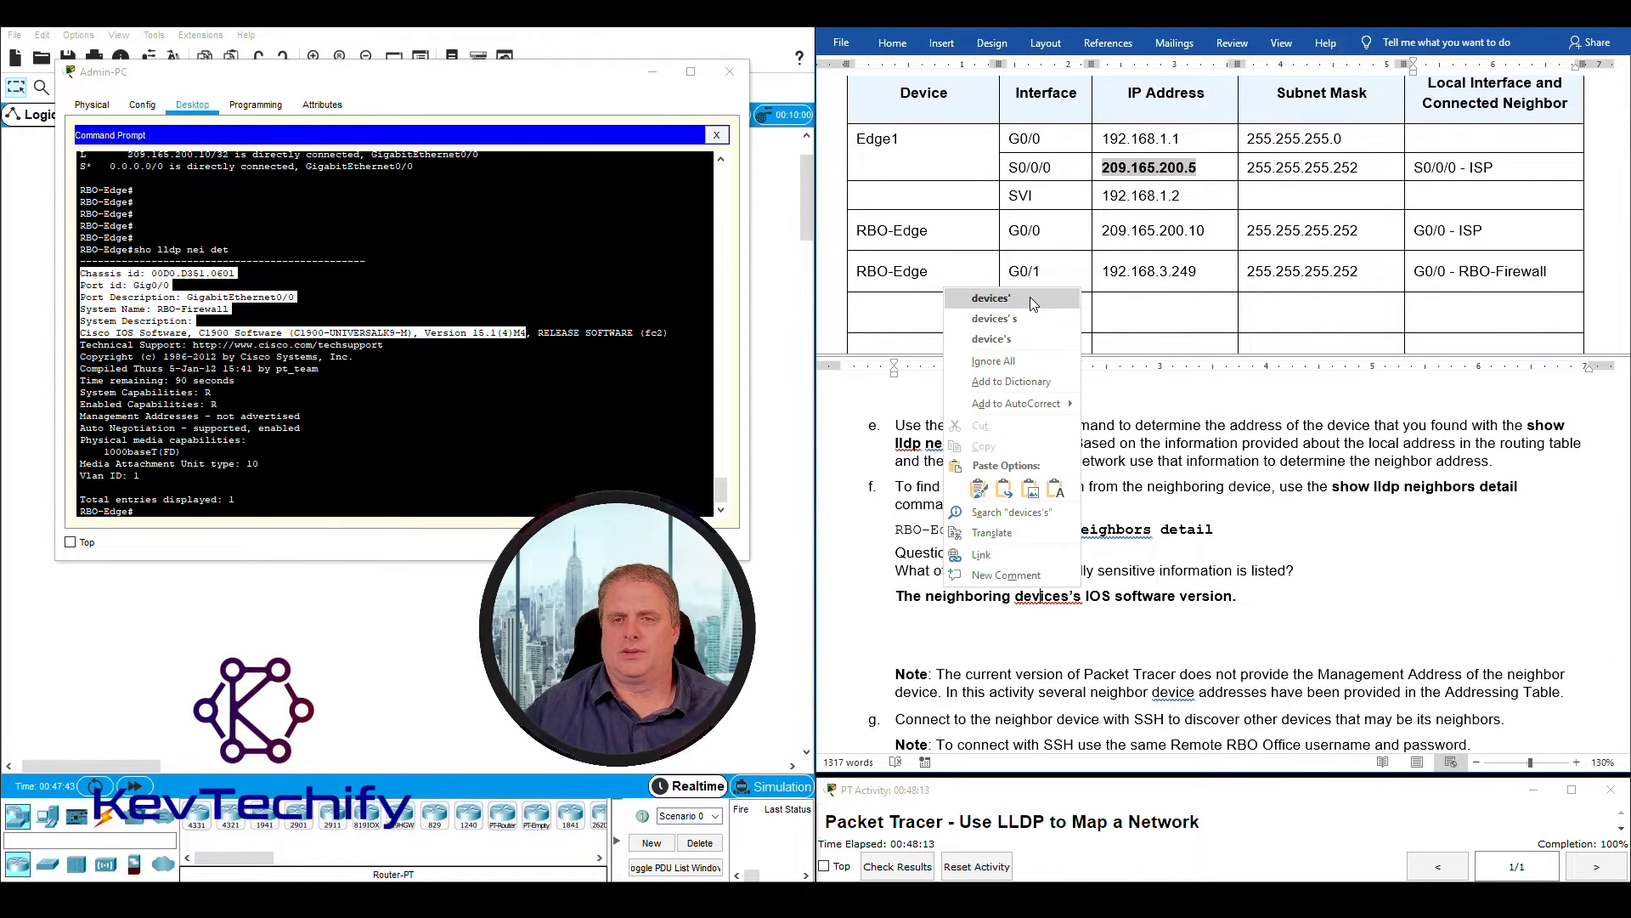
left_click(1029, 319)
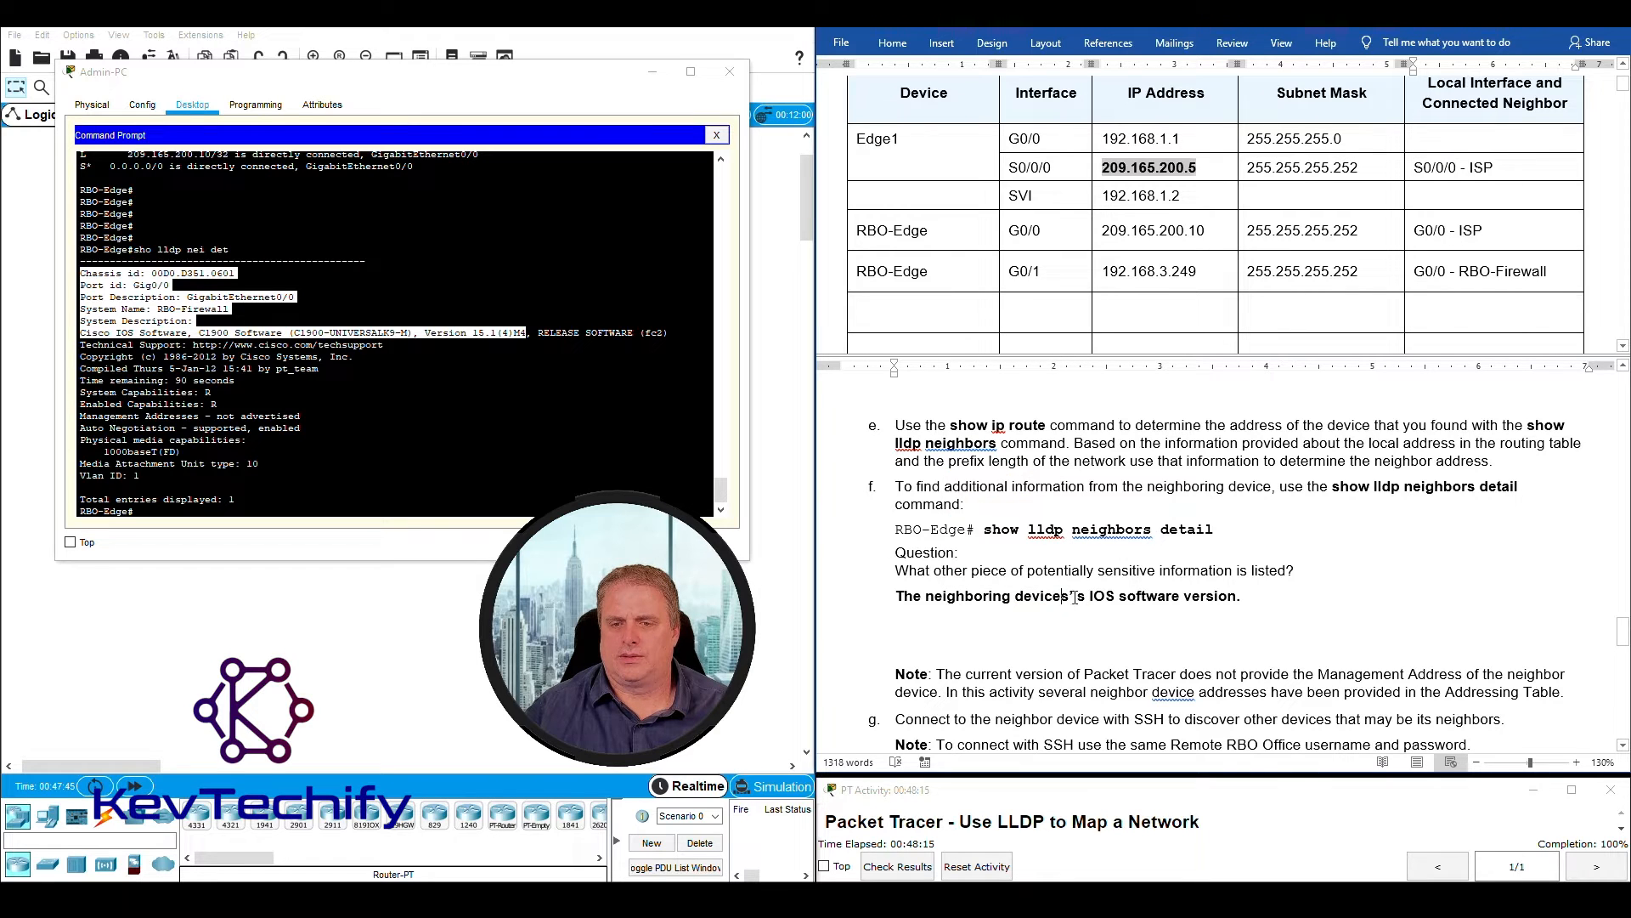
key("BackSpace")
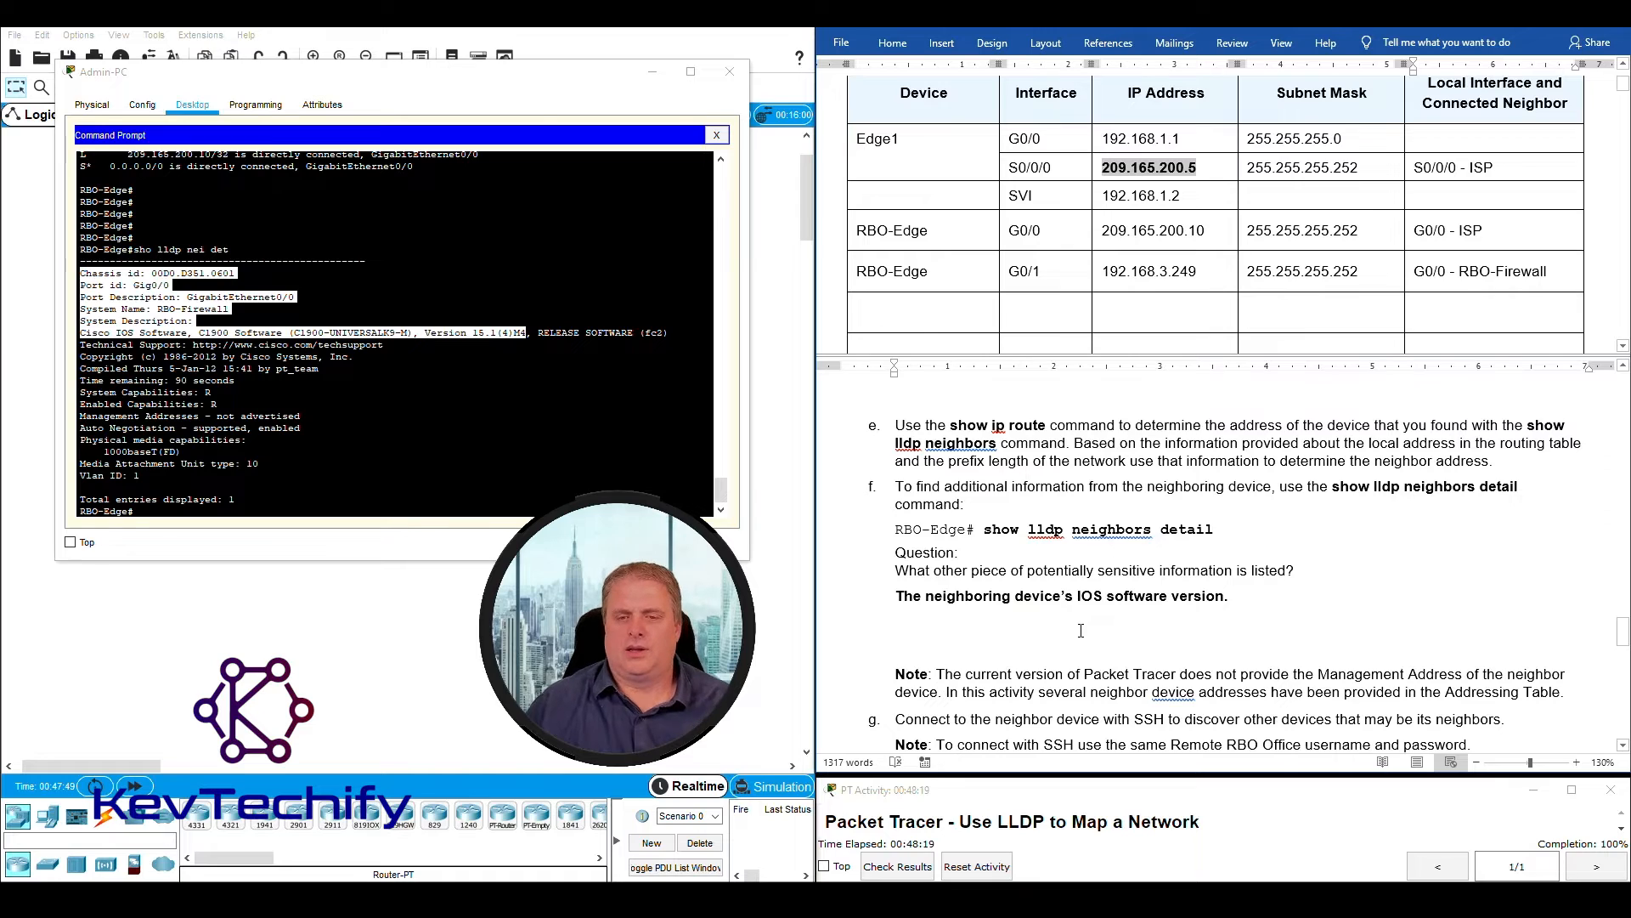
- Read the note after instruction f about management addresses and the Addressing Table, checking it against the LLDP detail output
scroll(1081, 621, "down", 3)
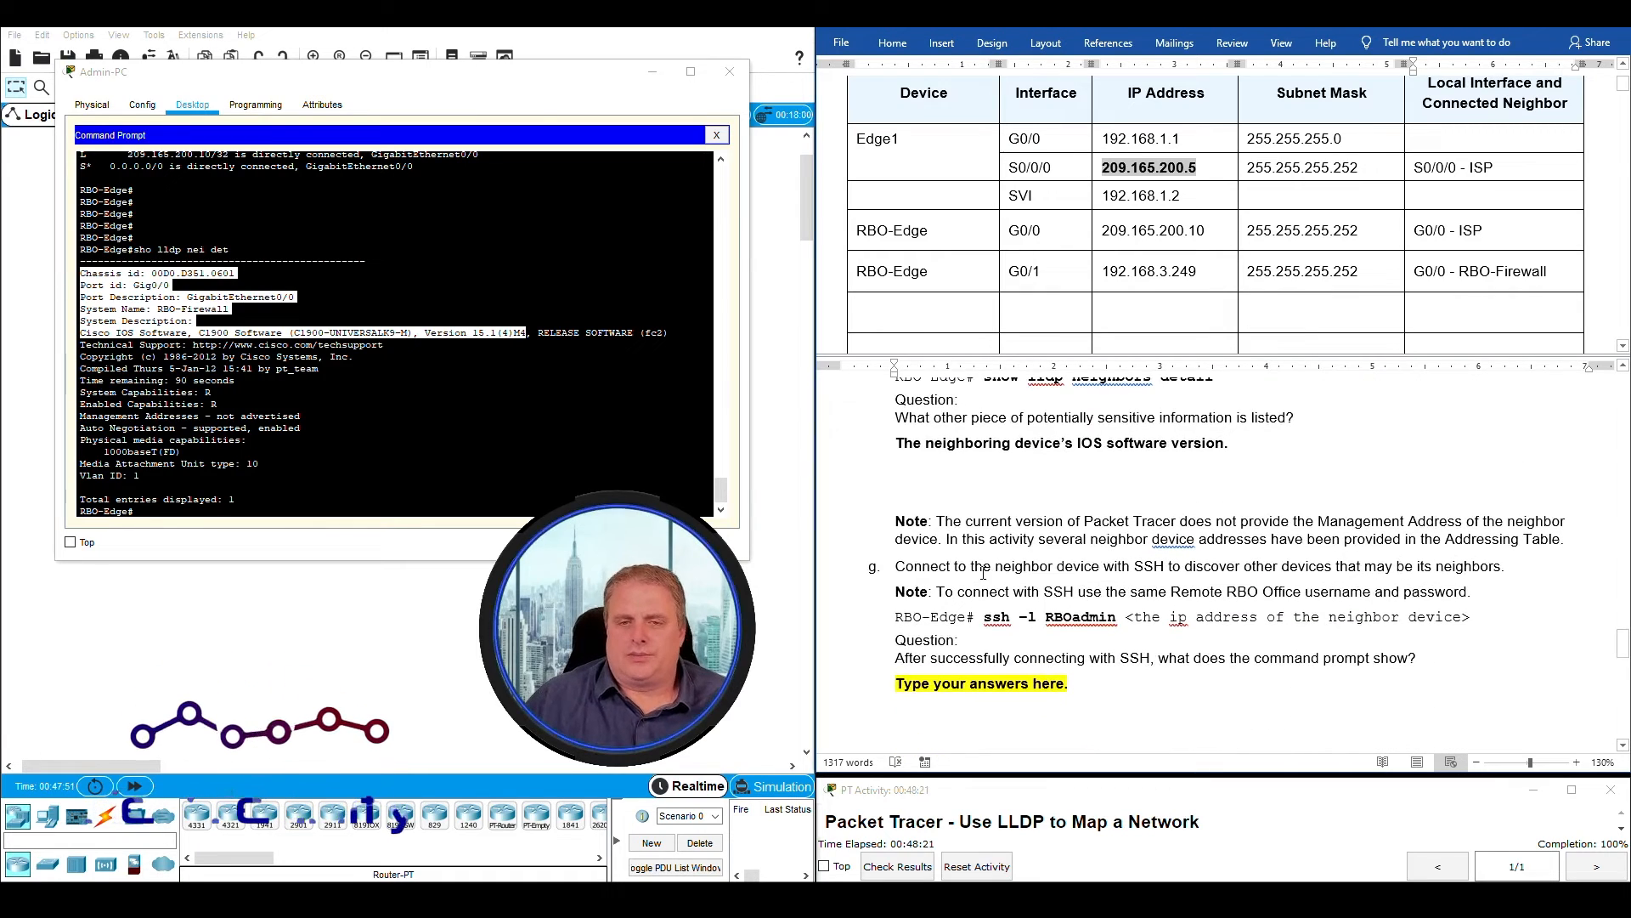
scroll(1024, 610, "up", 2)
scroll(1024, 610, "down", 1)
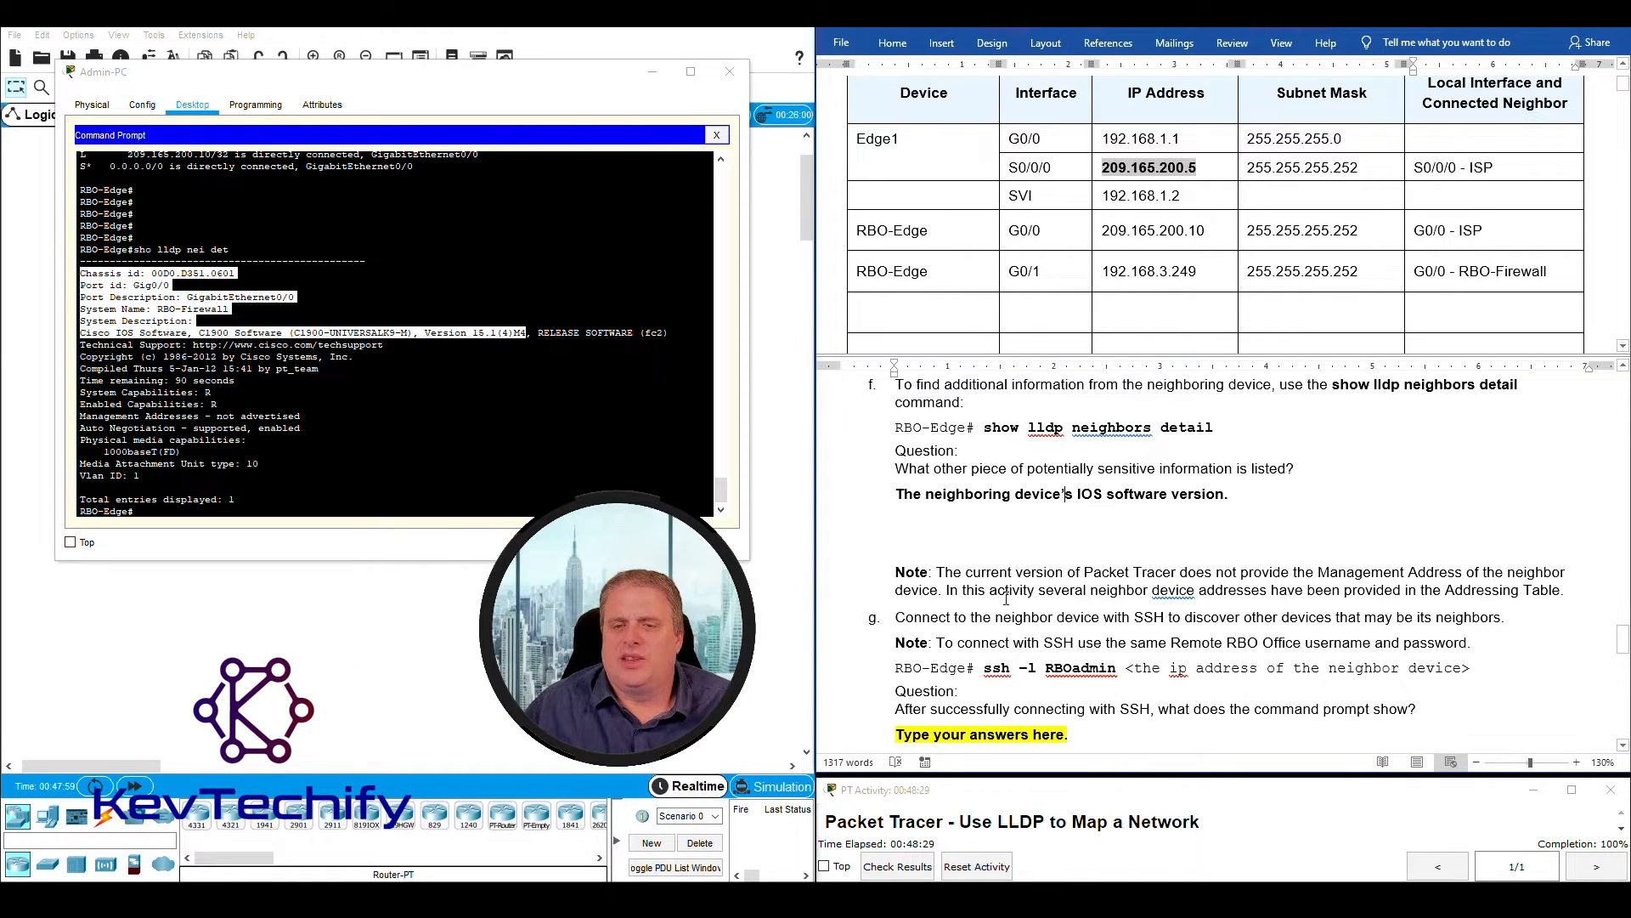
left_click(349, 412)
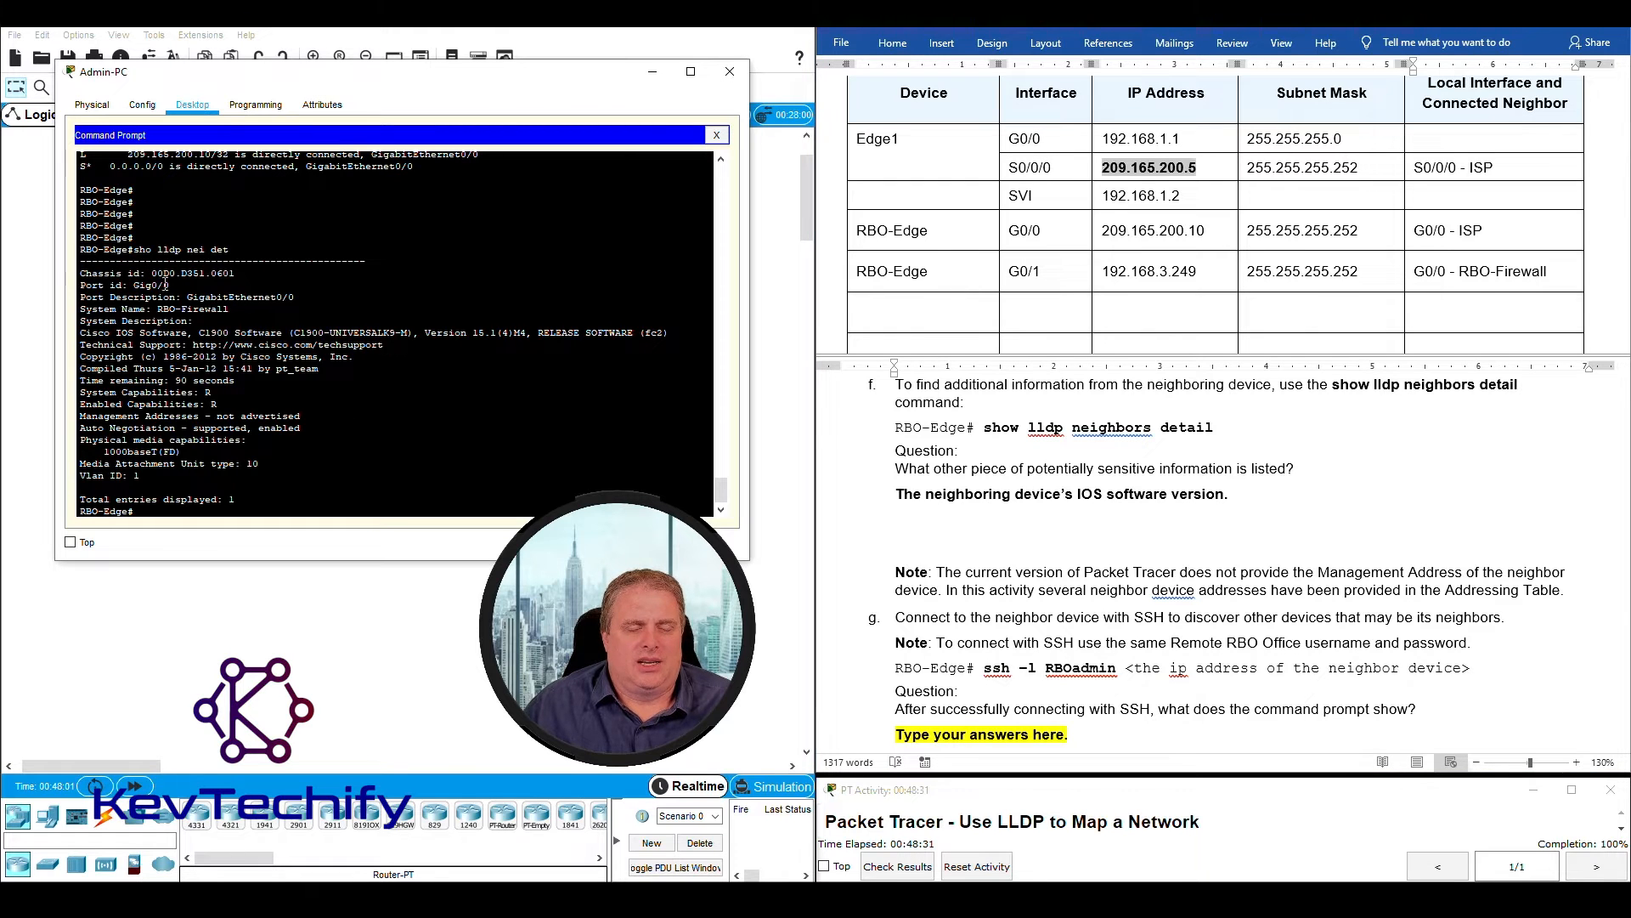
left_click_drag(133, 250, 258, 311)
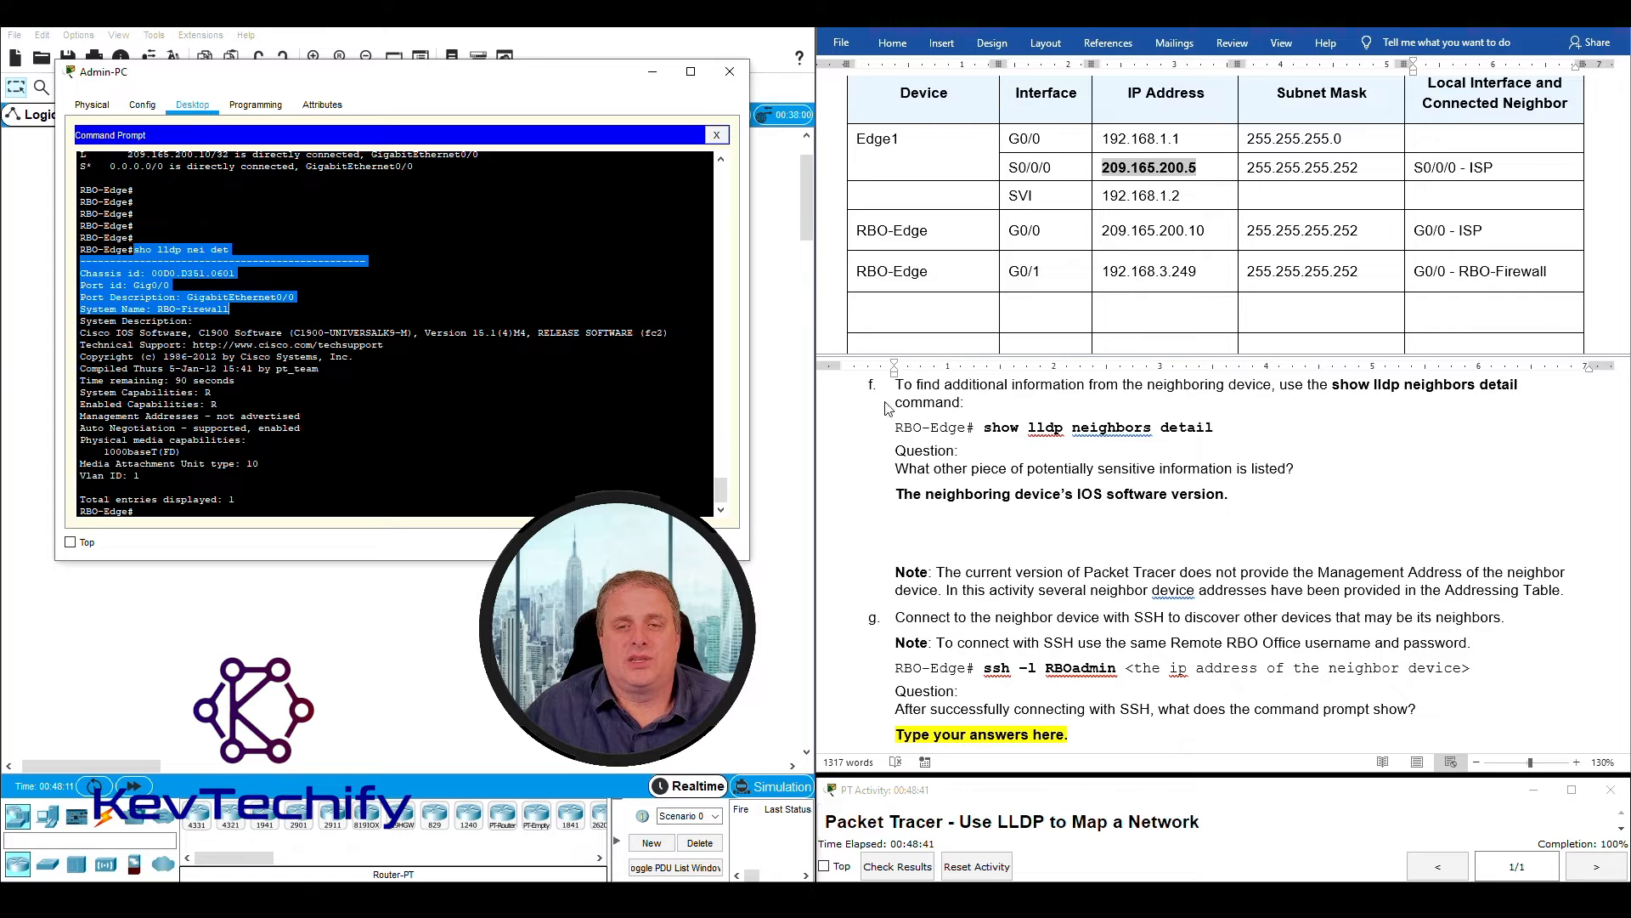
scroll(862, 396, "up", 2)
scroll(1062, 587, "down", 3)
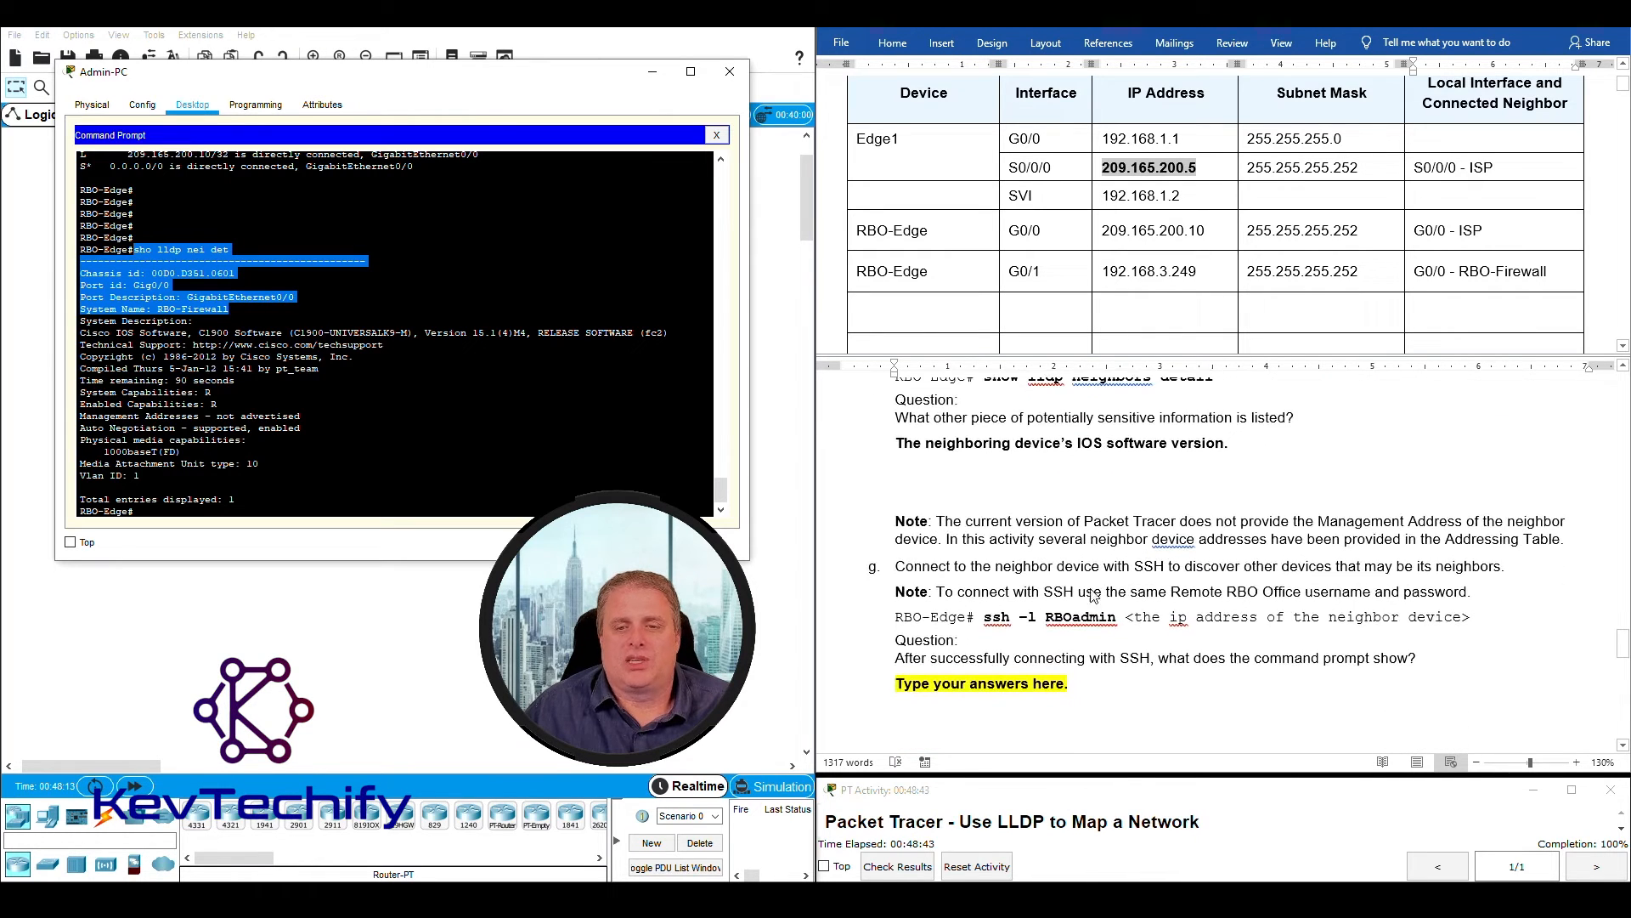
left_click(1272, 541)
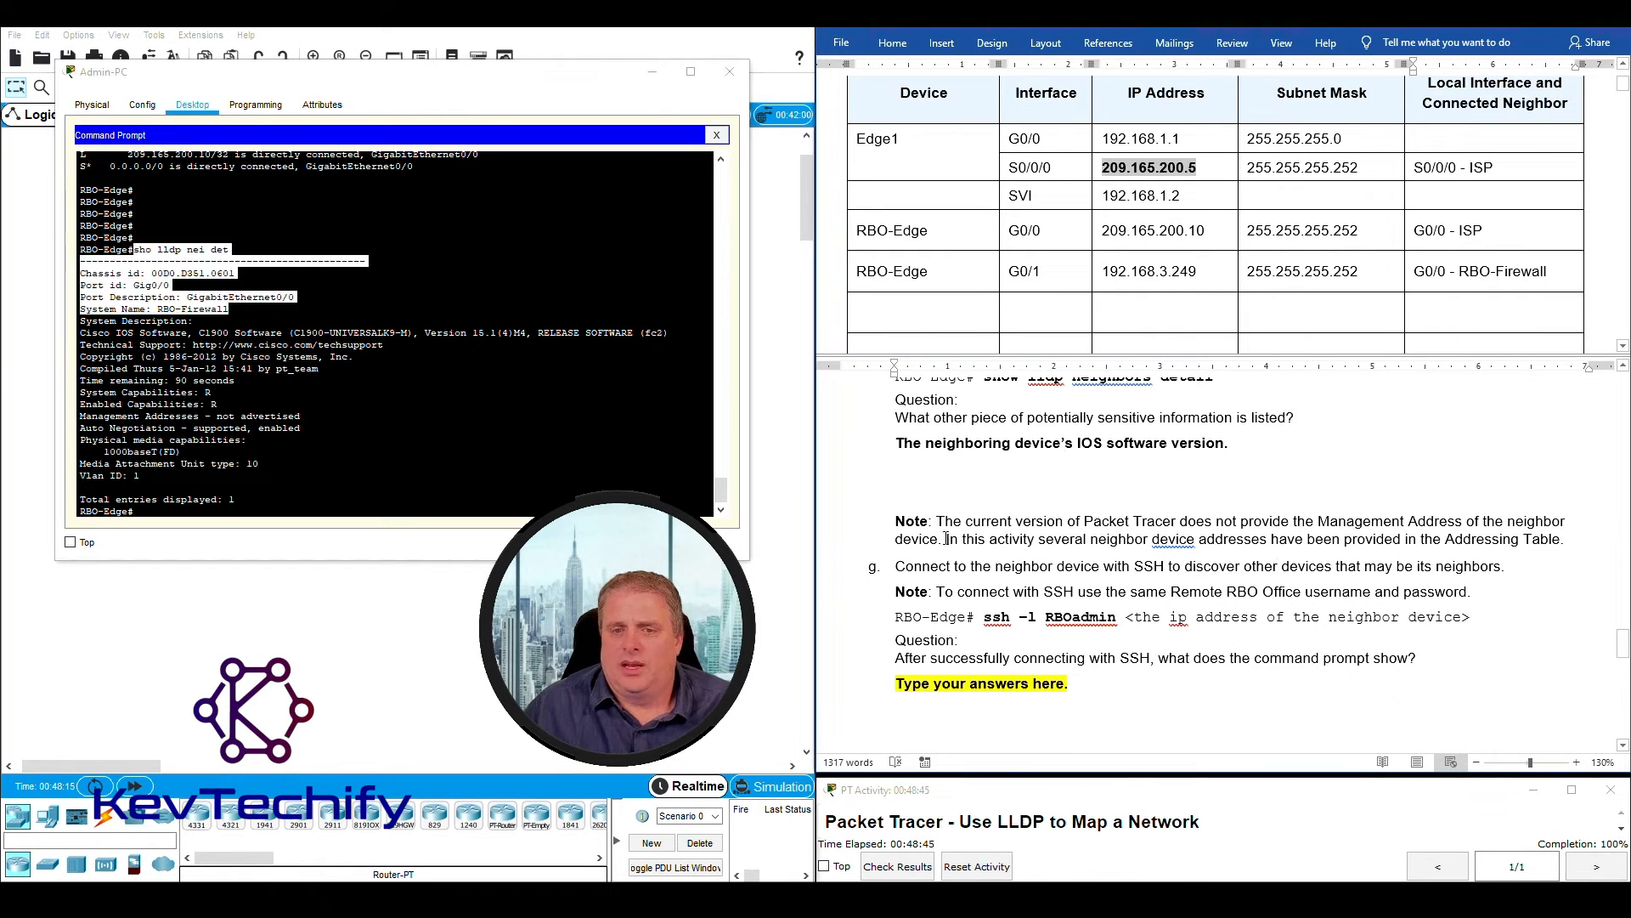
left_click_drag(1039, 541, 1247, 536)
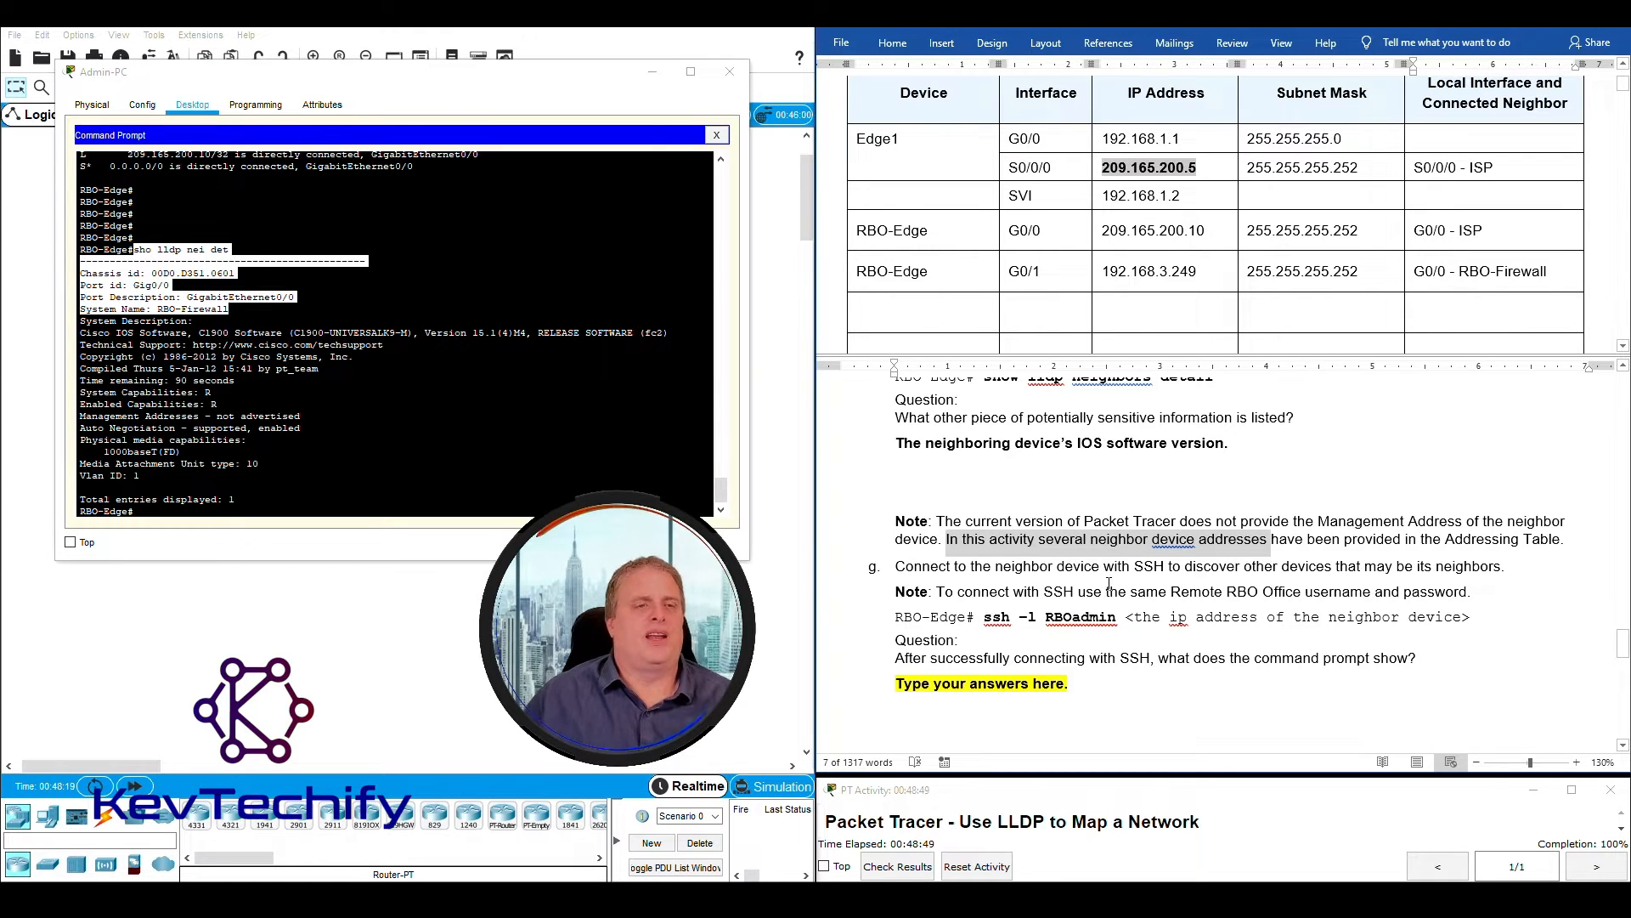
- Read instruction g about connecting to the neighbor device with SSH
left_click(1134, 567)
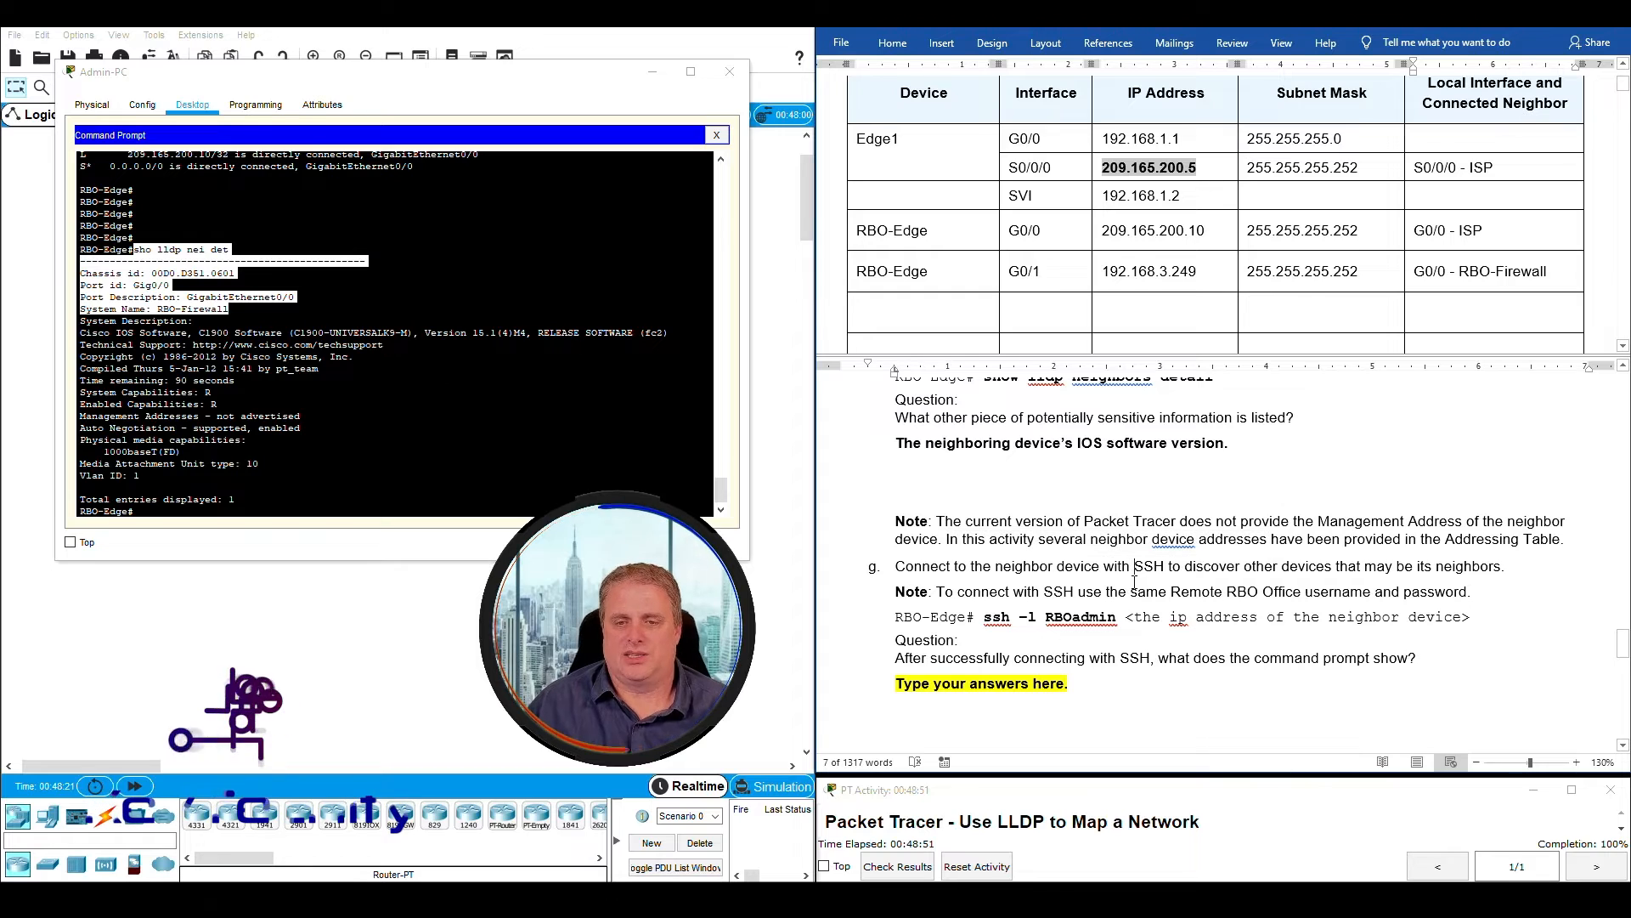
scroll(1135, 585, "down", 1)
left_click_drag(896, 514, 1469, 516)
- Connect from RBO-Edge to its neighbor with "ssh -l RBOadmin 192.168.3.250" and enter the account password
left_click(324, 510)
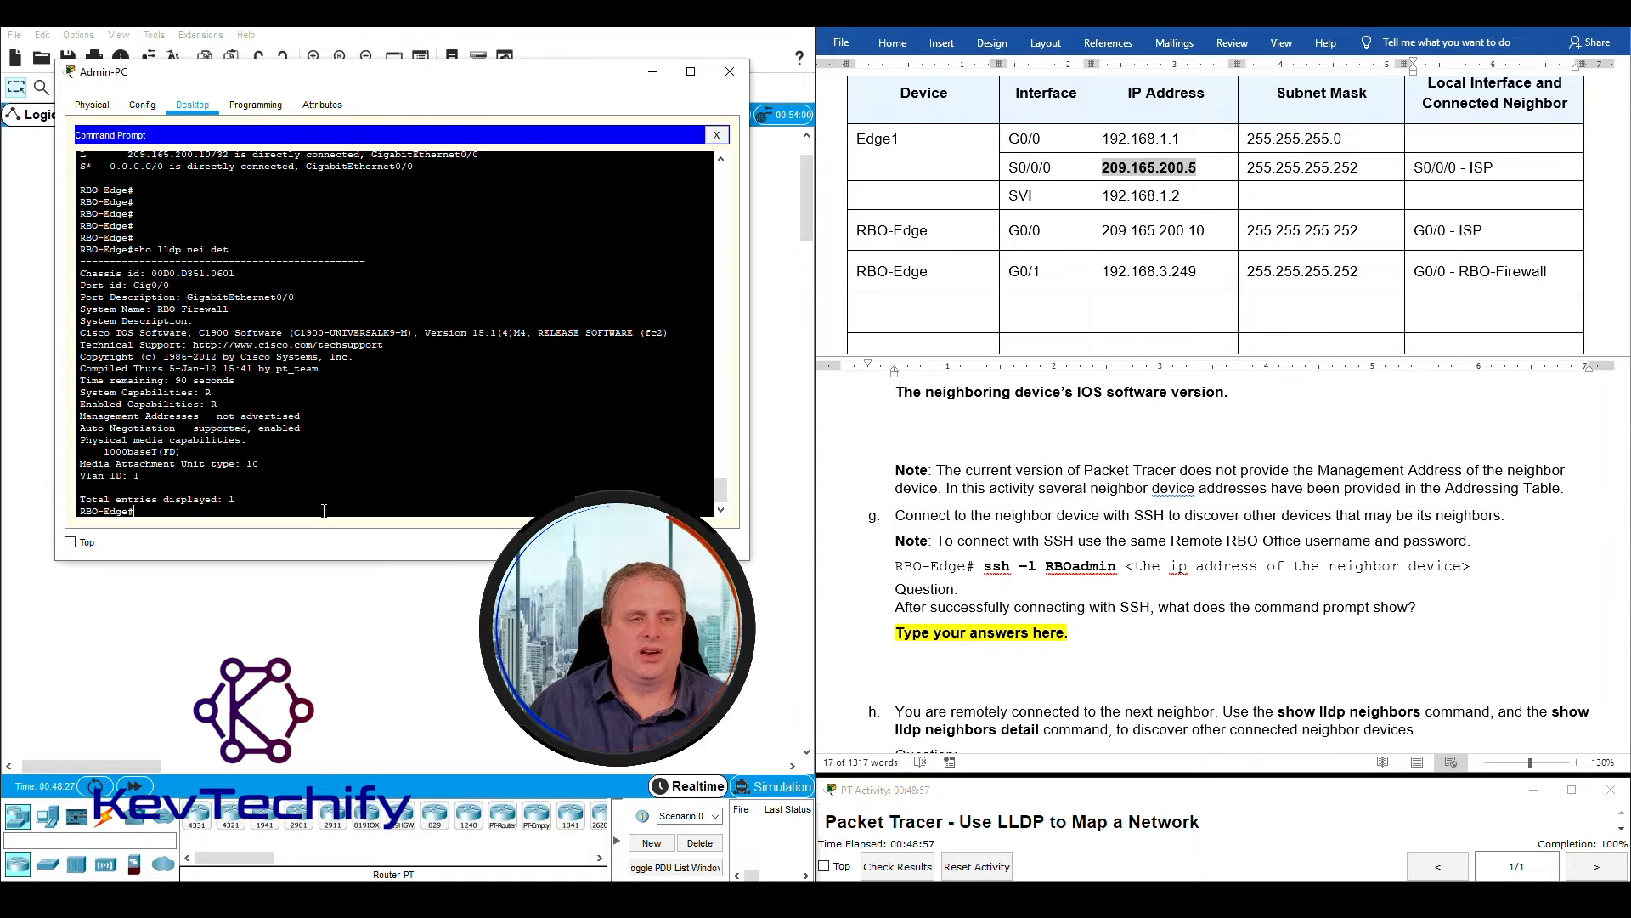
key("Return")
key("Return")
key("Return")
key("Return")
key("Return")
key("Return")
key("Return")
key("Return")
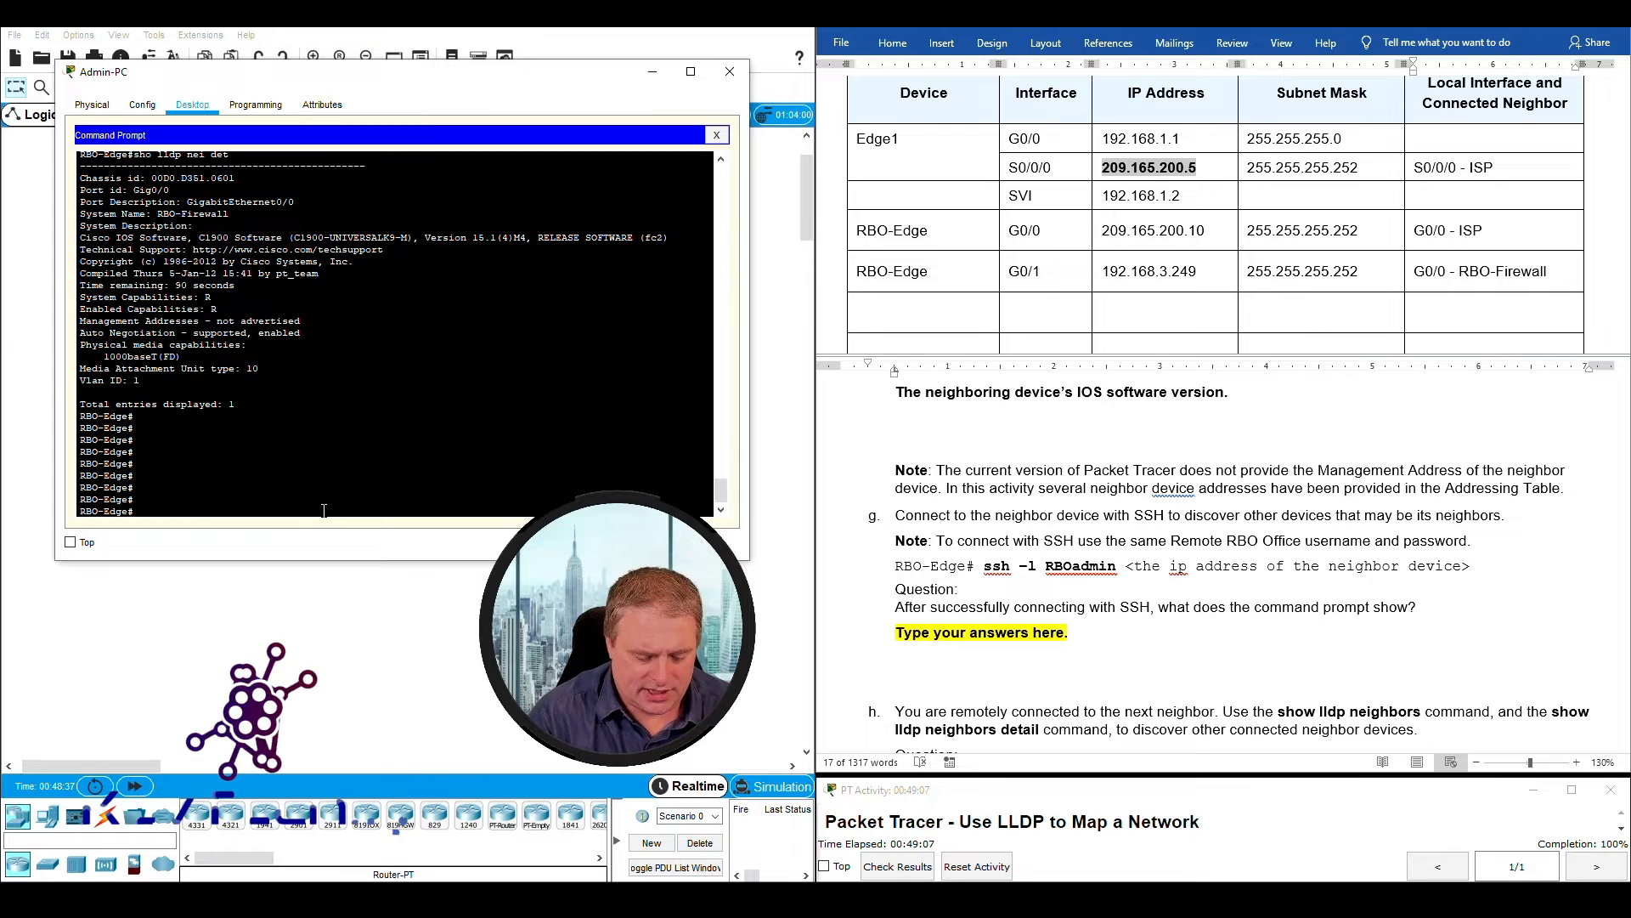
type("ssh -l RBOadmin")
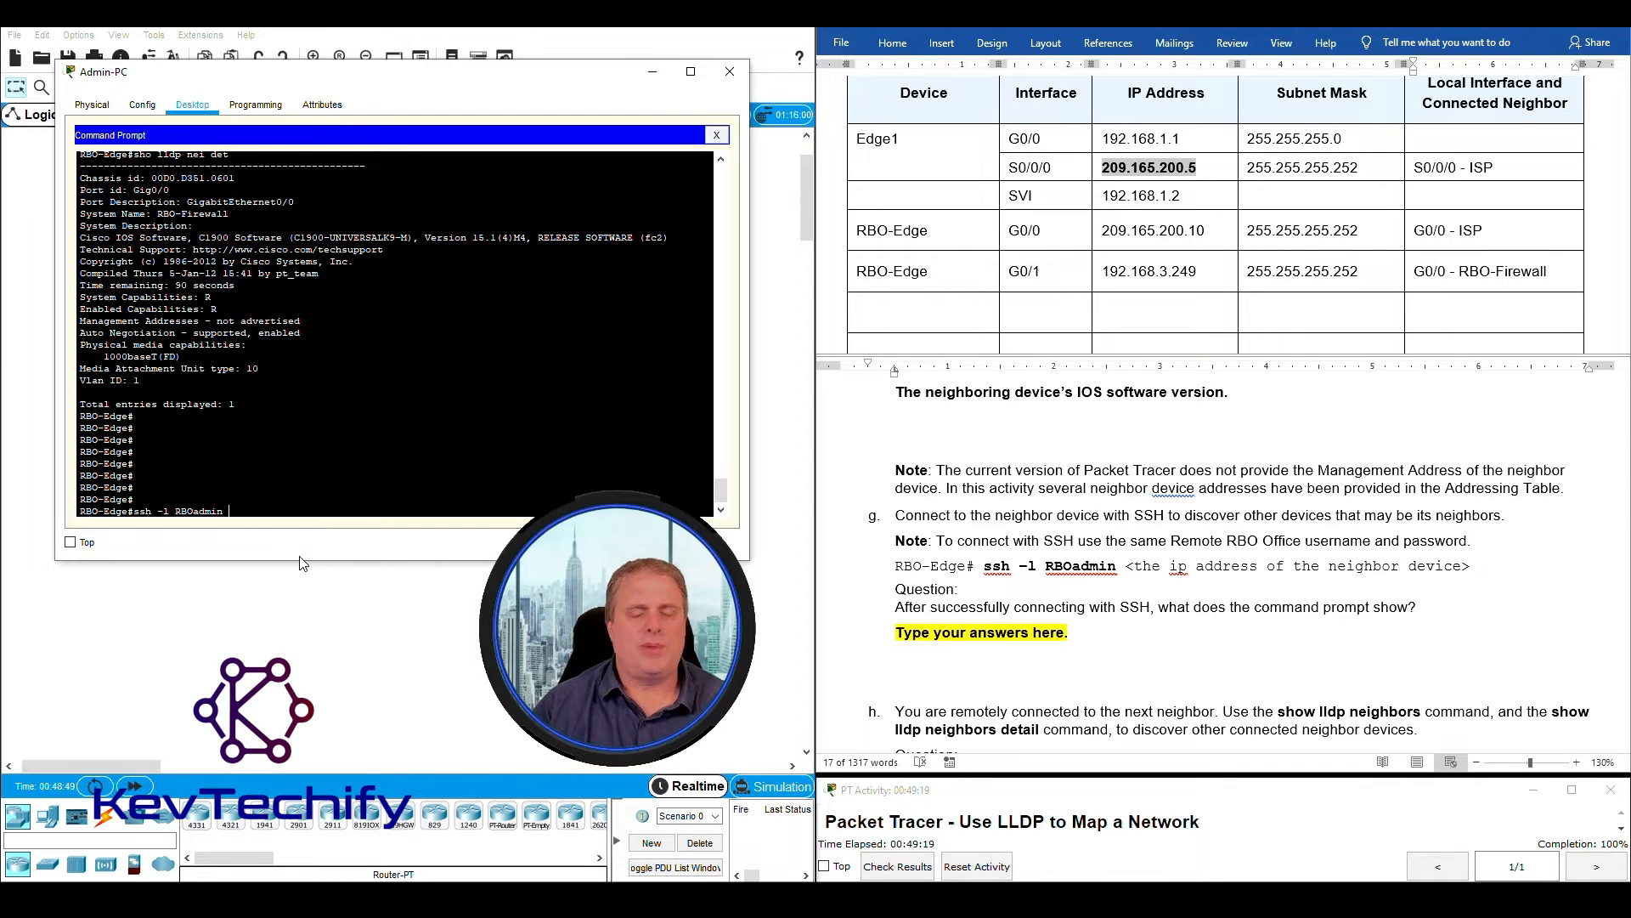
type("192.168.3.250")
key("Return")
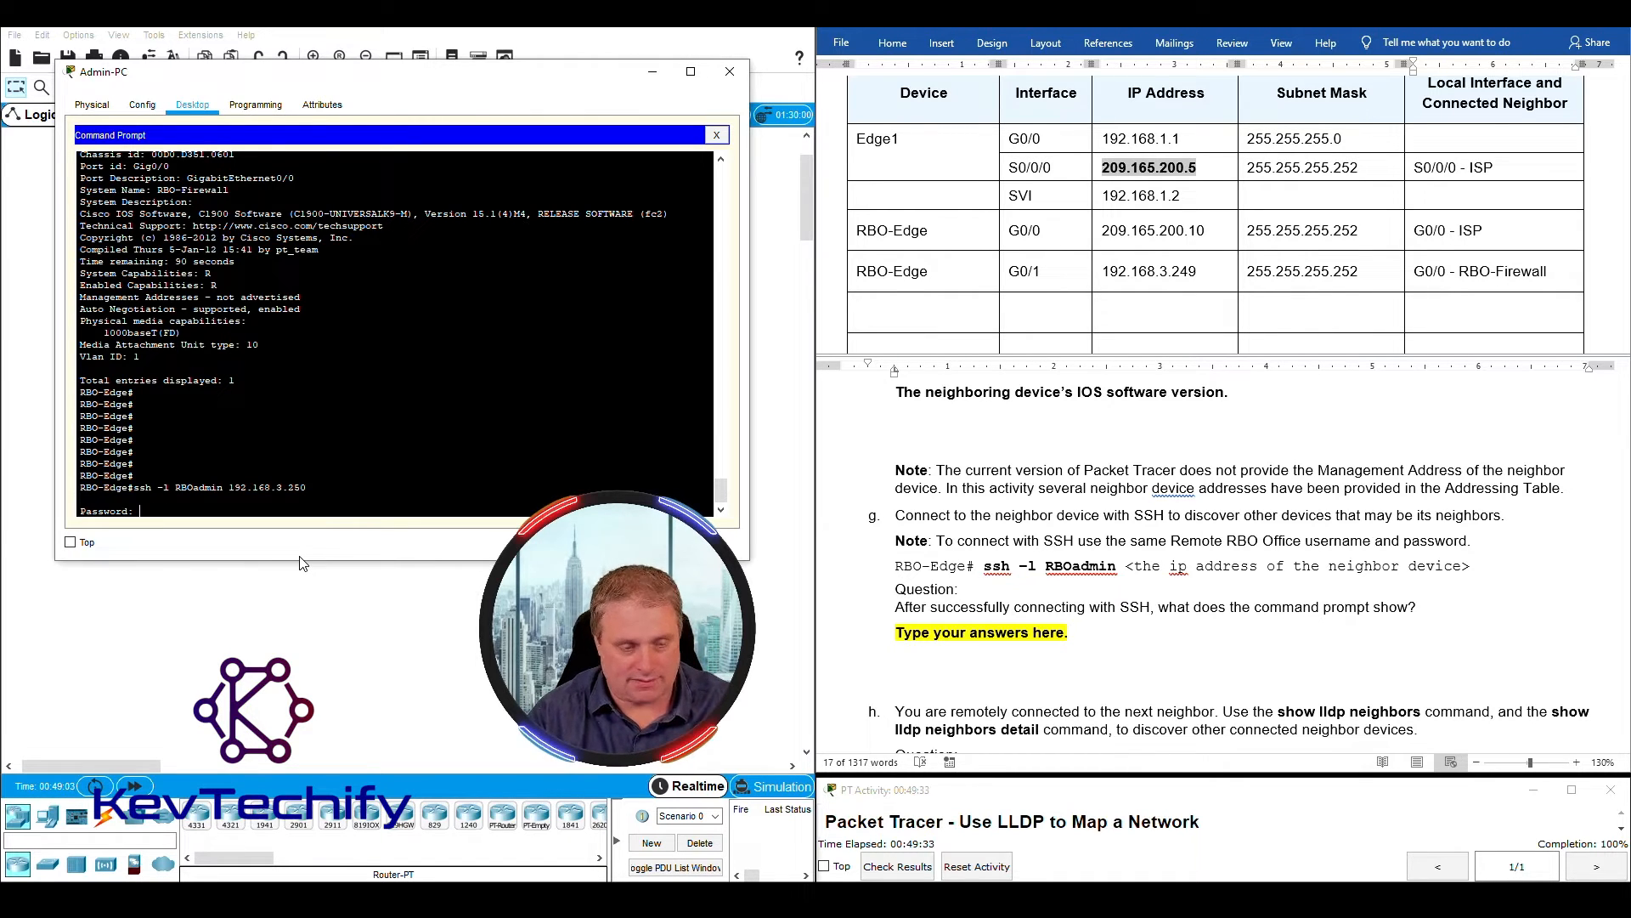
key("Return")
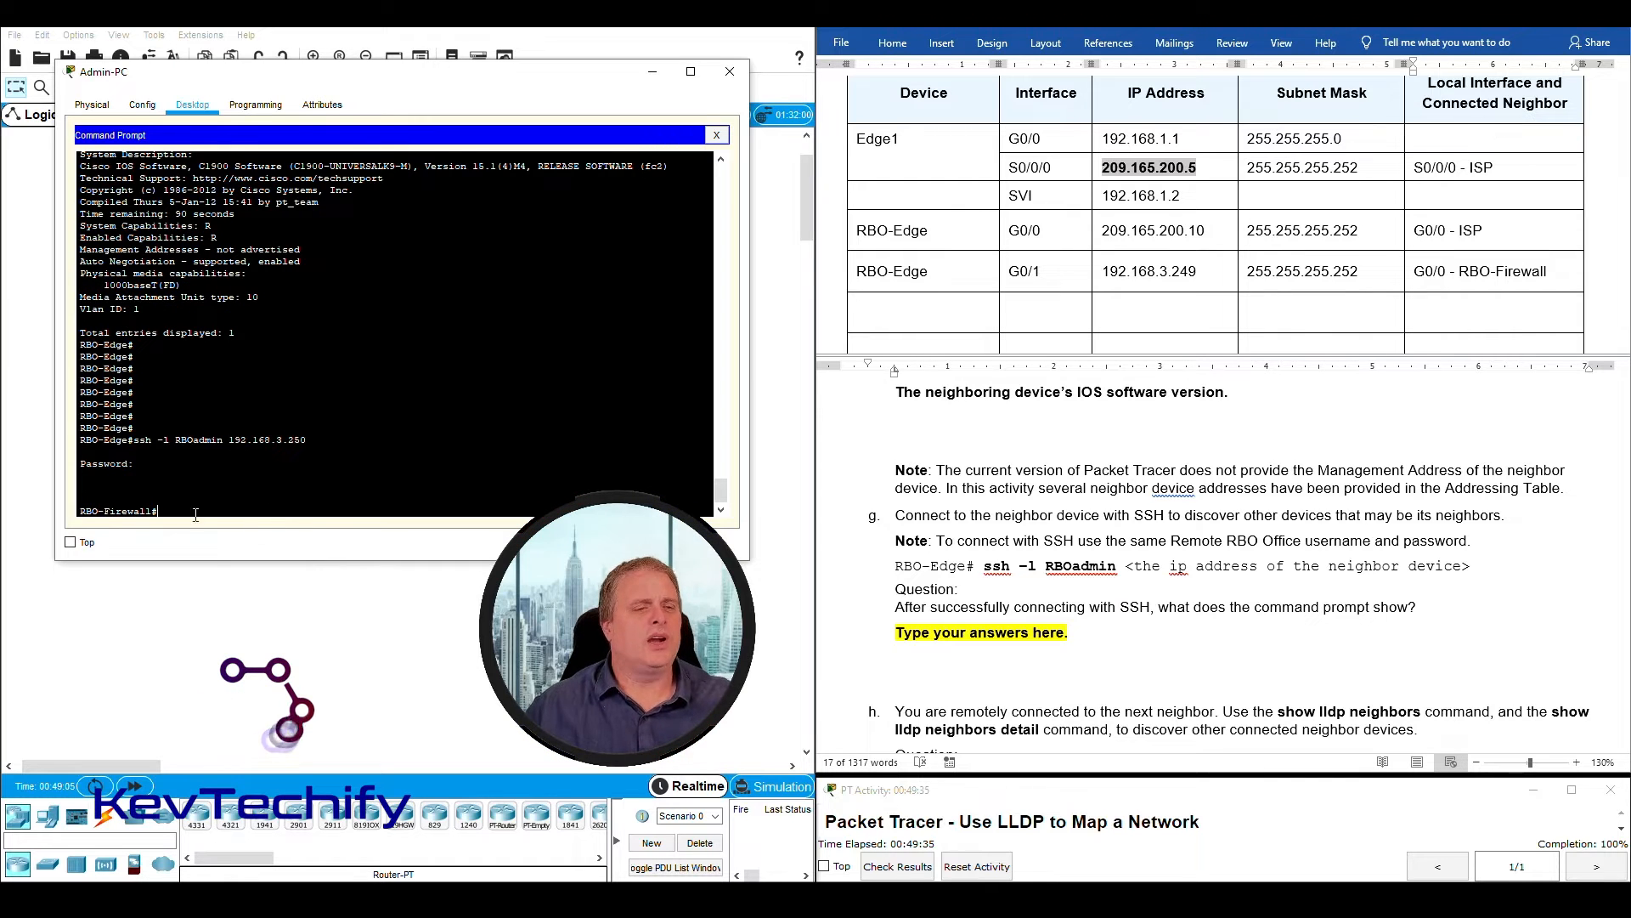
- Answer the instruction g question about the command prompt with "RBO-Firewall#", replacing the highlighted placeholder
left_click_drag(70, 509, 161, 513)
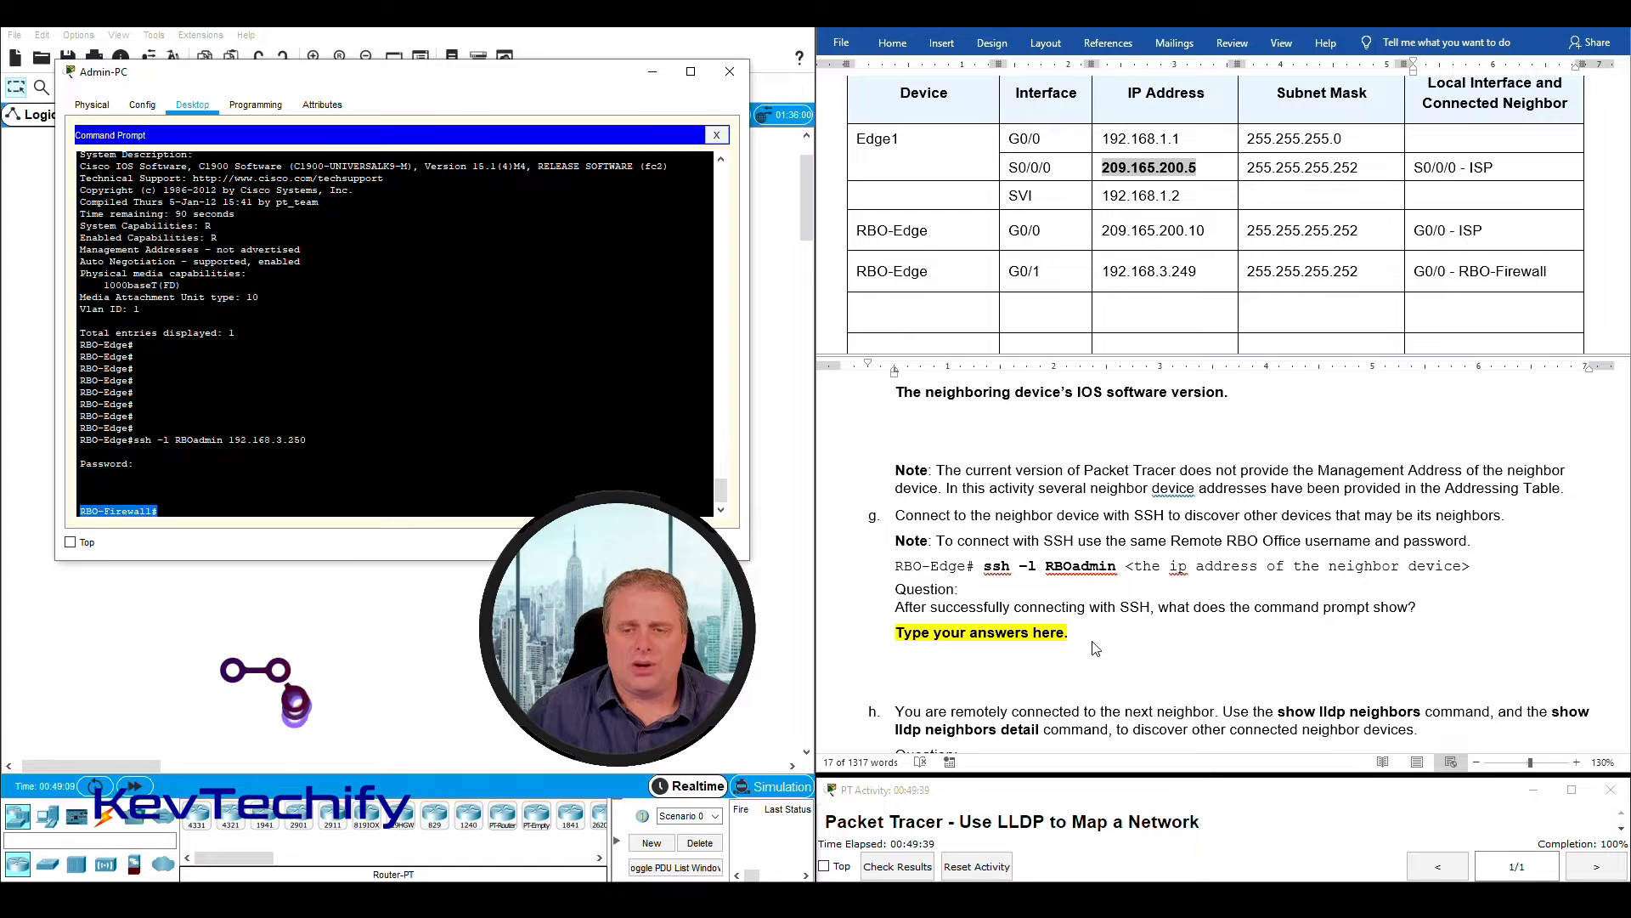
left_click(1099, 612)
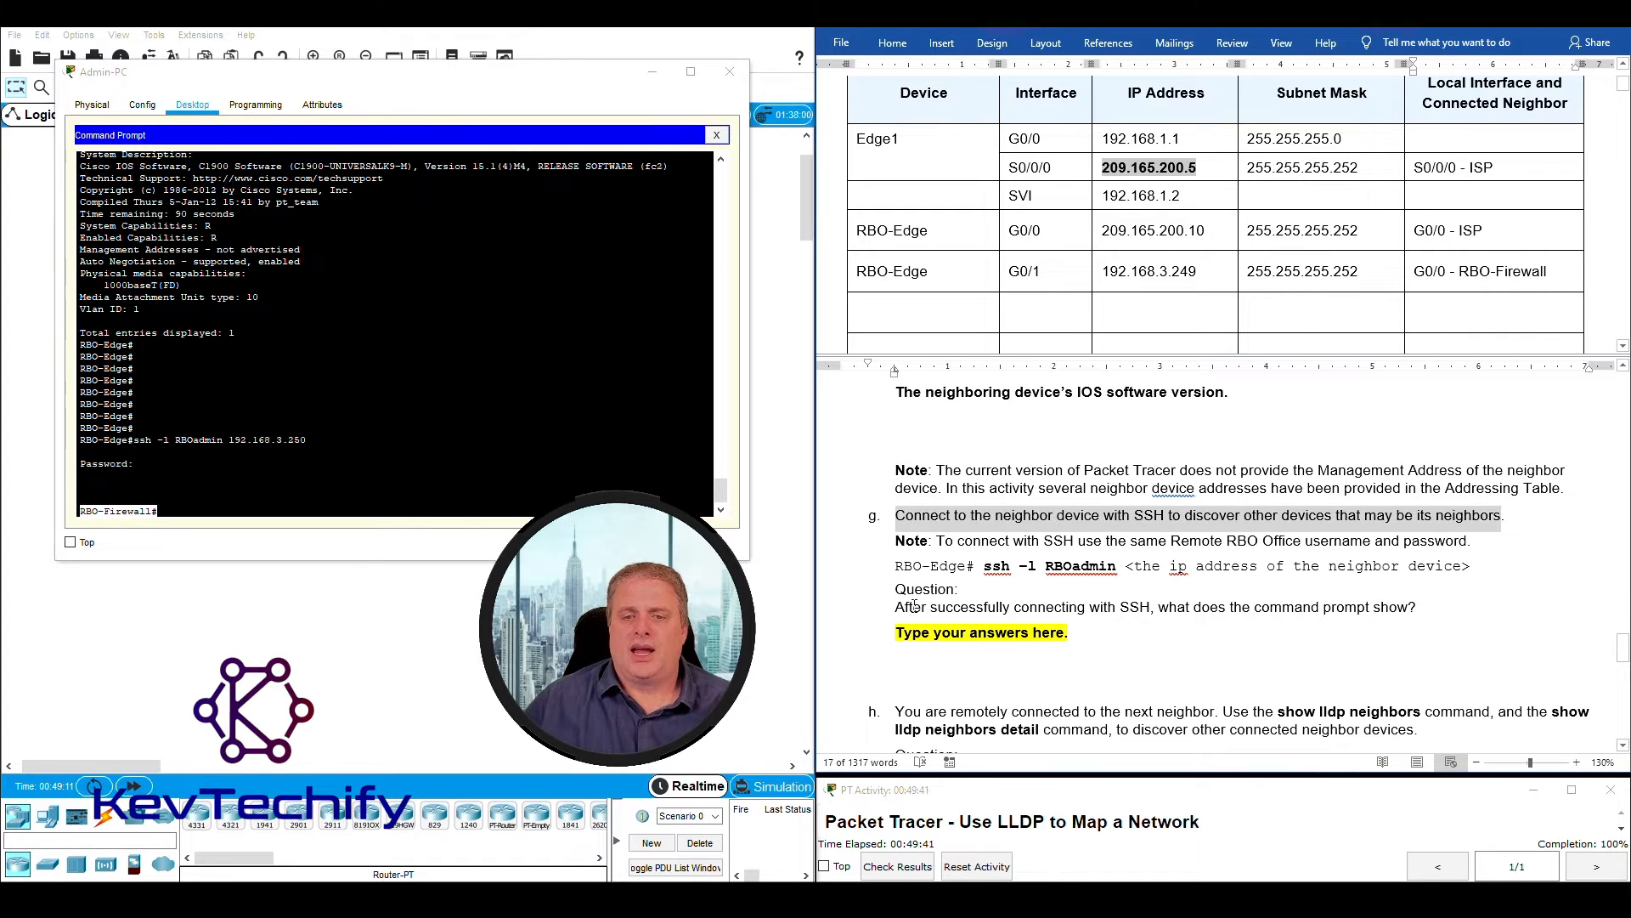
left_click_drag(899, 608, 1423, 602)
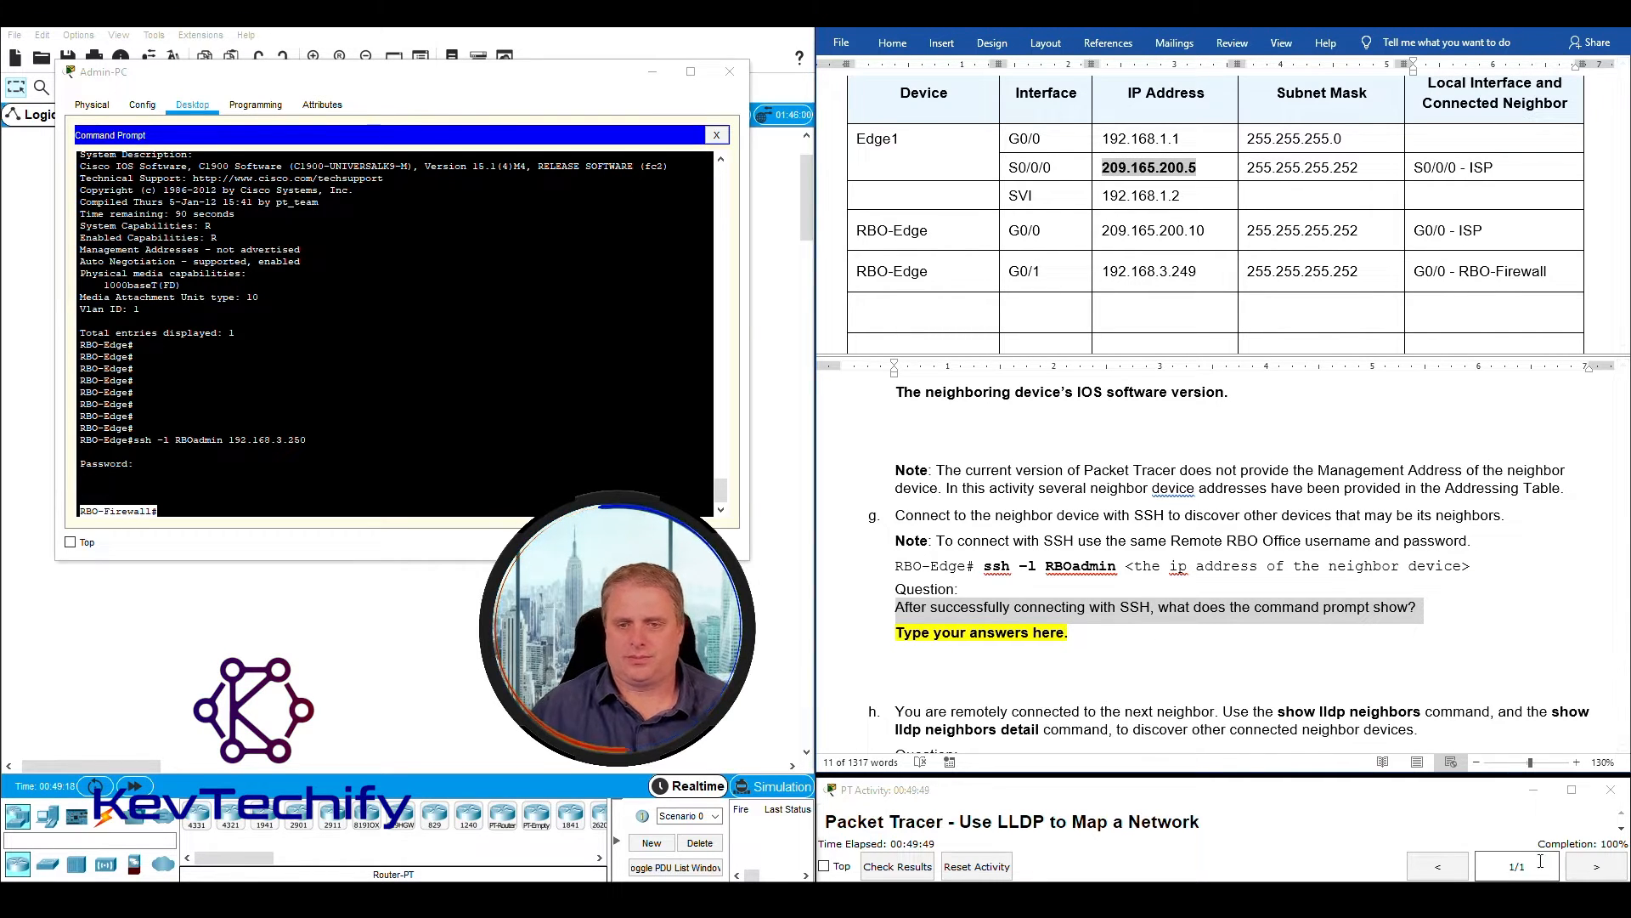
left_click(899, 633)
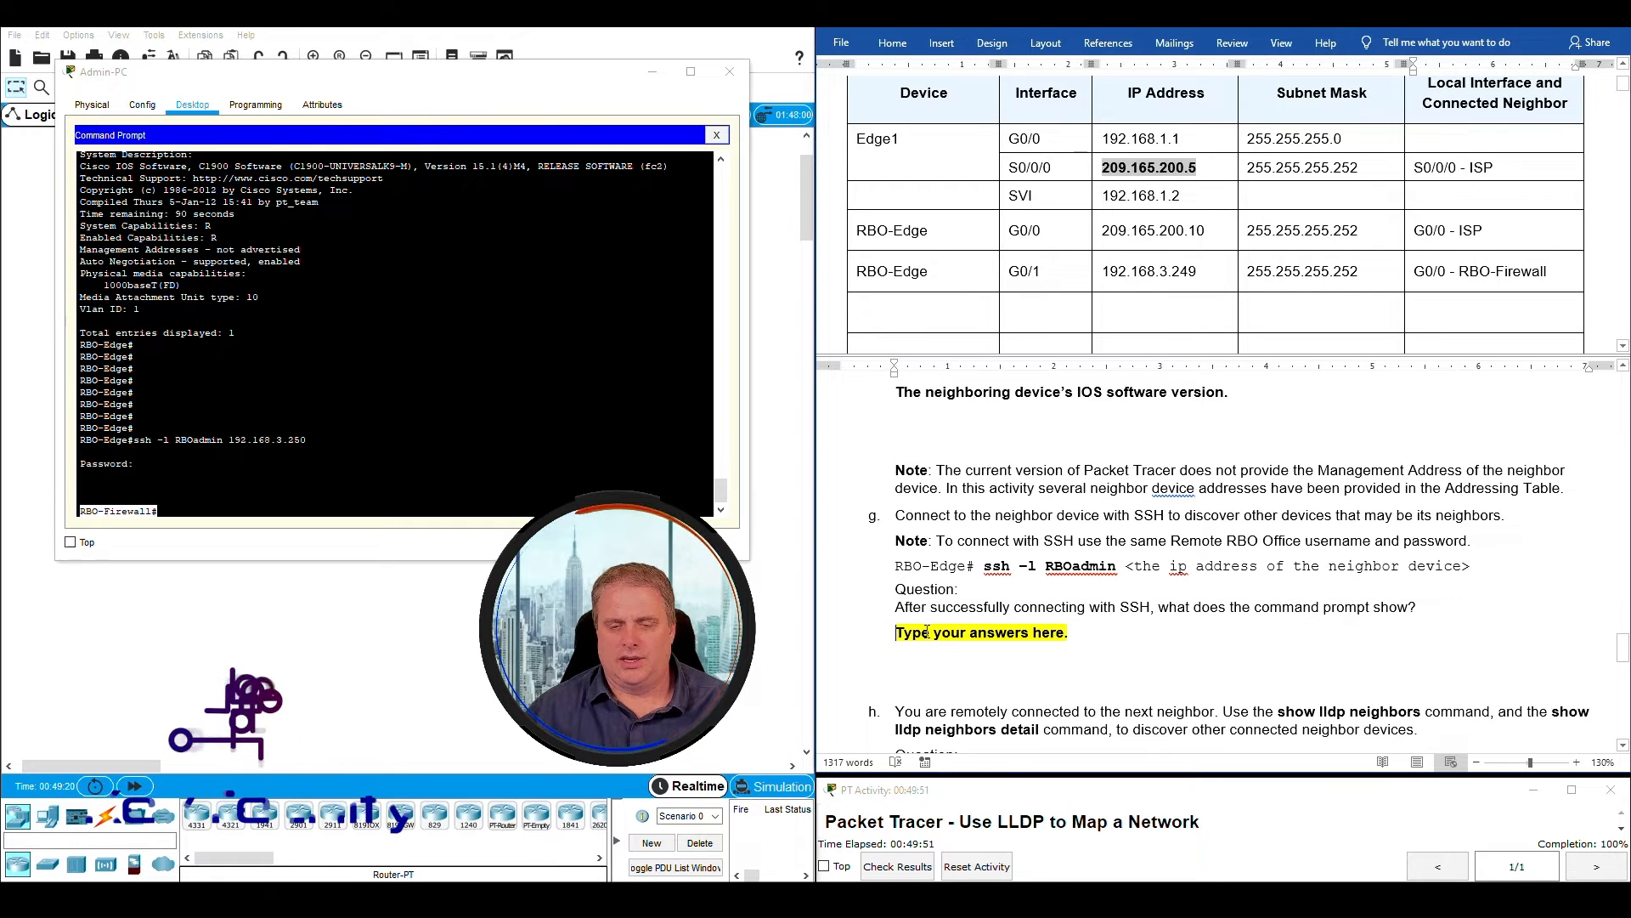
left_click(899, 633)
type("RBO-Firewall#")
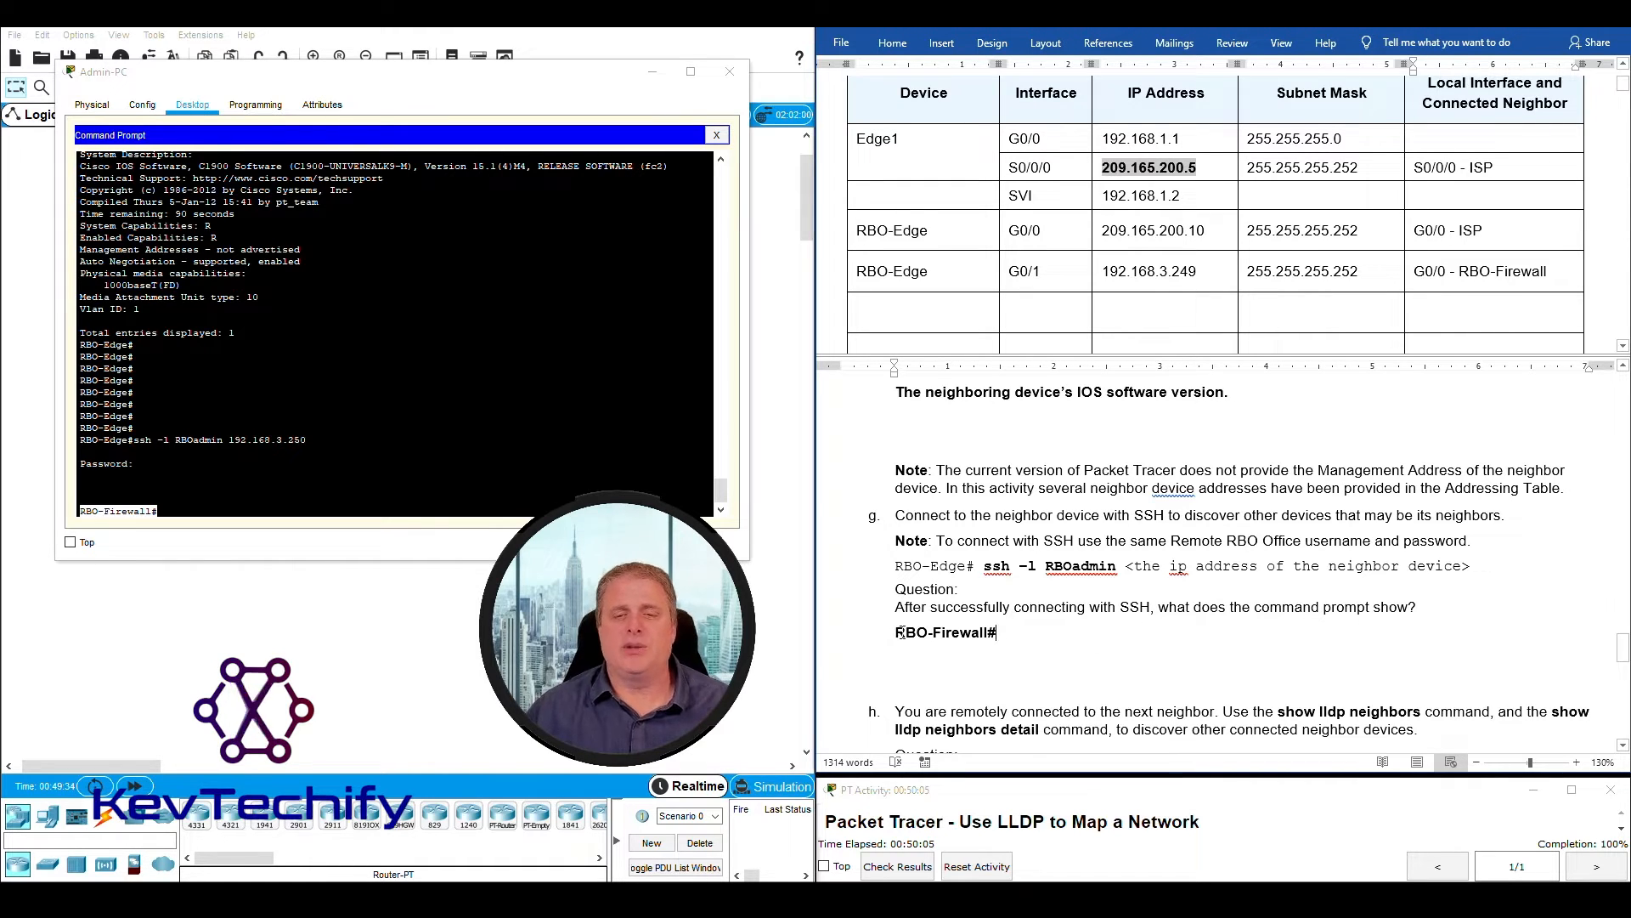
left_click_drag(884, 636, 998, 631)
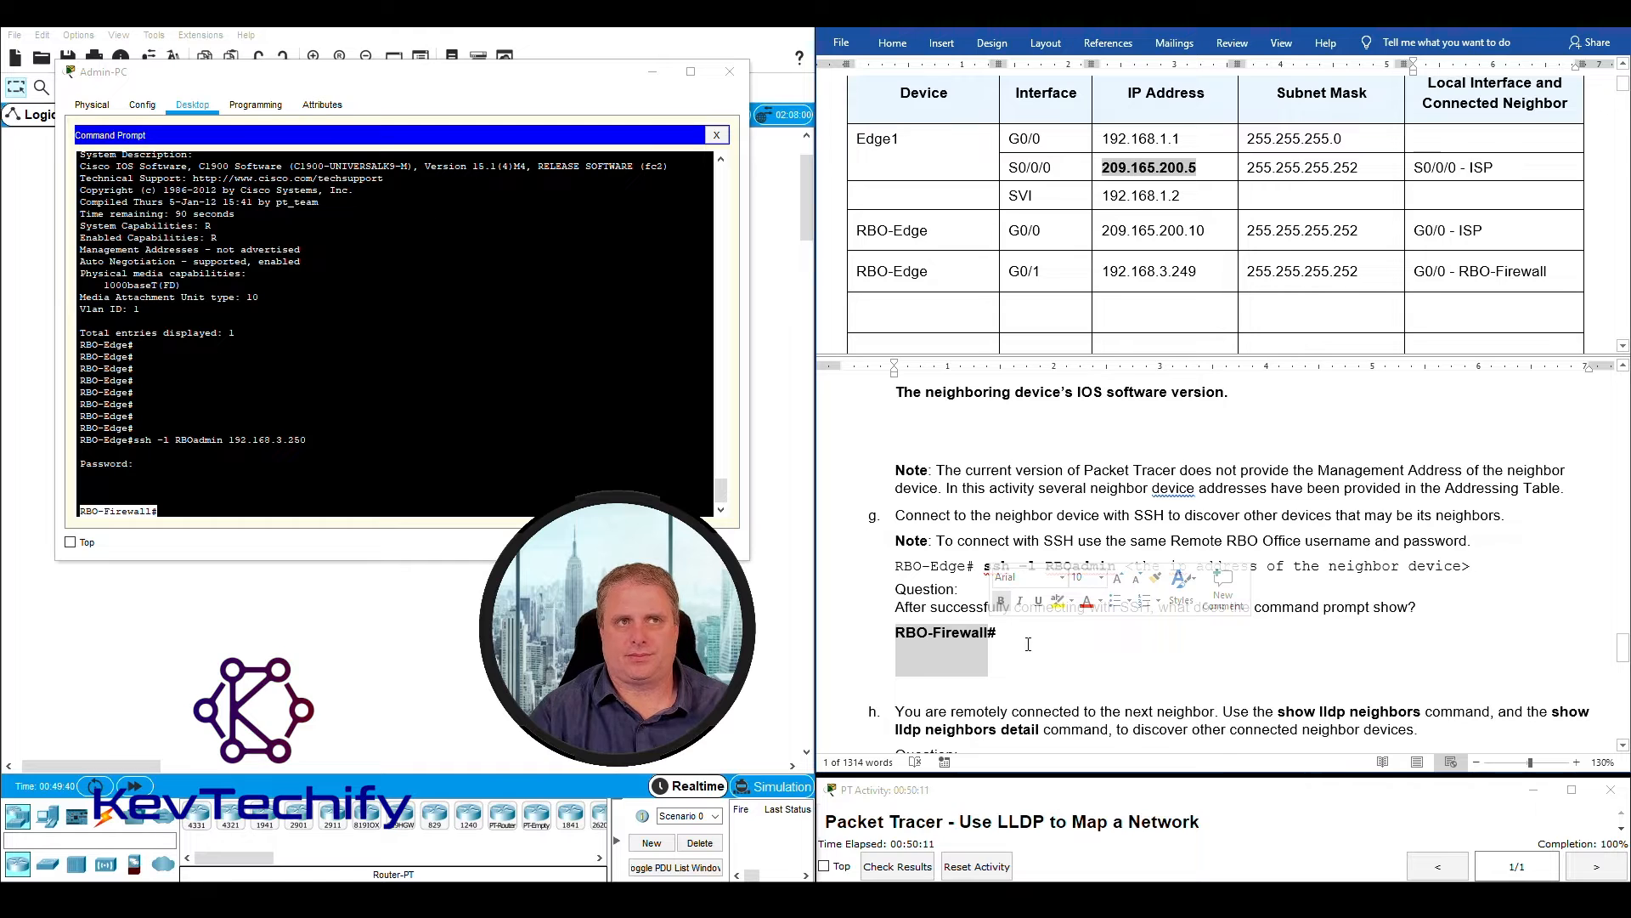
left_click(1028, 644)
- Read instruction h about discovering further neighbors with LLDP and recording newly found devices in the Addressing Table
scroll(1037, 633, "down", 3)
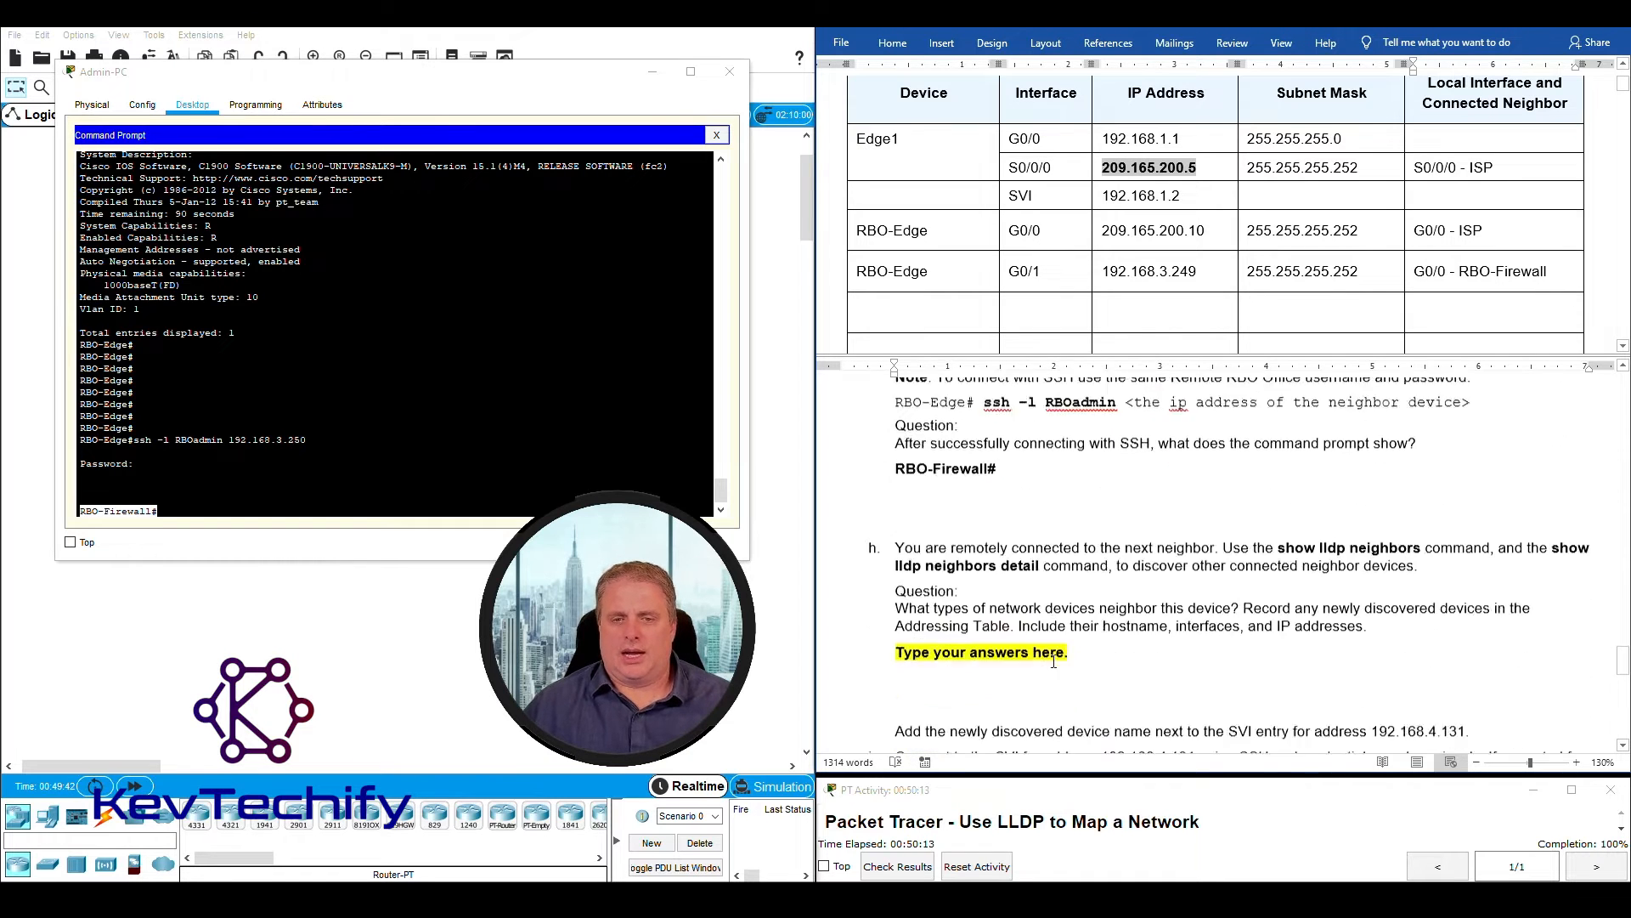
scroll(1044, 625, "down", 1)
left_click_drag(889, 456, 1404, 459)
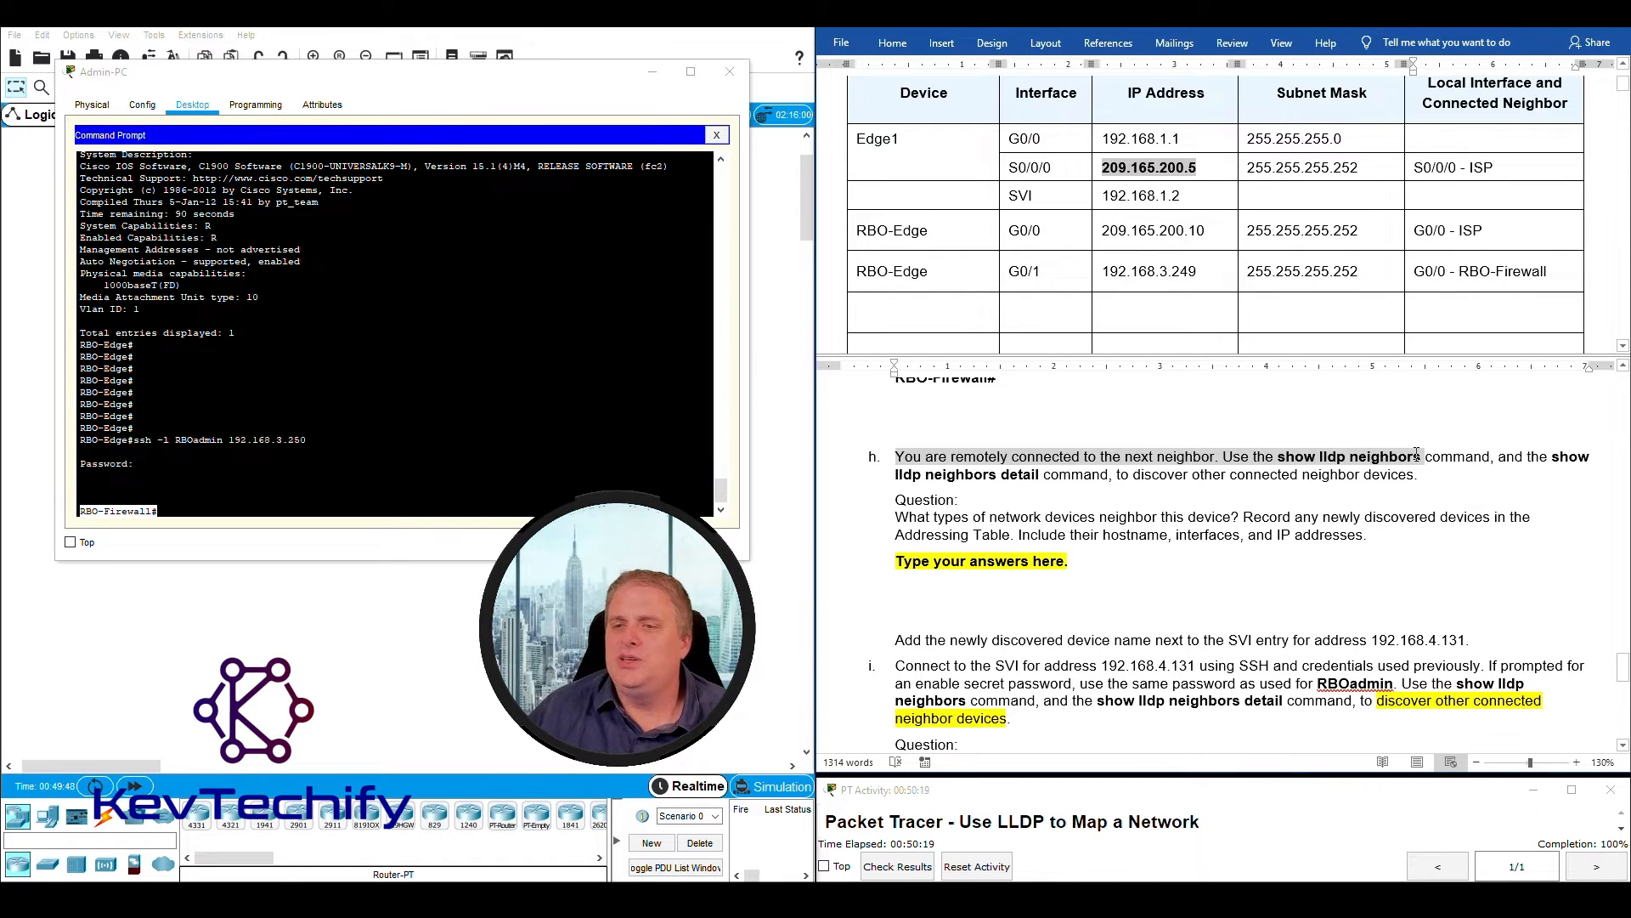
mouse_move(1417, 456)
left_mouse_down()
mouse_move(1552, 456)
mouse_move(983, 476)
mouse_move(1435, 479)
left_mouse_up()
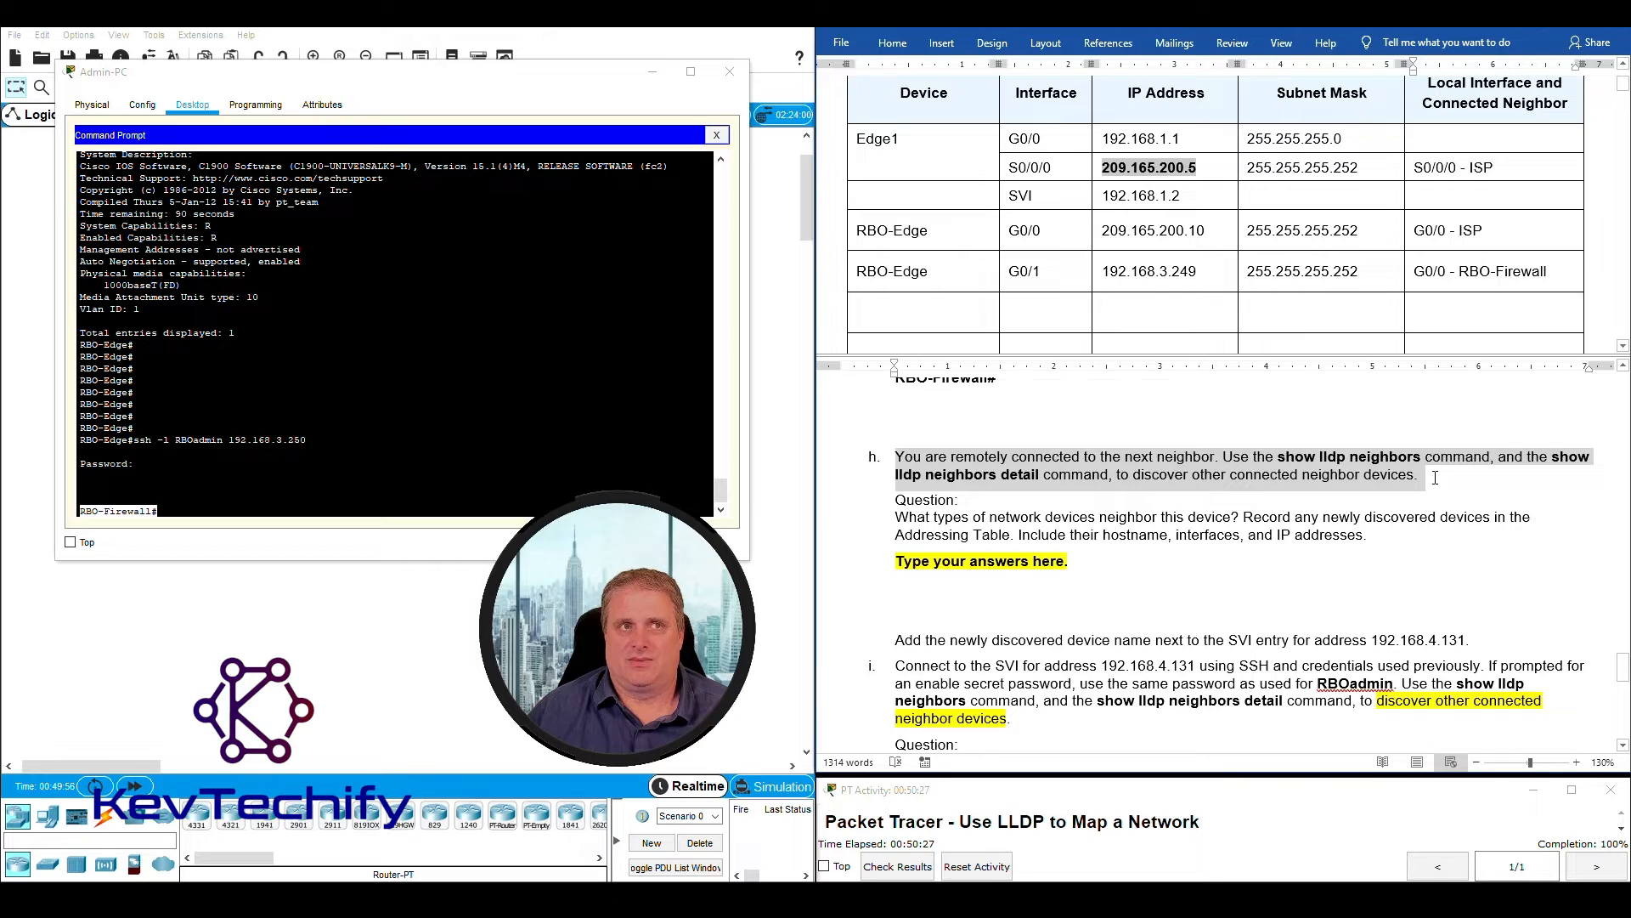
left_click_drag(905, 516, 1143, 517)
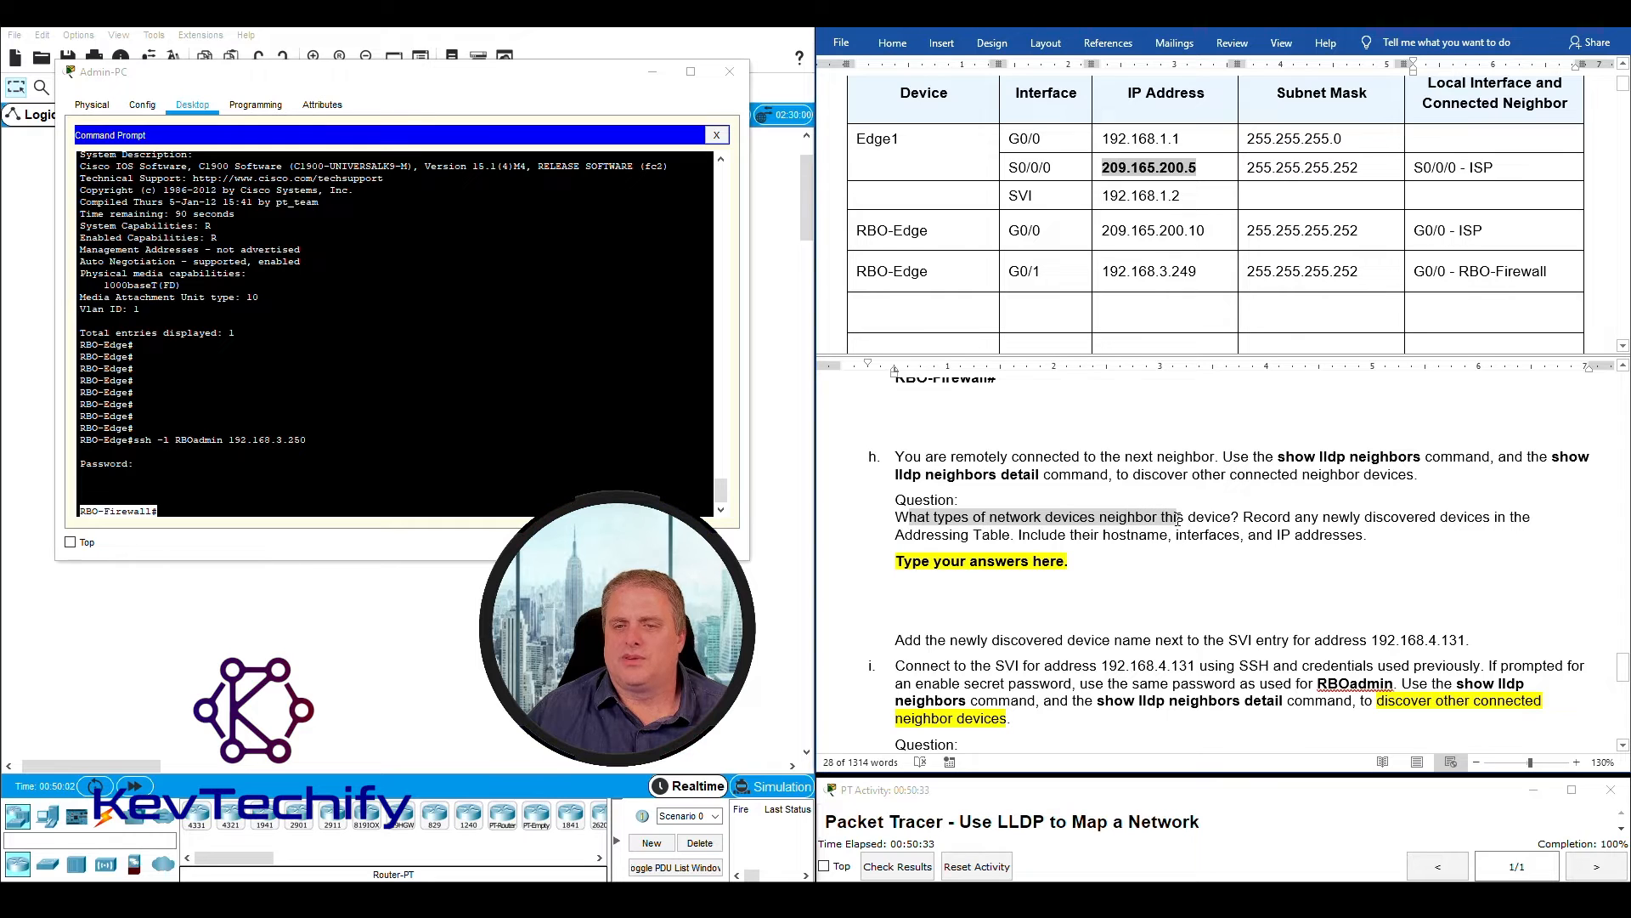
left_click_drag(1266, 520, 1376, 540)
left_click(1376, 540)
- Run "sho lldp nei" on RBO-Firewall and review the listed neighbor devices and their ports
left_click(204, 510)
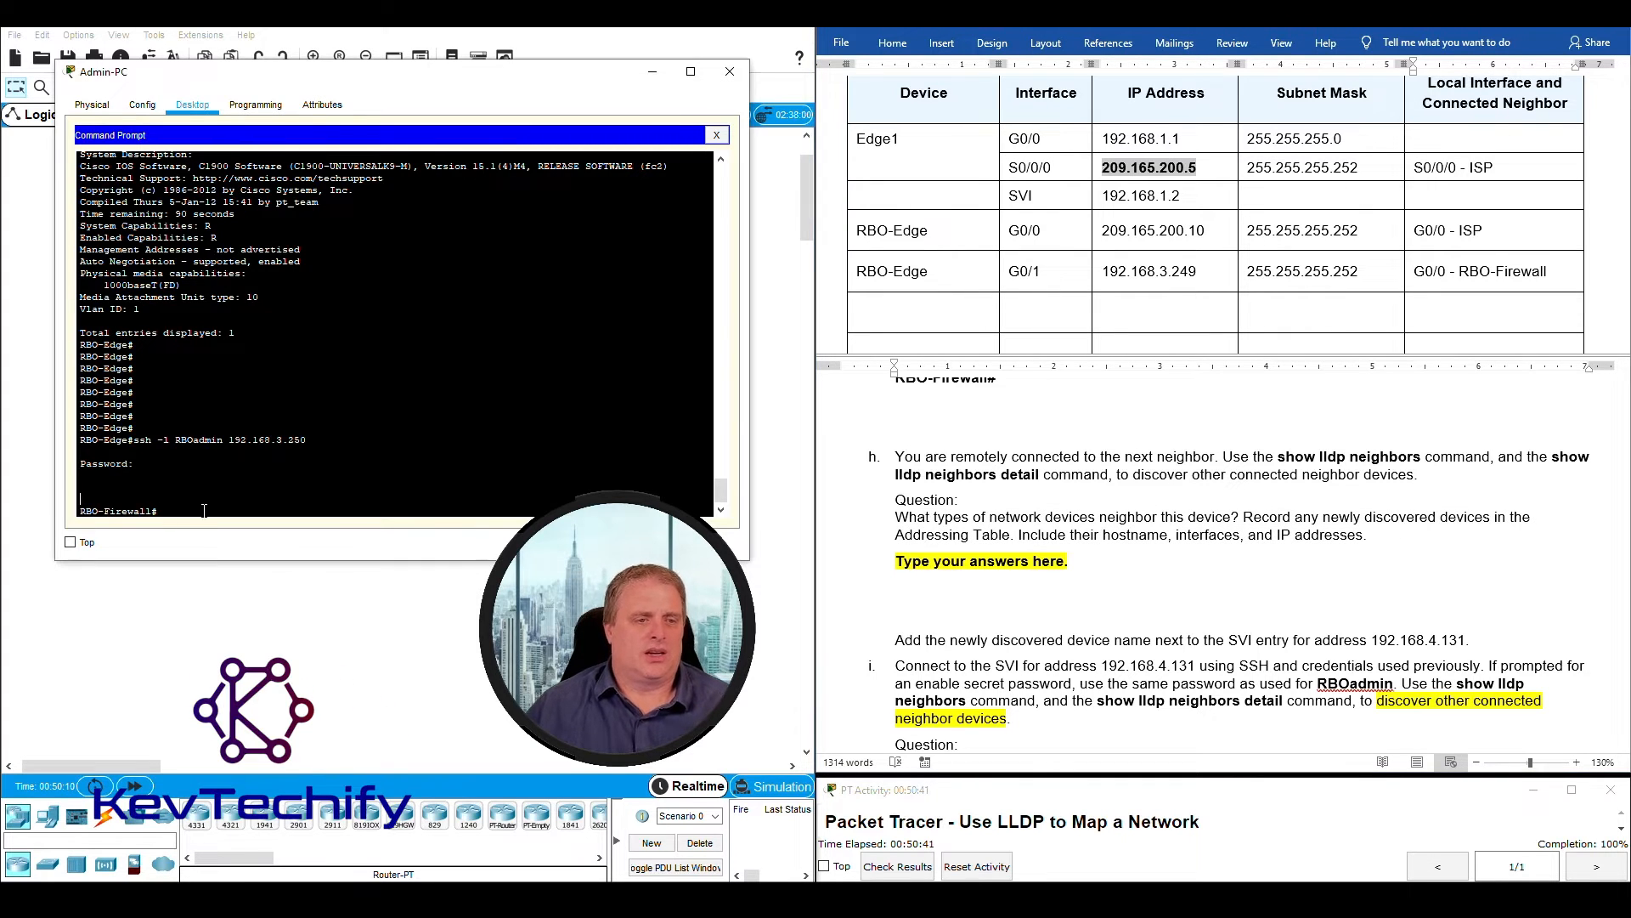
key("Return")
key("Return")
key("Return")
key("Return")
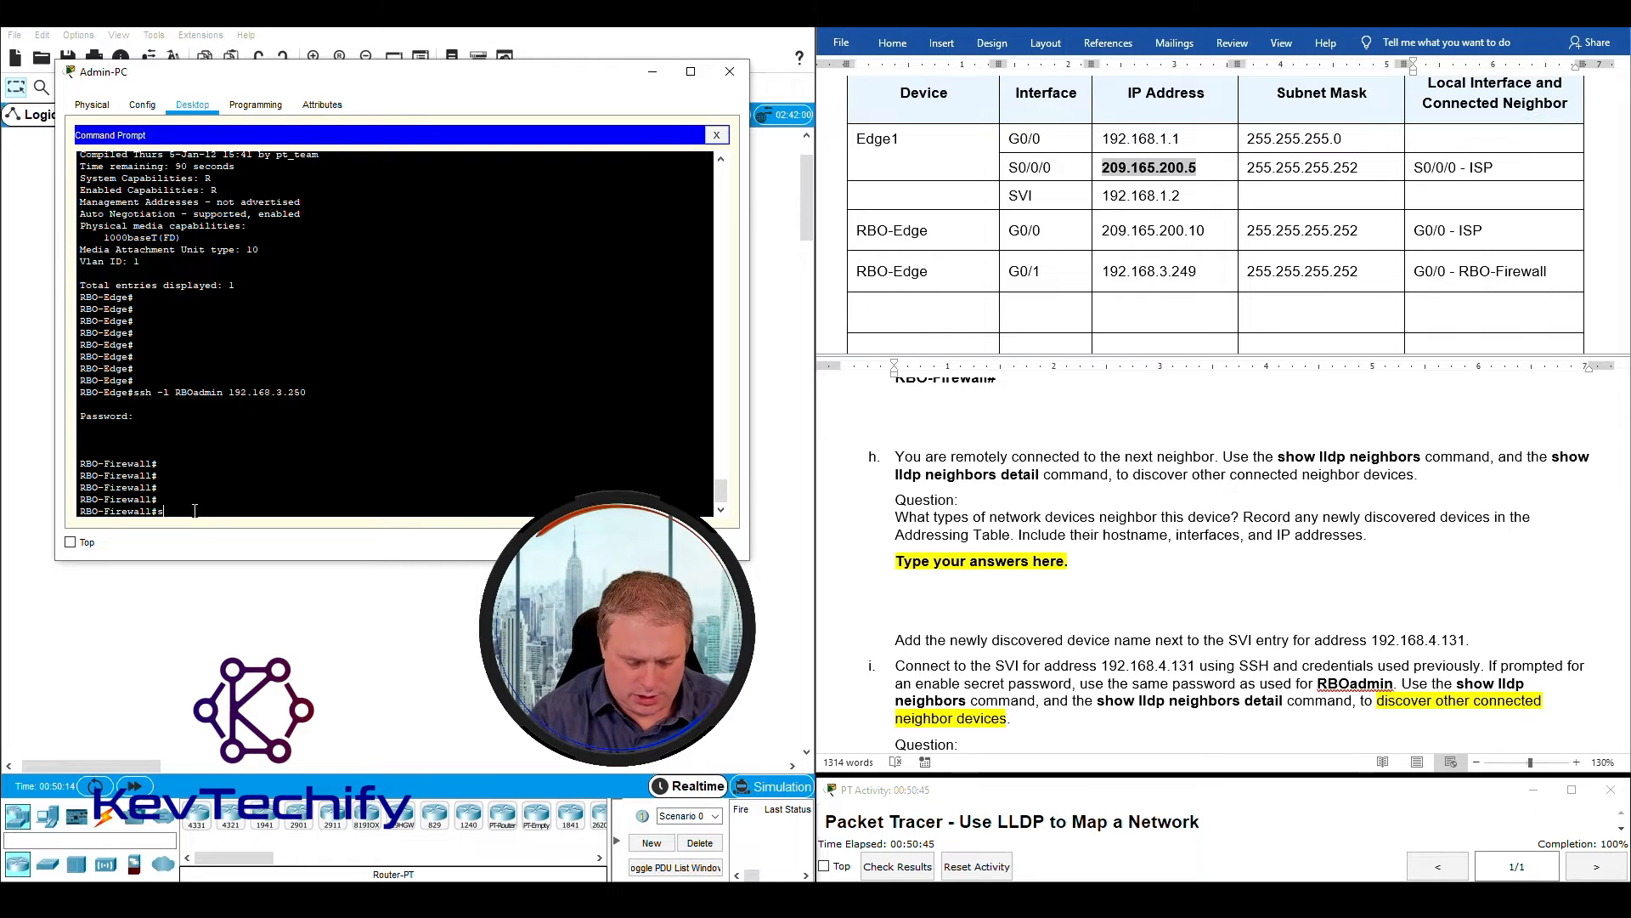
type("sho lldp")
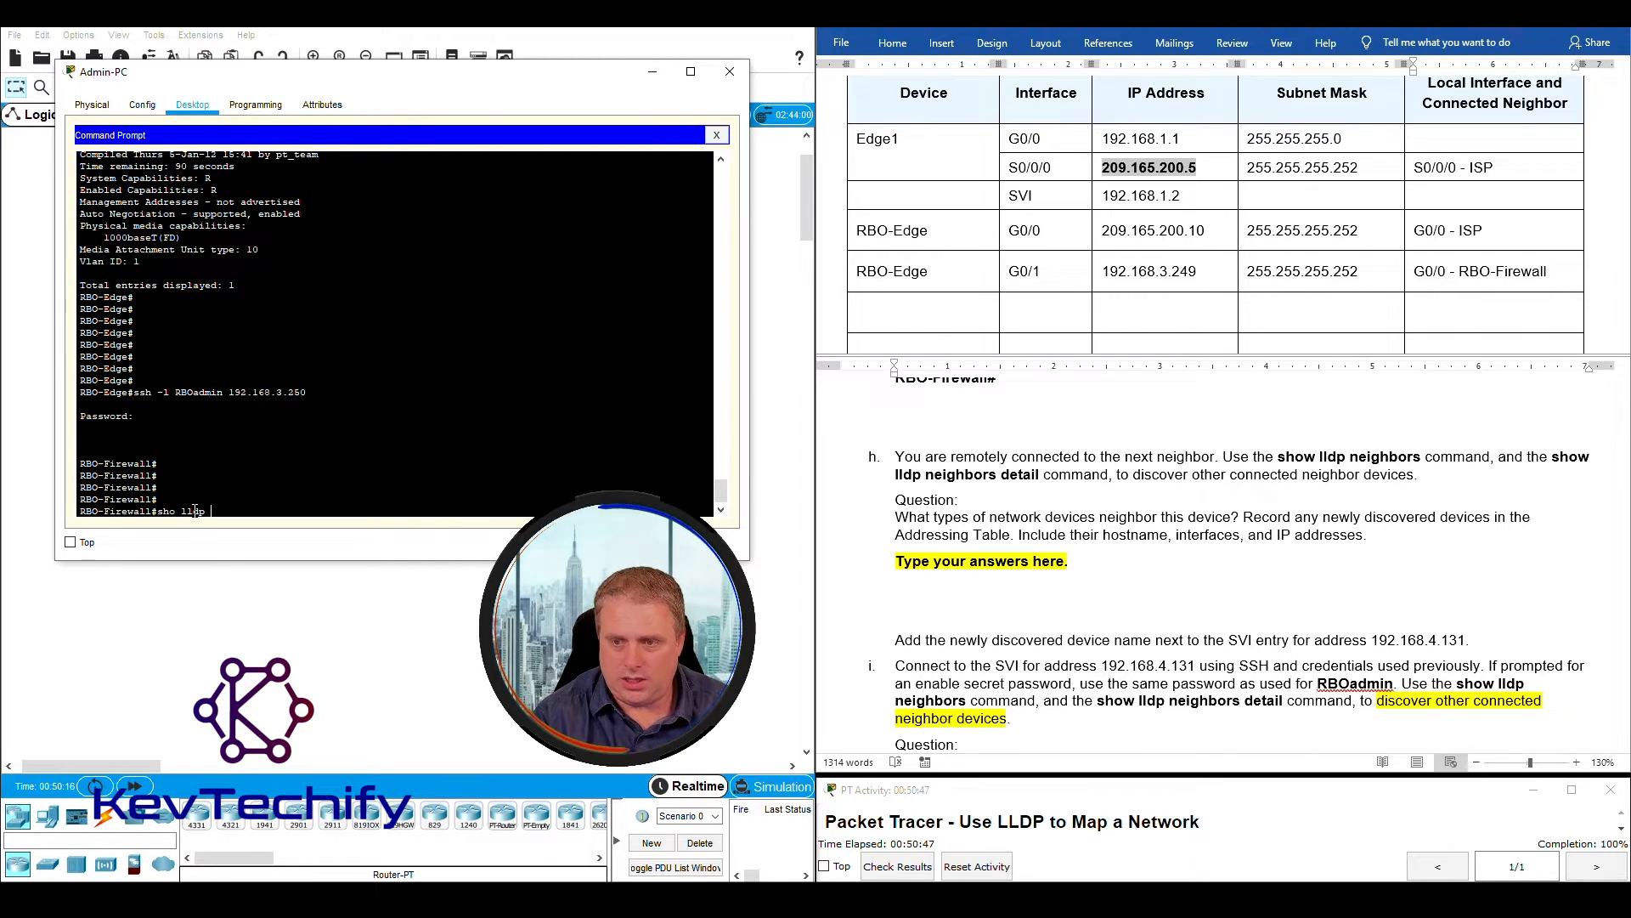
type(" nei")
key("Return")
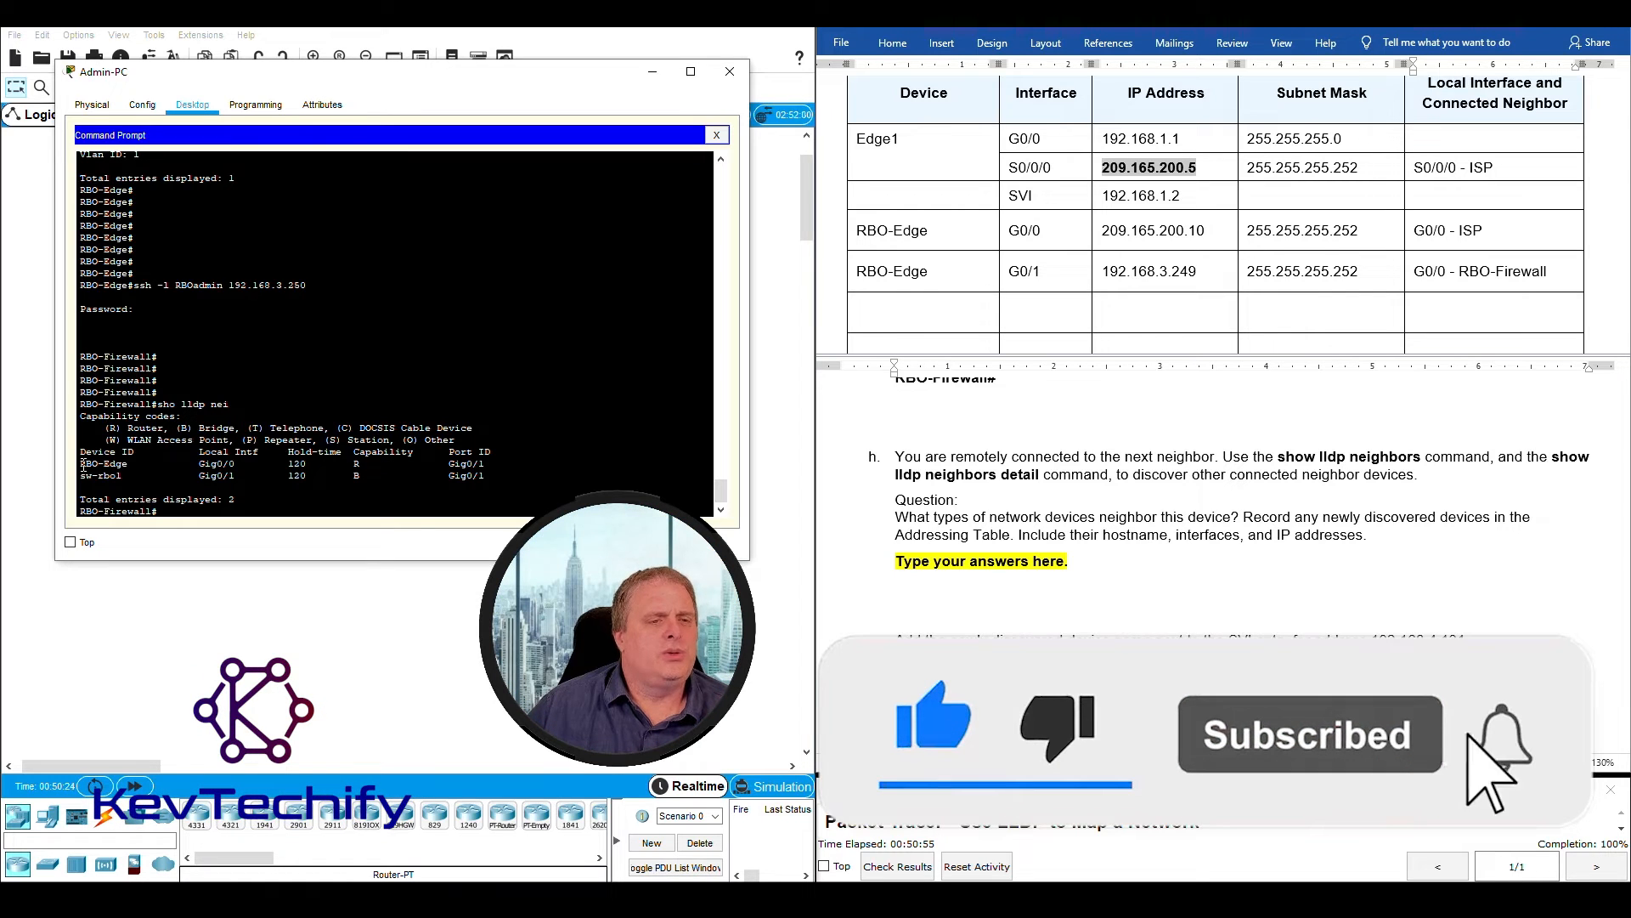
left_click_drag(79, 464, 124, 464)
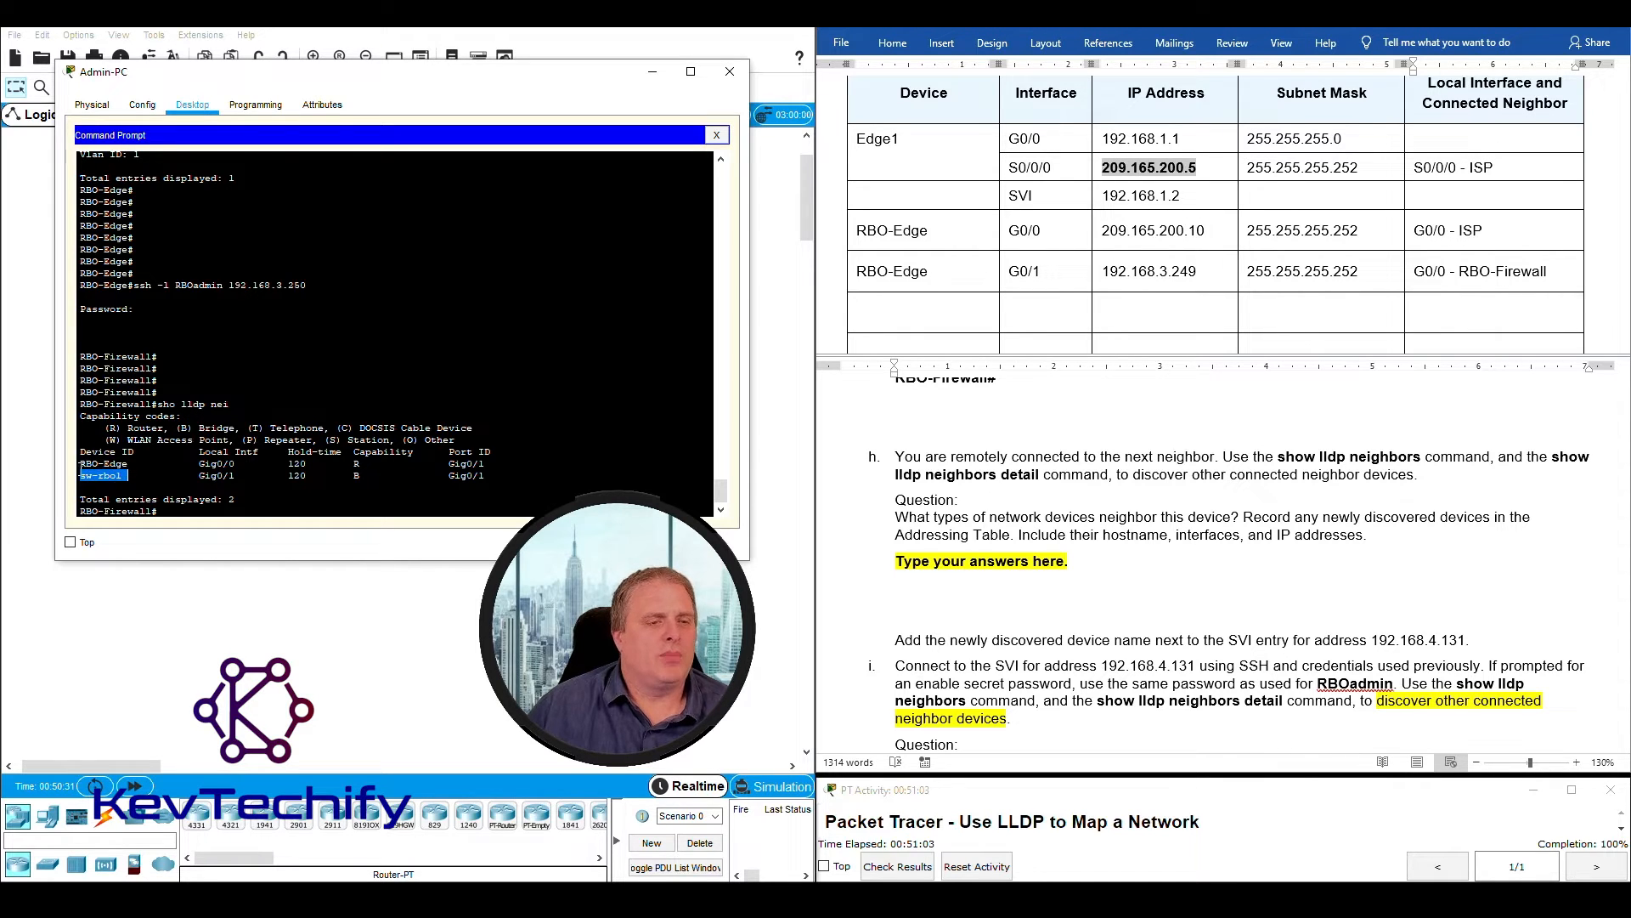
left_click_drag(81, 465, 493, 473)
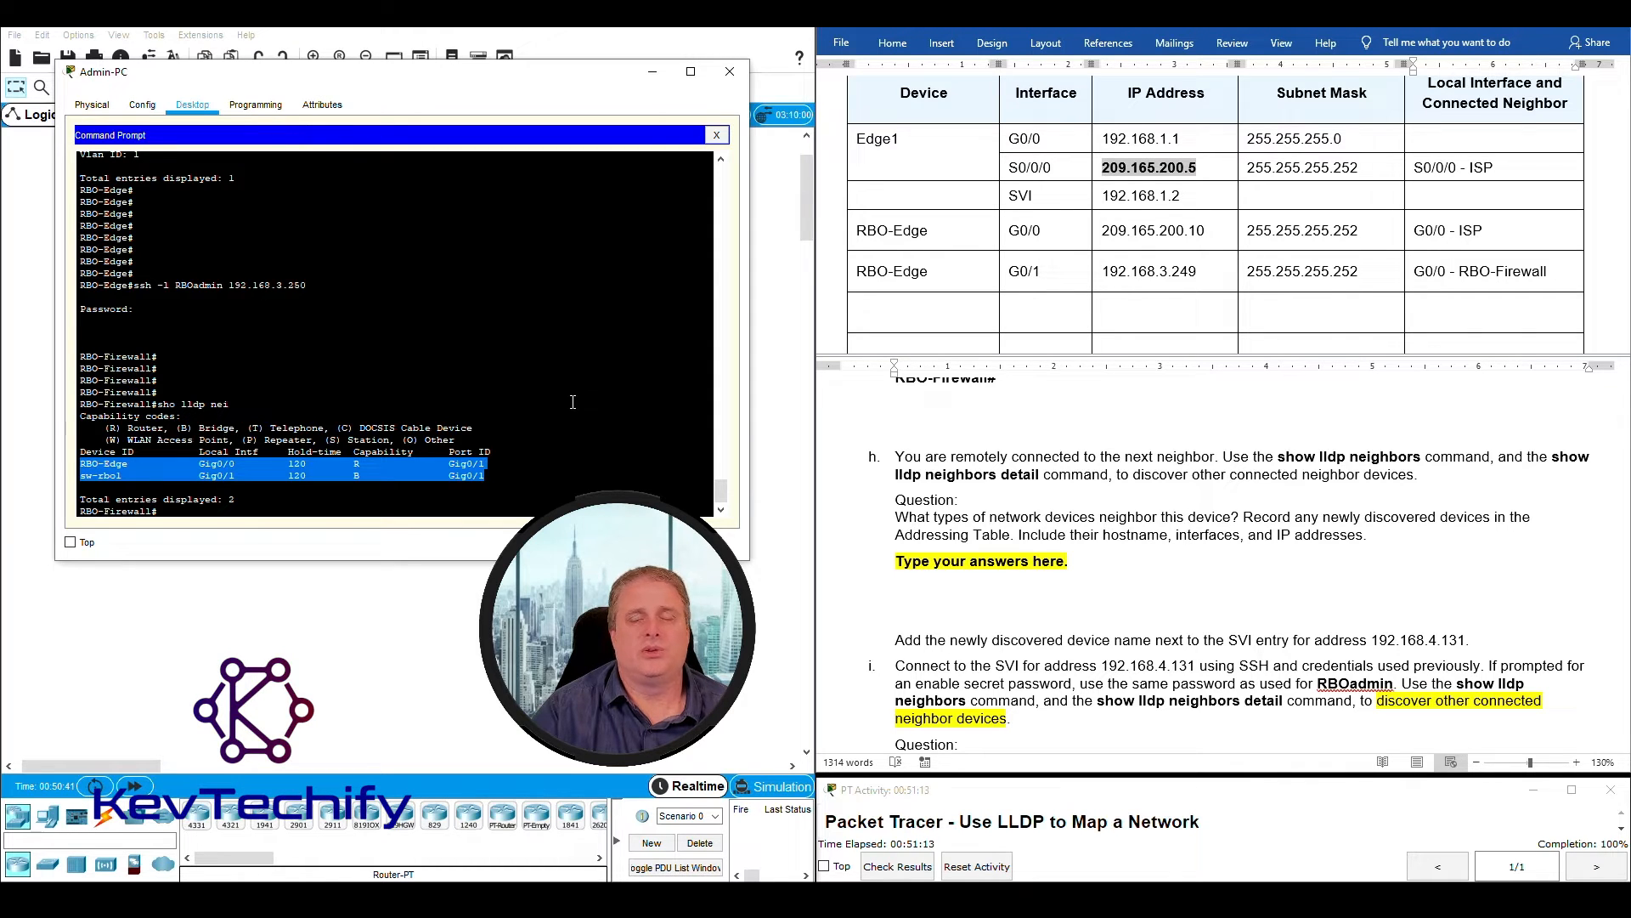
- Enter RBO-Firewall as the device in the first empty Addressing Table row, below the RBO-Edge entries
scroll(1011, 269, "down", 1)
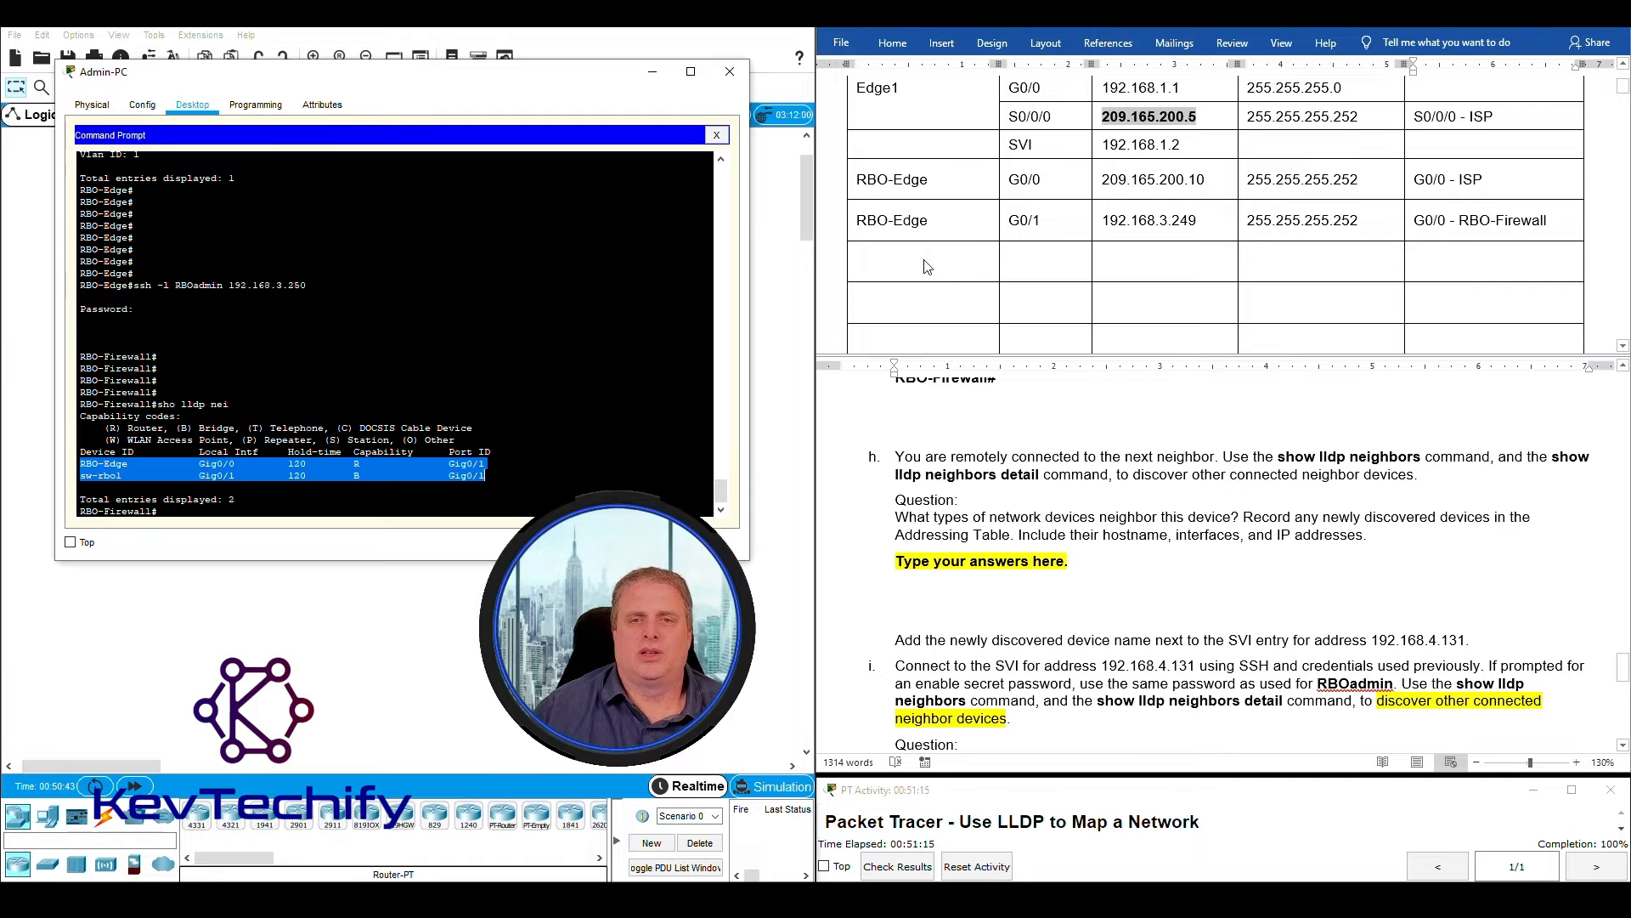
left_click(912, 263)
left_click(921, 274)
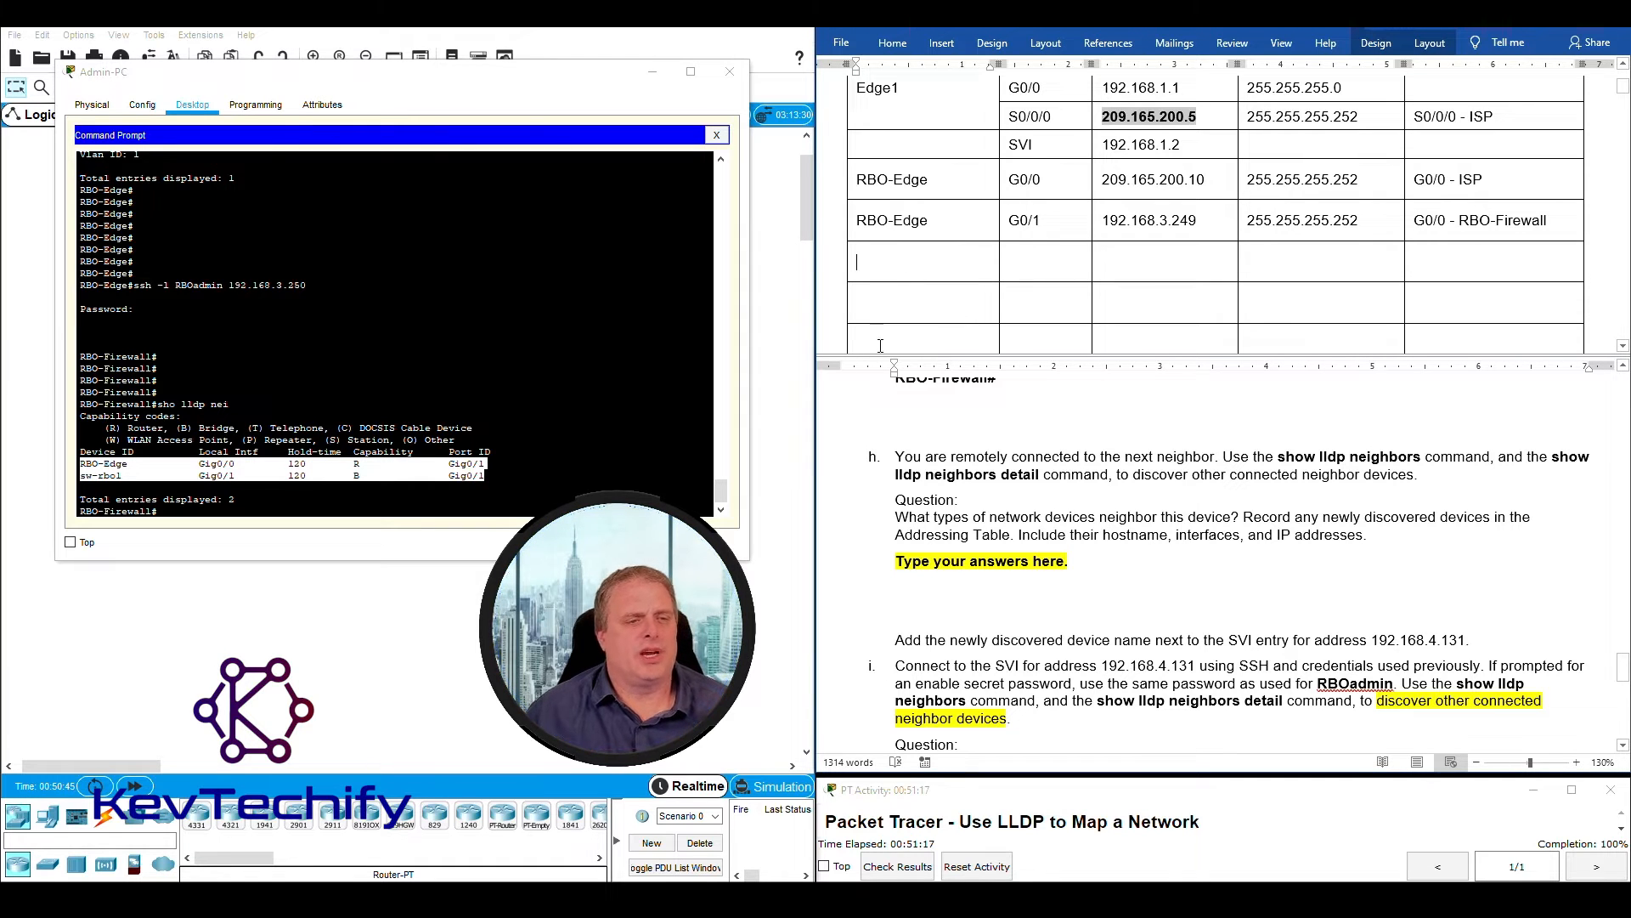
left_click_drag(80, 511, 159, 511)
left_click(900, 261)
type("RBO-Firewall")
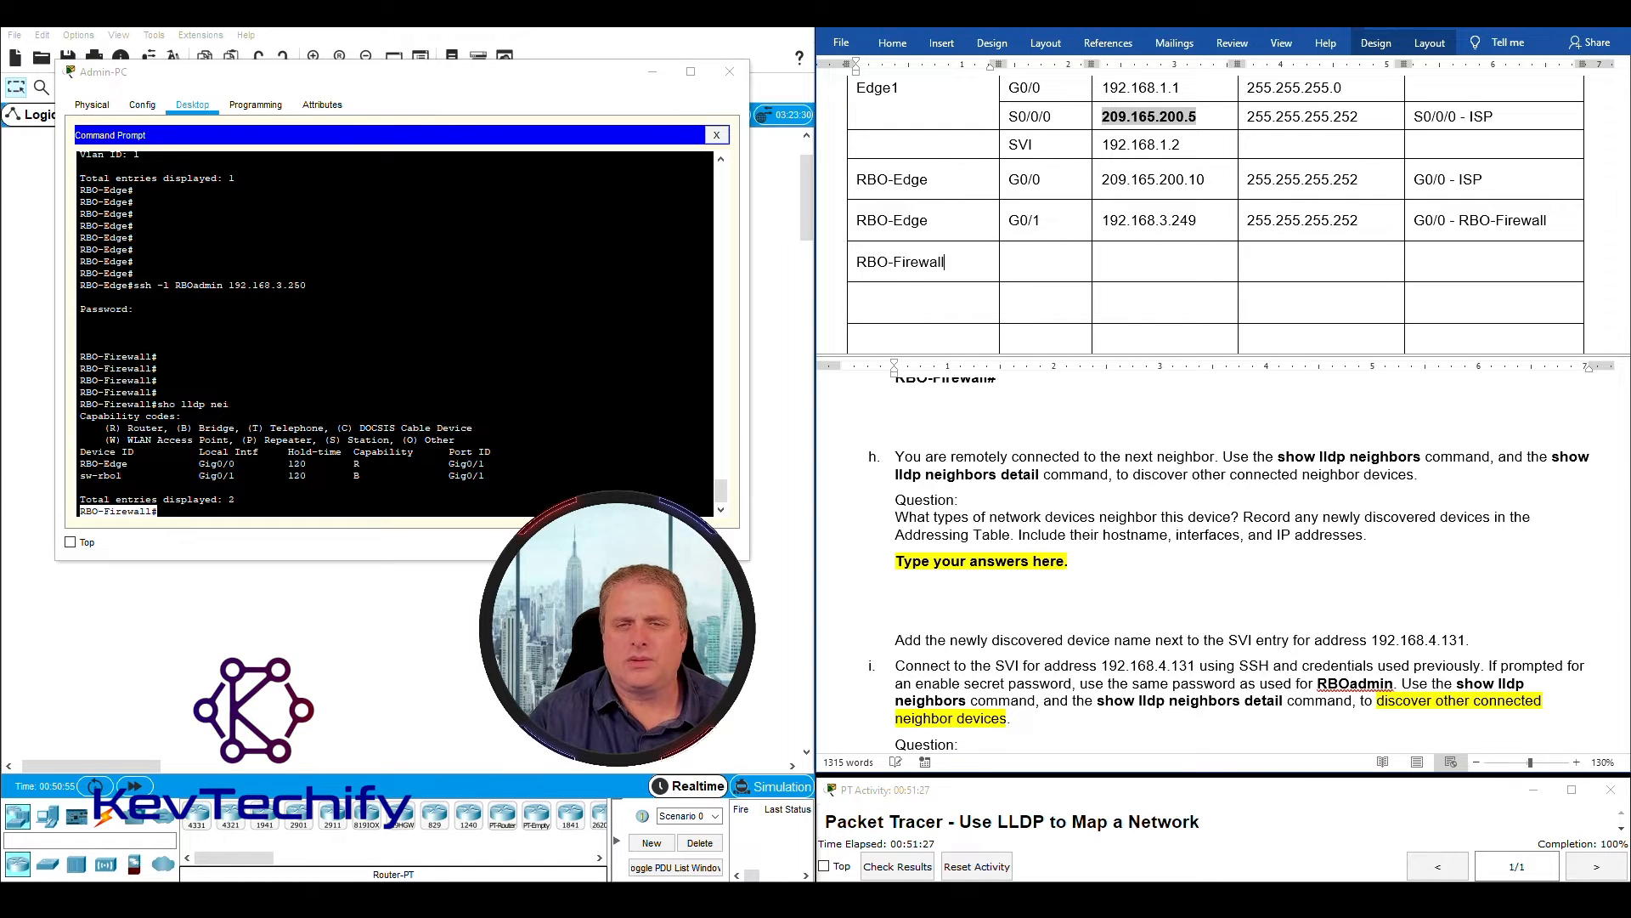
type("Rbo-")
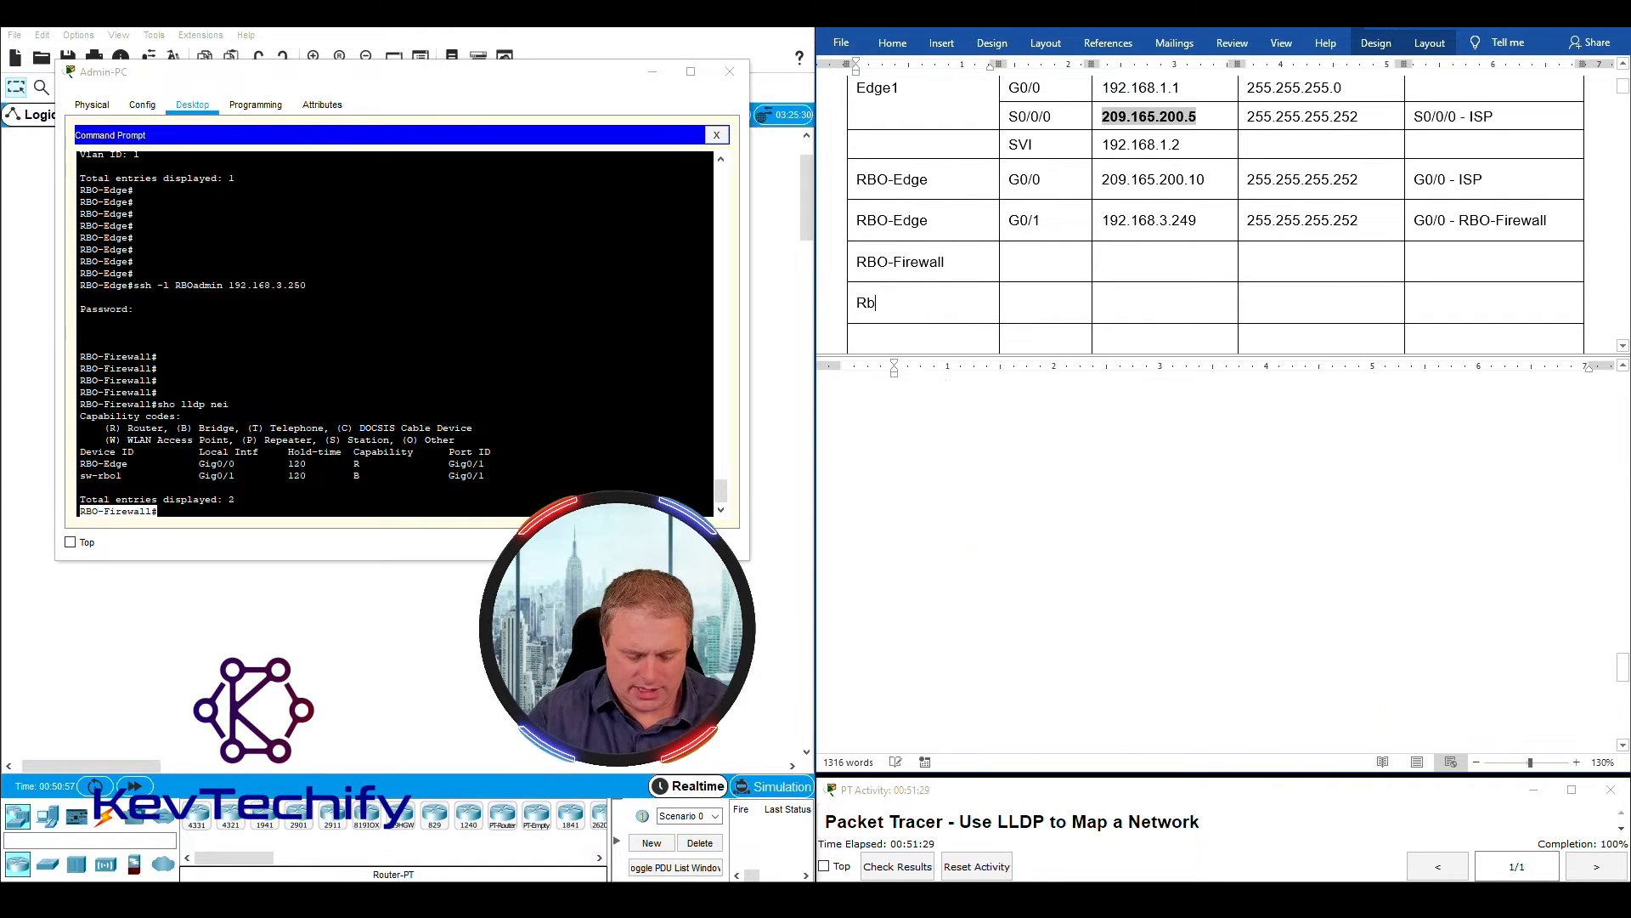
- Add a second RBO-Firewall device entry in the following row of the Addressing Table
key("BackSpace")
key("BackSpace")
key("BackSpace")
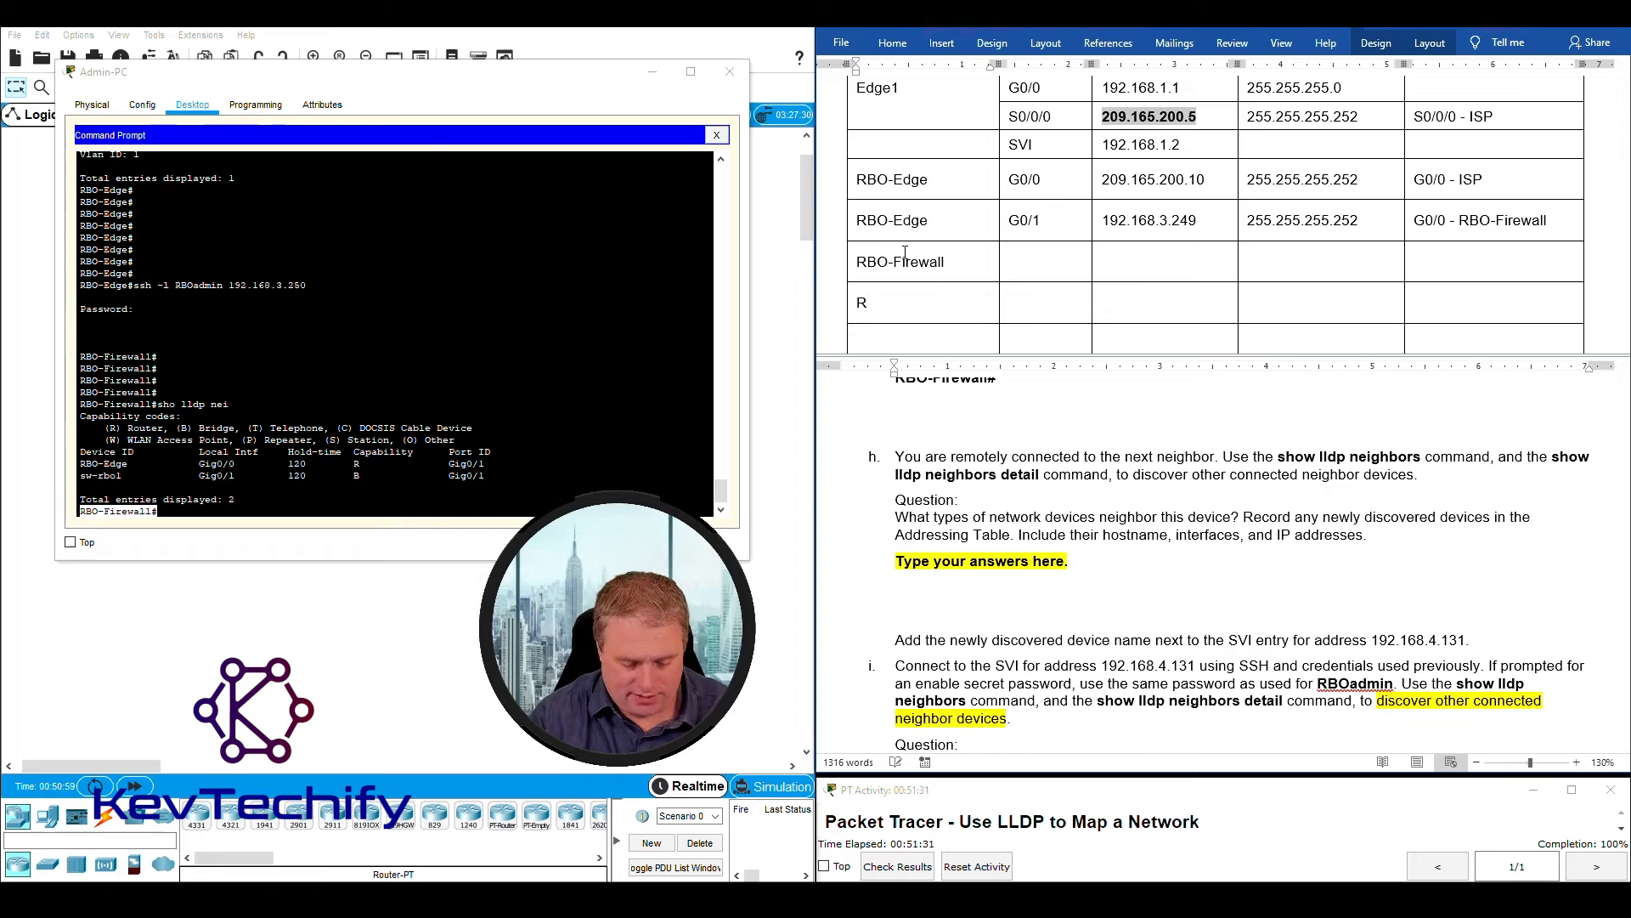
type("BO-")
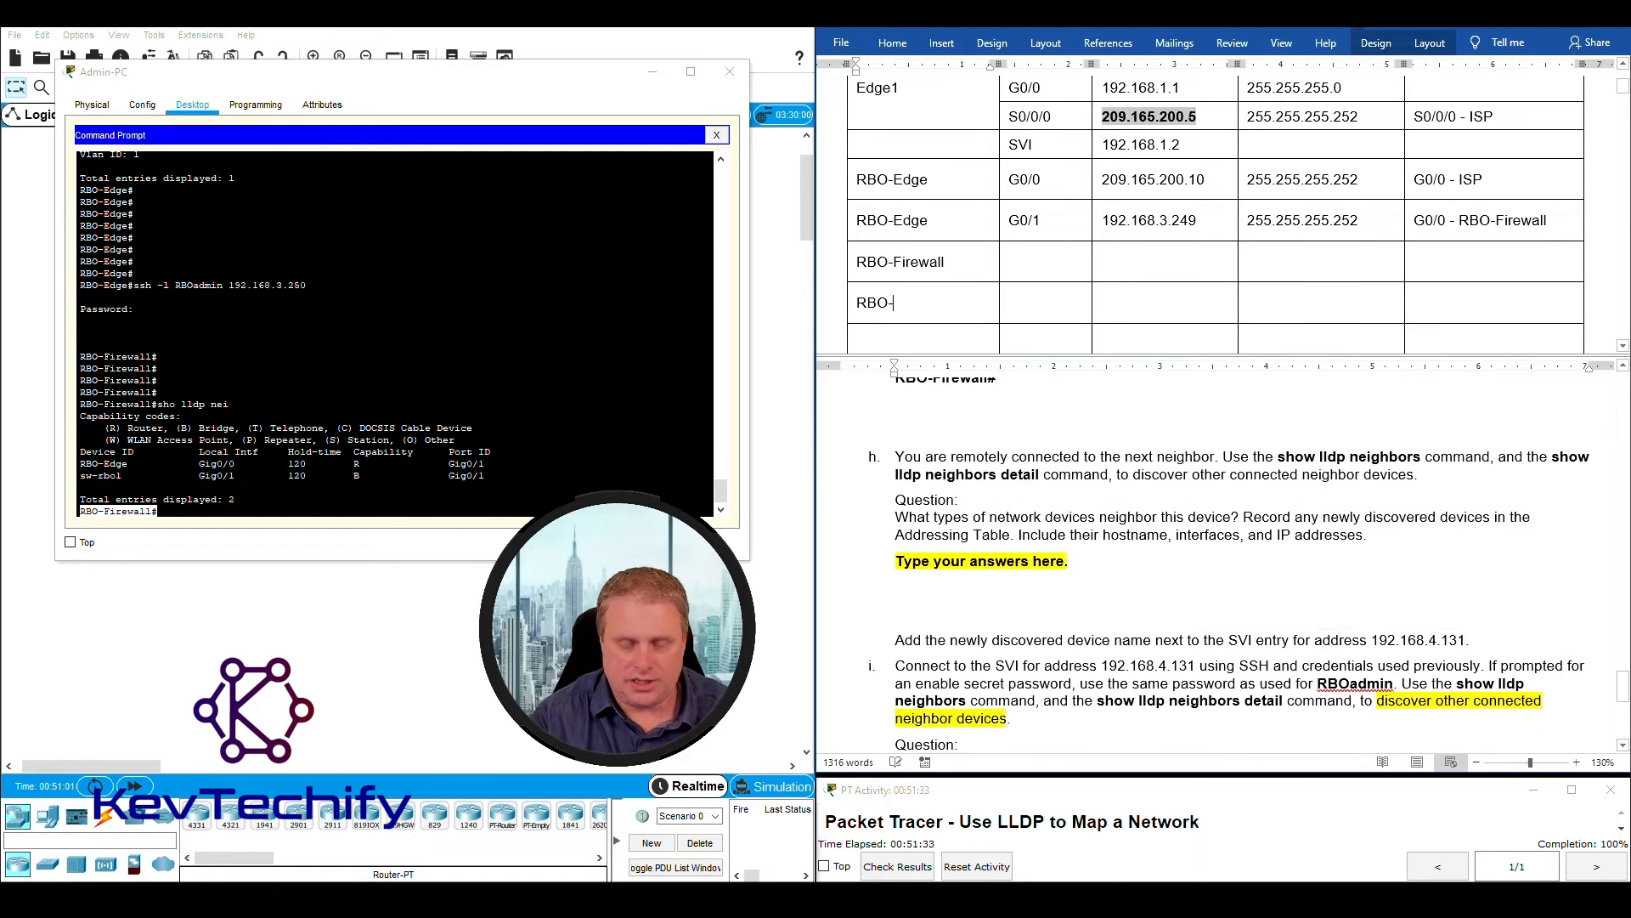
type("Firewall")
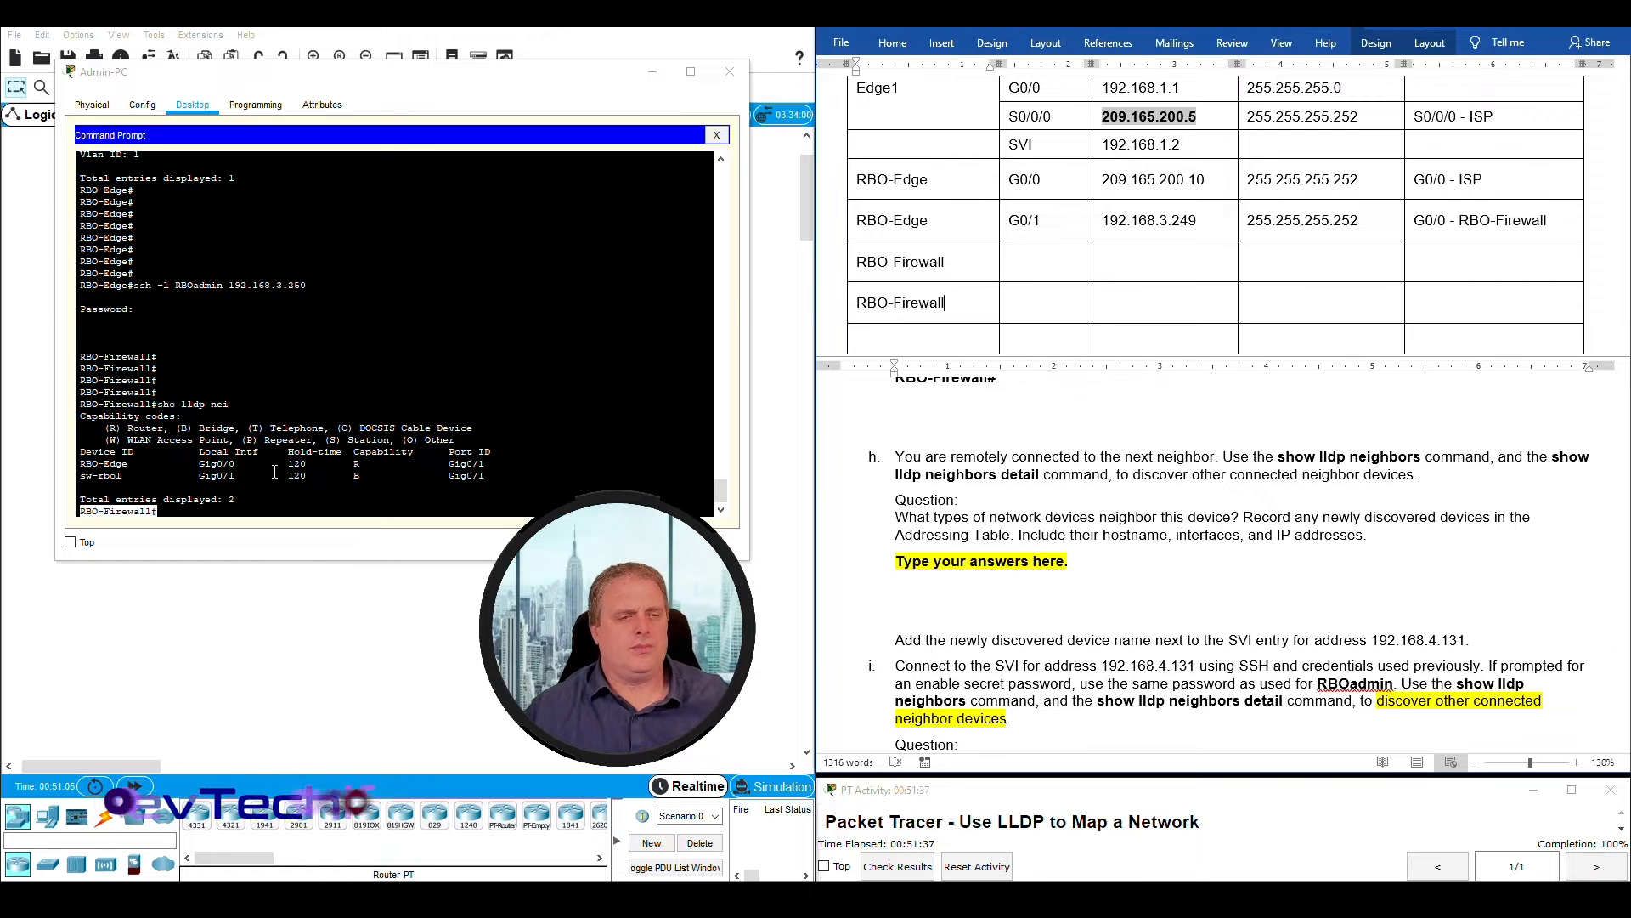
- Check RBO-Firewall's local interface toward RBO-Edge and enter G0/0 as the interface in the first RBO-Firewall row
left_click_drag(853, 264, 945, 264)
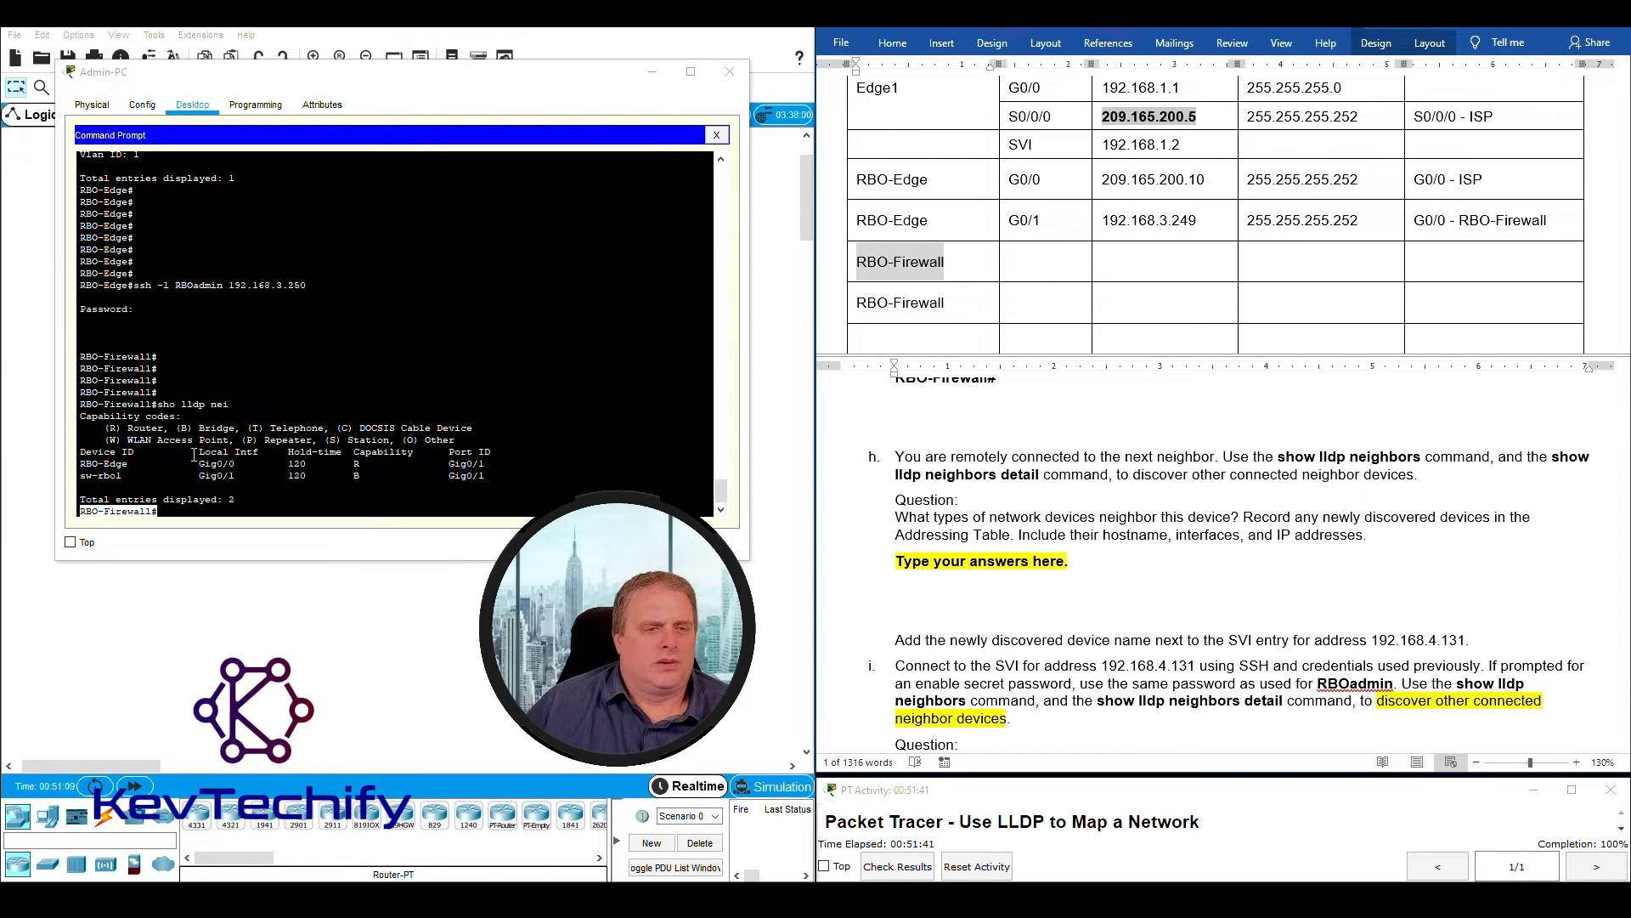
left_click_drag(197, 464, 266, 453)
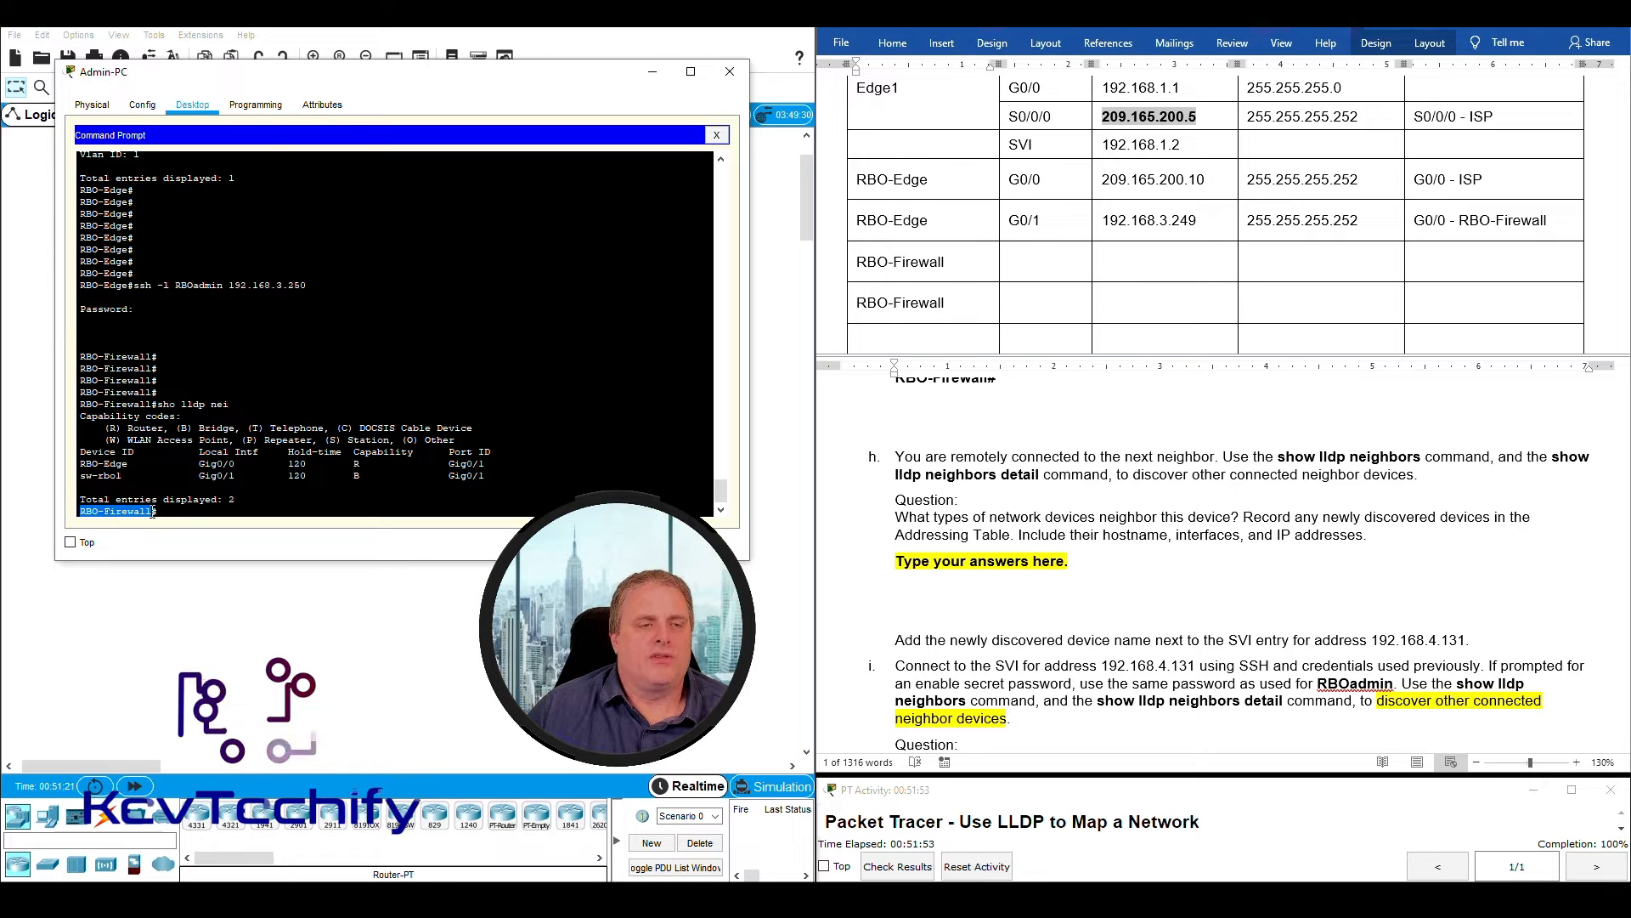
left_click_drag(80, 512, 152, 511)
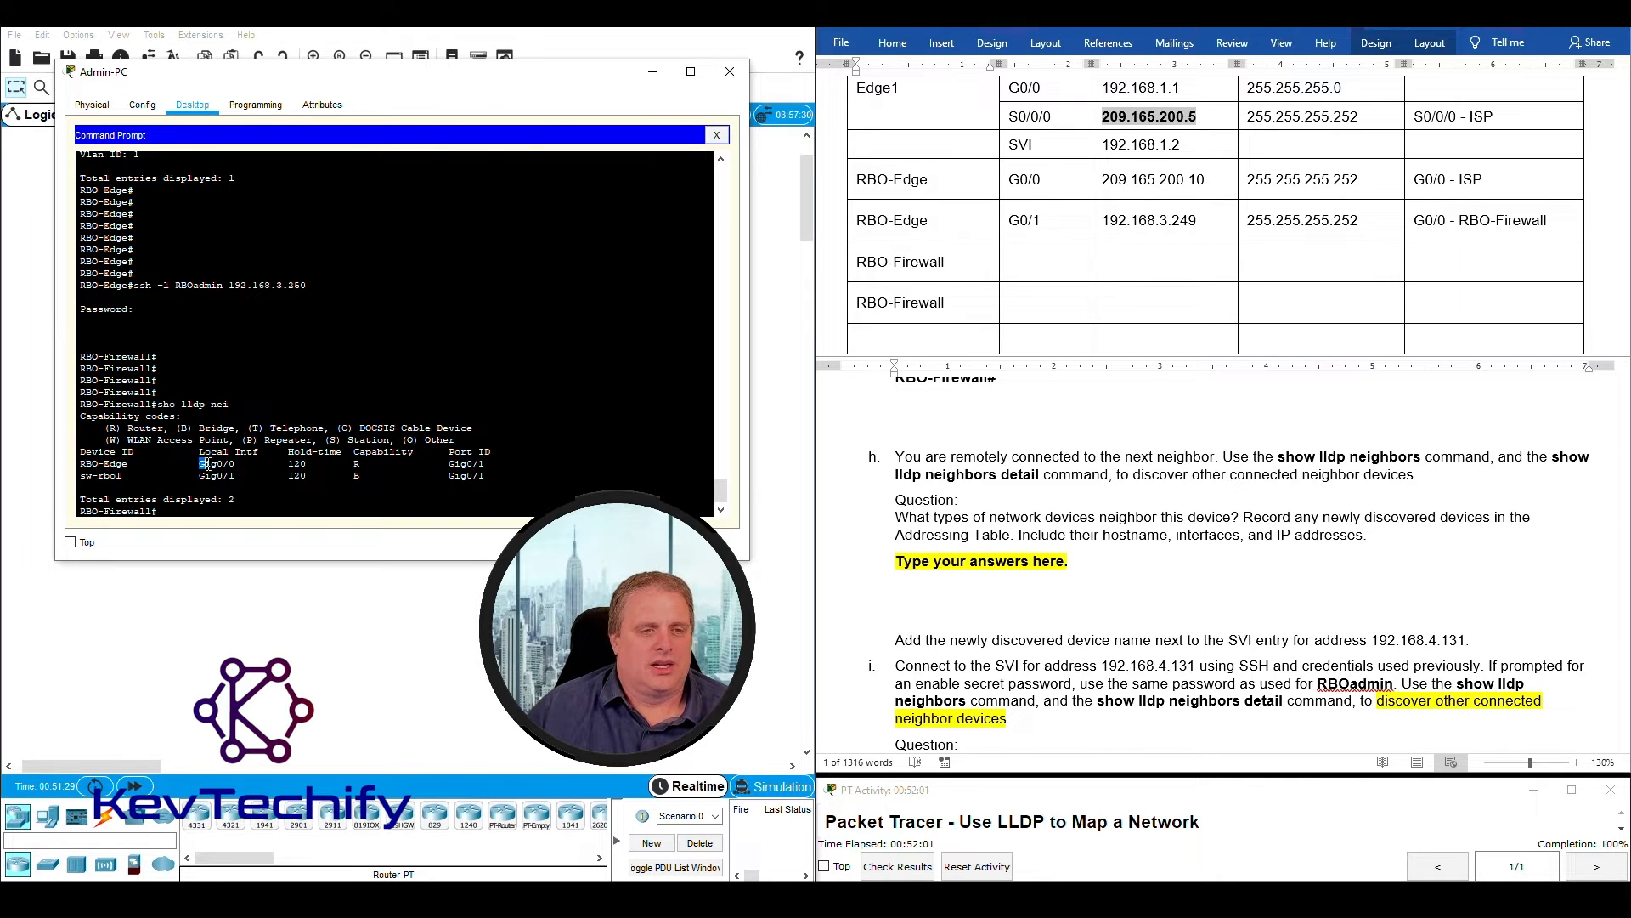
left_click(1042, 265)
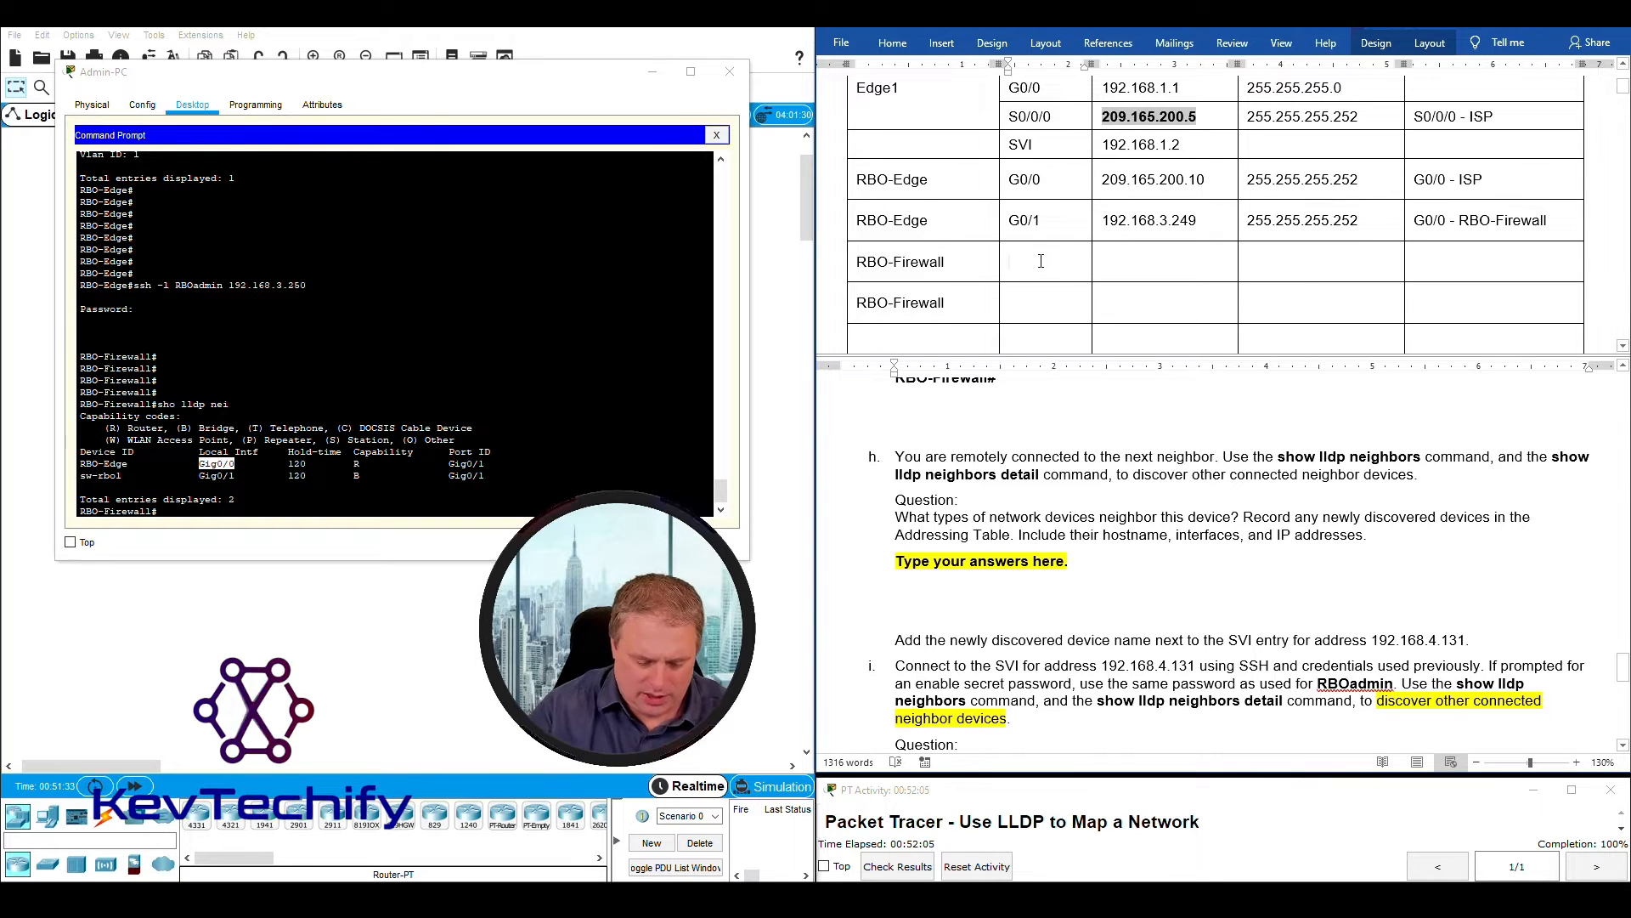
type("G0/0")
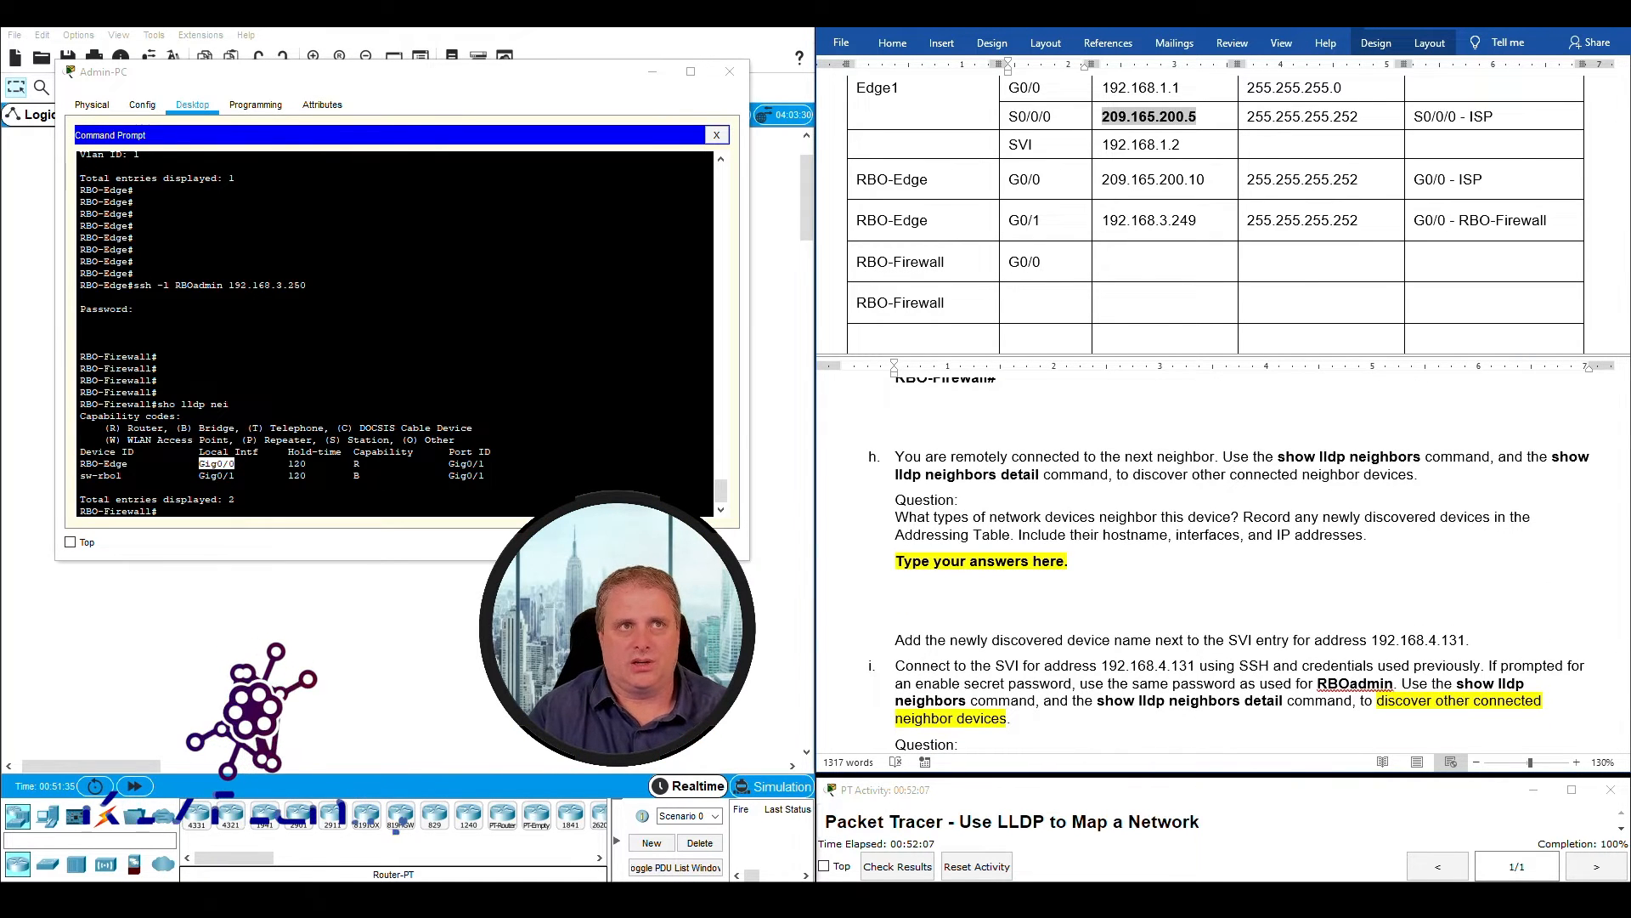
- Enter "G0/1 - RBO-Edge" as the local interface and connected neighbor in the first RBO-Firewall row
left_click(1113, 280)
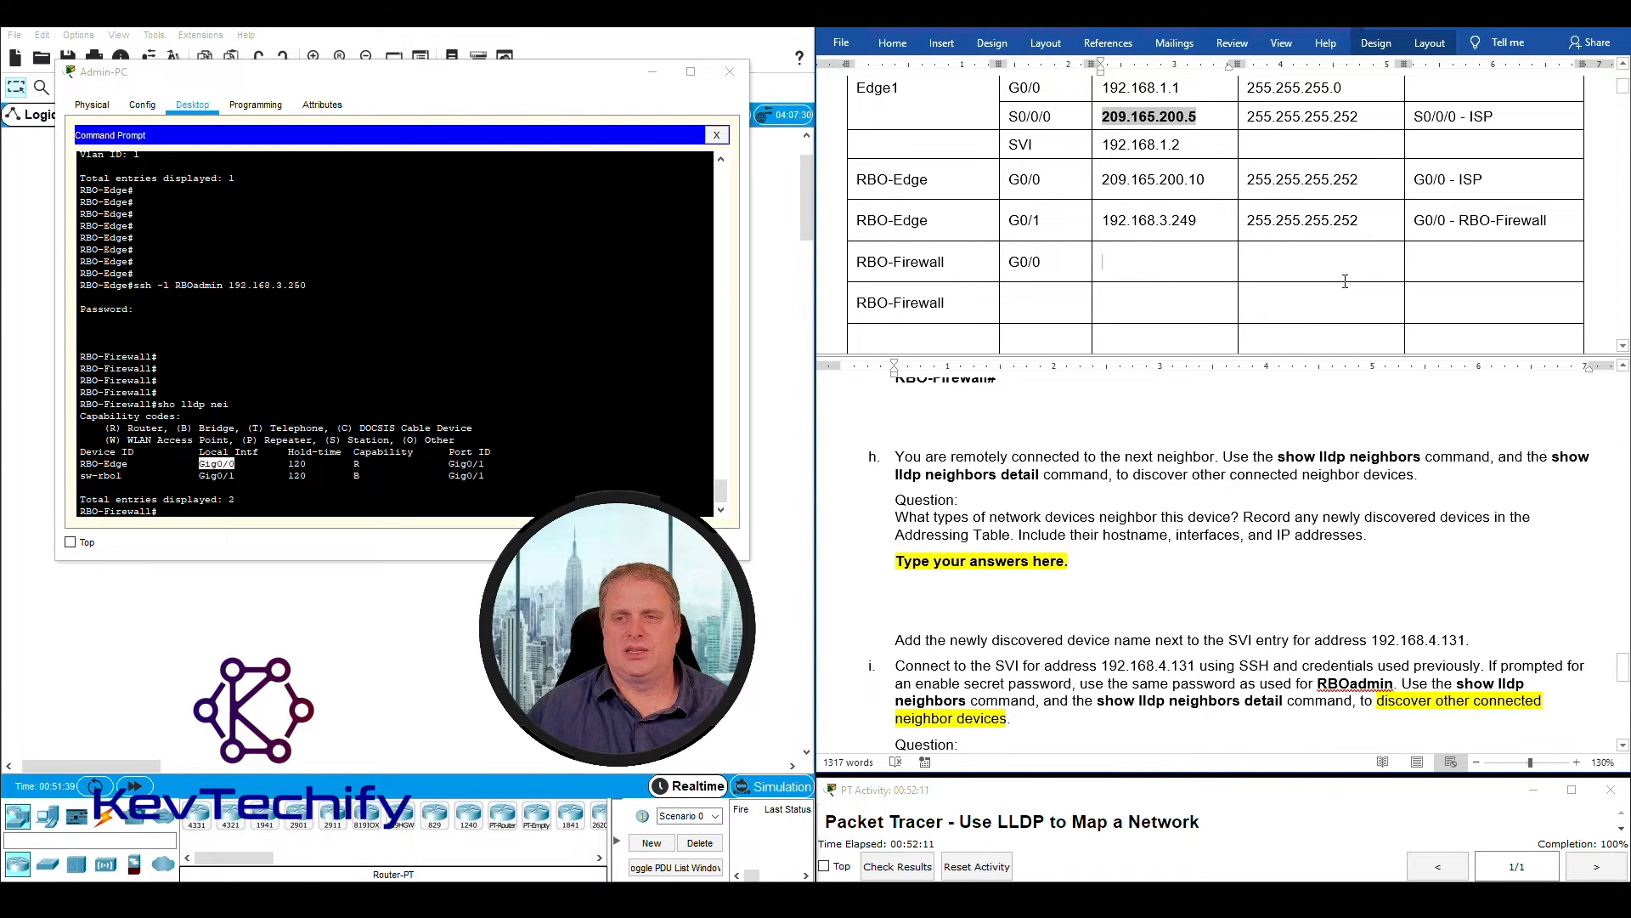
left_click(1450, 262)
left_click(447, 463)
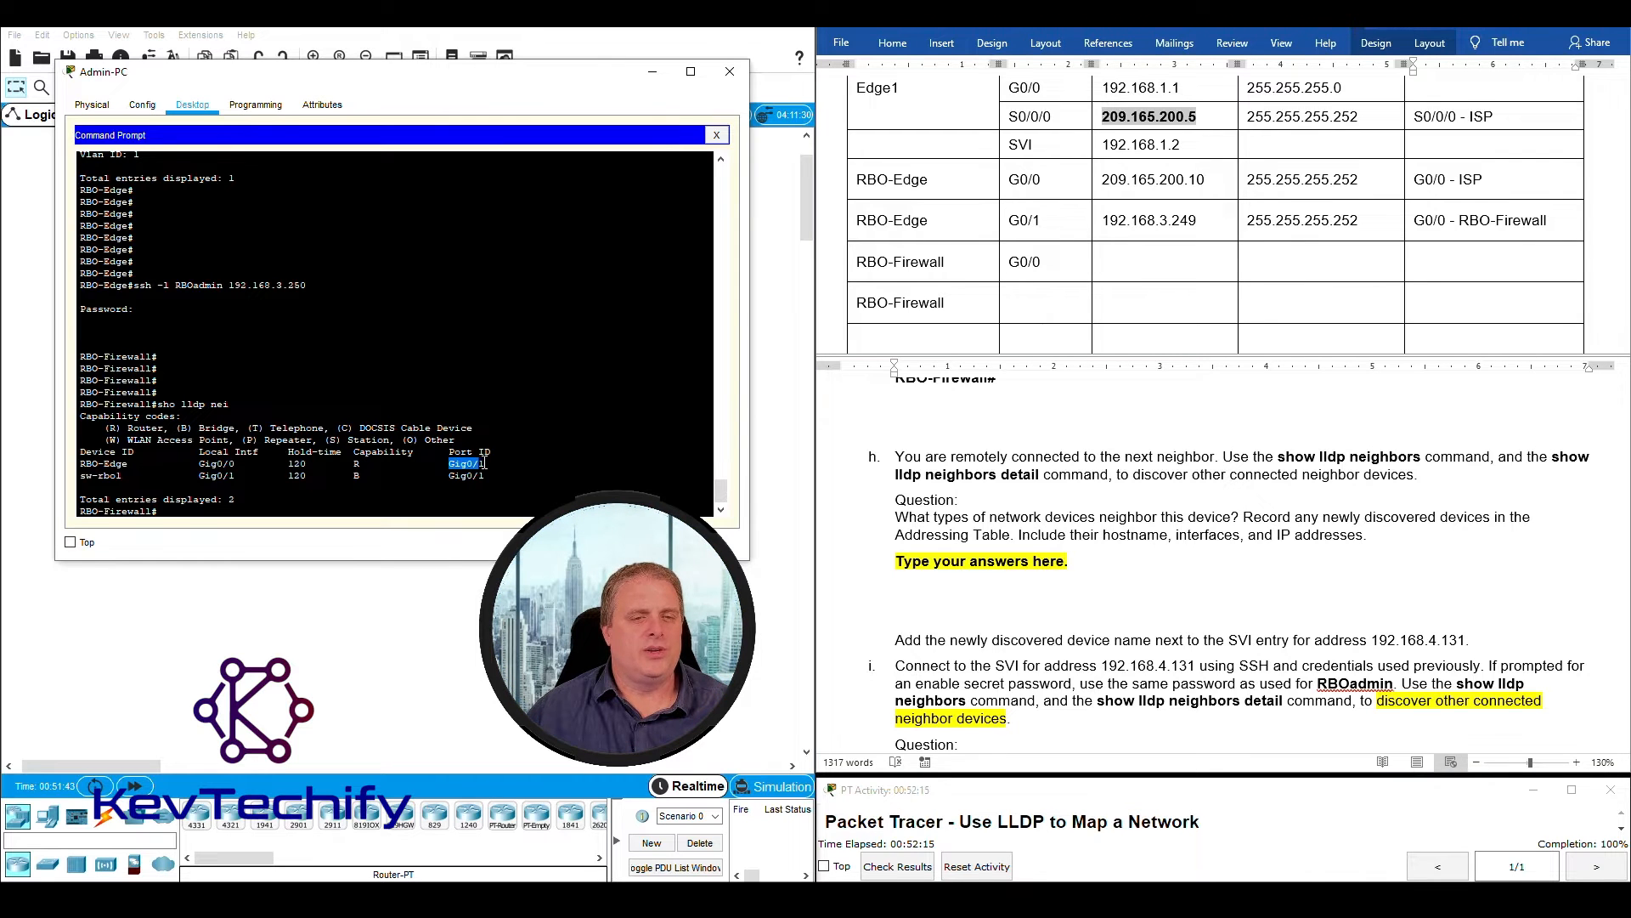
left_click(1438, 262)
type("G0/1")
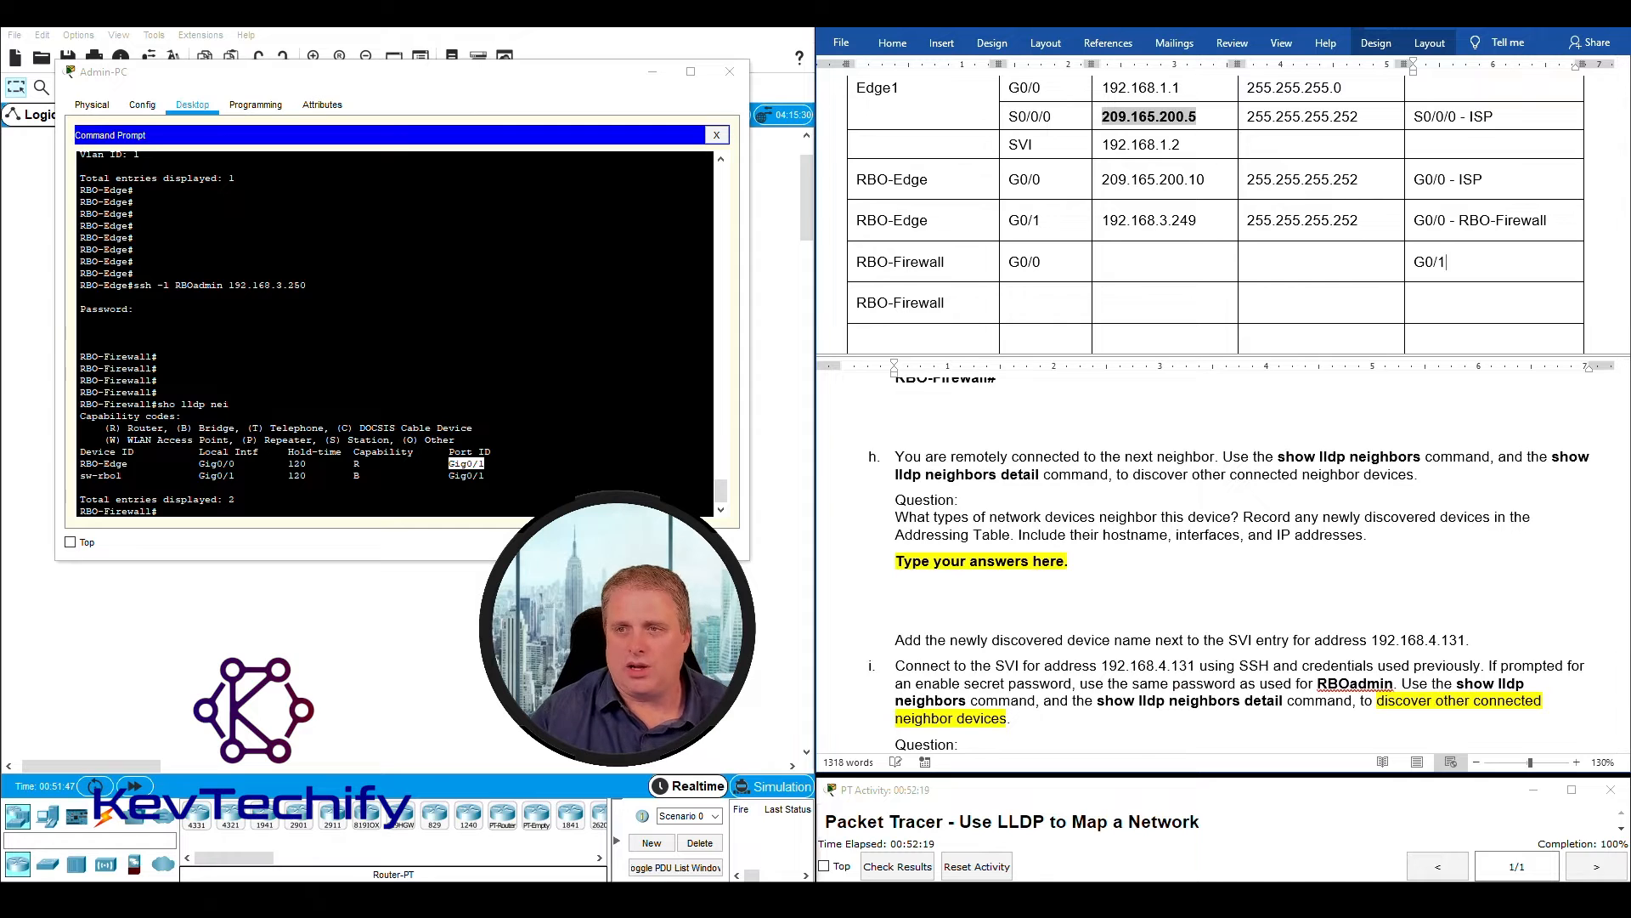
type(" -")
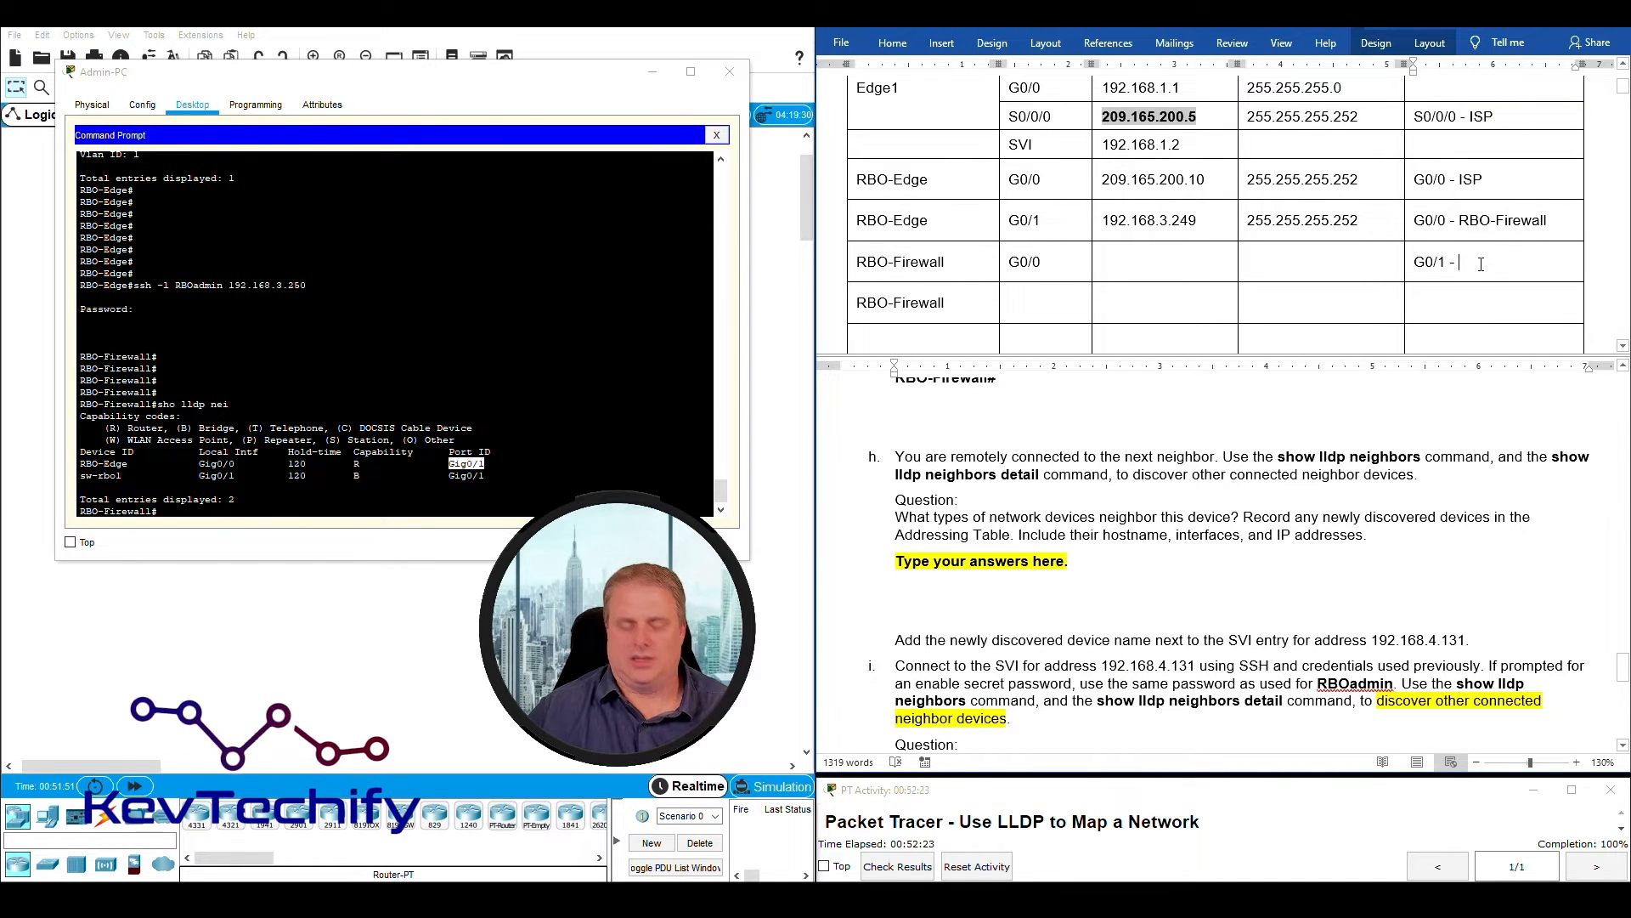
type(" RBO-Edge")
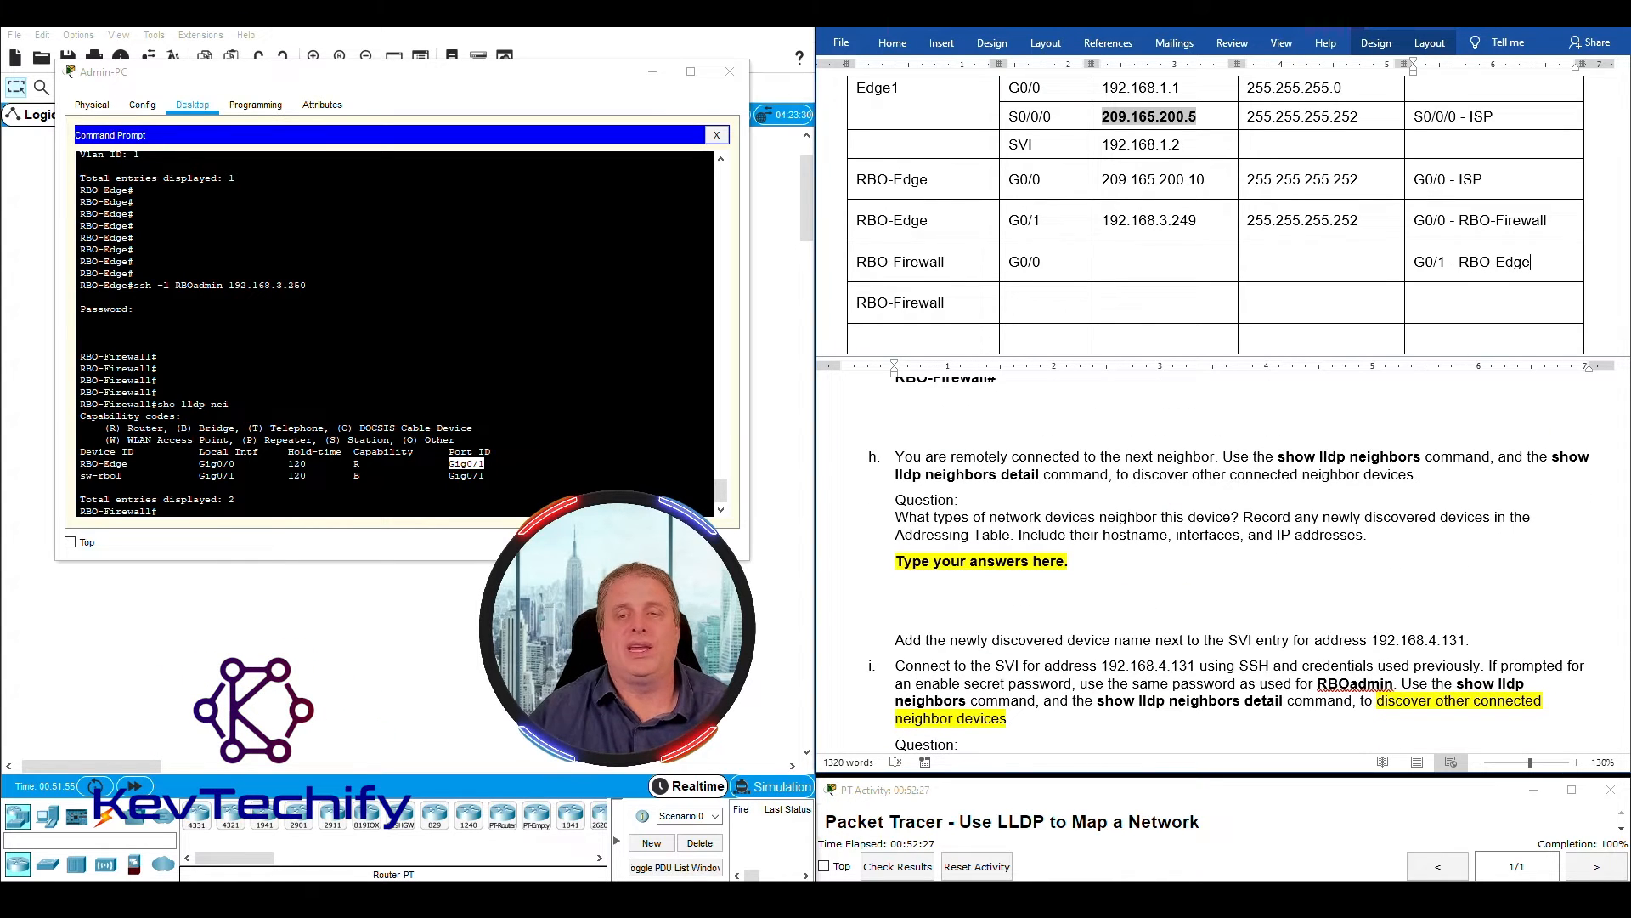
- Check RBO-Firewall's local interface toward sw-rbo1 and enter G0/1 as the interface in the second RBO-Firewall row
left_click(153, 467)
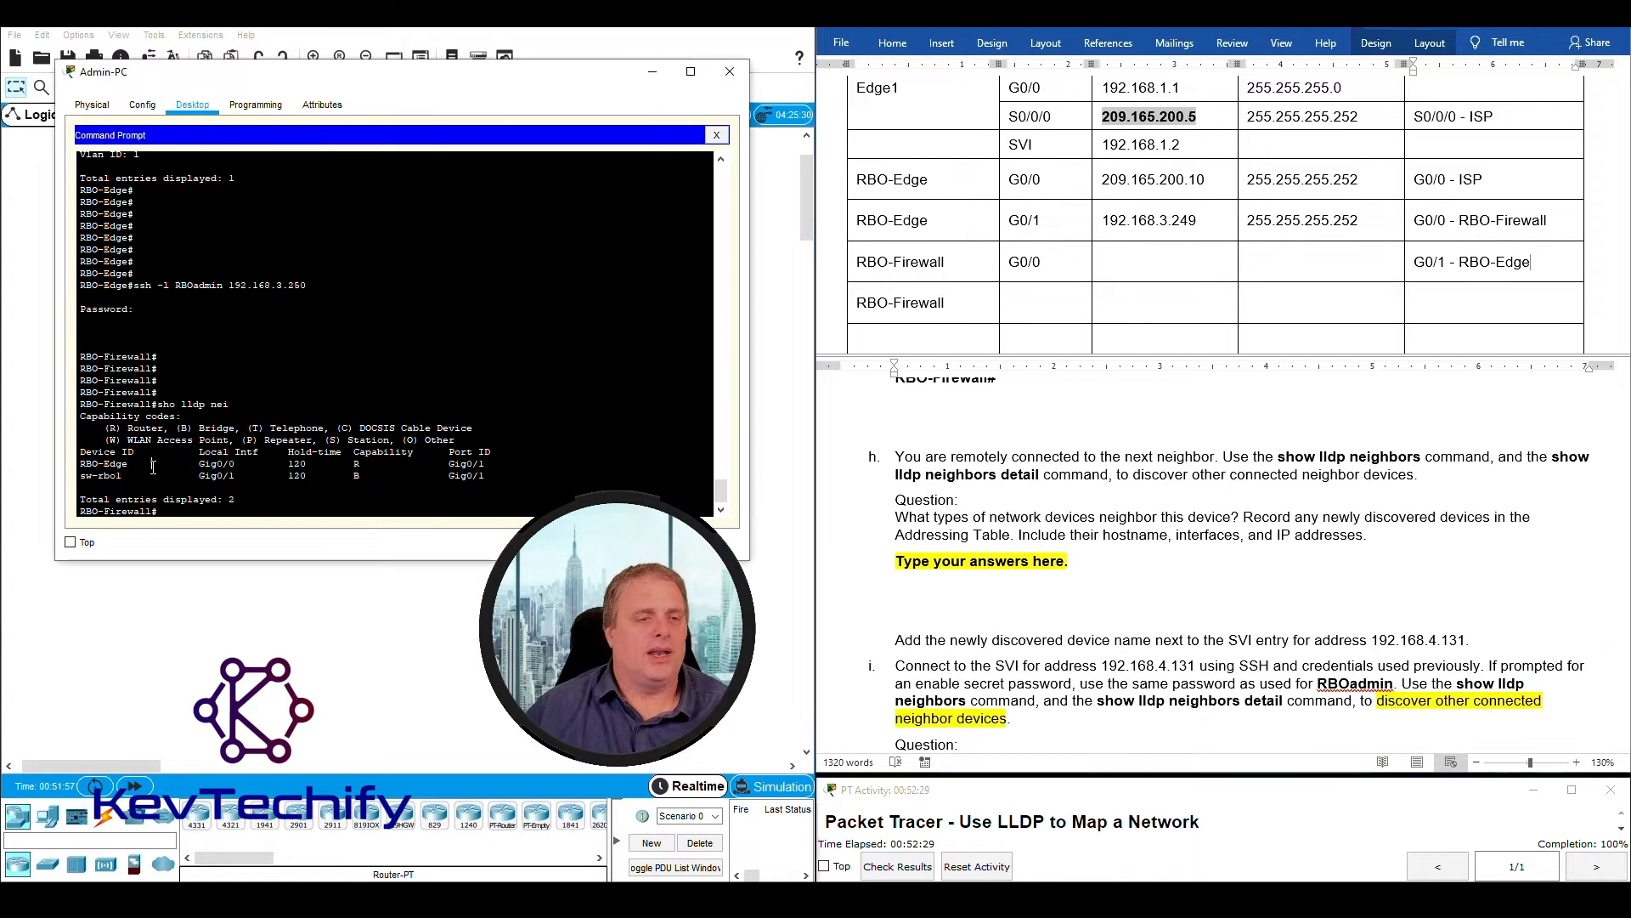
left_click_drag(78, 476, 235, 477)
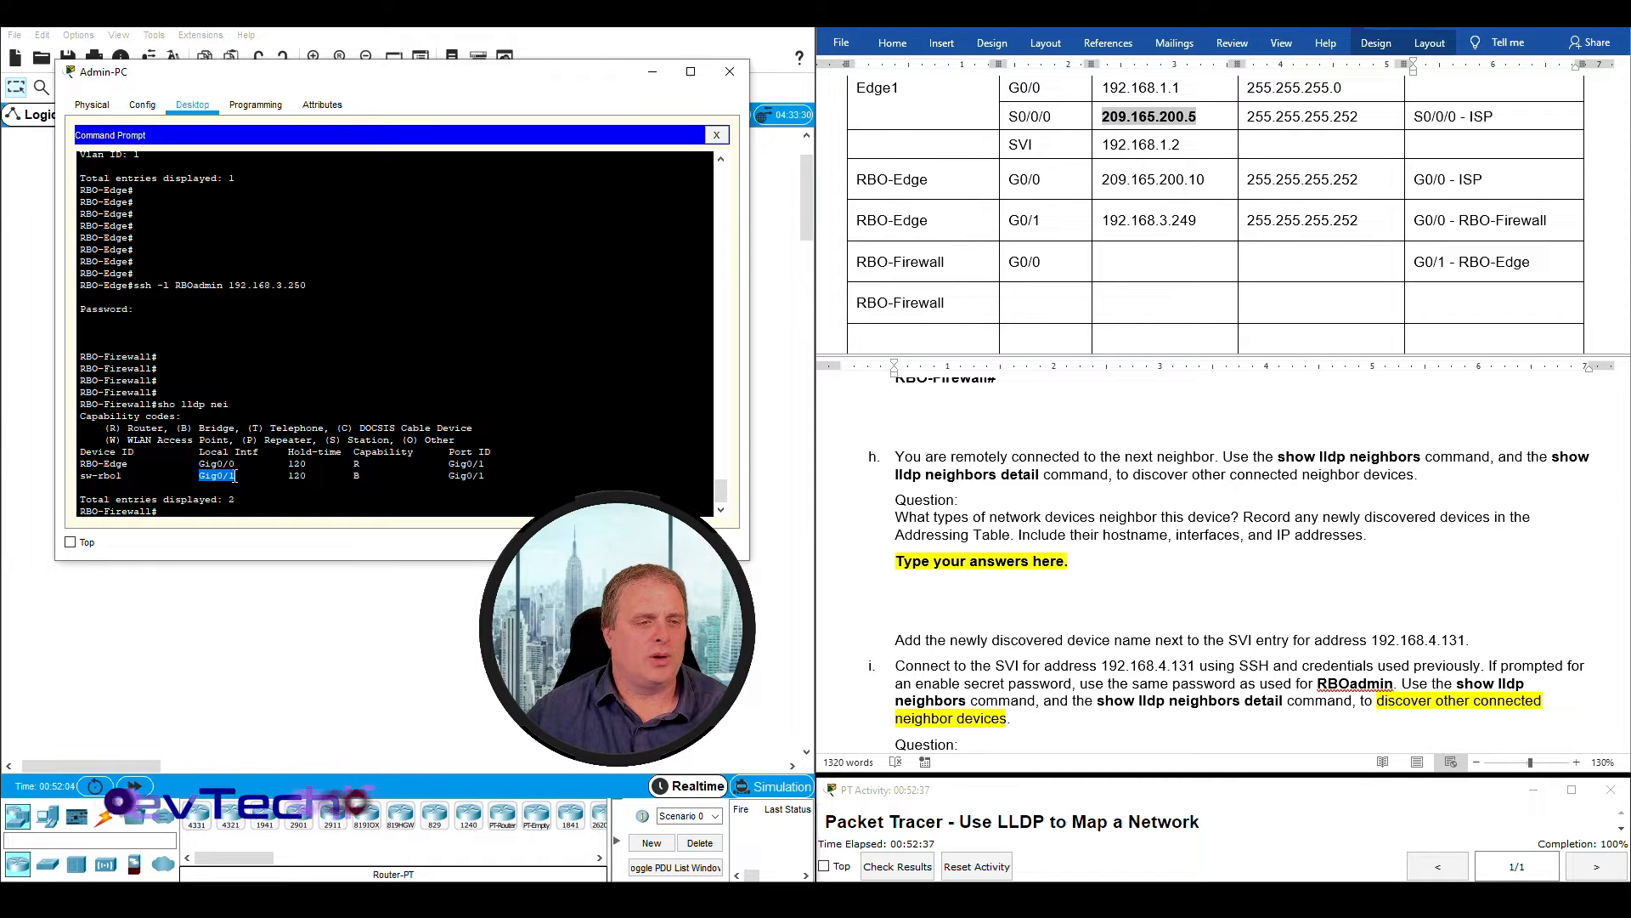
left_click(1039, 304)
type("G0/1")
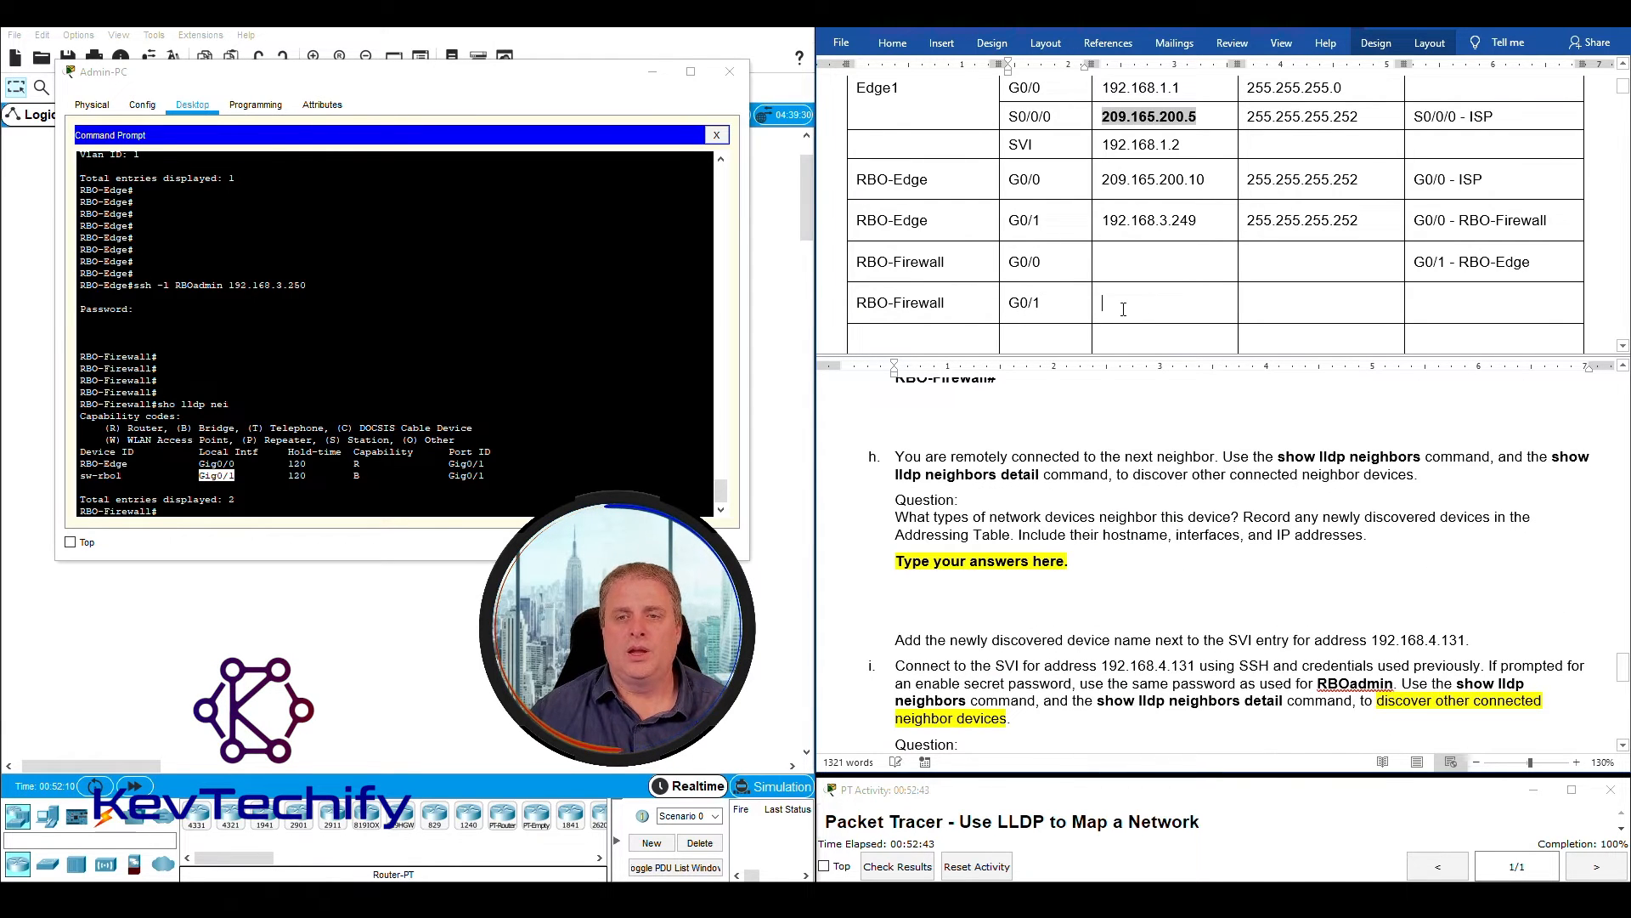
- Enter "G0/1 - sw-rbo1" as the local interface and connected neighbor in the second RBO-Firewall row
left_click_drag(1123, 309, 1358, 307)
left_click(1446, 309)
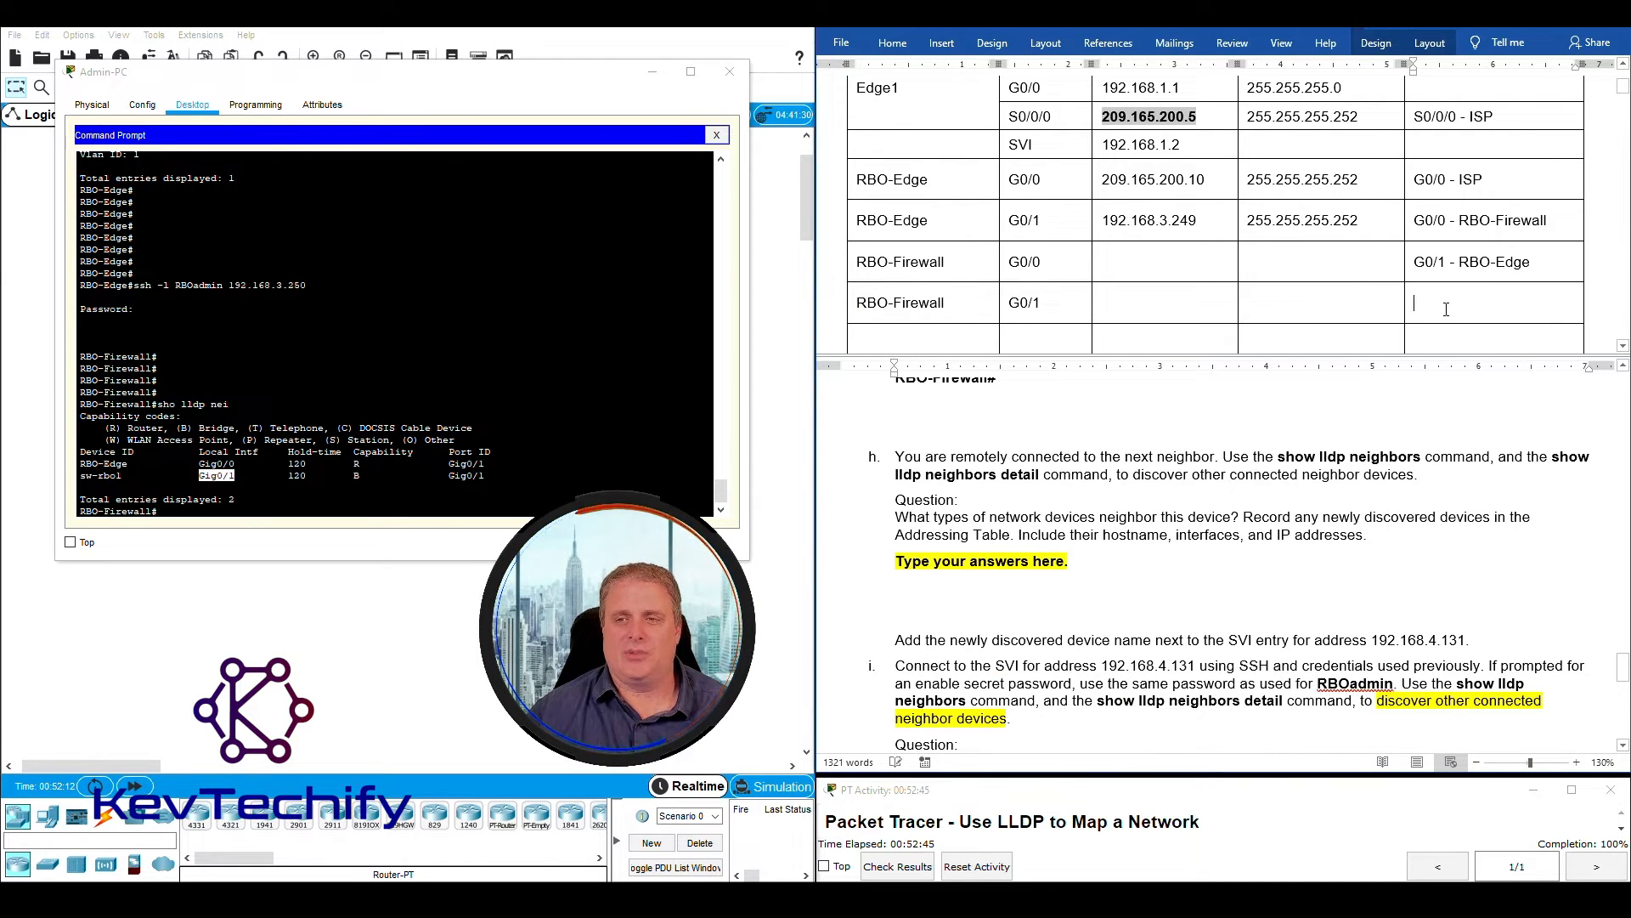
left_click_drag(447, 475, 487, 475)
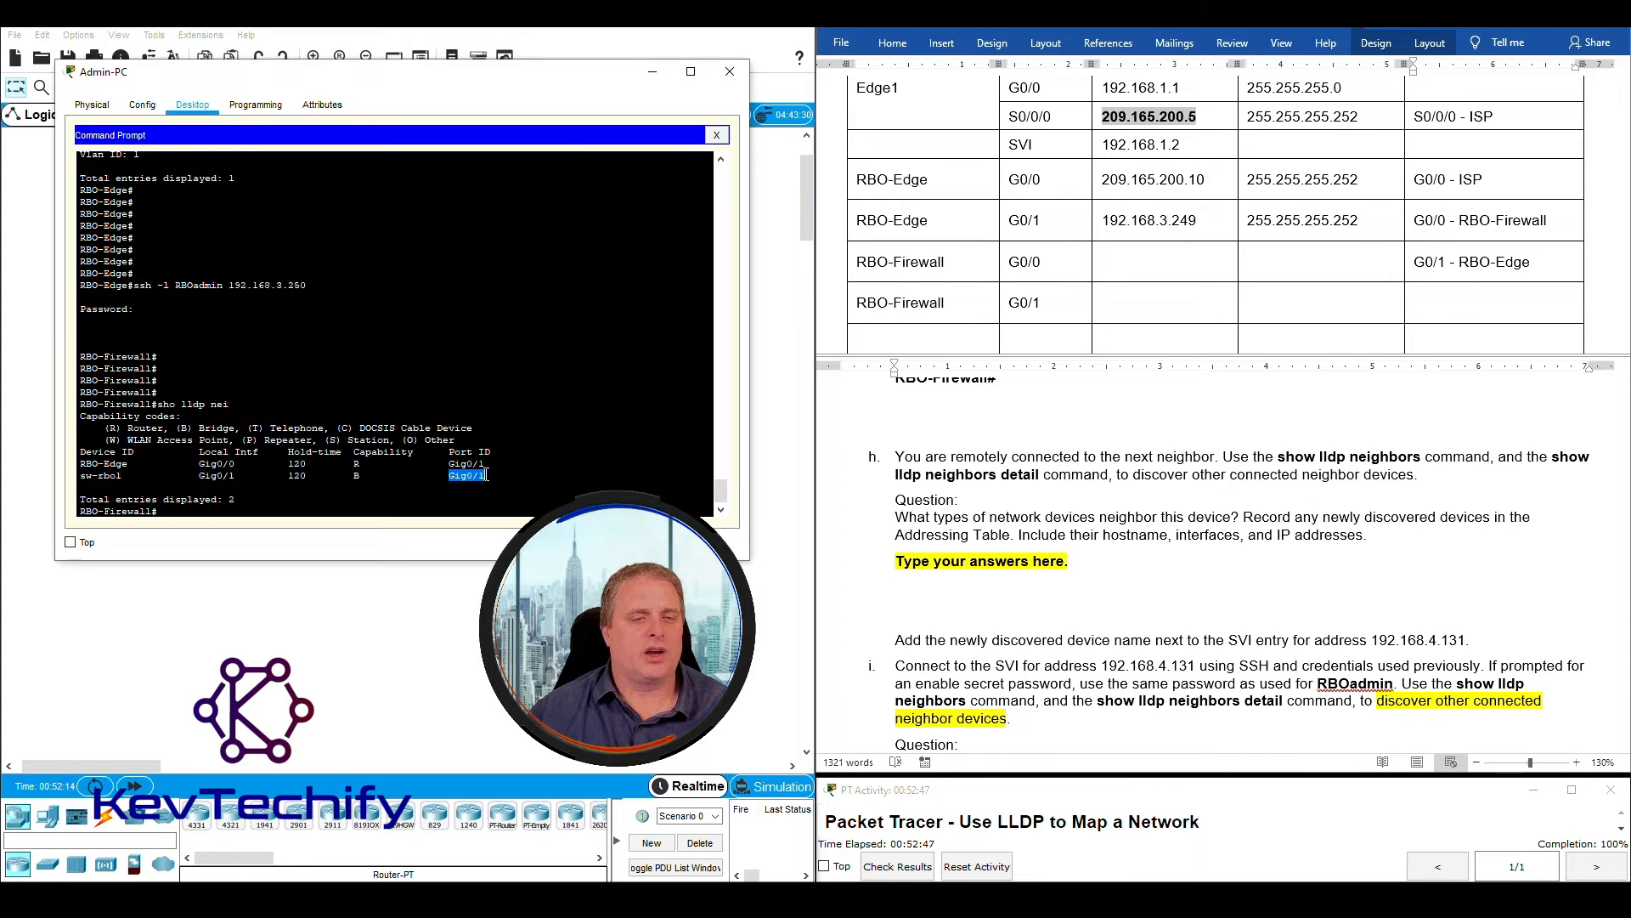
left_click(1438, 306)
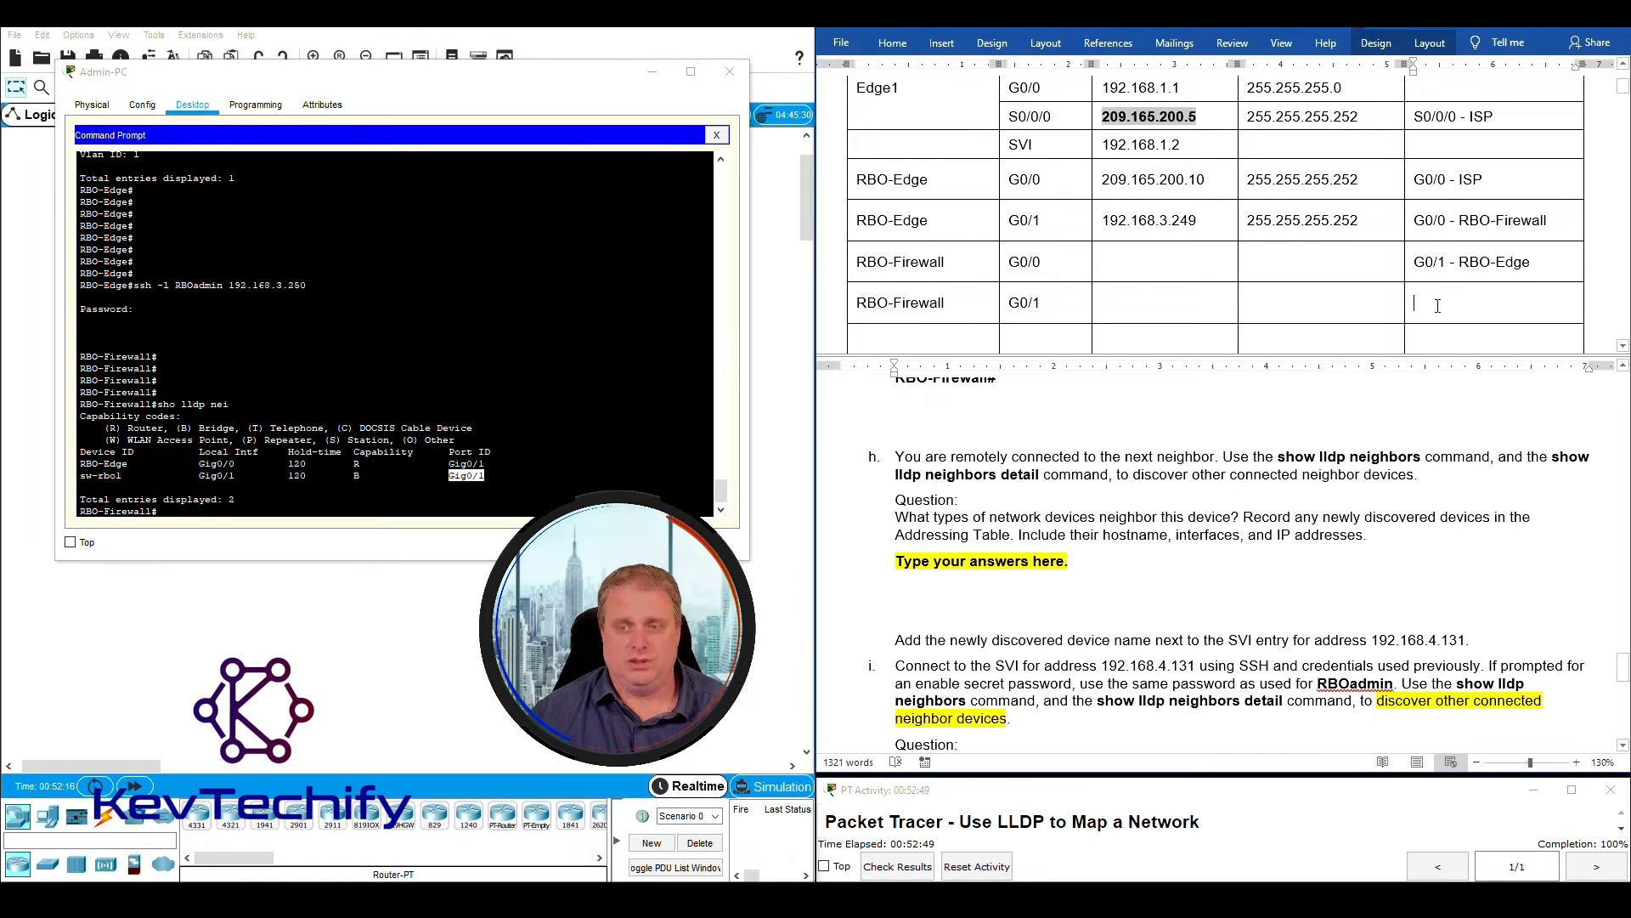
type("G0/1")
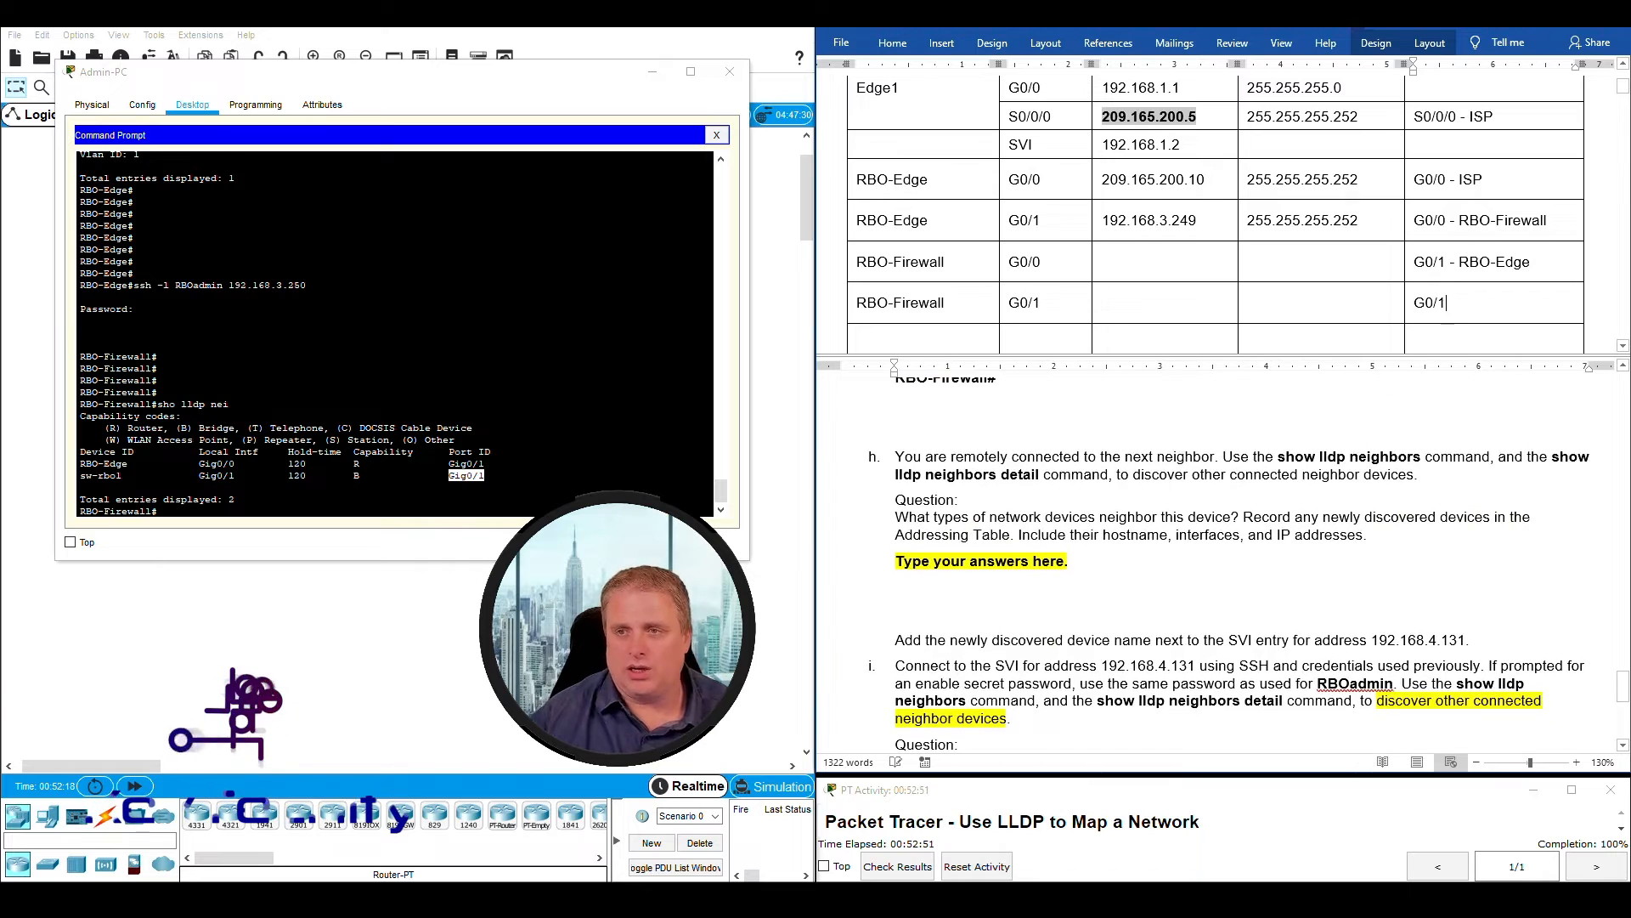
type(" -")
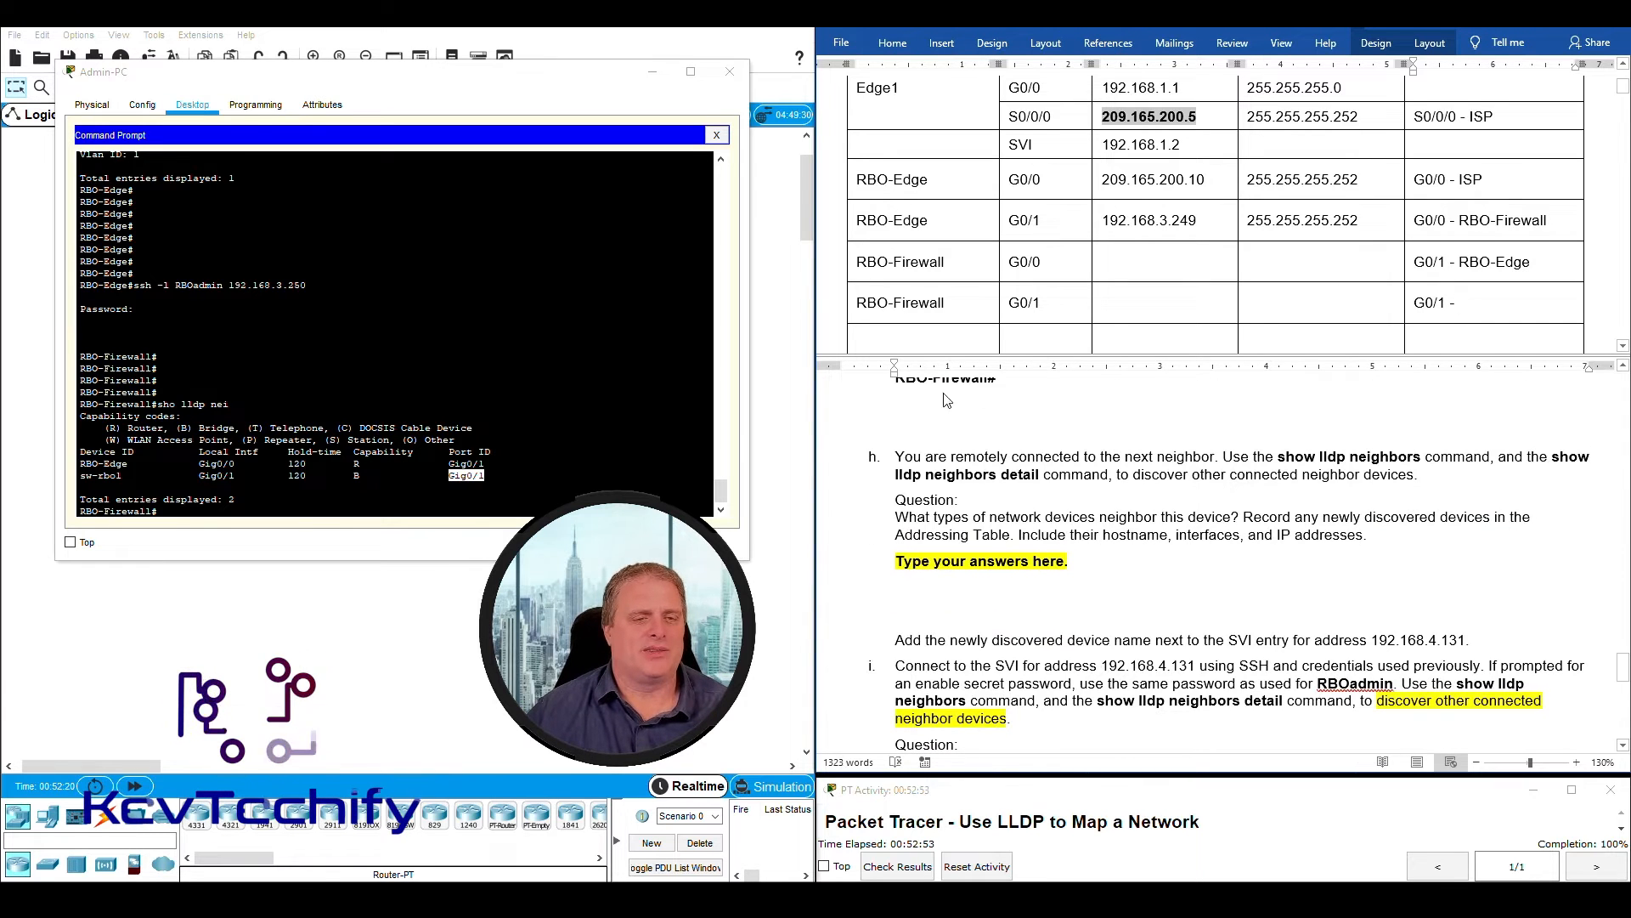
left_click_drag(79, 476, 117, 475)
left_click(108, 476)
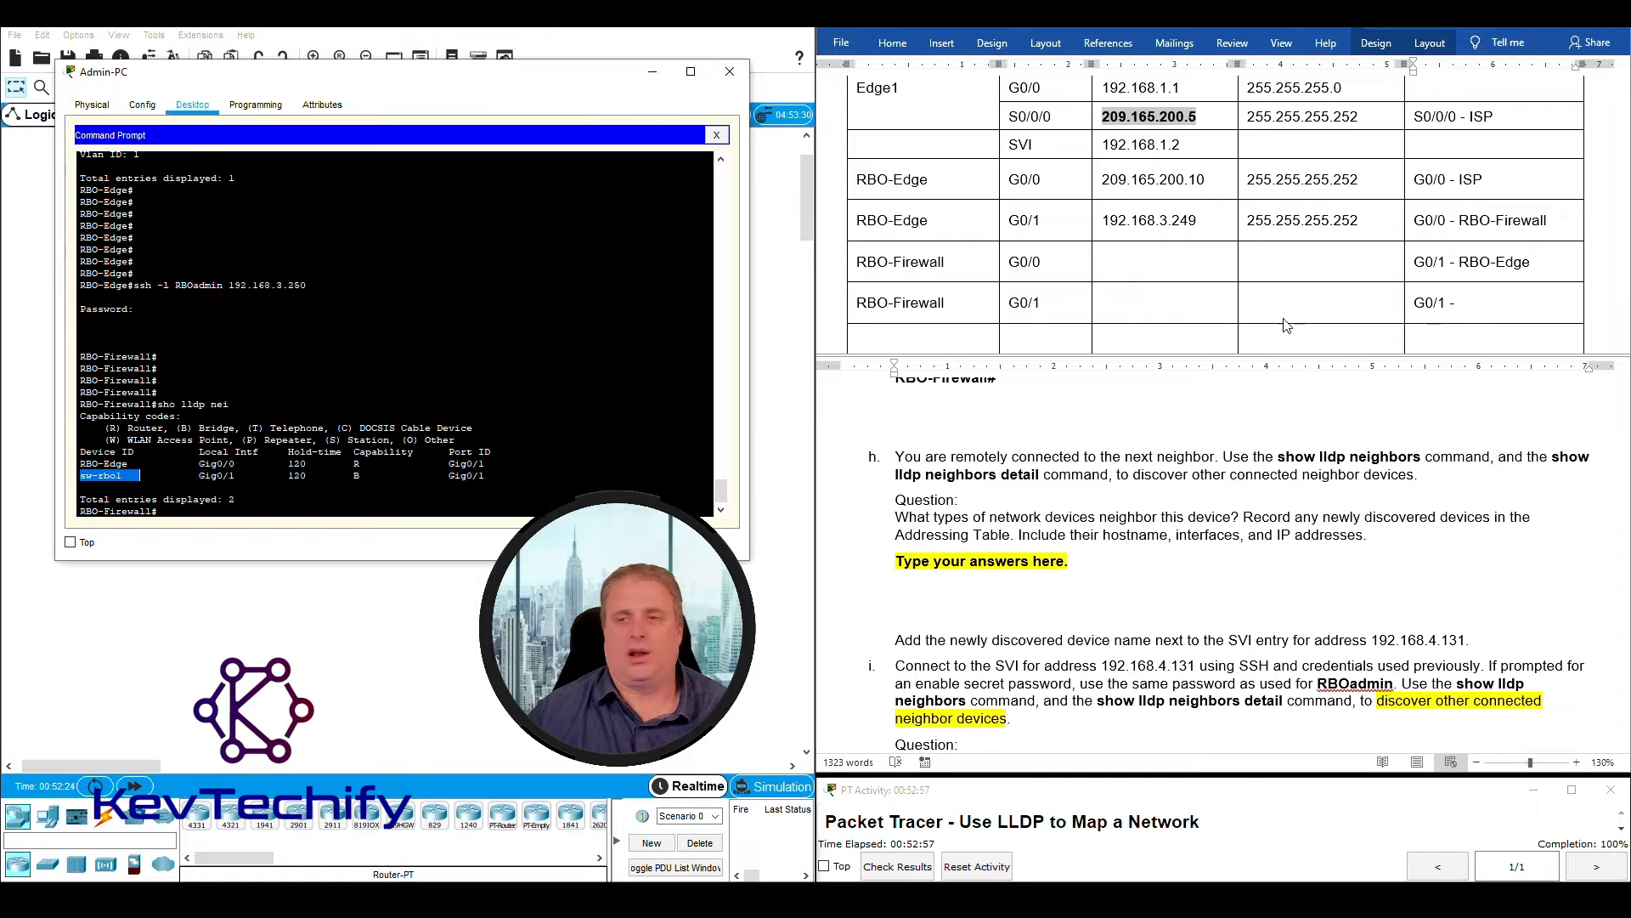
left_click(1476, 304)
type("sw")
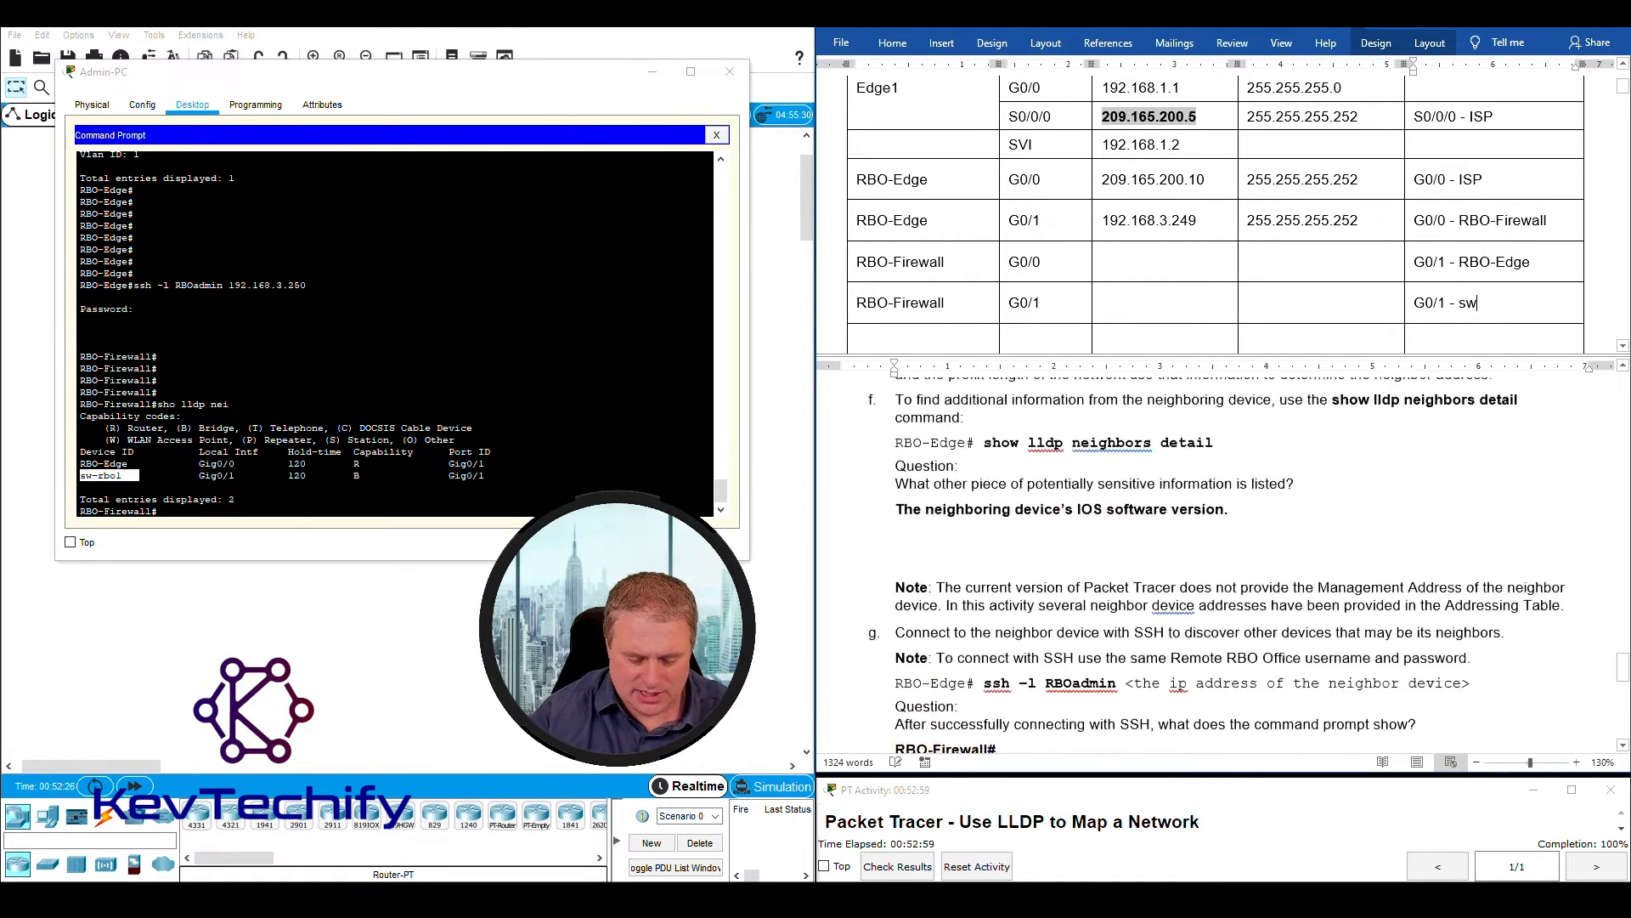
type("-rbo1")
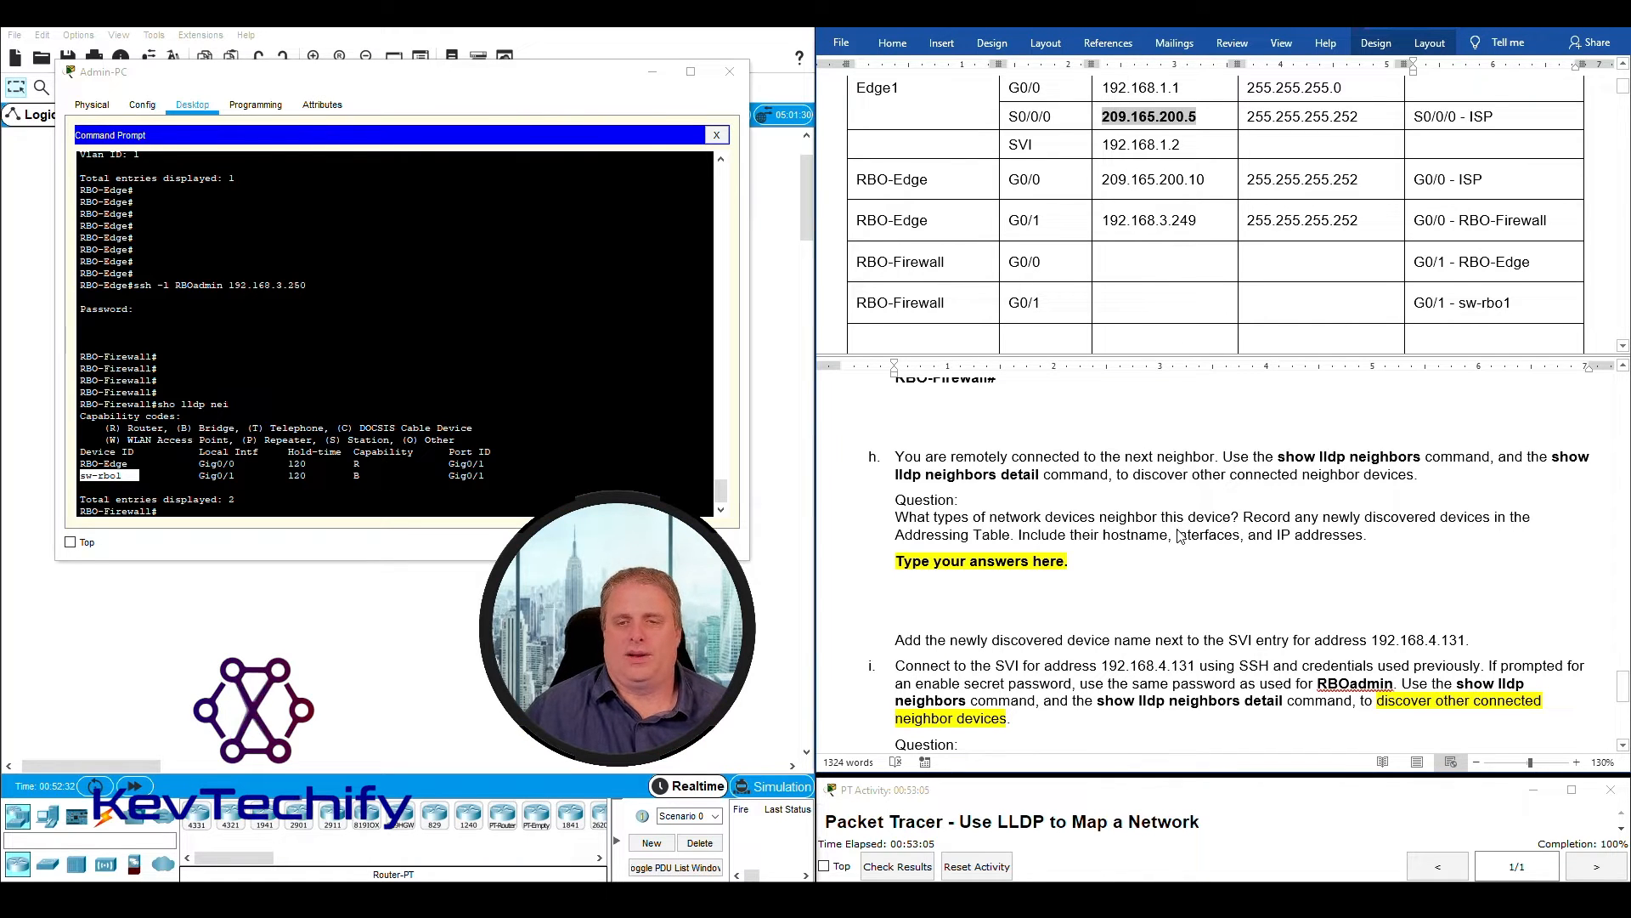
- Run "sho lldp nei det" on RBO-Firewall to list its LLDP neighbors in detail
left_click(1300, 475)
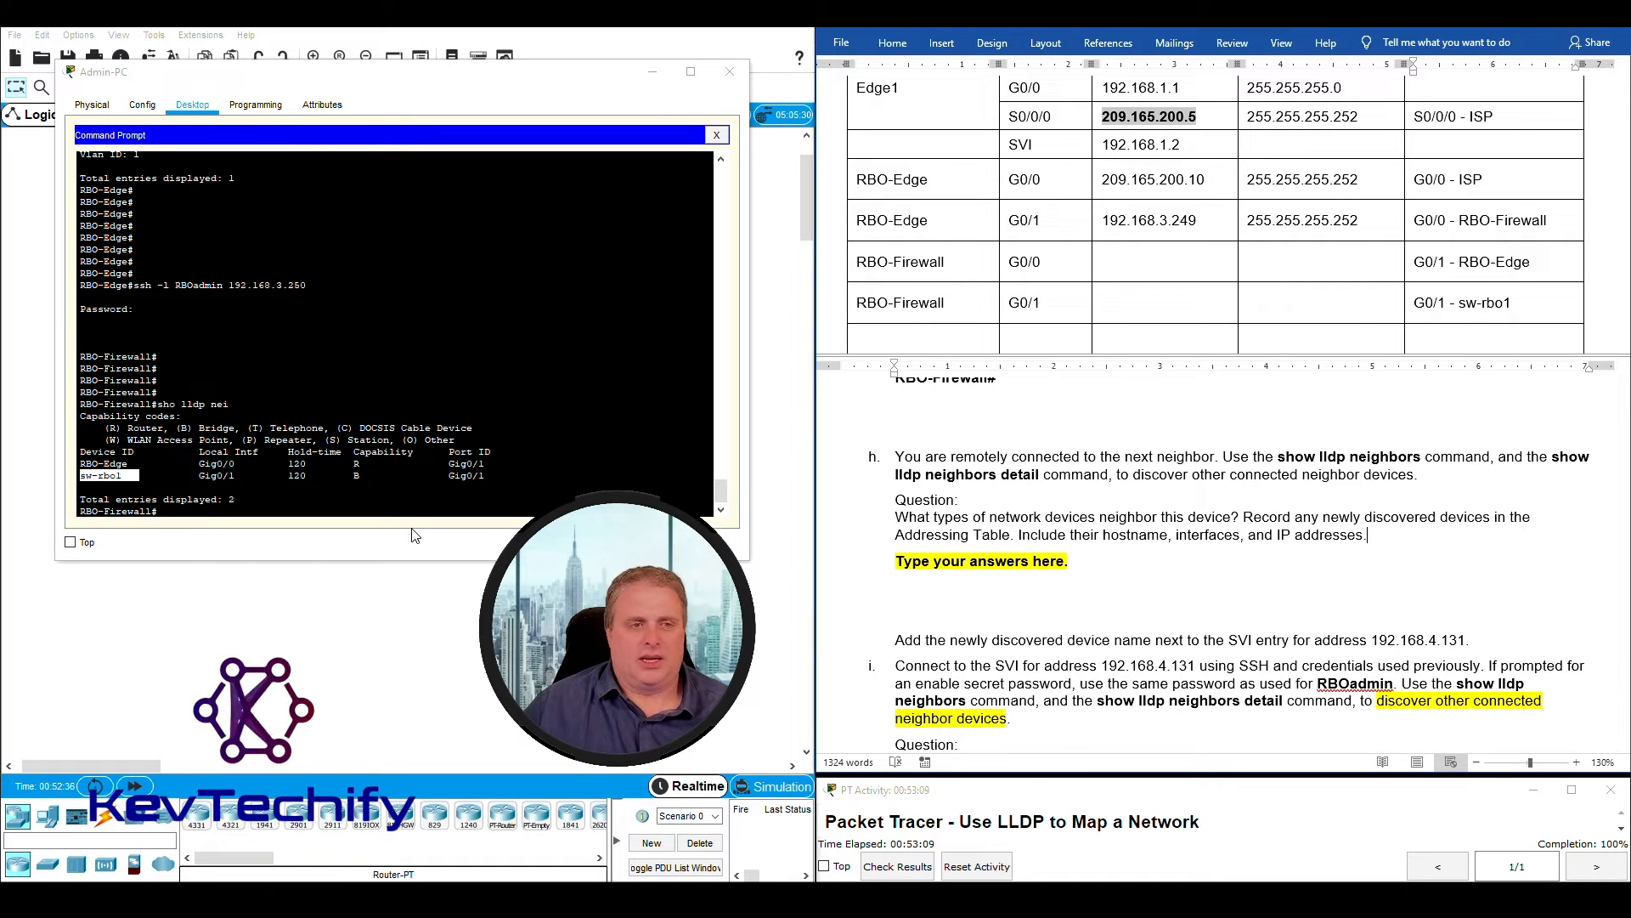
left_click(116, 418)
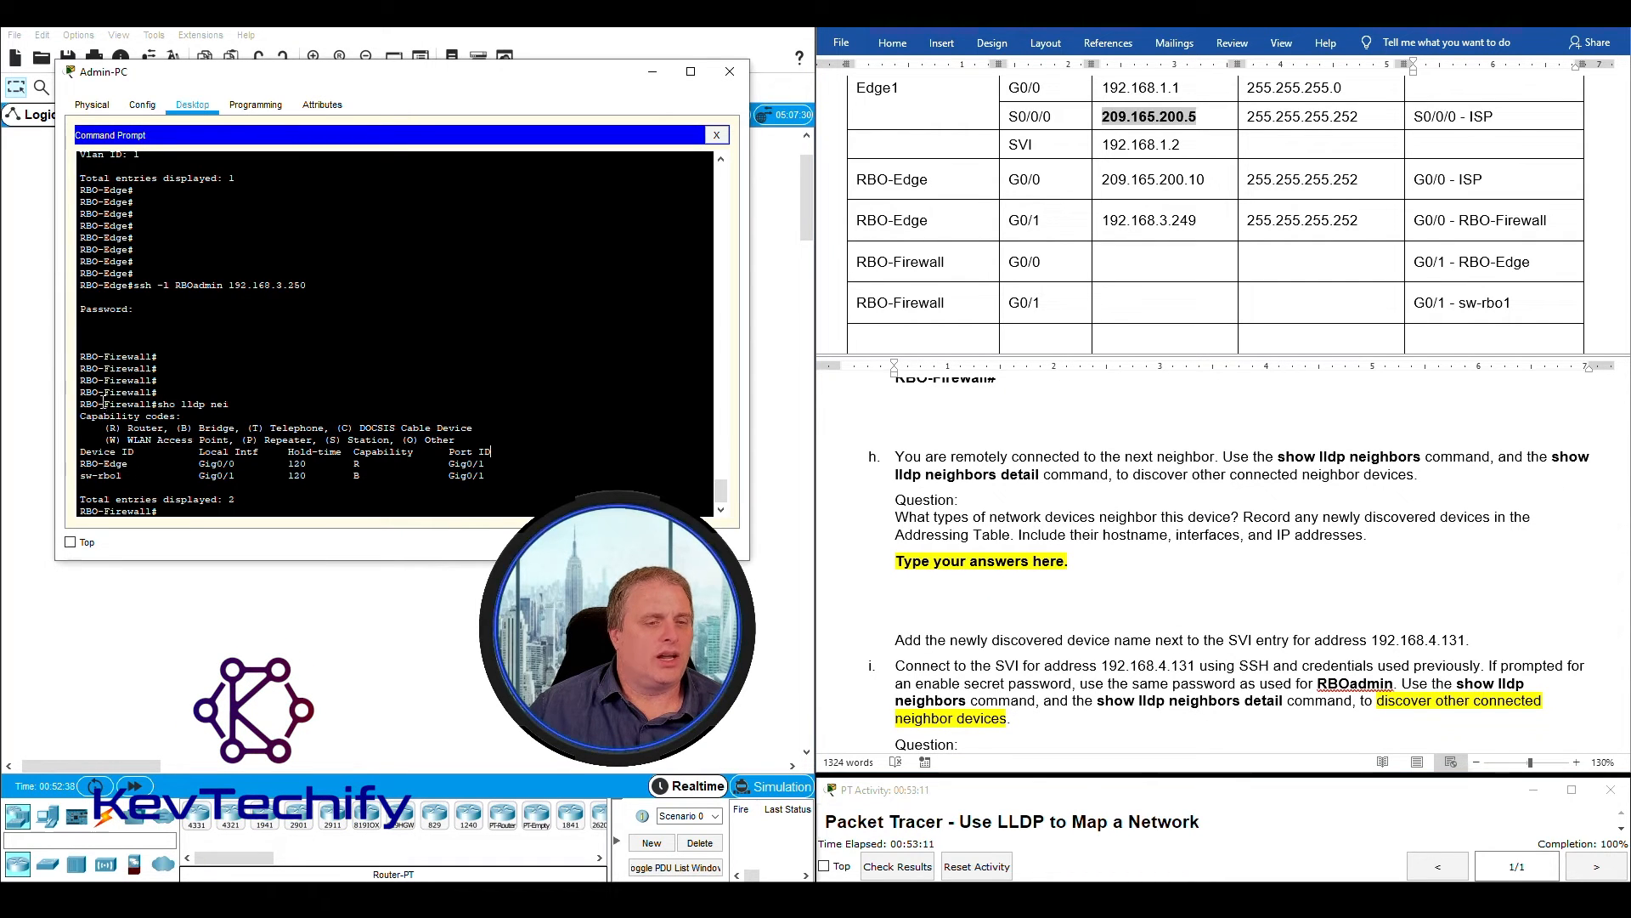
left_click_drag(86, 404, 490, 477)
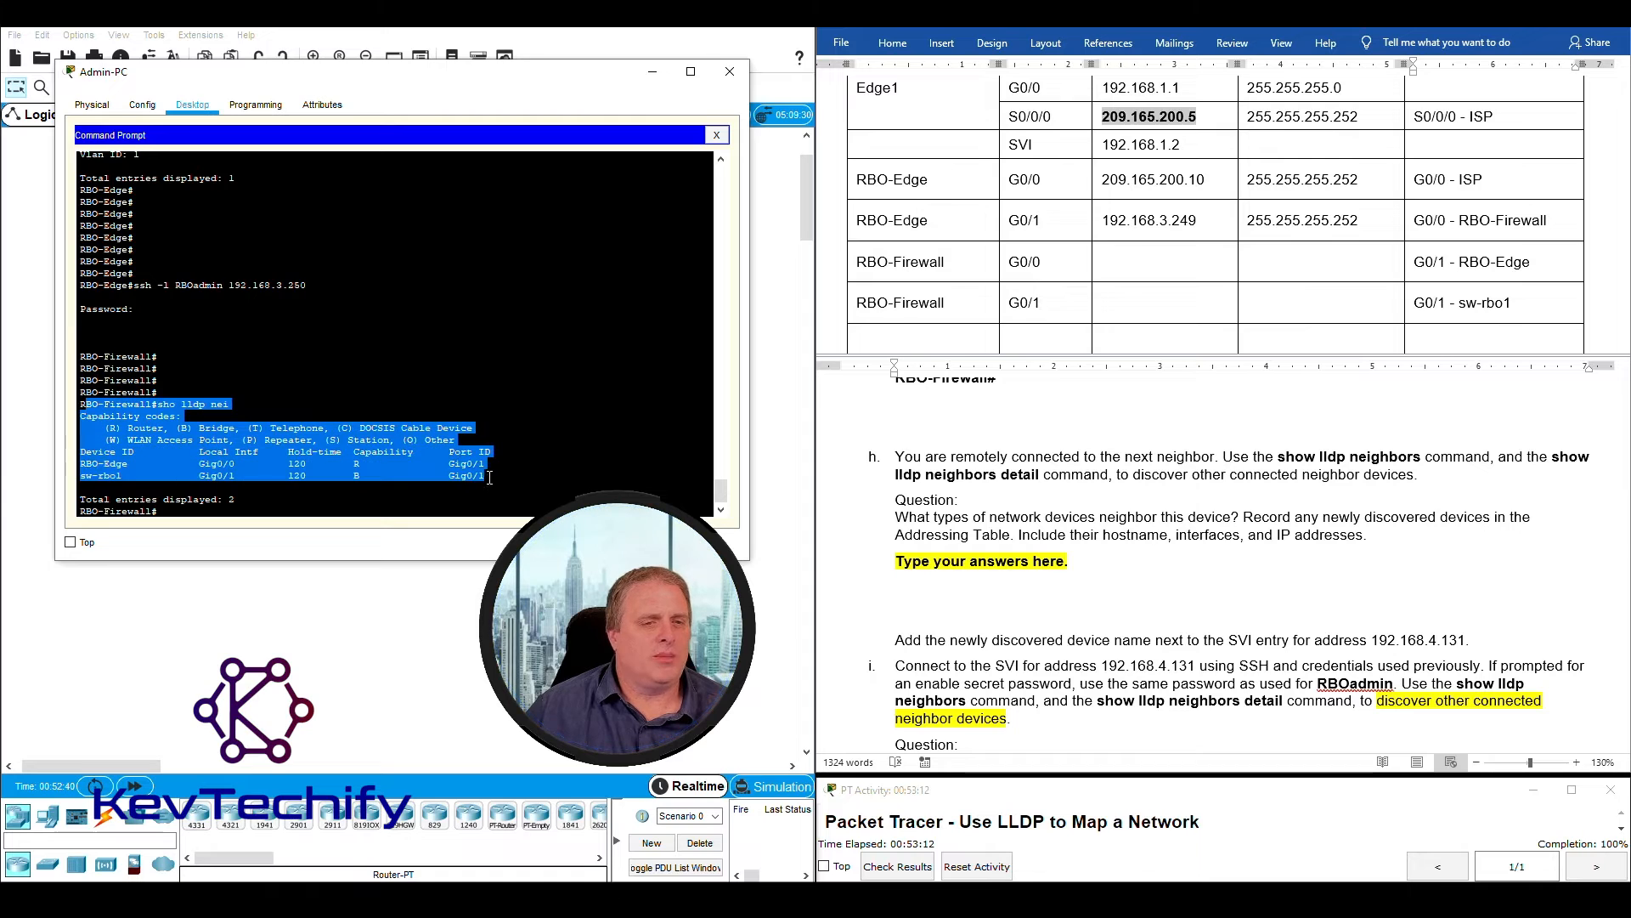
left_click(336, 508)
key("Return")
key("Return")
key("Return")
key("Return")
key("Return")
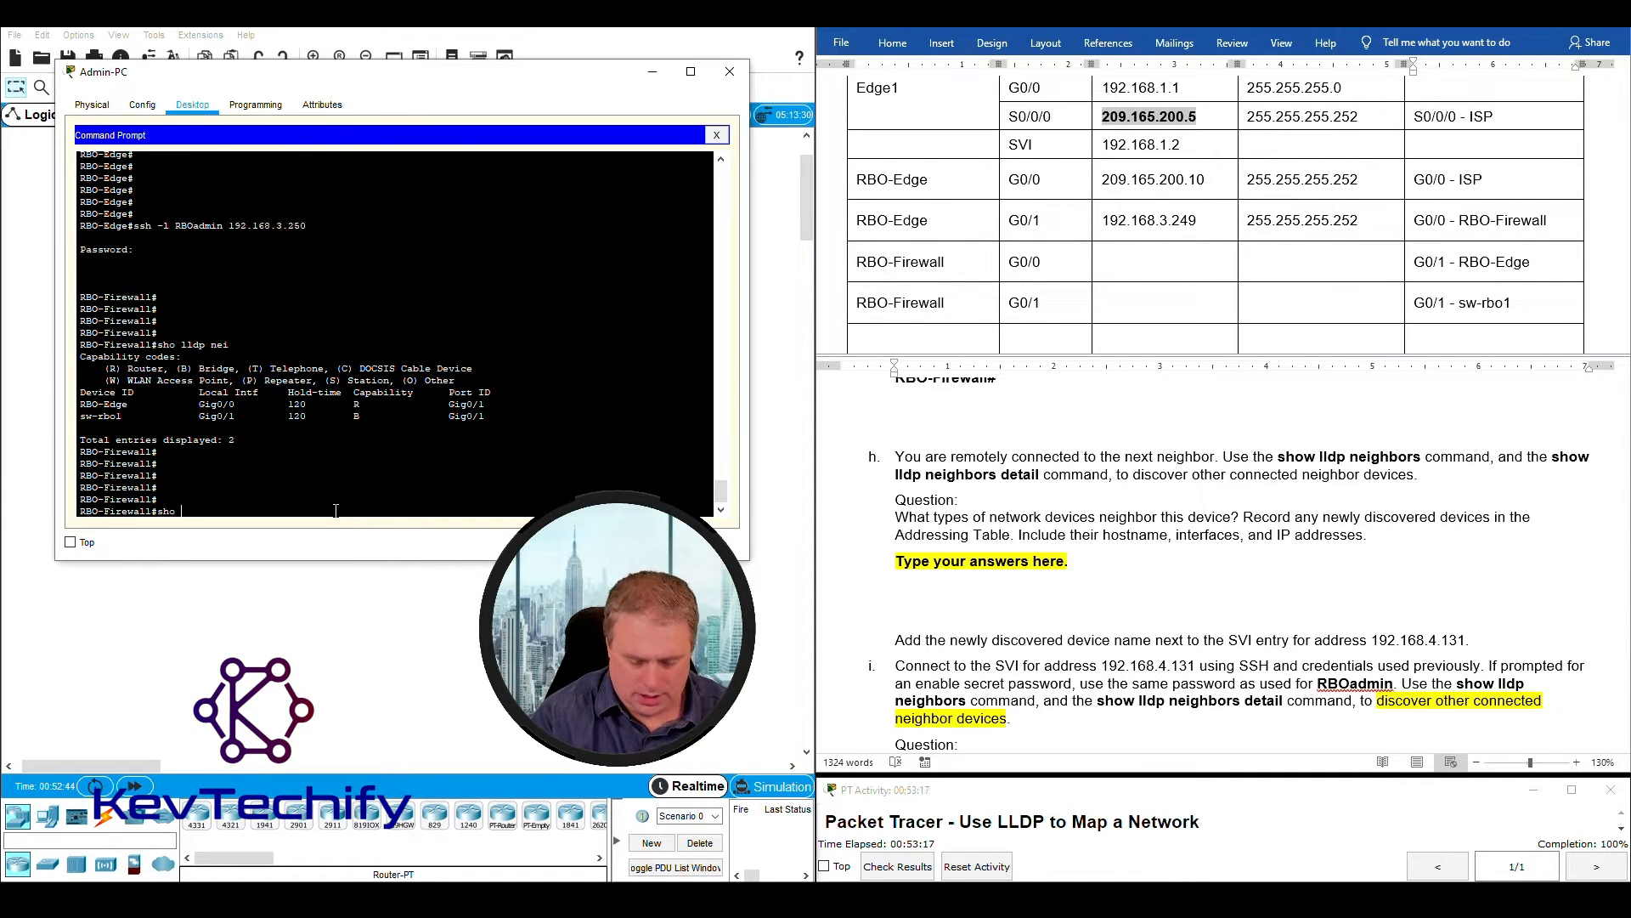
type("sho lldp nei detail")
key("Return")
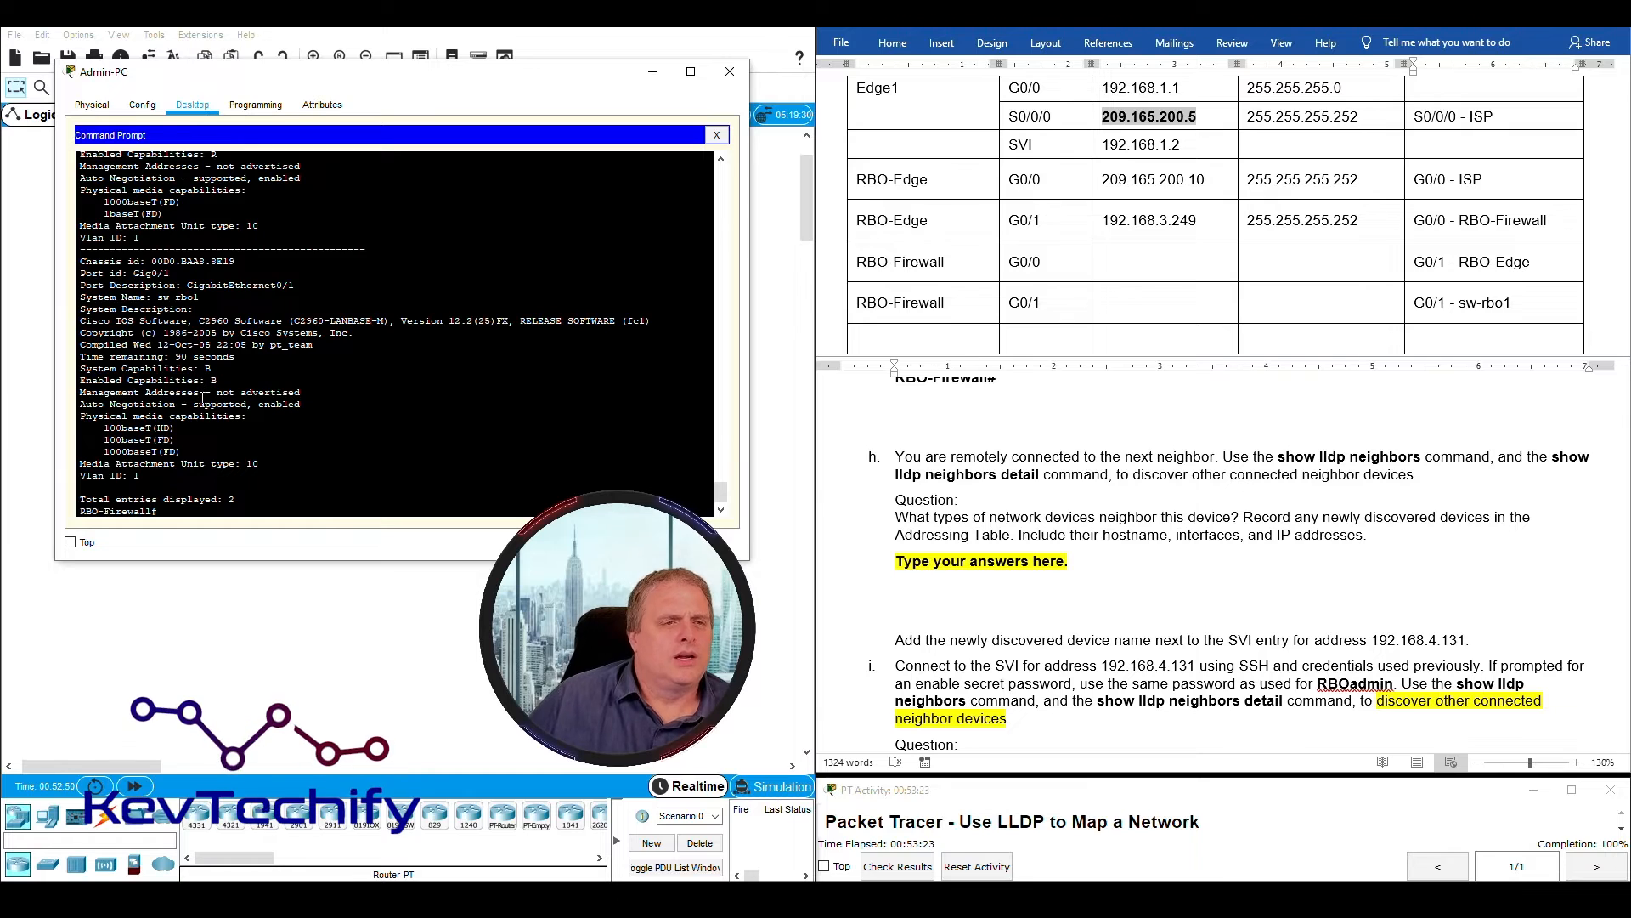
- Examine the detailed LLDP output for the chassis ID, port and system name of each neighbor, RBO-Edge and sw-rbo1
scroll(274, 414, "up", 1)
scroll(274, 414, "down", 1)
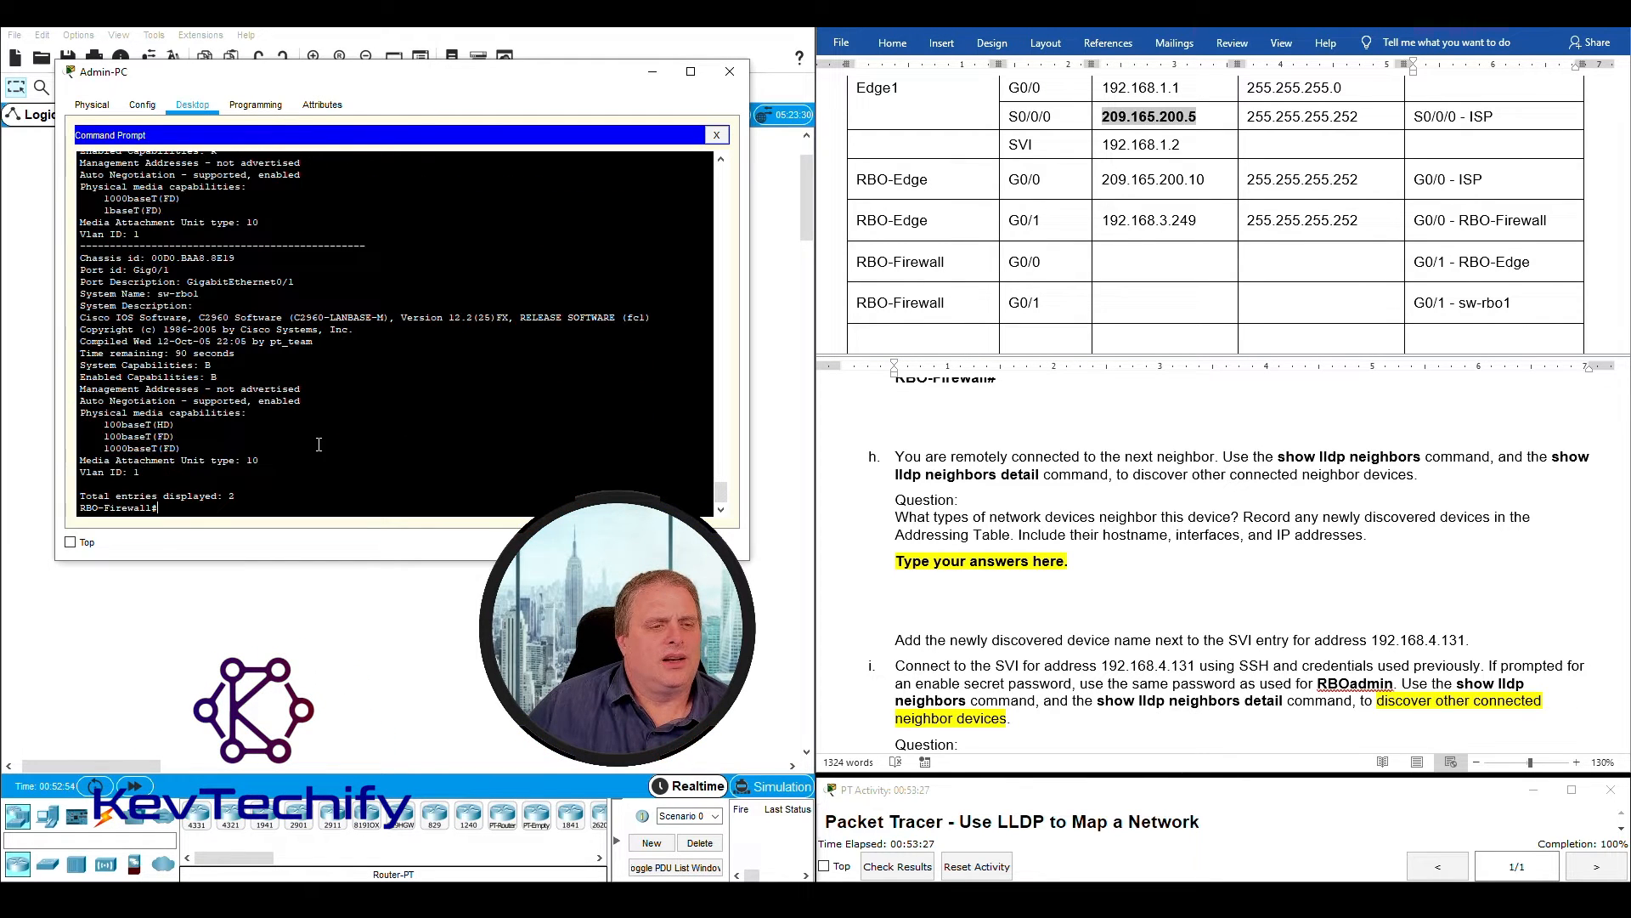
scroll(328, 460, "up", 6)
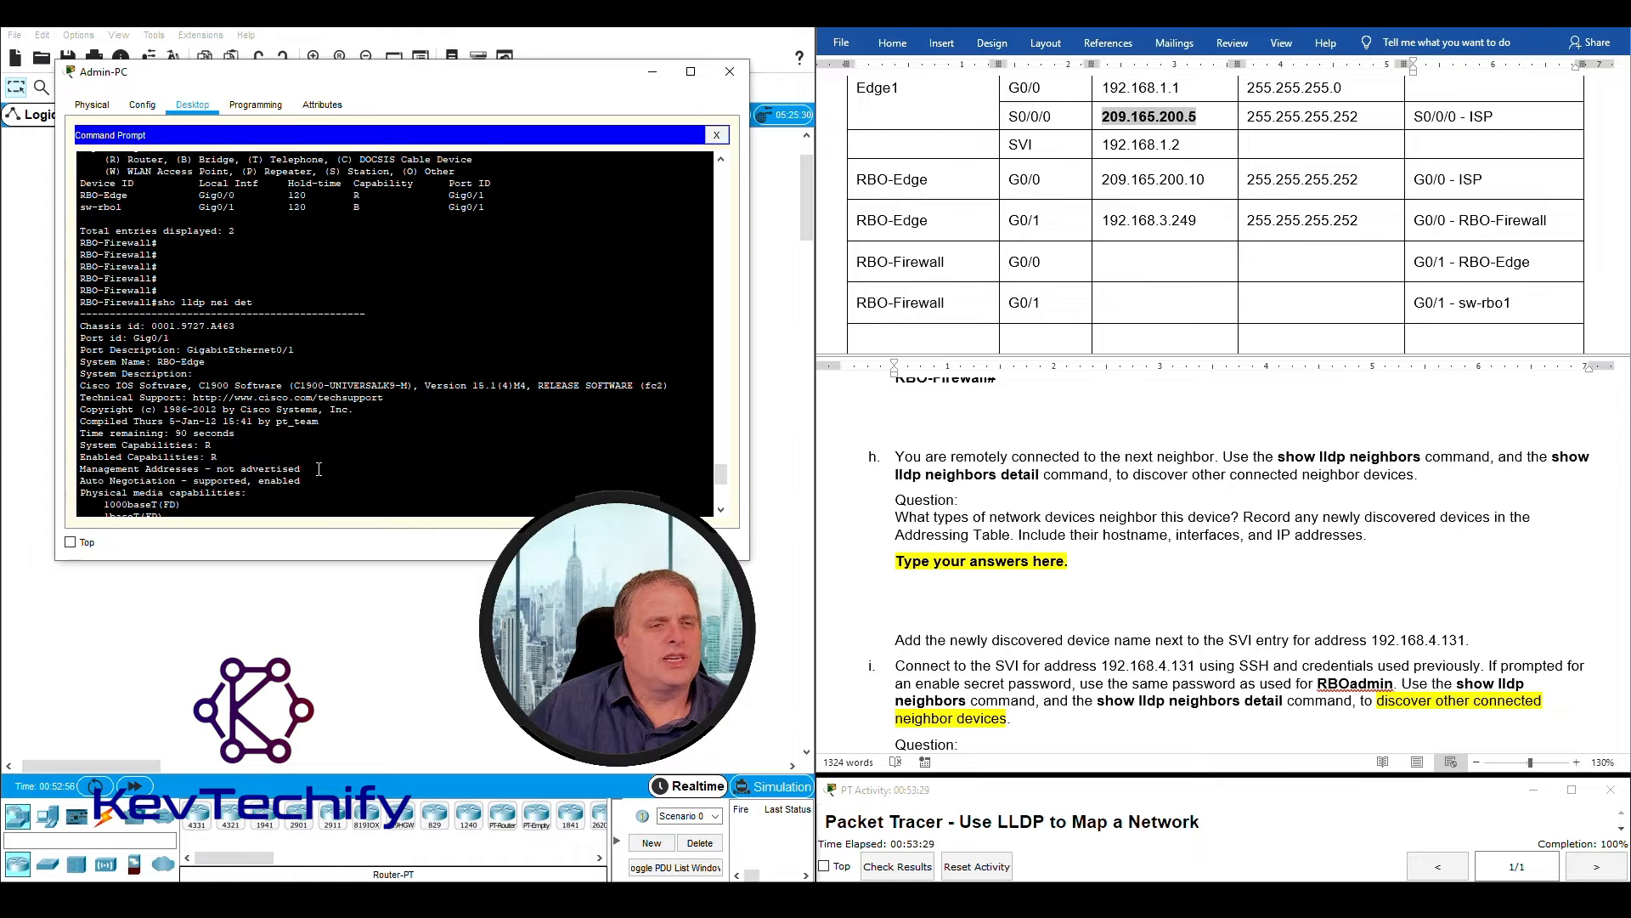
left_click_drag(168, 249, 270, 280)
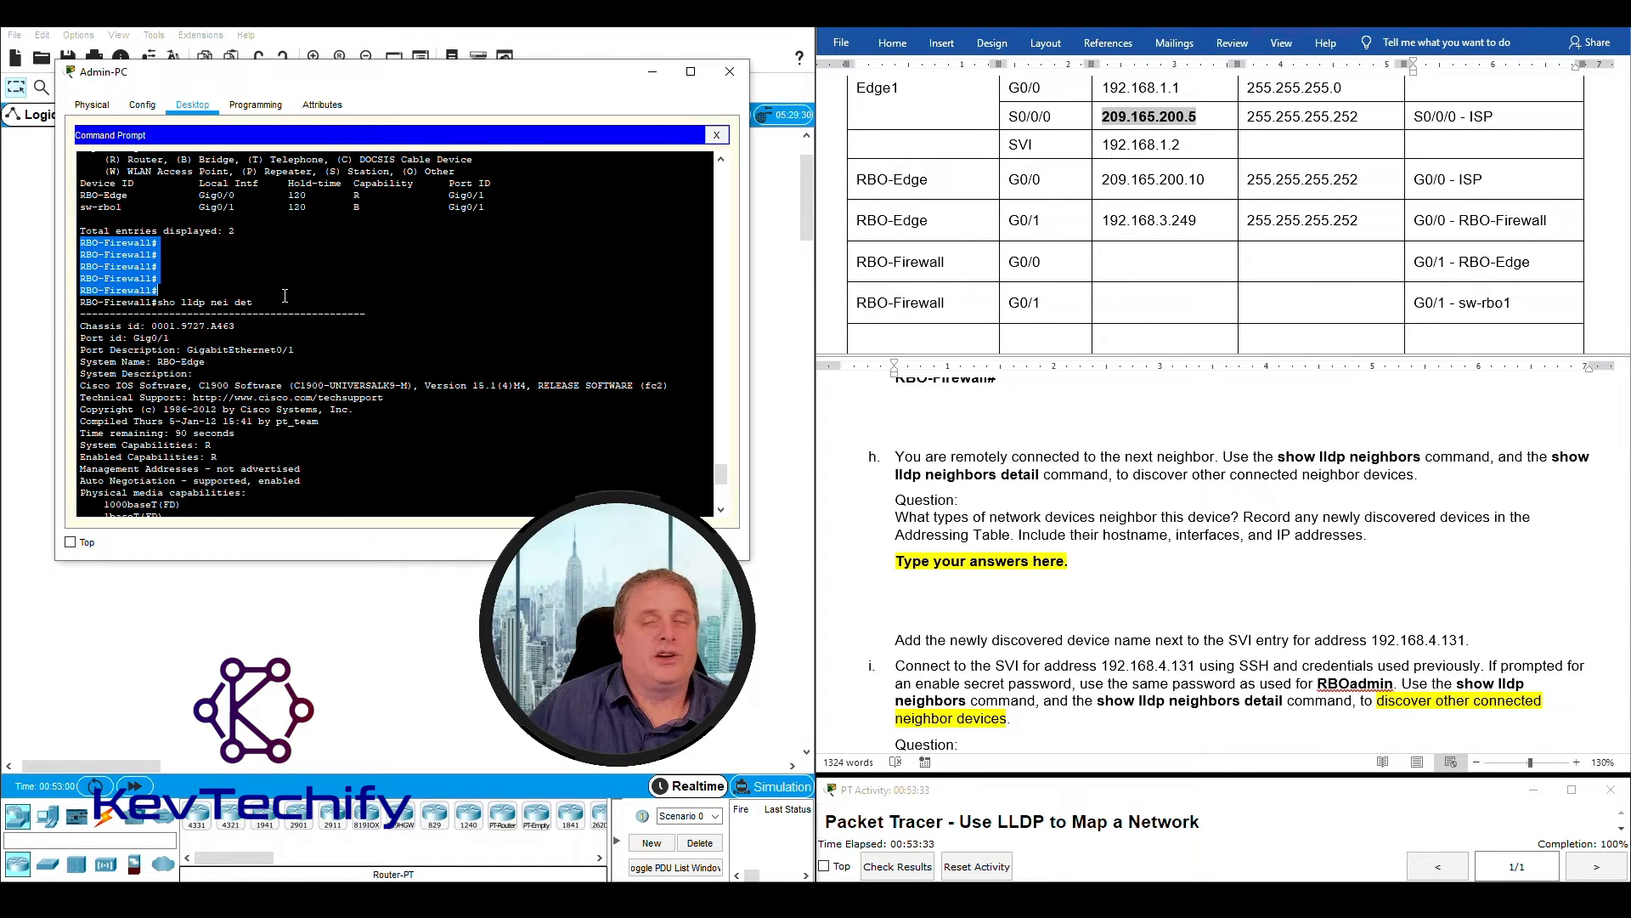
scroll(289, 382, "down", 6)
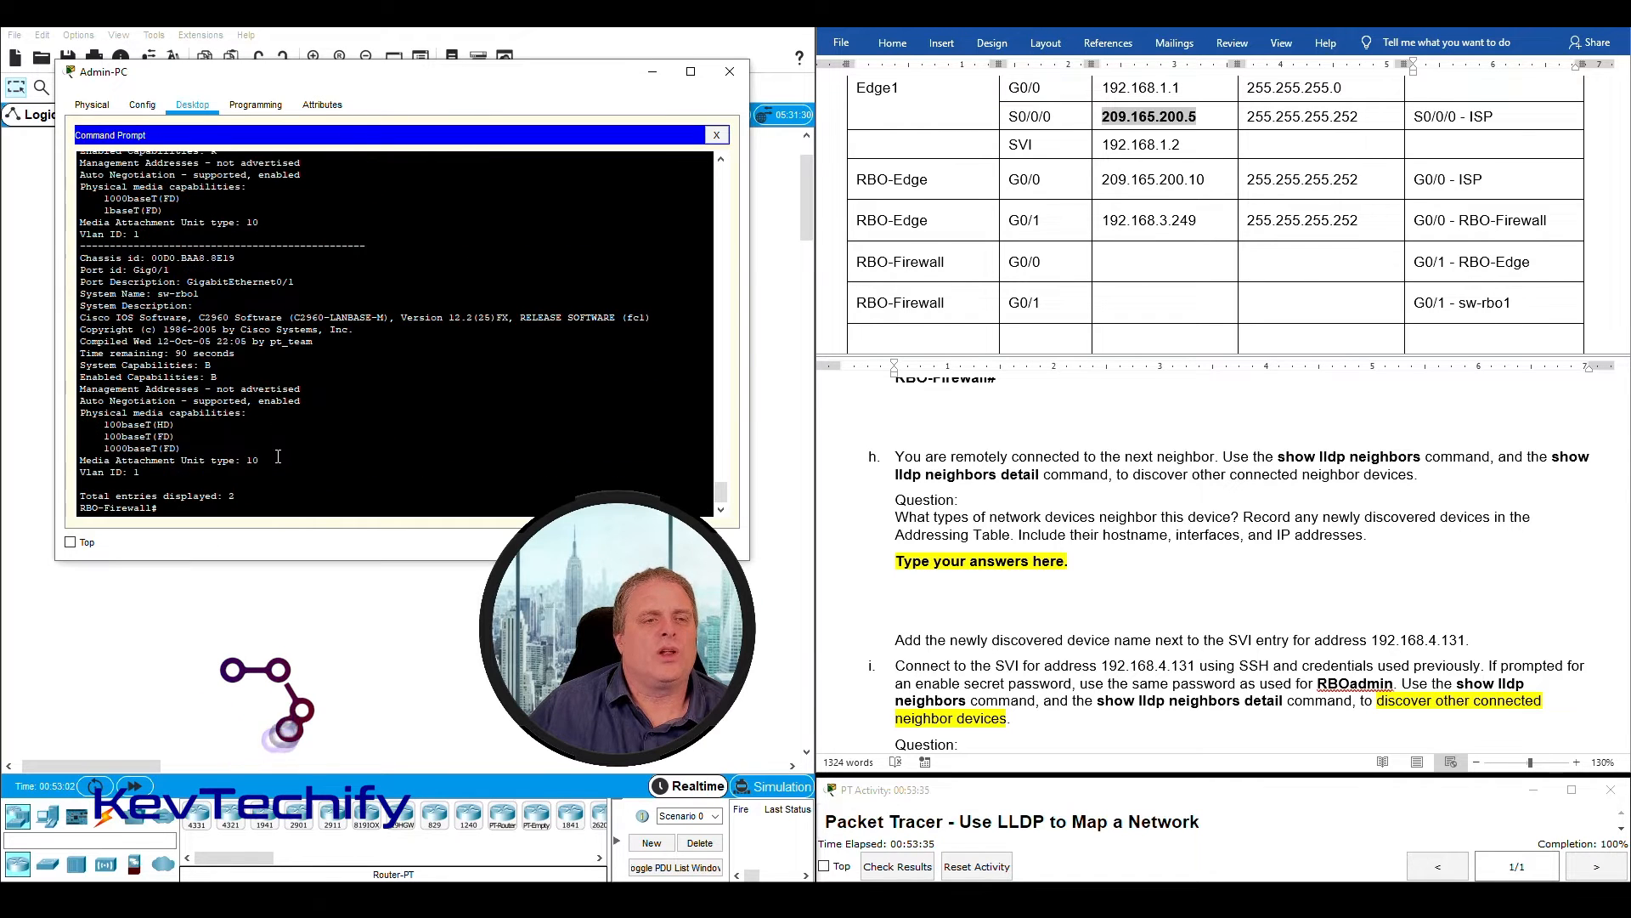
scroll(297, 481, "up", 6)
scroll(306, 480, "down", 3)
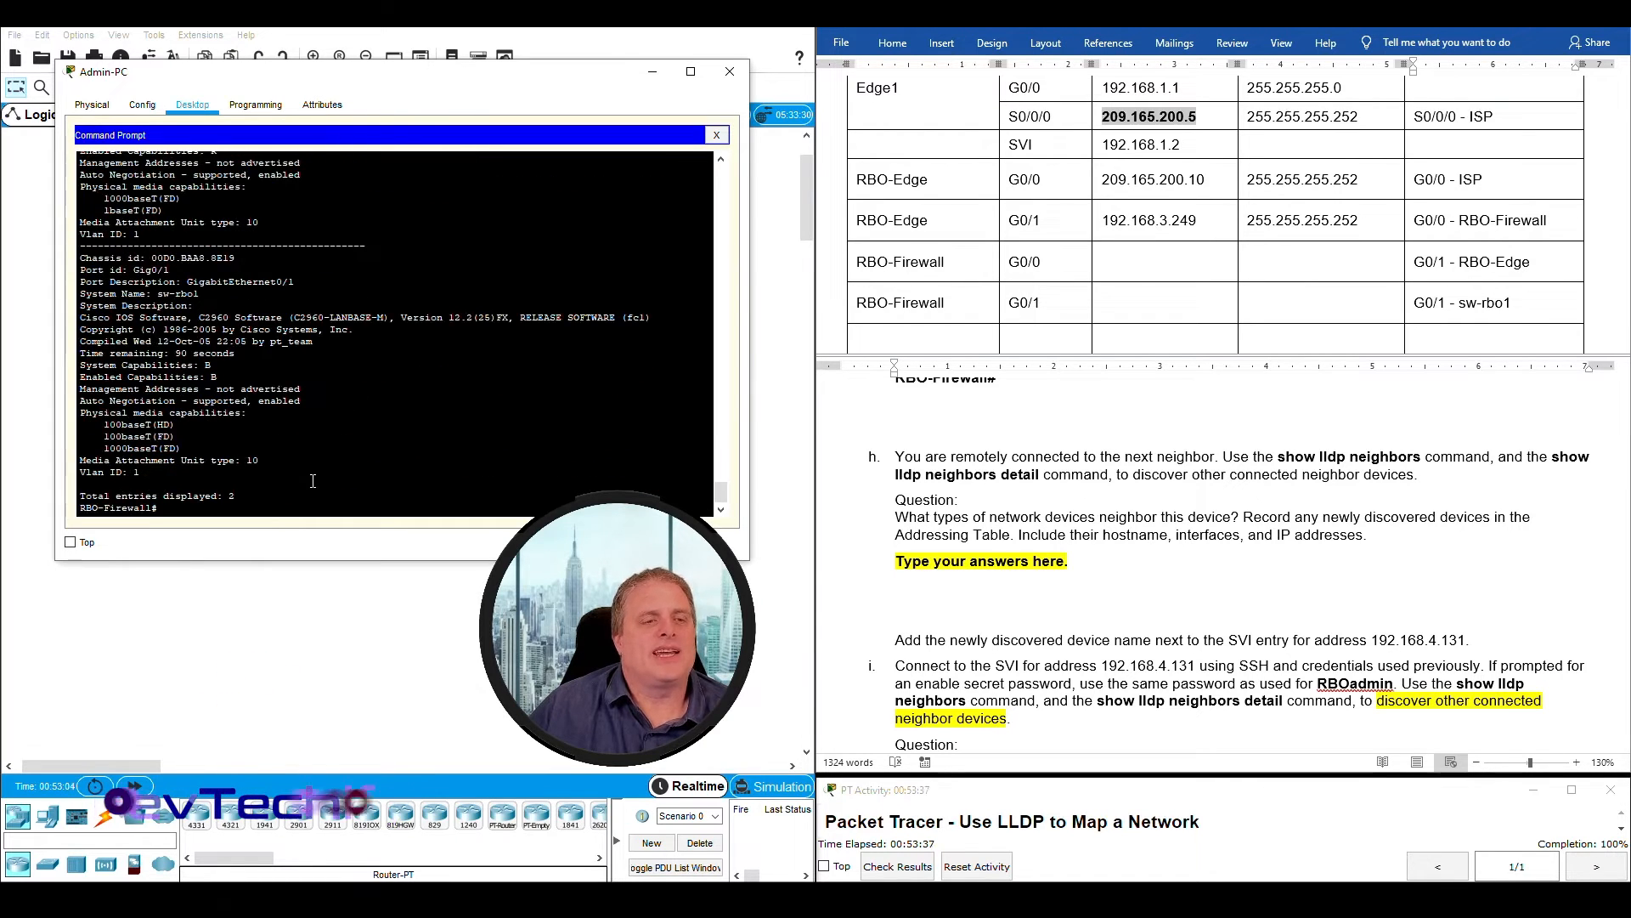
scroll(316, 479, "up", 6)
left_click_drag(157, 353, 265, 353)
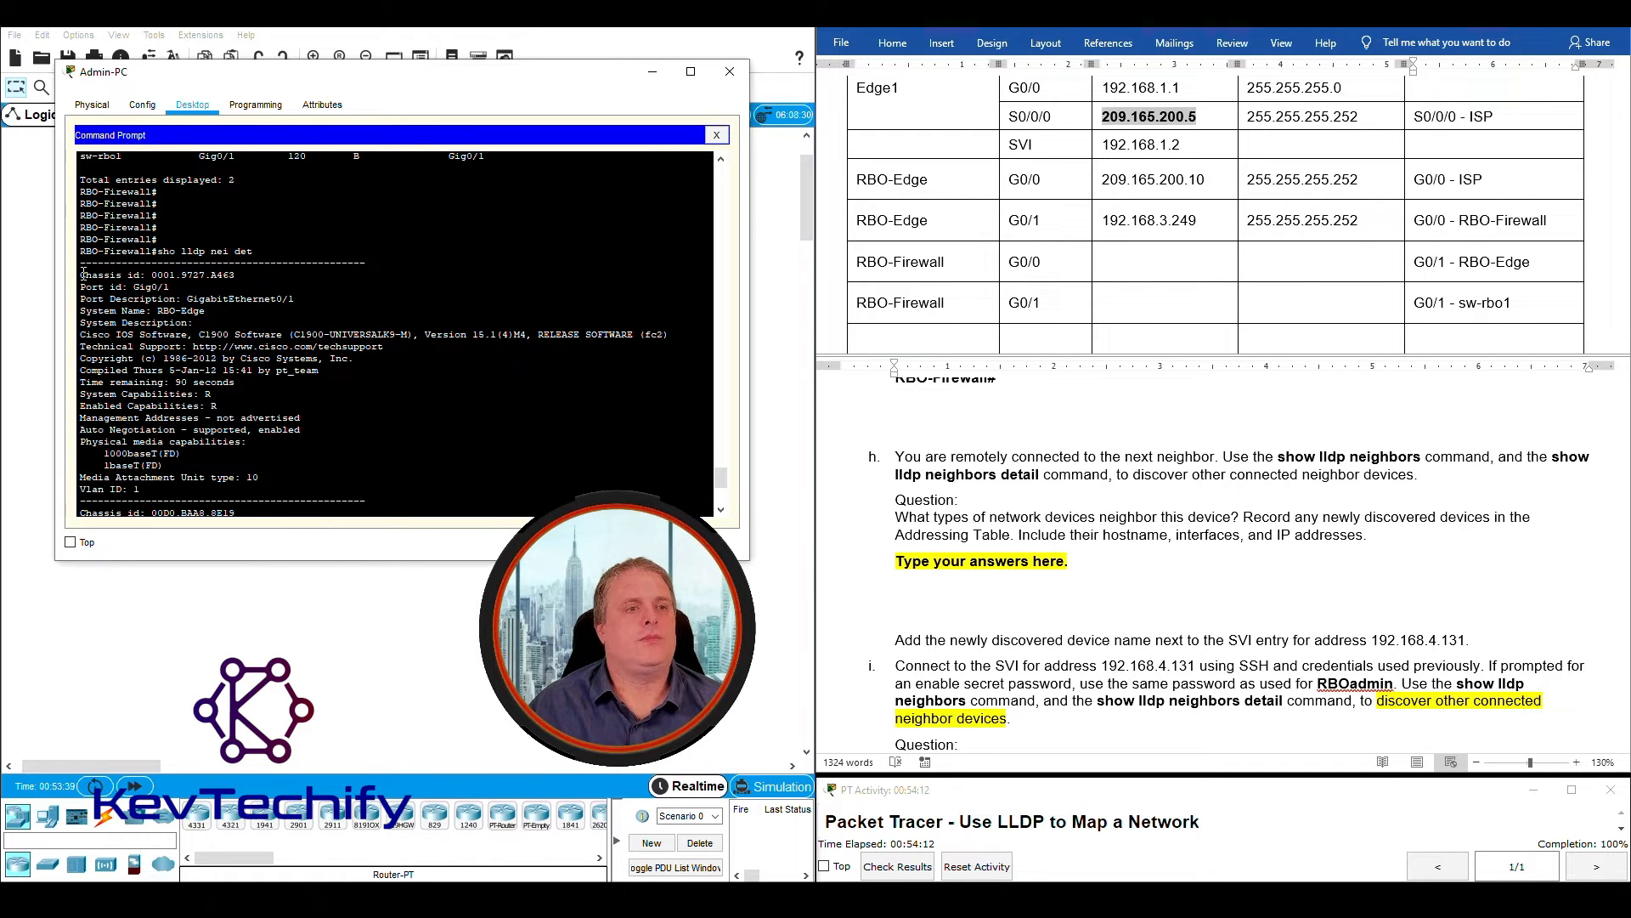
left_click_drag(80, 275, 155, 316)
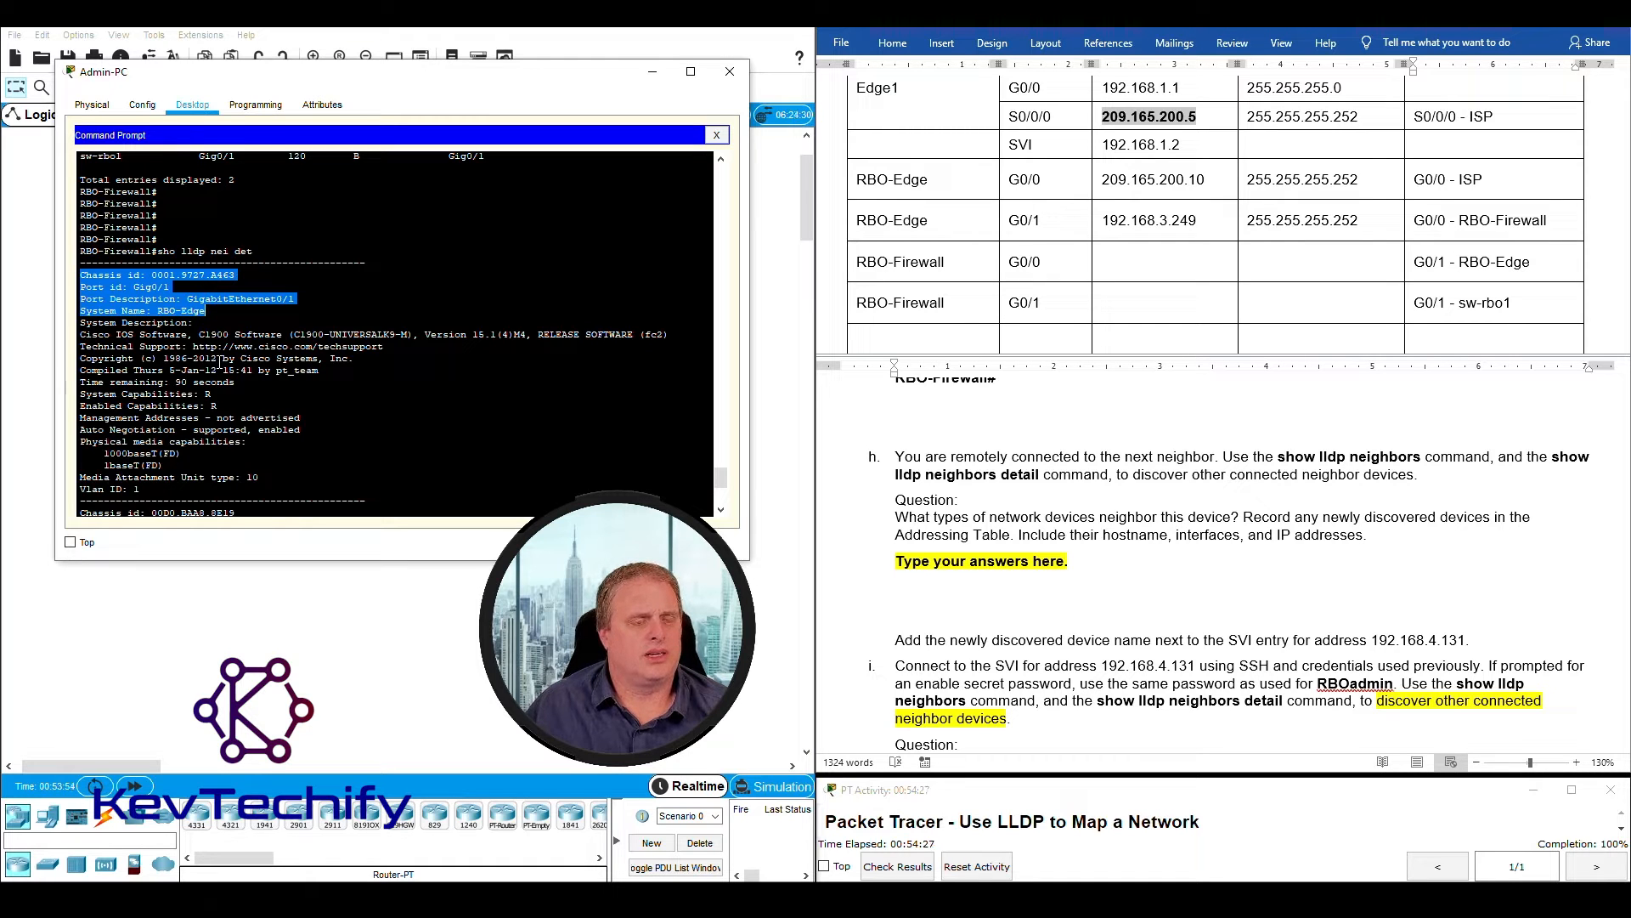
scroll(219, 363, "down", 6)
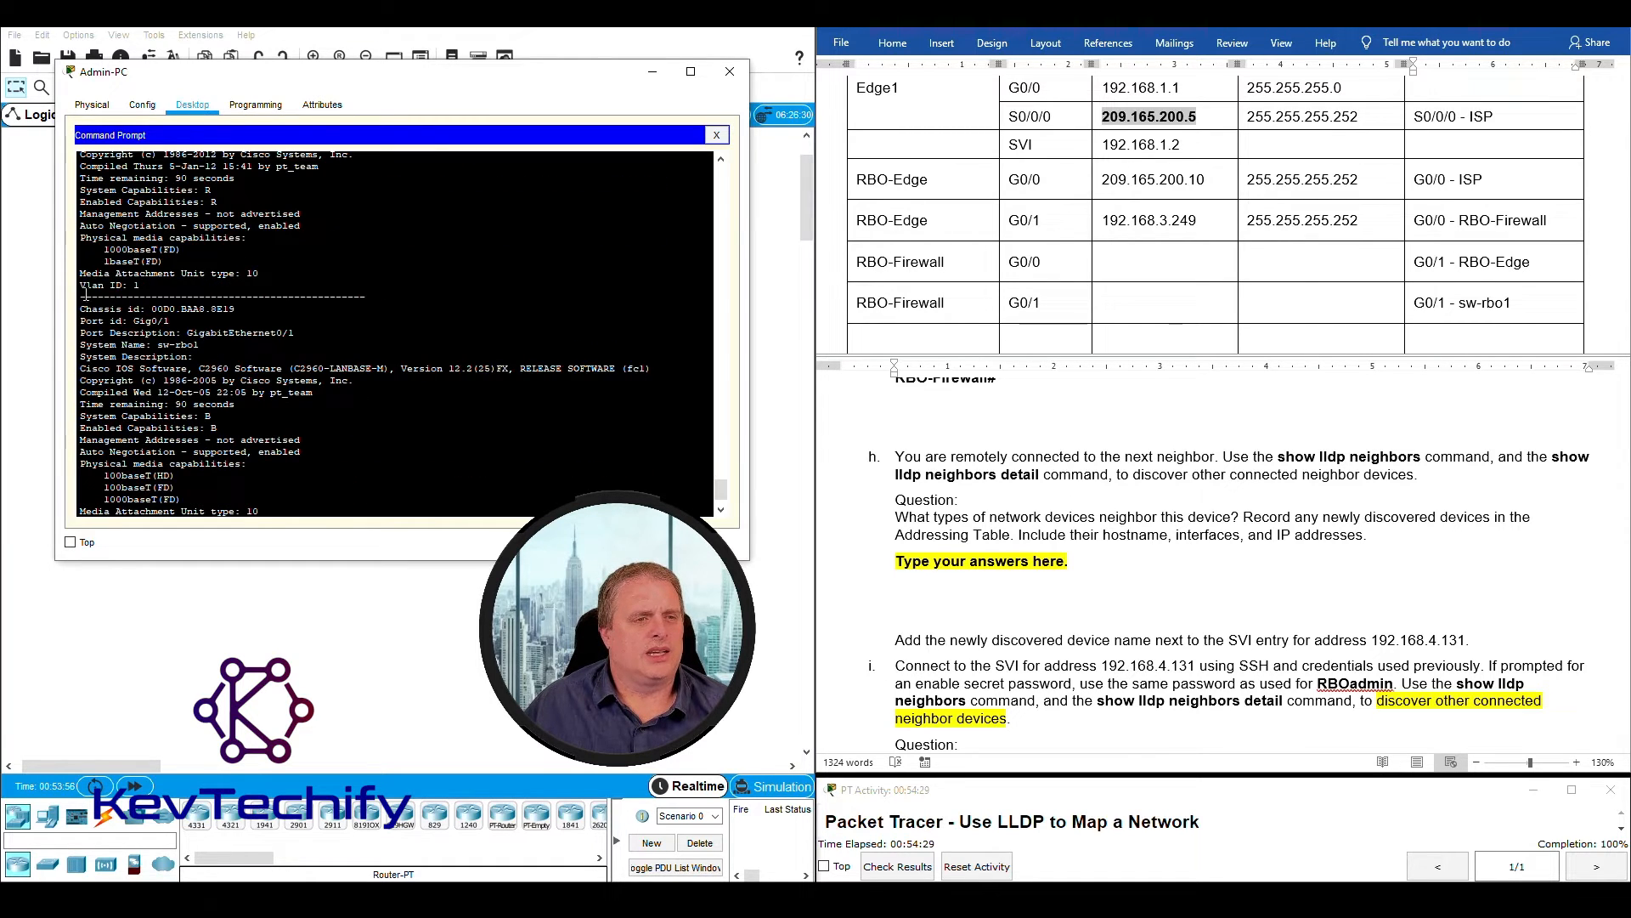
left_click_drag(108, 310, 328, 345)
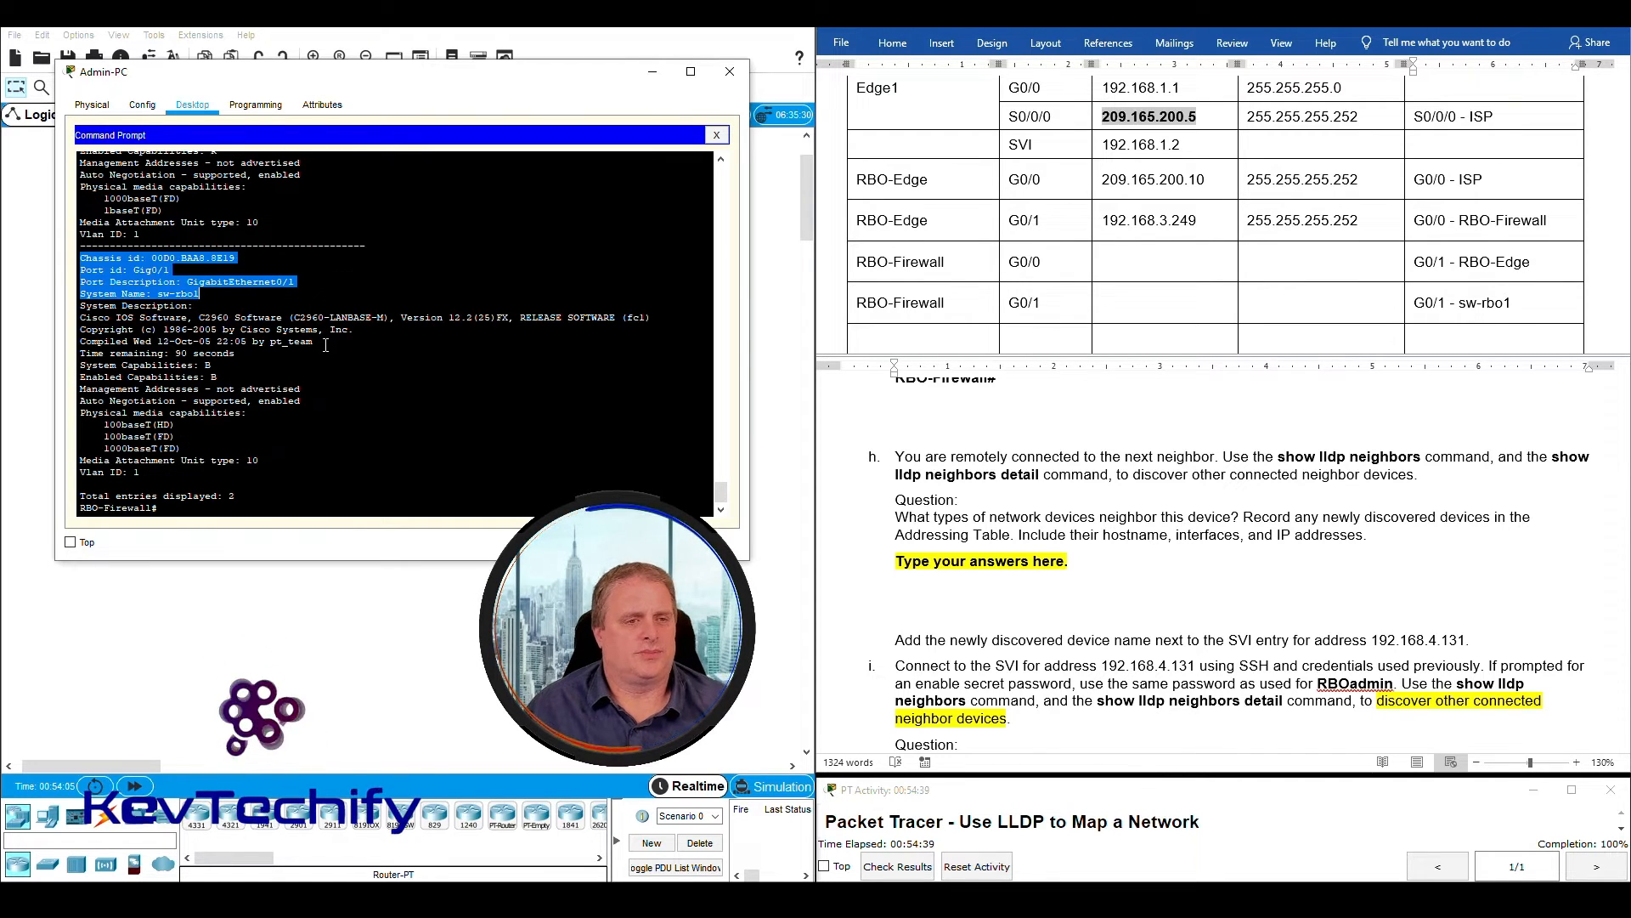
left_click(371, 387)
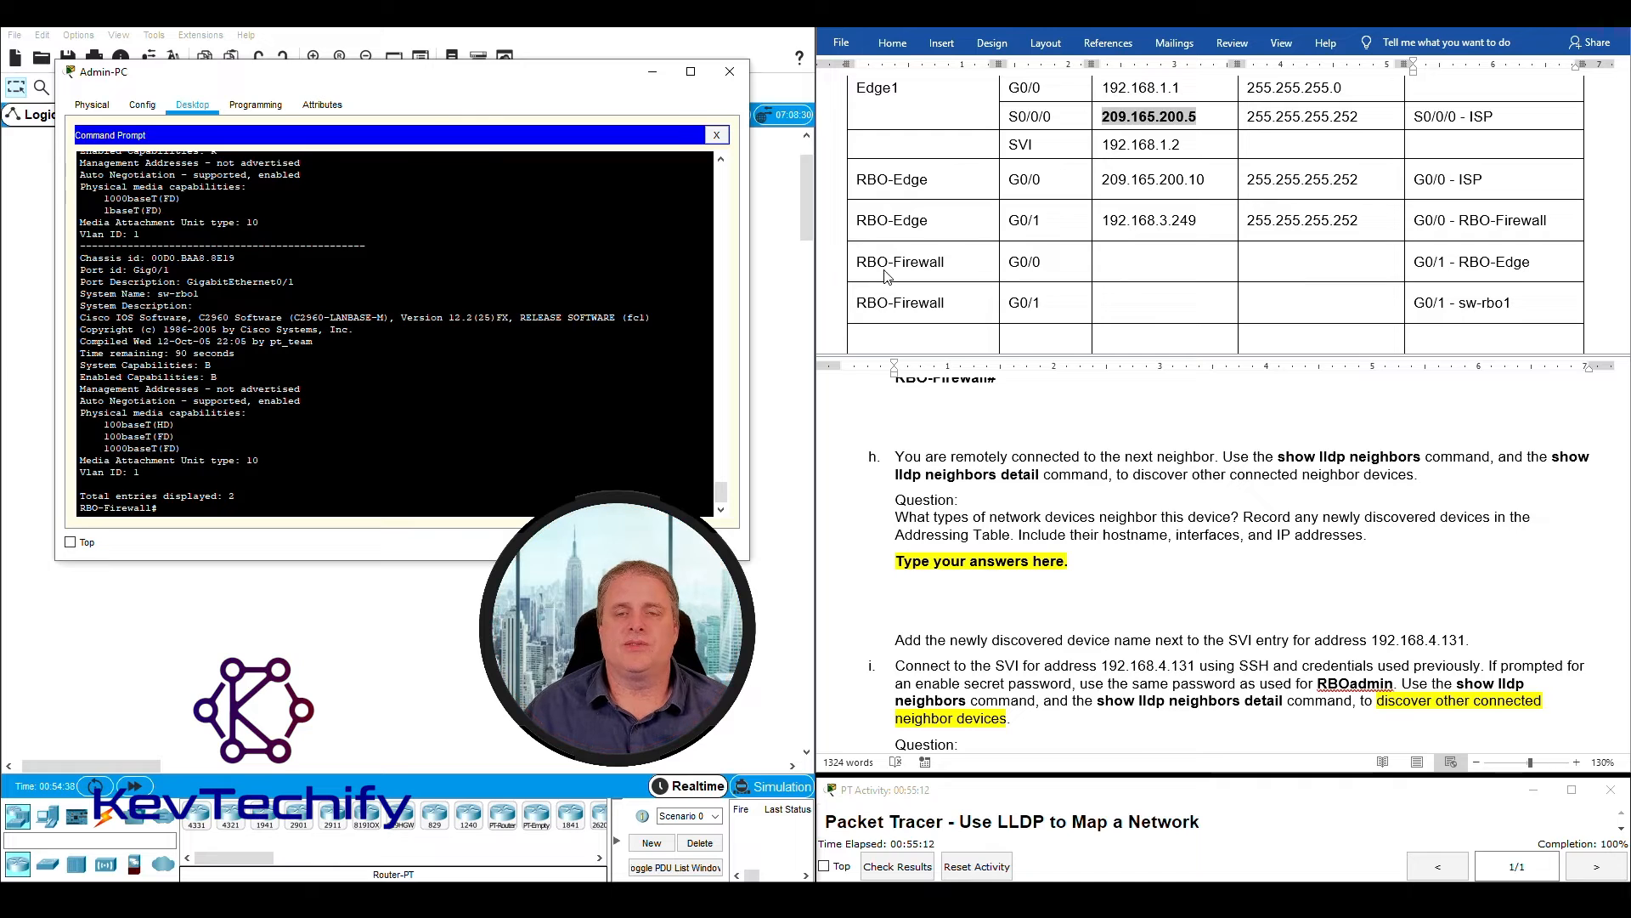
- Run "sho ip int br" on RBO-Firewall and check the IP addresses of GigabitEthernet0/0 and GigabitEthernet0/1 for the empty table cells
left_click_drag(1110, 269, 1374, 296)
left_click(1153, 270)
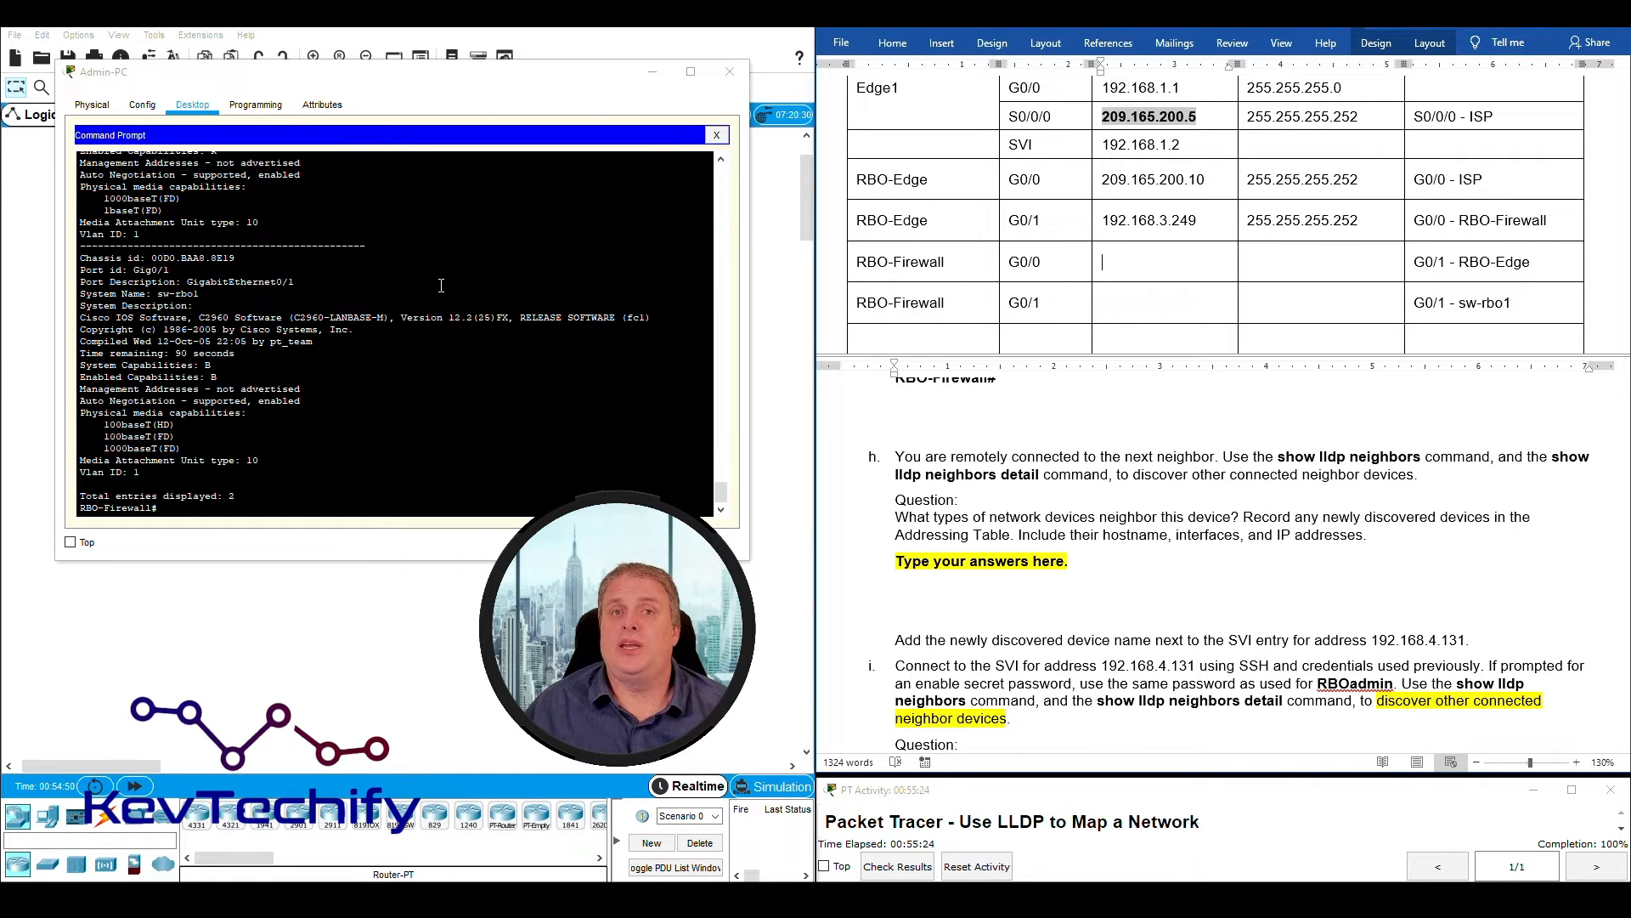
left_click(250, 512)
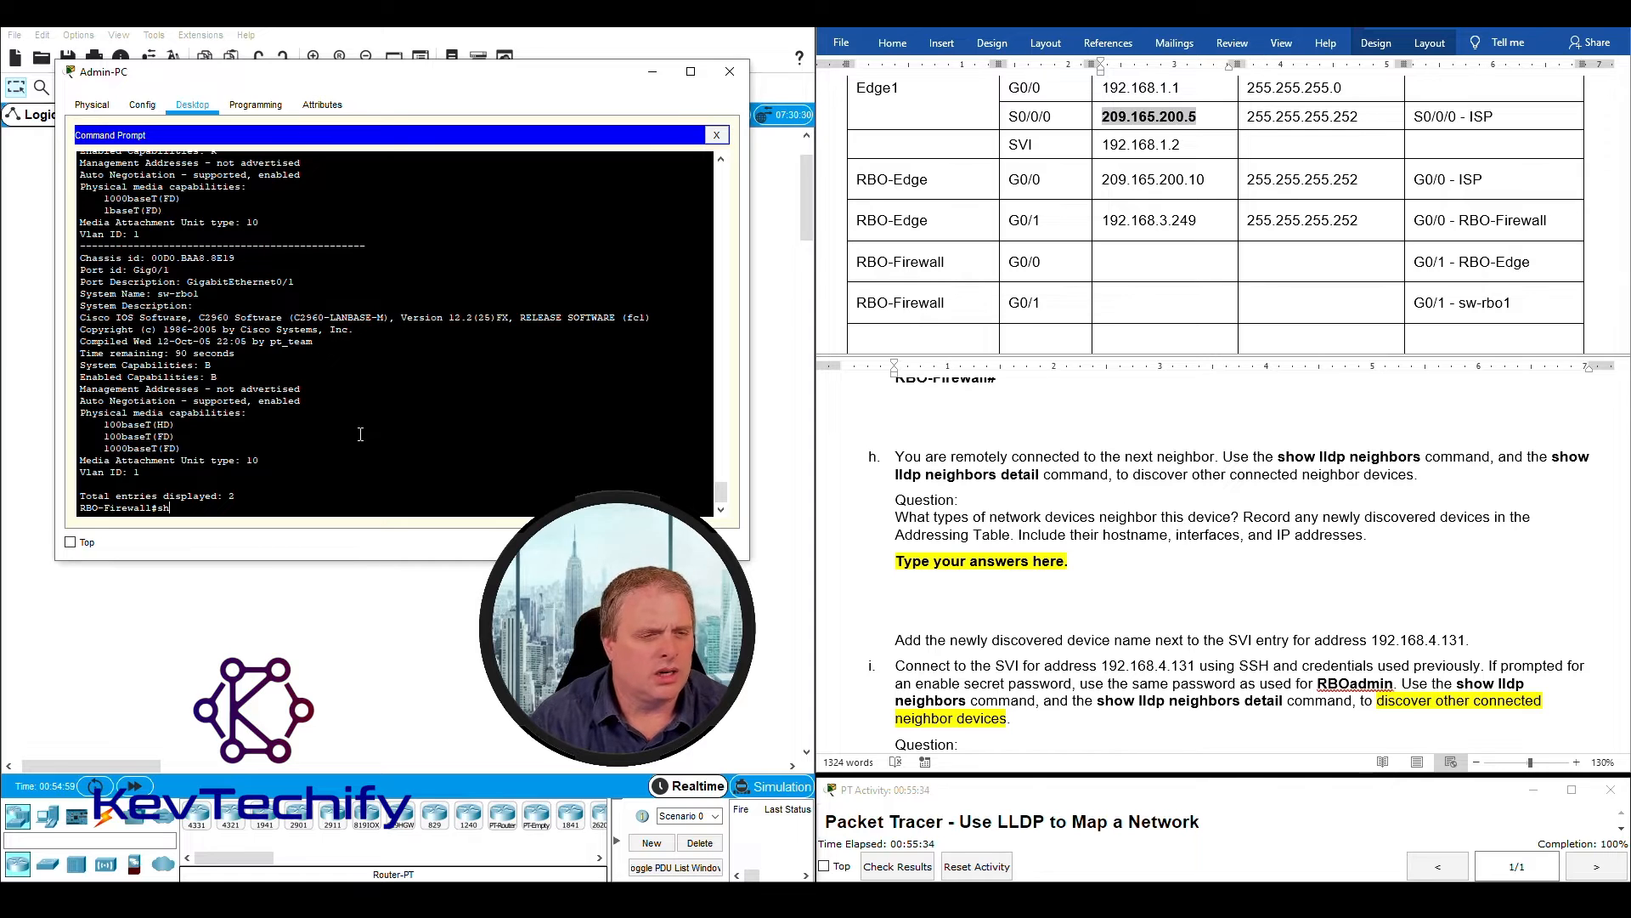
type("sho ip")
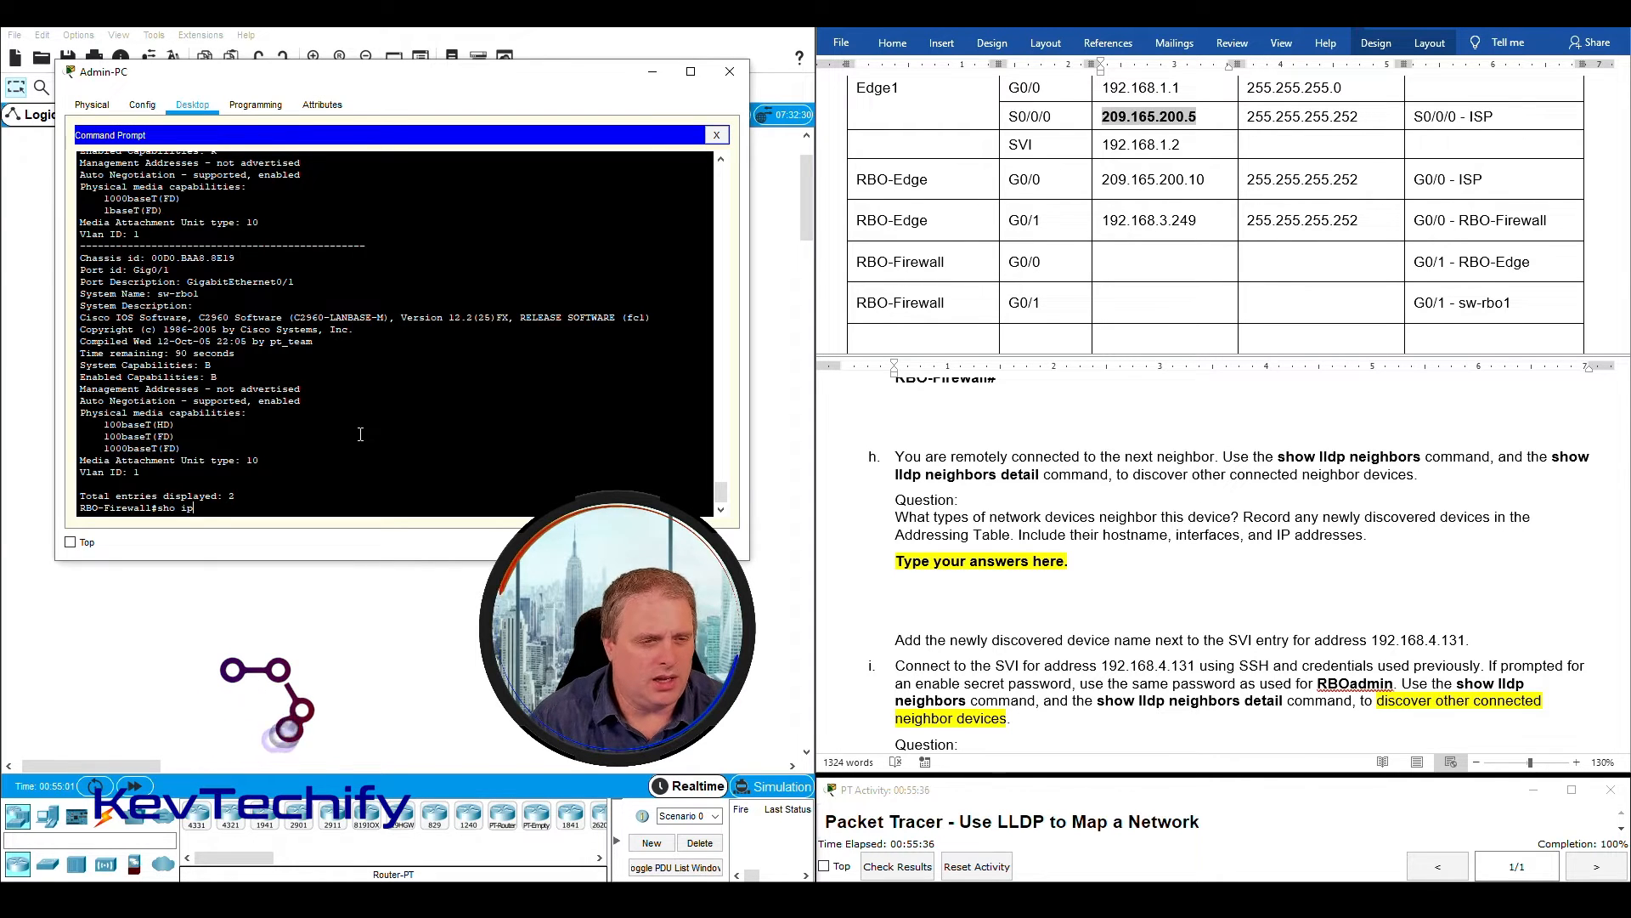
type(" int br")
key("Return")
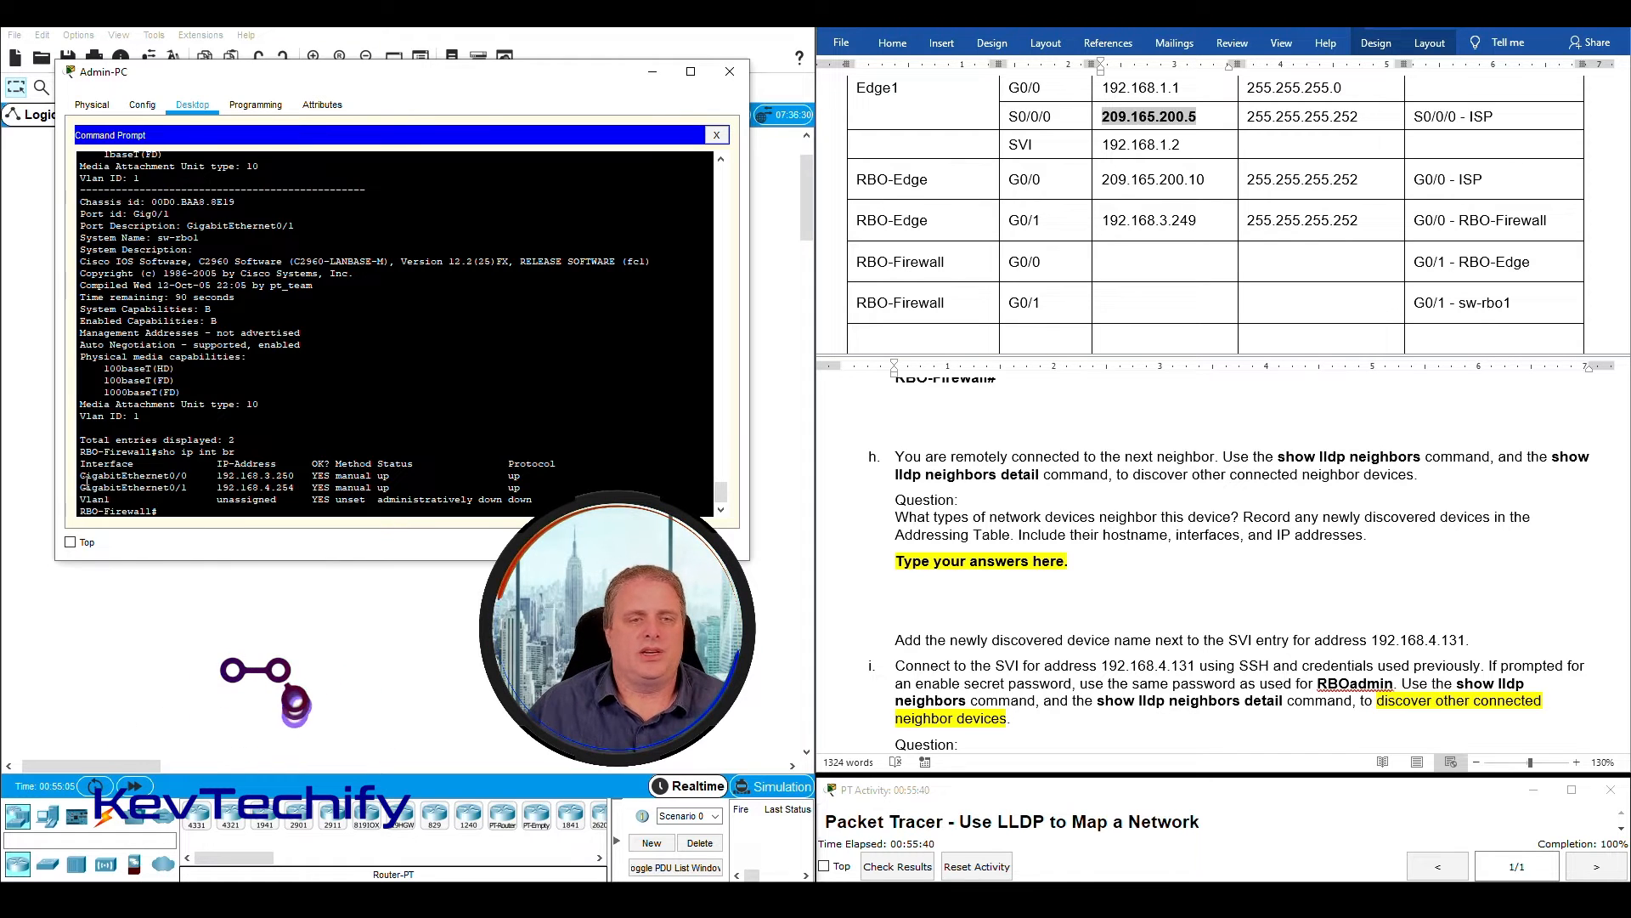
left_click_drag(82, 476, 288, 476)
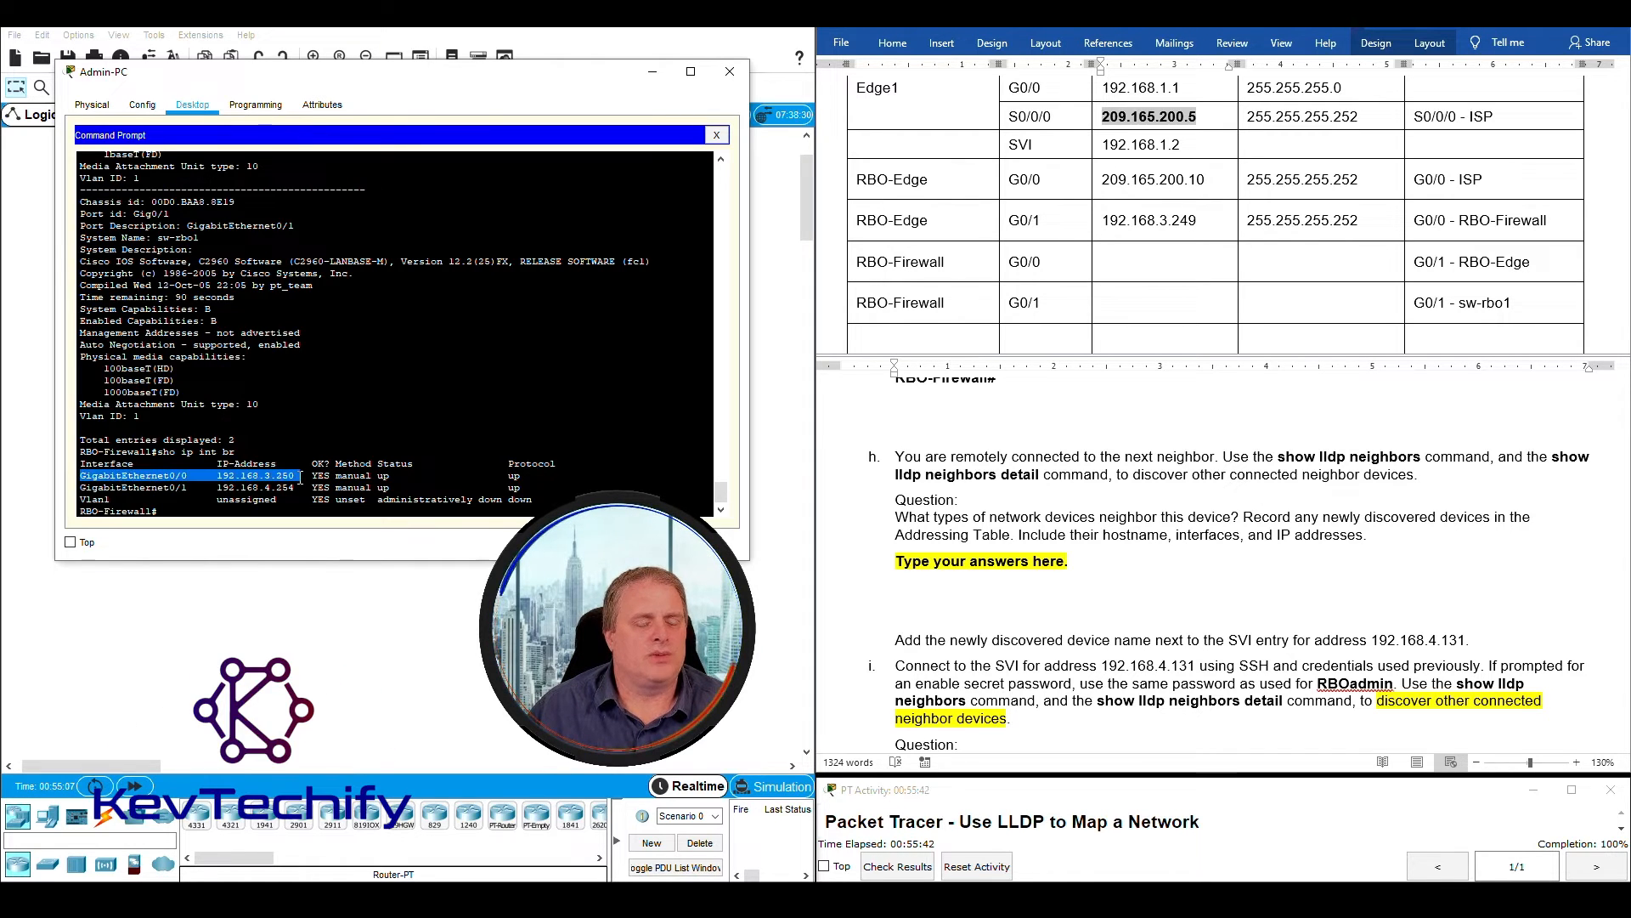
left_click_drag(81, 487, 259, 488)
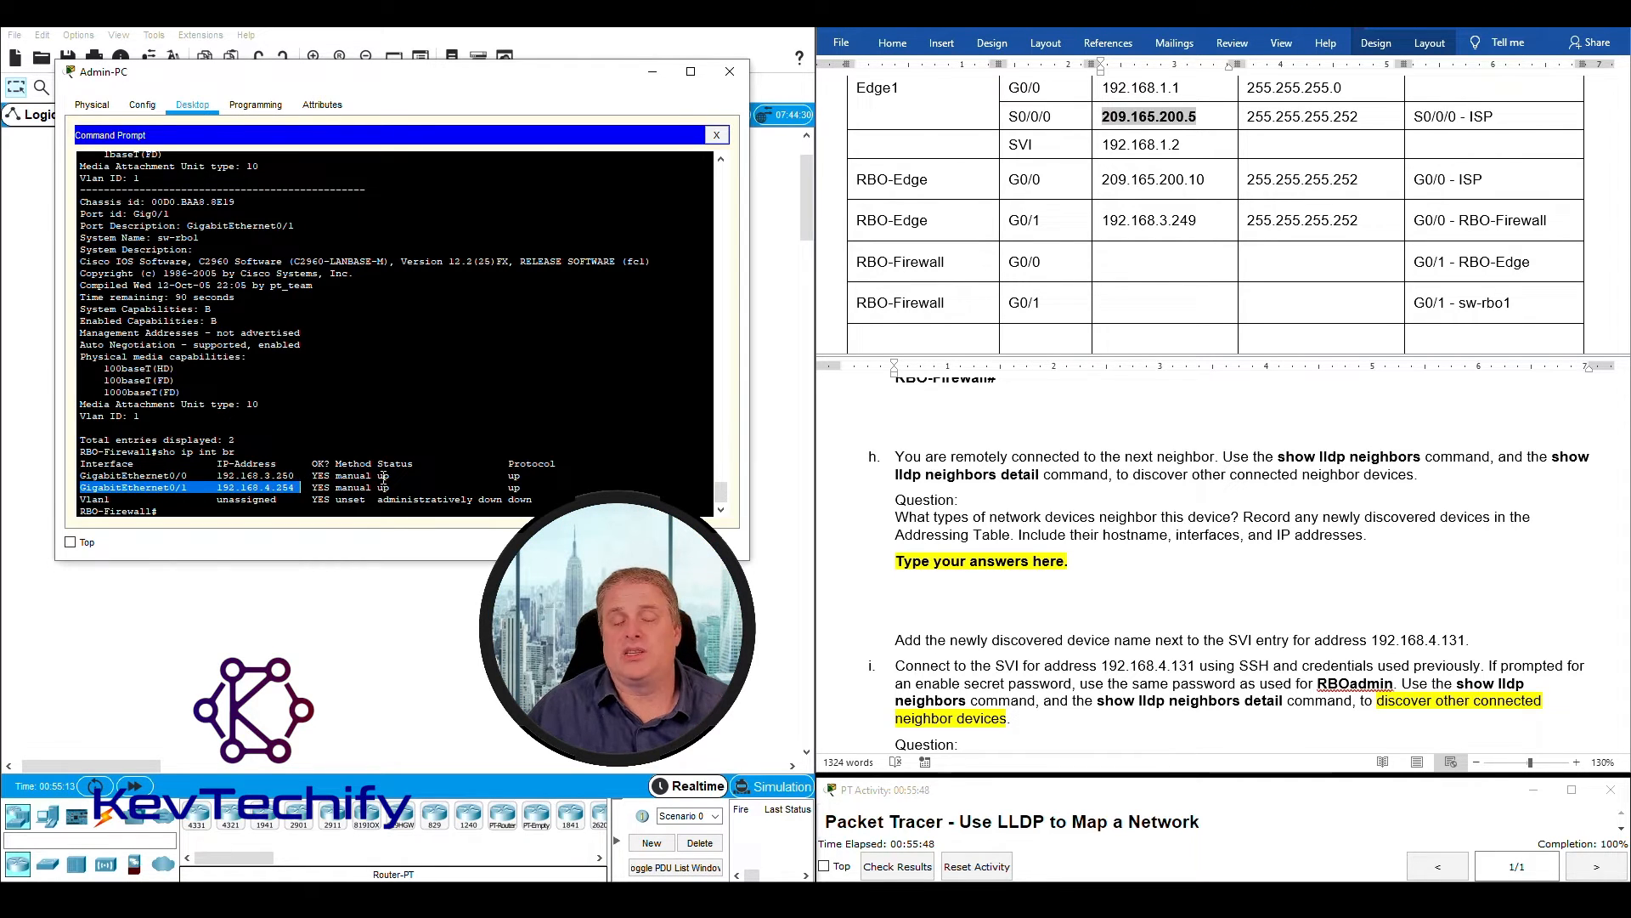
- Run "sho int" on RBO-Firewall to display the full details of its interfaces
left_click(337, 513)
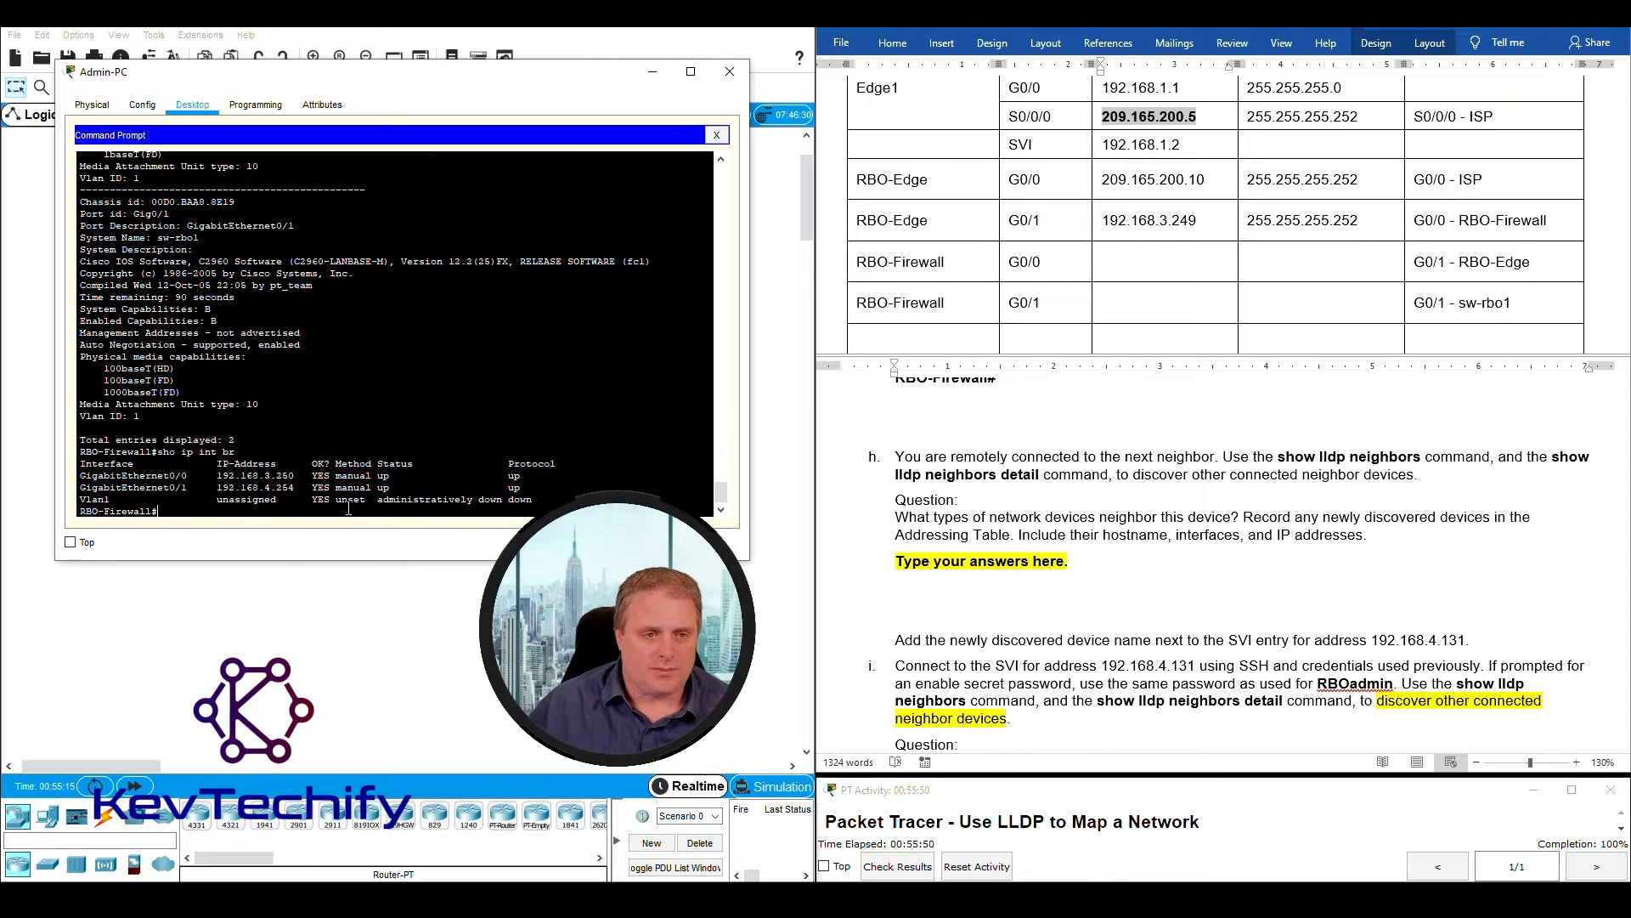
key("Return")
key("Return")
key("Return")
key("Return")
key("Return")
key("Return")
key("Return")
key("Return")
key("Return")
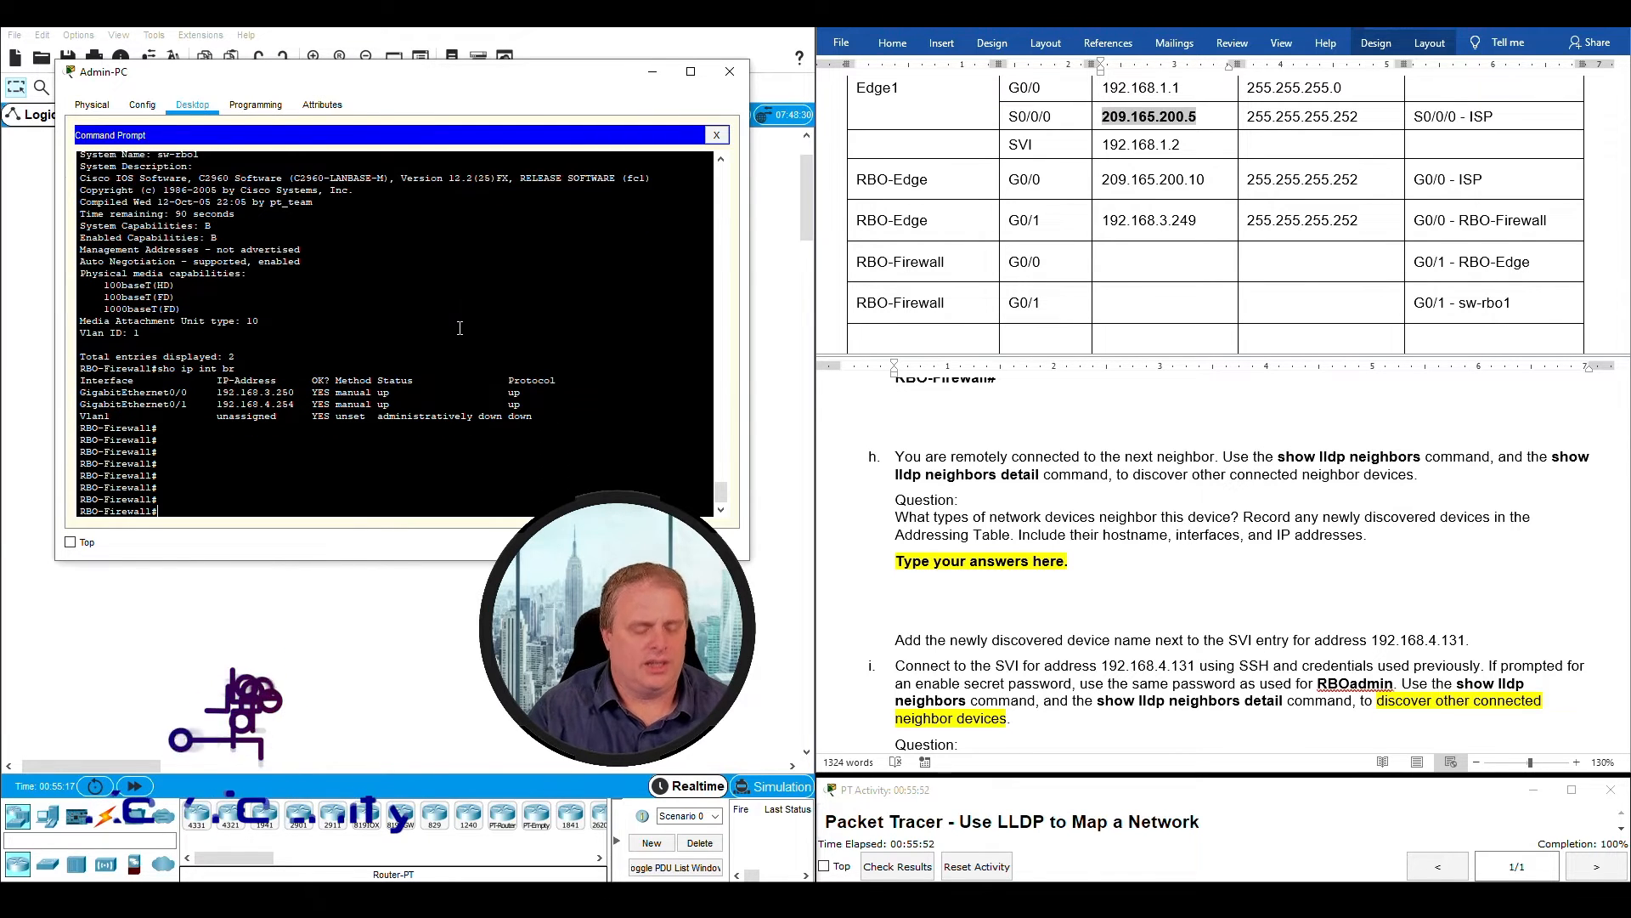
type("sho int")
key("Return")
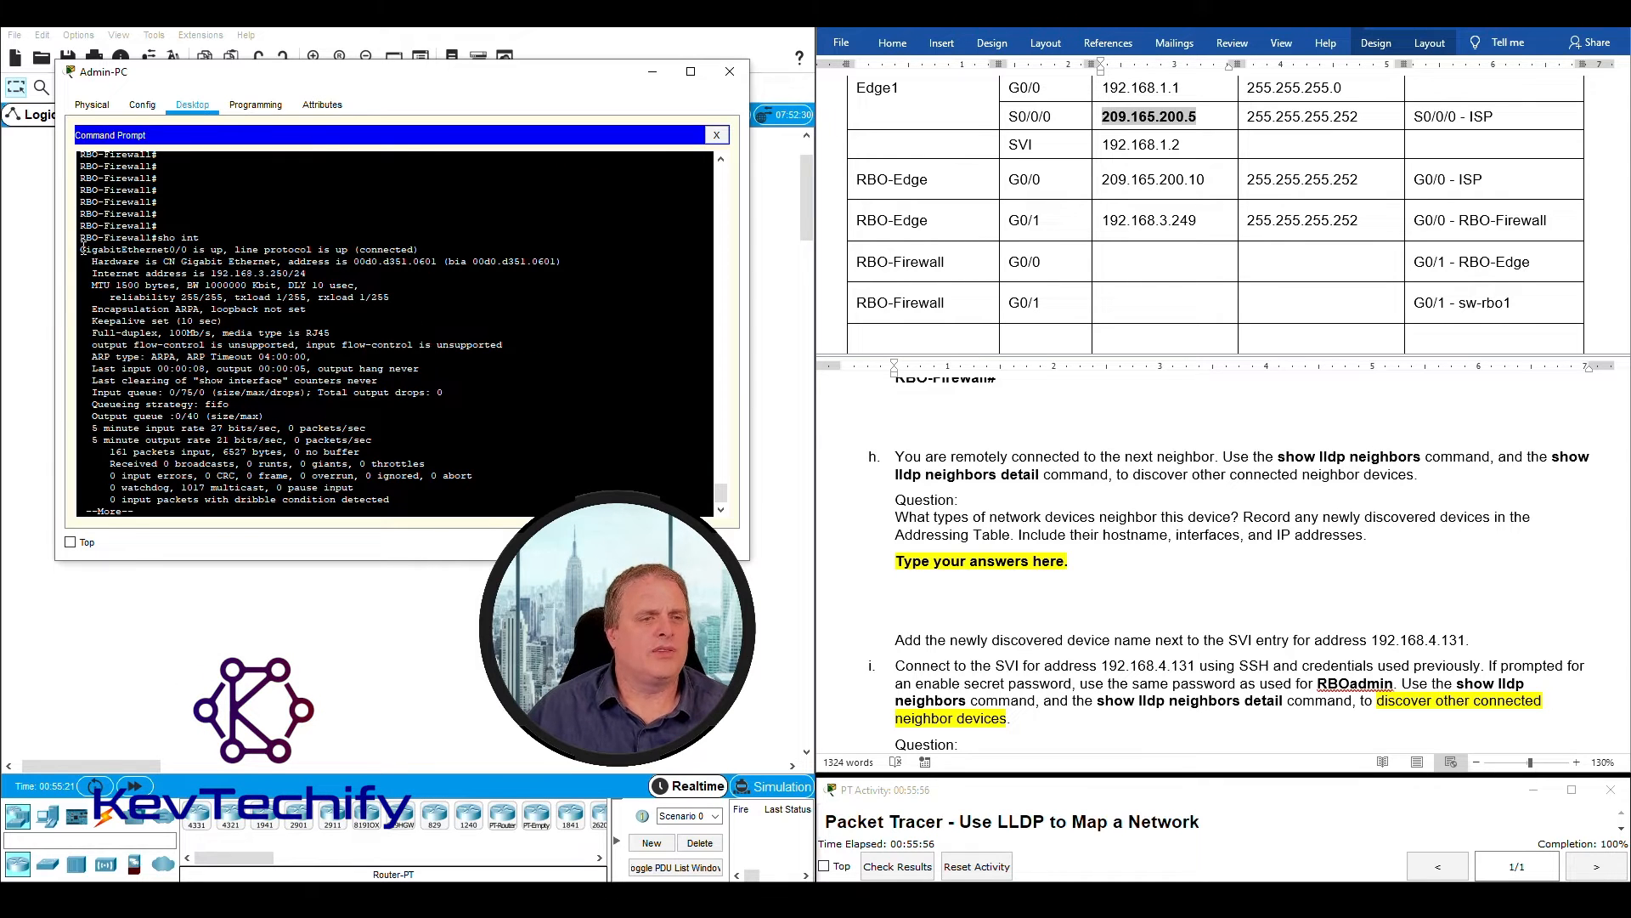
- Read GigabitEthernet0/0's address in the interface output and record 192.168.3.250 with mask 255.255.255.0 for RBO-Firewall G0/0 in the Addressing Table
left_click_drag(83, 249, 192, 251)
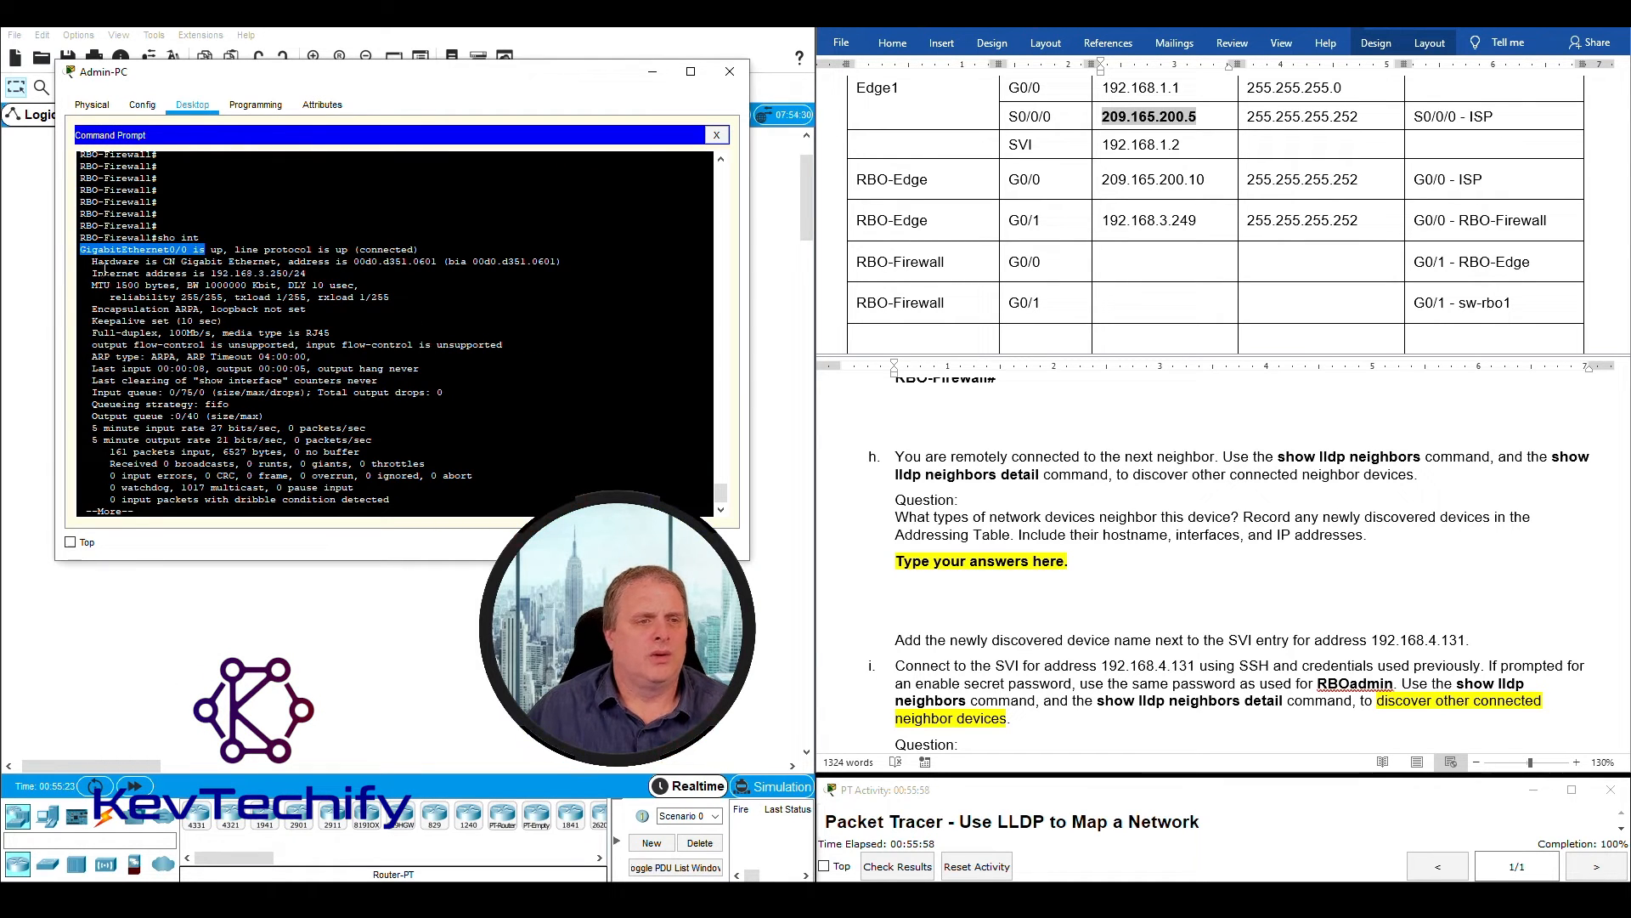
left_click_drag(92, 265, 444, 260)
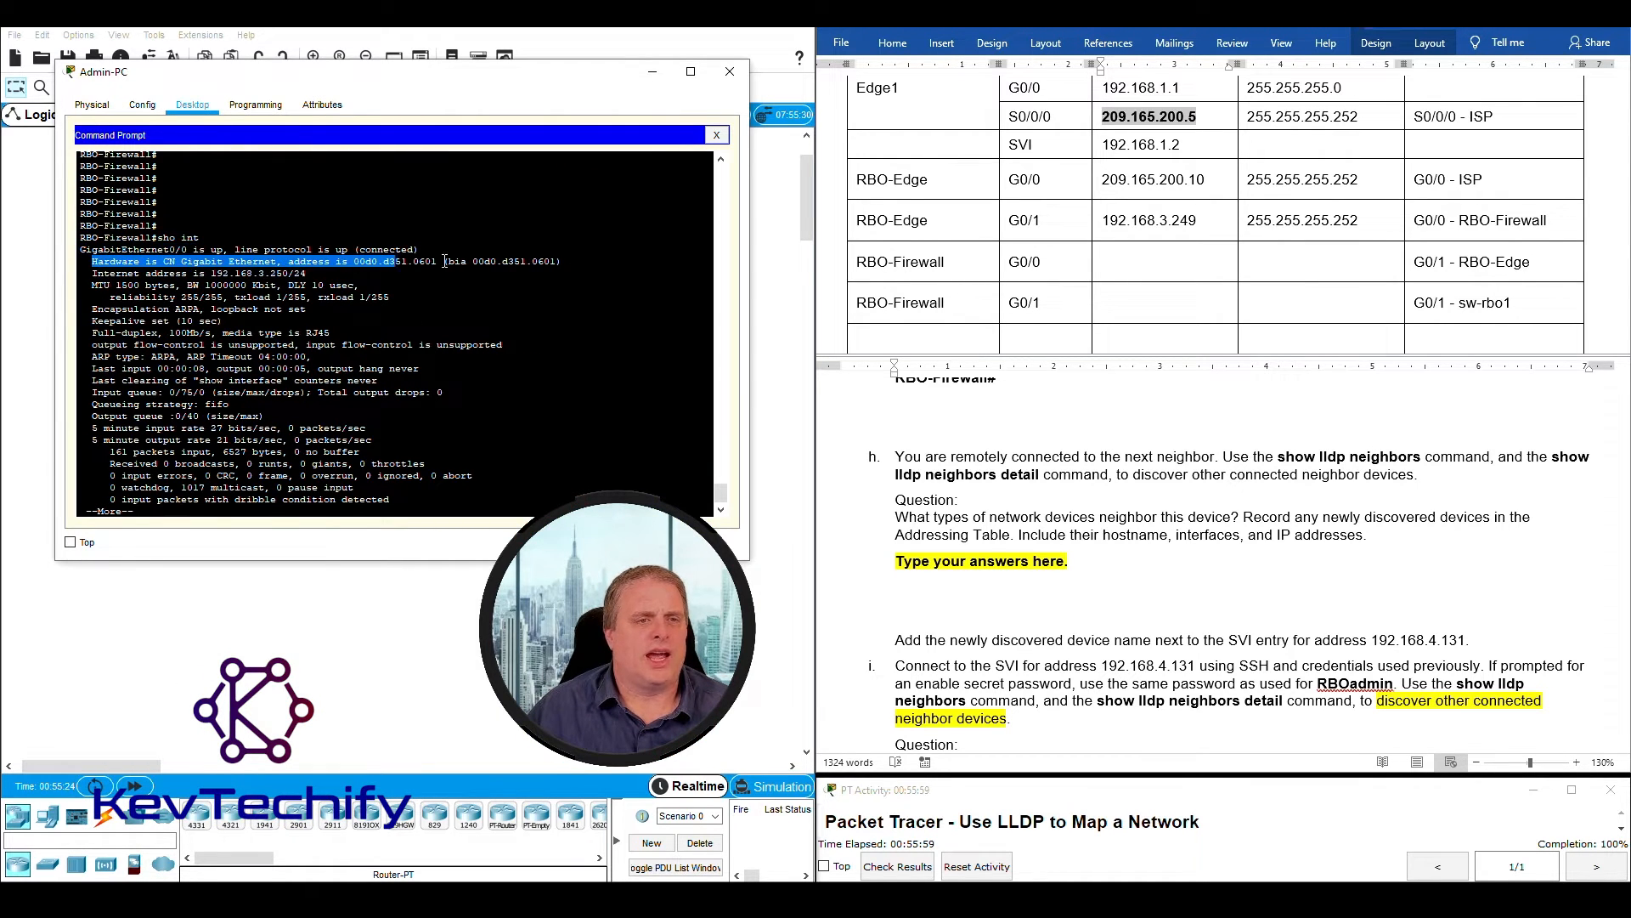
left_click(96, 271)
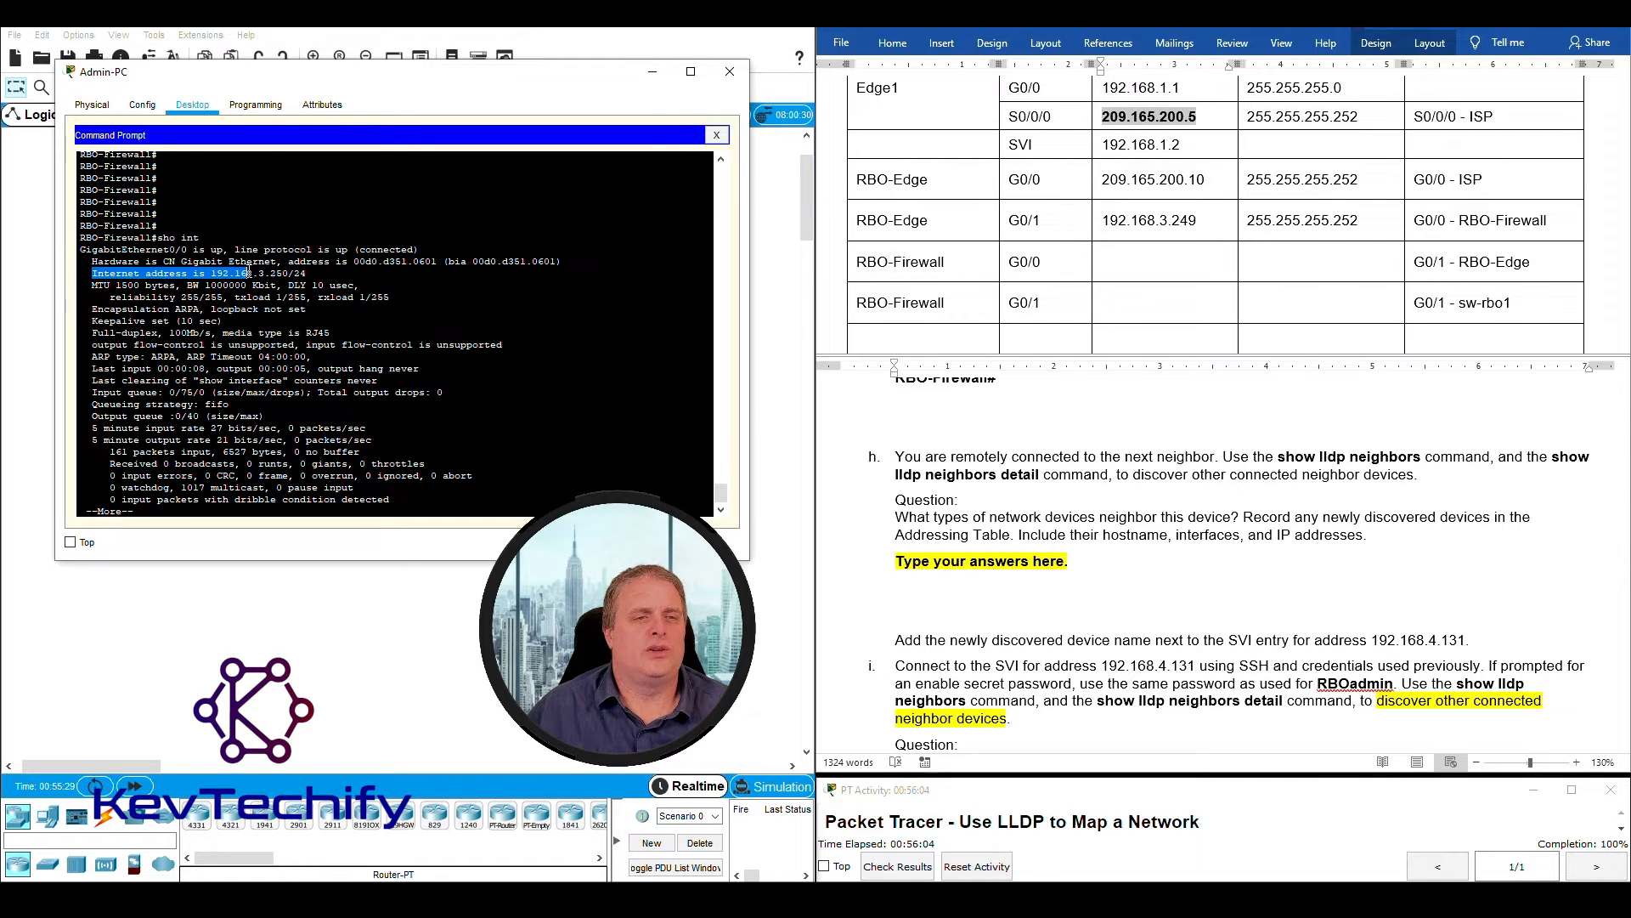
left_click_drag(272, 272, 309, 273)
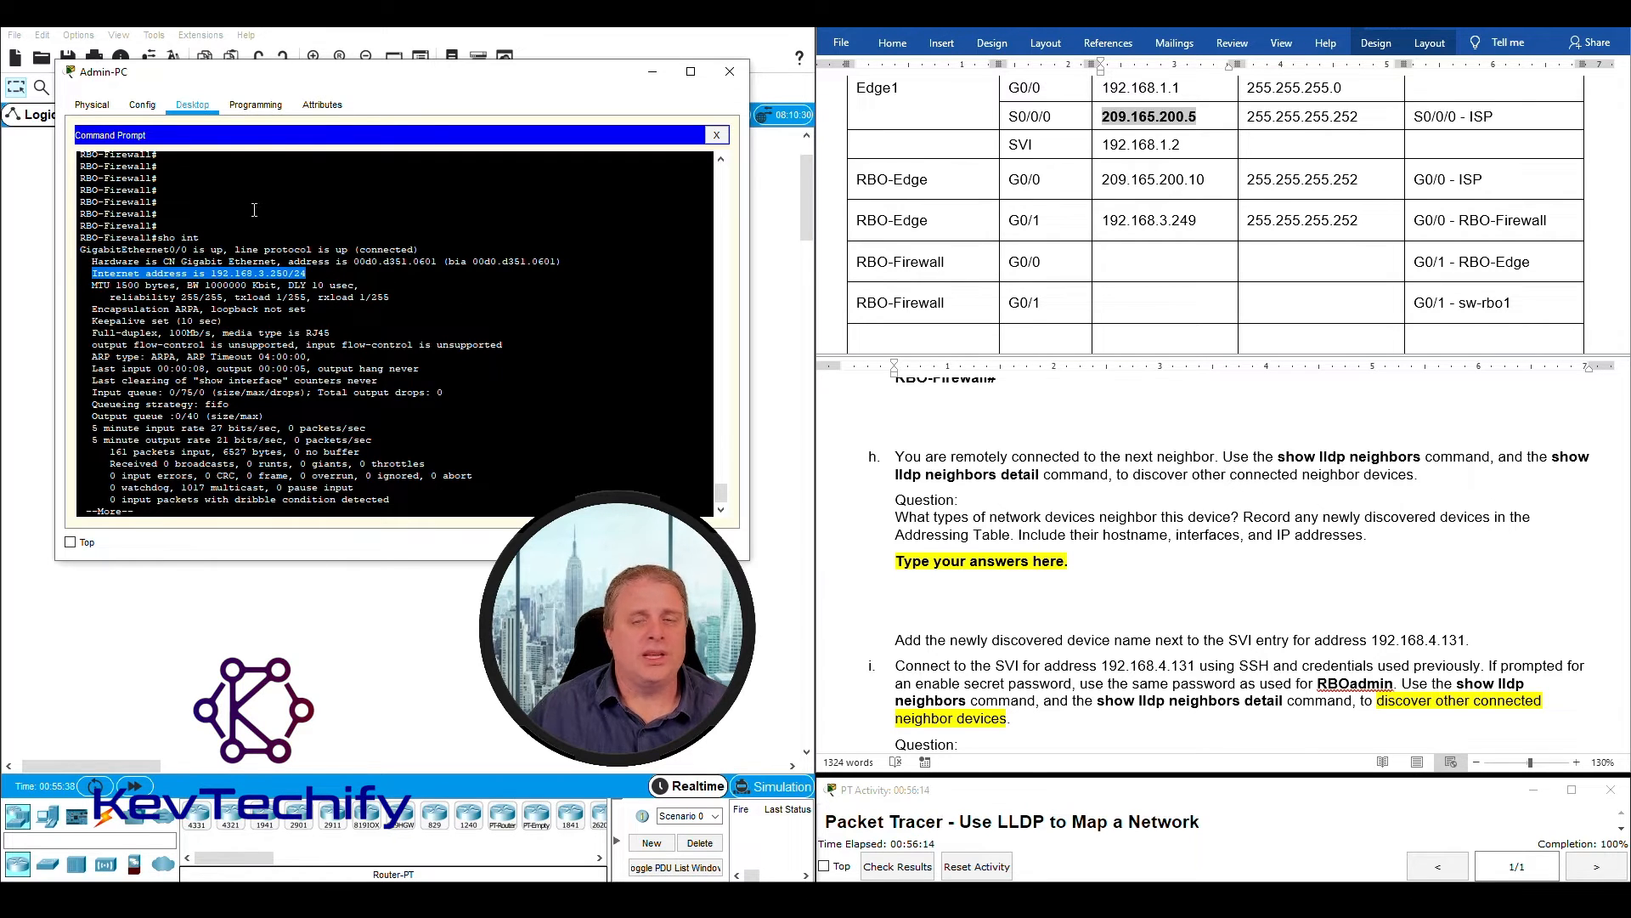
left_click(1128, 268)
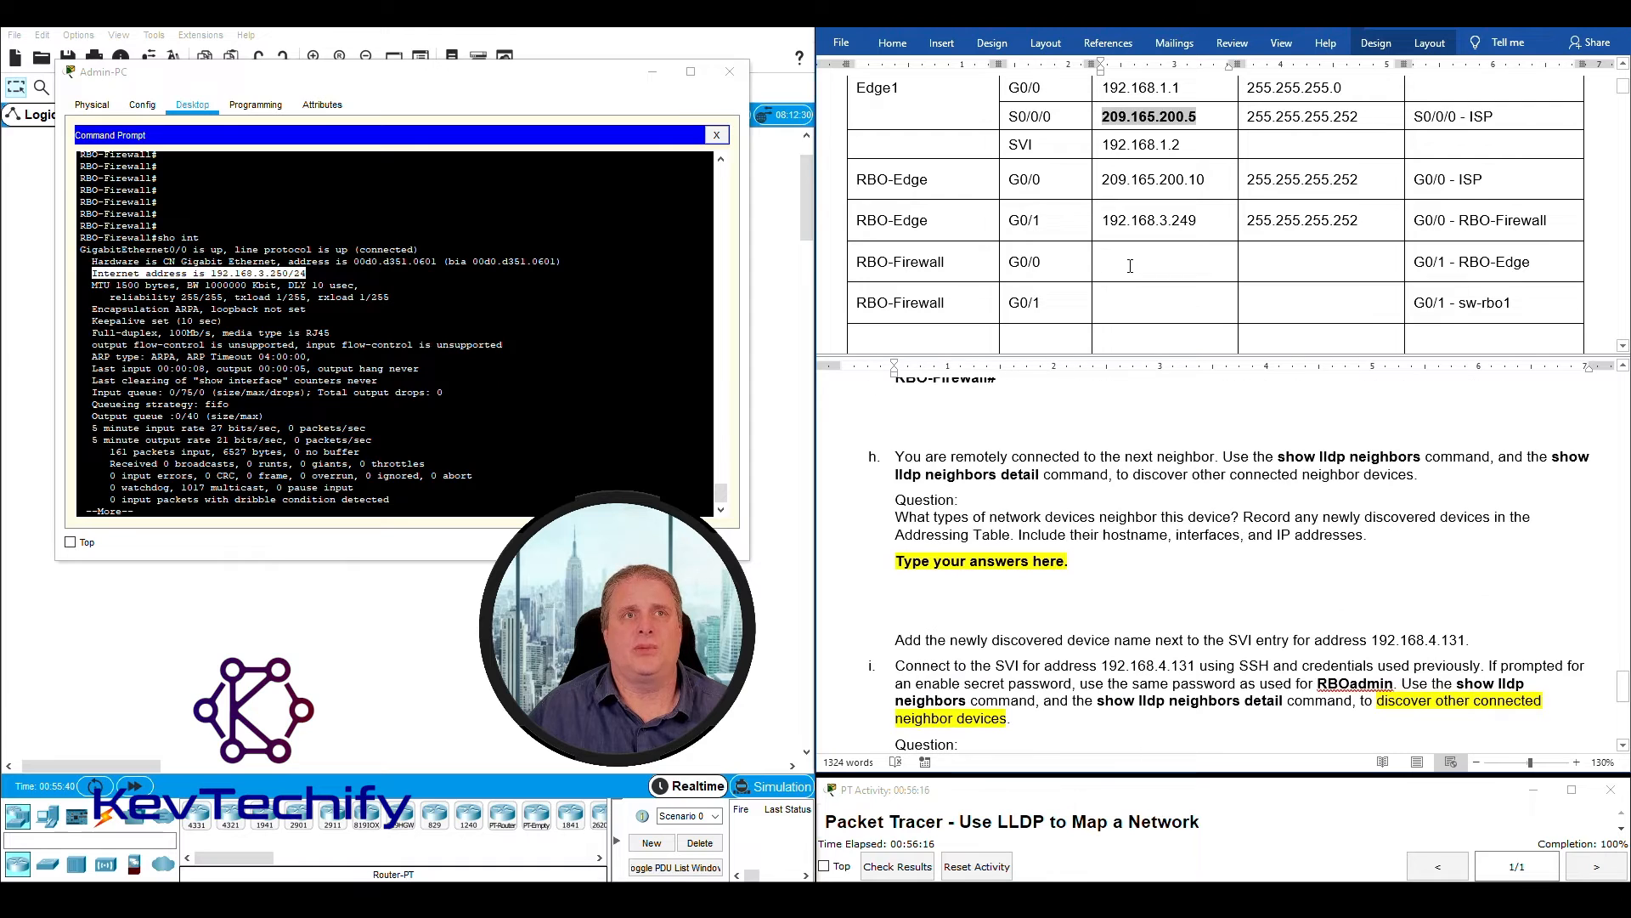
type("192")
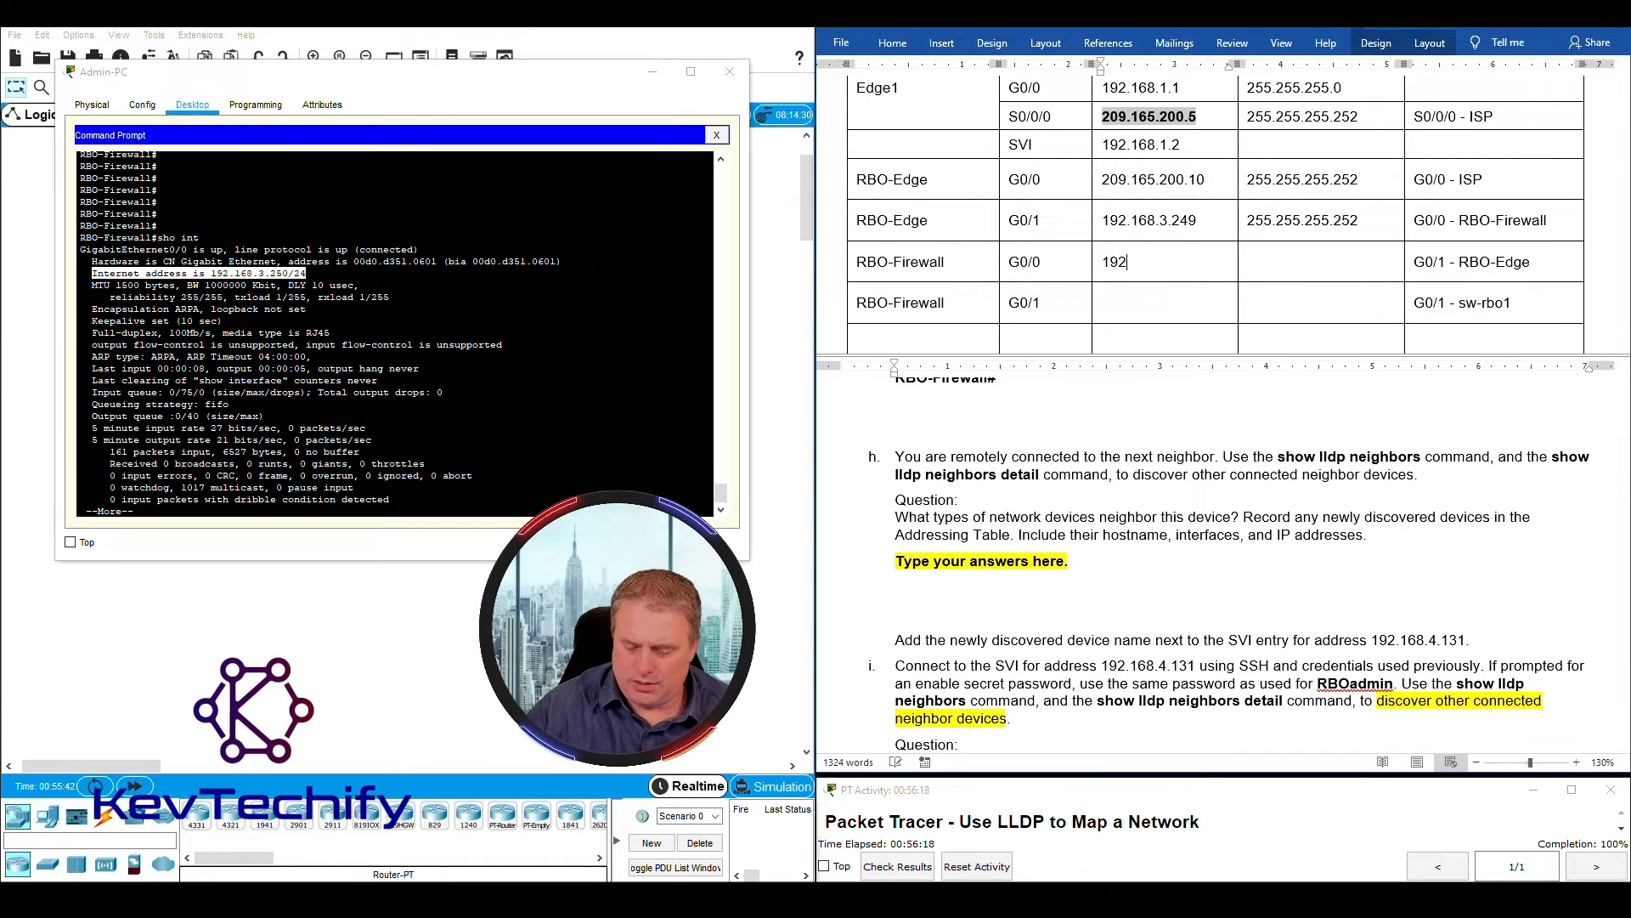
type(".168.")
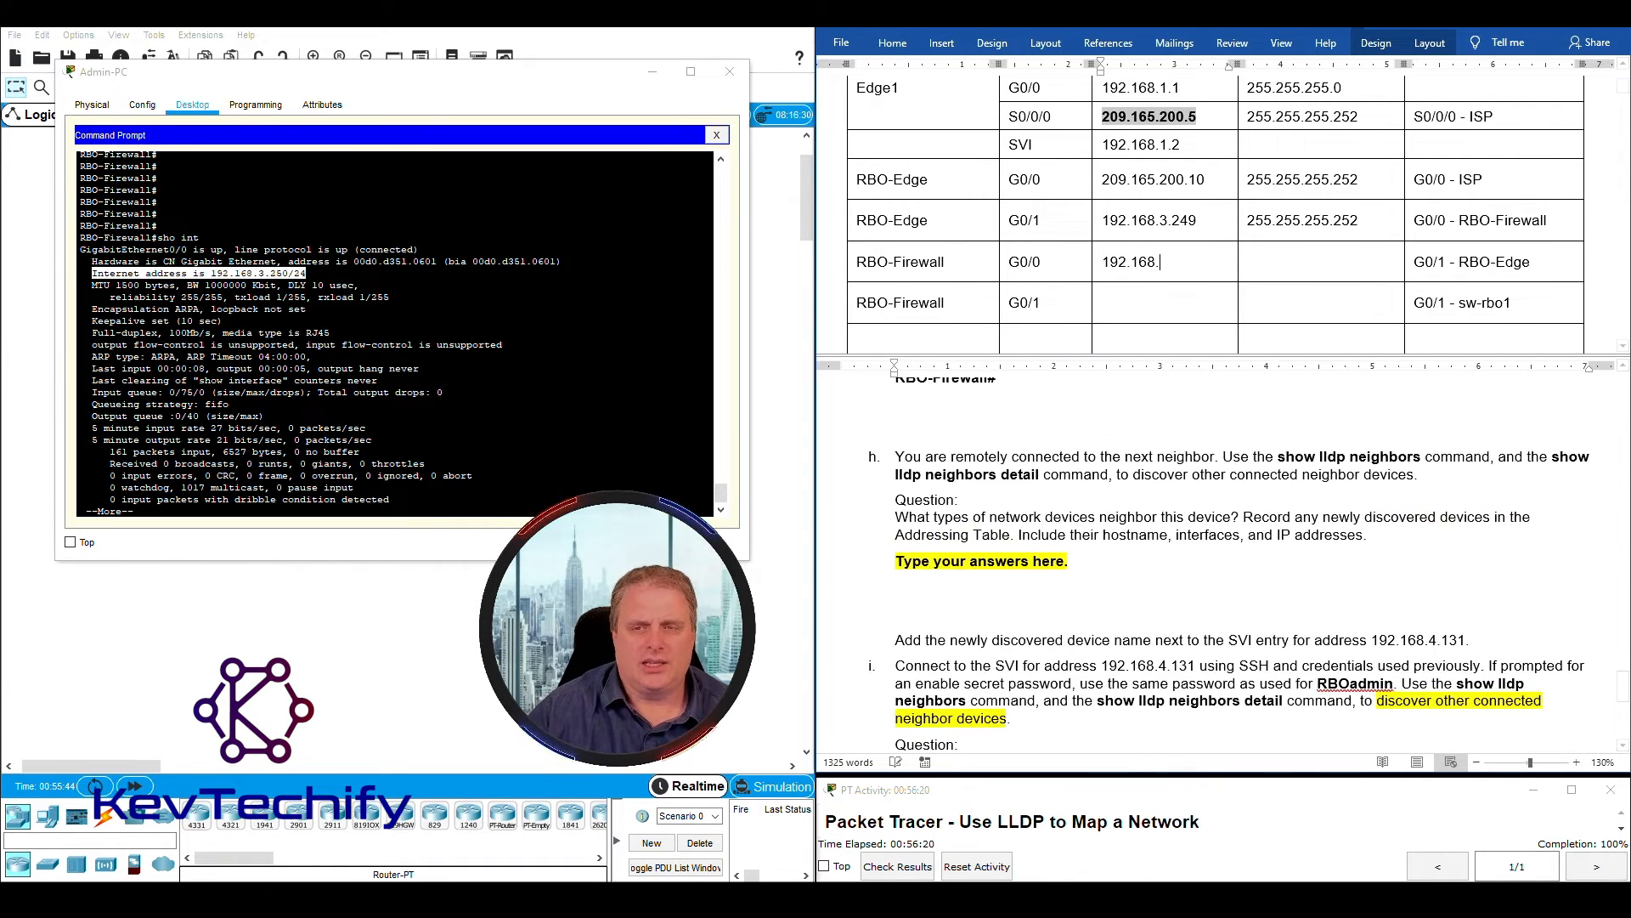
type("3.250")
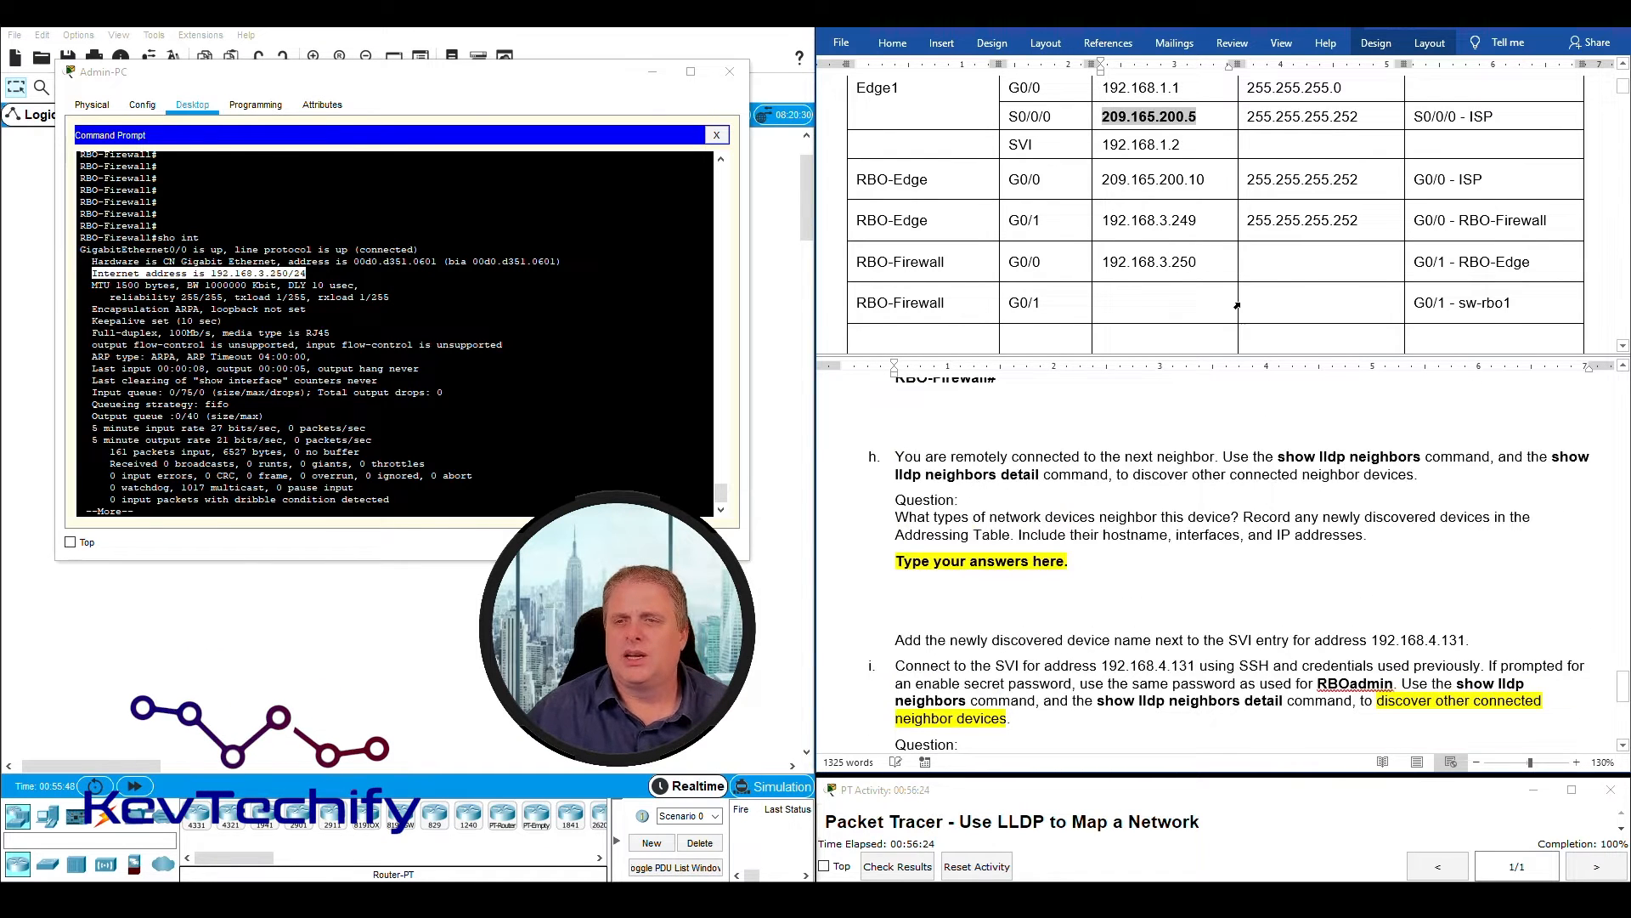
left_click(1287, 262)
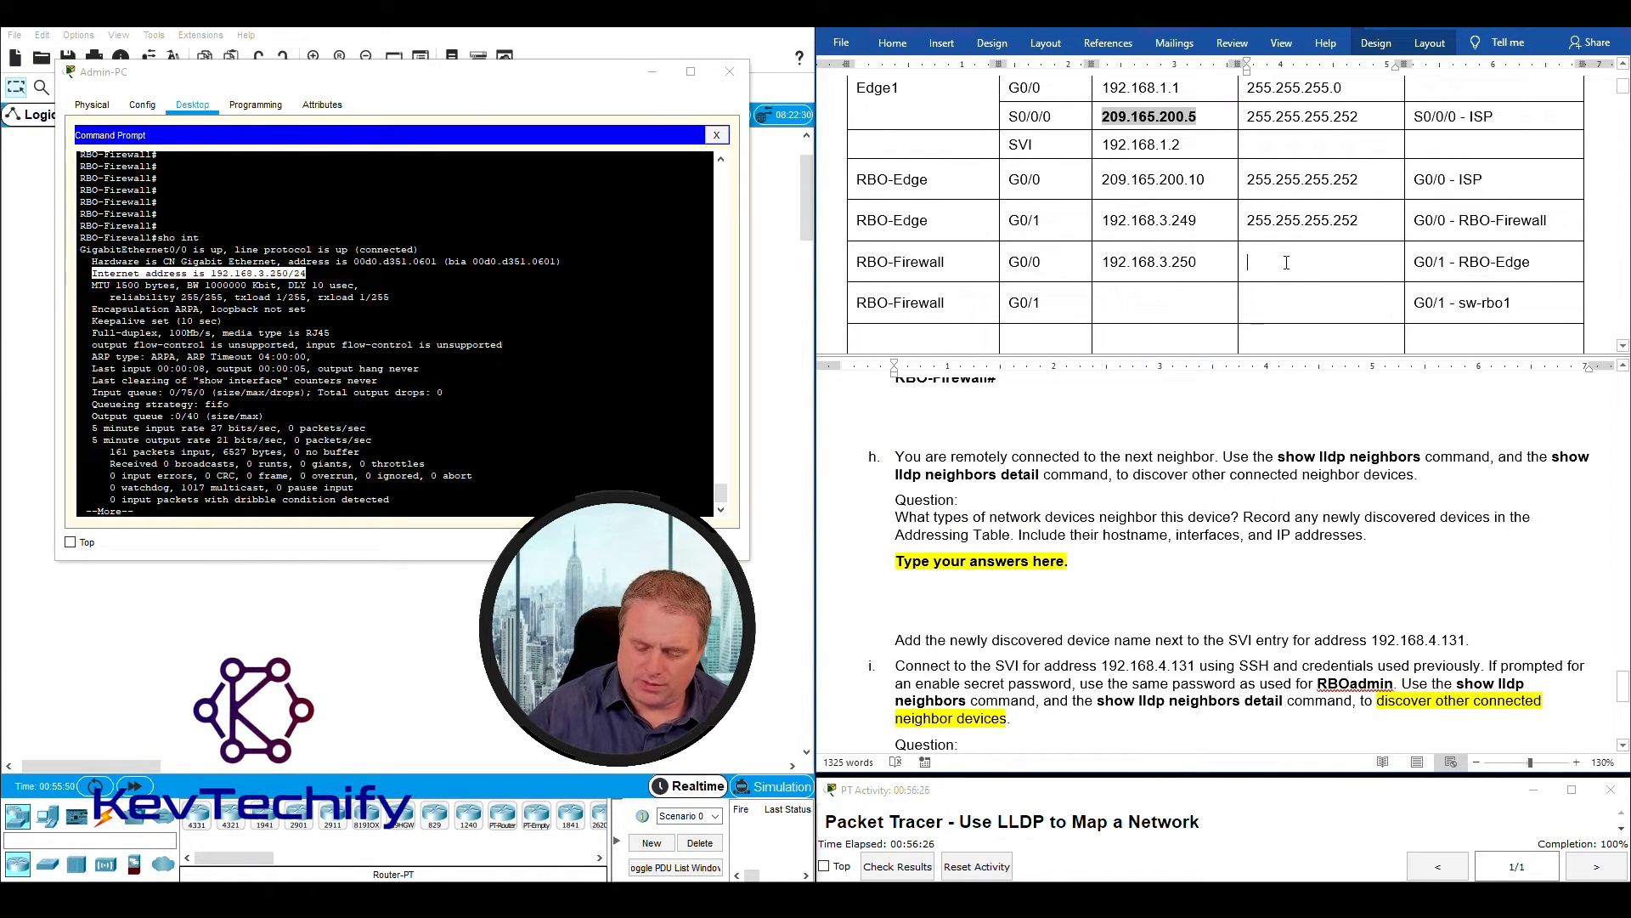
type("255.255")
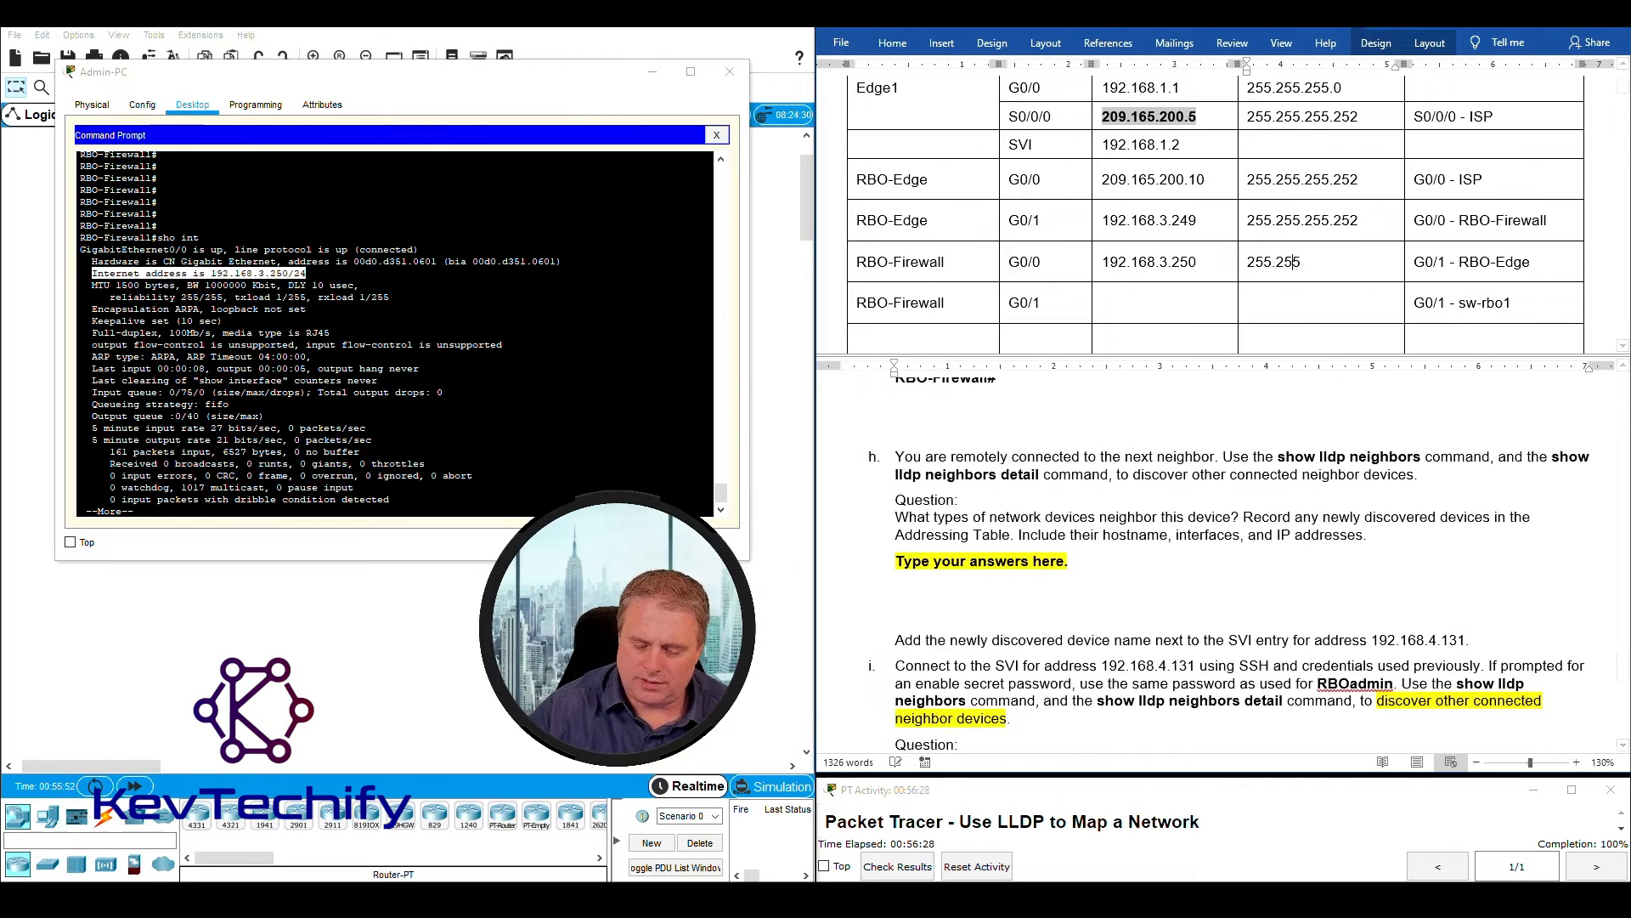
type(".255.0")
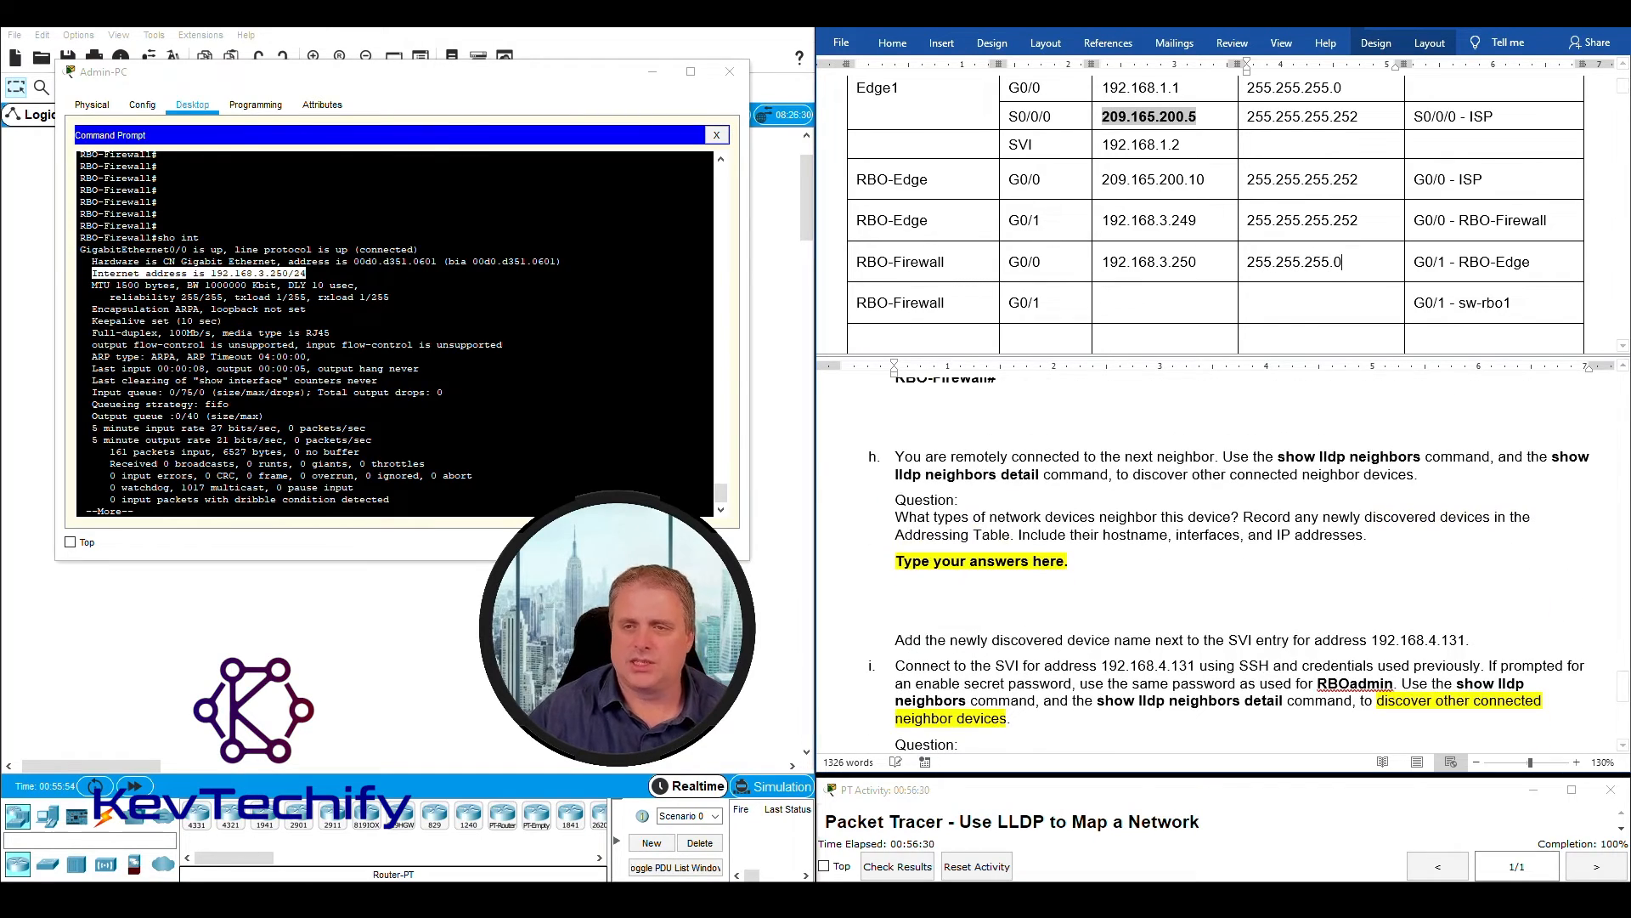
- Continue the paused "sho int" output on RBO-Firewall and examine GigabitEthernet0/1's status, hardware address and Internet address with its prefix
left_click(314, 427)
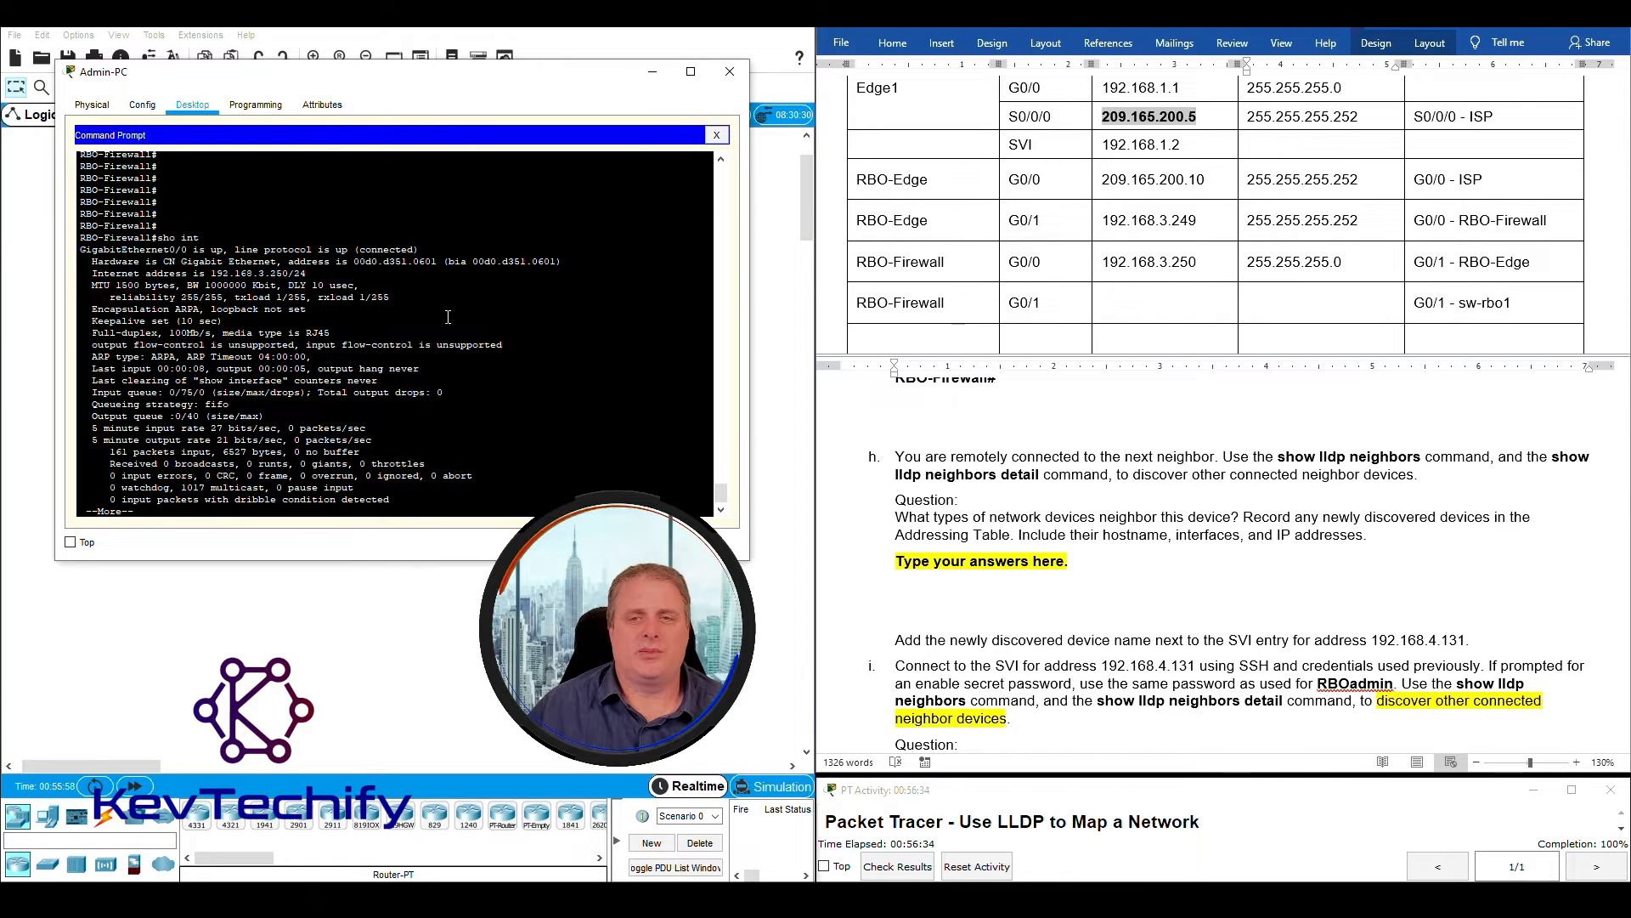
left_click_drag(139, 512, 76, 510)
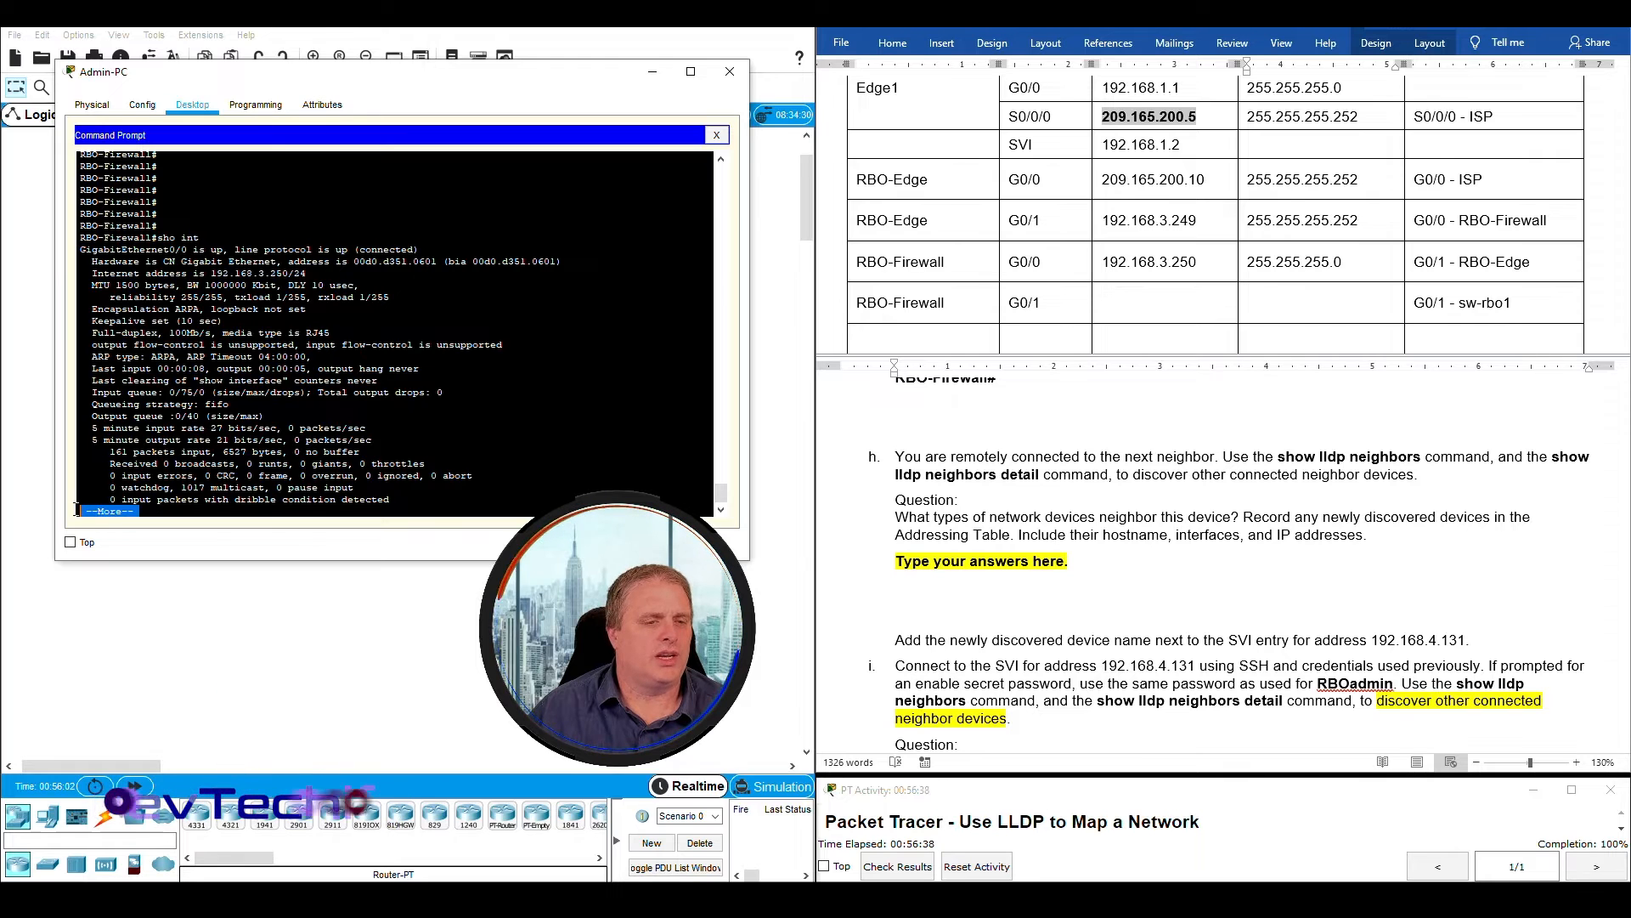
left_click(153, 511)
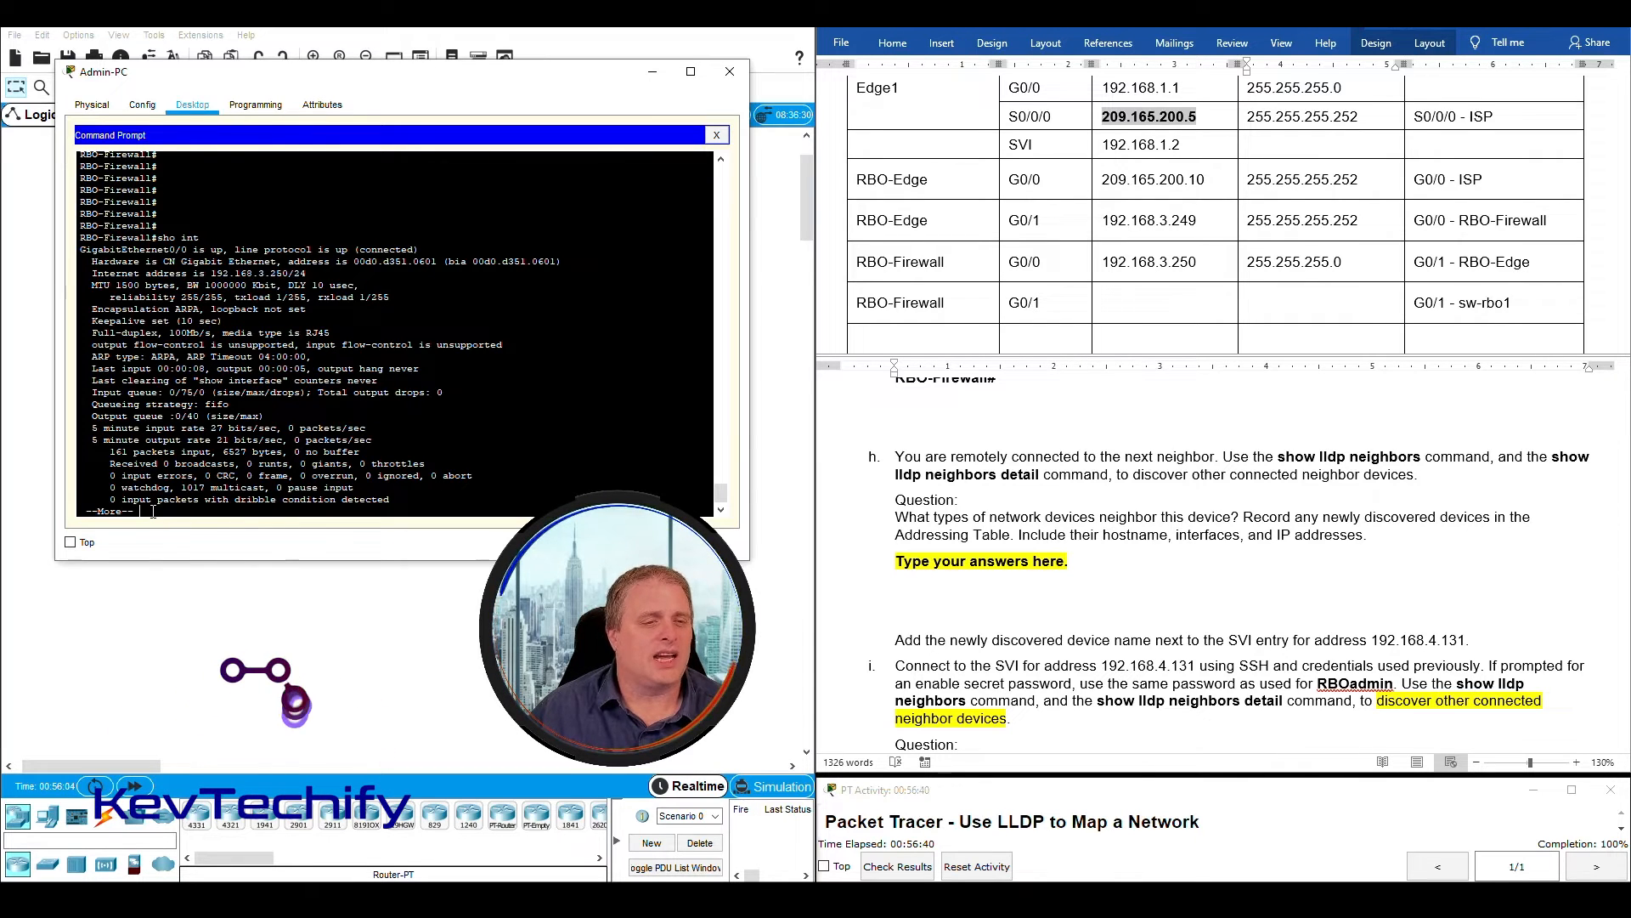
key("space")
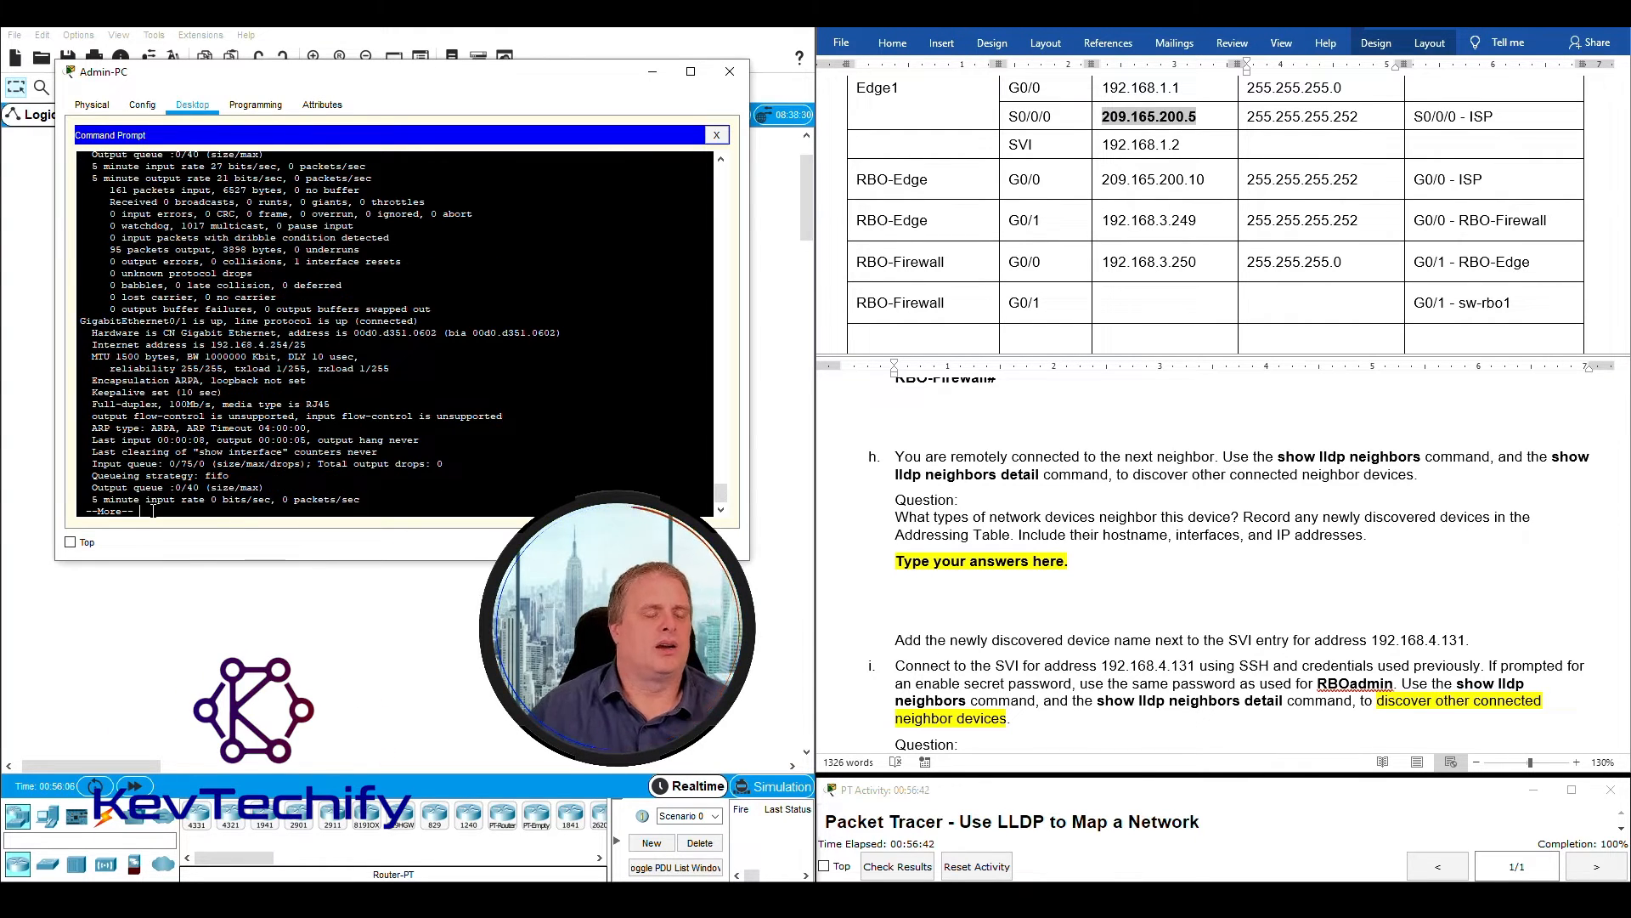
left_click_drag(93, 320, 447, 322)
left_click_drag(83, 333, 557, 334)
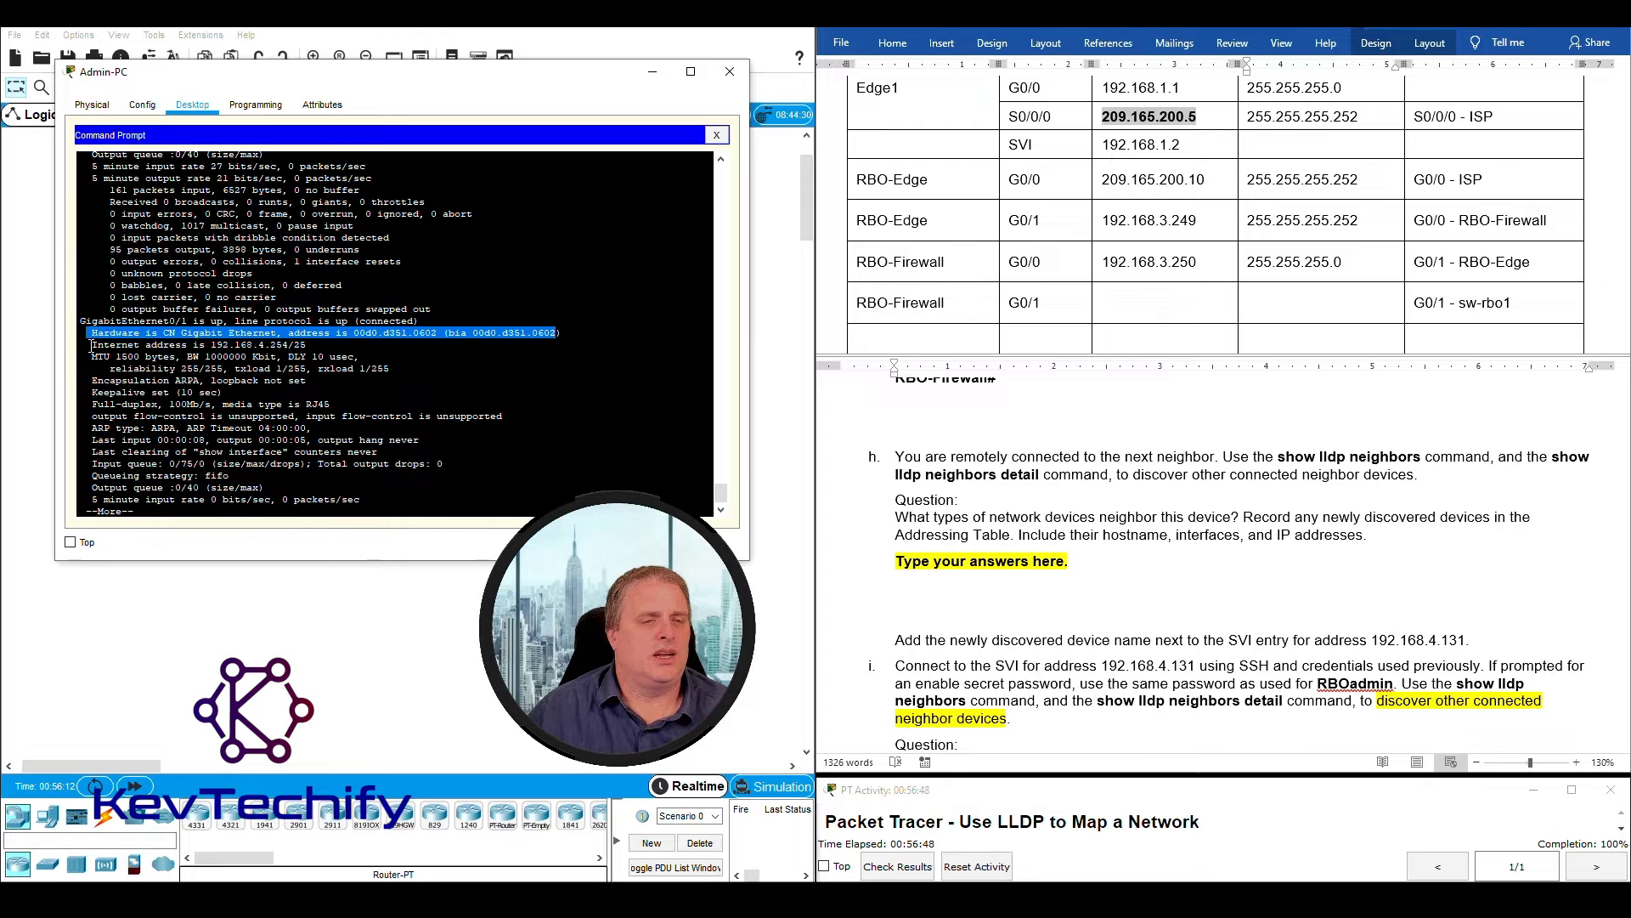
left_click_drag(92, 346, 206, 345)
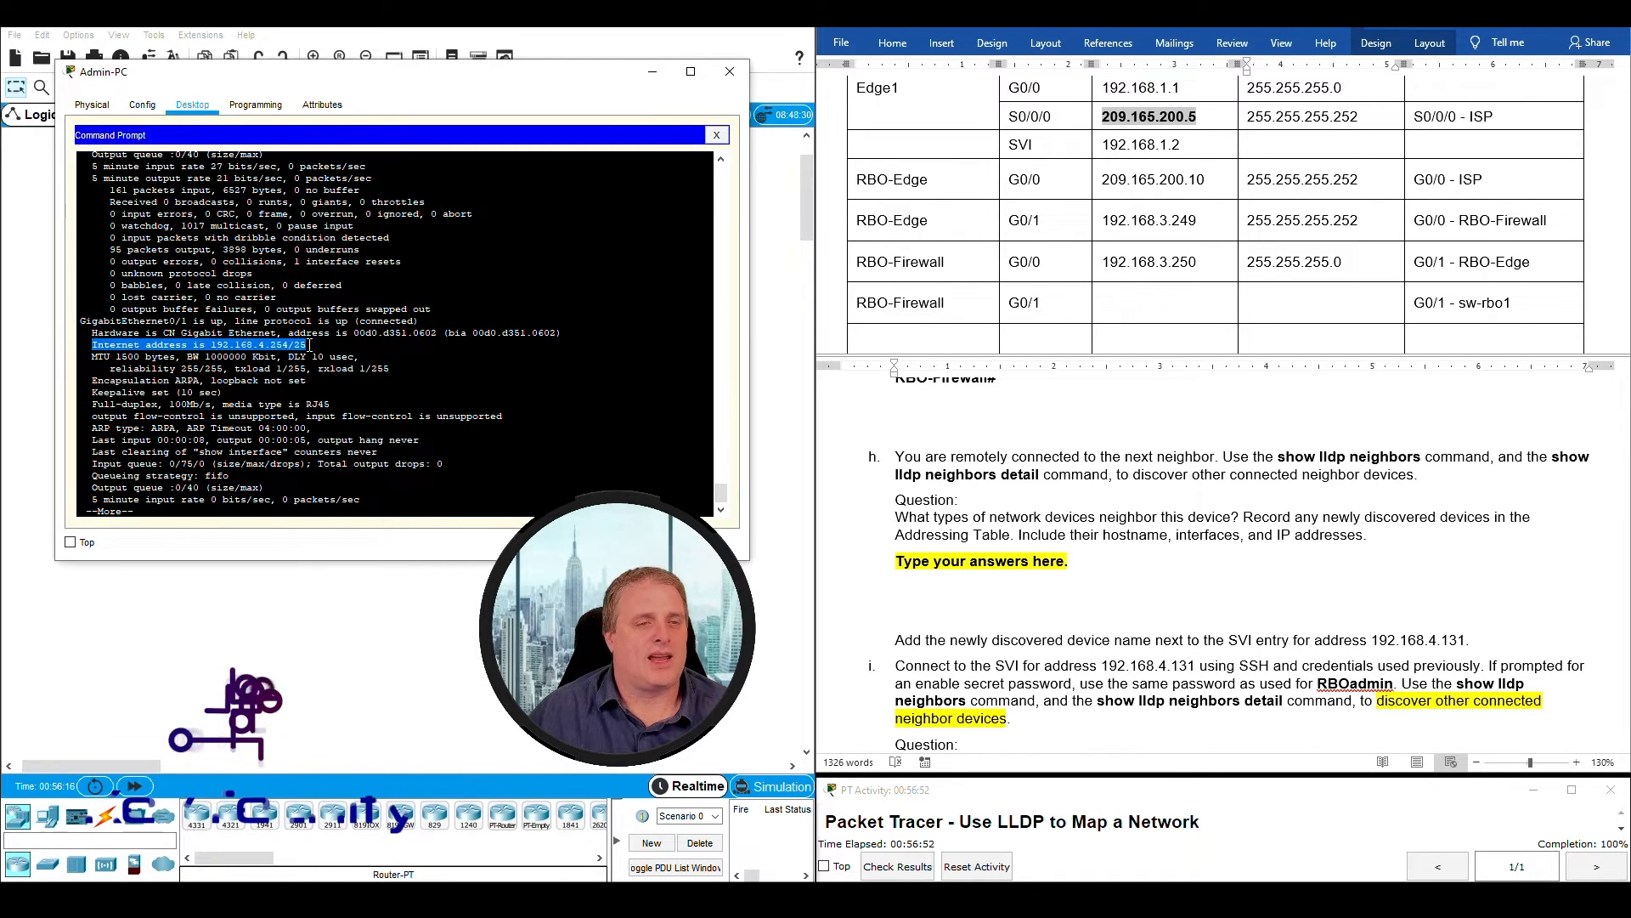
left_click_drag(210, 345, 308, 345)
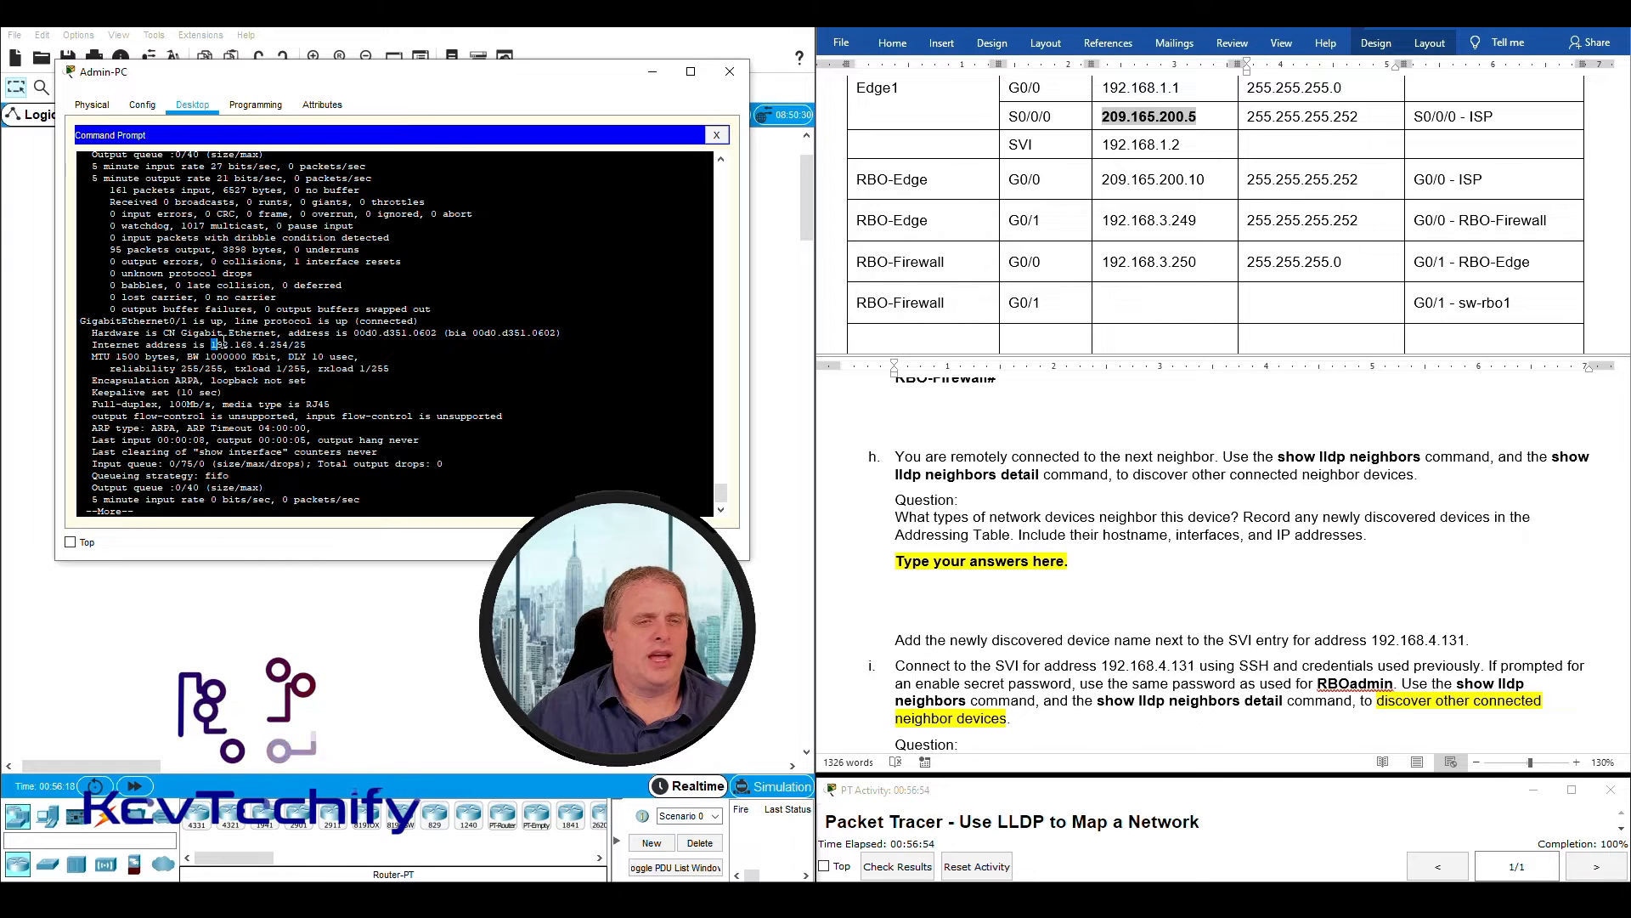
- Record IP address 192.168.4.254 and subnet mask 255.255.255.128 for RBO-Firewall G0/1 in the Addressing Table
left_click(1148, 312)
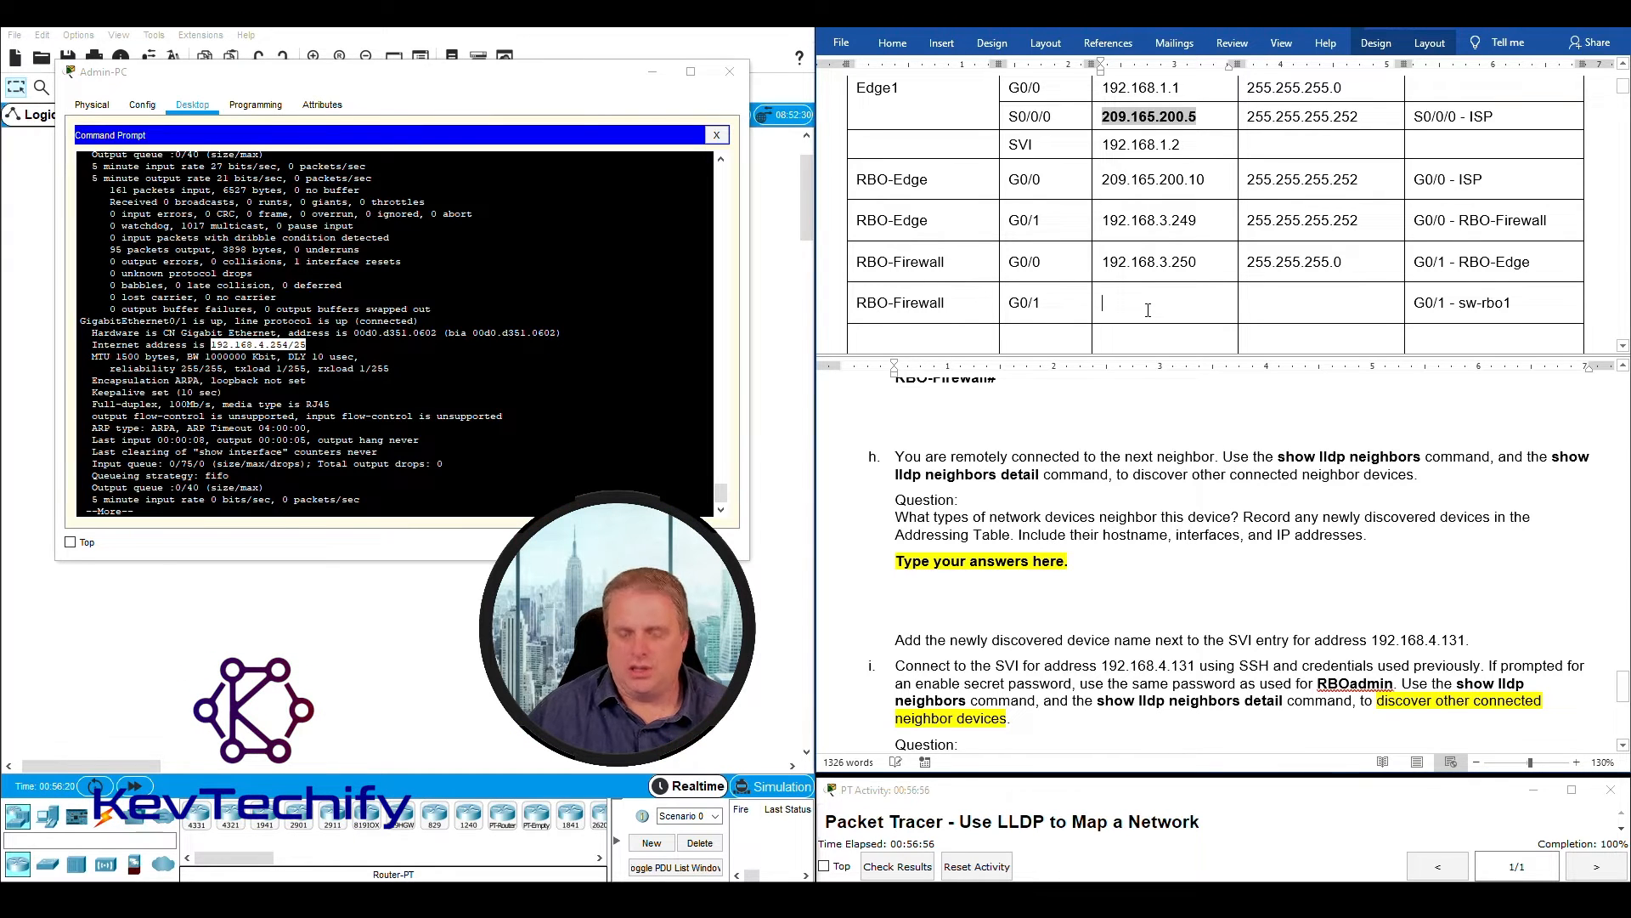
type("192.168.")
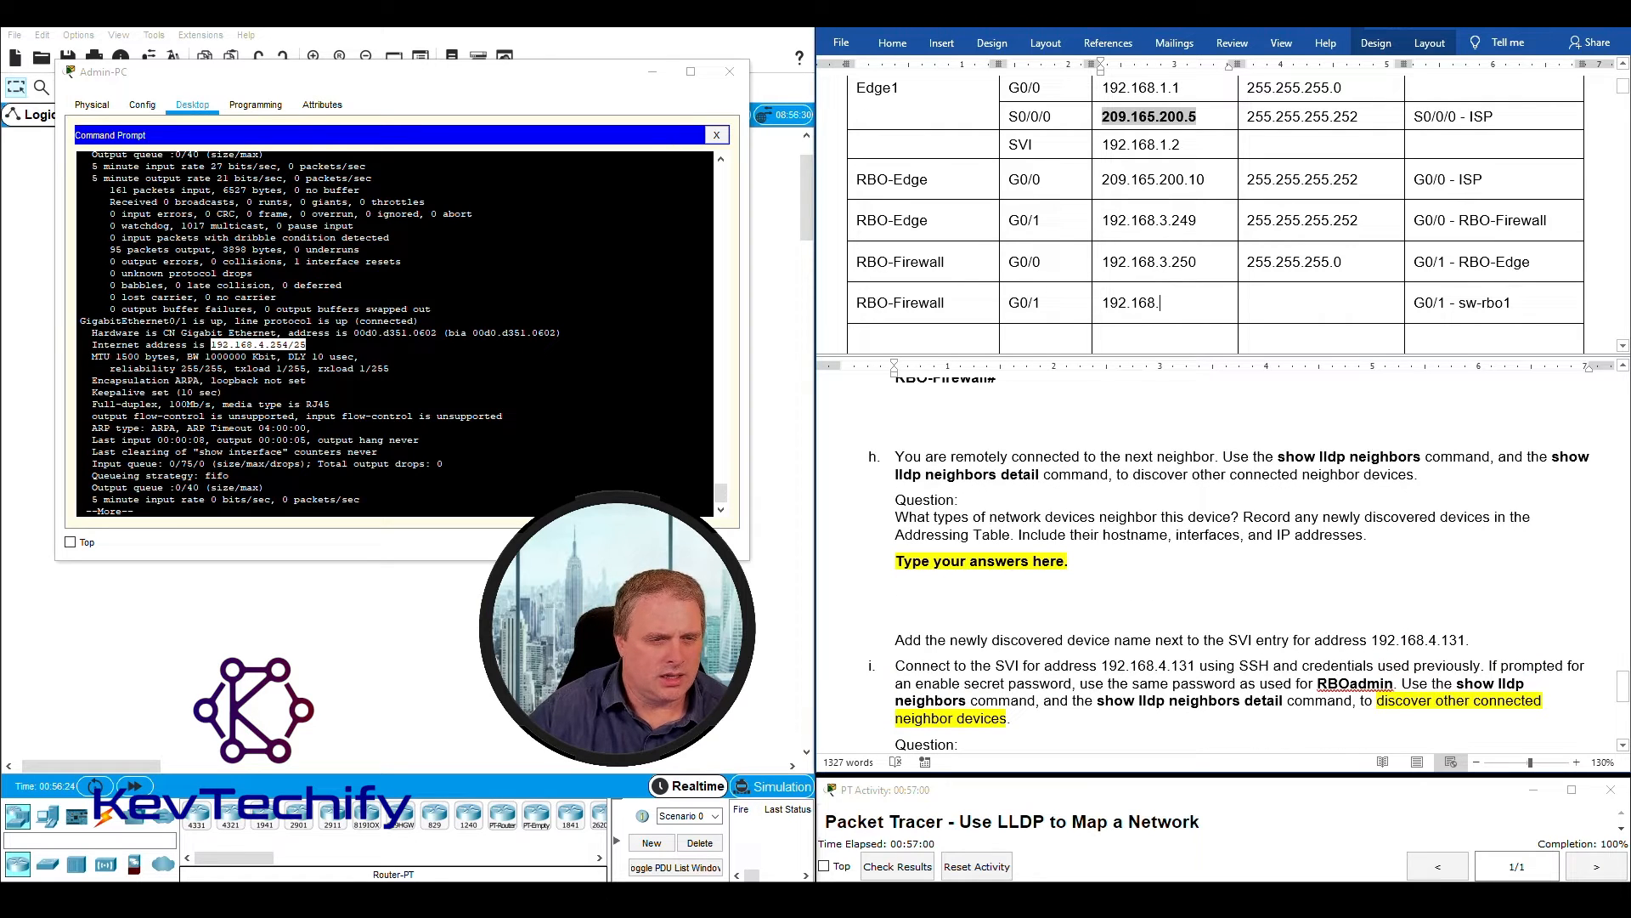
type("4.254")
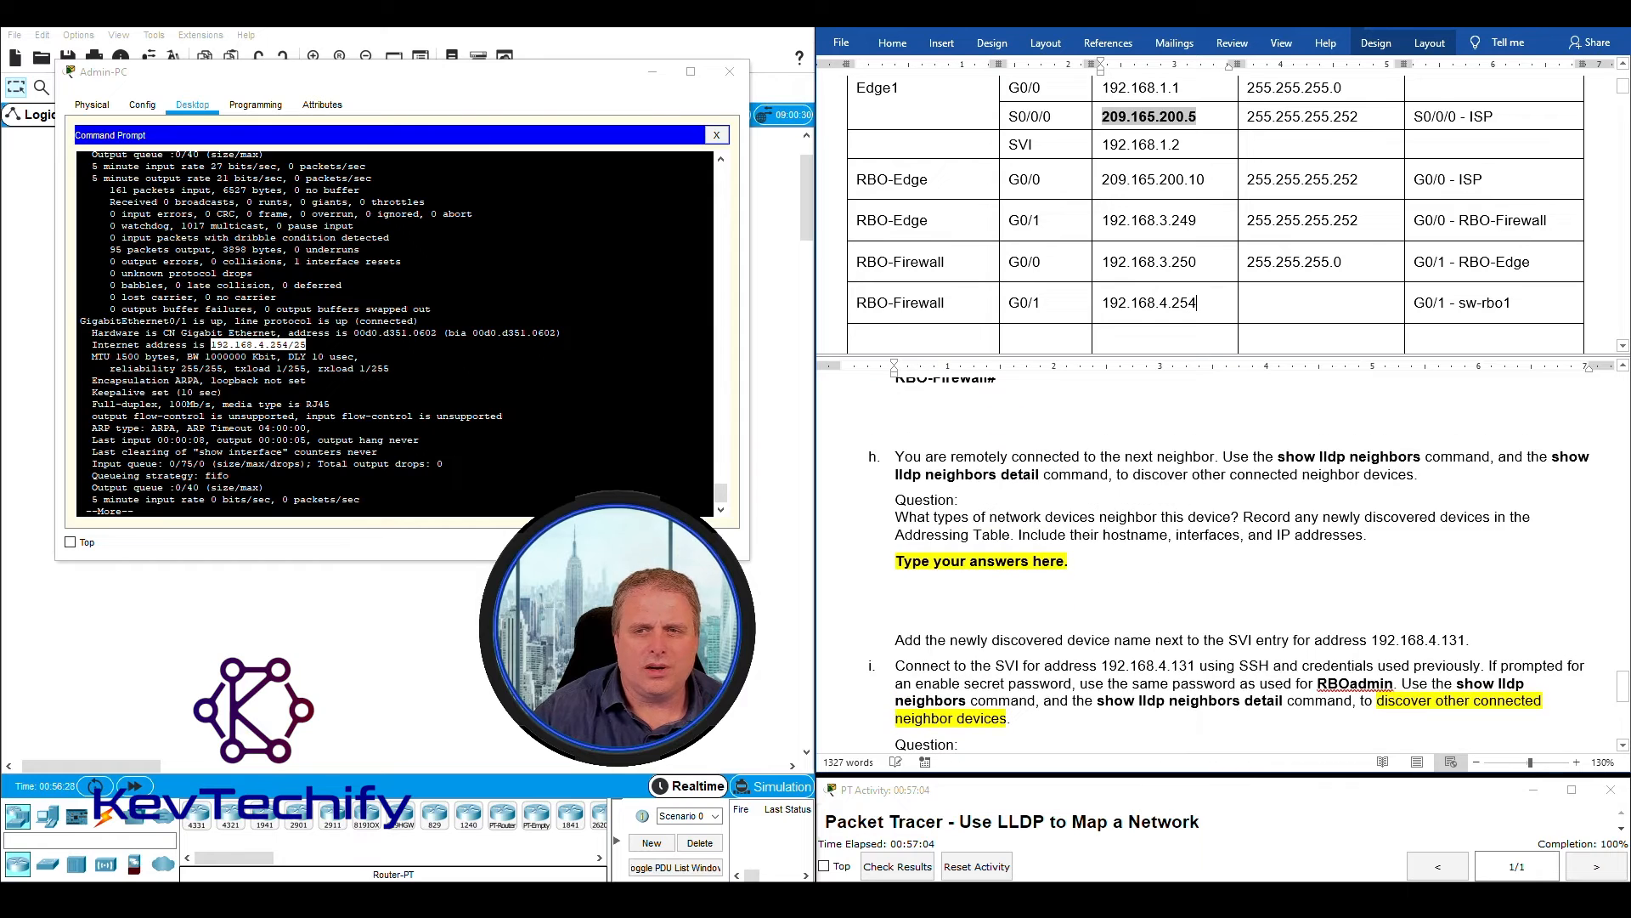
left_click(1277, 308)
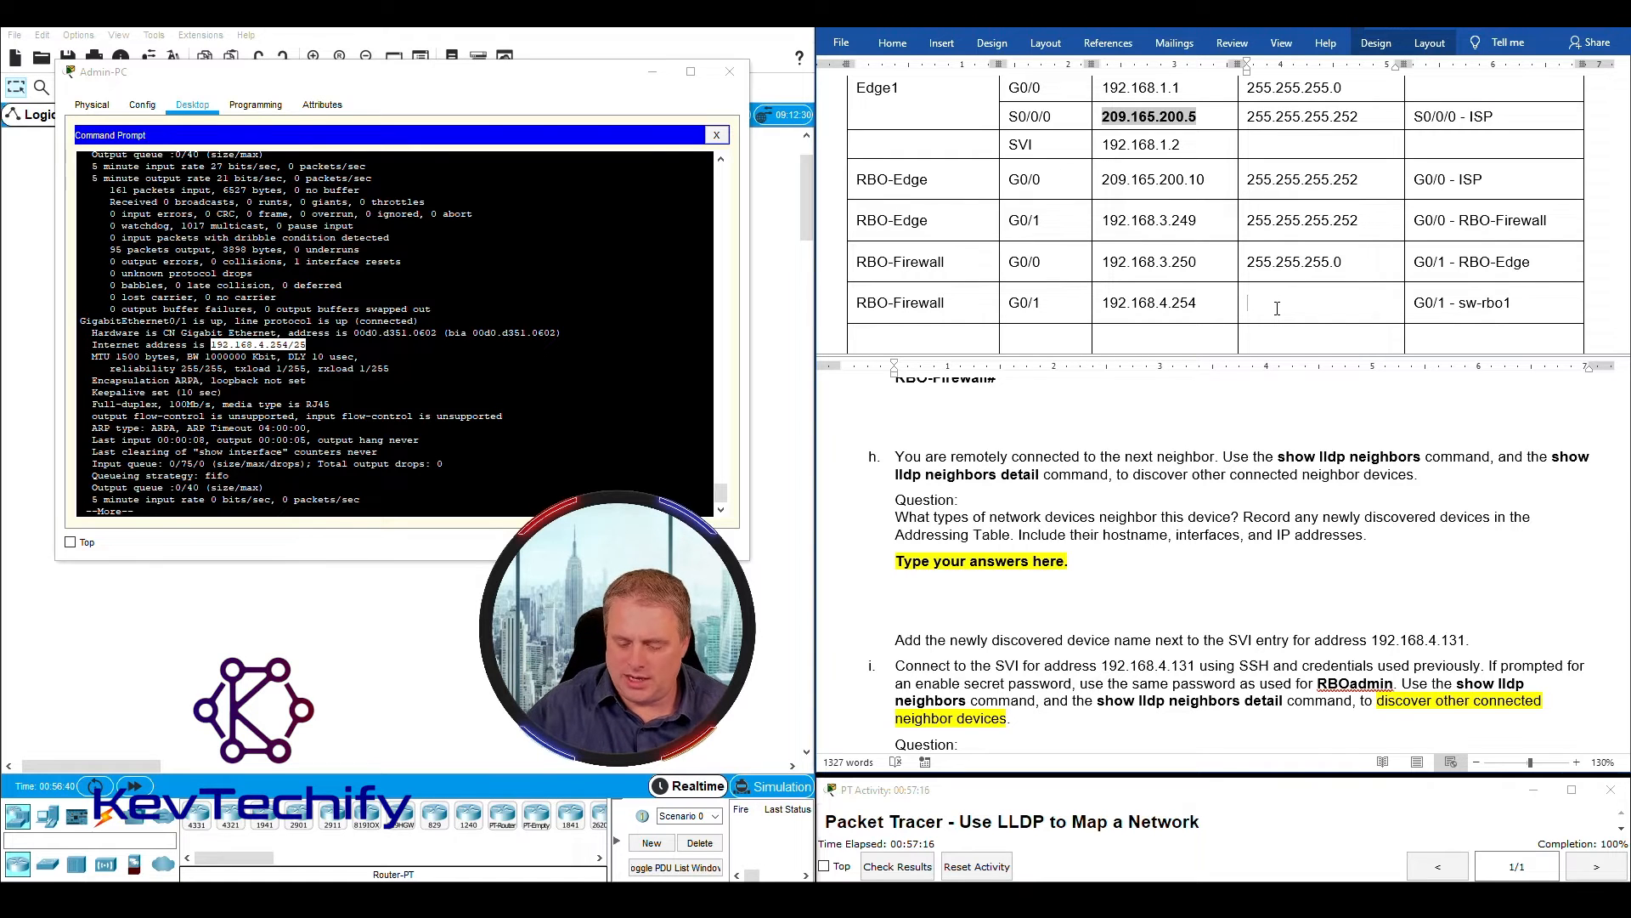
type("255.255")
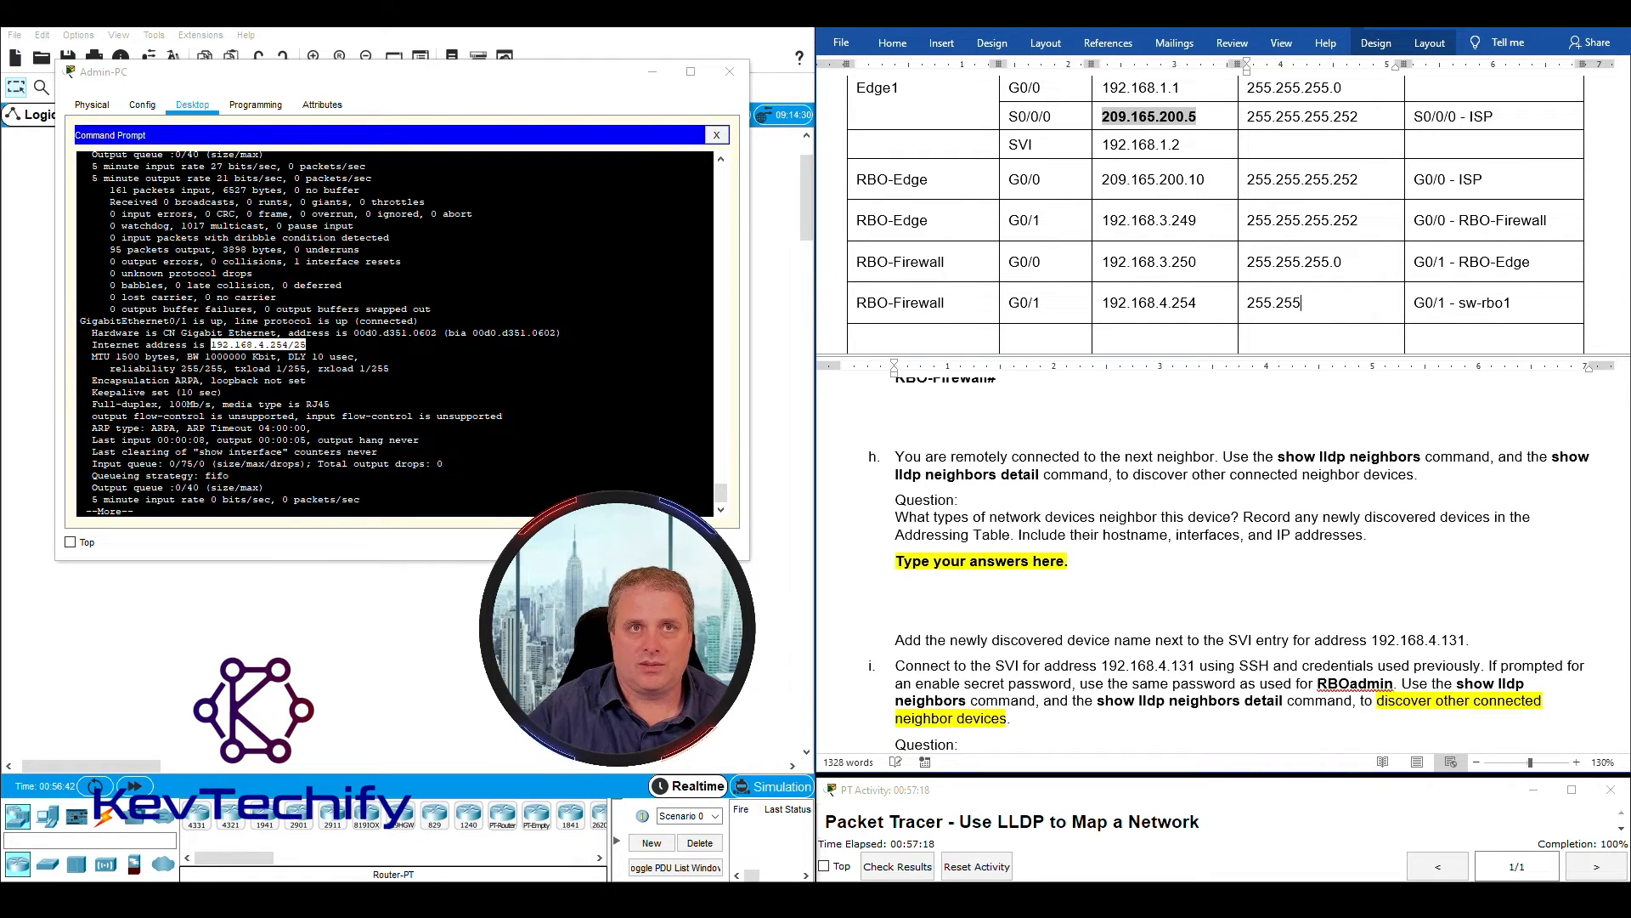
type(".255.128")
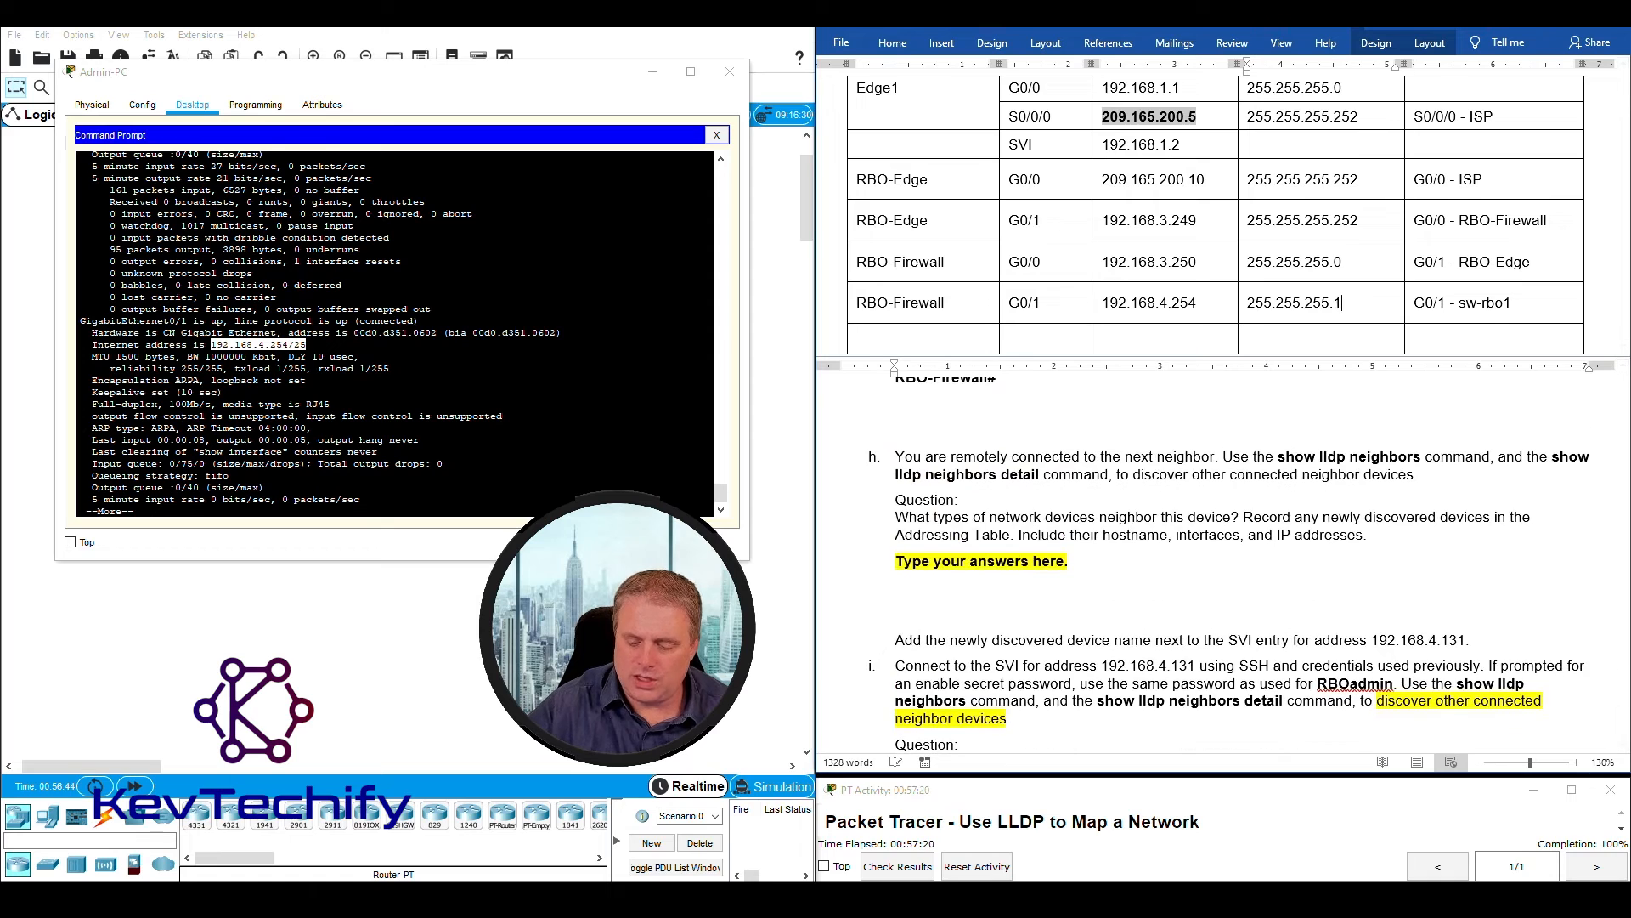
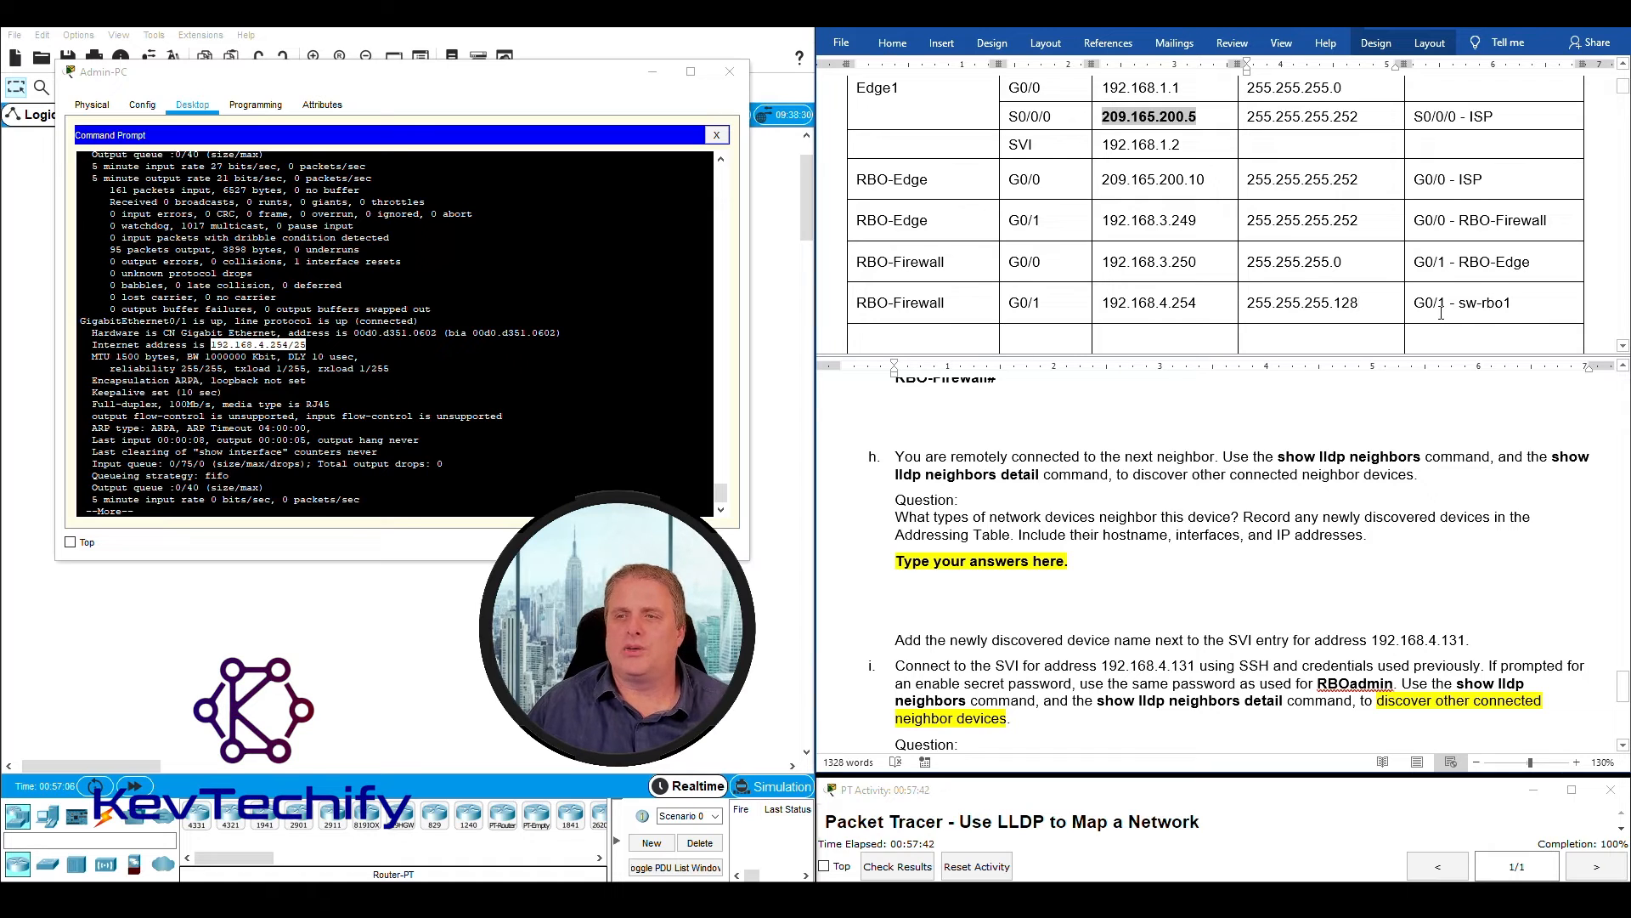
- Review the RBO-Firewall G0/1 row of the Addressing Table, checking its interface, IP address and connected neighbor entry
left_click_drag(860, 302, 1513, 301)
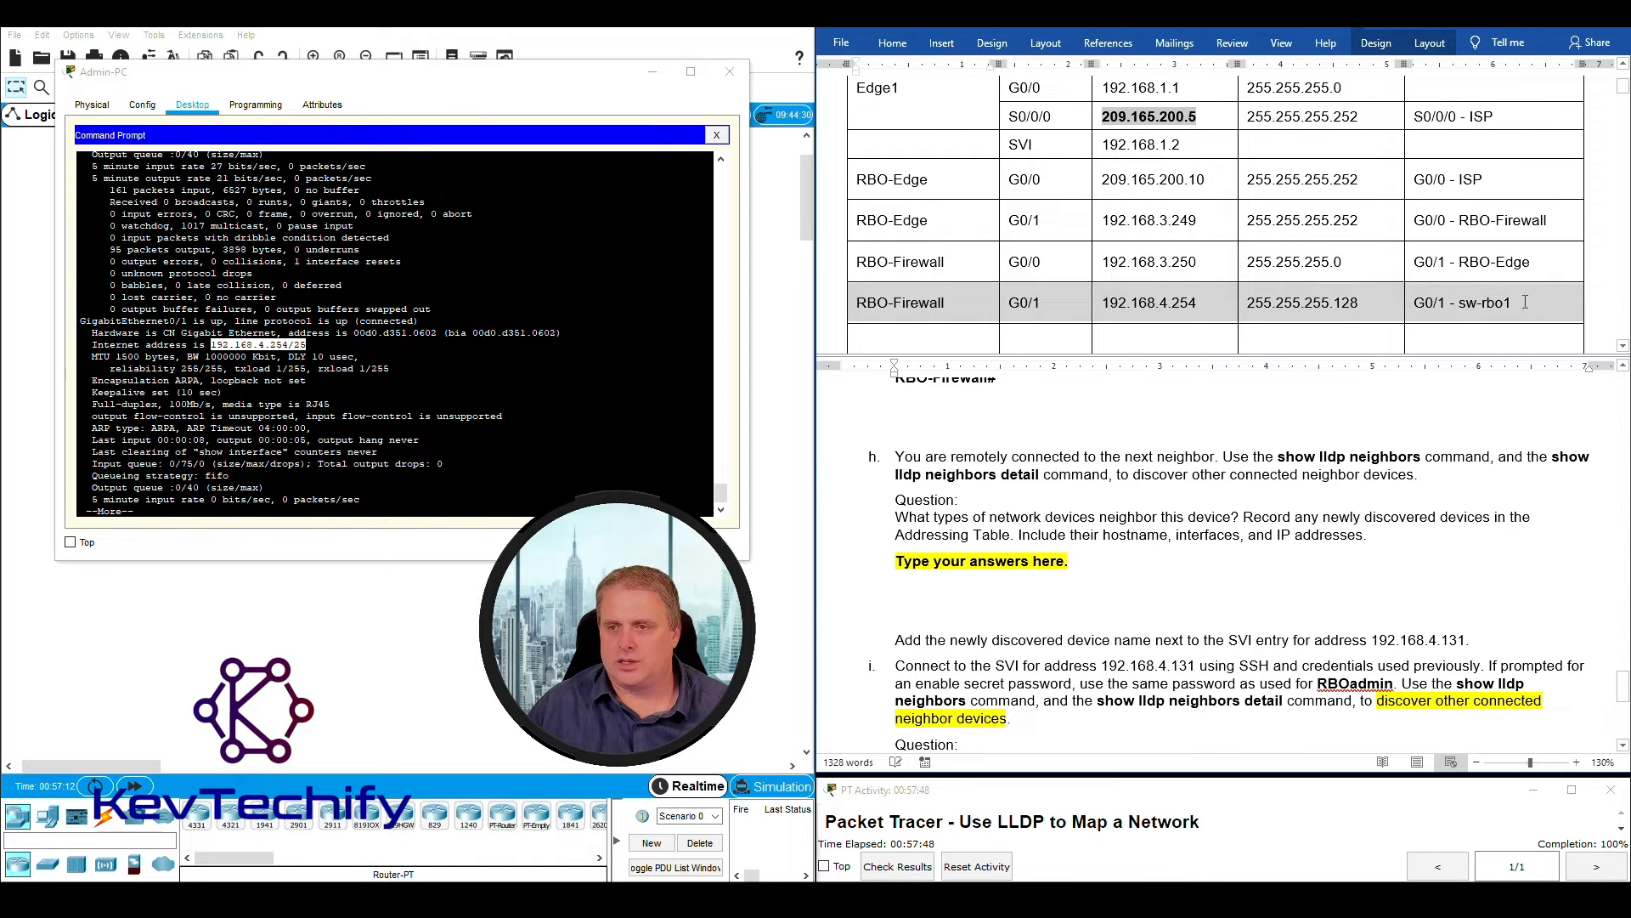
left_click(1524, 302)
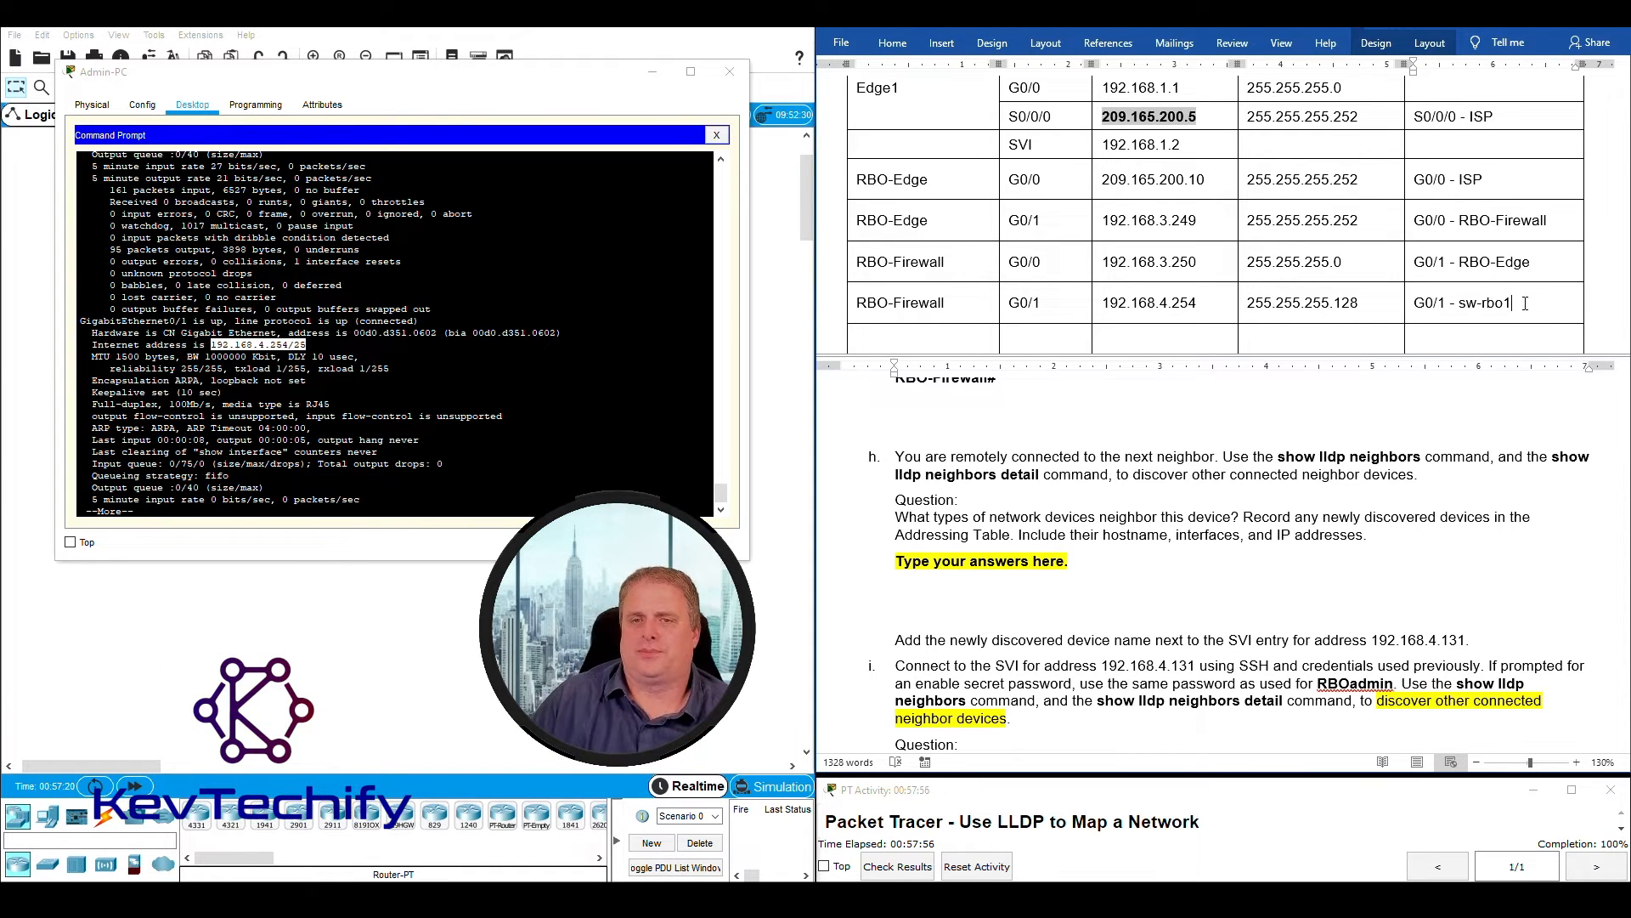
left_click_drag(860, 304, 1054, 303)
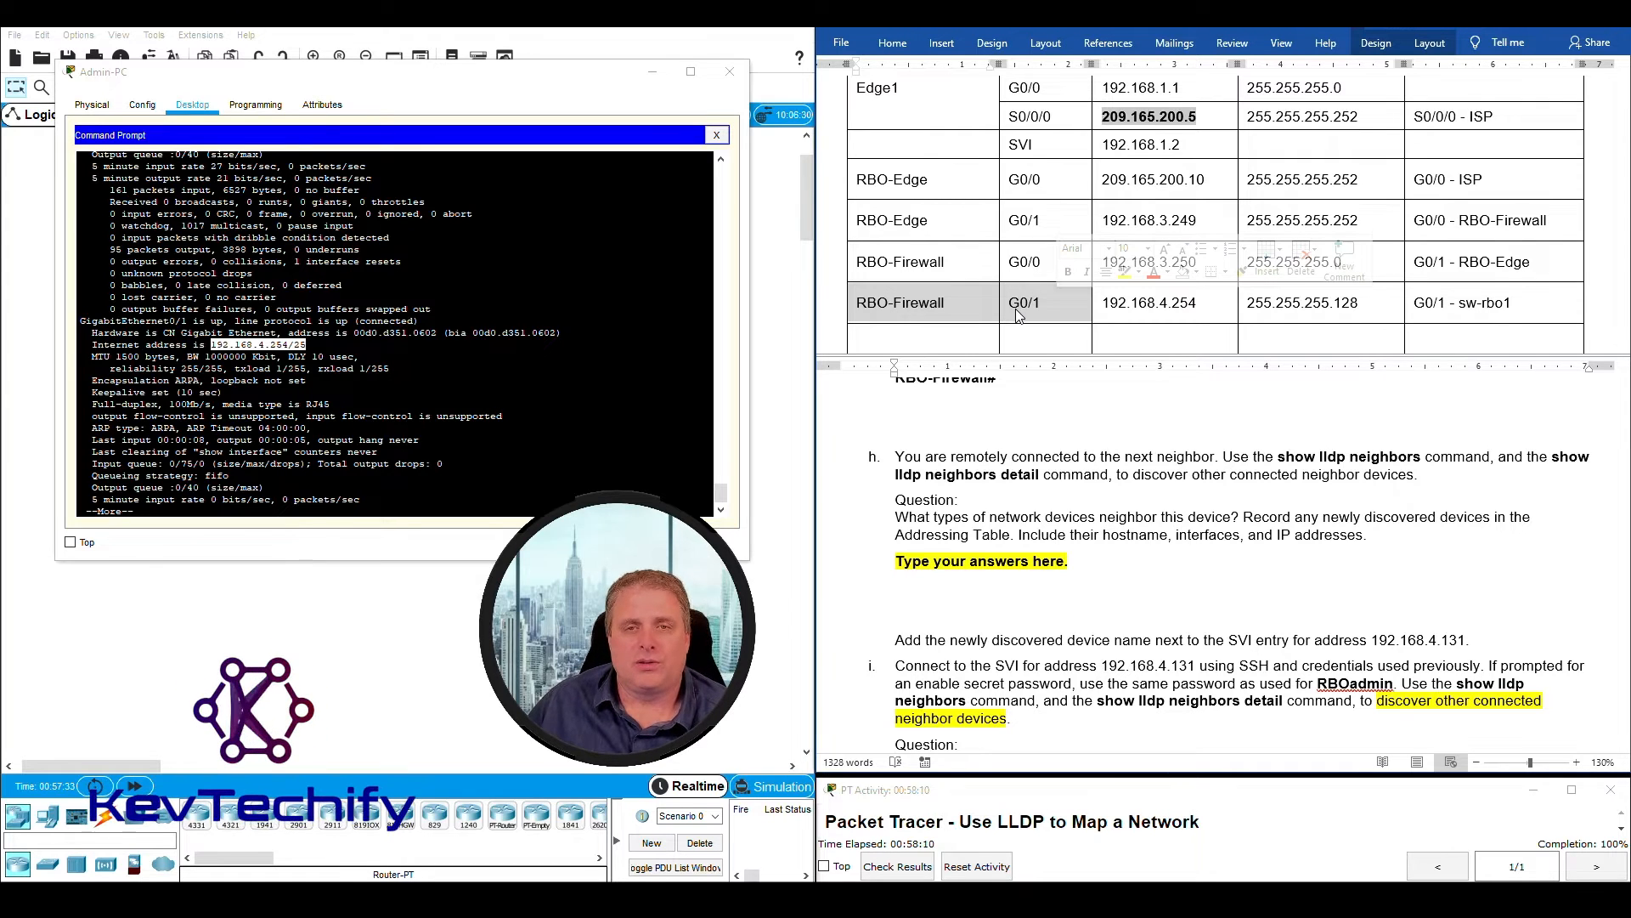
left_click(1159, 303)
left_click_drag(1104, 302, 1198, 304)
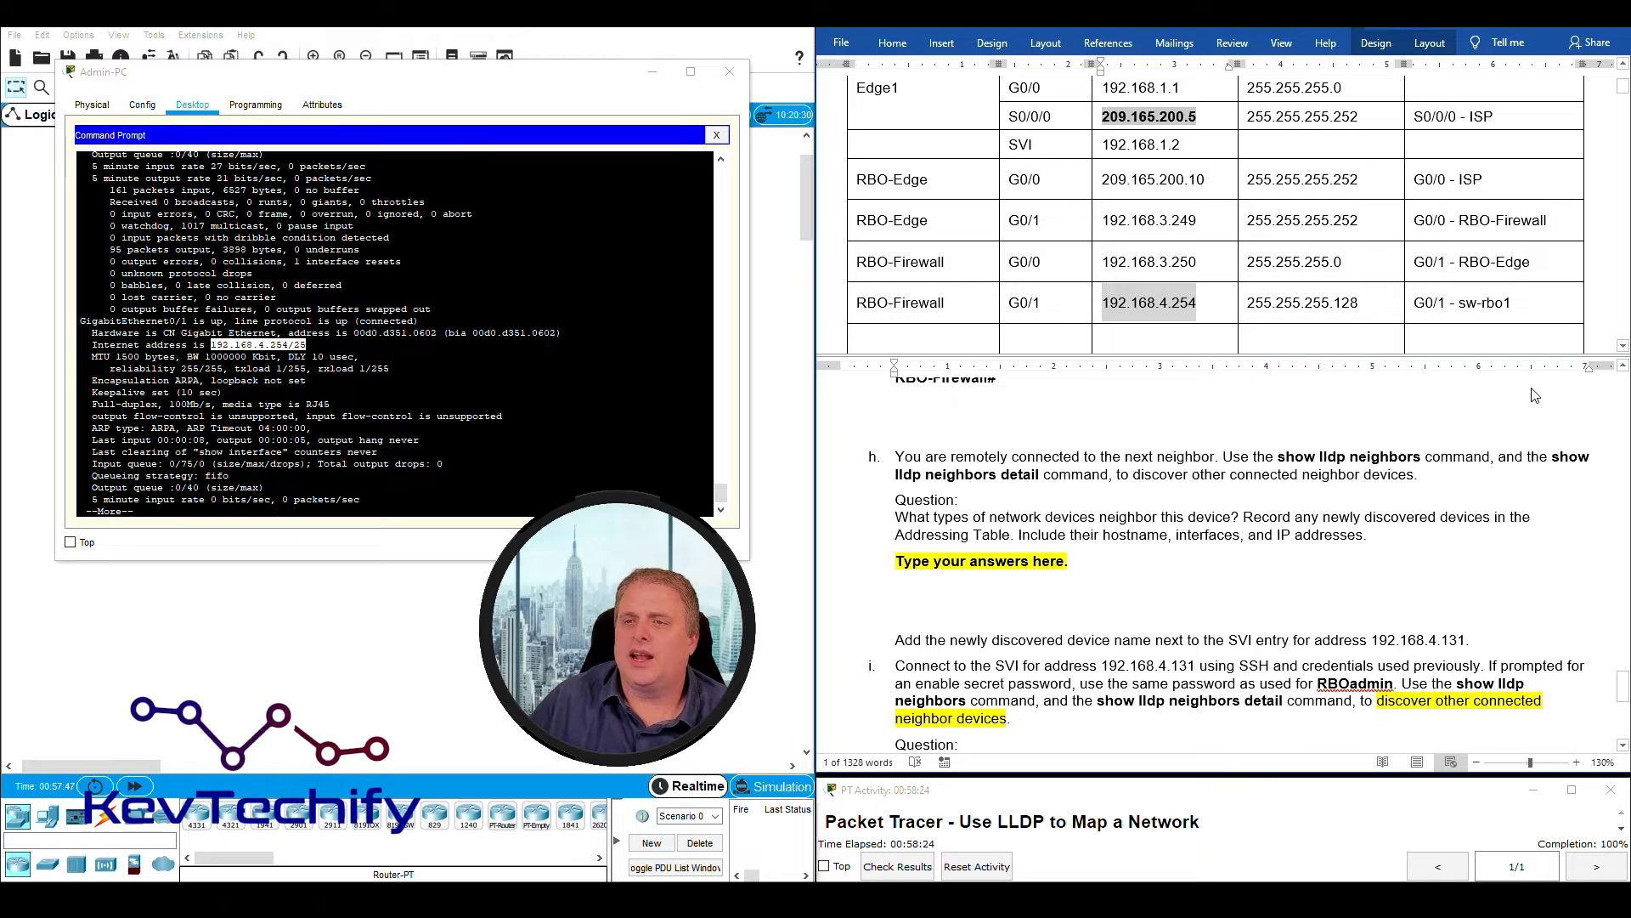
left_click(1529, 302)
left_click_drag(1418, 299, 1517, 300)
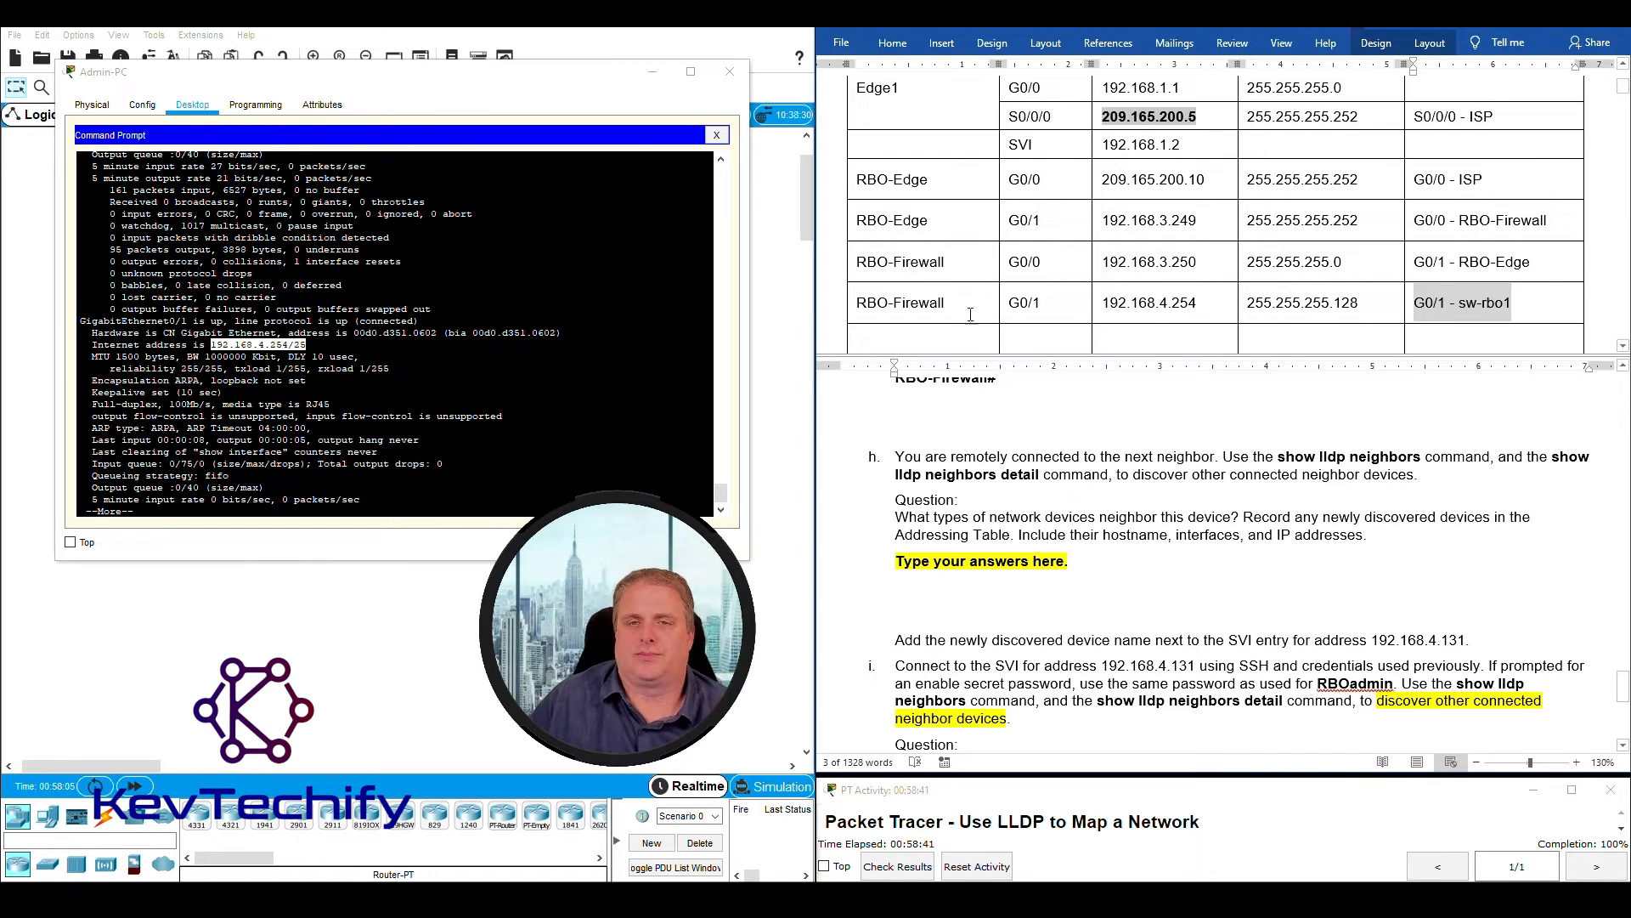
- Quit the paused interface output on RBO-Firewall and return to a clear command prompt
left_click(396, 507)
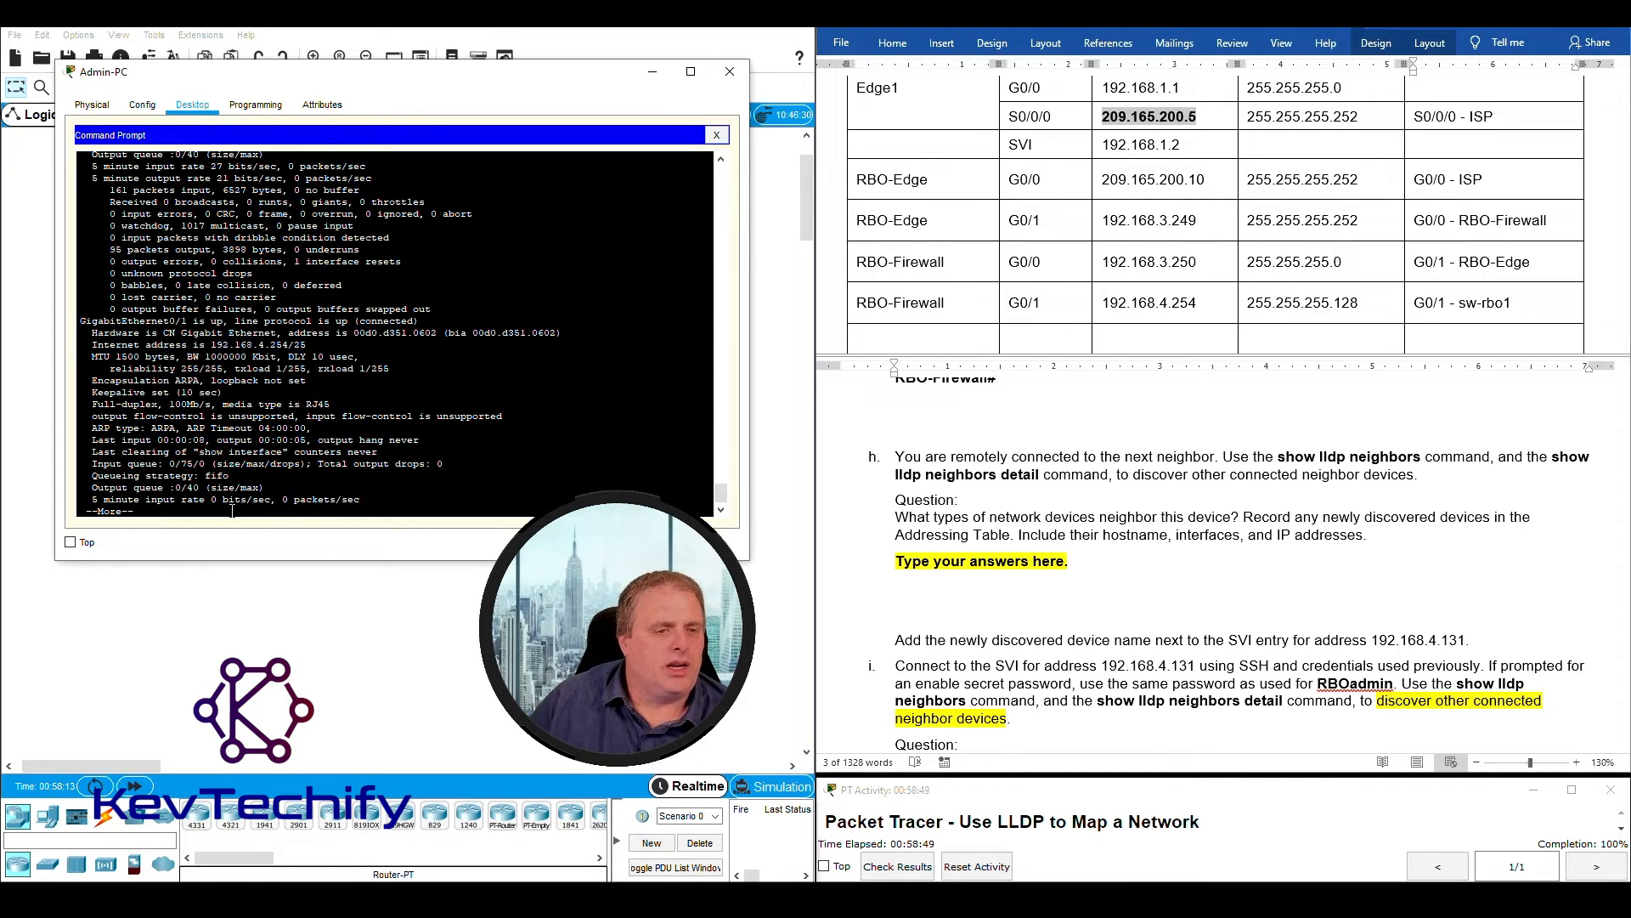
key("q")
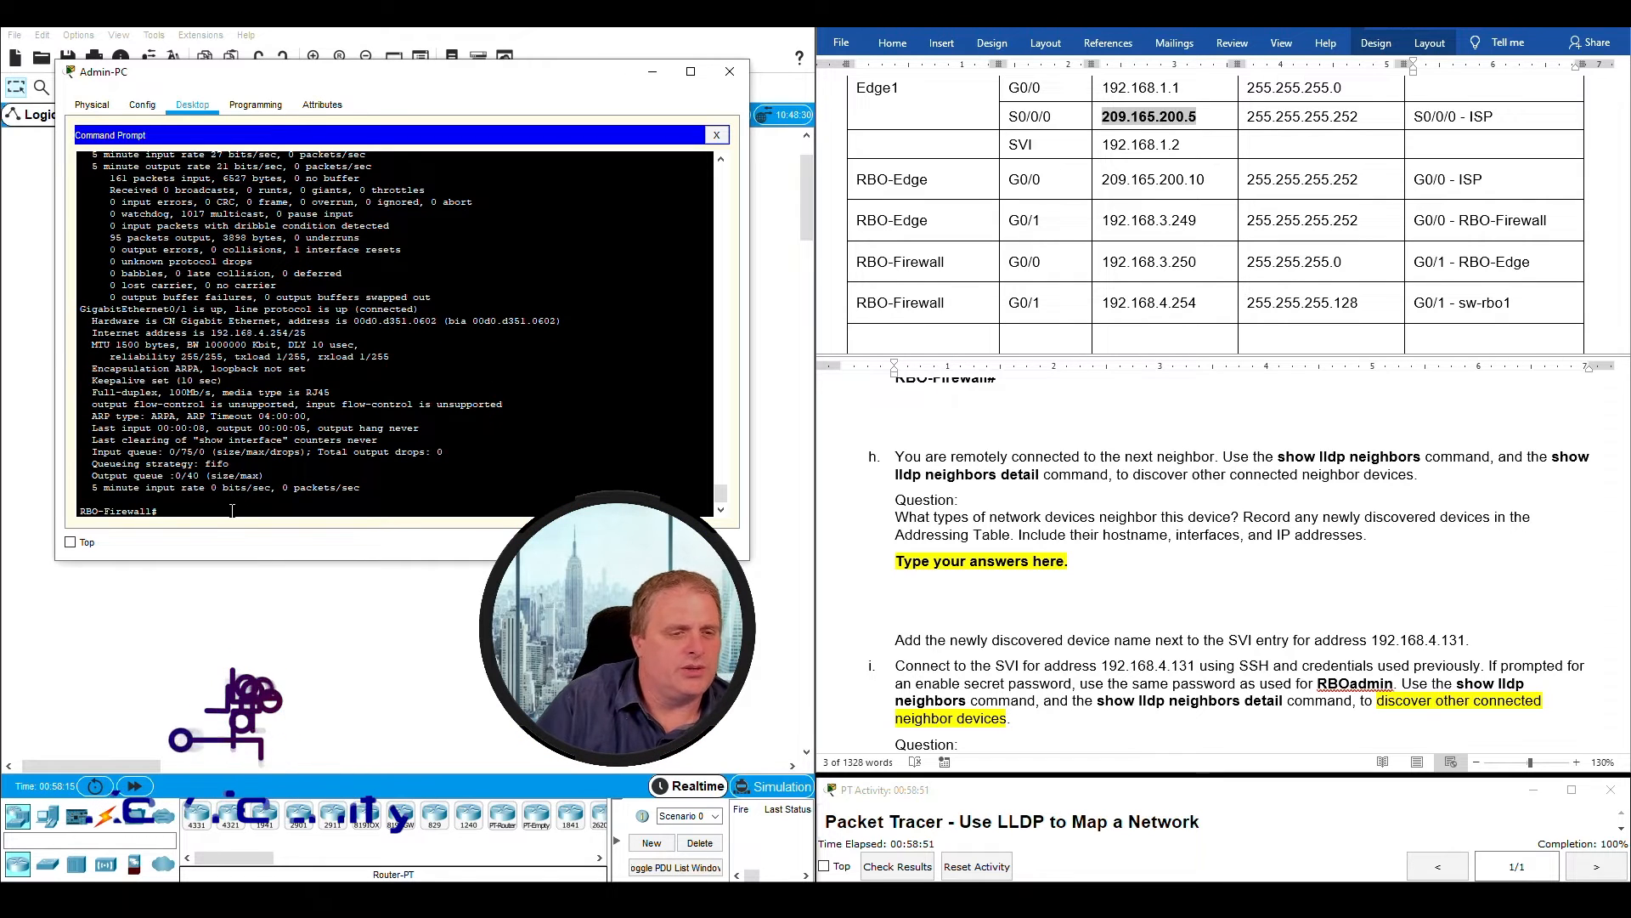
key("Return")
key("Return")
key("Return")
key("Return")
key("Return")
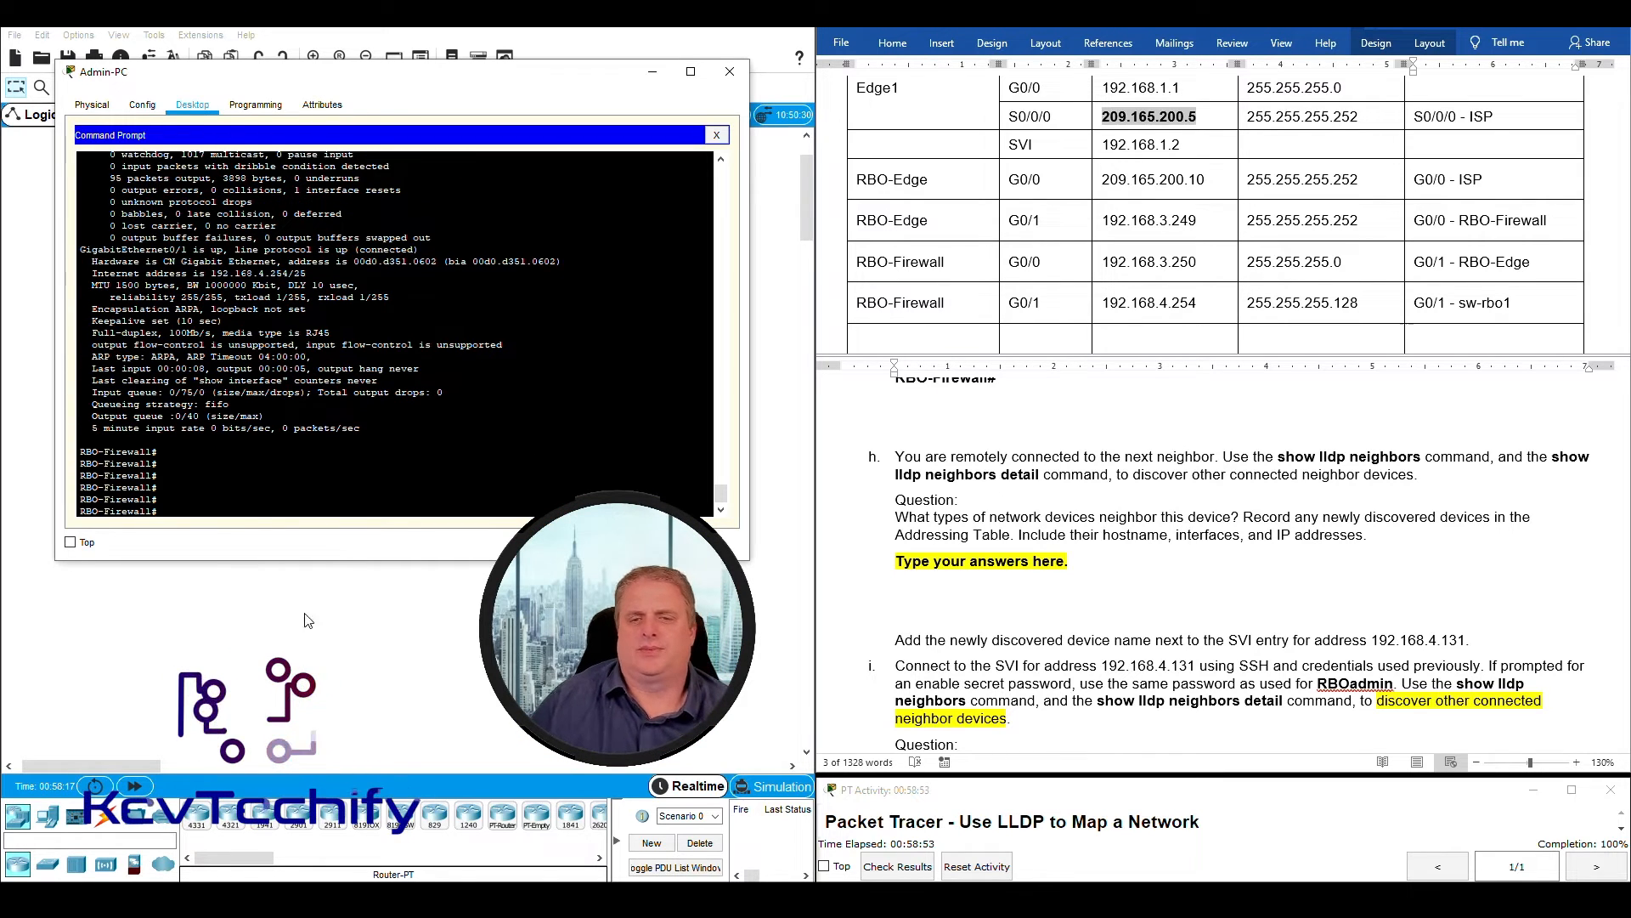
- Read question h about neighboring device types and compare it with the neighbors recorded for RBO-Firewall in the Addressing Table
left_click(1367, 535)
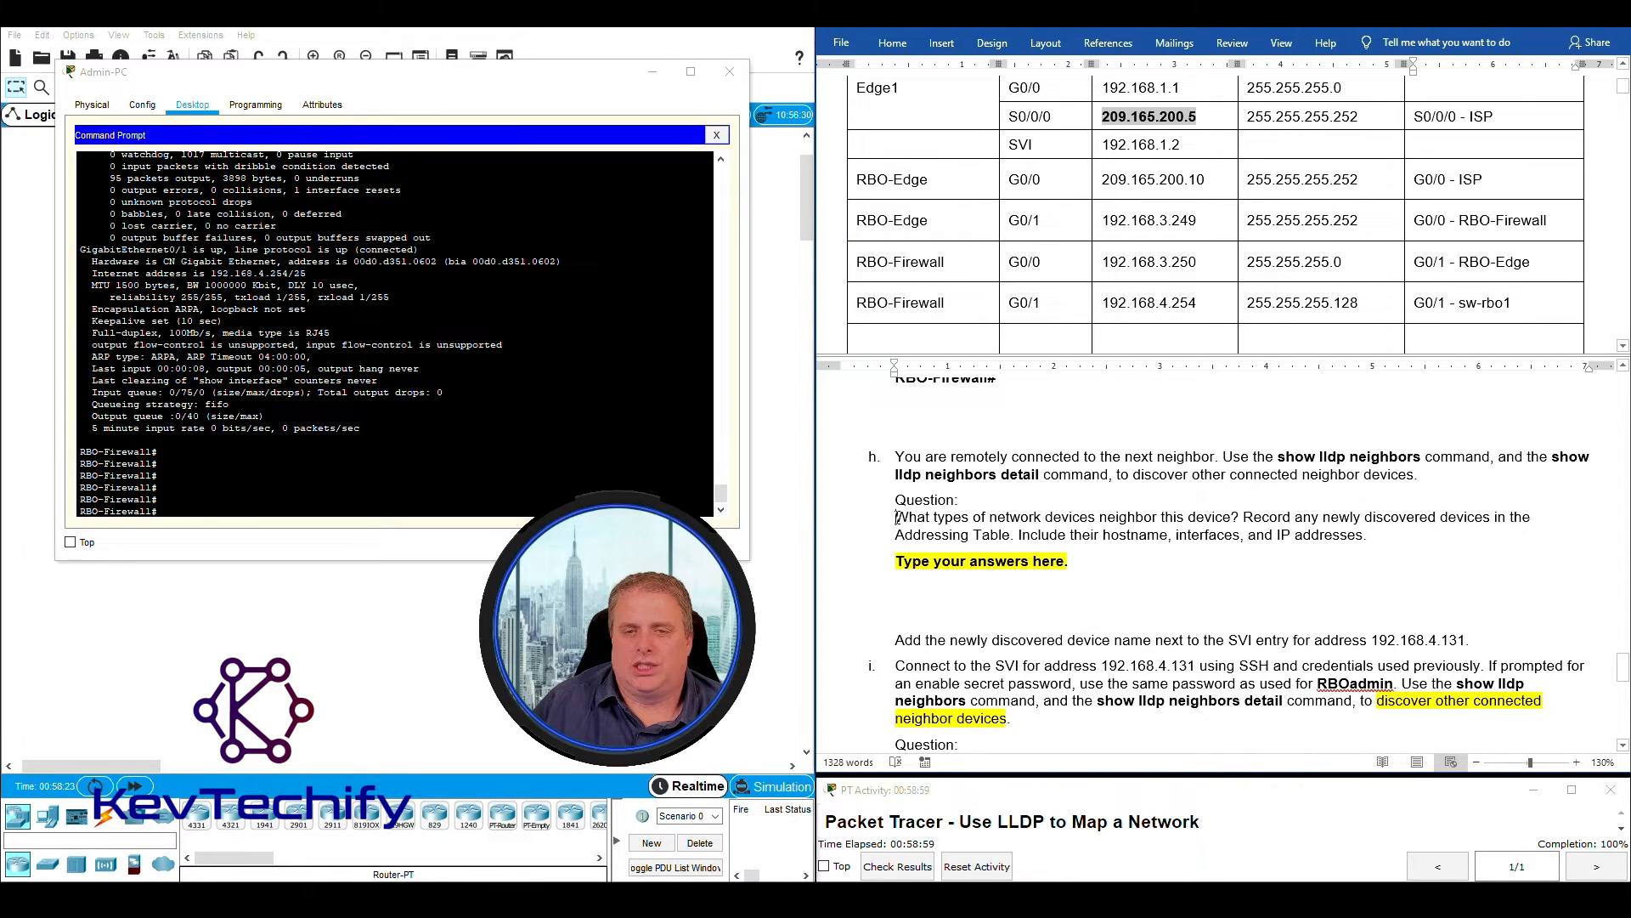
left_click_drag(897, 517, 1182, 516)
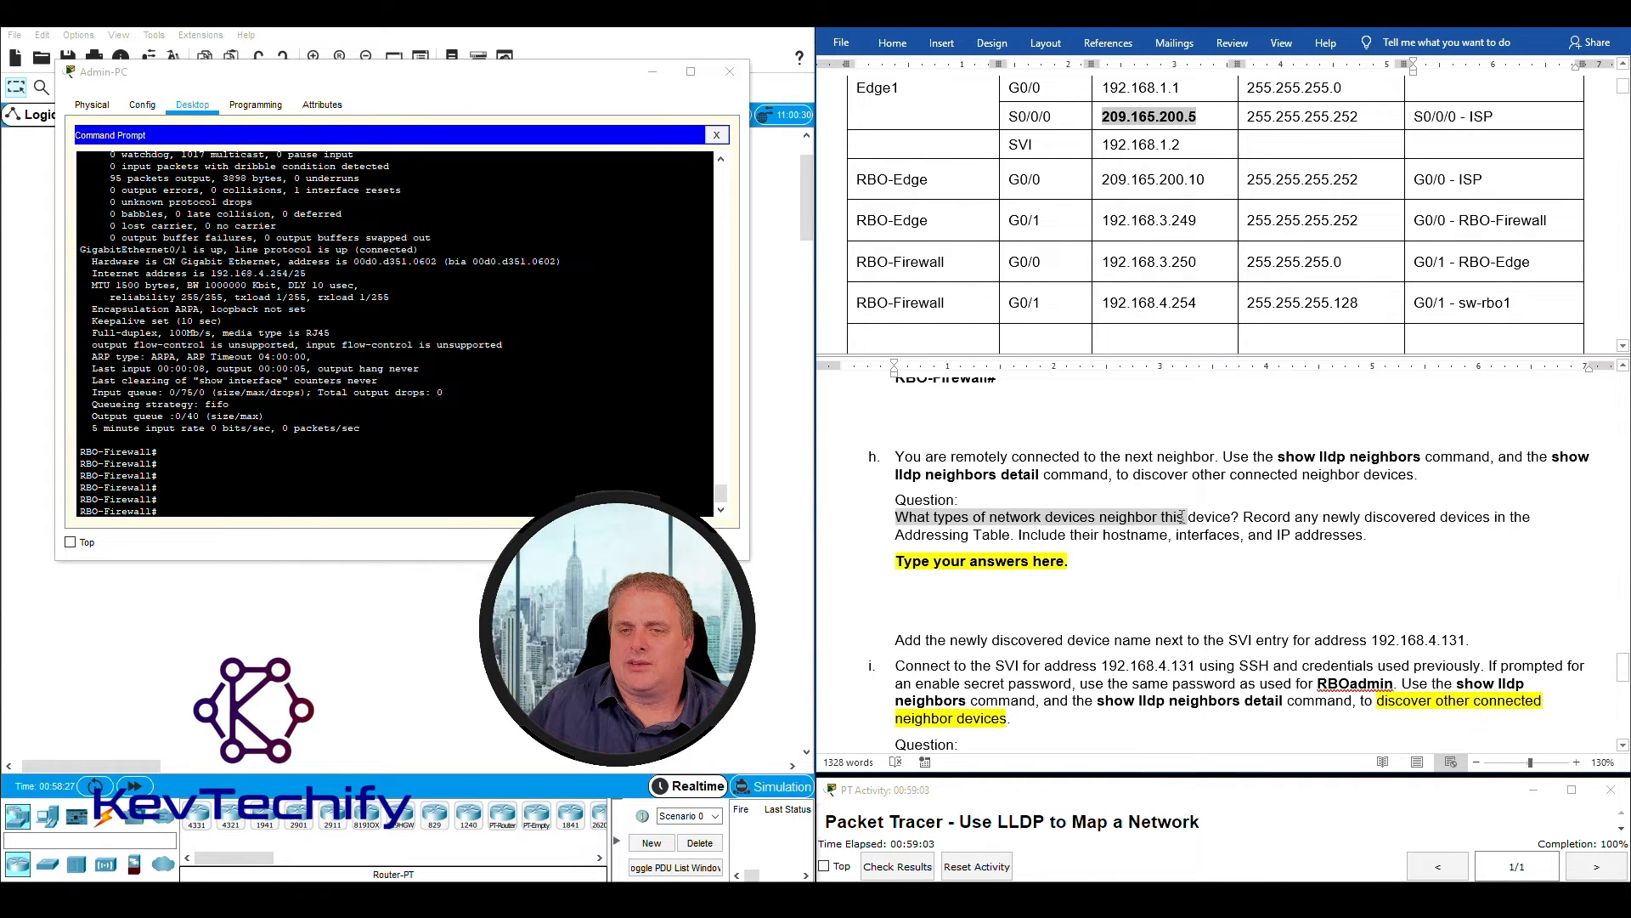
left_click_drag(1223, 517, 1230, 517)
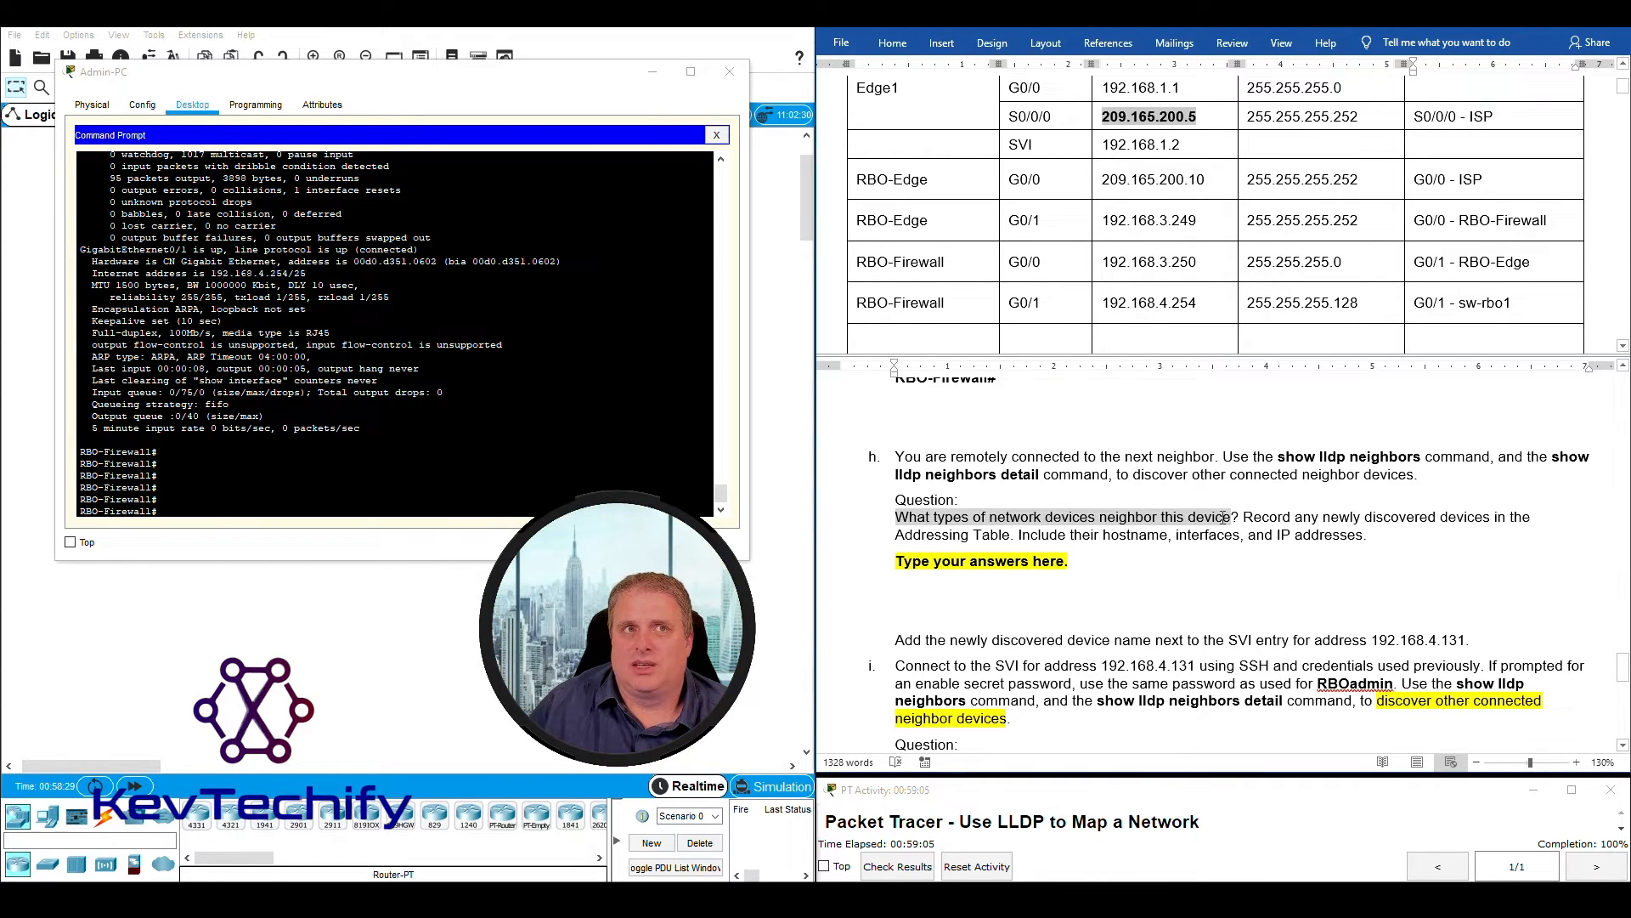
left_click(1419, 259)
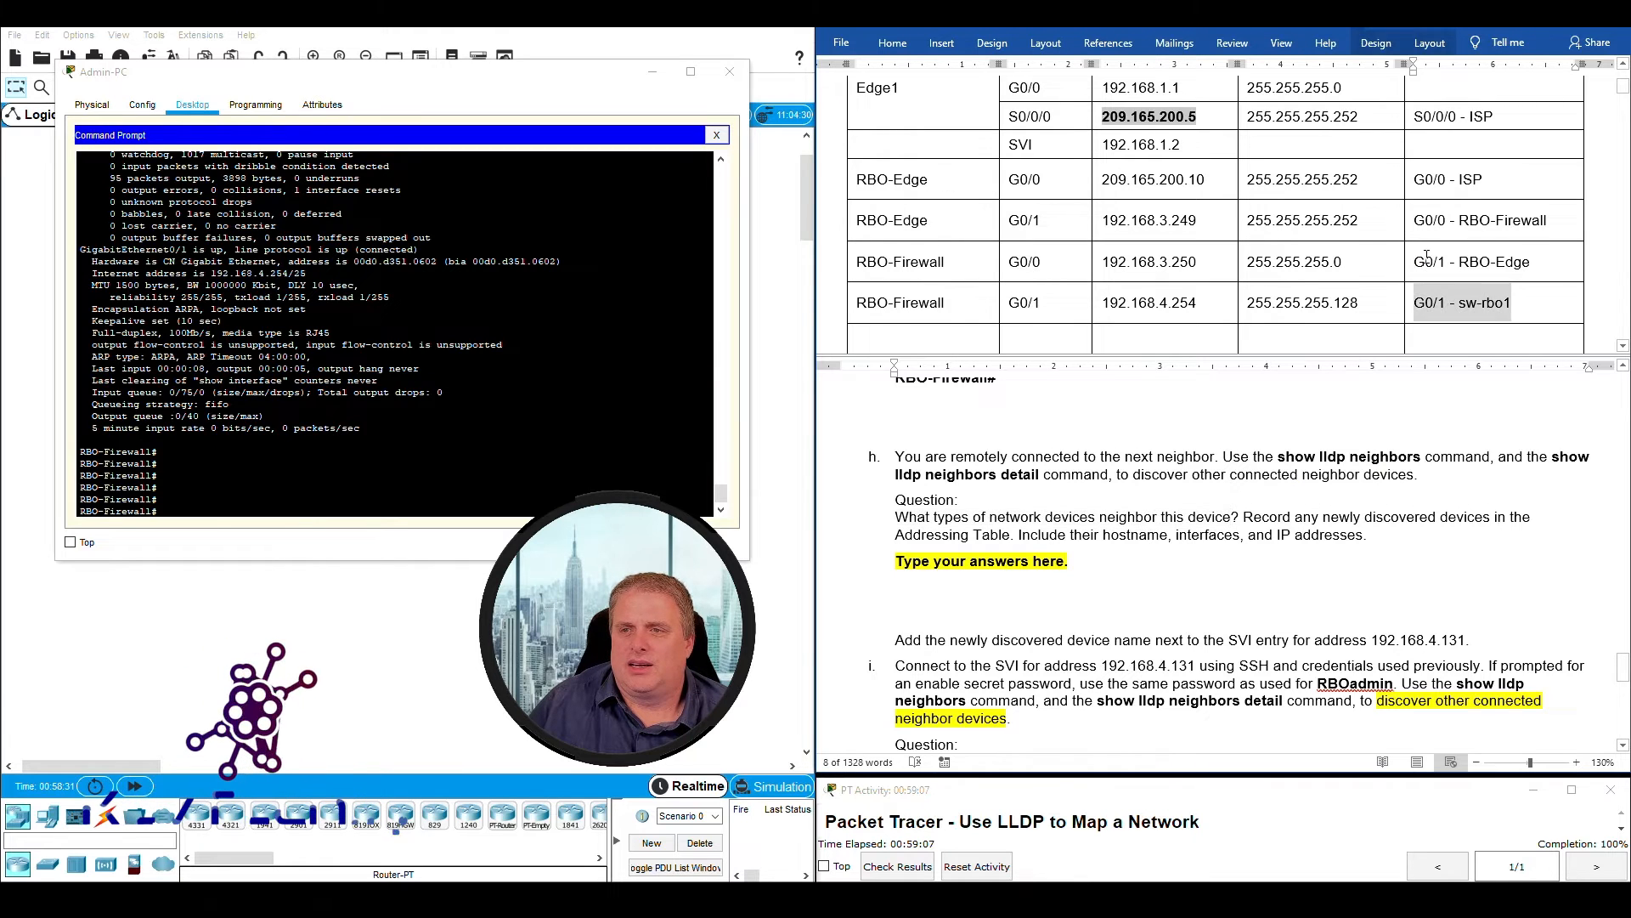
left_click_drag(1415, 260, 1529, 261)
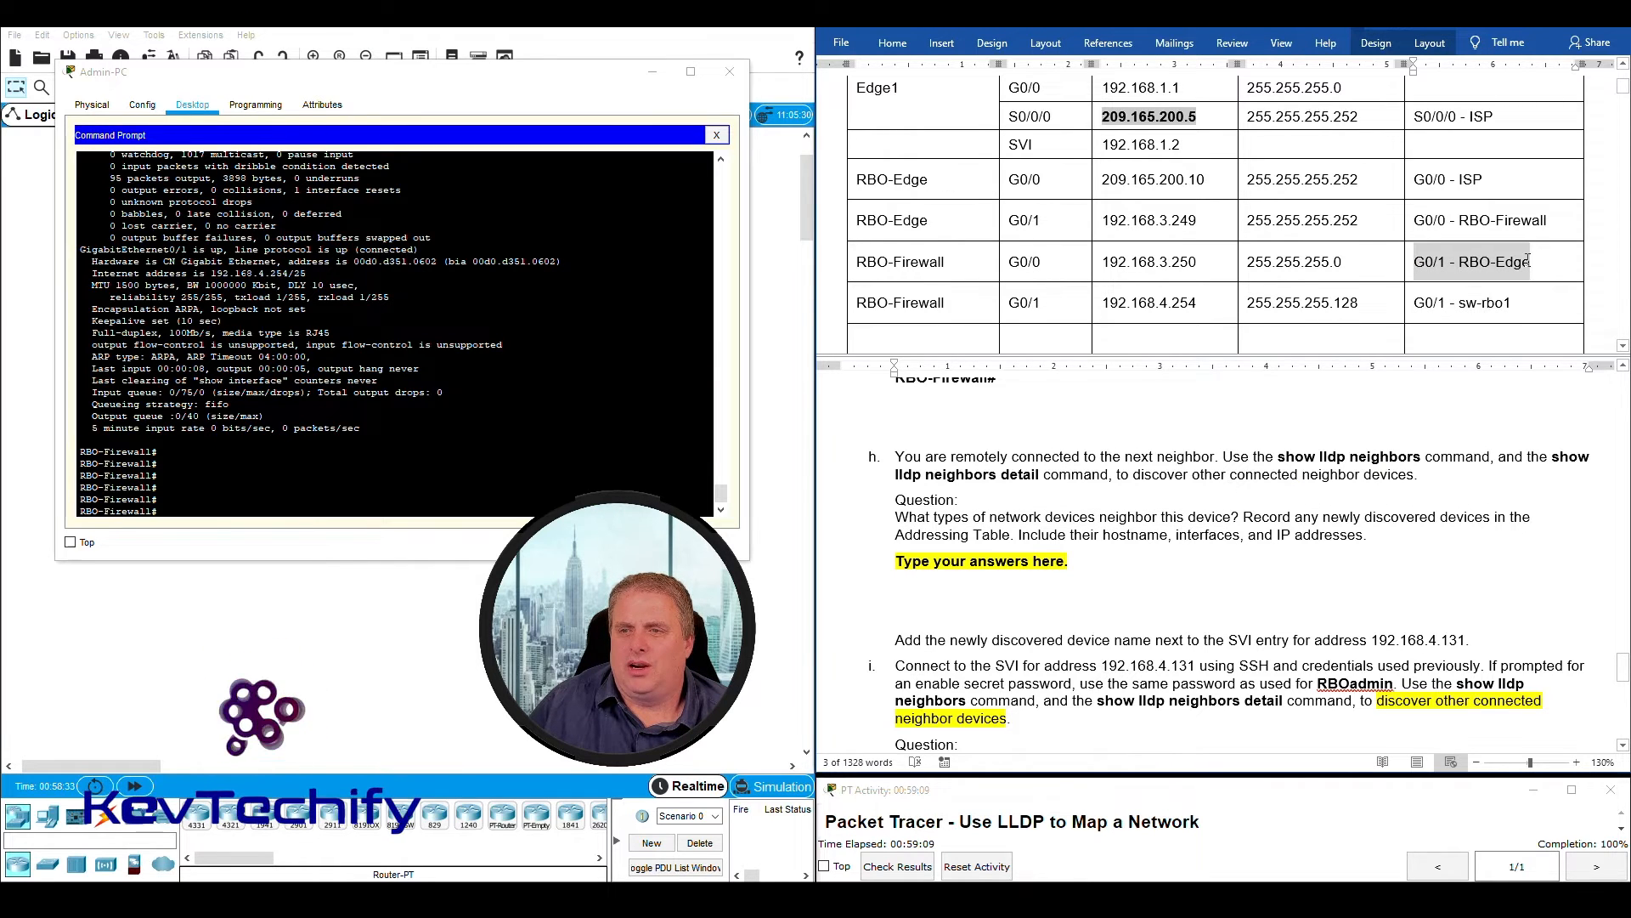
double_click(1432, 302)
left_click(1509, 303)
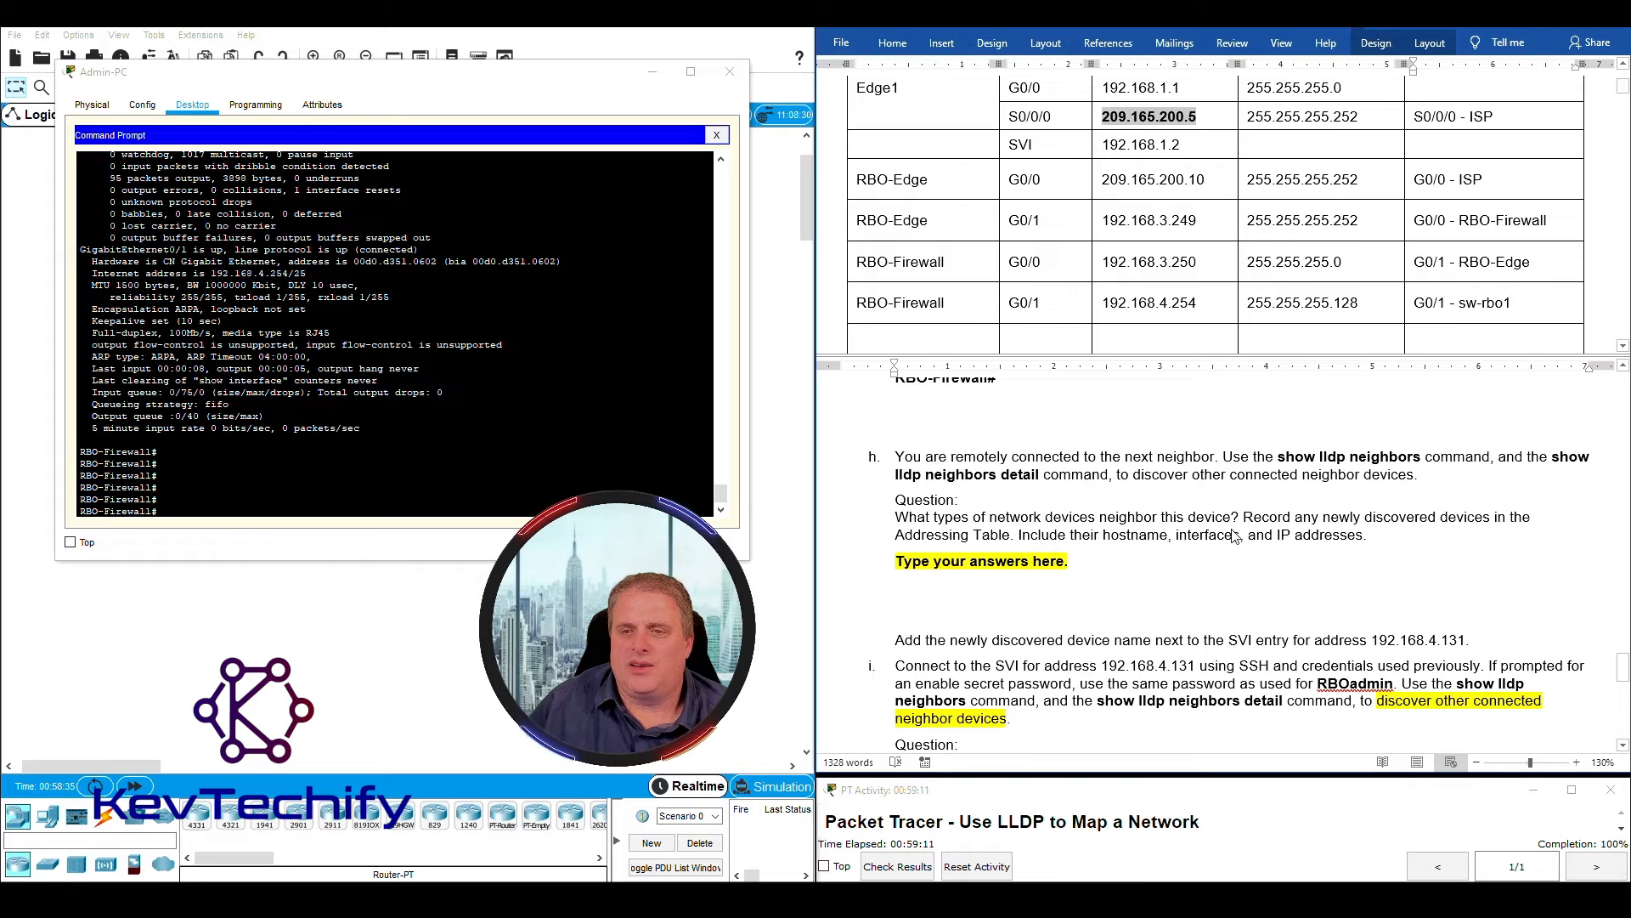
- Run "sho lldp nei" on RBO-Firewall to list its LLDP neighbors
left_click(245, 511)
type("sho lldp")
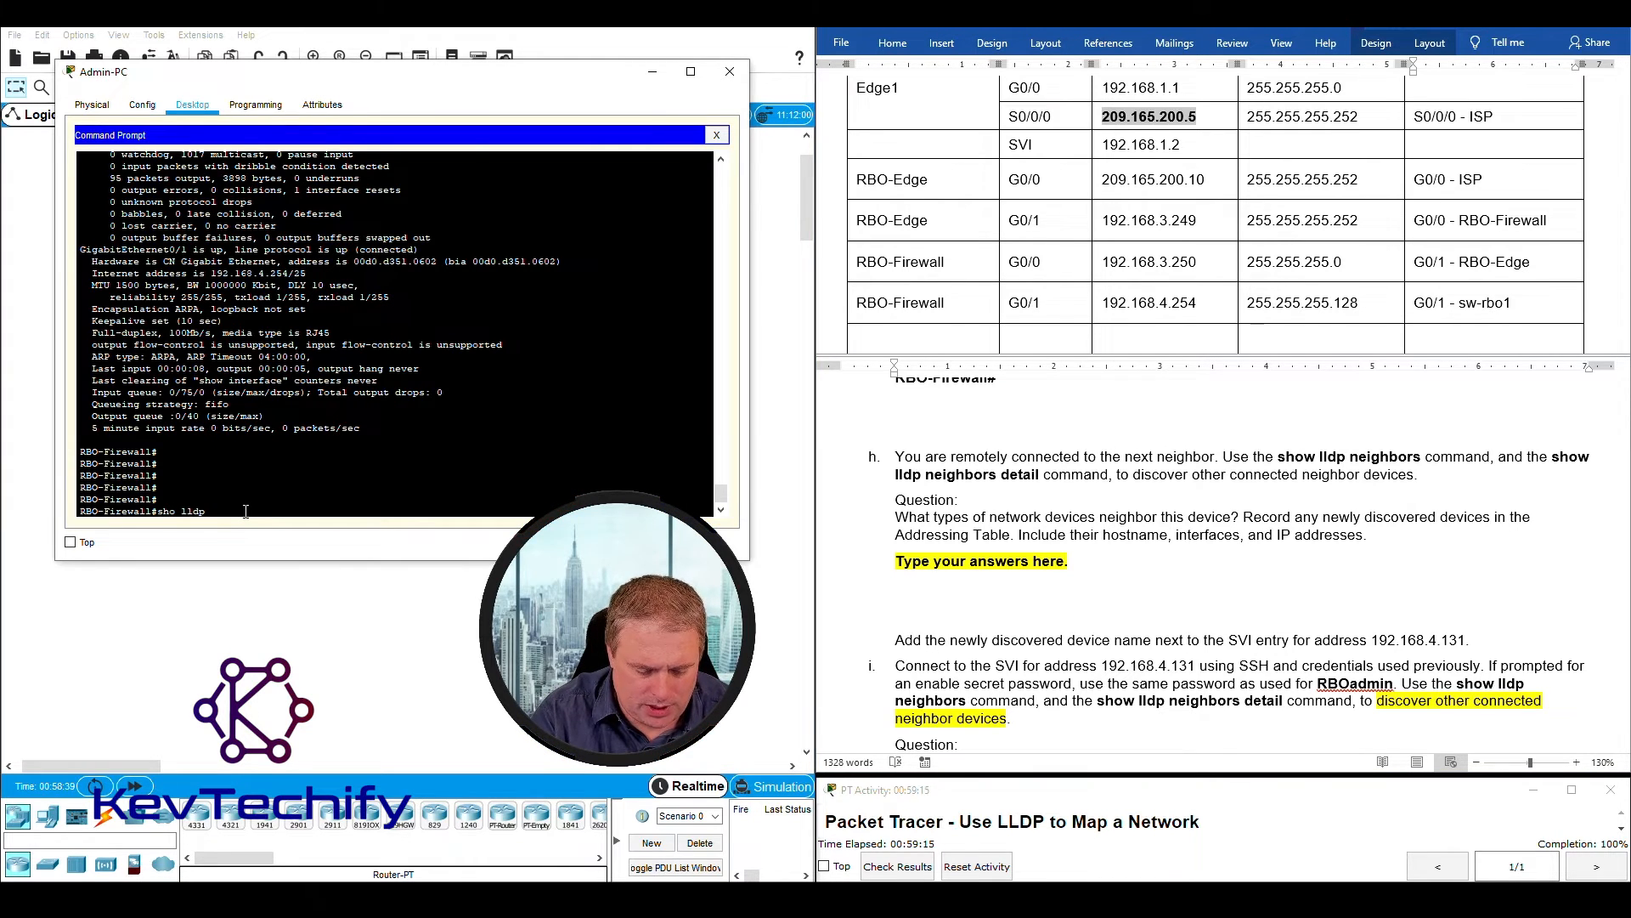
type(" nei")
key("Return")
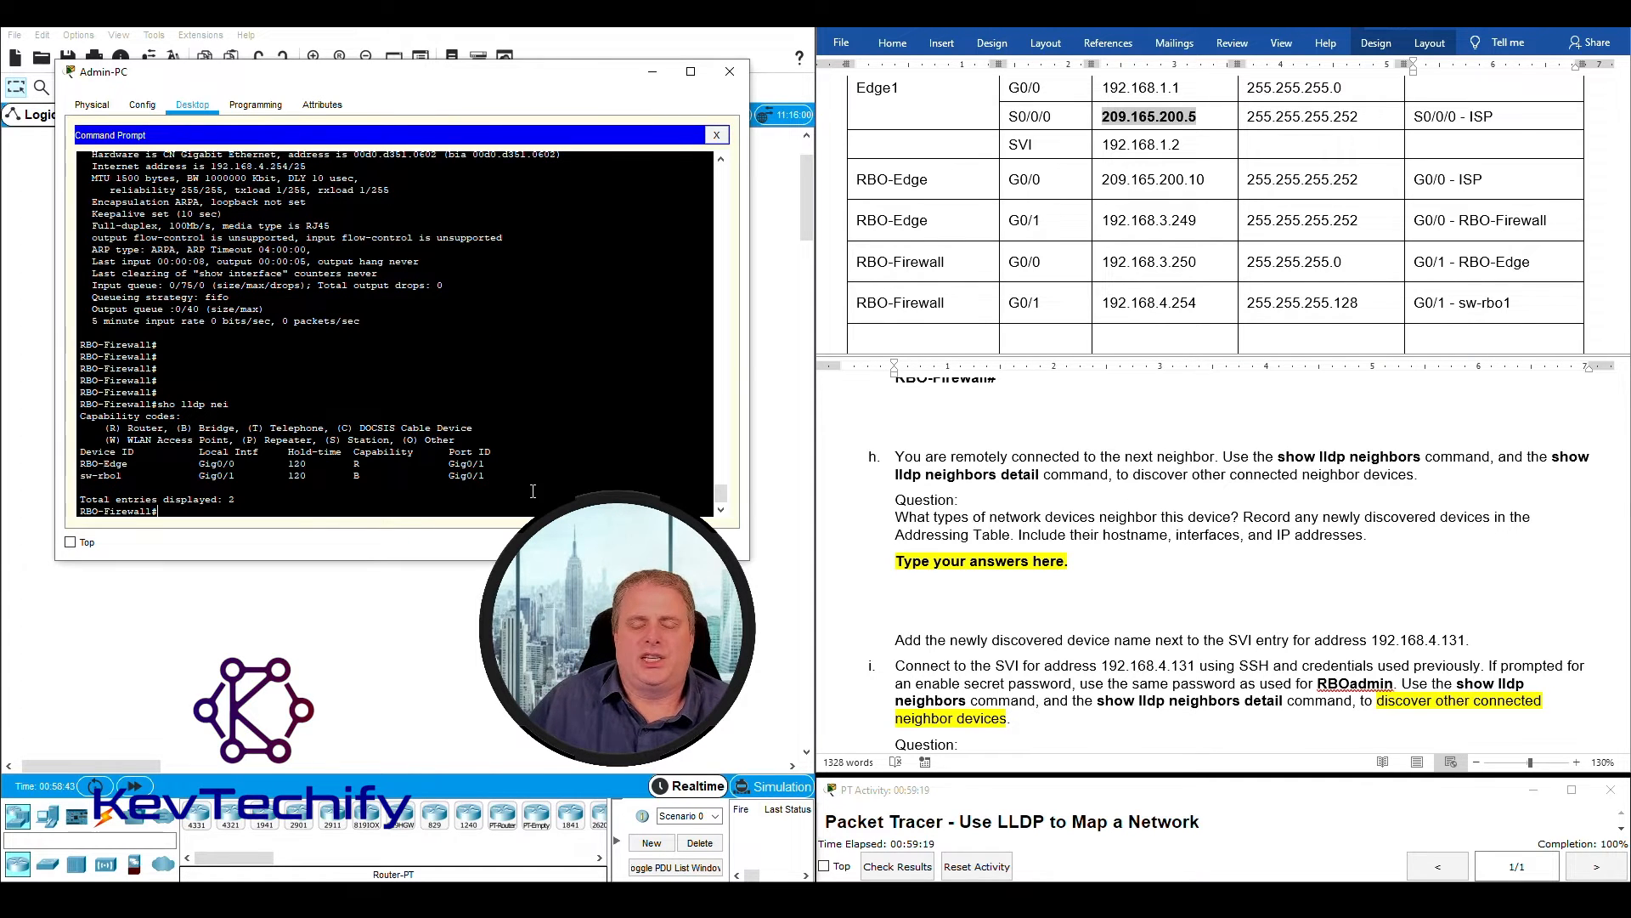
- Replace the answer placeholder under question h with "Router - RBO-Edge."
left_click_drag(896, 518, 1239, 517)
left_click_drag(896, 561, 1078, 564)
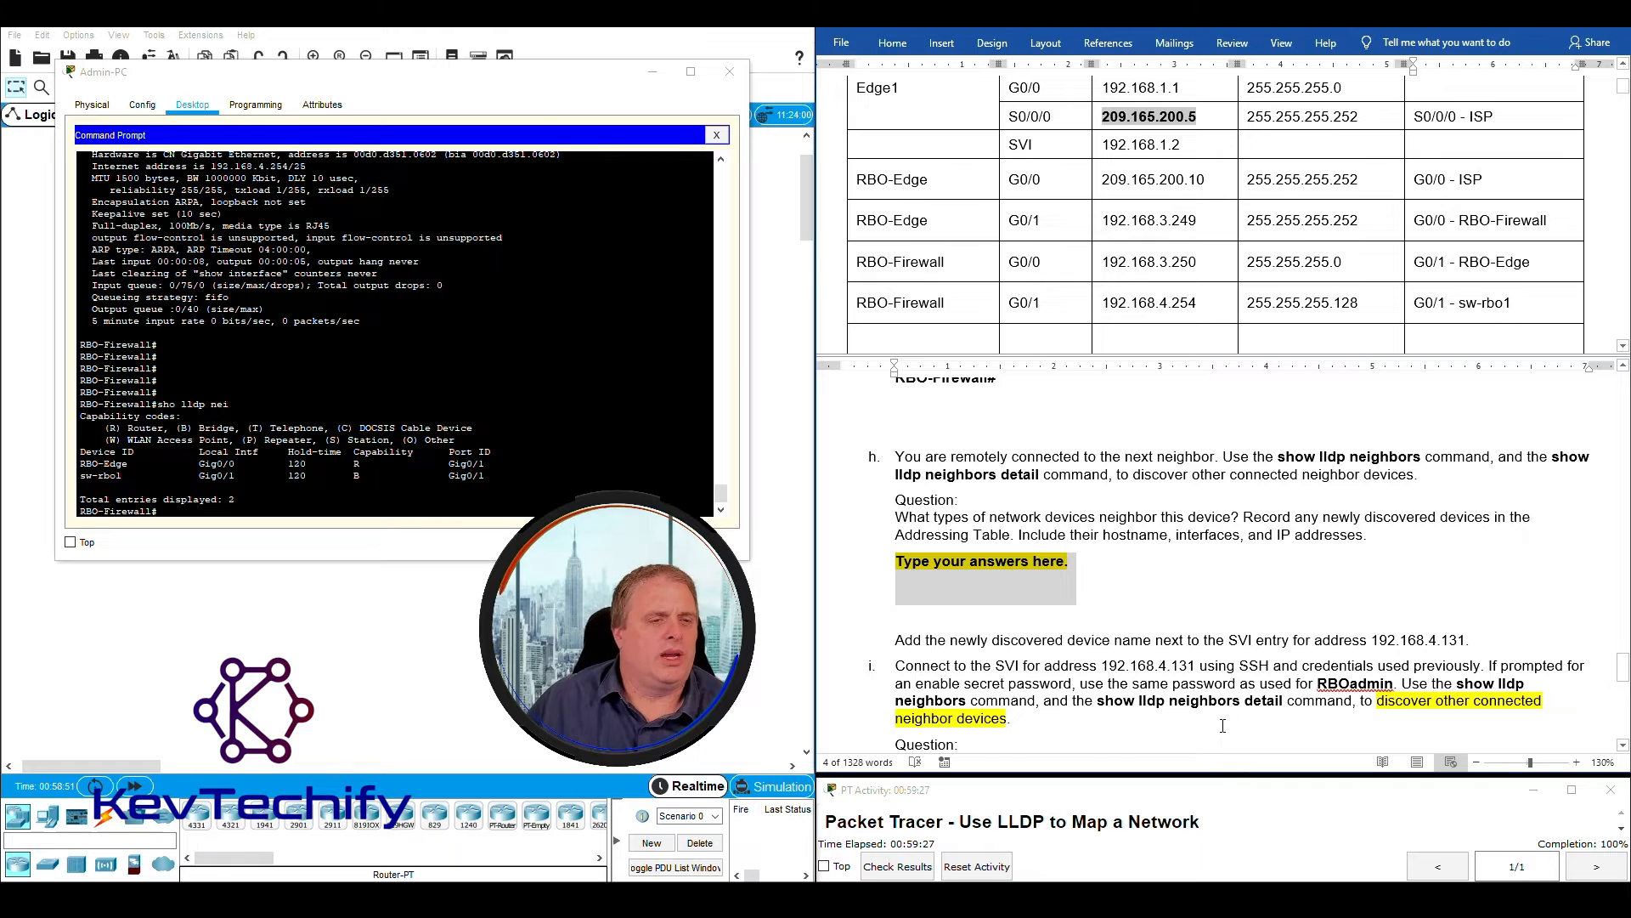
type("Router - R")
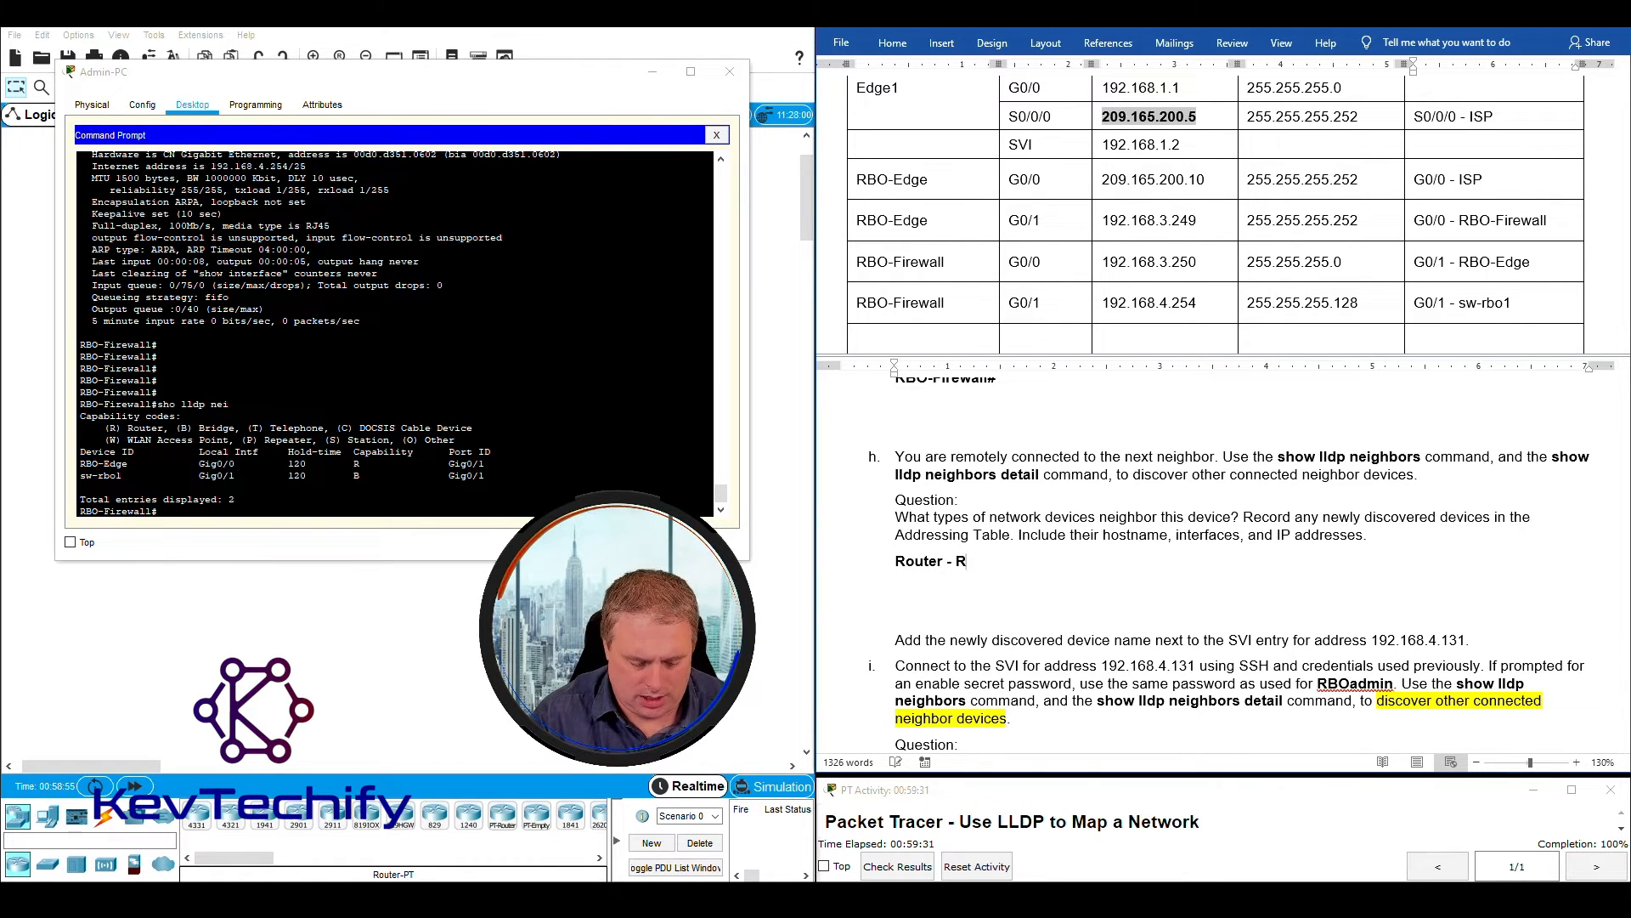
type("BO-Edge.")
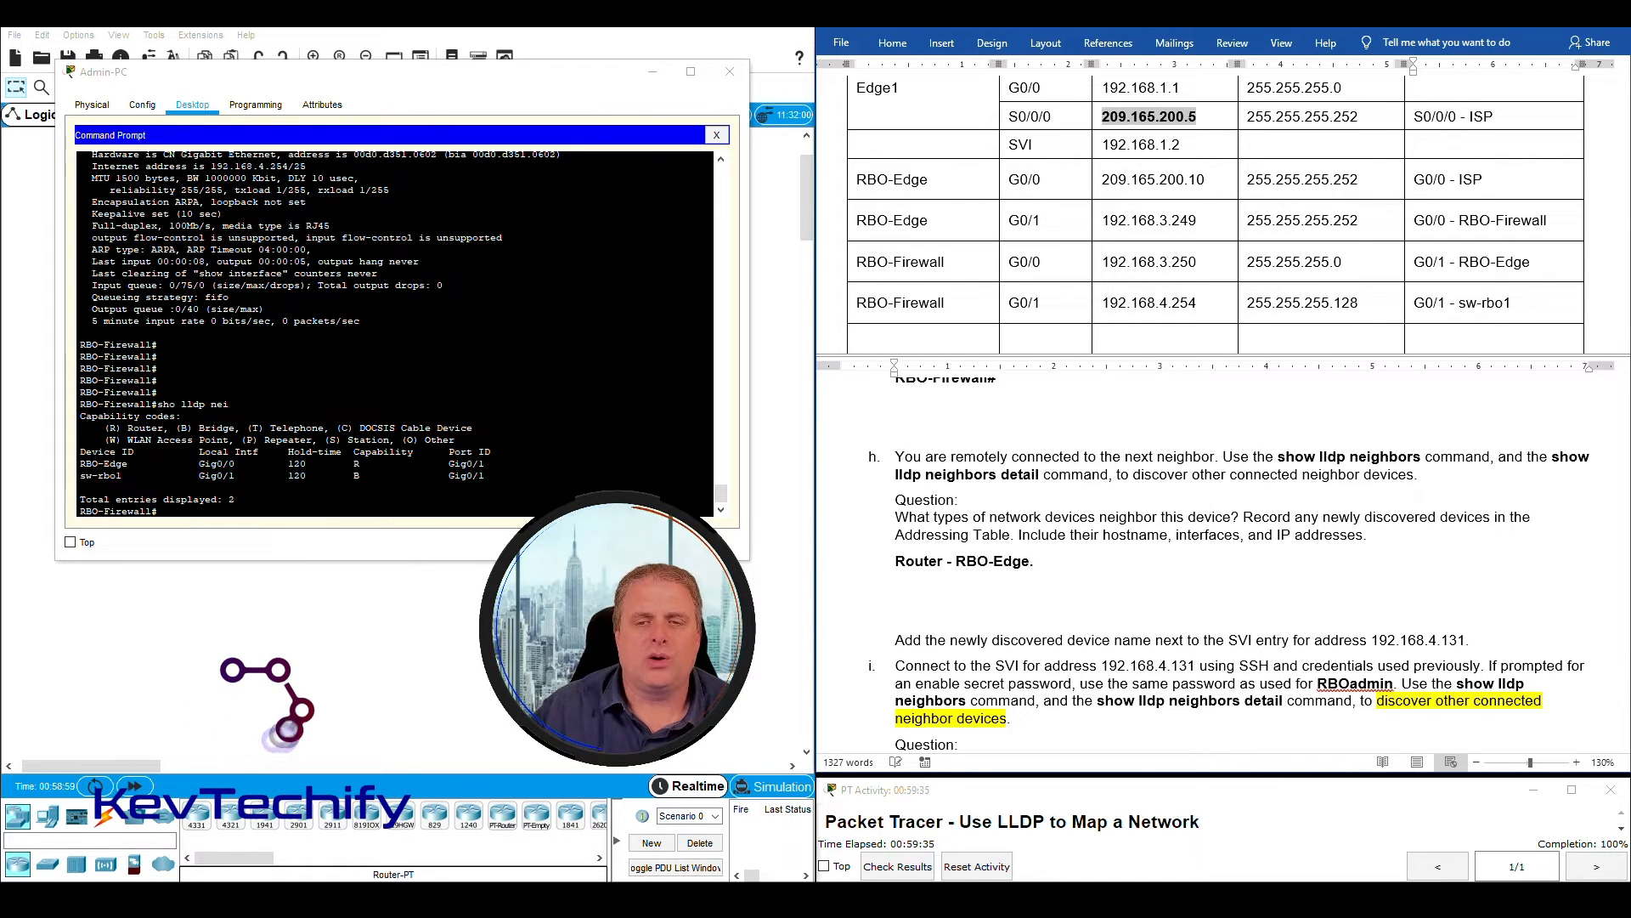
- Check the capability codes of RBO-Edge and sw-rbo1 in the LLDP neighbor list against the capability code legend
left_click(86, 457)
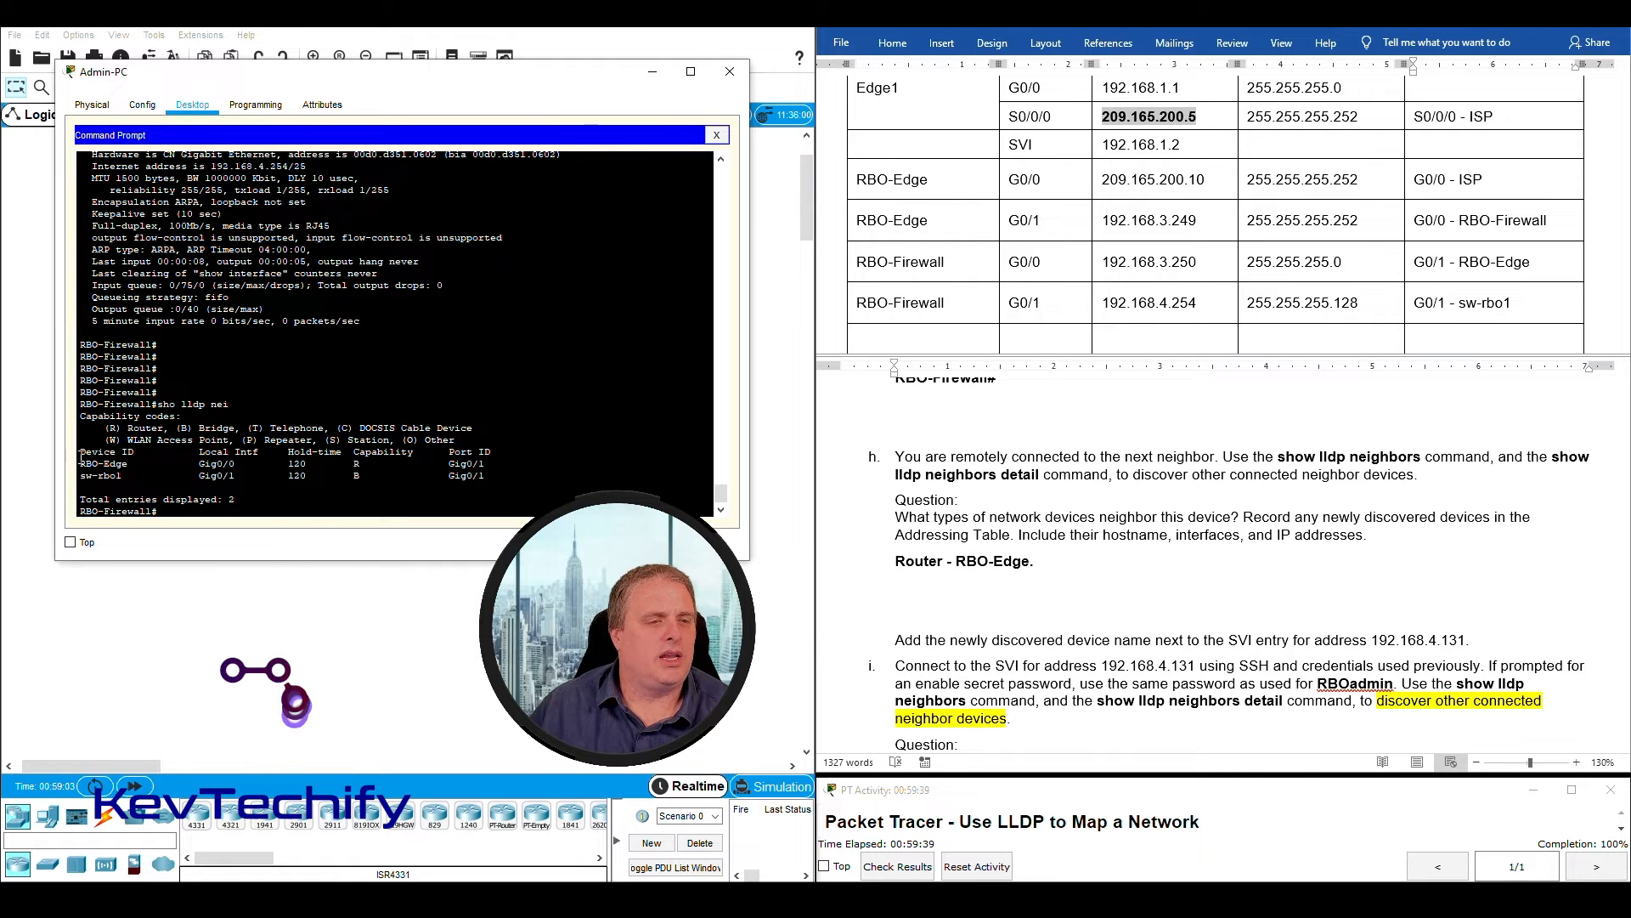
left_click_drag(81, 464, 111, 464)
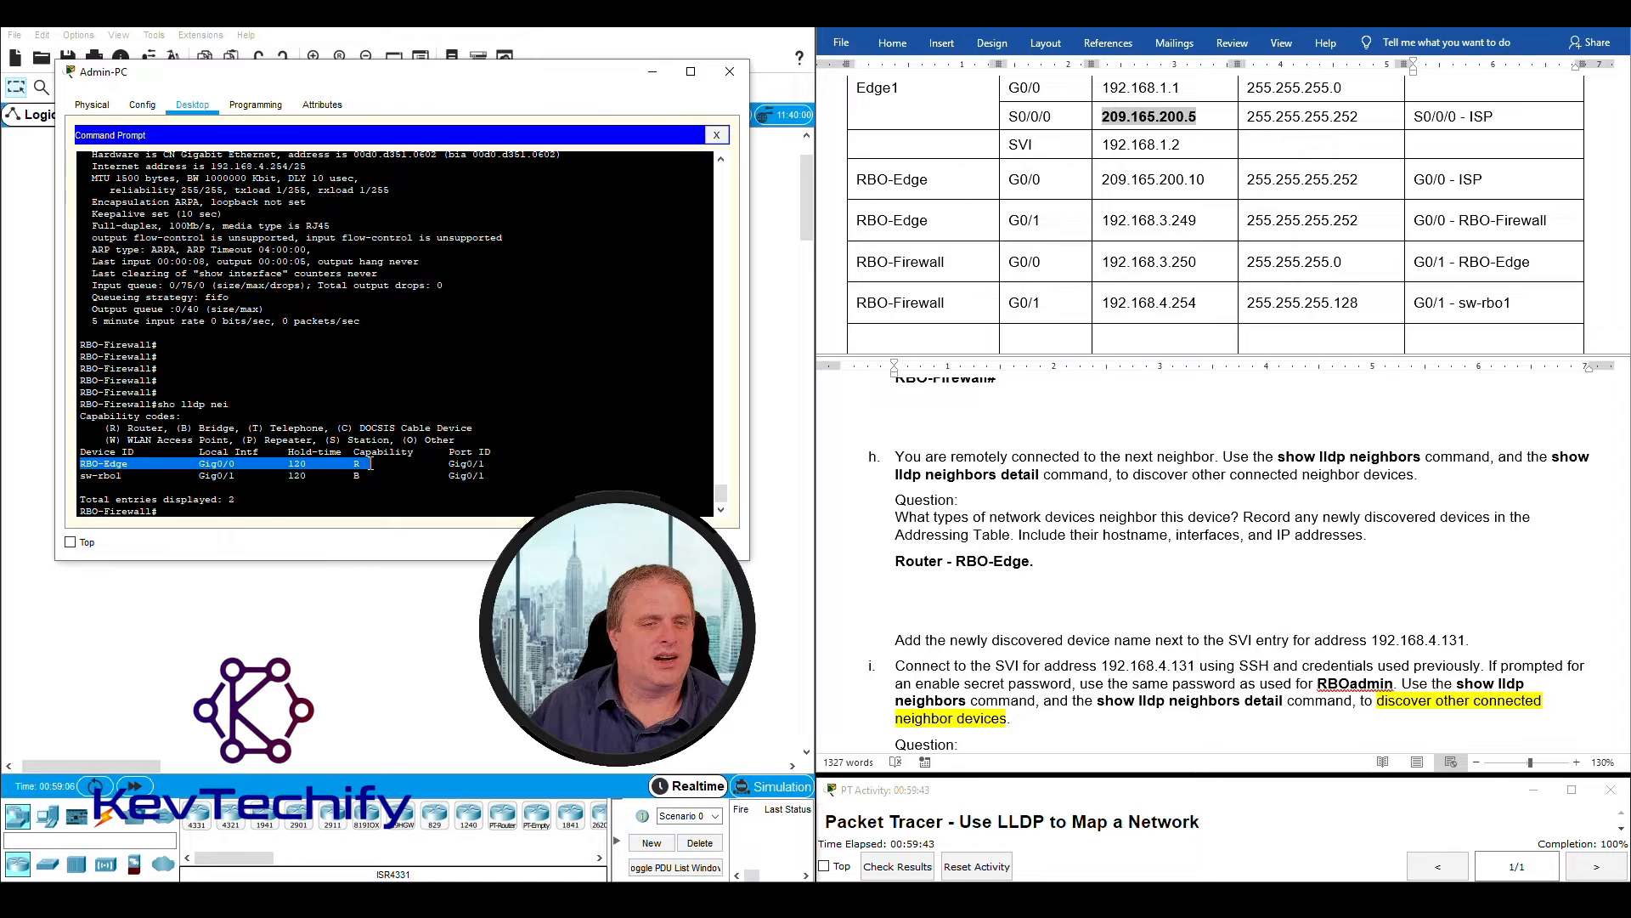
left_click(108, 428)
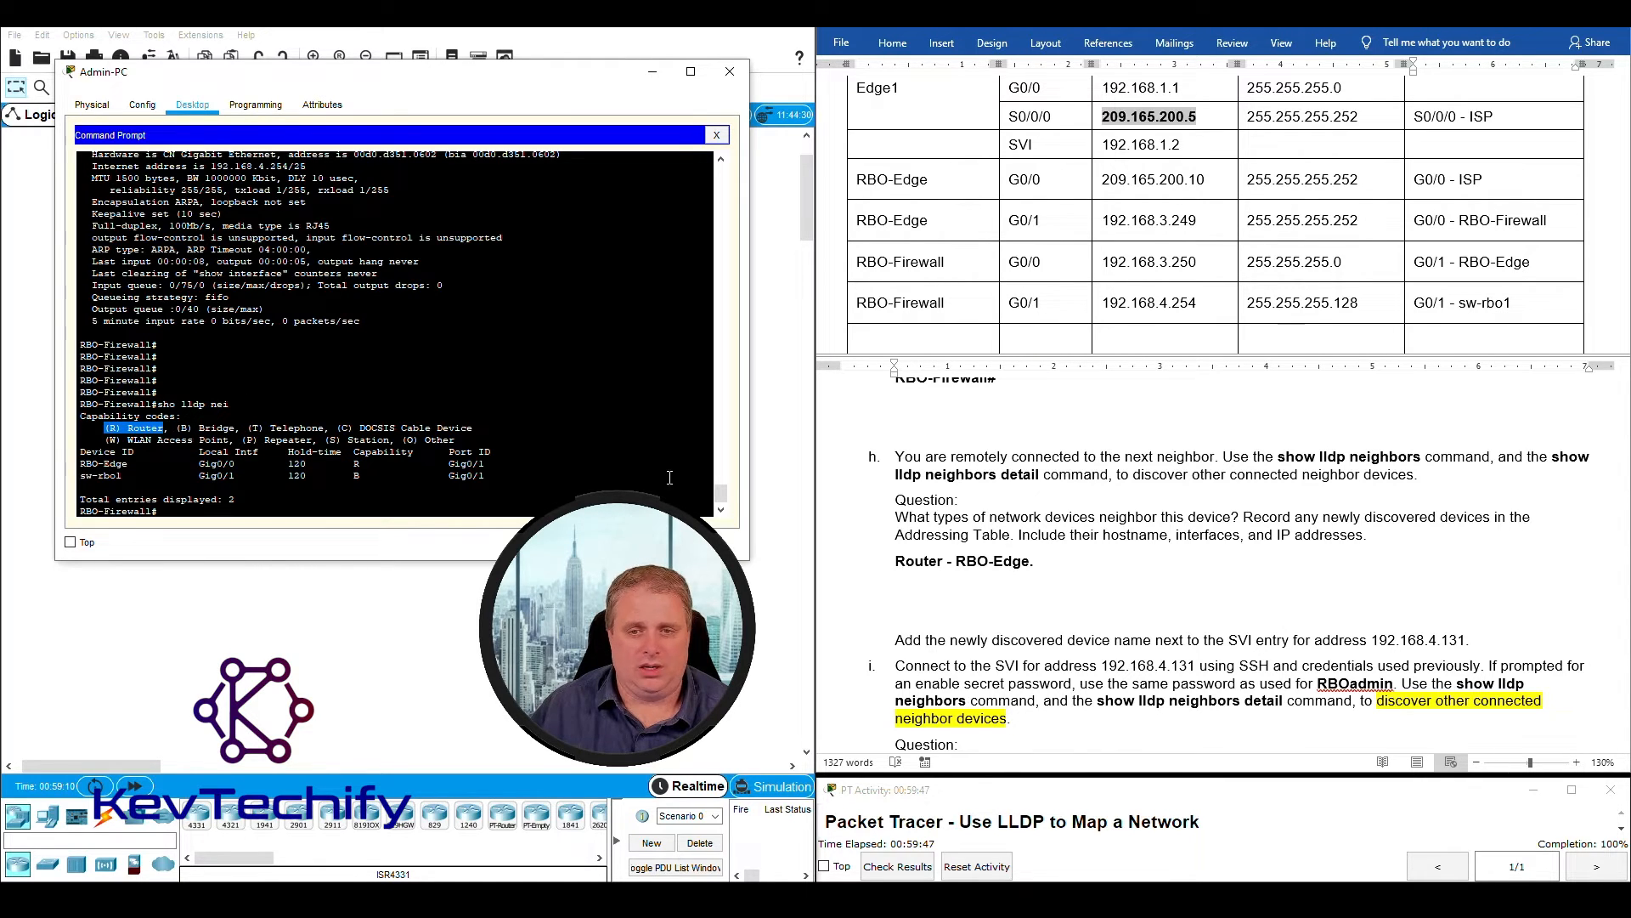
left_click(1060, 558)
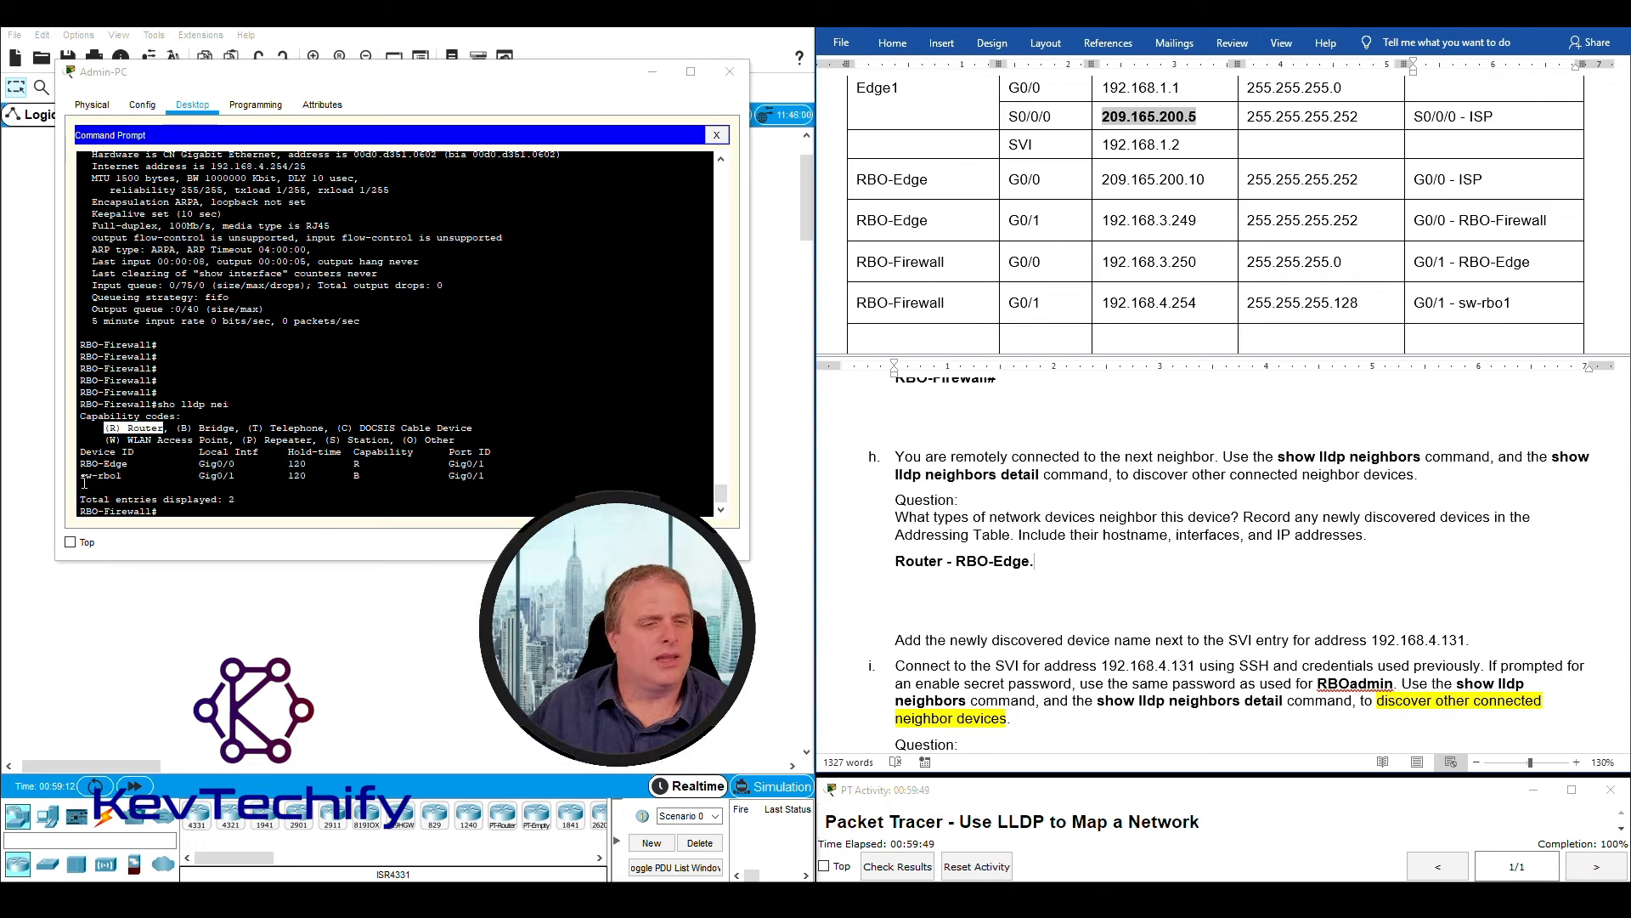
left_click_drag(83, 479, 363, 478)
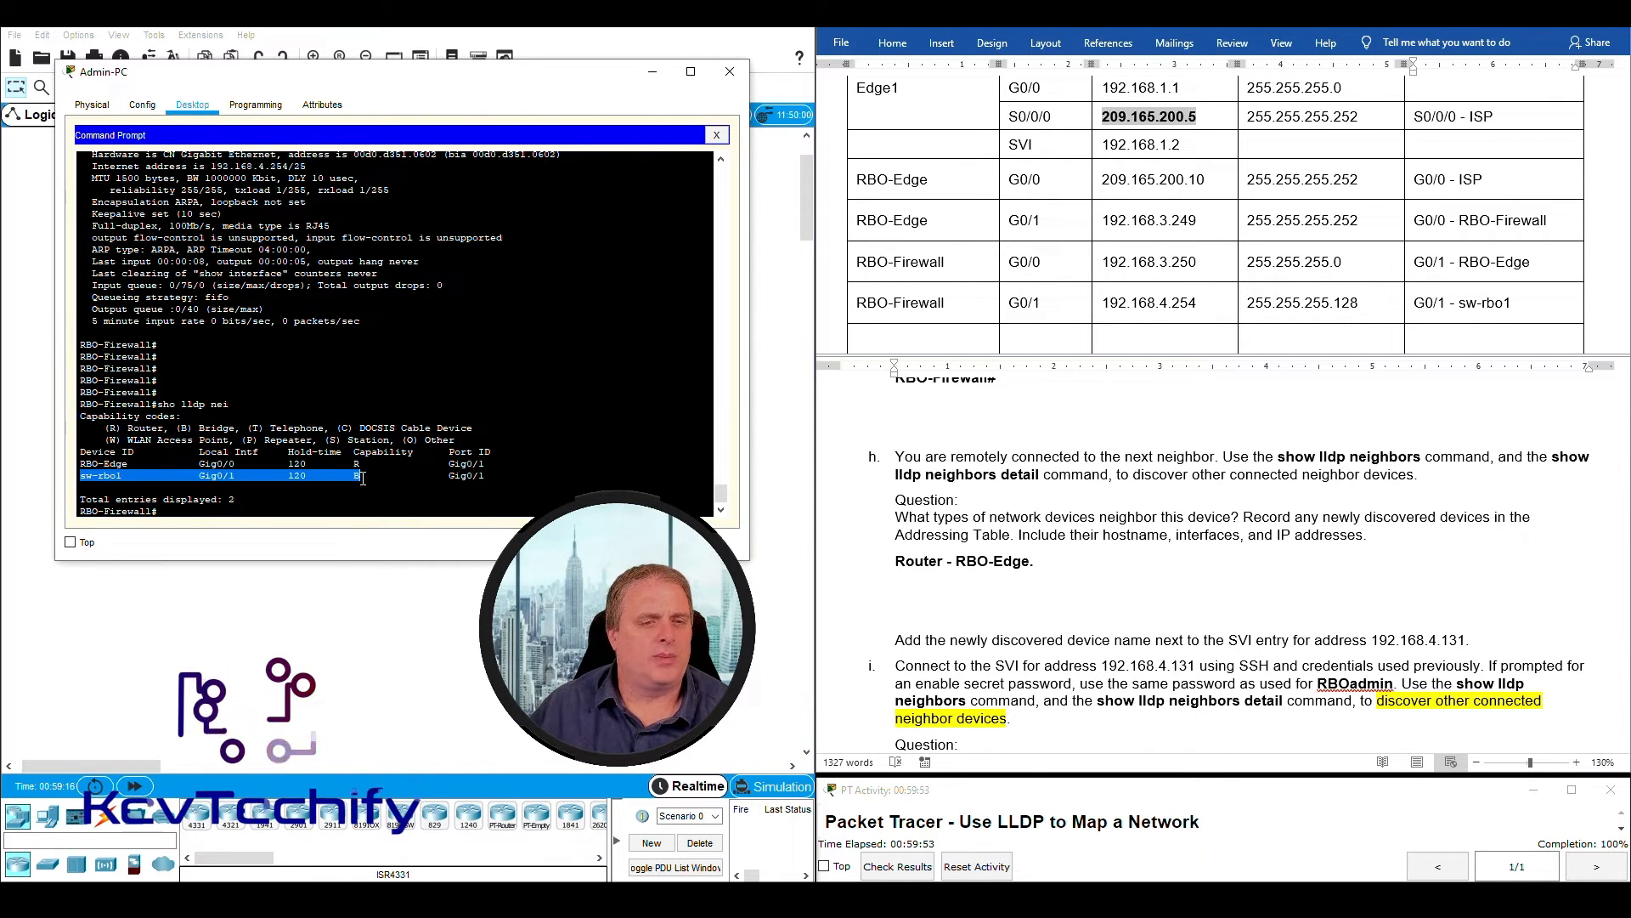
left_click(357, 477)
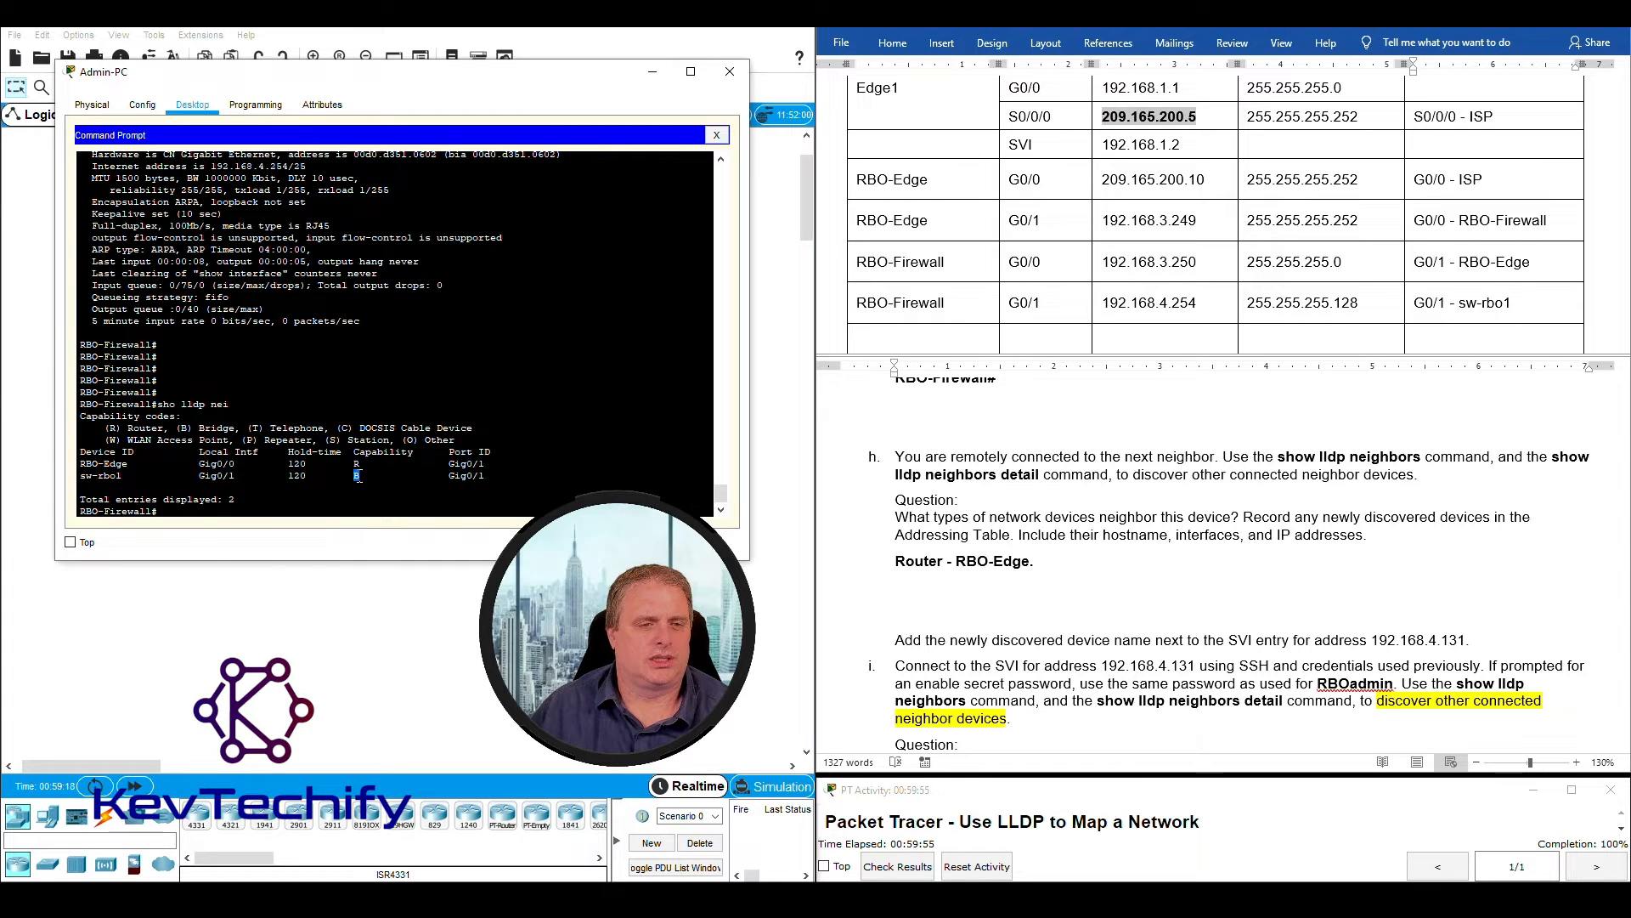
left_click_drag(181, 427, 241, 427)
double_click(357, 477)
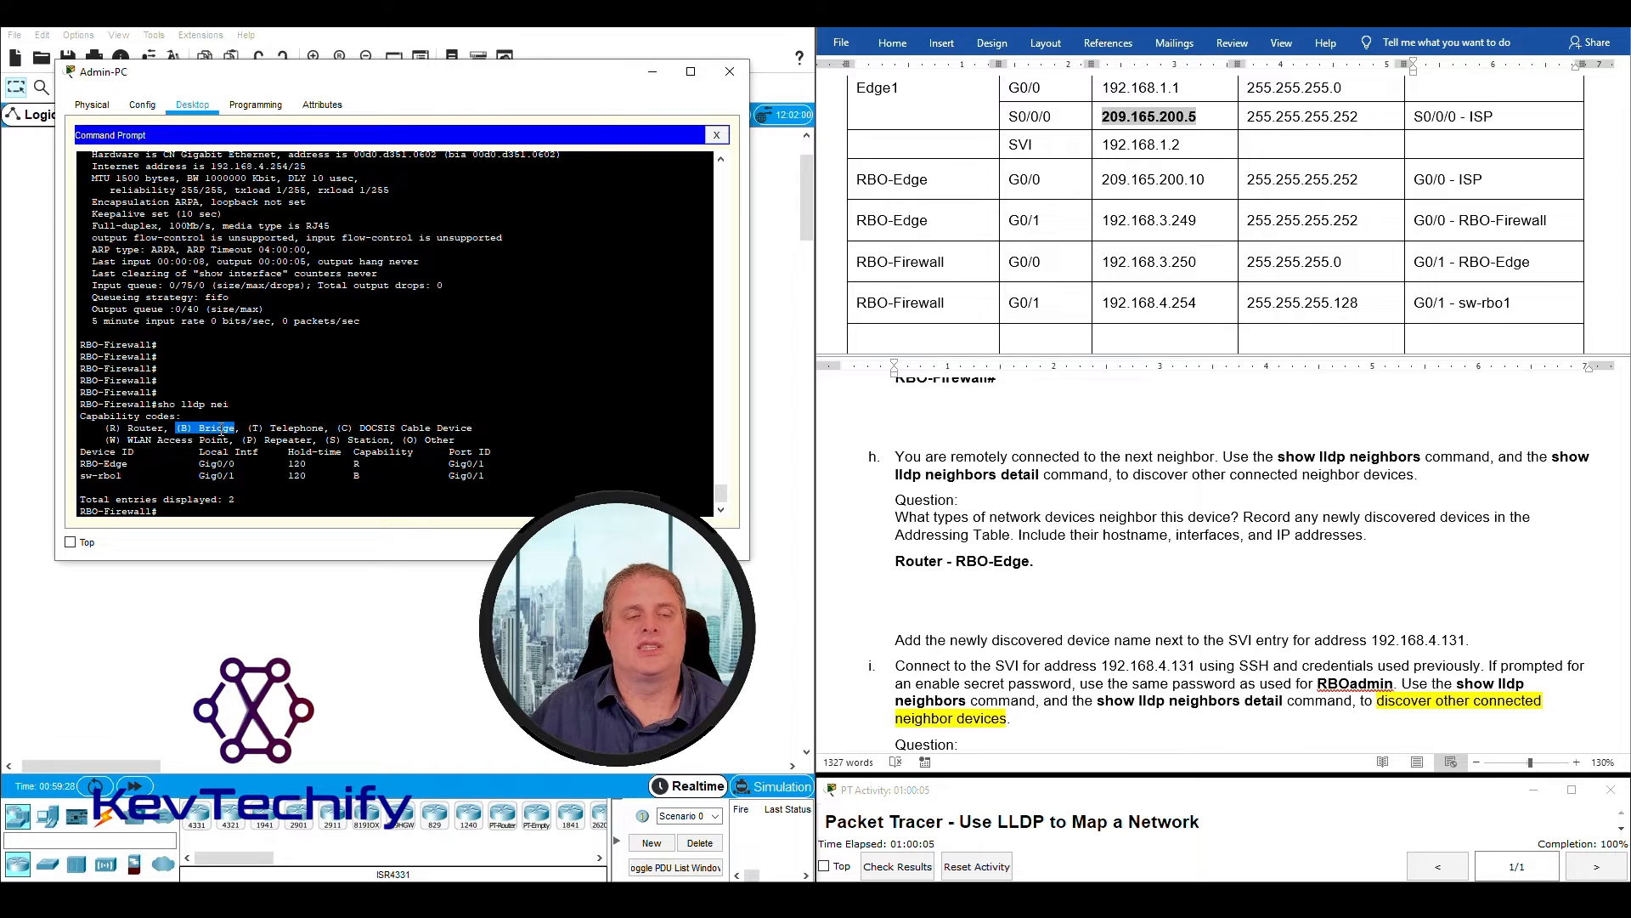
left_click_drag(105, 427, 471, 438)
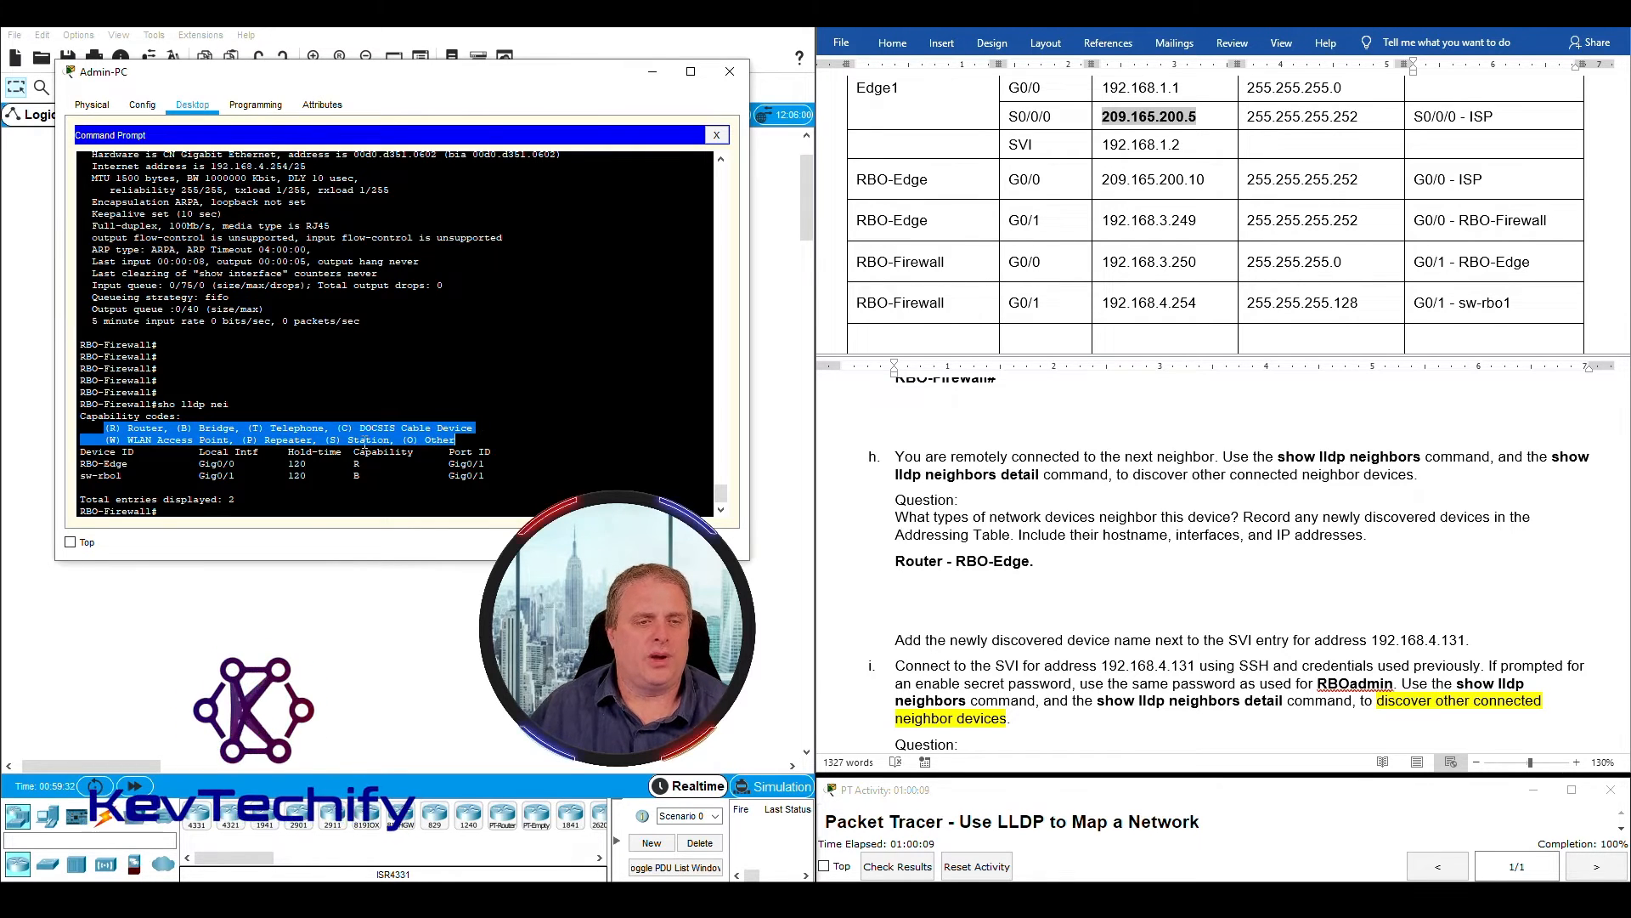
left_click(325, 440)
left_click_drag(325, 440, 391, 440)
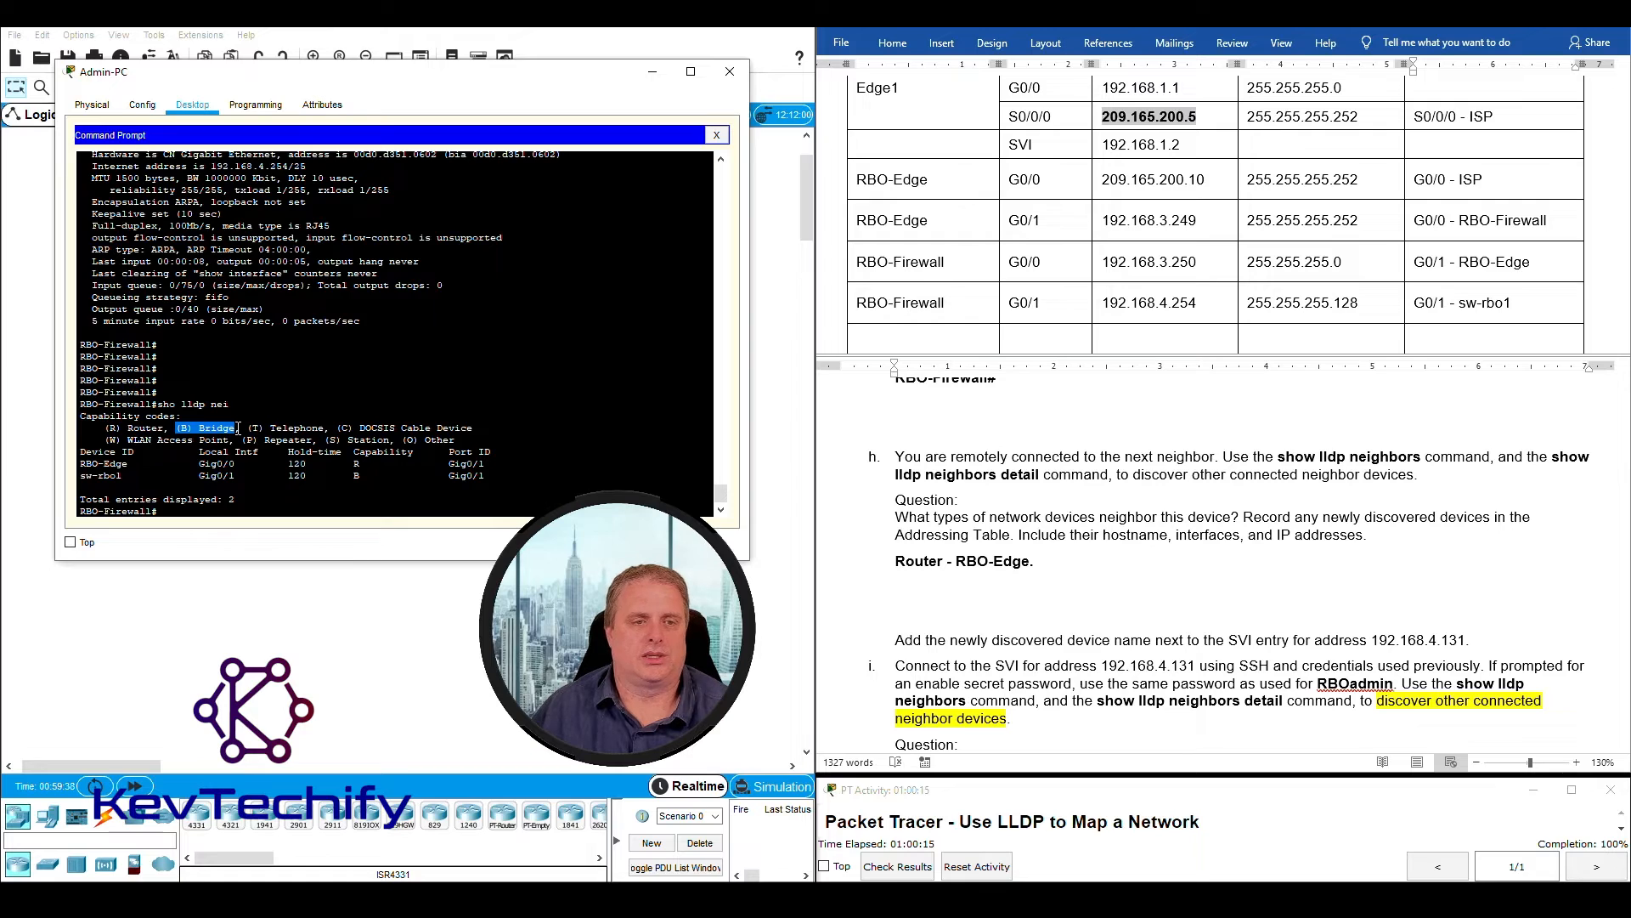
left_click_drag(239, 428, 242, 428)
left_click_drag(212, 425, 234, 428)
- Add "Switch - sw-rbo1." after the router entry in the answer to question h
type("Switch - sw")
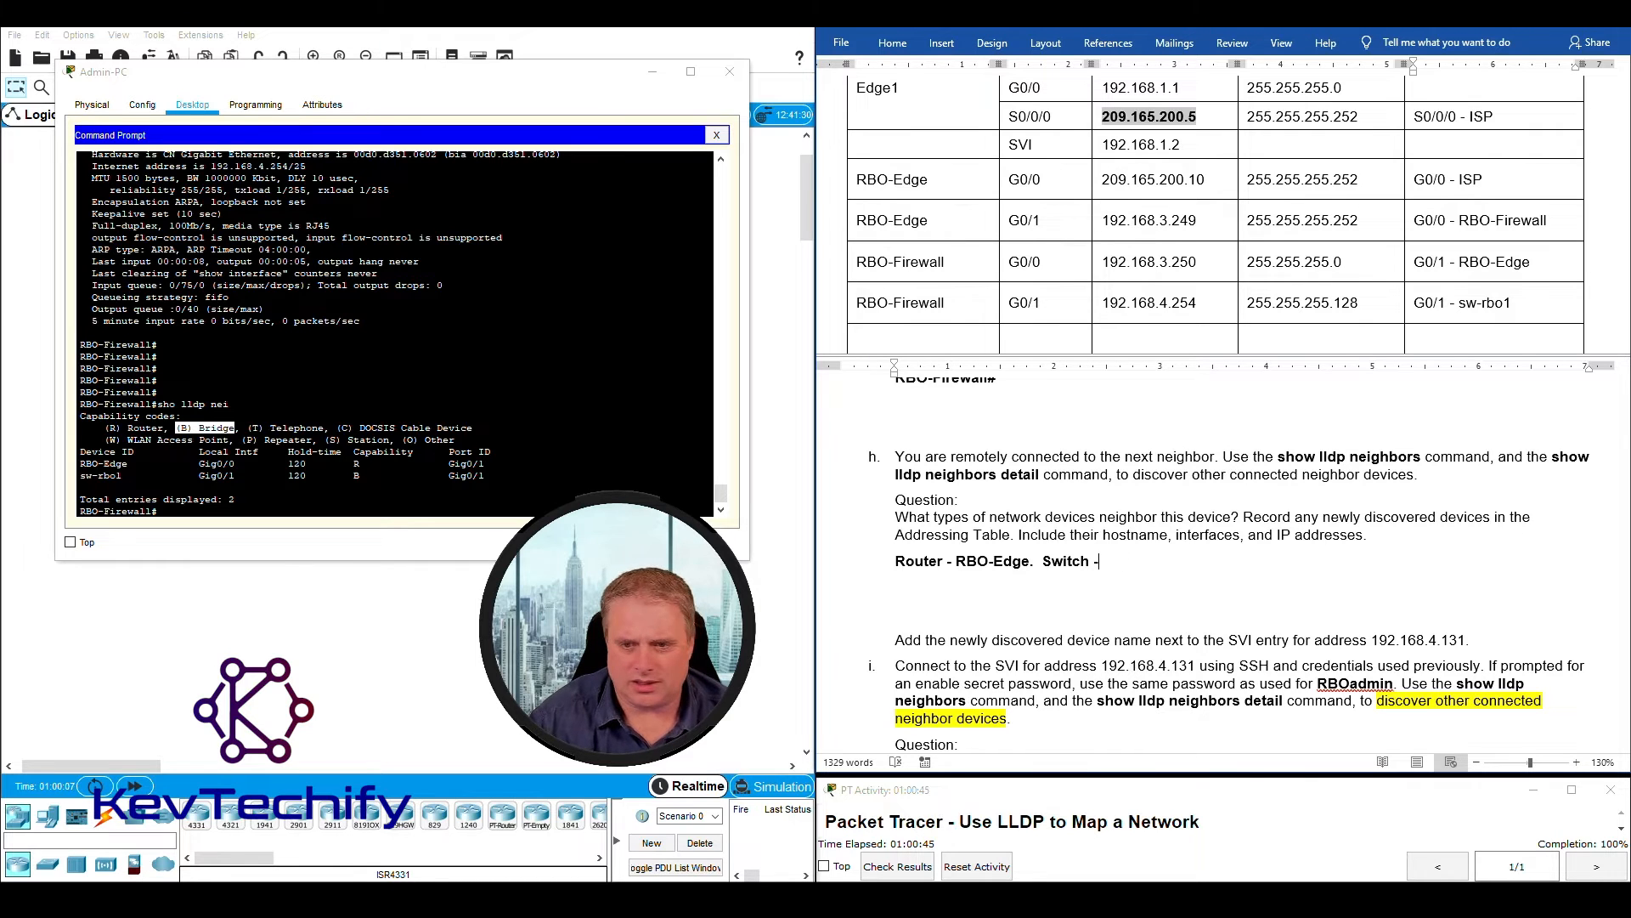
type("sw-")
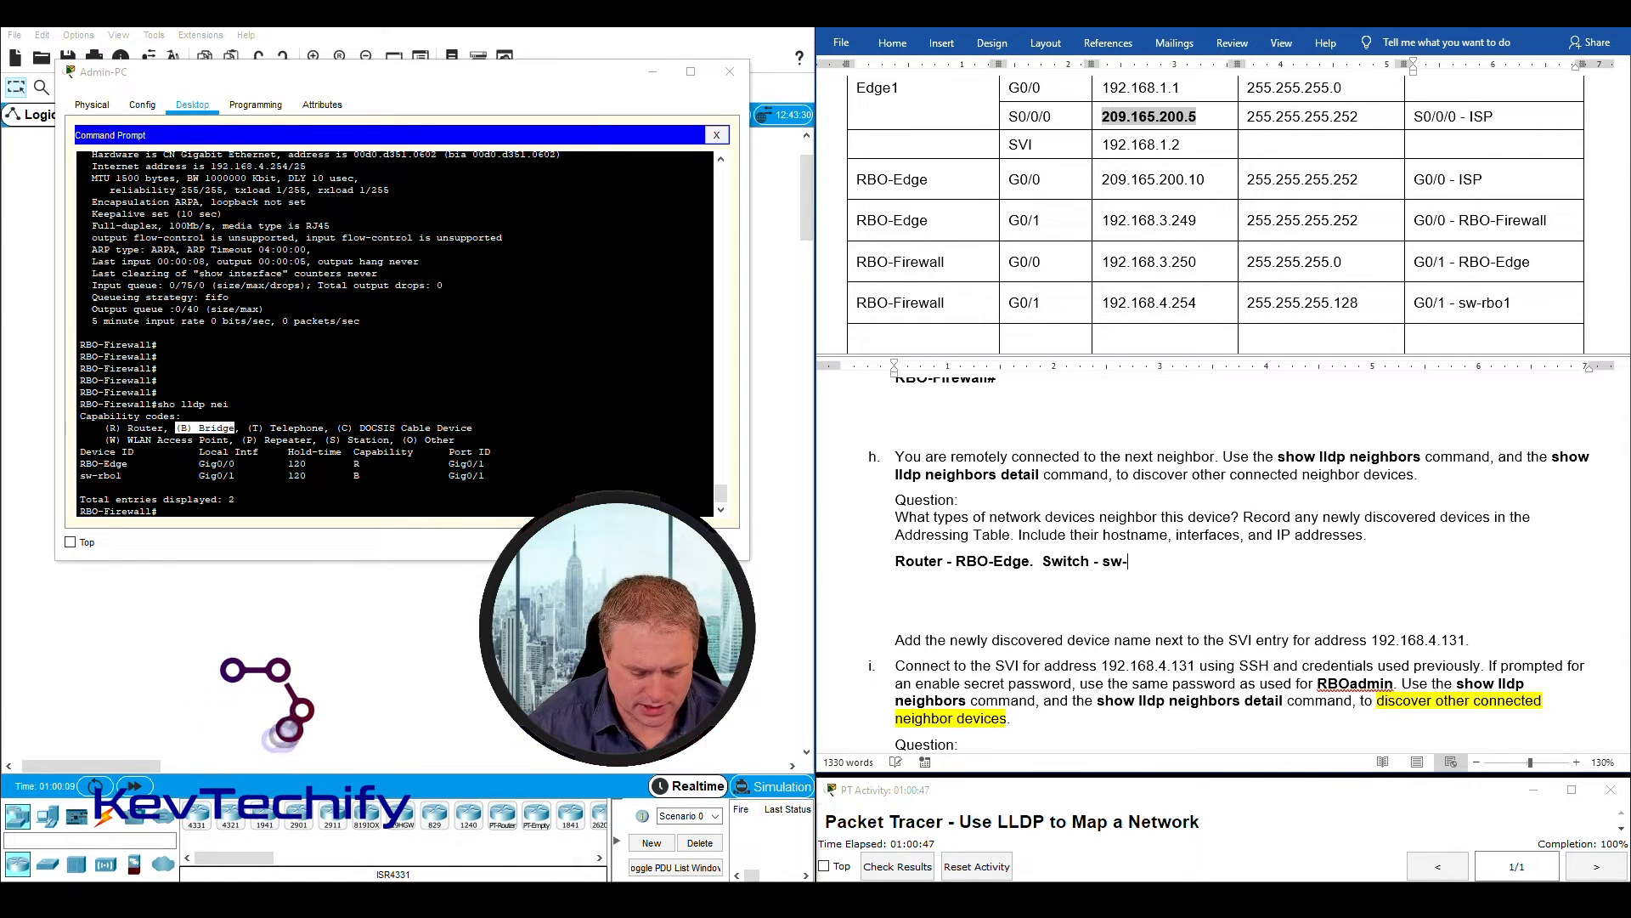
type("rbo1.")
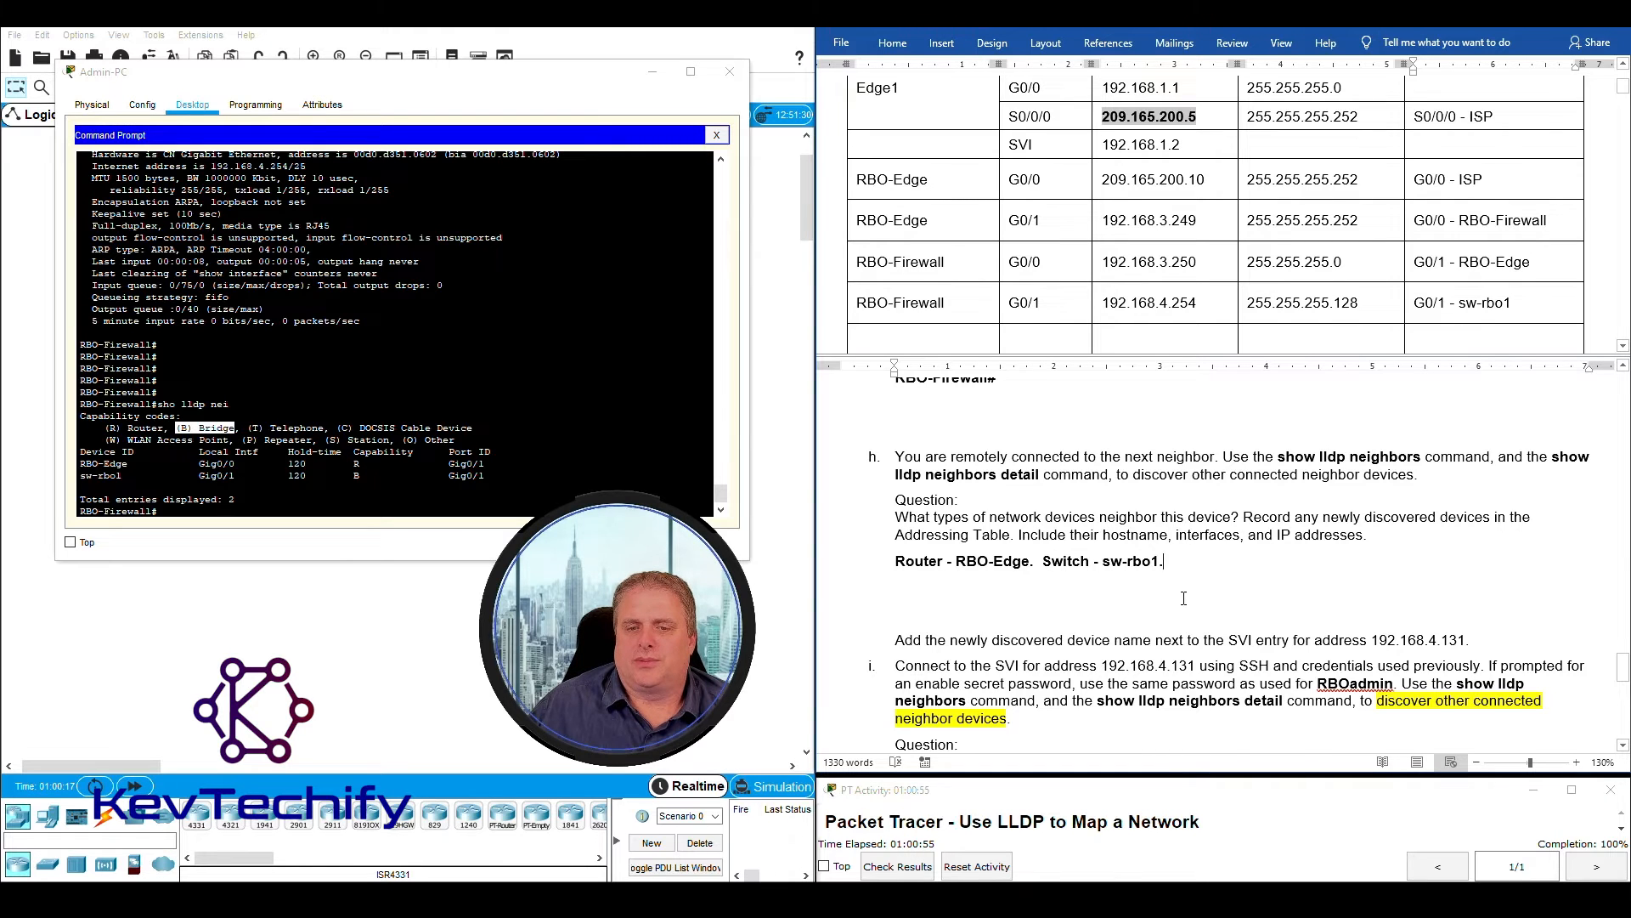
- Read the instruction on naming the SVI entry for address 192.168.4.131 and find the newly discovered switch's name in the Addressing Table
scroll(1105, 594, "down", 1)
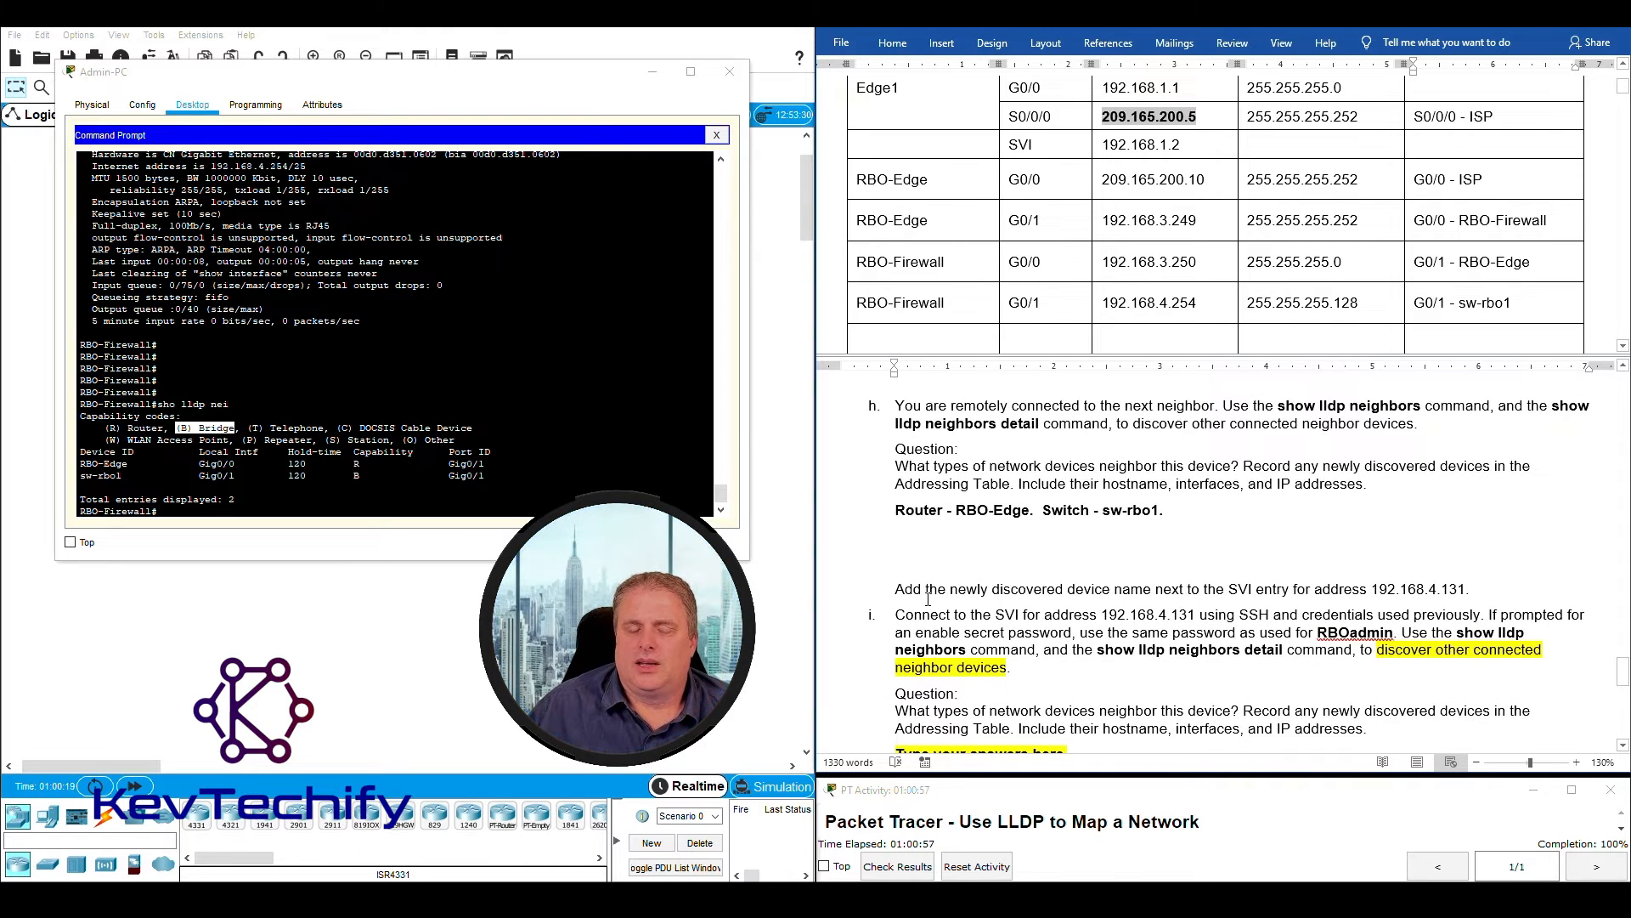
left_click_drag(895, 589, 1482, 588)
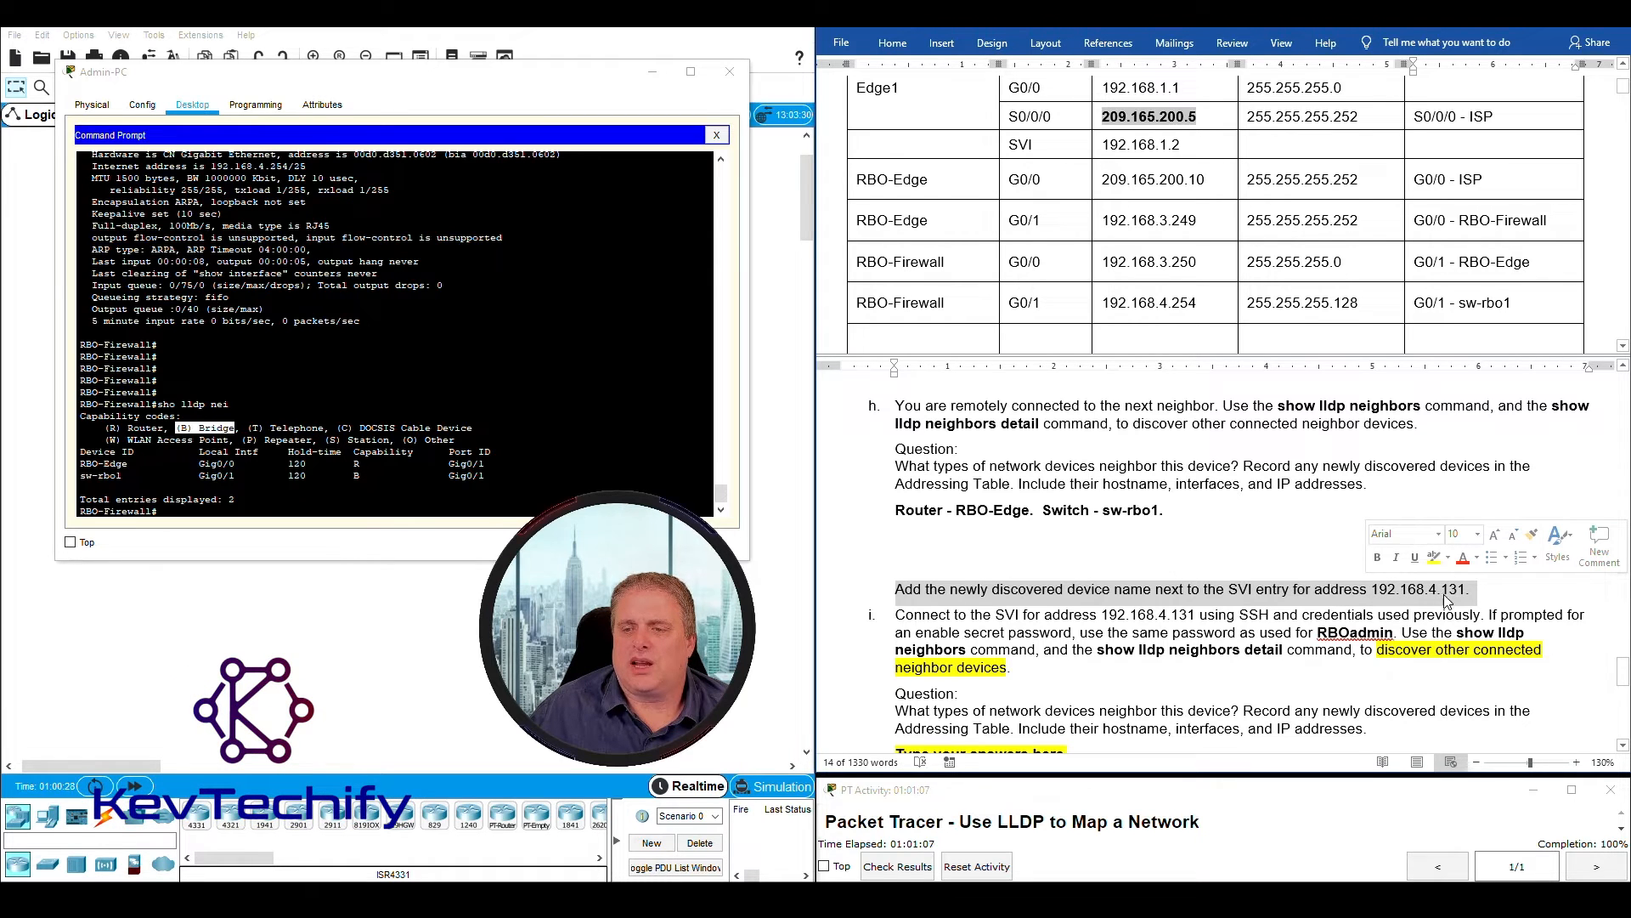
left_click(1056, 313)
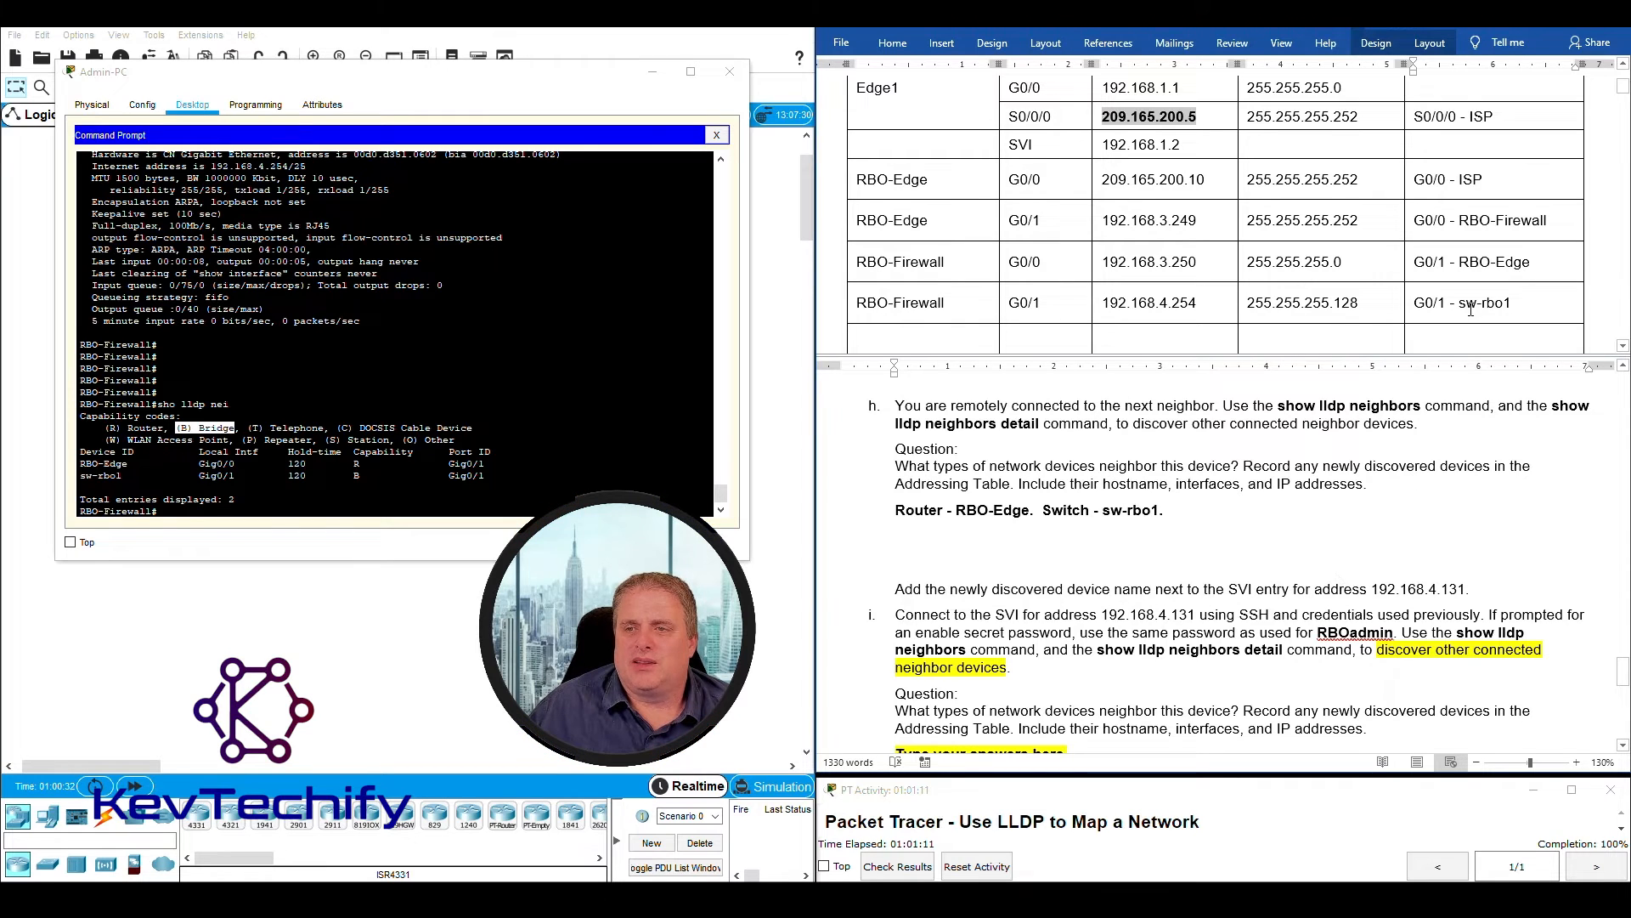
left_click_drag(1486, 303, 1511, 303)
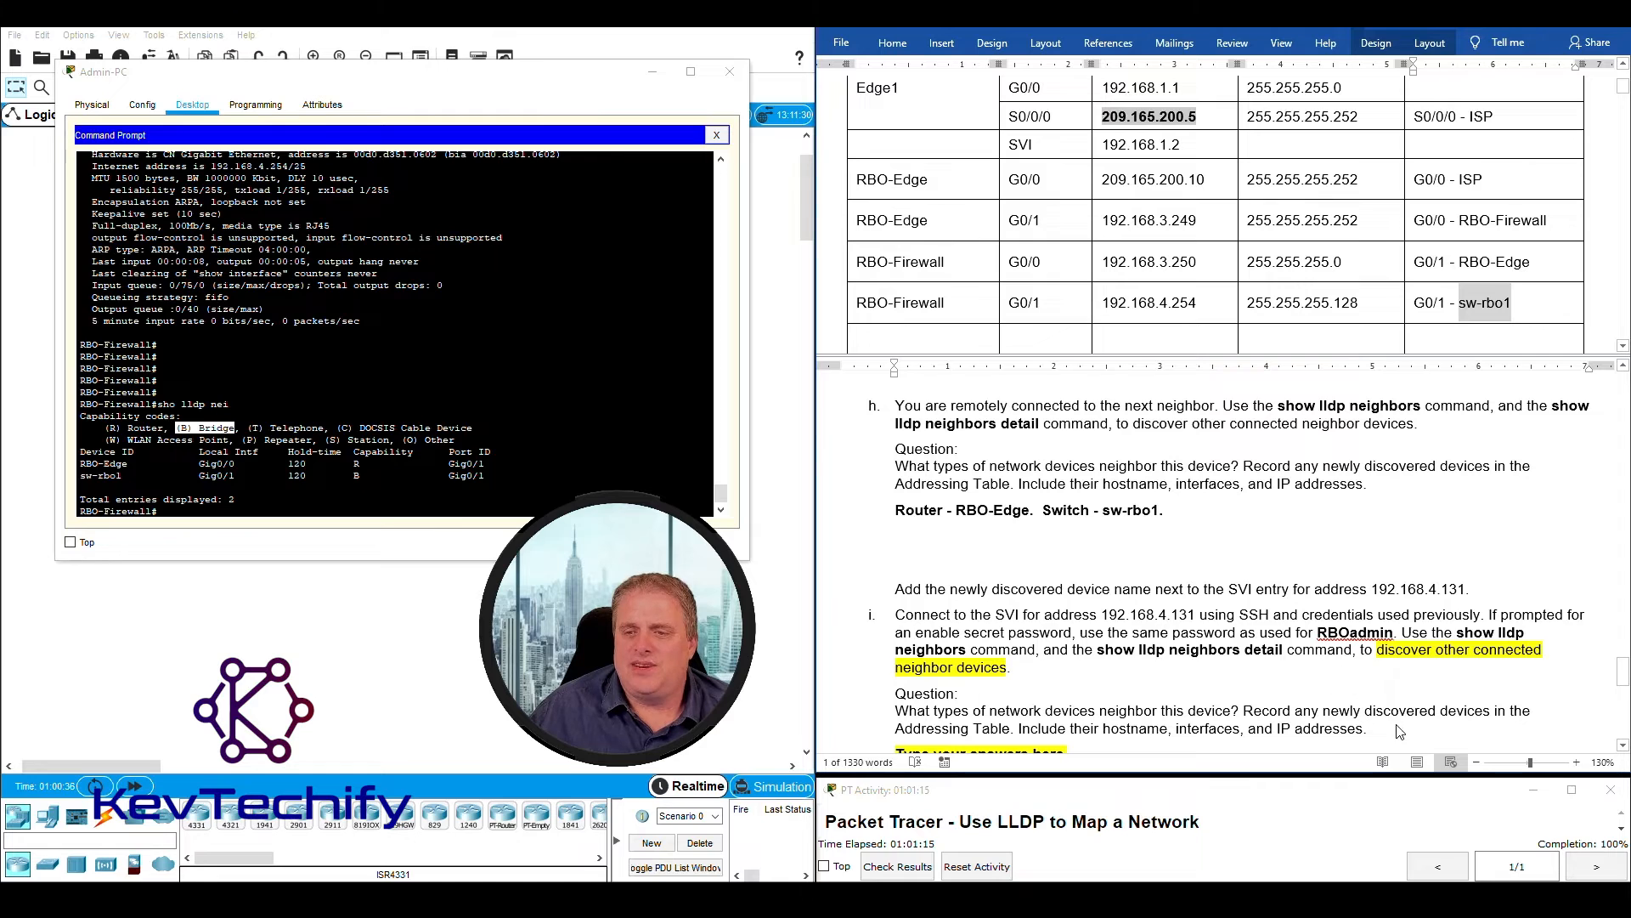
- Fill the first empty Addressing Table row below RBO-Firewall with device "Sw-rbo1" and interface "SVI"
left_click(1394, 588)
left_click(1374, 589)
left_click_drag(1373, 589, 1470, 583)
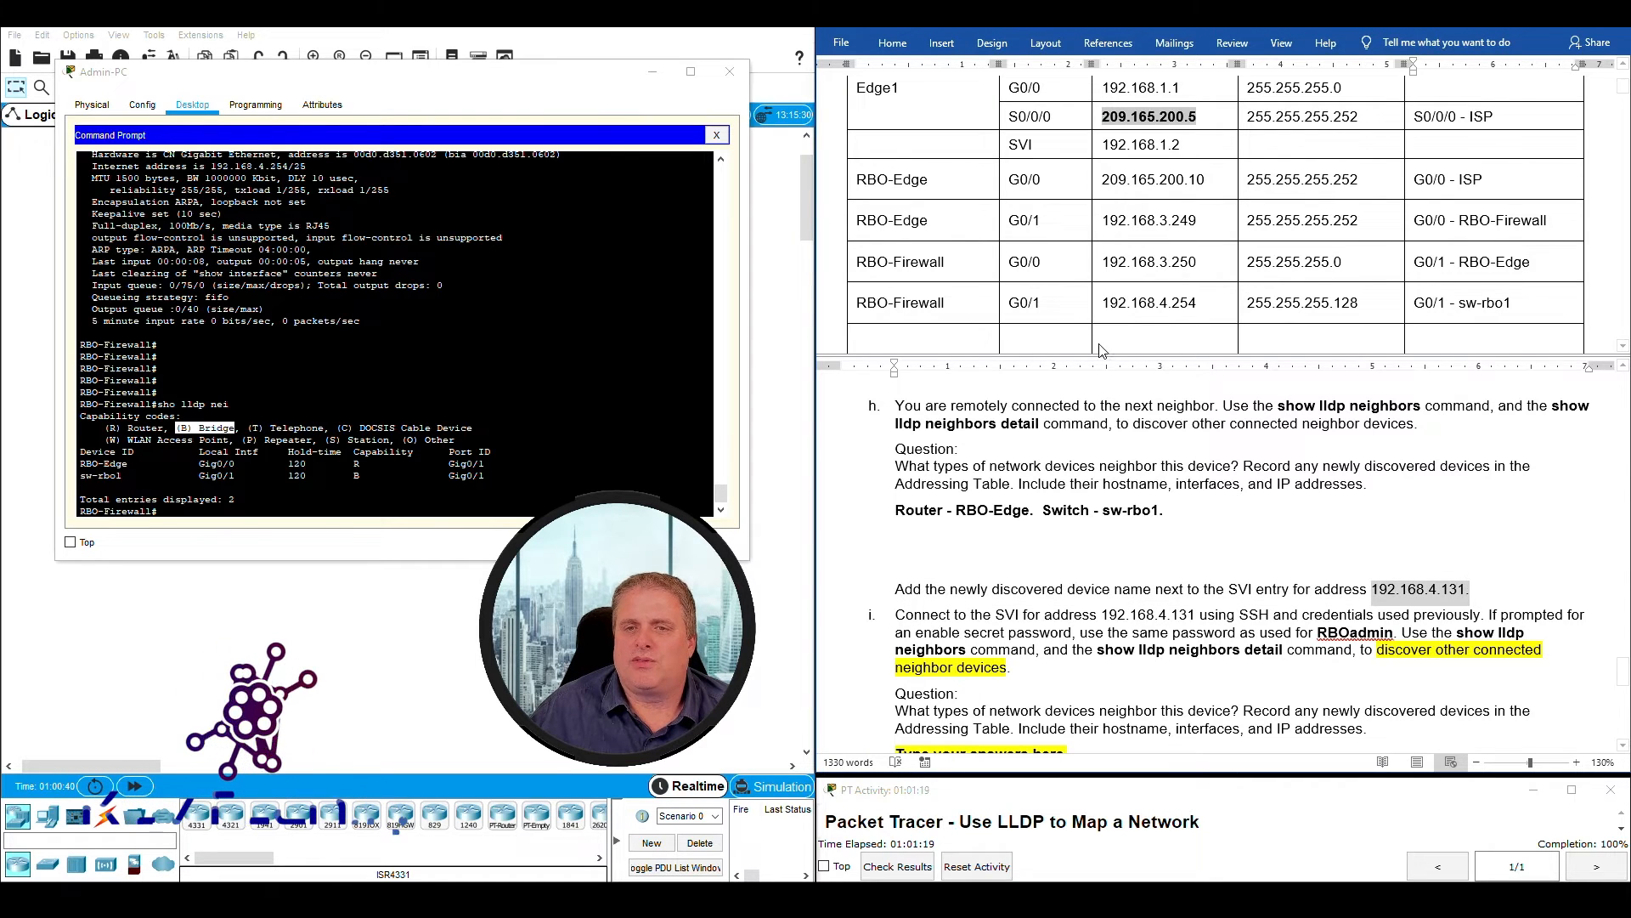
scroll(1095, 321, "down", 1)
left_click(909, 299)
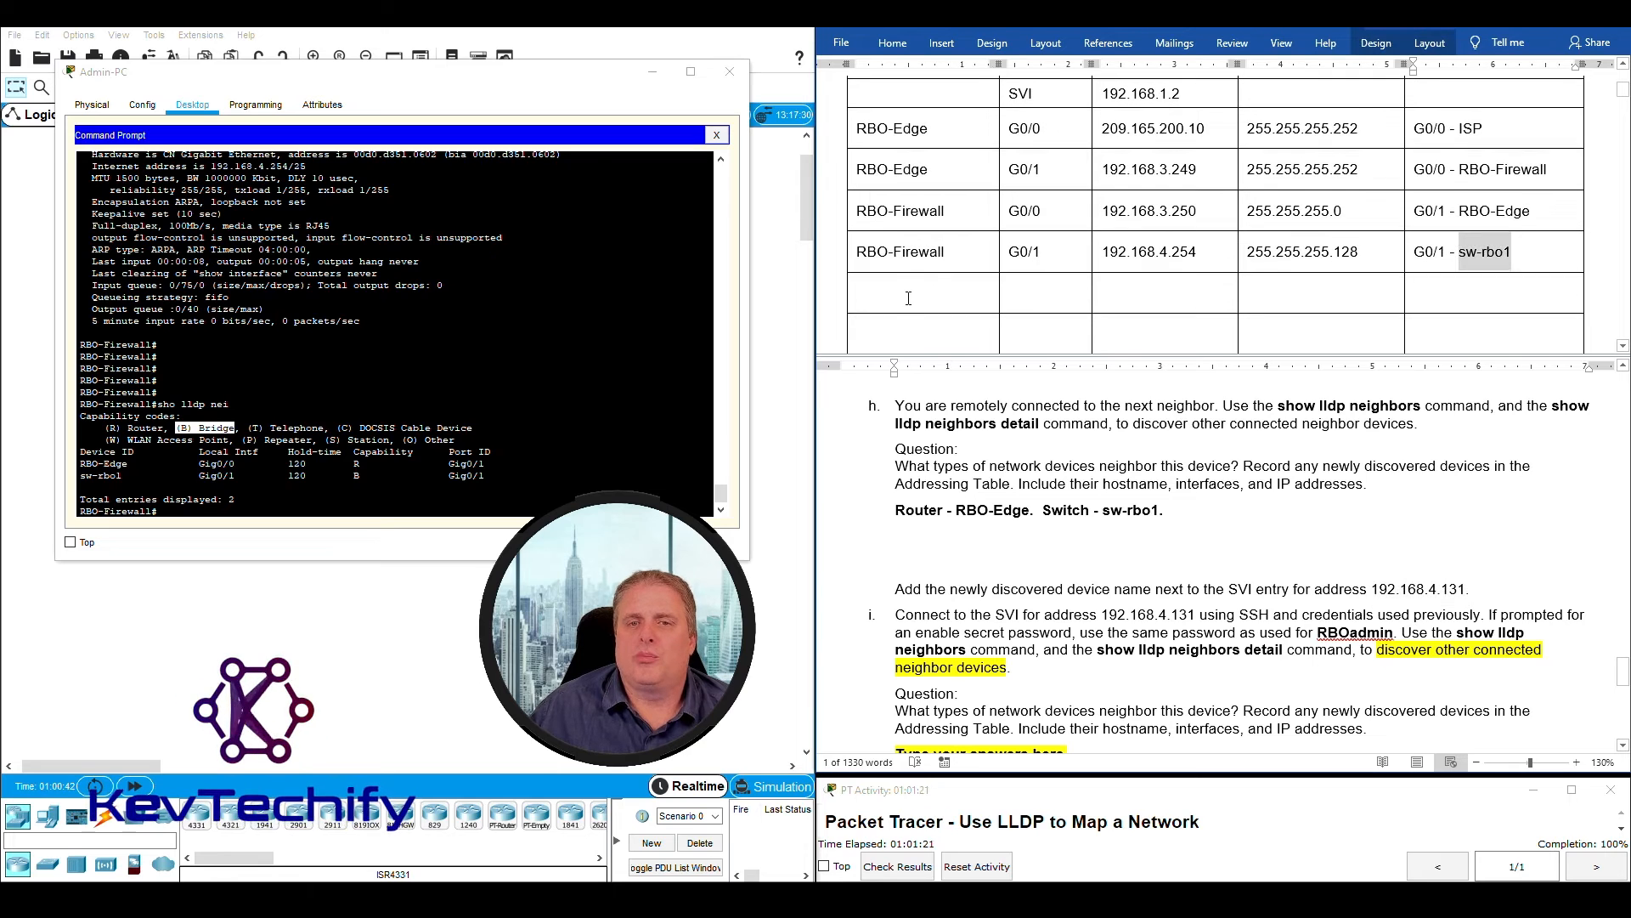
type("Sw-rbo")
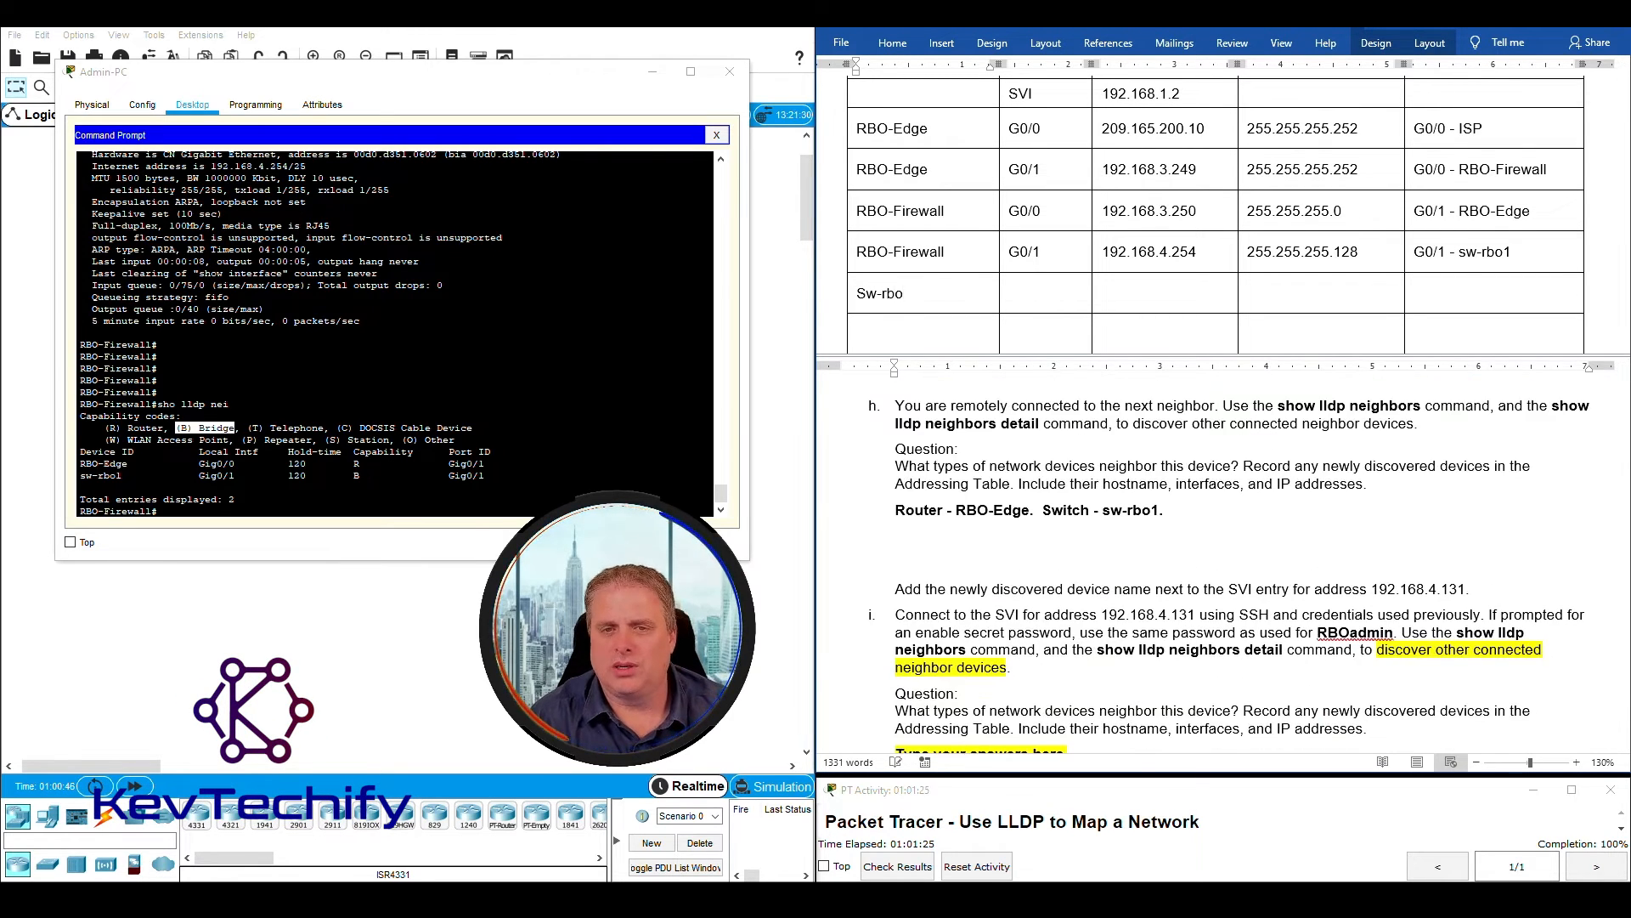
type("1 ")
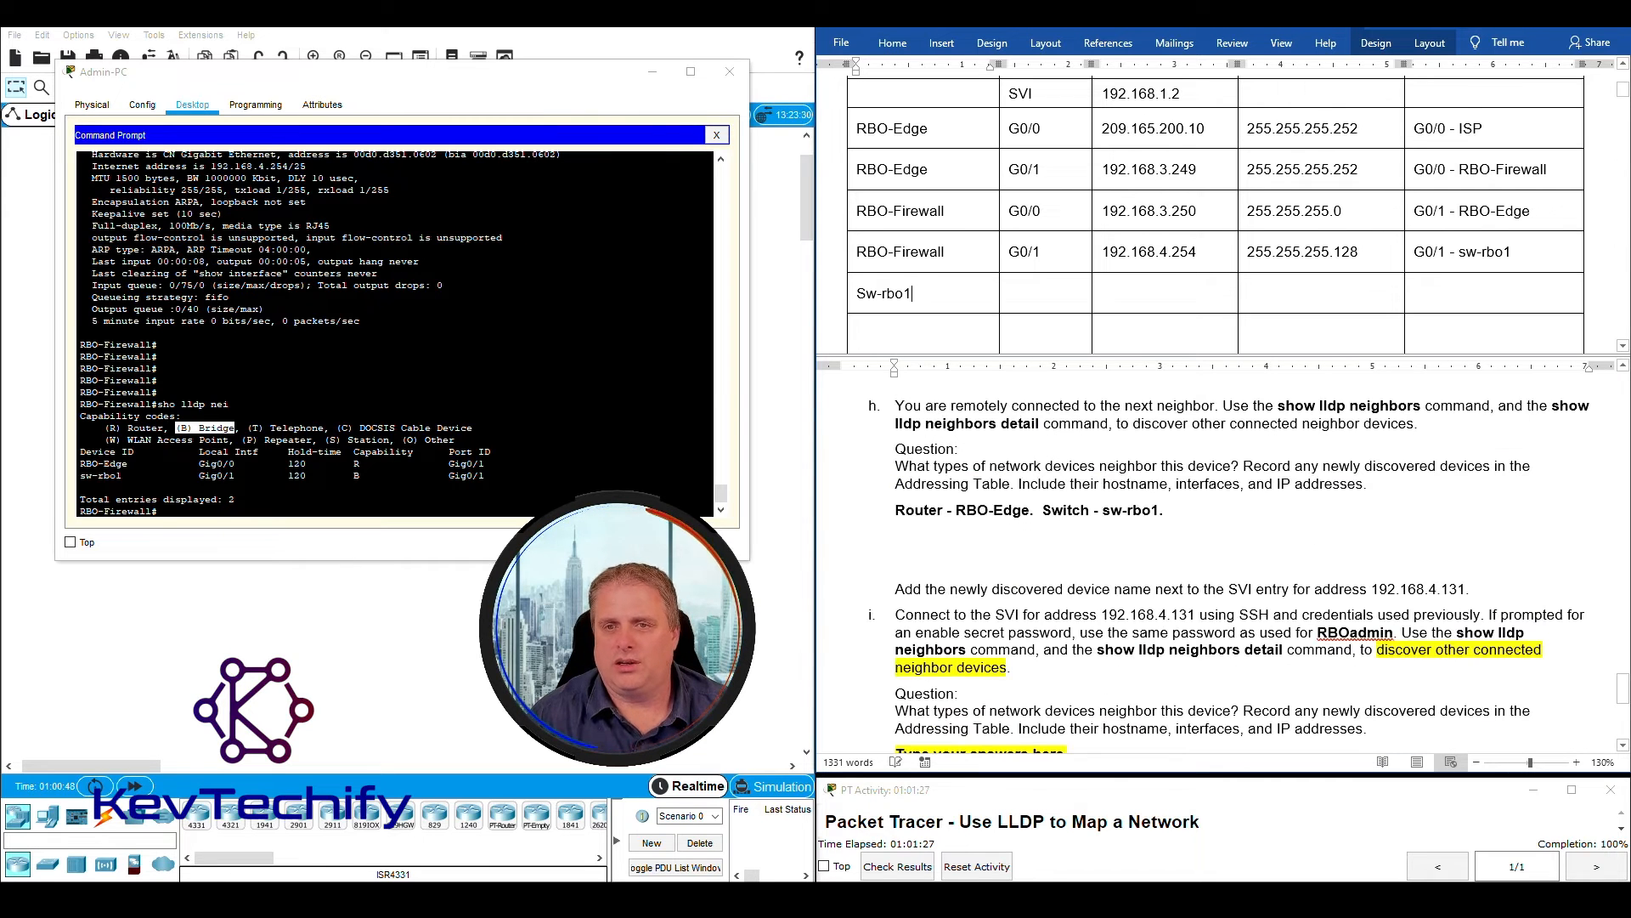
type("SVI")
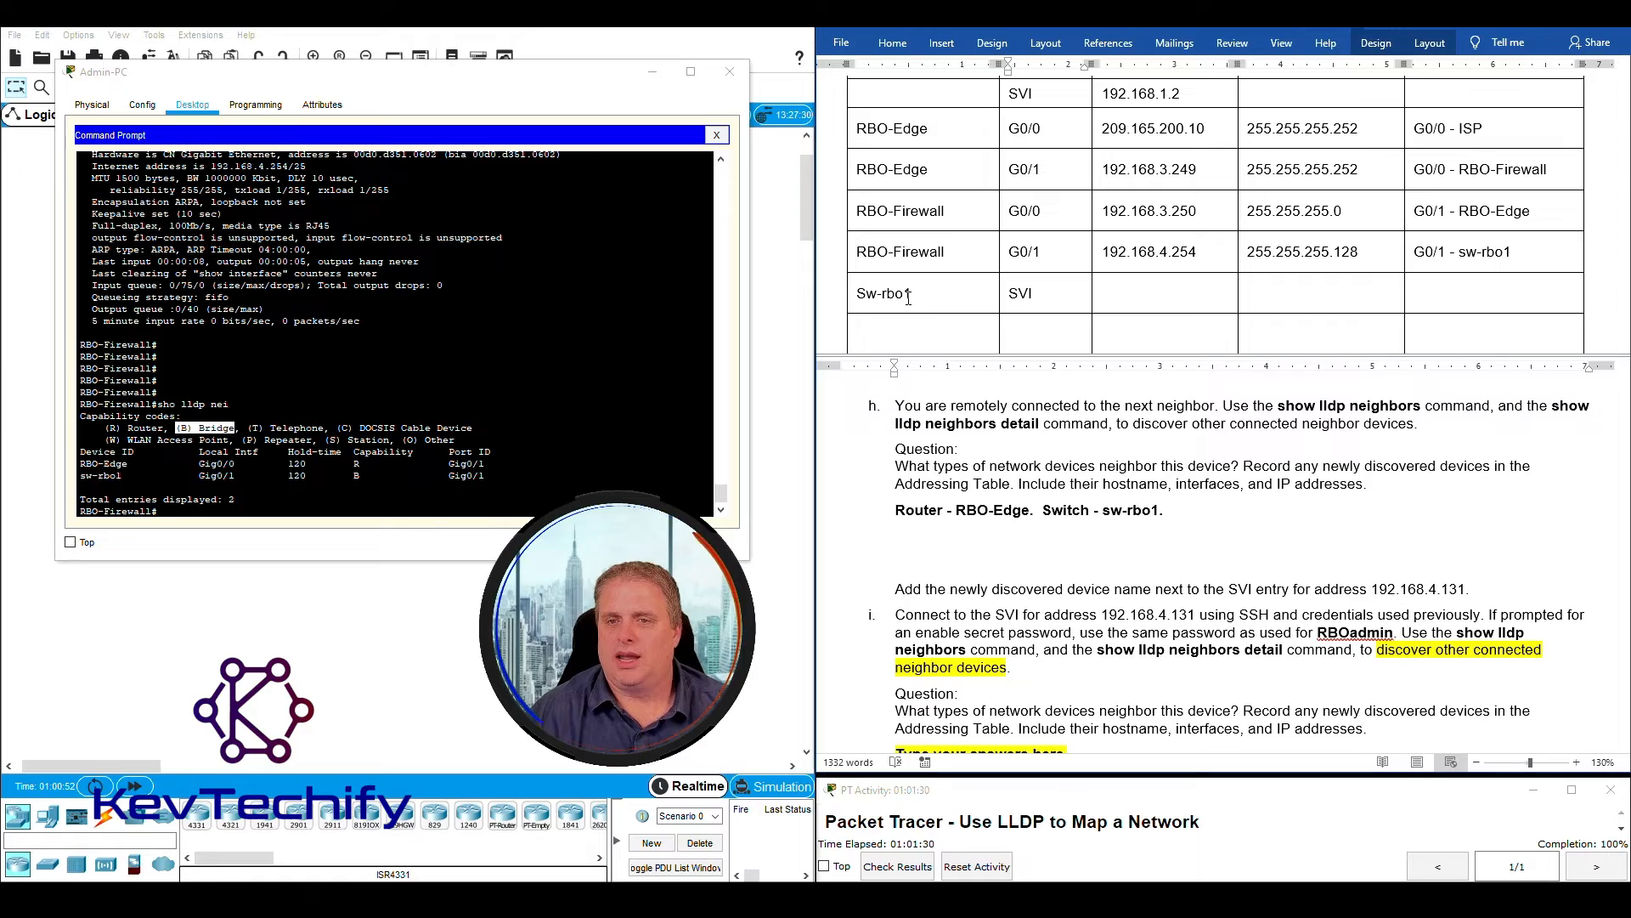
- Enter 192.168.4.131 as the SVI's IP address and change the device name in that row to lowercase "sw-rbo1"
key("Tab")
scroll(1190, 561, "down", 3)
type("192")
scroll(1189, 561, "up", 3)
type(".168.")
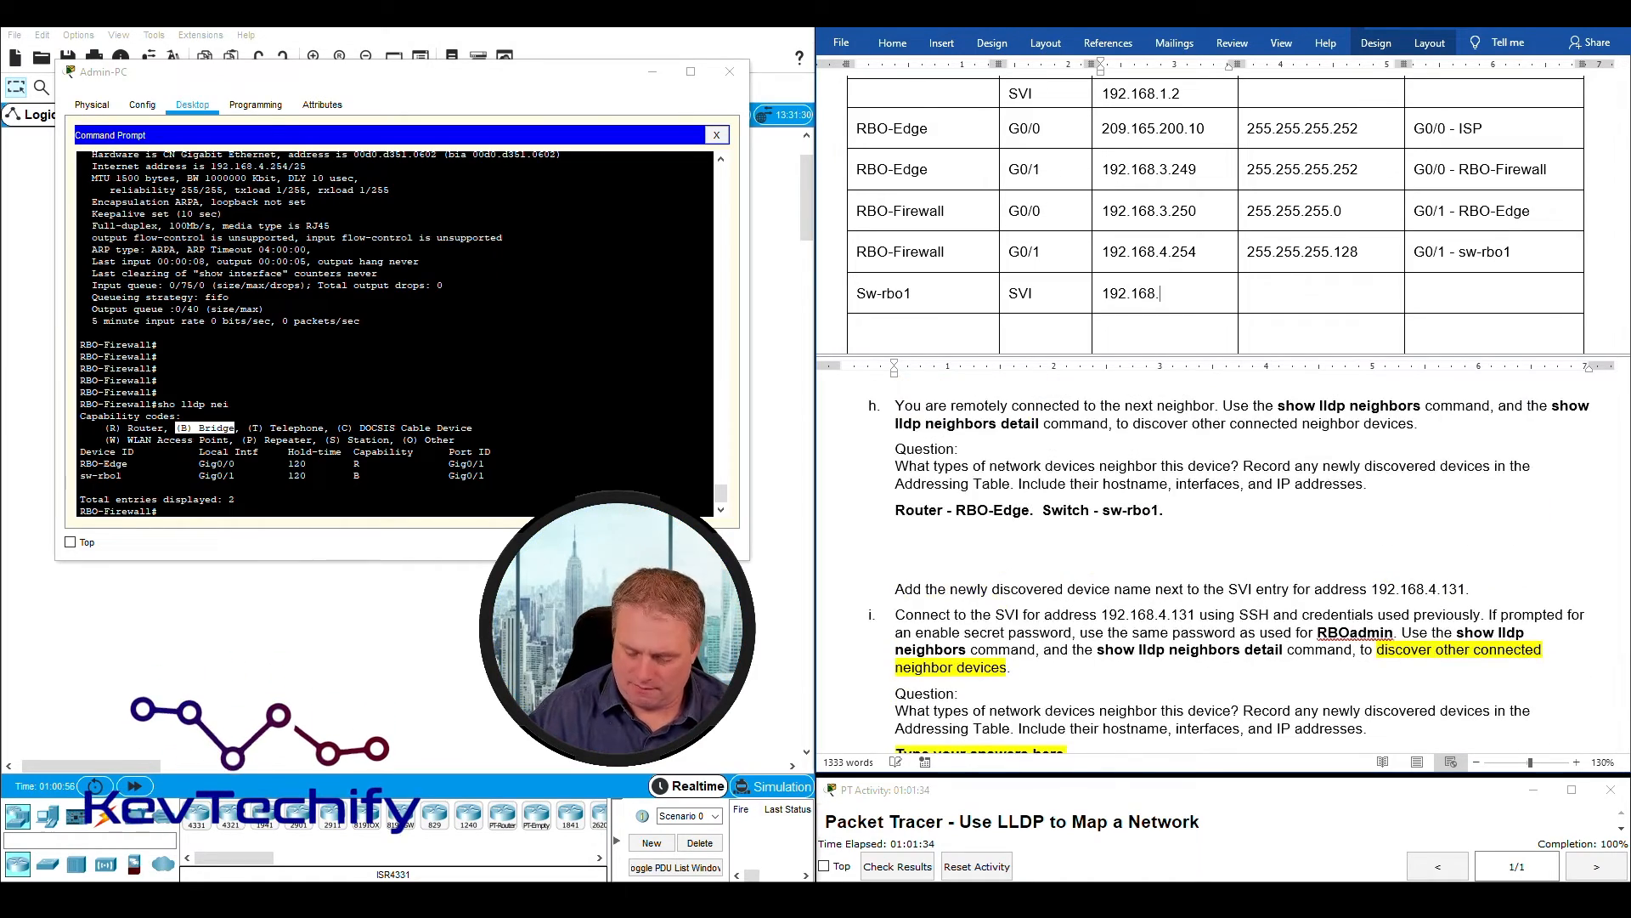
type("4.131")
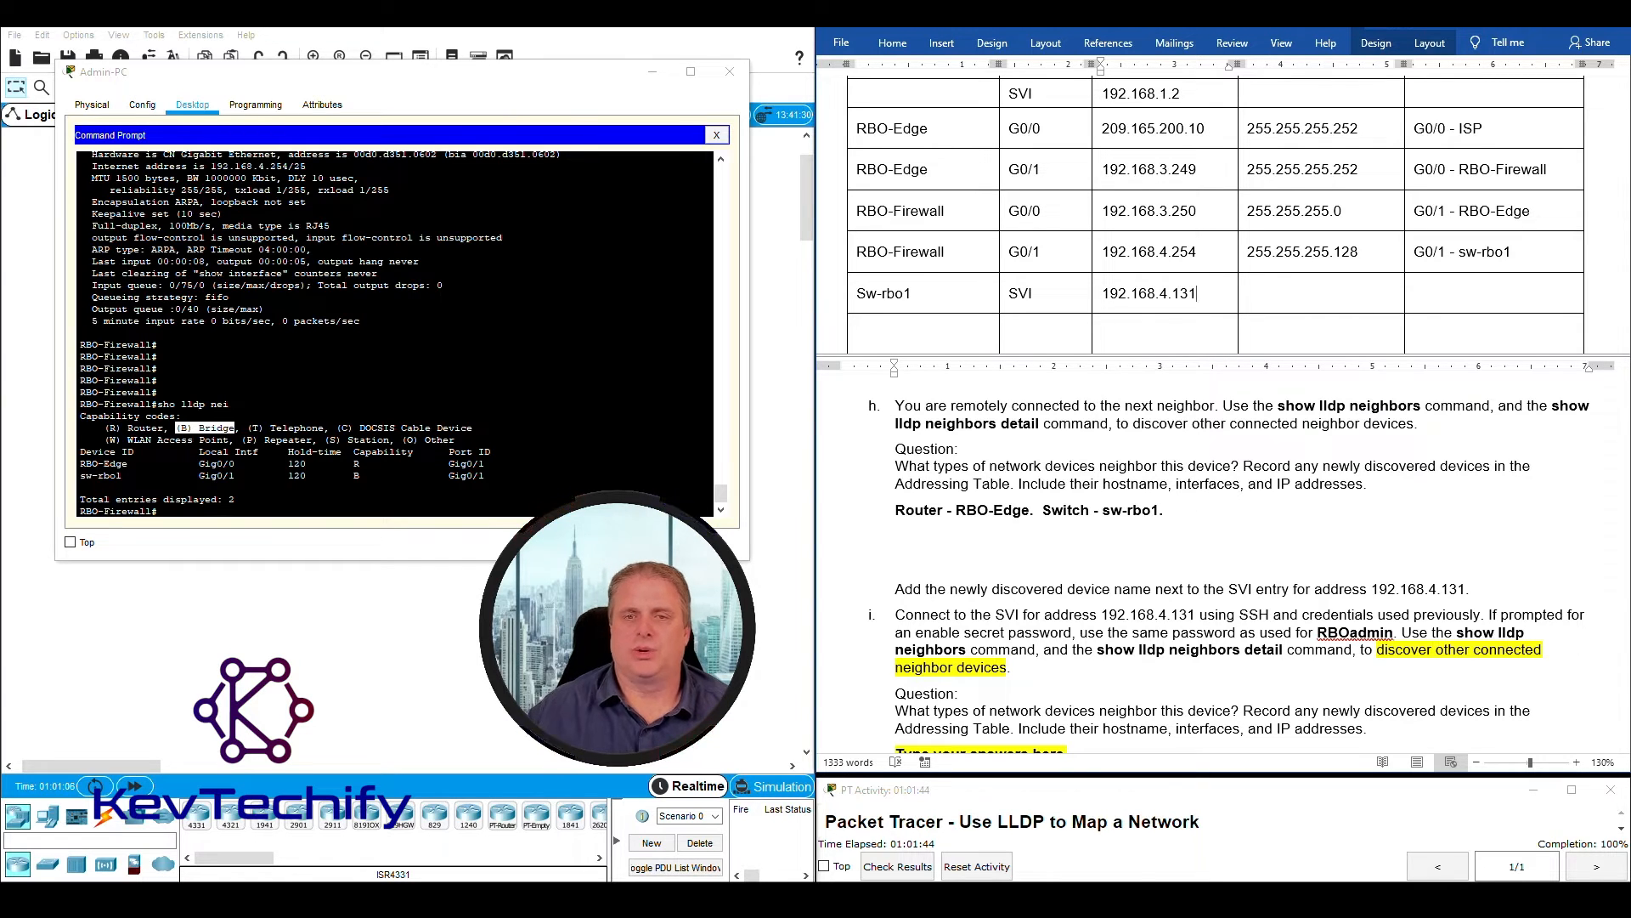
left_click_drag(858, 294, 866, 294)
type("s")
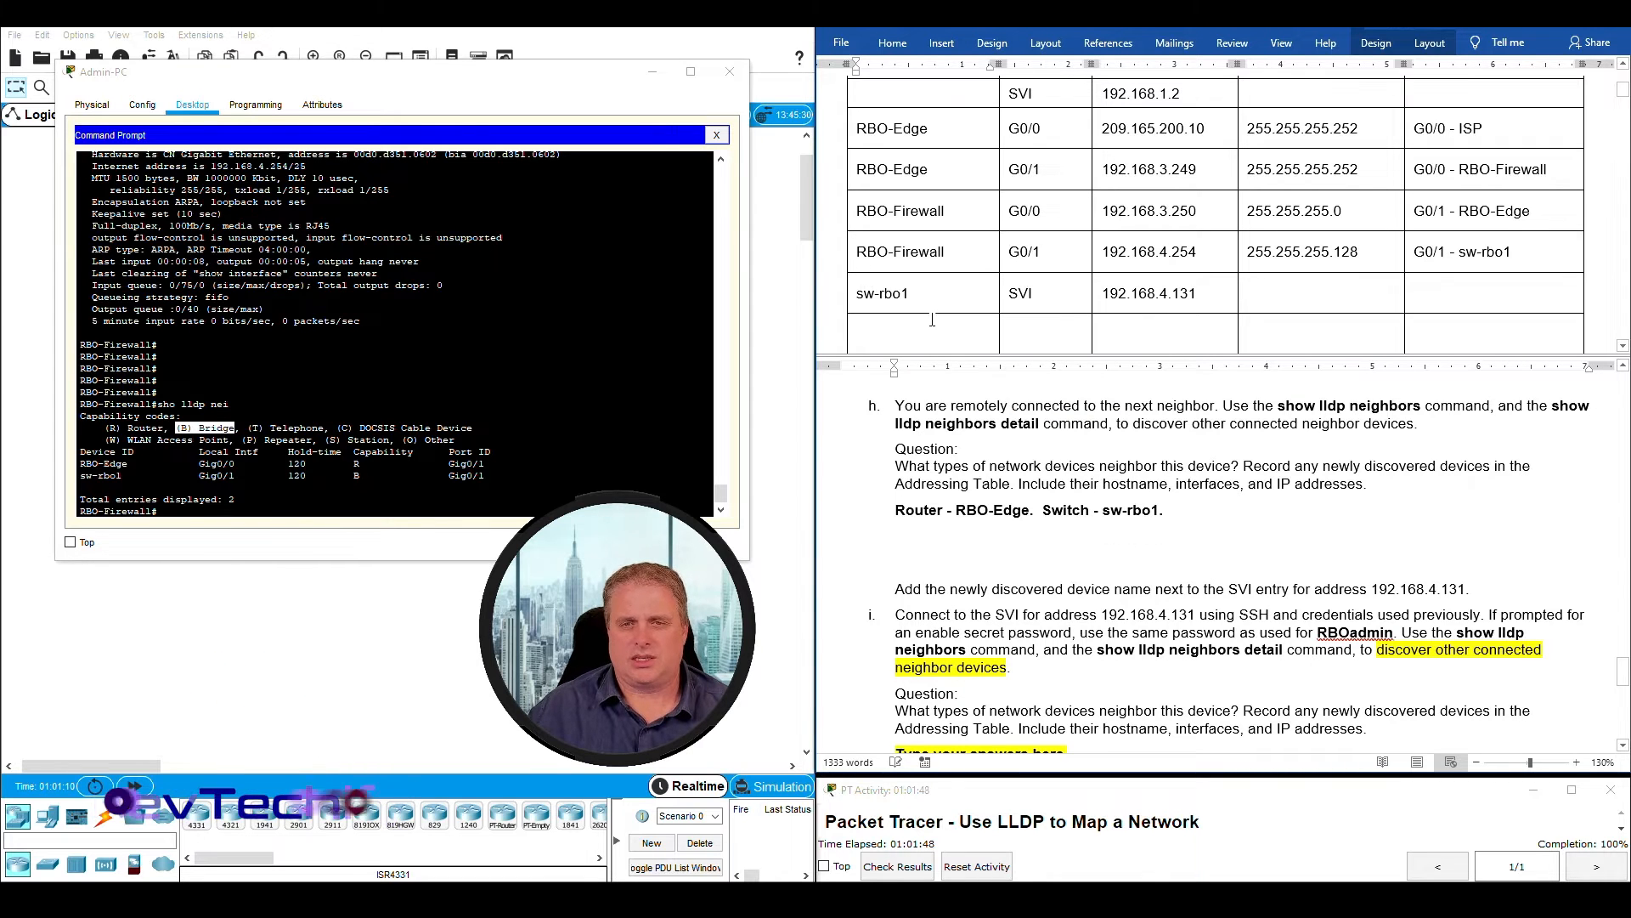
- Compare the SVI address recorded for sw-rbo1 with the address given in the lab instruction
left_click(1213, 289)
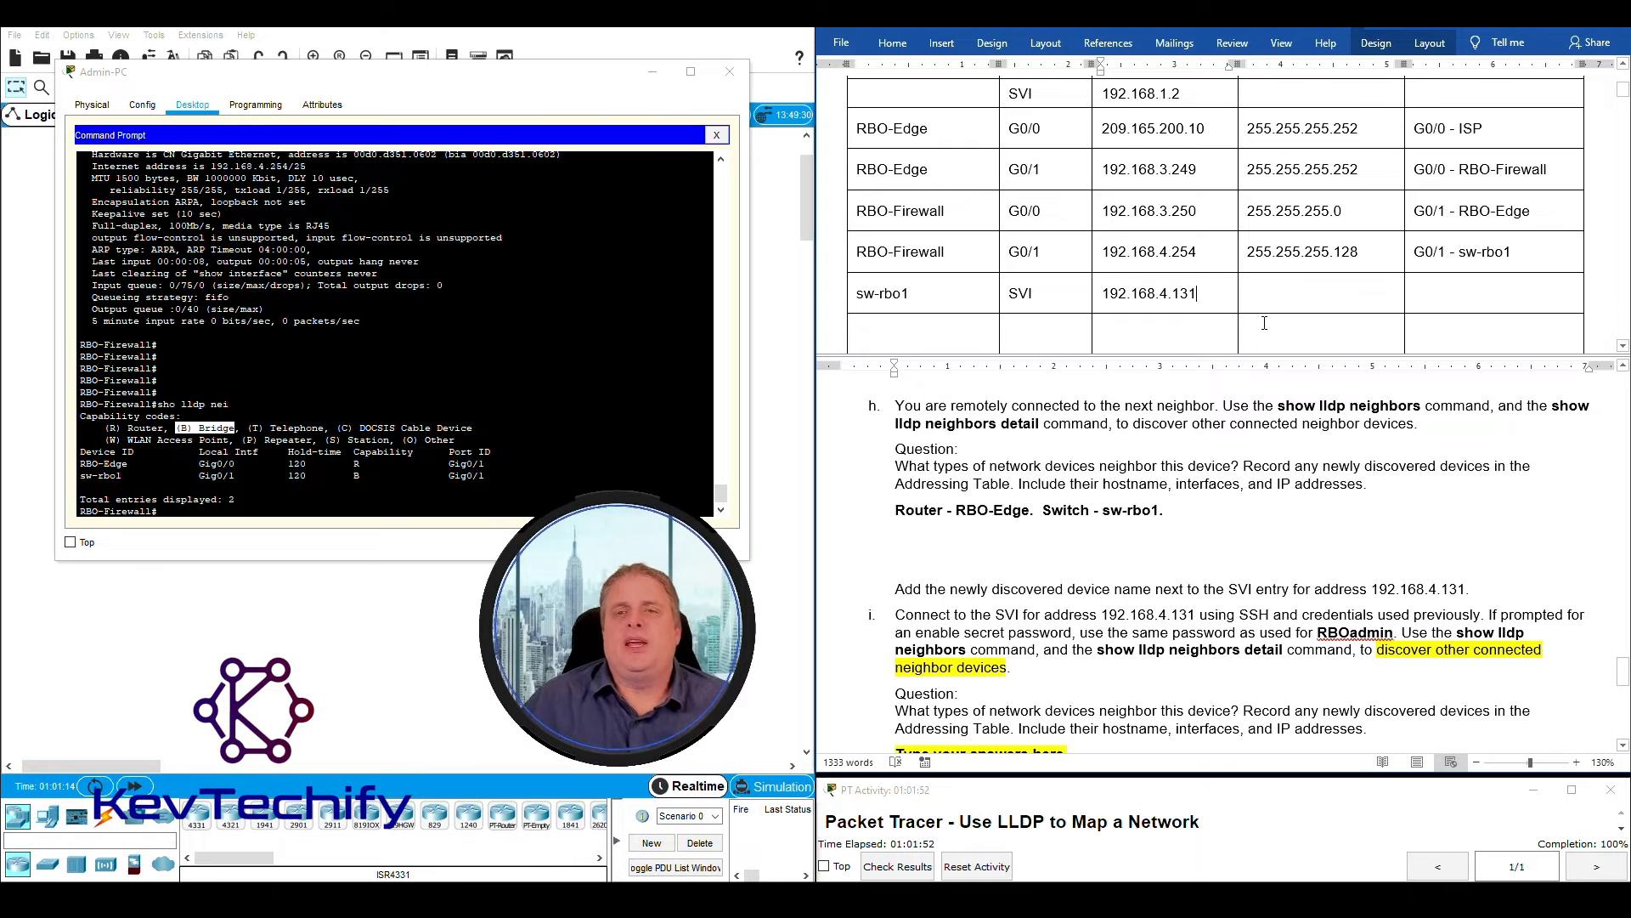
left_click_drag(1103, 291, 1197, 292)
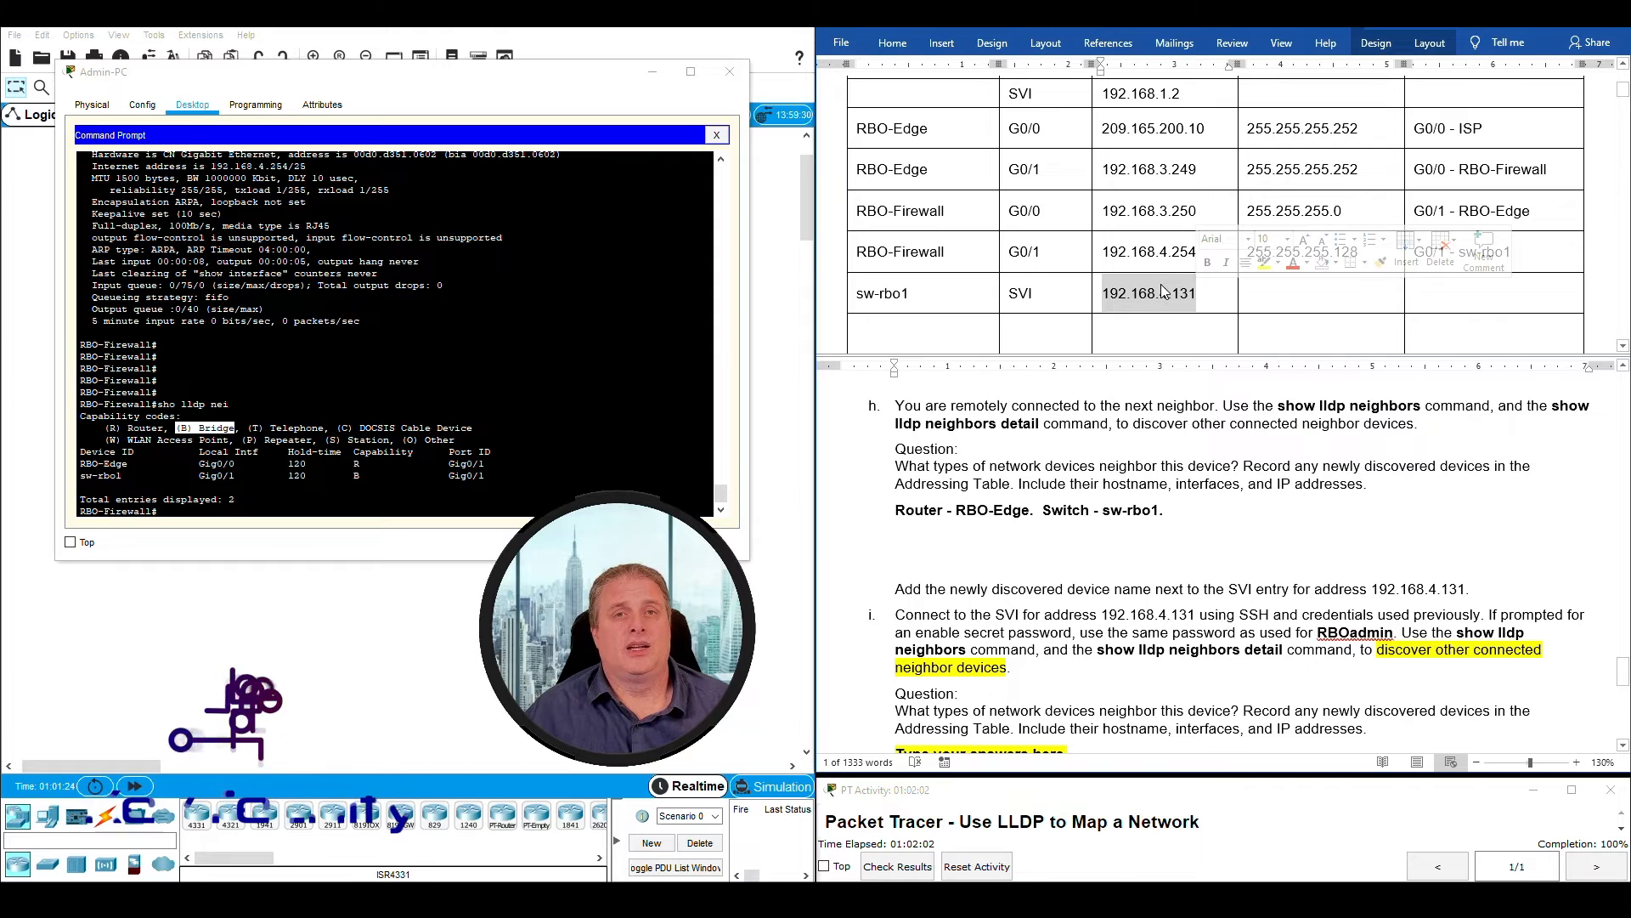
left_click(1106, 292)
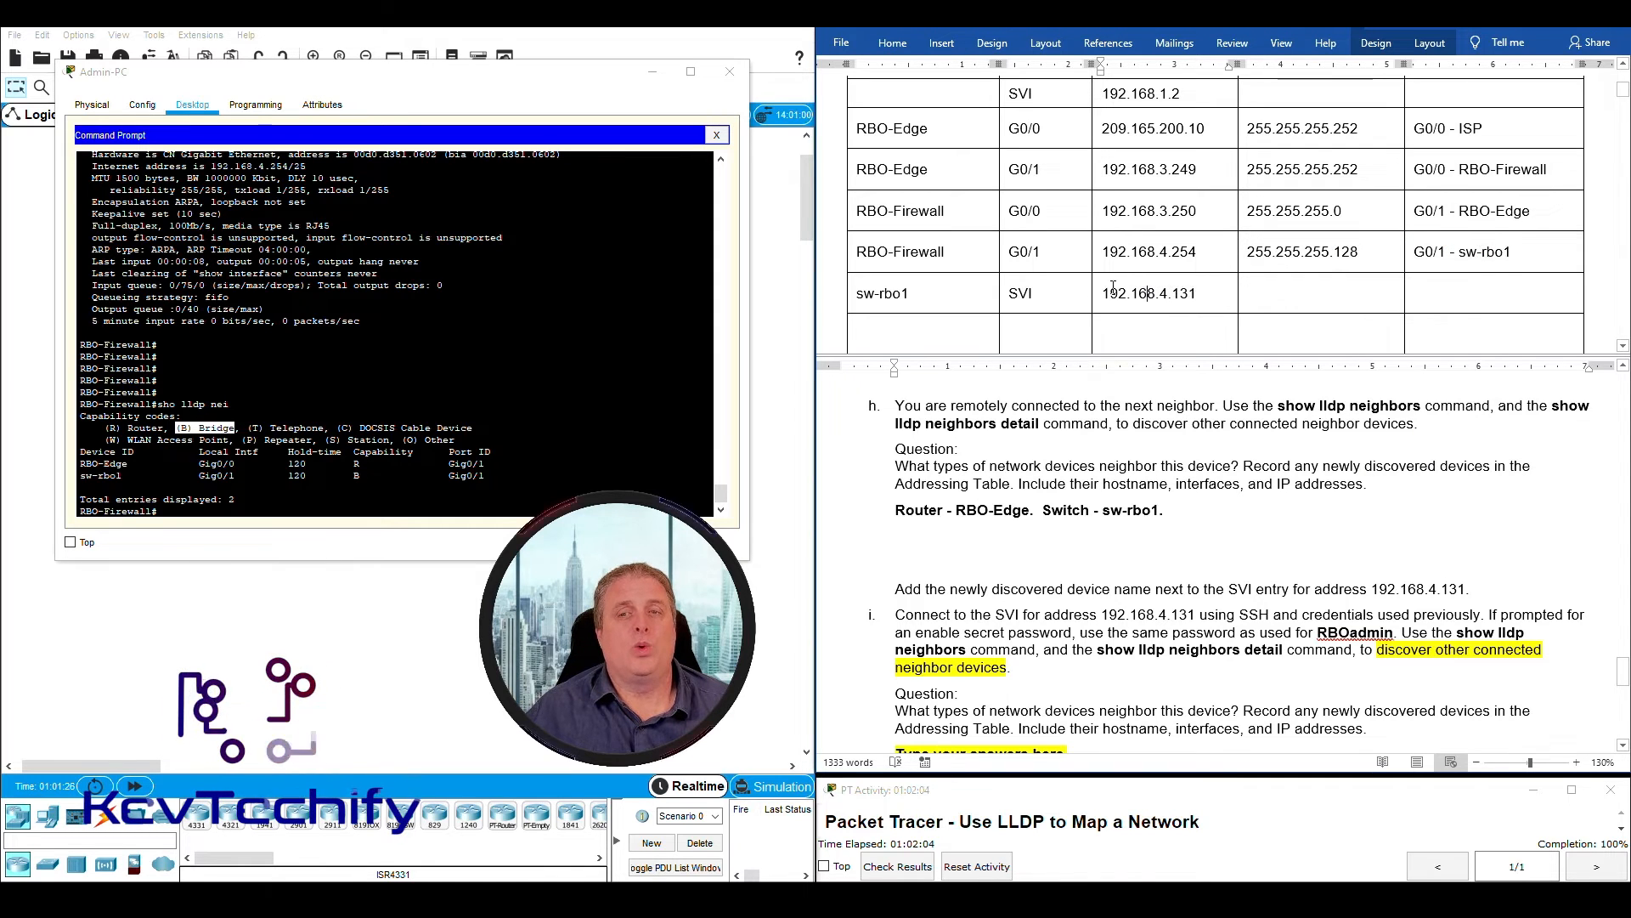
left_click_drag(1106, 292, 1198, 293)
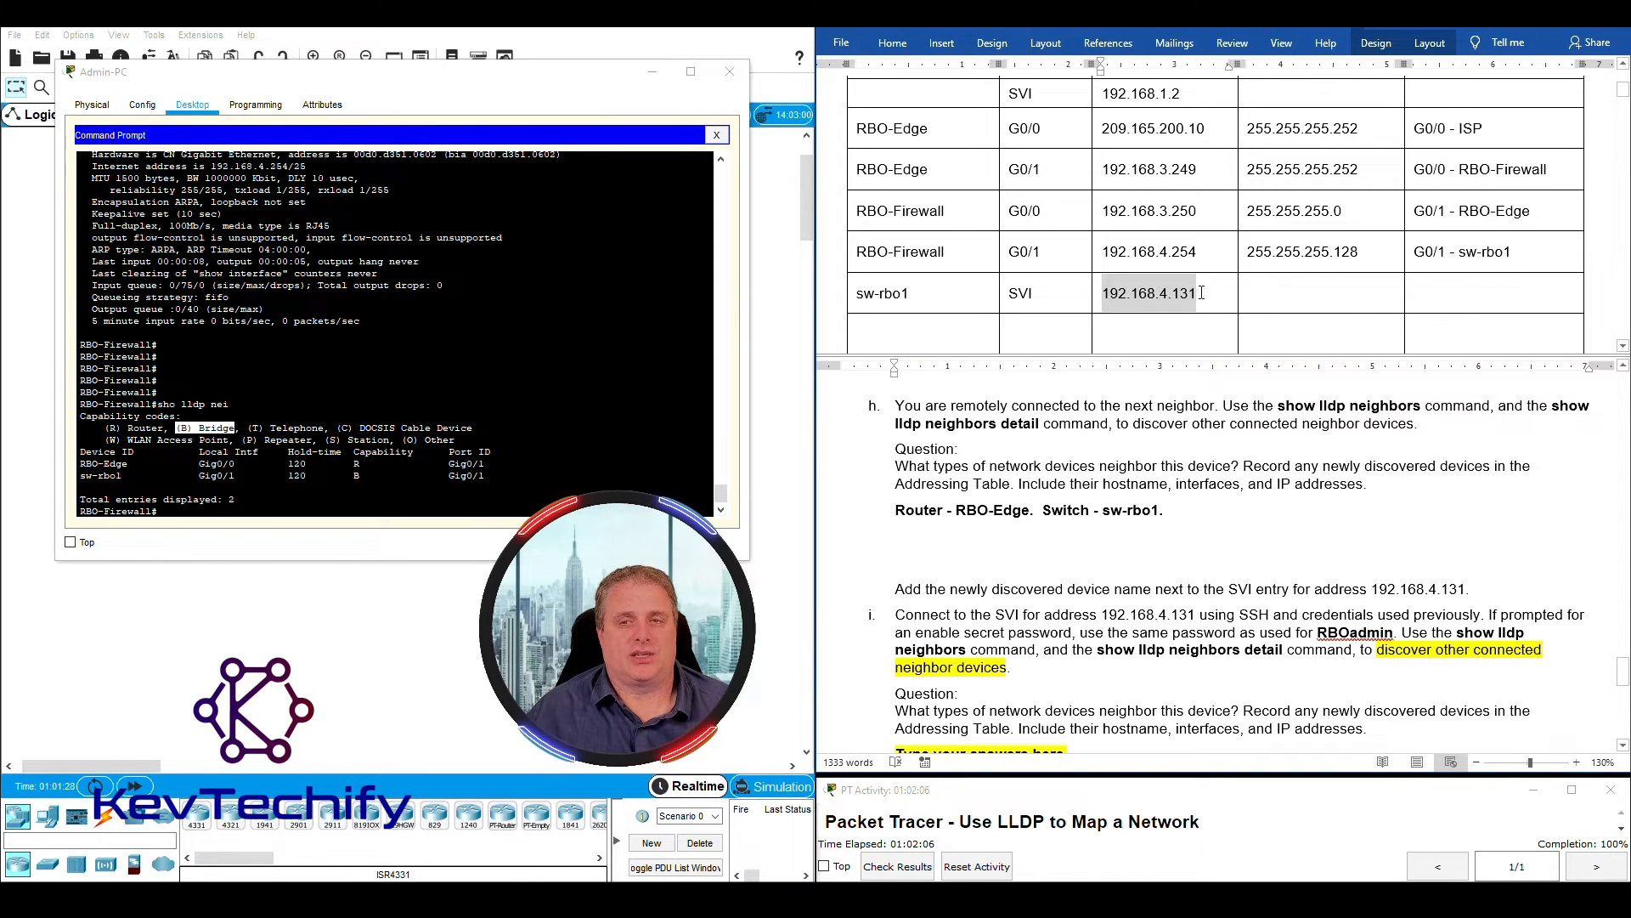
double_click(1393, 591)
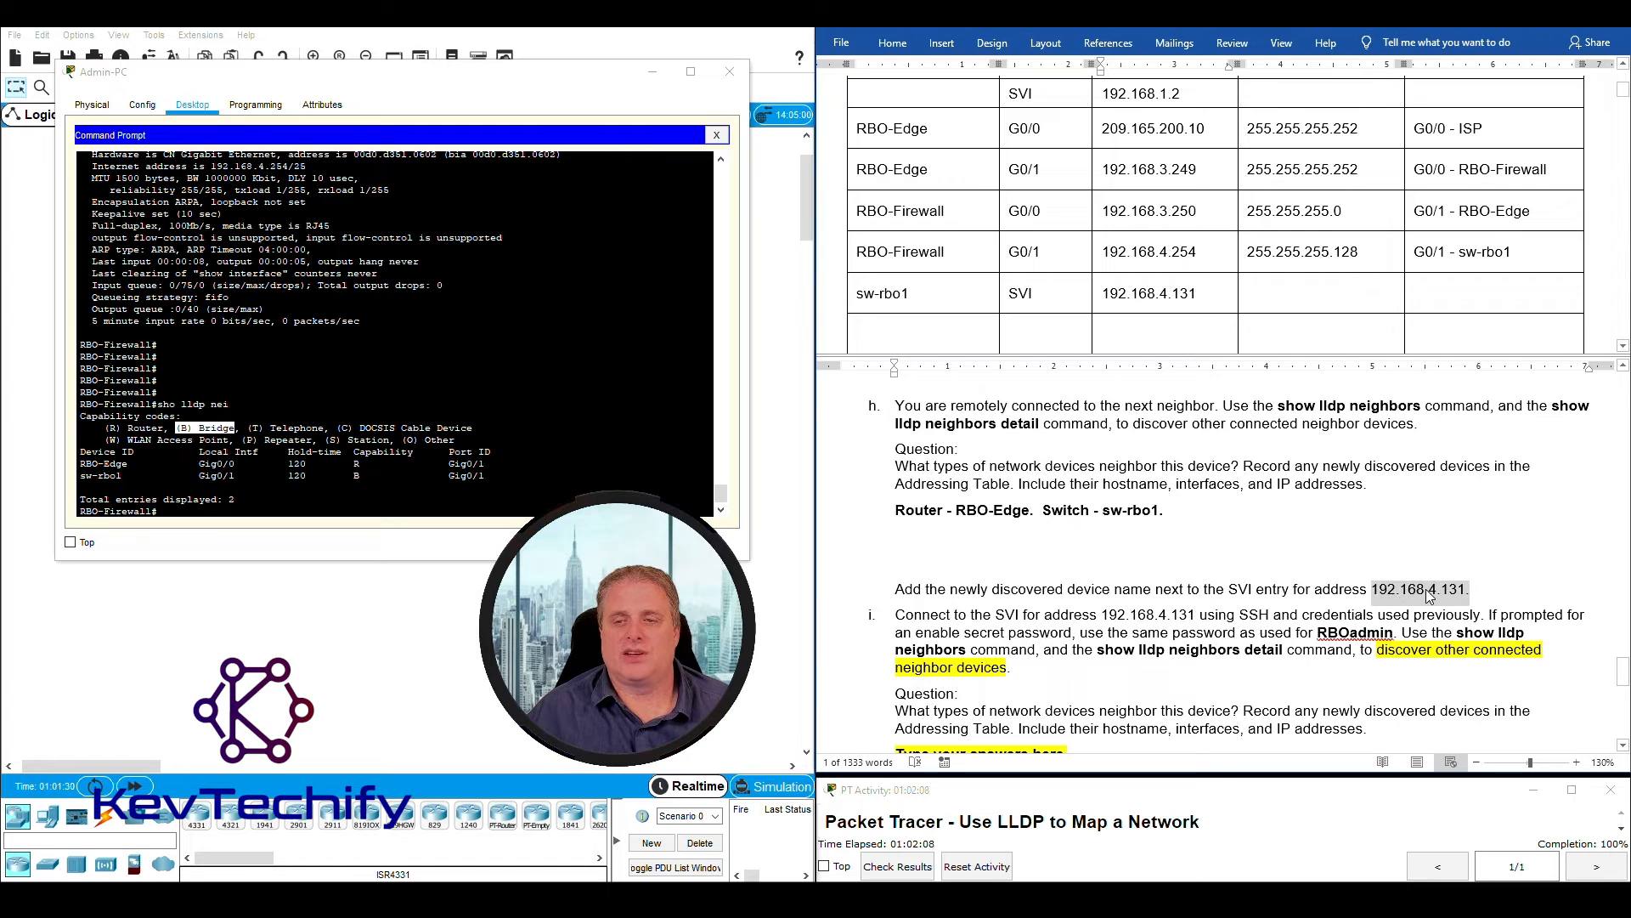
scroll(1102, 651, "down", 3)
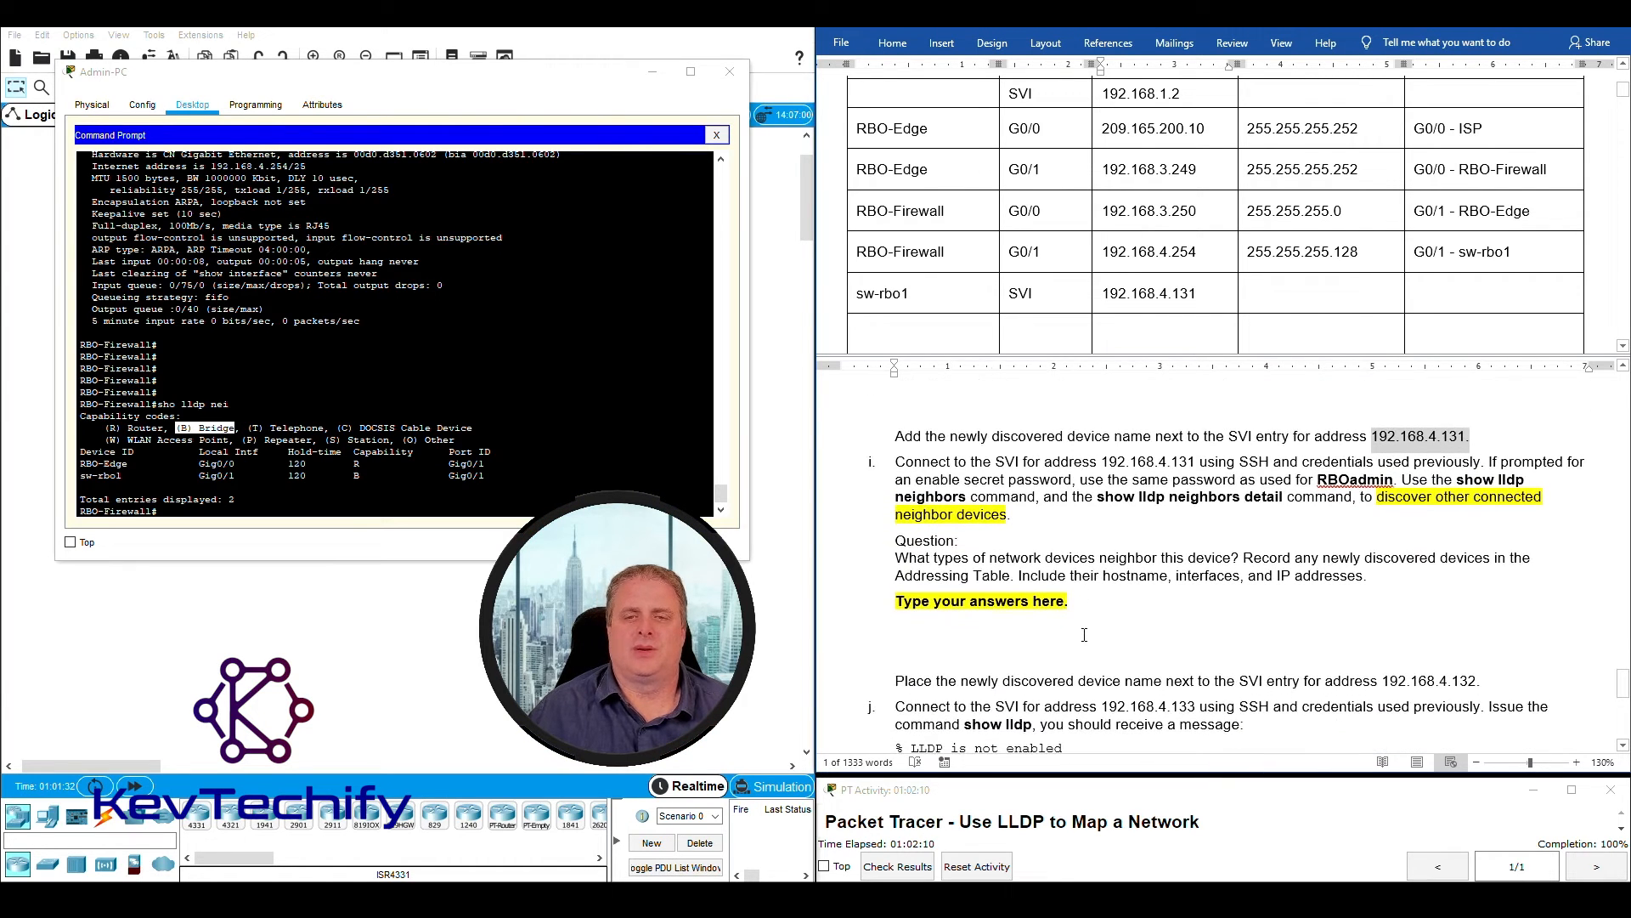
- Open an SSH session from RBO-Firewall to the SVI at 192.168.4.131 as RBOadmin, entering the account password
left_click(968, 466)
left_click_drag(900, 462, 1190, 459)
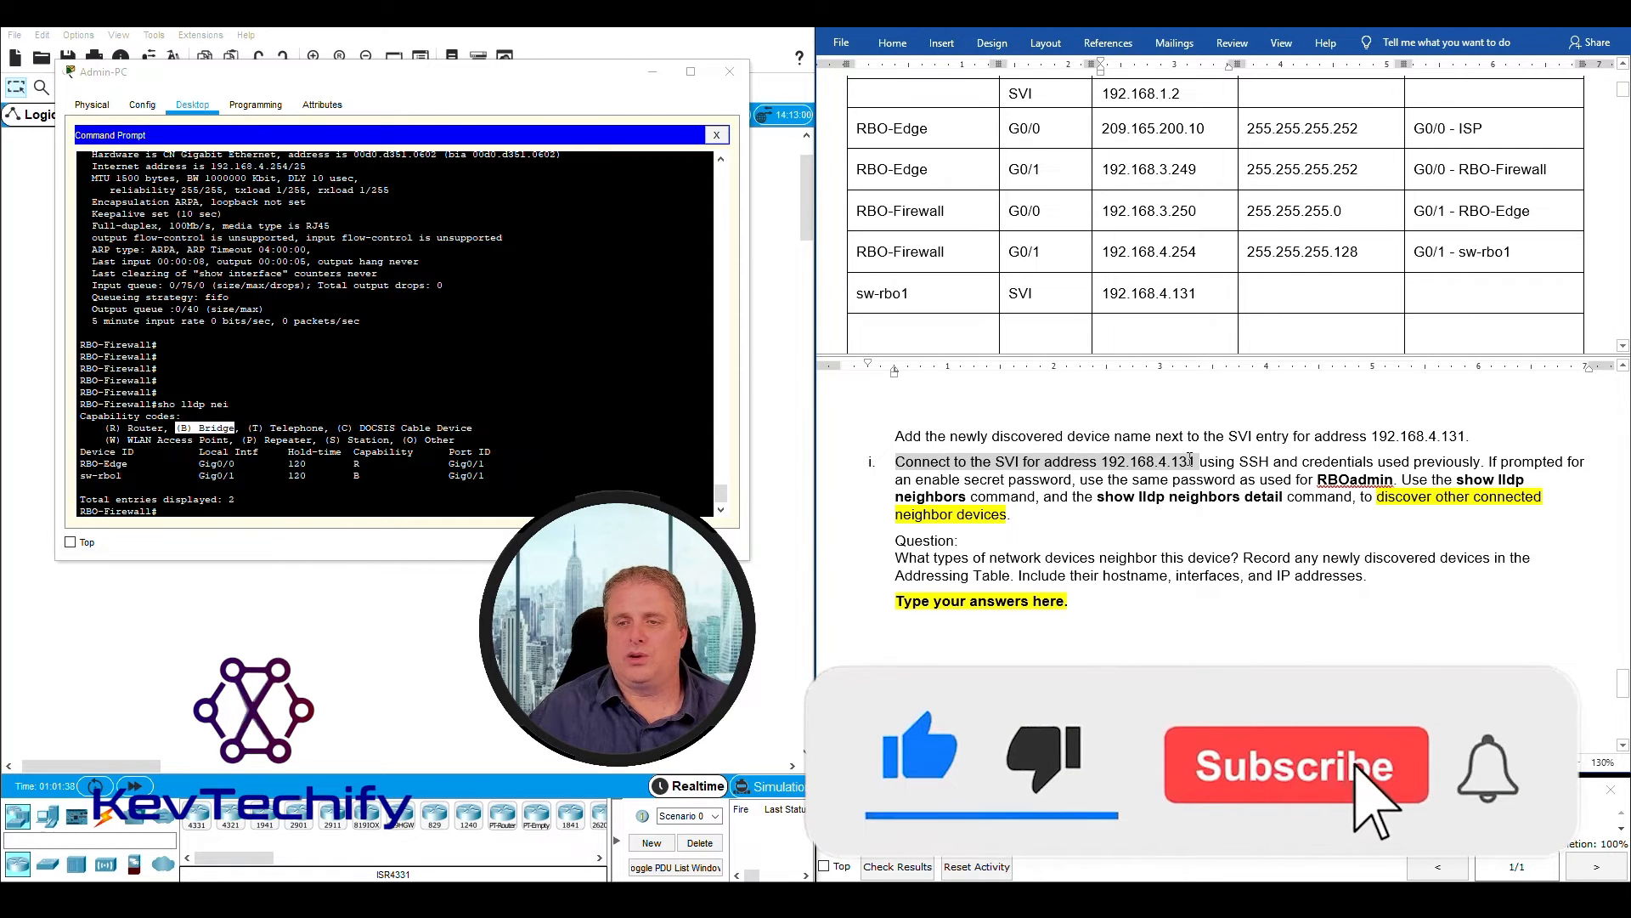
left_click(341, 509)
key("Return")
key("Return")
key("Return")
key("Return")
key("Return")
key("Return")
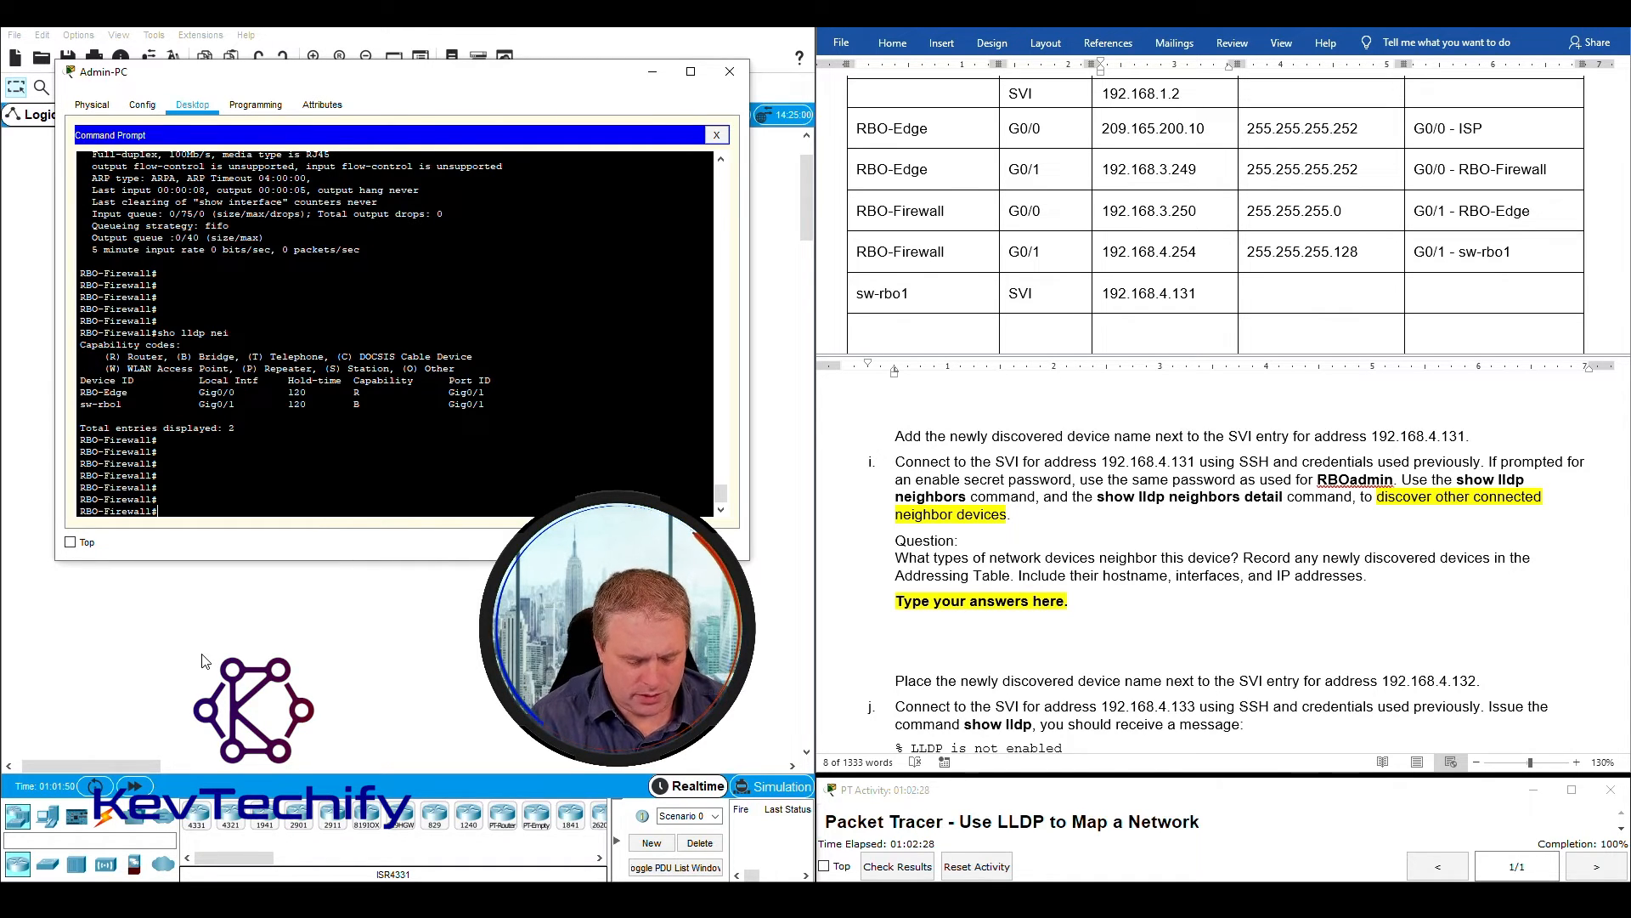
type("l RBOadmin")
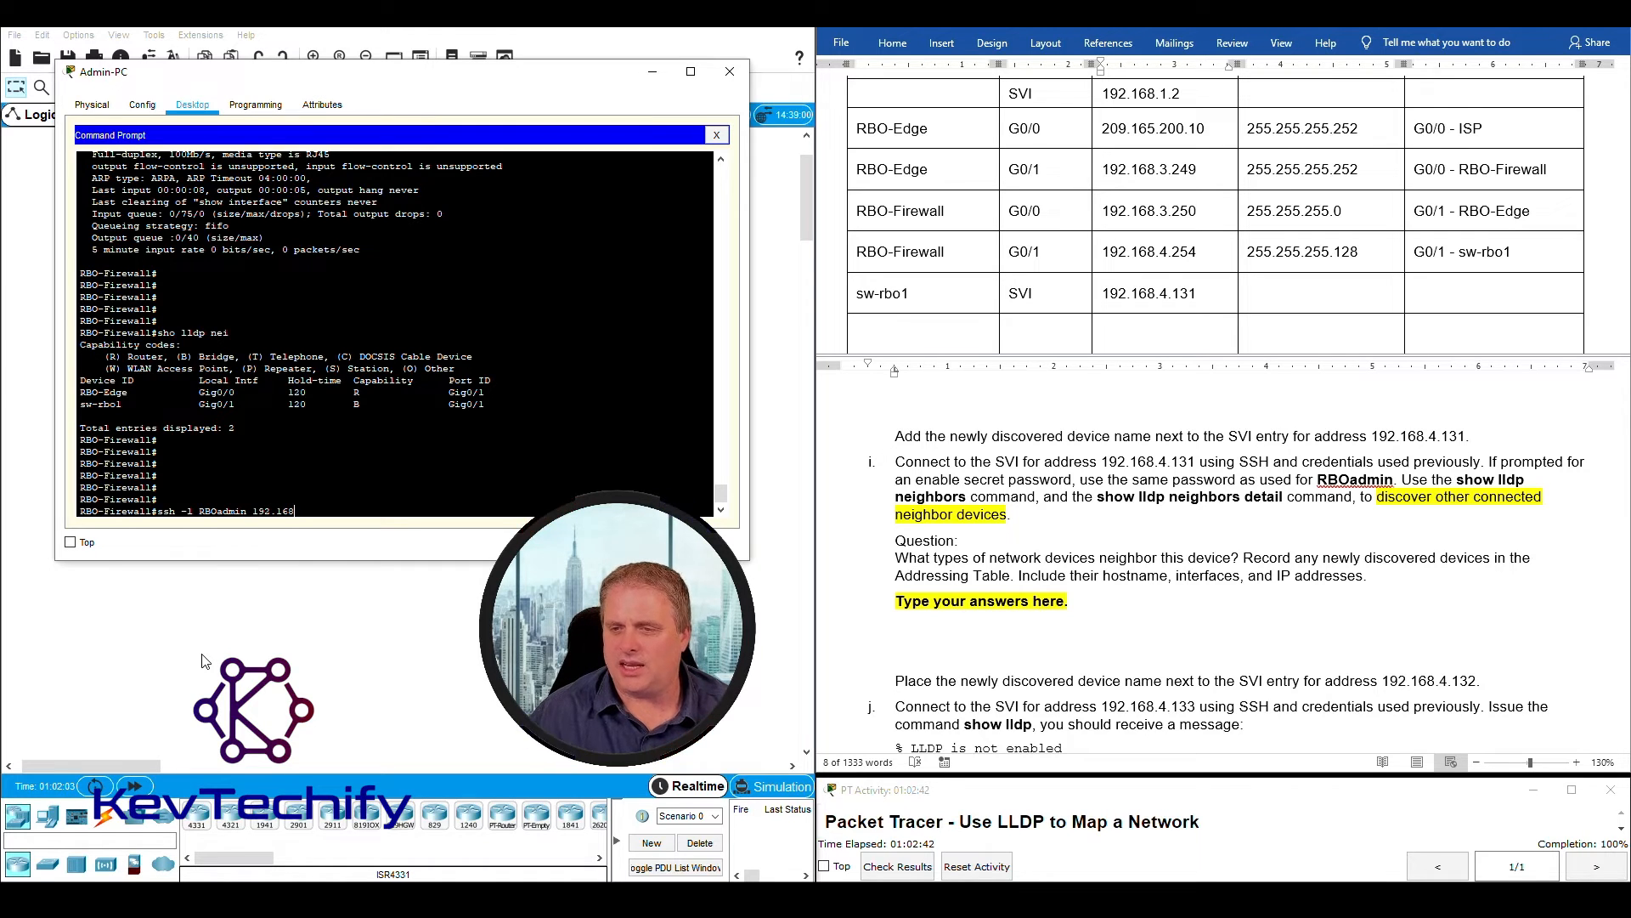
type("192.168.4.131")
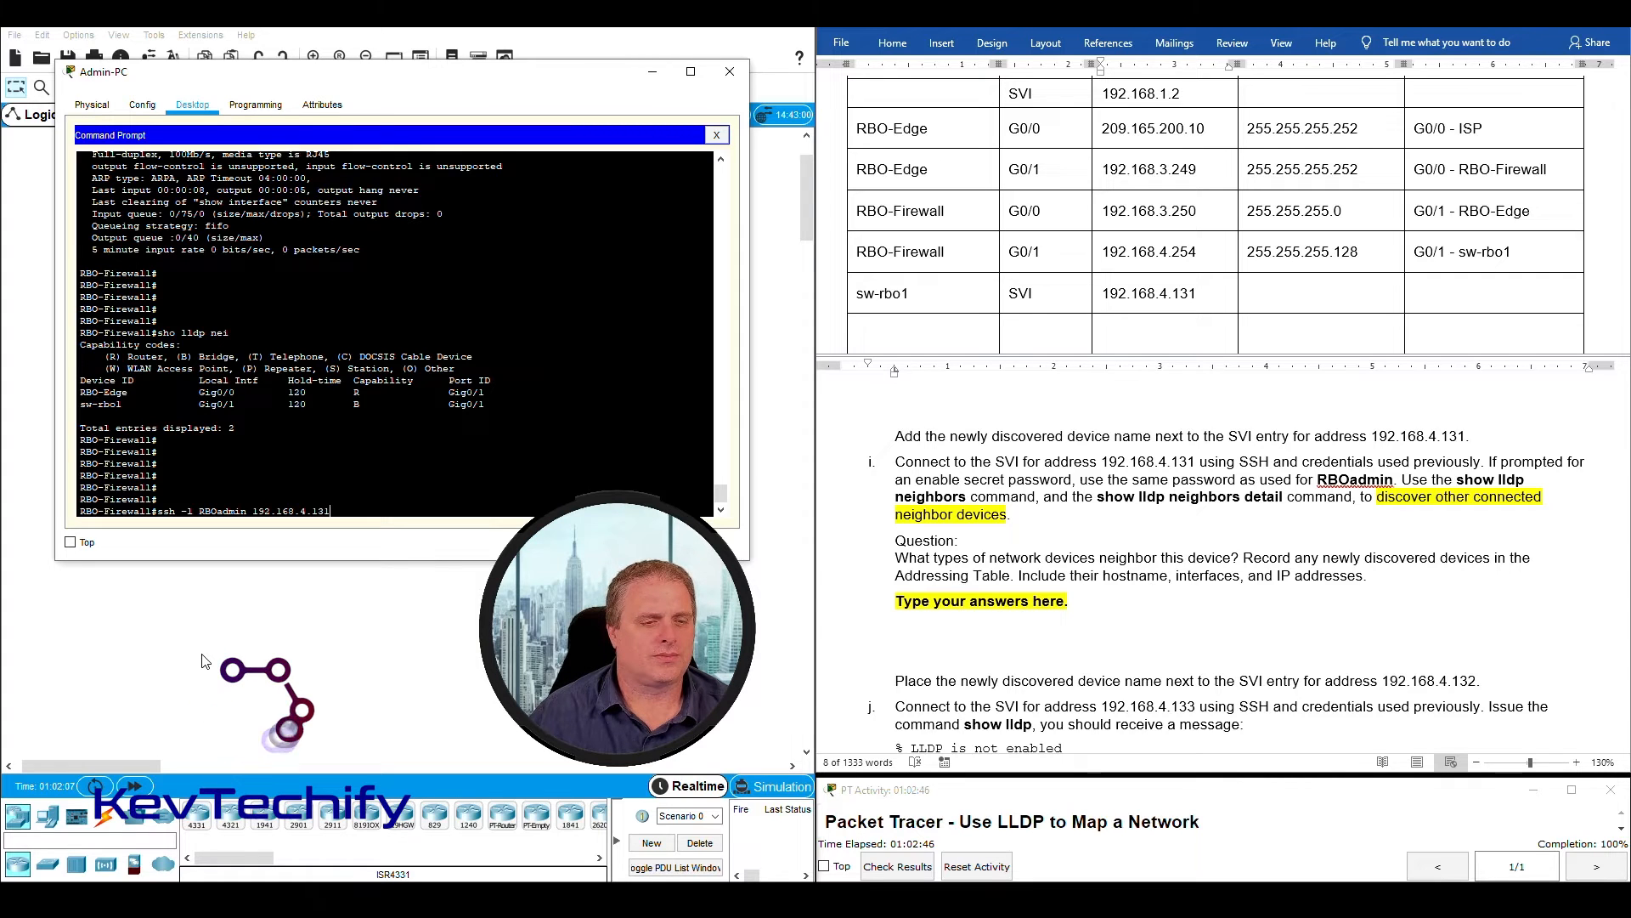
key("Return")
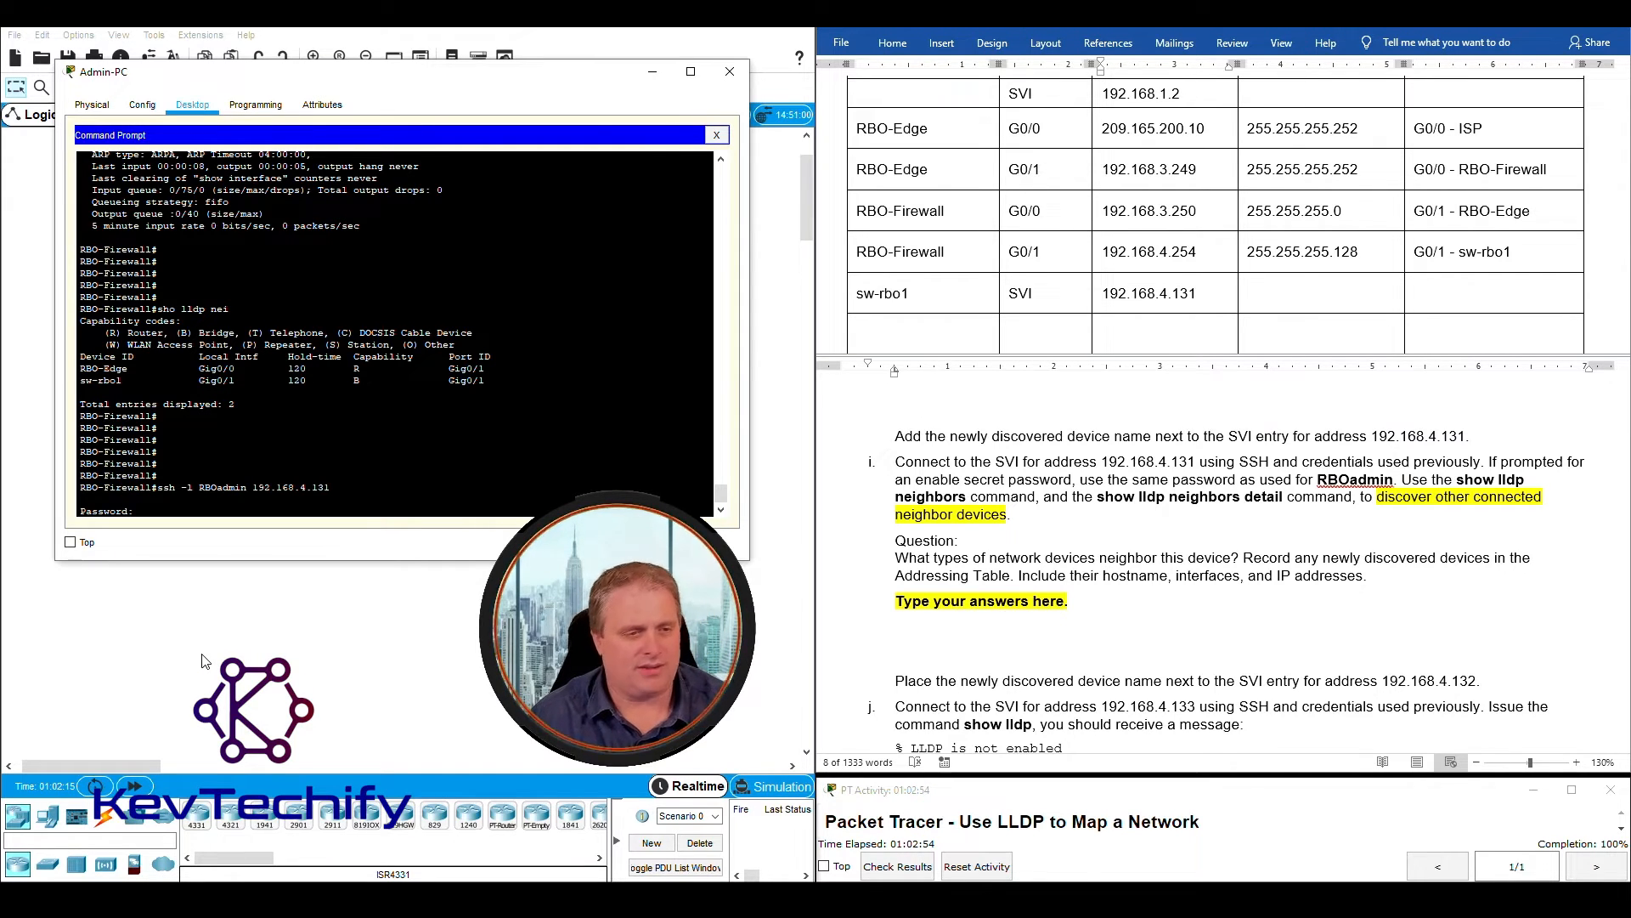
key("Return")
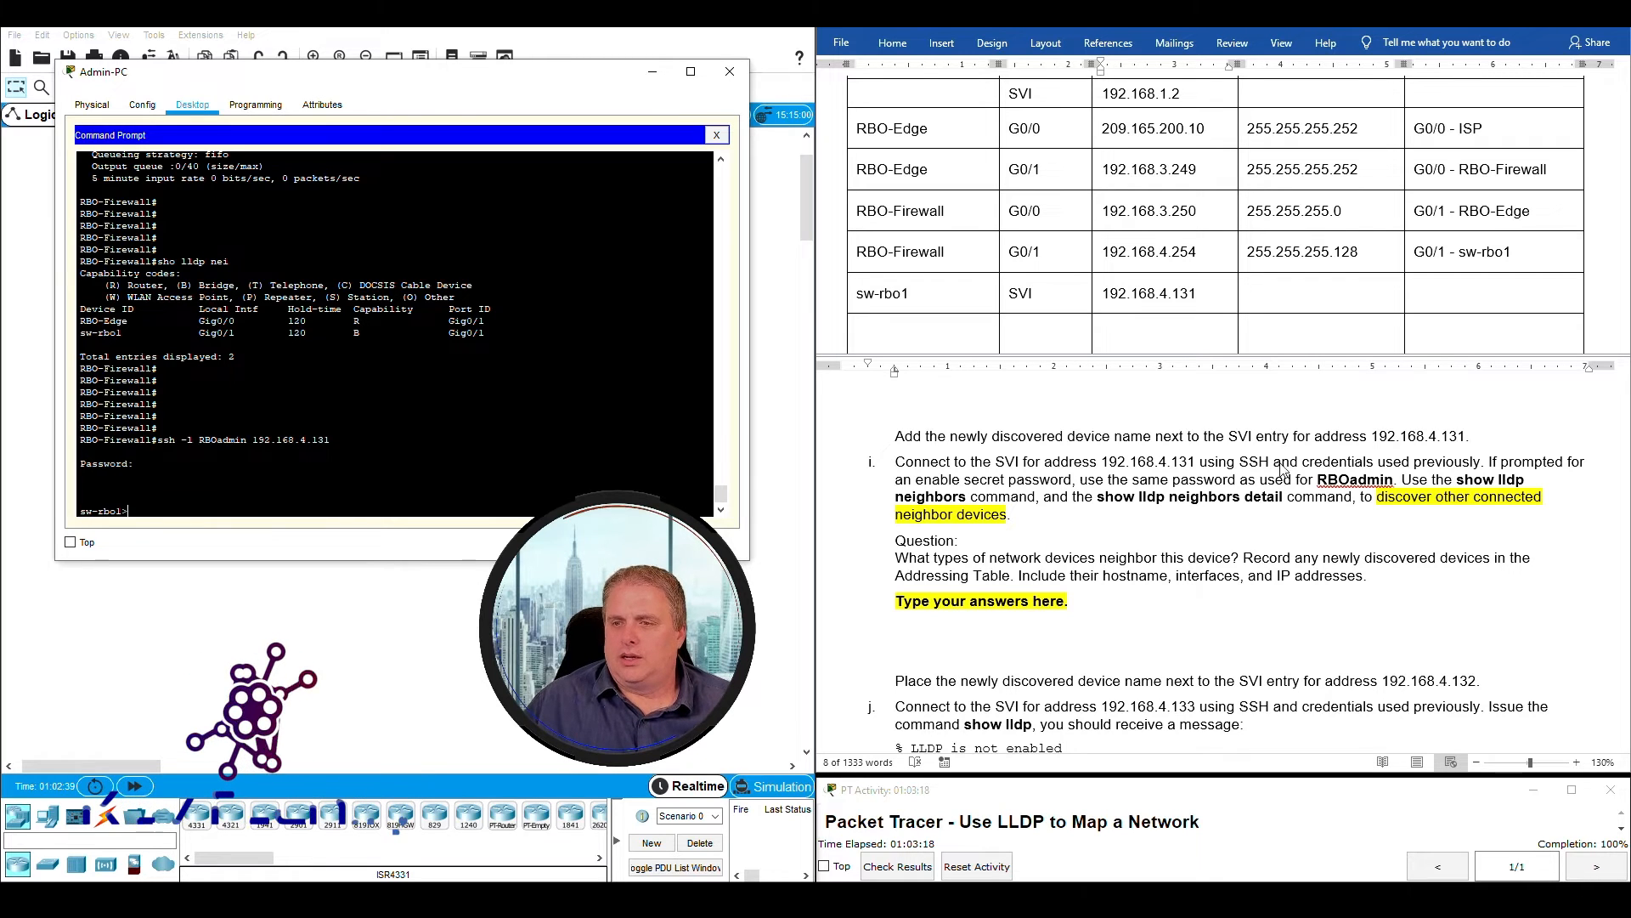
- Enter privileged EXEC mode on sw-rbo1 with the enable command and the enable secret password, as instruction i describes
left_click_drag(894, 462, 1199, 461)
left_click(1503, 461)
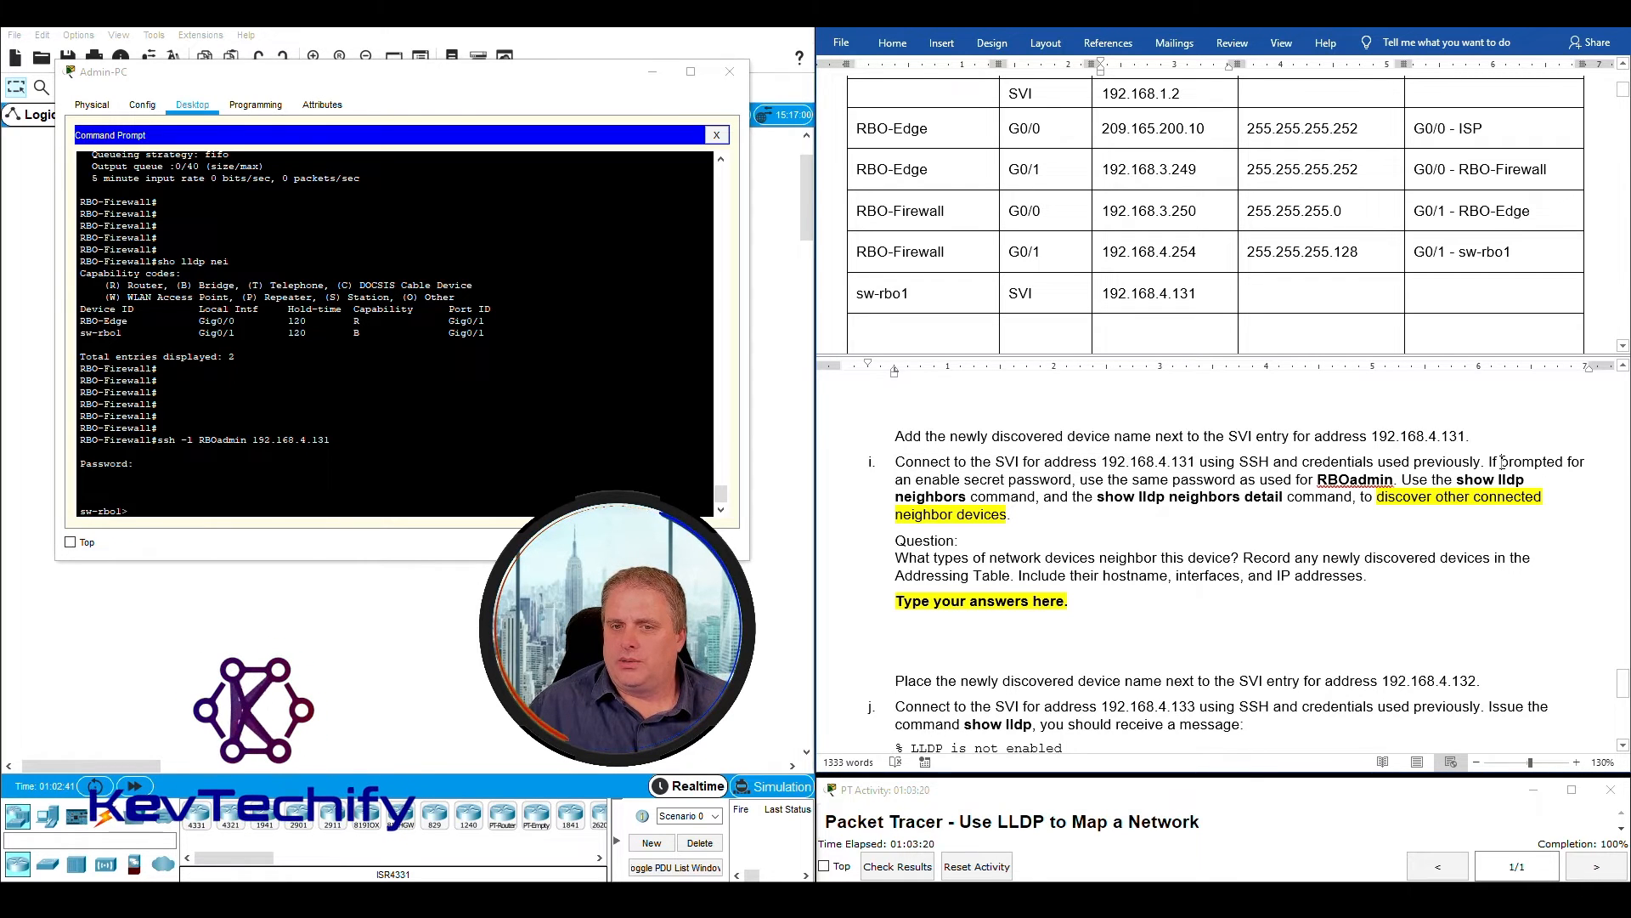
left_click_drag(1532, 459, 1073, 479)
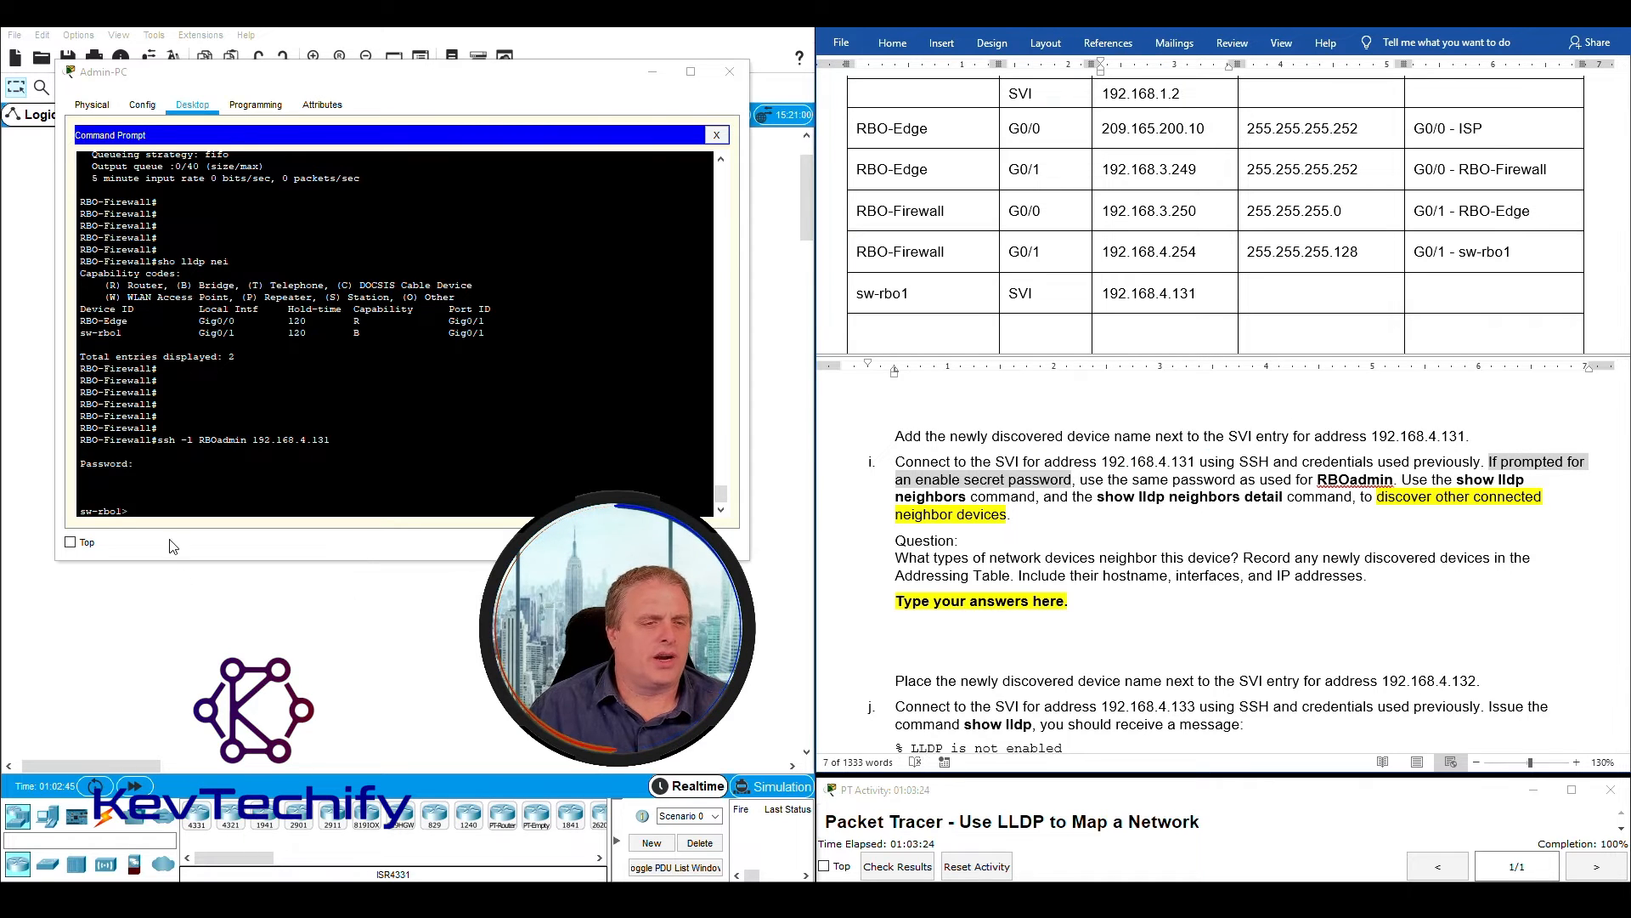
left_click(170, 514)
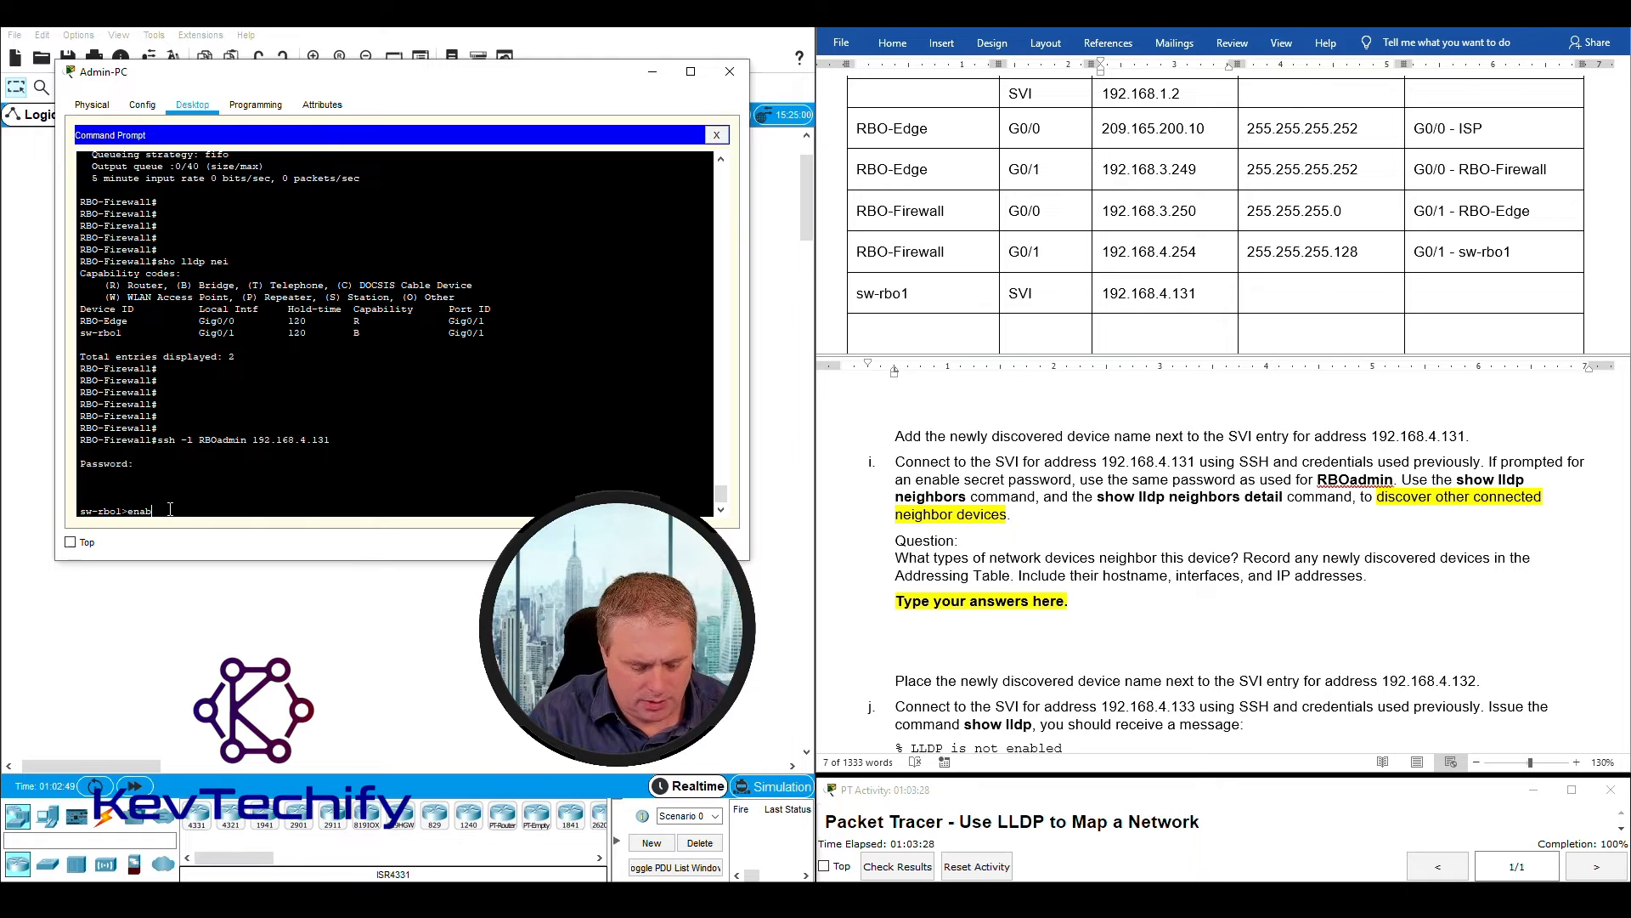
key("Return")
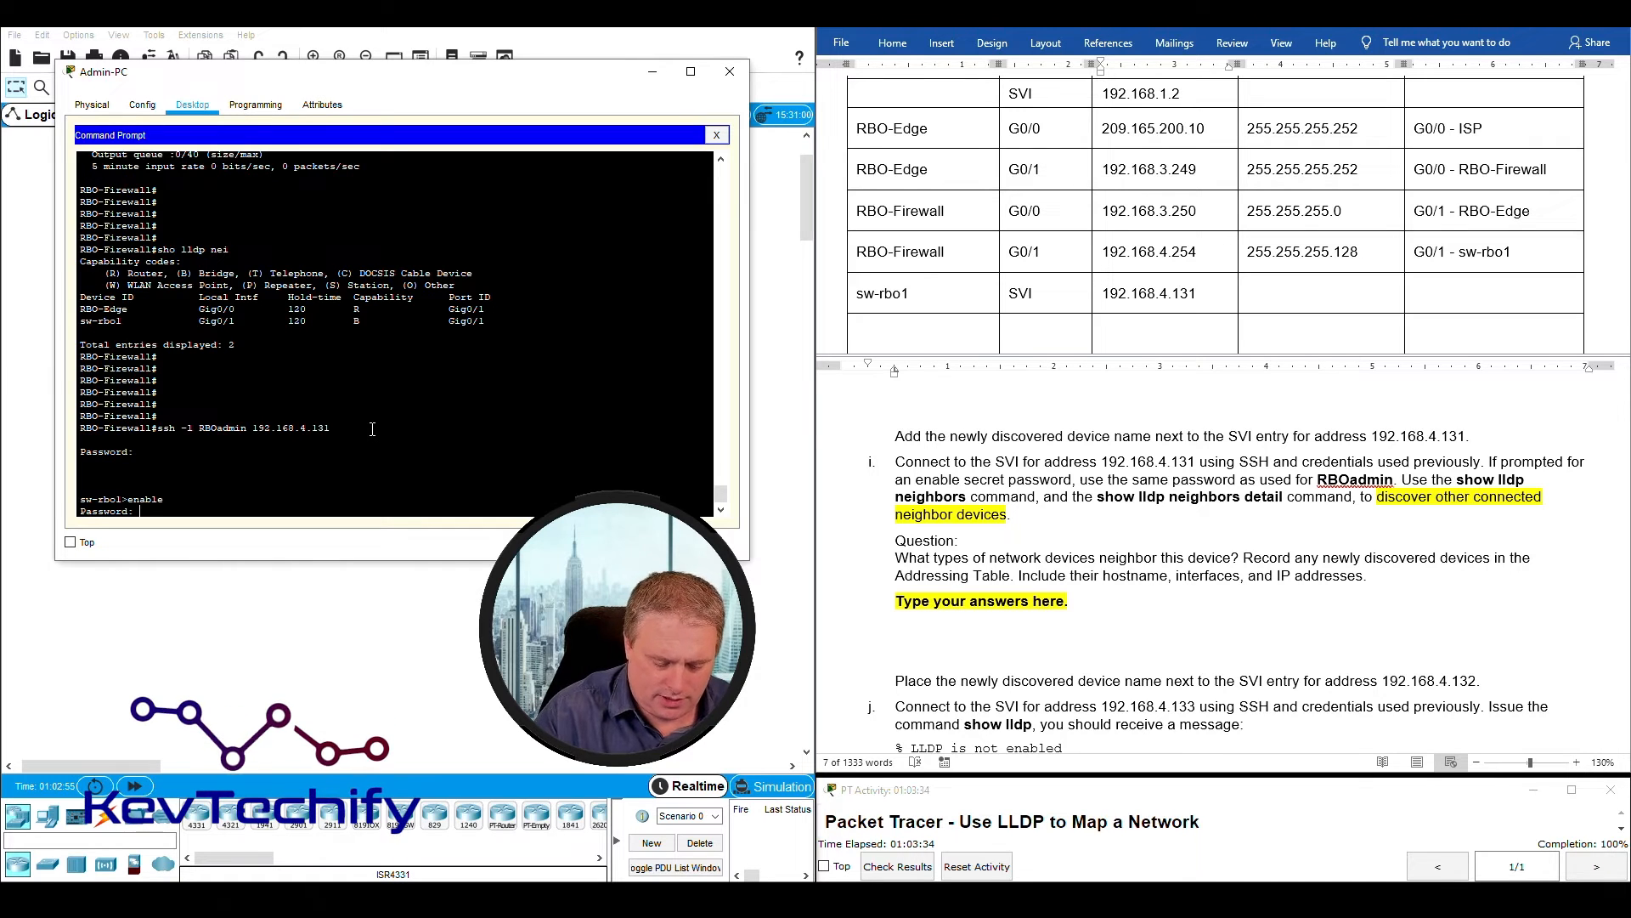
key("Return")
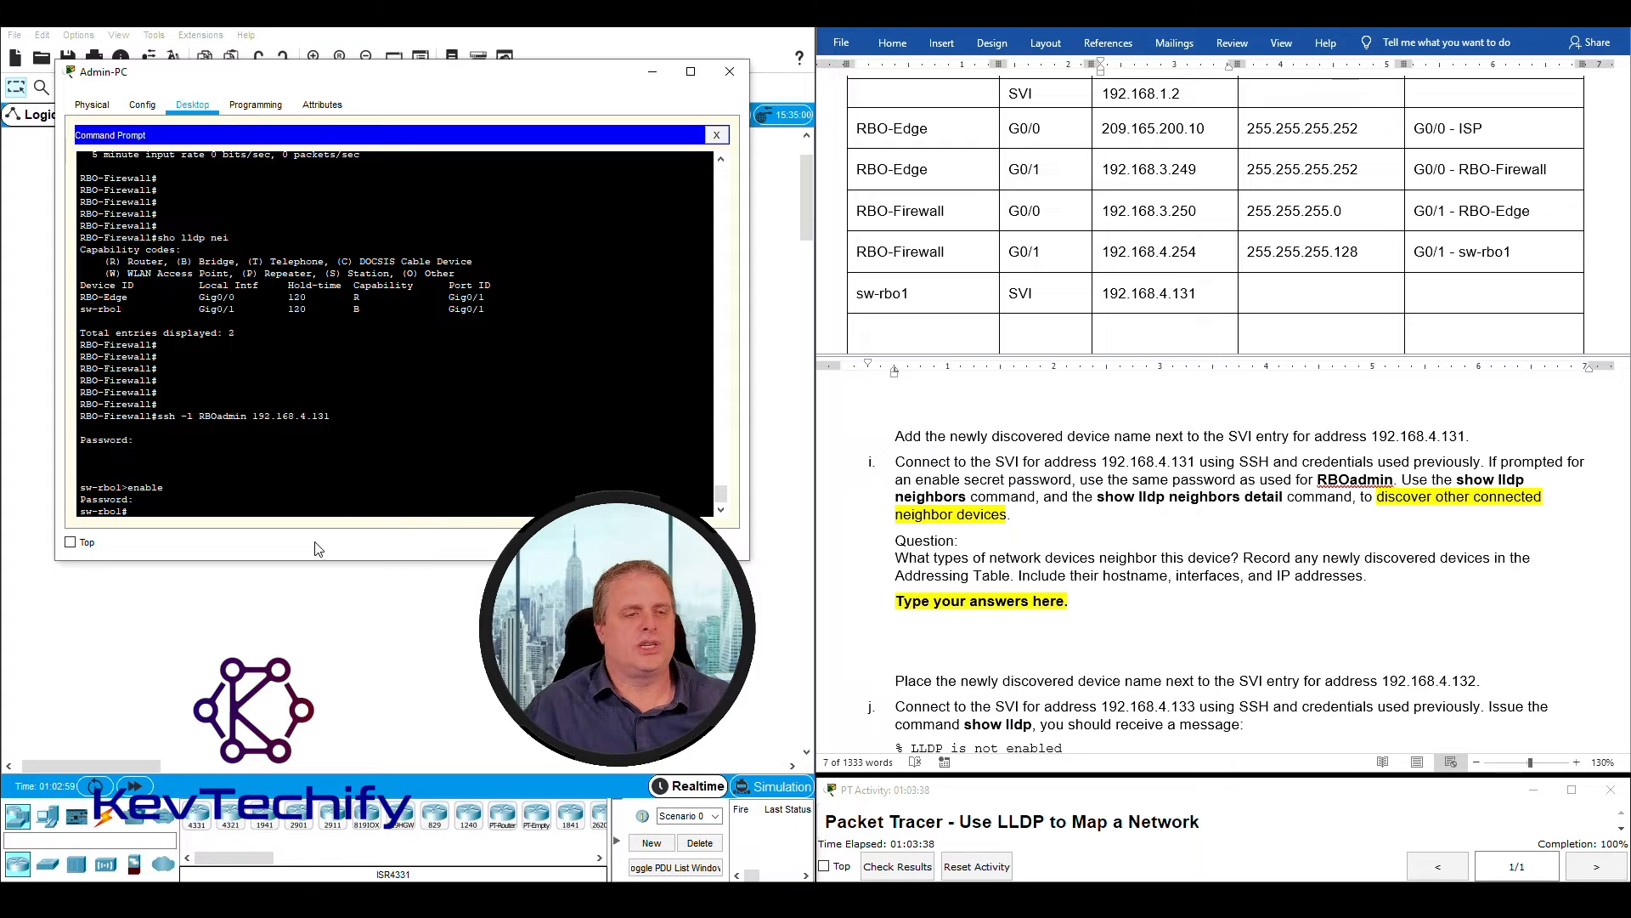
key("Return")
key("Return")
key("Return")
key("Return")
key("Return")
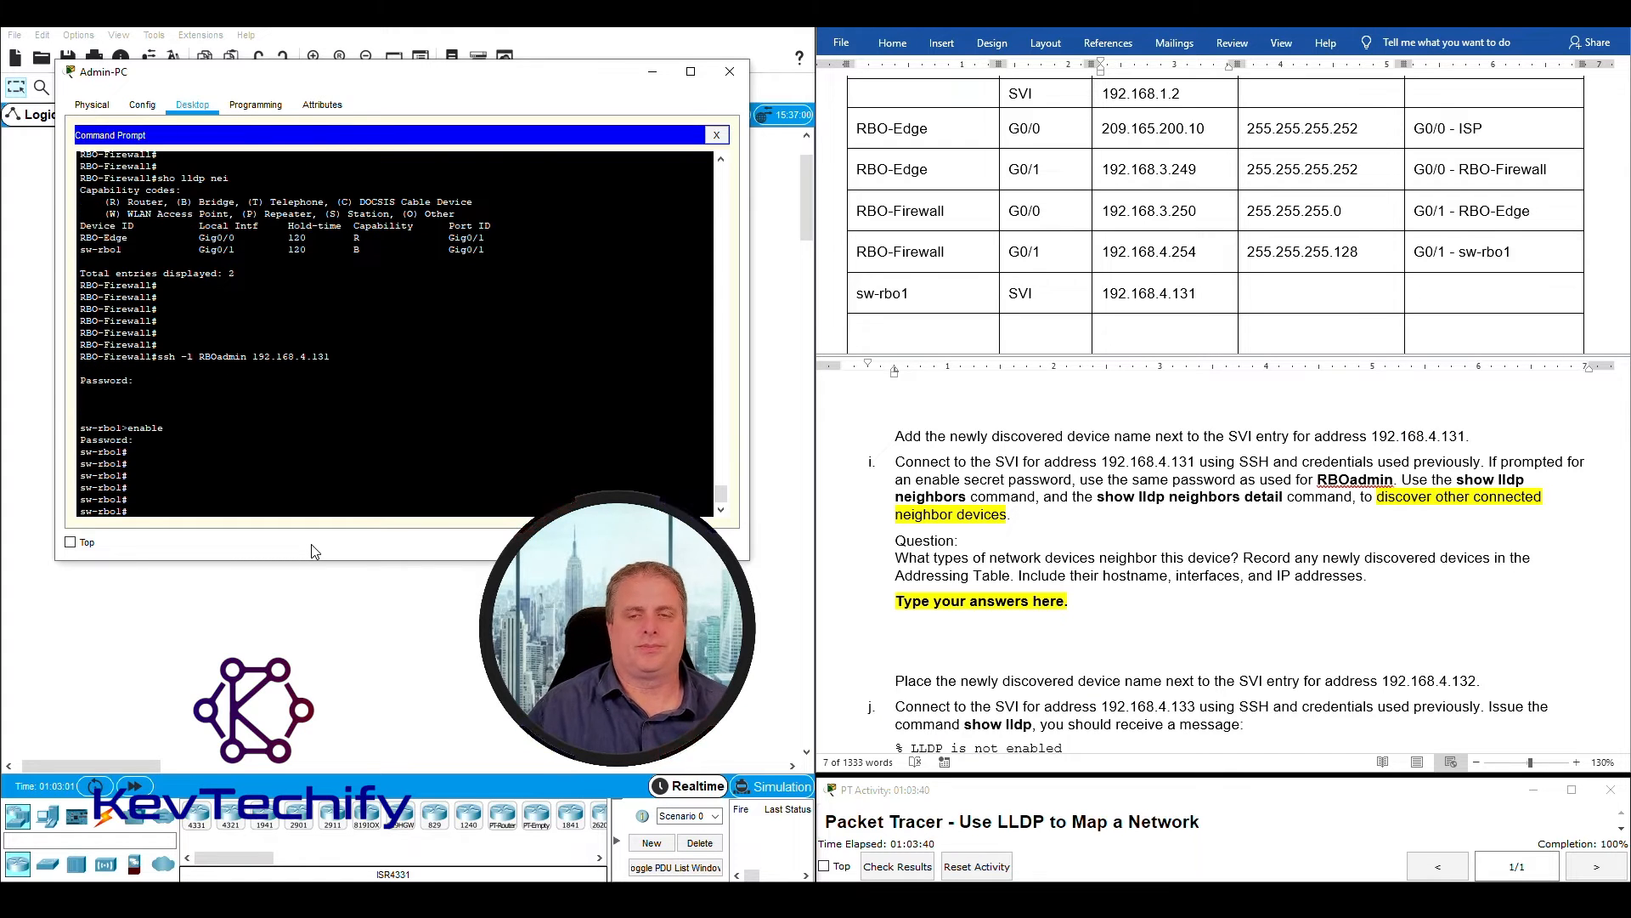
- Read which LLDP commands instruction i requires and what its question asks to record, and locate the empty Addressing Table rows
left_click(1417, 476)
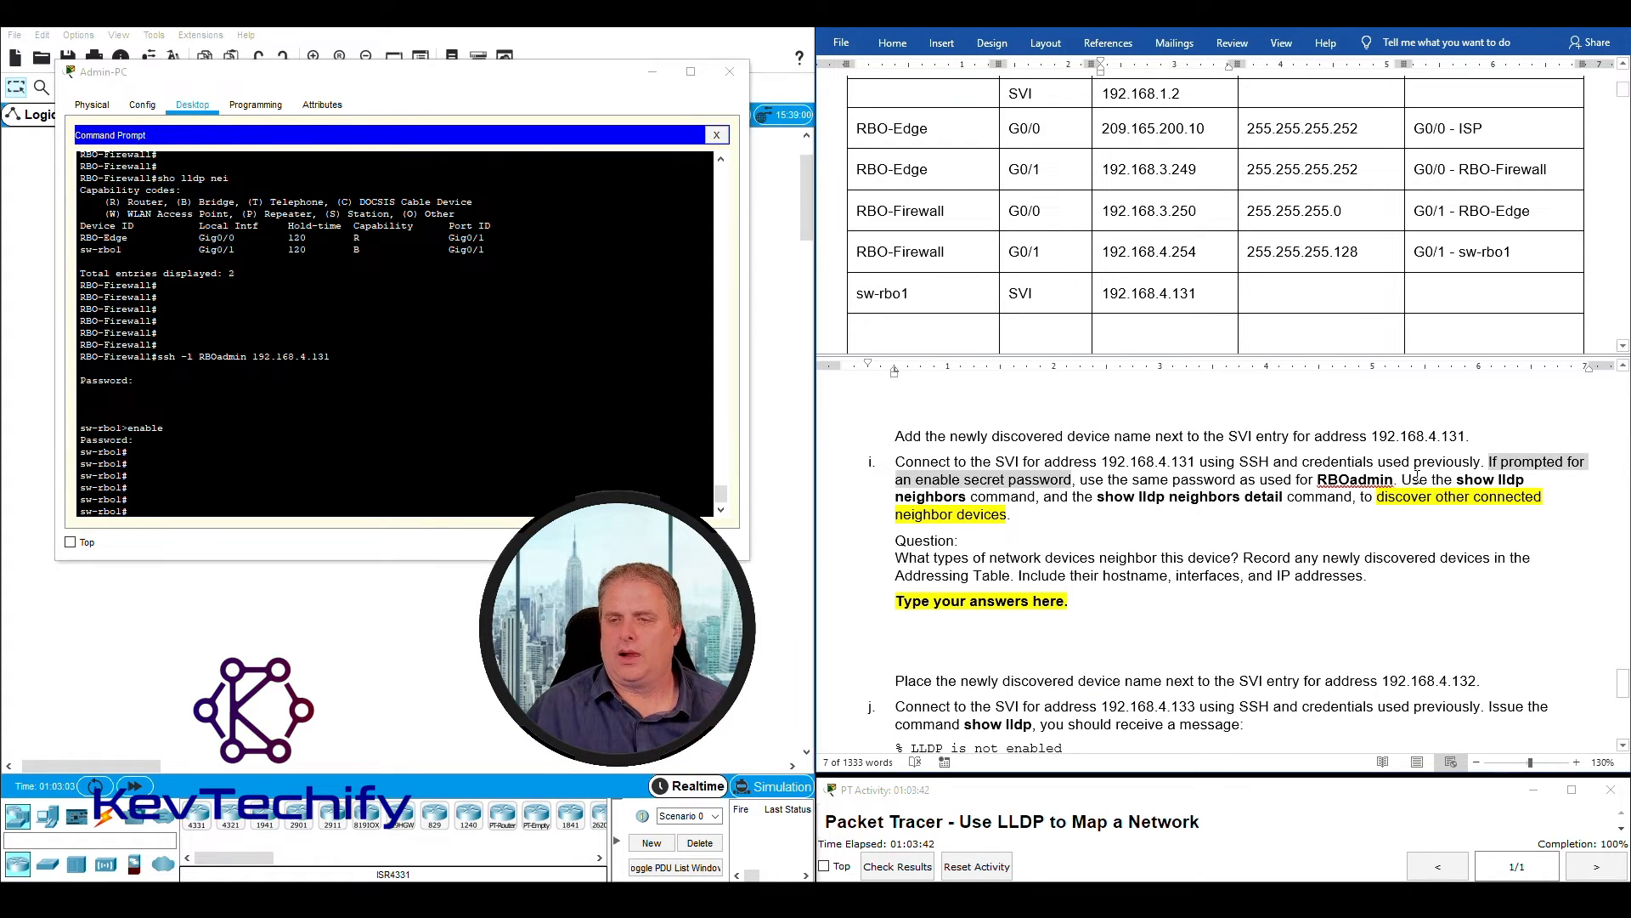
left_click_drag(1407, 481, 1115, 521)
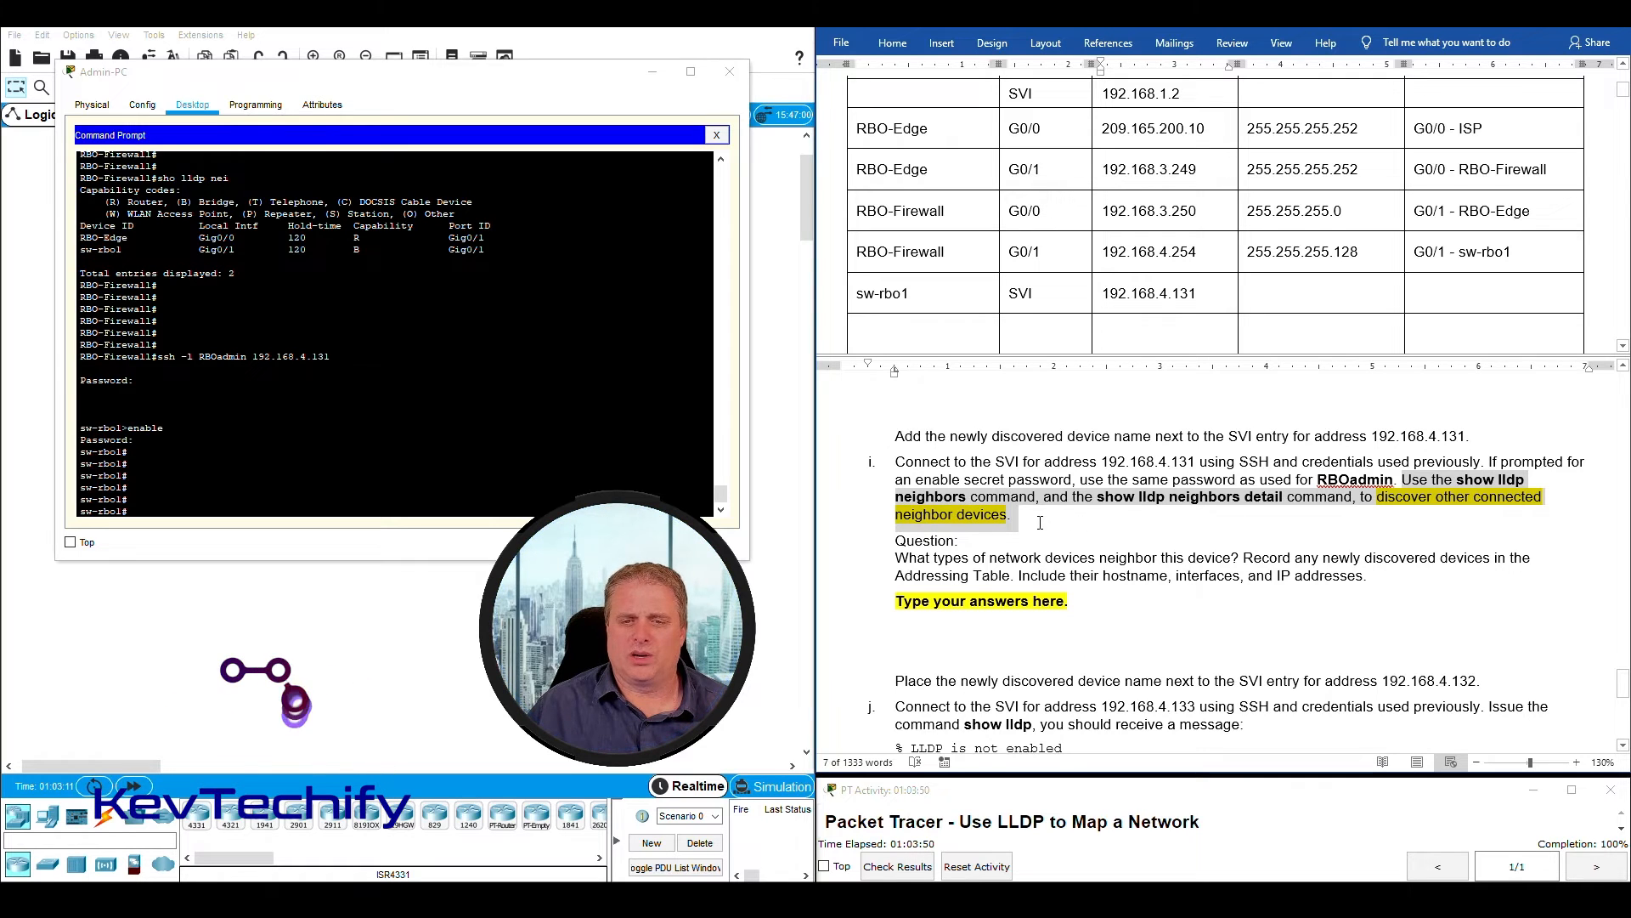
left_click(1007, 559)
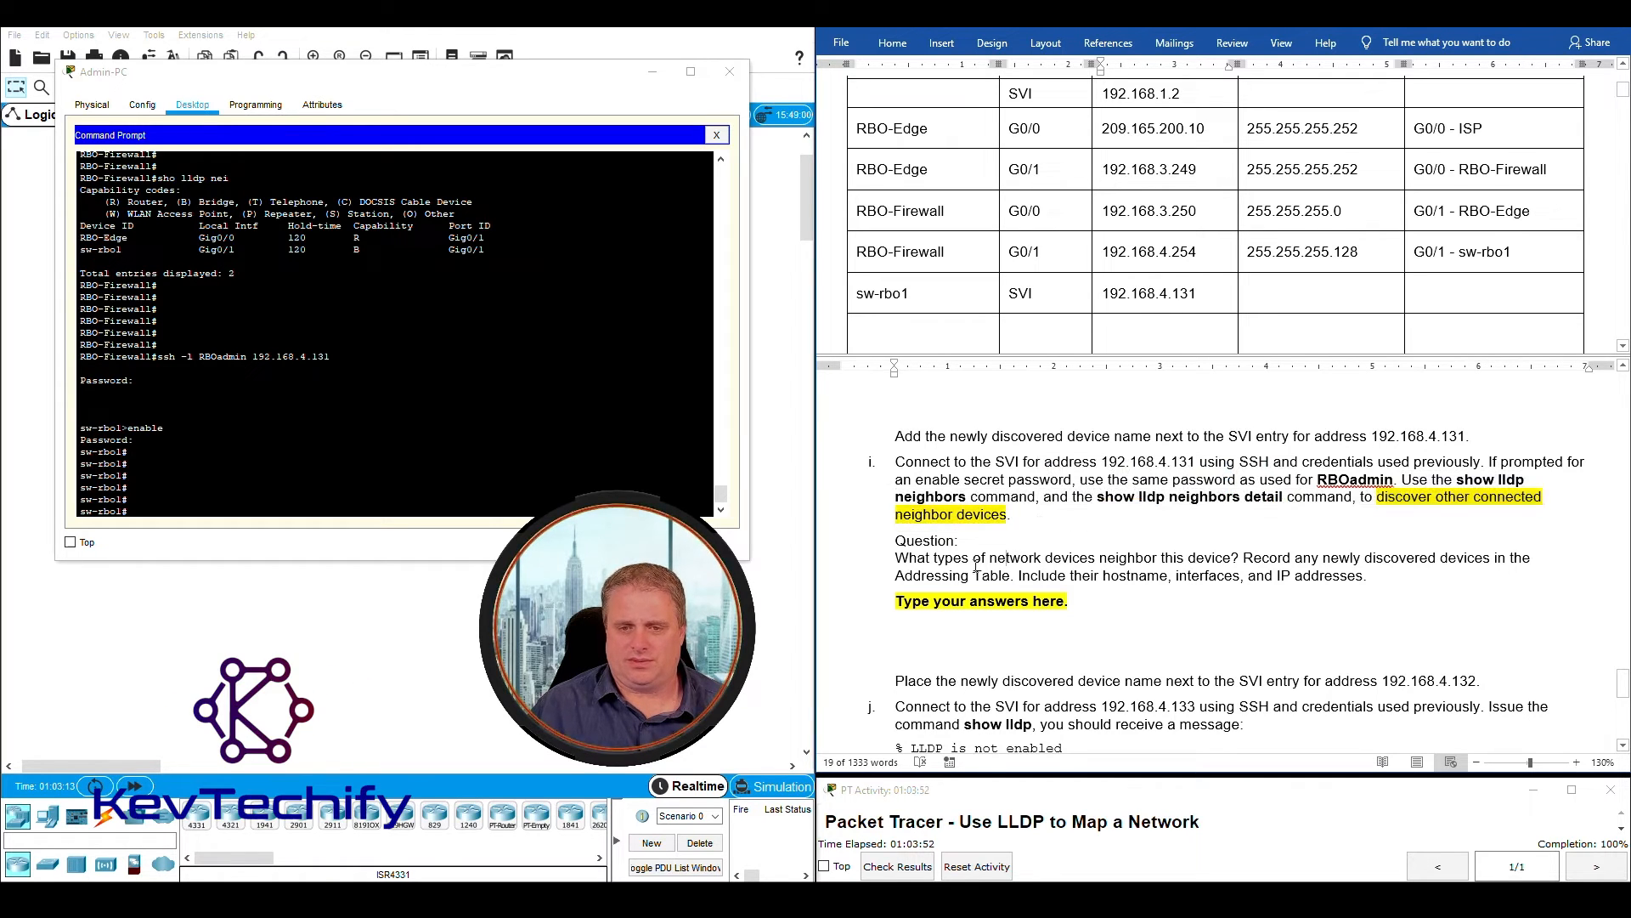
left_click_drag(901, 559, 1158, 562)
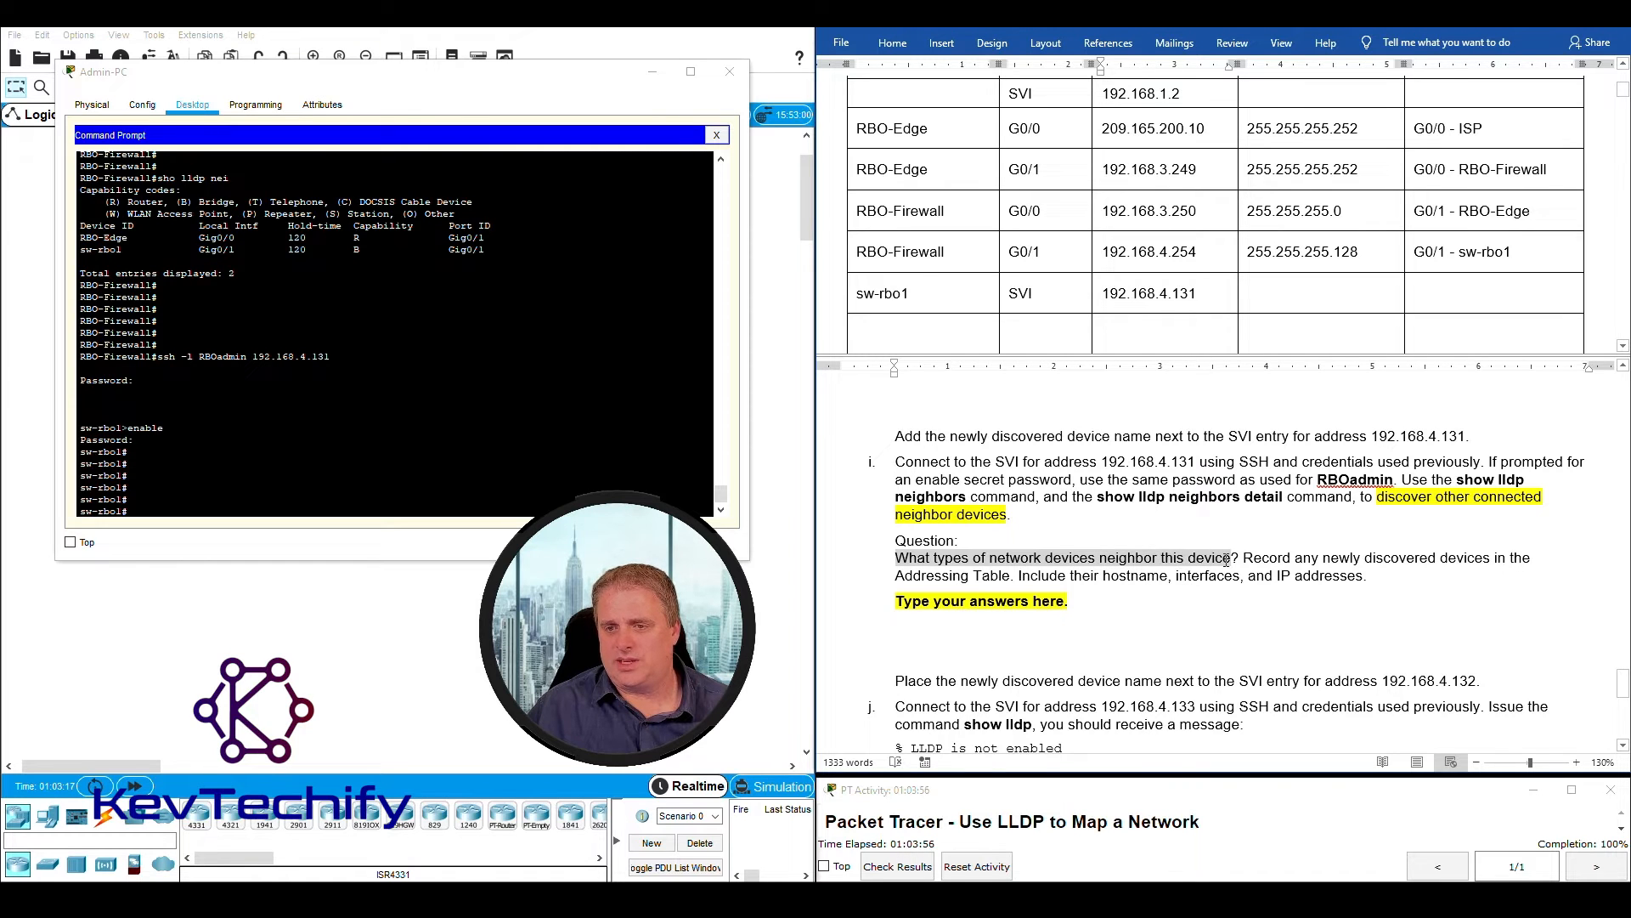
left_click_drag(1243, 559, 1483, 575)
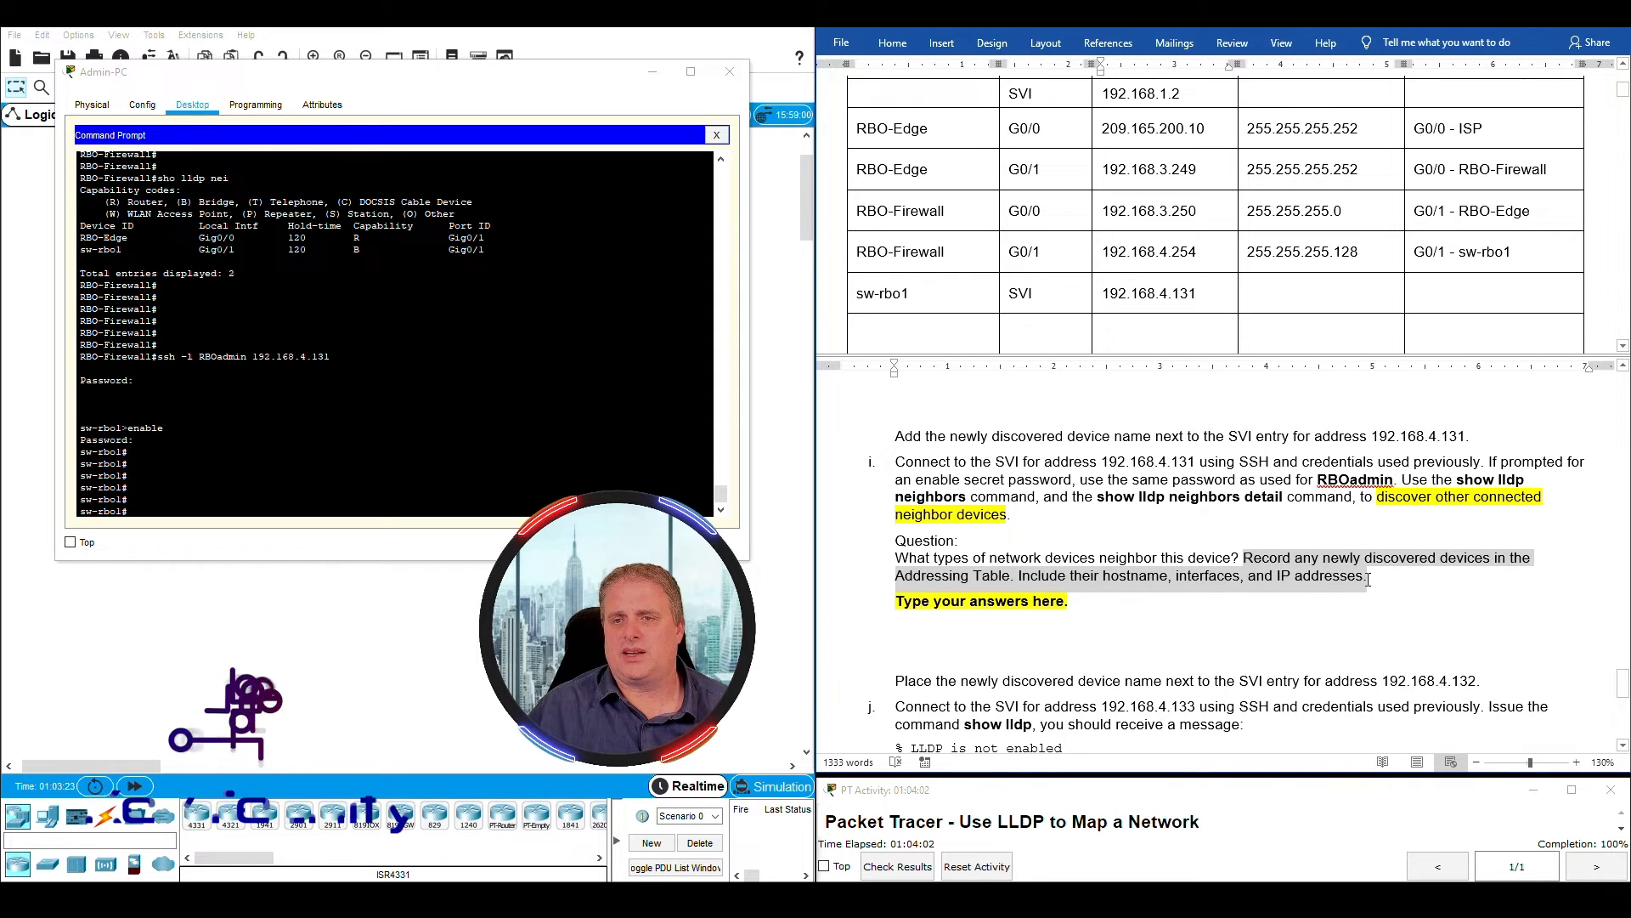
scroll(1133, 259, "down", 1)
scroll(1133, 259, "down", 1)
scroll(1136, 270, "down", 1)
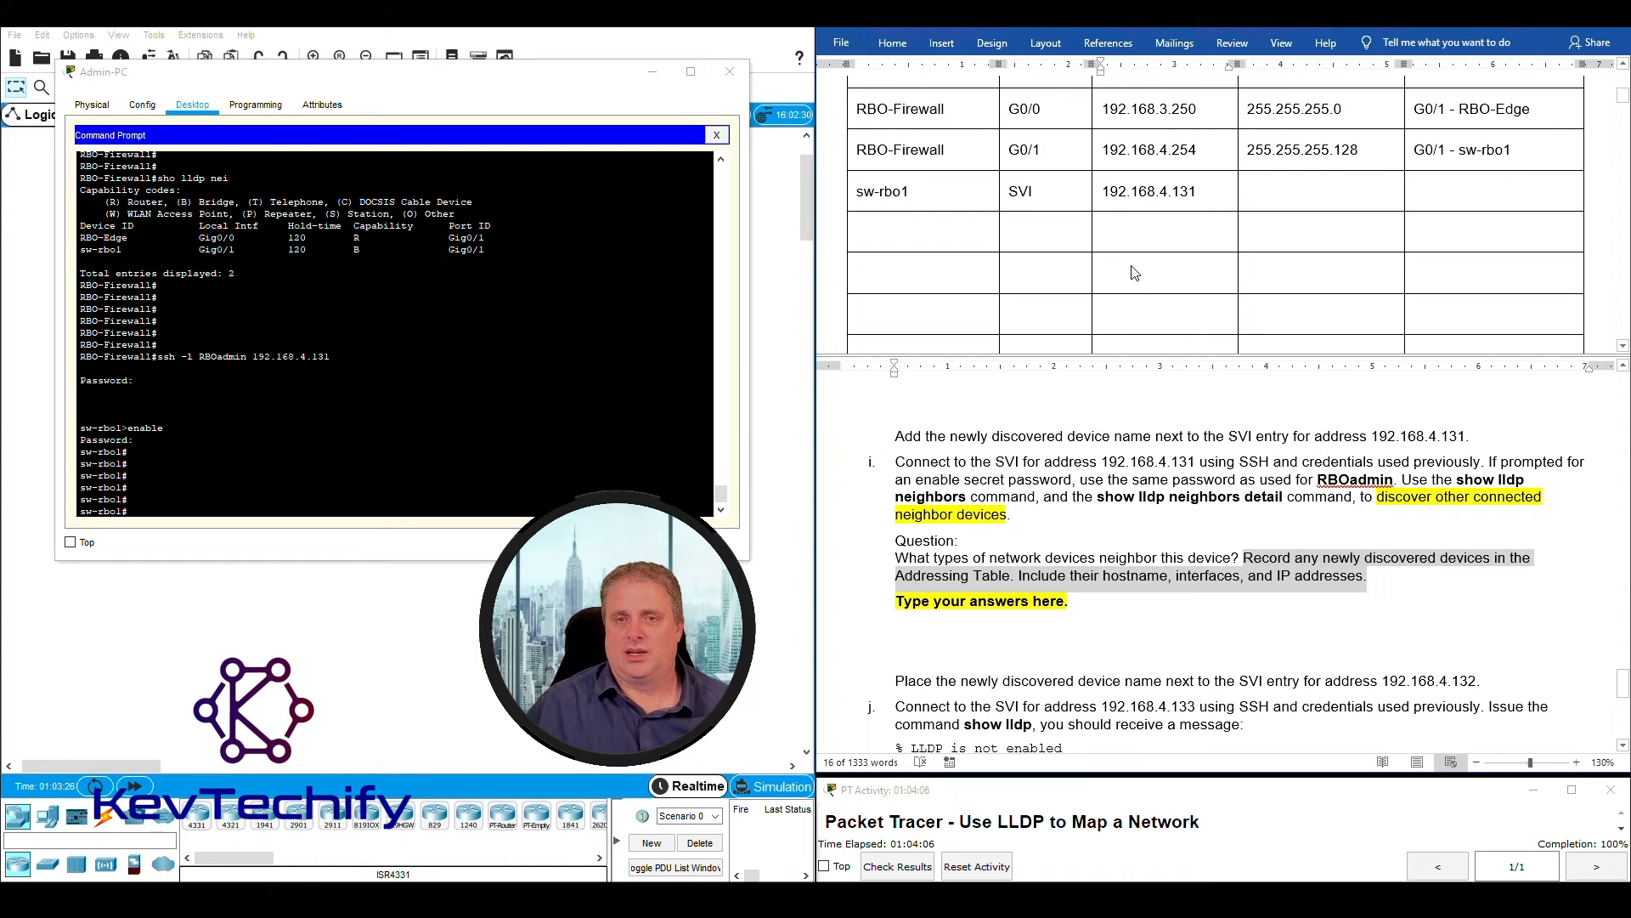
left_click(1094, 602)
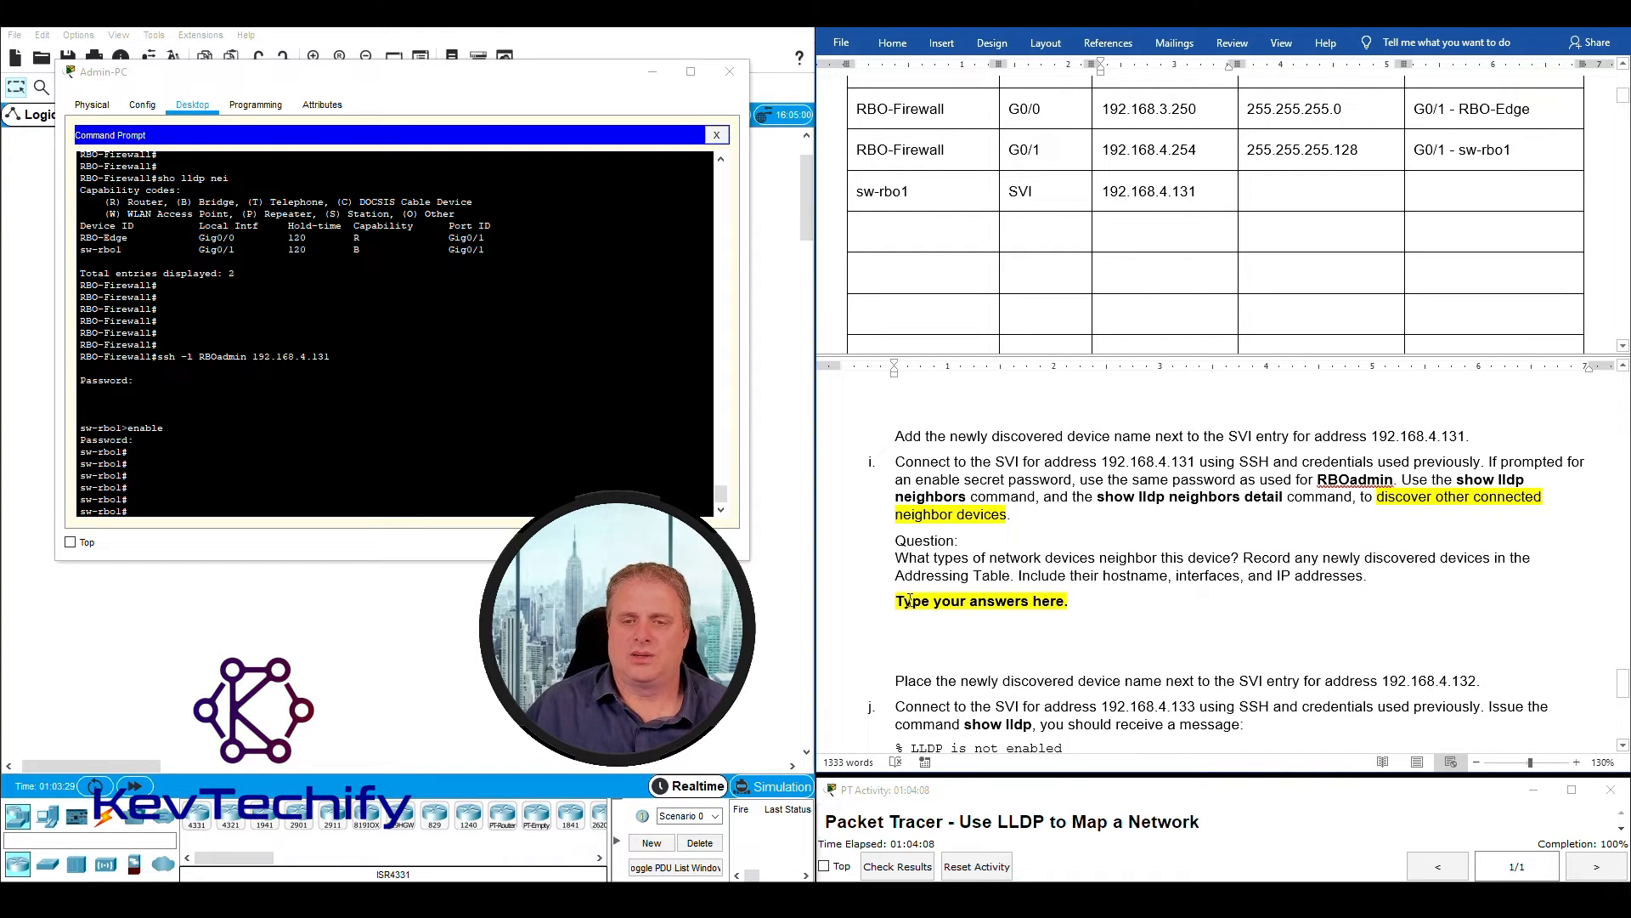
- List the LLDP neighbors of sw-rbo1 with "sho lldp ne"
left_click(224, 509)
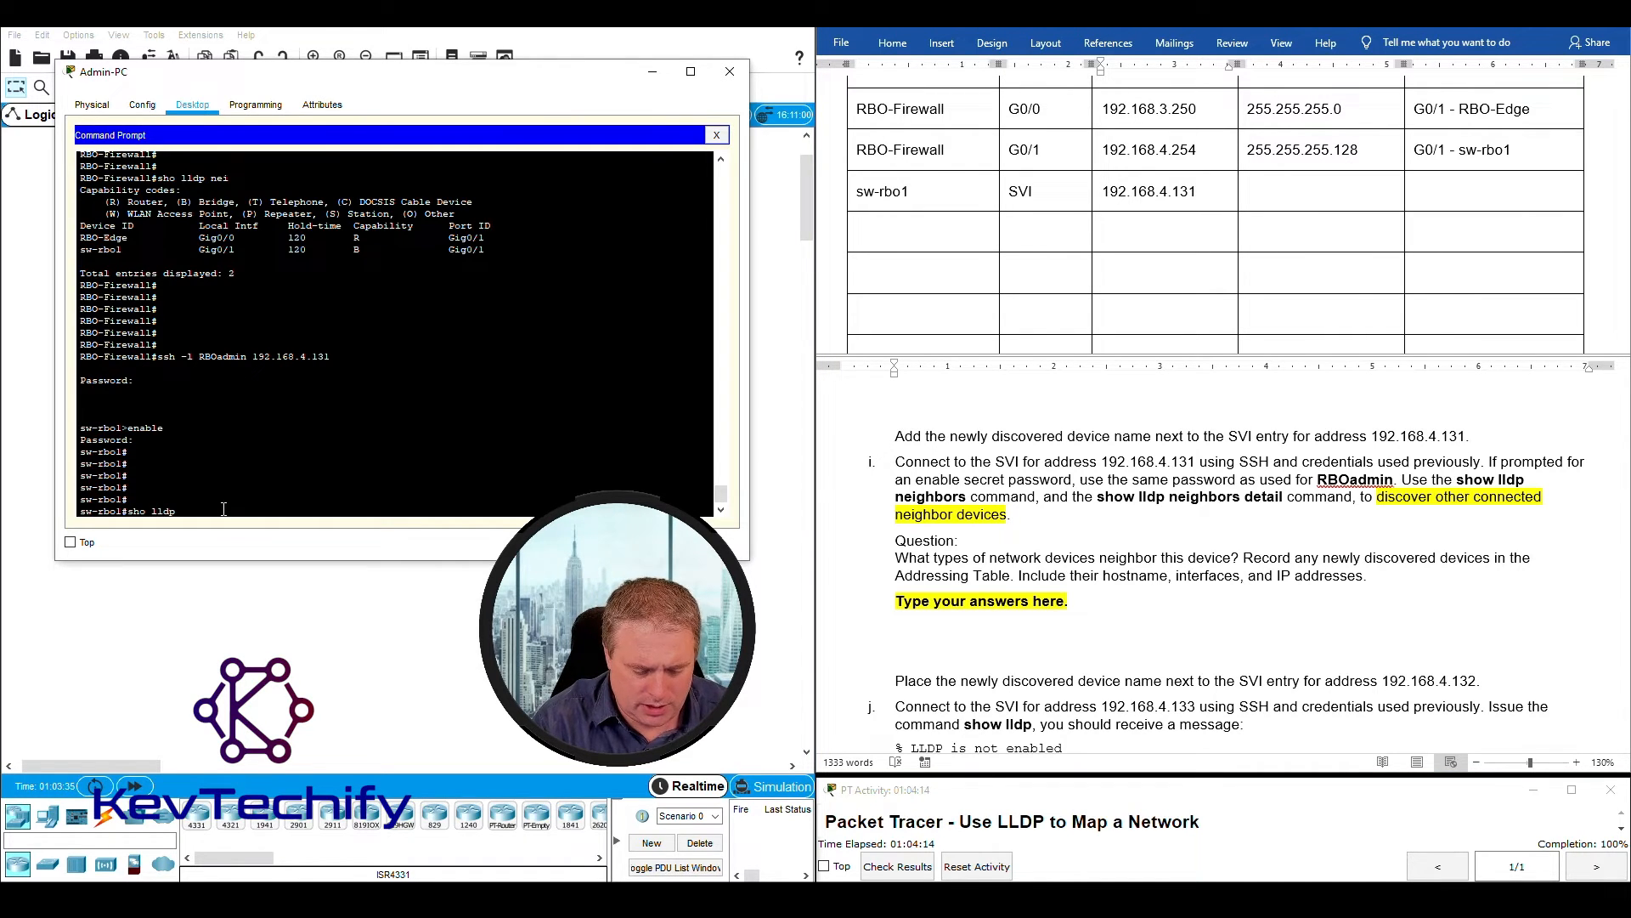
type("sho lldp ne")
key("Return")
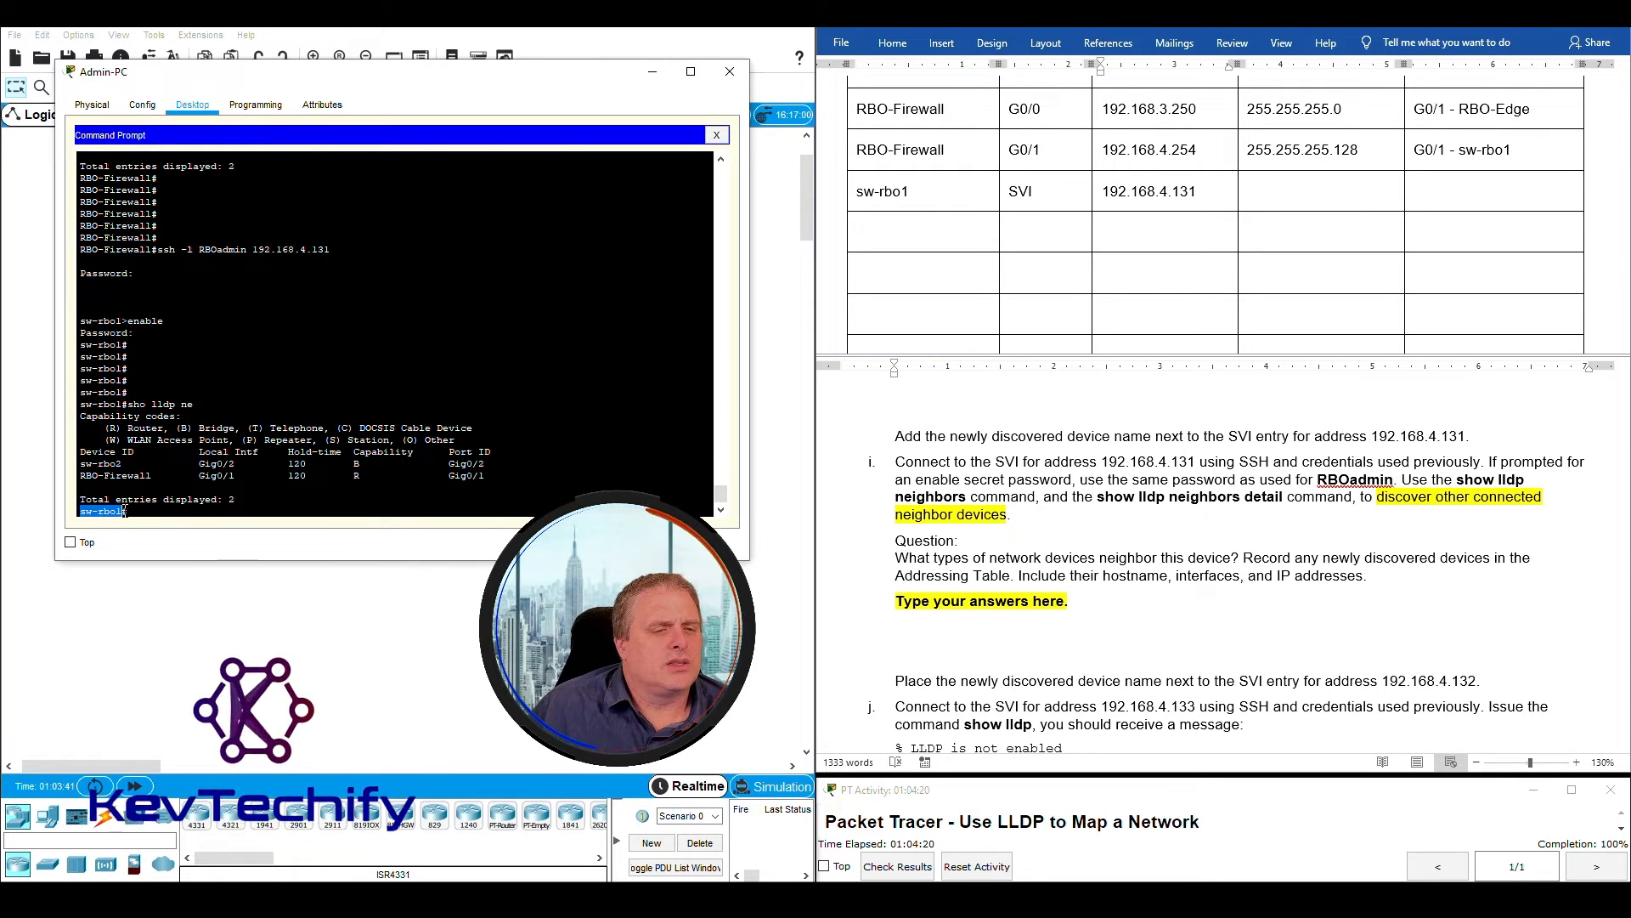
- Examine the LLDP neighbor output of sw-rbo1 for each neighbor's device ID, local interface and port ID
left_click_drag(80, 510, 123, 511)
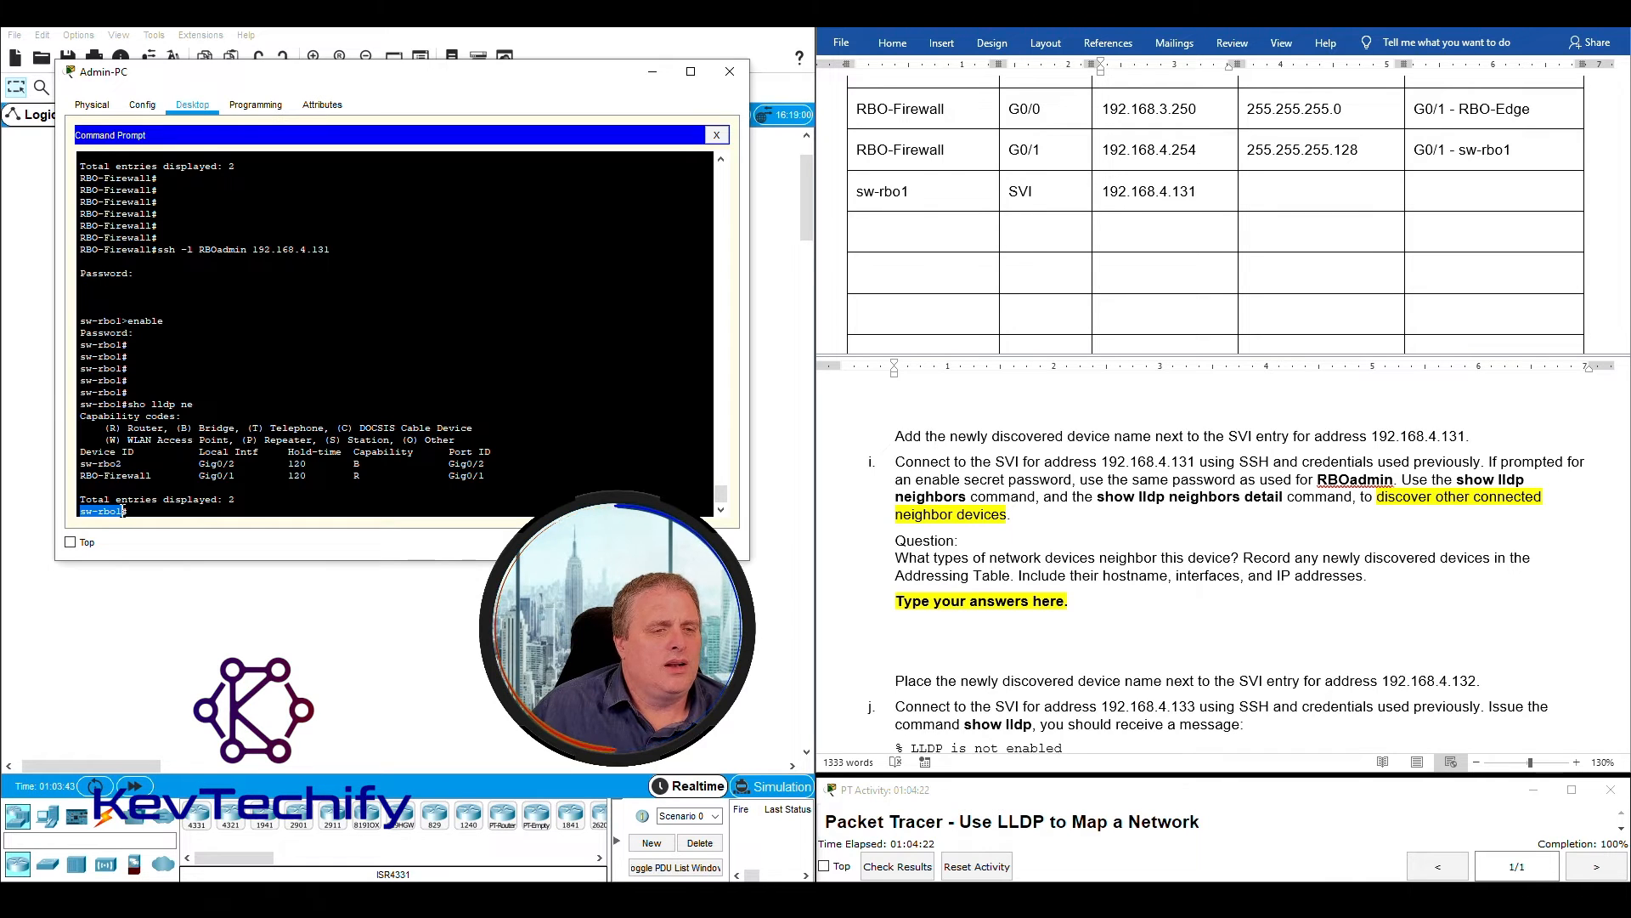
left_click(84, 464)
left_click_drag(85, 464, 128, 464)
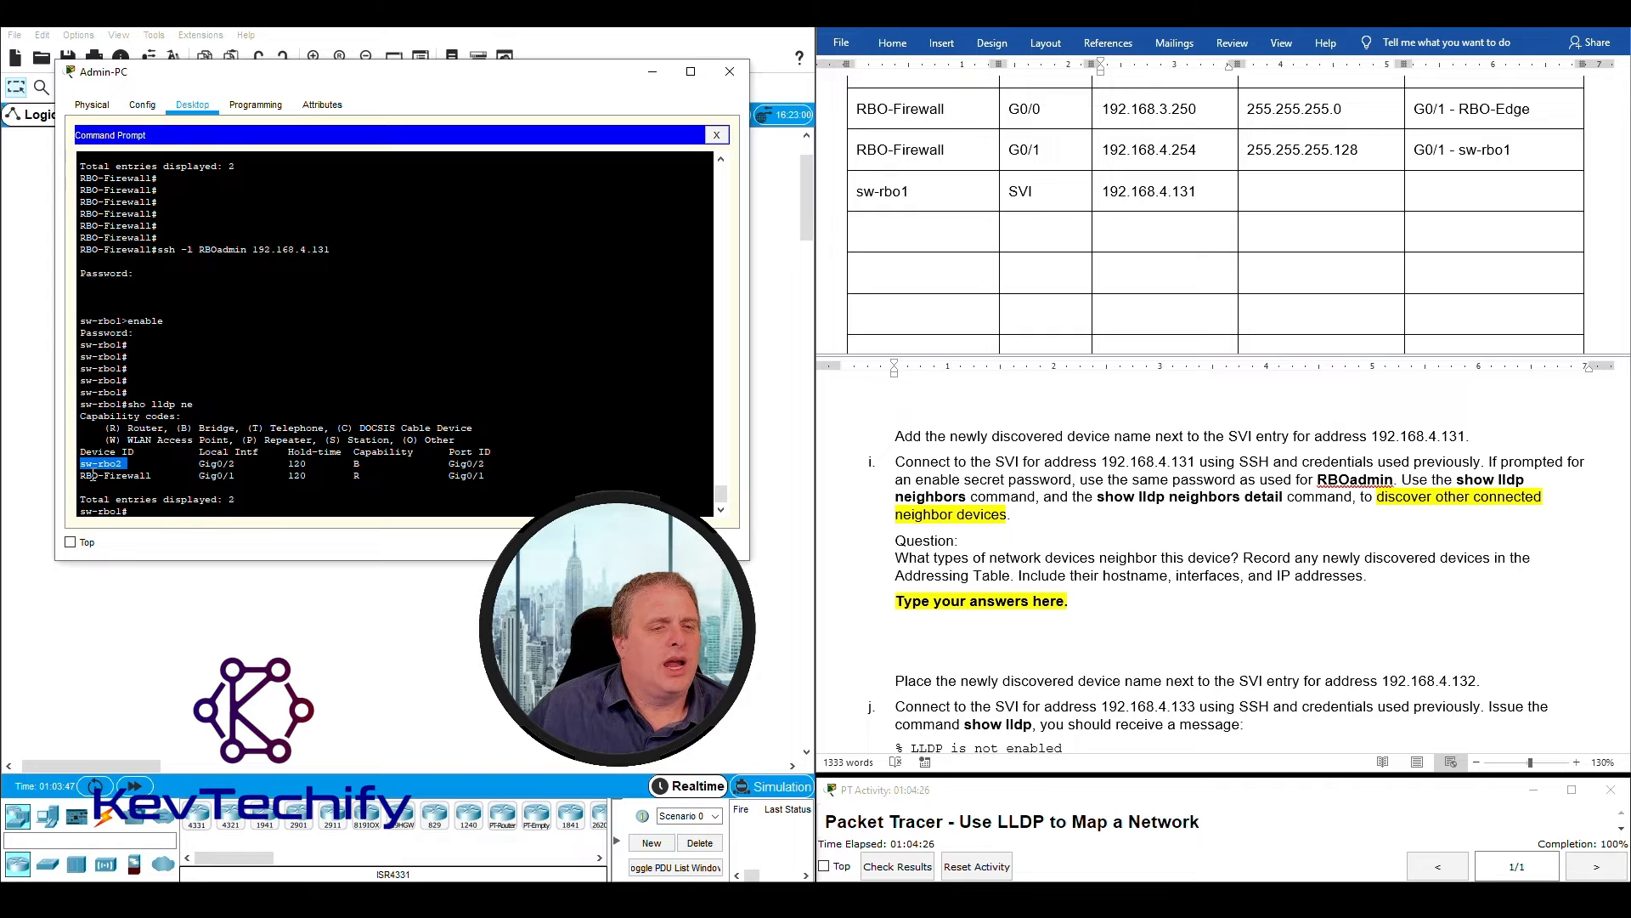
left_click(88, 478)
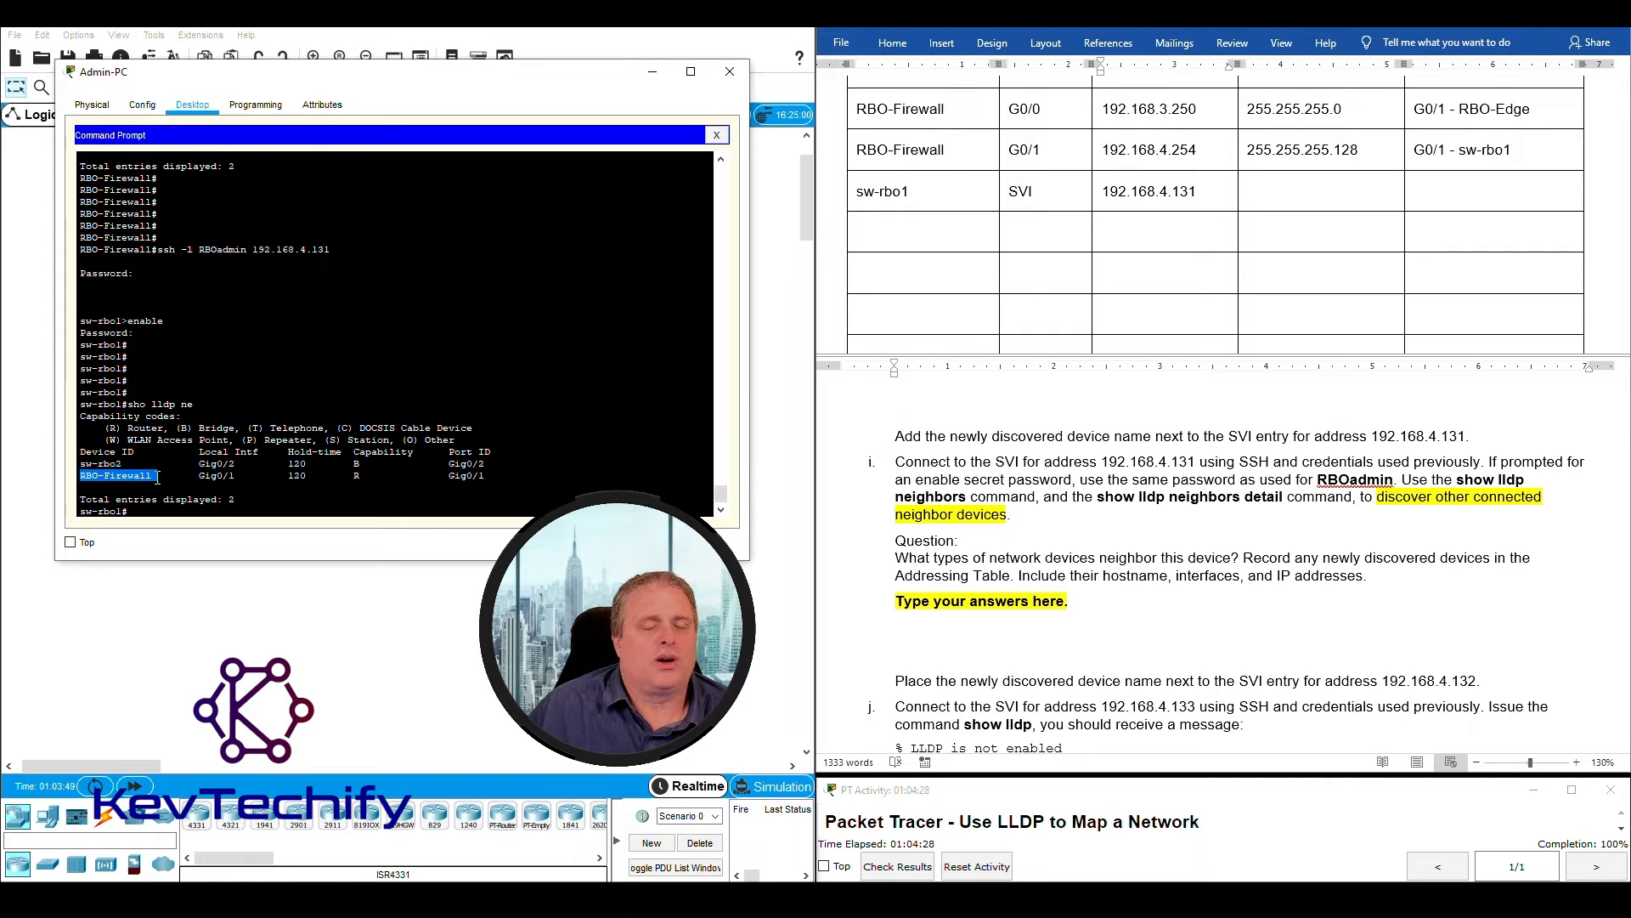
left_click_drag(82, 465, 493, 478)
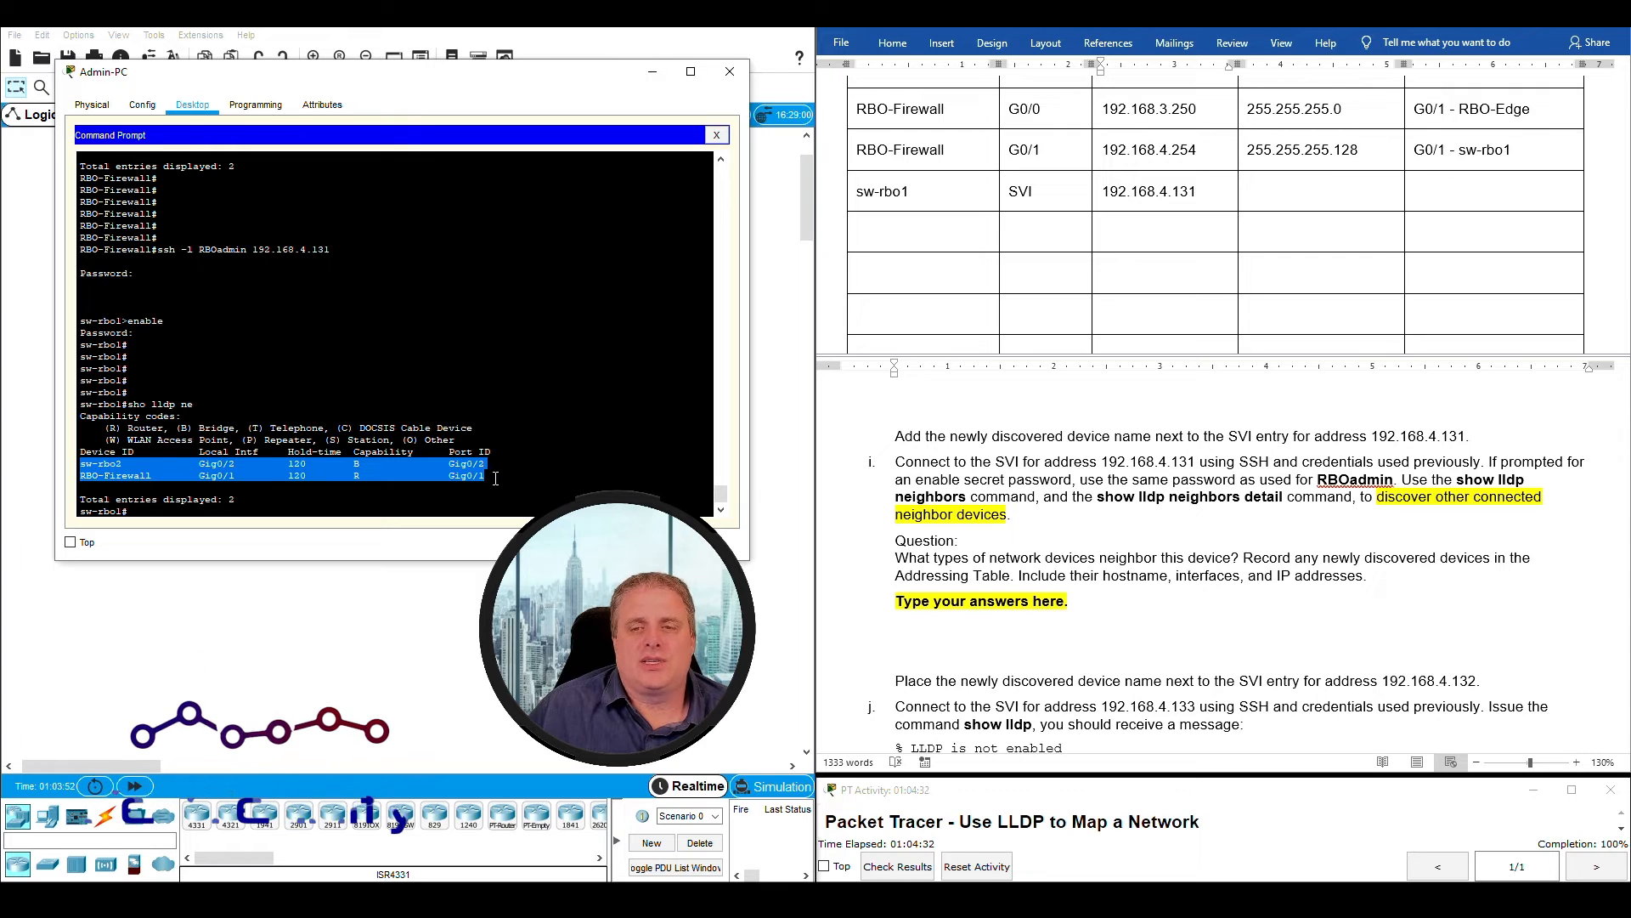
left_click_drag(80, 510, 119, 510)
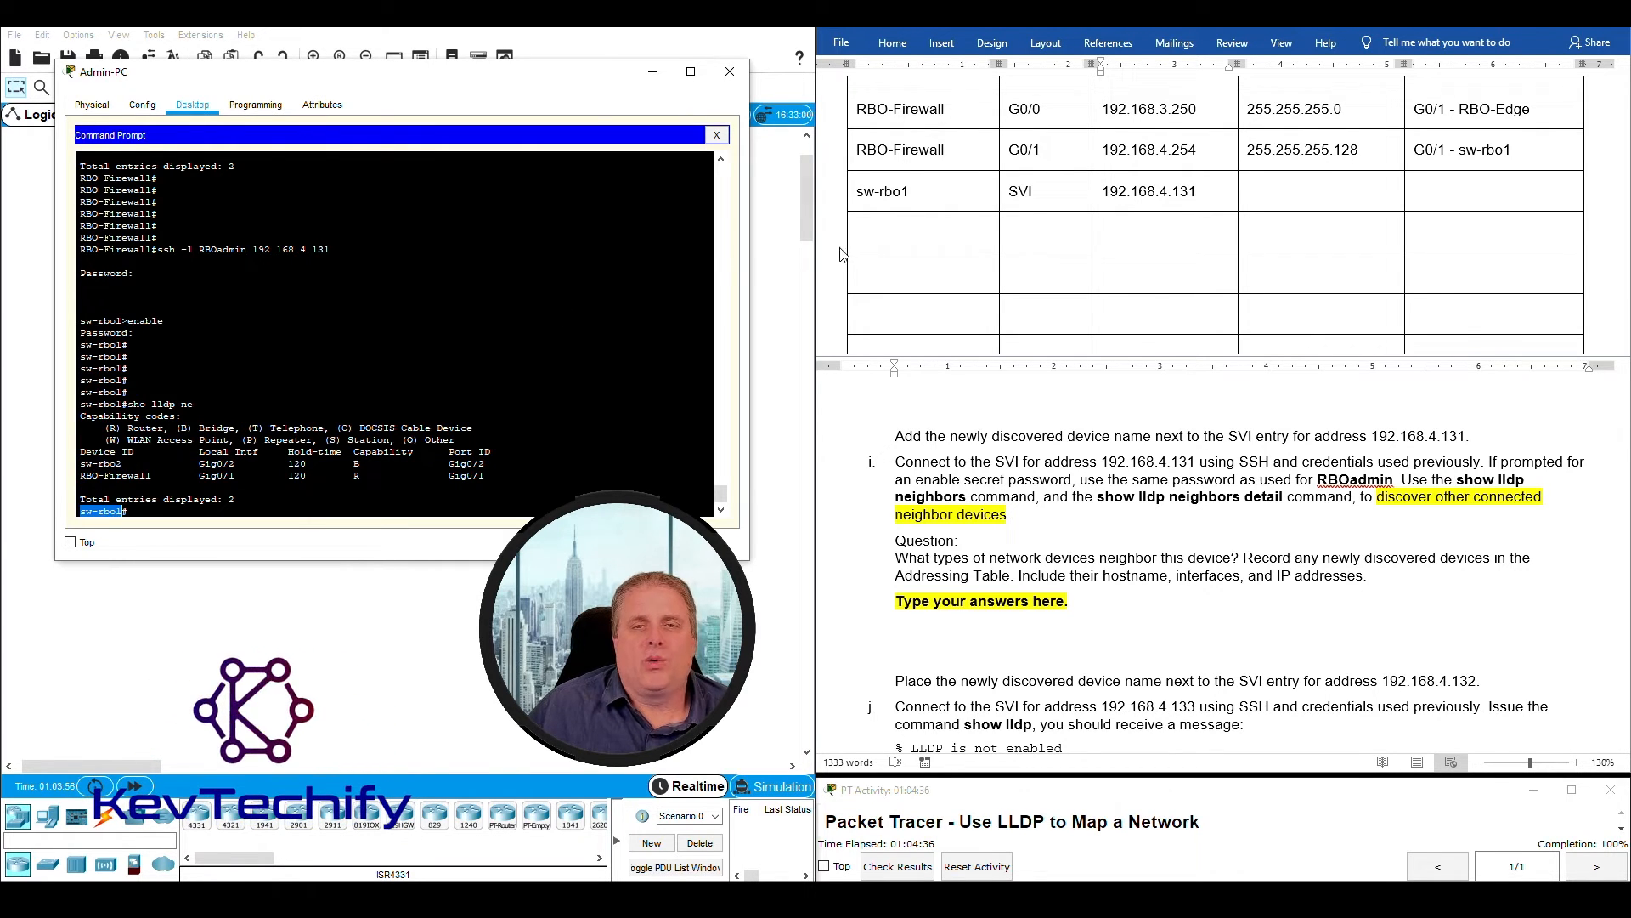
- Enter sw-rbo1 as the device name in the next two empty Addressing Table rows, below the SVI entry
left_click(888, 234)
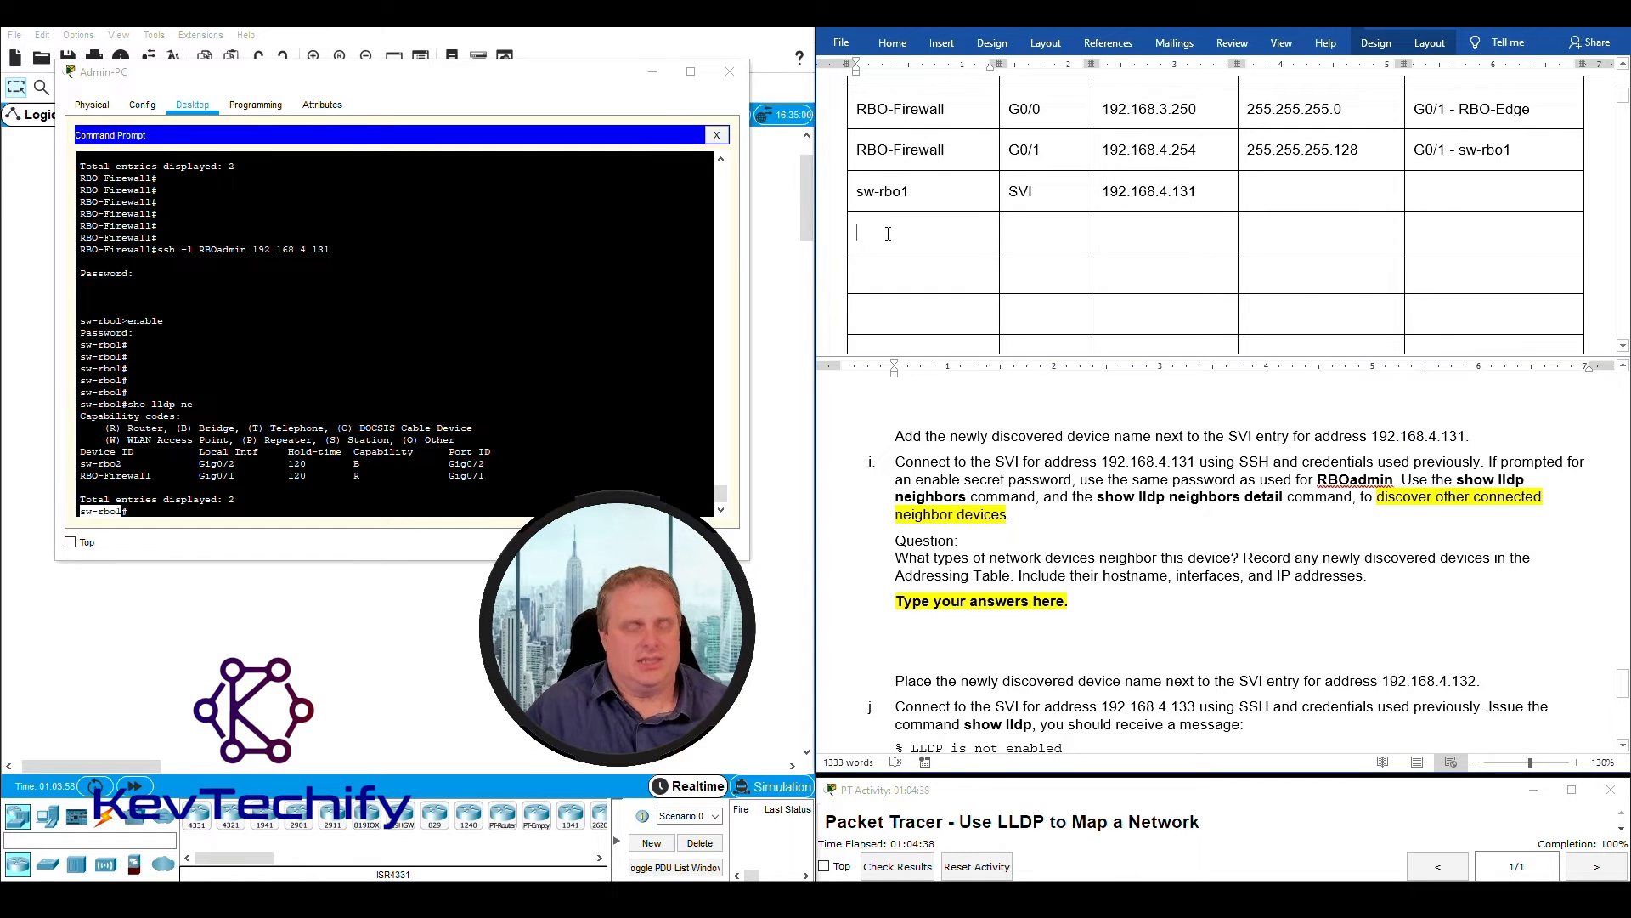
type("sw-rbo1")
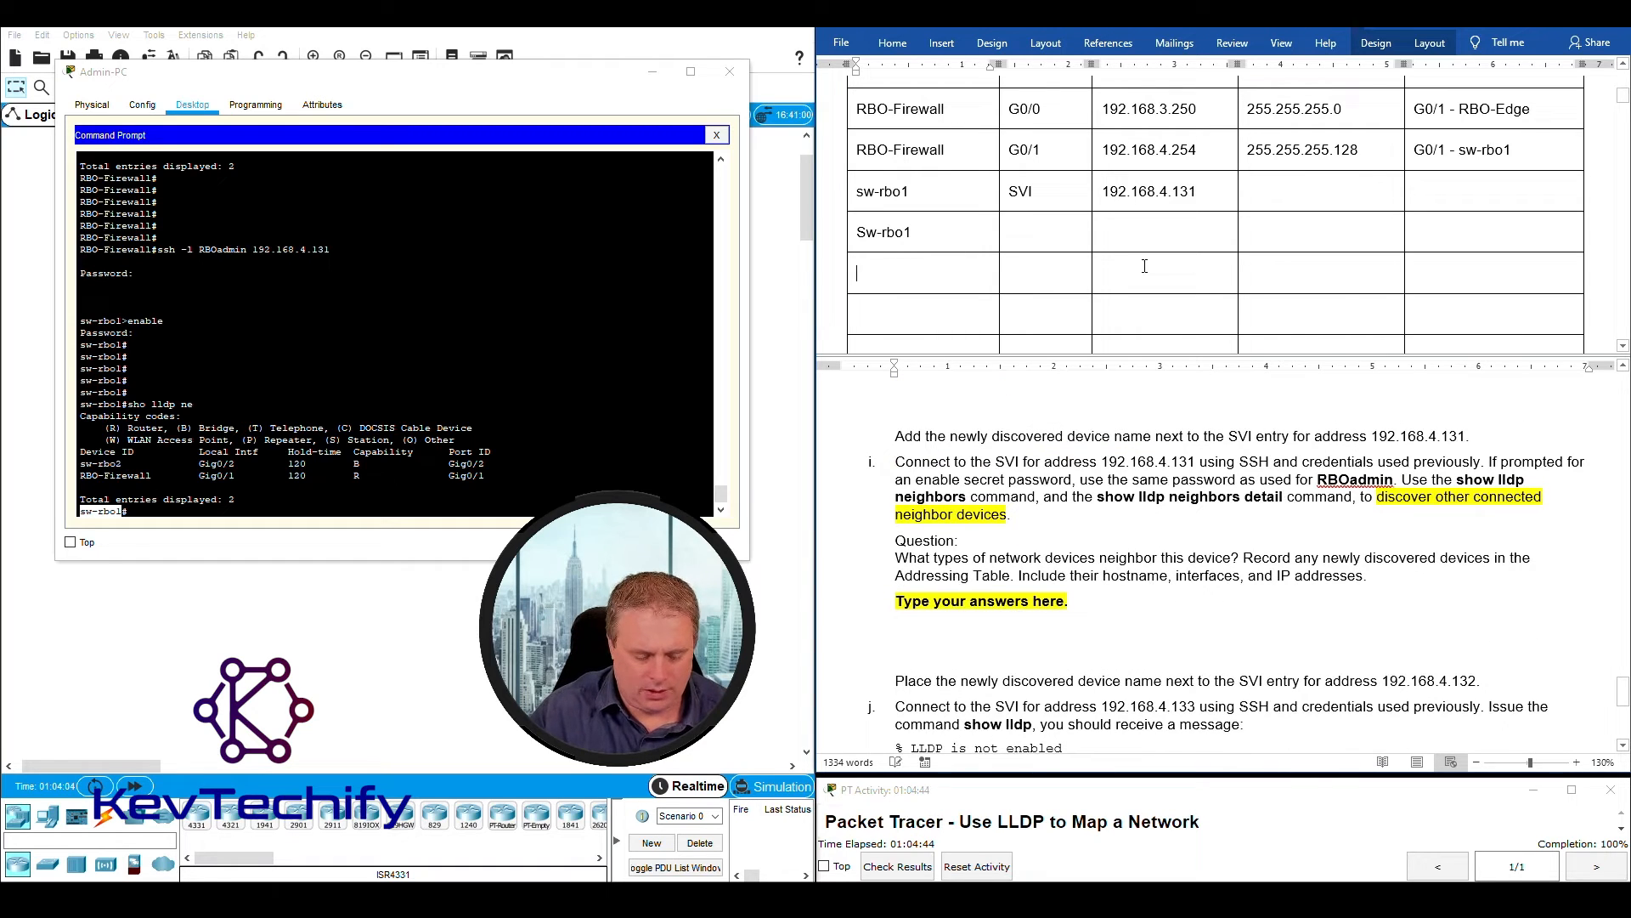
type("sw-rbo21")
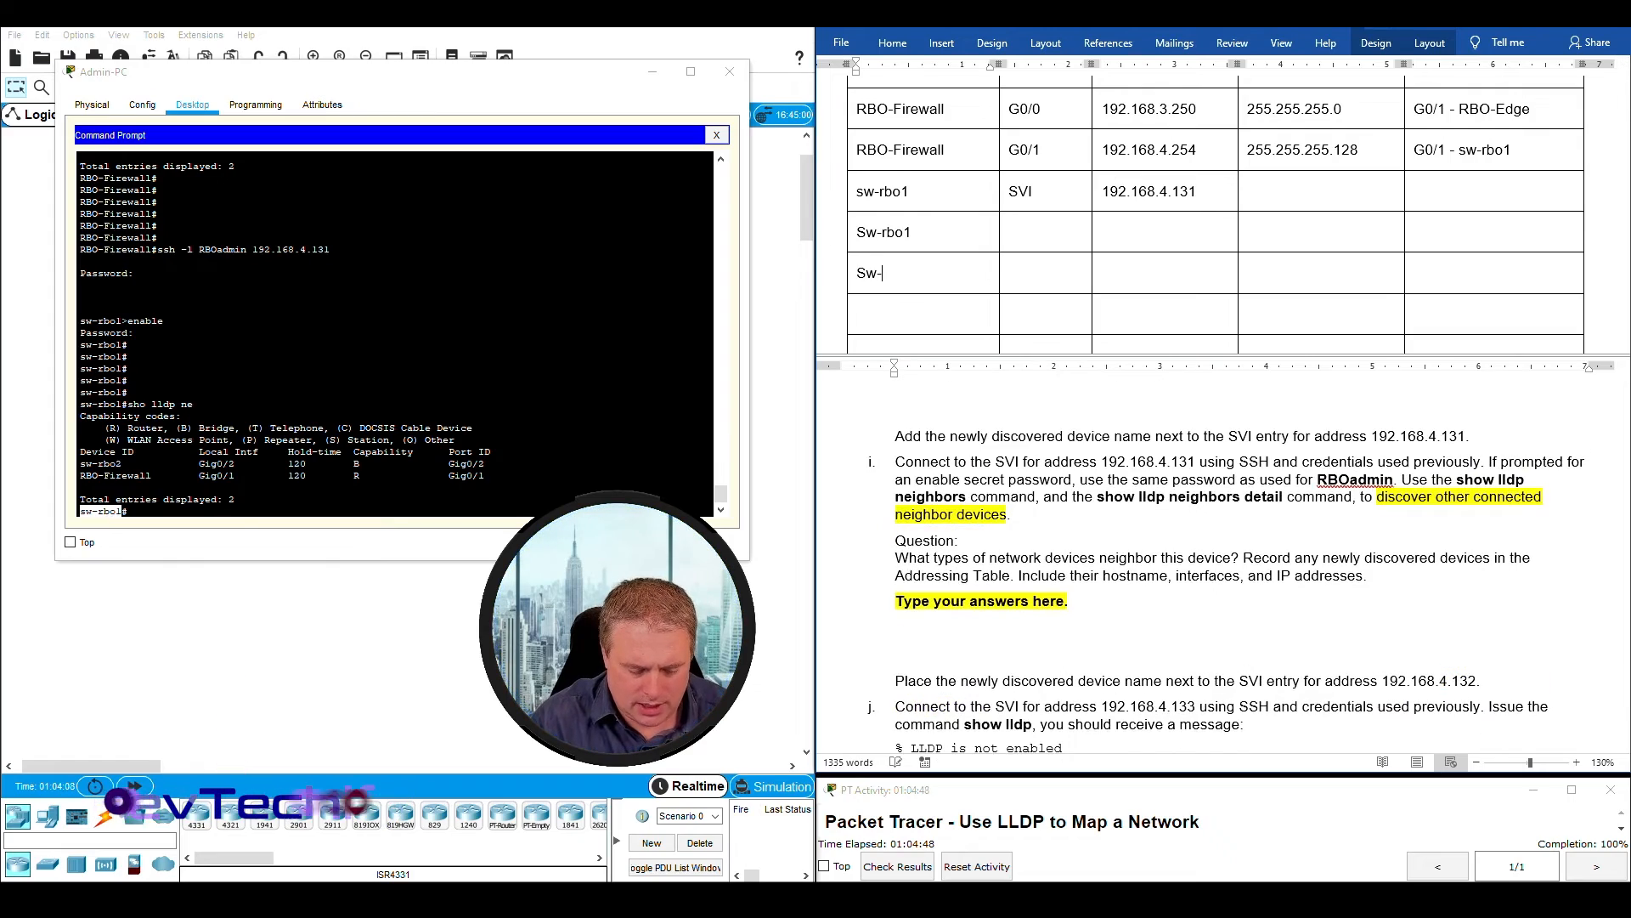
key("BackSpace")
key("BackSpace")
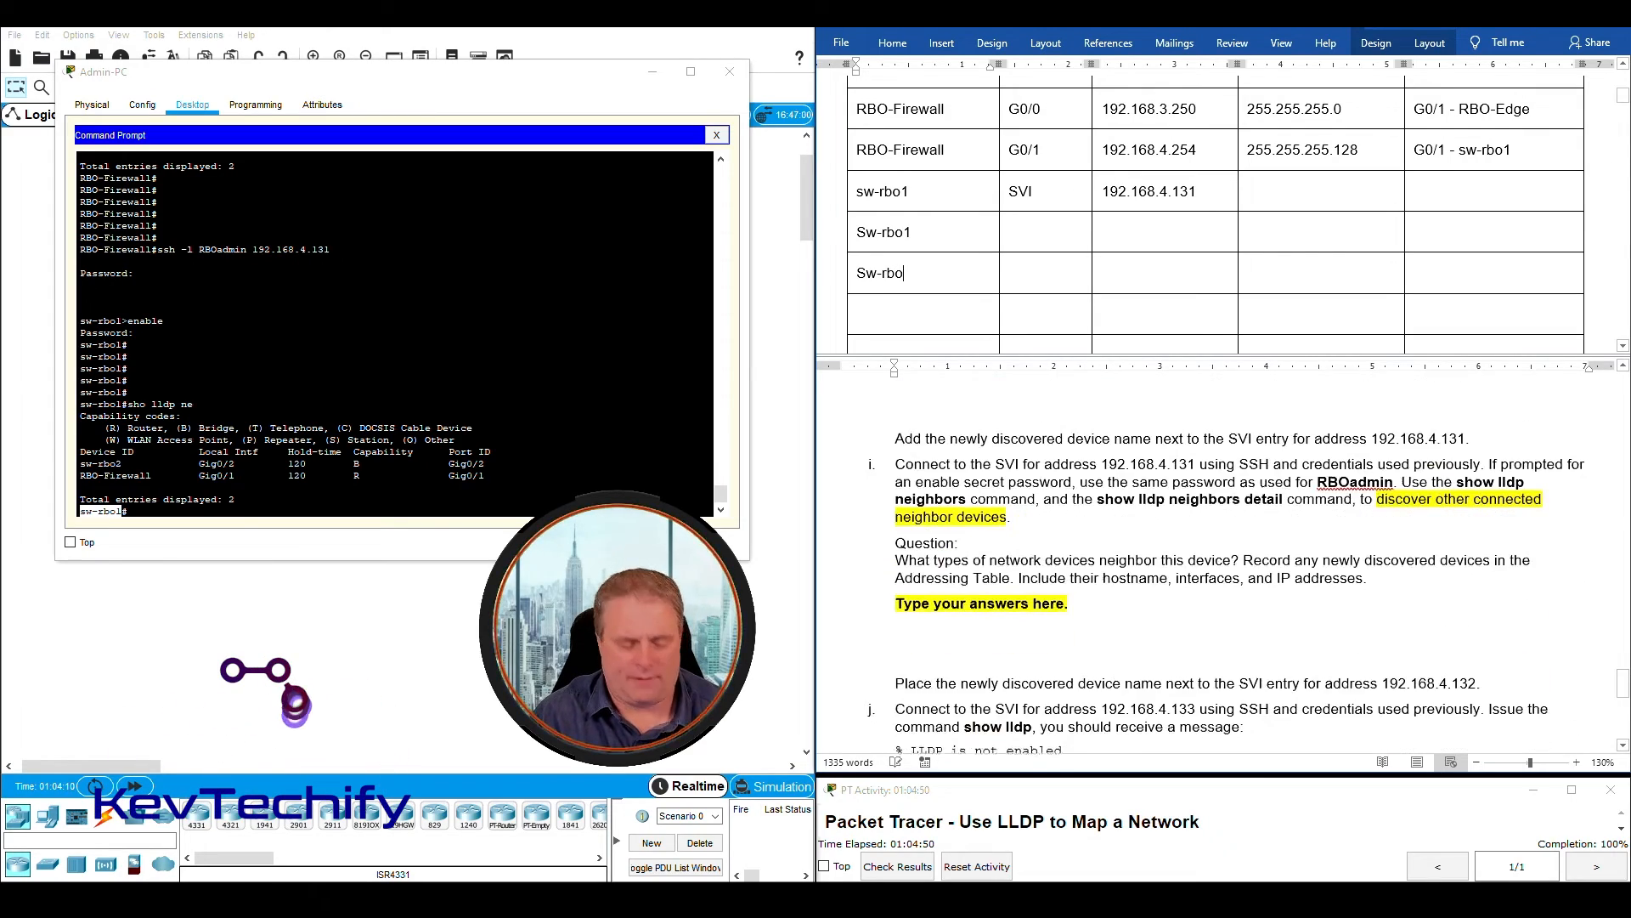
type("1")
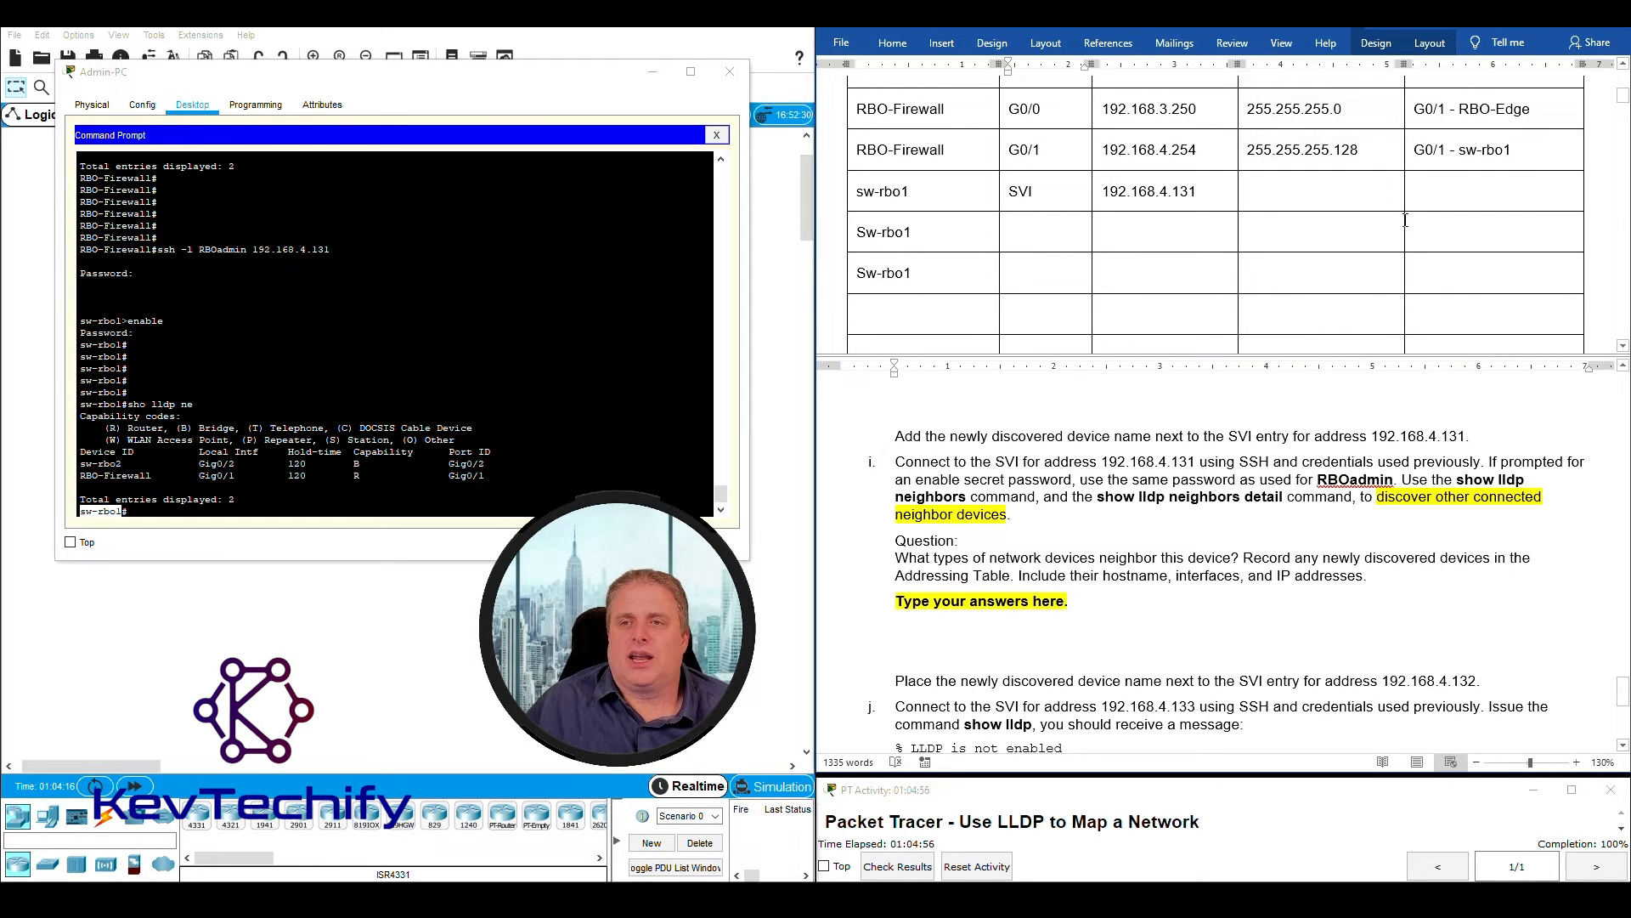
- Record G0/1 as the interface in the row directly below the SVI entry, using the local interface facing RBO-Firewall
left_click_drag(198, 464, 236, 476)
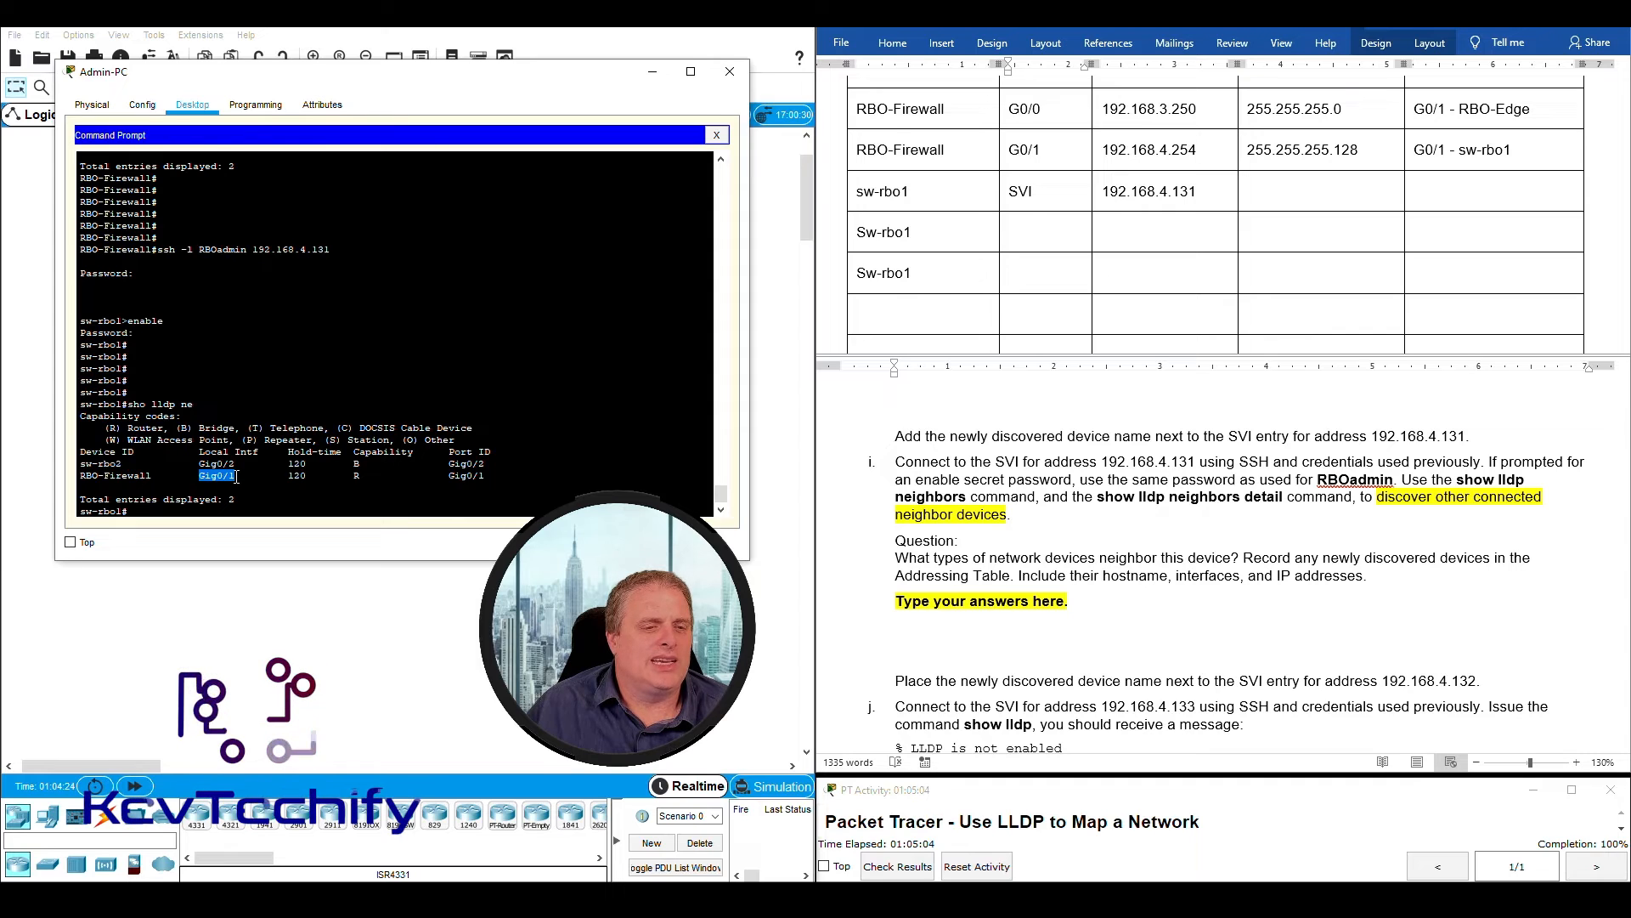
left_click(237, 476)
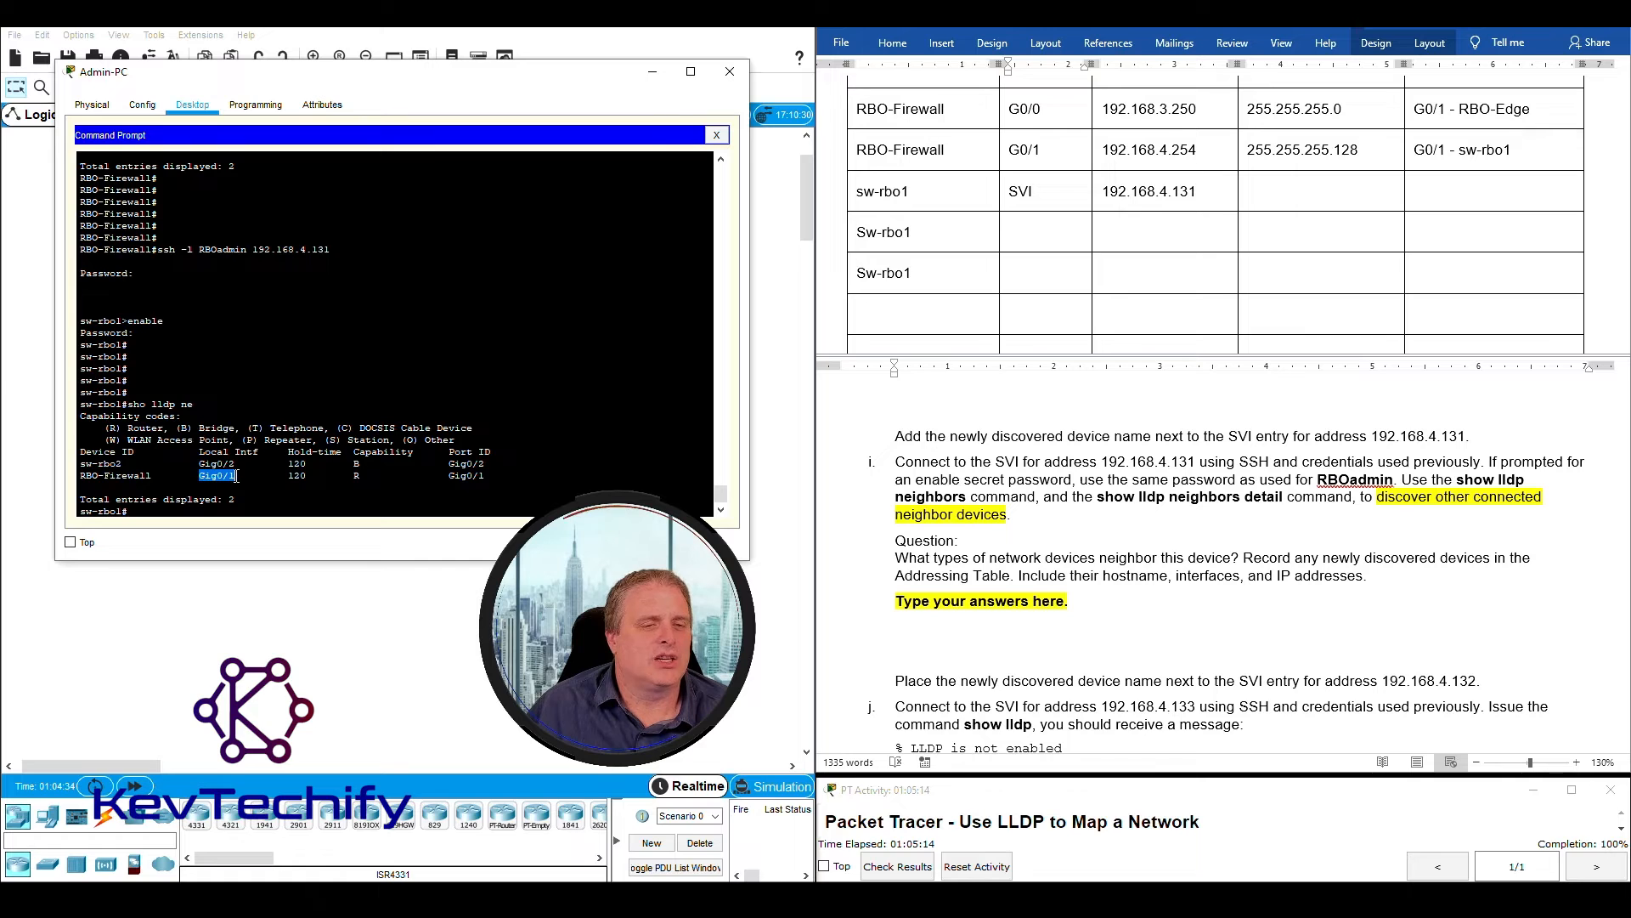
left_click(1025, 236)
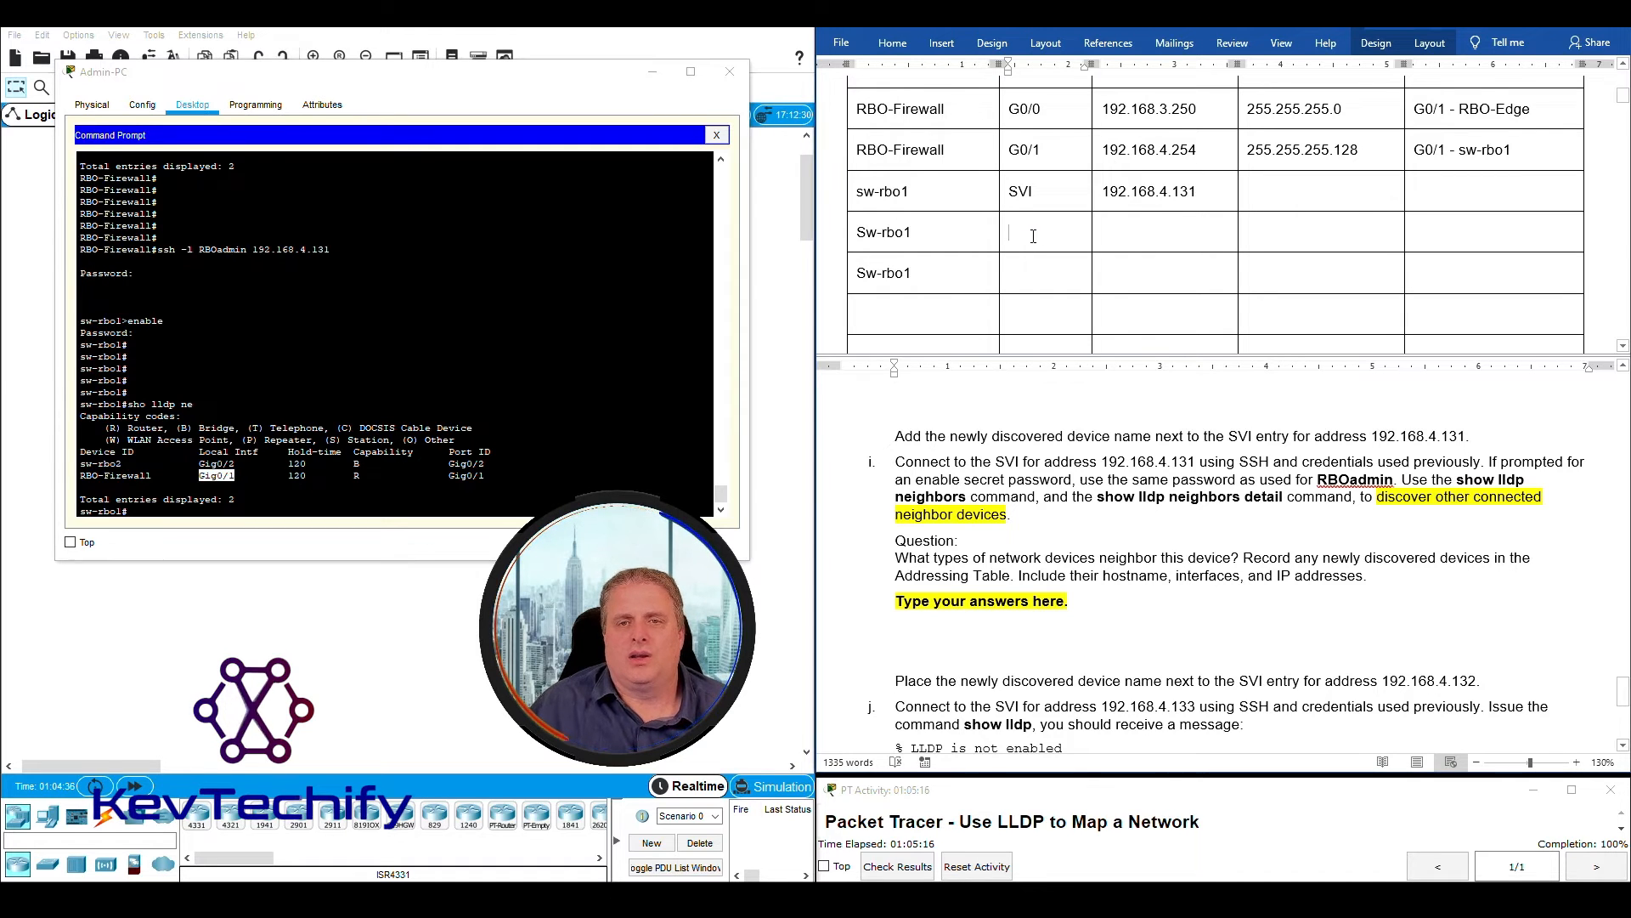
type("G0/1")
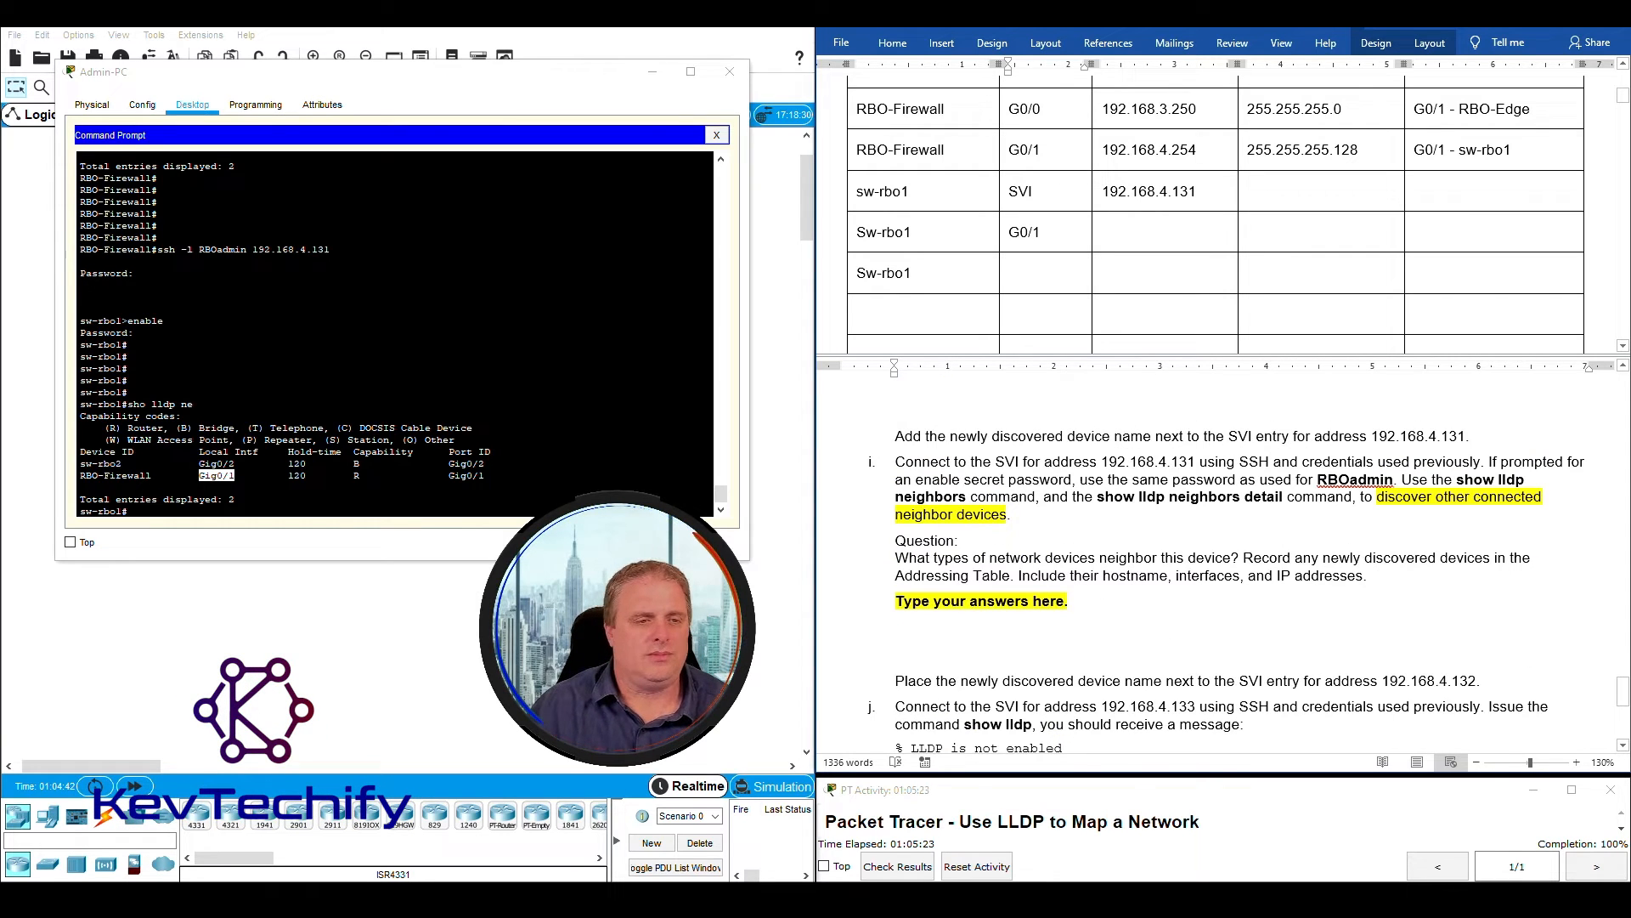
- Enter "G0/1 - RBO-Firewall" as the connected neighbor for sw-rbo1's G0/1 row, leaving its address and mask cells empty
left_click(1164, 235)
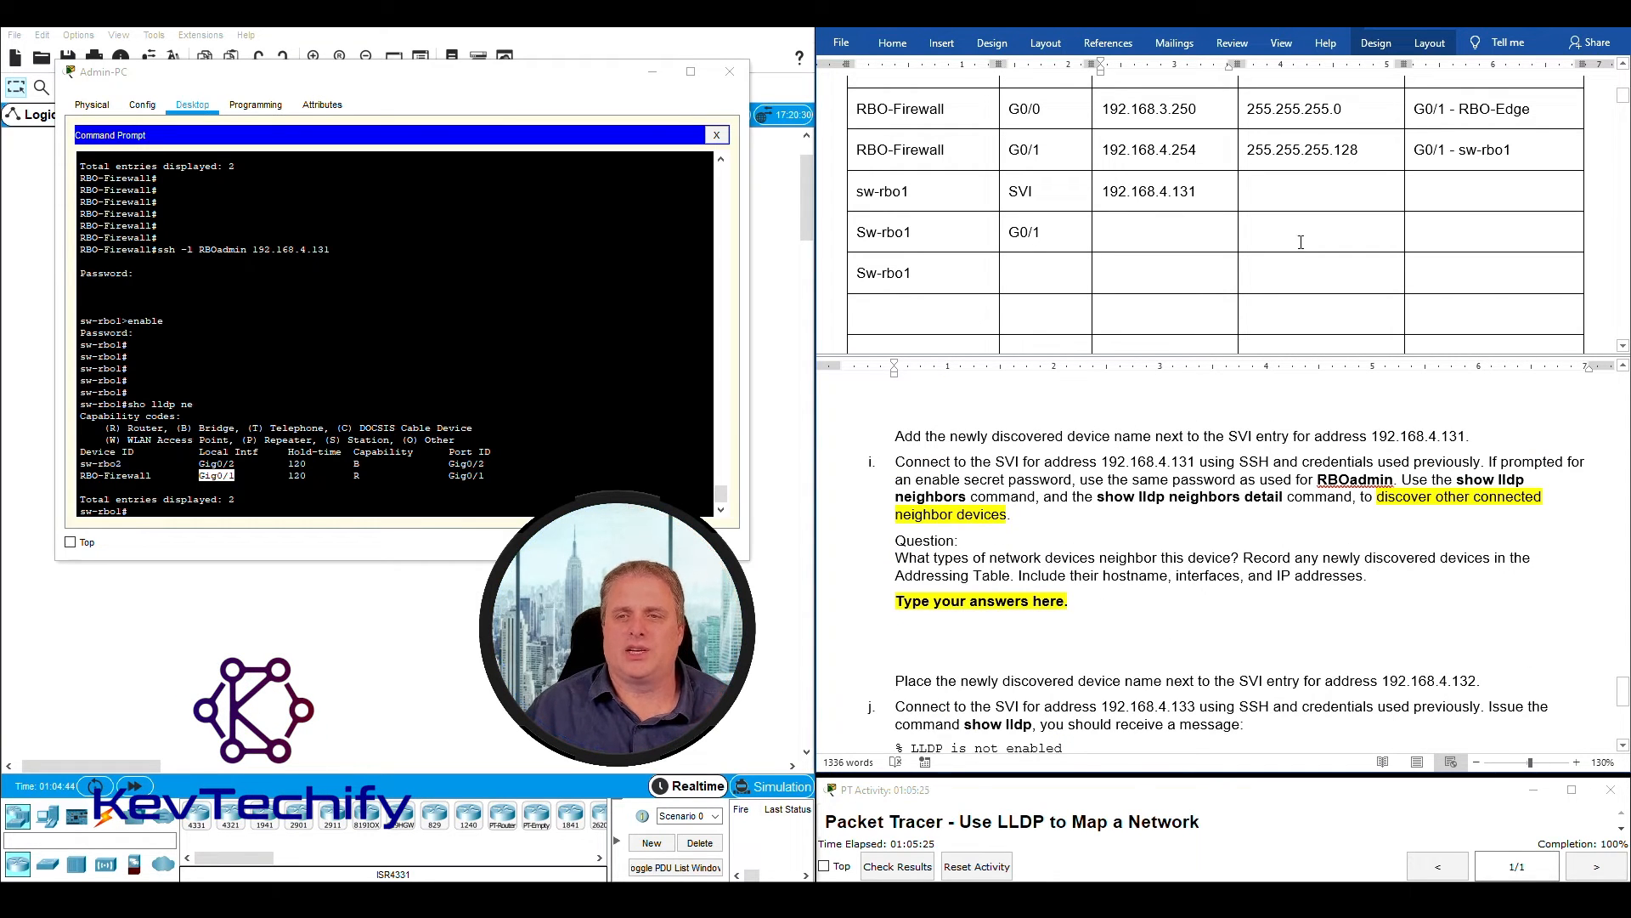
left_click_drag(1126, 227, 1351, 241)
left_click(1449, 240)
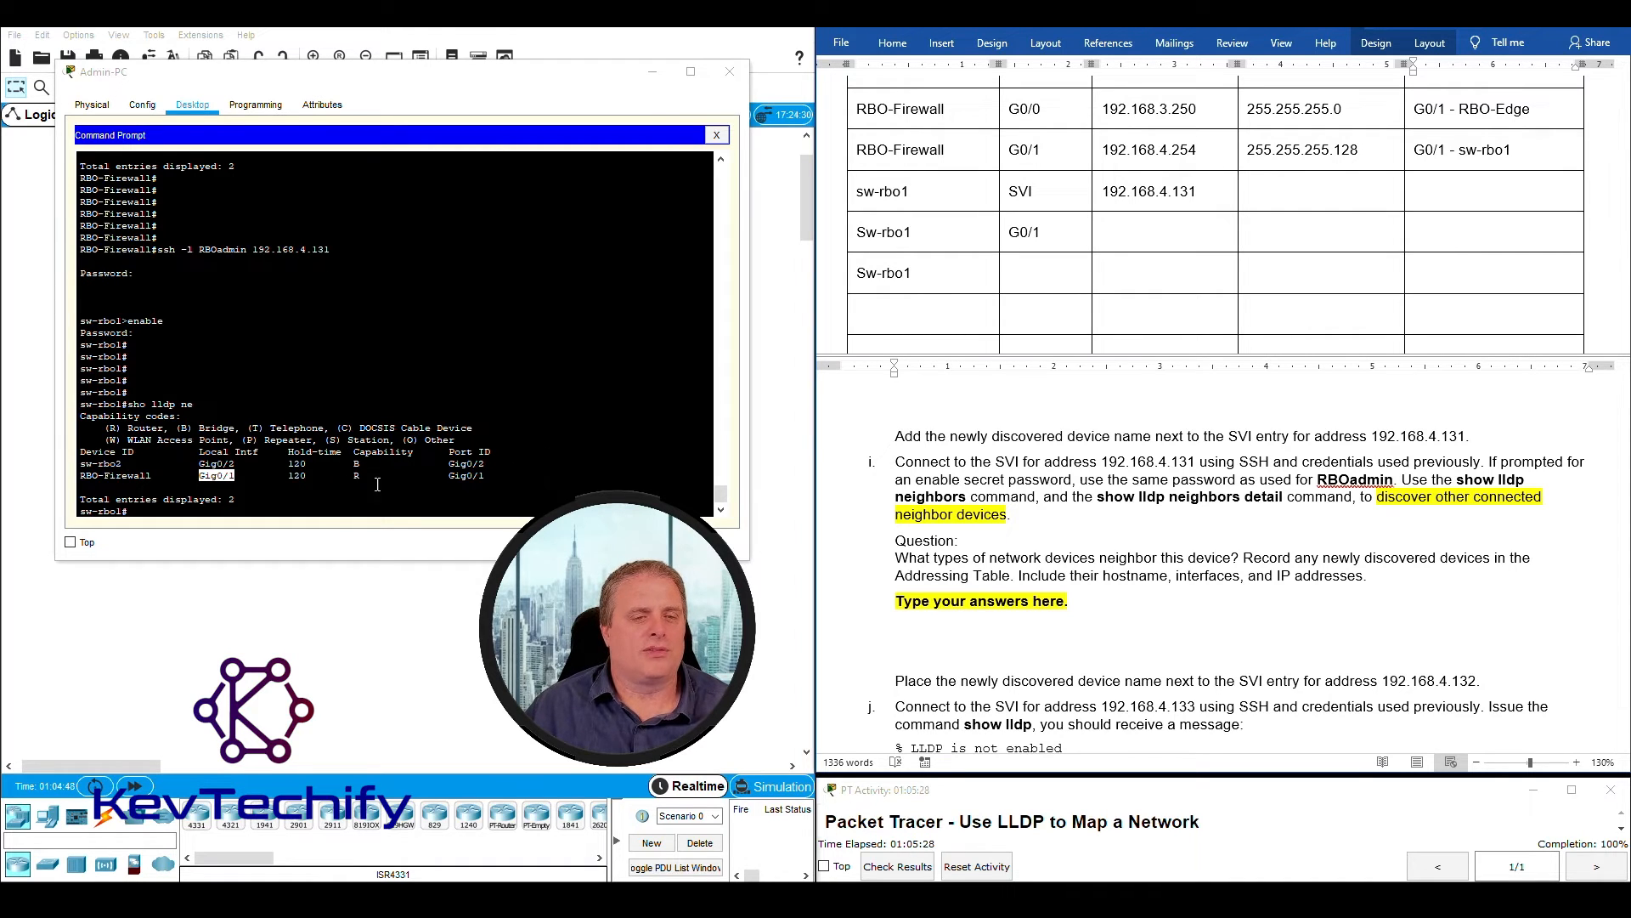
left_click(450, 481)
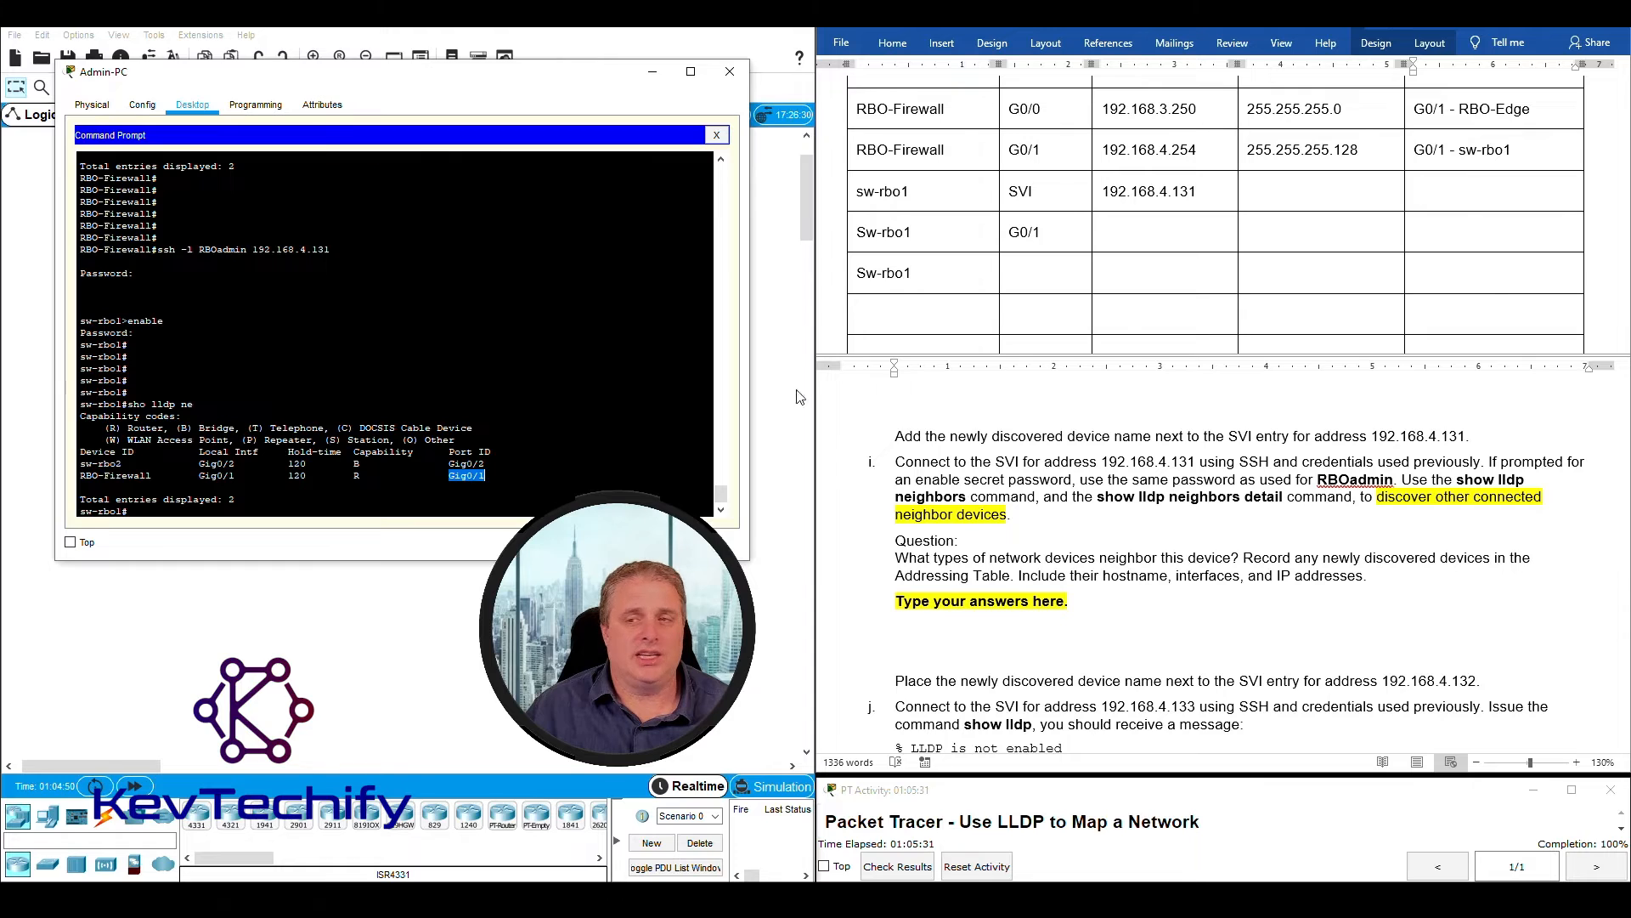
left_click(1446, 230)
type("G0/1 -")
left_click_drag(81, 476, 149, 479)
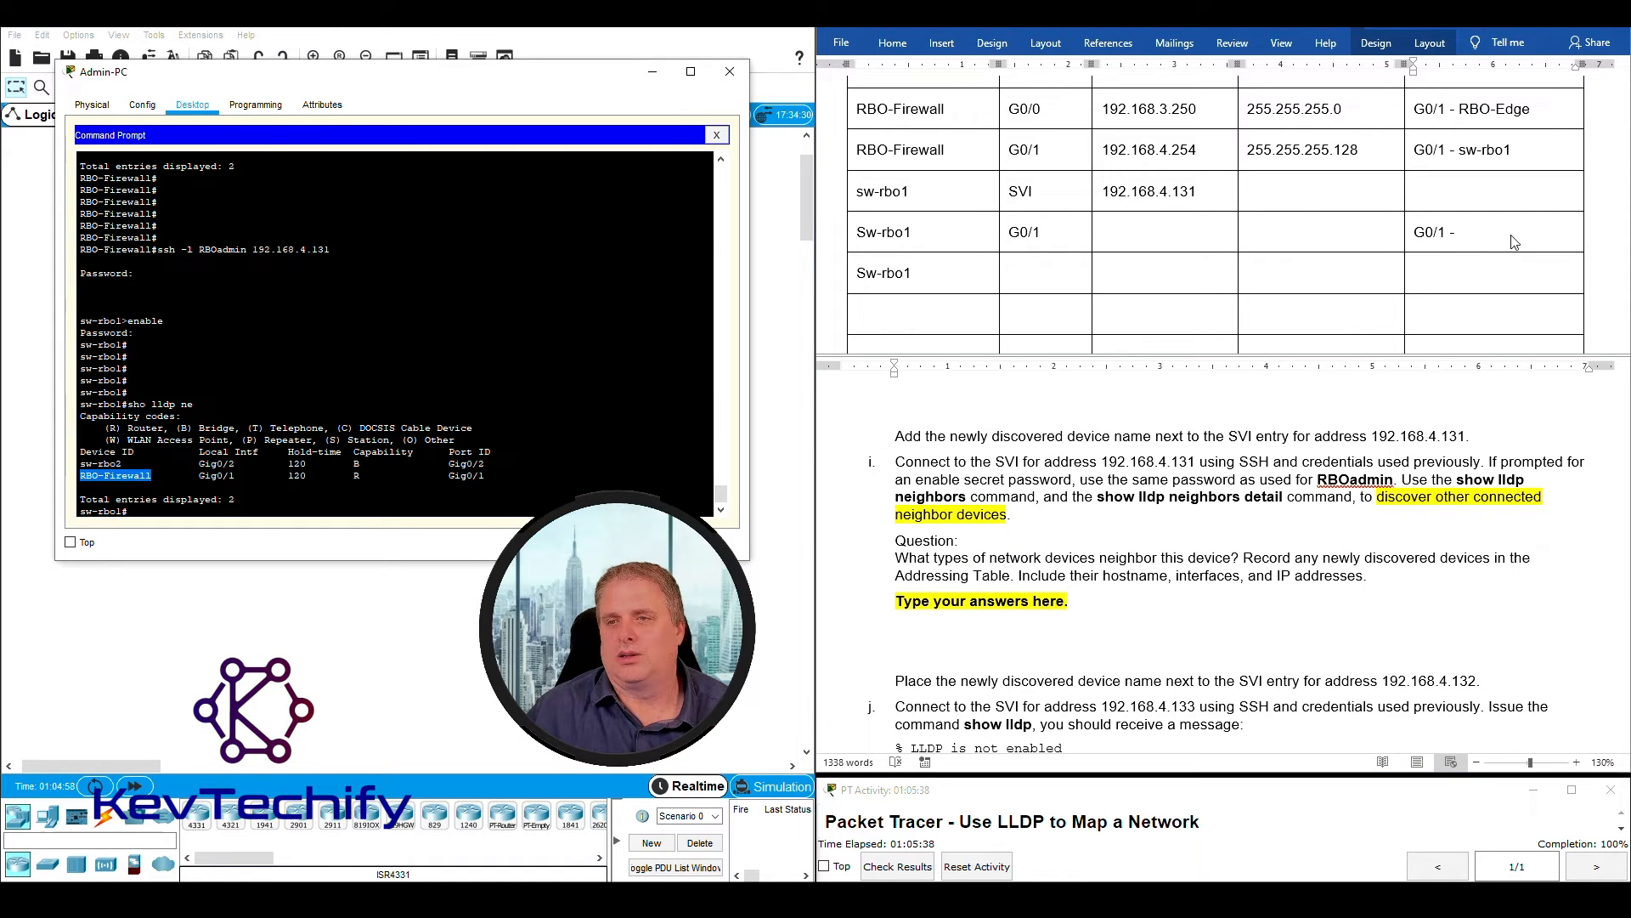
left_click(1476, 232)
type("RBO")
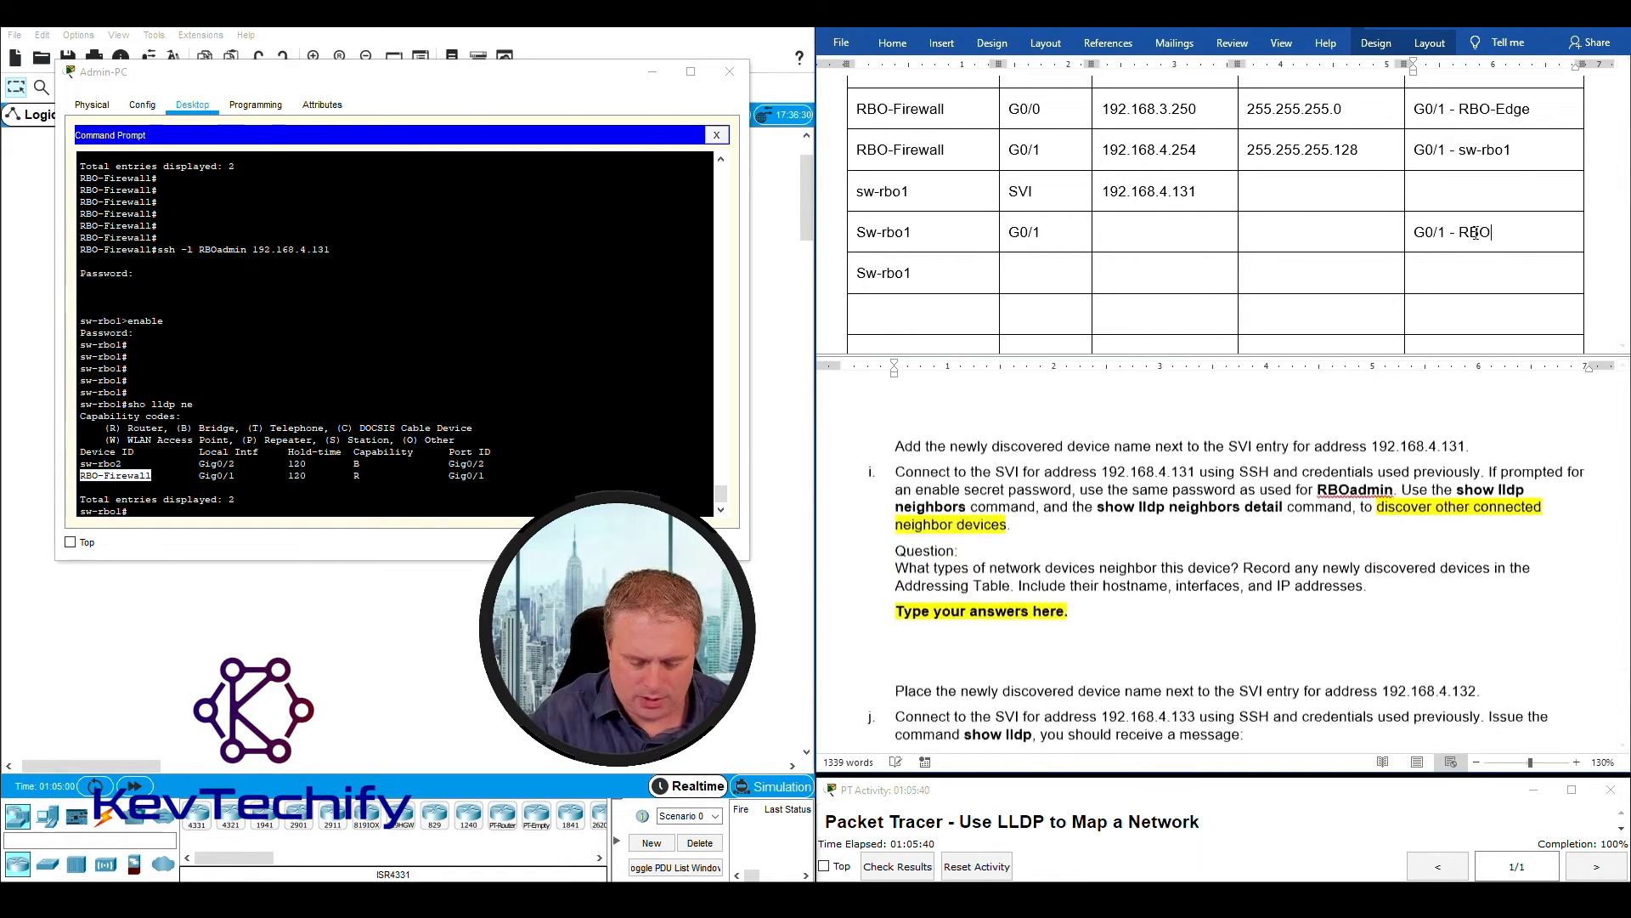
type("-Fir")
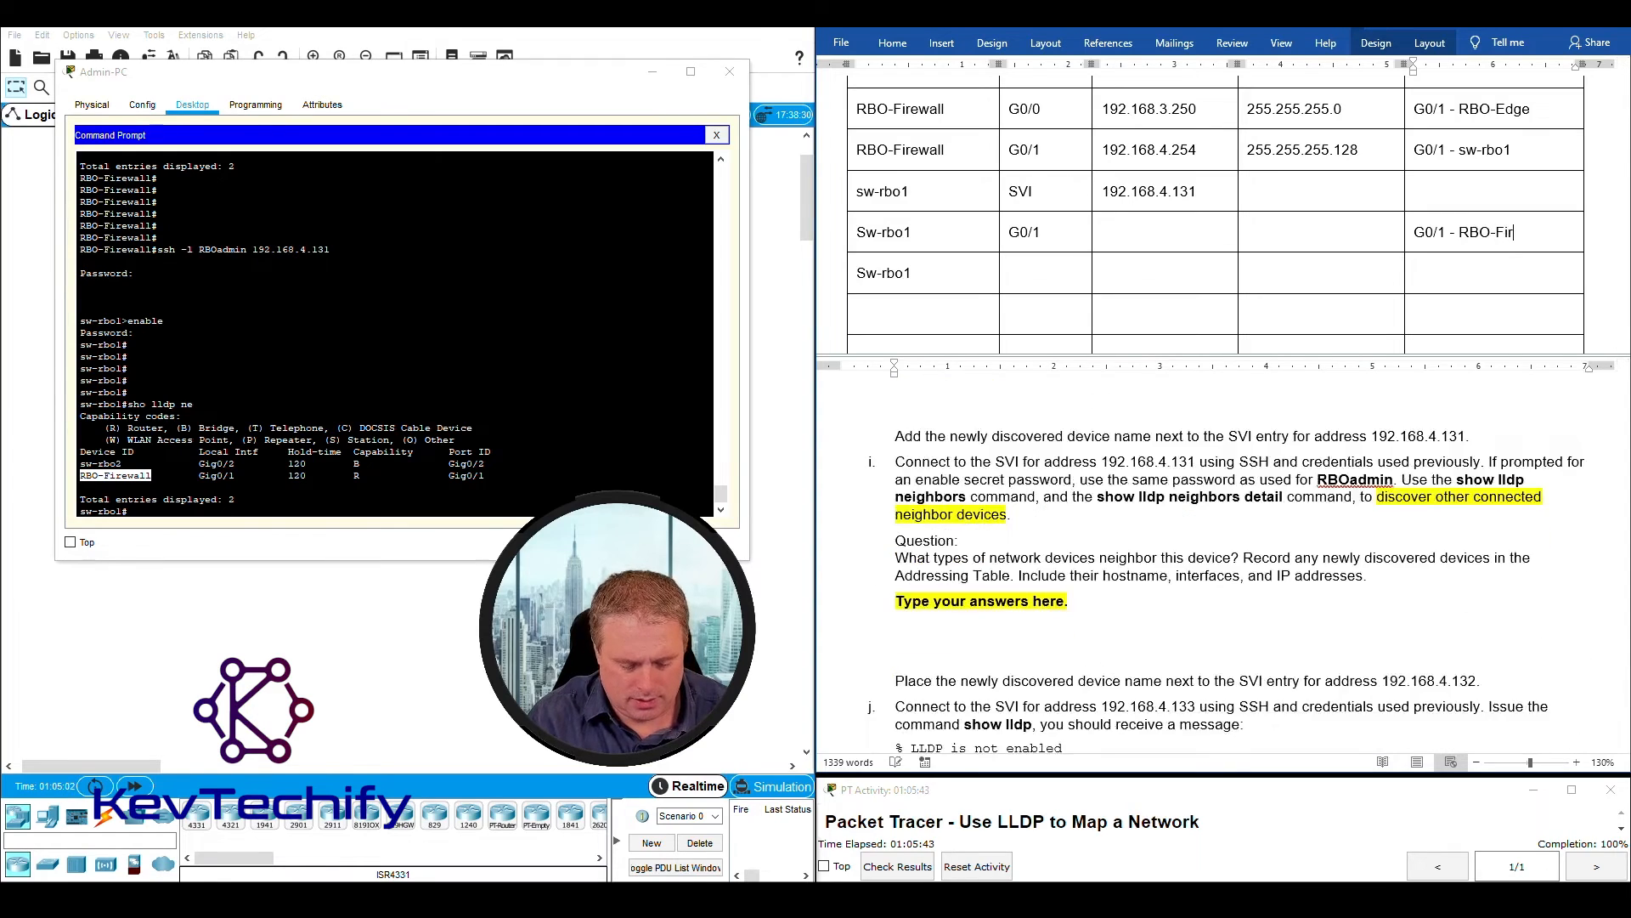
type("ewall")
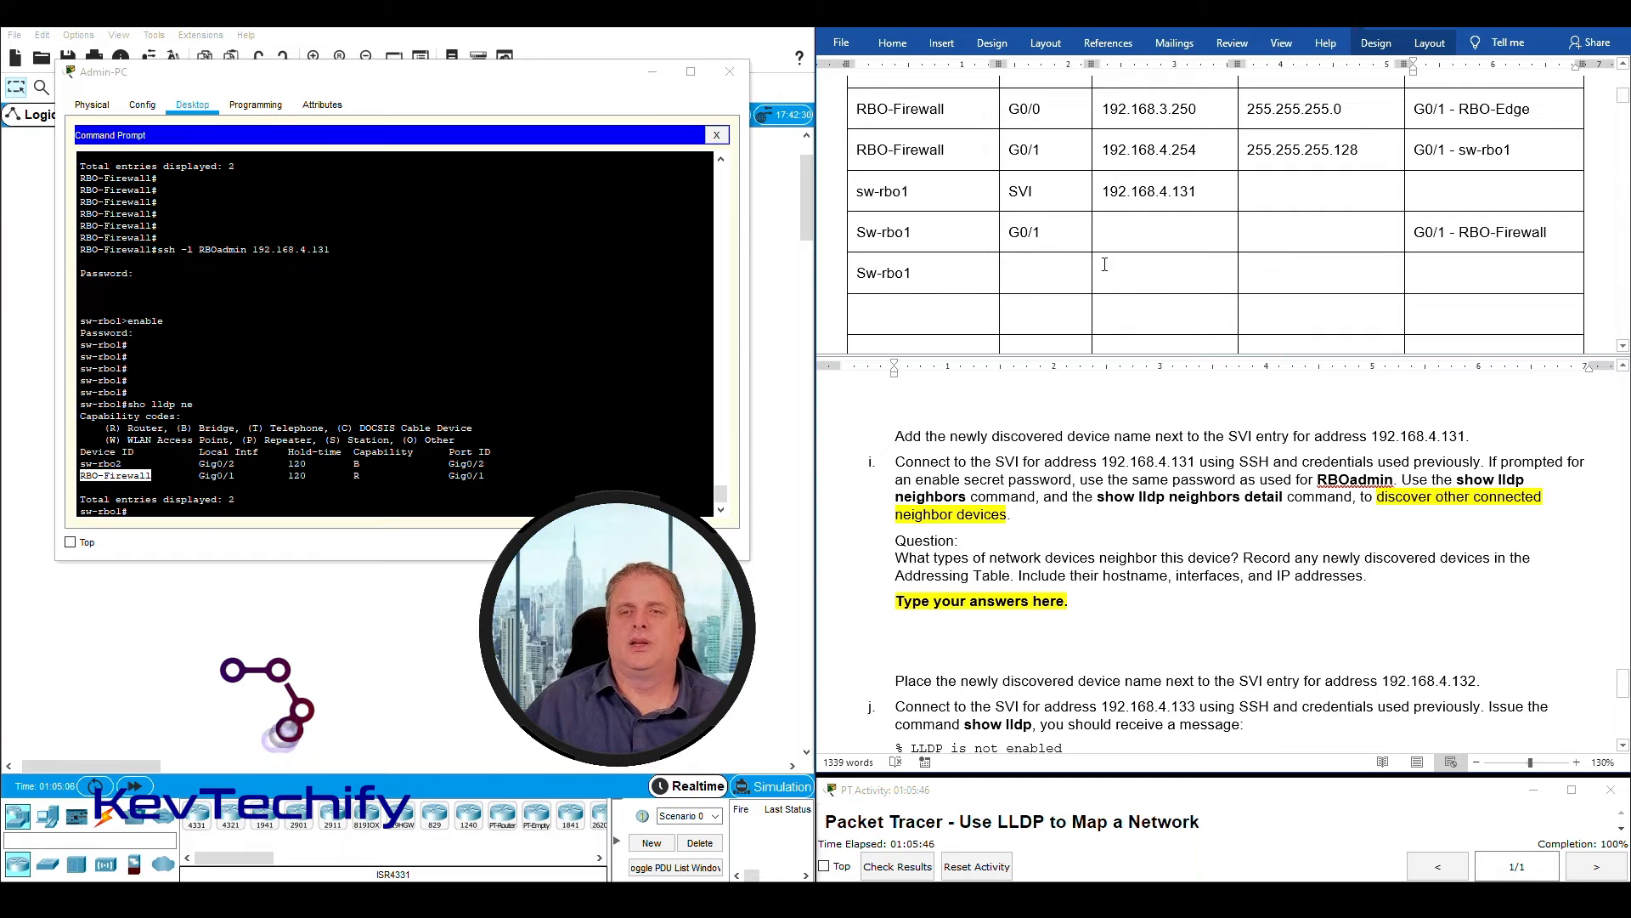
- Correct the device name in the two new rows to lowercase "sw-rbo1"
left_click(861, 232)
key("BackSpace")
type("s")
left_click(864, 273)
key("BackSpace")
type("s")
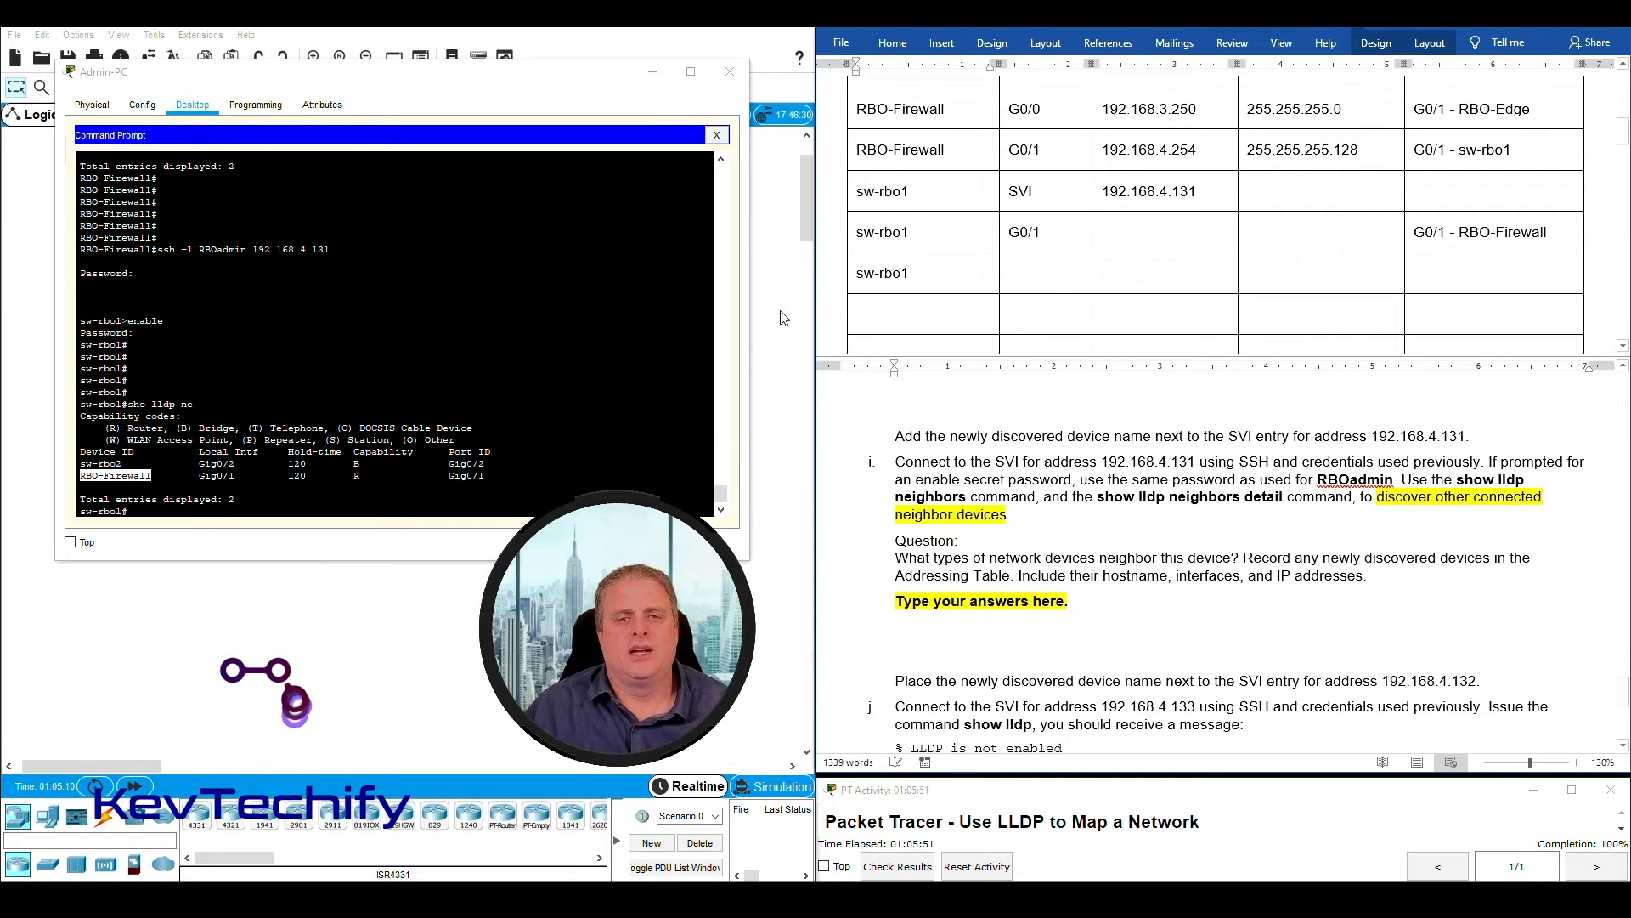
- Complete the second new sw-rbo1 row with interface G0/2 and connected neighbor "G0/2 - sw-rbo2", based on the LLDP output
left_click_drag(198, 464, 237, 465)
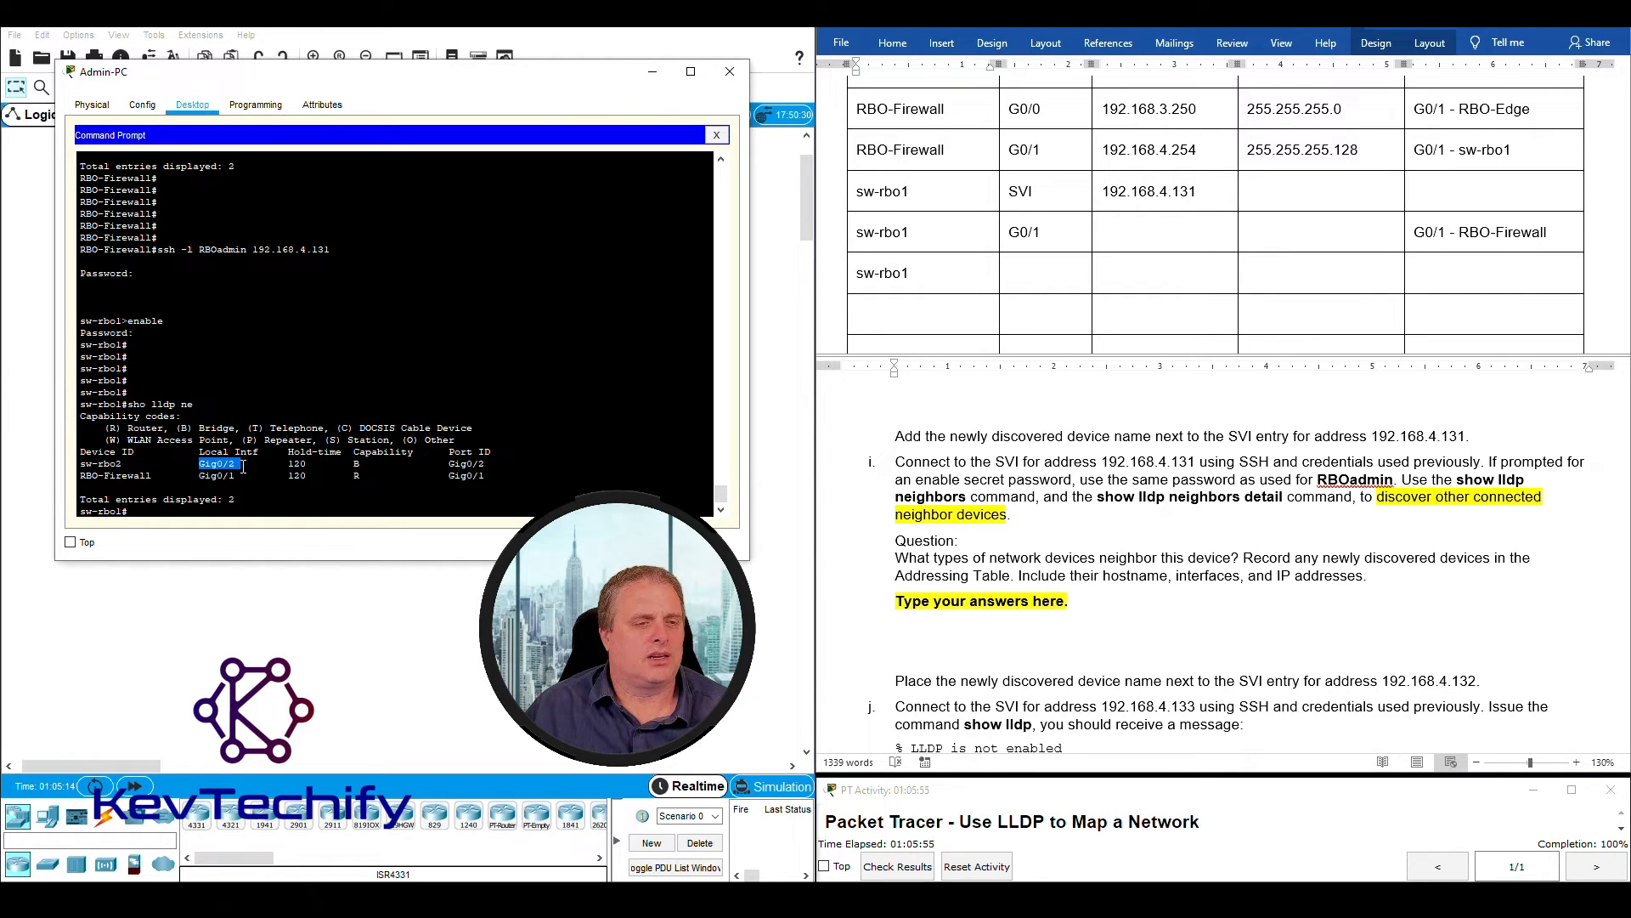
left_click(1027, 273)
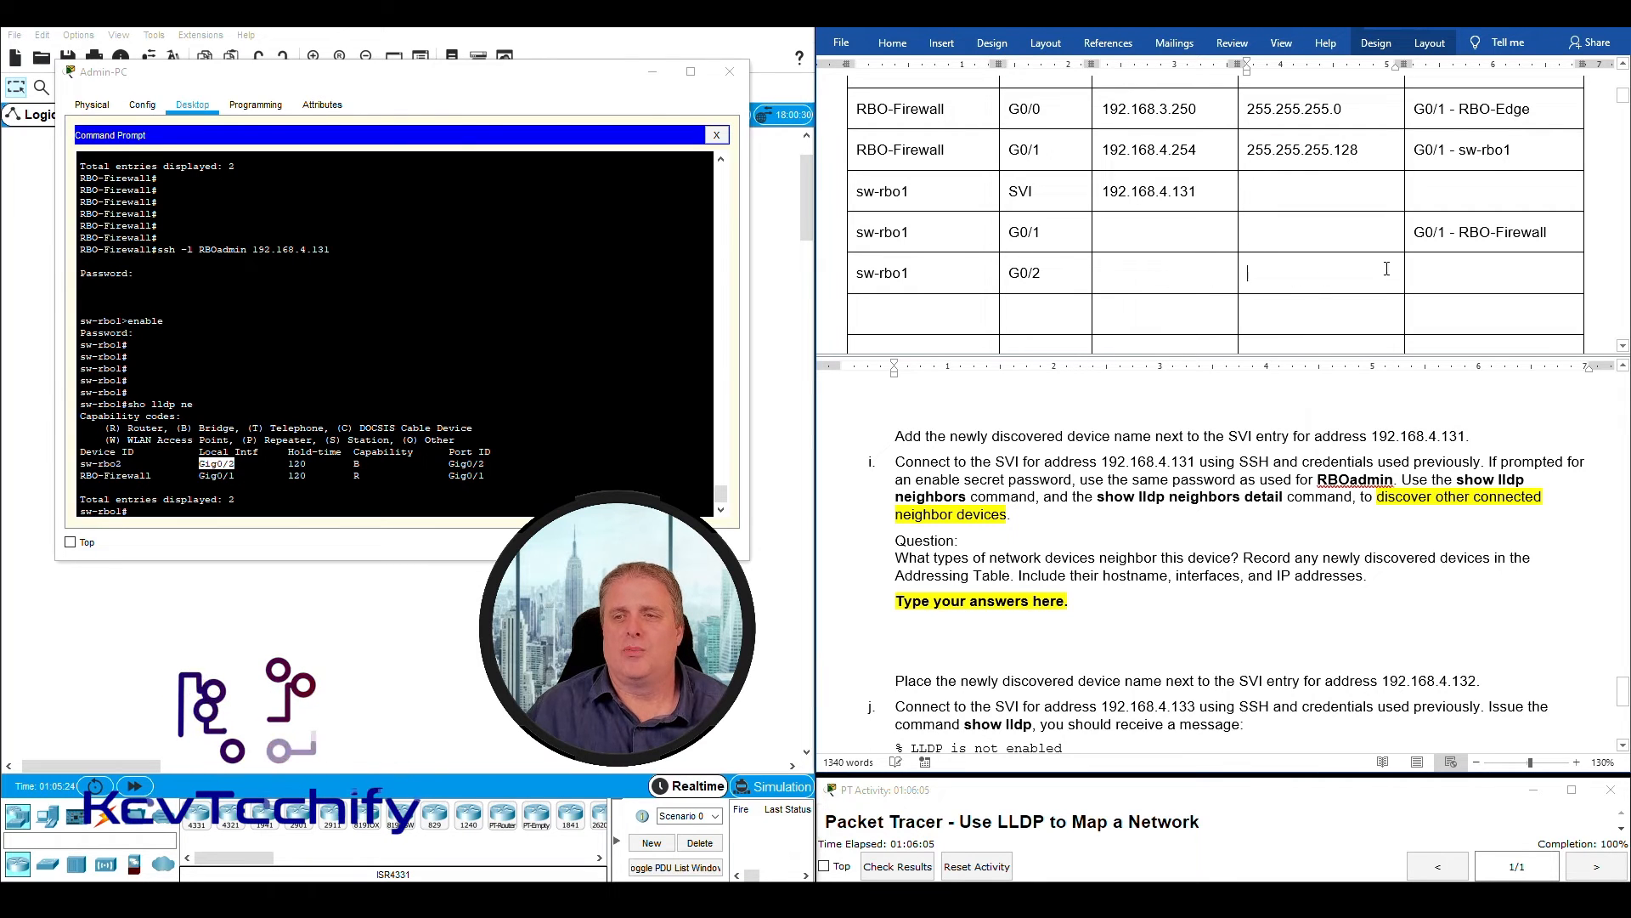
left_click(1319, 277)
left_click(1464, 276)
left_click_drag(451, 463, 491, 463)
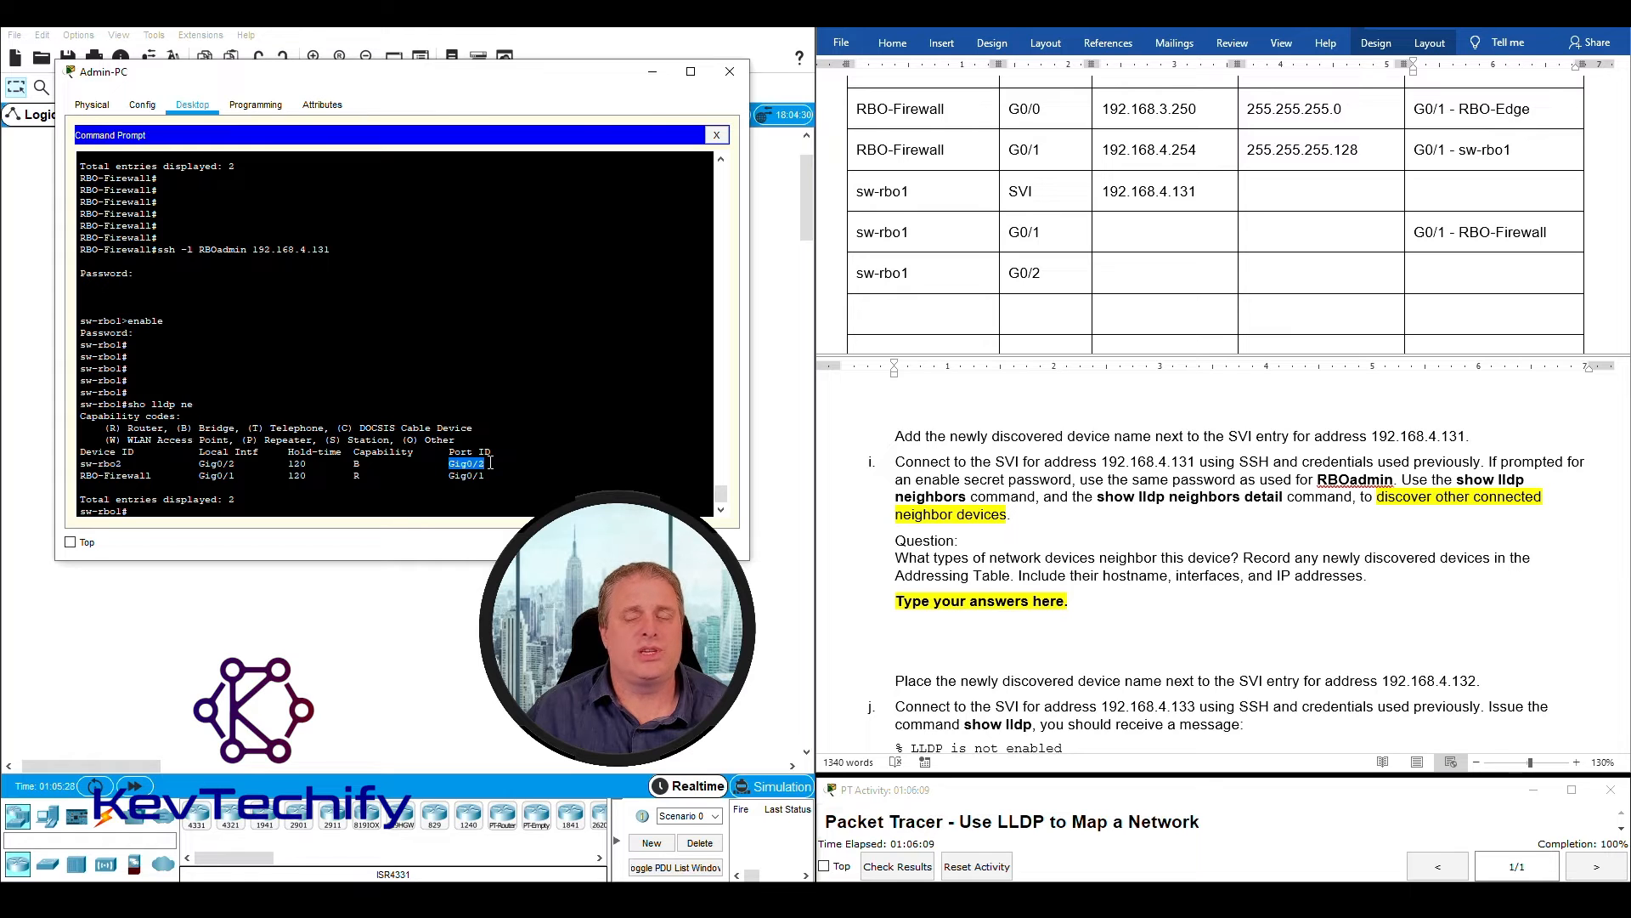
left_click(1436, 277)
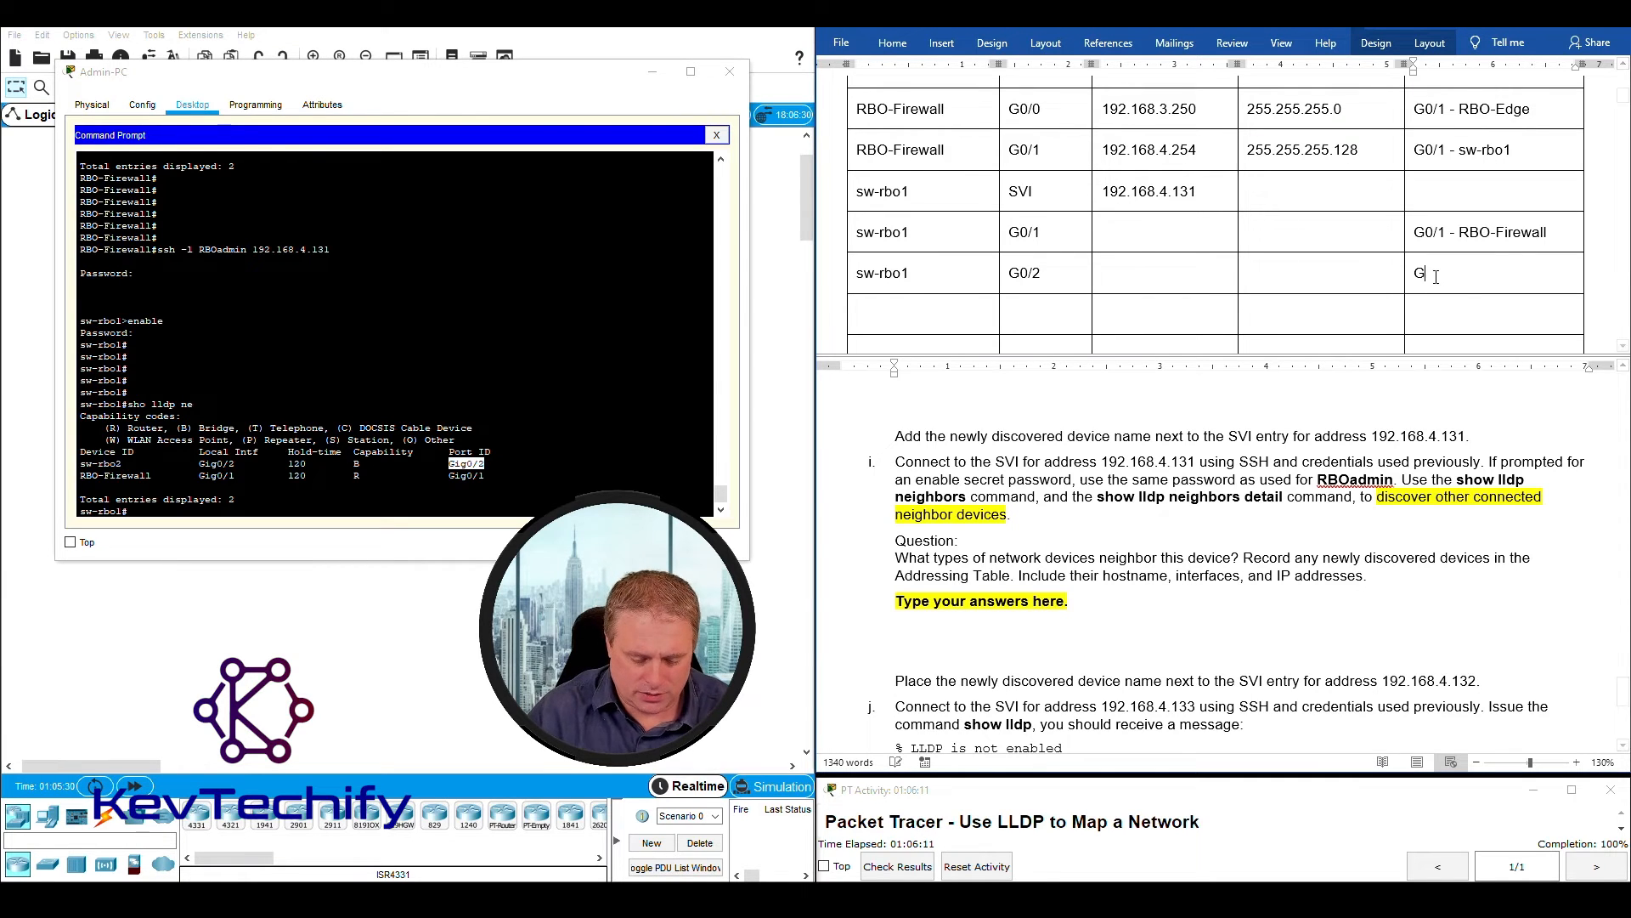
type("/2 -")
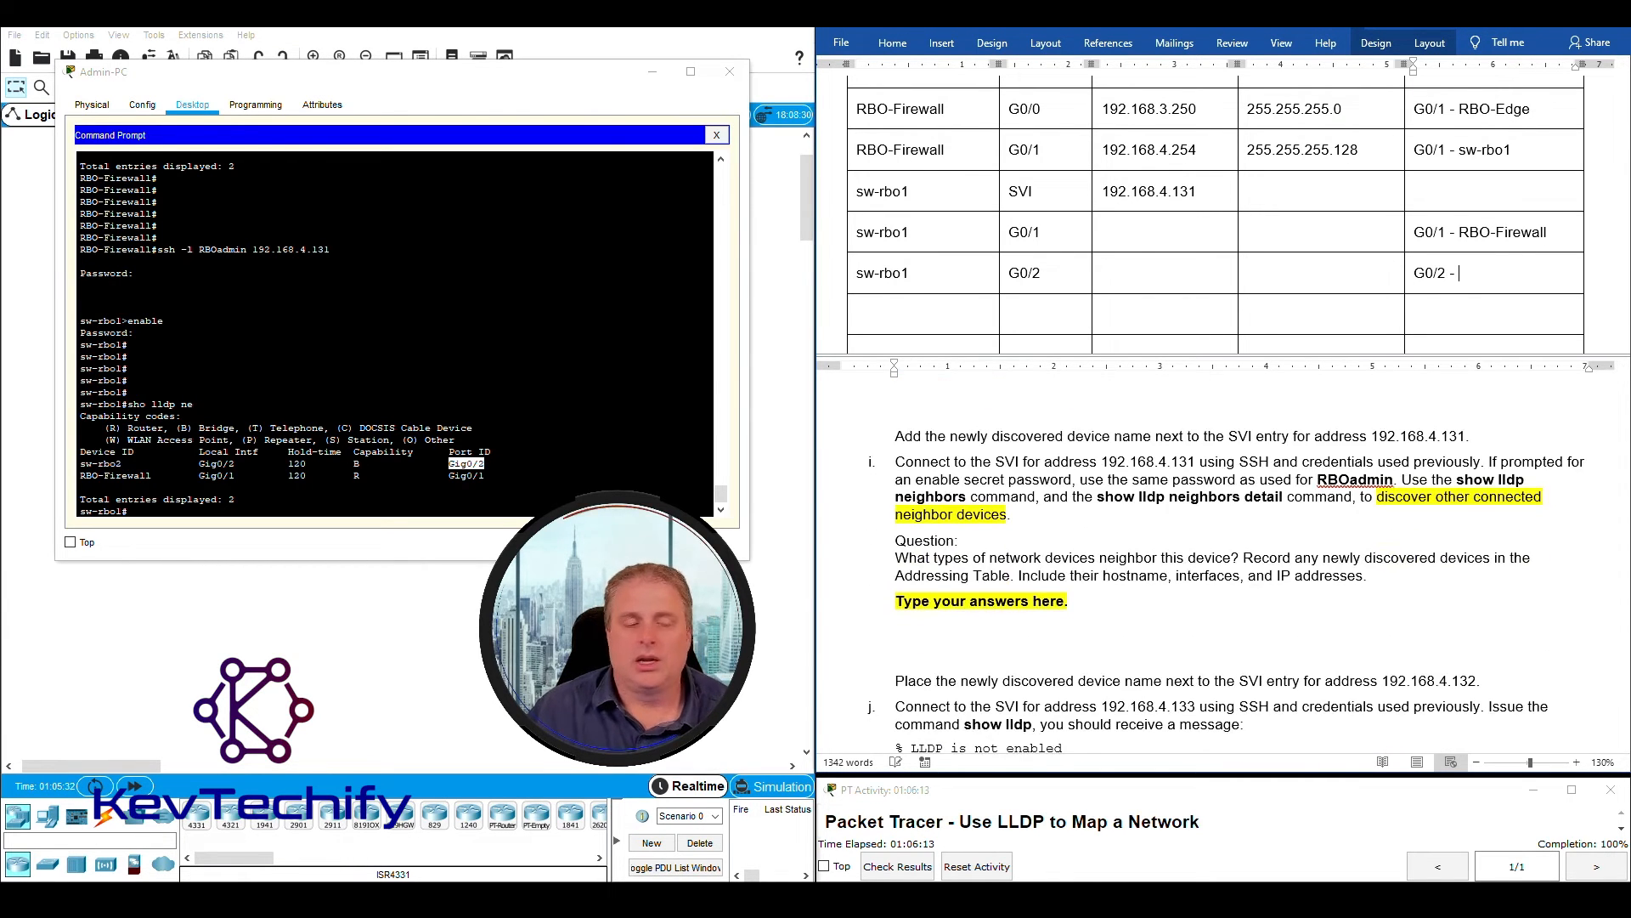
left_click(83, 465)
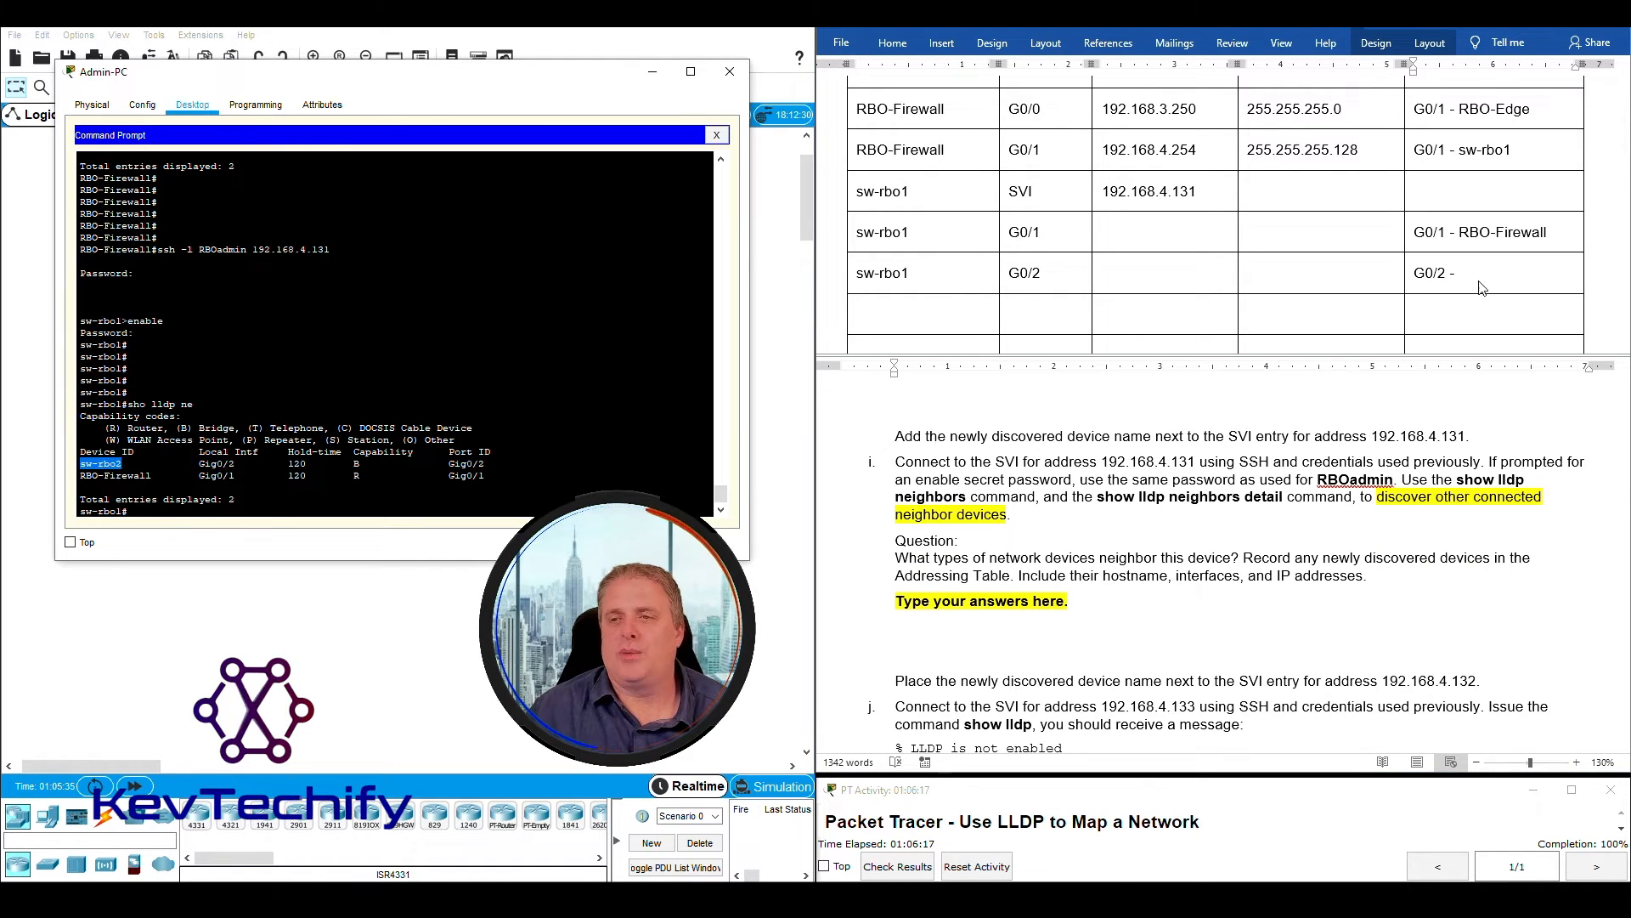
left_click(1483, 275)
type("sw-rbo")
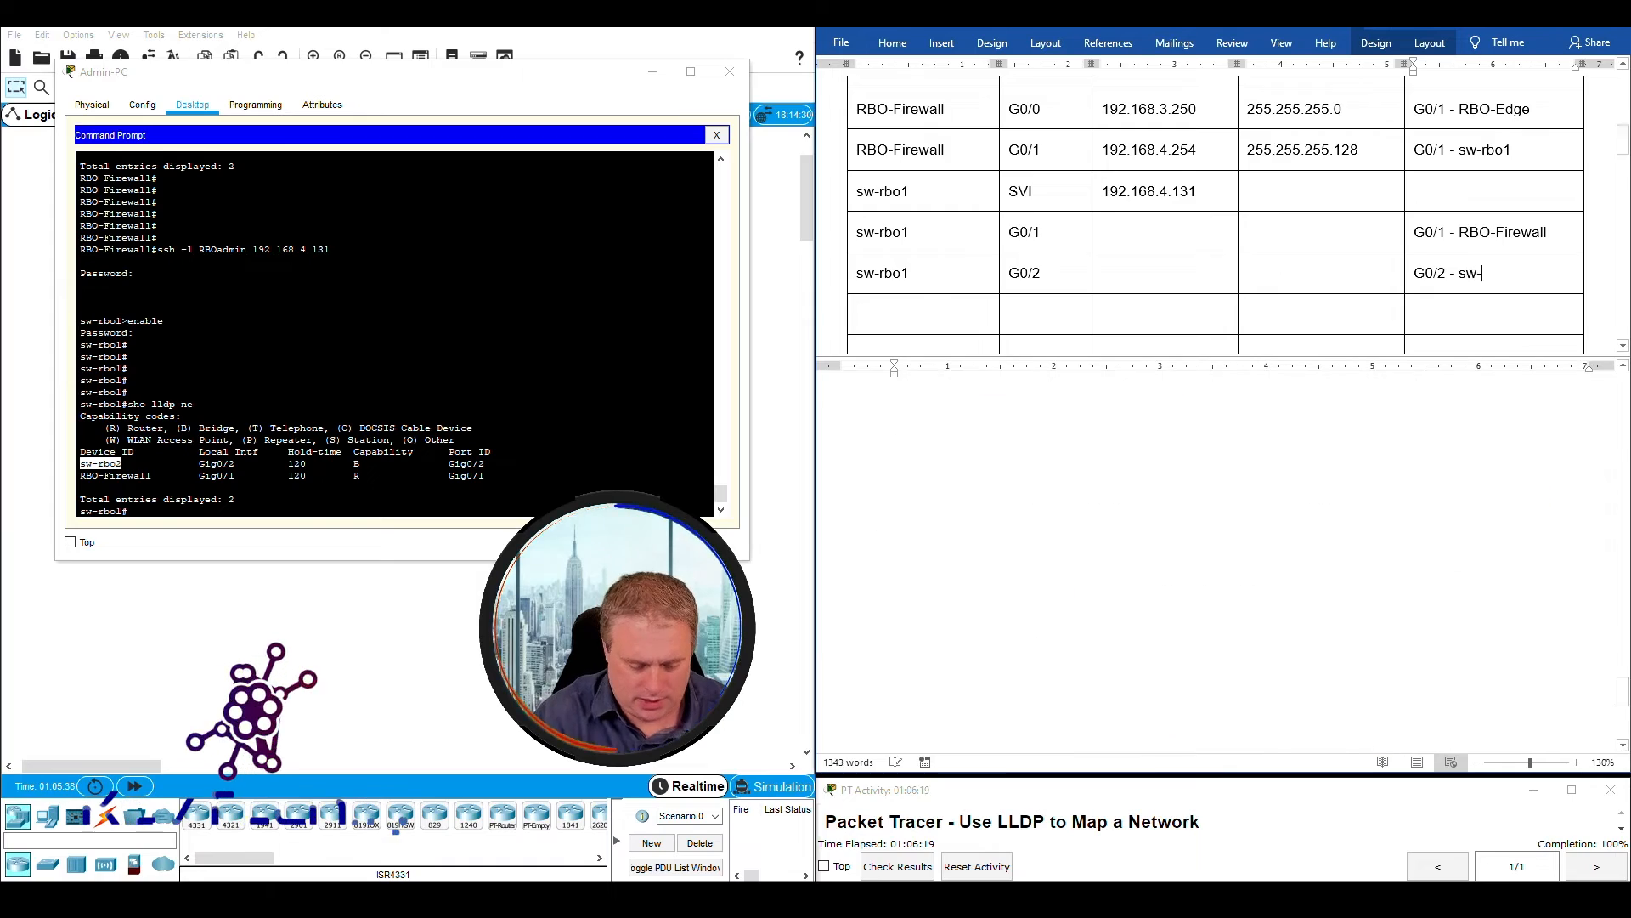
type("2")
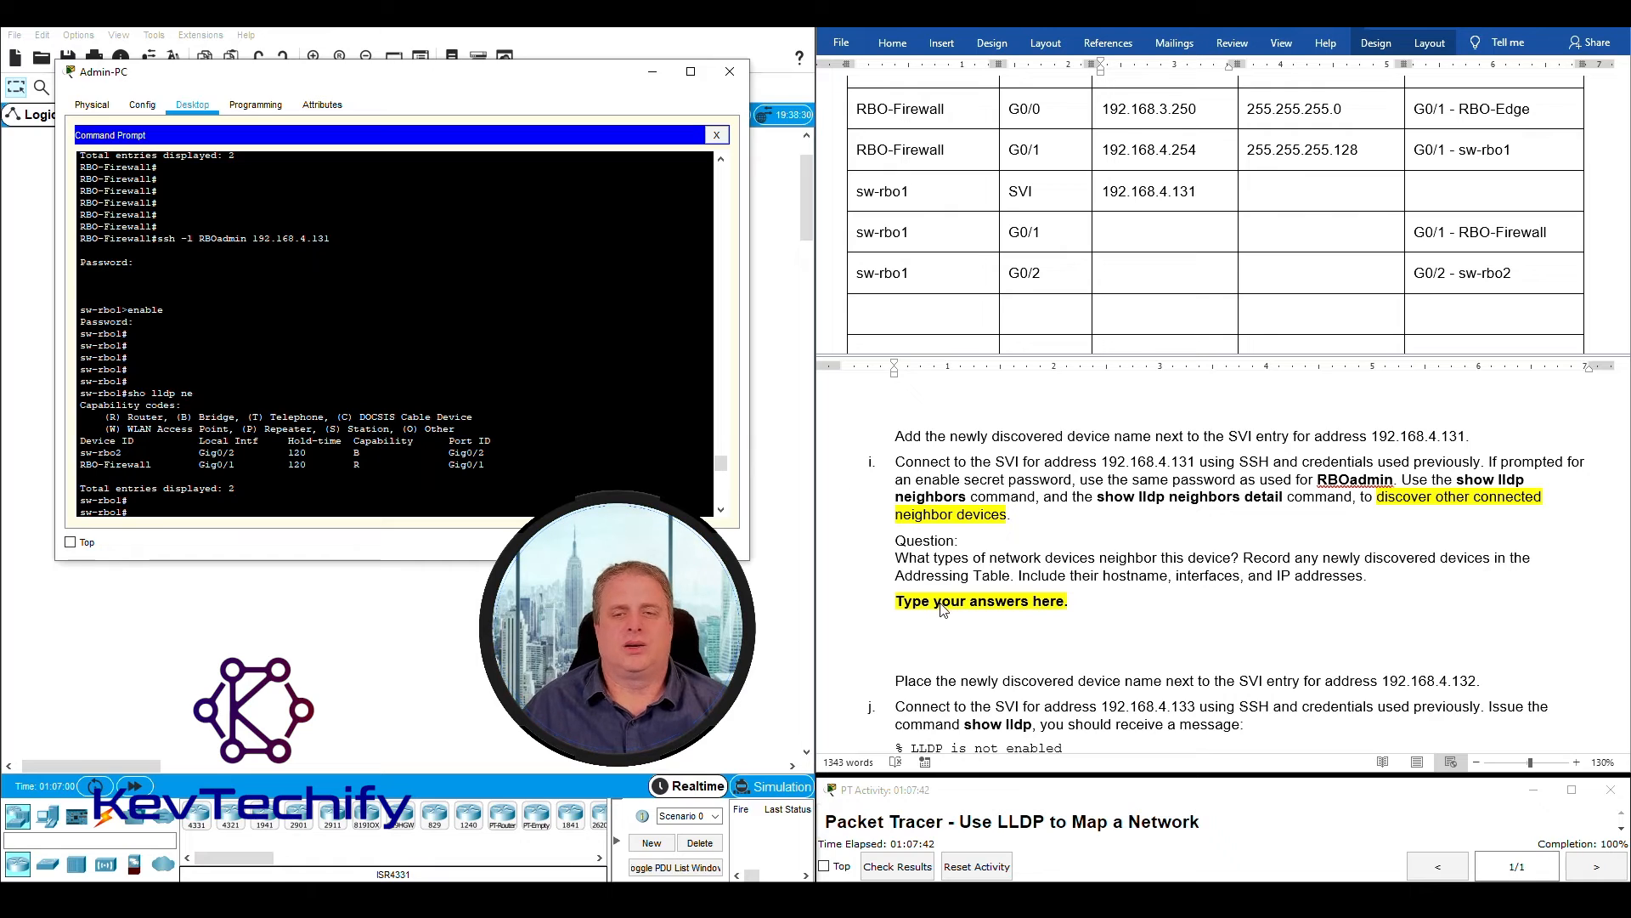
- Replace question i's placeholder answer with "Router - BRO-Firewall.", taking the neighbor's device type from the LLDP output and its capability codes
left_click(929, 602)
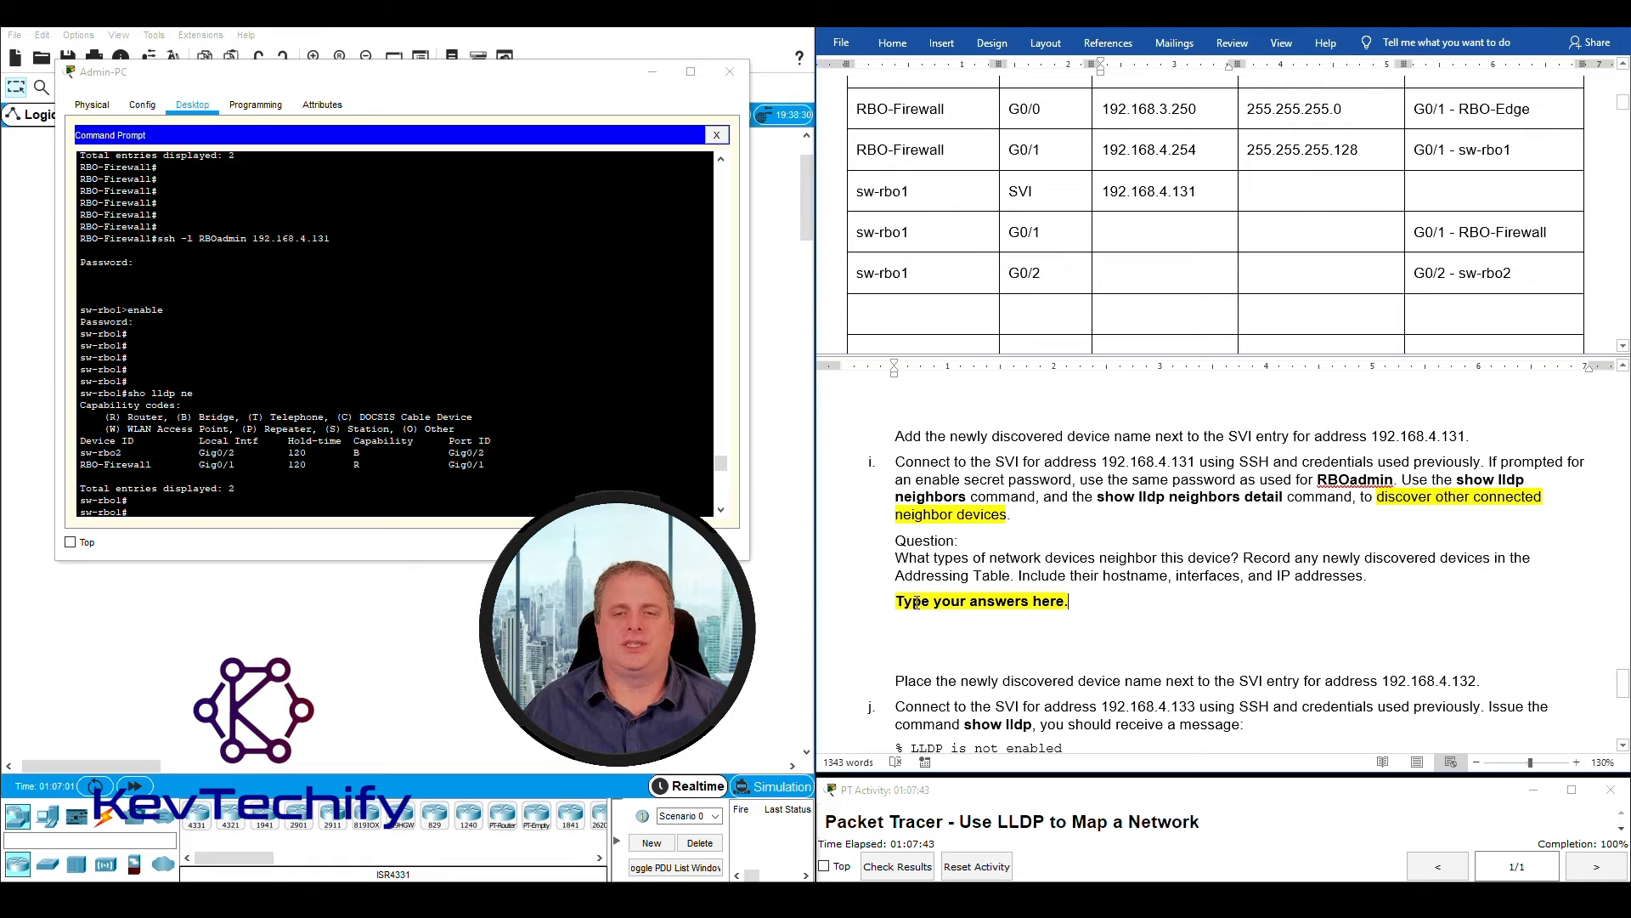
left_click_drag(898, 559, 1163, 554)
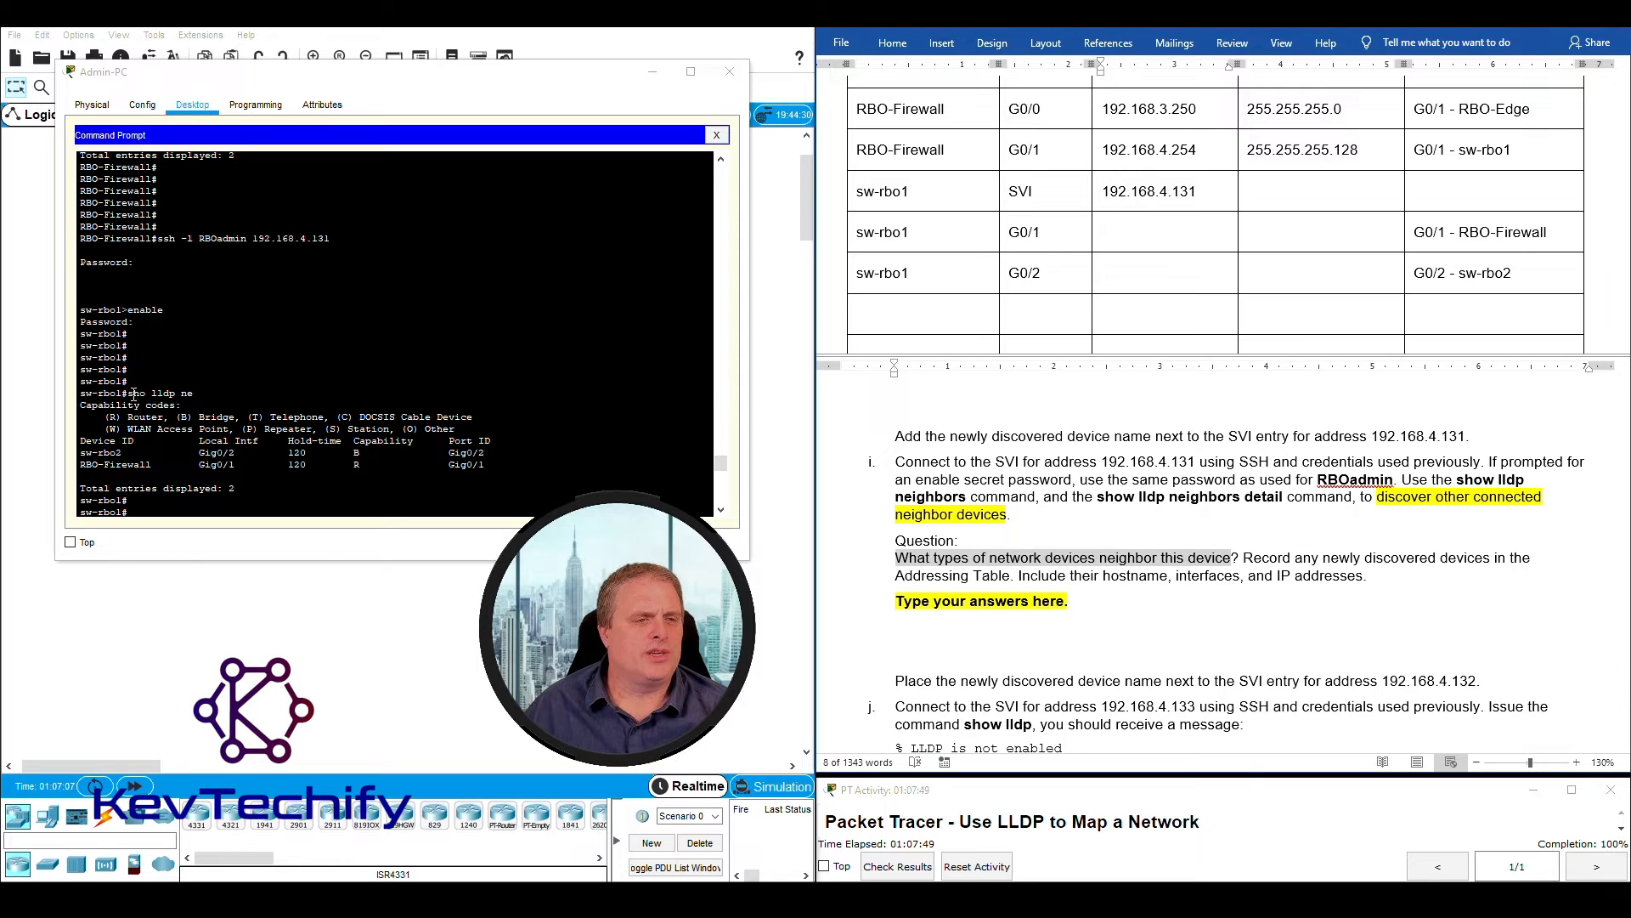
left_click_drag(132, 394, 194, 394)
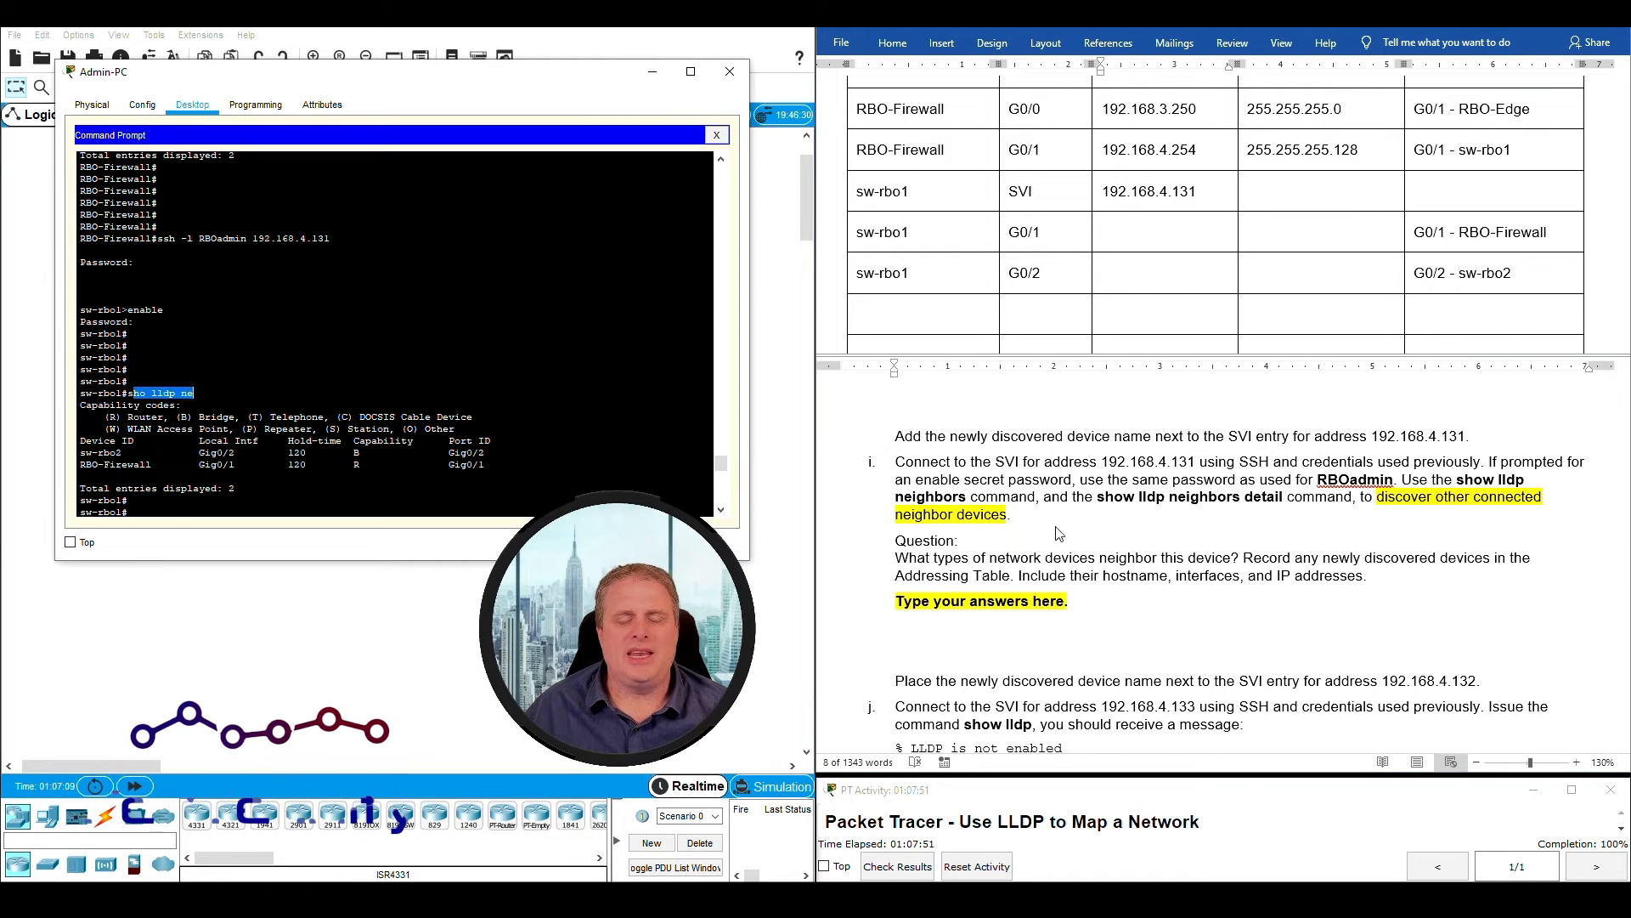
left_click_drag(897, 559, 1231, 558)
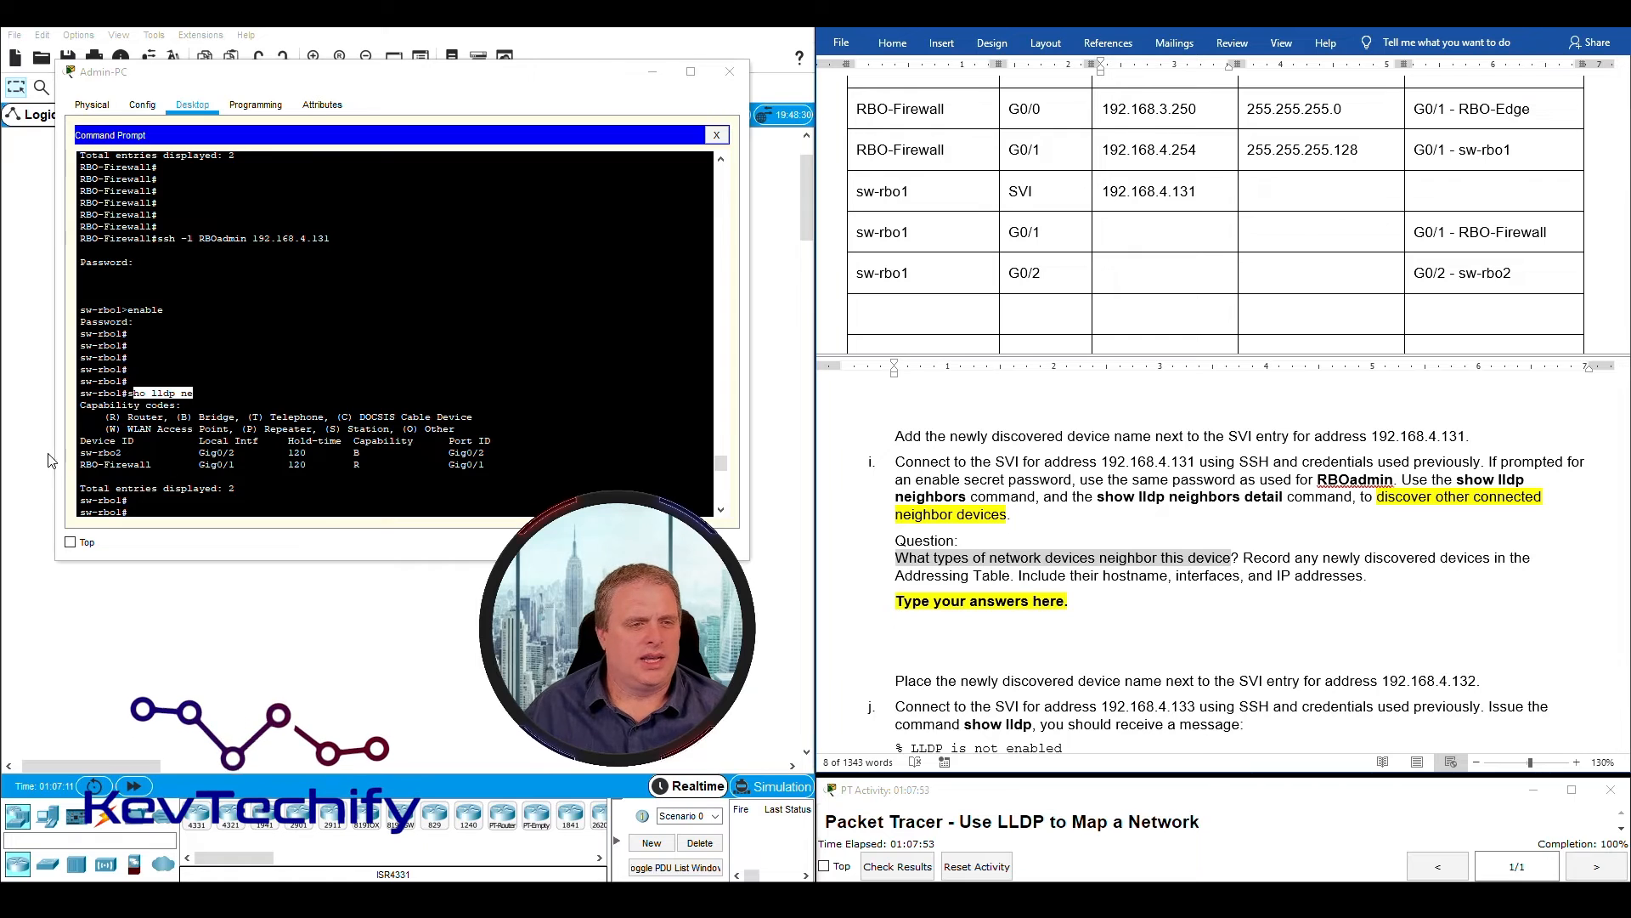
left_click_drag(80, 464, 363, 466)
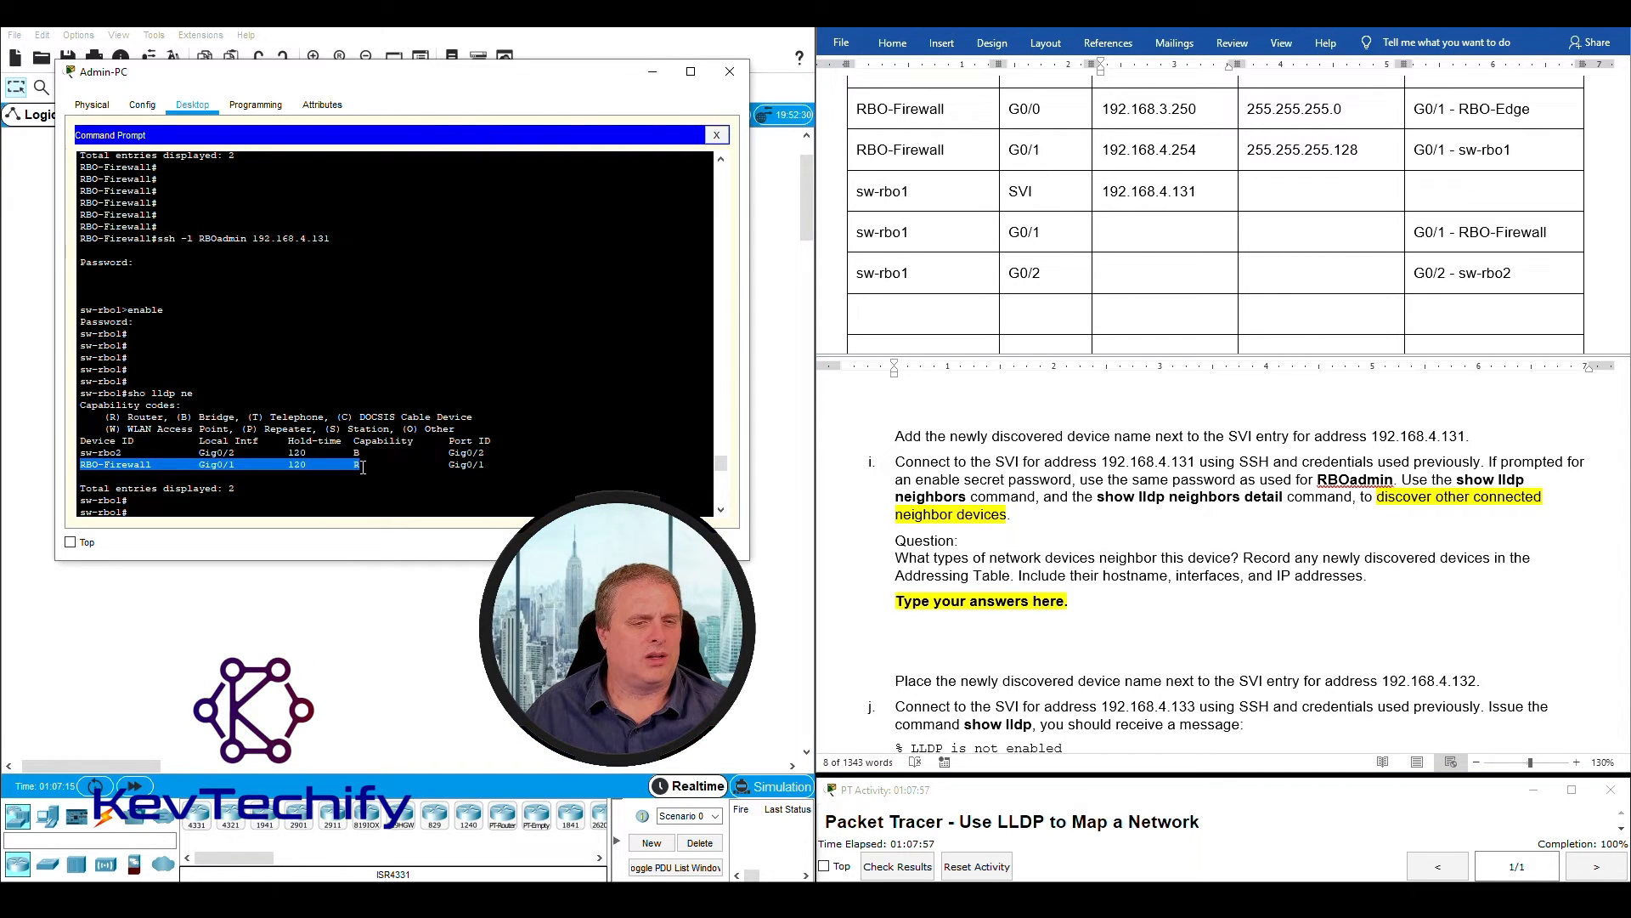
left_click(109, 416)
left_click(949, 607)
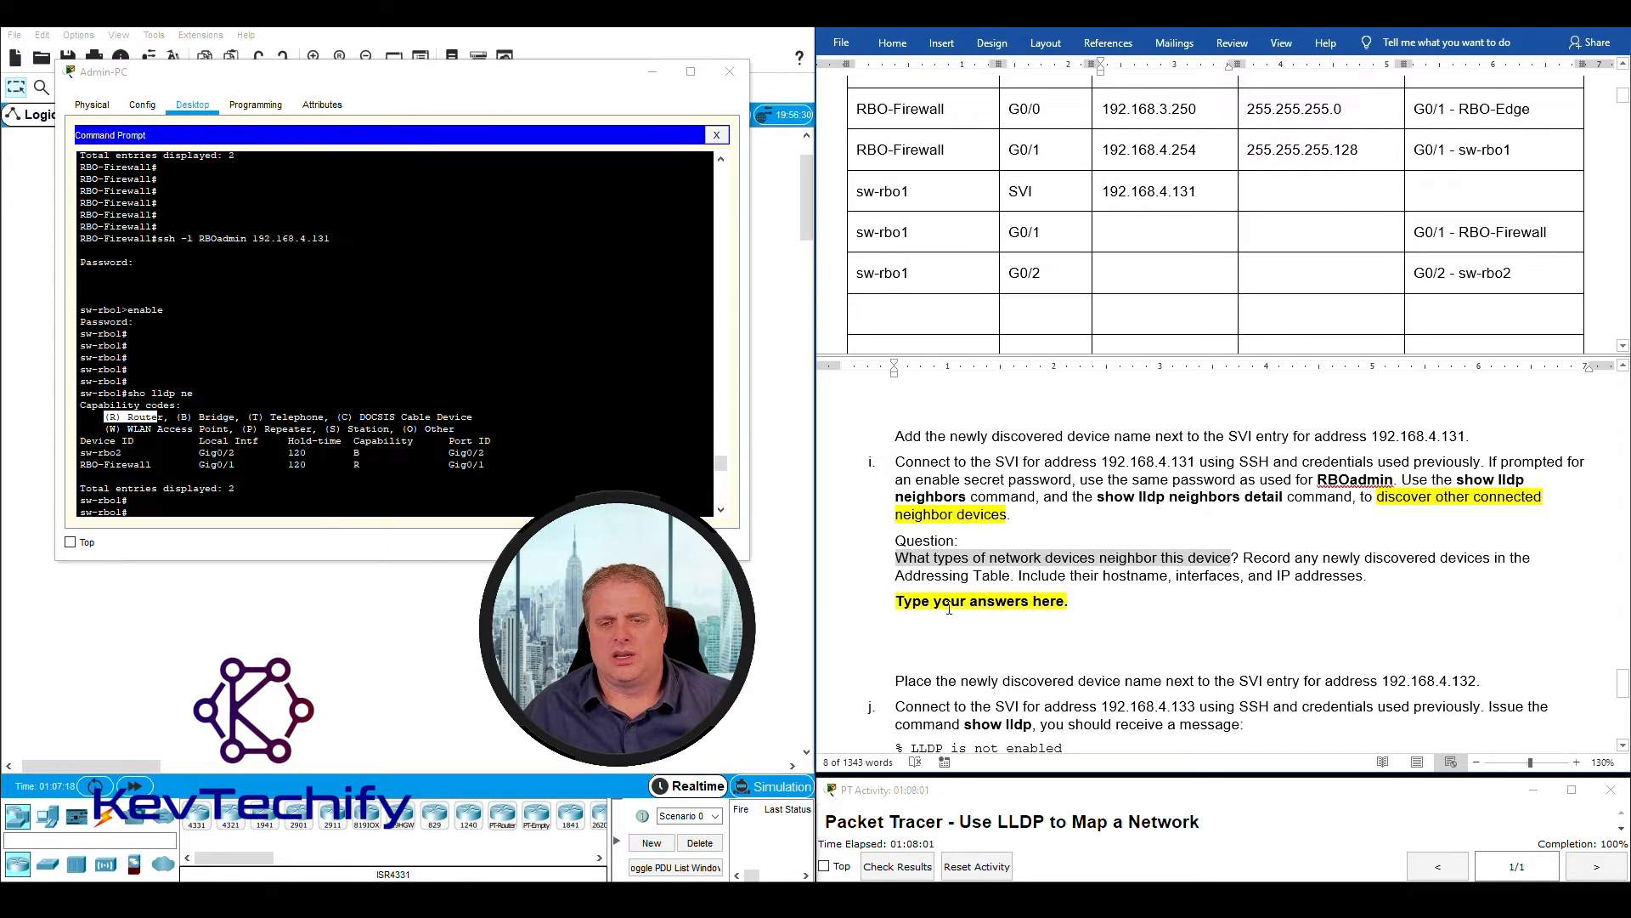
left_click_drag(901, 601, 1067, 605)
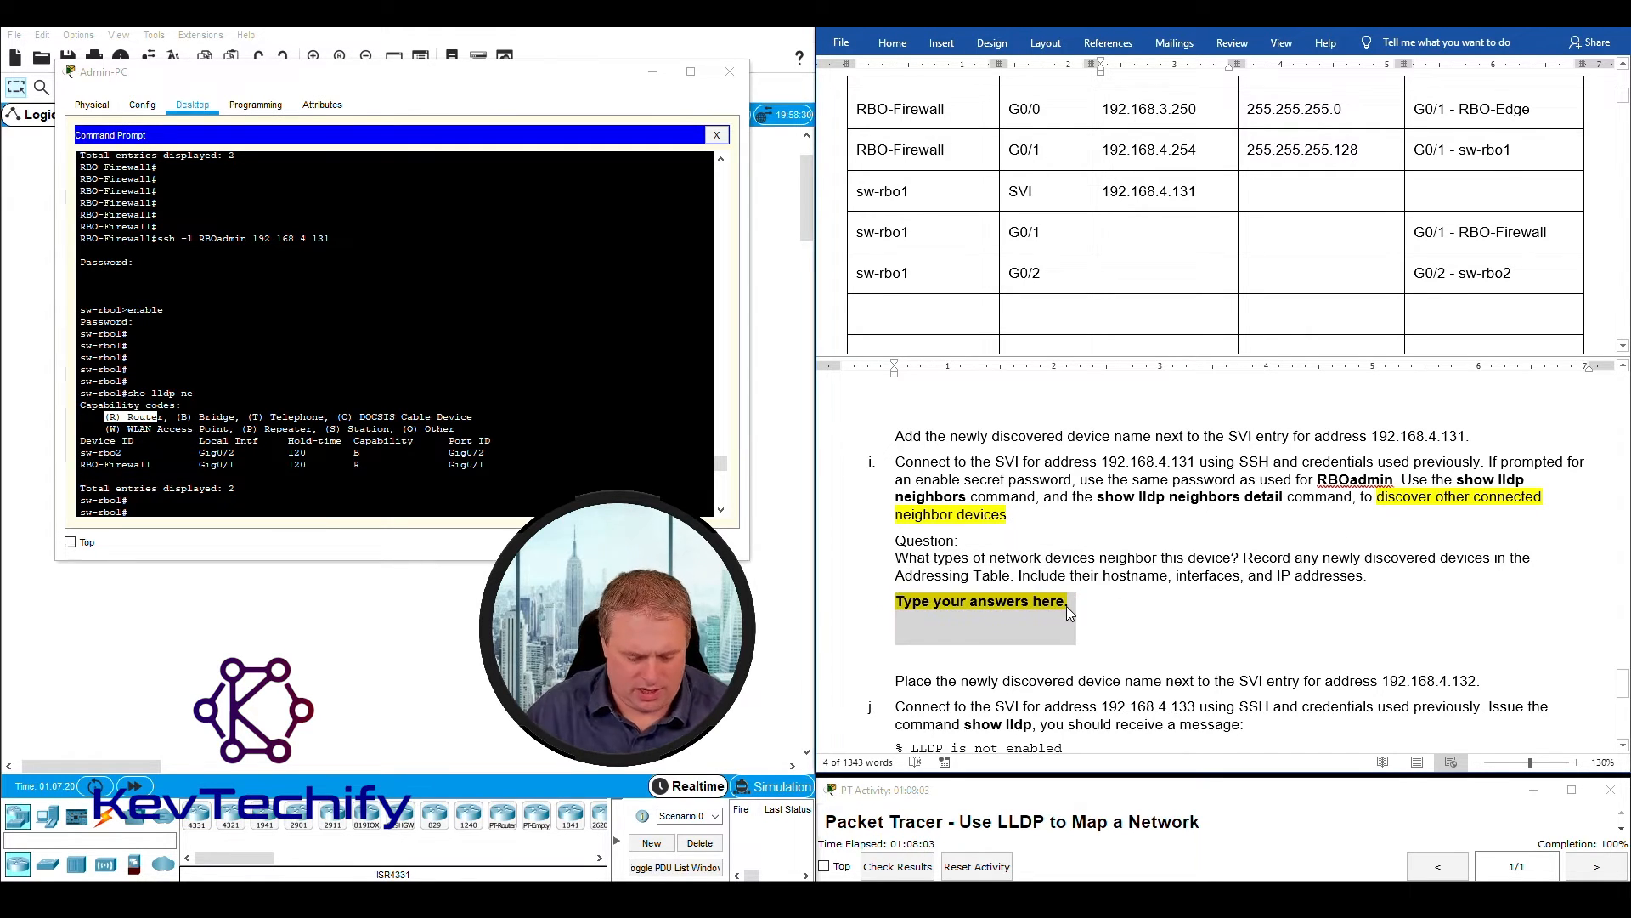
type("Router - ")
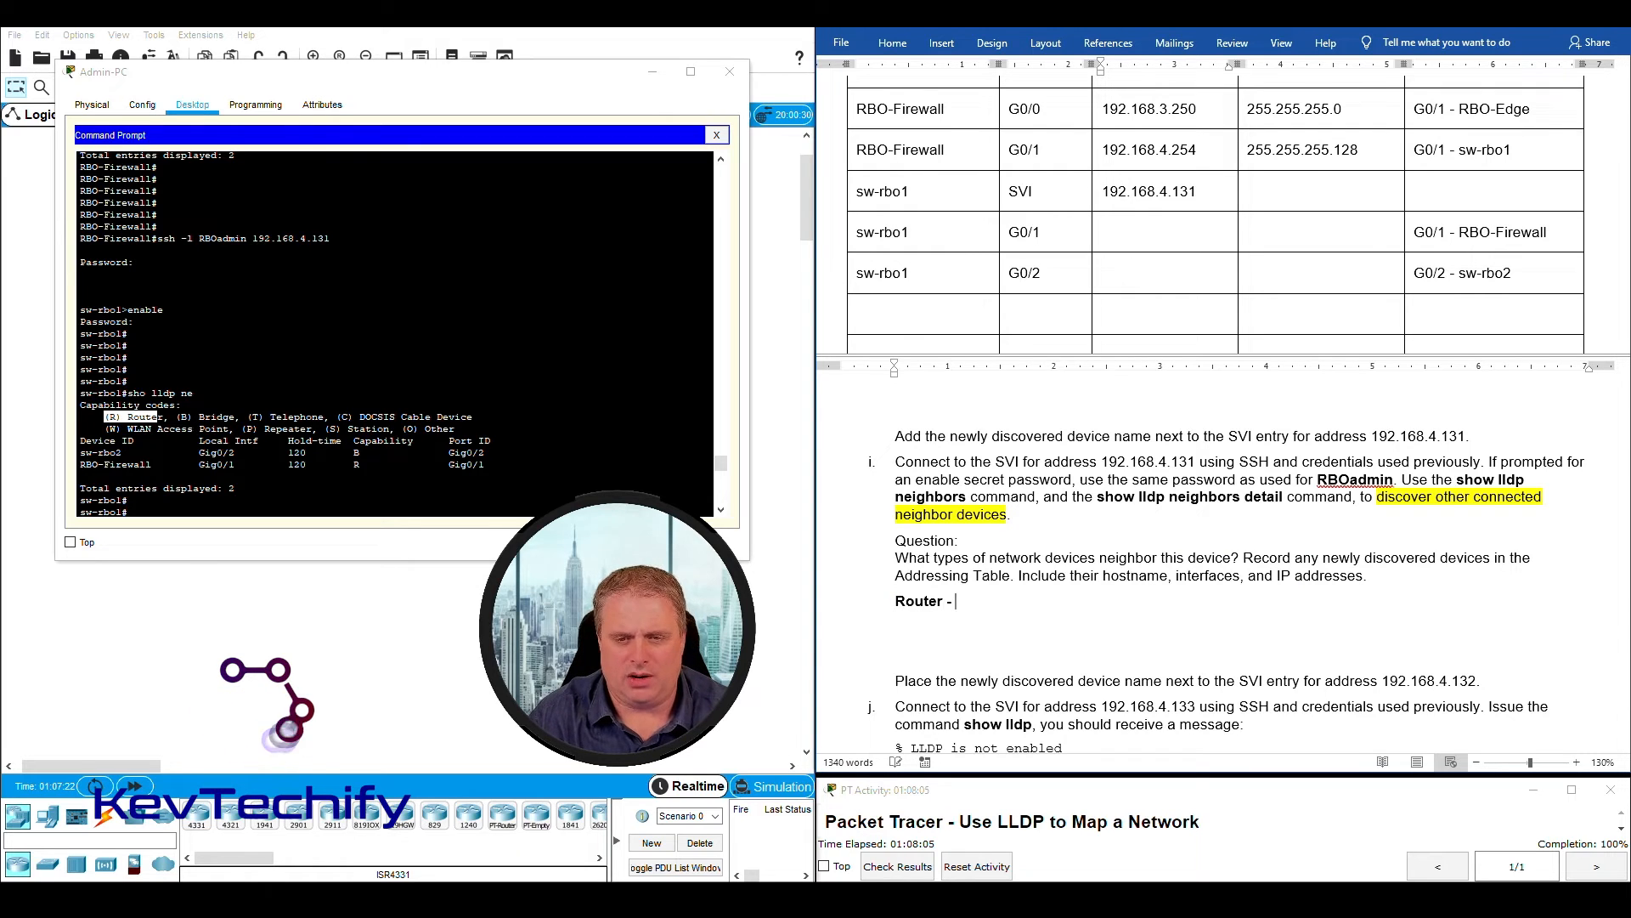
type("BRO-")
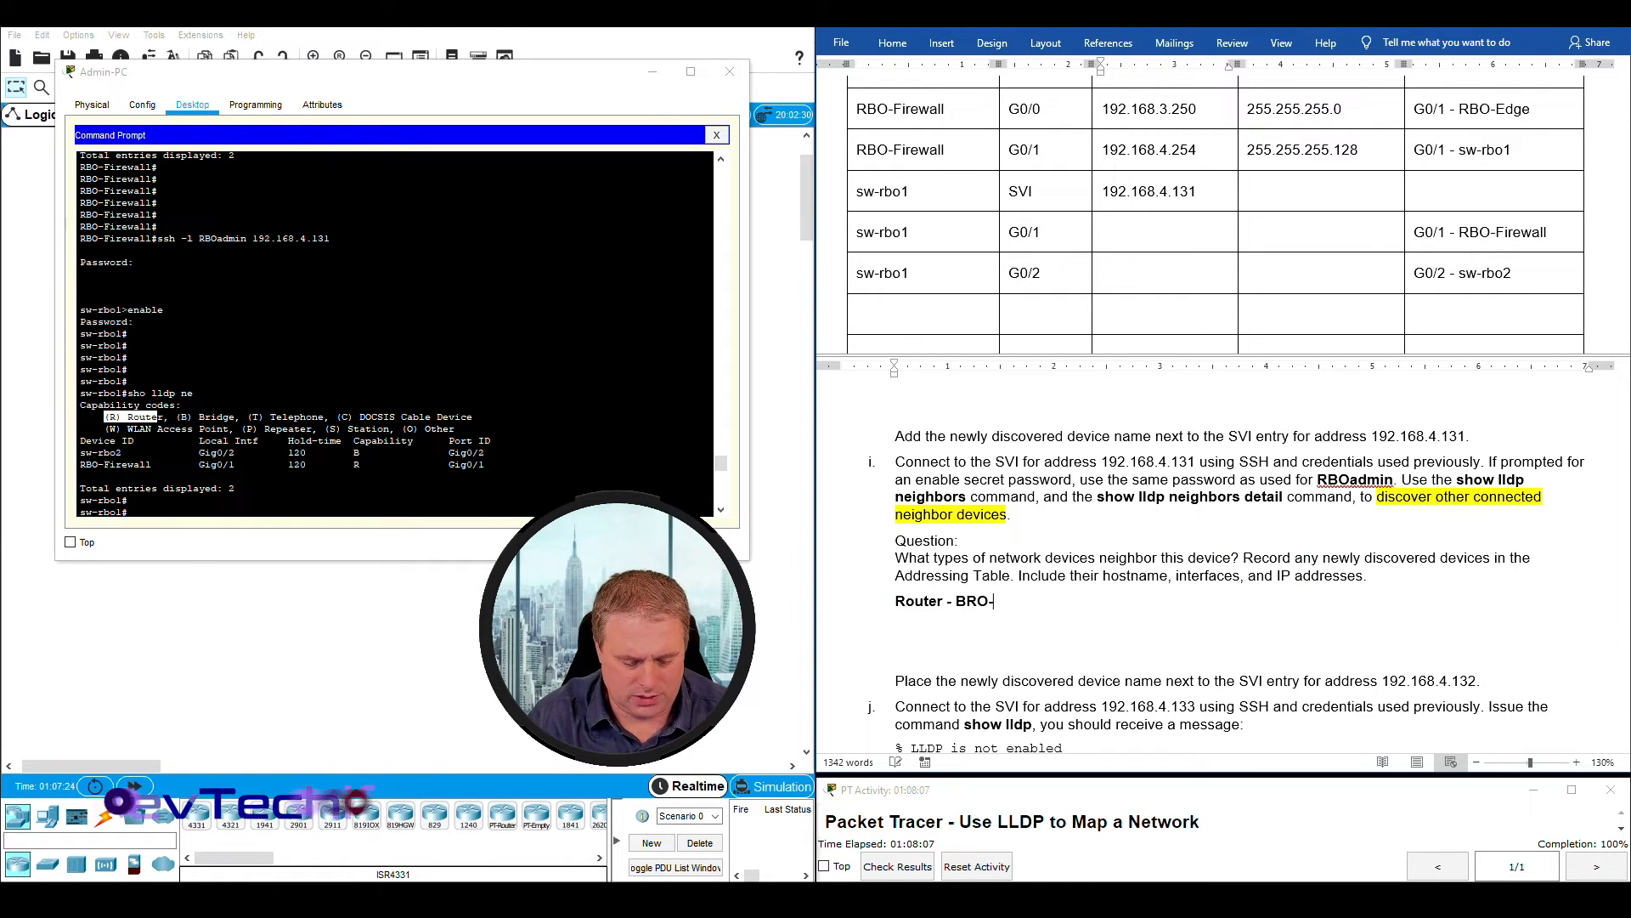
type("Firewall")
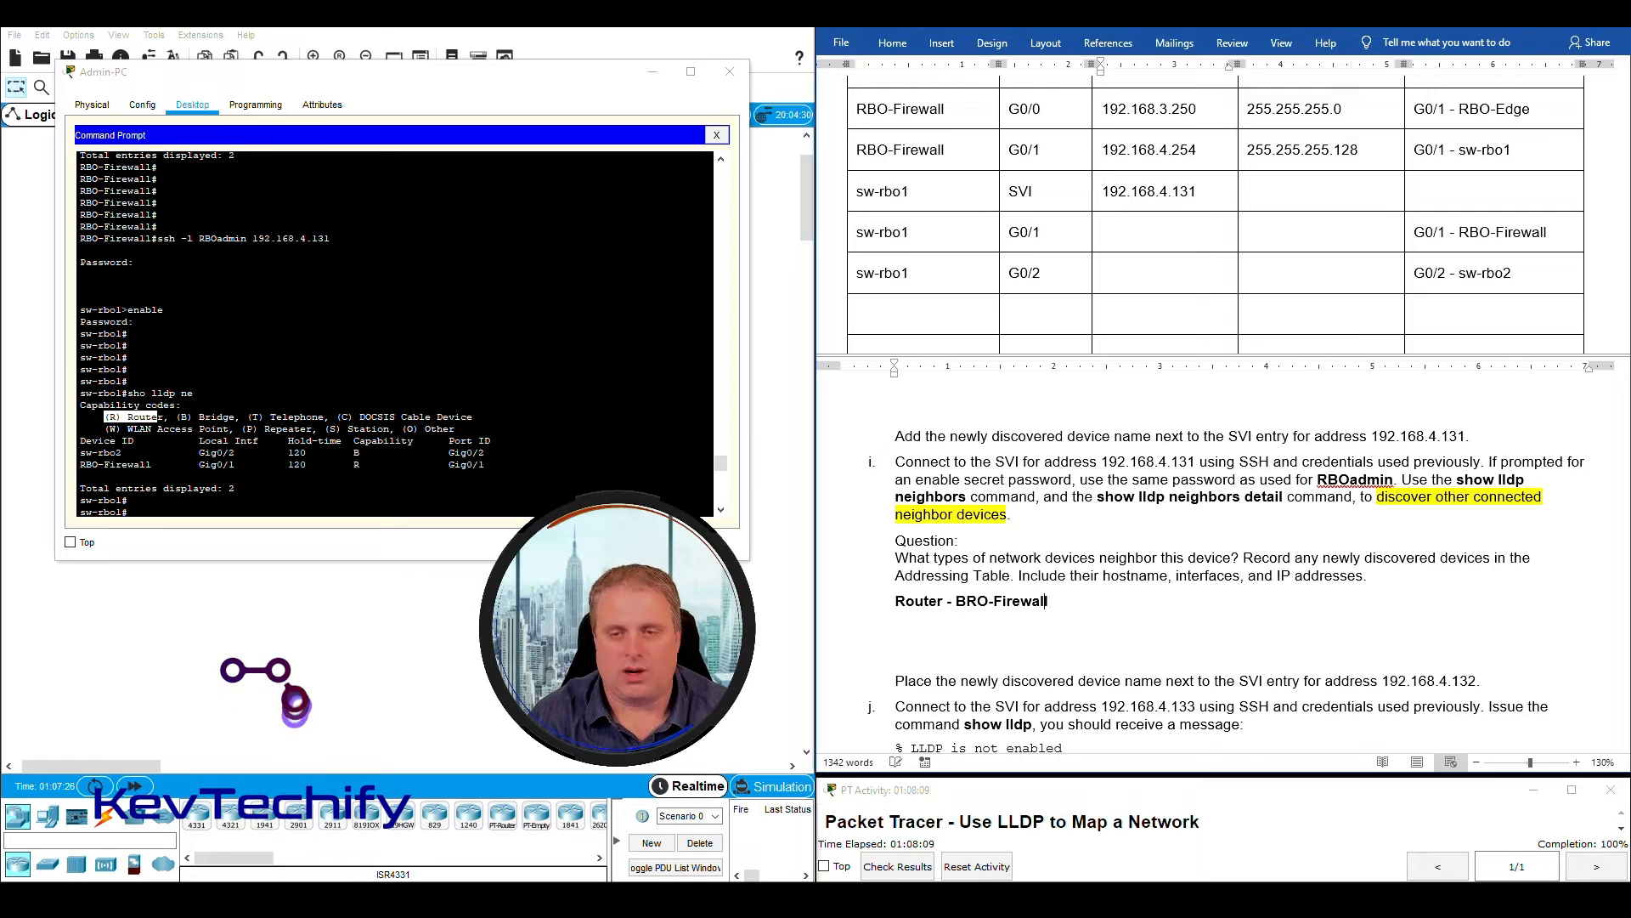
type(".")
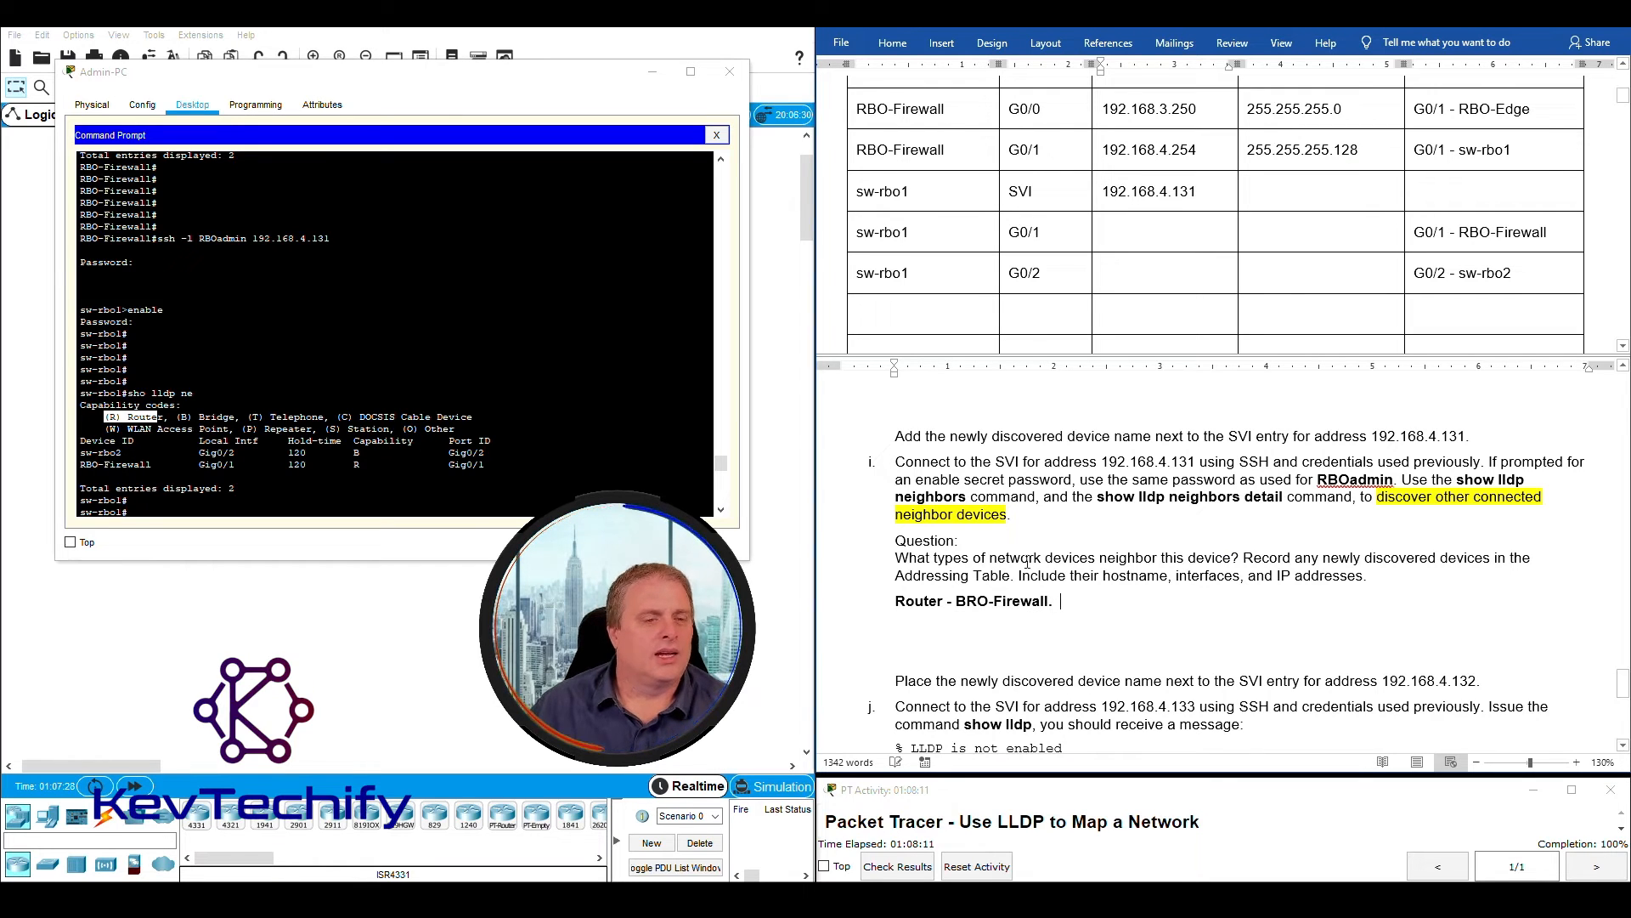
- Add "Switch - sw-rbo2." to the question i answer, based on the sw-rbo2 entry and capability code in the LLDP output
left_click_drag(81, 452, 364, 455)
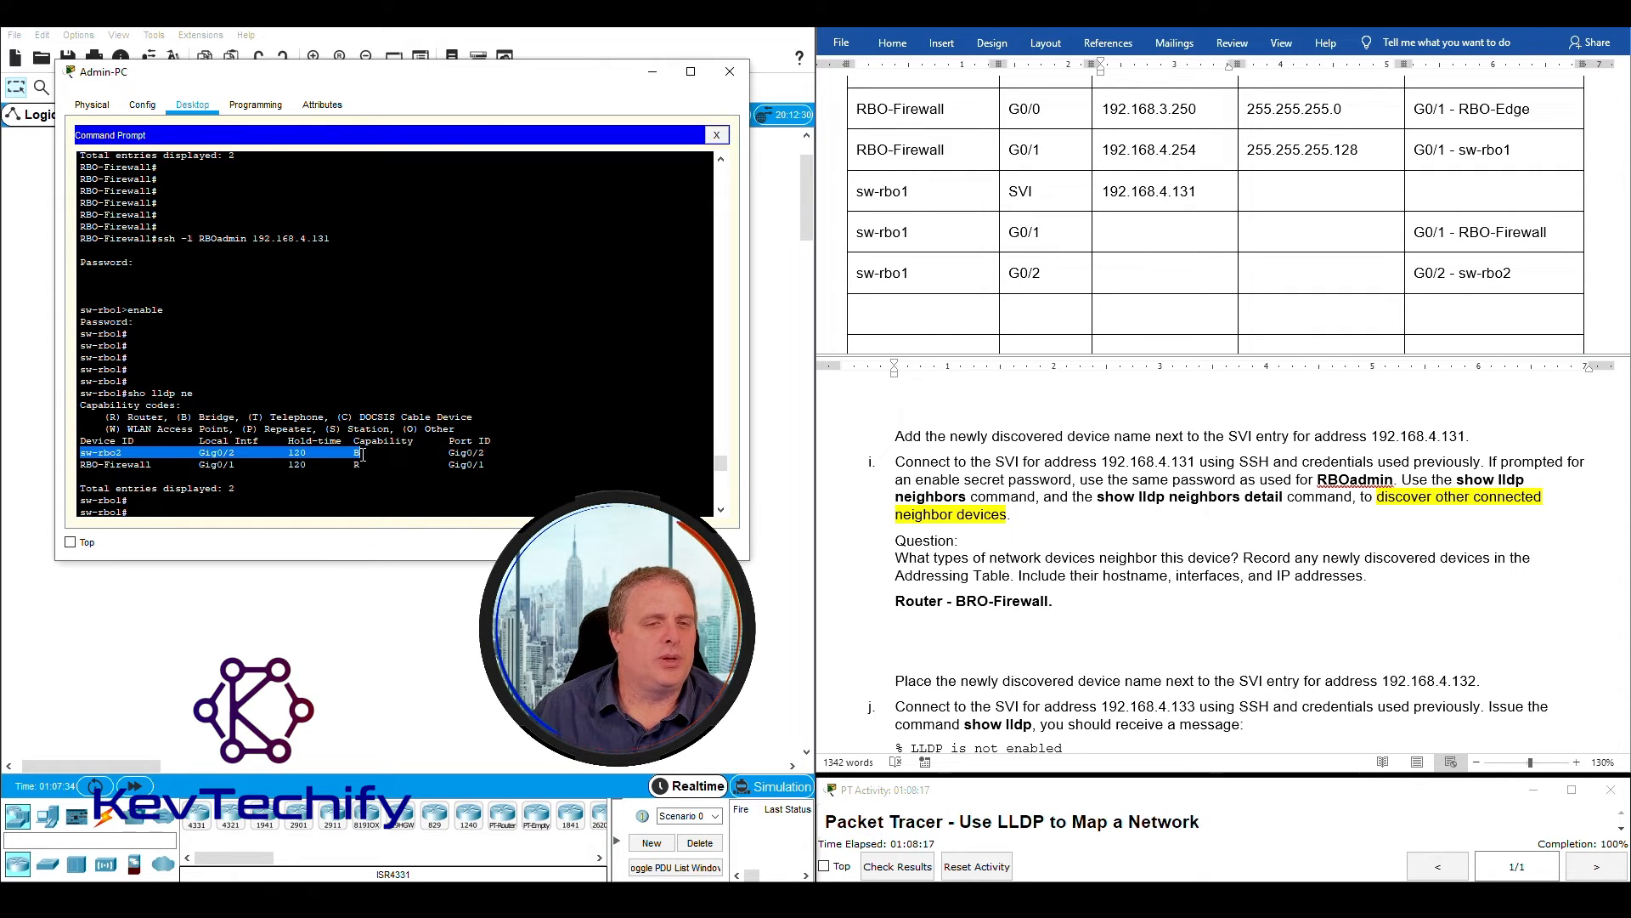
left_click(185, 417)
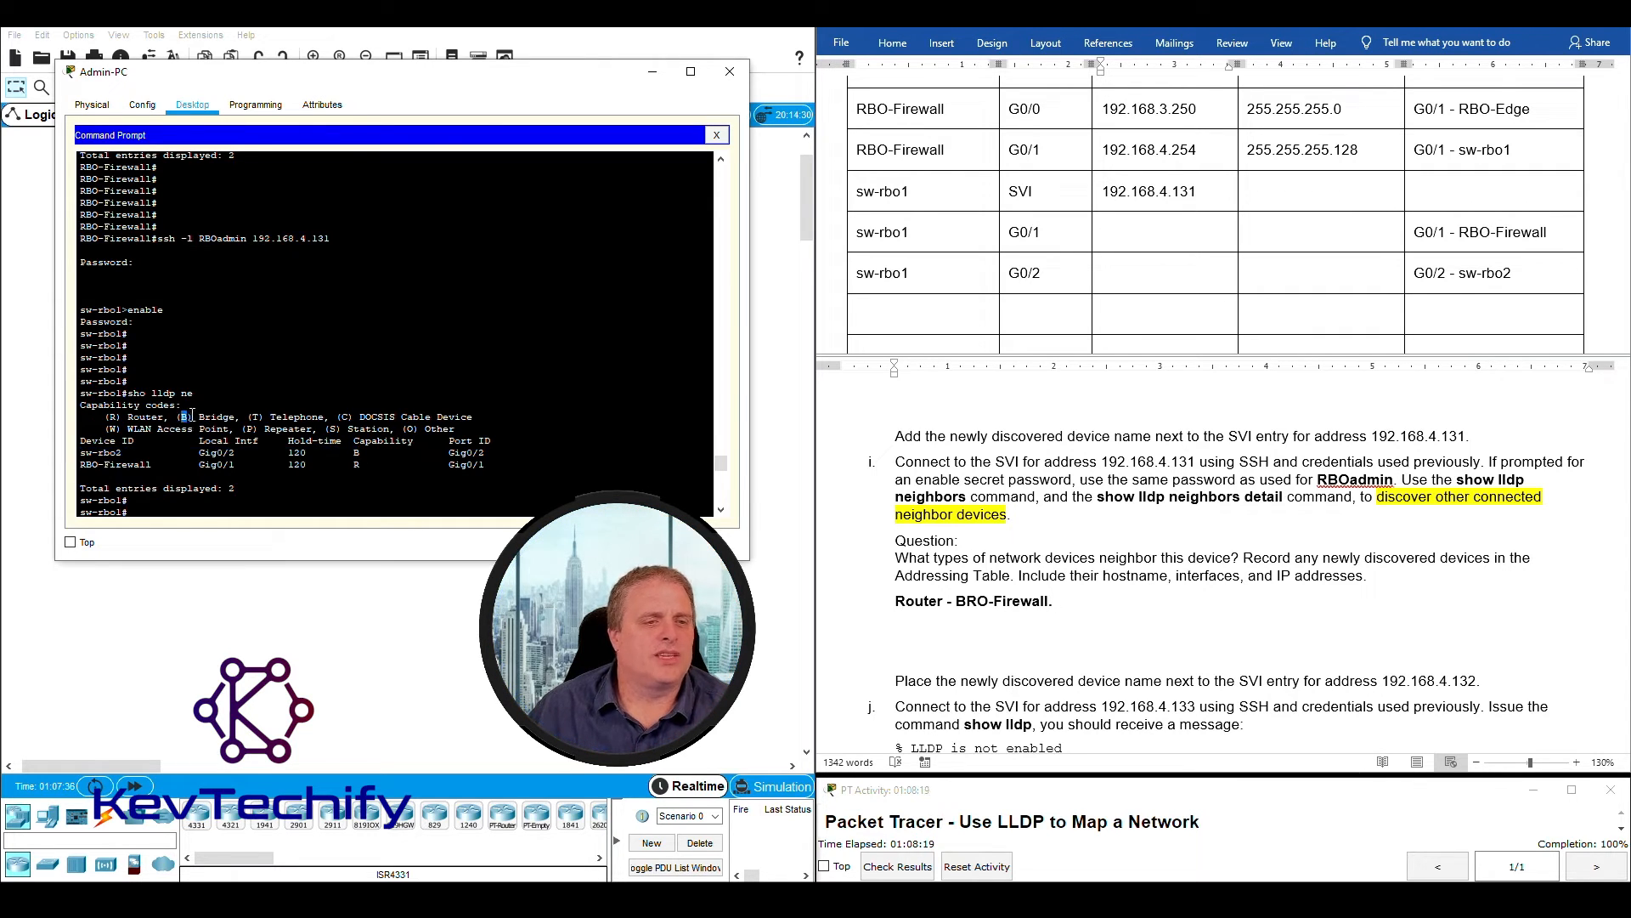
left_click_drag(226, 415, 232, 417)
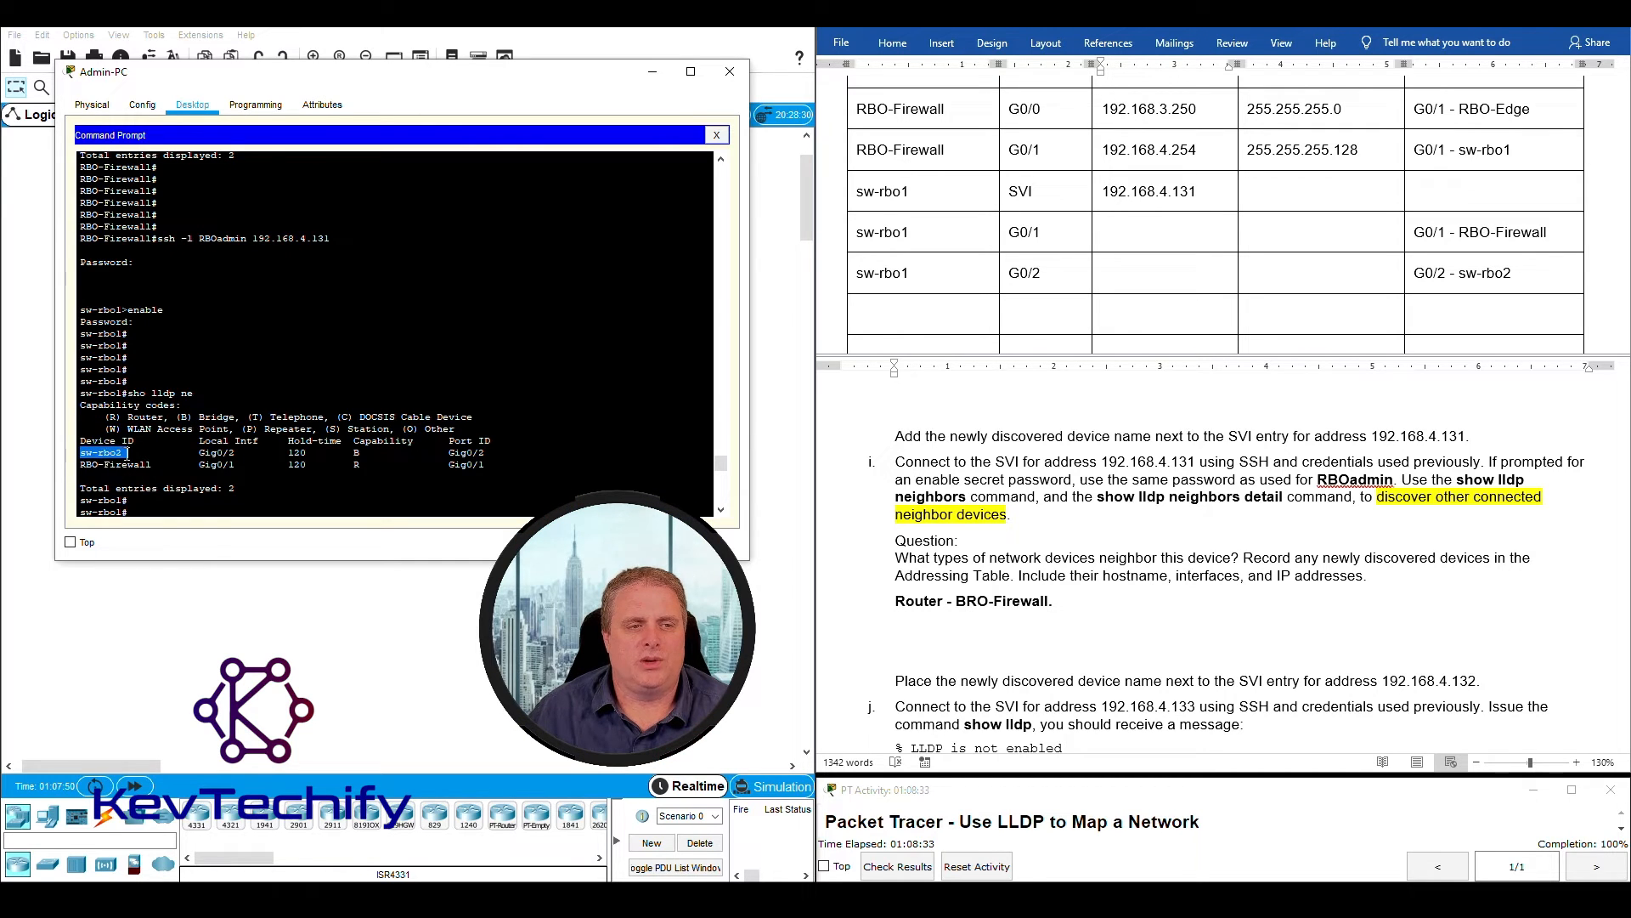
left_click(1057, 601)
type("Sw")
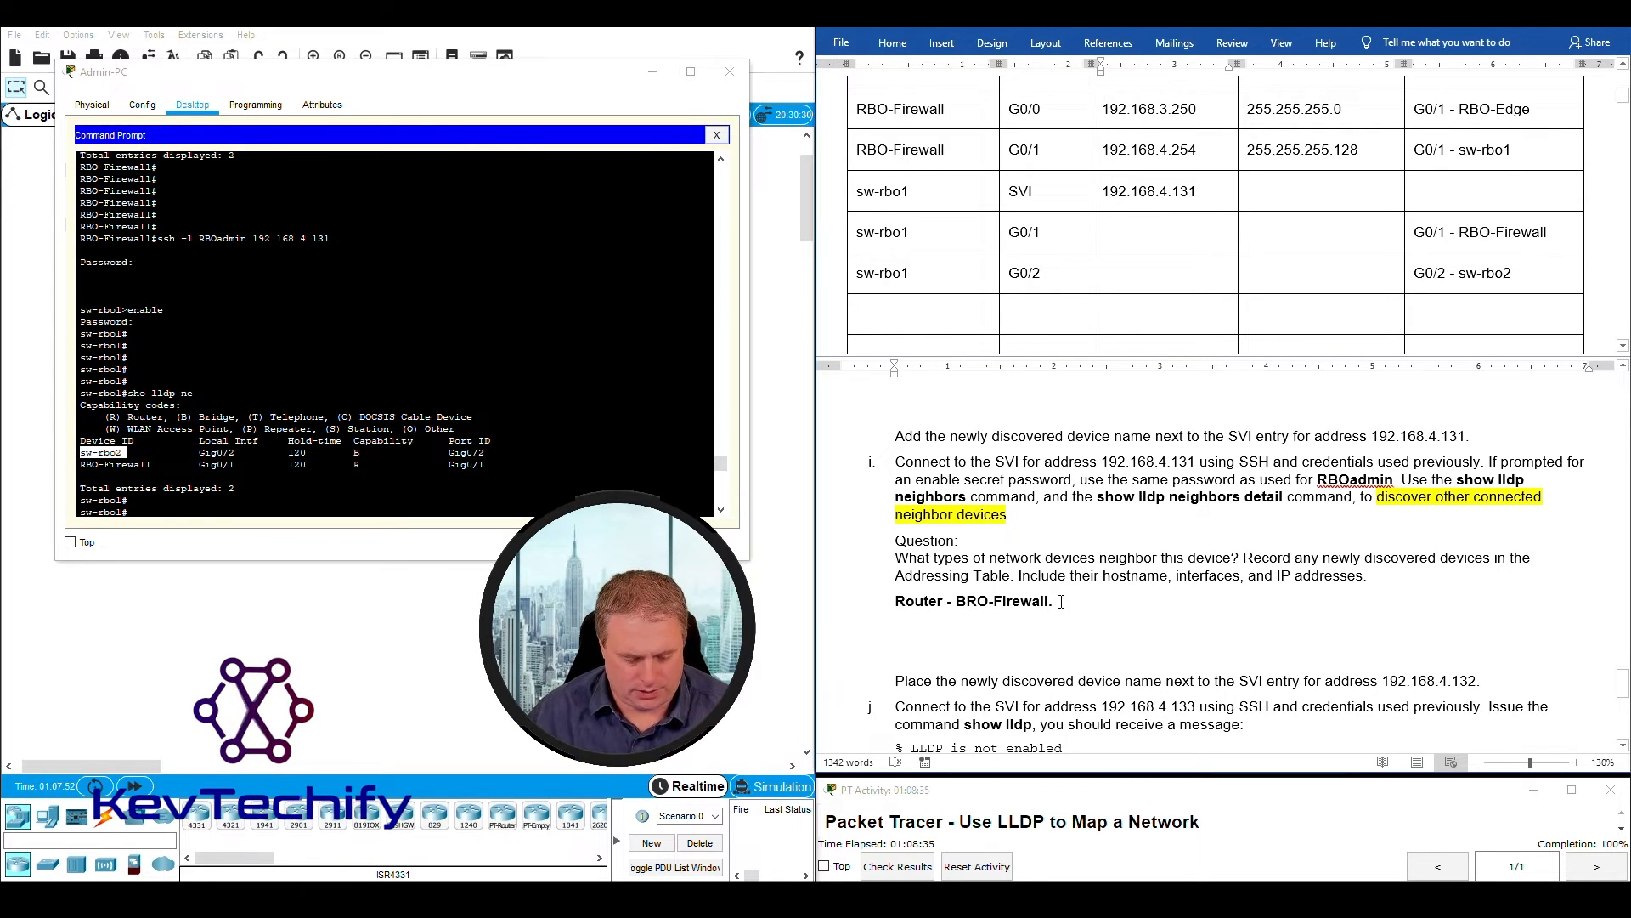
type("itch - ")
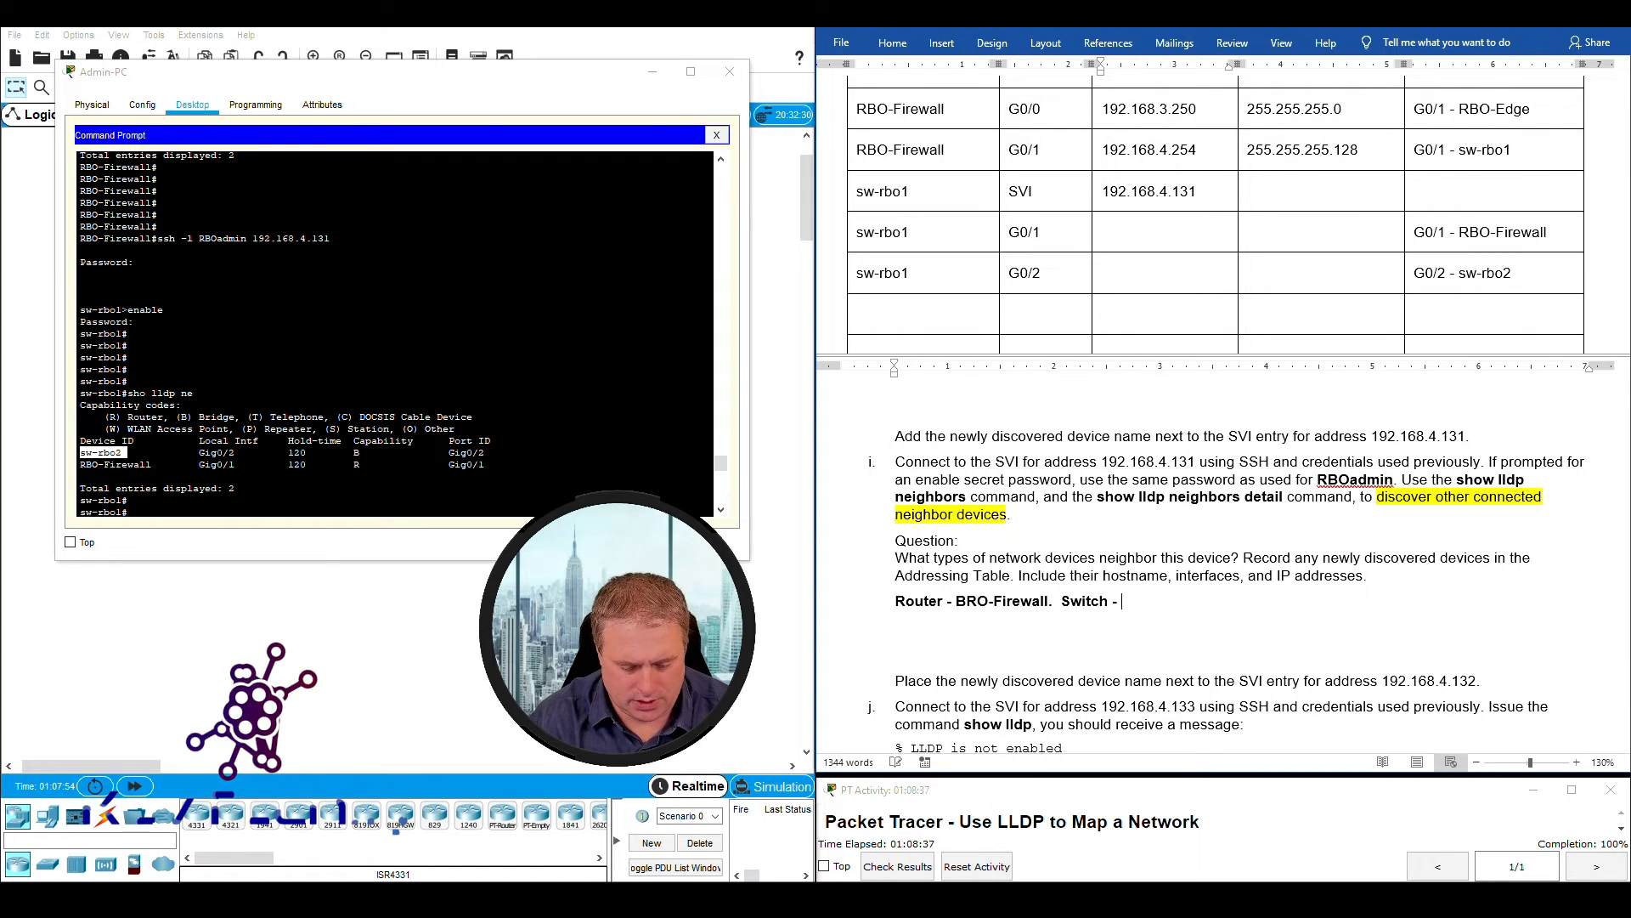
type("sw-rbo2.")
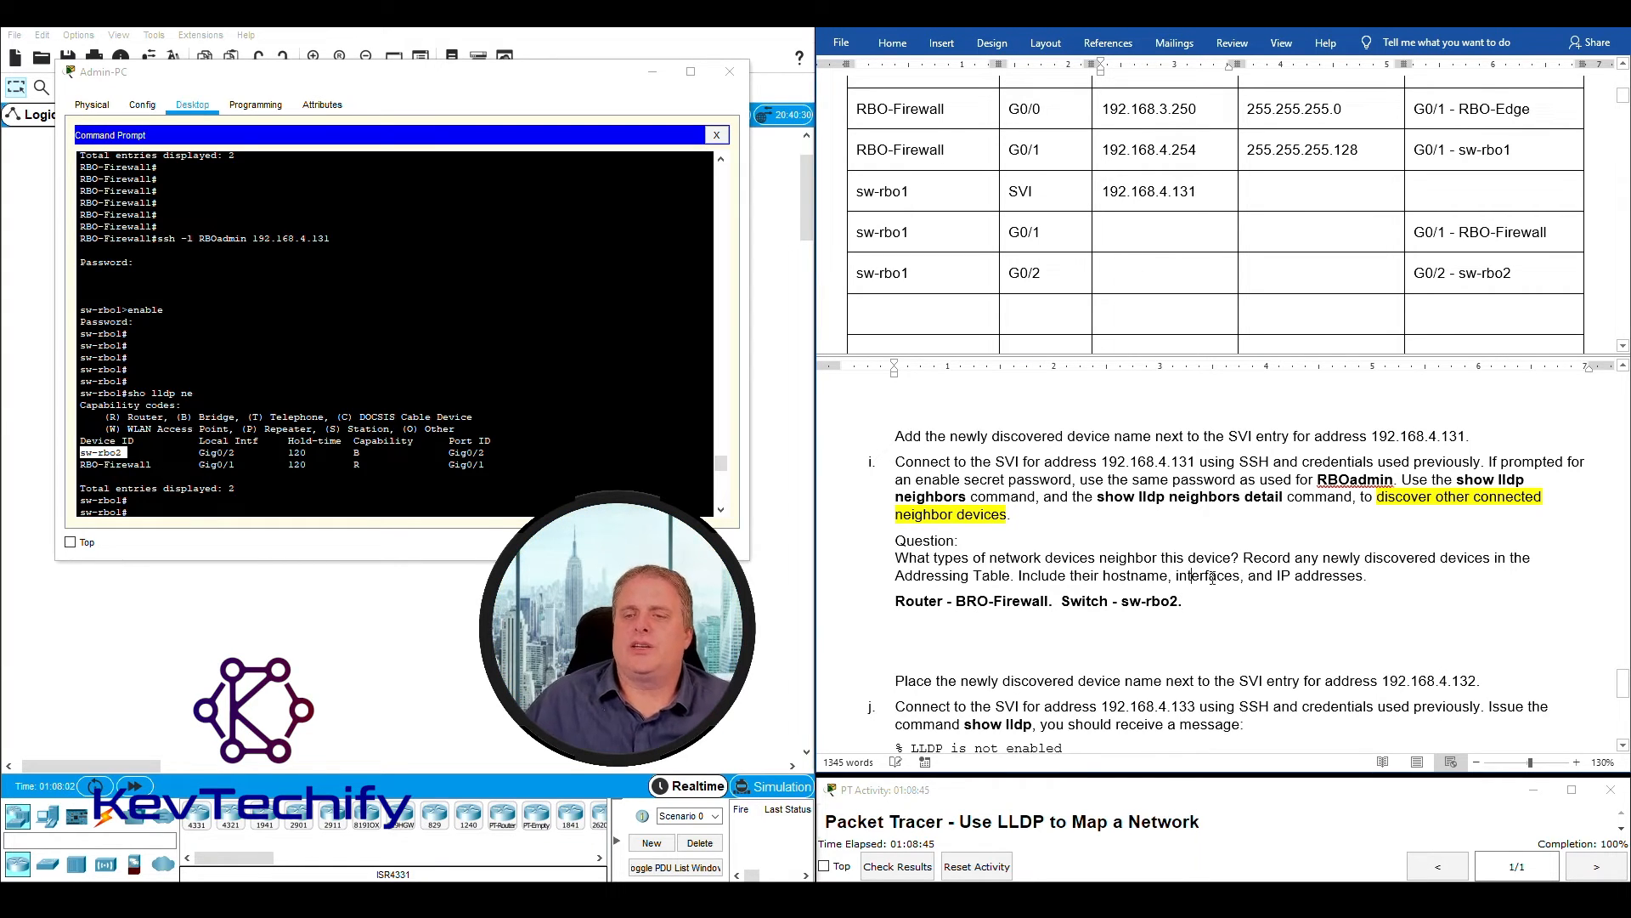
- Check question i's IP address requirement against the sw-rbo1 G0/1 and G0/2 rows of the Addressing Table
left_click_drag(1277, 574, 1353, 575)
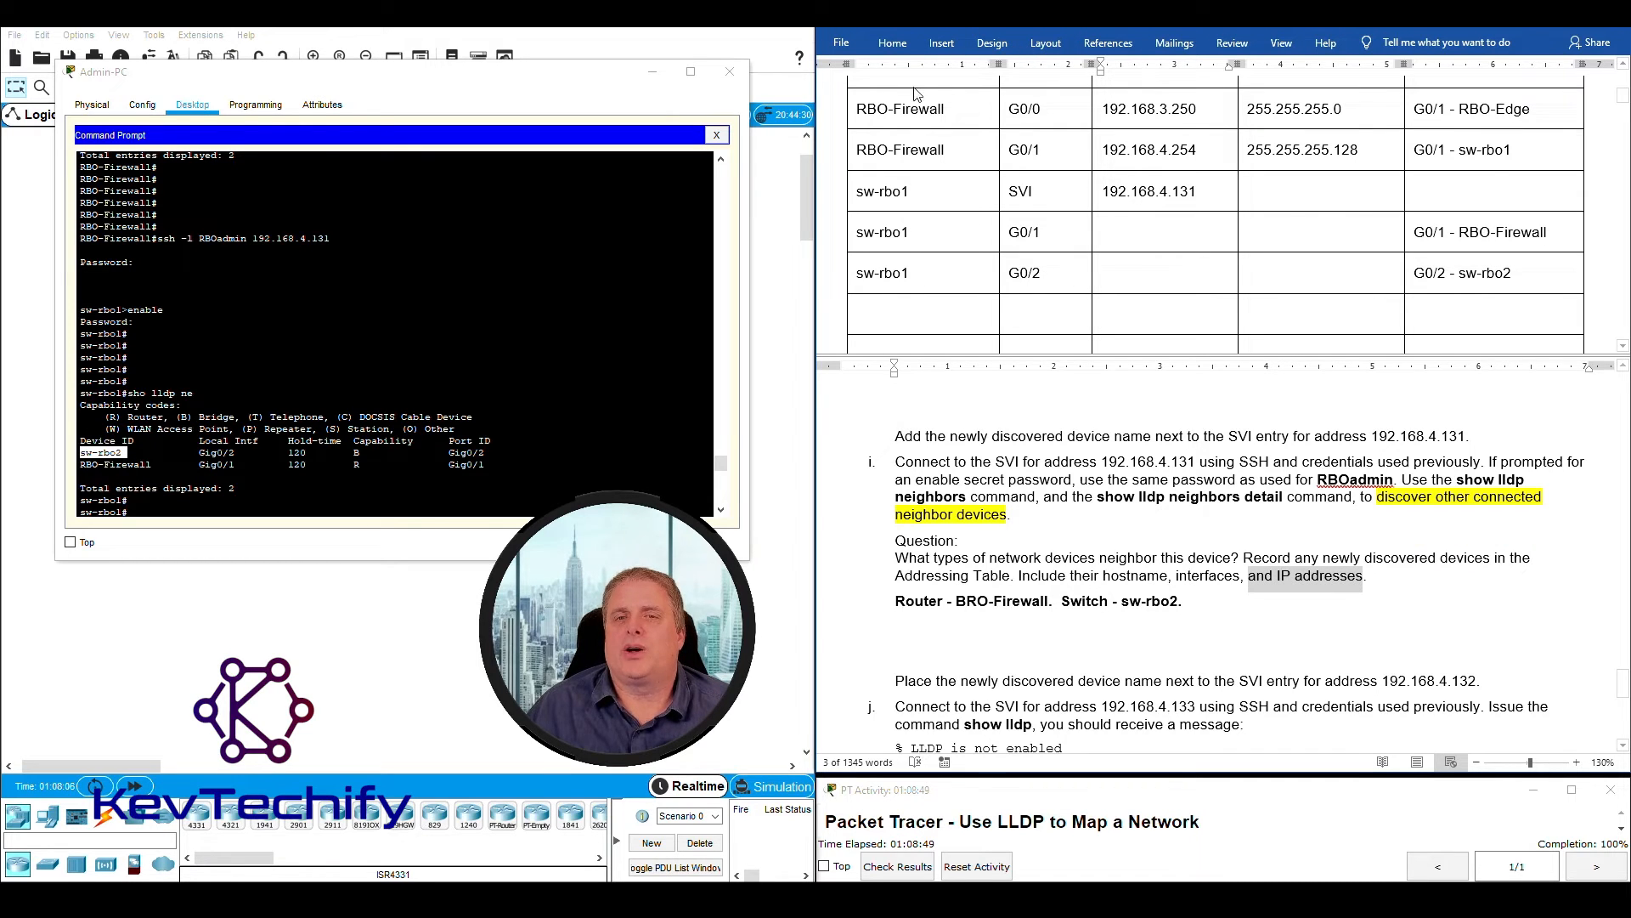
left_click(1113, 233)
left_click_drag(863, 238, 909, 239)
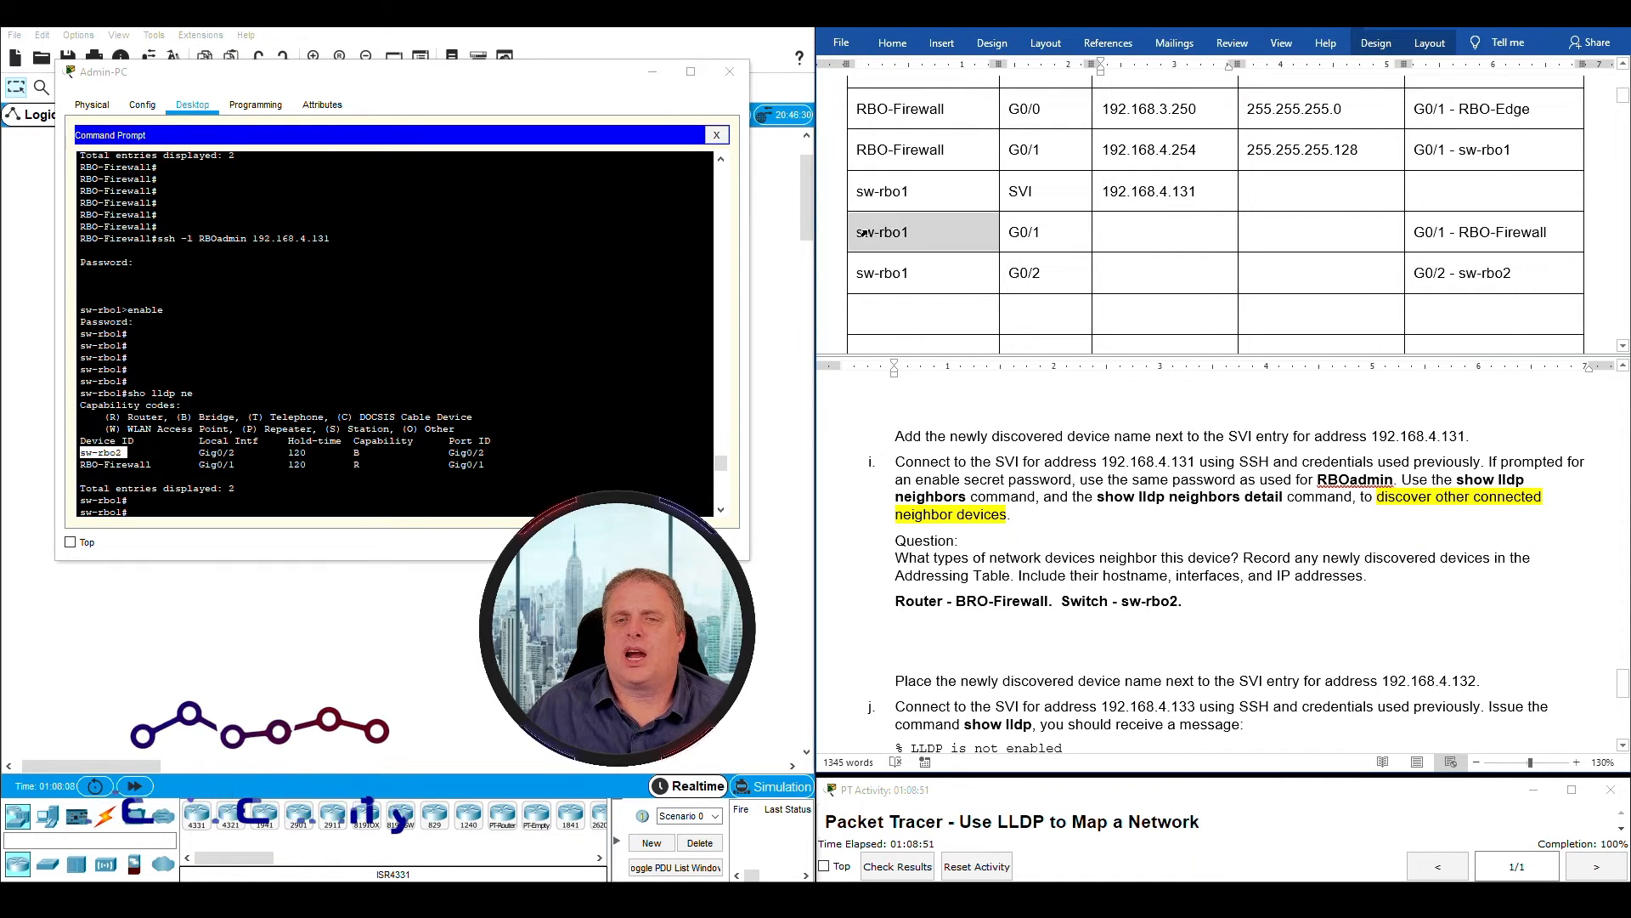
left_click(904, 234)
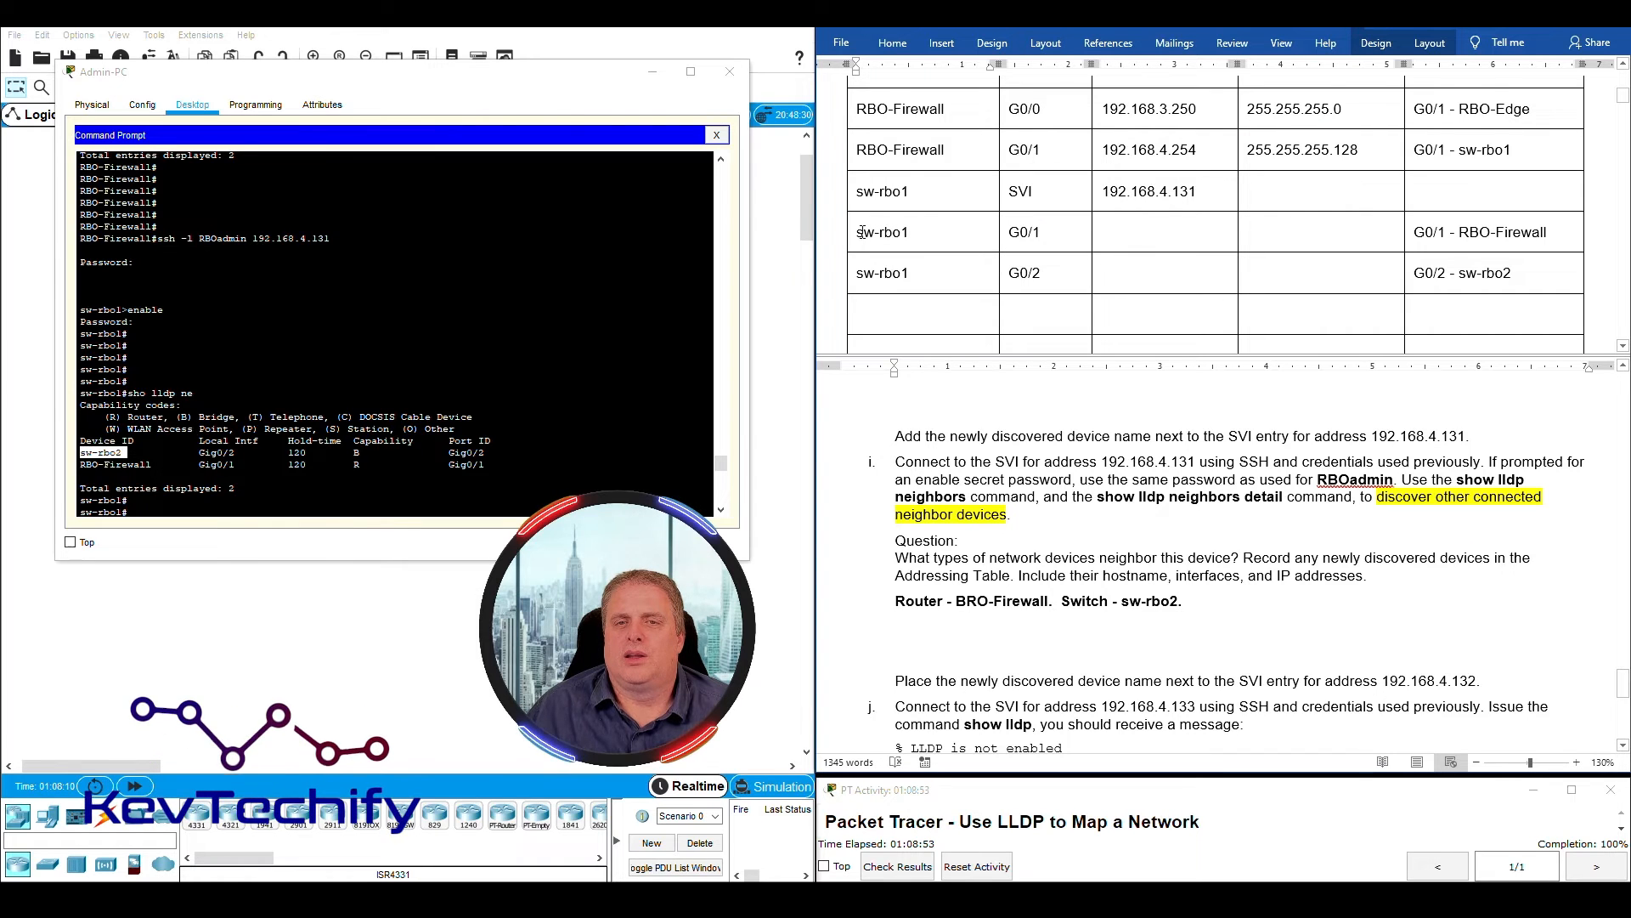
left_click_drag(859, 233, 909, 234)
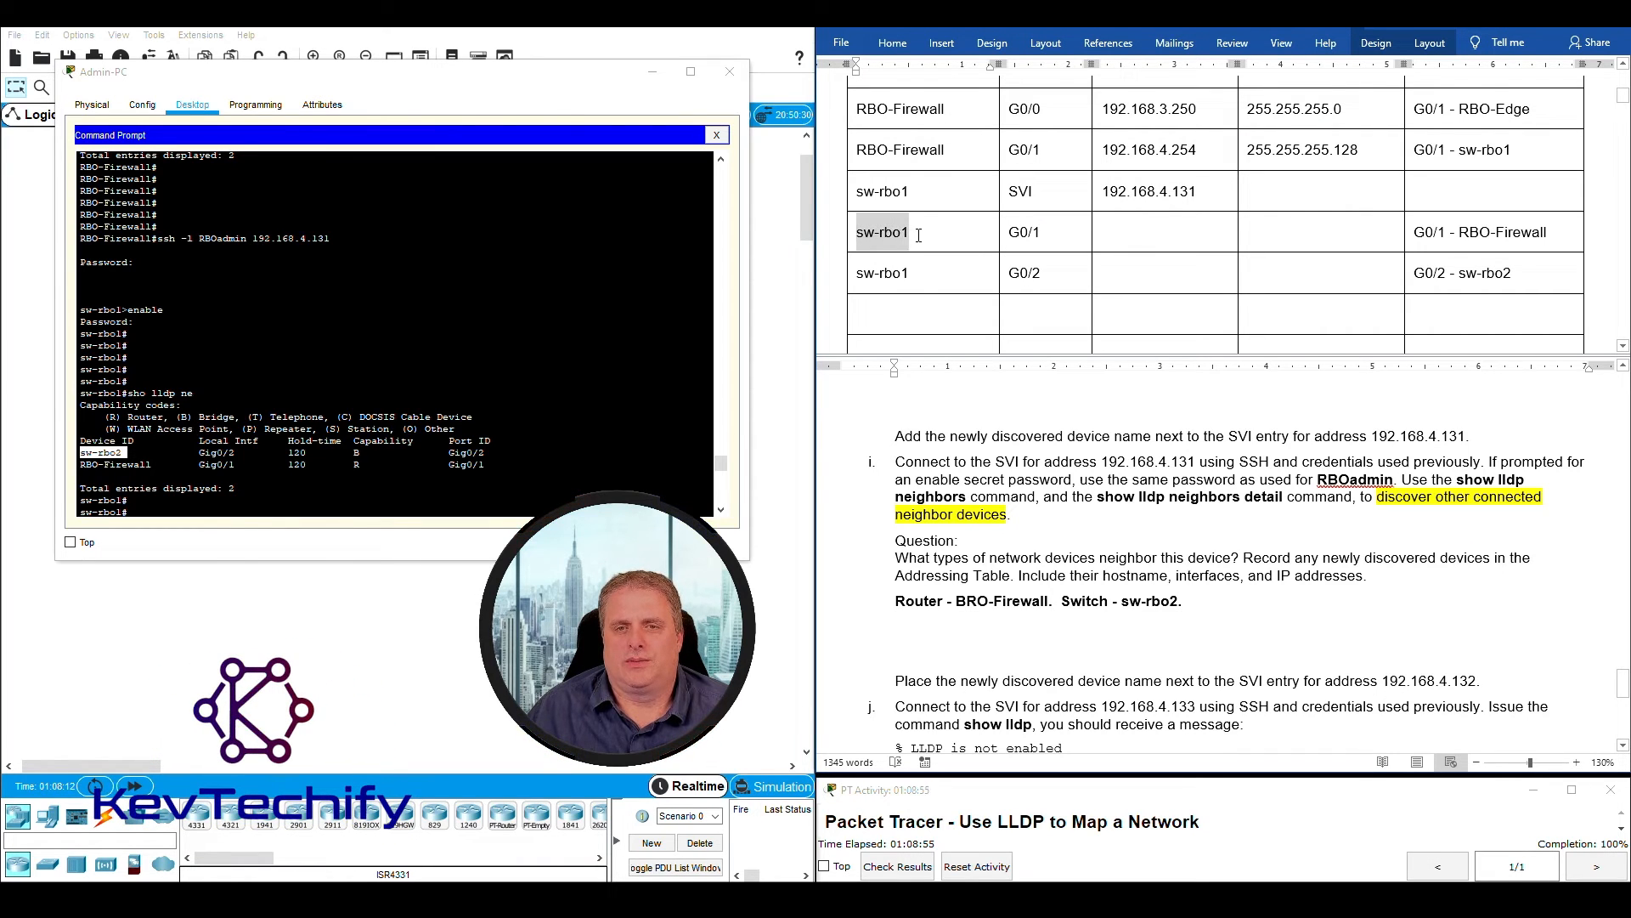
left_click_drag(1010, 234, 1040, 234)
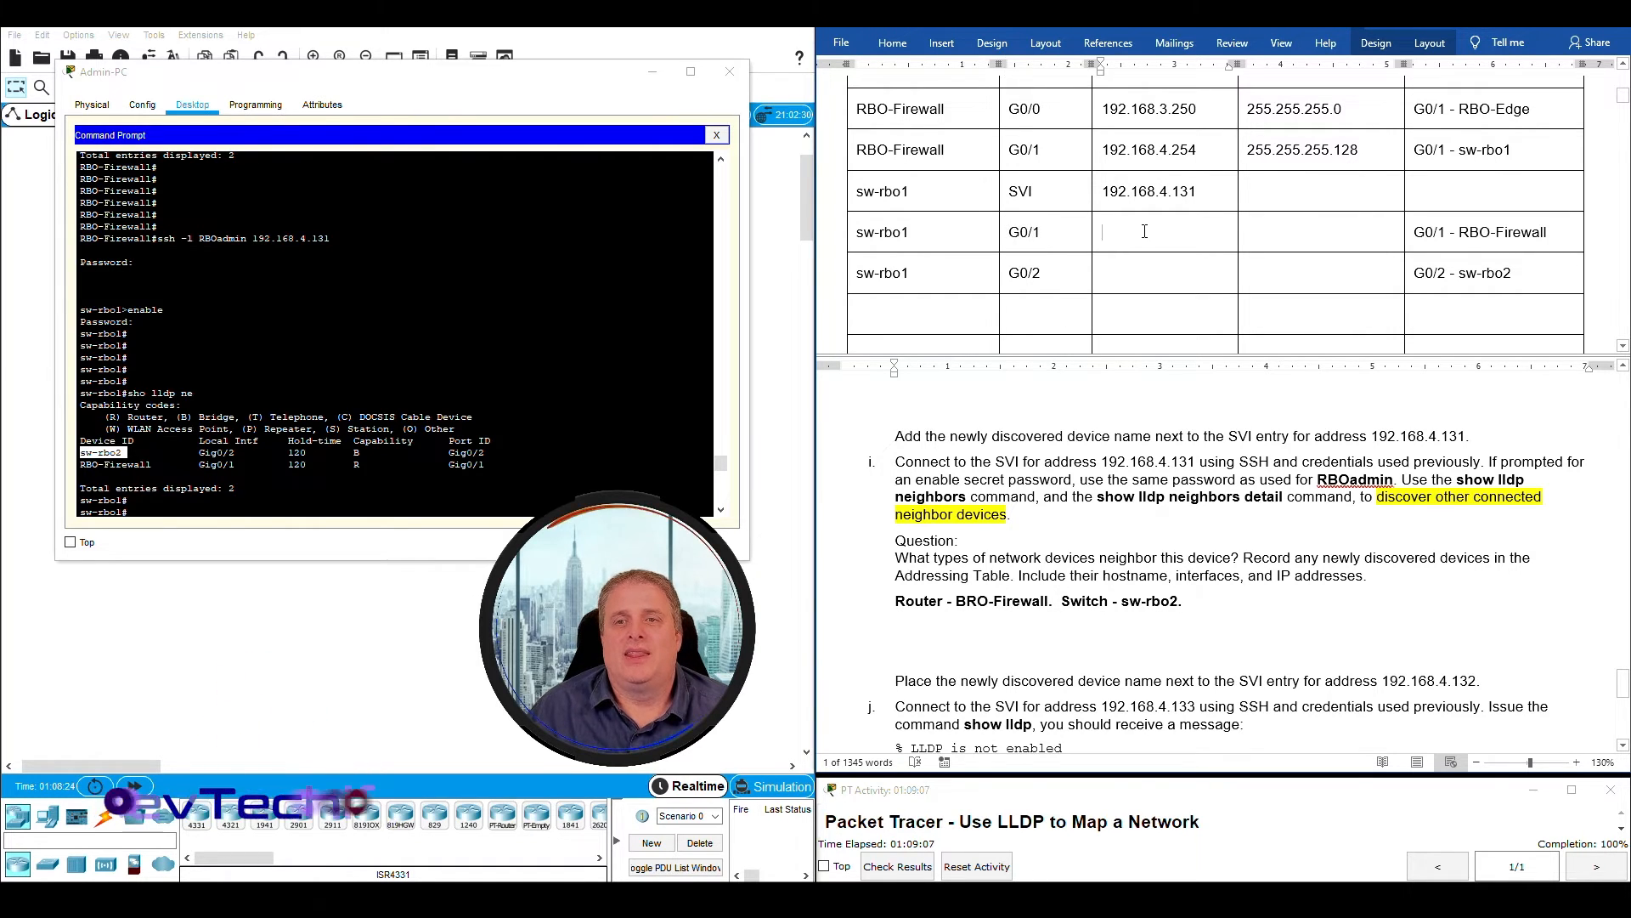
left_click_drag(1136, 233, 1330, 296)
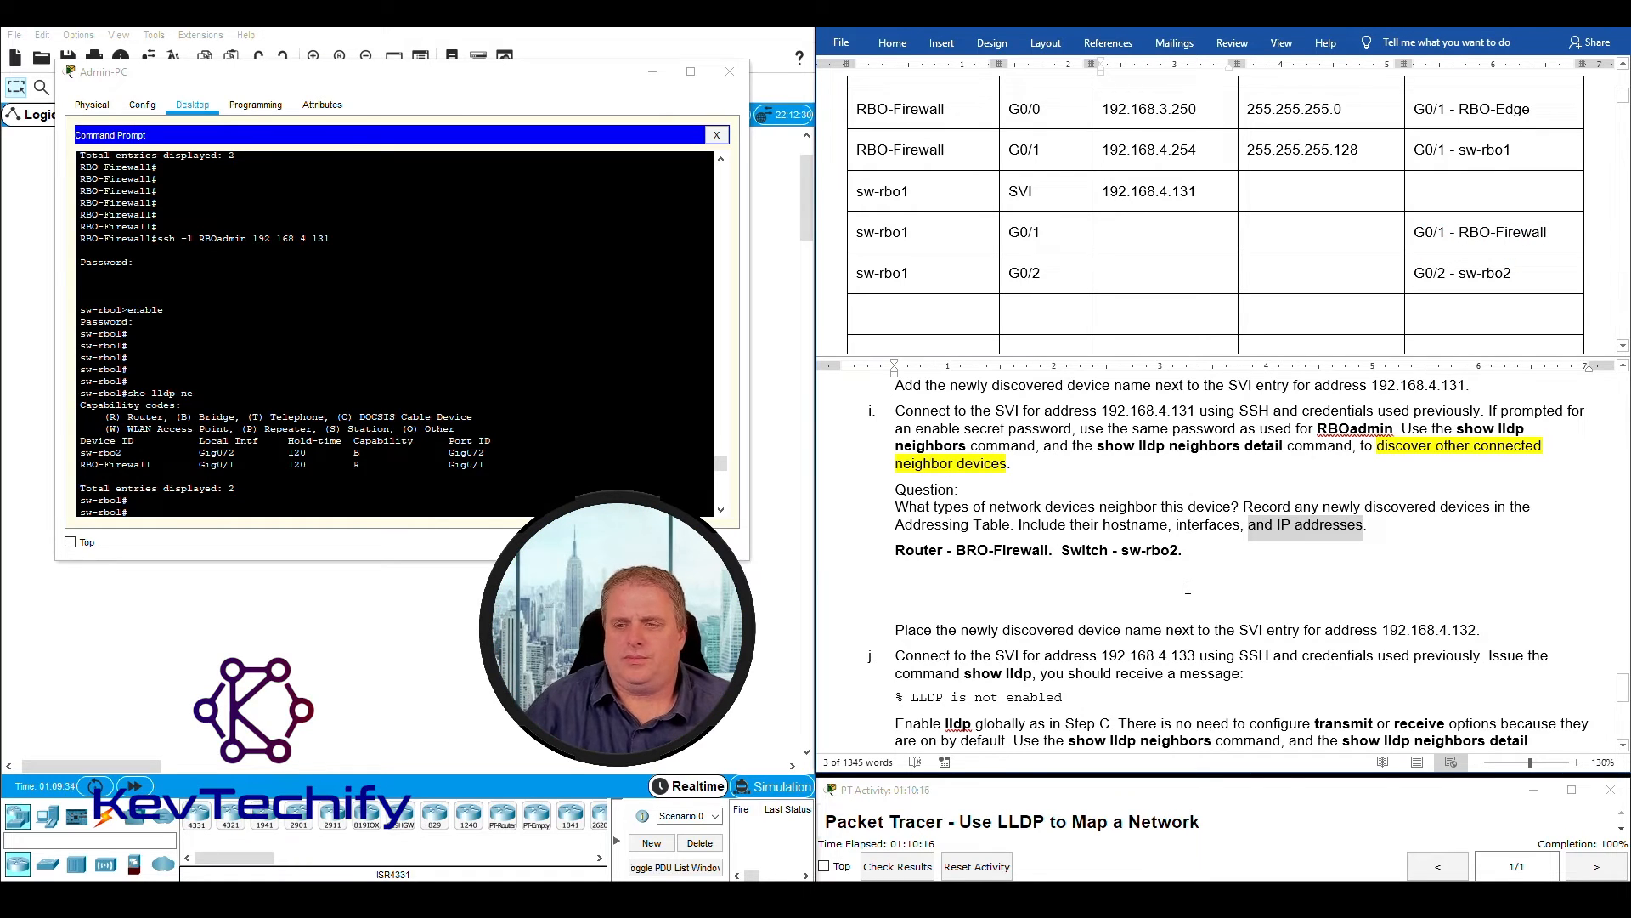
- Enter "Sw-rbo2" as the device name in the next empty Addressing Table row, following the instruction after question i
left_click_drag(894, 630, 1447, 636)
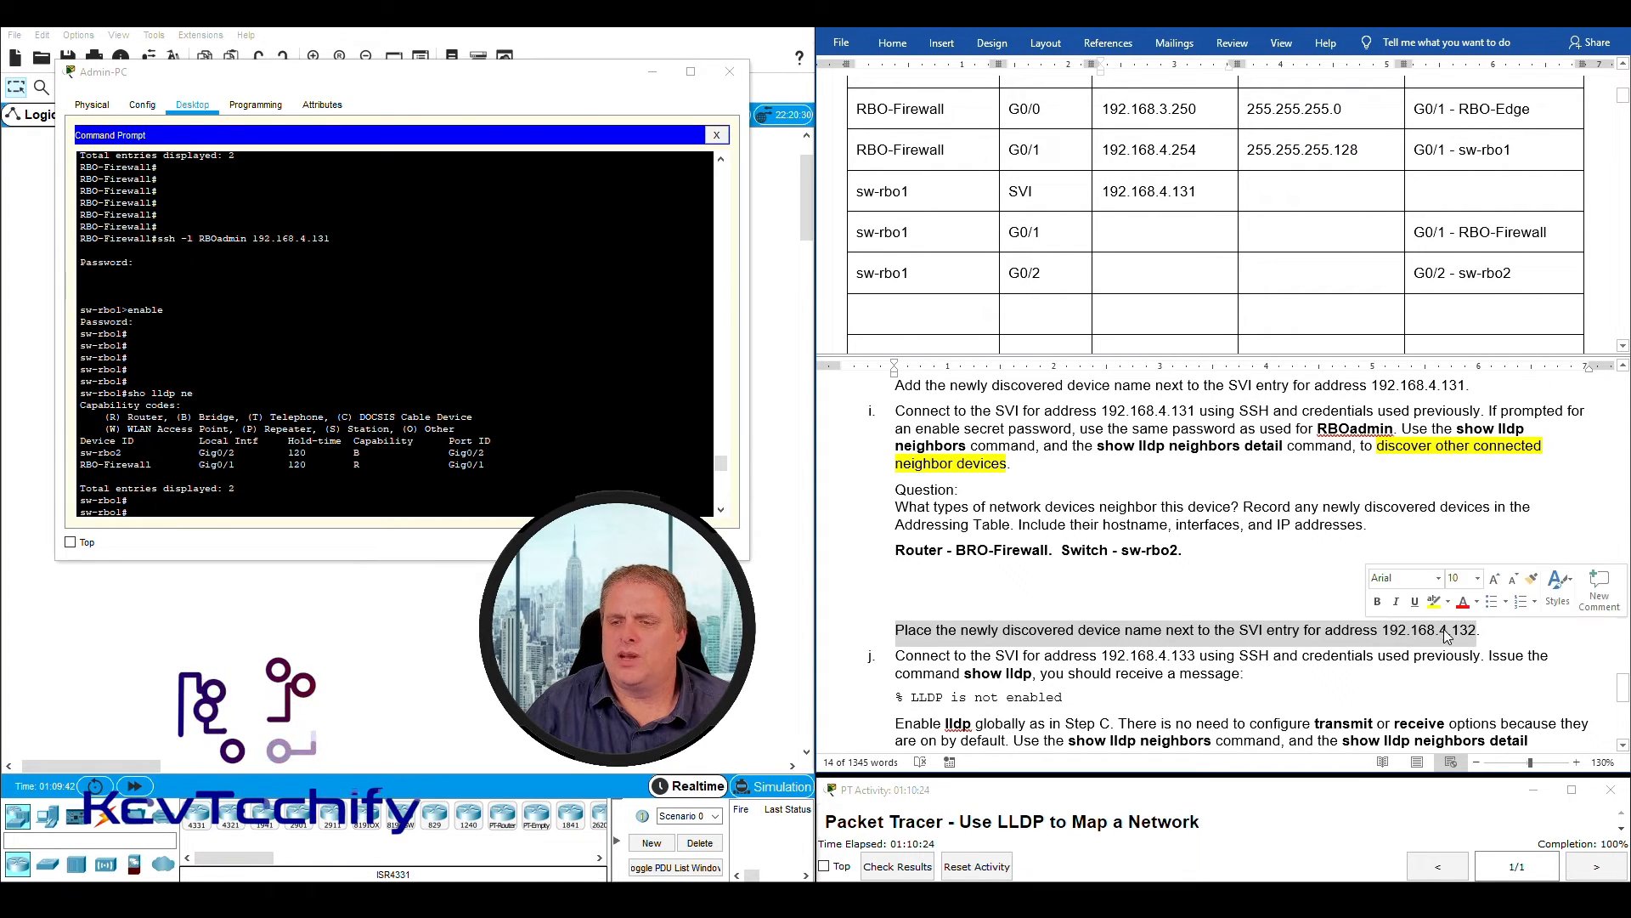
left_click(1464, 638)
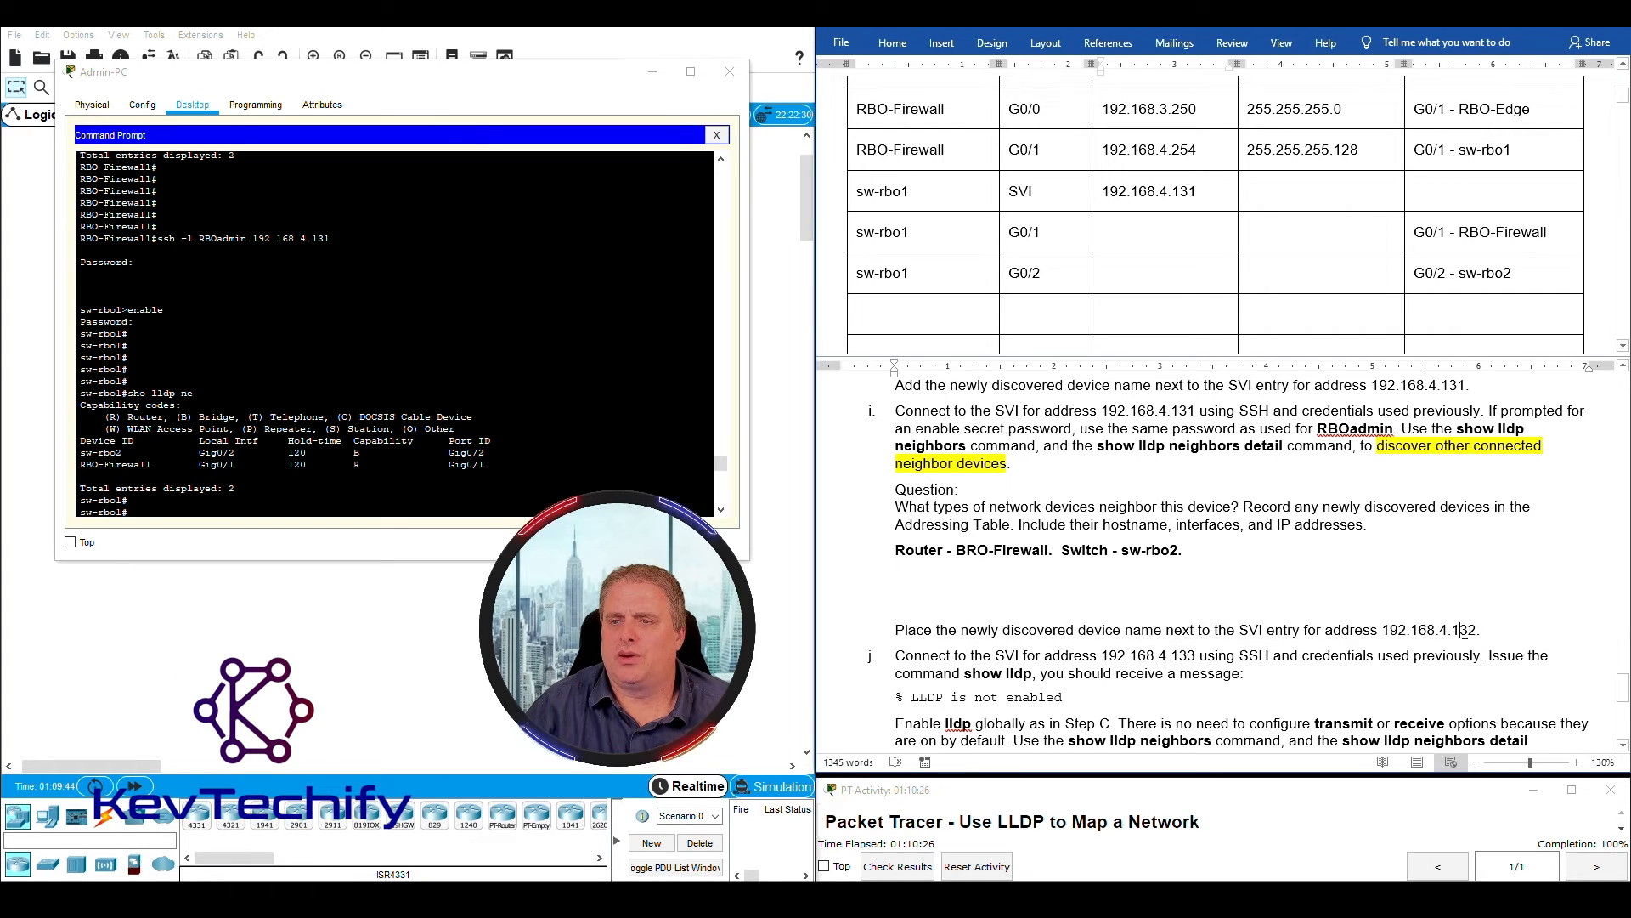
left_click_drag(1463, 276, 1506, 272)
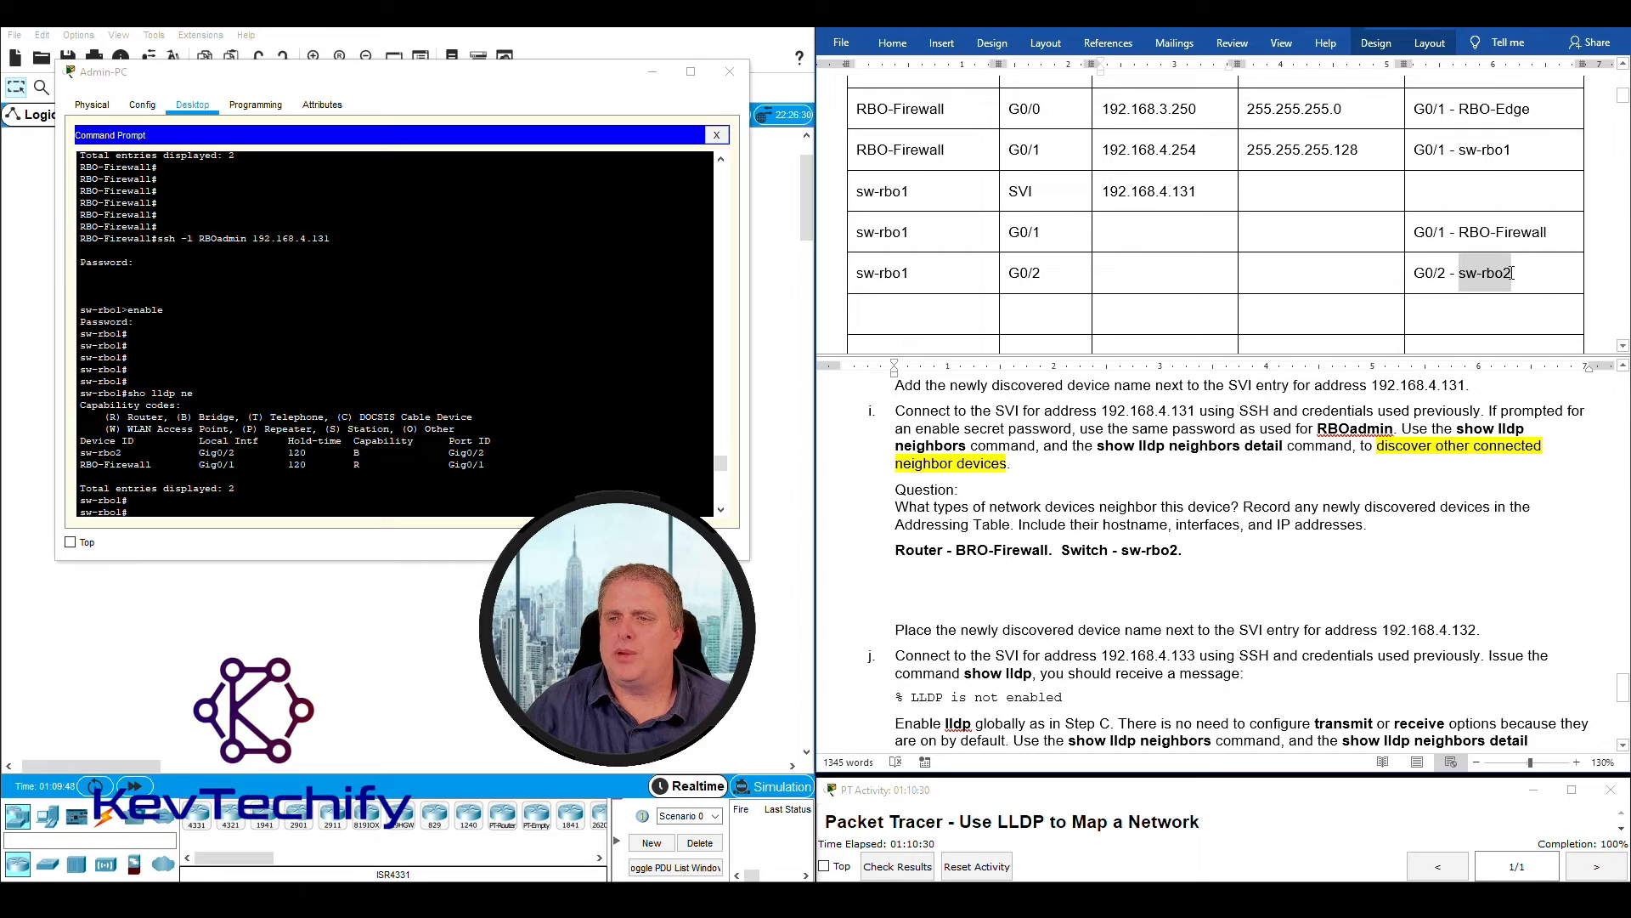
left_click_drag(1239, 629, 1474, 628)
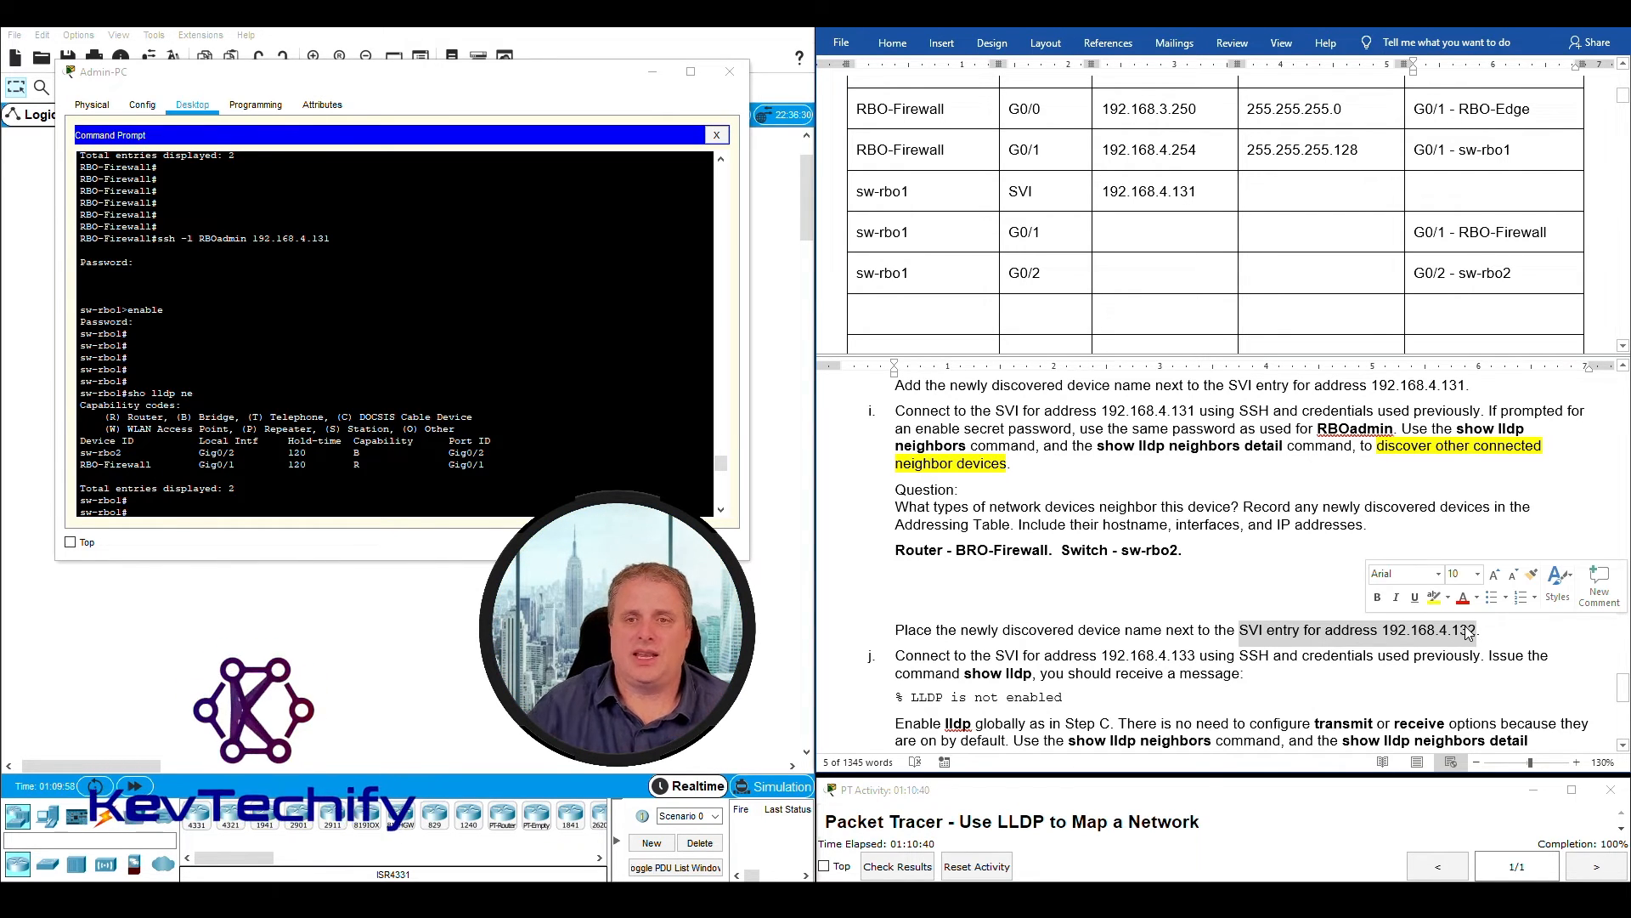
left_click(904, 313)
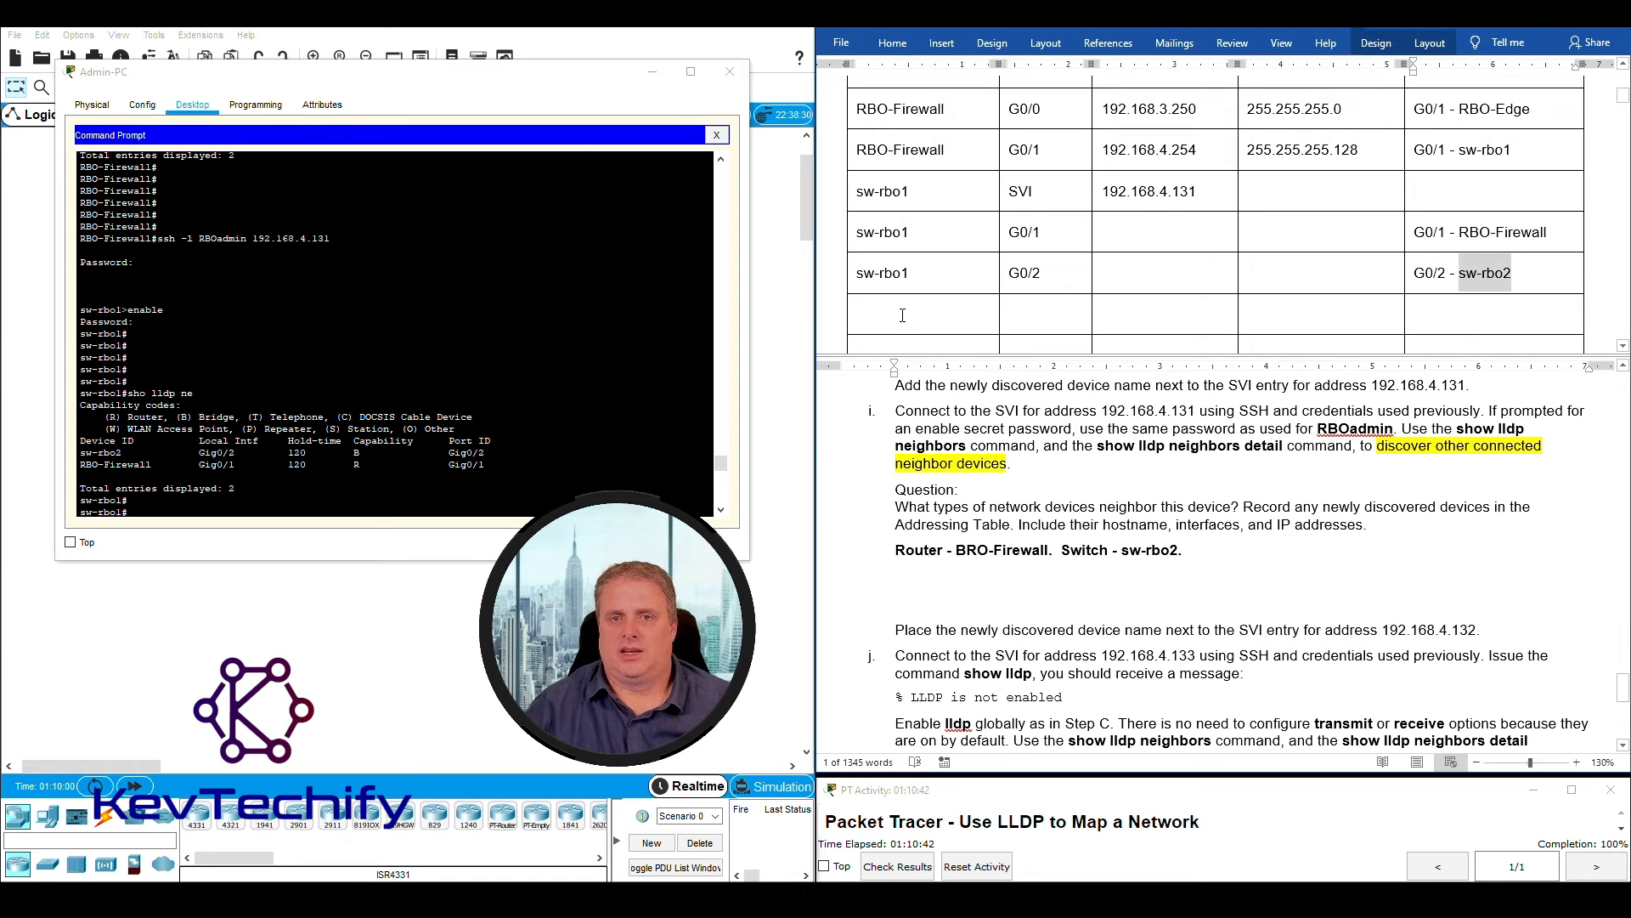
type("sw-rbo")
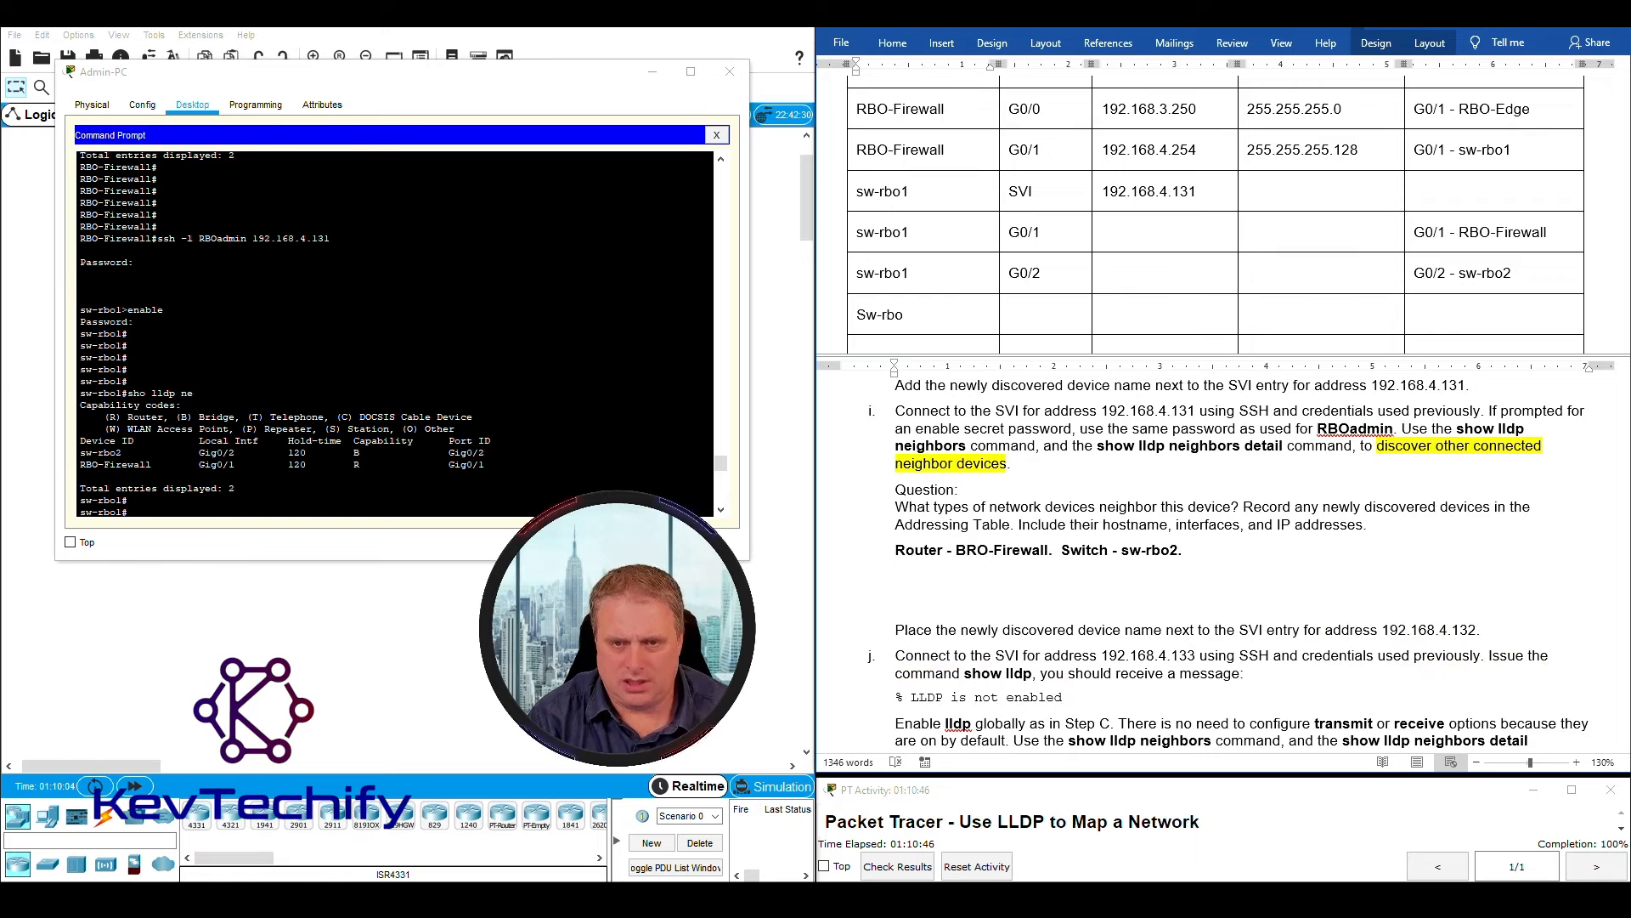
type("2")
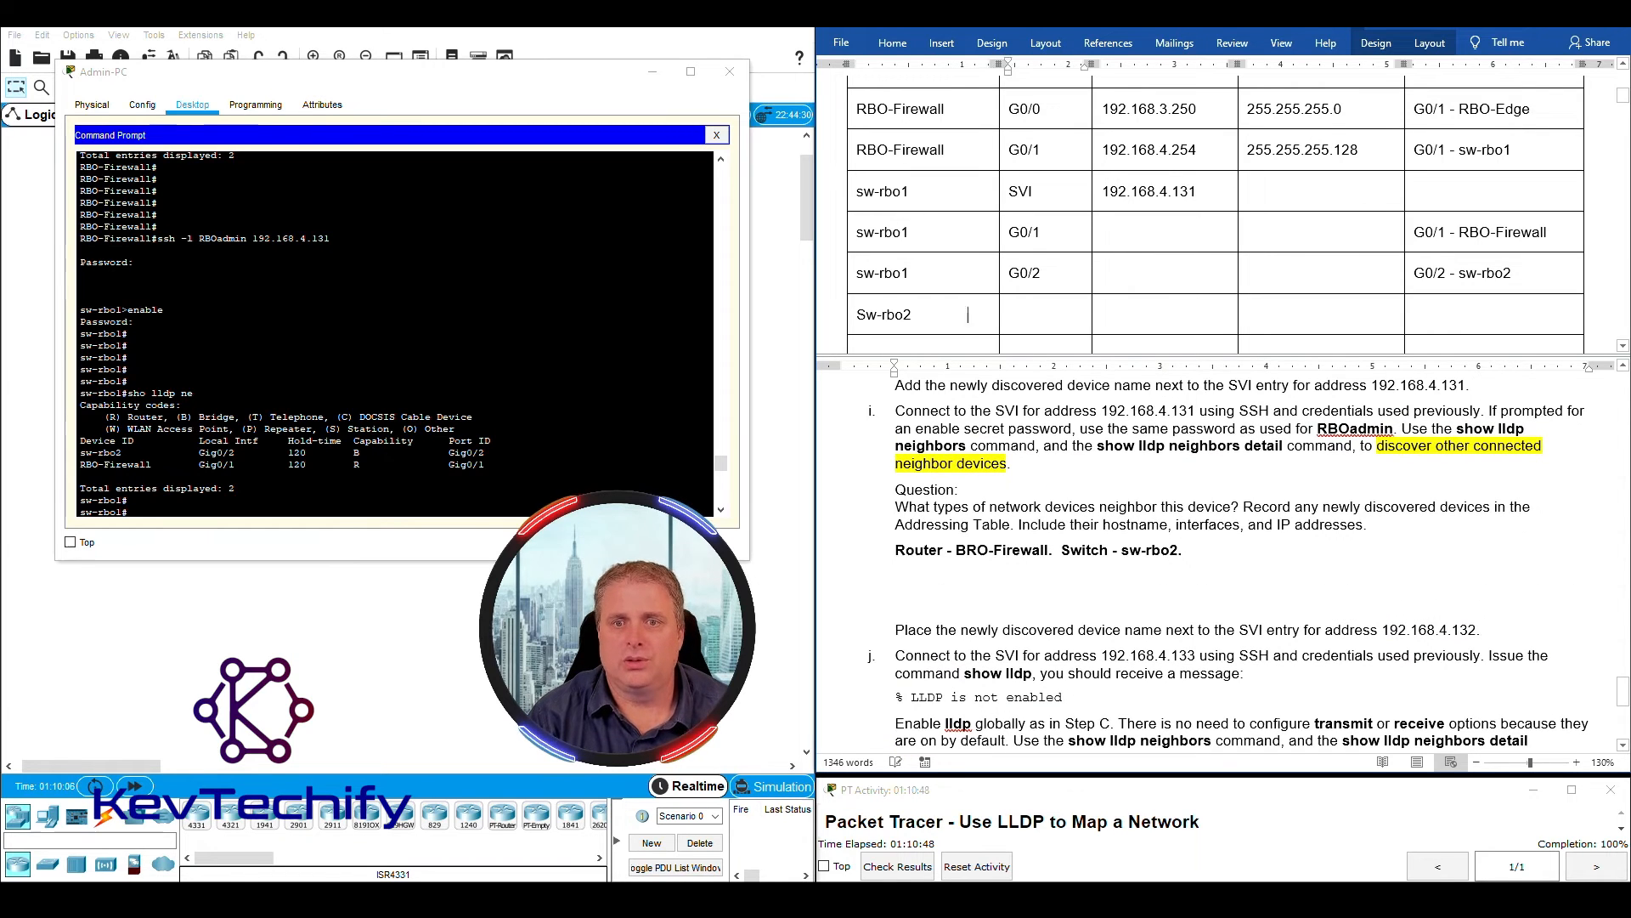
type("SVI")
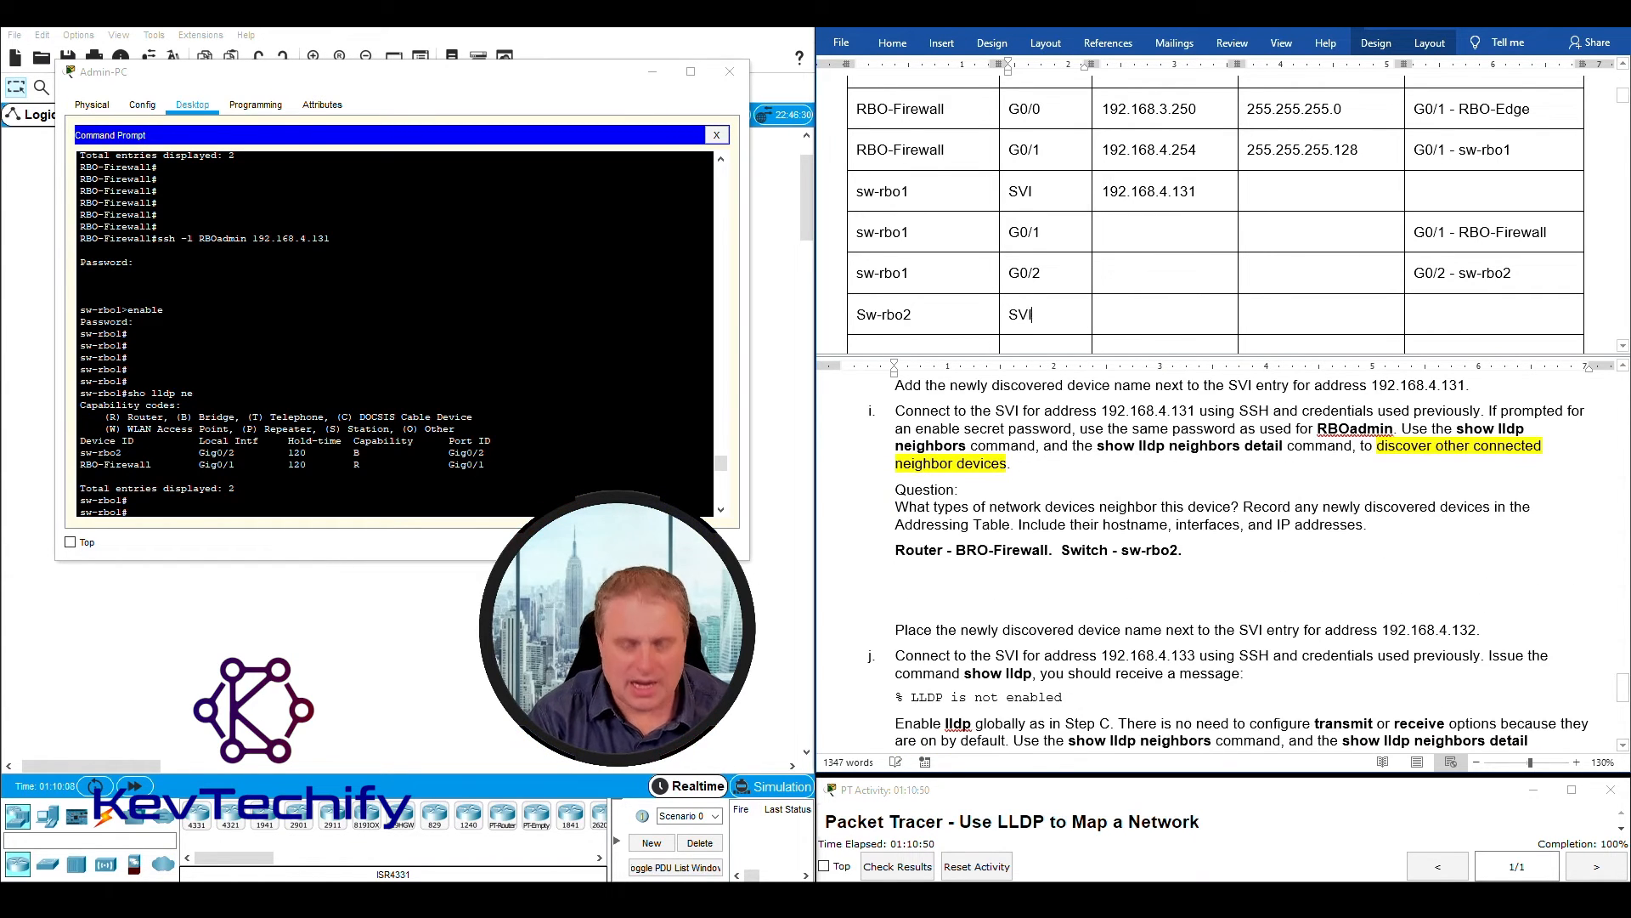
- Fill in the Sw-rbo2 row with interface "SVI" and address 192.168.4.132
key("Tab")
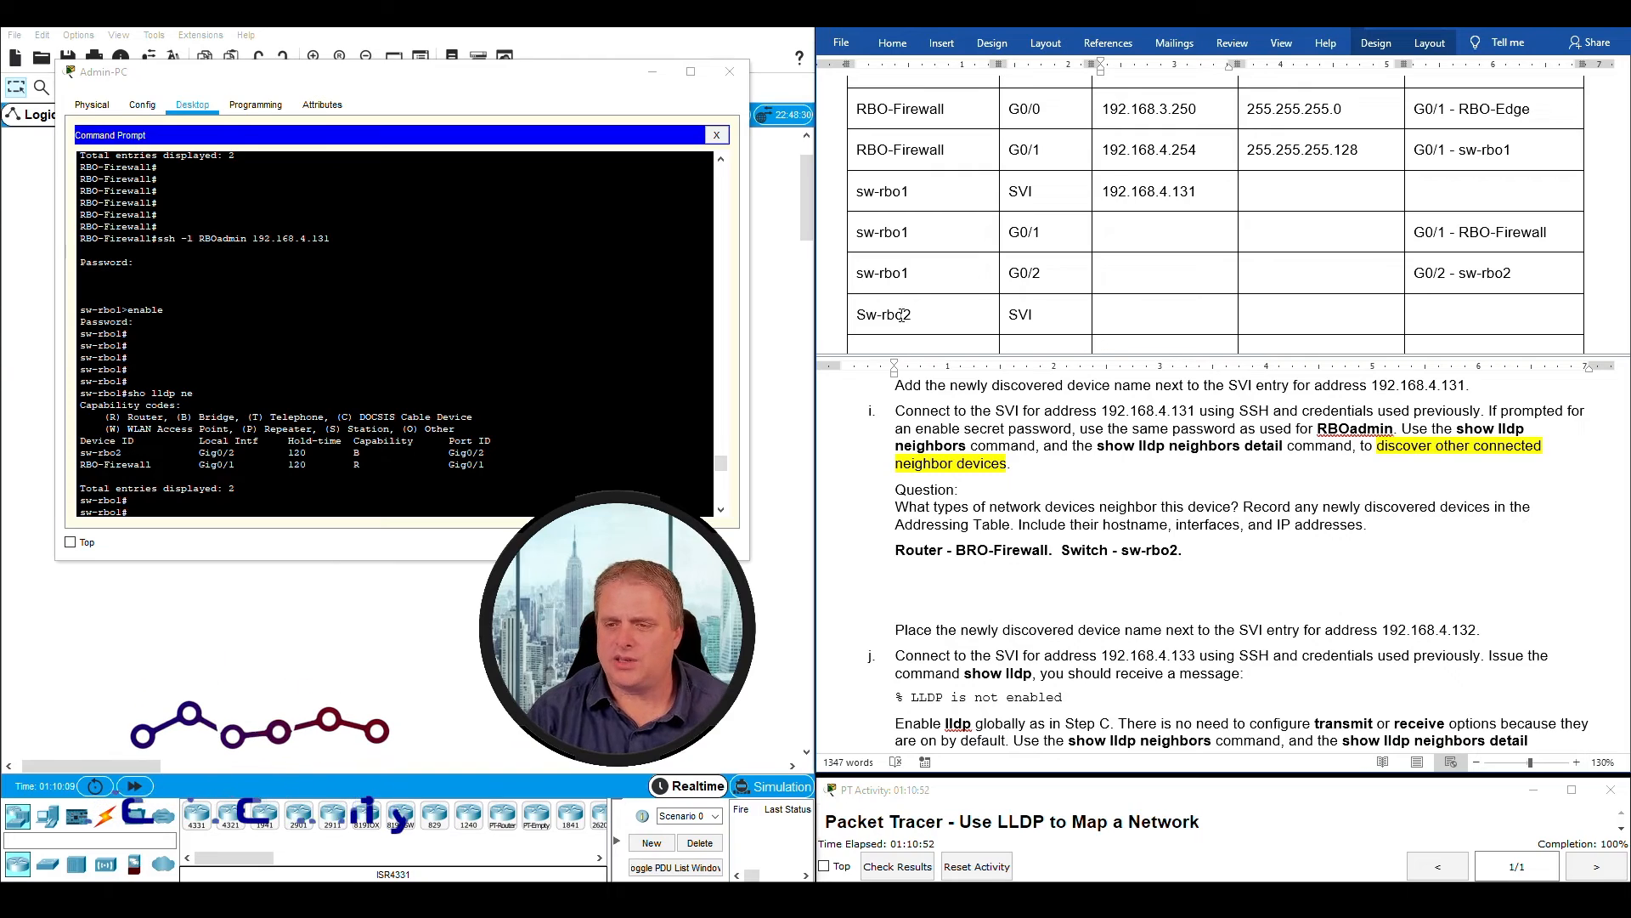
type("192.16")
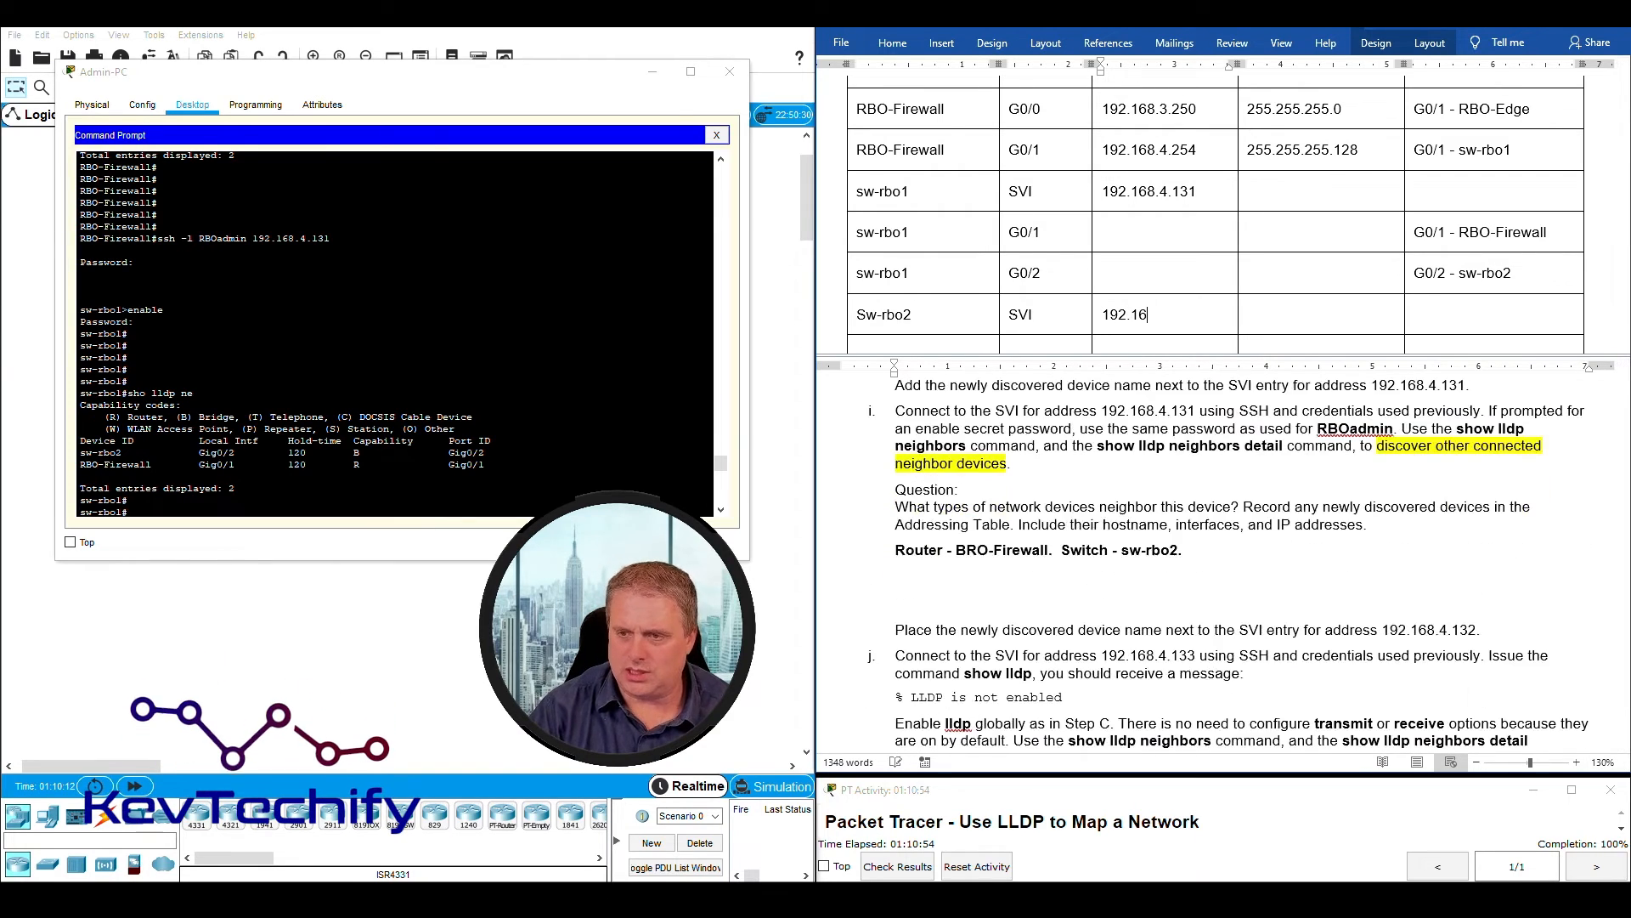
type("8.4")
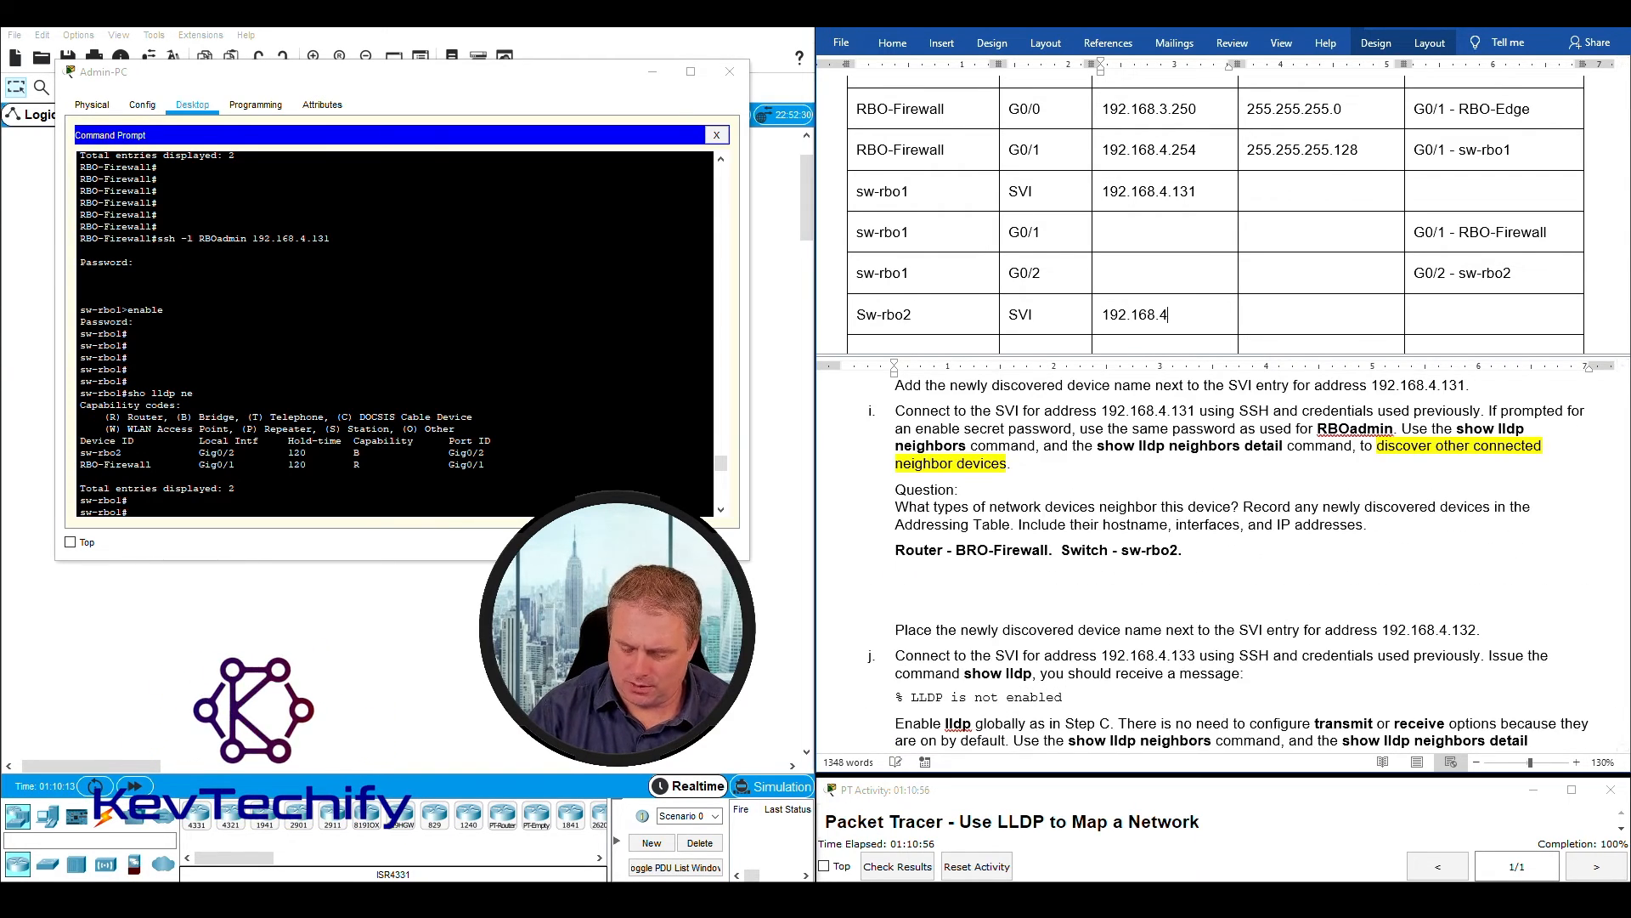
type(".132")
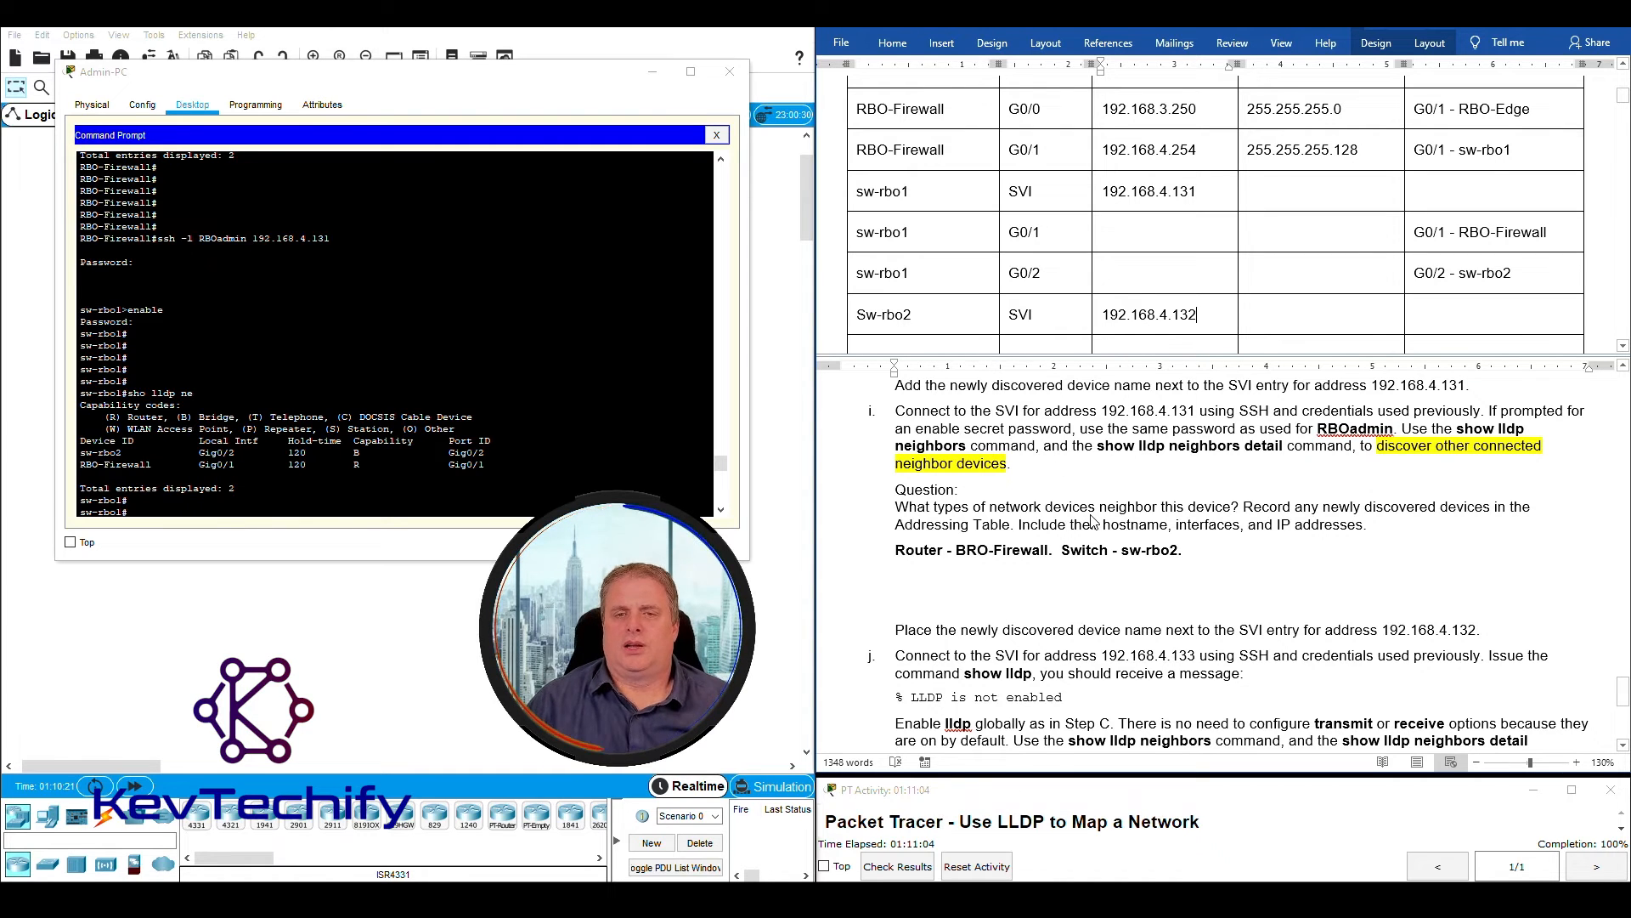
- Review step j's instruction to connect to the SVI at 192.168.4.133 over SSH
left_click_drag(897, 411, 1547, 630)
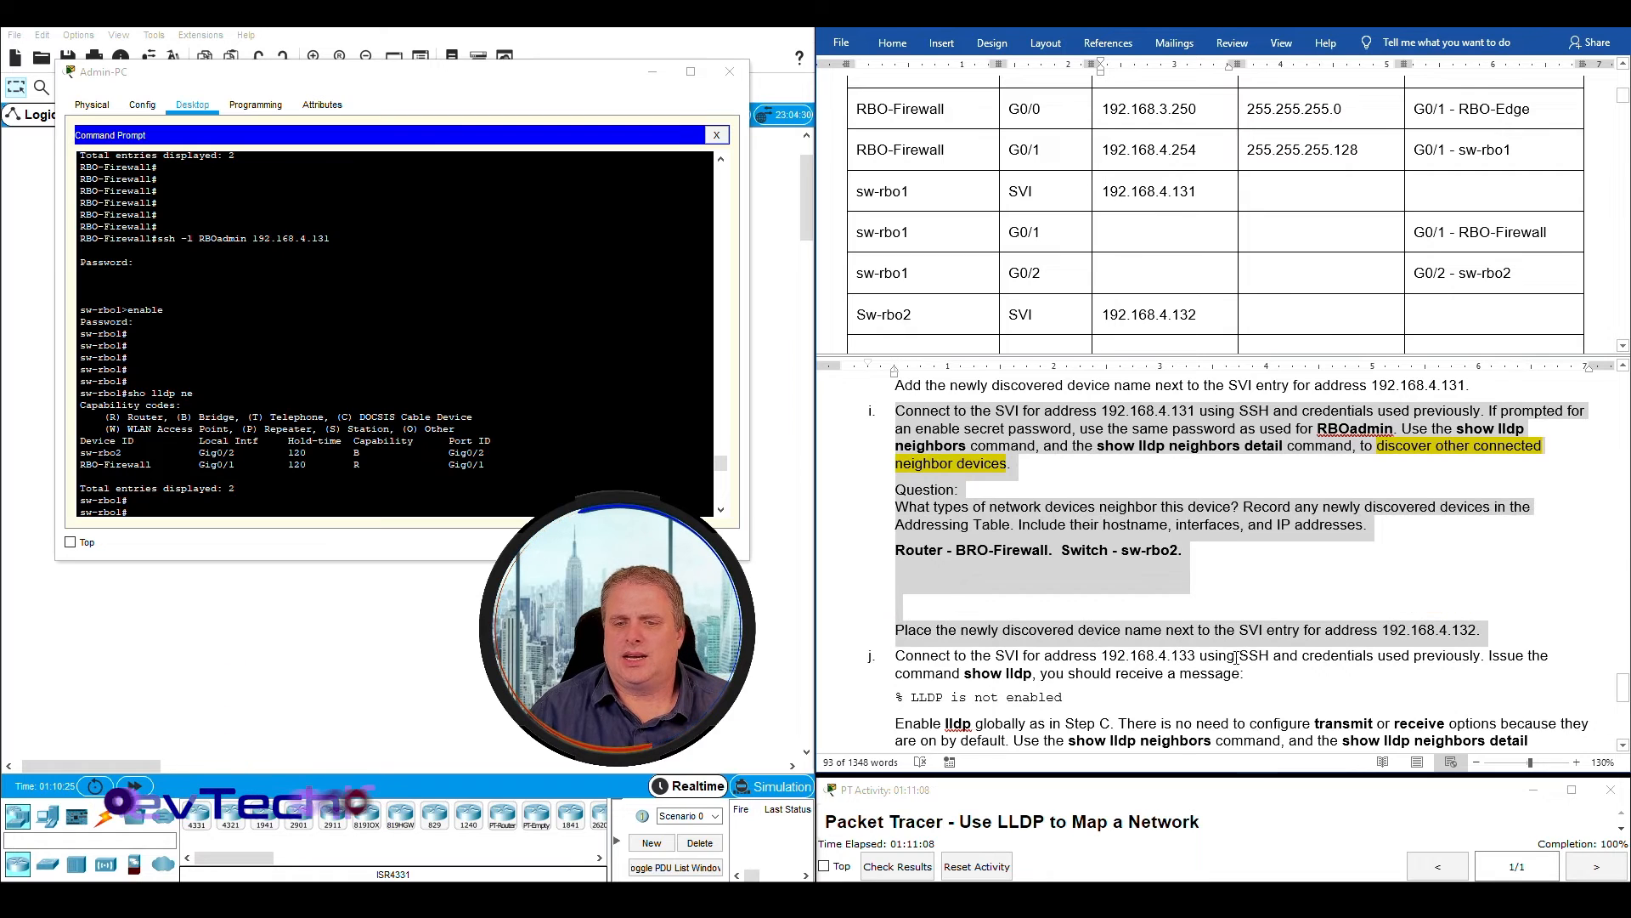
scroll(1213, 646, "down", 3)
scroll(1213, 646, "down", 3)
scroll(1207, 626, "up", 2)
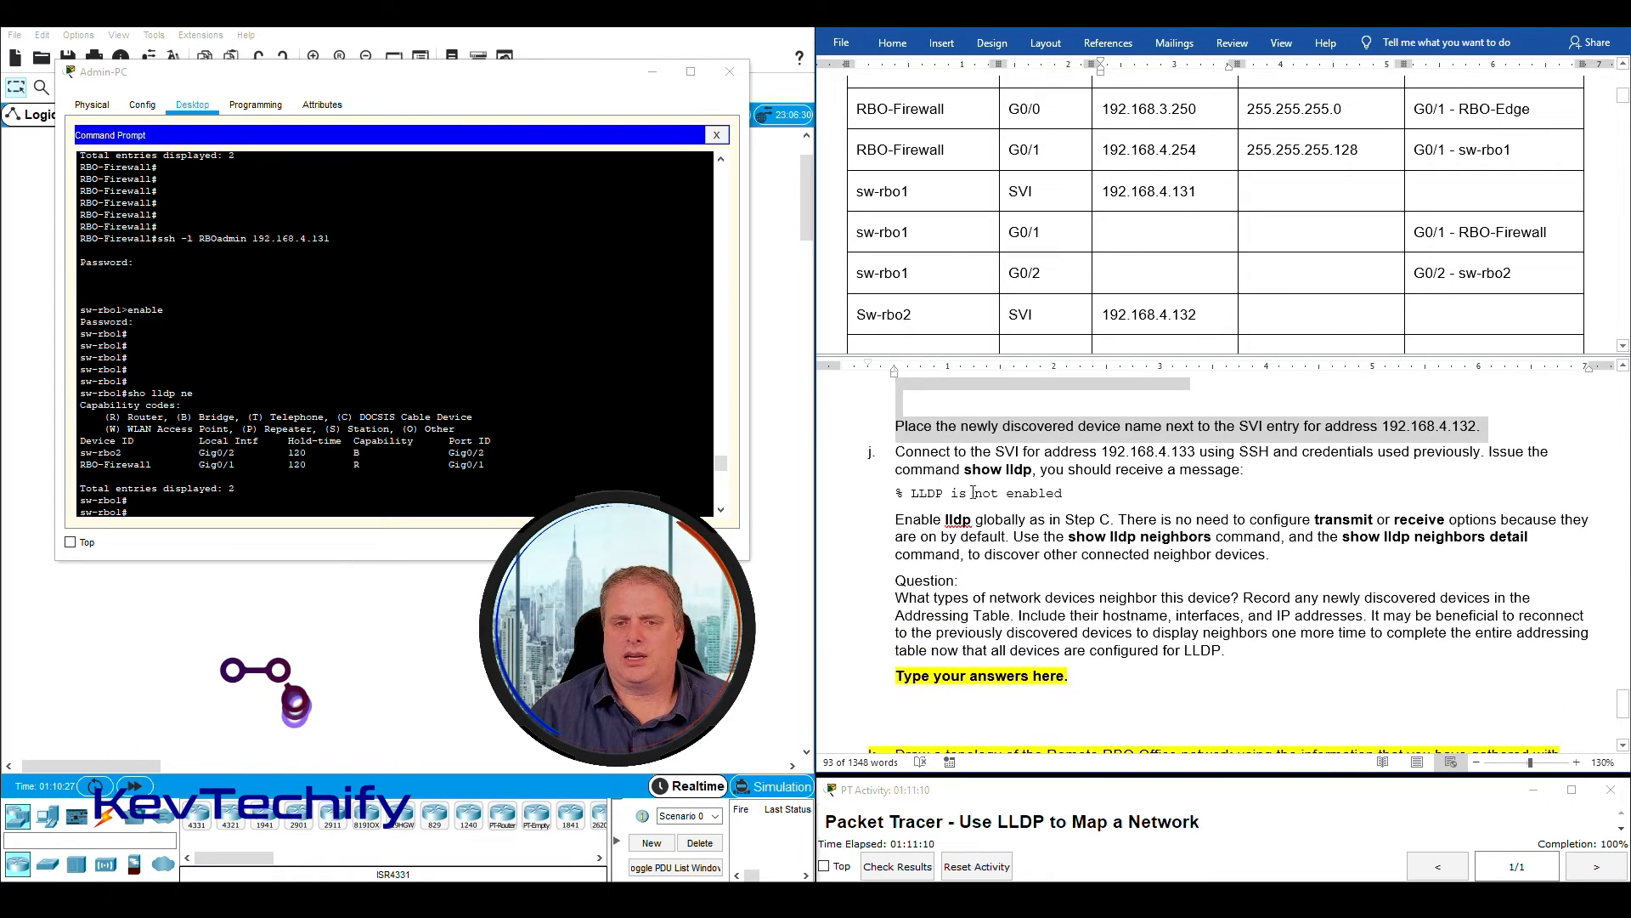
left_click_drag(893, 454, 1129, 459)
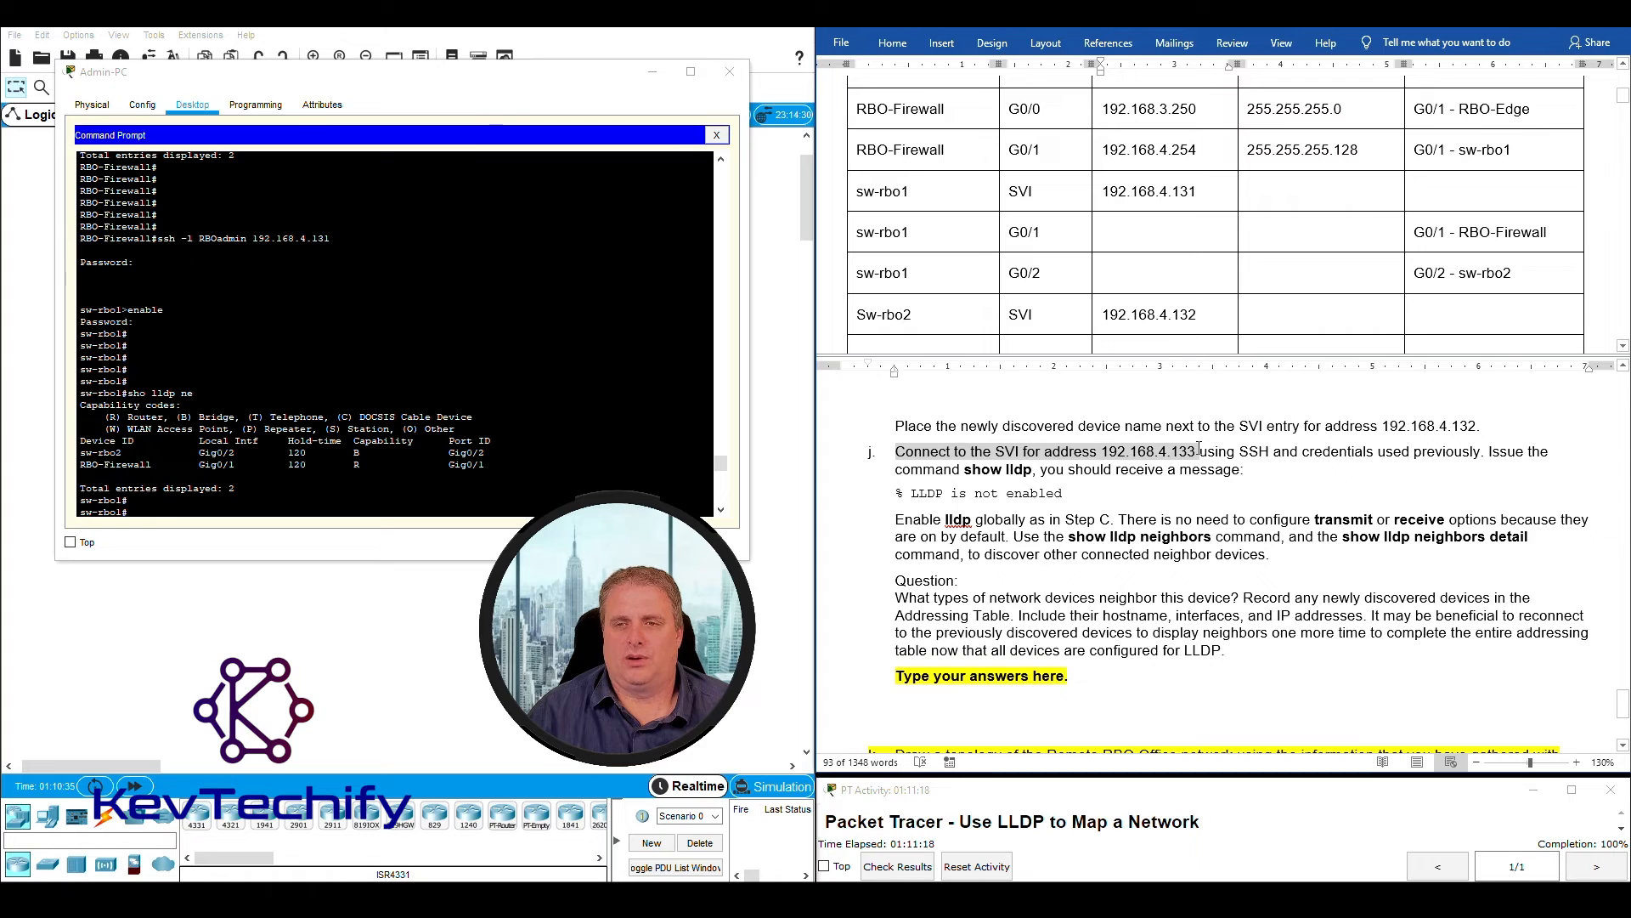
left_click_drag(1199, 449, 1200, 450)
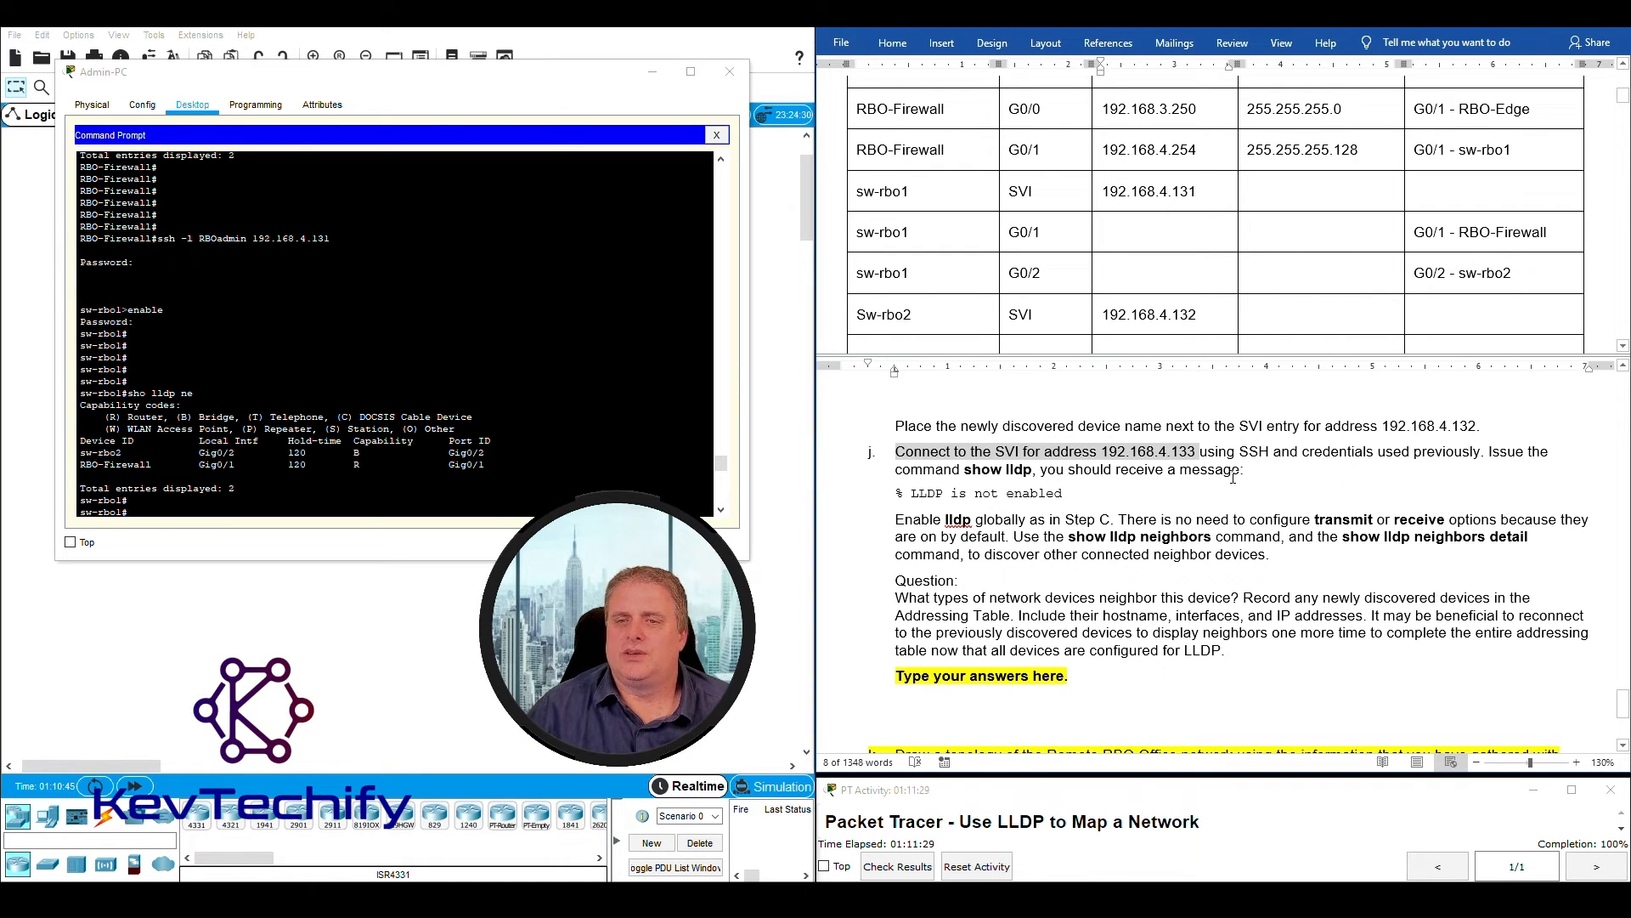
- Open an SSH session from sw-rbo1 to 192.168.4.133 as RBOadmin and enter the account password
left_click(243, 510)
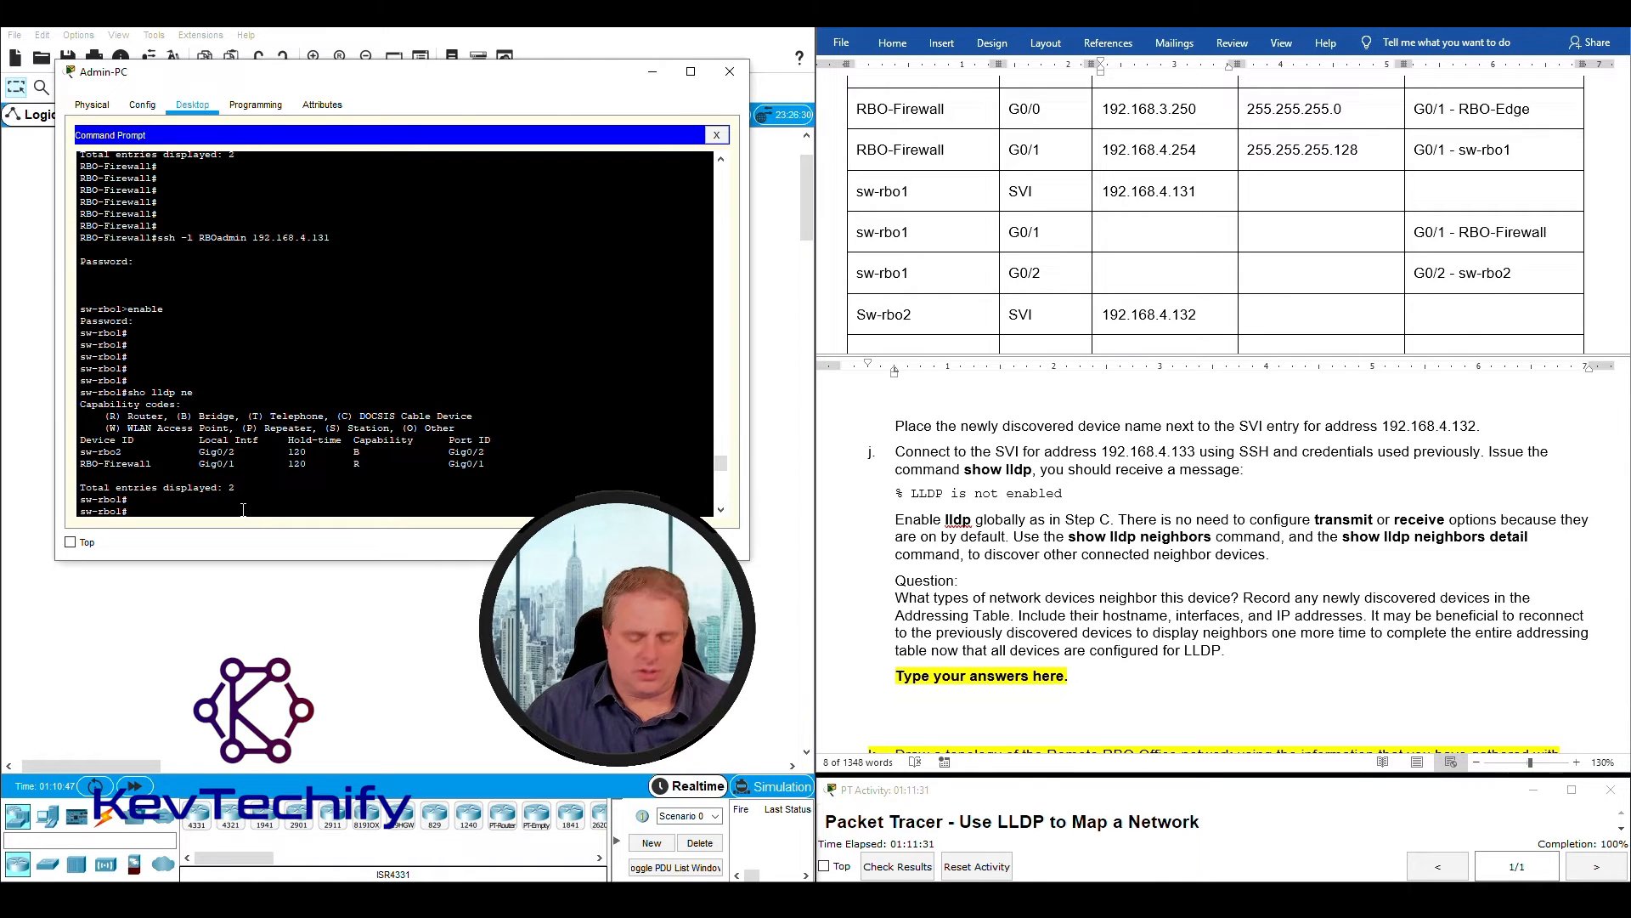
key("Return")
key("Return")
key("Return")
key("Return")
key("Return")
key("Return")
key("Return")
key("Return")
key("Return")
key("Return")
key("Return")
key("Return")
key("Return")
key("Return")
key("Return")
key("Return")
key("Return")
key("Return")
key("Return")
key("Return")
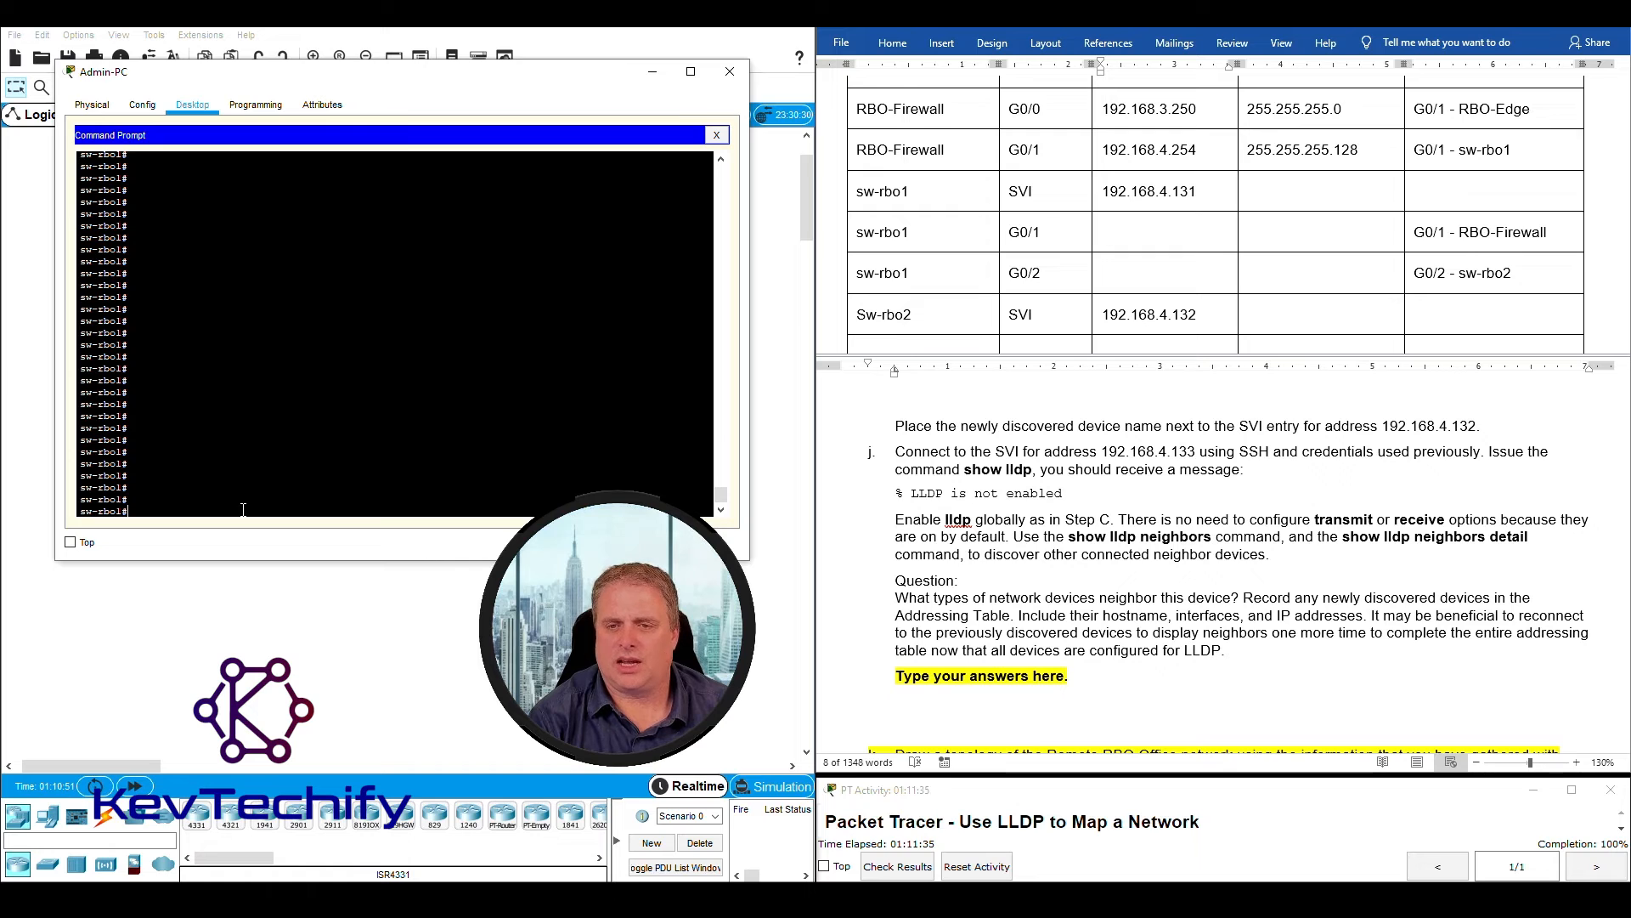
type("ssh -l RBOadmin 1")
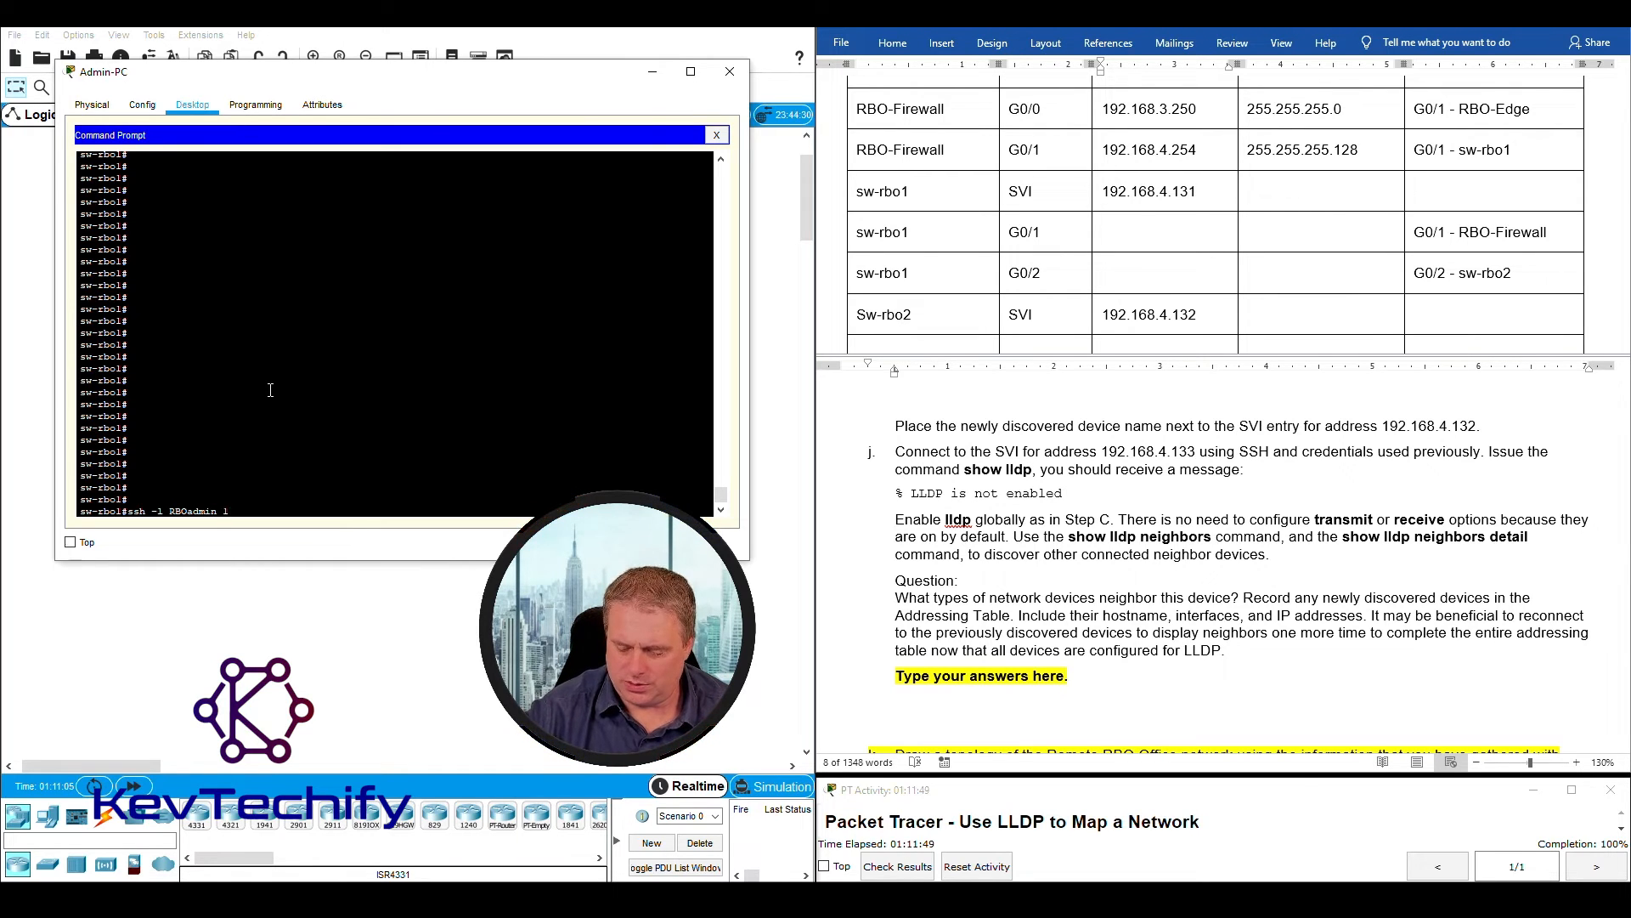
type(".4.133")
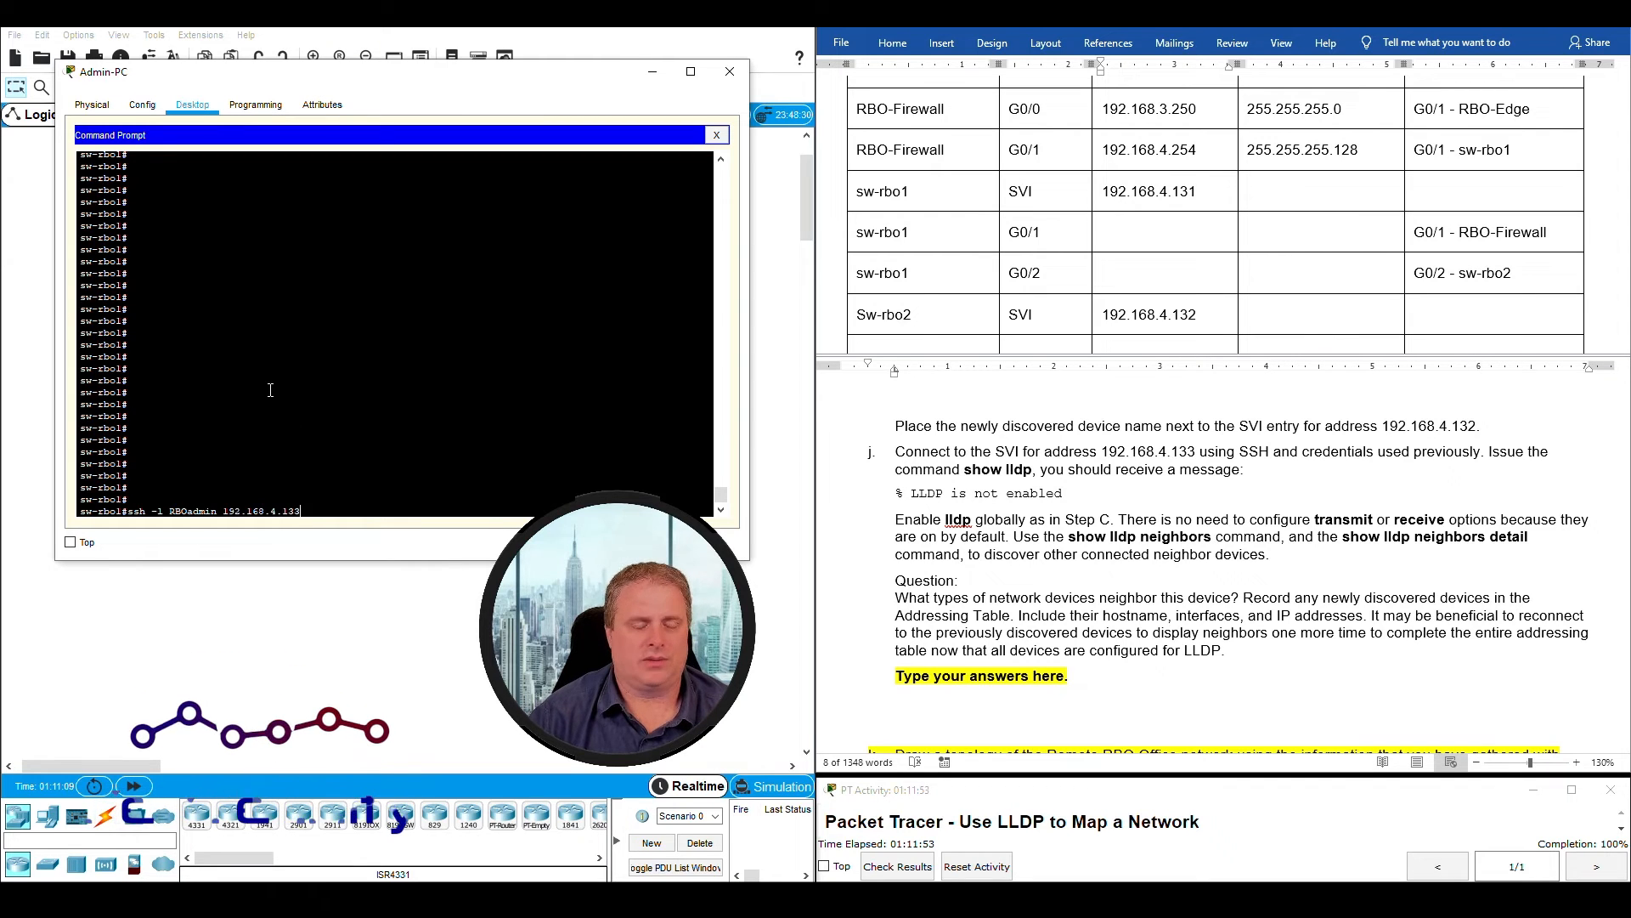
key("Return")
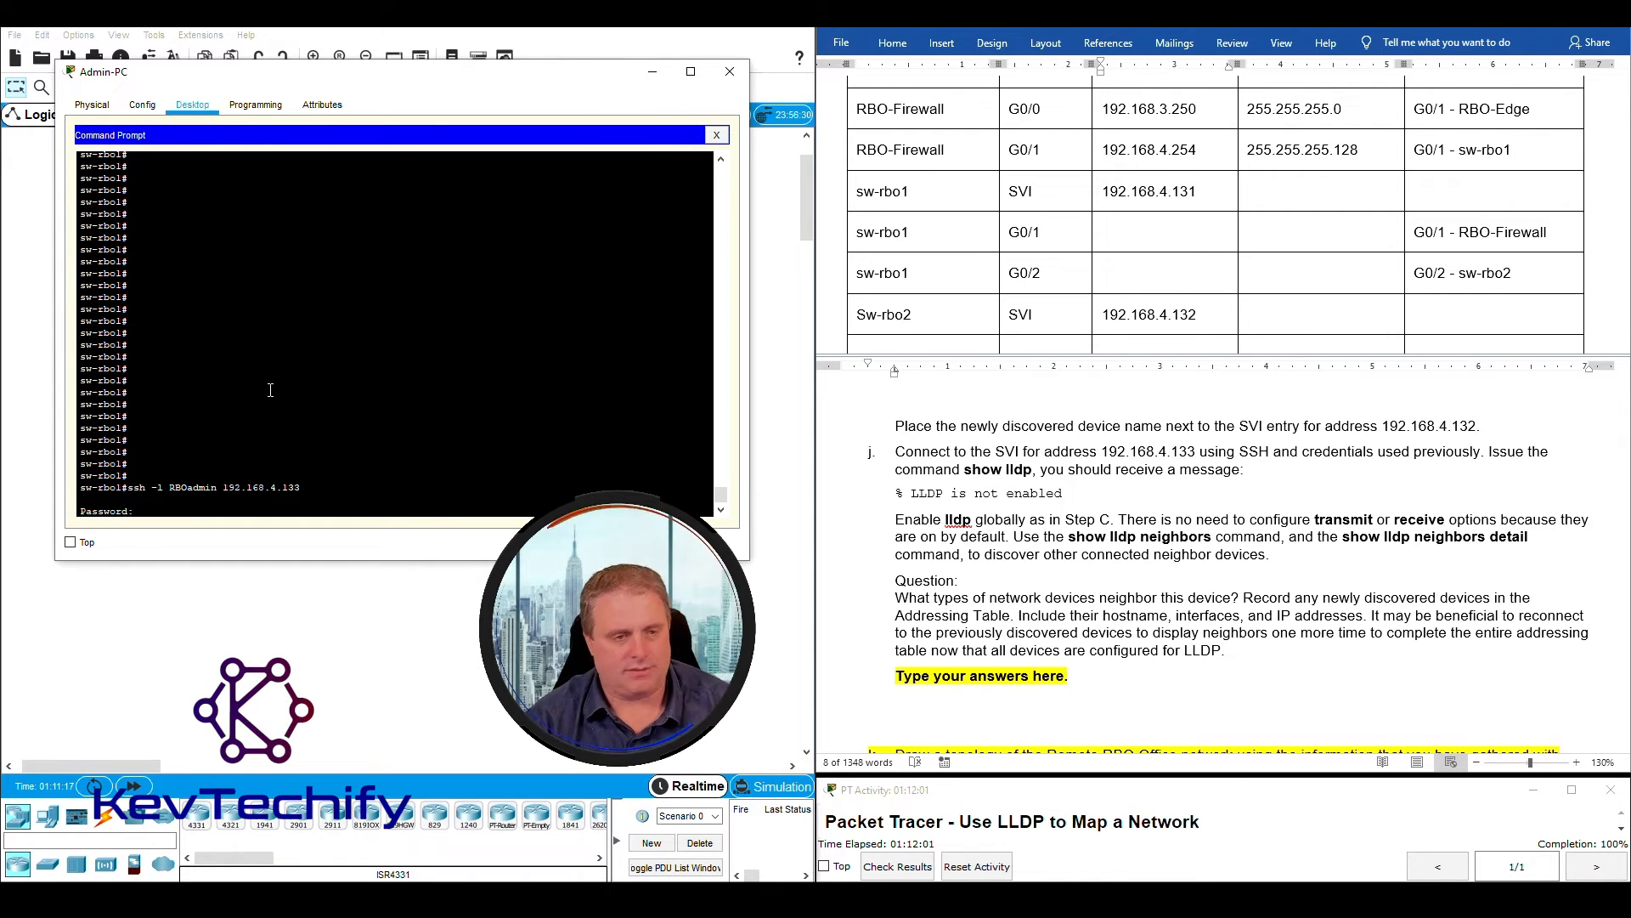
key("Return")
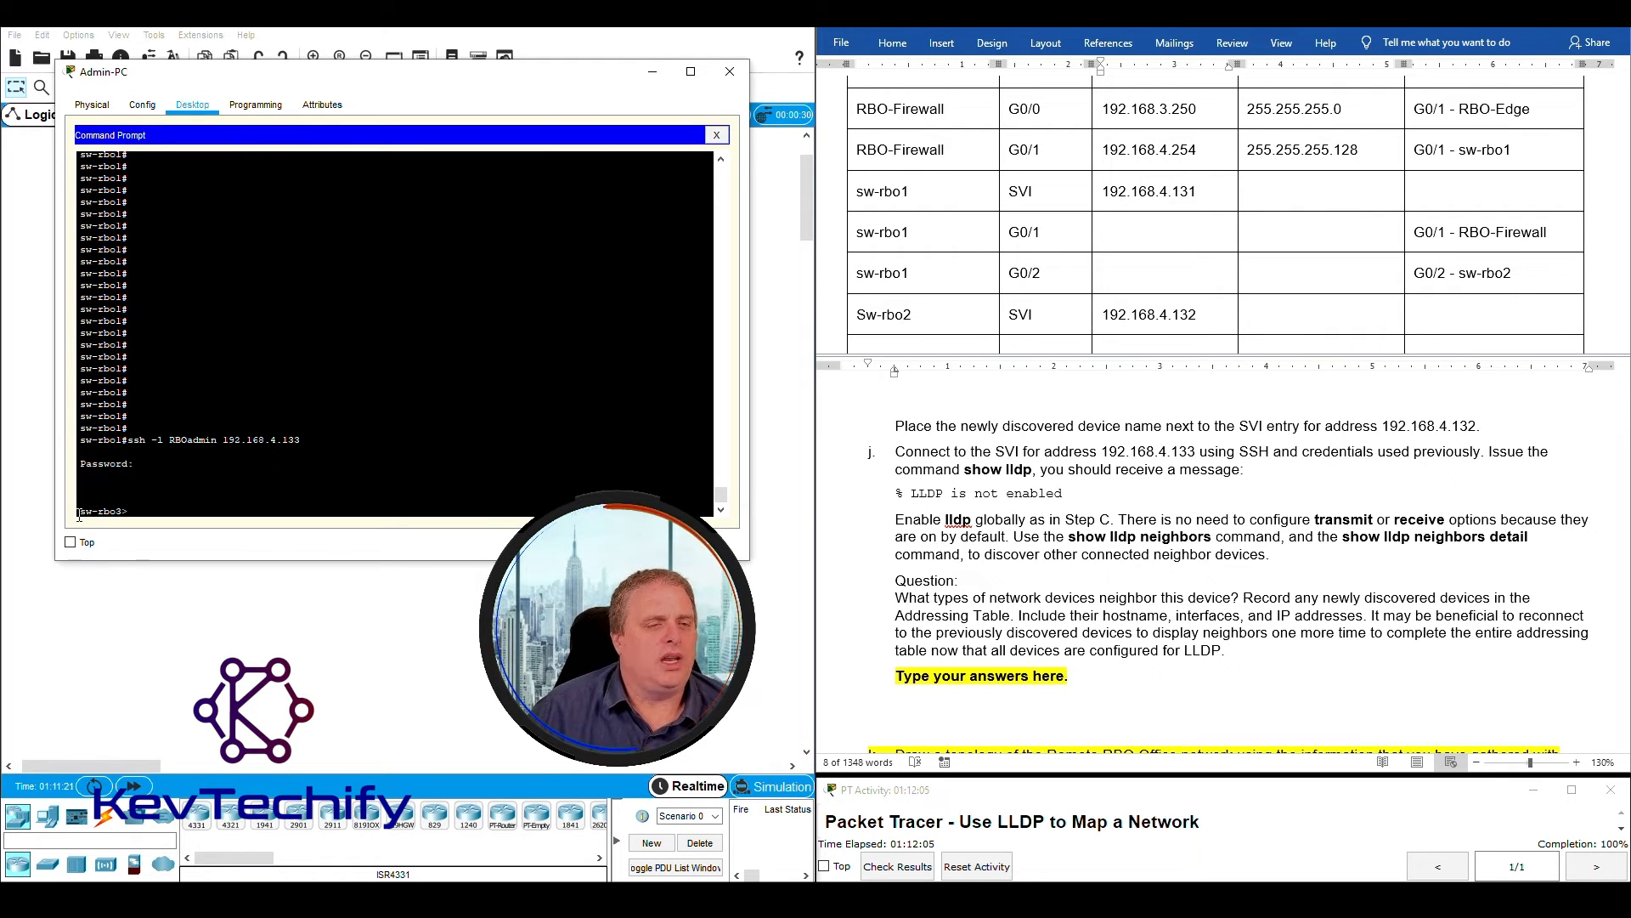
- Match the new prompt's hostname to 192.168.4.133 and enter "Sw-rbo3" as the device name in the next empty Addressing Table row
left_click_drag(104, 510, 122, 510)
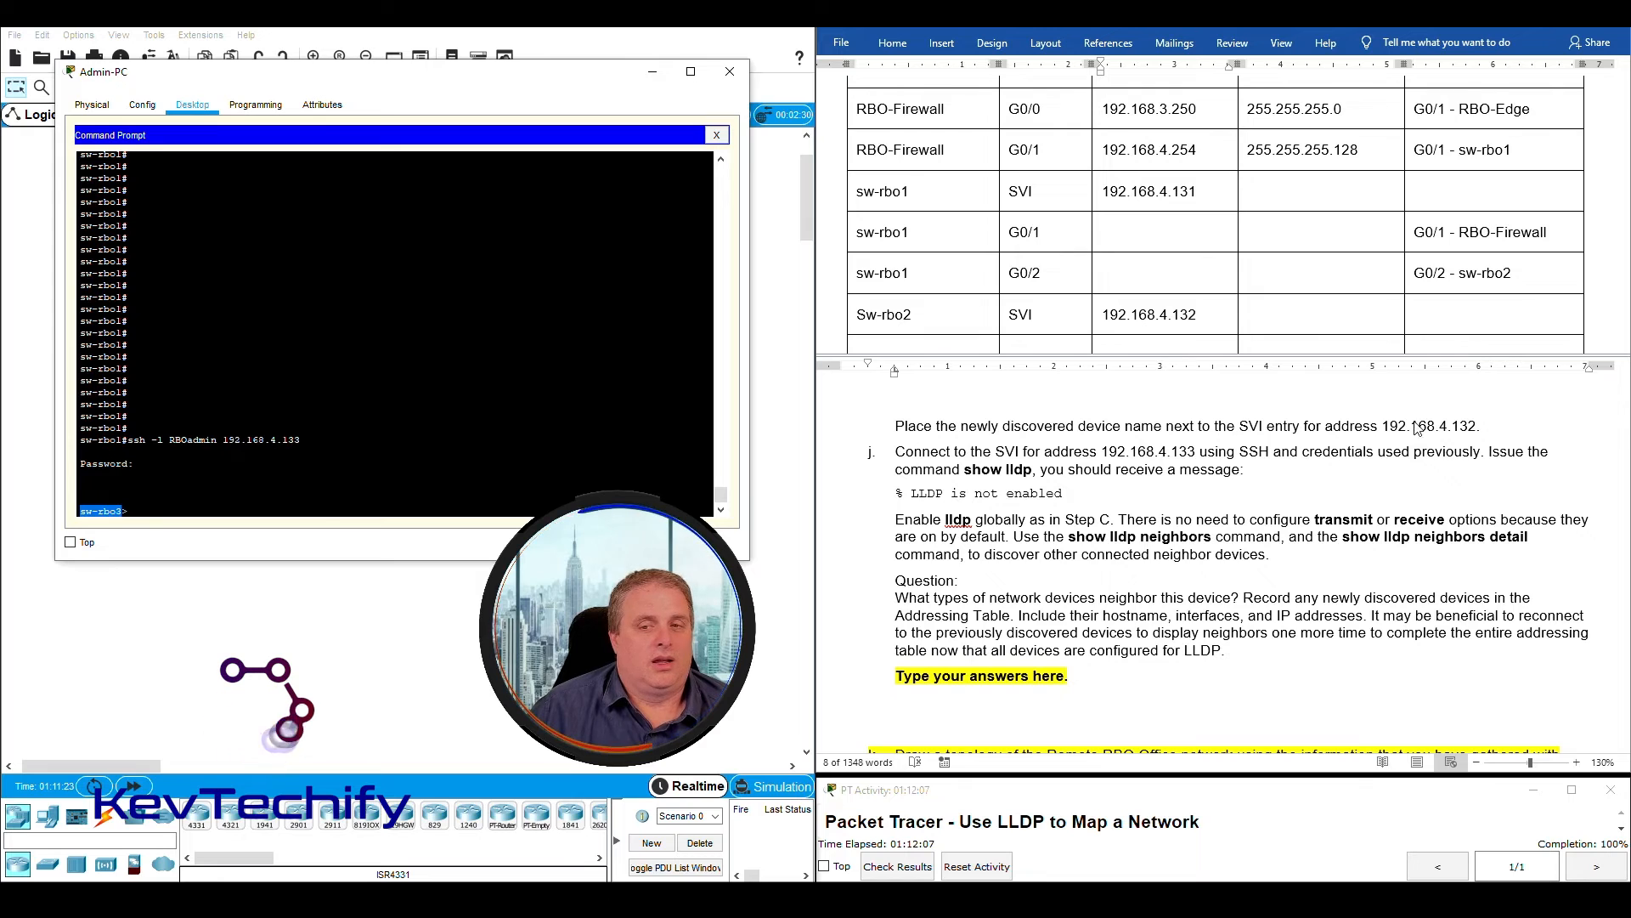
left_click_drag(1102, 451, 1194, 448)
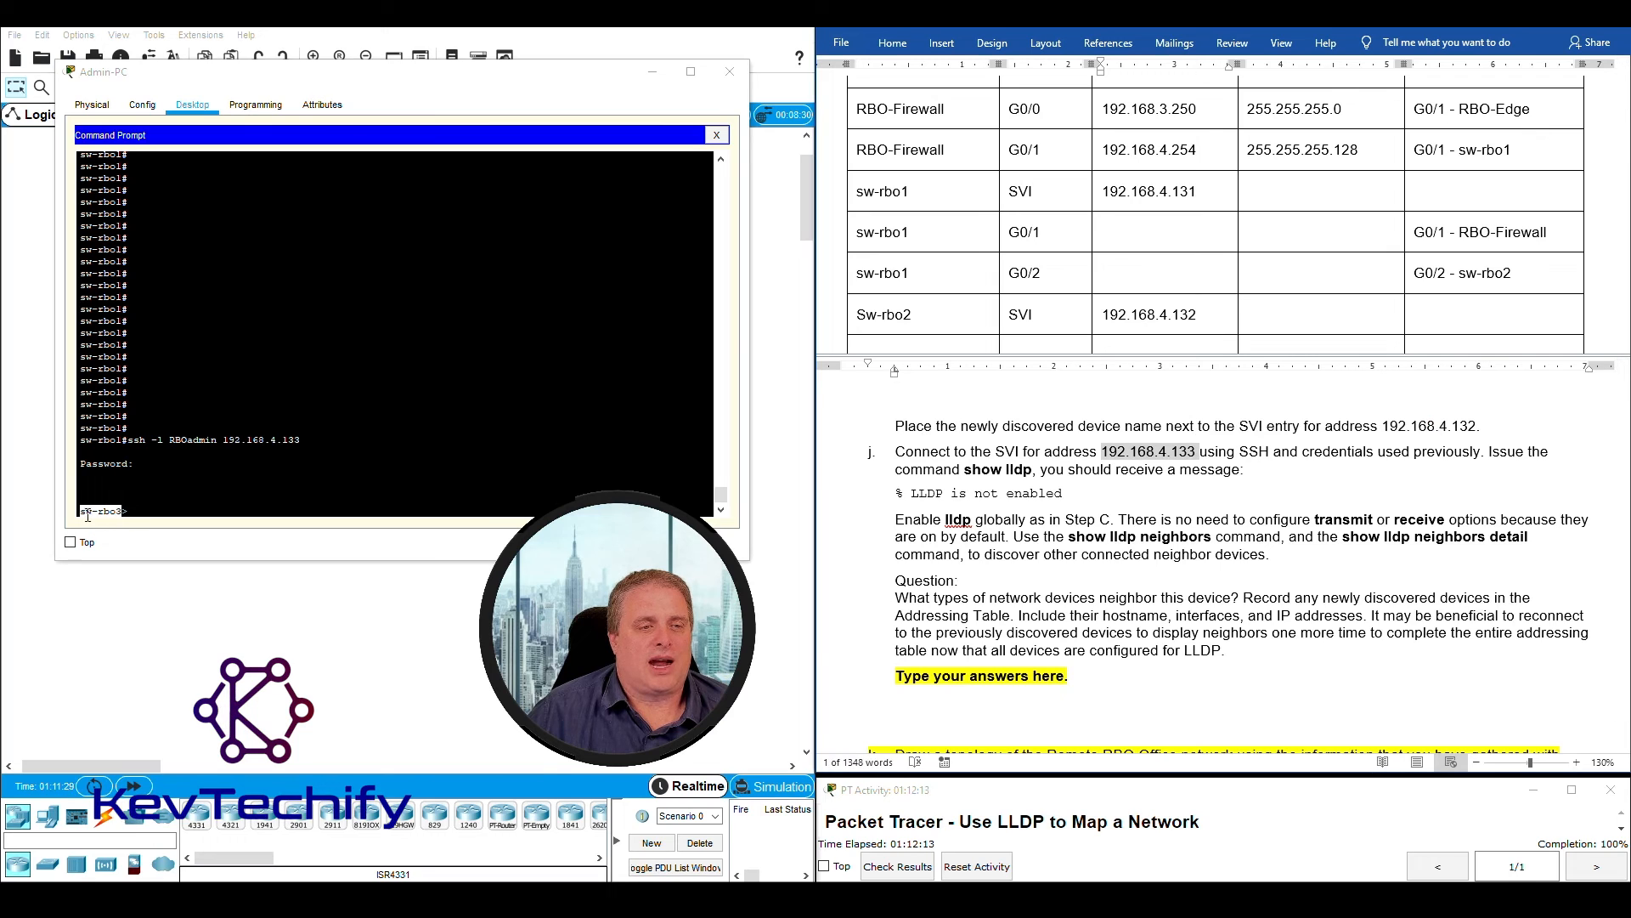
scroll(931, 317, "down", 1)
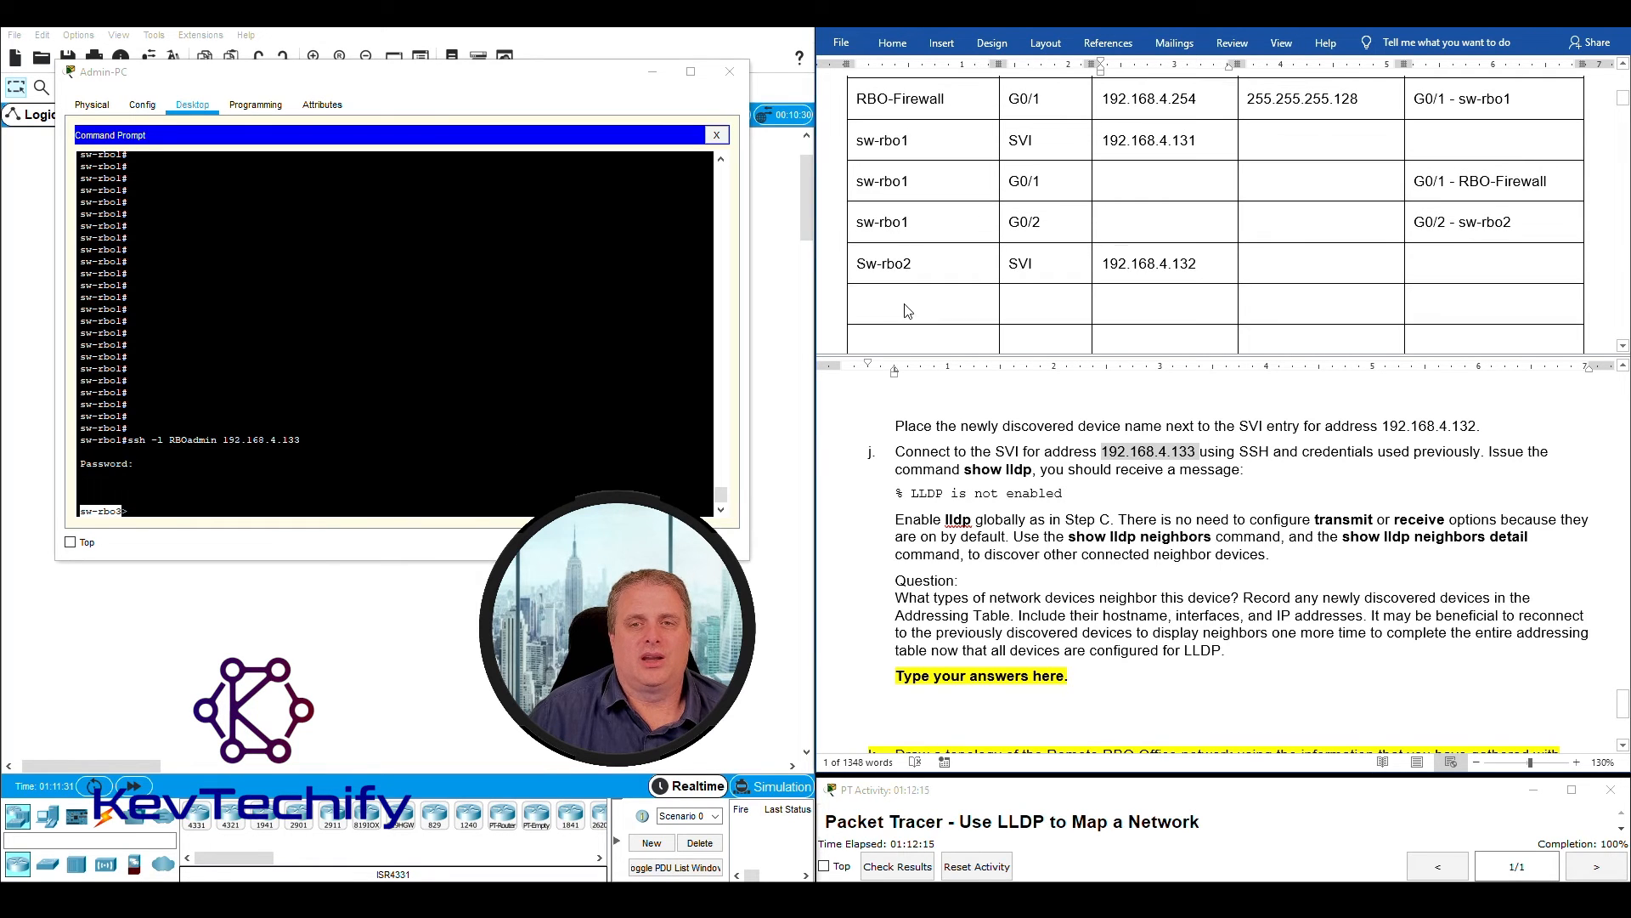
left_click(888, 308)
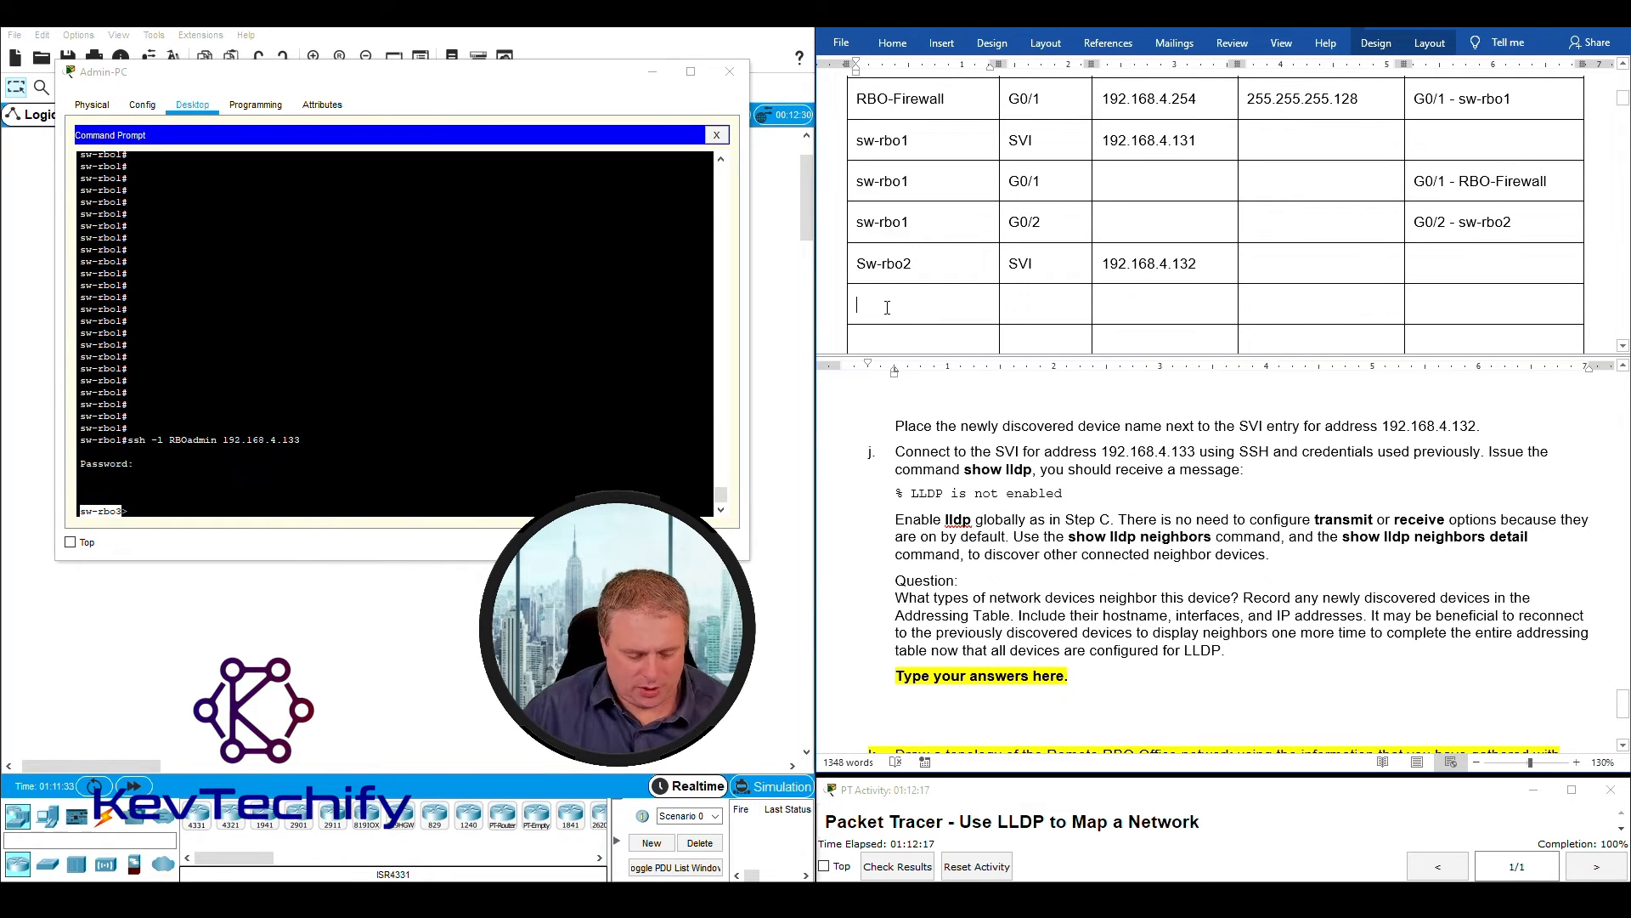
type("sw-")
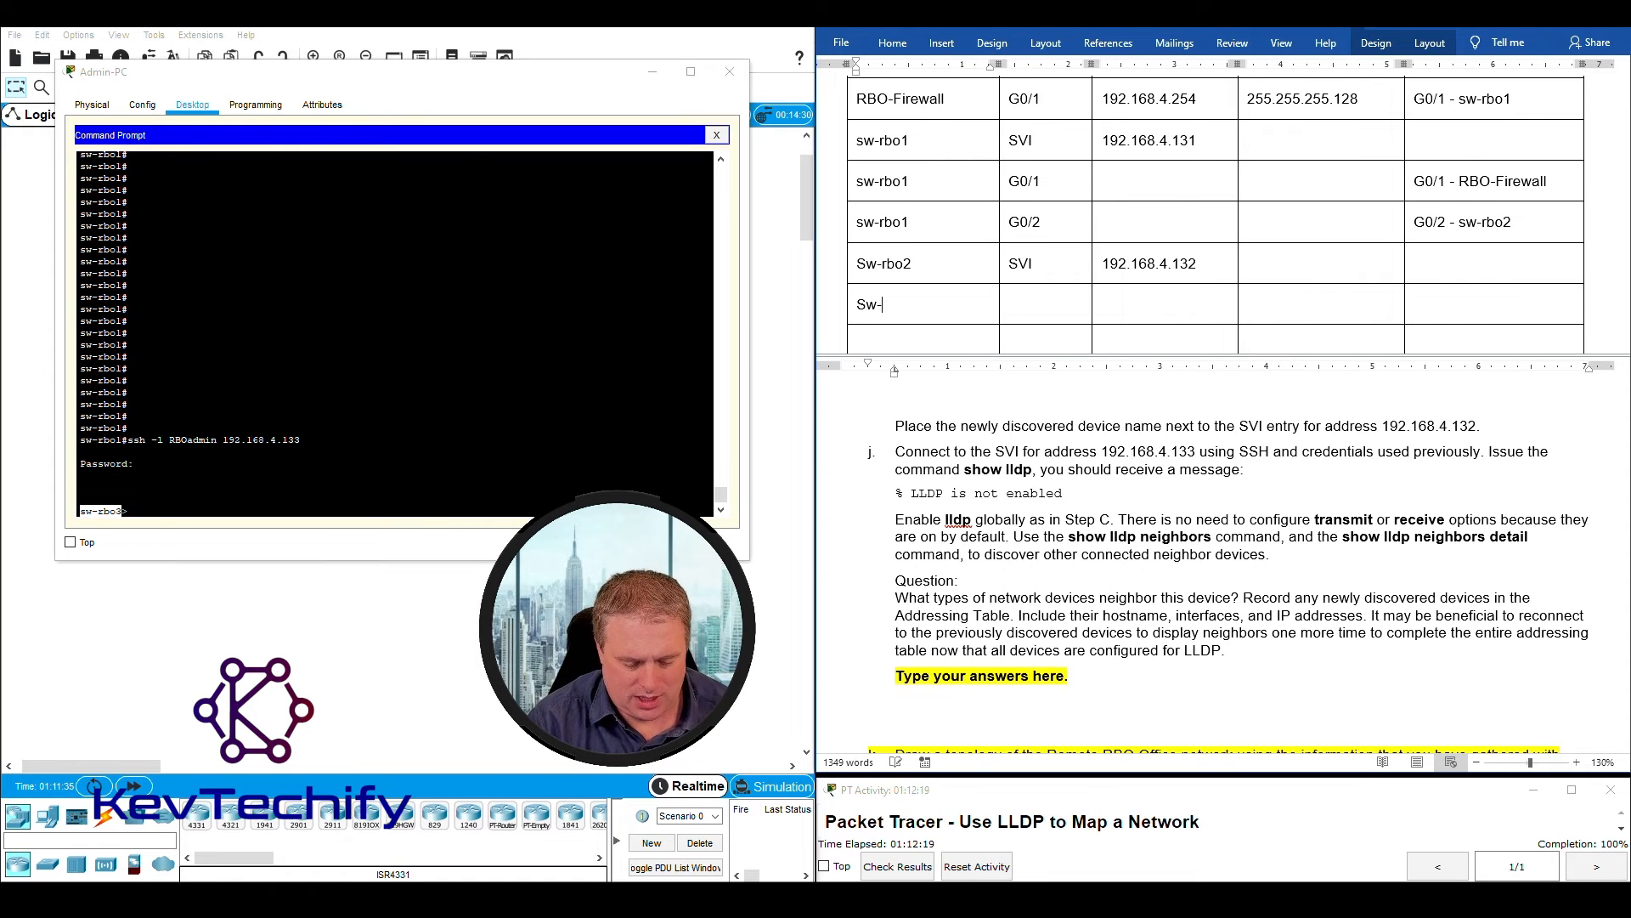
type("rbo3")
- Complete the Sw-rbo3 row with interface "SVI" and address 192.168.4.133
key("Tab")
type("SVI")
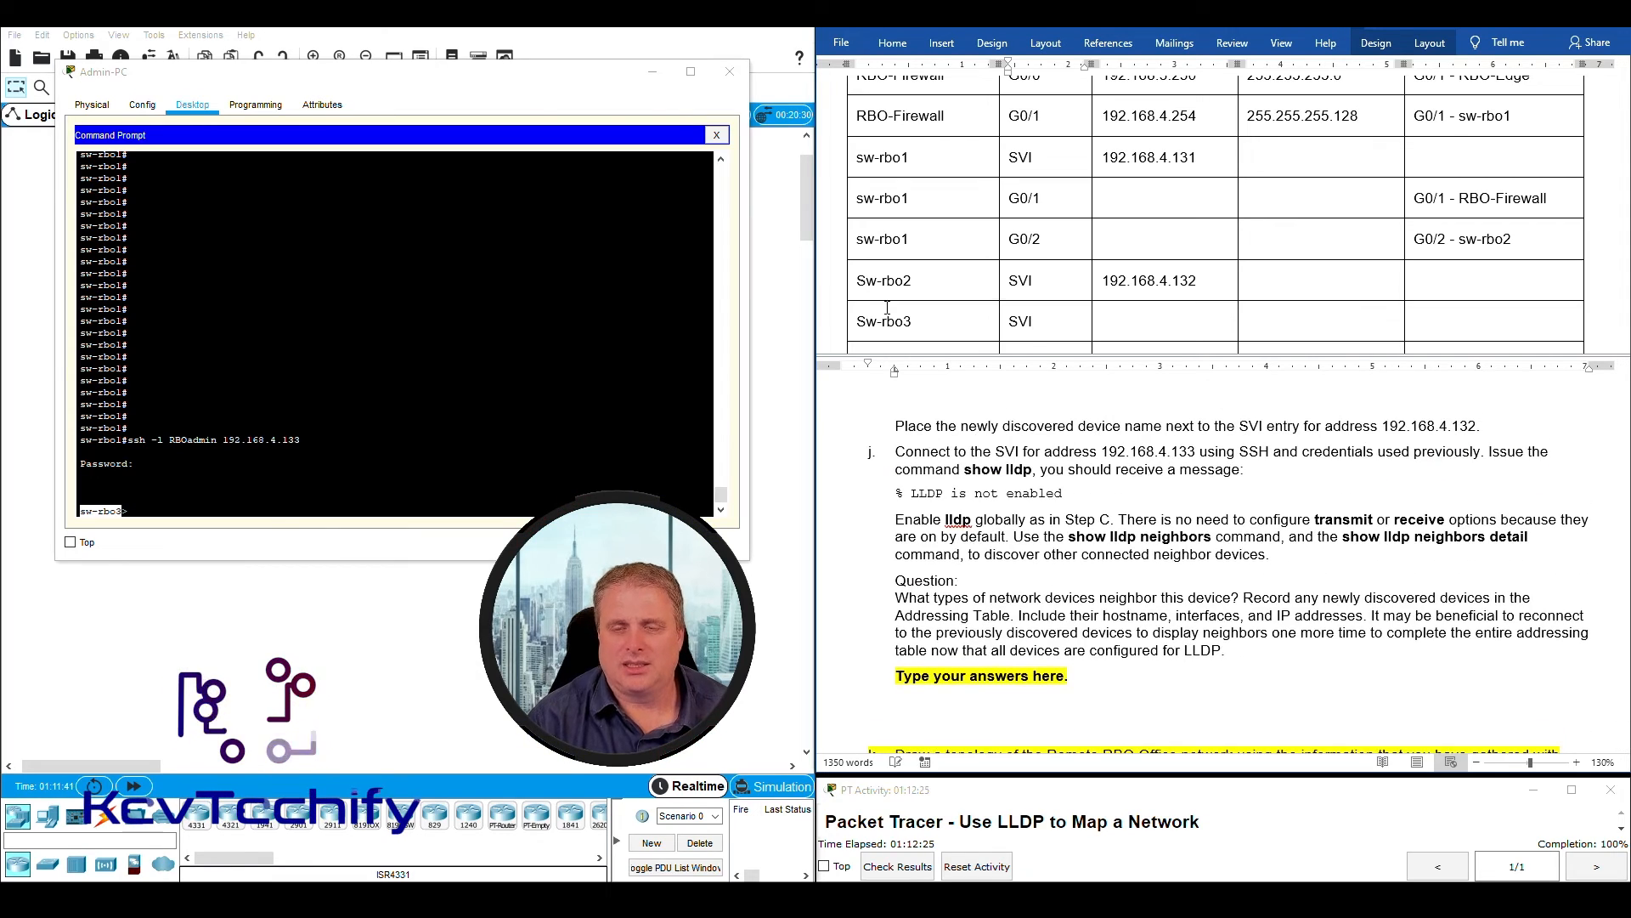
key("Tab")
type("192.")
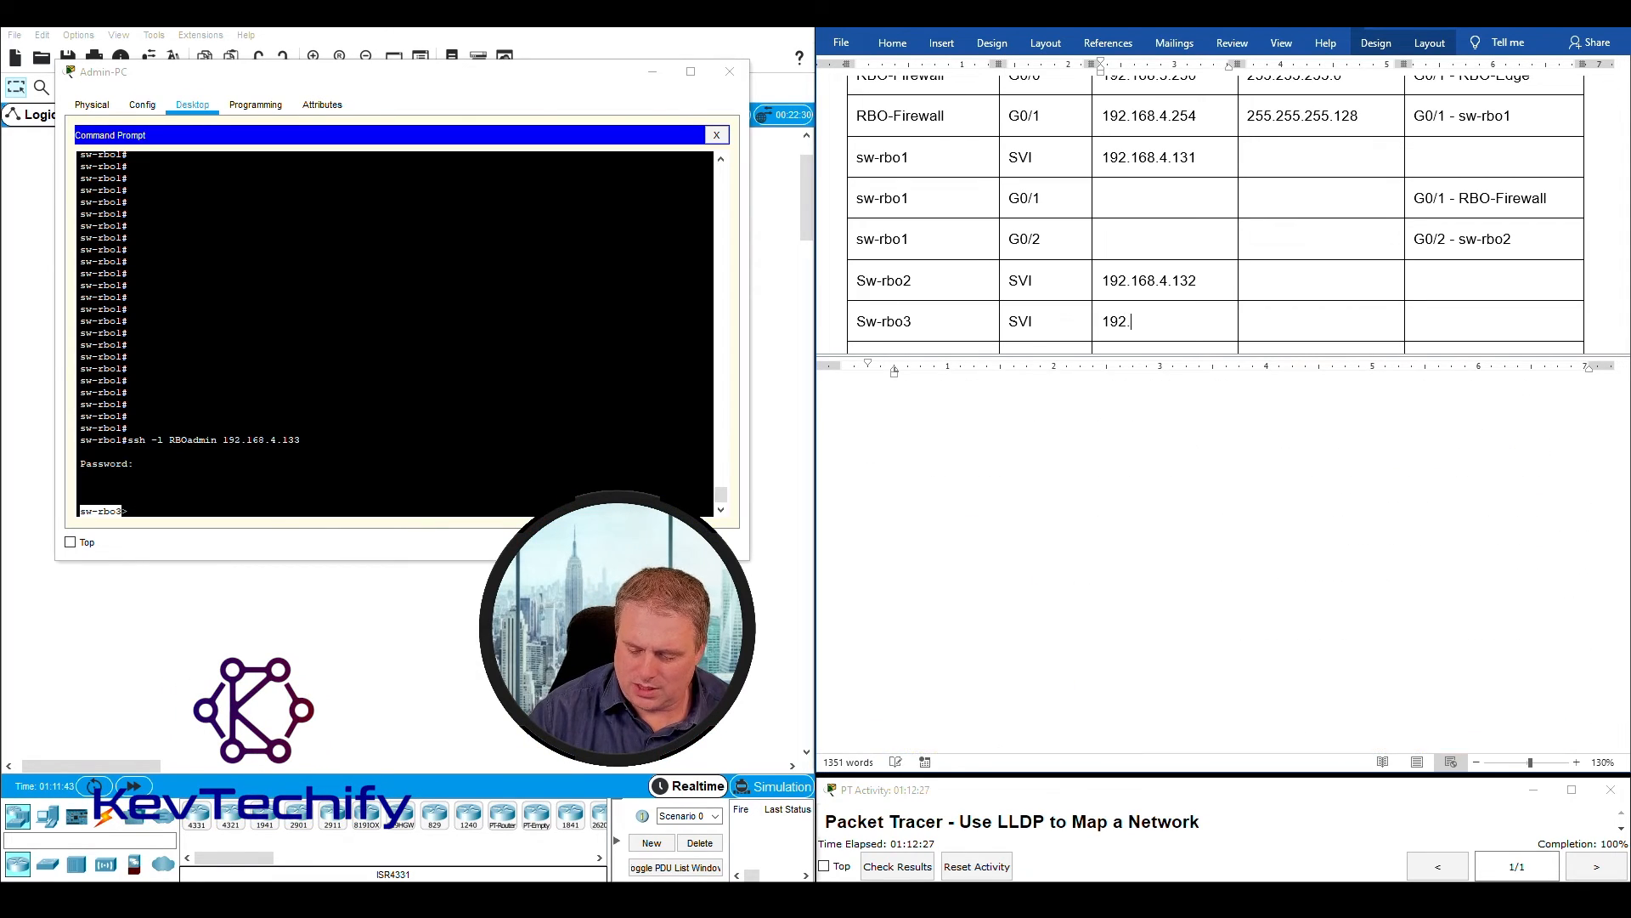
type("168.4.133")
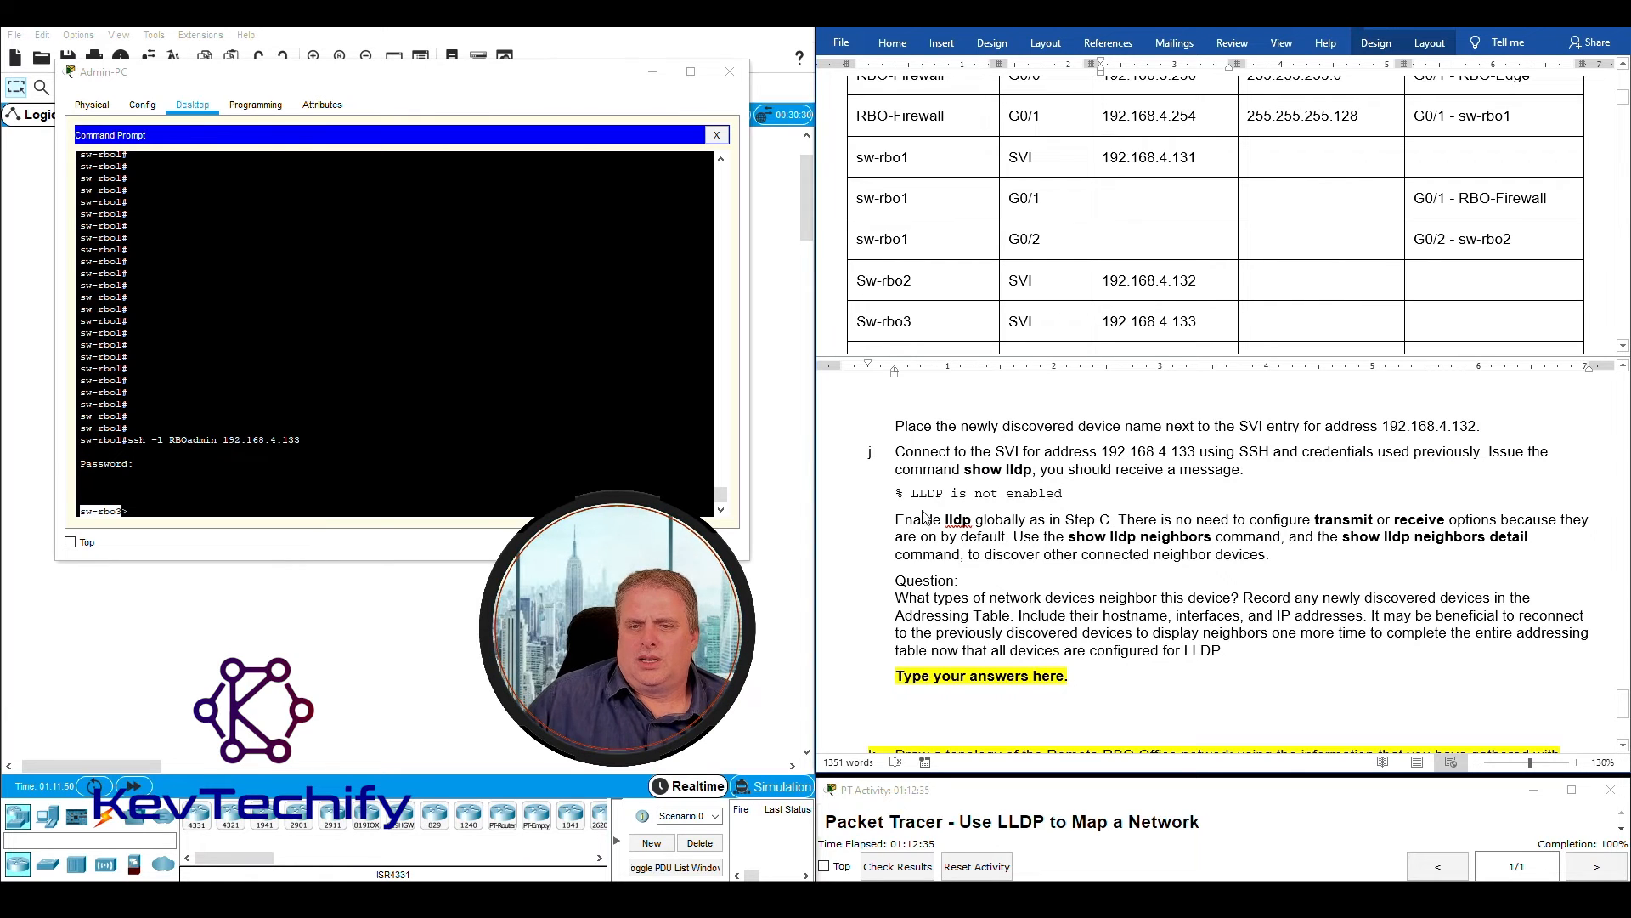
- Run "sho lldp" on sw-rbo3 and compare its output with the message expected in step j
left_click(173, 505)
key("Return")
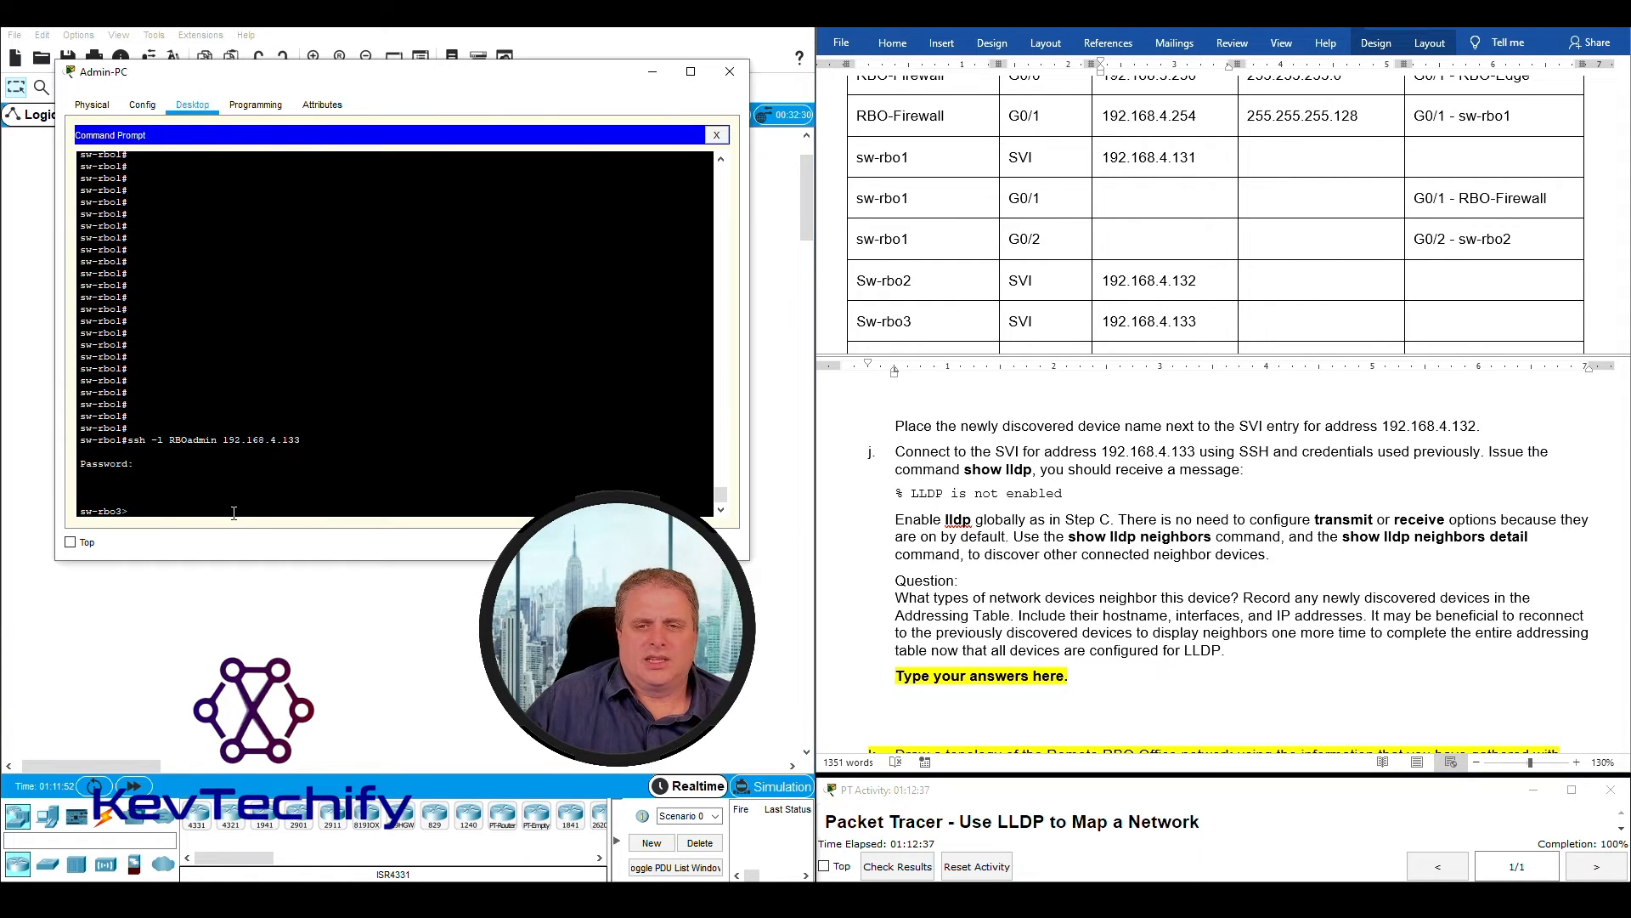
key("Return")
key("Return")
key("Return")
key("Return")
key("Return")
key("Return")
key("Return")
key("Return")
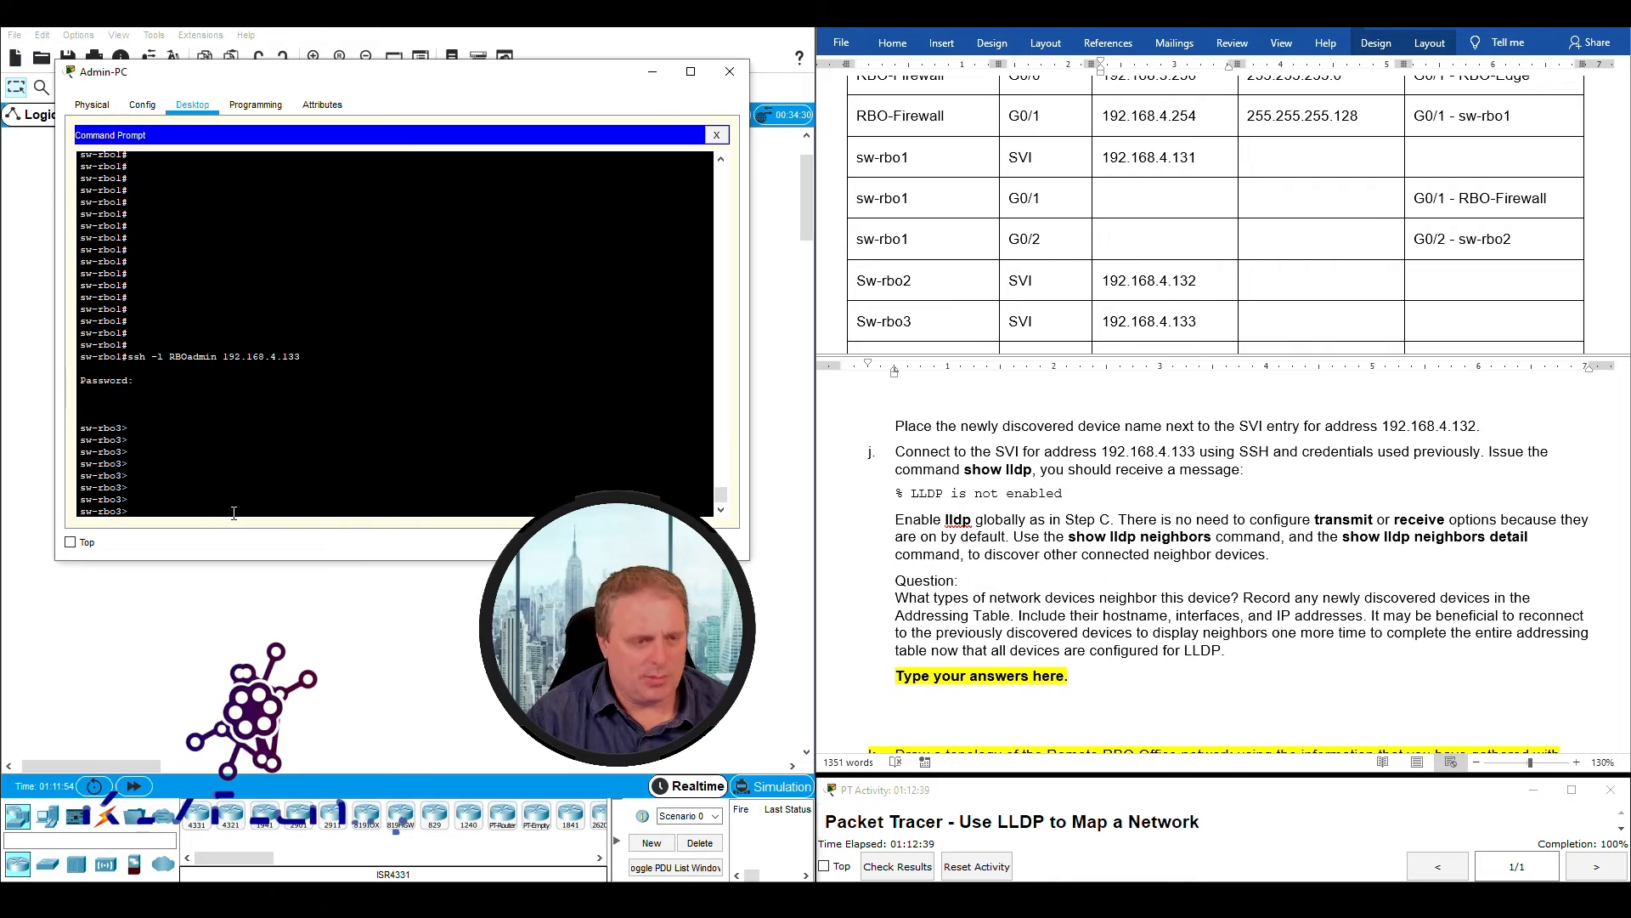
type("sho lld")
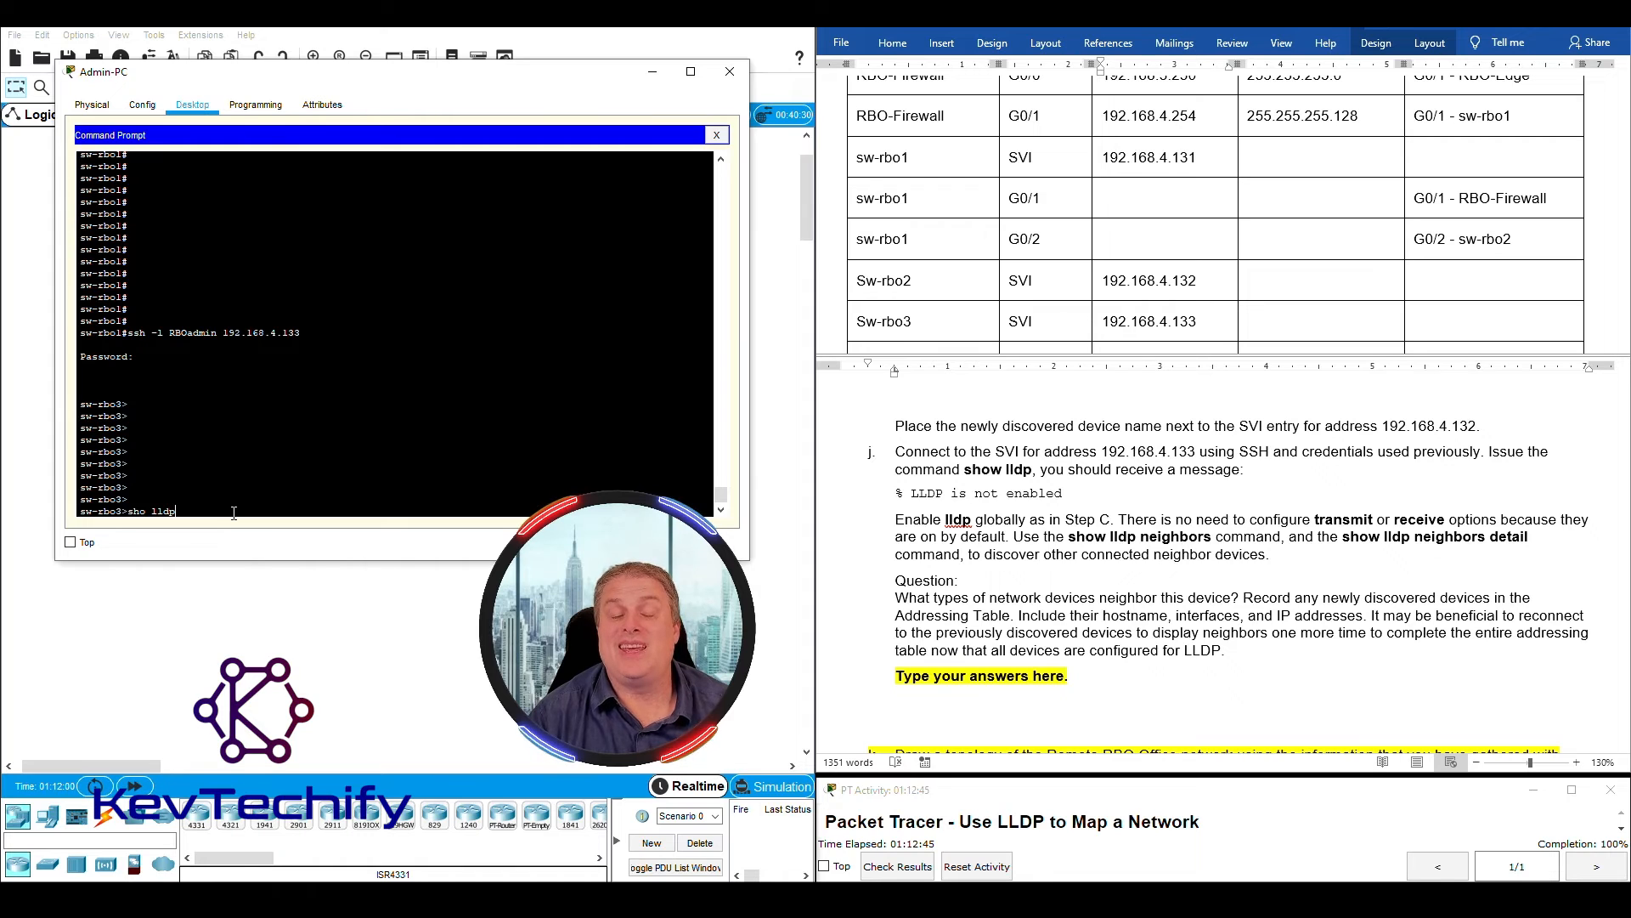
type("p")
key("Return")
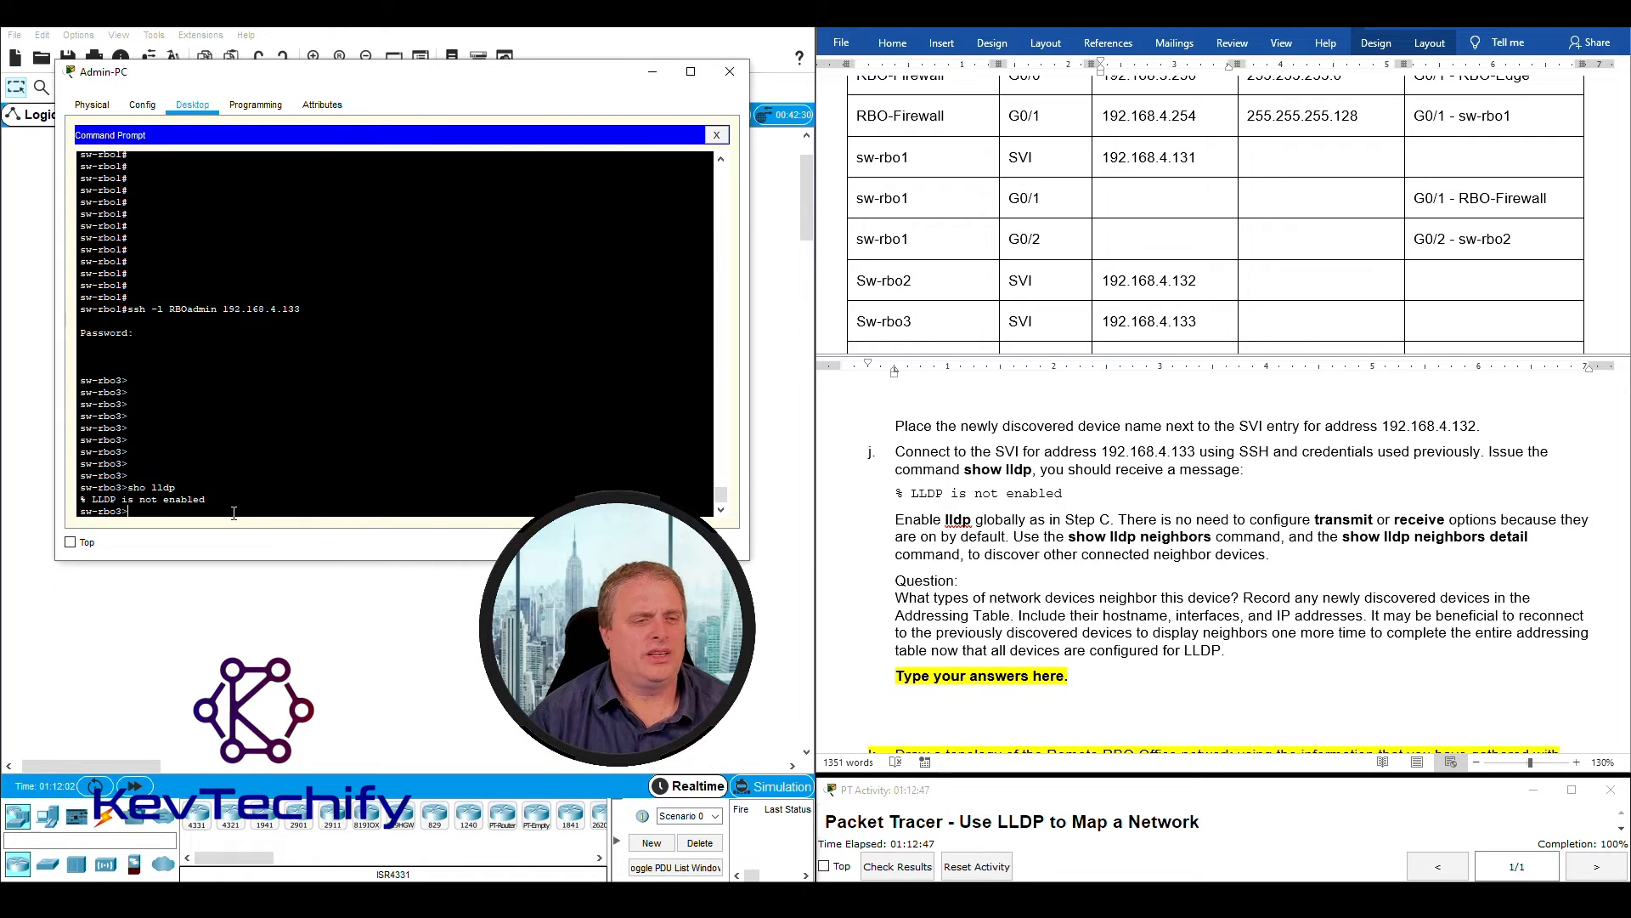
left_click_drag(83, 499, 183, 498)
left_click_drag(82, 499, 209, 499)
left_click(162, 512)
- Following step j's instruction to enable LLDP, enter privileged EXEC mode on sw-rbo3 with "enable" and the enable secret password
left_click(847, 488)
left_click_drag(896, 520, 1108, 523)
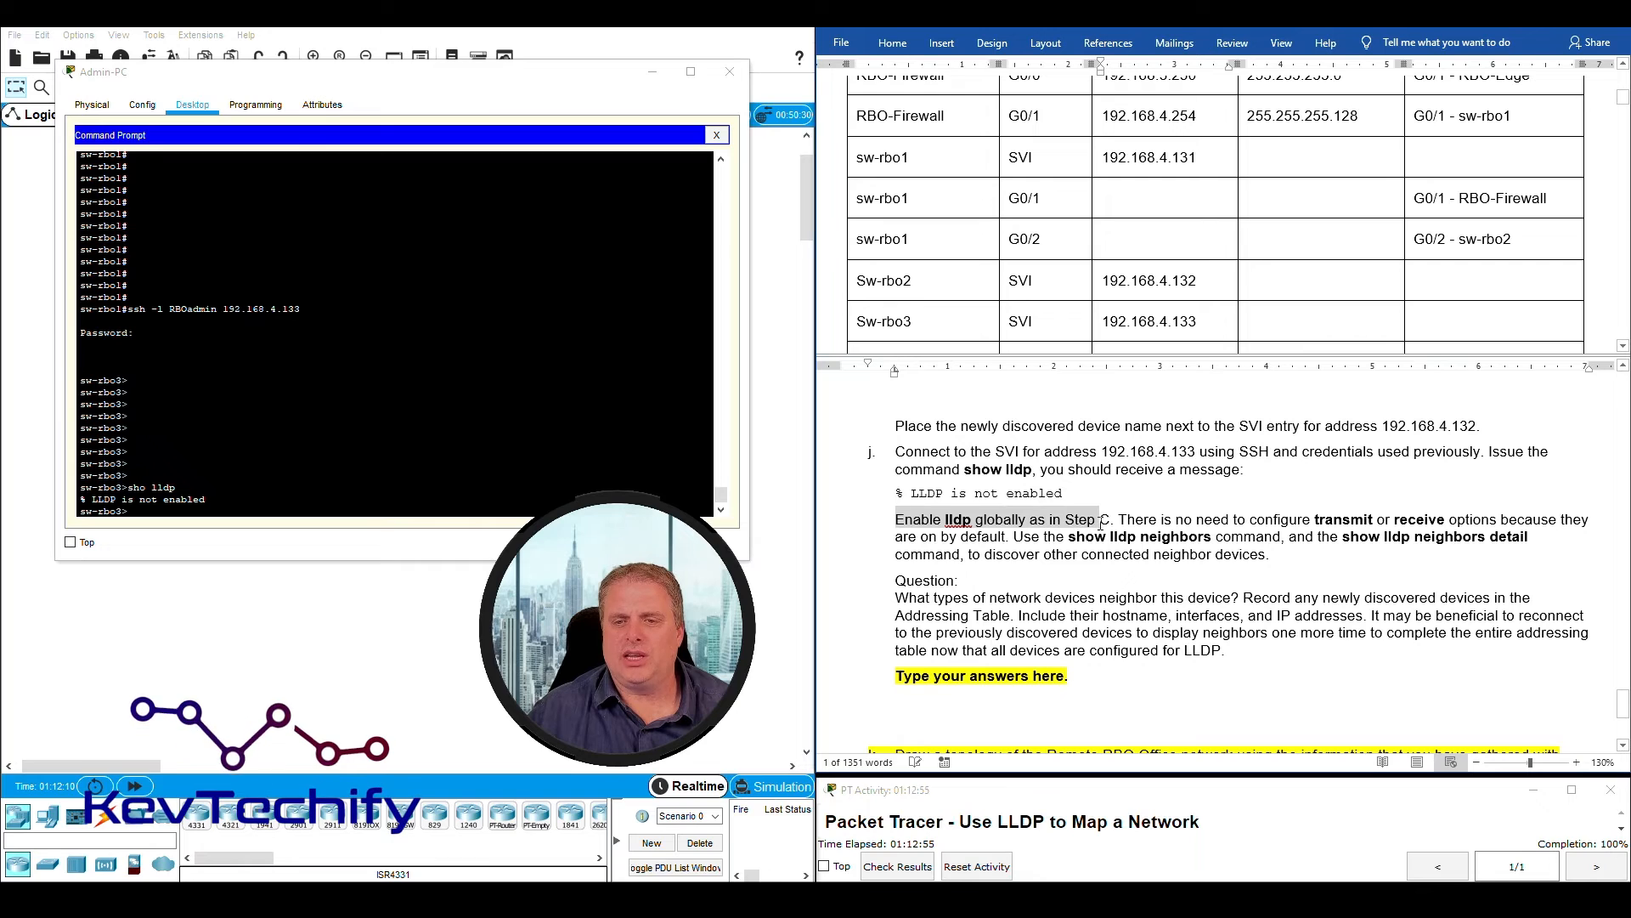
left_click(185, 511)
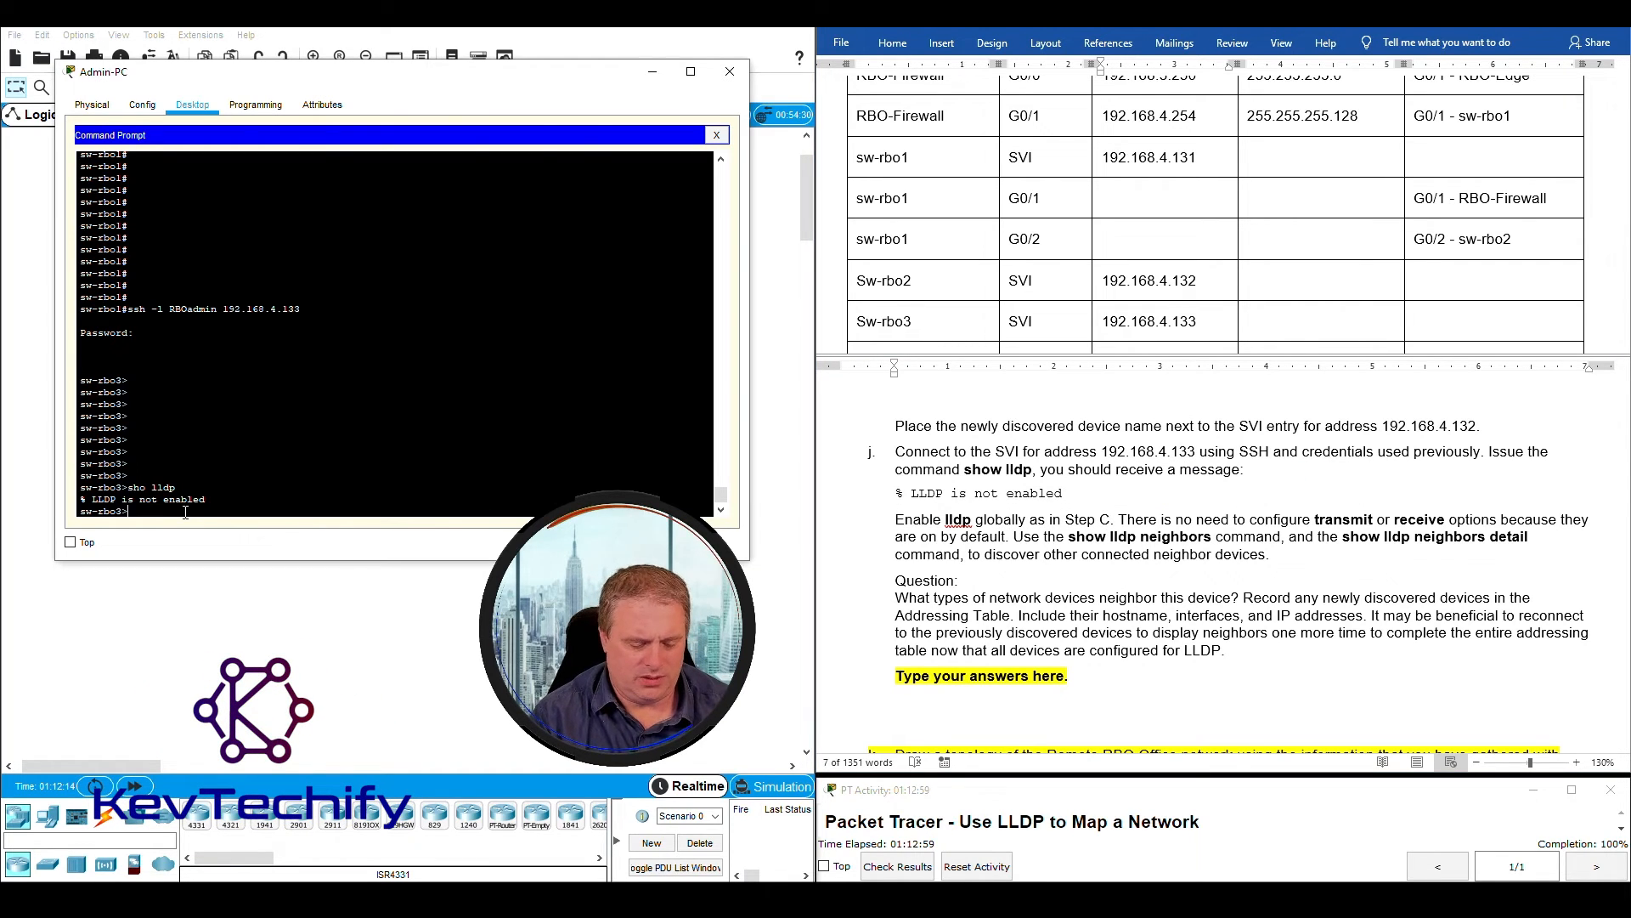
type("ena")
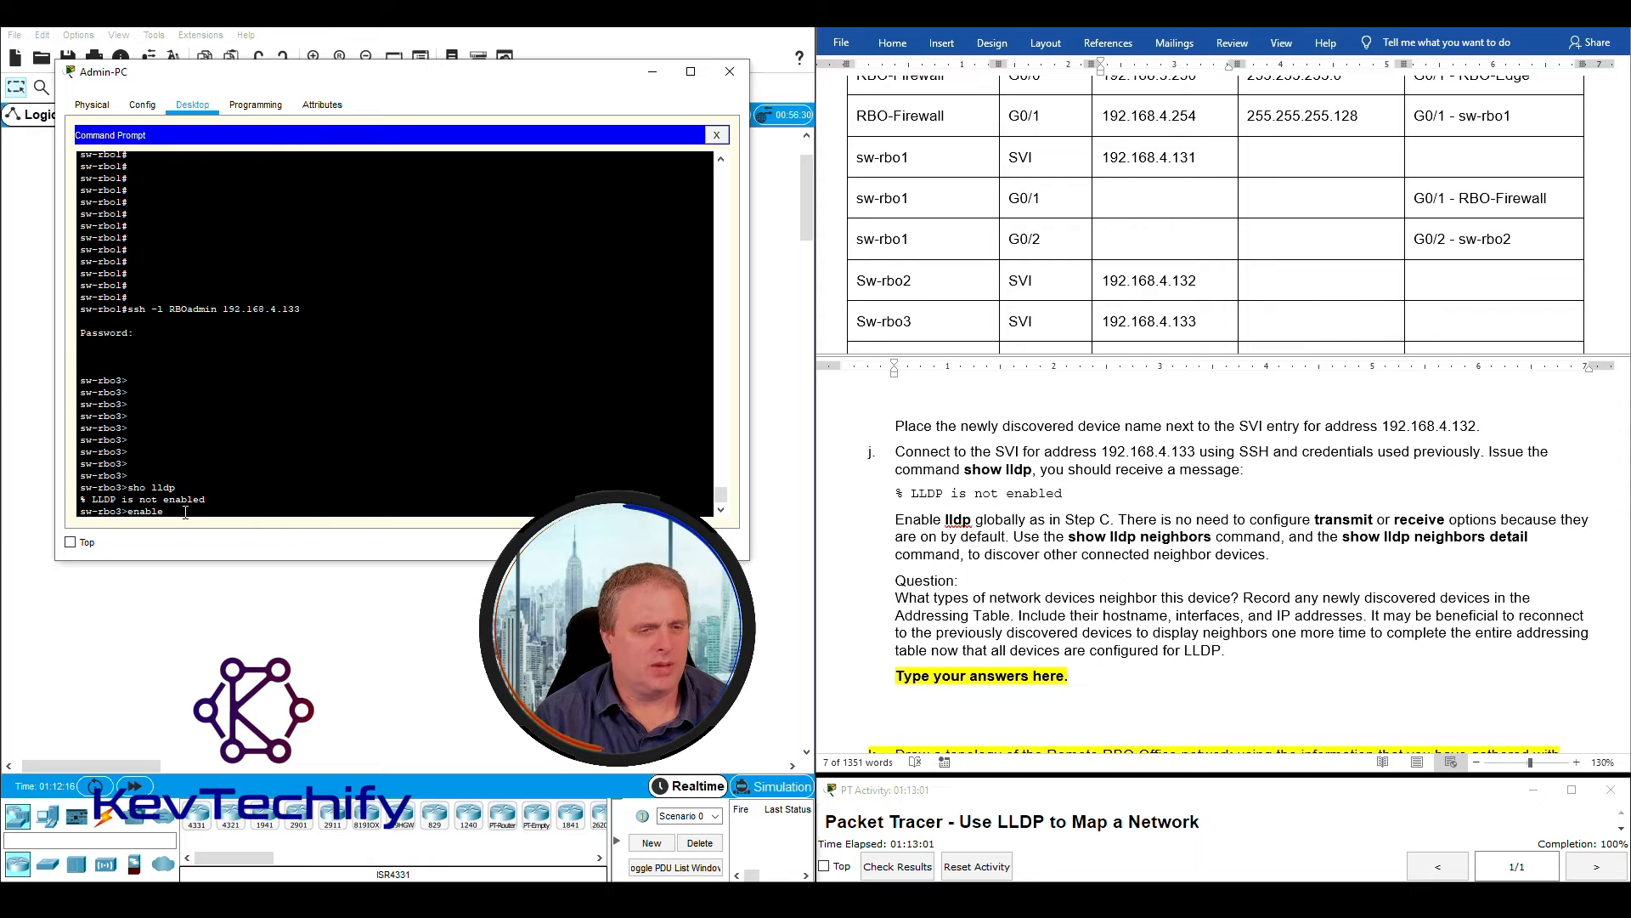
type("ble")
key("Return")
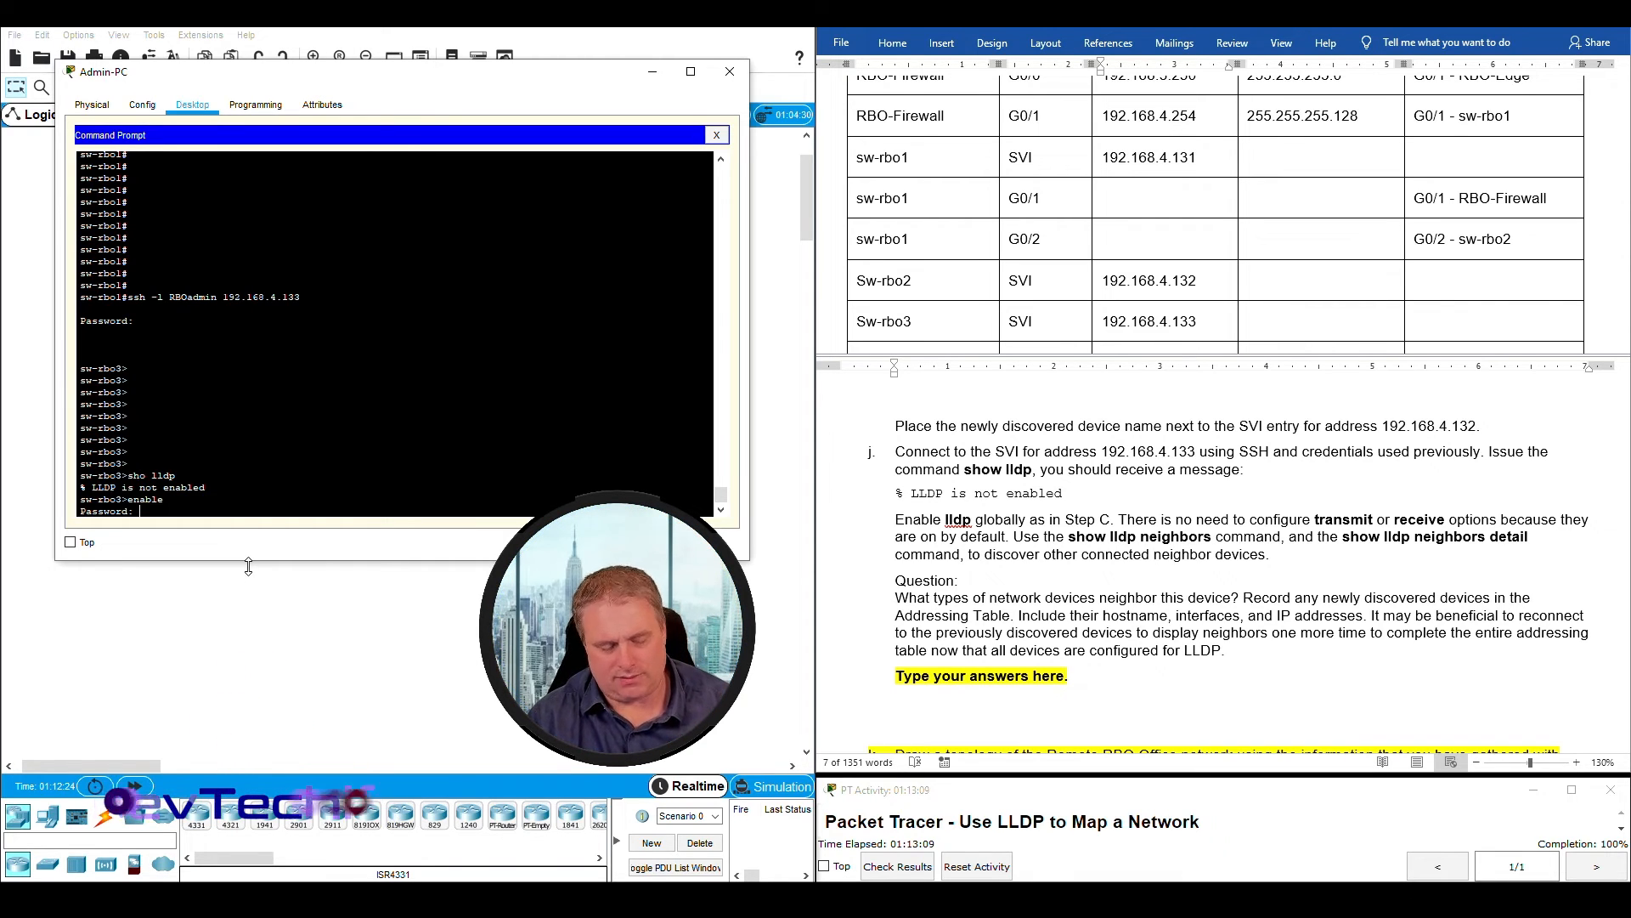
key("Return")
key("Return")
key("Return")
key("Return")
key("Return")
key("Return")
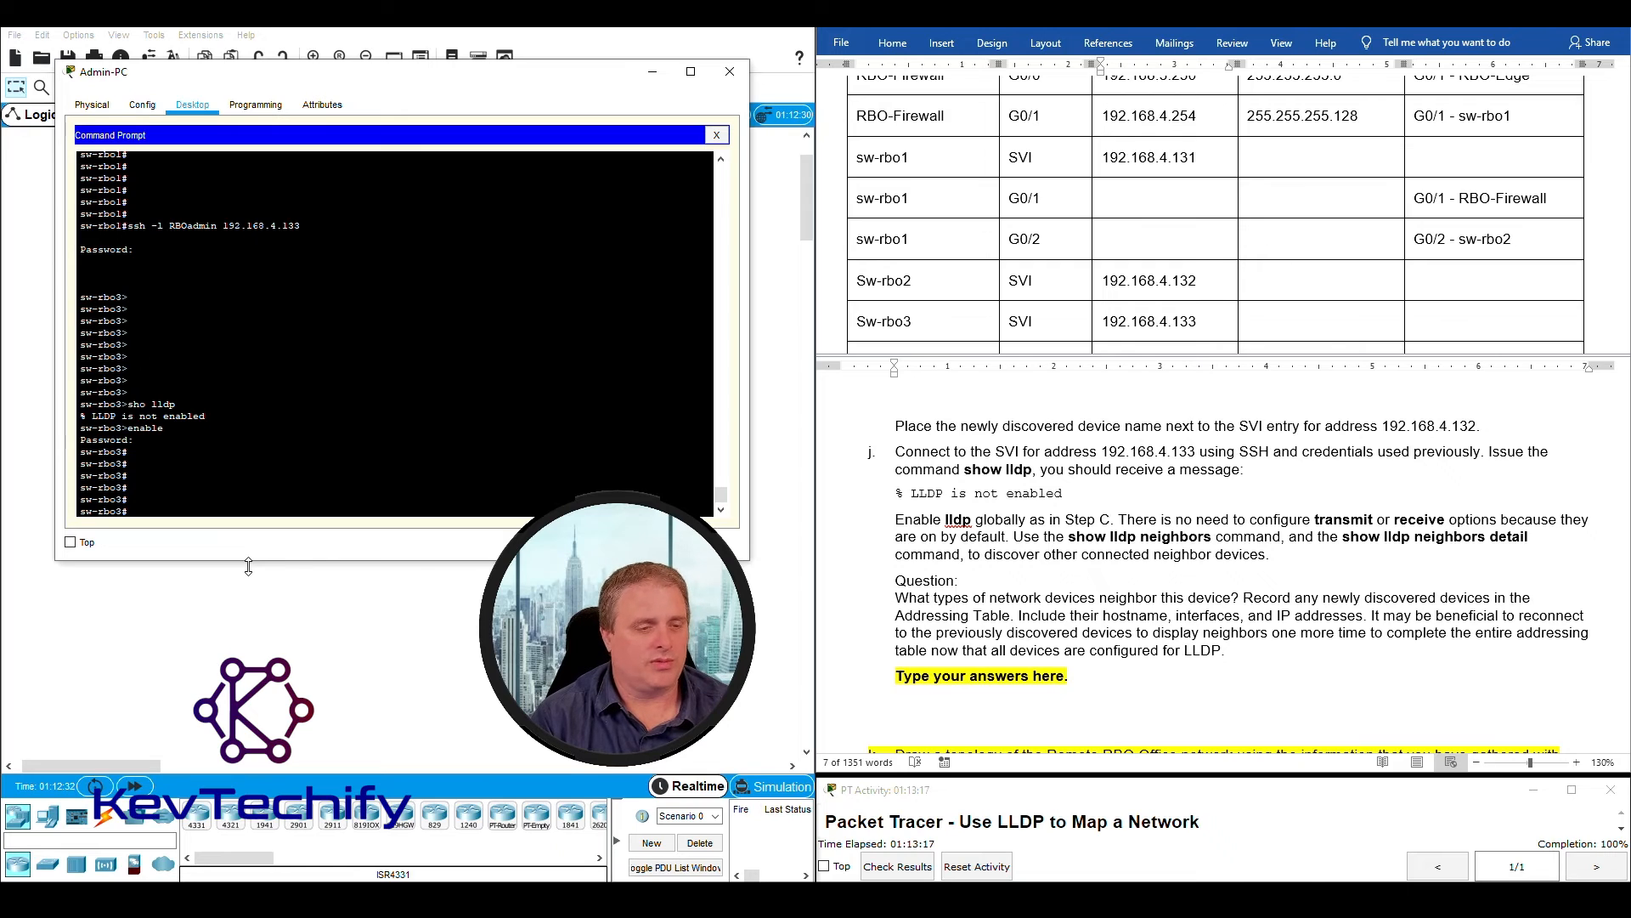
- Enter global configuration mode on sw-rbo3 with "conf t" and enable LLDP globally with "lldp run"
type("conf t")
key("Return")
key("Return")
key("Return")
key("Return")
key("Return")
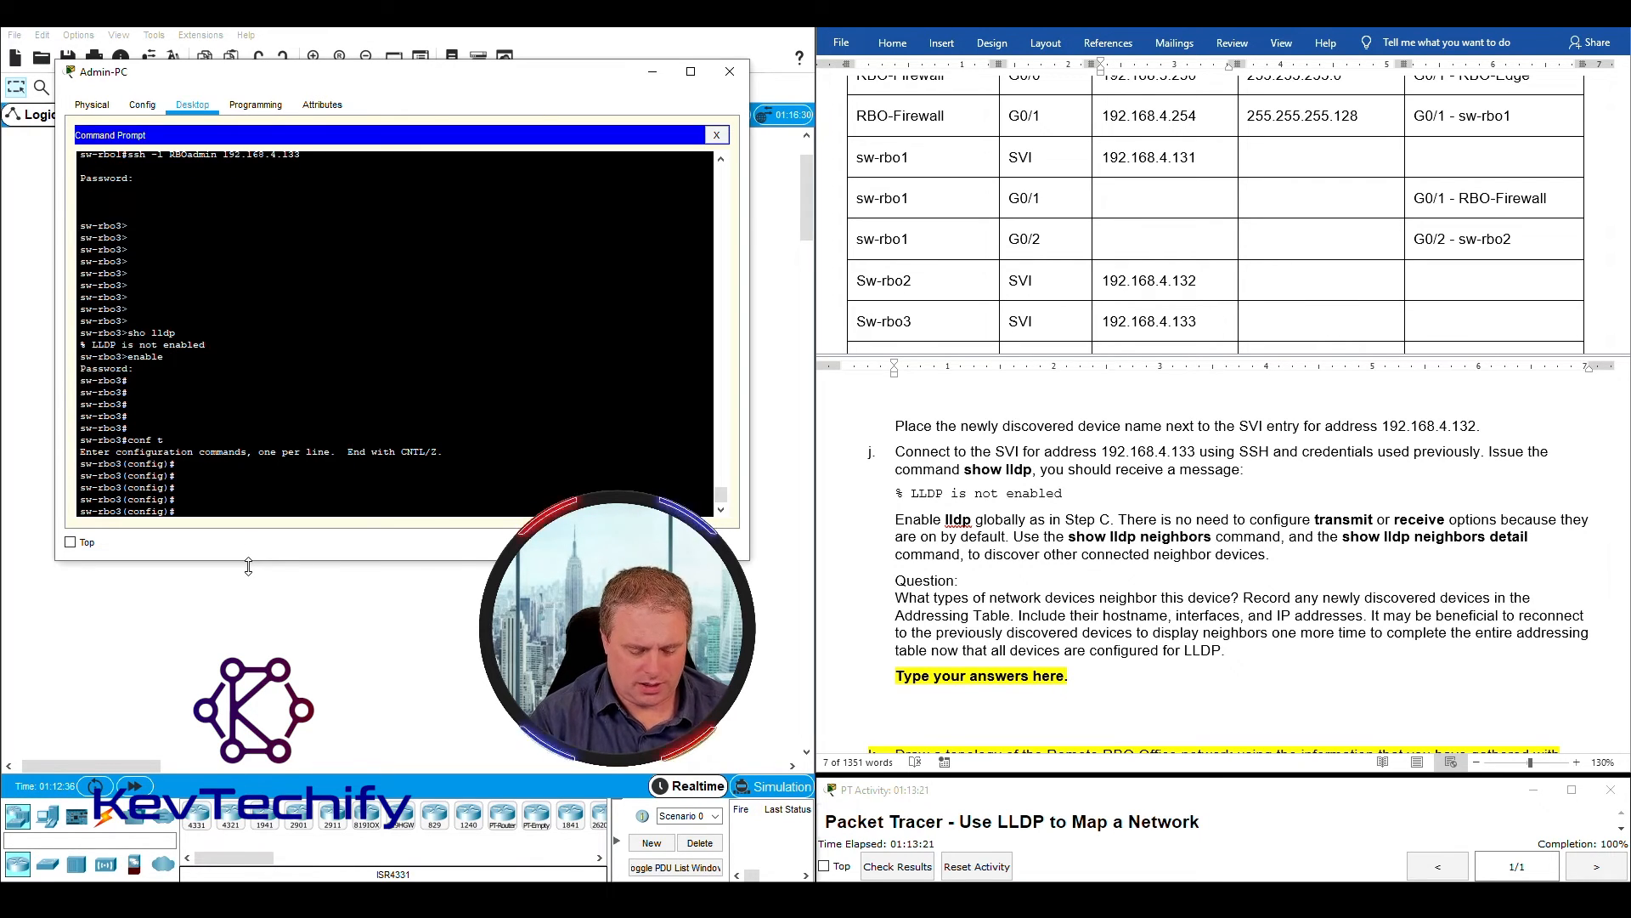
type("lldp run")
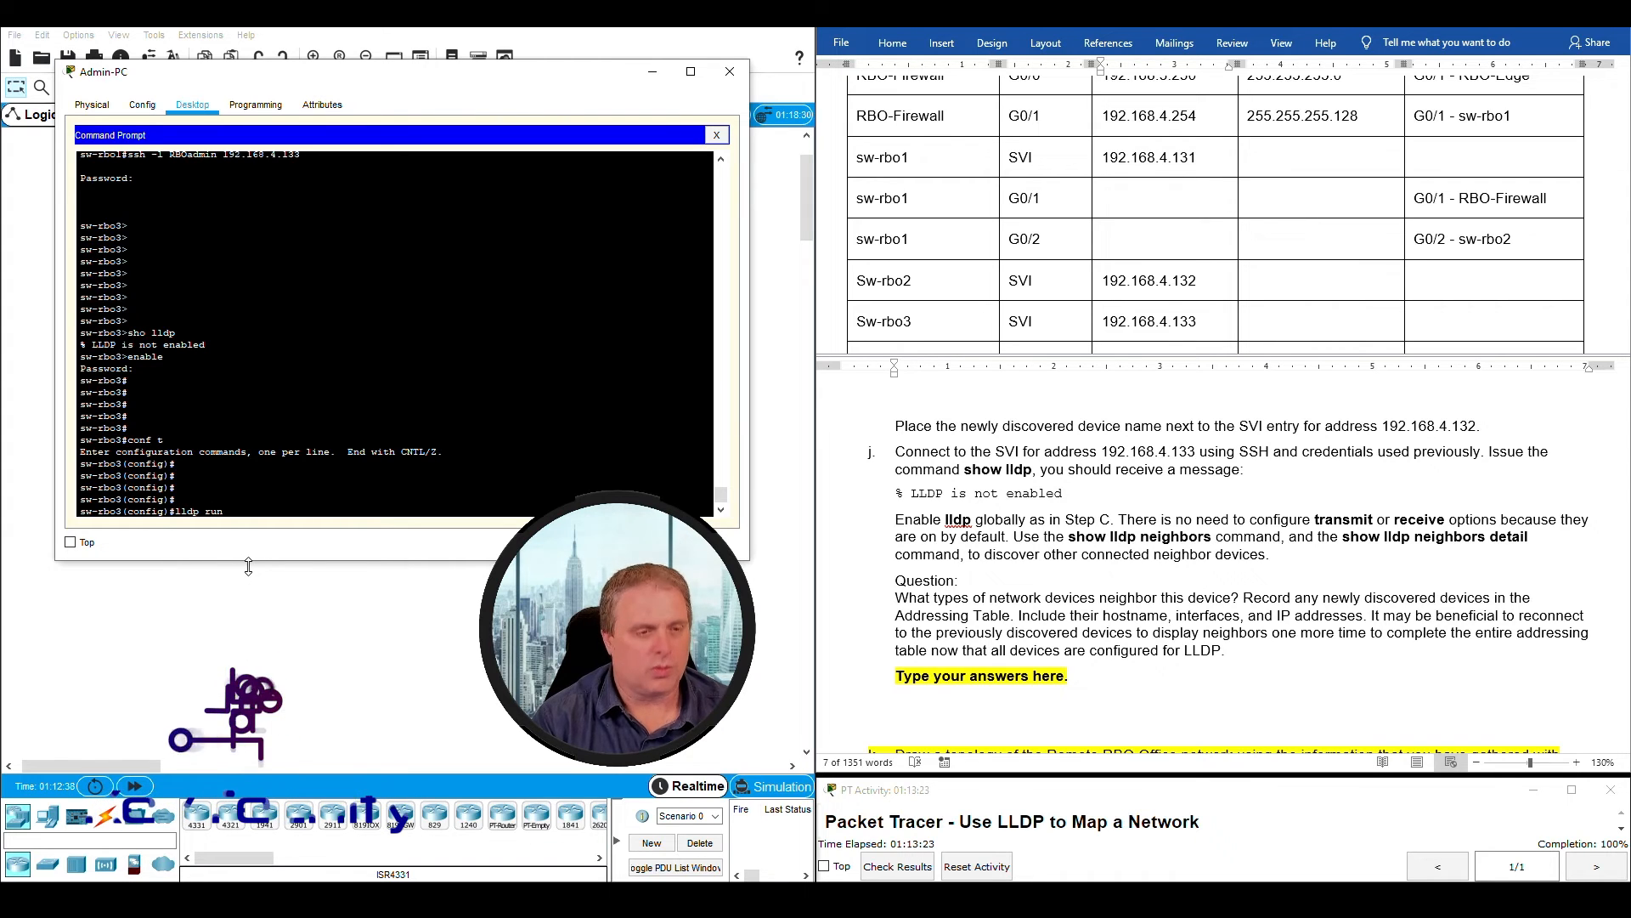
key("Return")
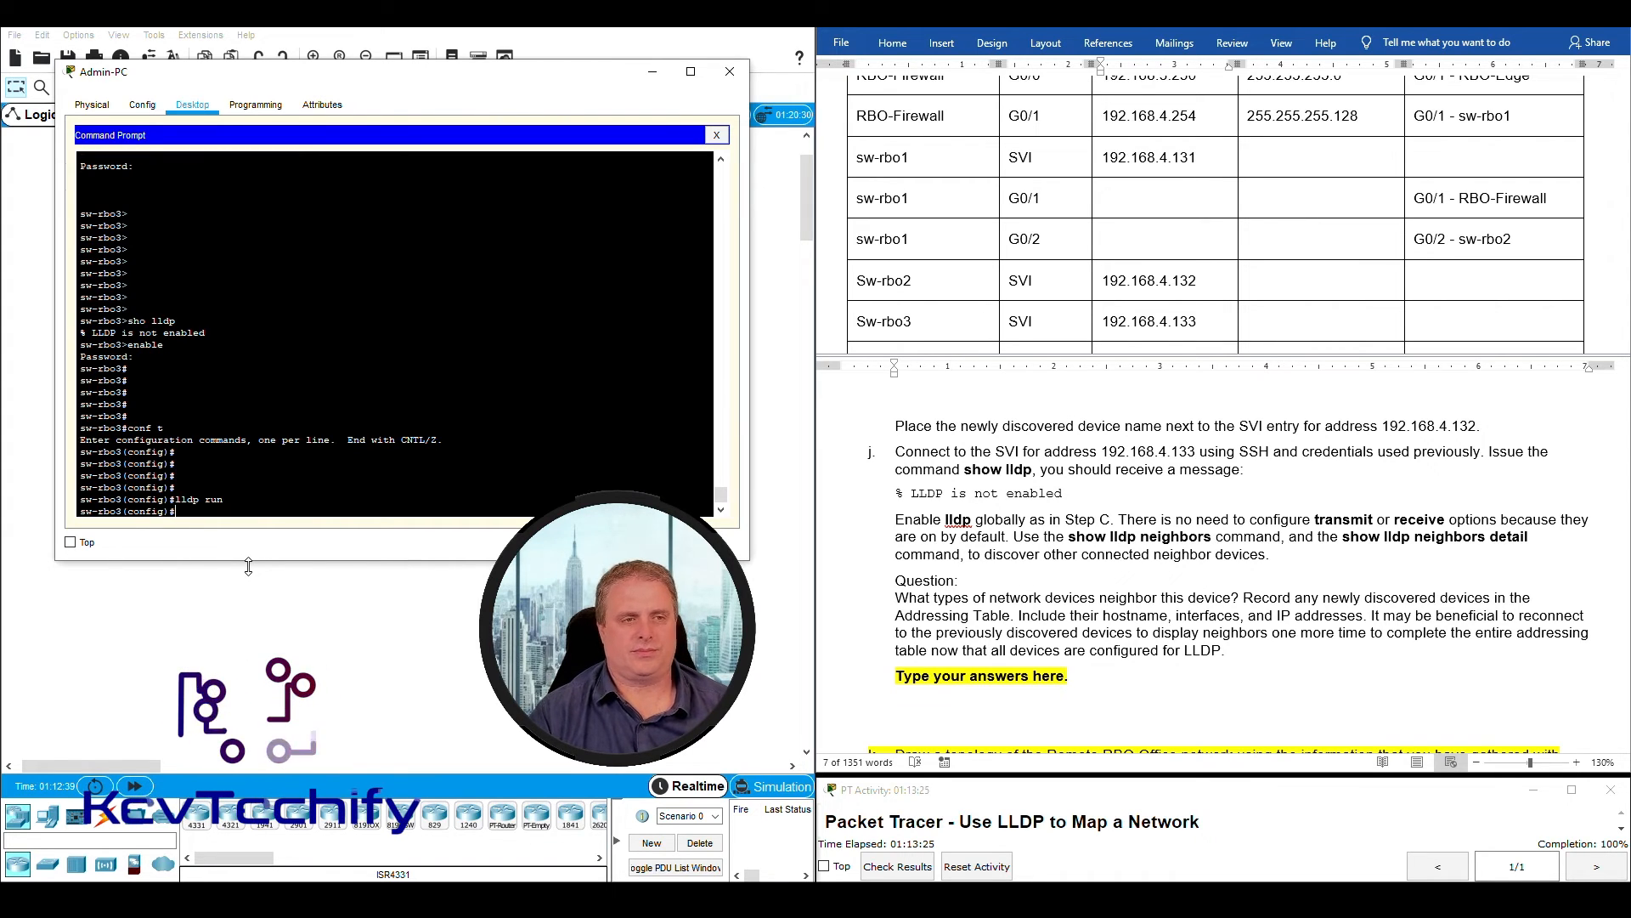
- Exit configuration mode on sw-rbo3 and check the global LLDP status with "sho lldp"
type("exi")
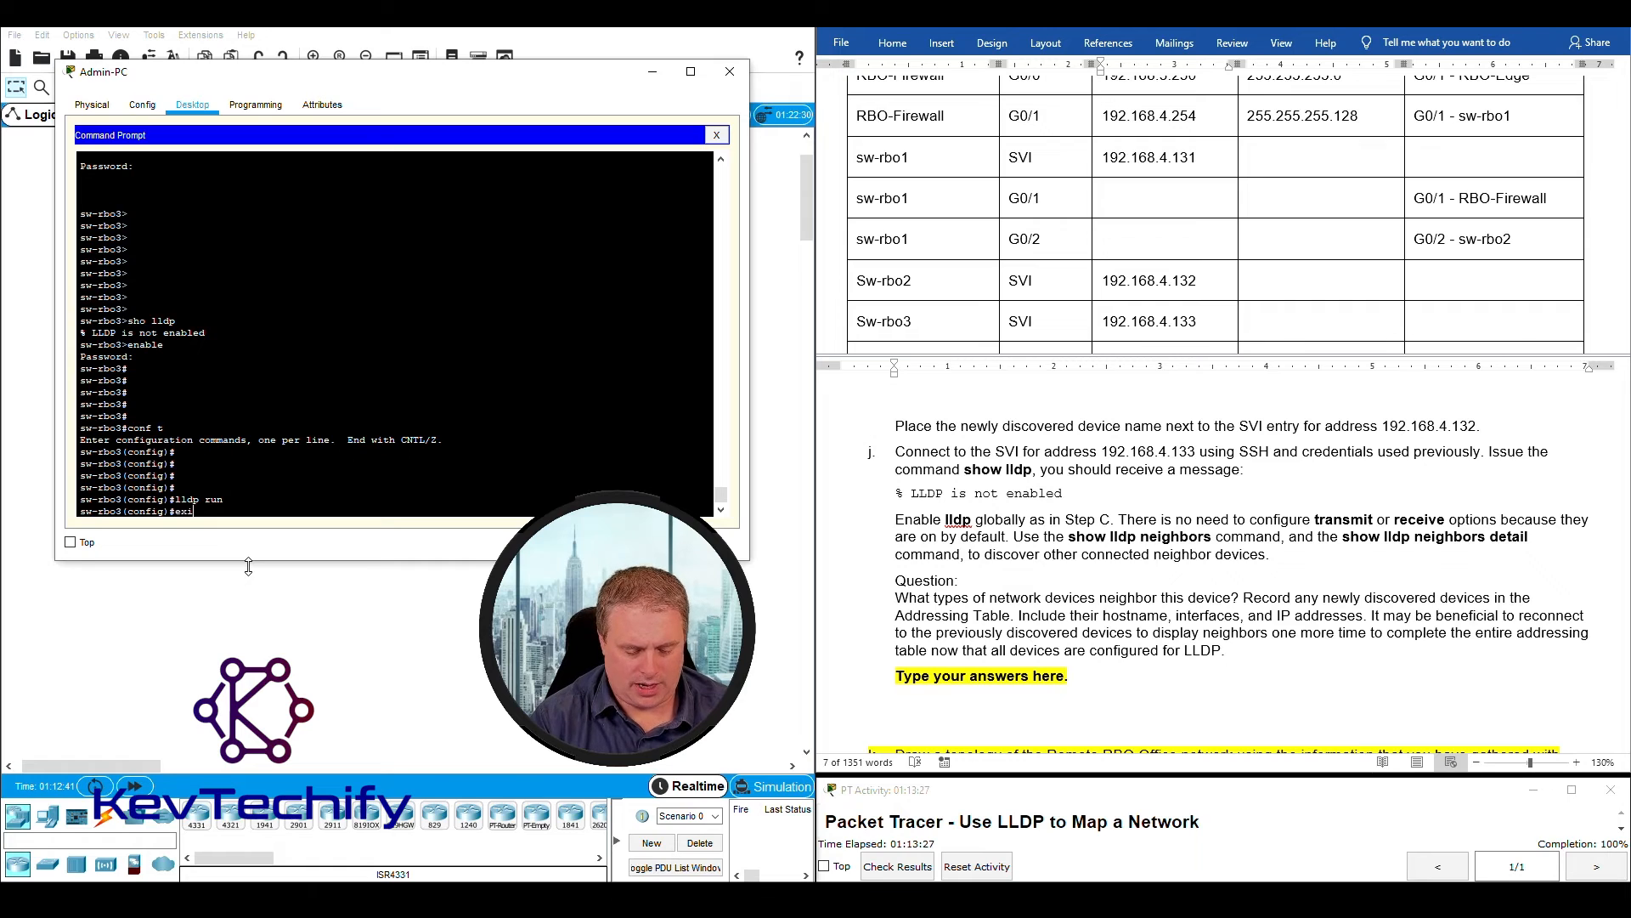
type("t")
key("Return")
type("sho l")
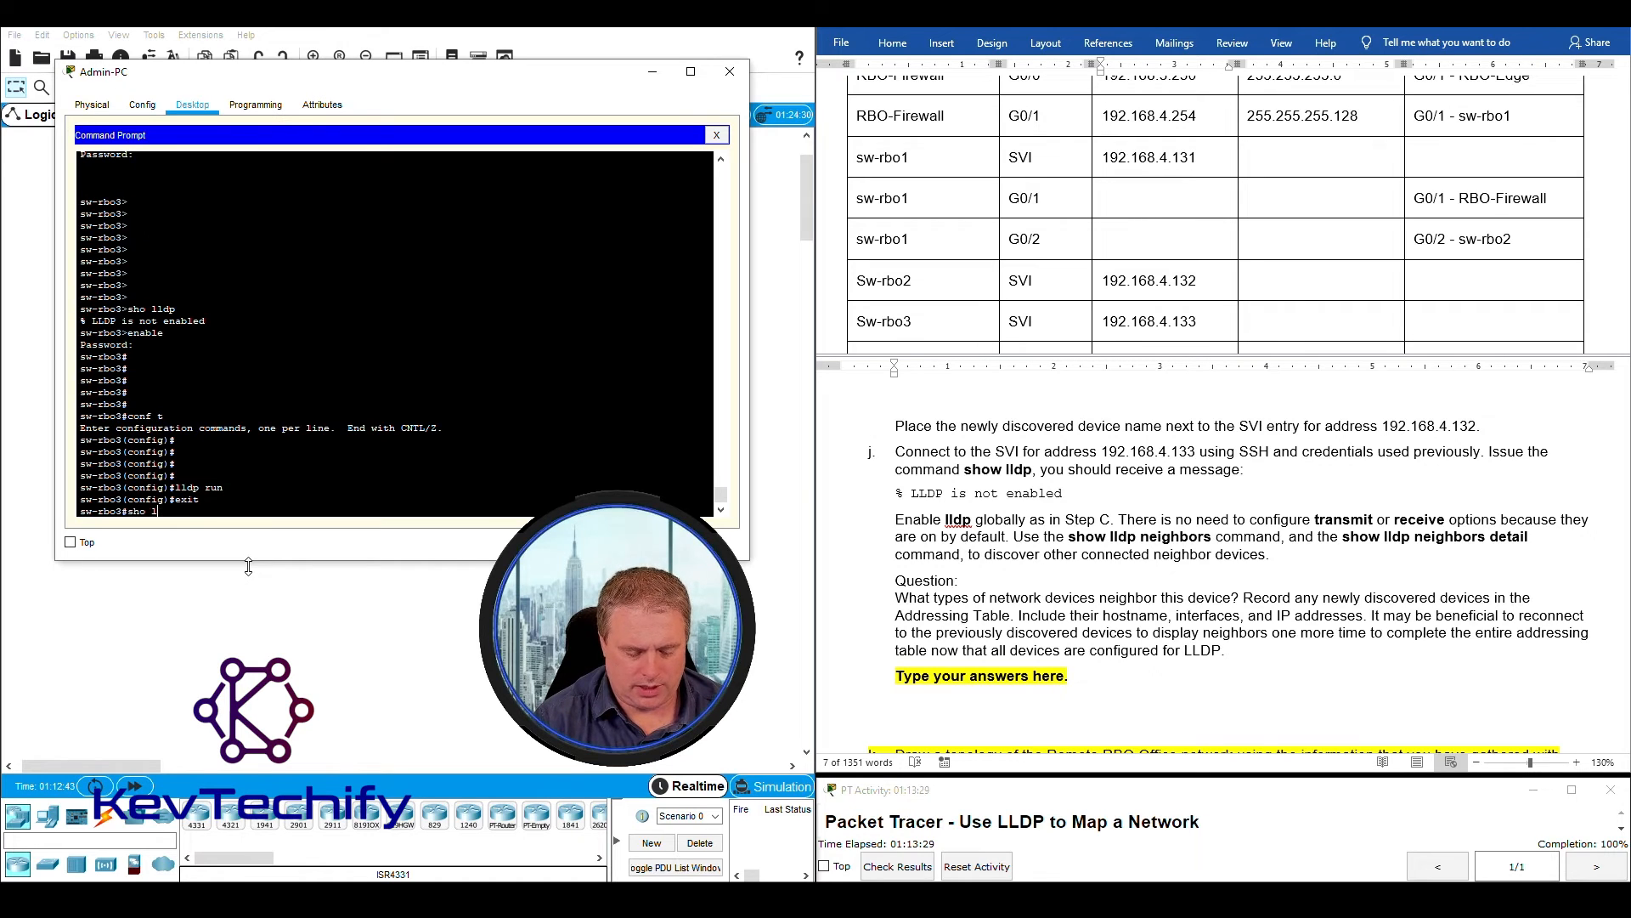
type("ldp")
key("Return")
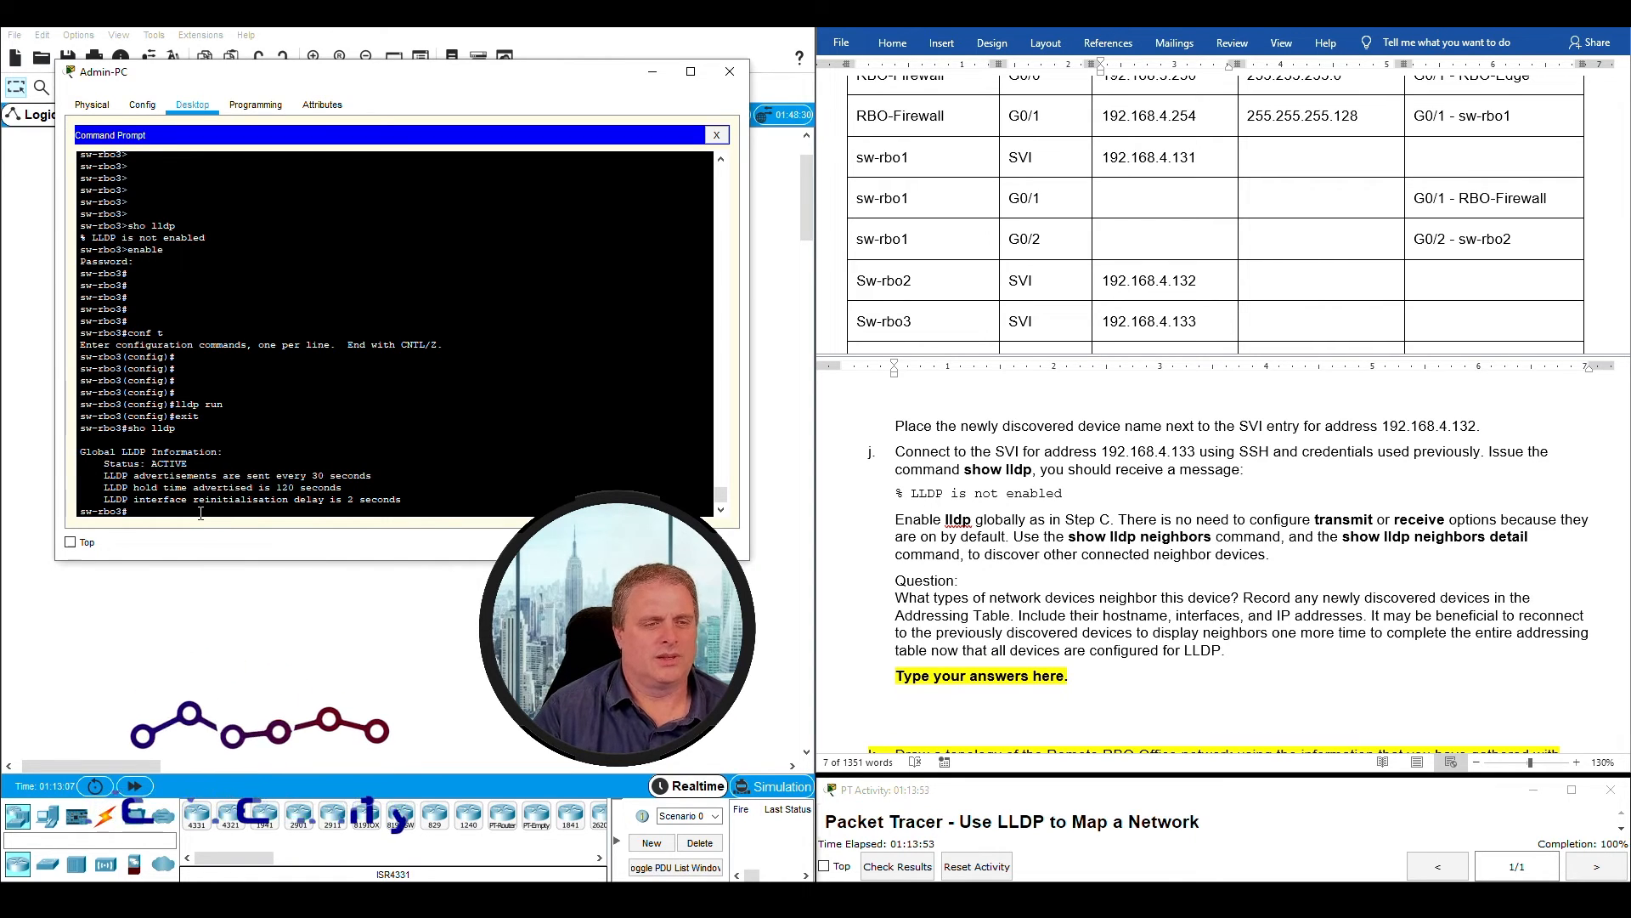
key("Return")
key("Return")
key("Return")
key("Return")
key("Return")
key("Return")
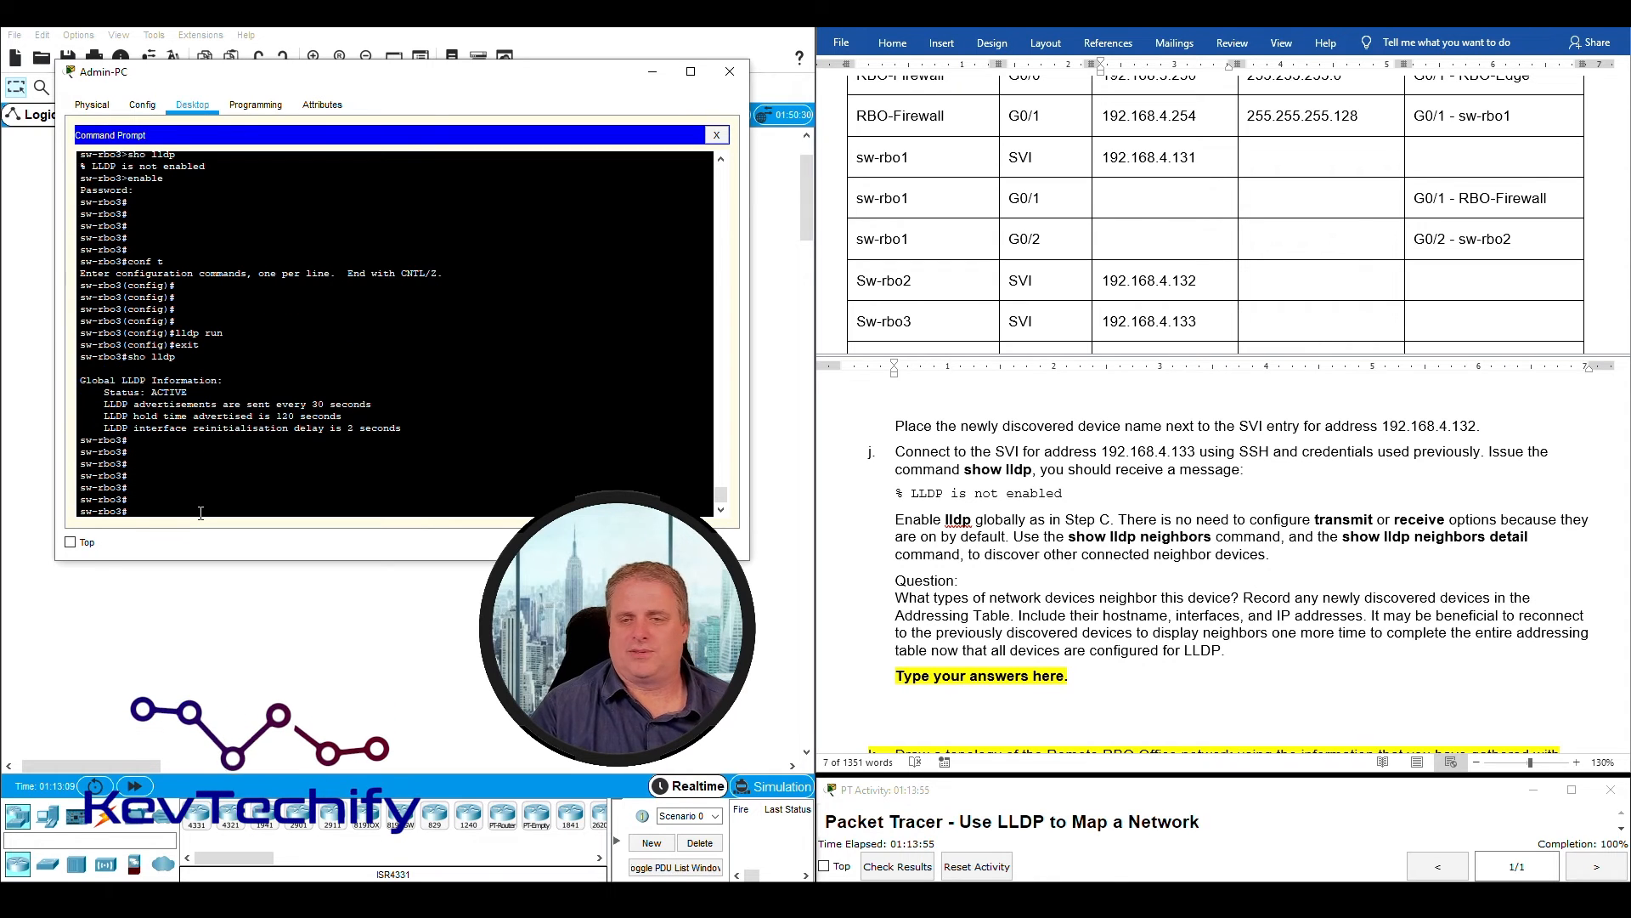
key("Return")
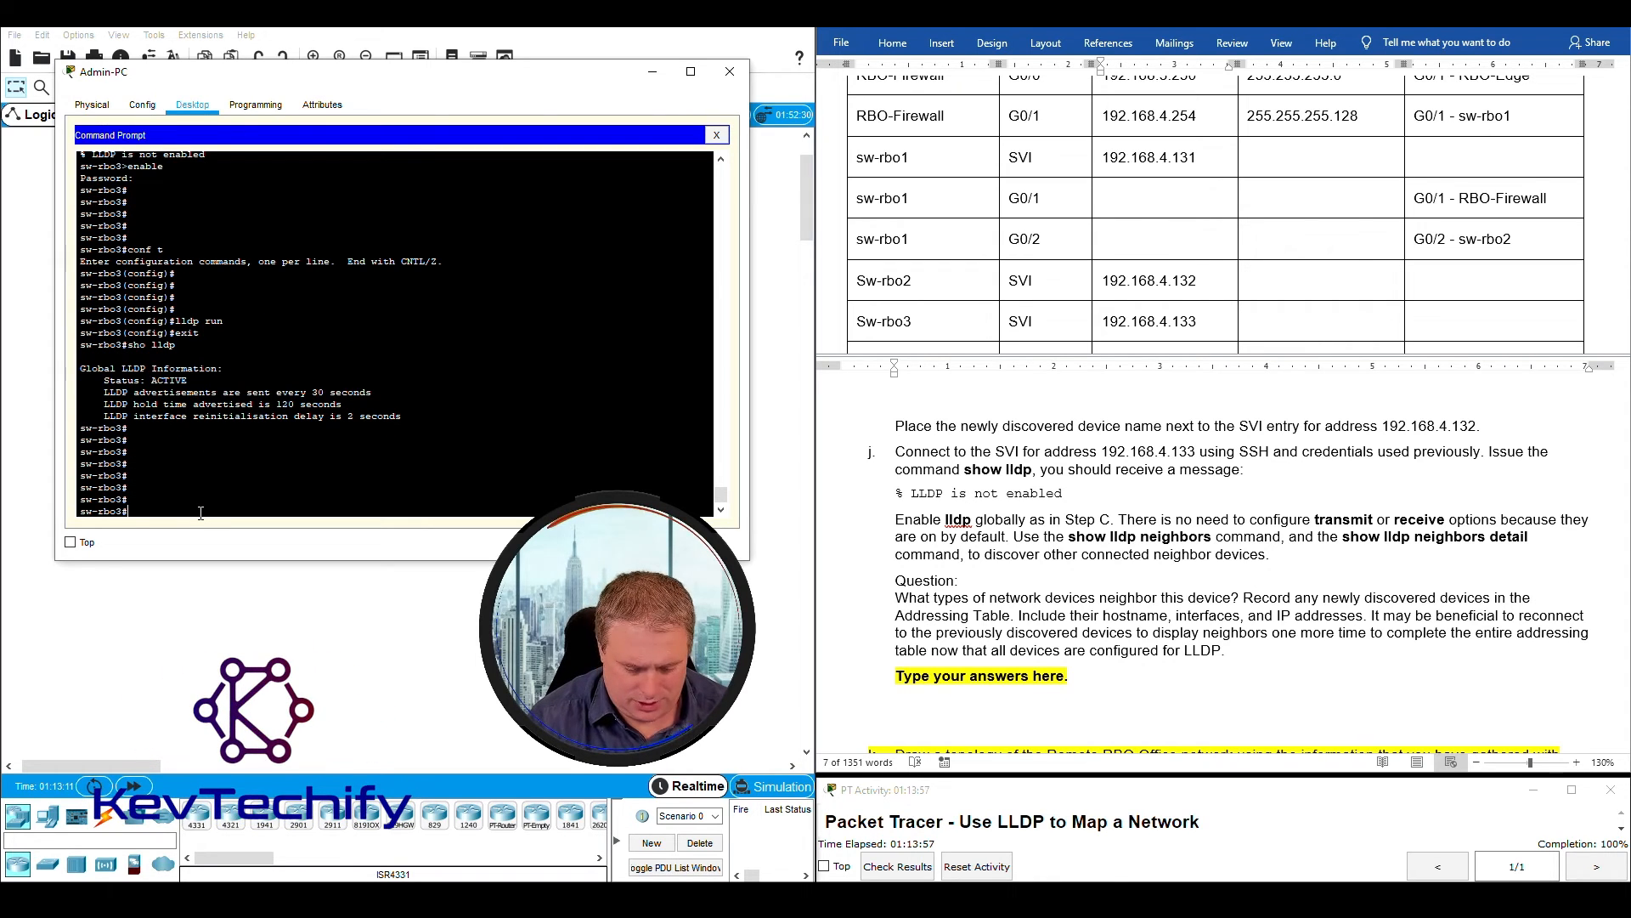
- Run "sho lldp nei" on sw-rbo3 and examine the listed neighbors with their local interfaces and port IDs
type("sho lldp ne")
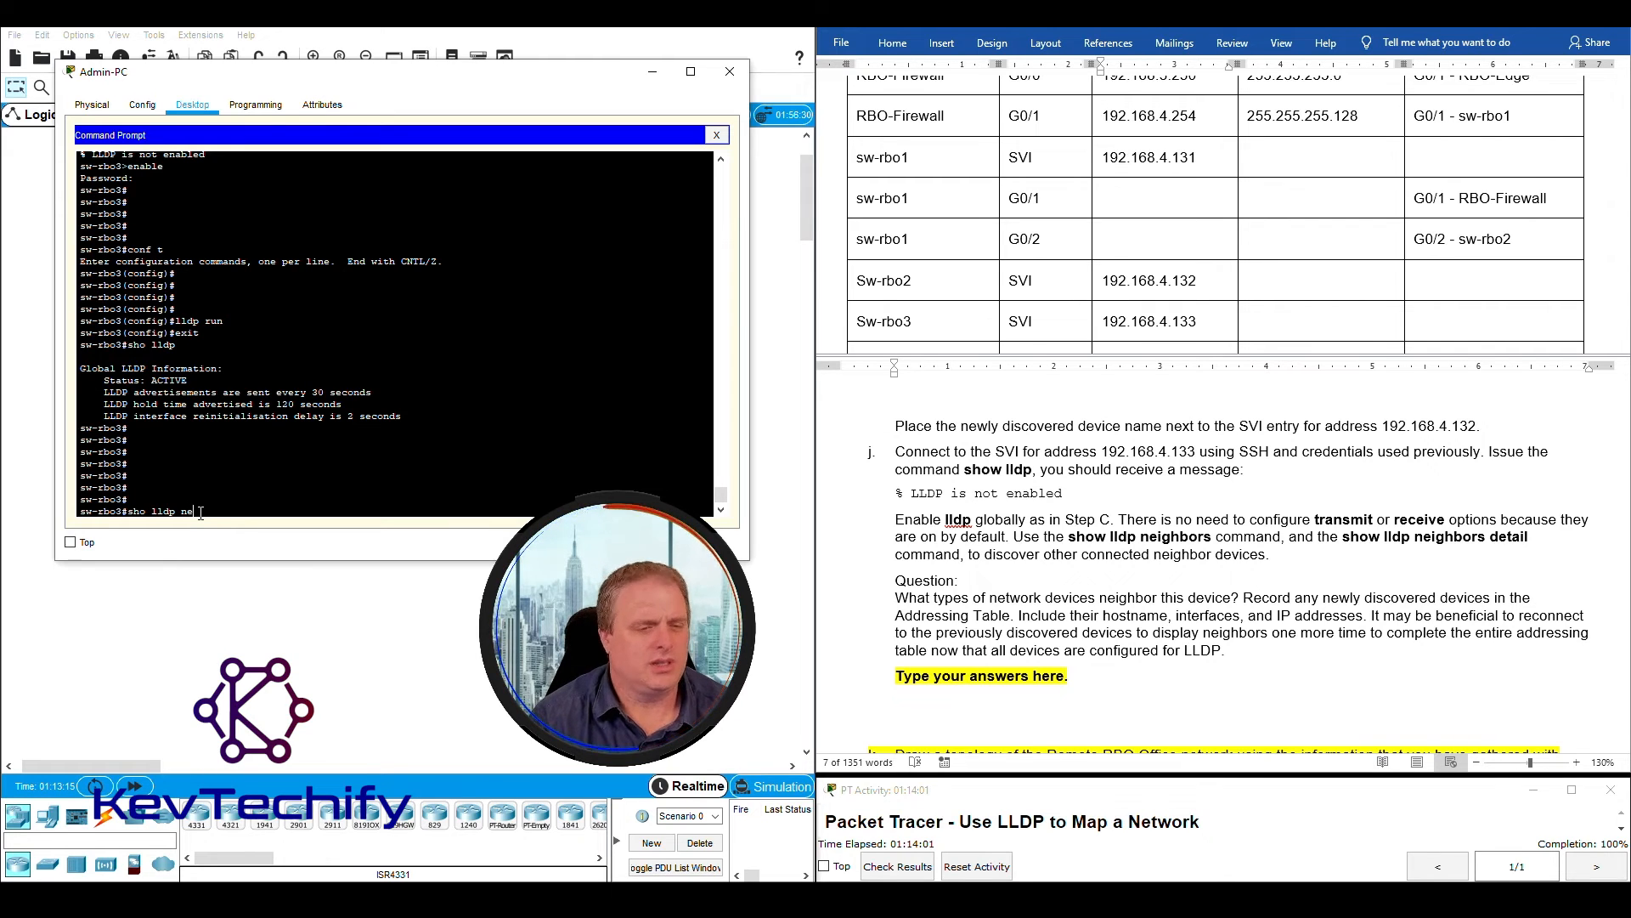
type("ui")
key("Return")
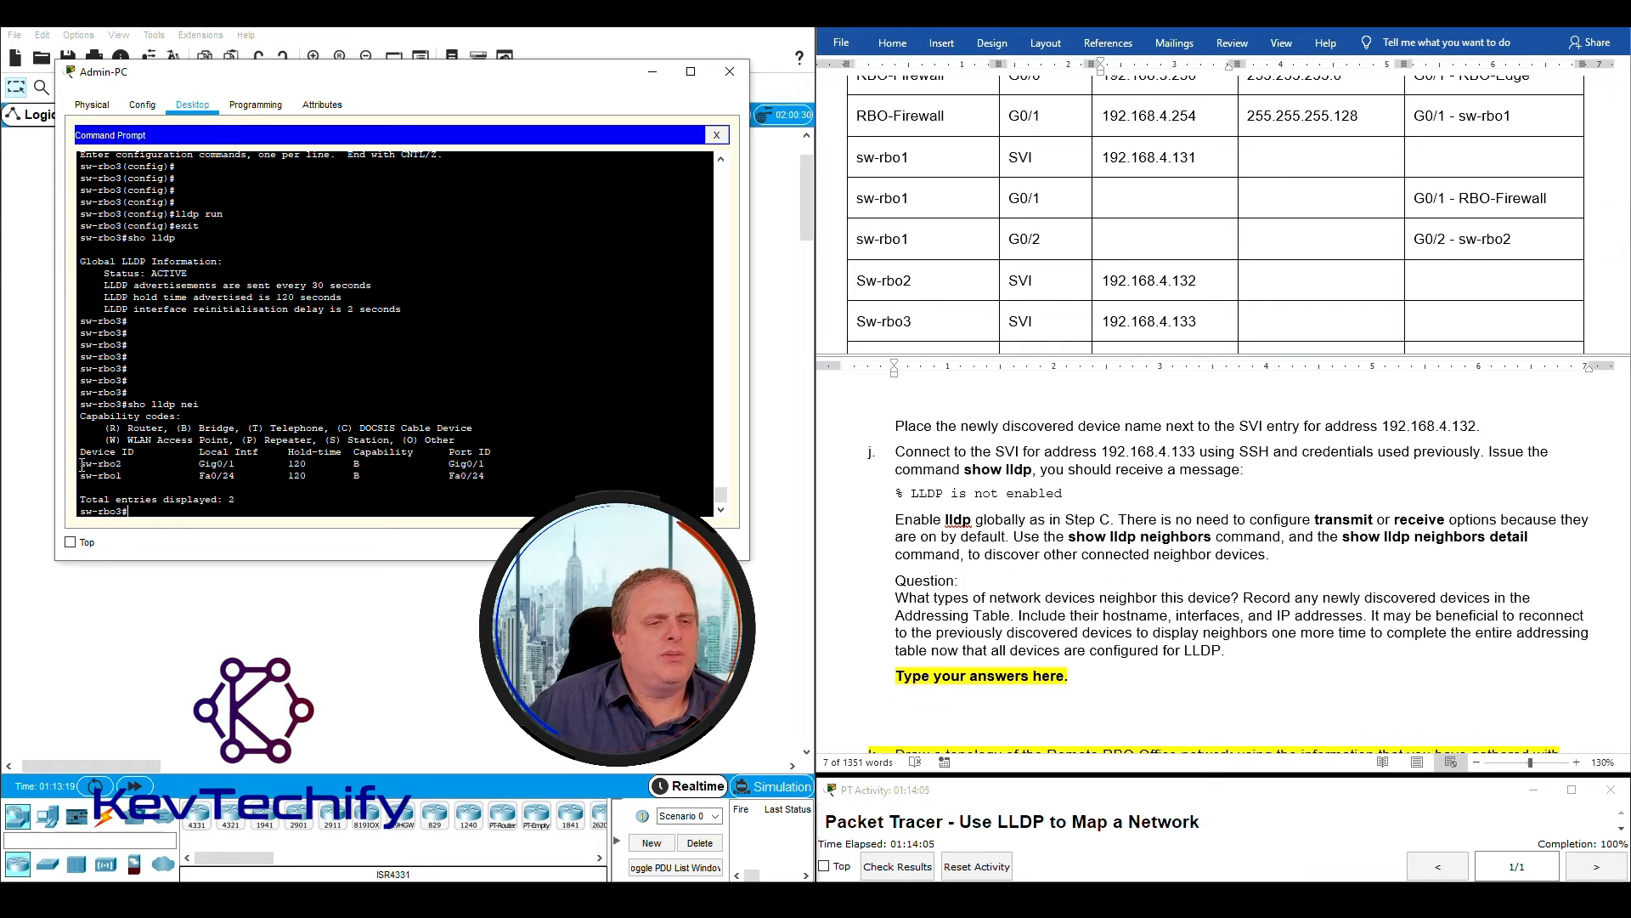
left_click_drag(82, 512, 124, 513)
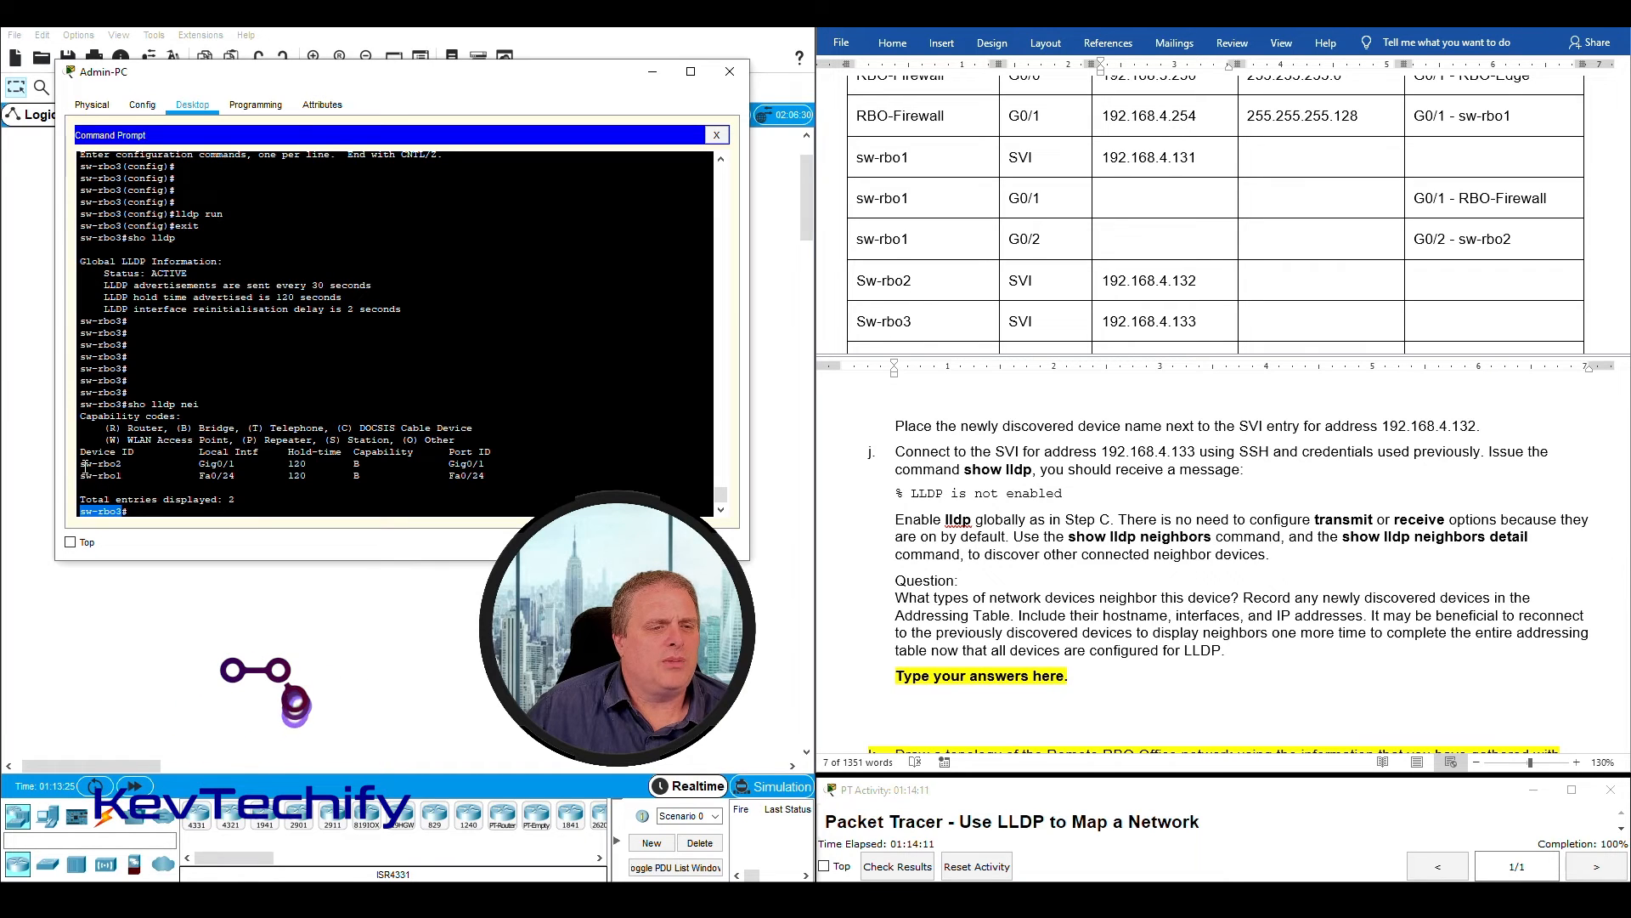
left_click_drag(81, 464, 125, 466)
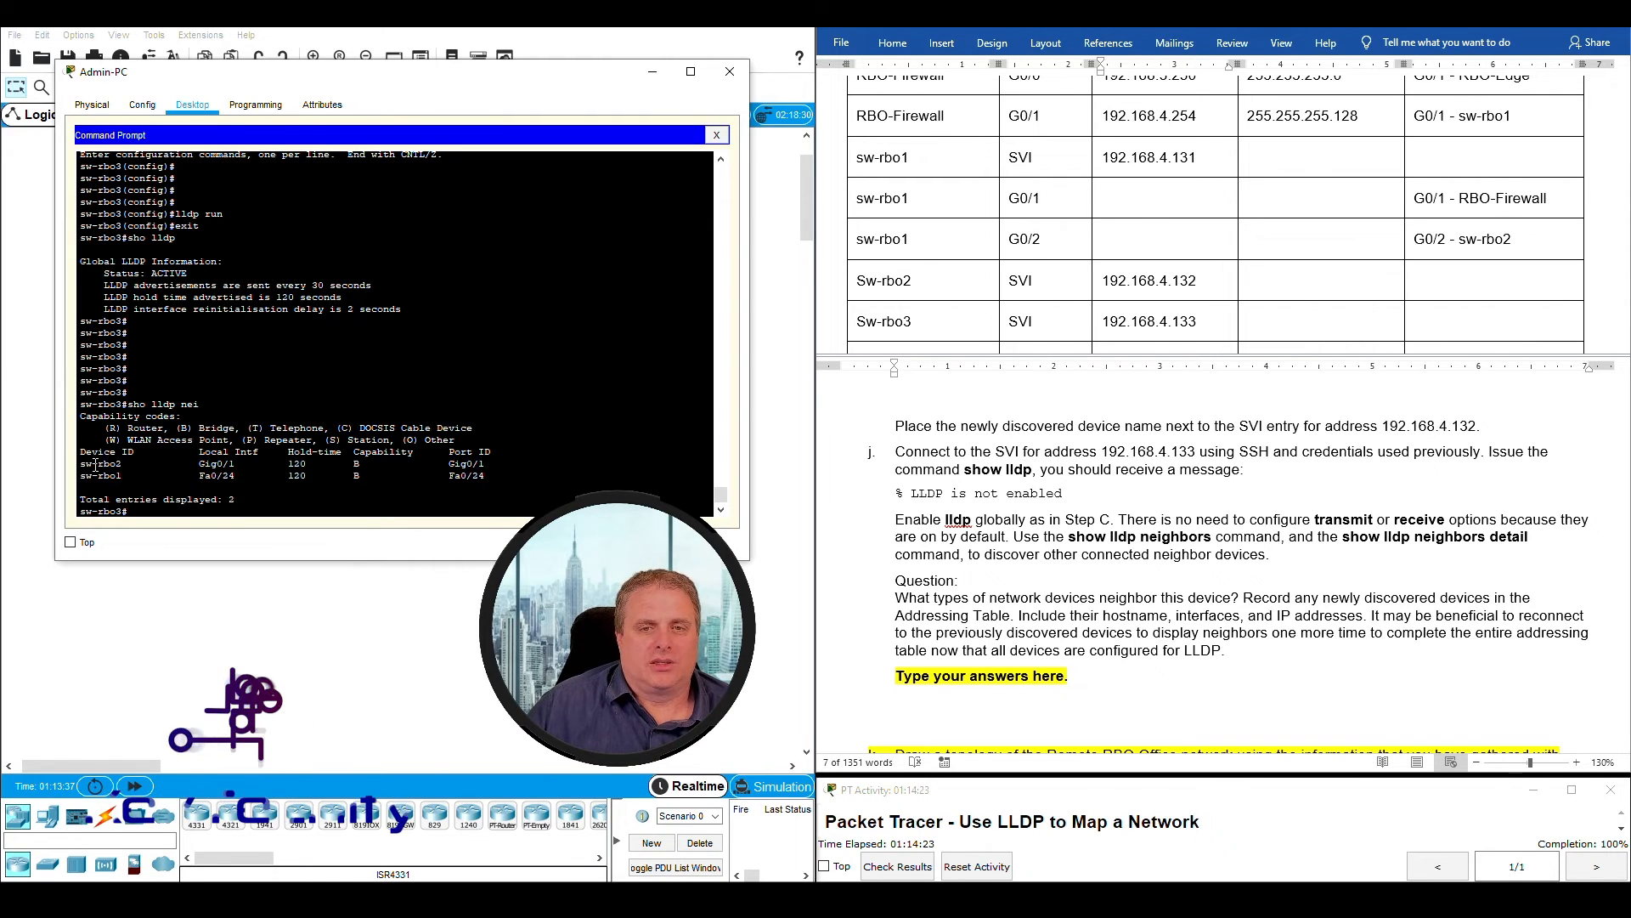
left_click_drag(81, 464, 492, 475)
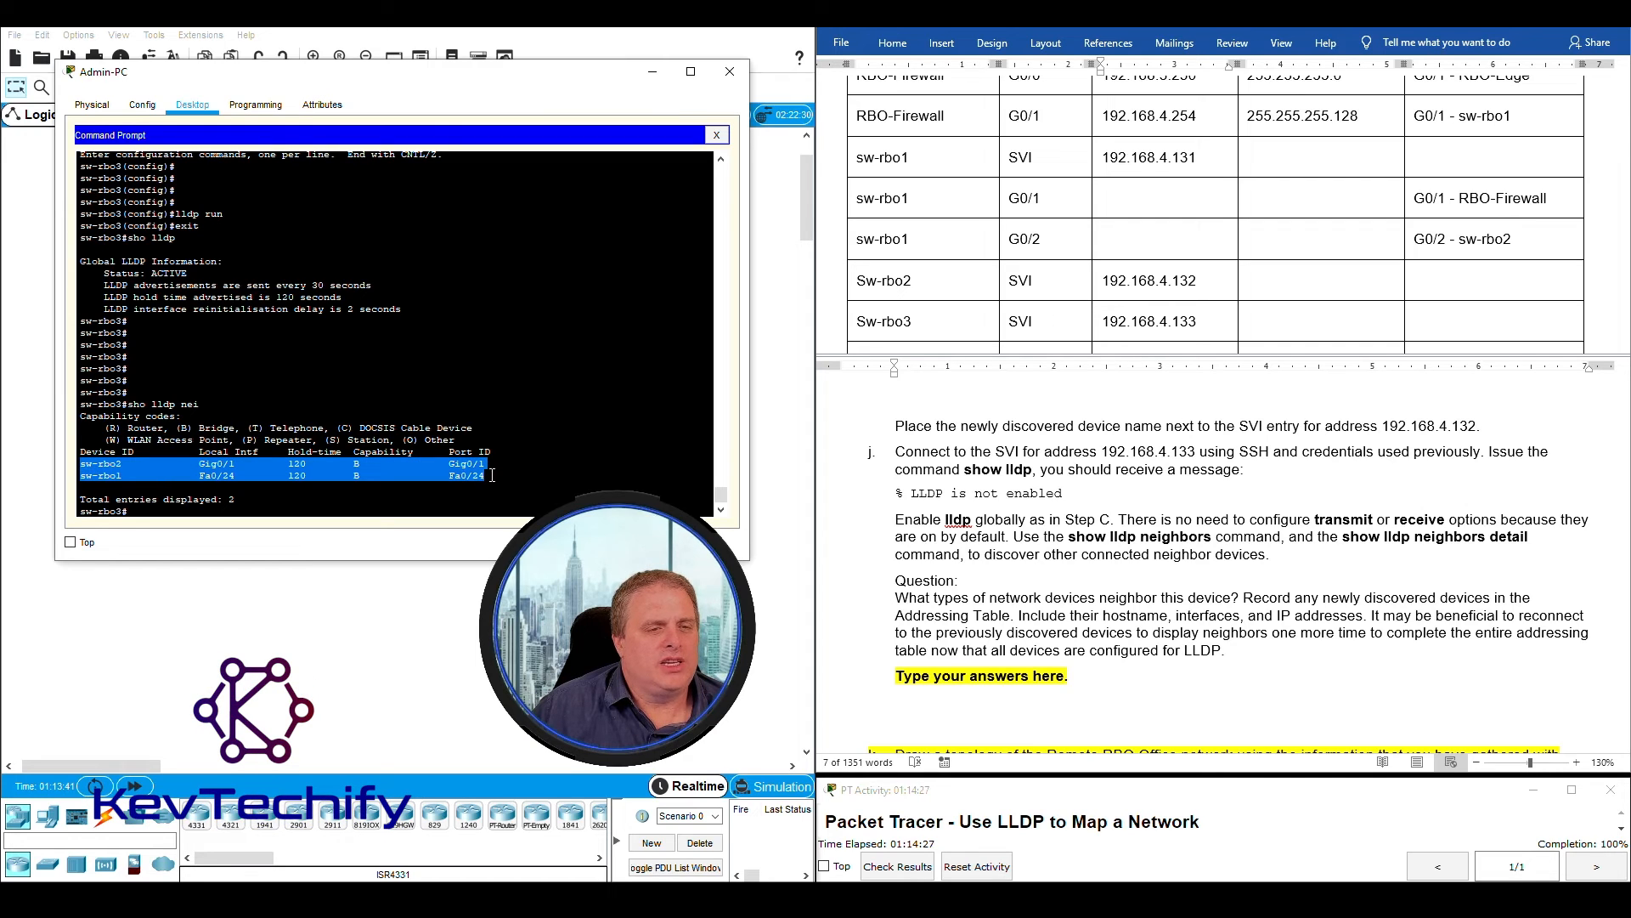
- In the Word document's Addressing Table, enter the device name Sw-rbo3 in the two empty rows below the Sw-rbo3 SVI entry
scroll(1017, 291, "down", 2)
left_click(928, 262)
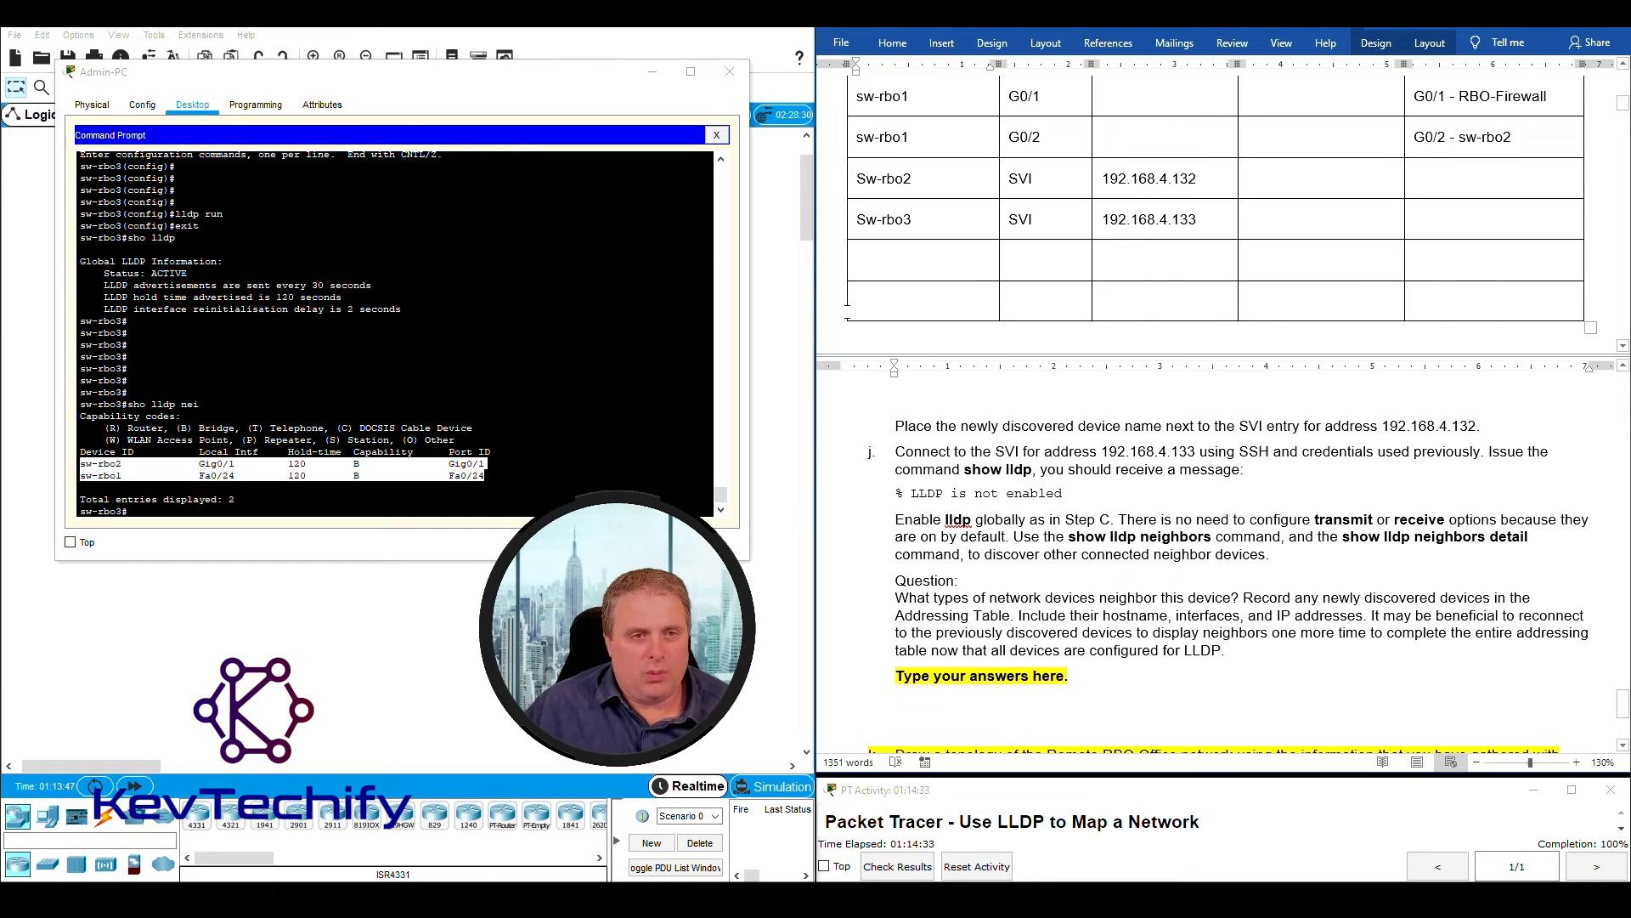
left_click_drag(80, 511, 124, 510)
left_click(889, 271)
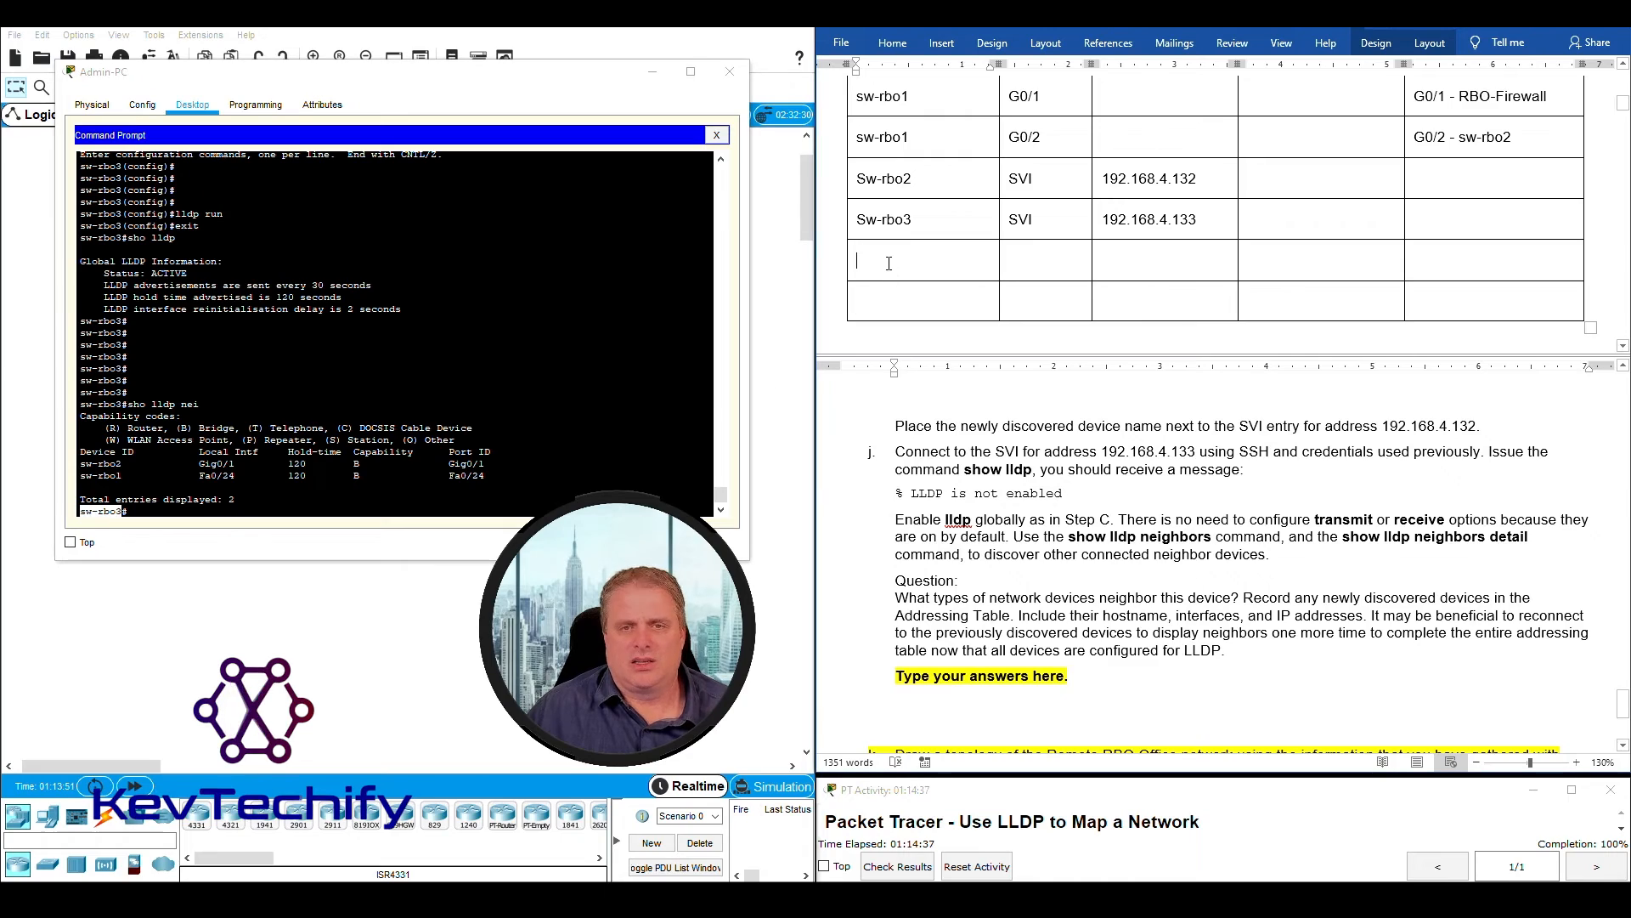
type("sw-rbo3")
key("Down")
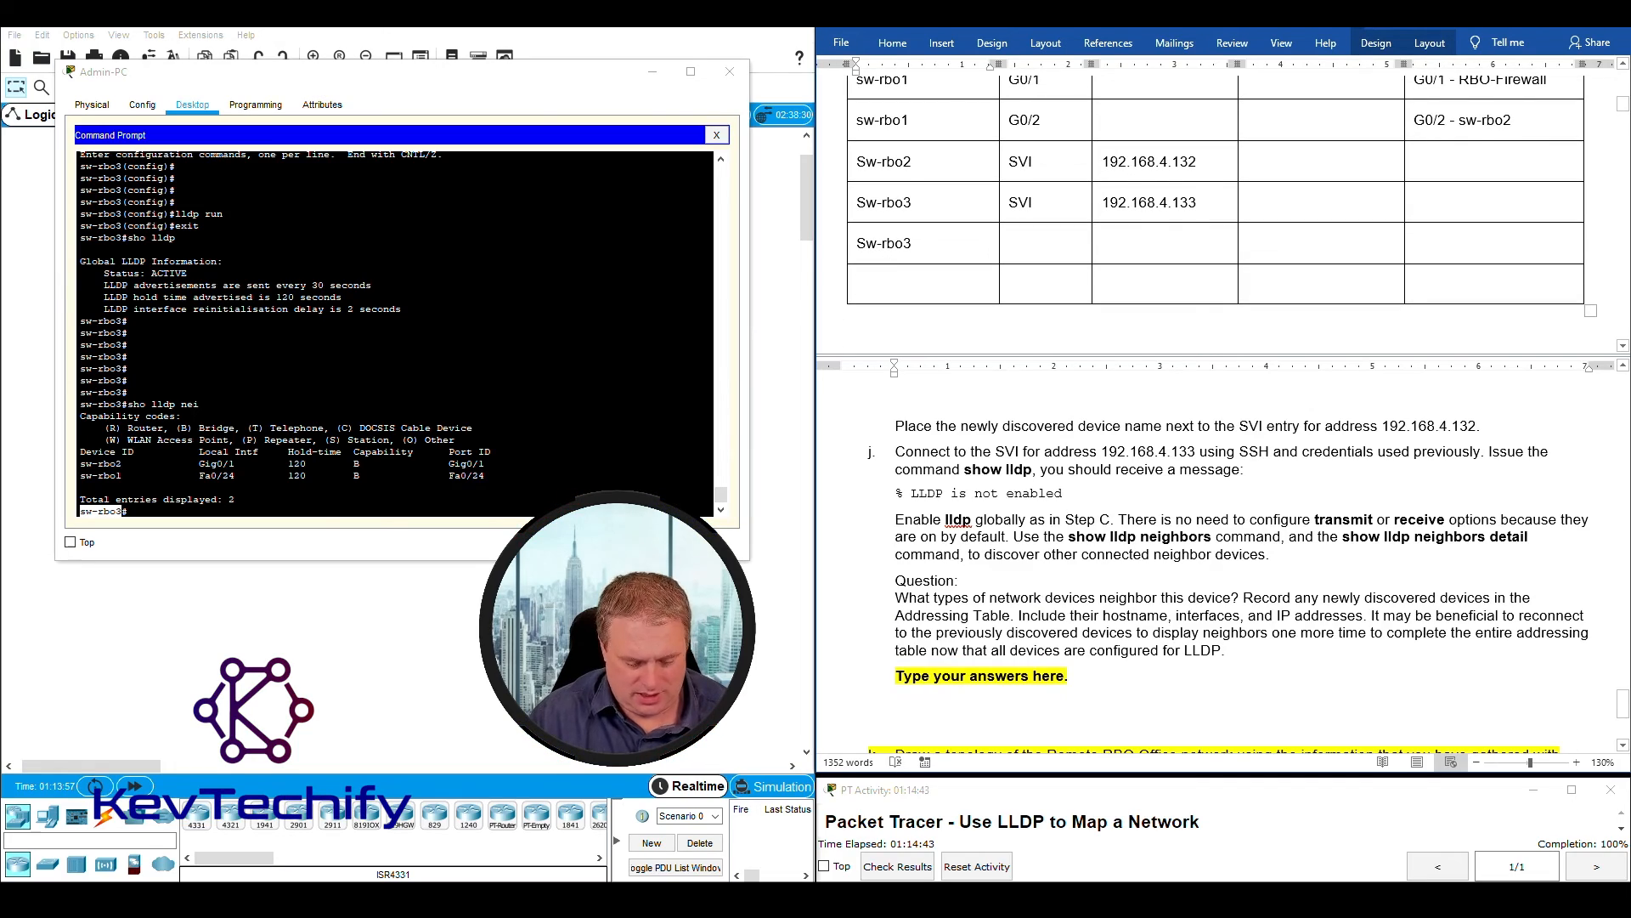
type("sw-rbo3")
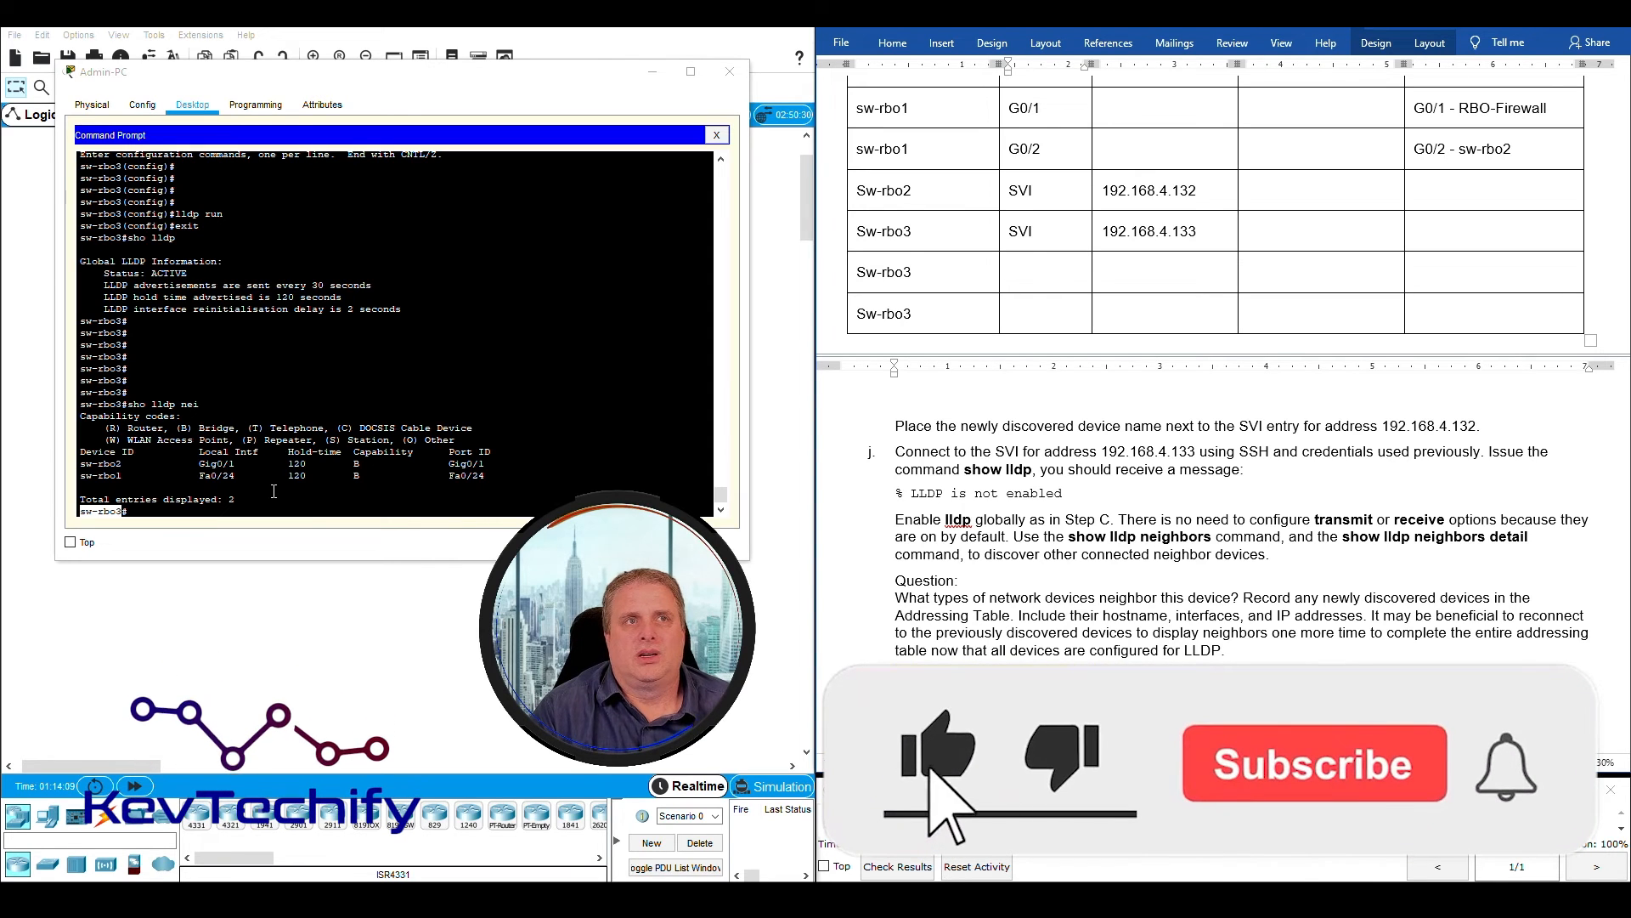
- Record the local interface F0/24 from the sw-rbo1 neighbor entry in the first new Sw-rbo3 row
left_click(200, 477)
left_click_drag(200, 477, 239, 478)
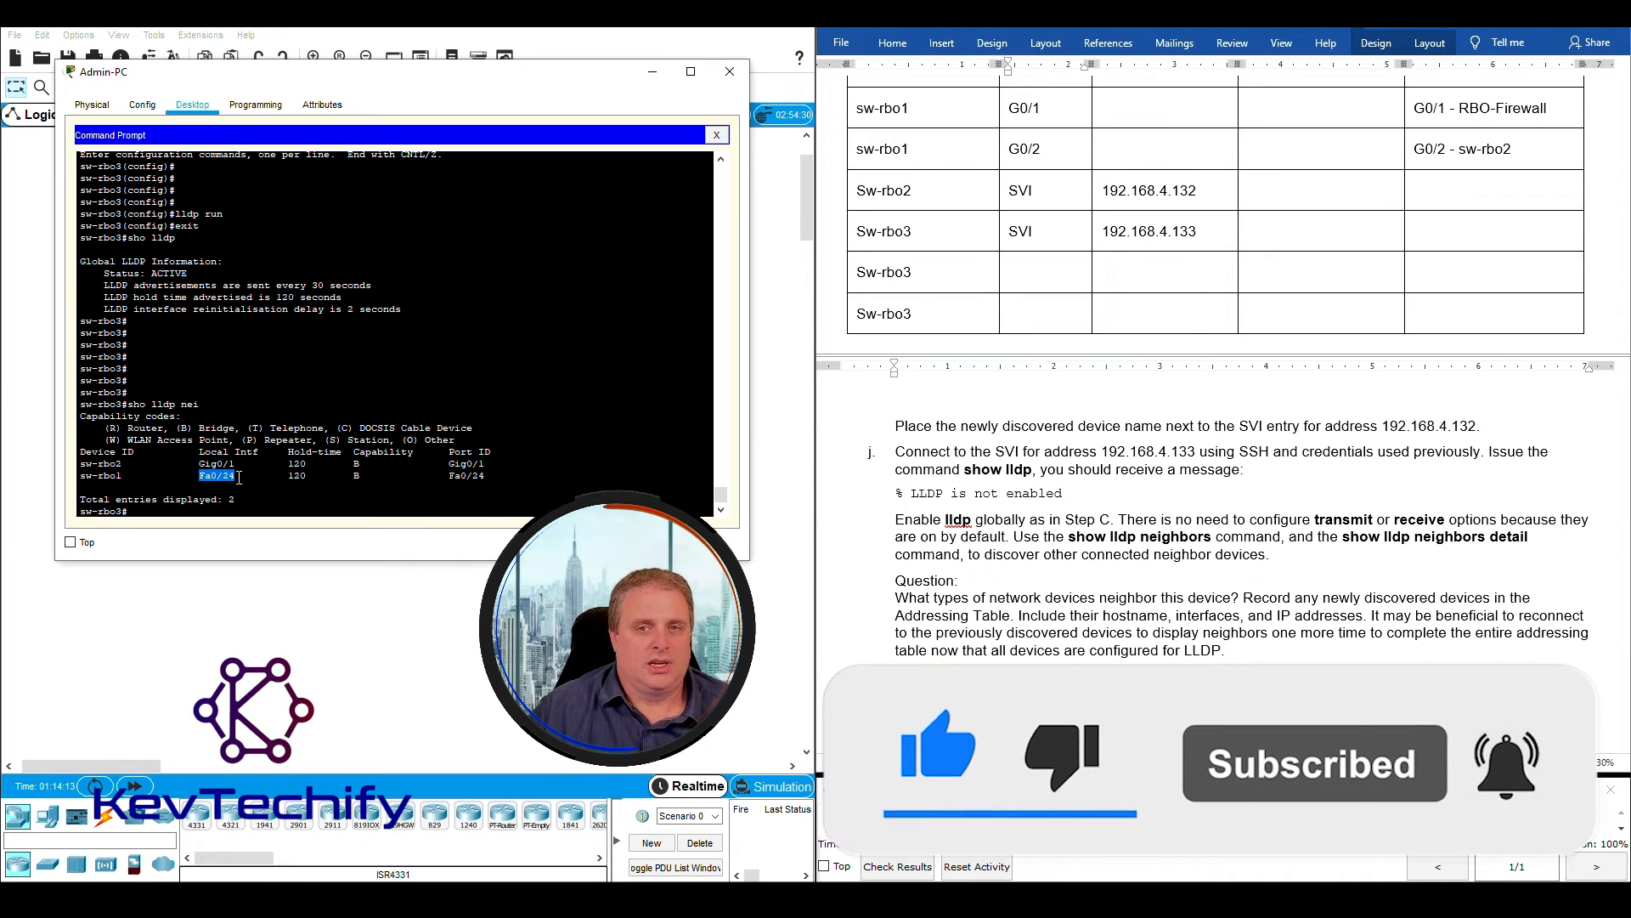
left_click(1016, 279)
type("F0/24")
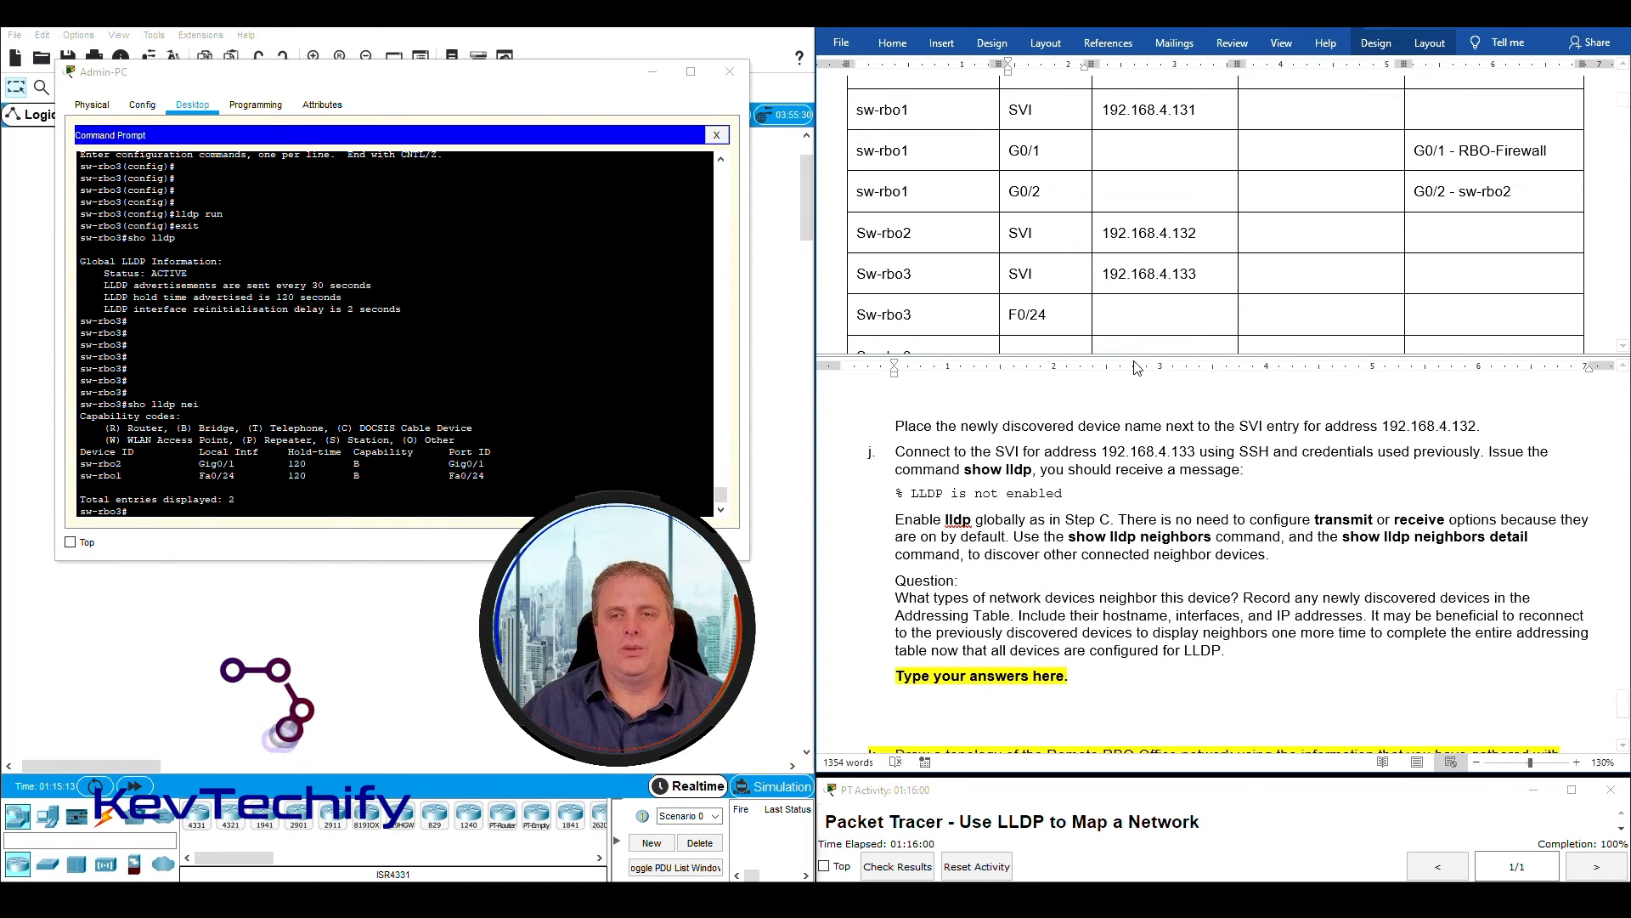
- Leave the address and mask cells of the Sw-rbo3 F0/24 row blank and enter "F0/24 - sw-rbo1" as its connected neighbor
left_click_drag(1138, 316, 1288, 316)
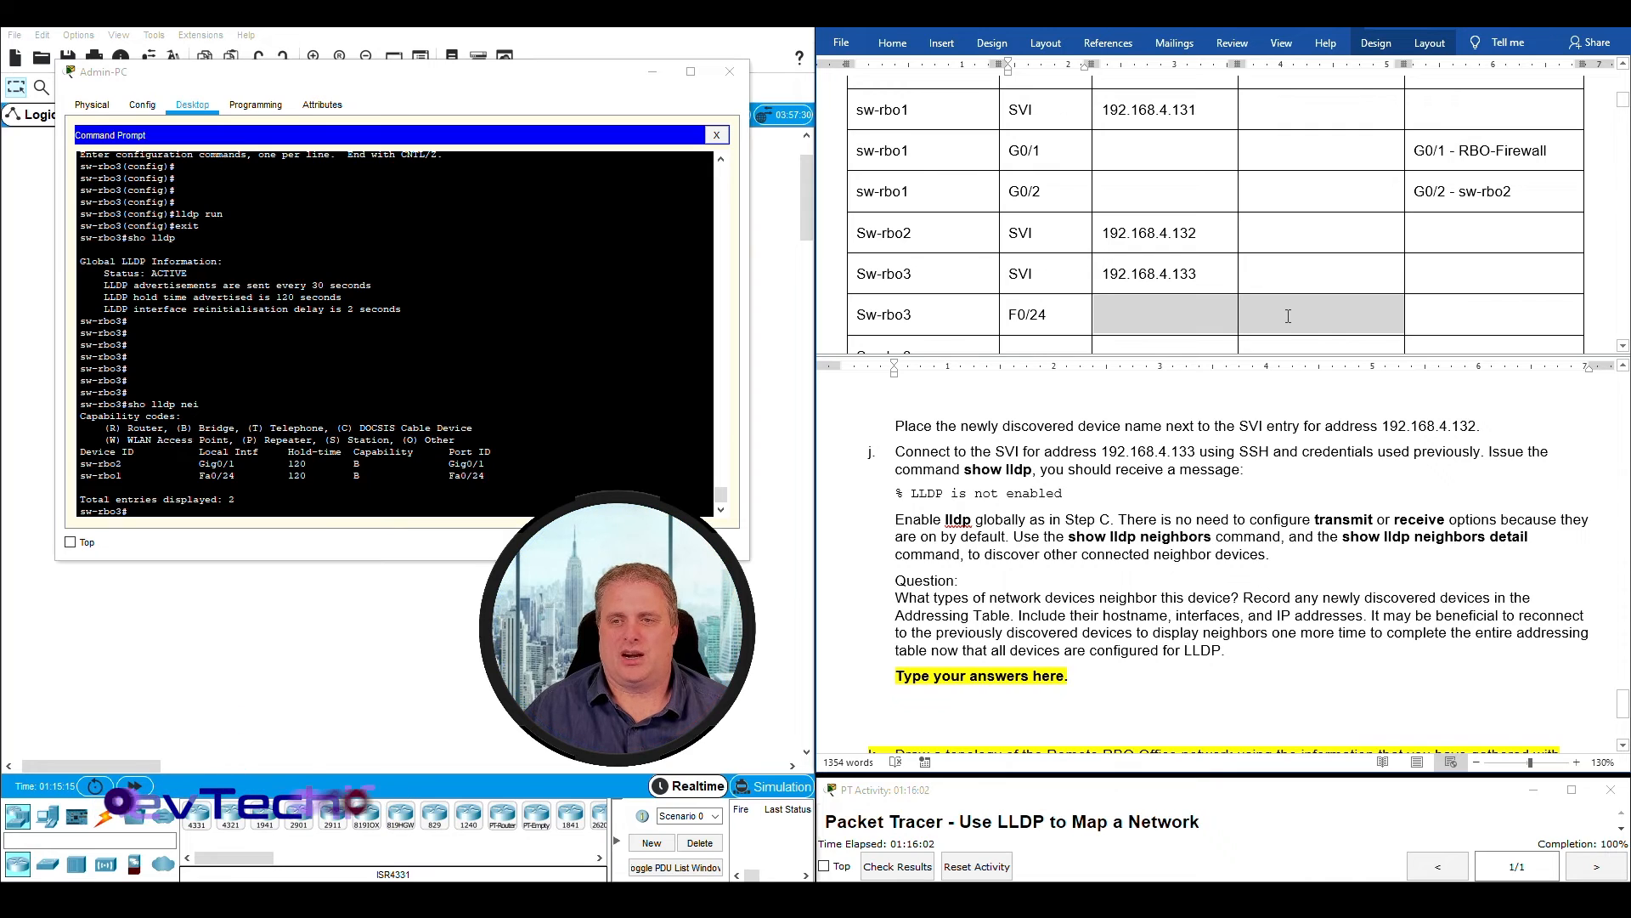
left_click(1434, 316)
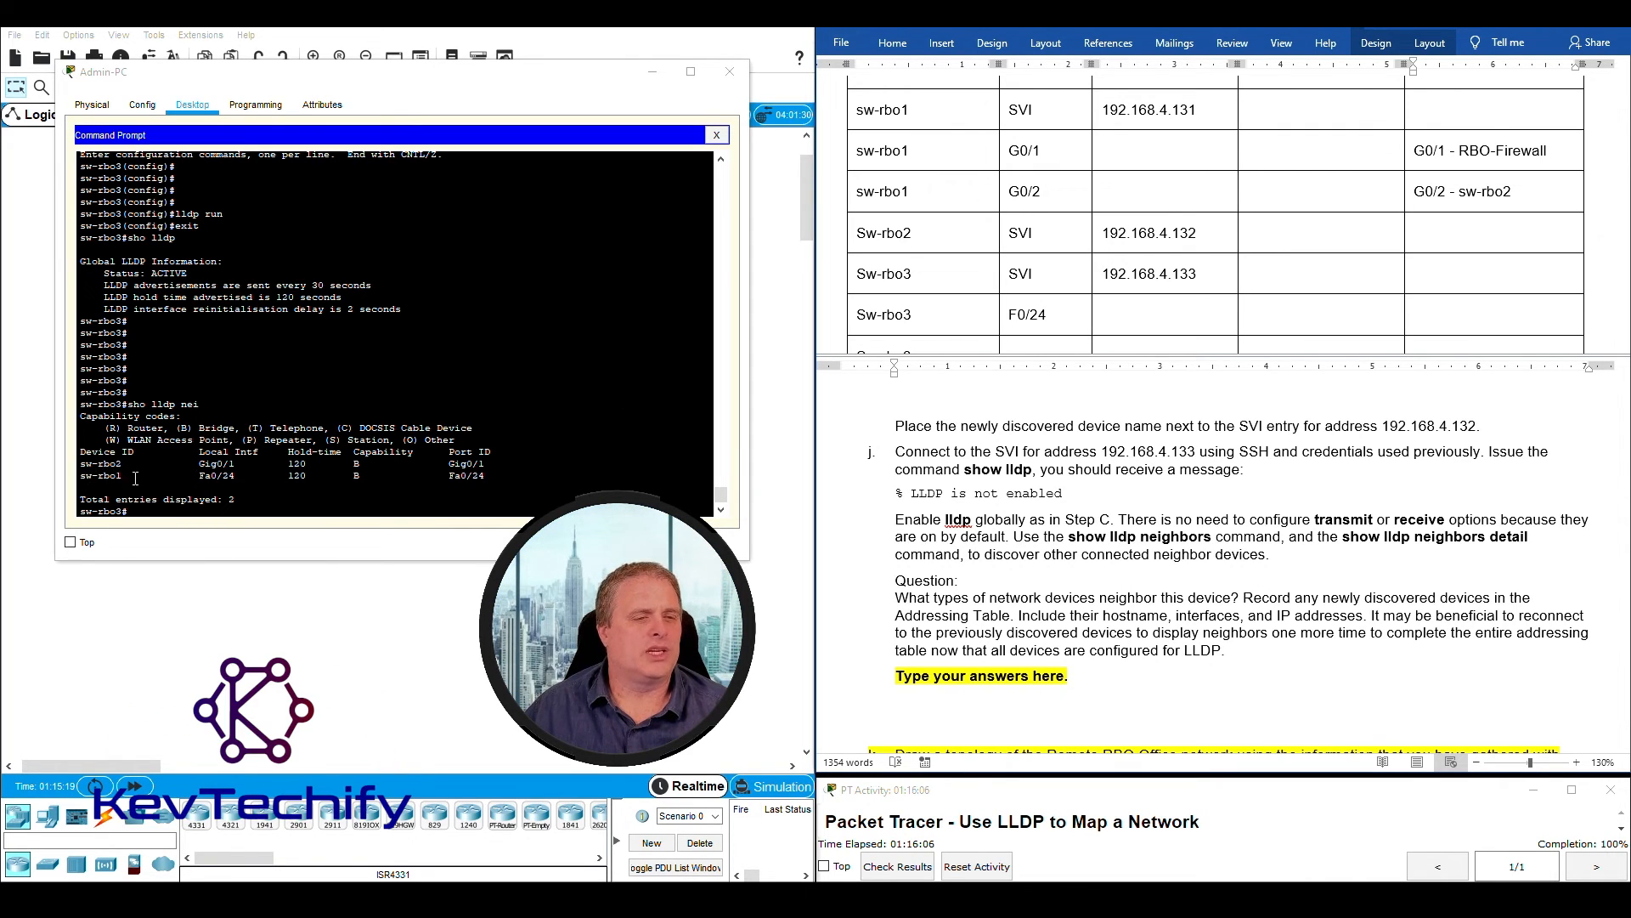
left_click_drag(202, 478, 247, 482)
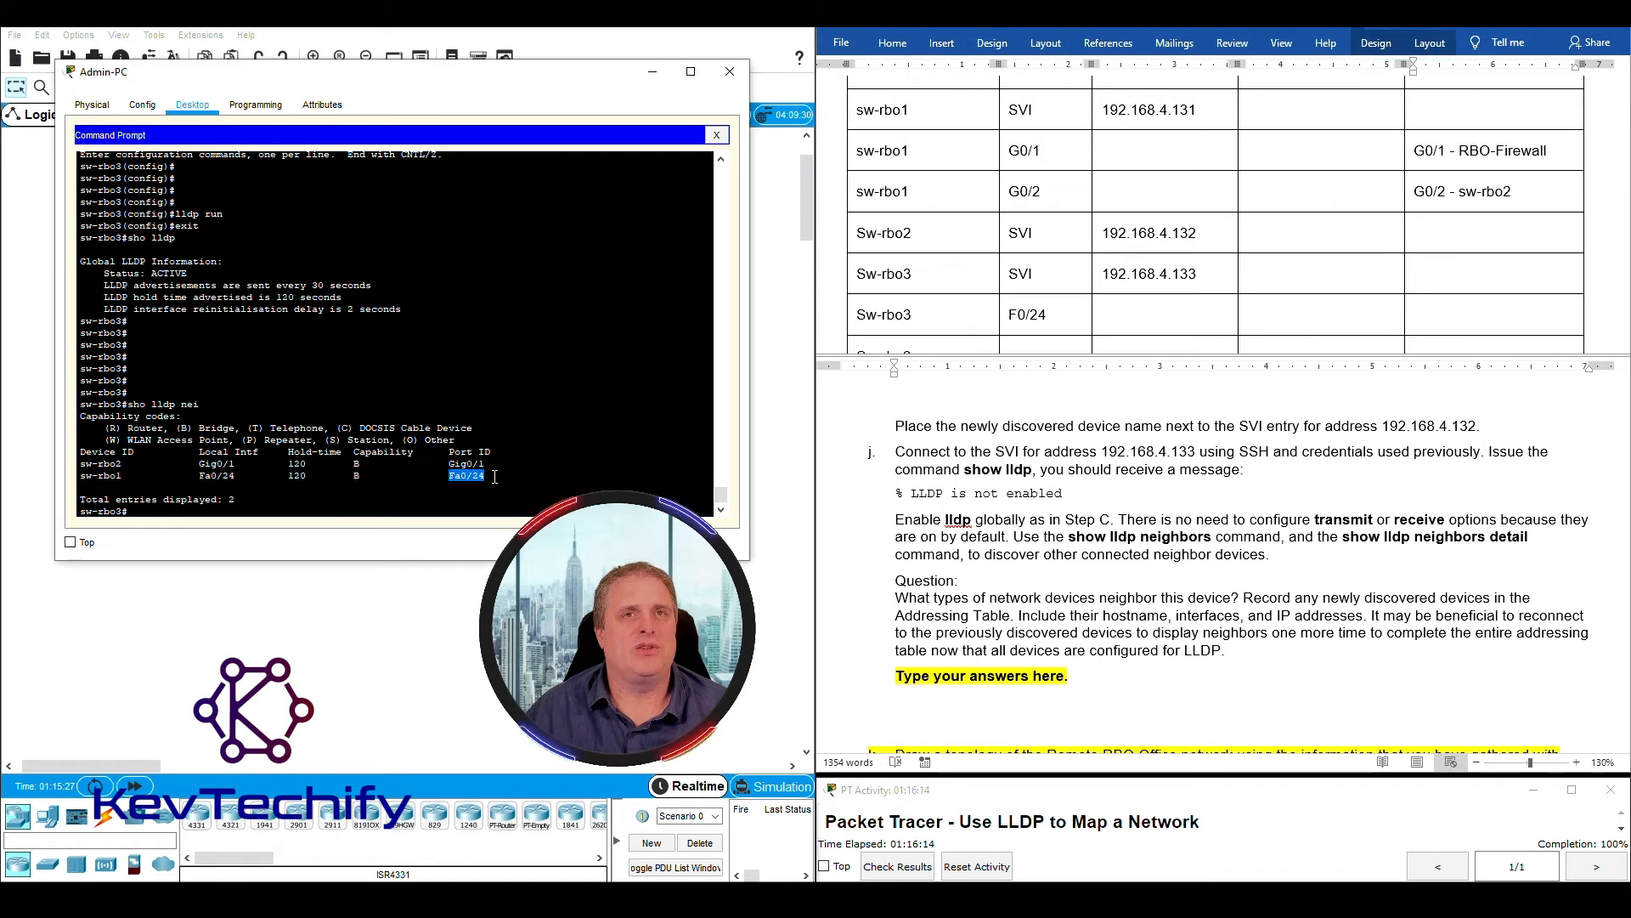
left_click(1445, 322)
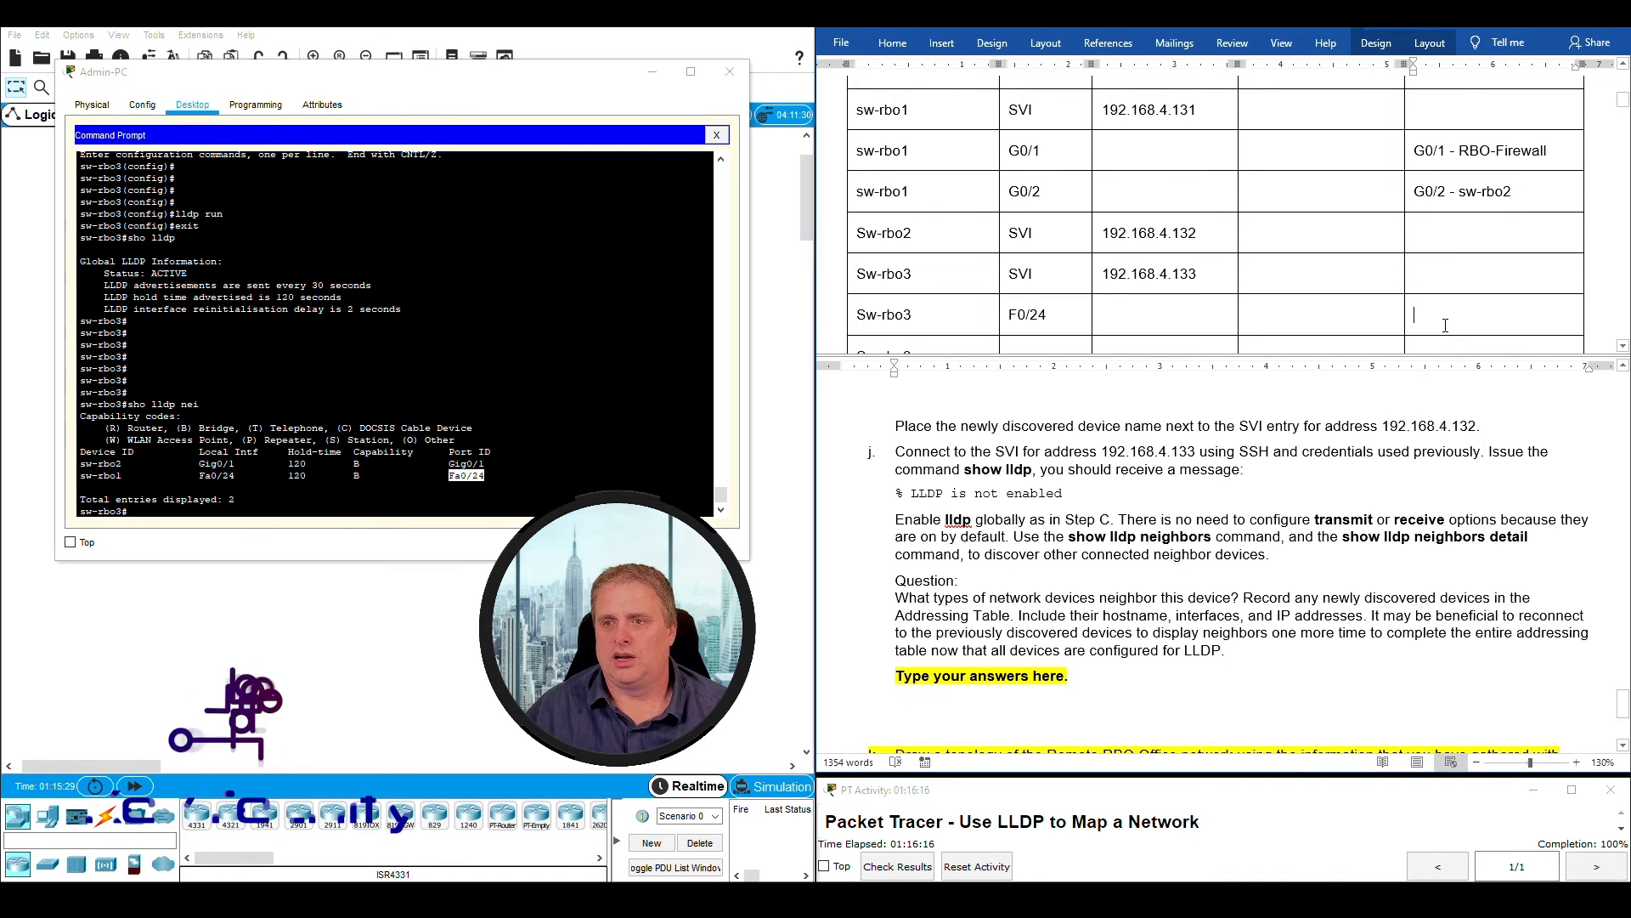
type("F0/")
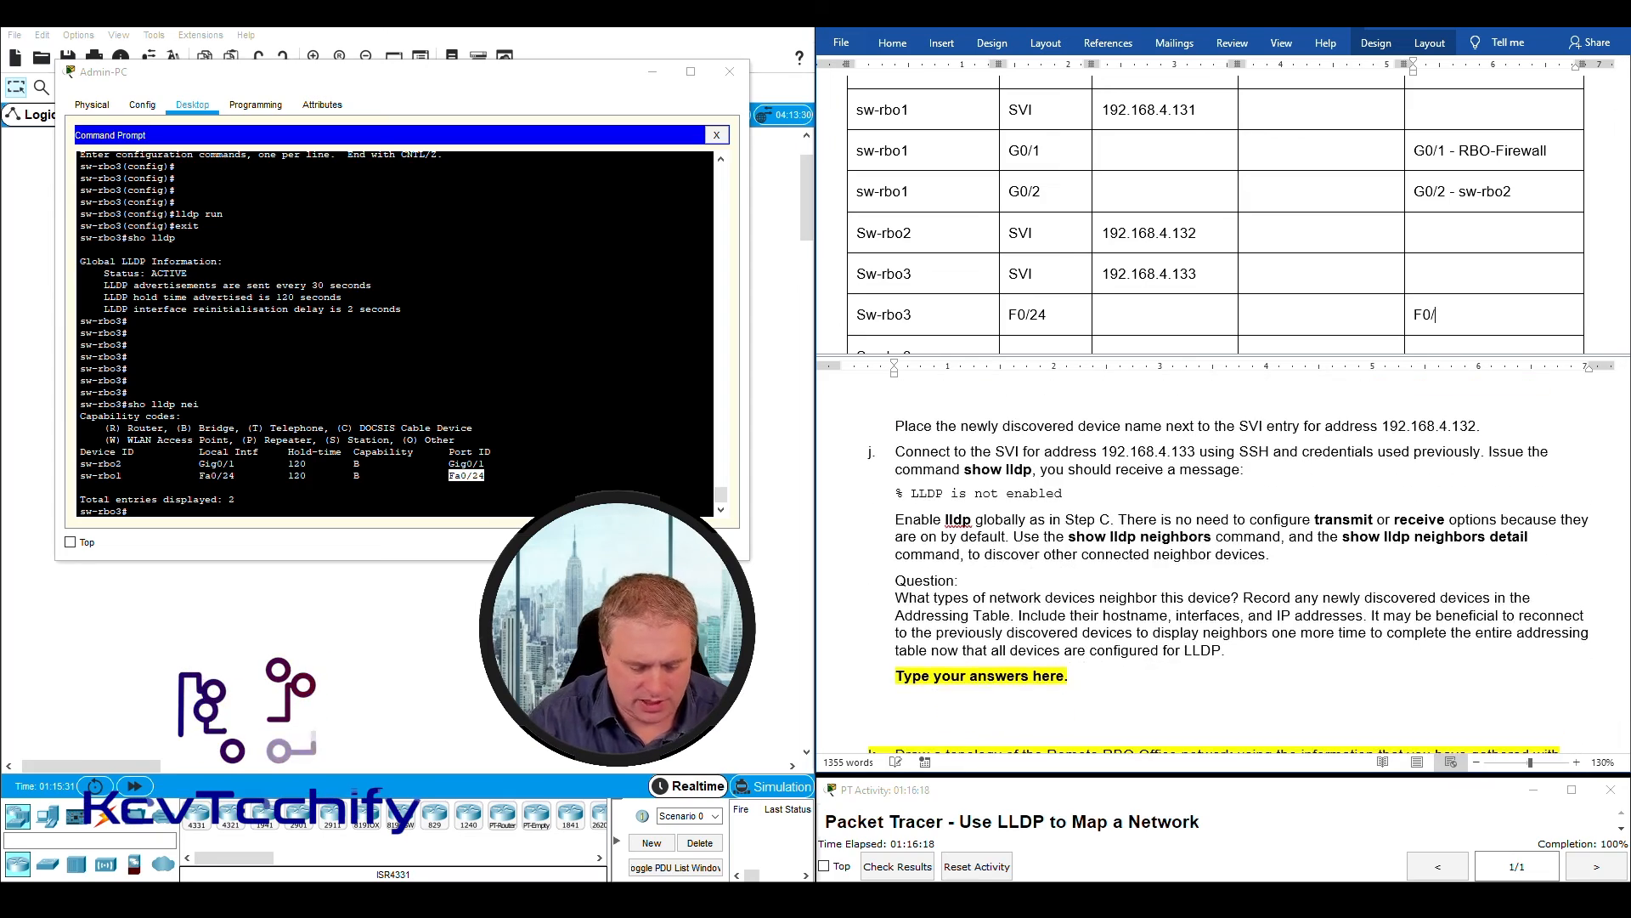
type("24 -")
key("alt+Tab")
left_click_drag(486, 476, 81, 480)
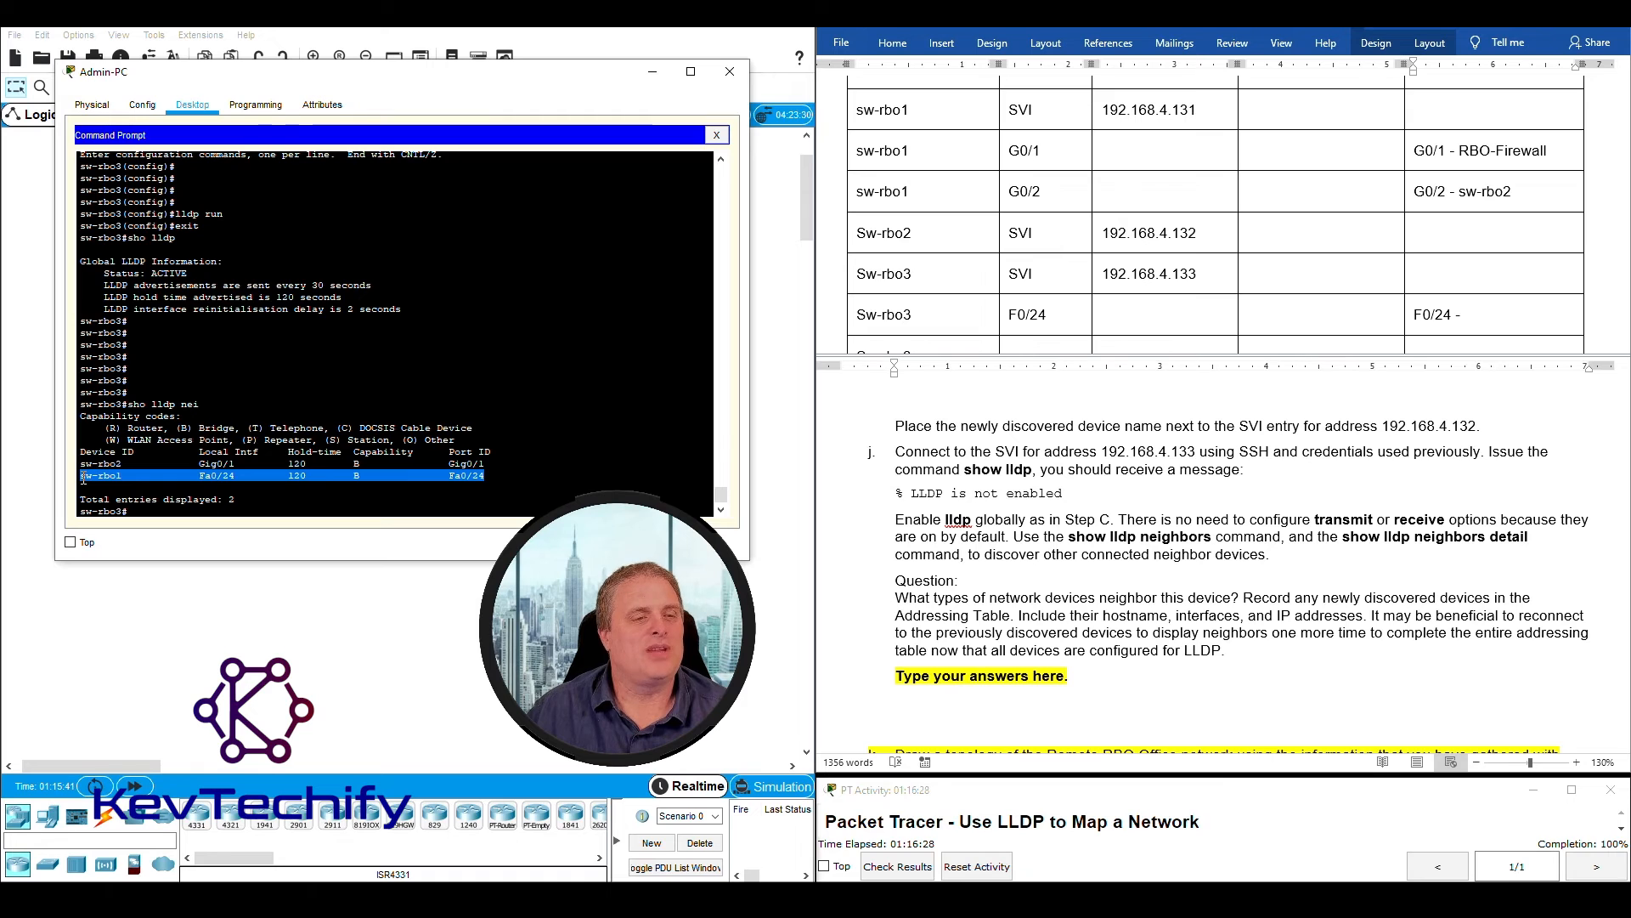
left_click(1472, 331)
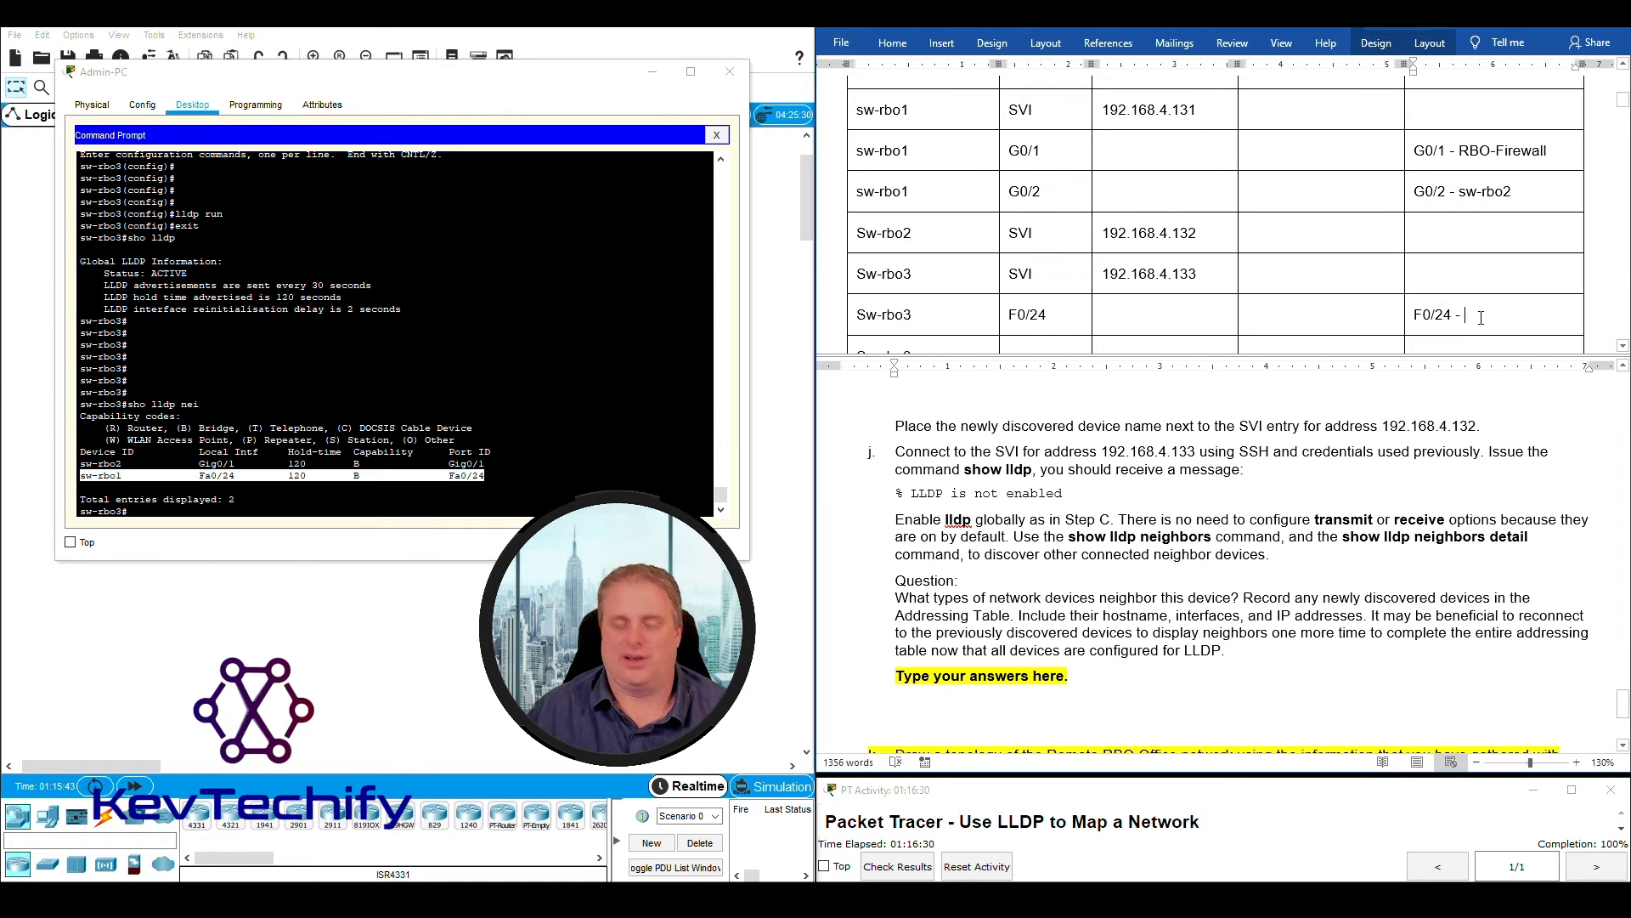
type("sw-rbo1")
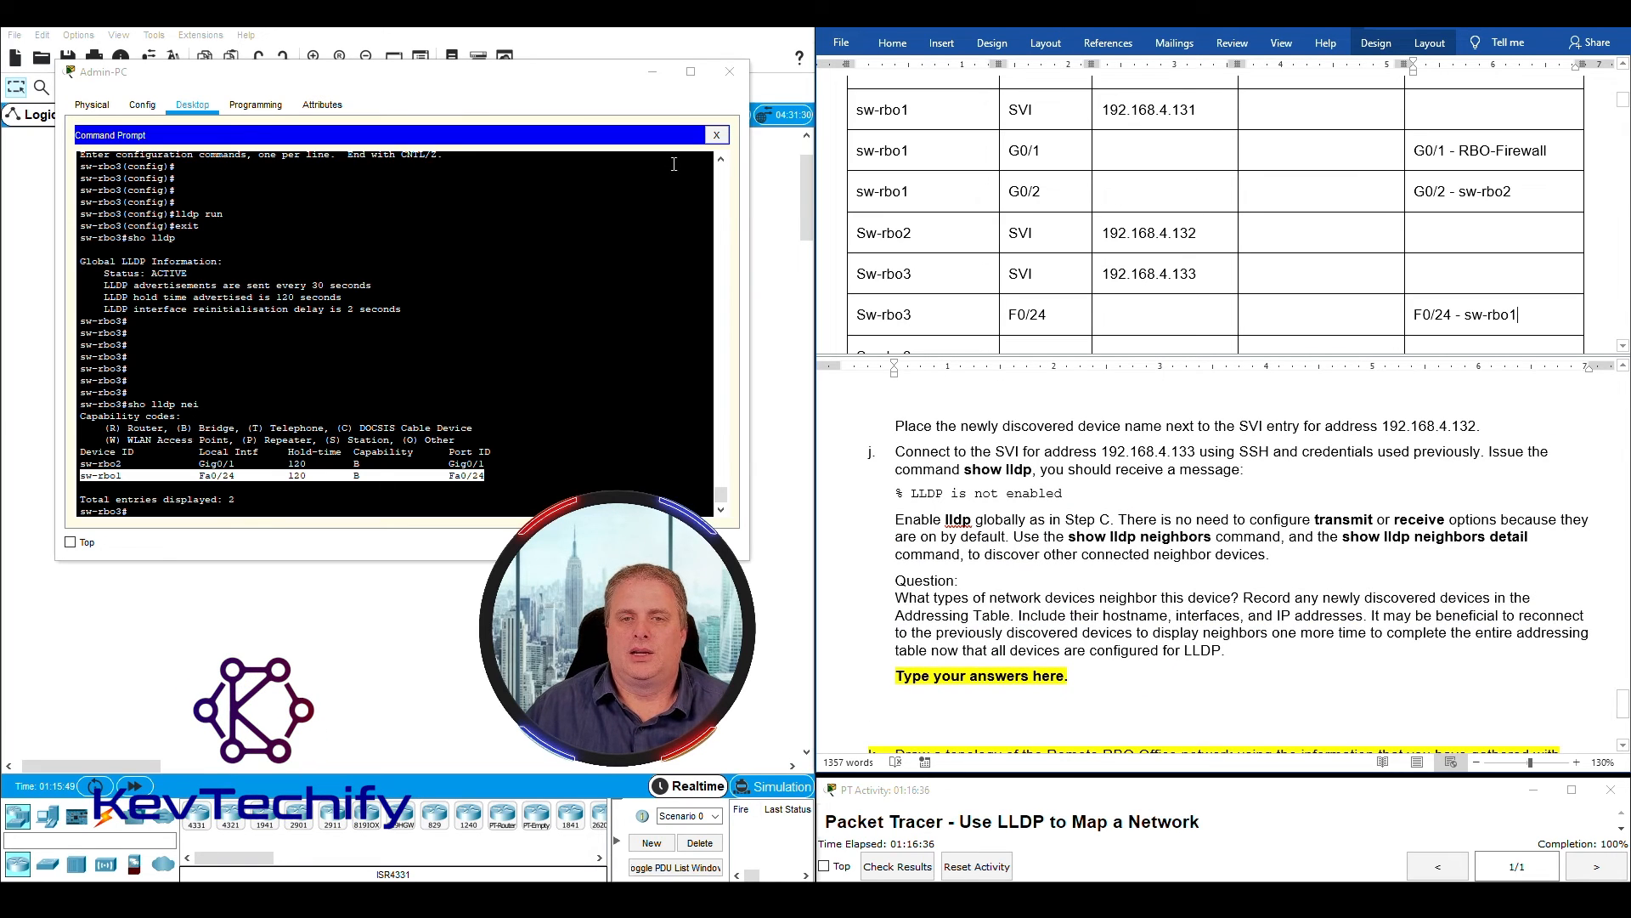
- Record the local interface G0/1 from the sw-rbo2 neighbor entry in the last Sw-rbo3 row
scroll(951, 263, "down", 2)
left_click_drag(198, 464, 206, 465)
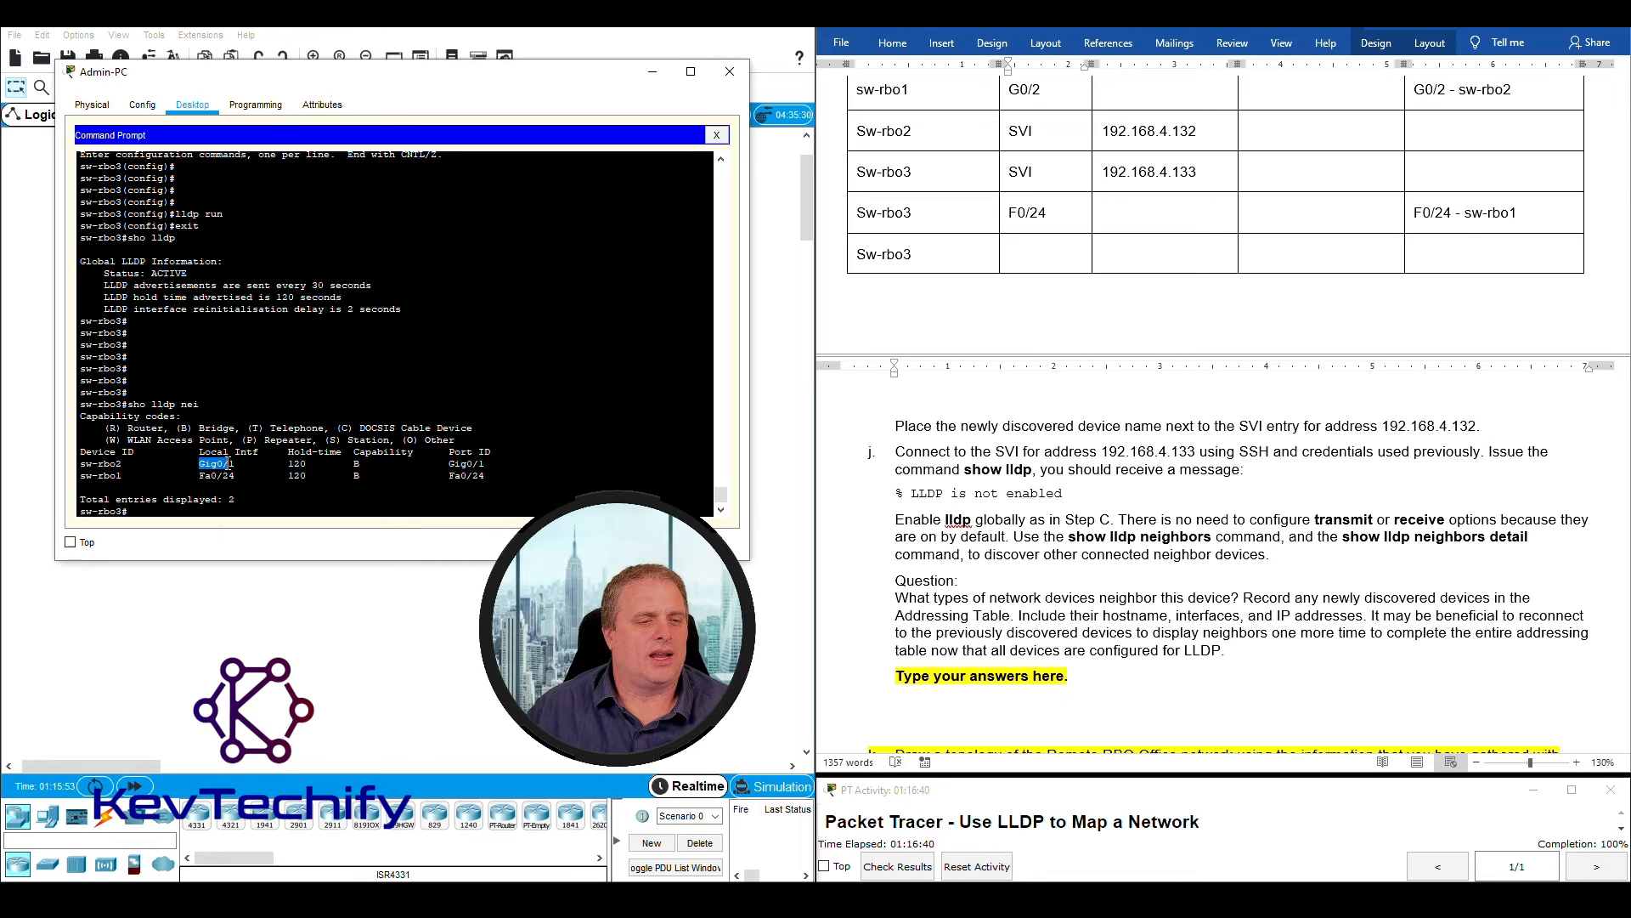
left_click(1058, 253)
type("G0/1")
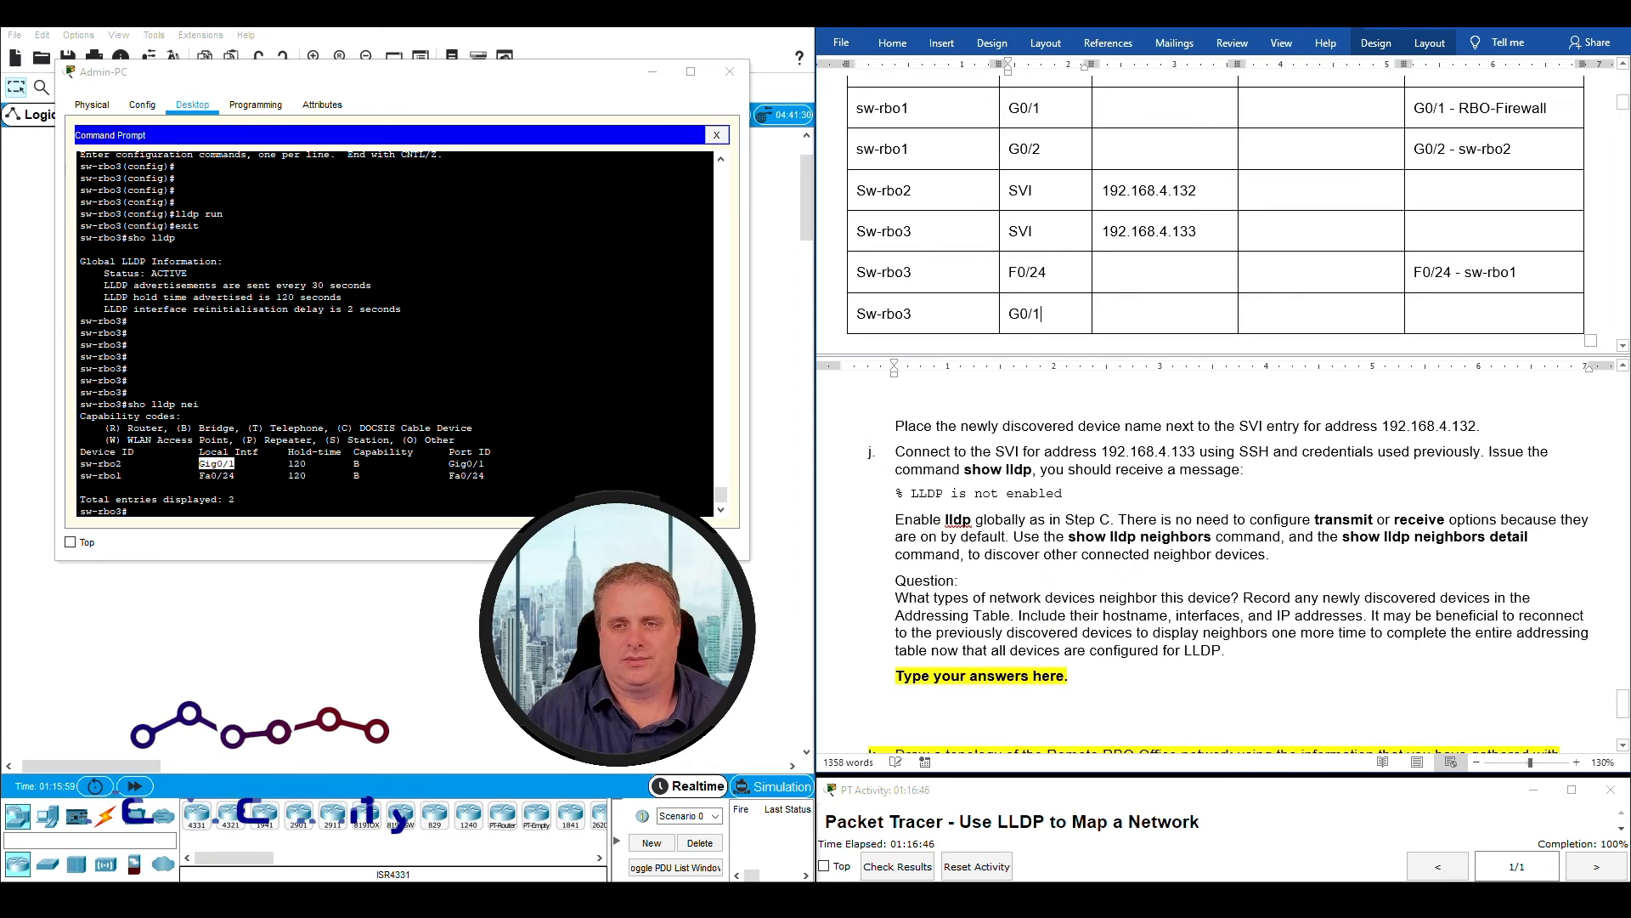
- Leave the address and mask cells of the Sw-rbo3 G0/1 row blank and enter "G0/1 - sw-rbo2" as its connected neighbor
left_click(1136, 316)
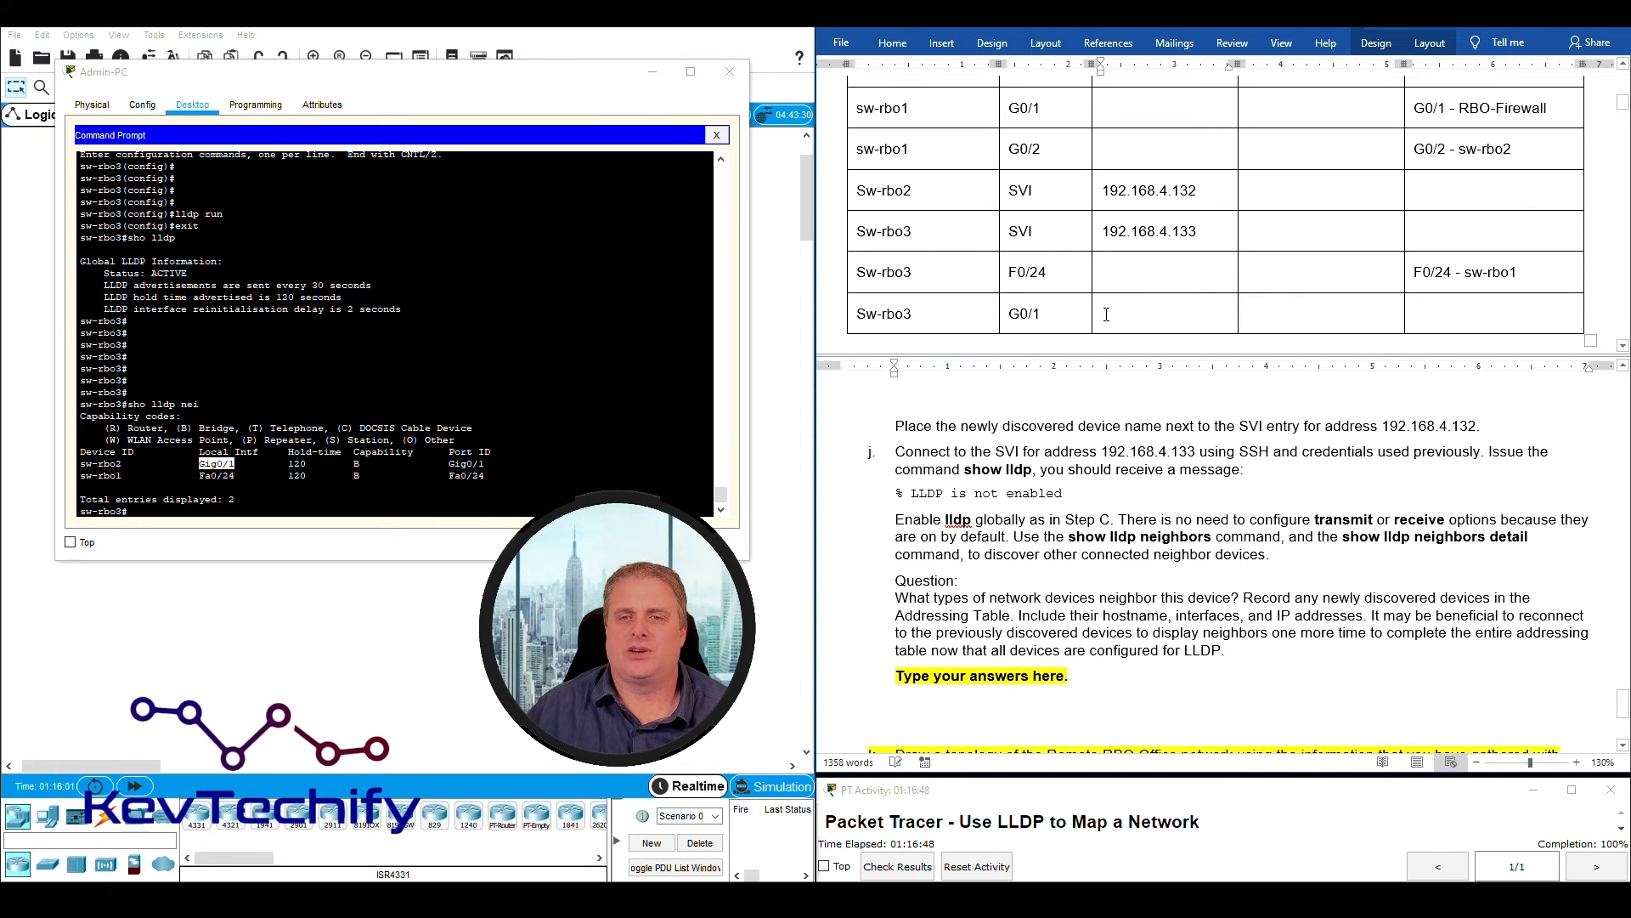
left_click_drag(1136, 316, 1284, 312)
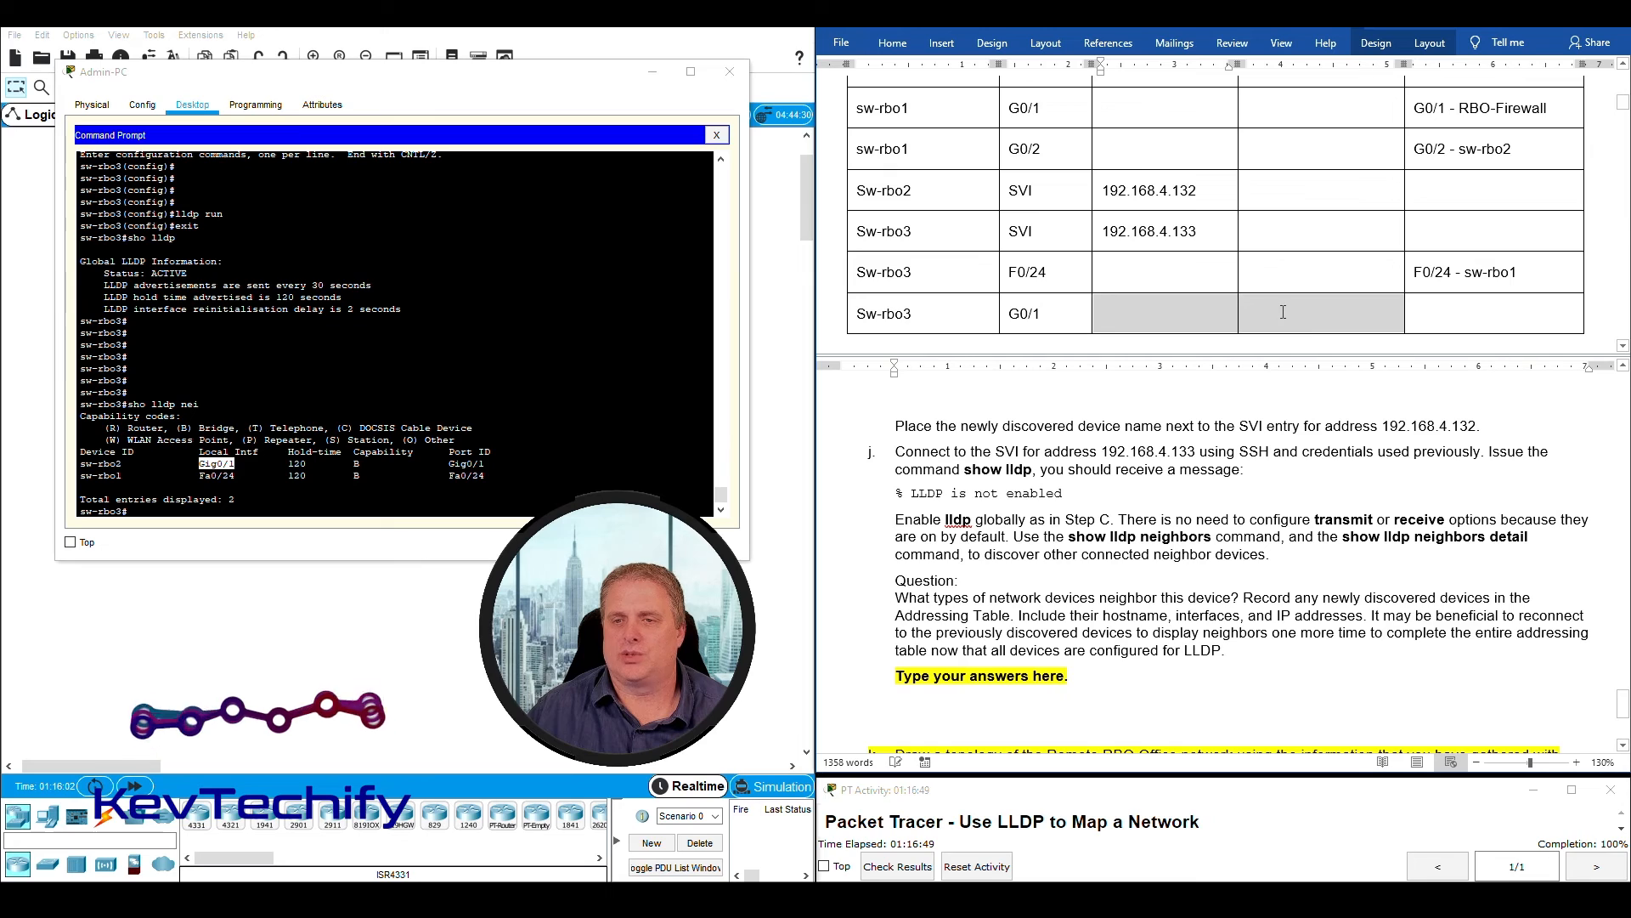
left_click(1430, 311)
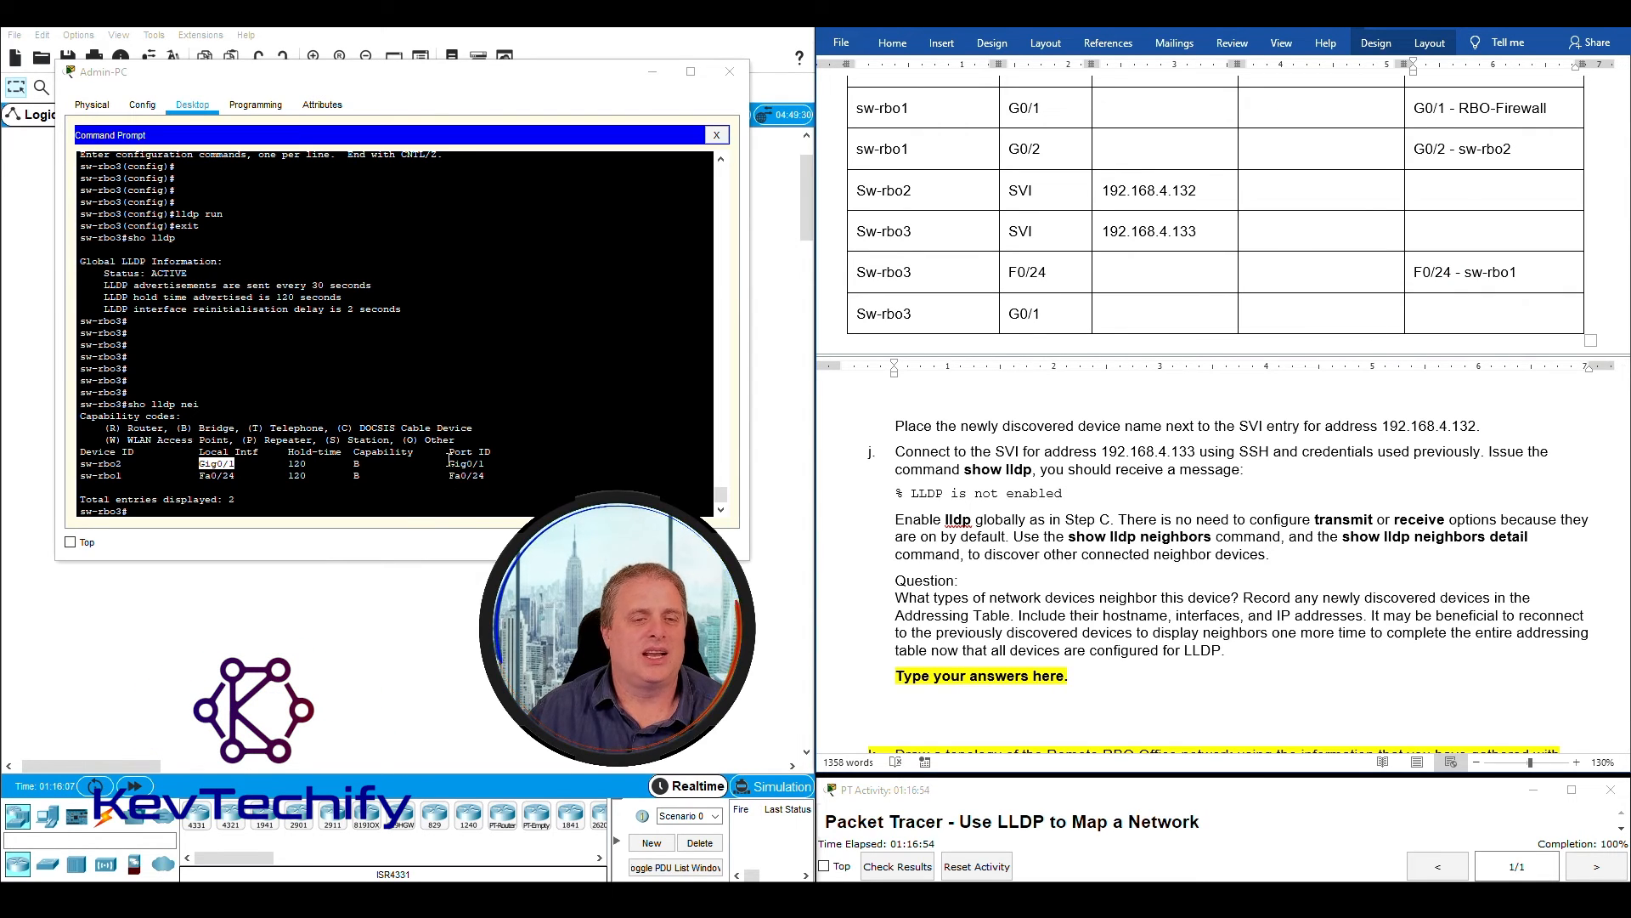
left_click_drag(198, 465, 241, 464)
left_click_drag(440, 463, 492, 465)
left_click(1423, 307)
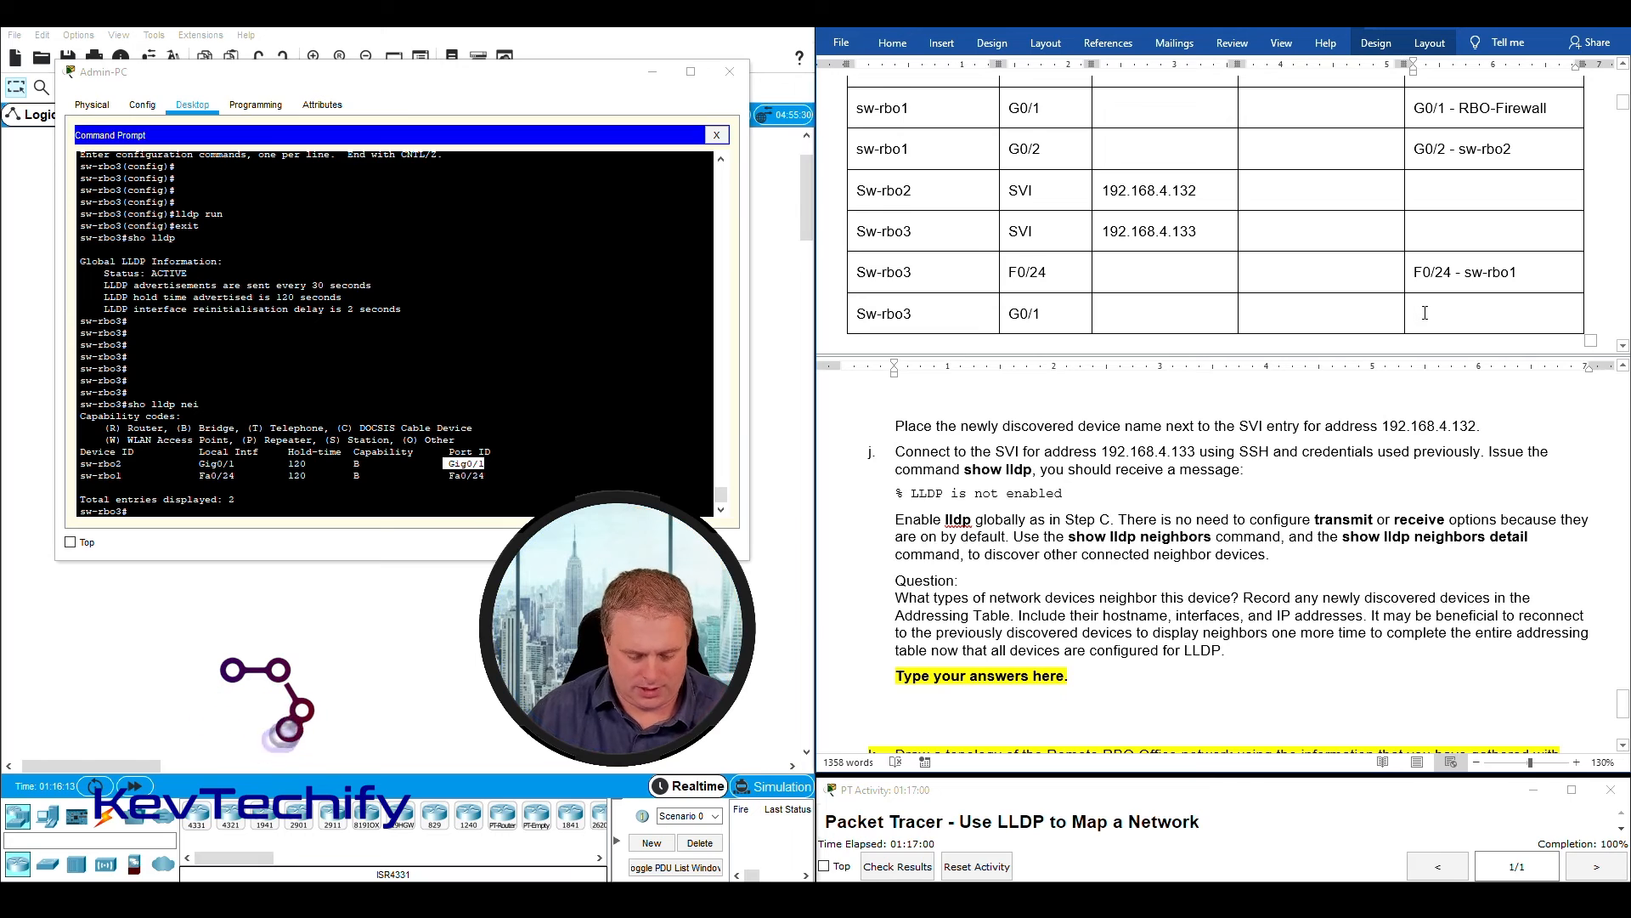
type("G0/1 -")
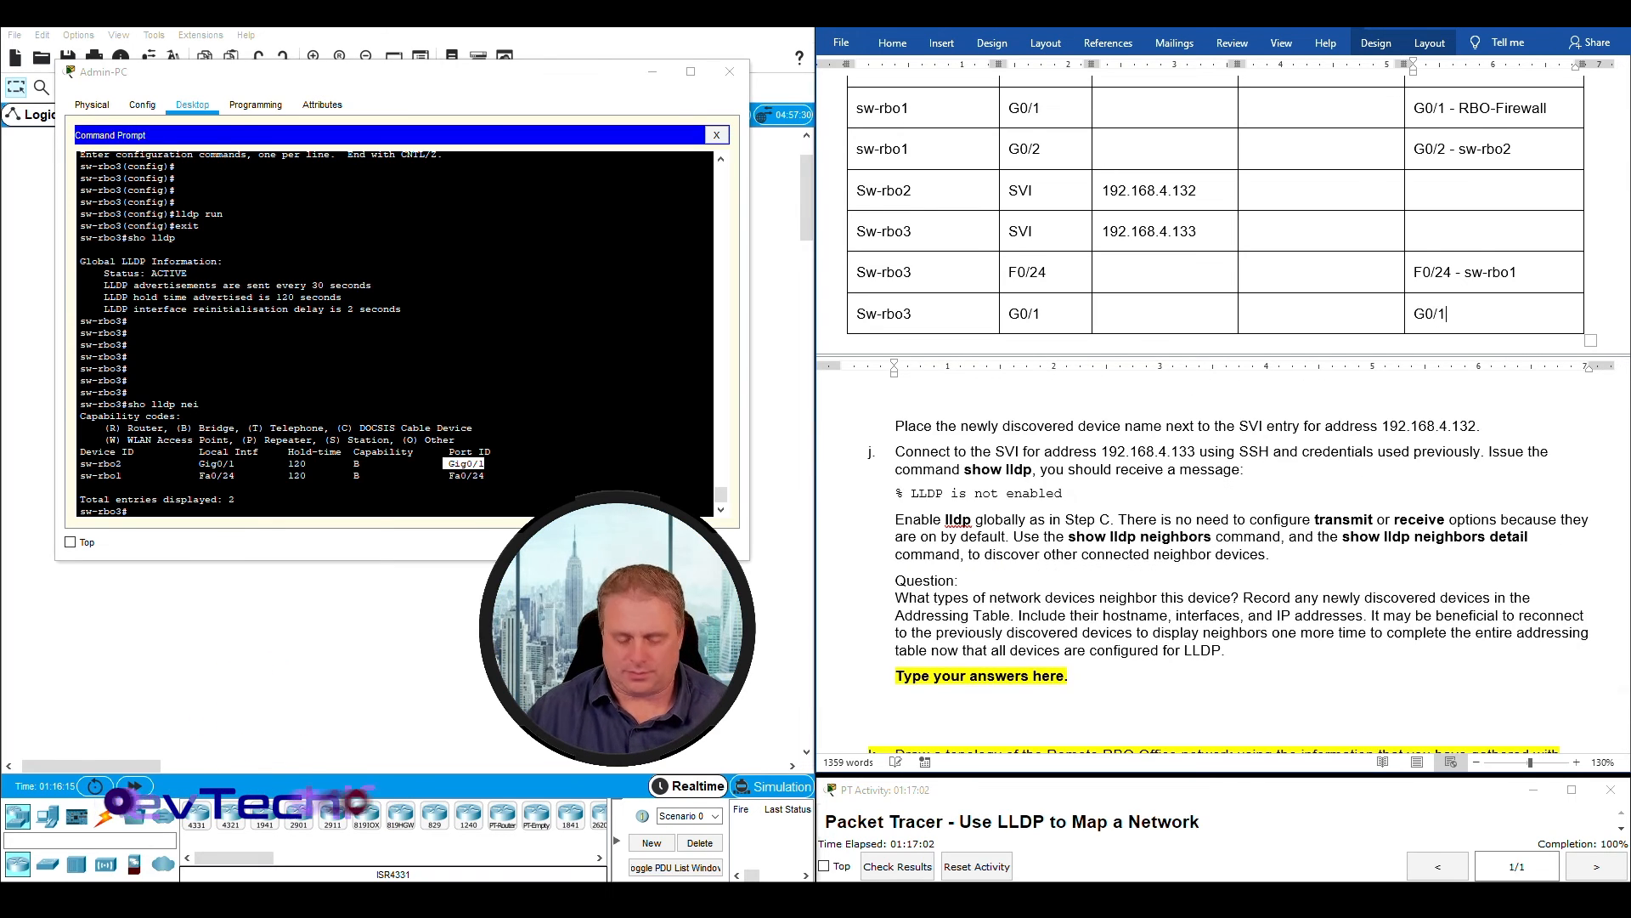
left_click(82, 463)
left_click_drag(83, 464, 122, 463)
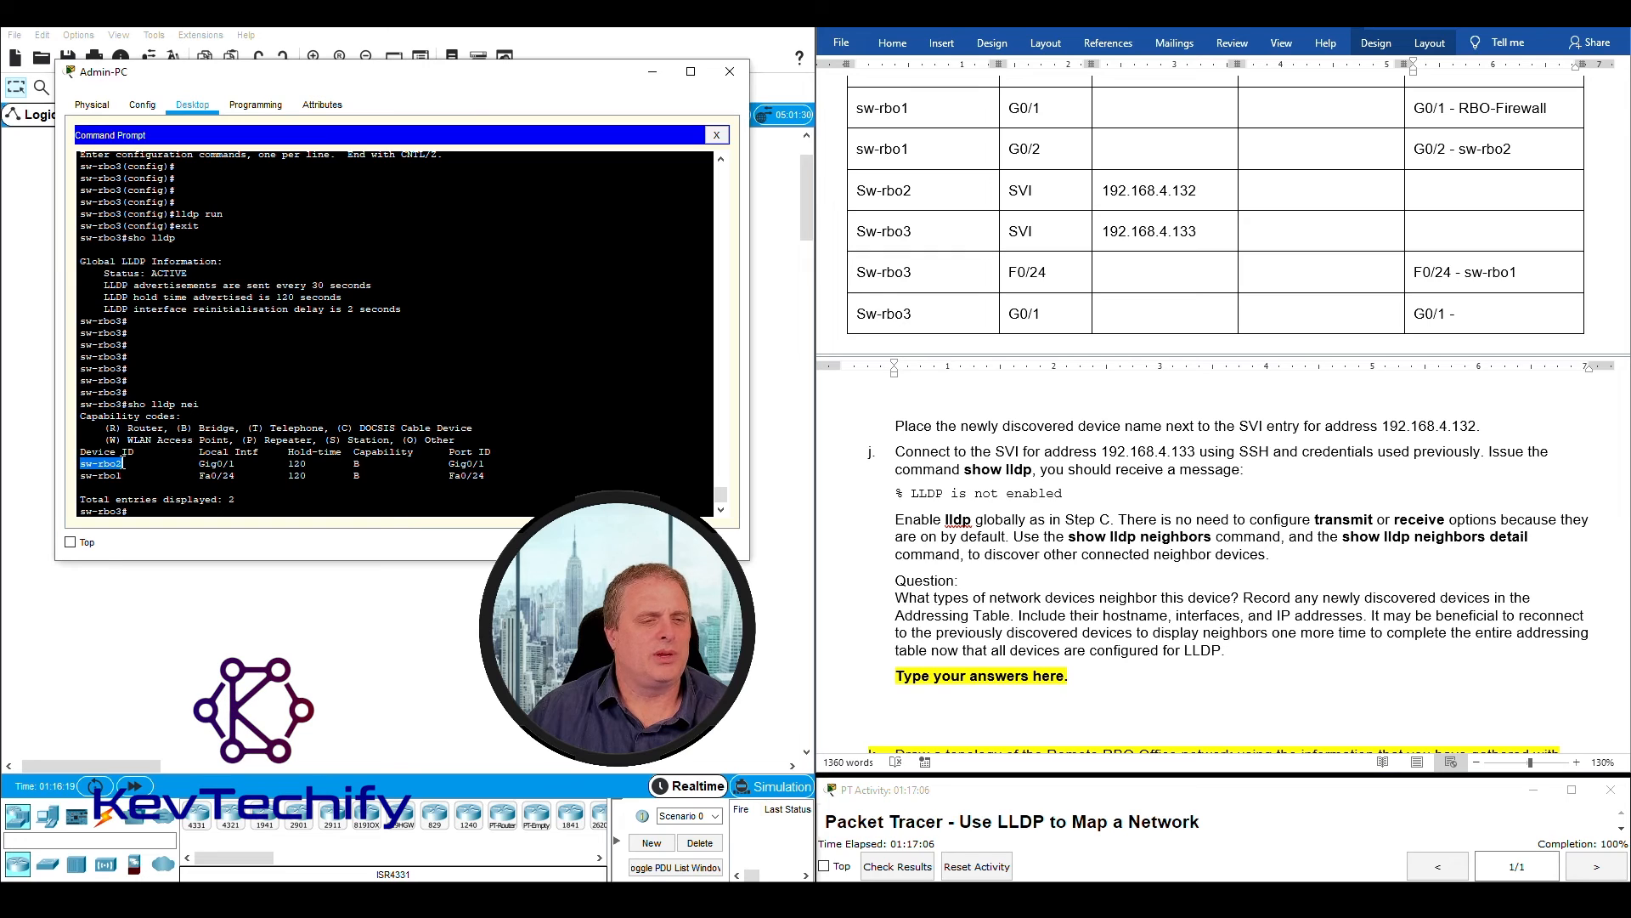
left_click(1481, 313)
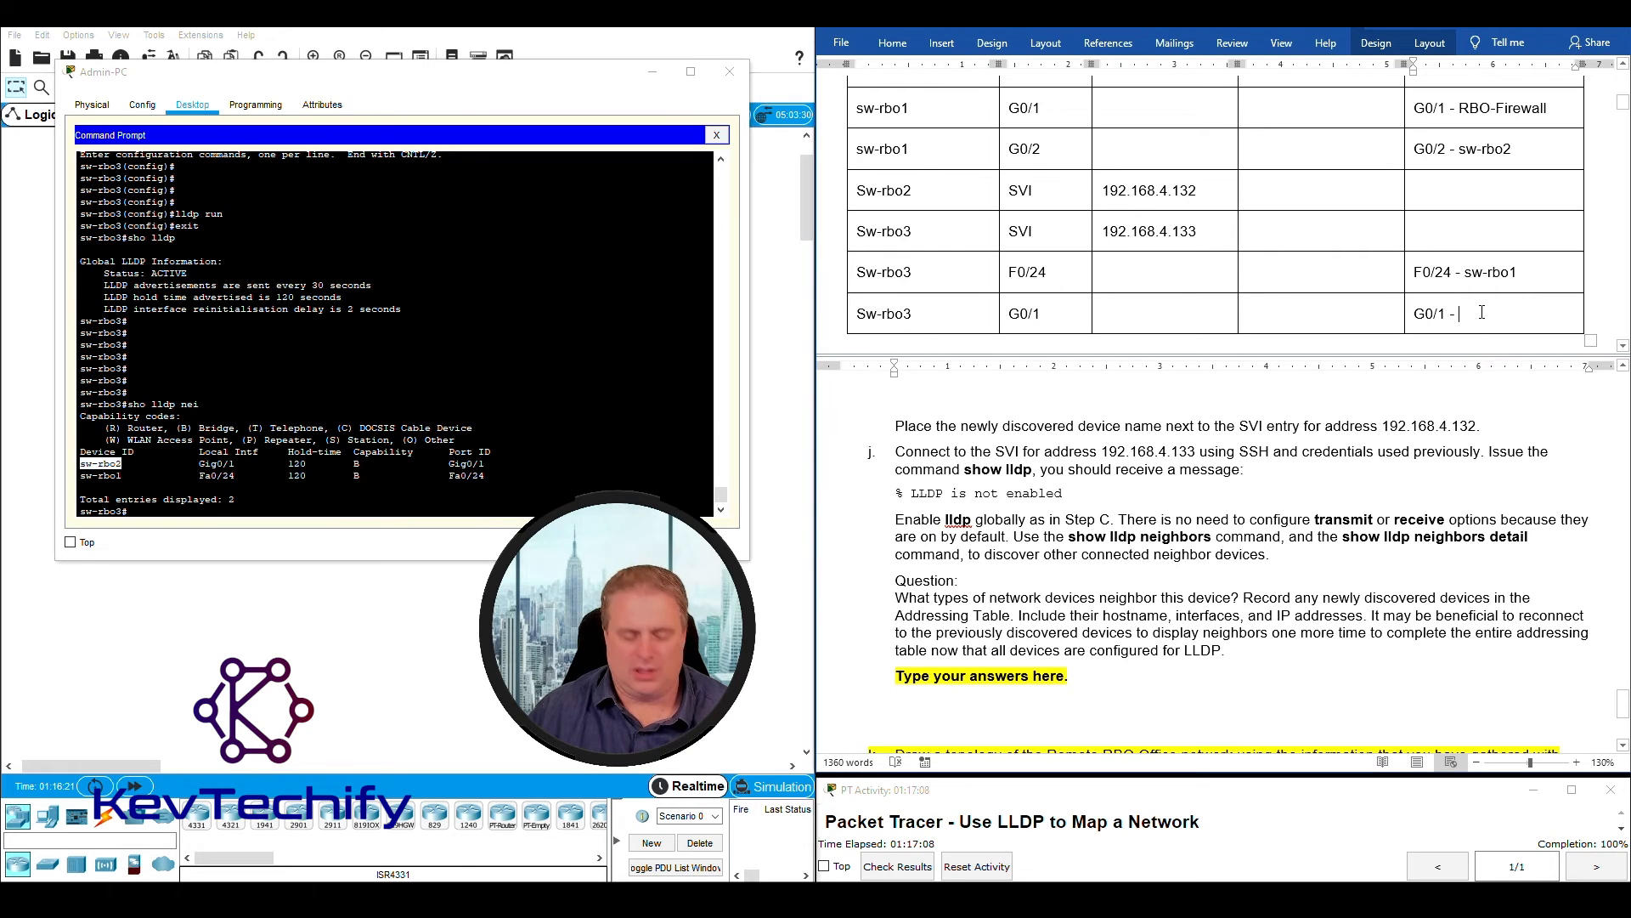
type("sw-rbo")
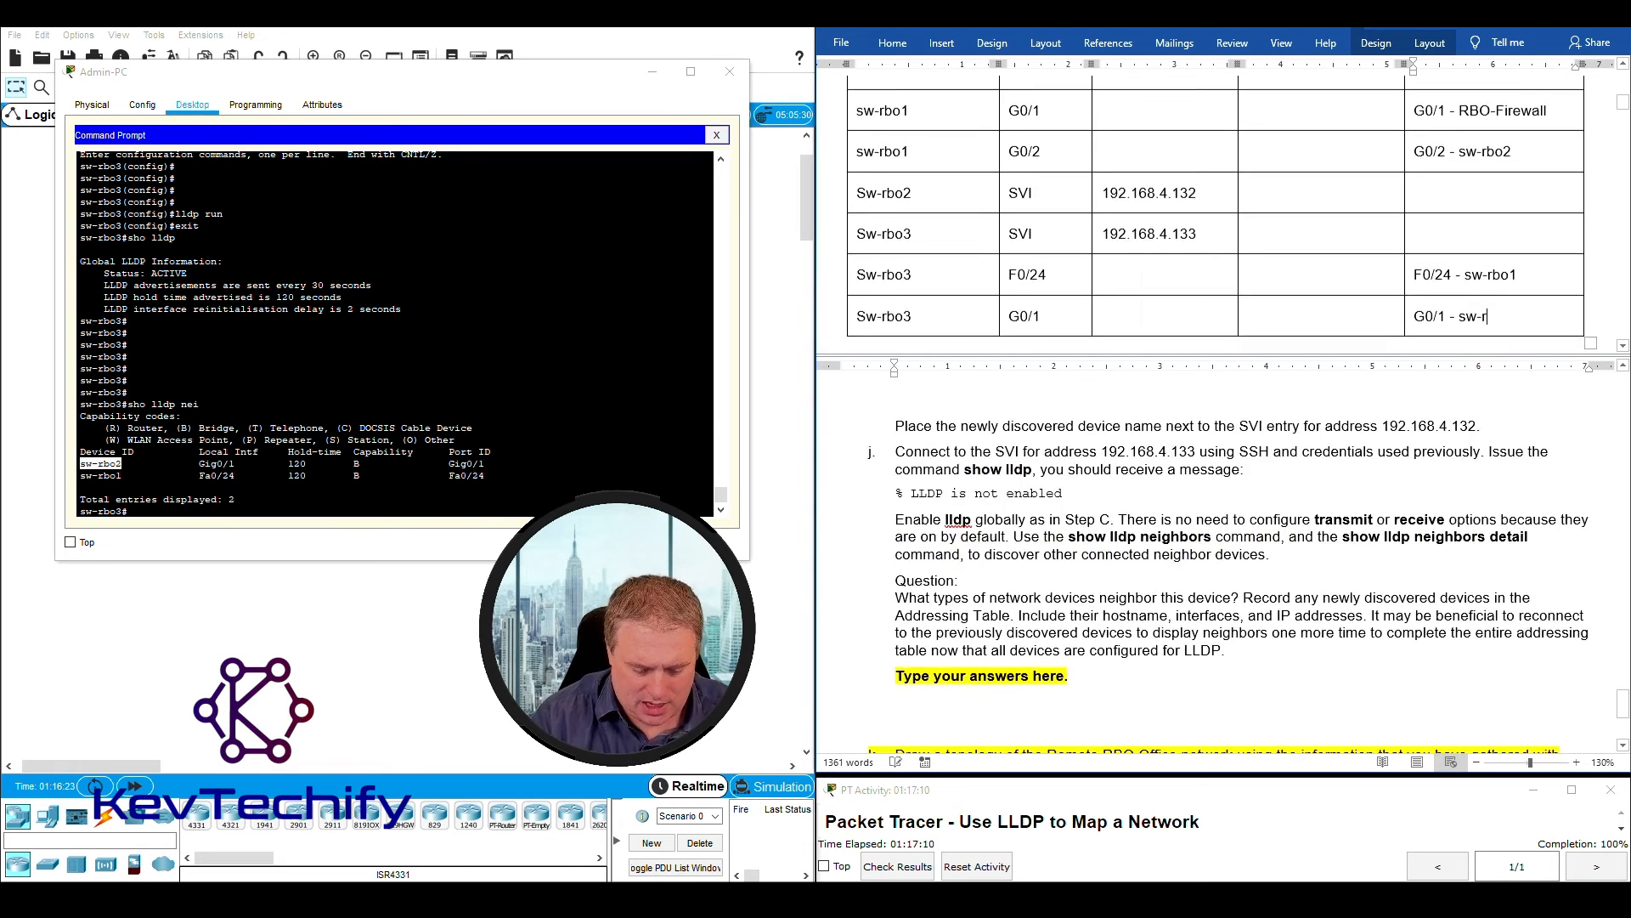
type("2")
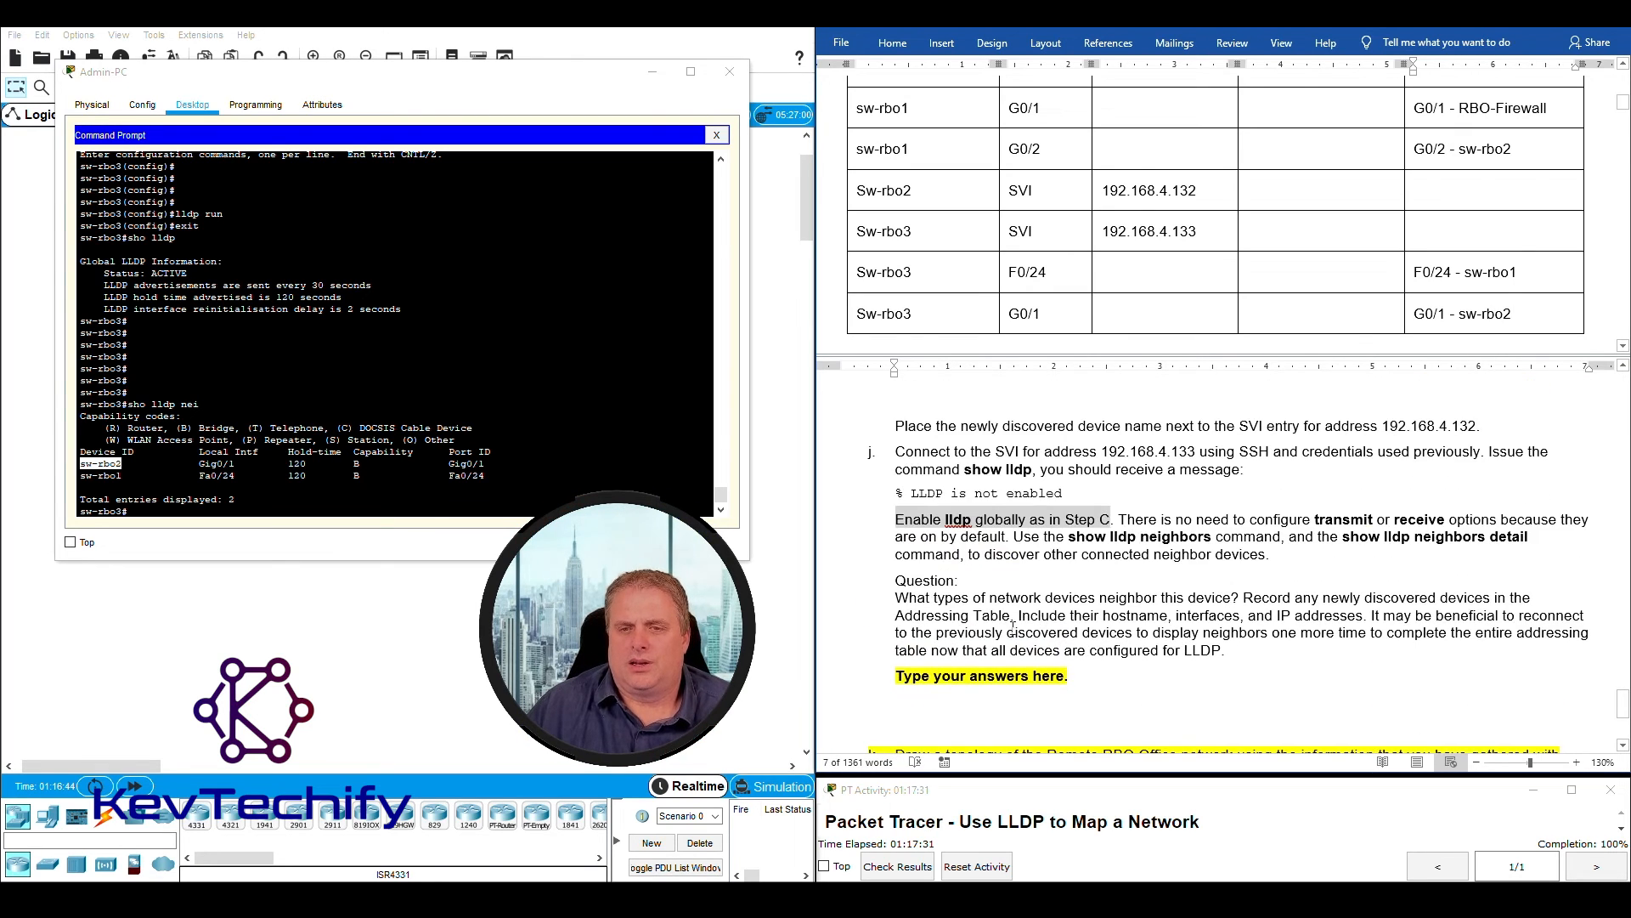
- Read step j's question about neighboring device types and check the capability codes in sw-rbo3's LLDP neighbor list
scroll(983, 627, "down", 1)
left_click_drag(896, 546, 1241, 550)
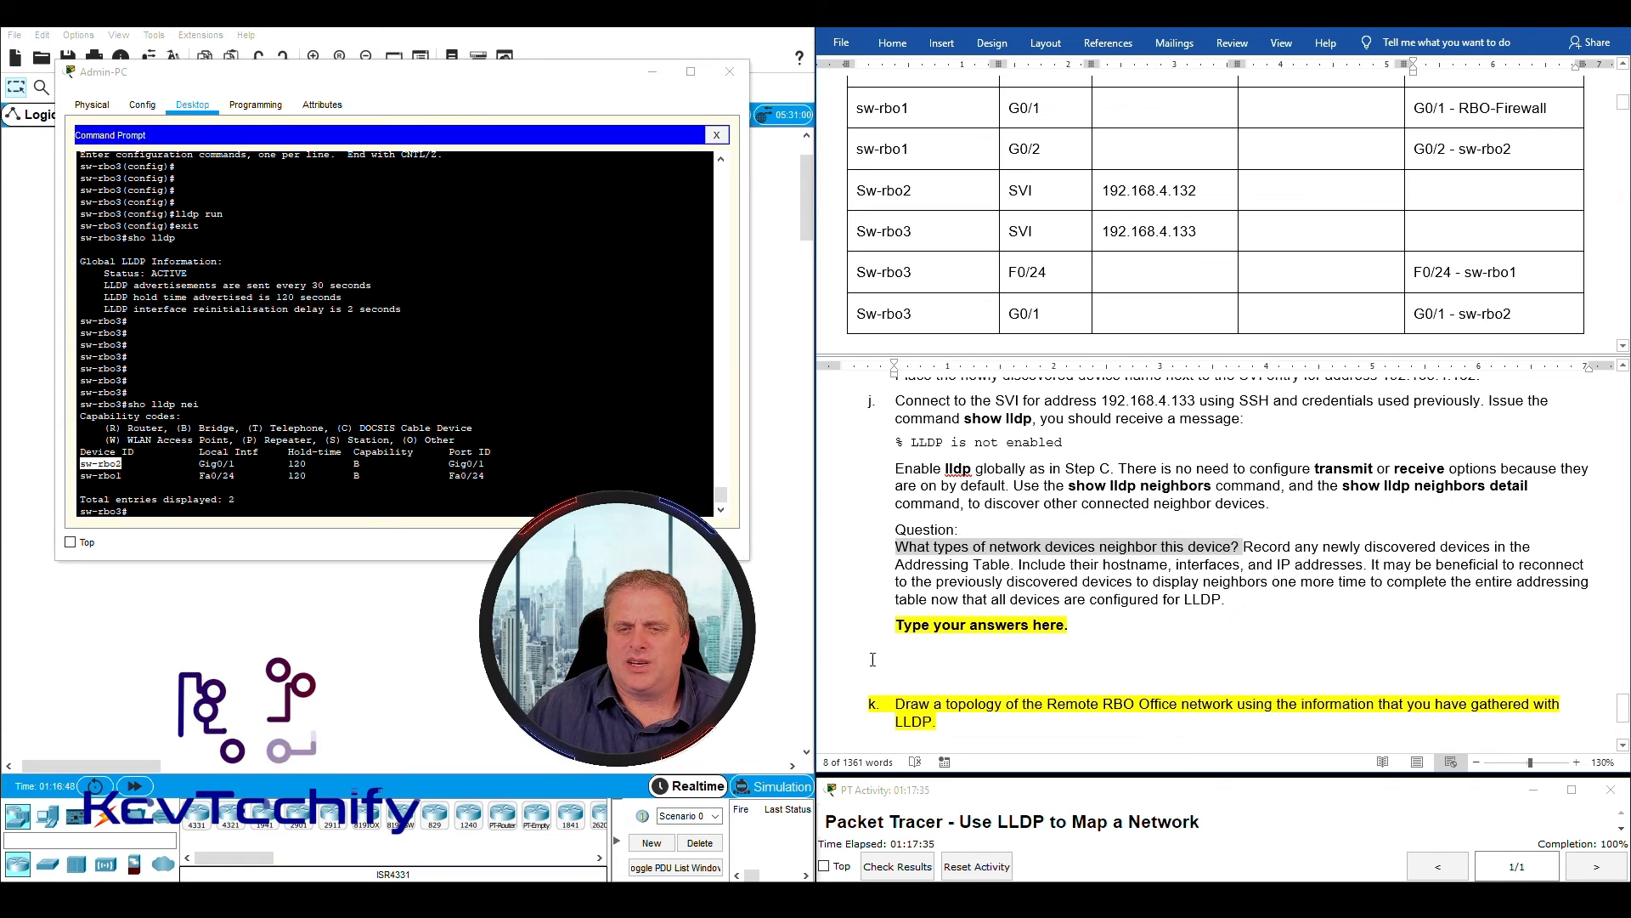
left_click_drag(904, 633, 1074, 628)
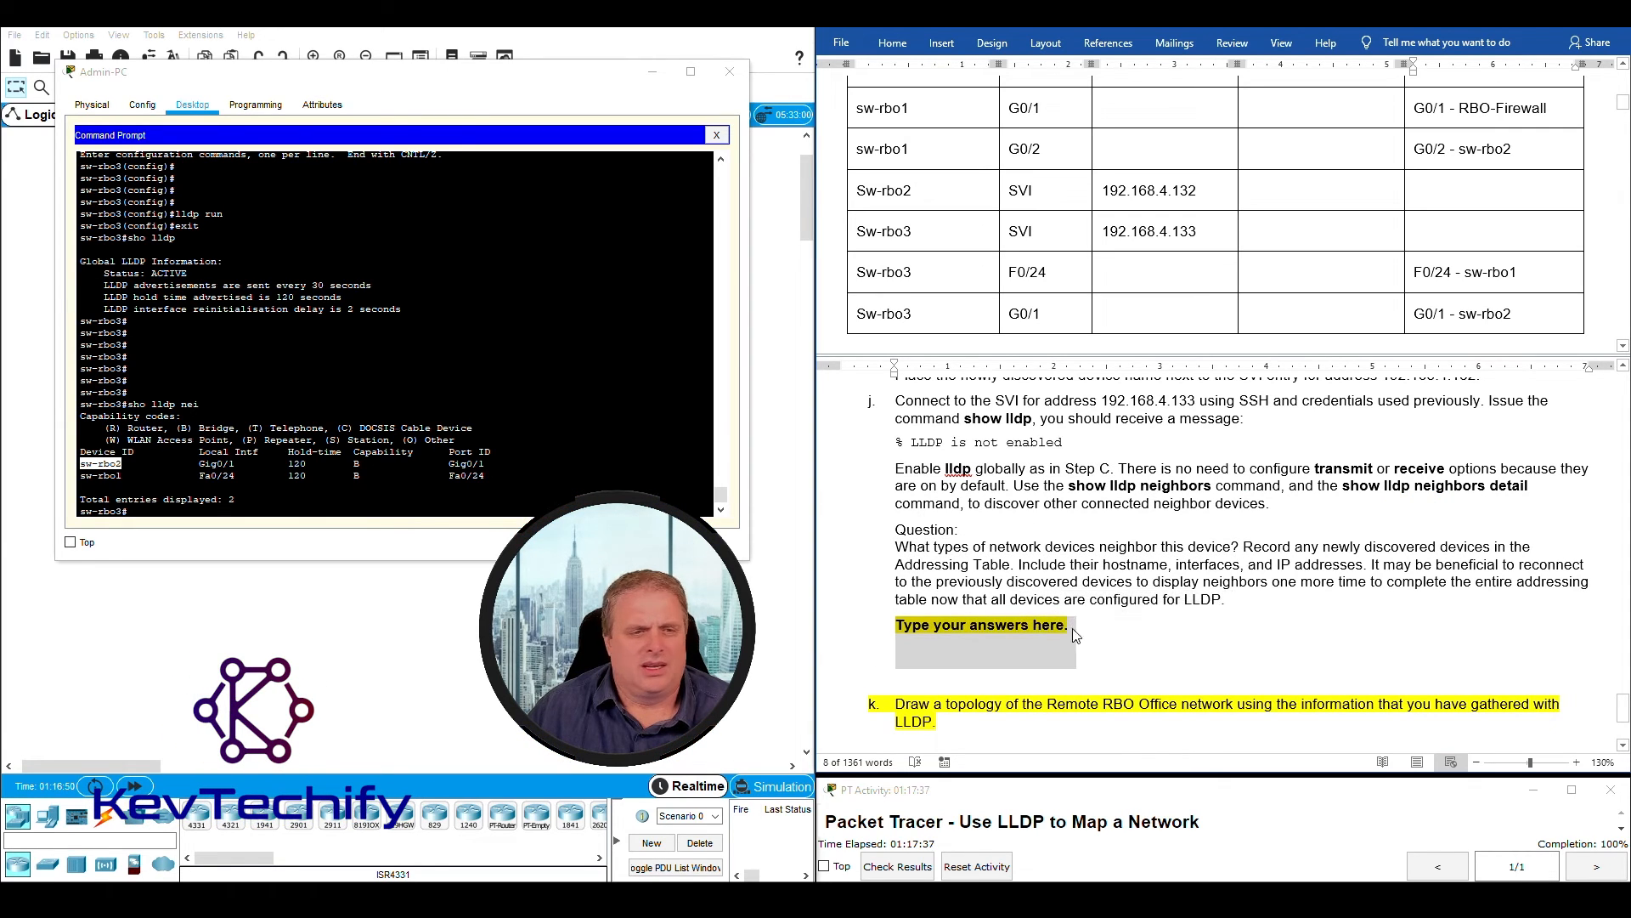
left_click(302, 478)
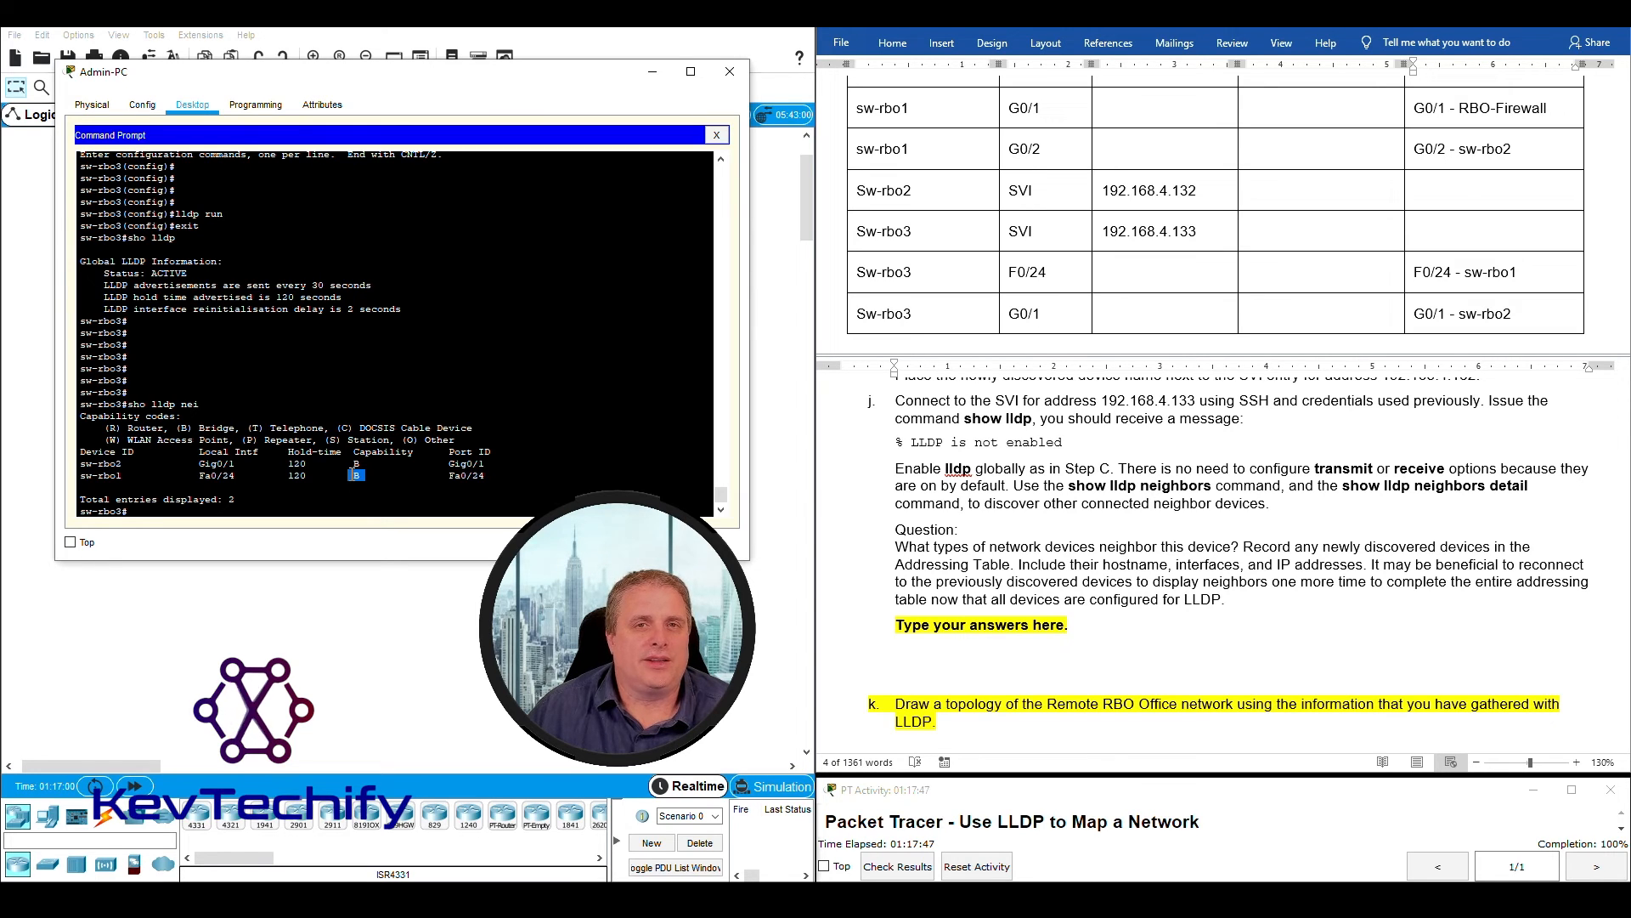
left_click_drag(357, 475, 76, 478)
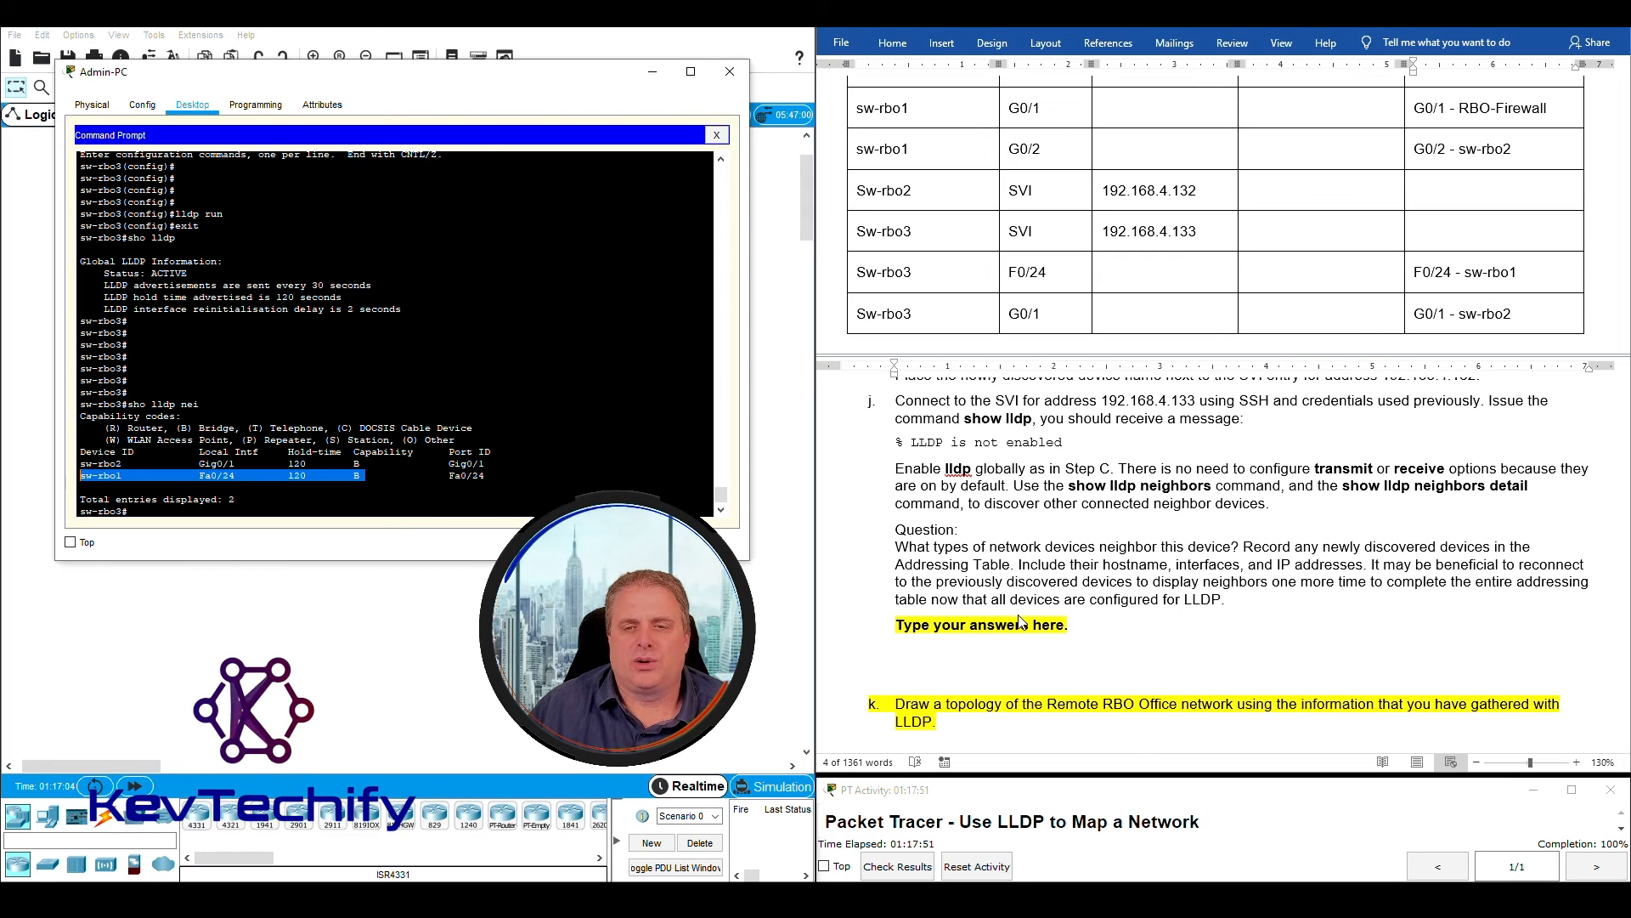
left_click(977, 625)
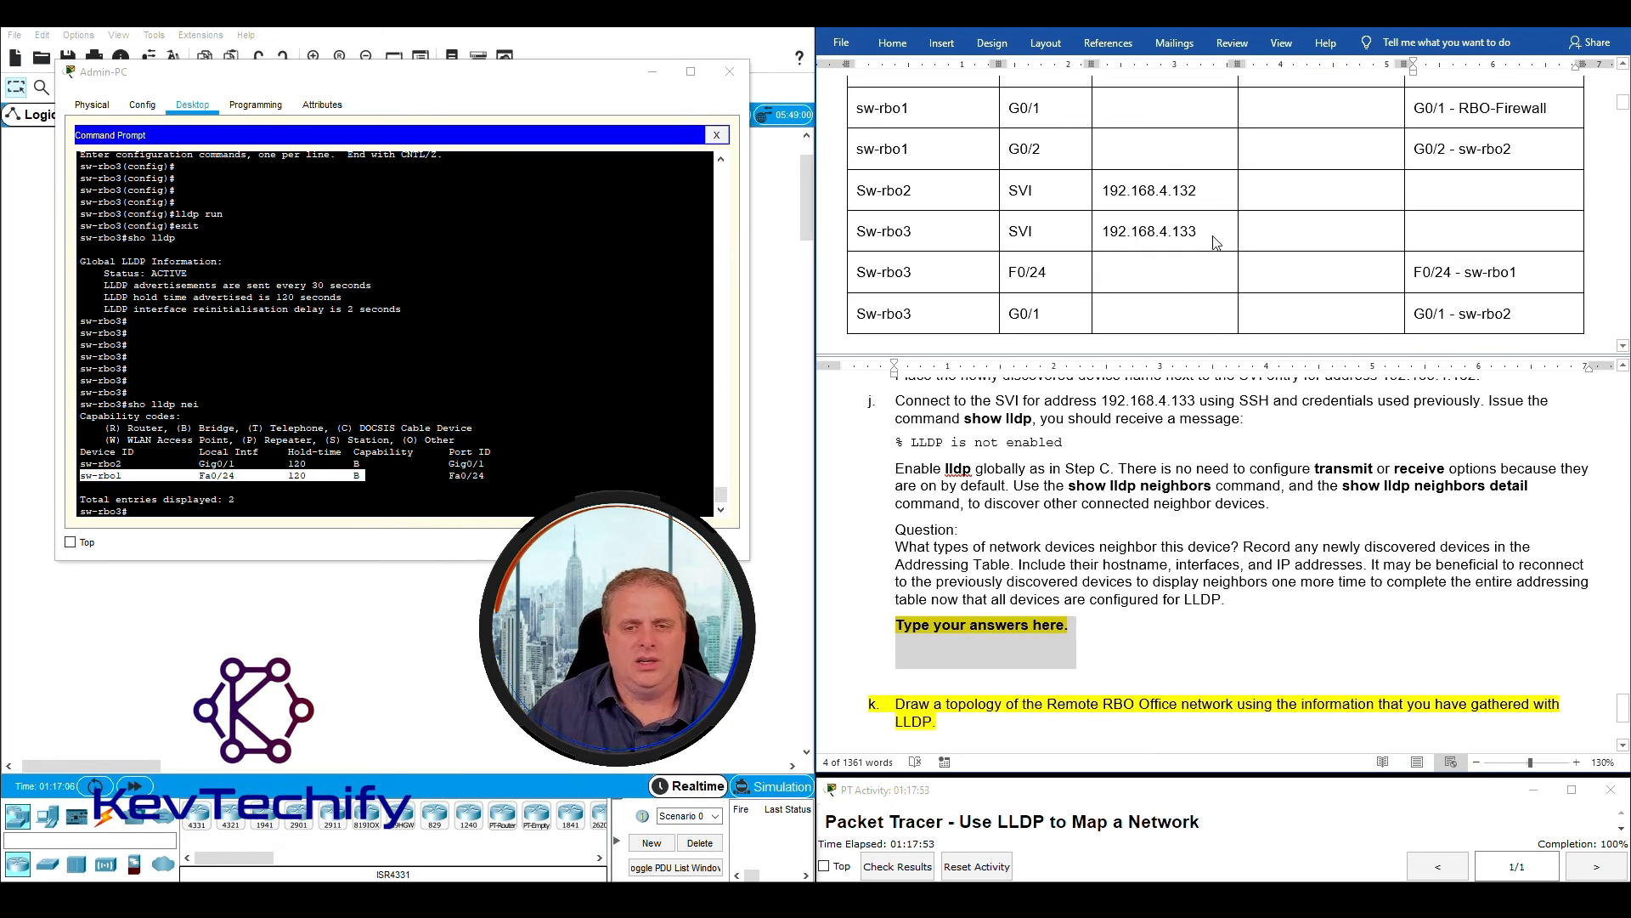
- Answer step j's question with "Switch - sw-rbo1. Switch - sw-rbo2.", based on sw-rbo3's LLDP neighbor entries
type("Switch - sw-rbo1.")
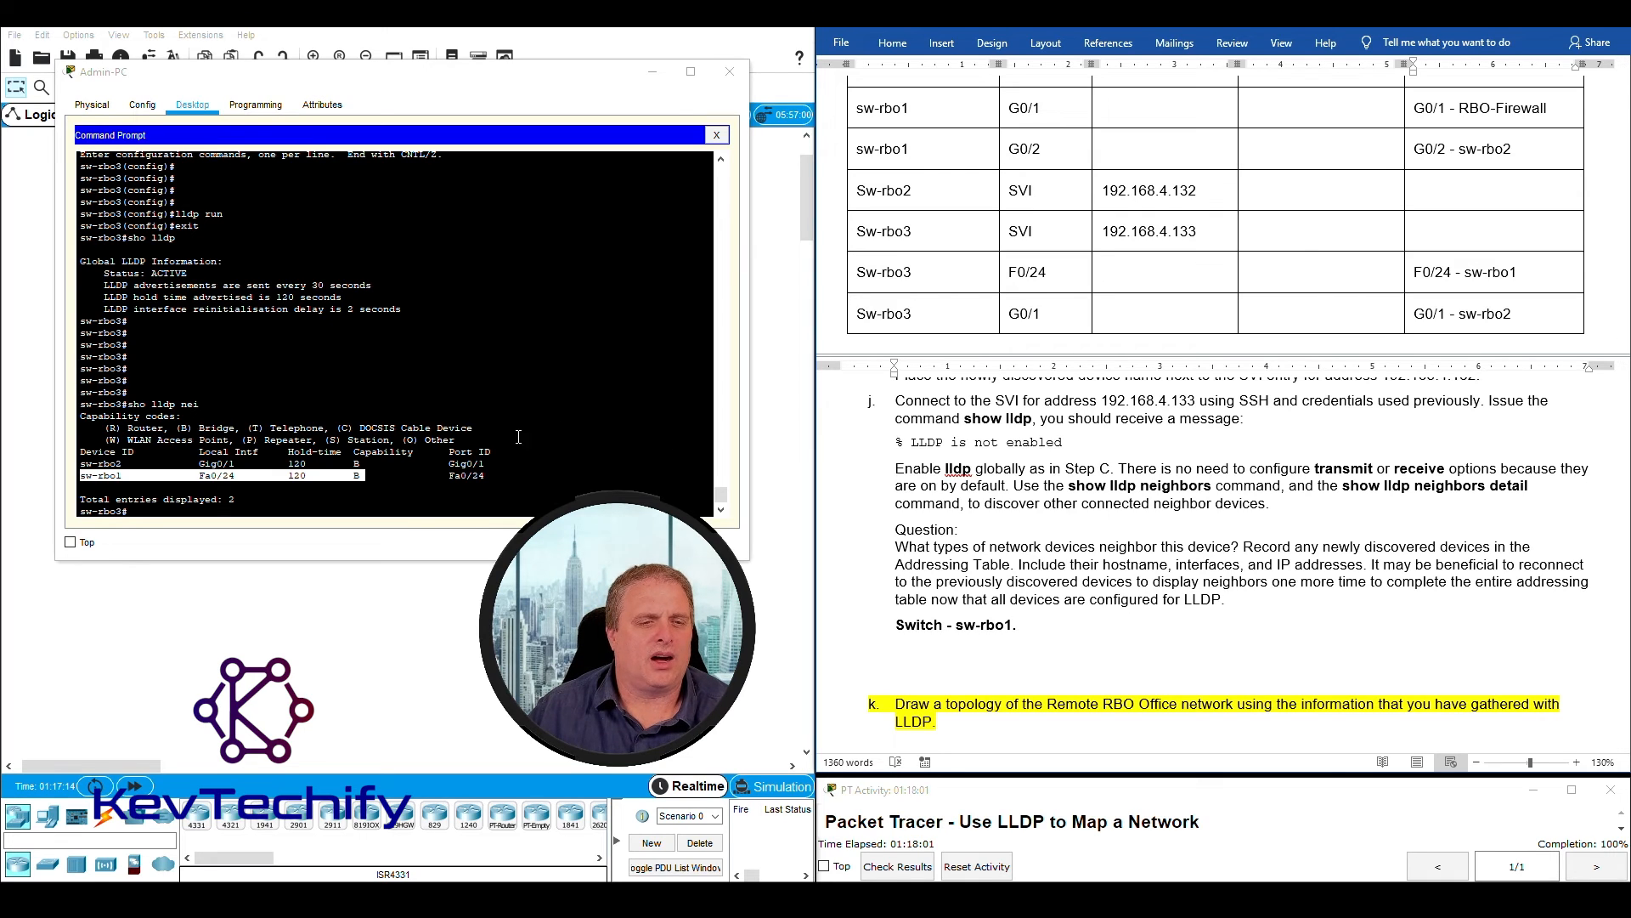
left_click(365, 463)
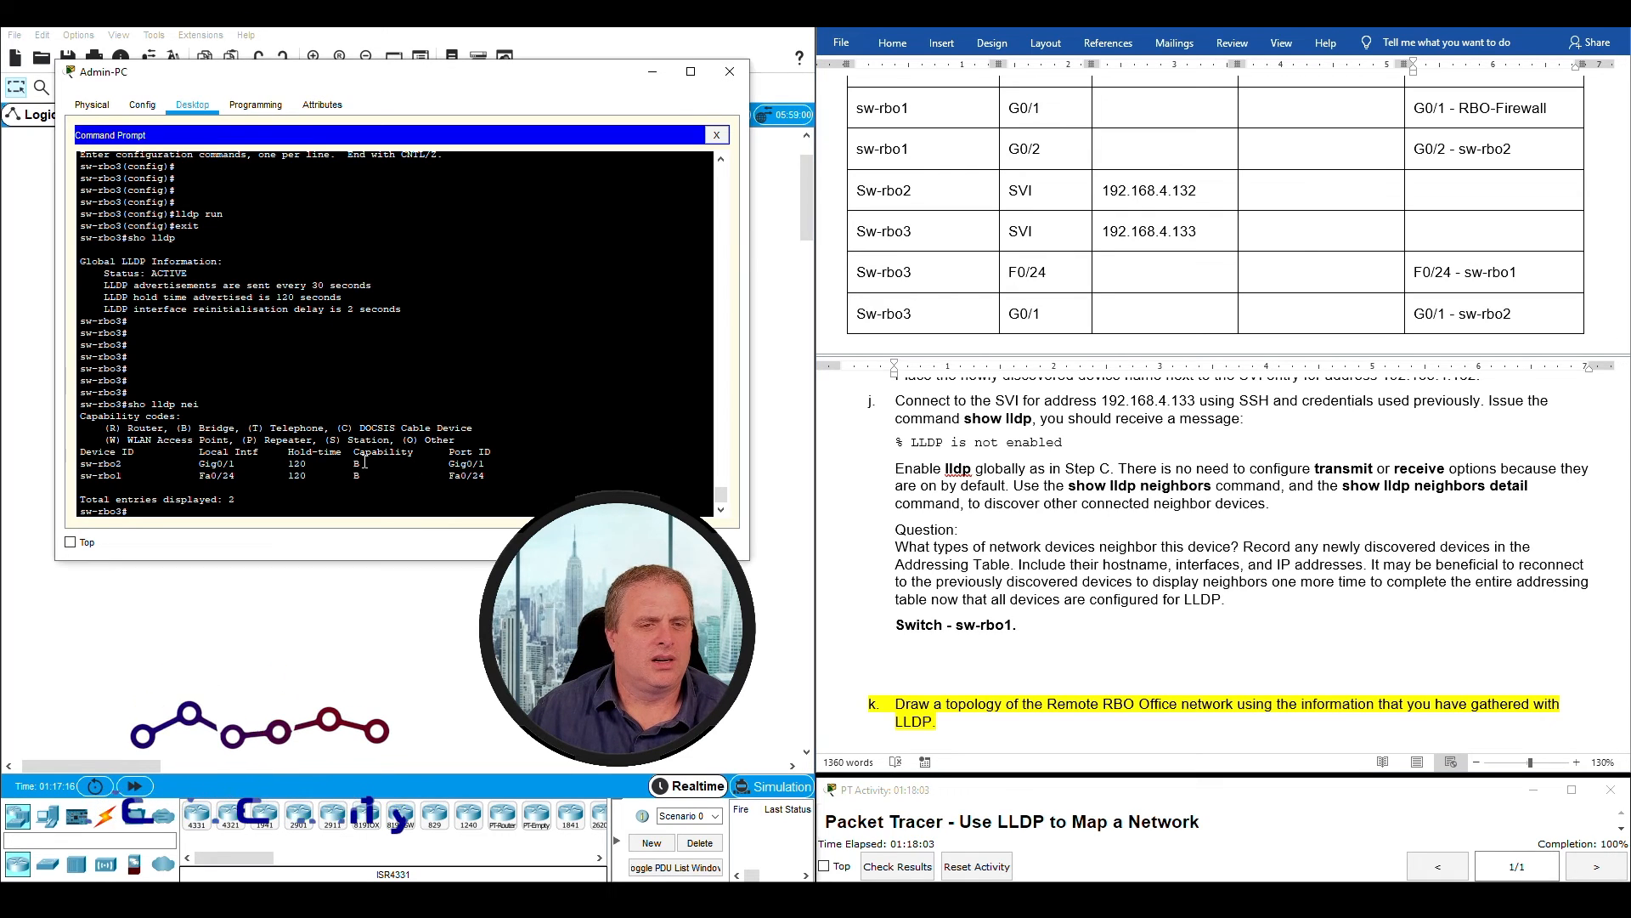
double_click(355, 464)
left_click(358, 463)
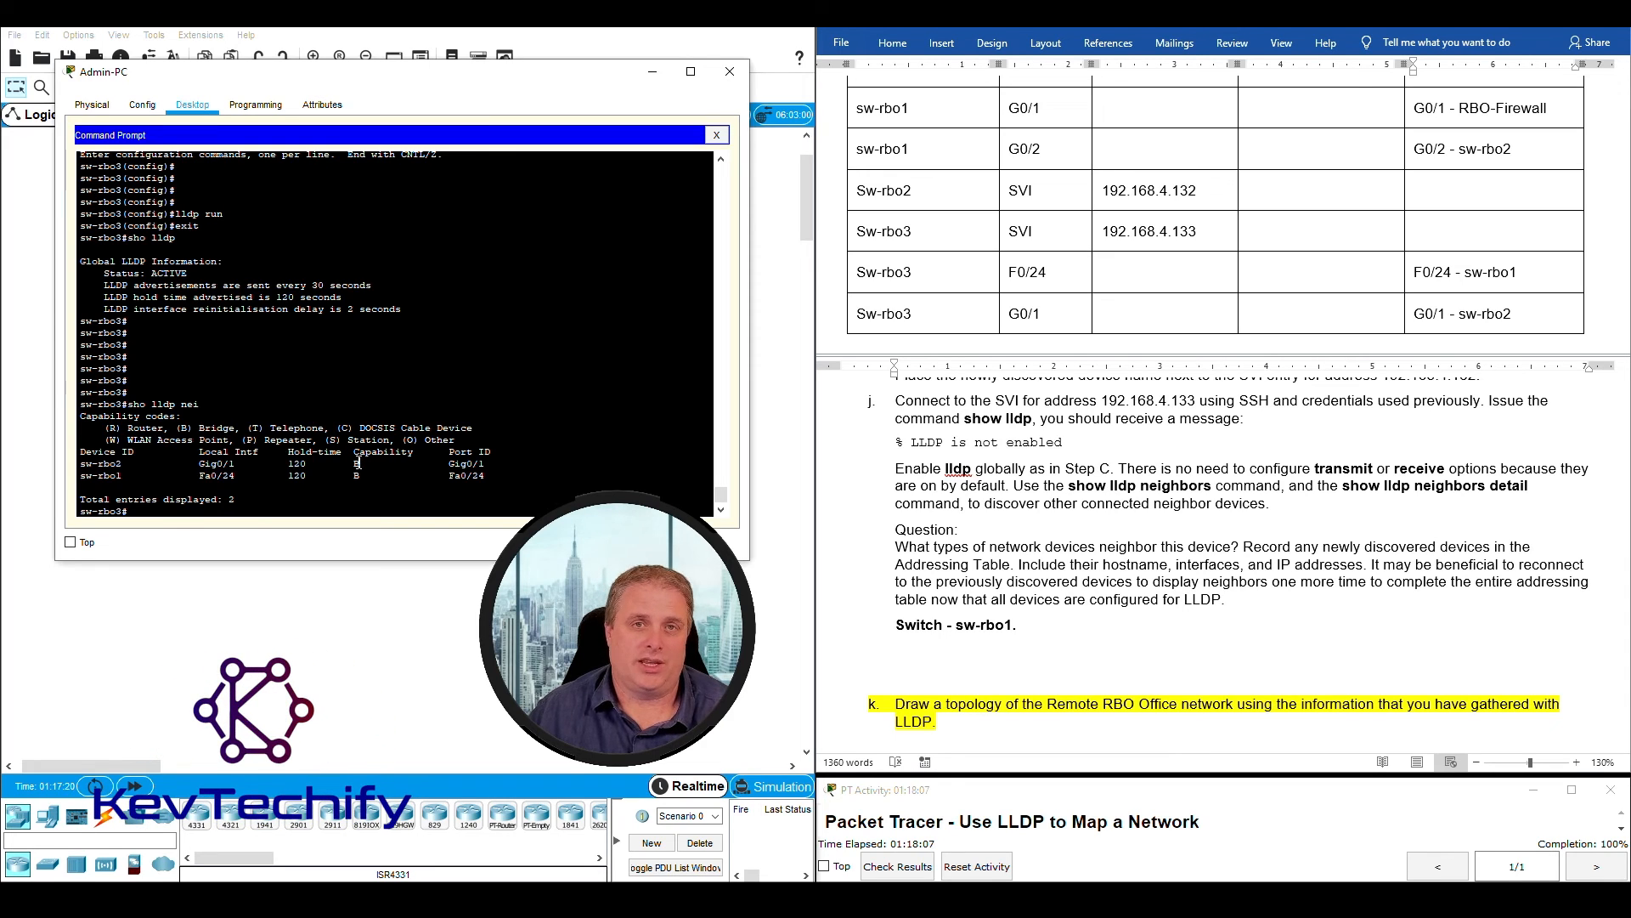
left_click_drag(355, 463, 86, 467)
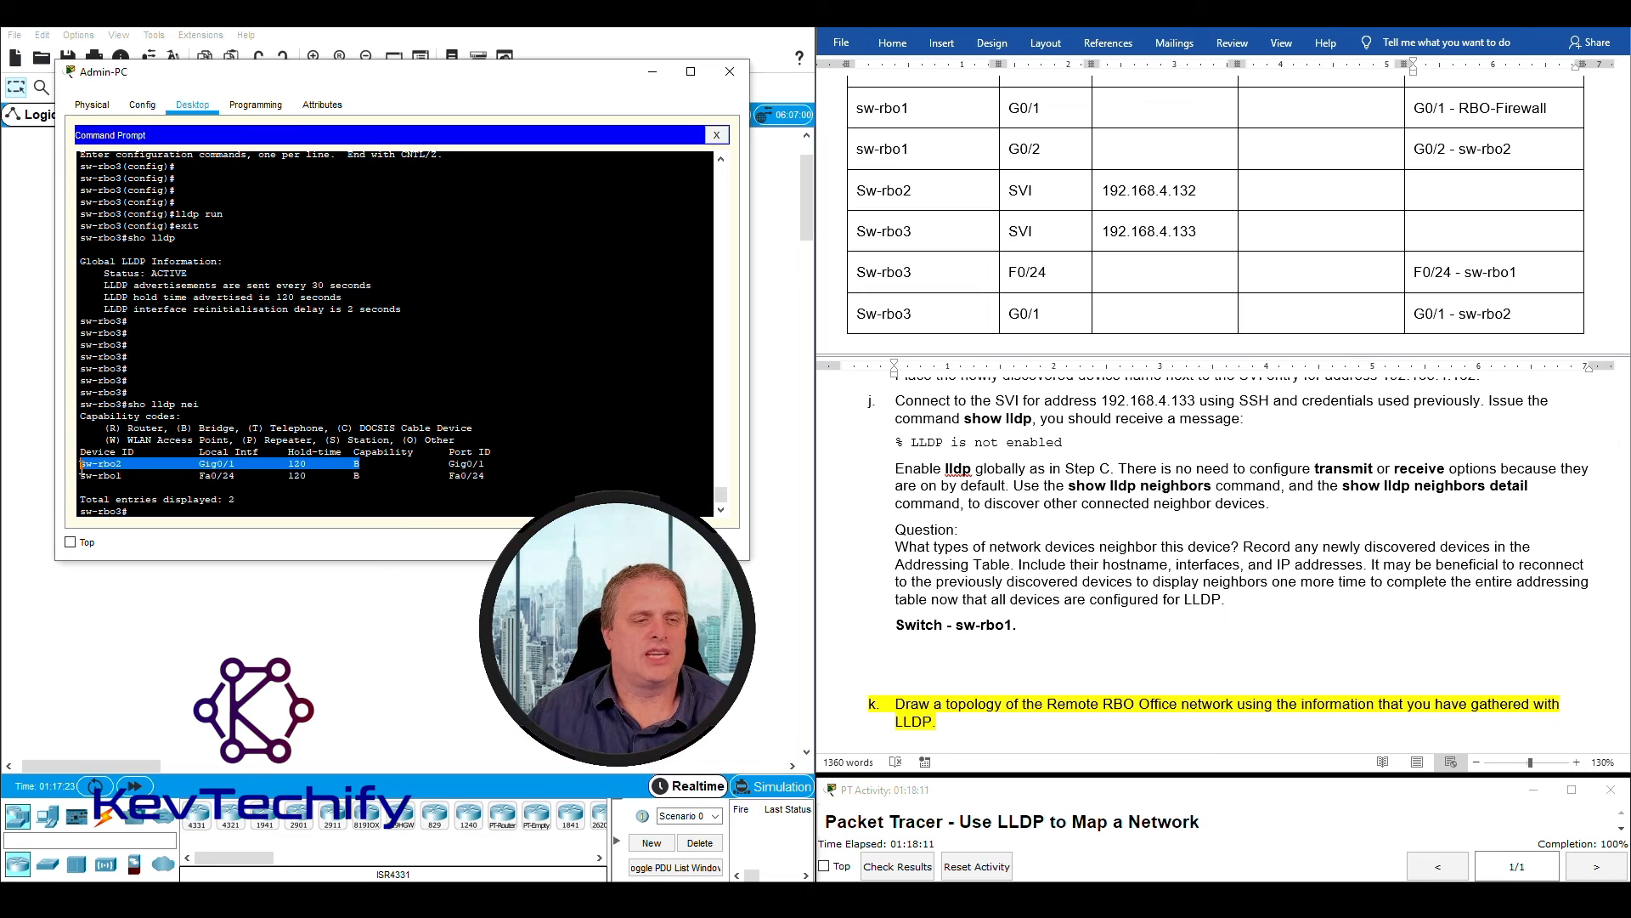
left_click(1052, 626)
type("Sw")
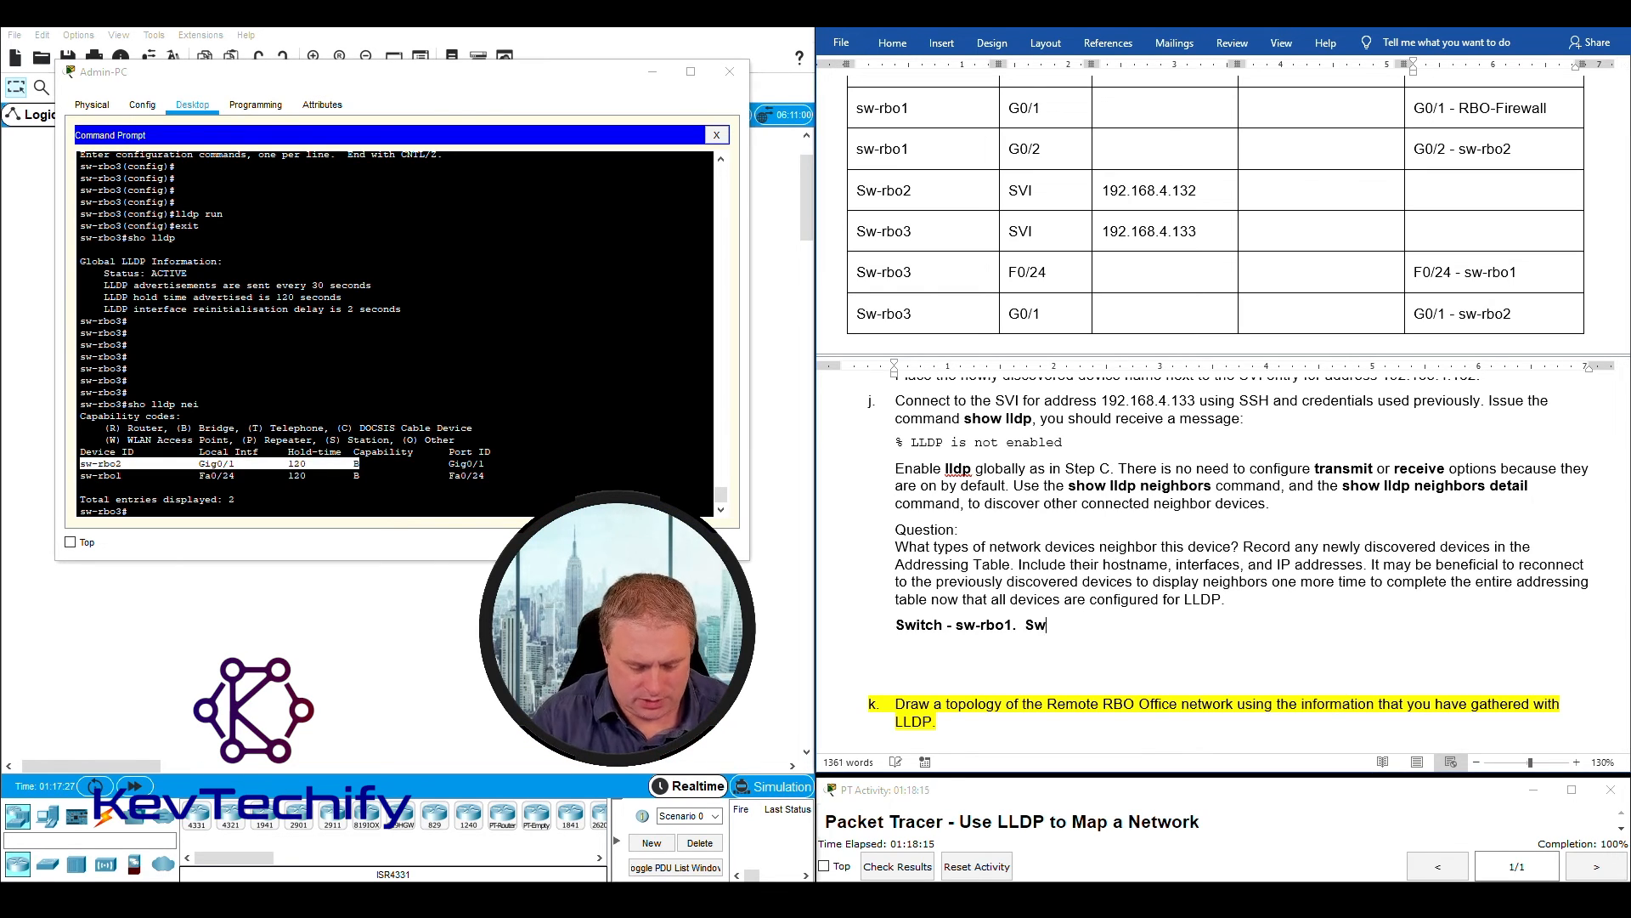
type("itch - sw-r")
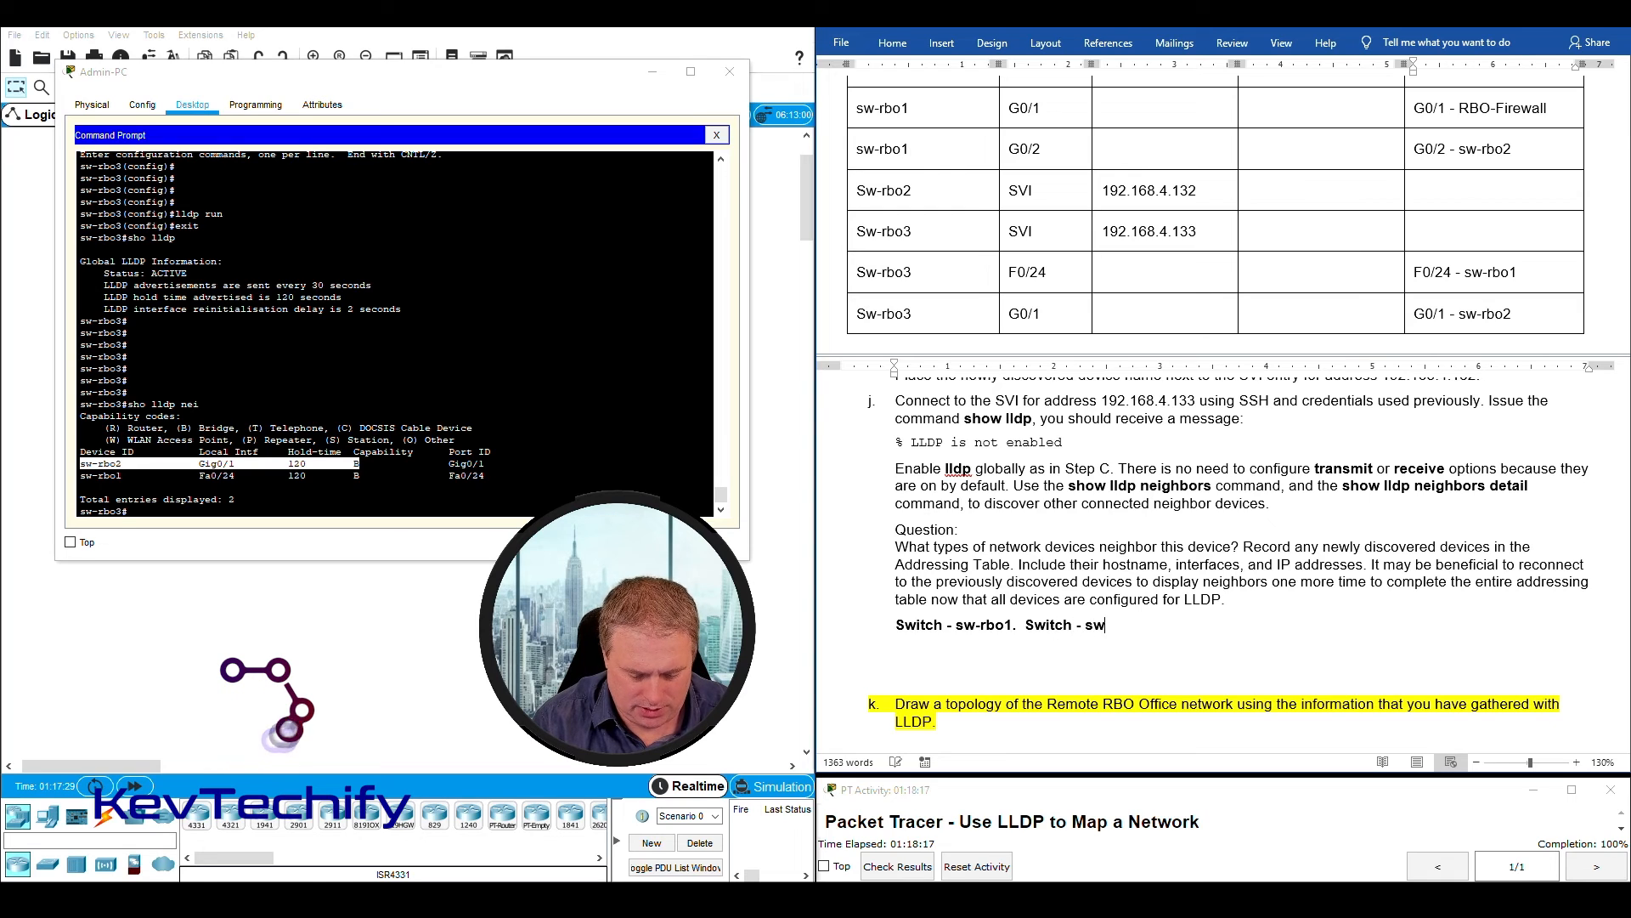
type("bo2.")
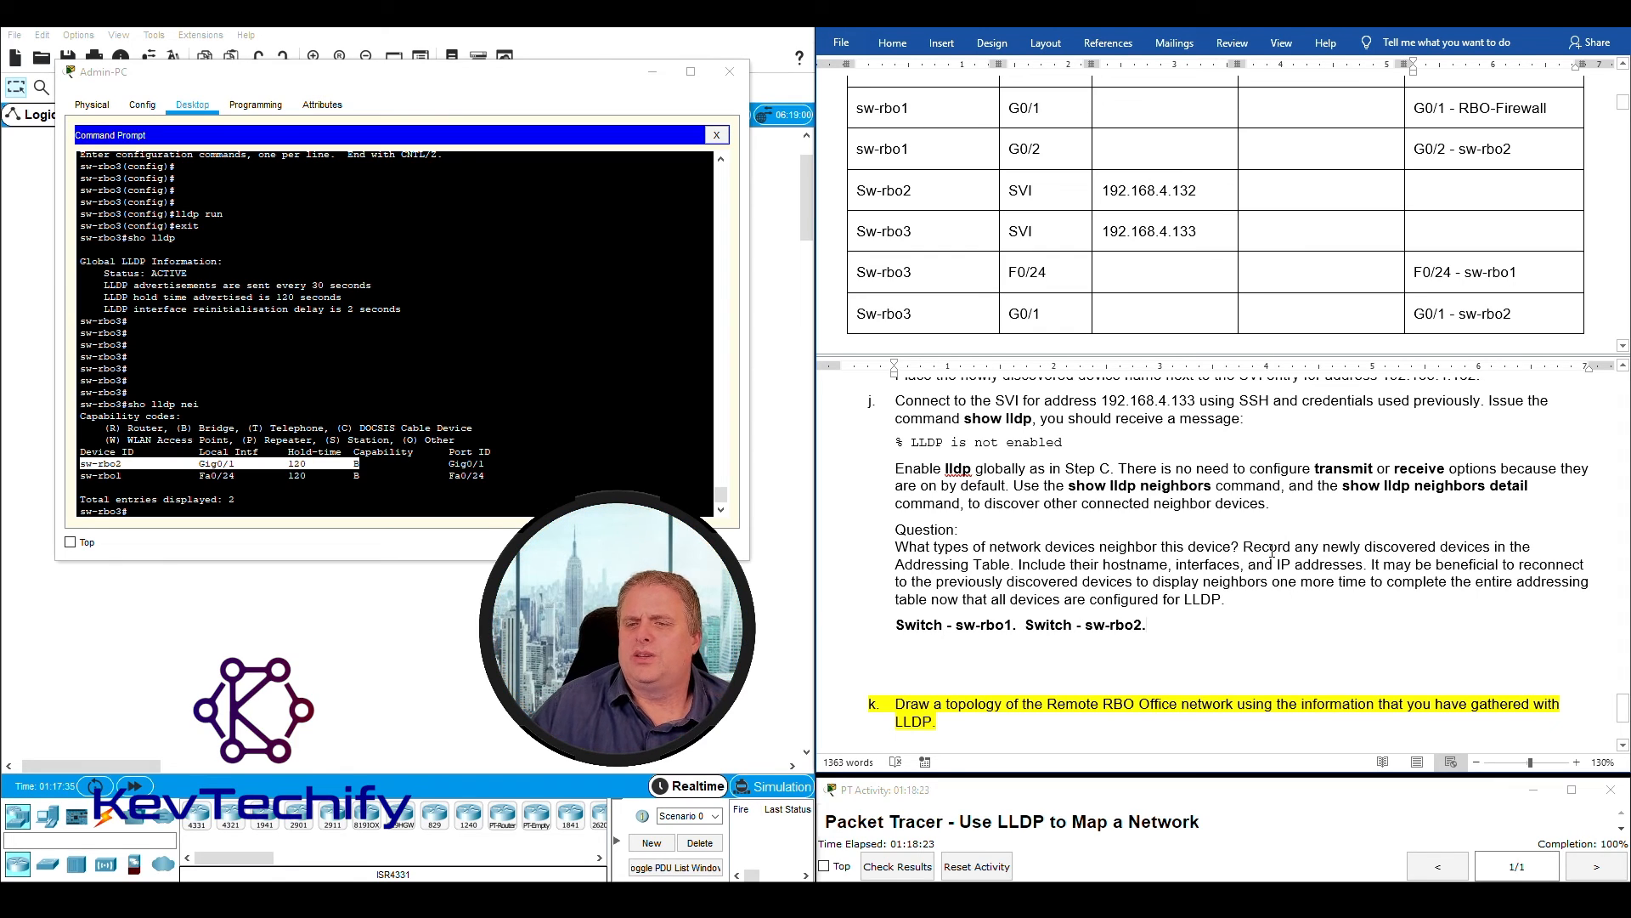
- Reread step j's instruction on recording hostnames, interfaces and IP addresses, and compare it with the devices listed in the Addressing Table
left_click_drag(1246, 547, 1342, 564)
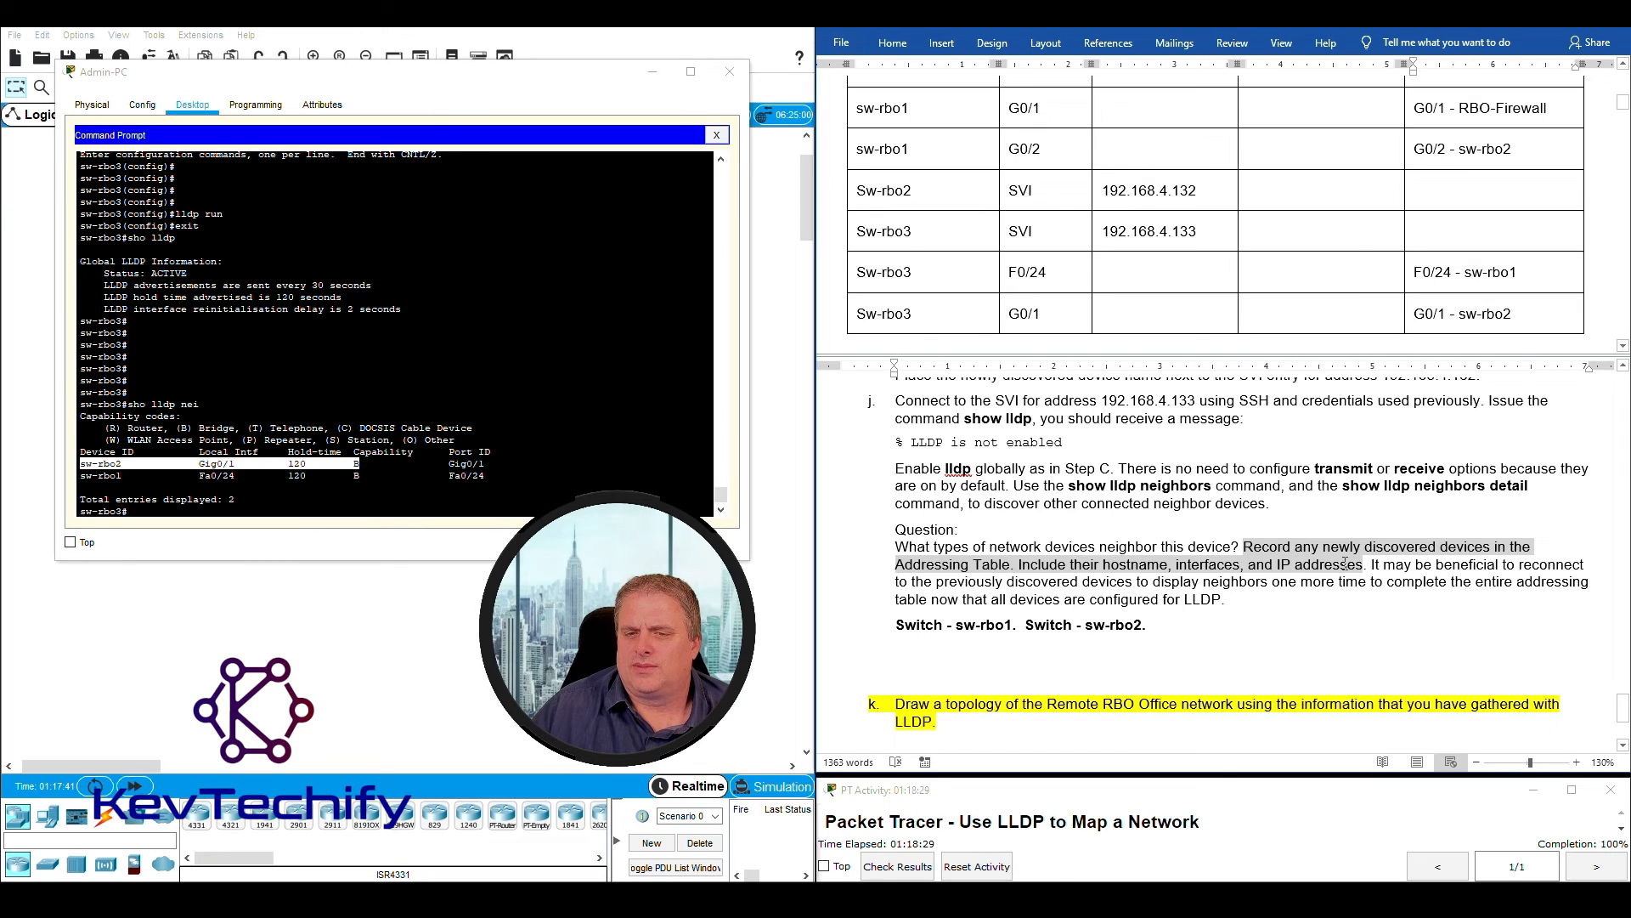
left_click_drag(1345, 563, 1347, 564)
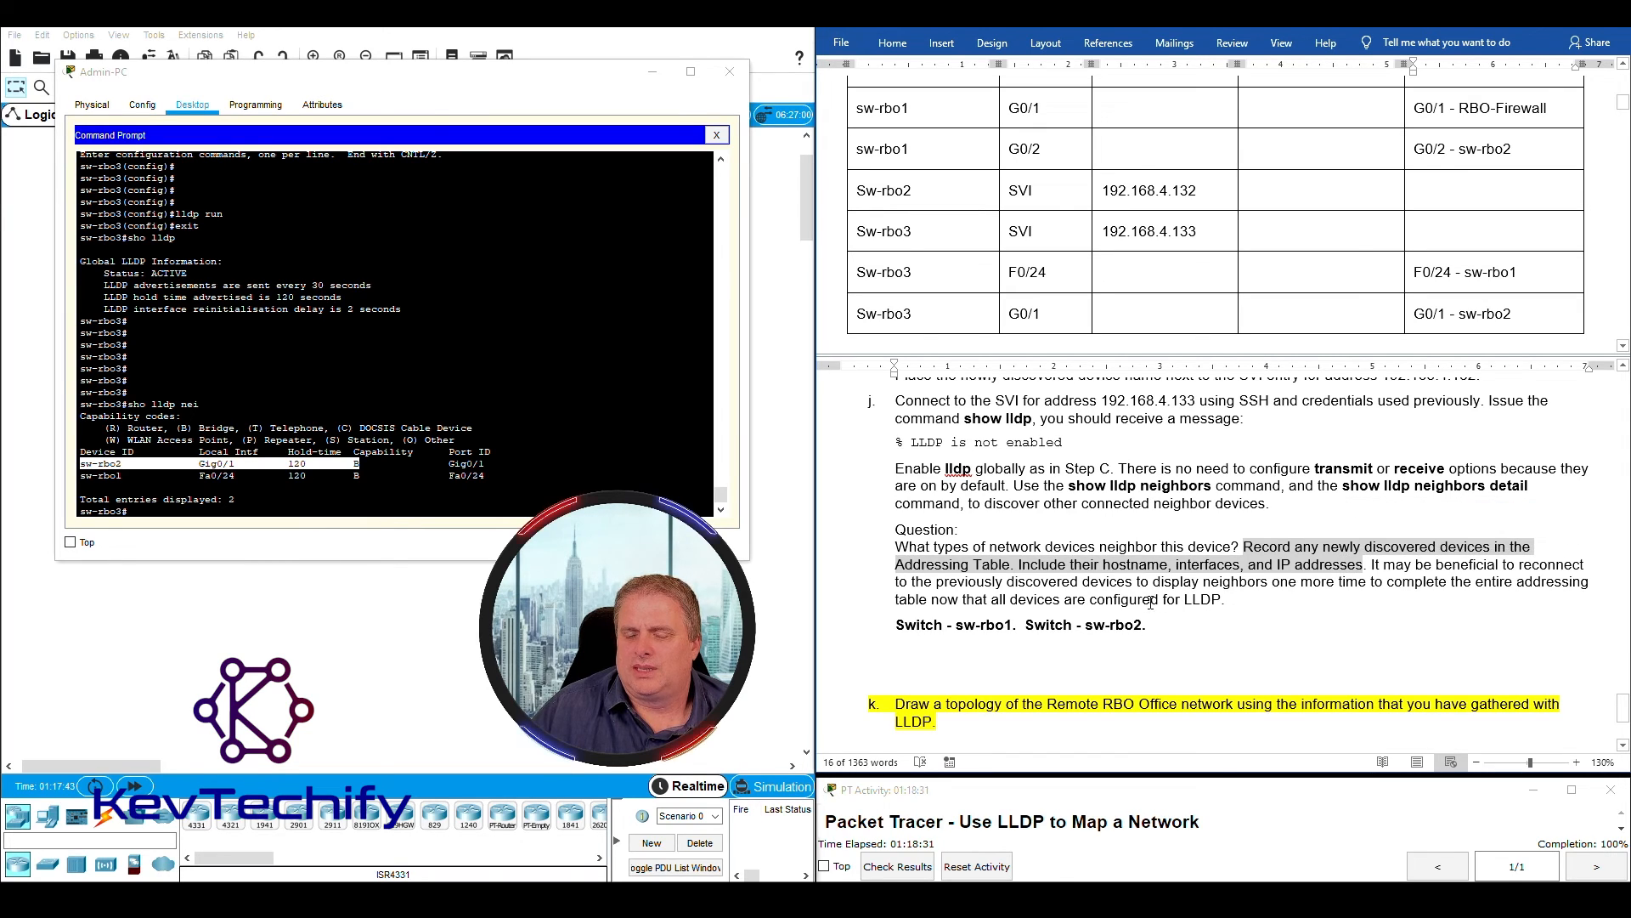
left_click(1169, 565)
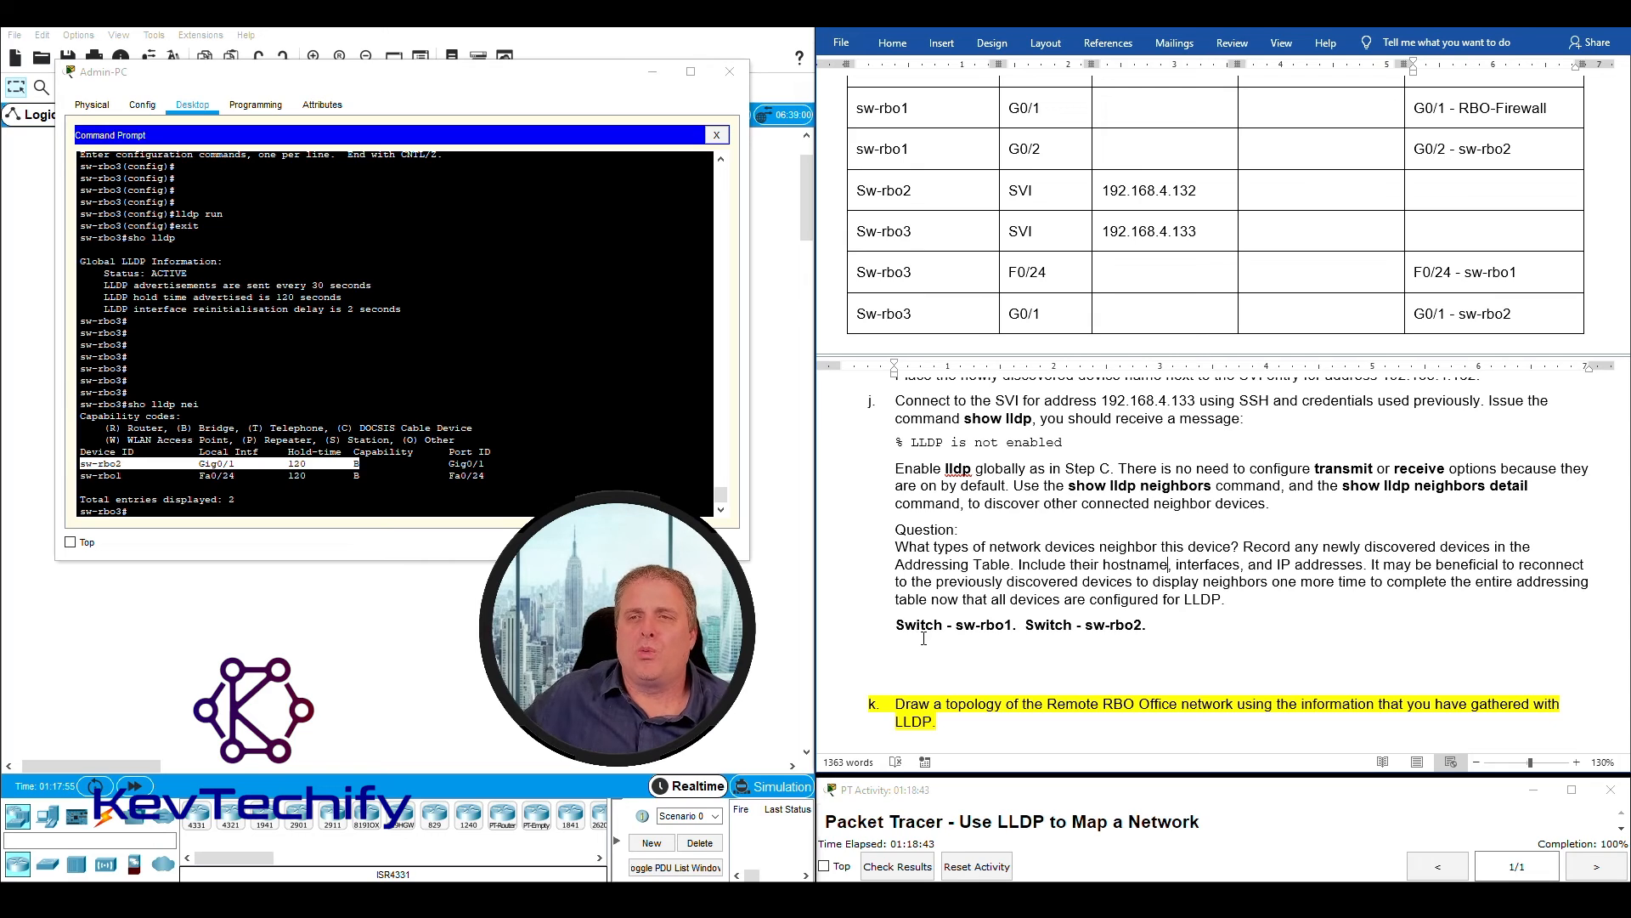
scroll(1173, 242, "up", 1)
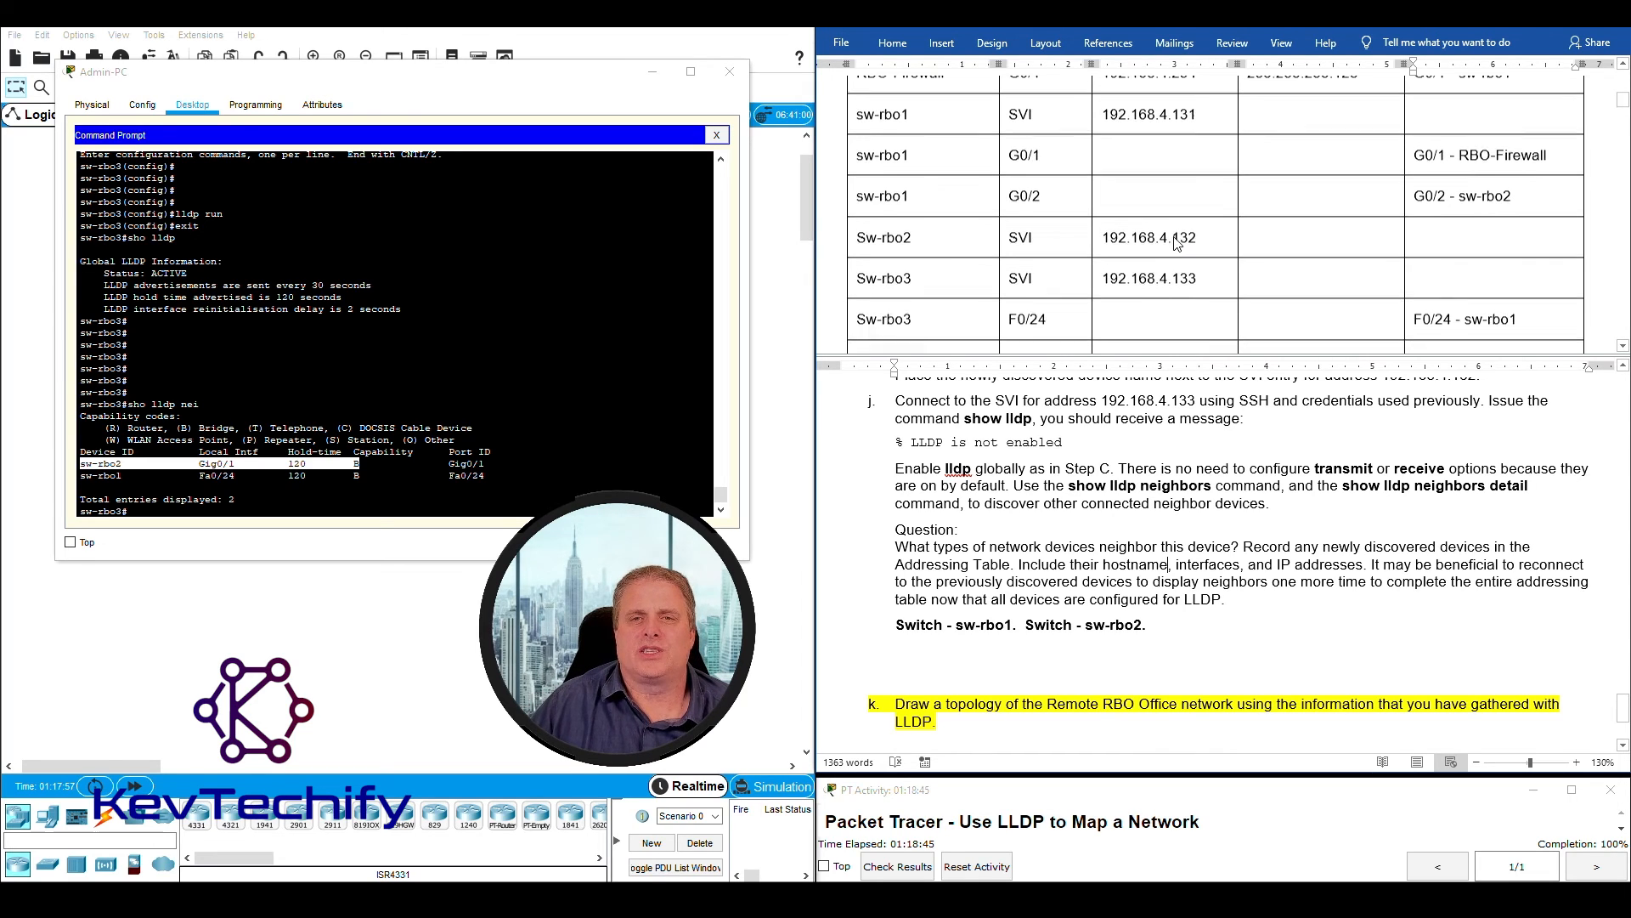
left_click(1018, 123)
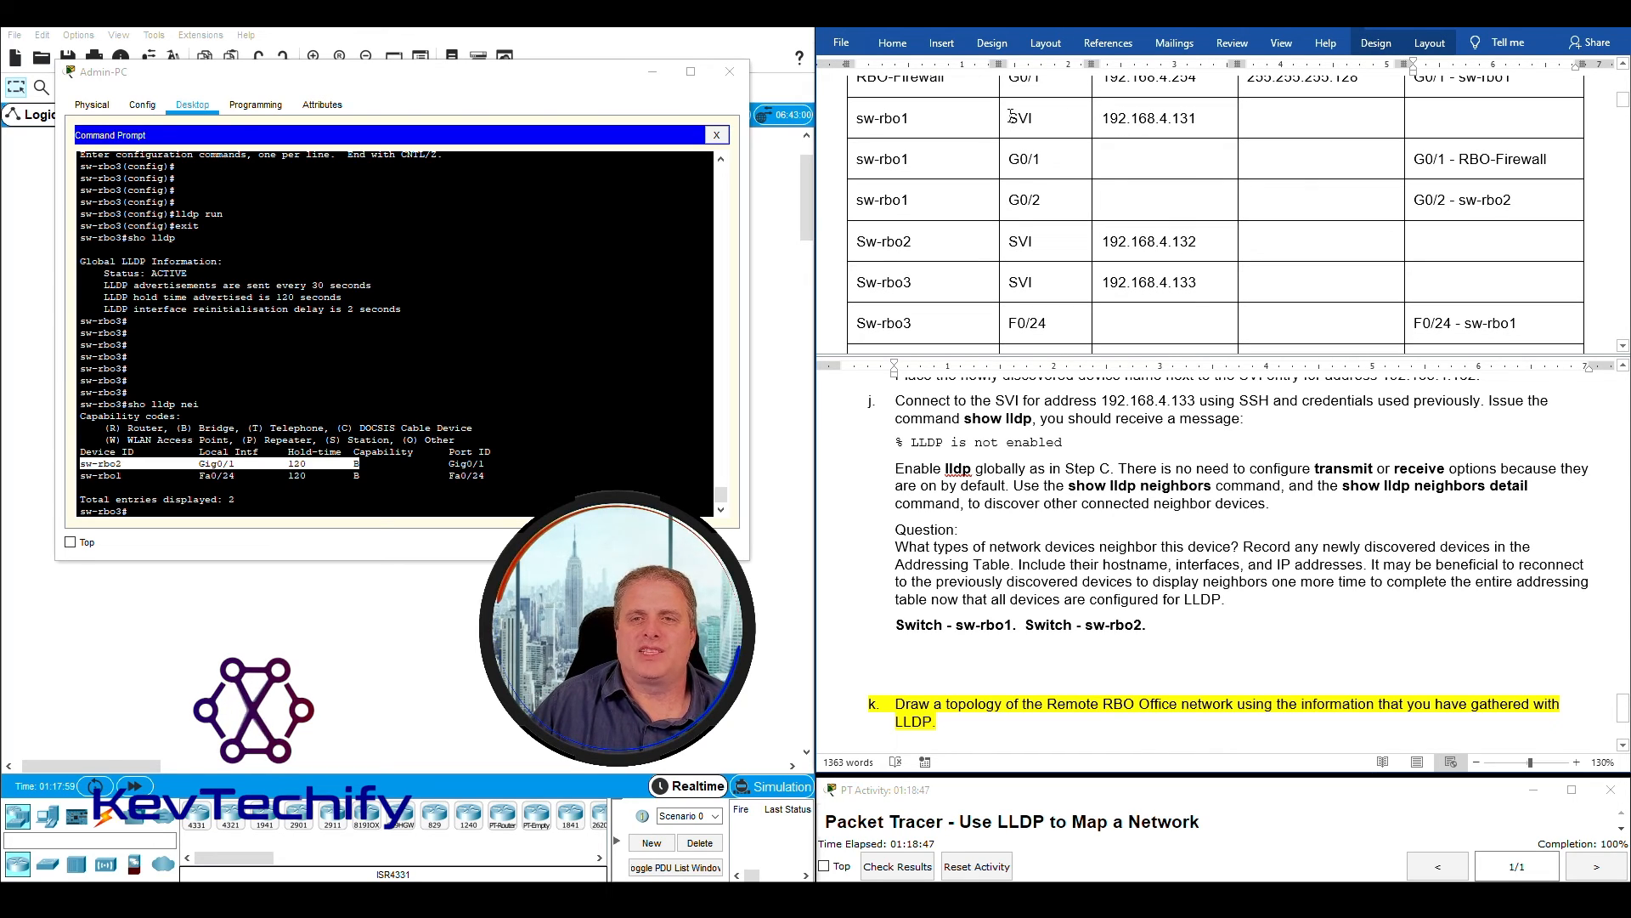
left_click_drag(1018, 124, 1194, 119)
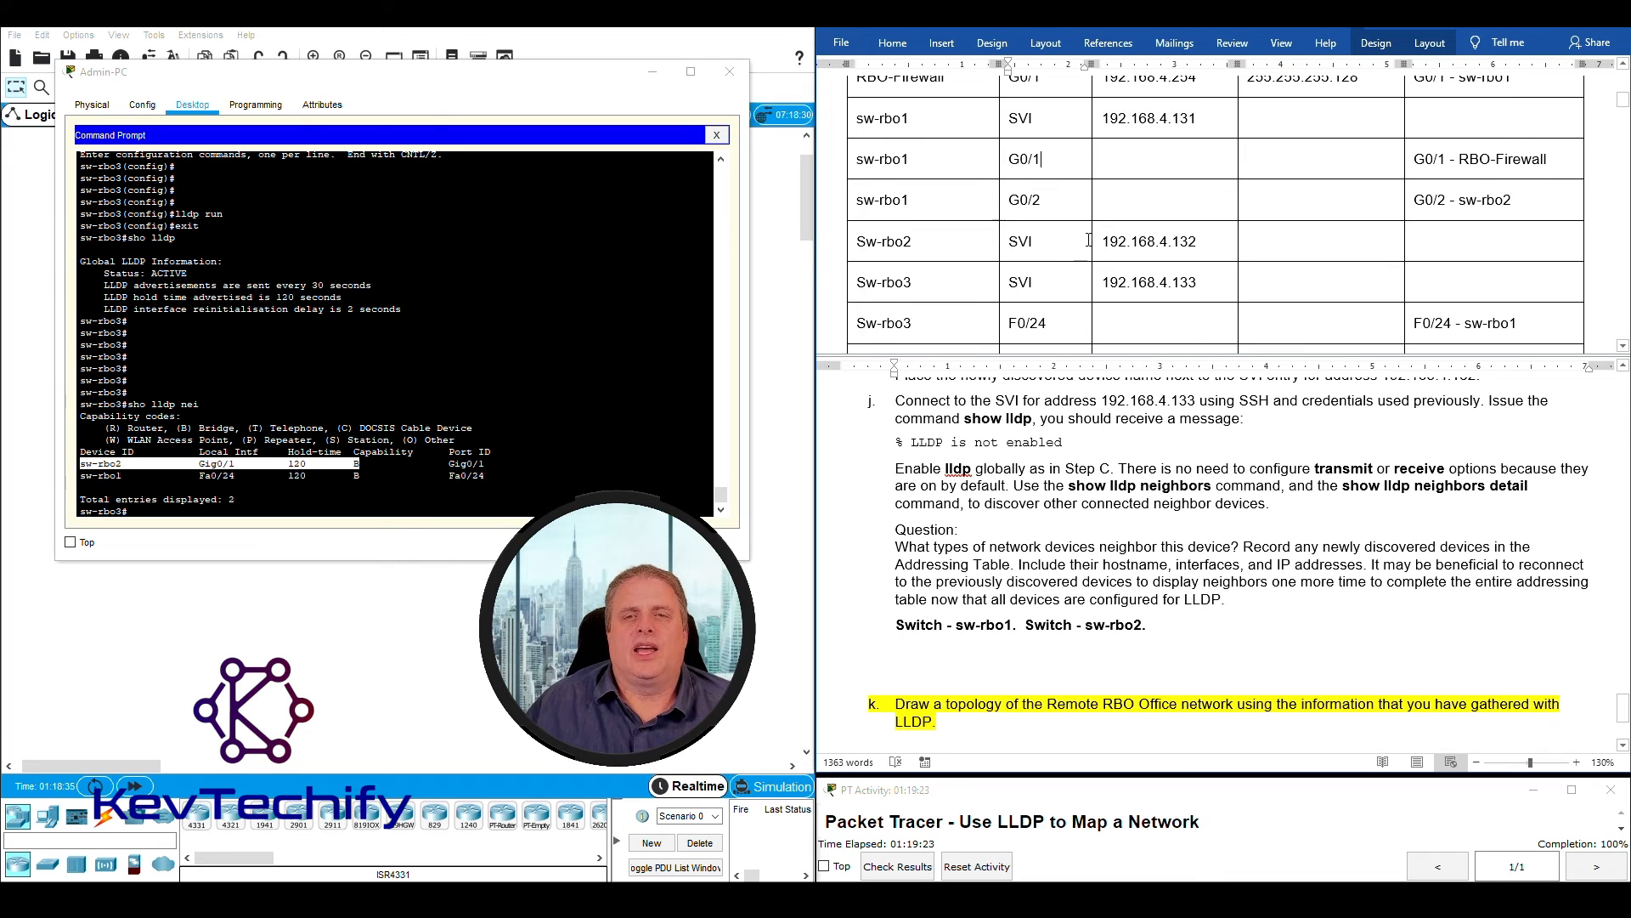
scroll(1074, 238, "down", 1)
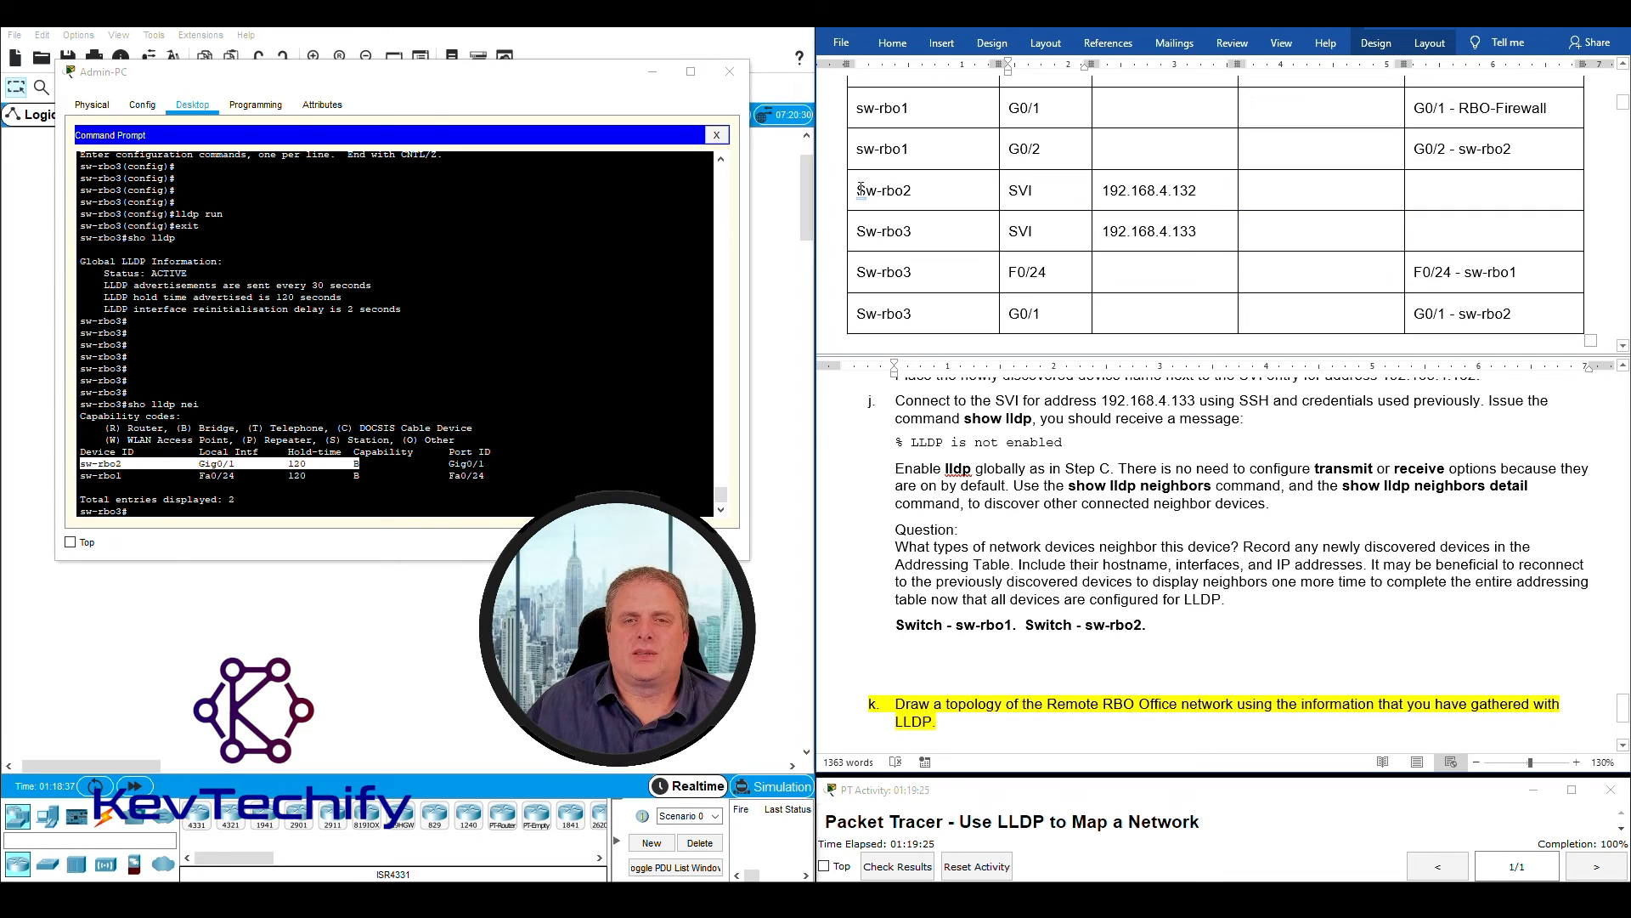
left_click_drag(892, 190, 914, 191)
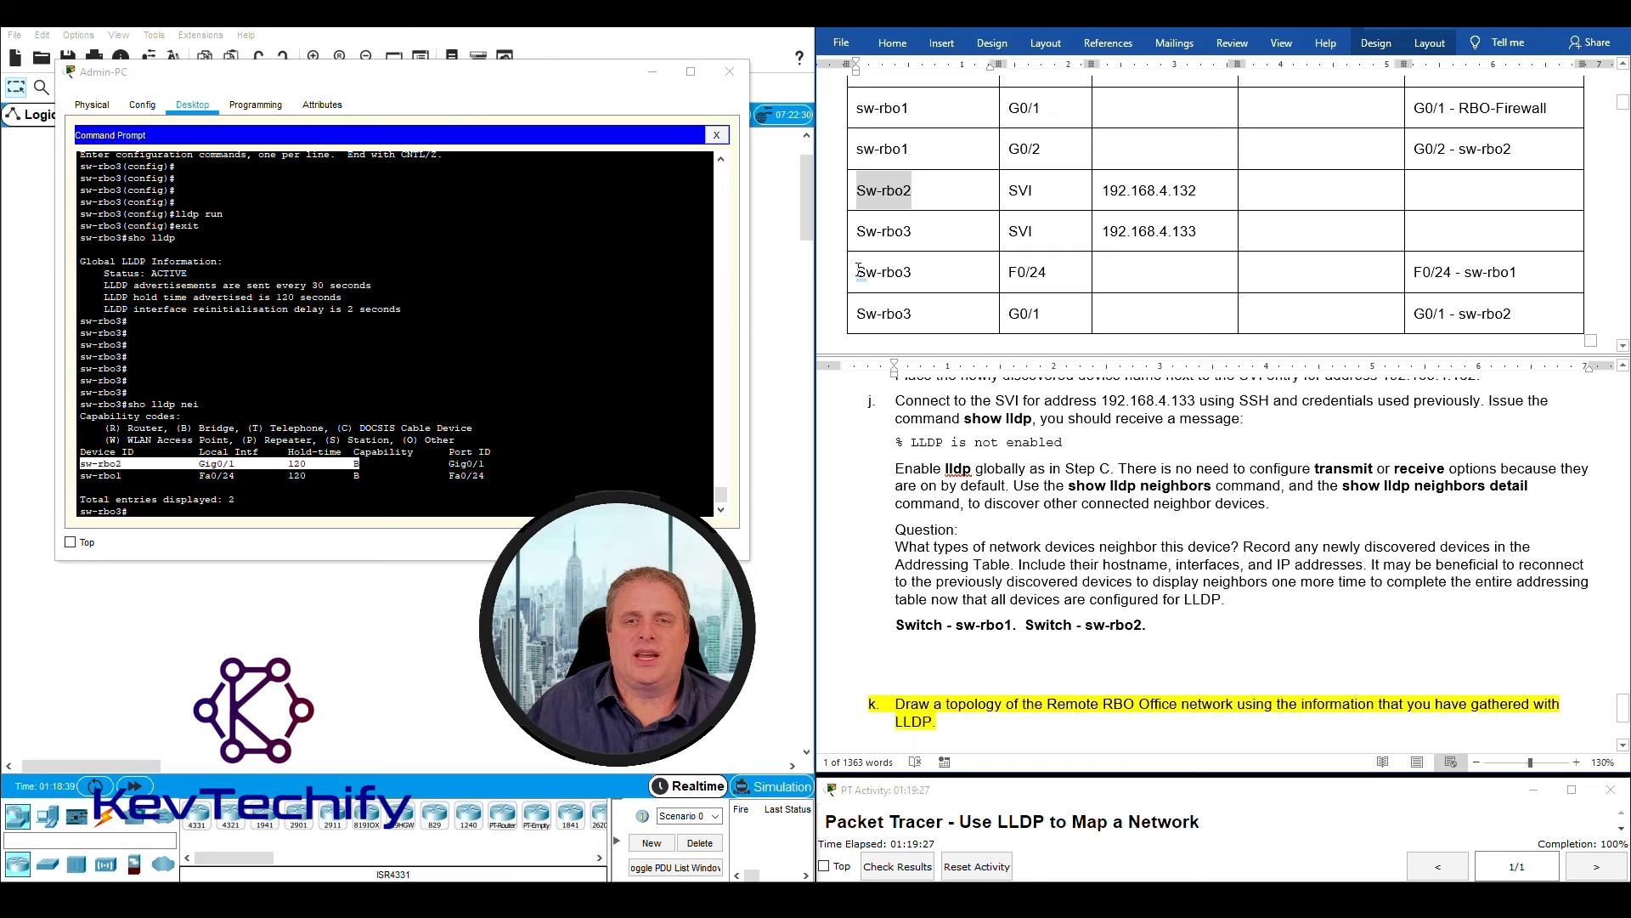
left_click_drag(856, 272, 929, 272)
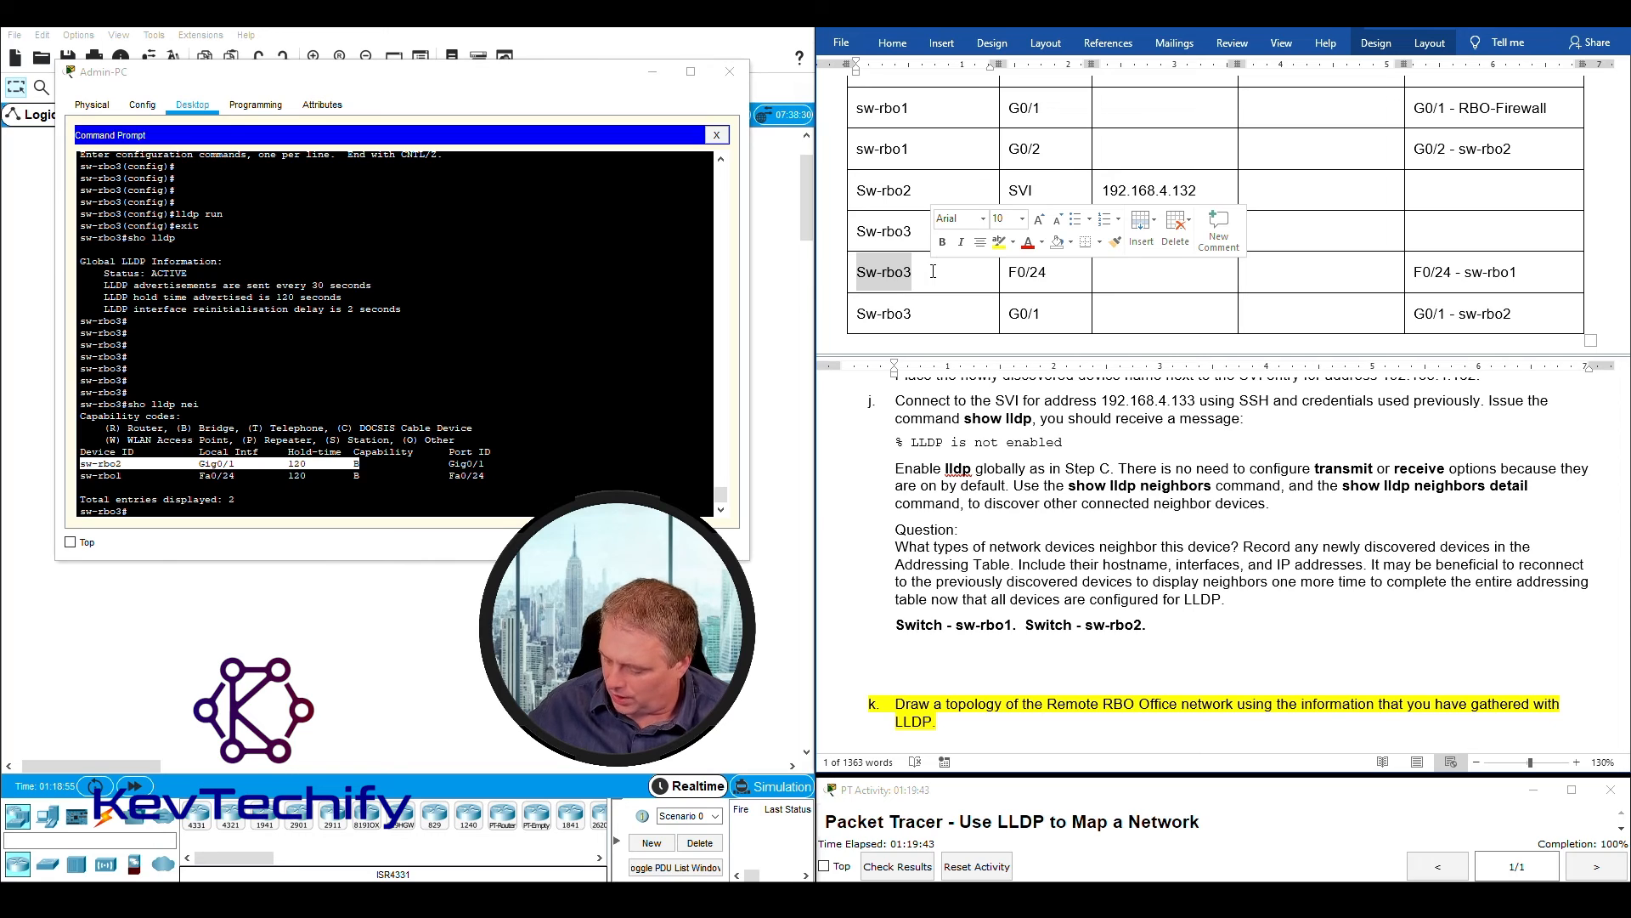
- Review sw-rbo1's G0/1 and G0/2 rows in the Addressing Table, checking each local interface against its connected neighbor
left_click(918, 148)
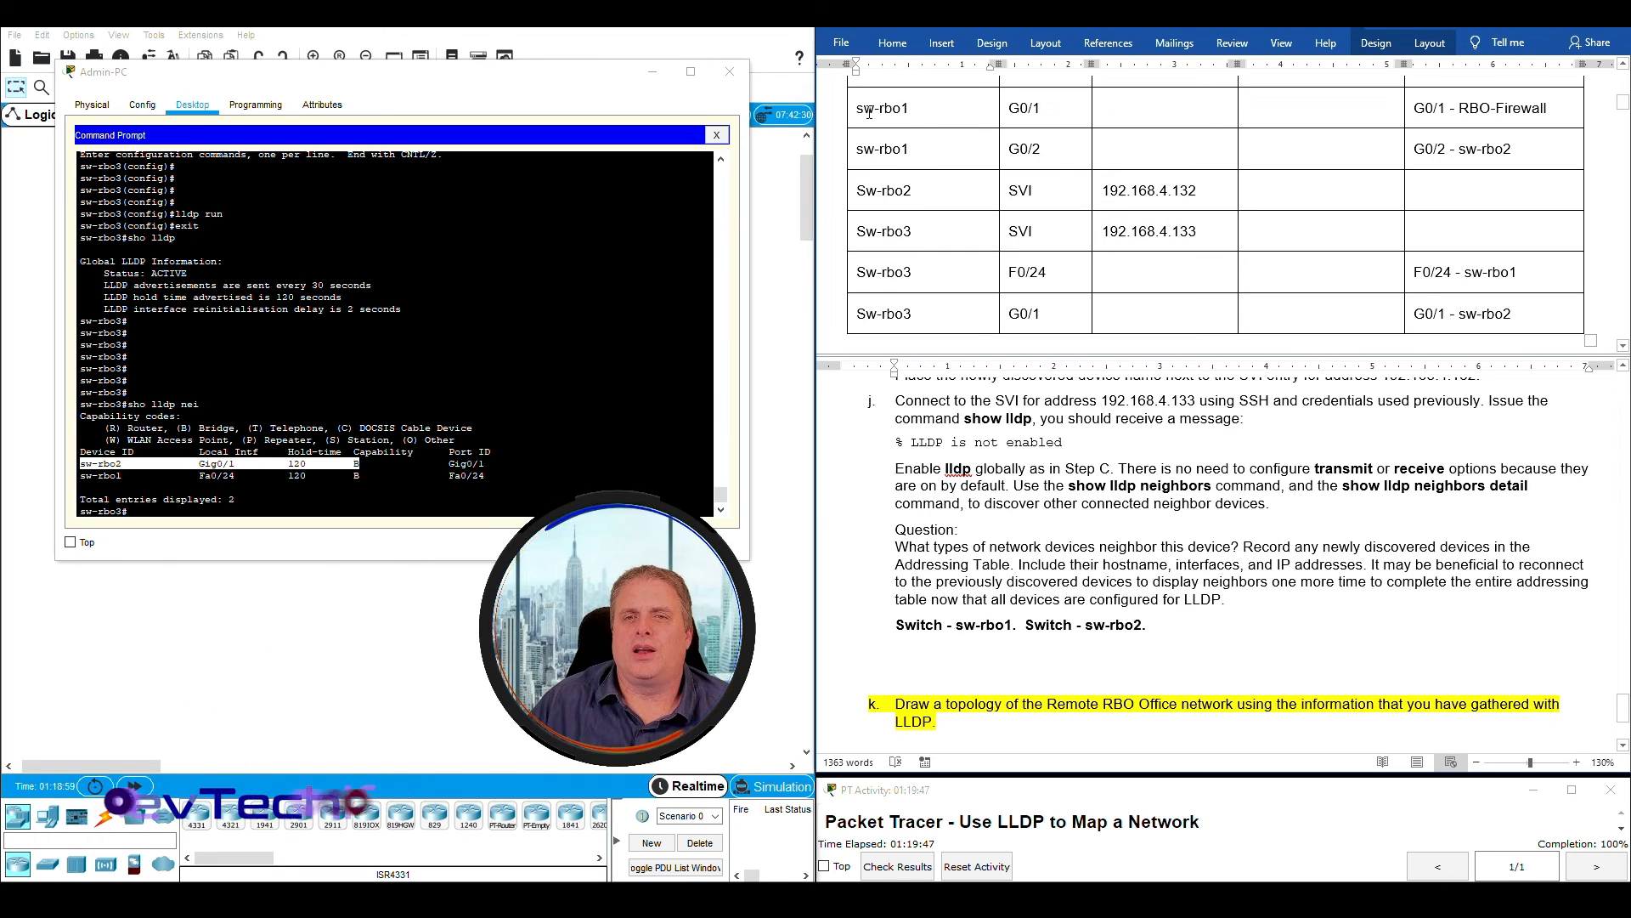
scroll(846, 163, "up", 1)
left_click_drag(853, 161, 1500, 161)
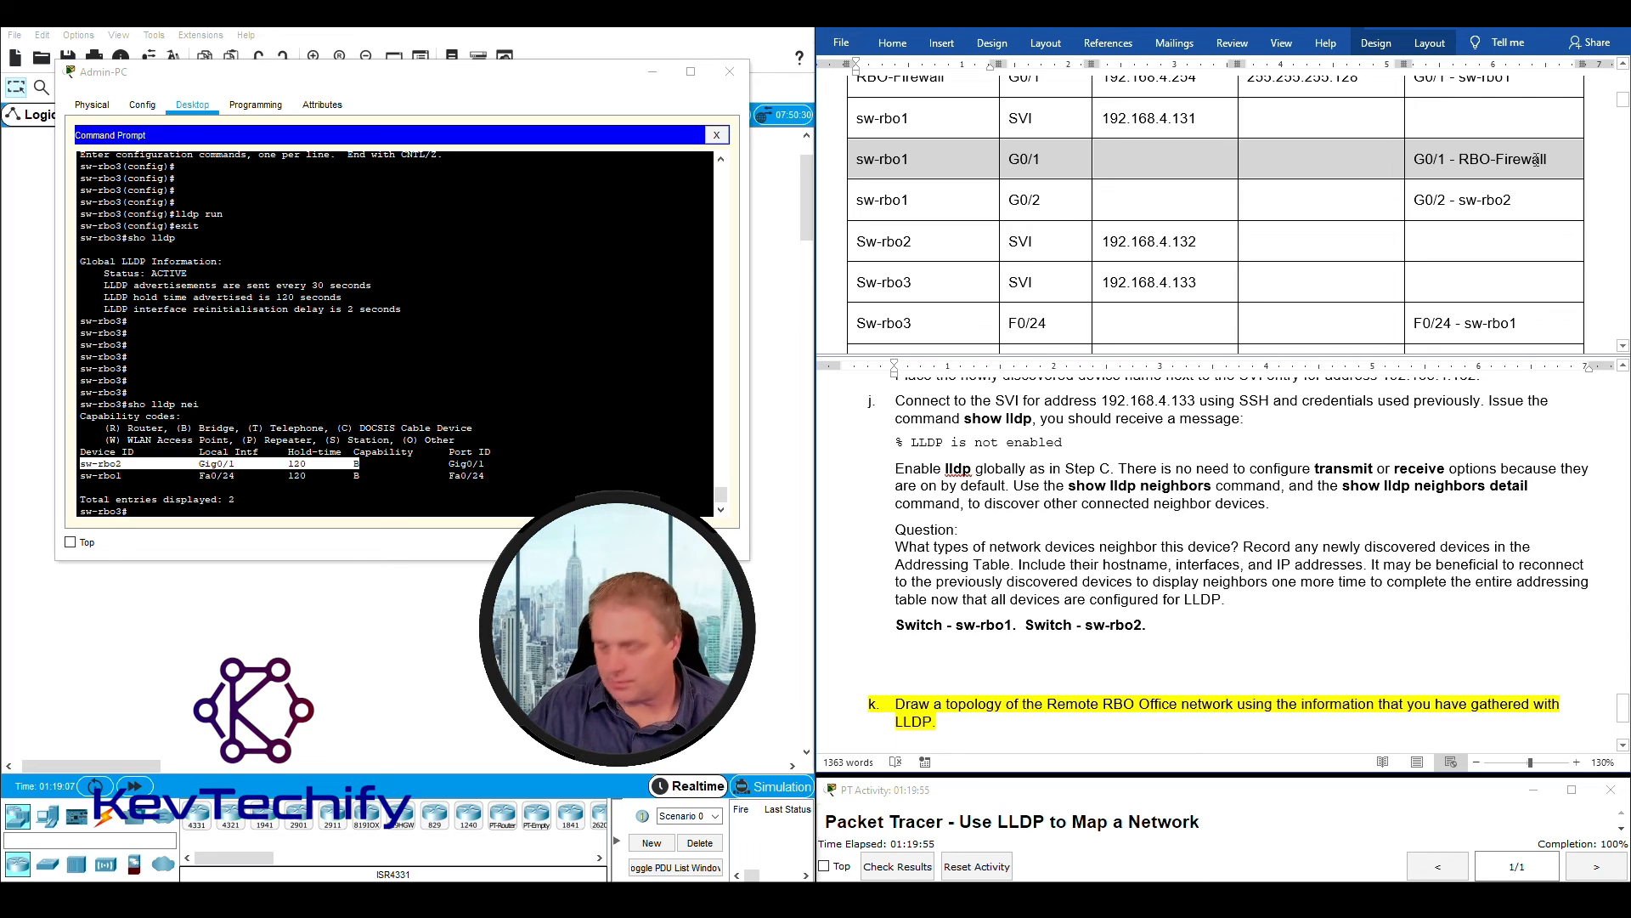
left_click(878, 199)
left_click(851, 203)
left_click(863, 201)
left_click_drag(861, 200, 1538, 202)
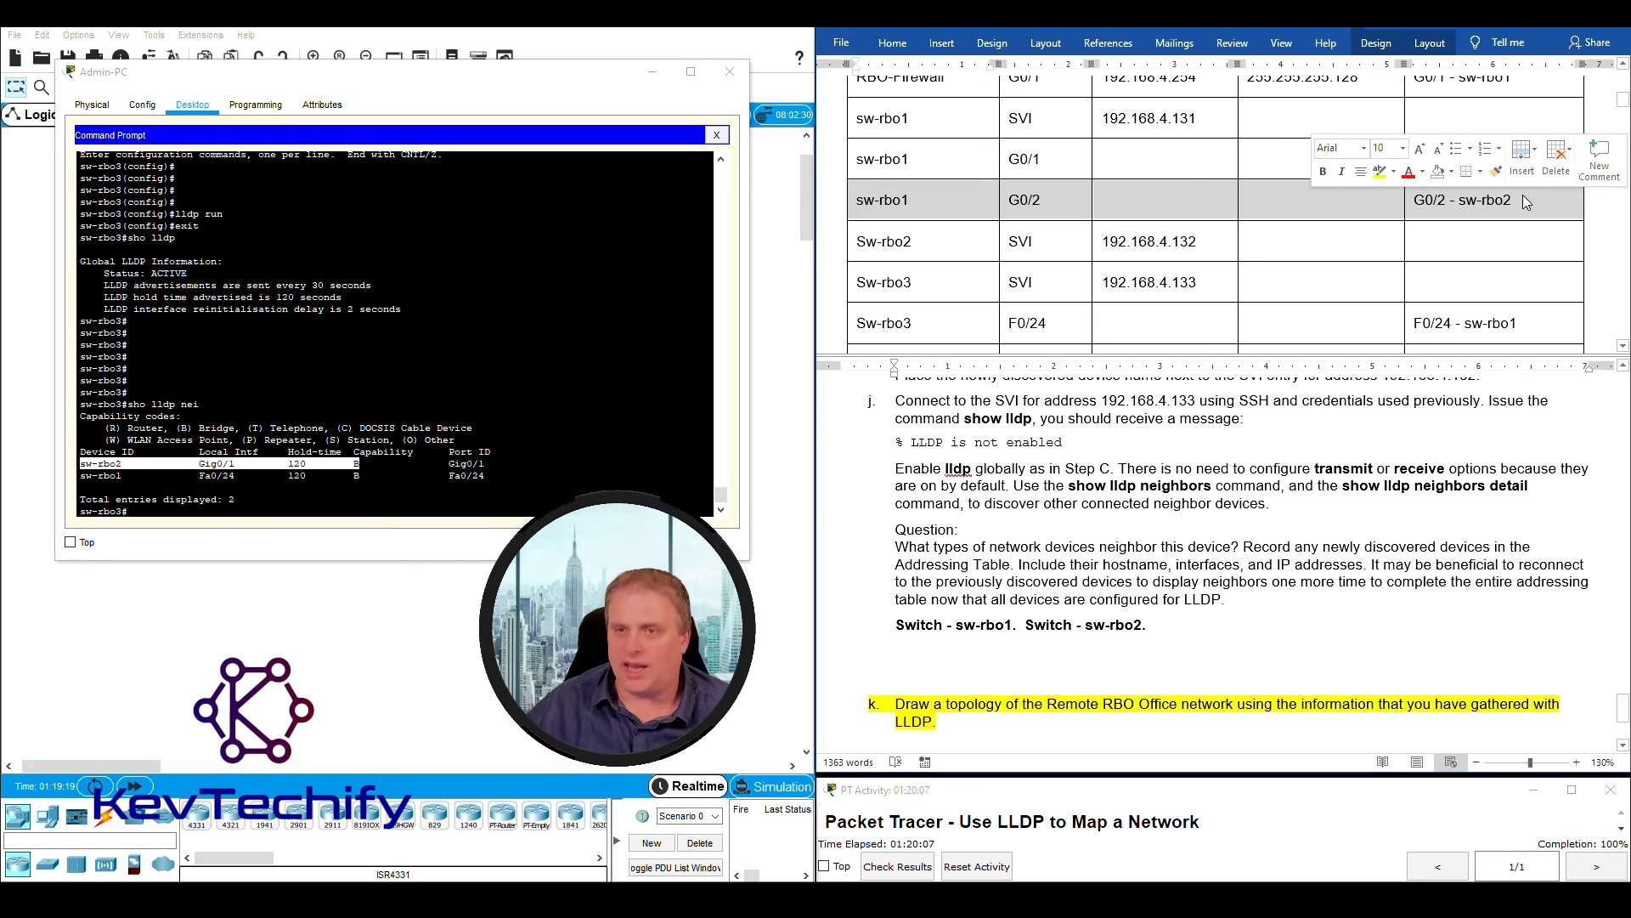
left_click(1040, 201)
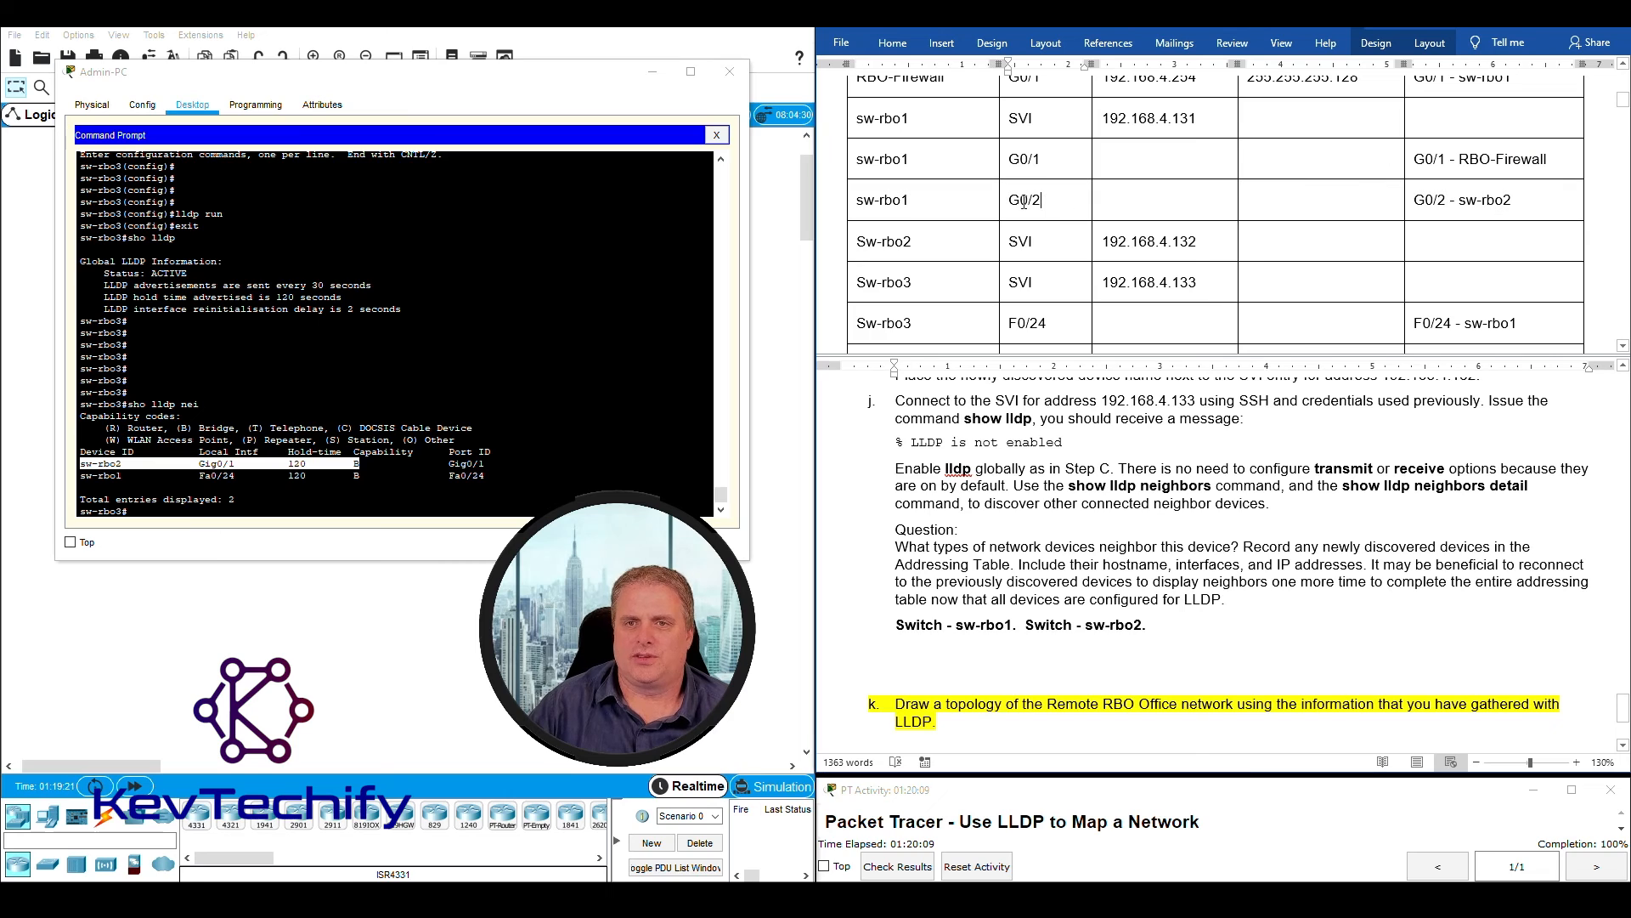
left_click_drag(1013, 200, 1043, 197)
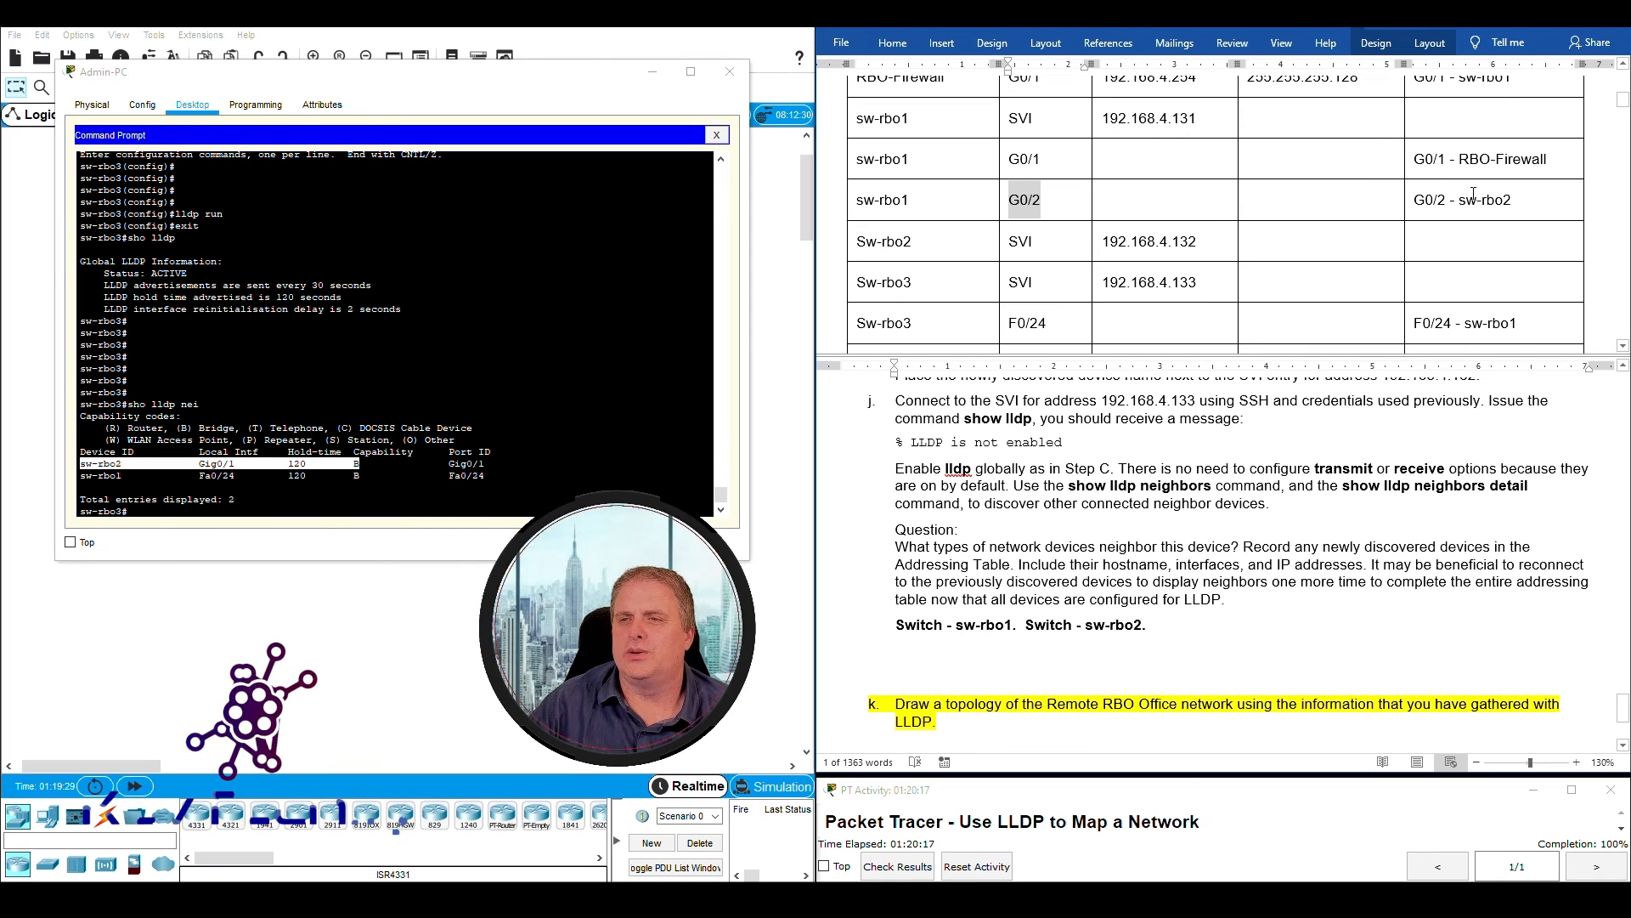
left_click_drag(1460, 201, 1520, 200)
left_click_drag(1413, 201, 1447, 204)
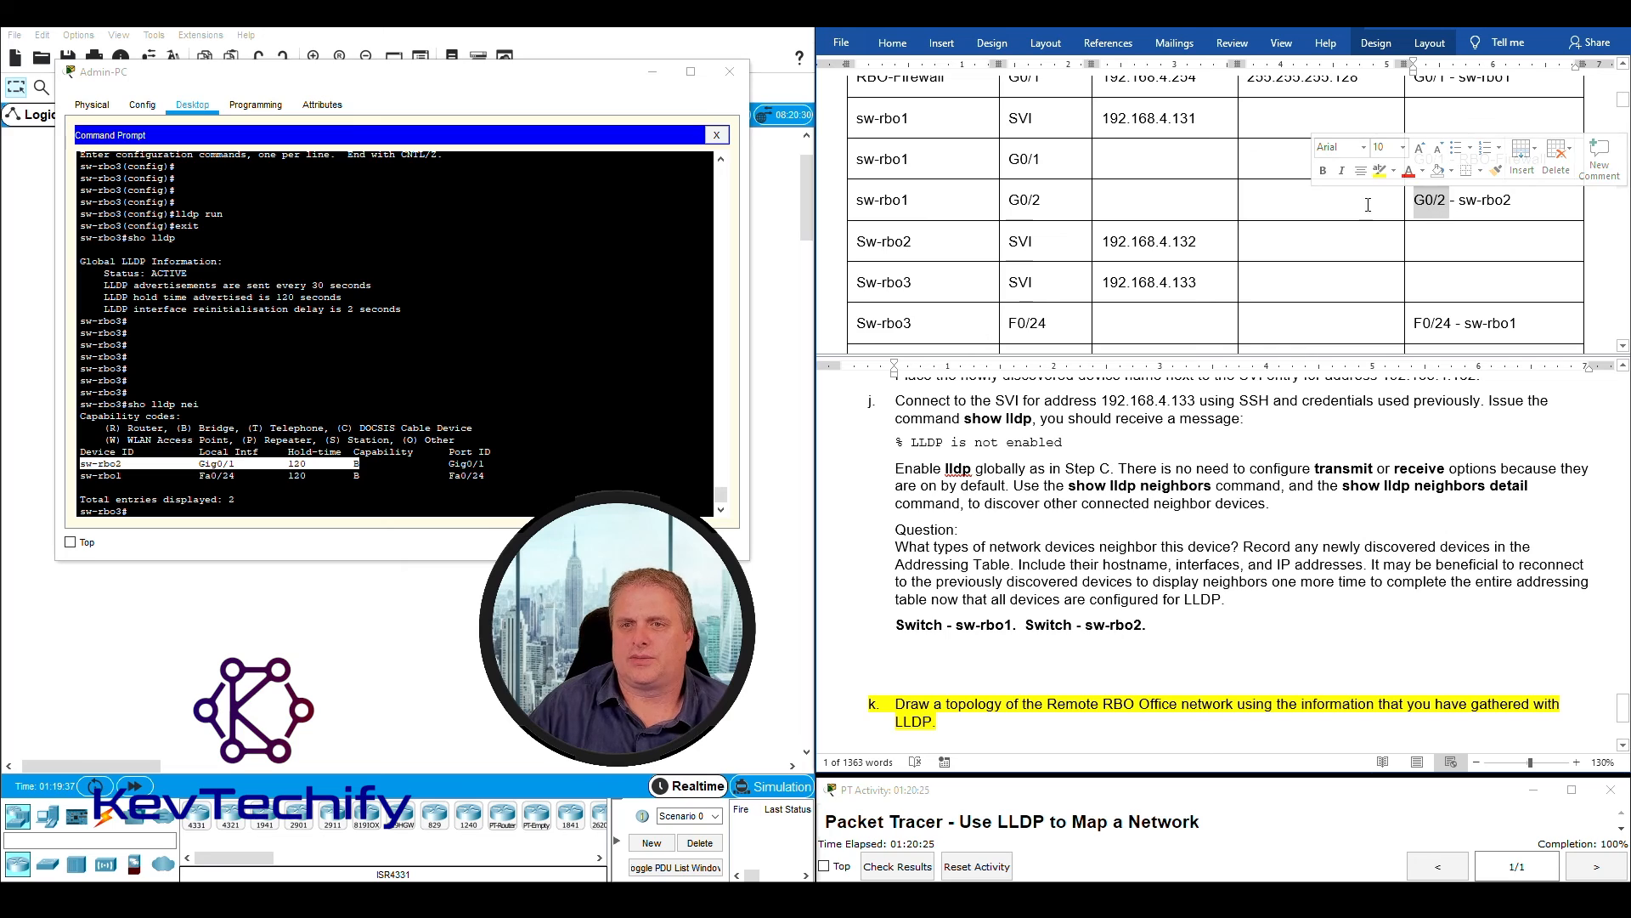
left_click(1290, 197)
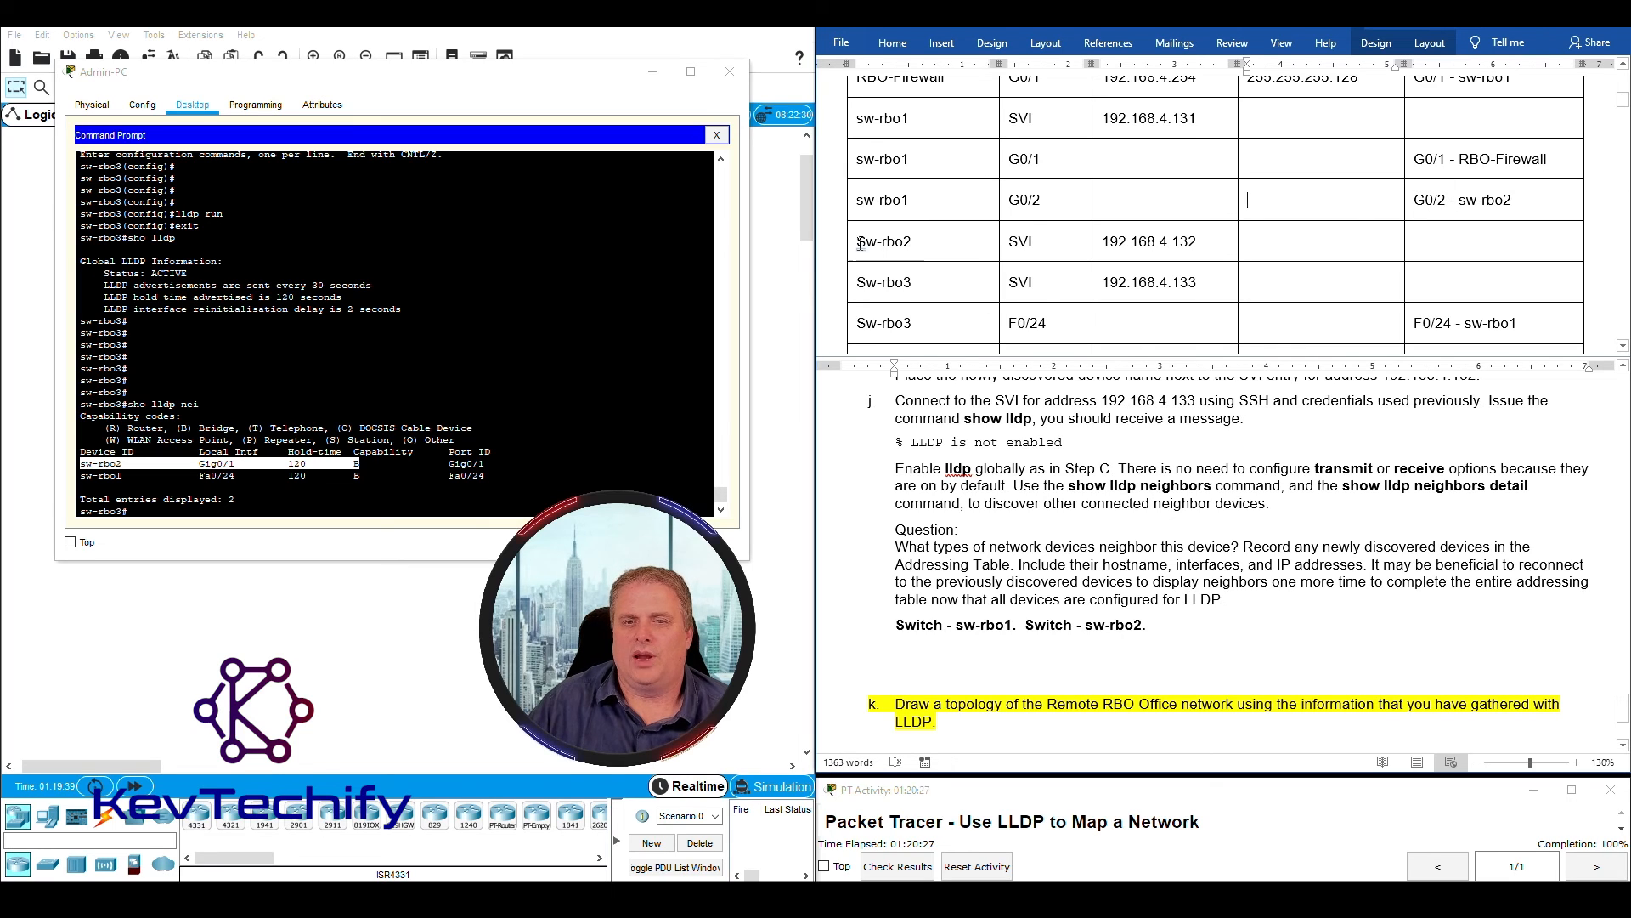
- Review the SVI rows for Sw-rbo2 and Sw-rbo3 in the Addressing Table, including their IP addresses
left_click_drag(859, 242, 1186, 239)
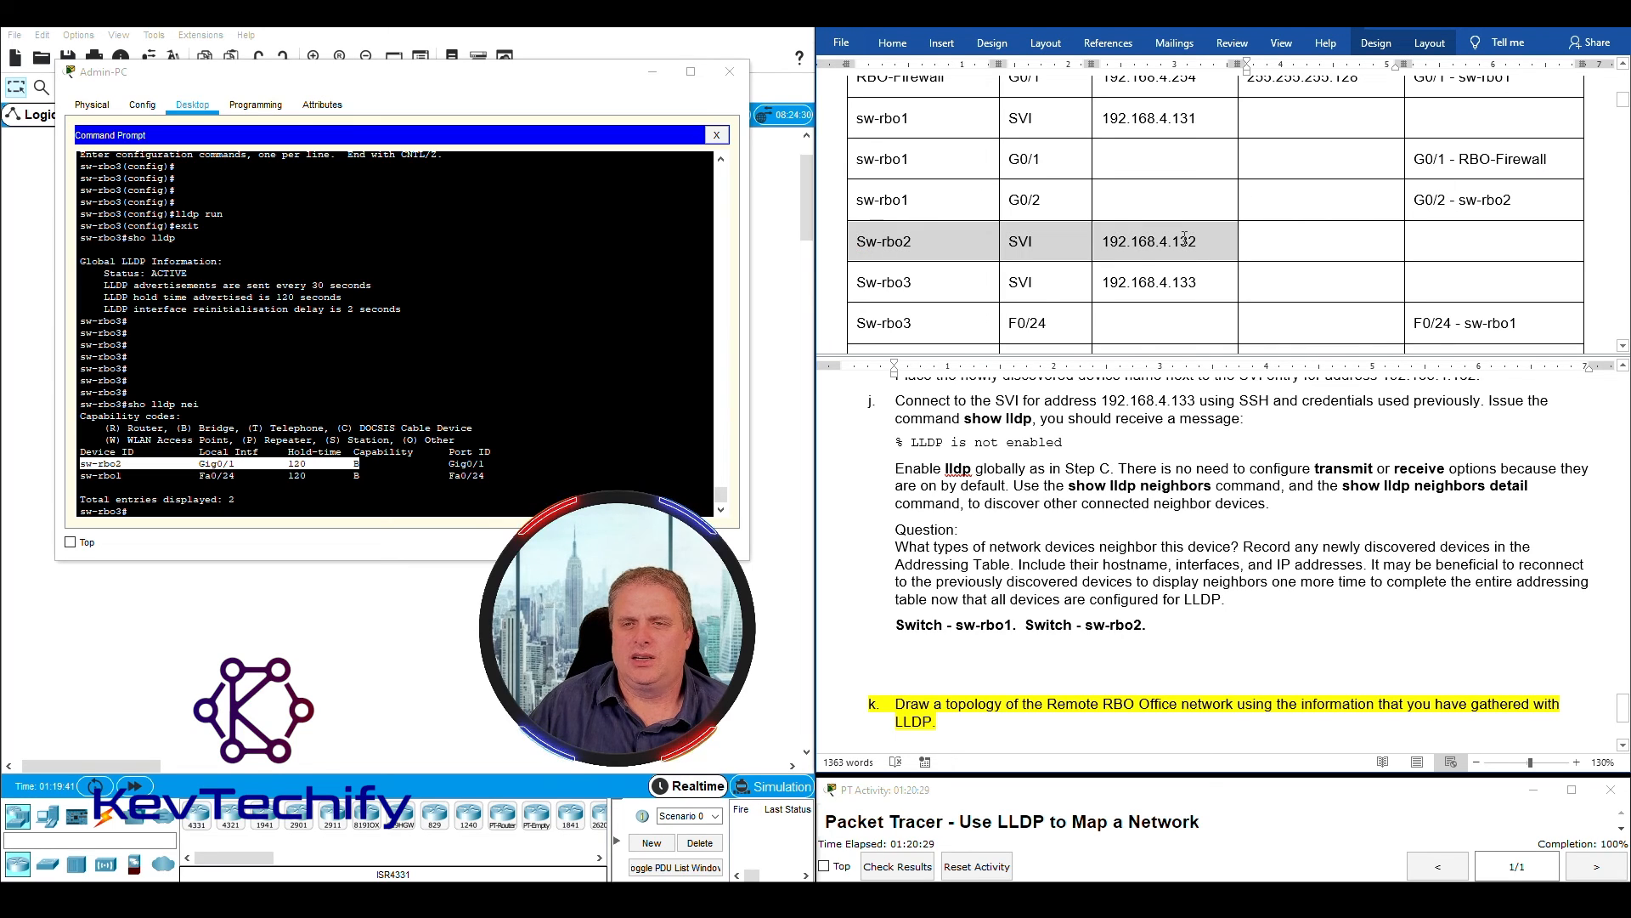
scroll(970, 253, "down", 1)
left_click(882, 231)
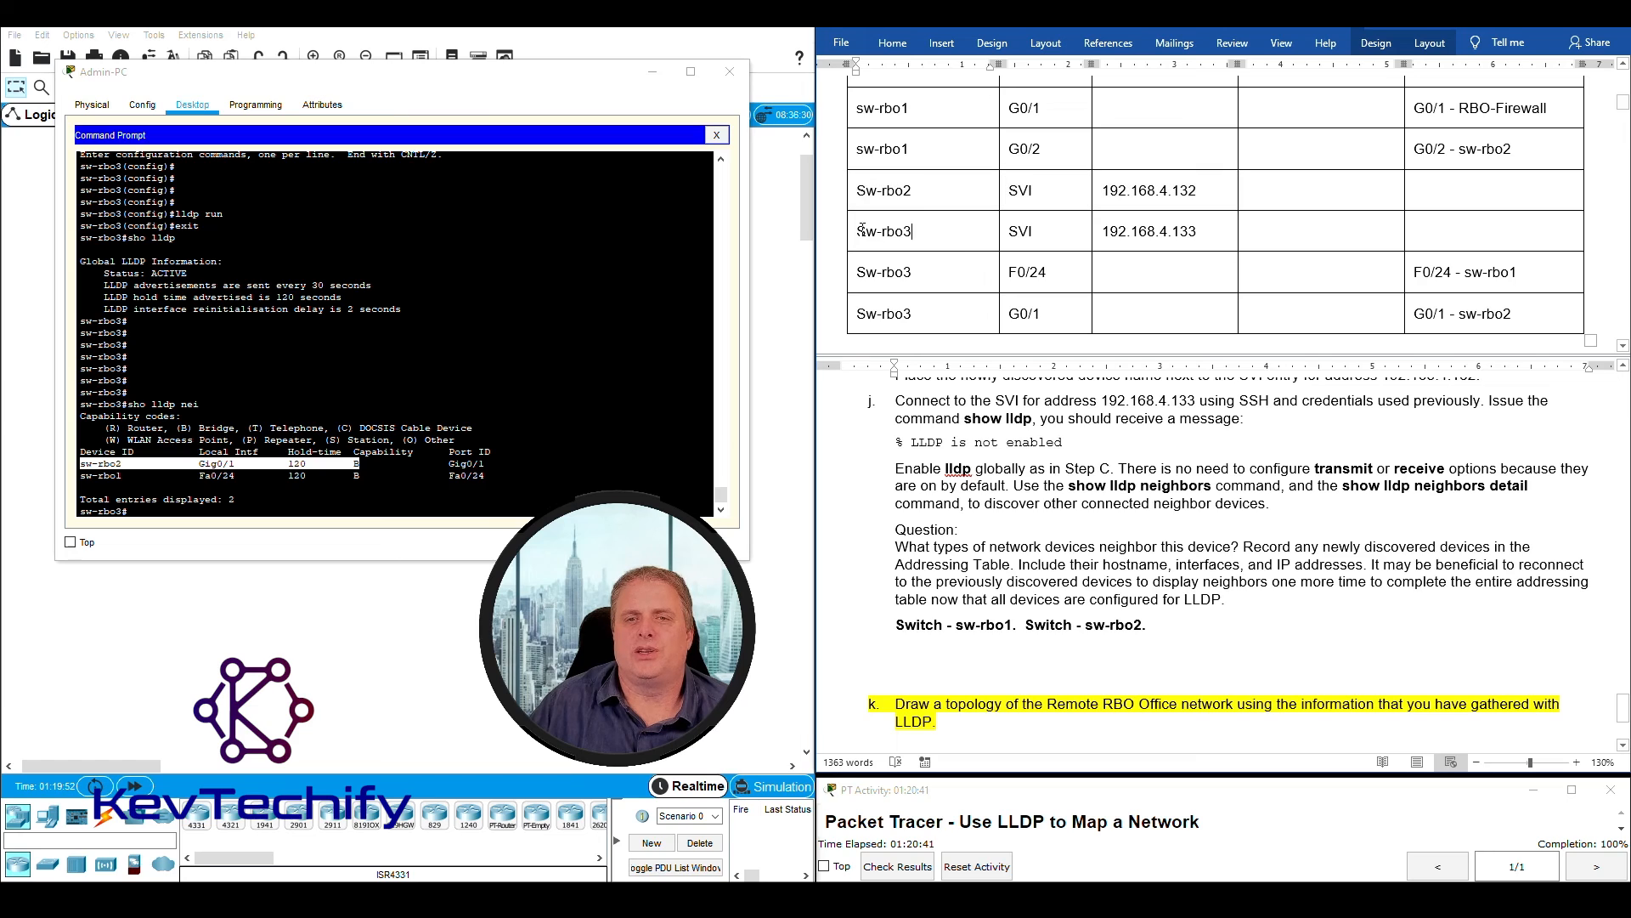
left_click_drag(861, 231, 1158, 234)
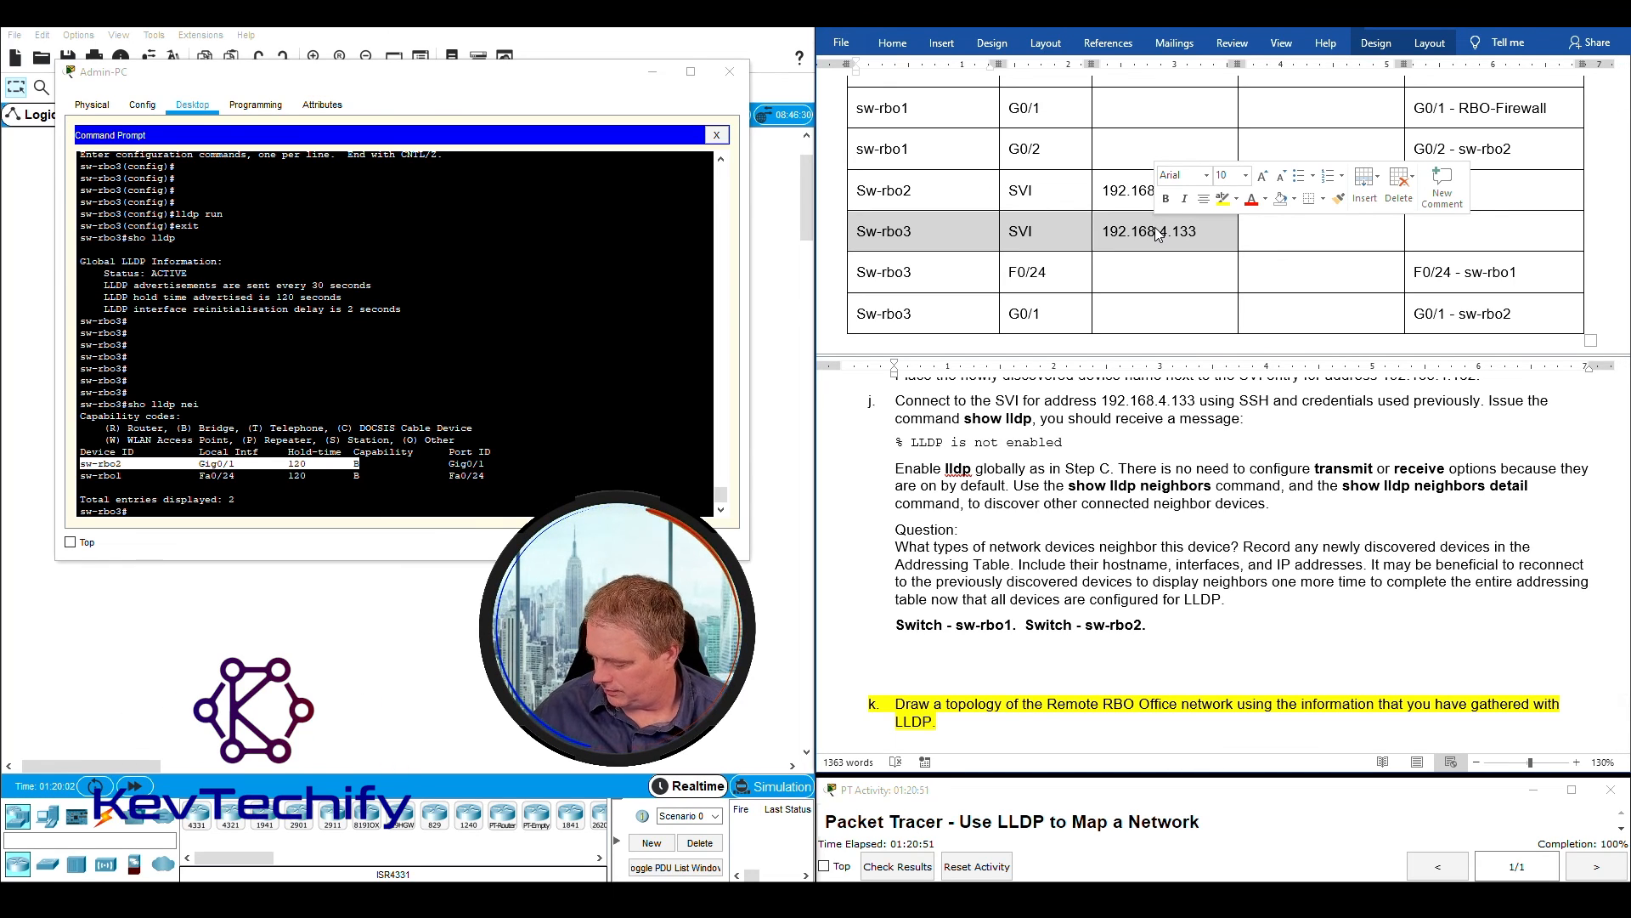
left_click(1165, 238)
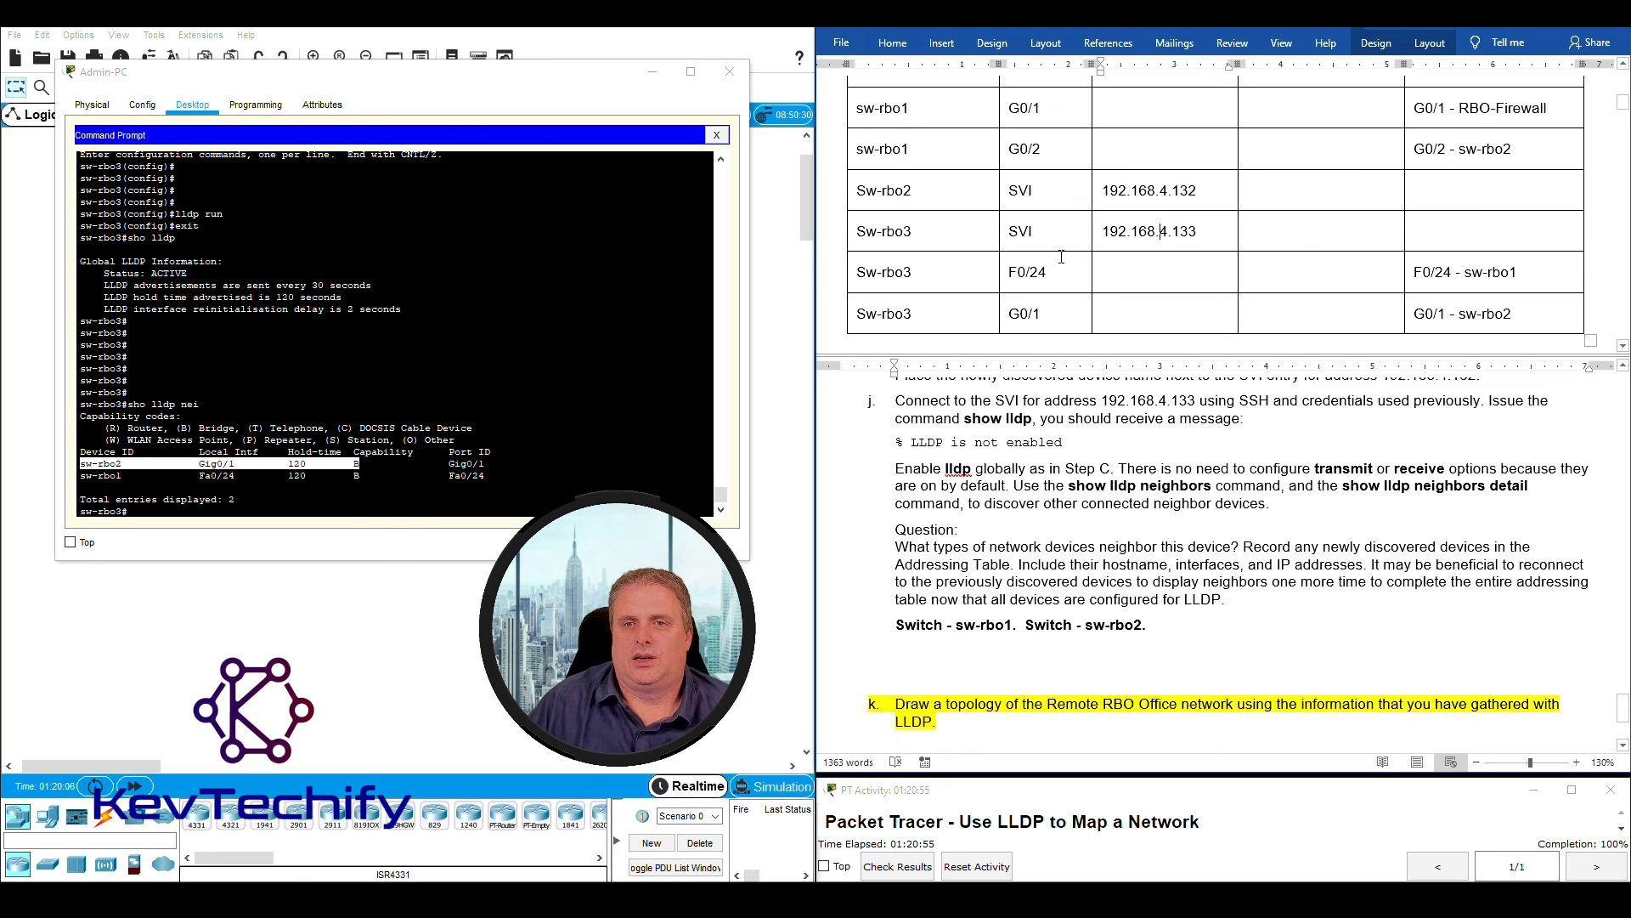
- Check Sw-rbo3's F0/24 and G0/1 rows in the Addressing Table, matching each local interface with its connected neighbor
scroll(1064, 255, "down", 1)
left_click_drag(858, 219, 1489, 209)
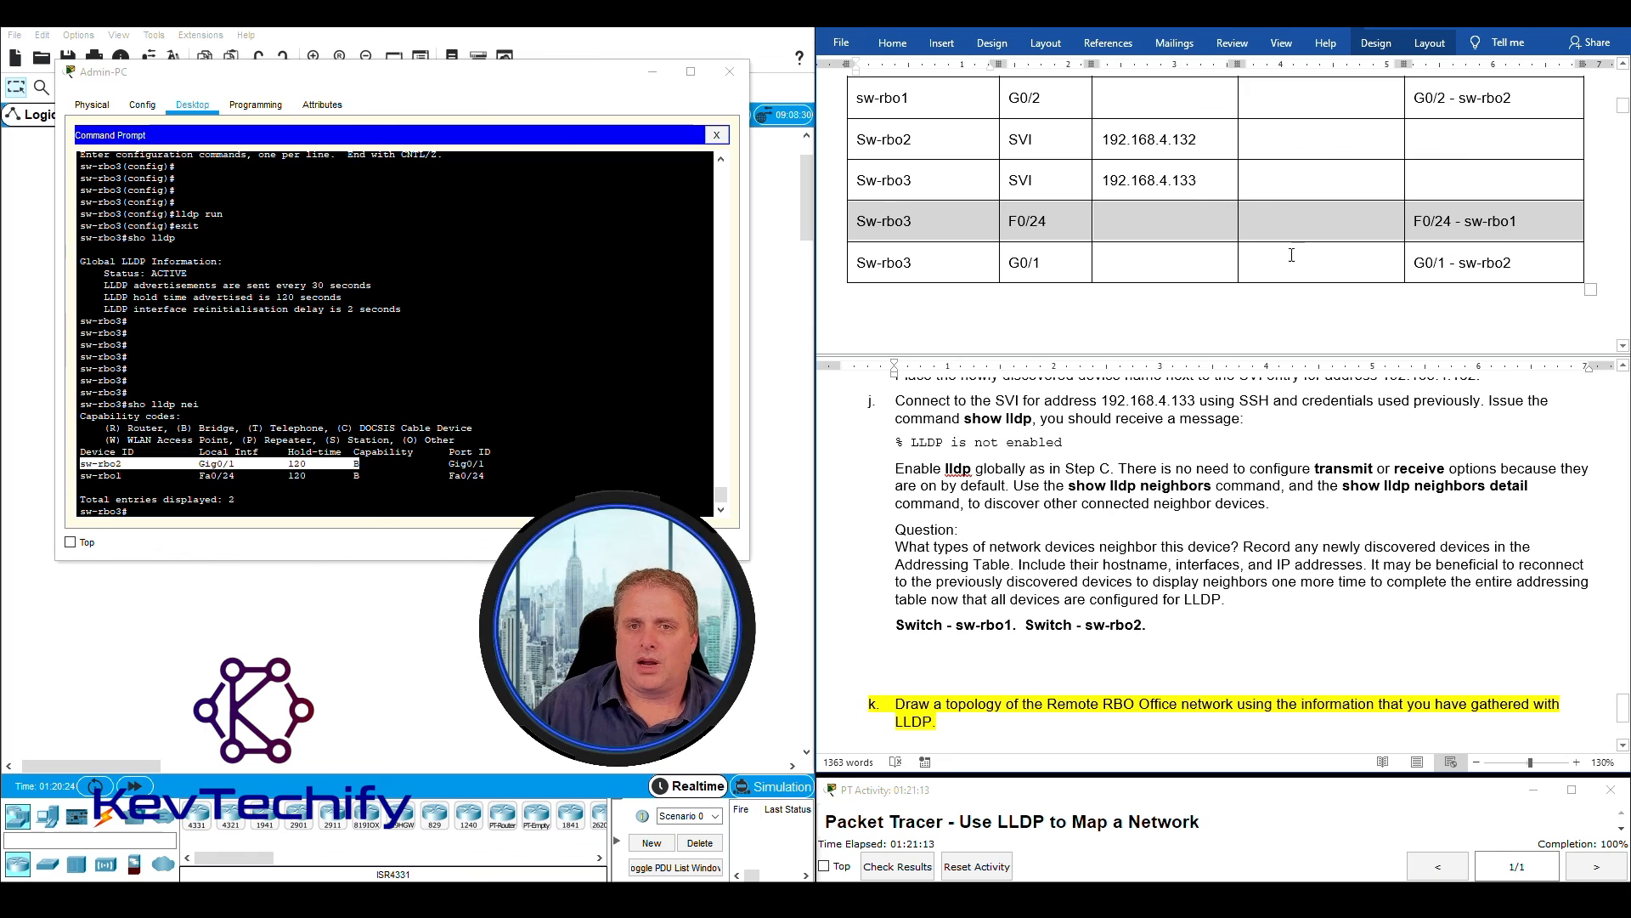
left_click(1004, 221)
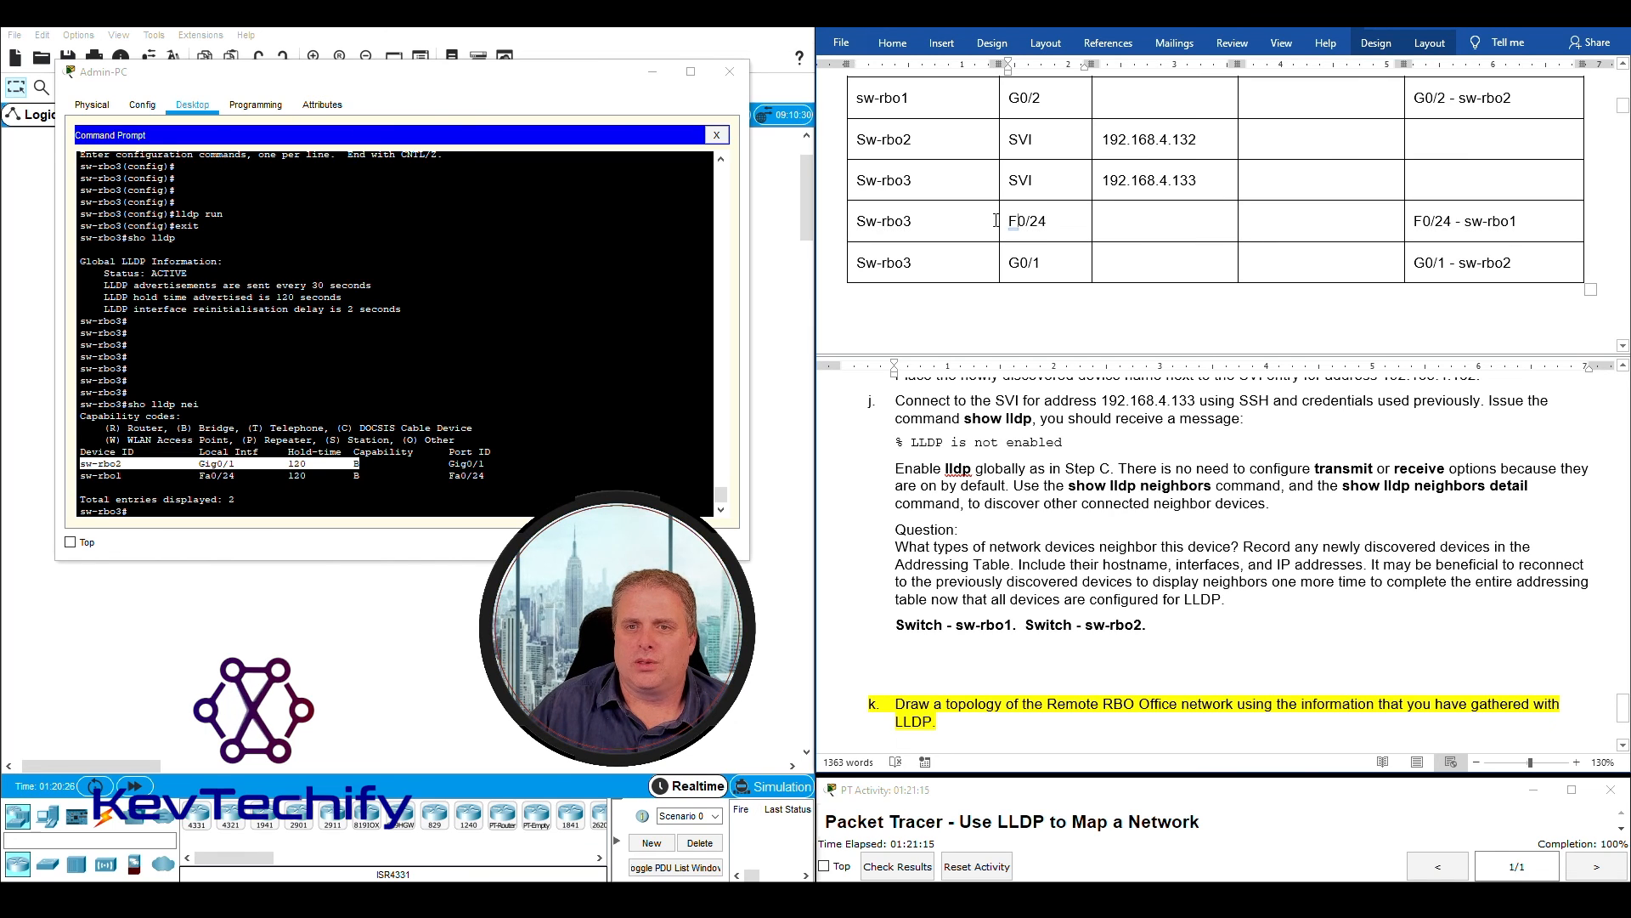
left_click_drag(1004, 221, 1047, 222)
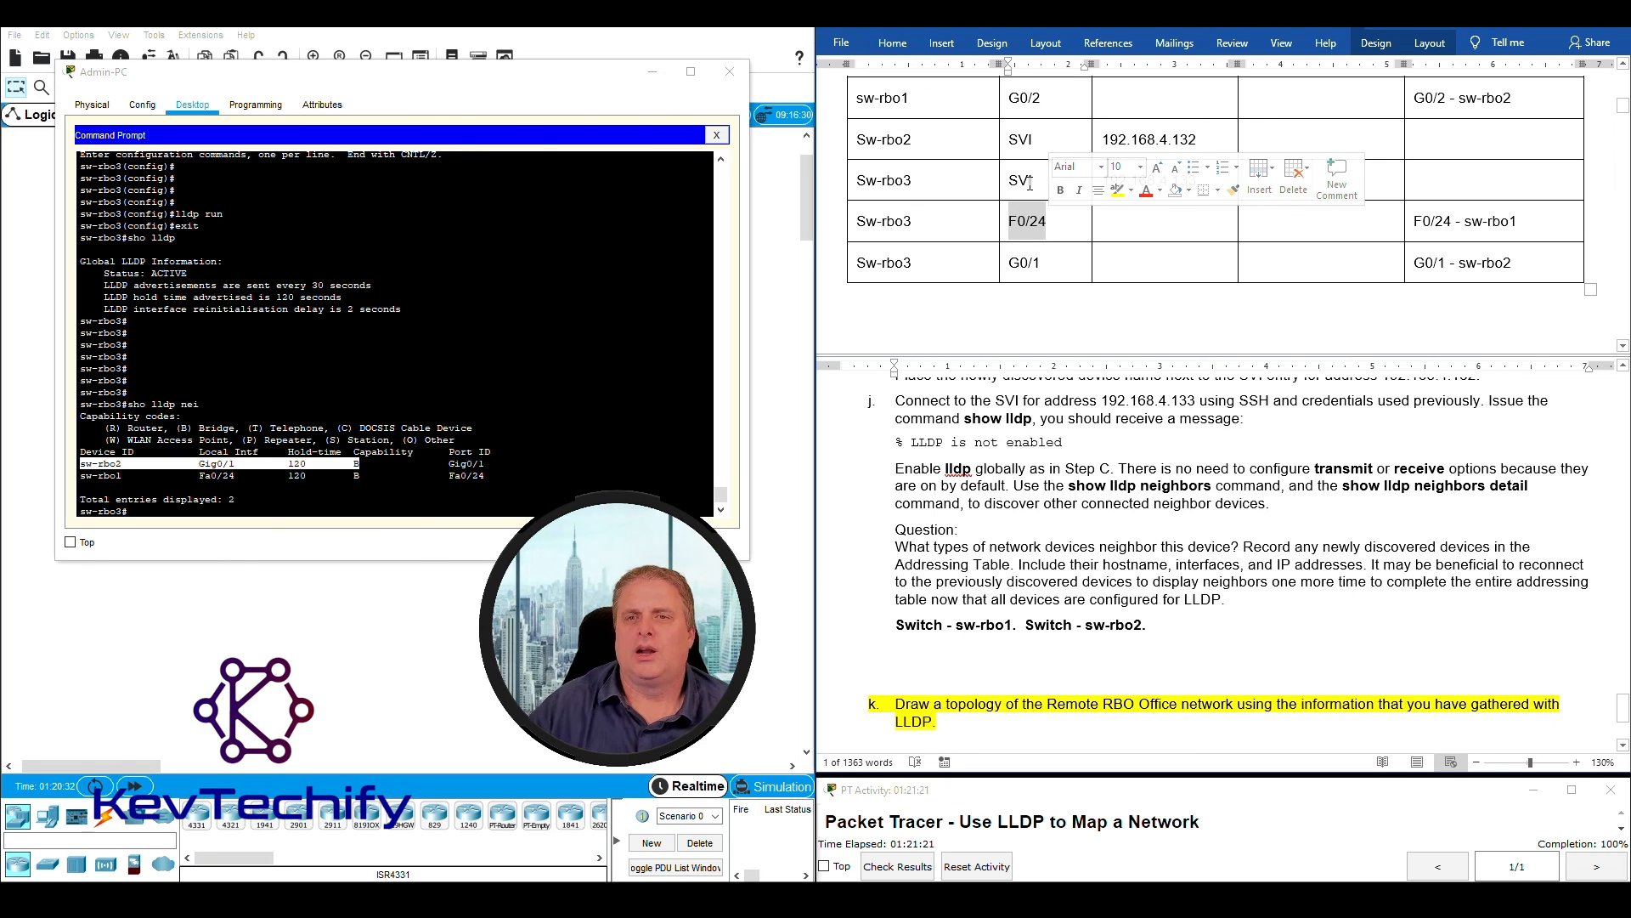
left_click_drag(1413, 221, 1520, 218)
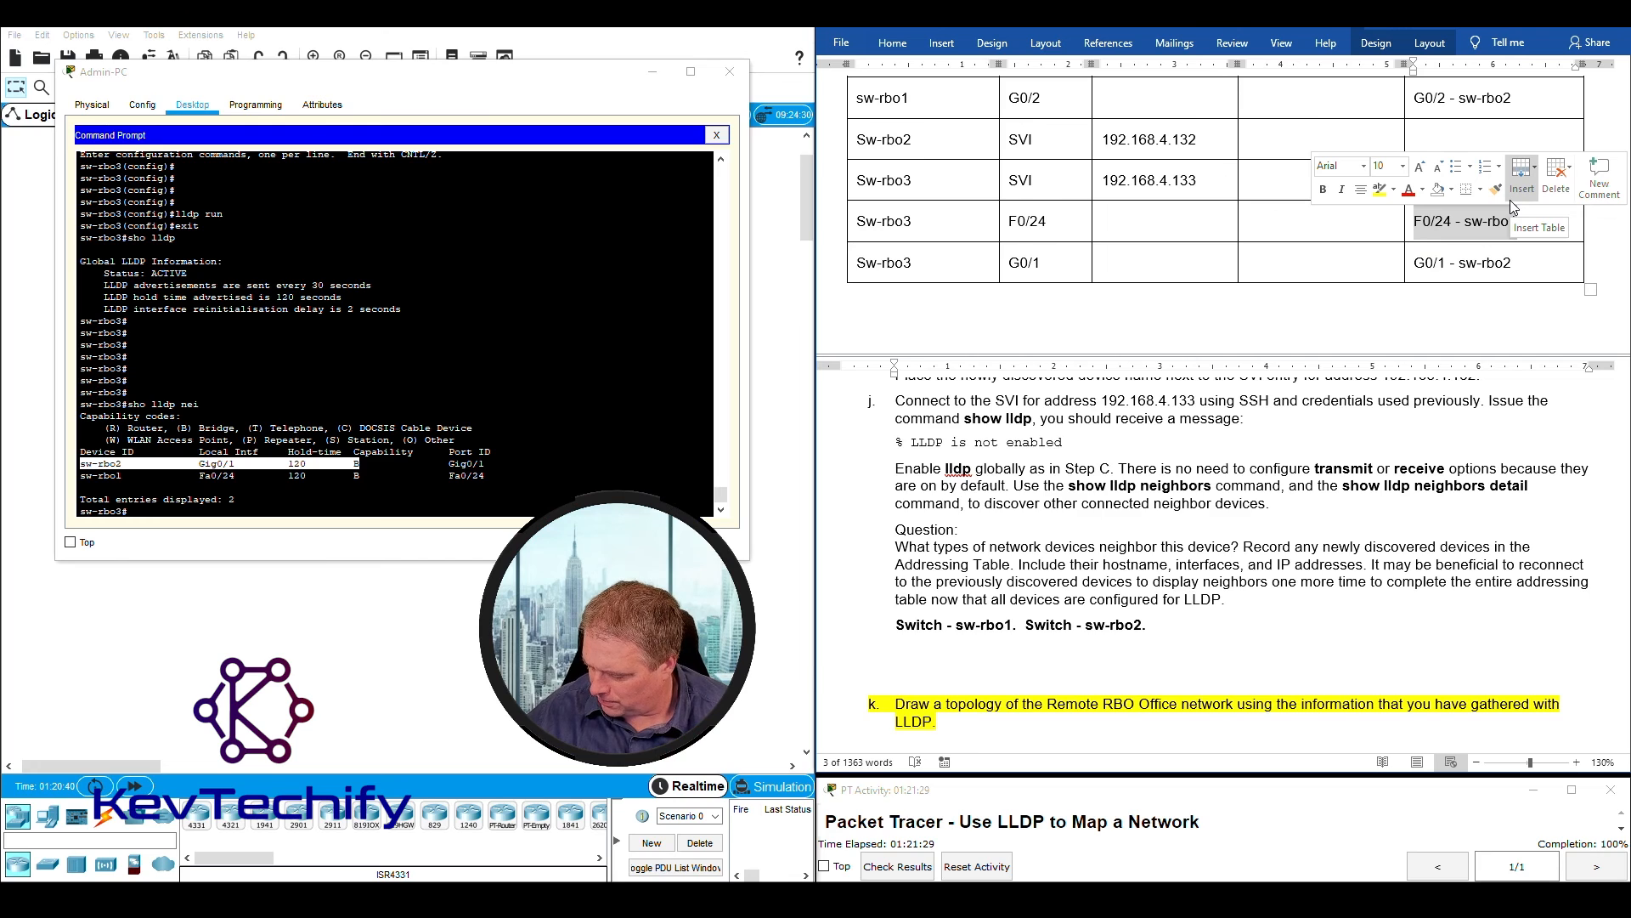
left_click(1188, 267)
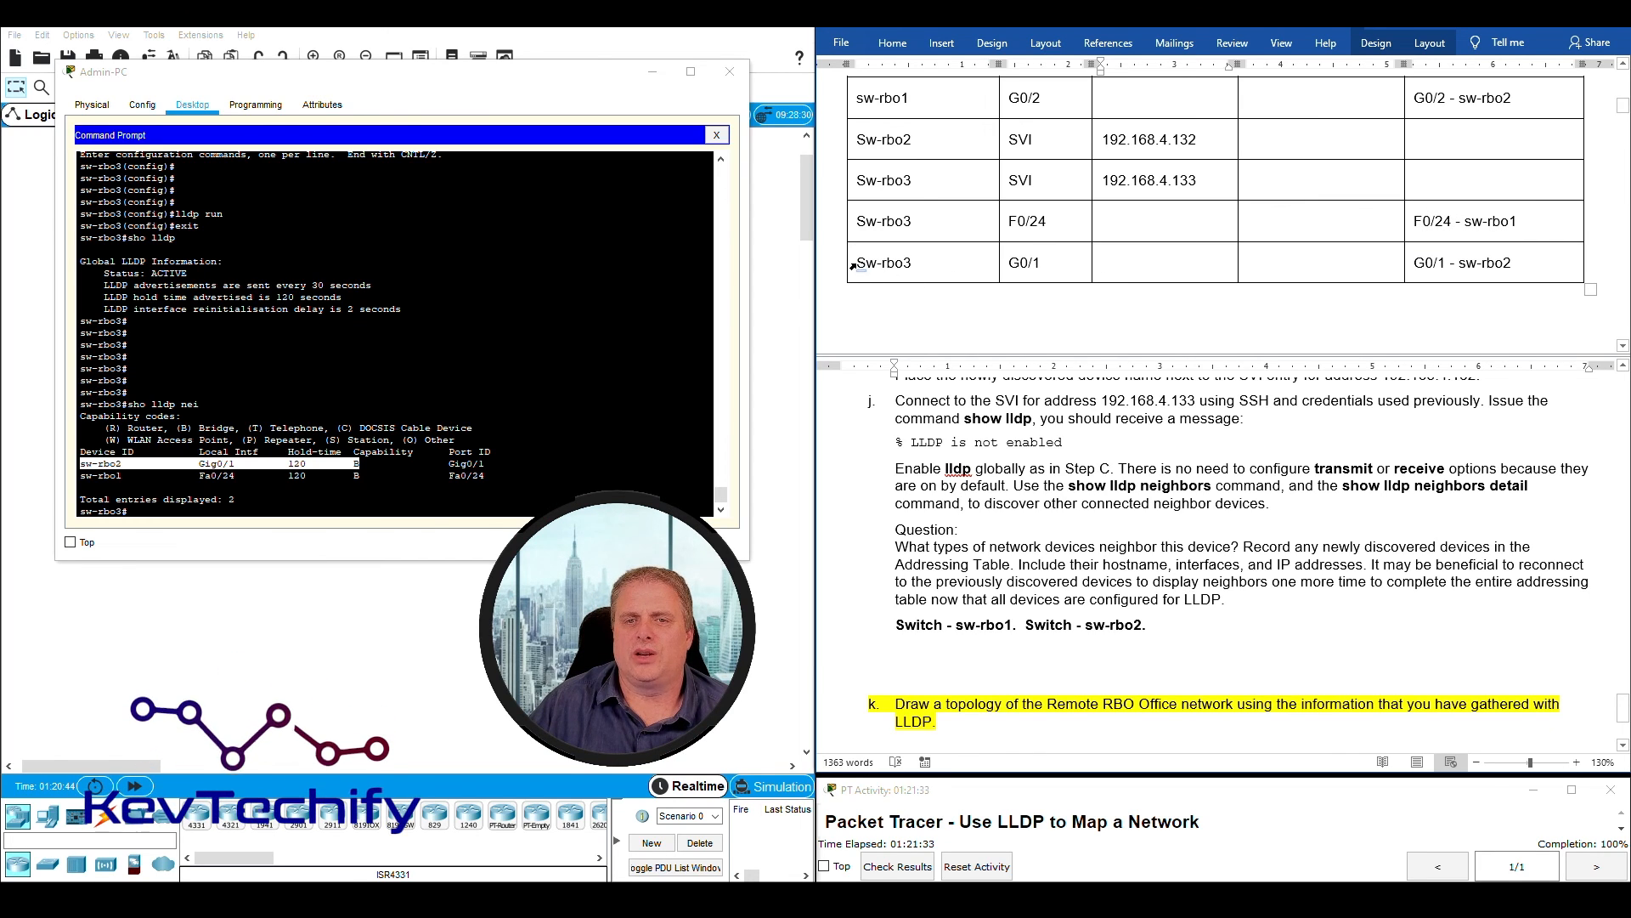
left_click_drag(854, 263, 1040, 261)
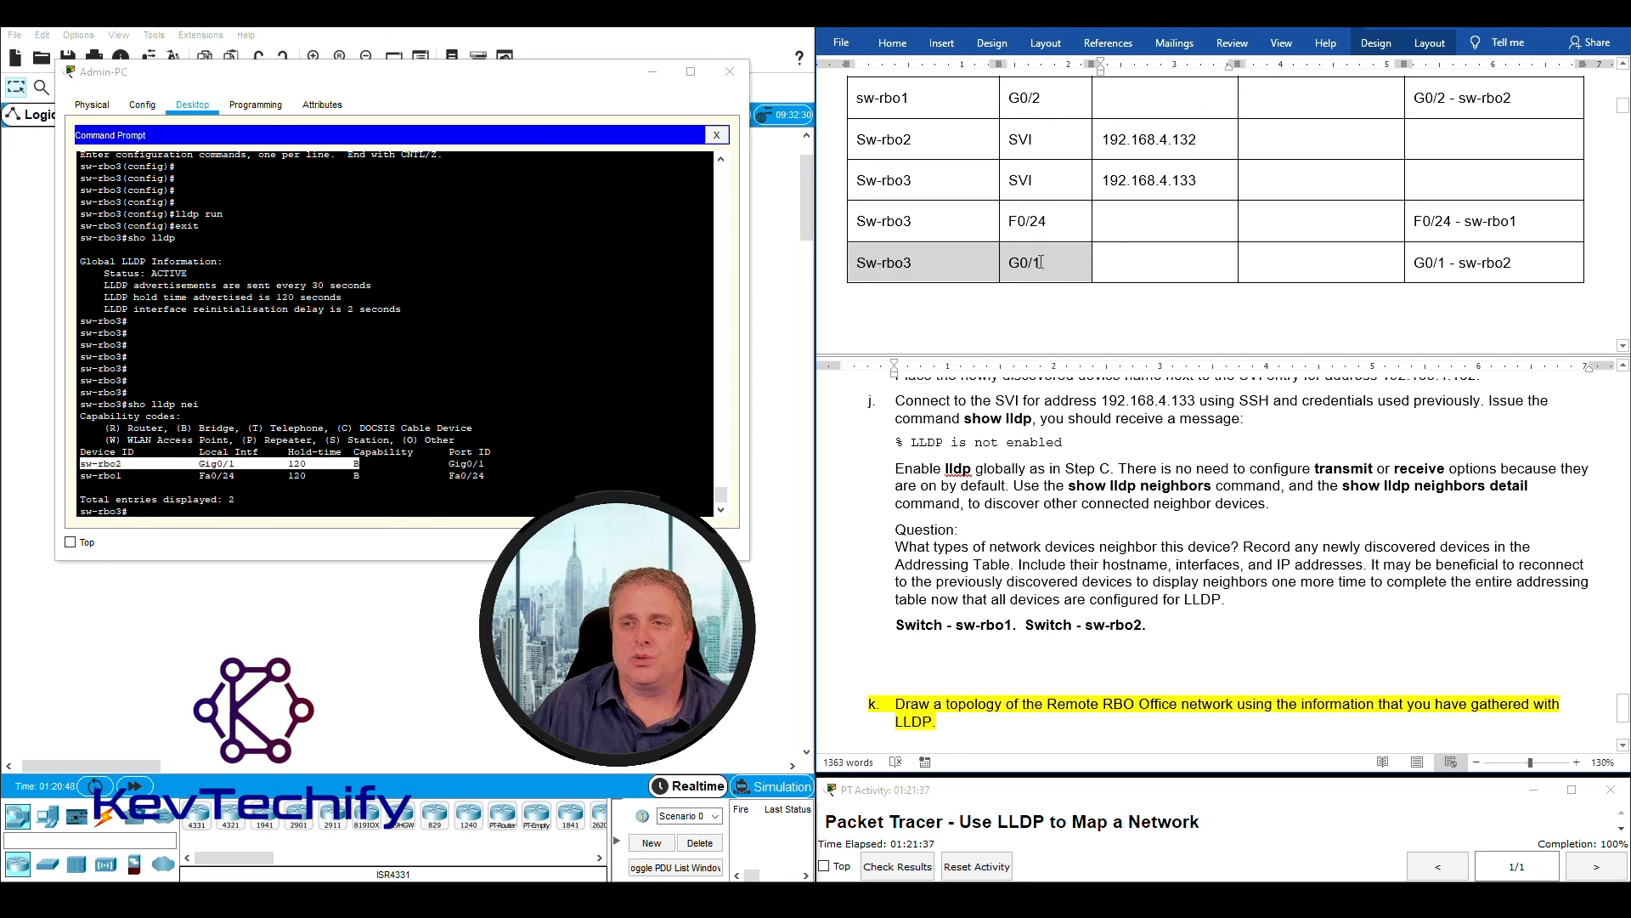
left_click_drag(1418, 263, 1520, 262)
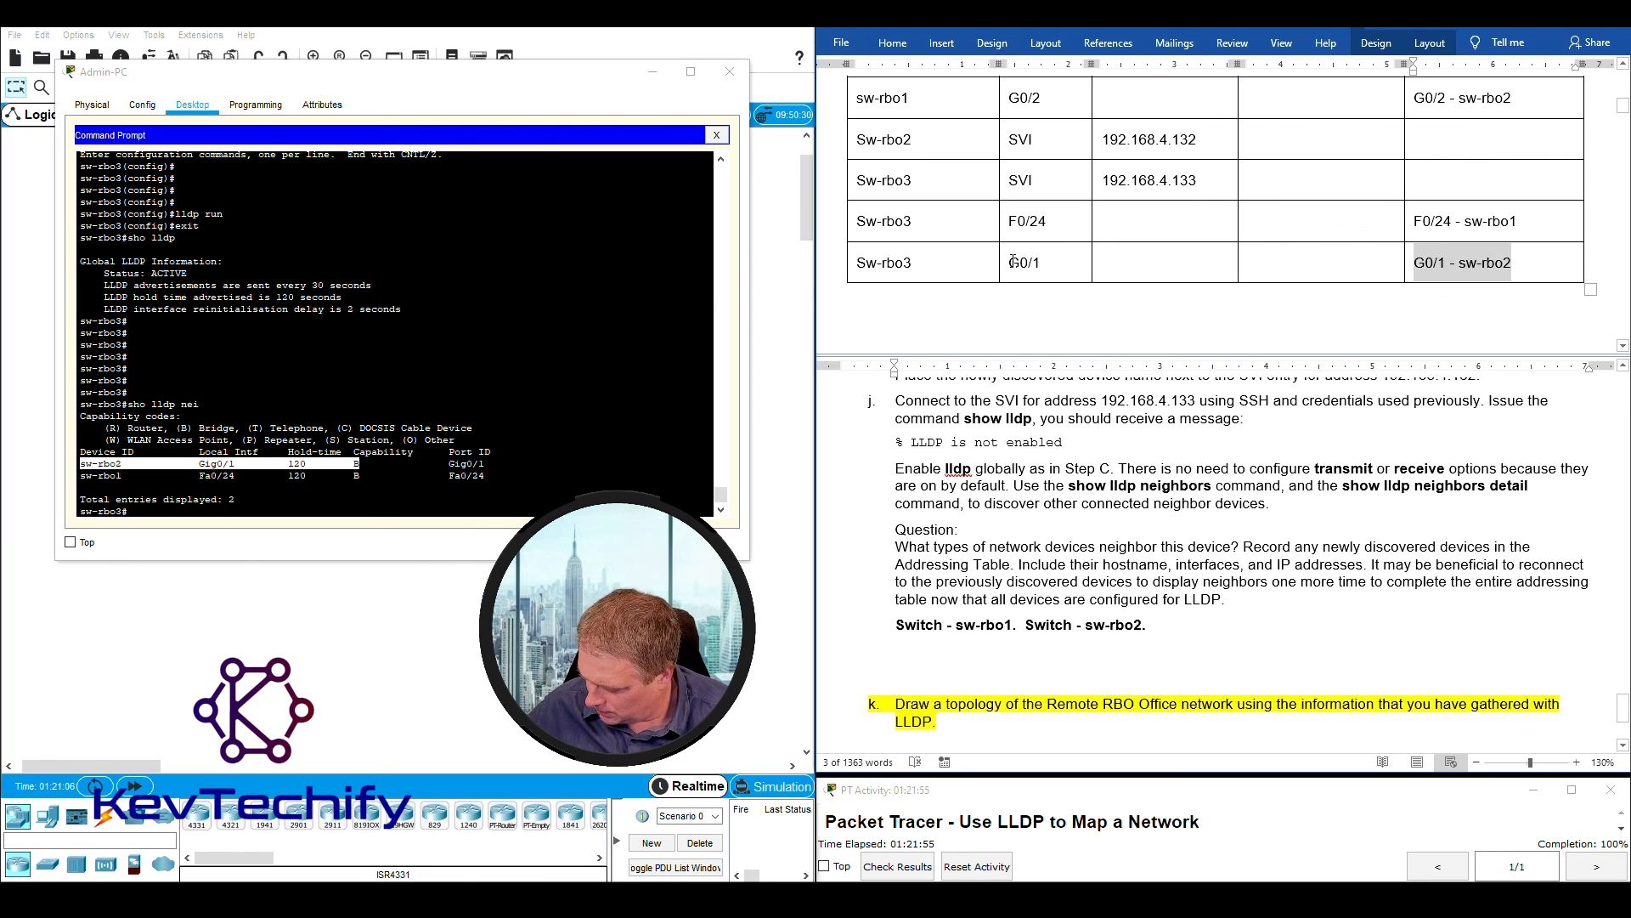
left_click(1506, 248)
left_click_drag(1458, 263, 1521, 263)
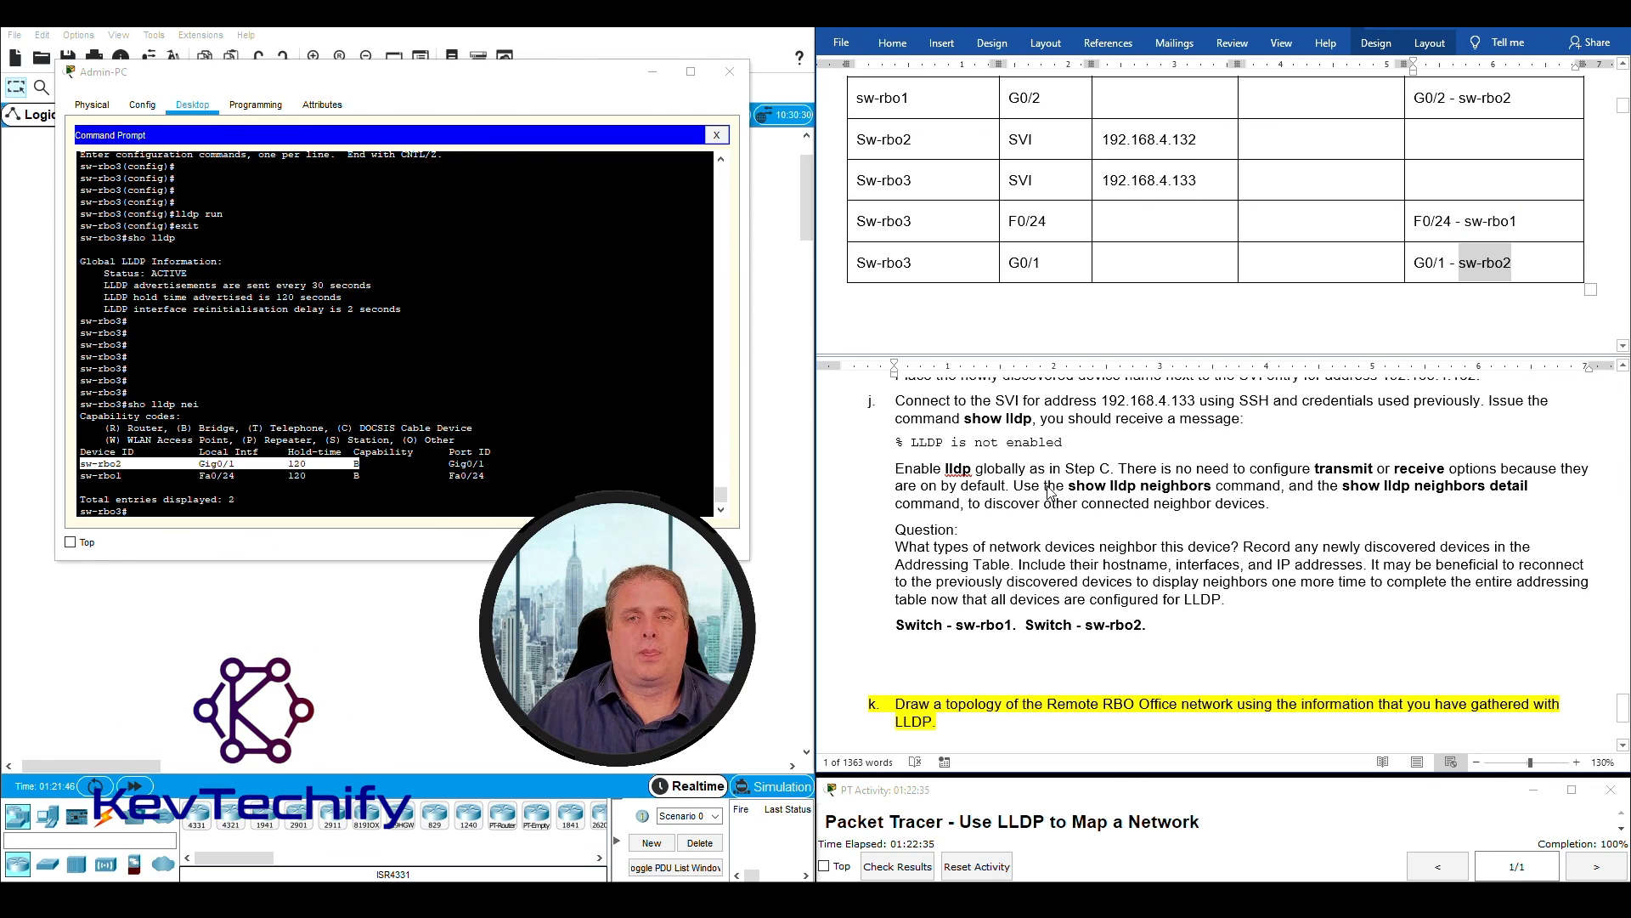
- Read step k's instruction on drawing the Remote RBO Office topology and place the cursor in the blank space beneath it
scroll(1051, 491, "down", 3)
left_click(1168, 411)
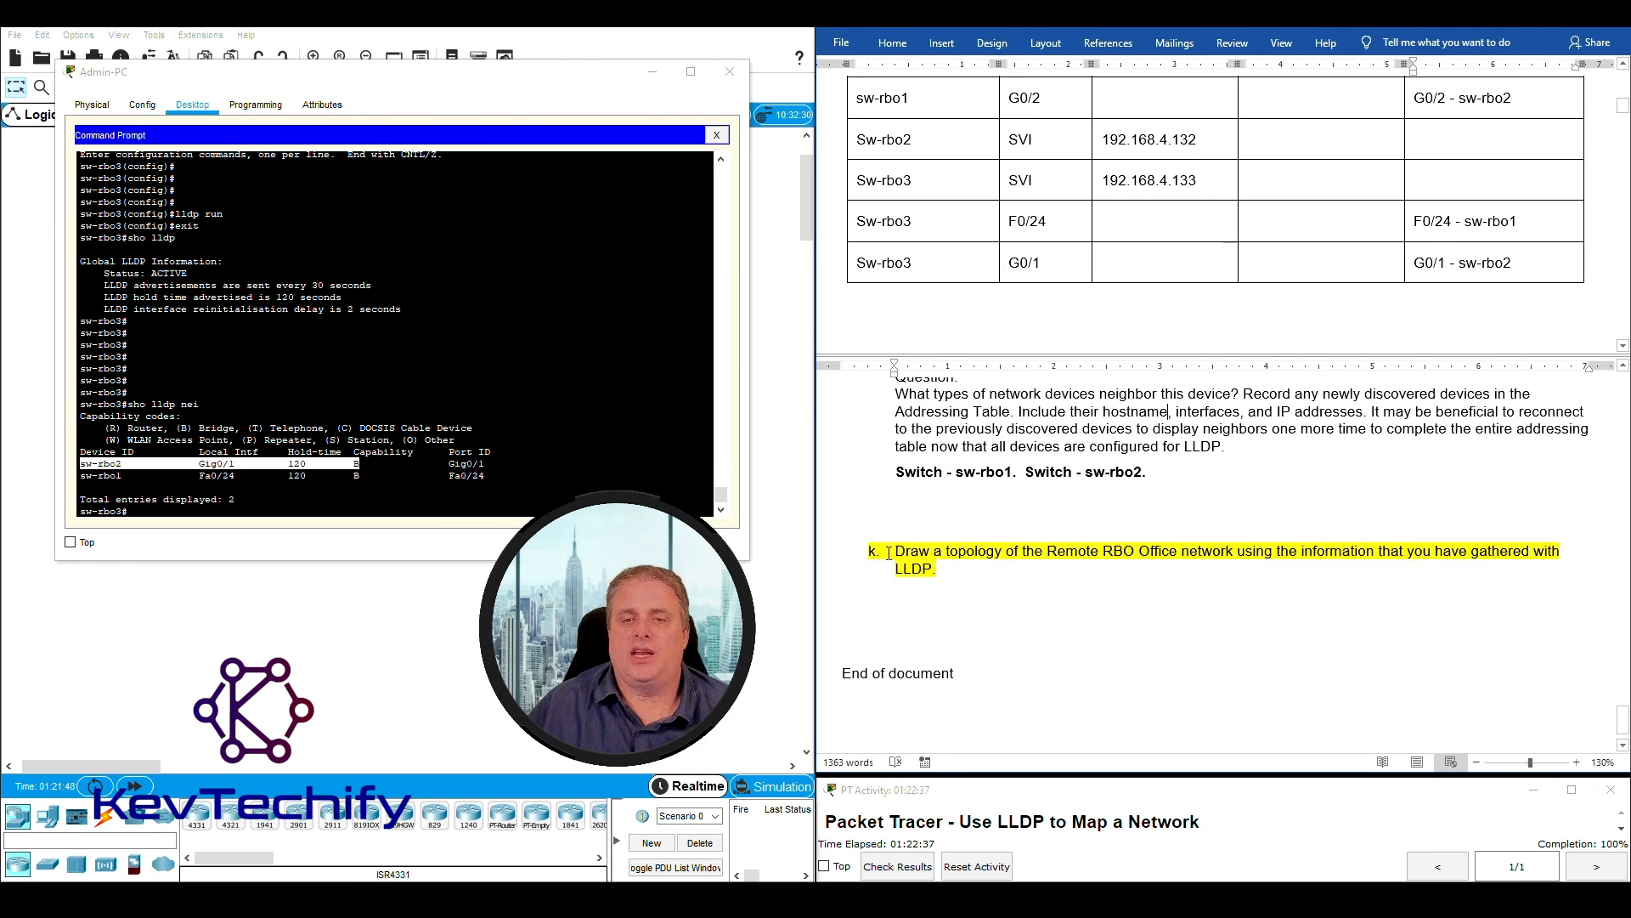
mouse_move(904, 553)
left_mouse_down()
mouse_move(1548, 554)
mouse_move(935, 564)
left_mouse_up()
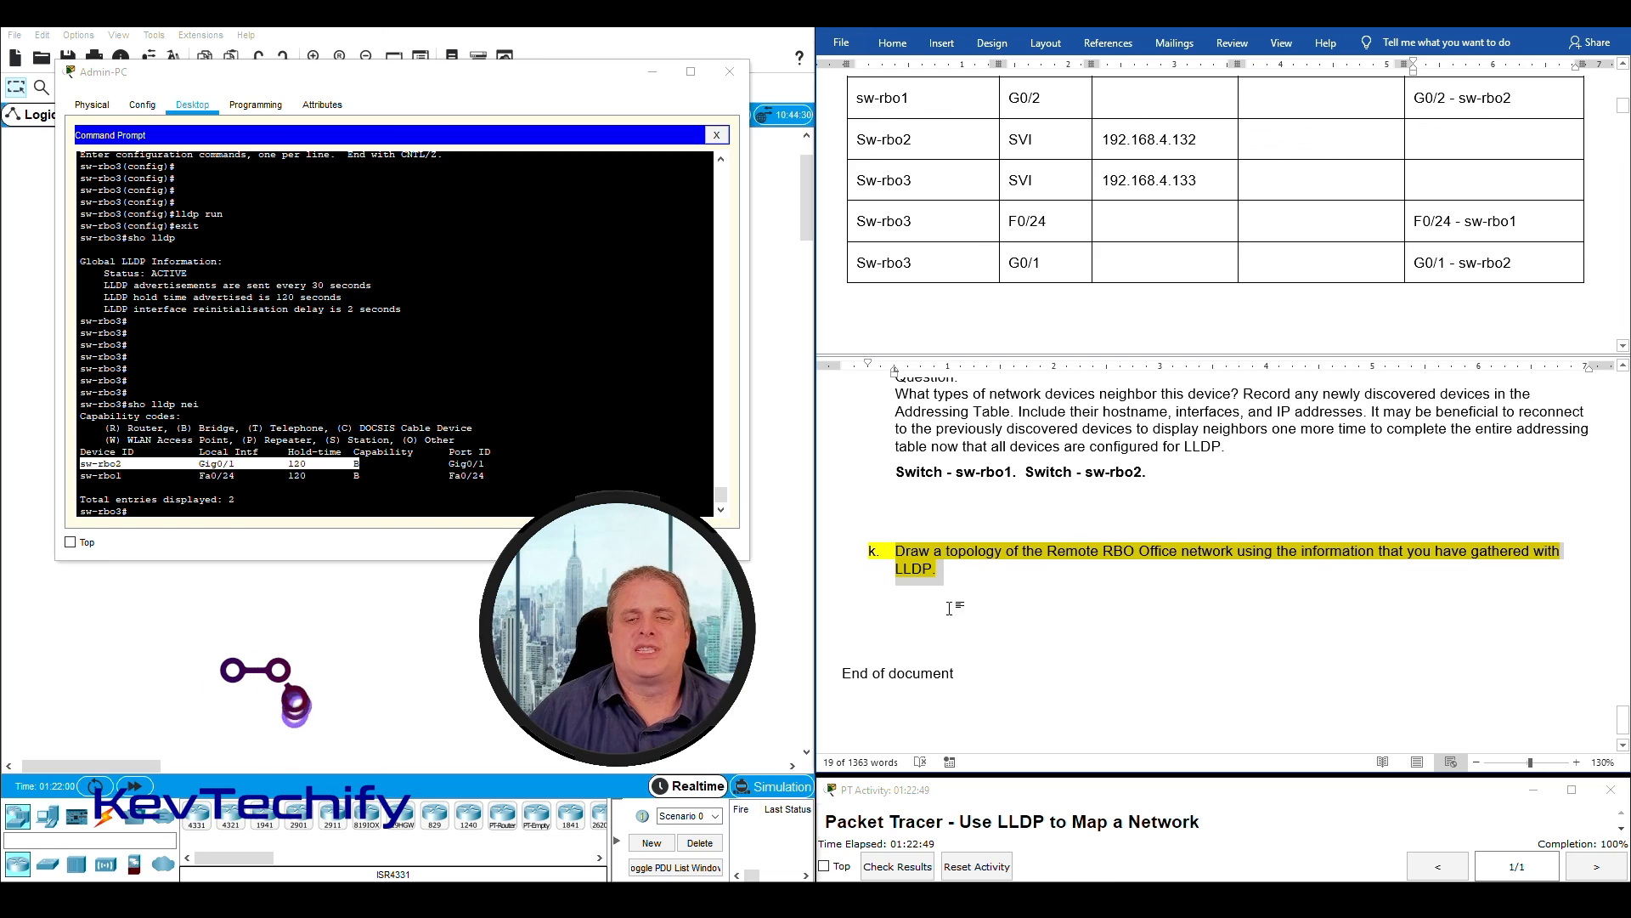
left_click(939, 626)
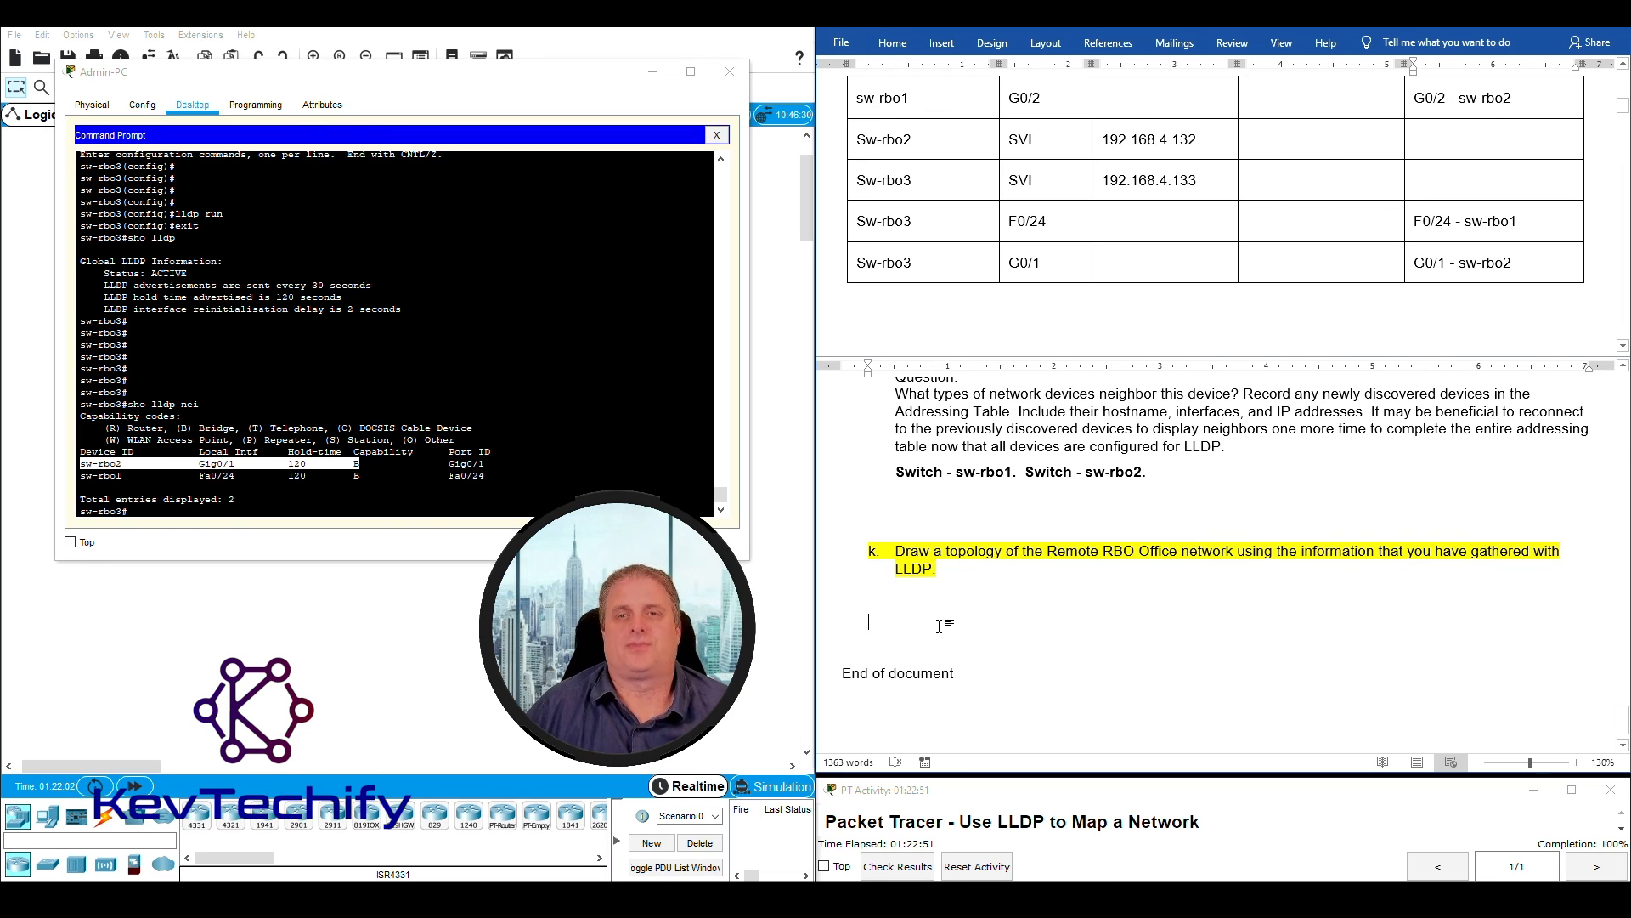